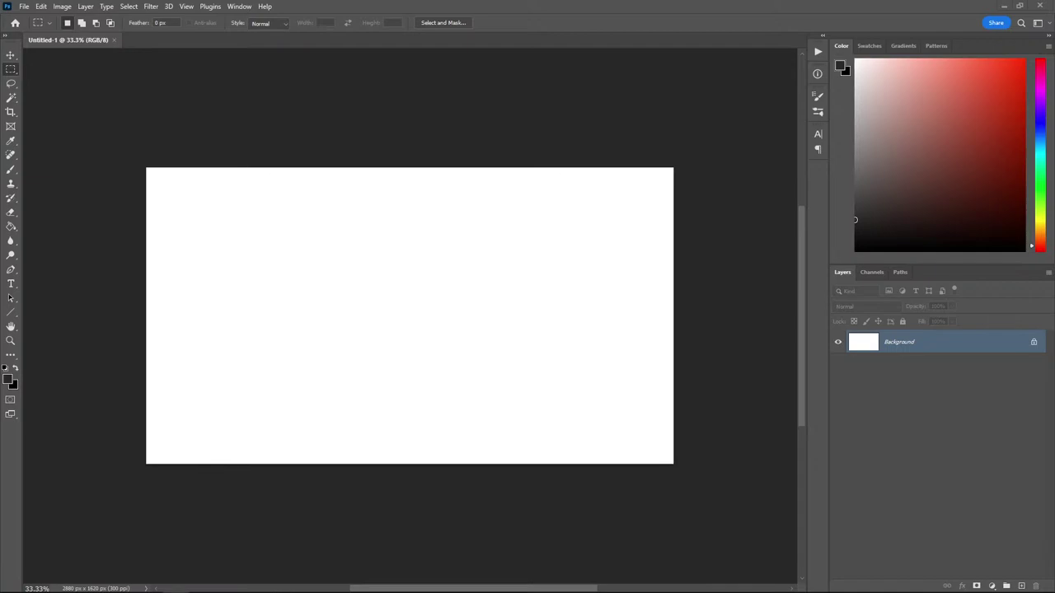
Add a new empty layer above the Background and ready the Brush with the default black foreground colour
click(1006, 586)
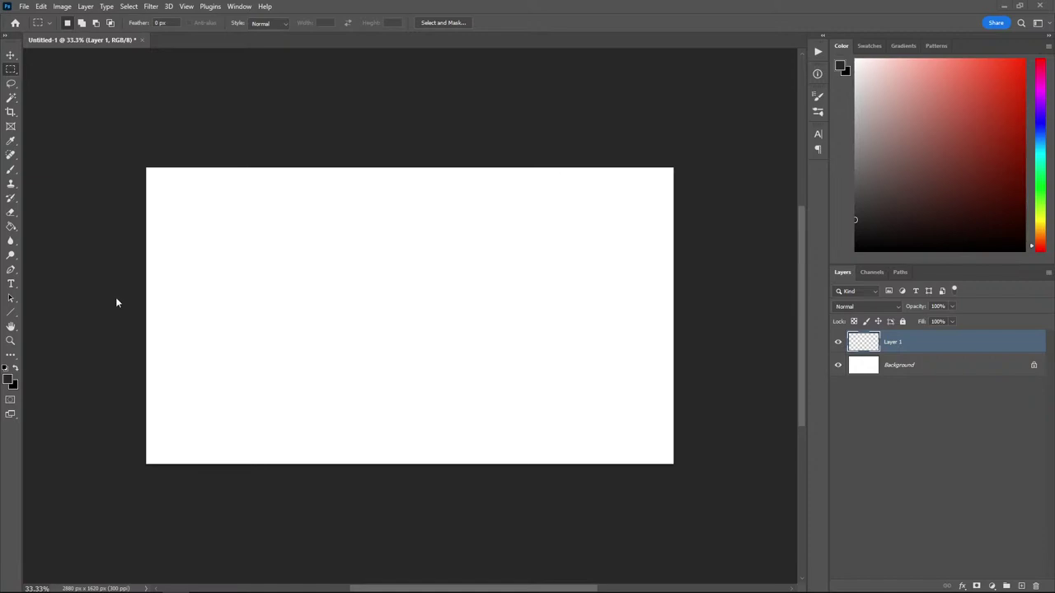
key(b)
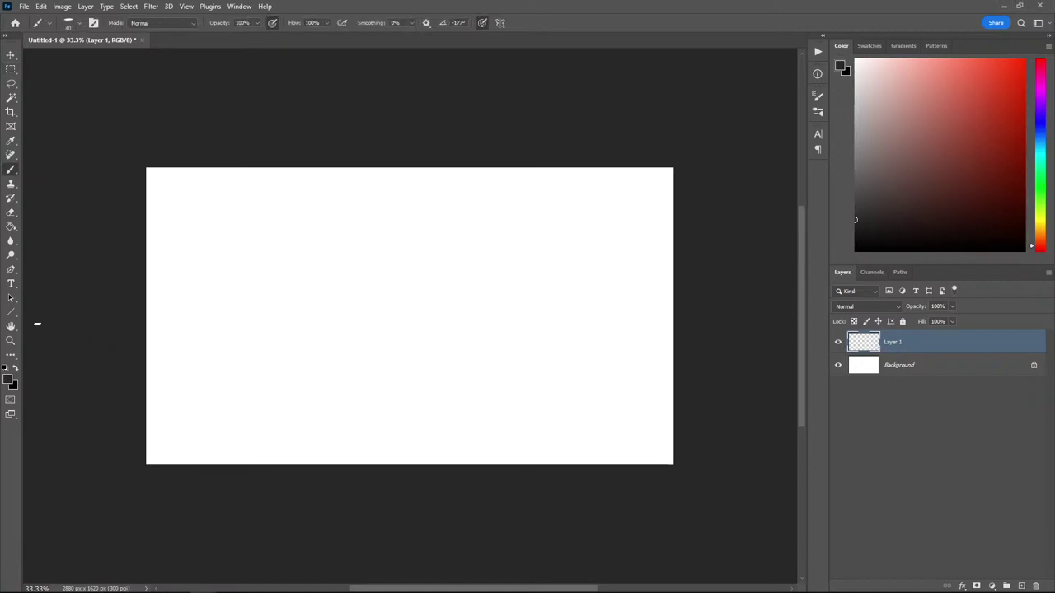
click(7, 368)
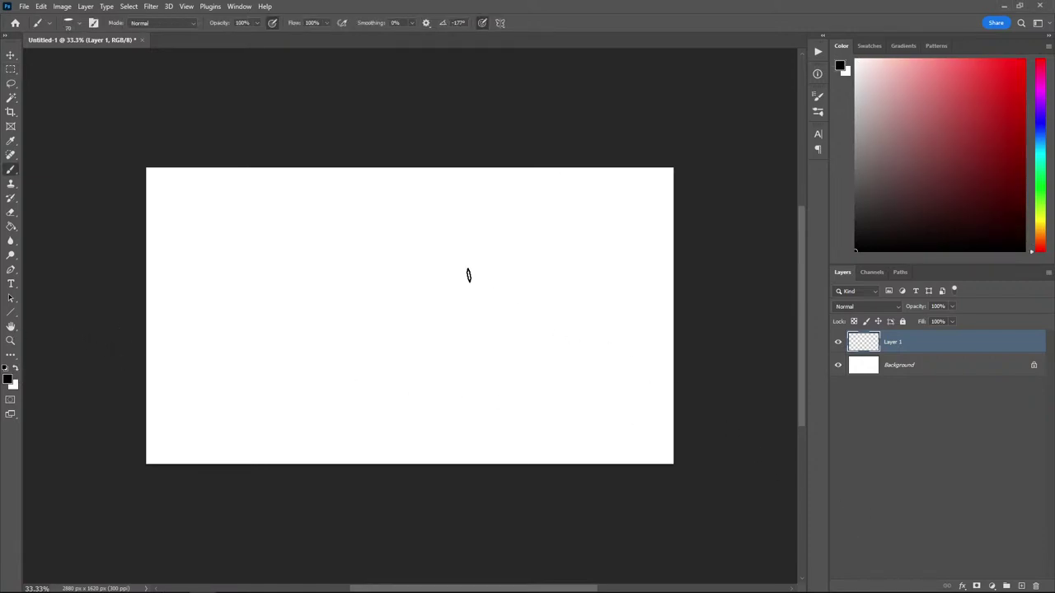
mouse_move(466, 275)
mouse_down()
mouse_move(423, 271)
mouse_move(436, 287)
mouse_move(387, 313)
mouse_move(389, 323)
mouse_up()
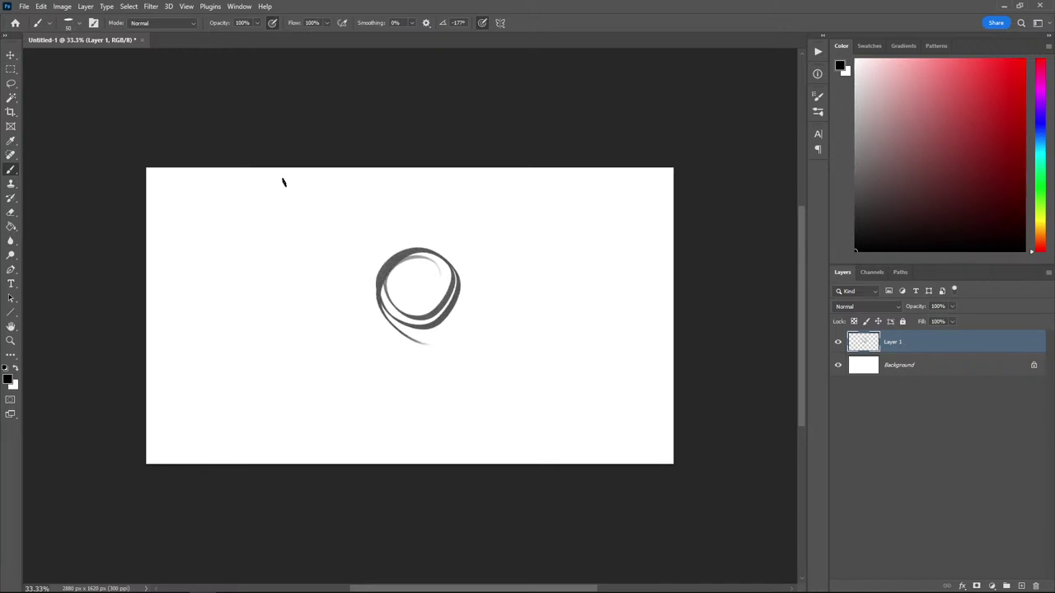
key(ctrl+a)
key(Delete)
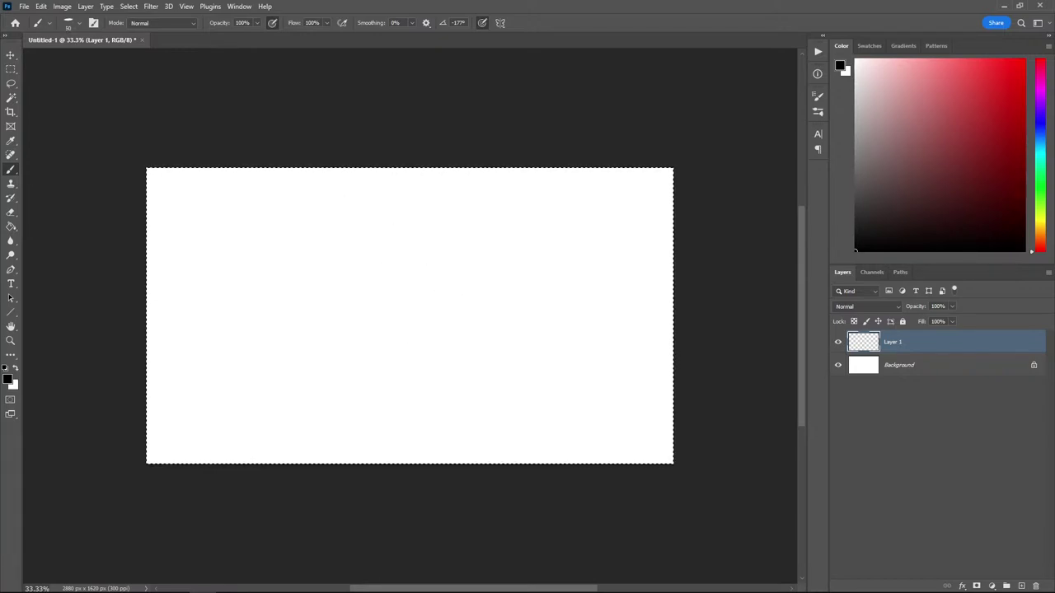
key(ctrl+d)
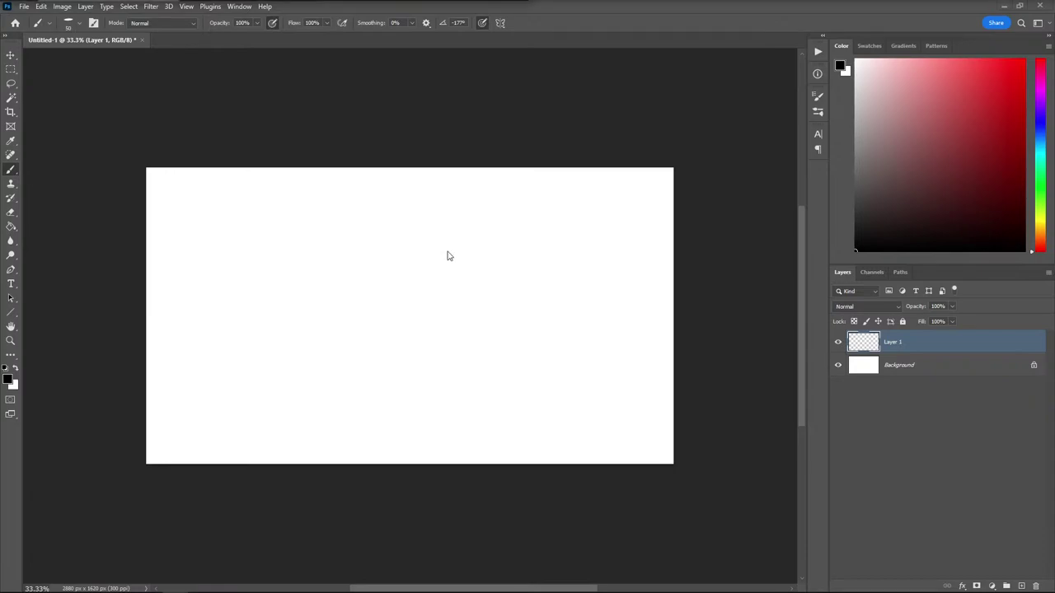
key(ctrl+a)
mouse_move(435, 258)
mouse_down()
mouse_move(466, 306)
mouse_move(386, 246)
mouse_up()
key(Delete)
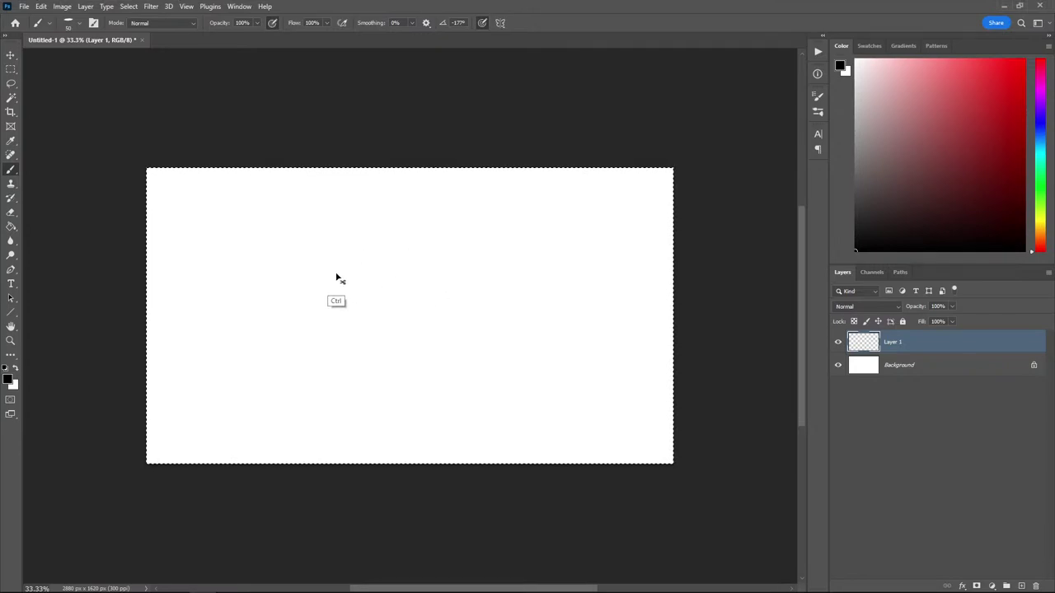
mouse_move(341, 327)
mouse_down()
mouse_move(327, 365)
mouse_move(342, 330)
mouse_up()
key(Delete)
key(ctrl+d)
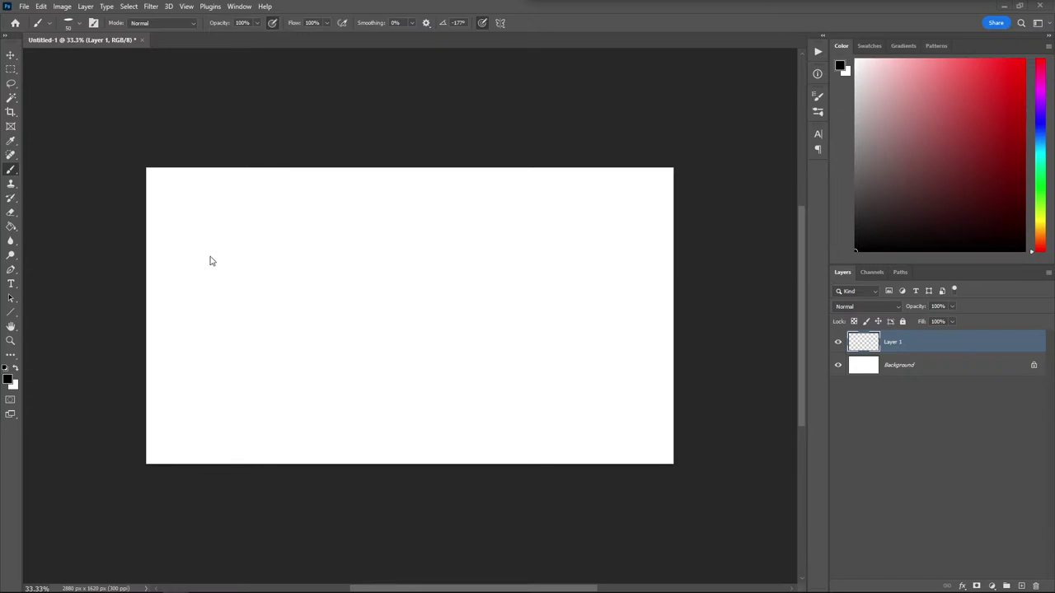
Select the whole canvas and sketch the stone head's left brow, long nose bridge and nose base near the centre
key(ctrl+a)
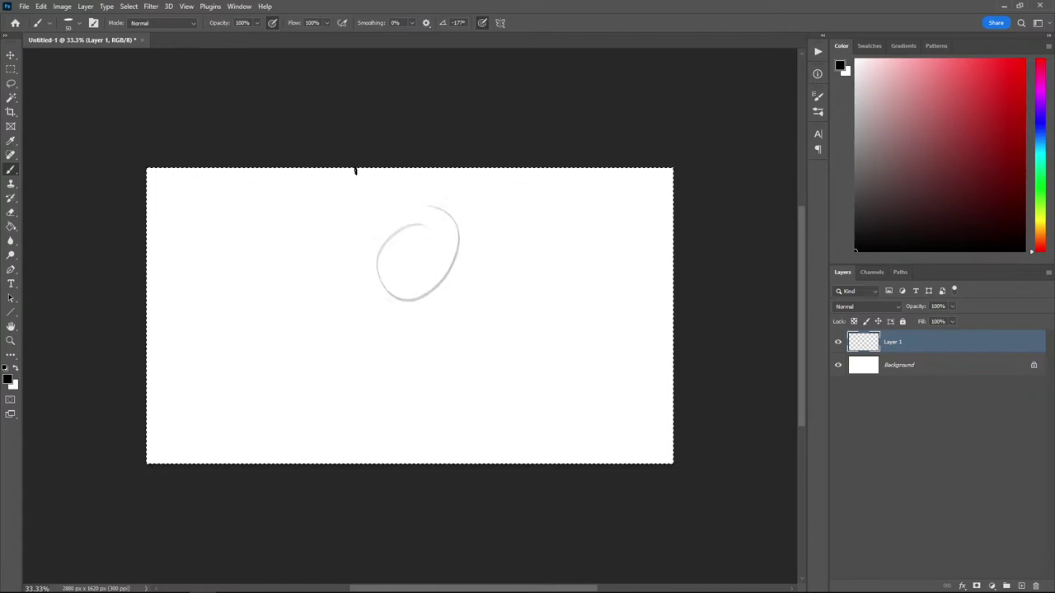
drag(417, 234, 405, 257)
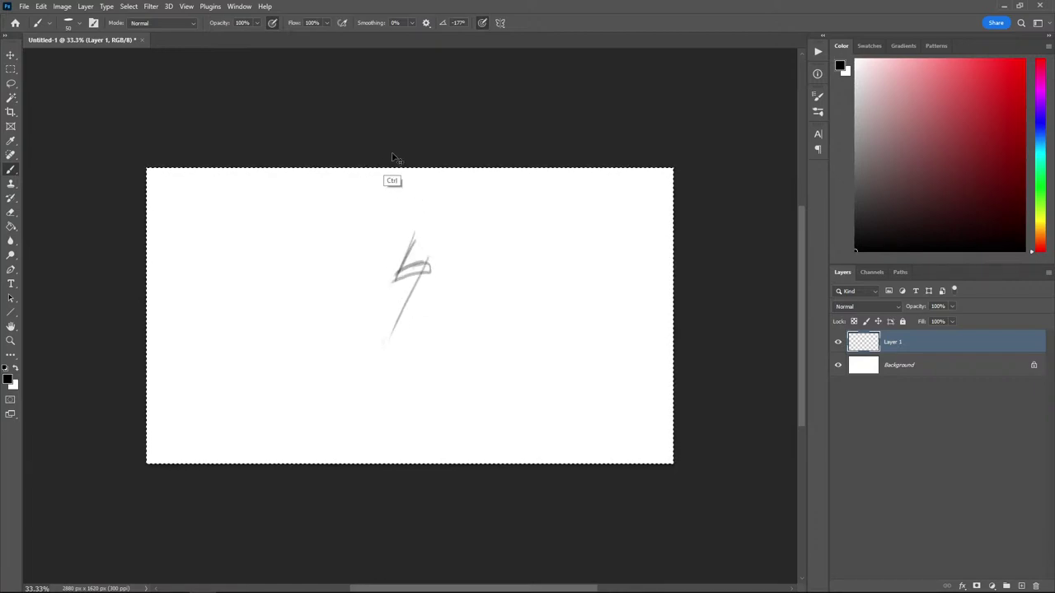
drag(394, 351, 385, 379)
drag(436, 354, 432, 371)
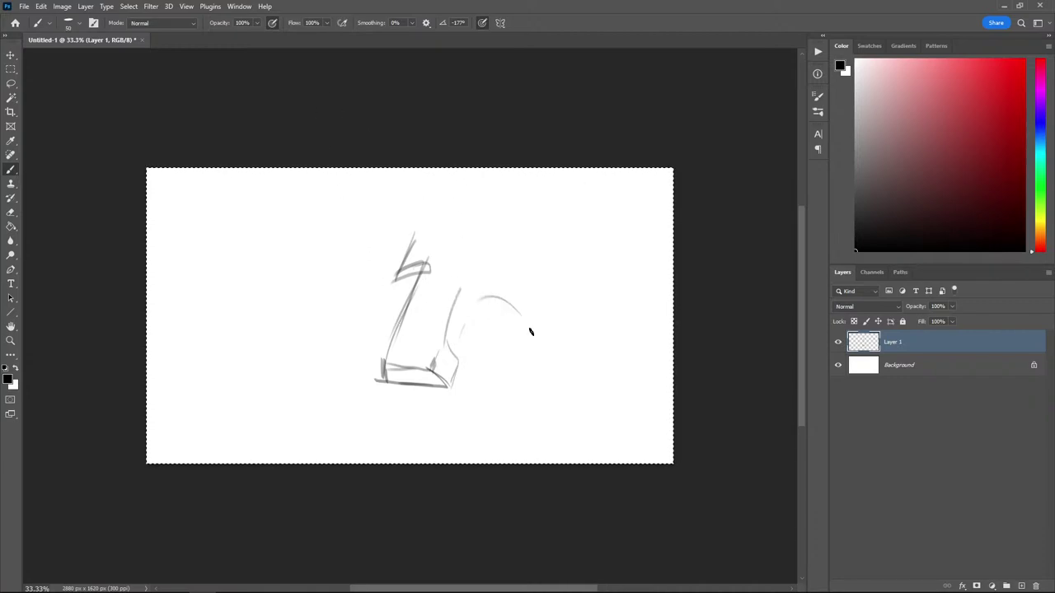
Sketch the head's right brow, the curved top of the skull and the right cheek, undoing stray strokes
drag(469, 265, 468, 282)
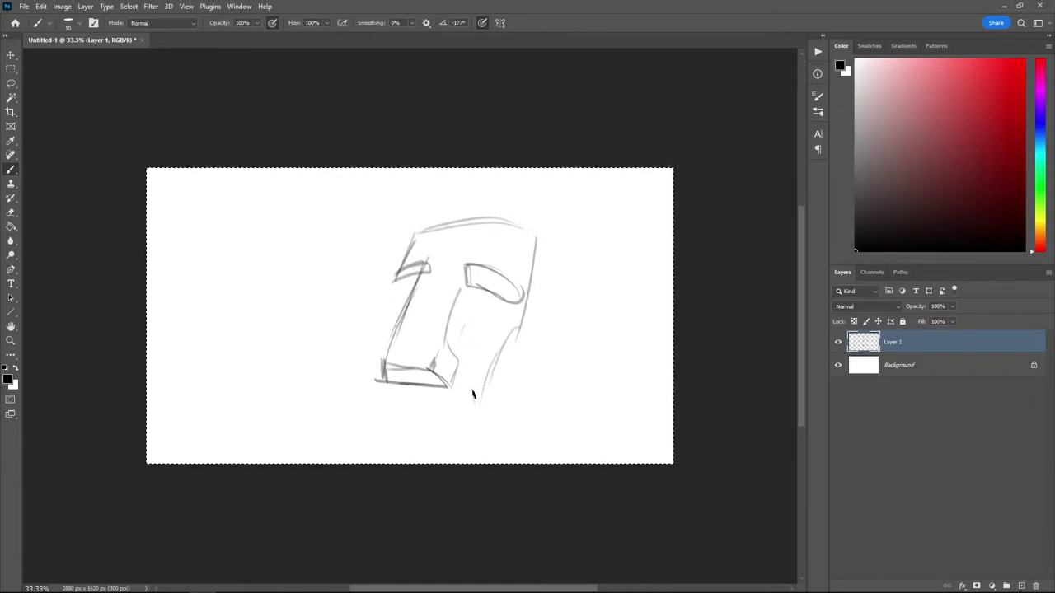
key(ctrl+z)
drag(391, 419, 411, 428)
key(ctrl+z)
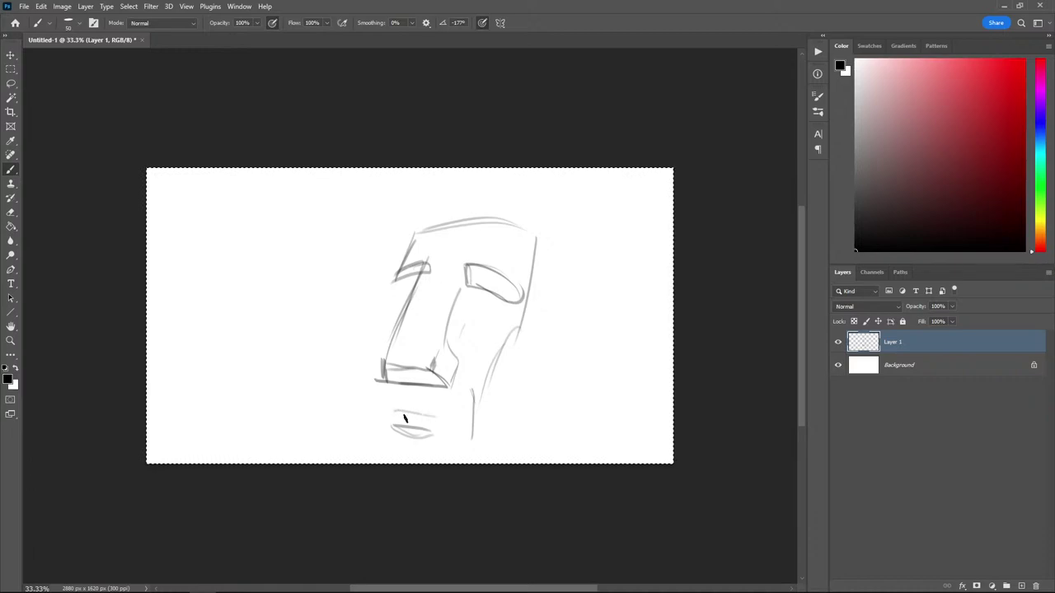
Sketch the upper lip line below the nose, try a left jaw line and undo its lower part
drag(387, 414, 440, 417)
mouse_move(370, 346)
mouse_down()
mouse_move(360, 356)
mouse_move(360, 450)
mouse_up()
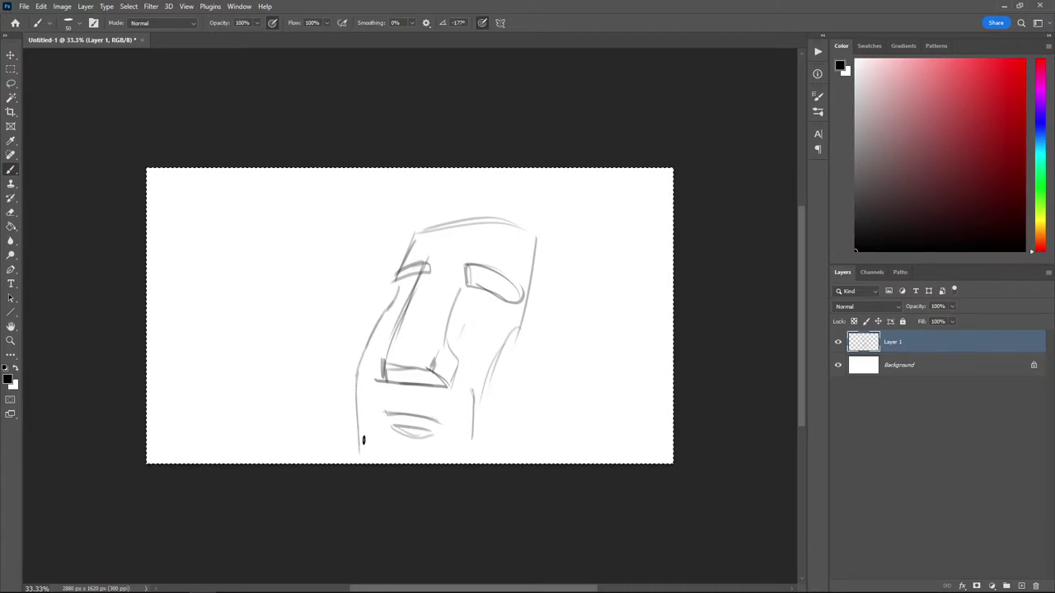
key(ctrl+z)
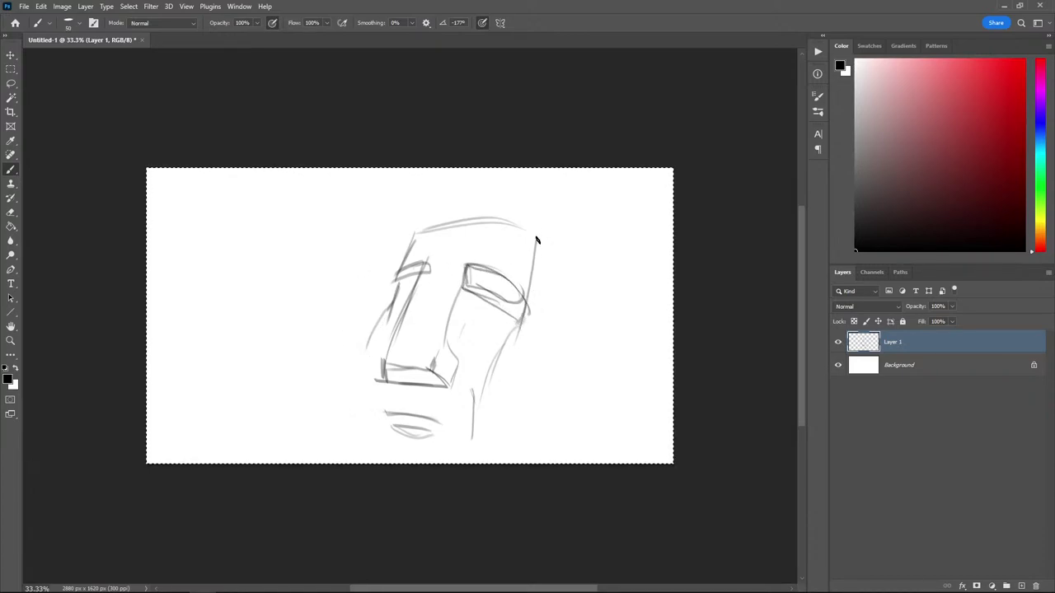
Draw the long right ear and the slanting left face and neck outline, and strengthen the mouth line
drag(532, 377, 548, 323)
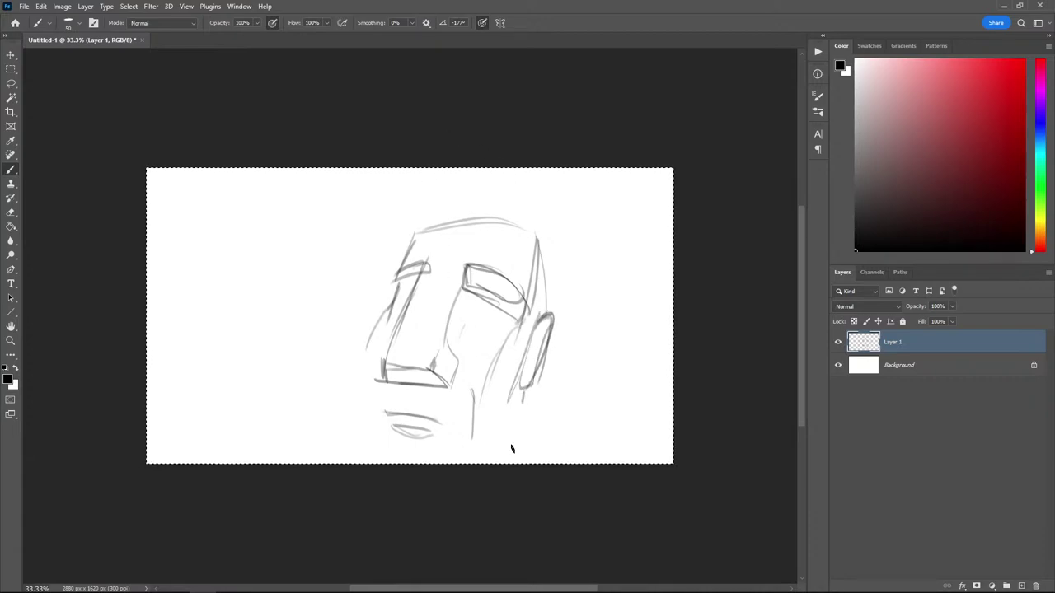
drag(391, 304, 333, 450)
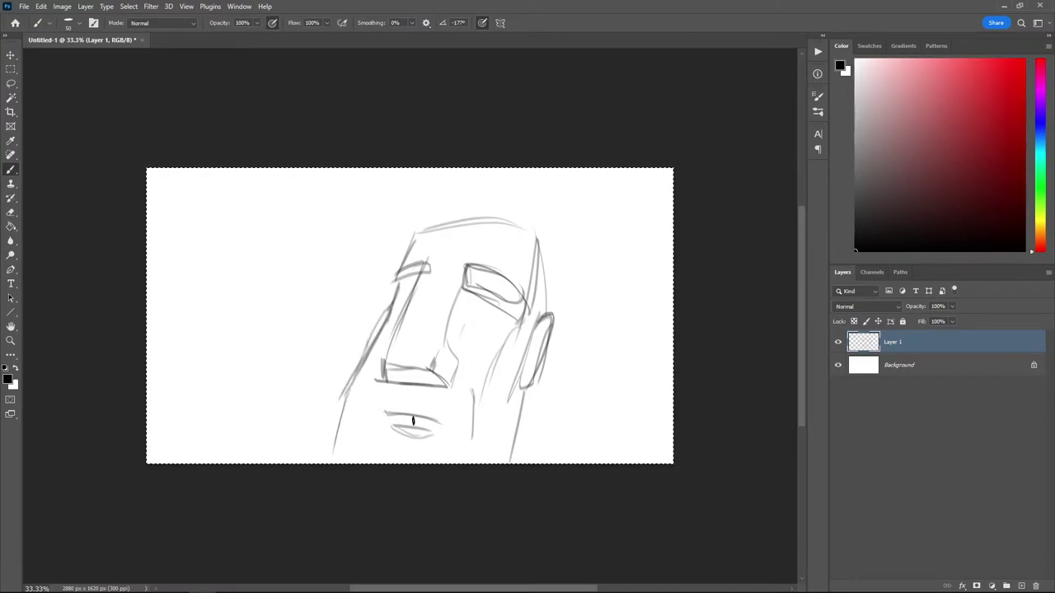
drag(440, 421, 378, 416)
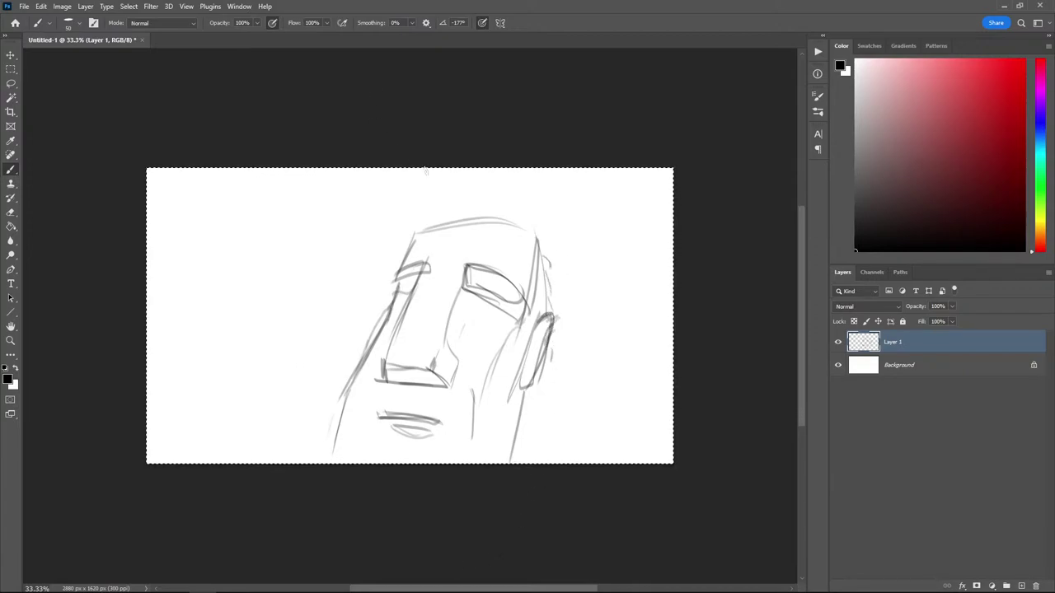
Sketch curved hill lines running from behind the ear to the canvas's right edge
mouse_move(548, 379)
mouse_down()
mouse_move(526, 412)
mouse_move(556, 399)
mouse_move(611, 441)
mouse_move(672, 440)
mouse_up()
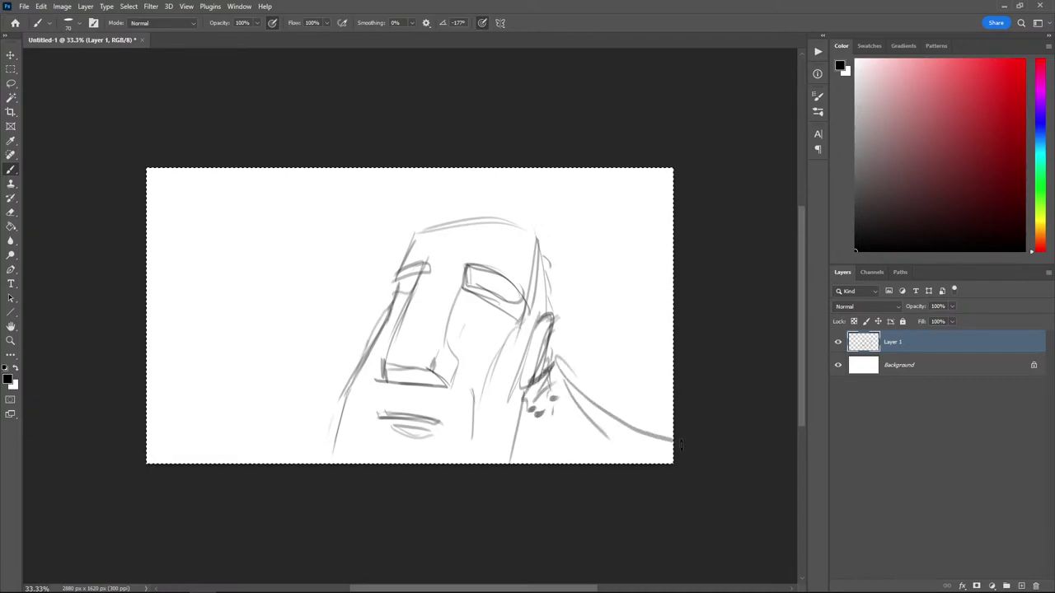
drag(551, 345, 673, 327)
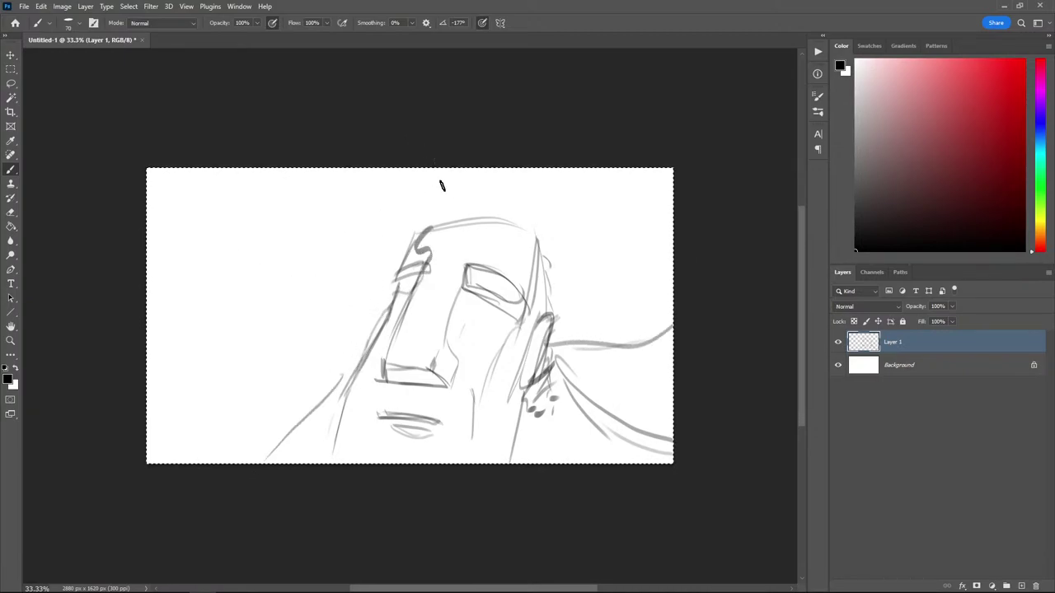
Draw an irregular broken contour from the forehead's left corner across the left brow and down the cheek
drag(437, 221, 429, 274)
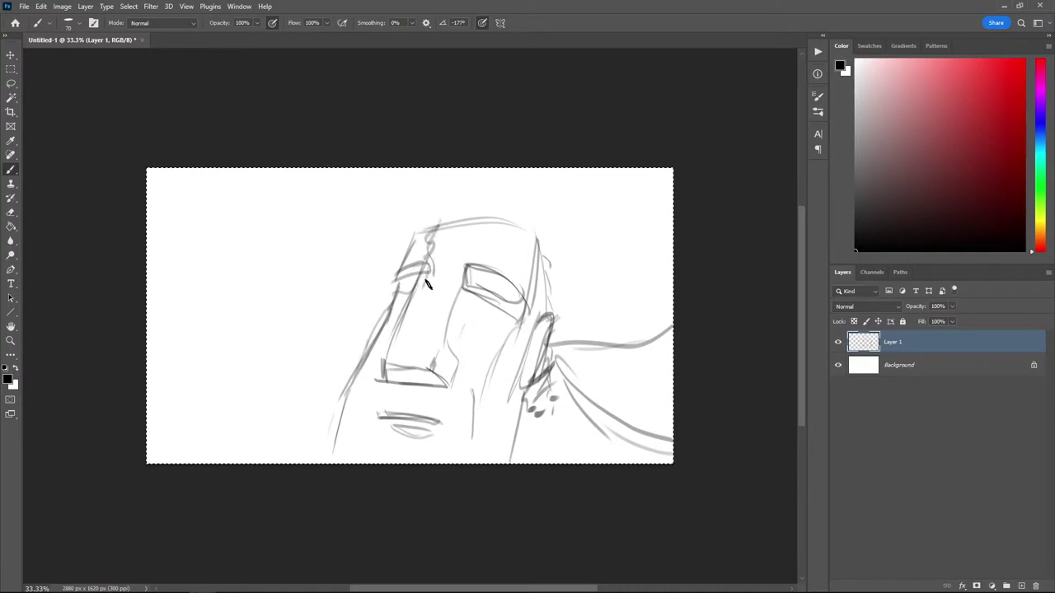
mouse_move(368, 338)
mouse_down()
mouse_move(358, 365)
mouse_move(427, 298)
mouse_up()
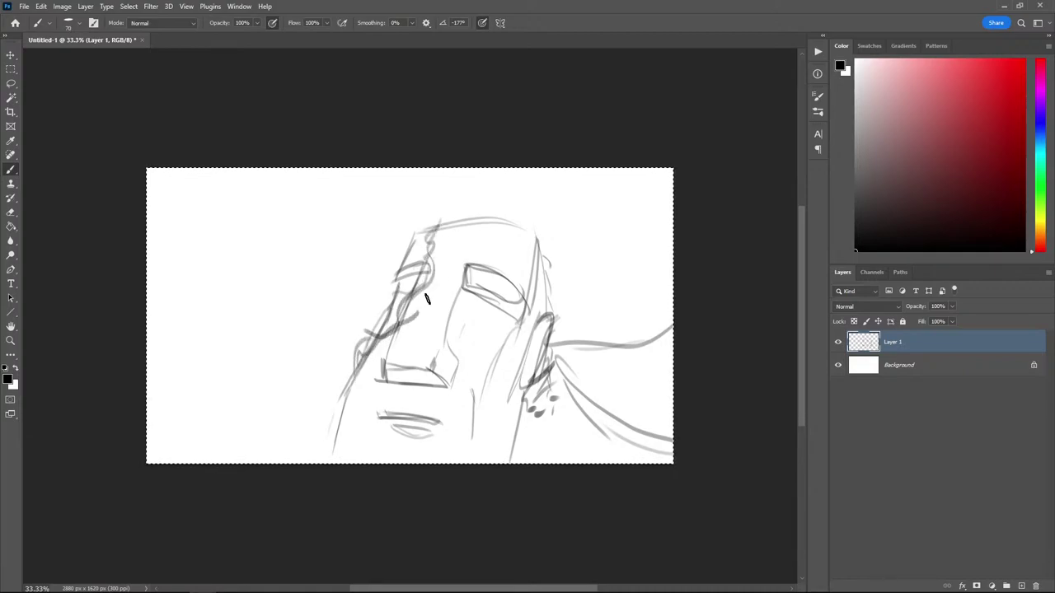
drag(388, 329, 402, 302)
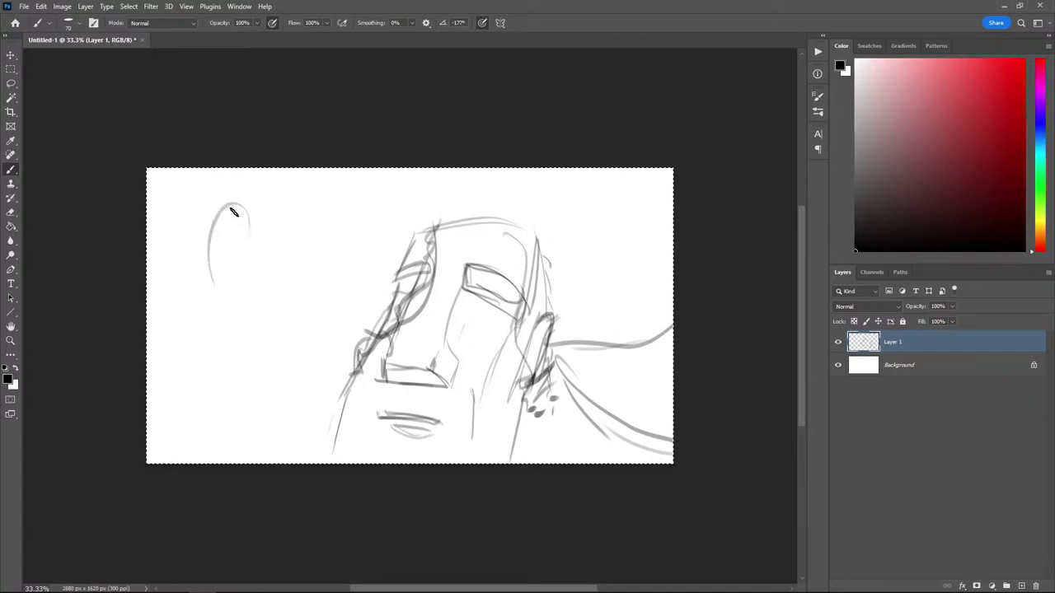
Sketch round planets in the sky at the canvas's upper left, undoing the misshapen ovals
drag(213, 217, 184, 228)
key(ctrl+z)
key(ctrl+z)
drag(222, 270, 243, 291)
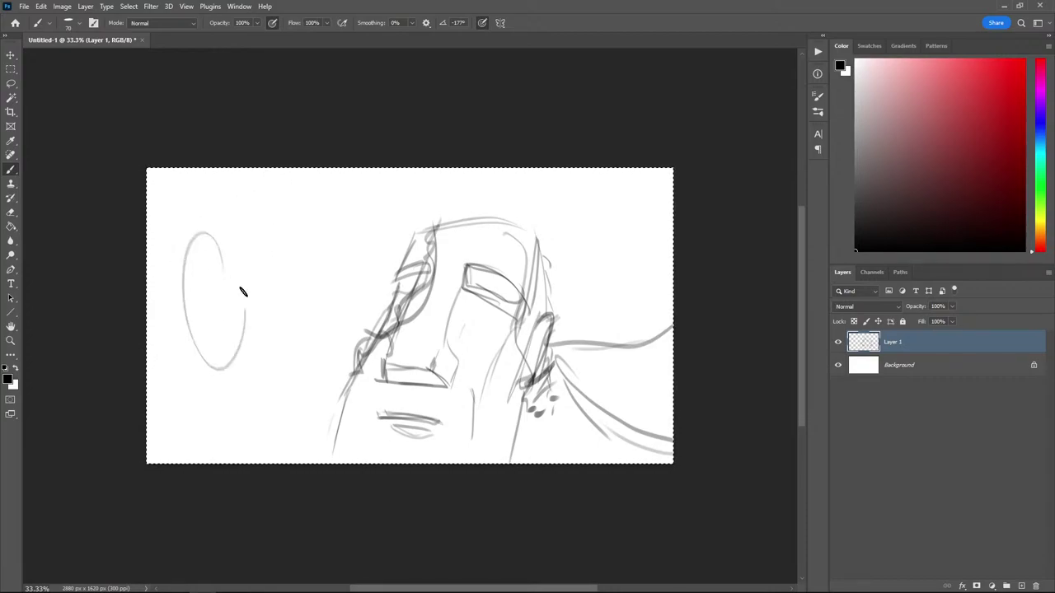
mouse_move(211, 255)
mouse_down()
mouse_move(184, 239)
mouse_move(201, 220)
mouse_move(218, 225)
mouse_move(220, 247)
mouse_move(195, 236)
mouse_up()
key(ctrl+z)
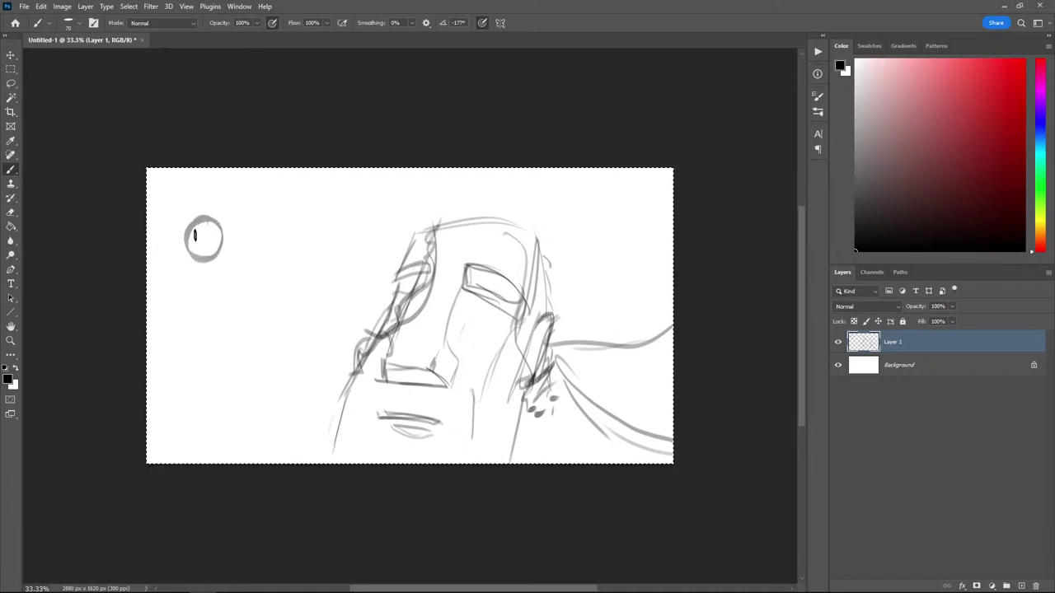
drag(193, 183, 189, 127)
key(ctrl+z)
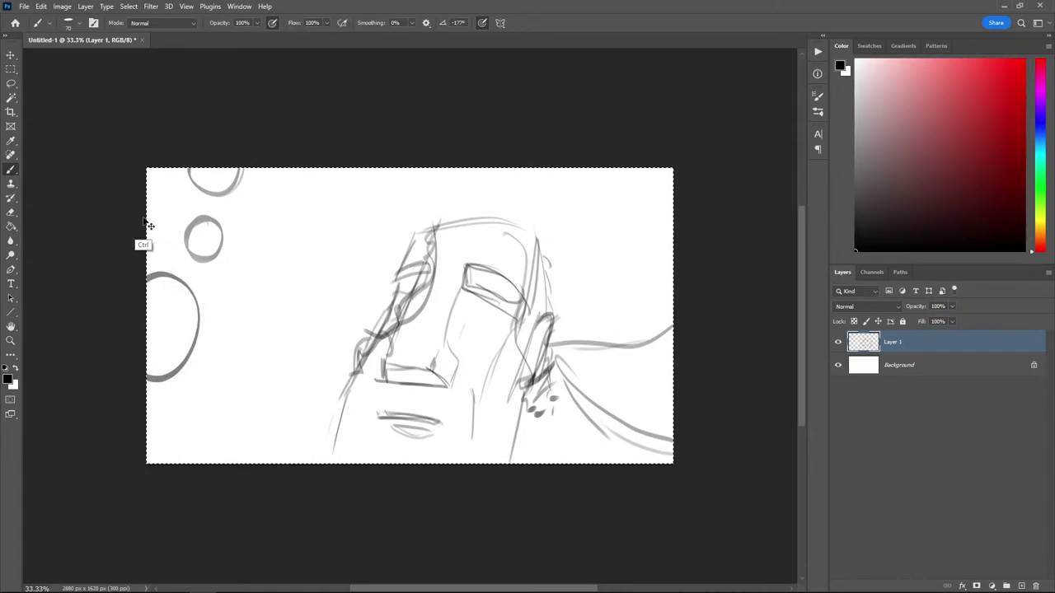
Sketch overlapping horizon and hill lines from the canvas's left edge to the head, below the planets
drag(202, 337, 358, 309)
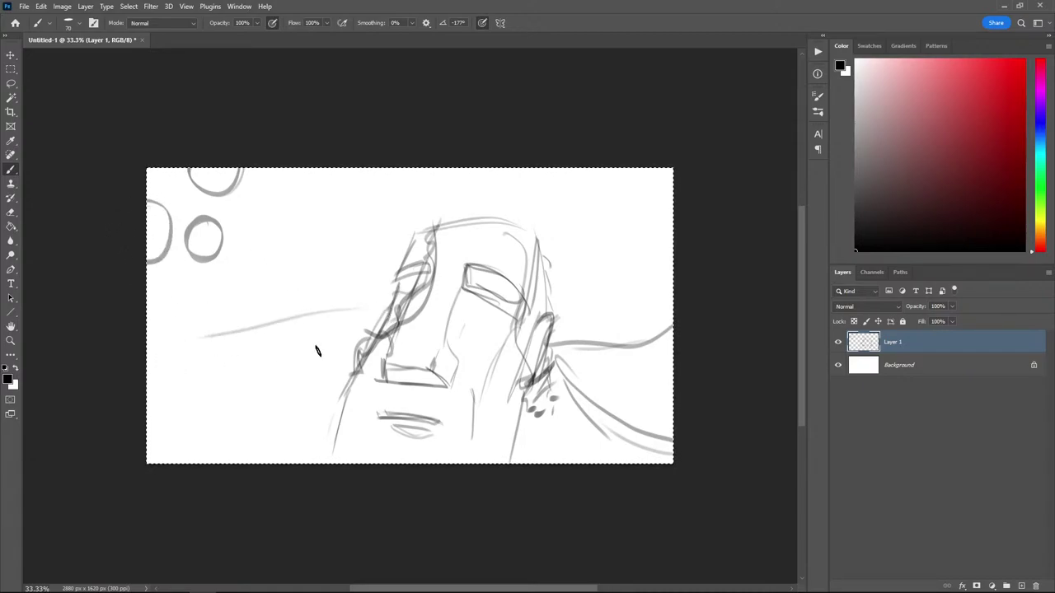
drag(148, 302, 228, 299)
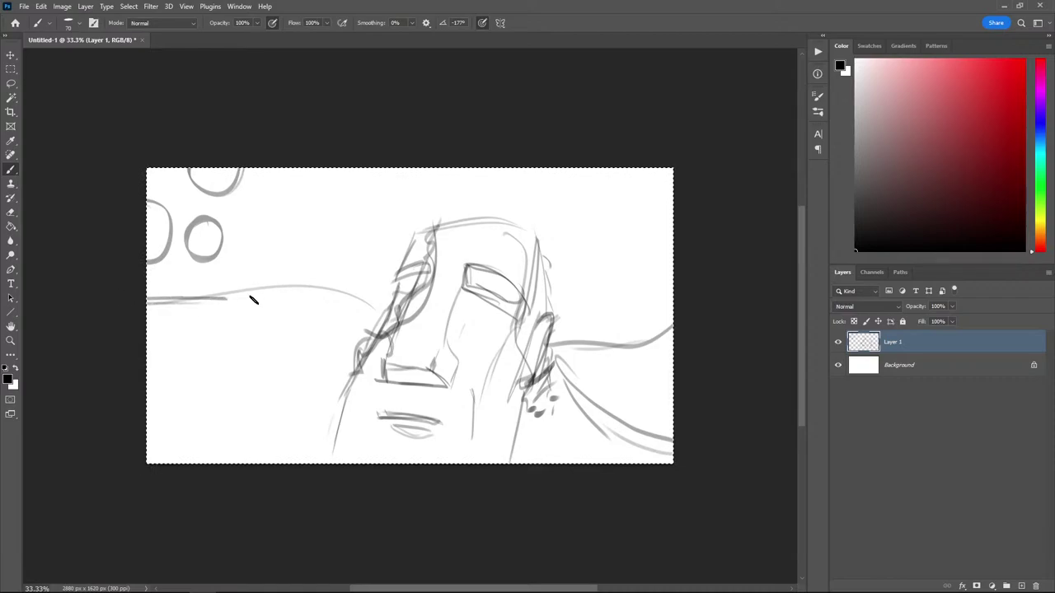
drag(222, 199, 245, 232)
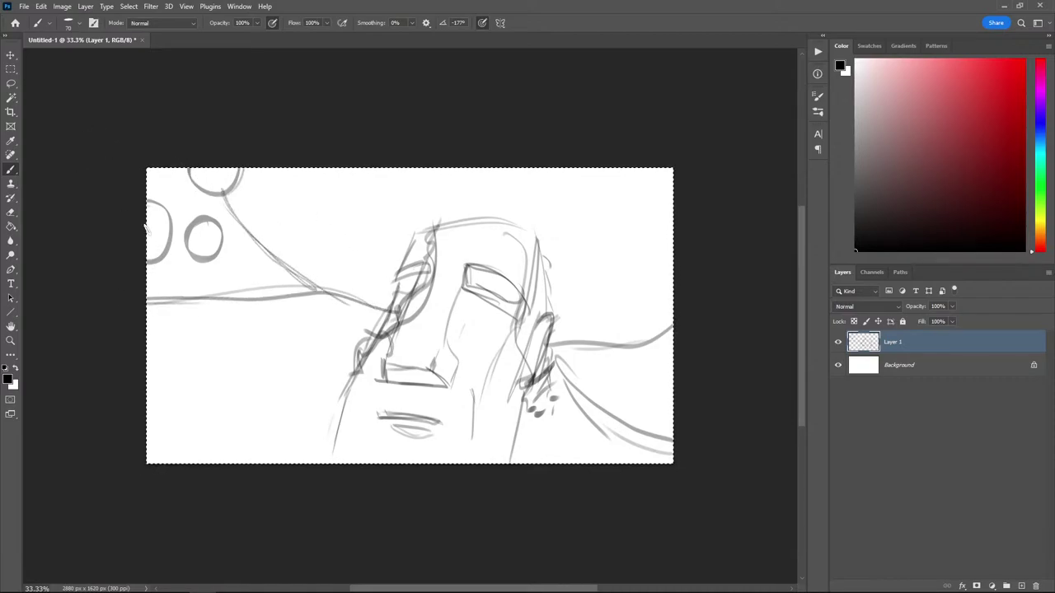
drag(152, 267, 286, 274)
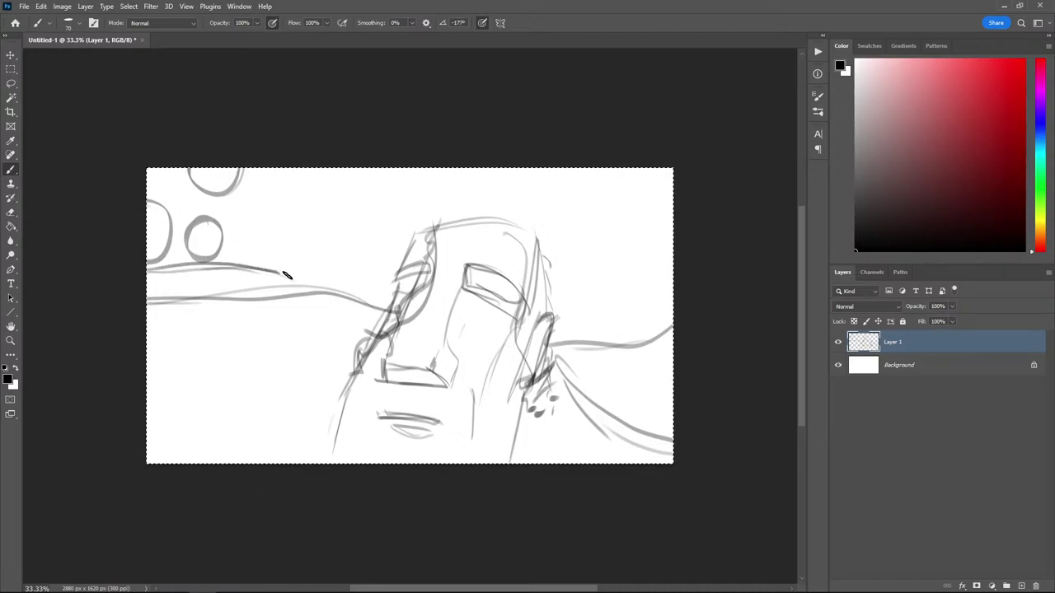
drag(203, 299, 334, 290)
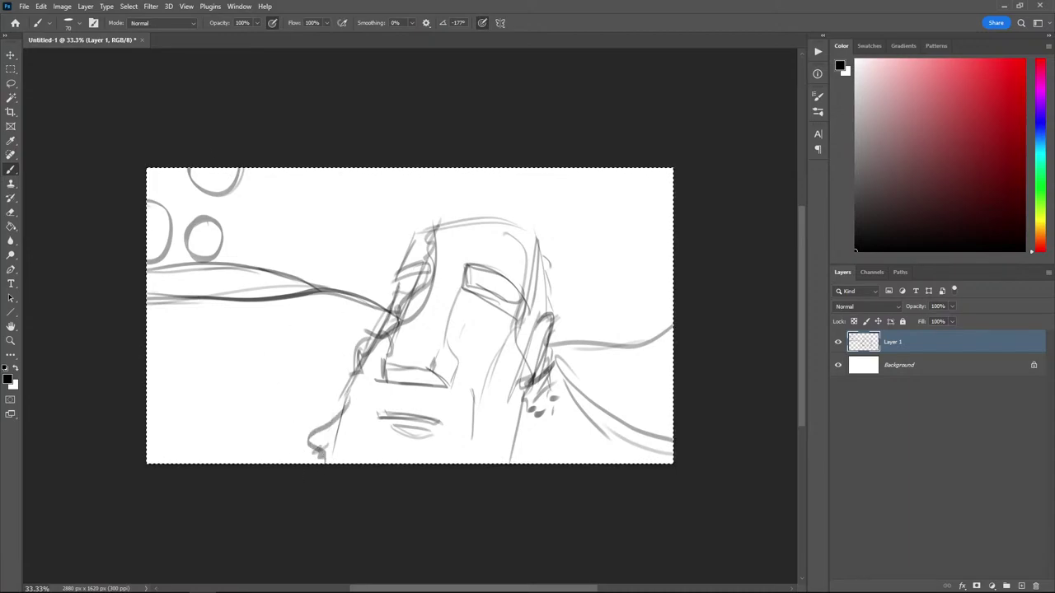
key(ctrl+d)
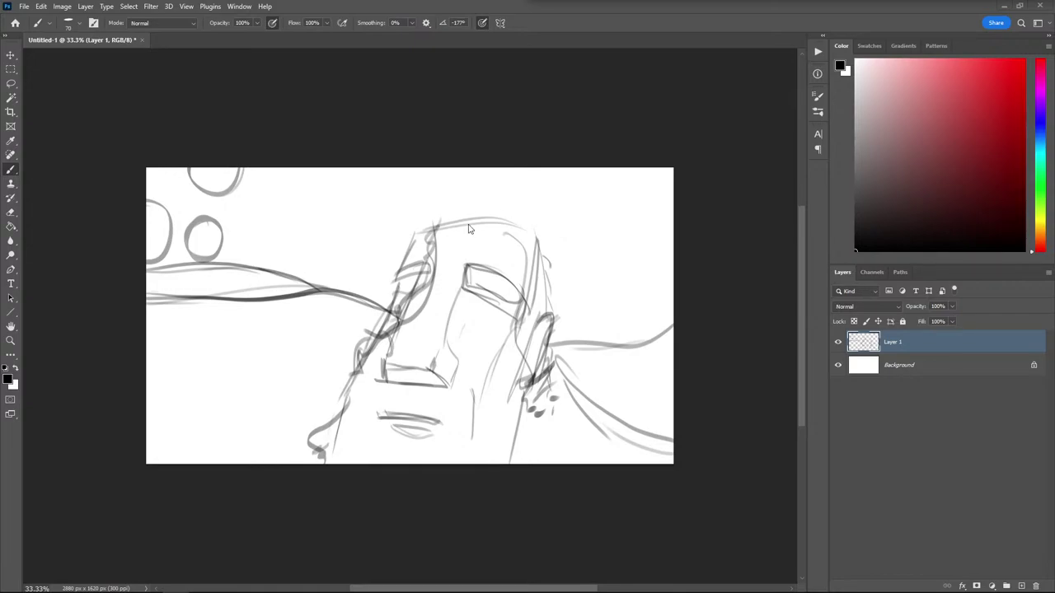
key(ctrl+a)
drag(489, 213, 476, 192)
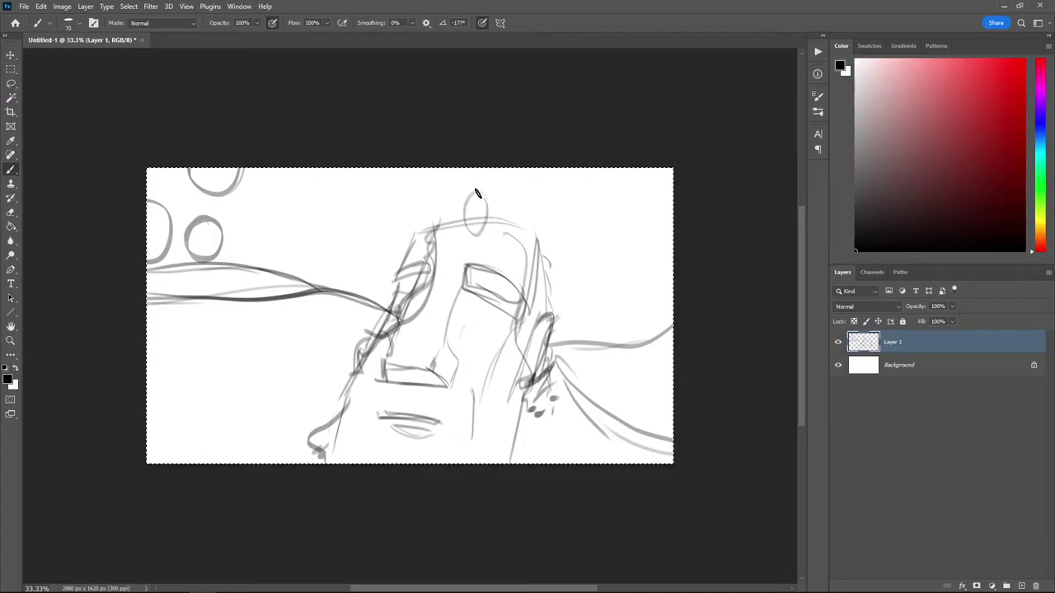
key(ctrl+z)
key(ctrl+d)
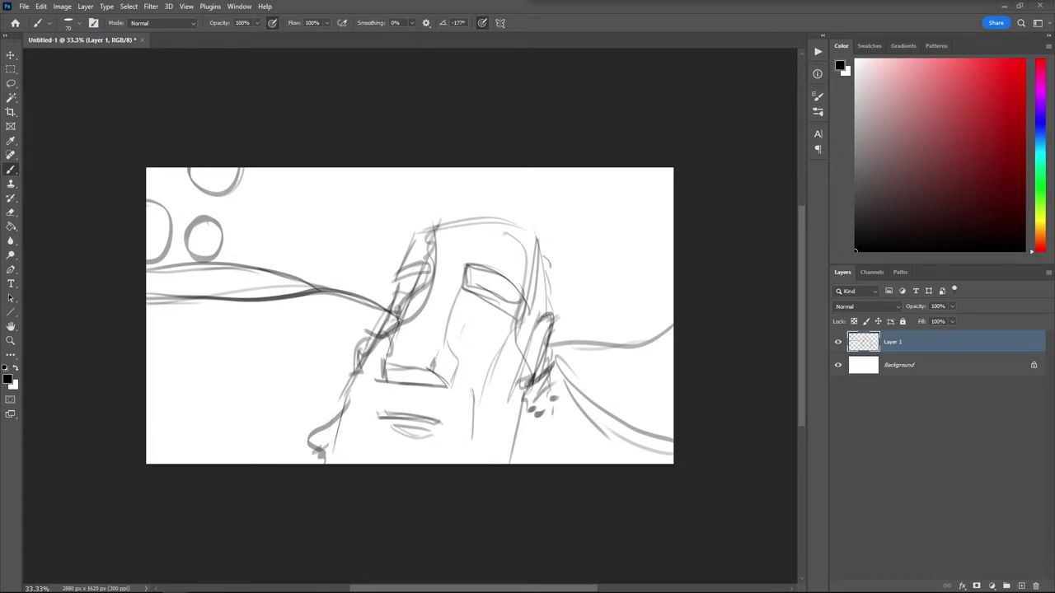
key(ctrl+a)
mouse_move(396, 217)
mouse_down()
mouse_move(374, 217)
mouse_move(394, 262)
mouse_up()
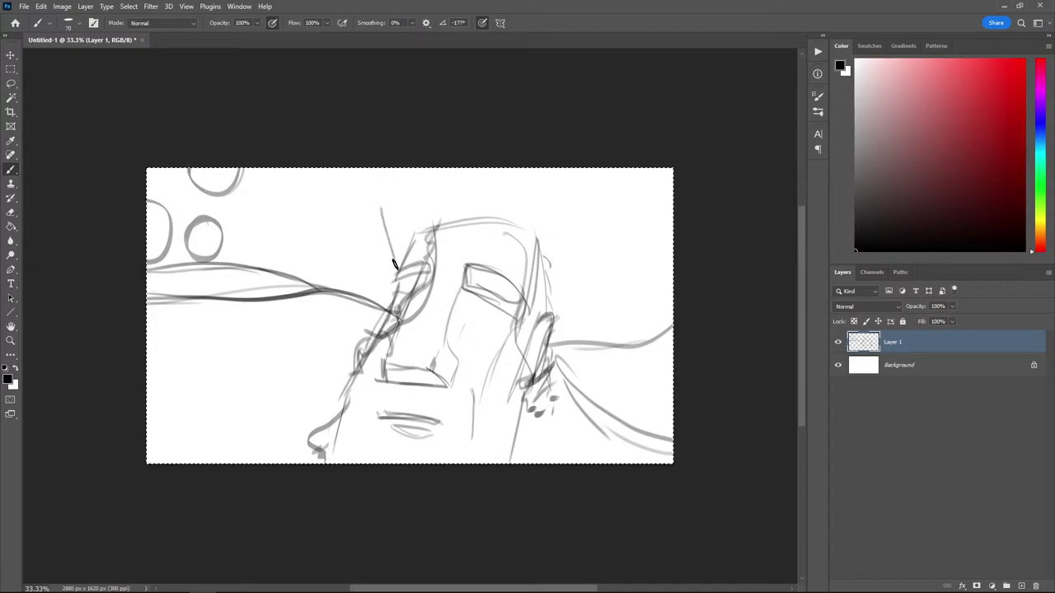
drag(367, 193, 399, 258)
drag(391, 309, 354, 239)
drag(391, 308, 345, 230)
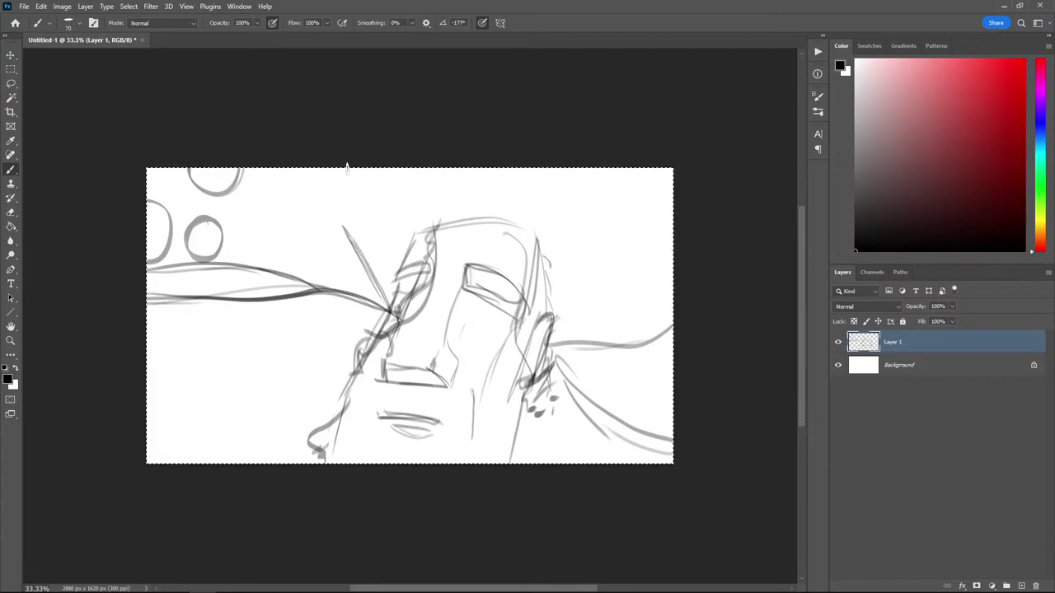
key(ctrl)
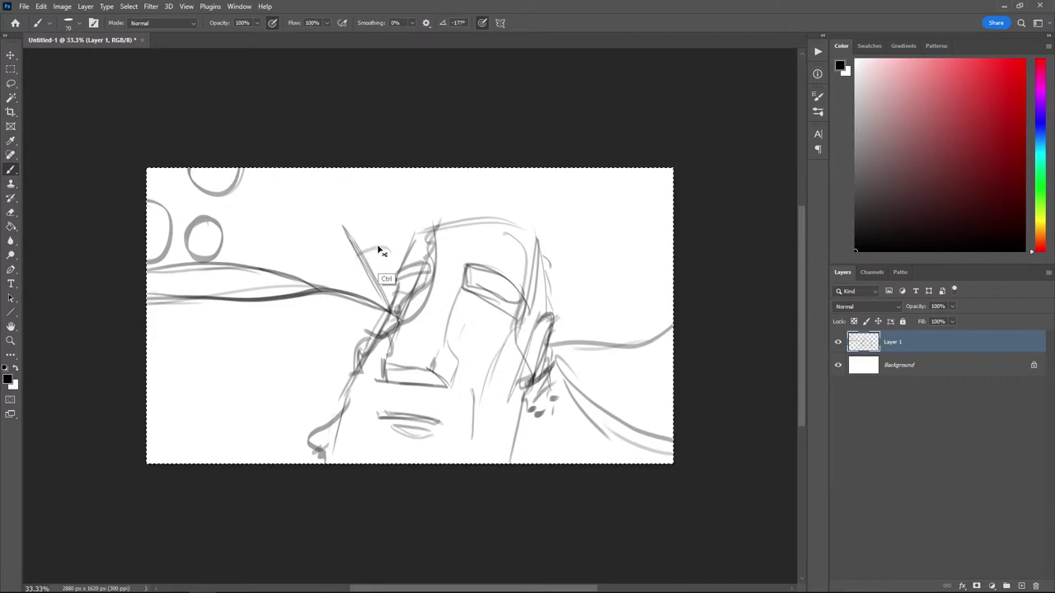
drag(366, 241, 348, 231)
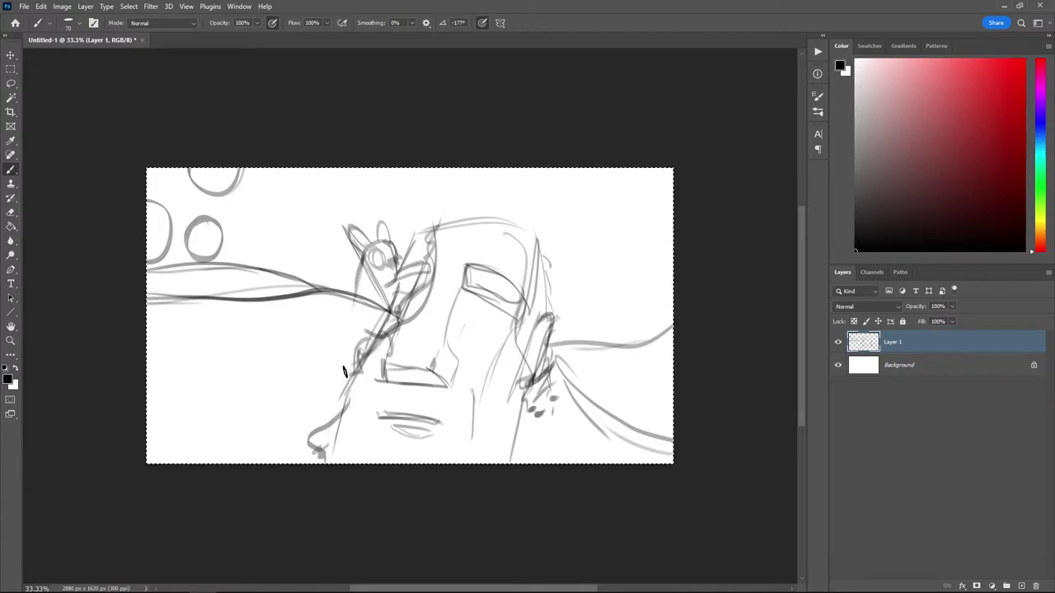
drag(337, 362, 340, 385)
mouse_move(342, 311)
mouse_down()
mouse_move(322, 357)
mouse_move(326, 384)
mouse_up()
key(ctrl+z)
key(ctrl+z)
key(ctrl+z)
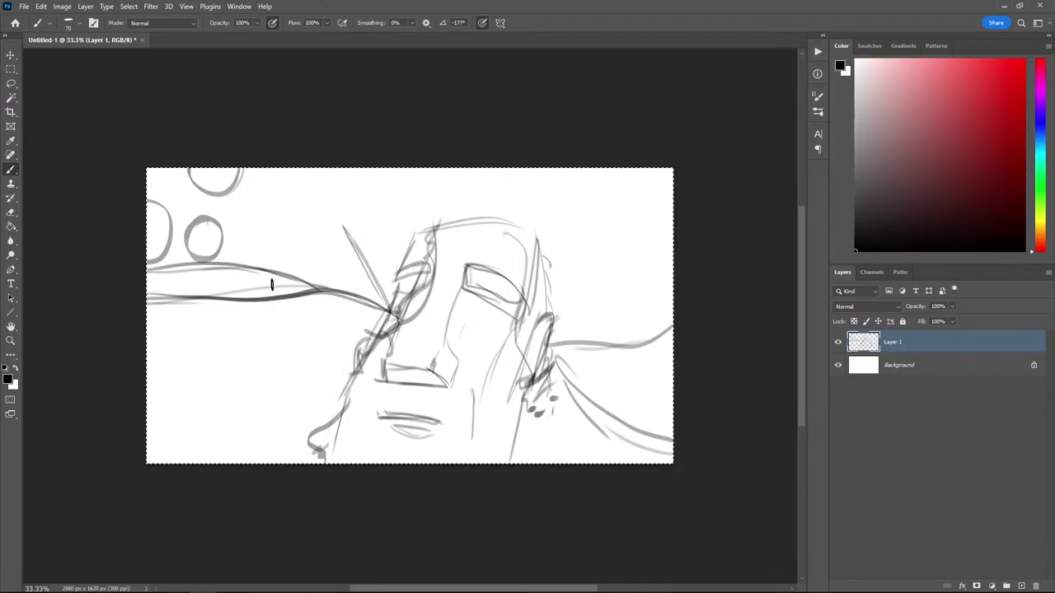
key(ctrl+z)
key(ctrl+z)
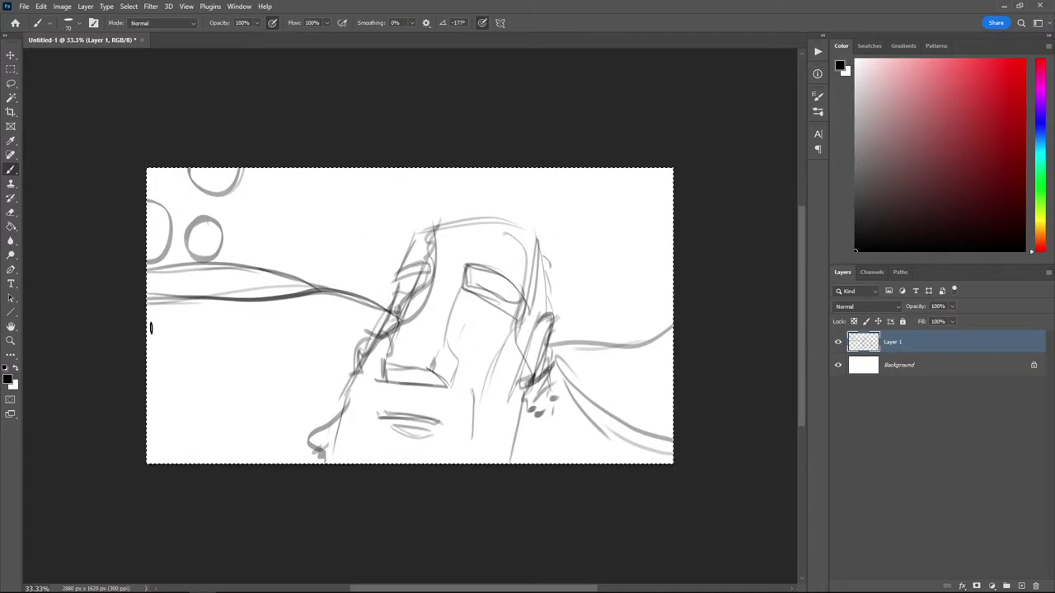
key(ctrl+d)
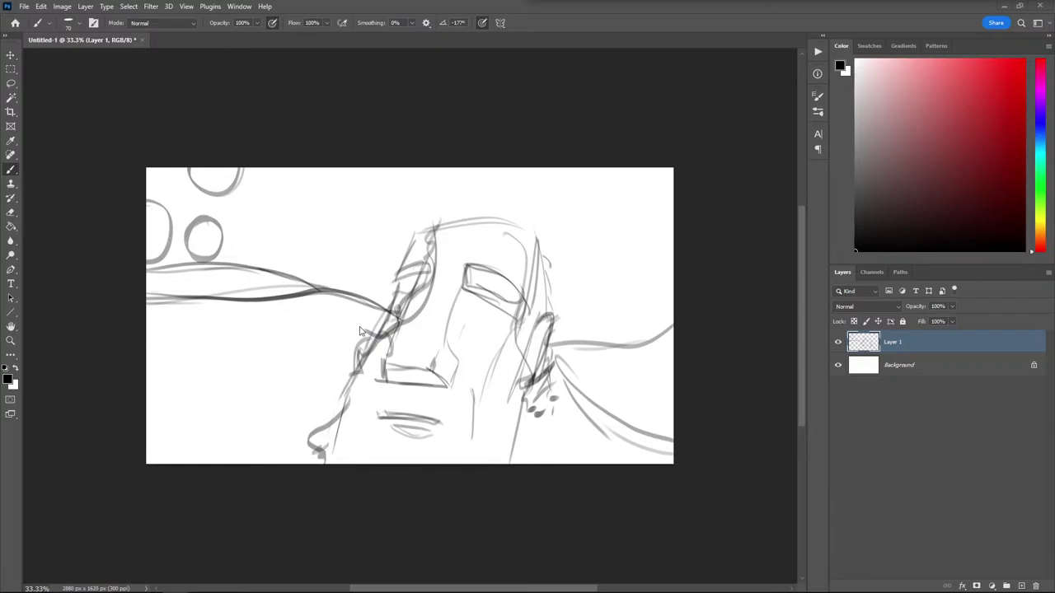
Sketch a big-eyed, eared creature with a long arm and clawed hand clinging to the head's left side, with a pointed spike above it
mouse_move(367, 318)
mouse_down()
mouse_move(343, 336)
mouse_move(342, 321)
mouse_move(360, 312)
mouse_move(356, 355)
mouse_move(332, 366)
mouse_move(348, 347)
mouse_move(323, 372)
mouse_move(363, 373)
mouse_up()
mouse_move(358, 309)
mouse_down()
mouse_move(349, 318)
mouse_move(369, 311)
mouse_move(353, 330)
mouse_move(348, 318)
mouse_move(364, 337)
mouse_move(376, 316)
mouse_move(363, 288)
mouse_move(347, 319)
mouse_move(326, 319)
mouse_move(333, 325)
mouse_move(328, 306)
mouse_up()
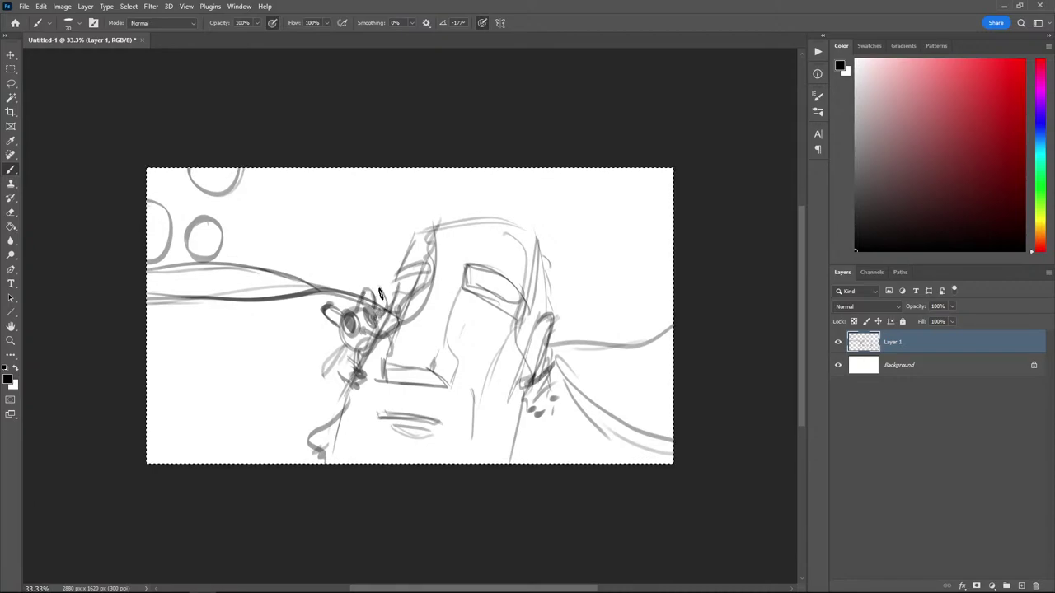
drag(348, 240, 387, 297)
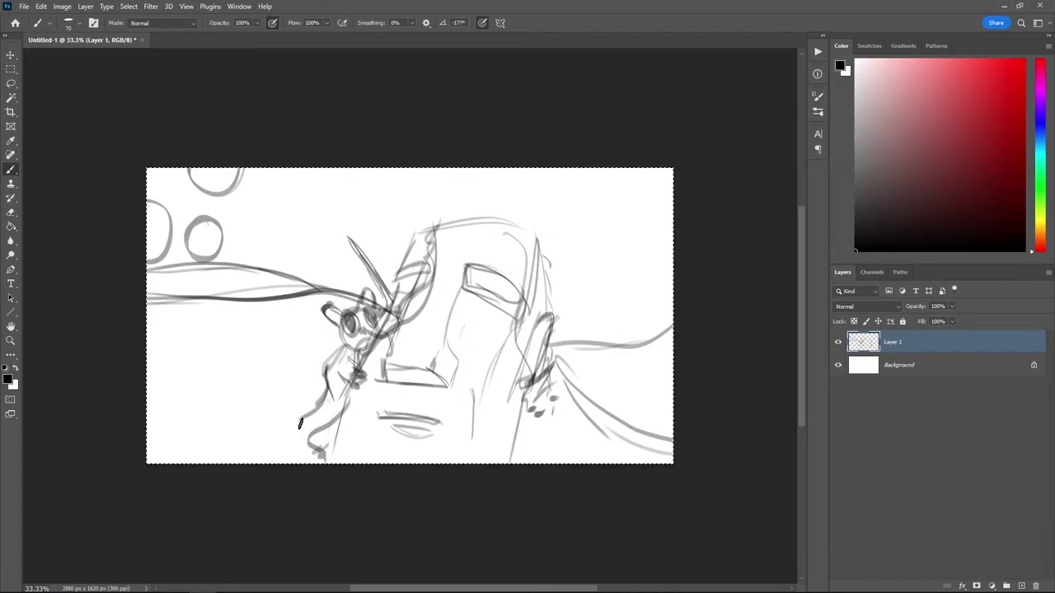
mouse_move(303, 447)
mouse_down()
mouse_move(332, 418)
mouse_move(329, 395)
mouse_move(336, 434)
mouse_move(347, 402)
mouse_up()
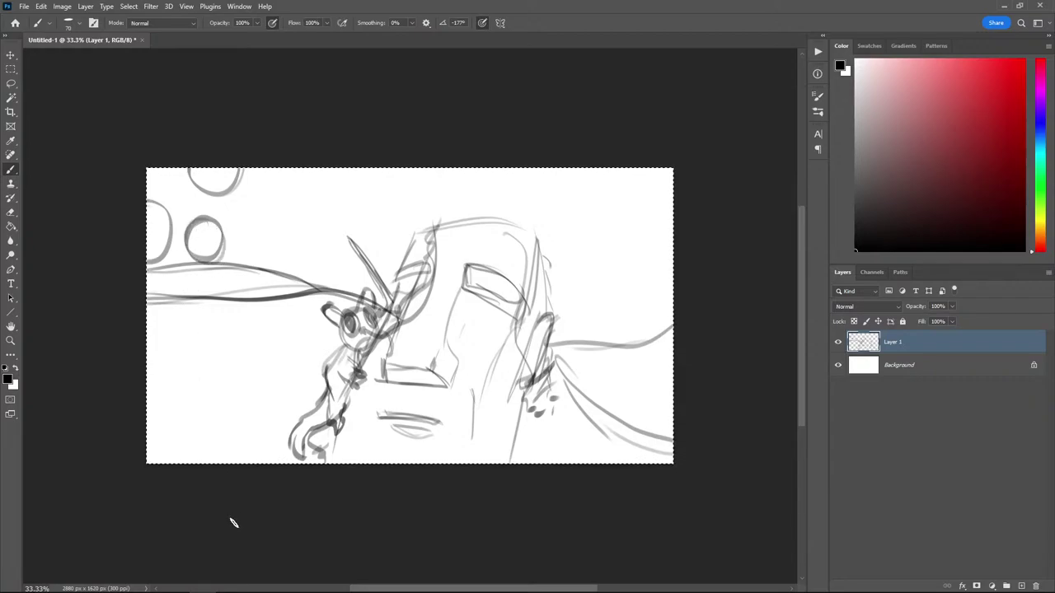
mouse_move(511, 194)
mouse_down()
mouse_move(540, 157)
mouse_move(516, 211)
mouse_up()
key(ctrl+z)
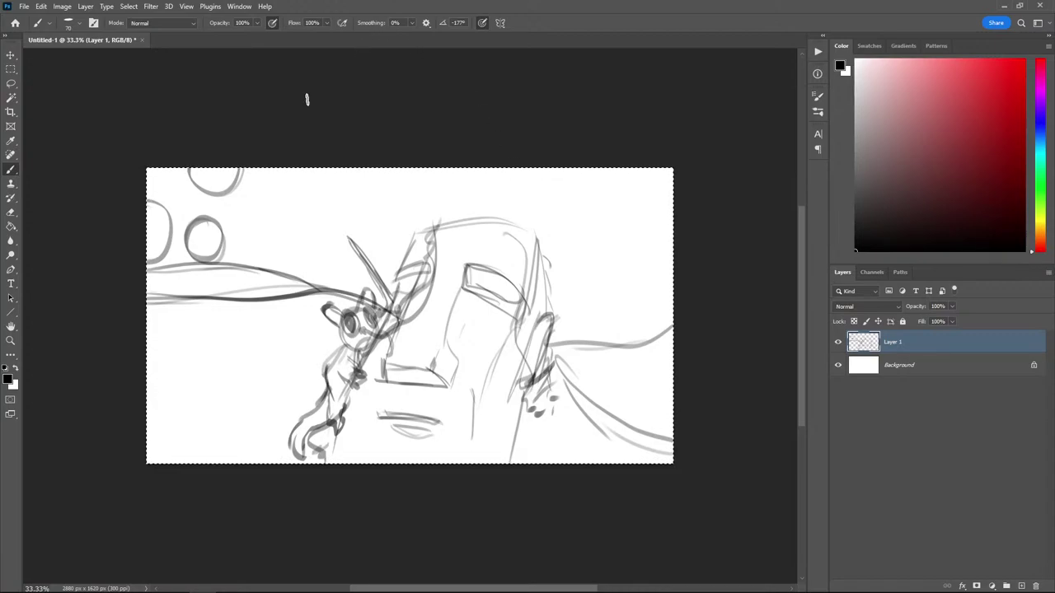
key(ctrl+z)
Lasso the stone head together with the creature, shift them slightly left, and deselect
key(l)
mouse_move(276, 492)
mouse_down()
mouse_move(329, 305)
mouse_move(440, 193)
mouse_move(370, 151)
mouse_move(584, 225)
mouse_move(560, 459)
mouse_move(228, 443)
mouse_up()
key(v)
drag(309, 422, 267, 427)
key(ctrl+d)
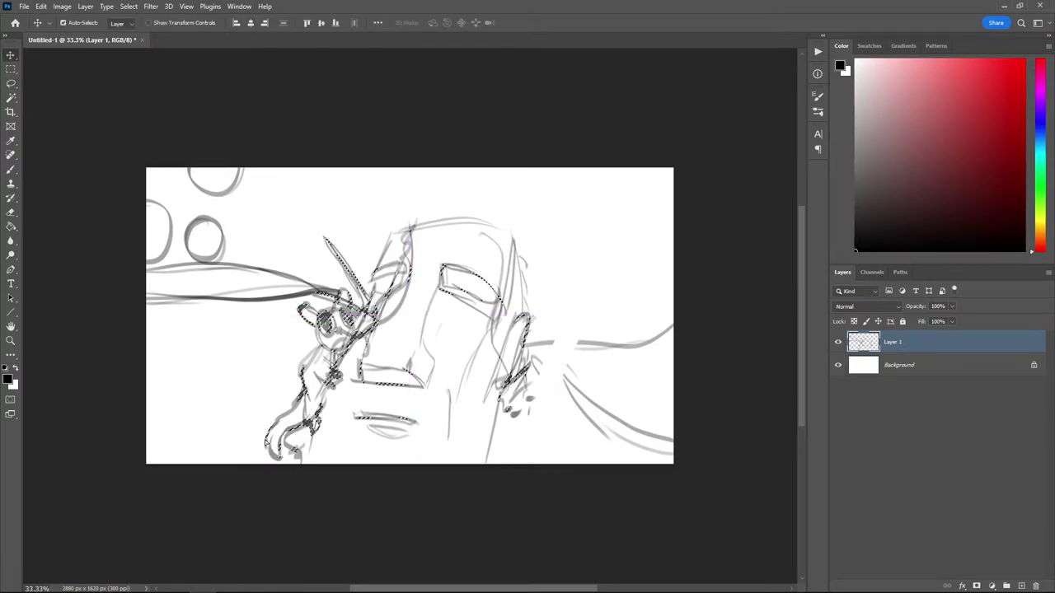
Redraw the missing hill lines bridging the gap between the moved head and the right-hand hills
key(b)
drag(587, 336, 539, 342)
drag(585, 380, 565, 382)
drag(553, 344, 582, 338)
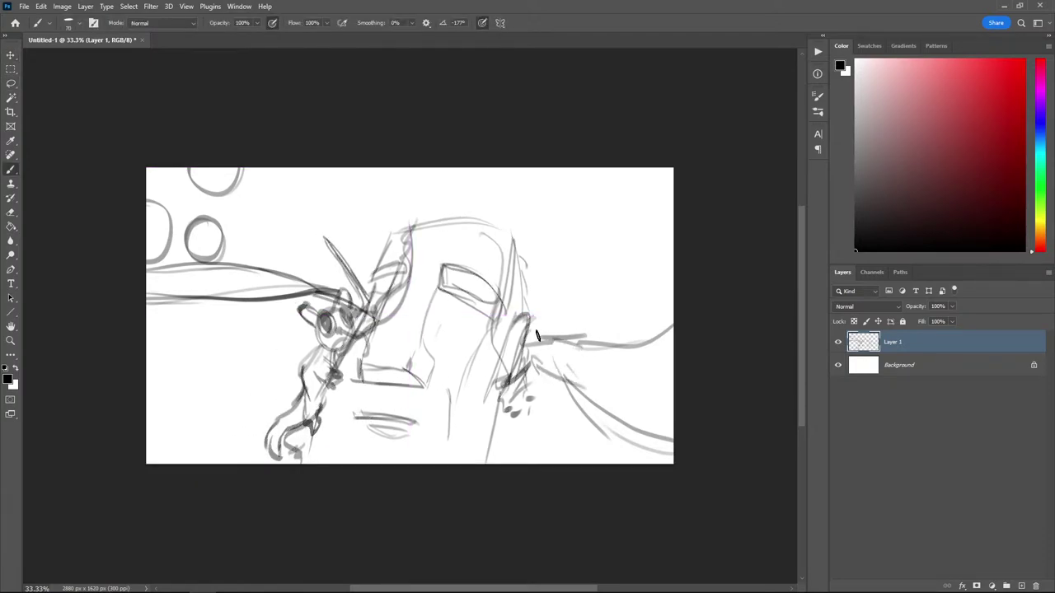
Redraw the head's top and upper-right contour as one bold curve and erase the old line above the forehead
key(l)
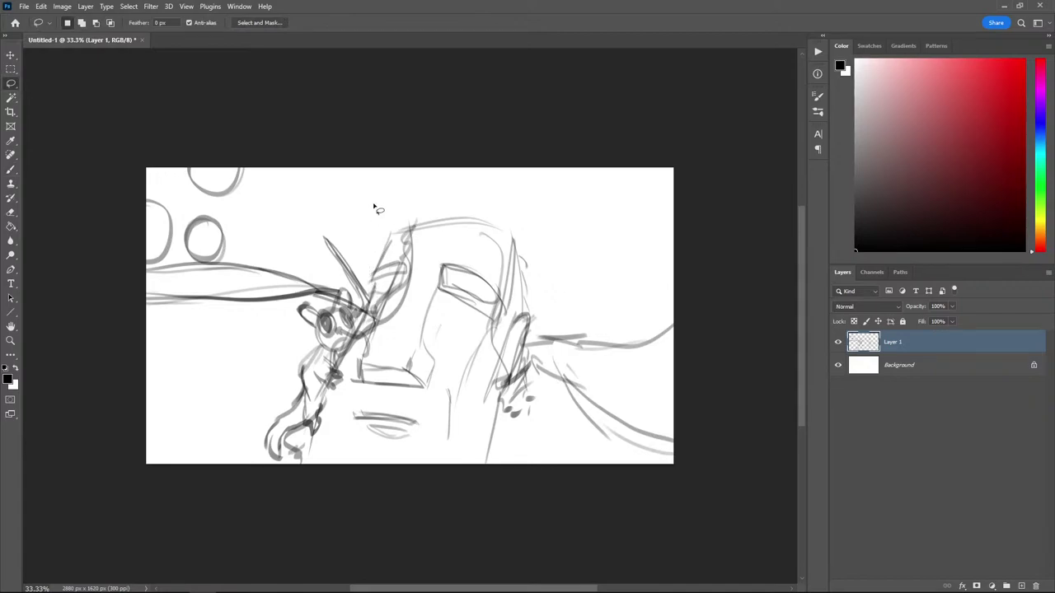
key(b)
mouse_move(505, 281)
mouse_down()
mouse_move(395, 230)
mouse_move(477, 234)
mouse_move(534, 295)
mouse_up()
key(e)
mouse_move(477, 218)
mouse_down()
mouse_move(434, 222)
mouse_move(446, 225)
mouse_up()
key(b)
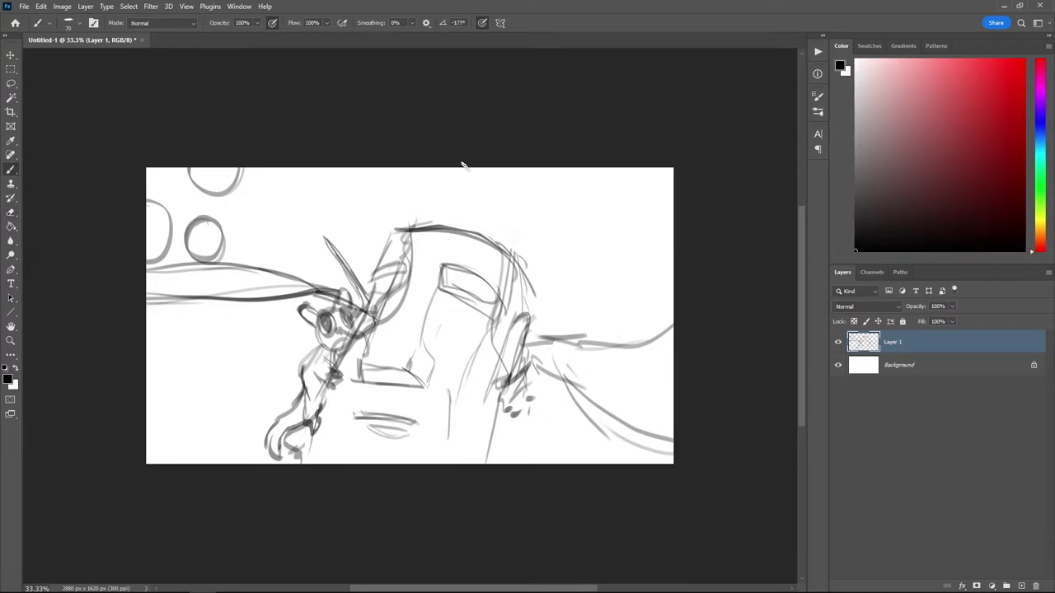
Sketch a round form on a slanted base with a boxy block behind it on top of the head, undoing the stray strokes
drag(507, 210, 496, 247)
drag(510, 202, 496, 247)
mouse_move(450, 224)
mouse_down()
mouse_move(479, 234)
mouse_move(428, 211)
mouse_move(454, 221)
mouse_move(463, 178)
mouse_up()
mouse_move(512, 205)
mouse_down()
mouse_move(456, 170)
mouse_move(513, 201)
mouse_move(427, 199)
mouse_move(473, 193)
mouse_move(444, 169)
mouse_move(436, 202)
mouse_move(460, 173)
mouse_move(441, 174)
mouse_up()
key(ctrl+z)
key(ctrl+z)
key(ctrl+z)
key(e)
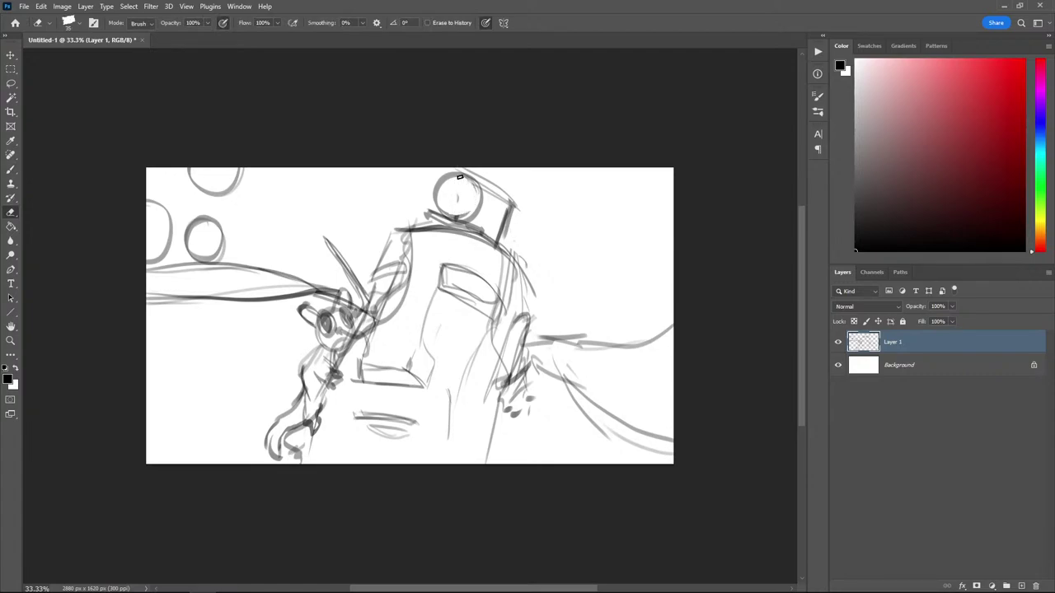
key(b)
drag(455, 182, 472, 206)
key(ctrl+z)
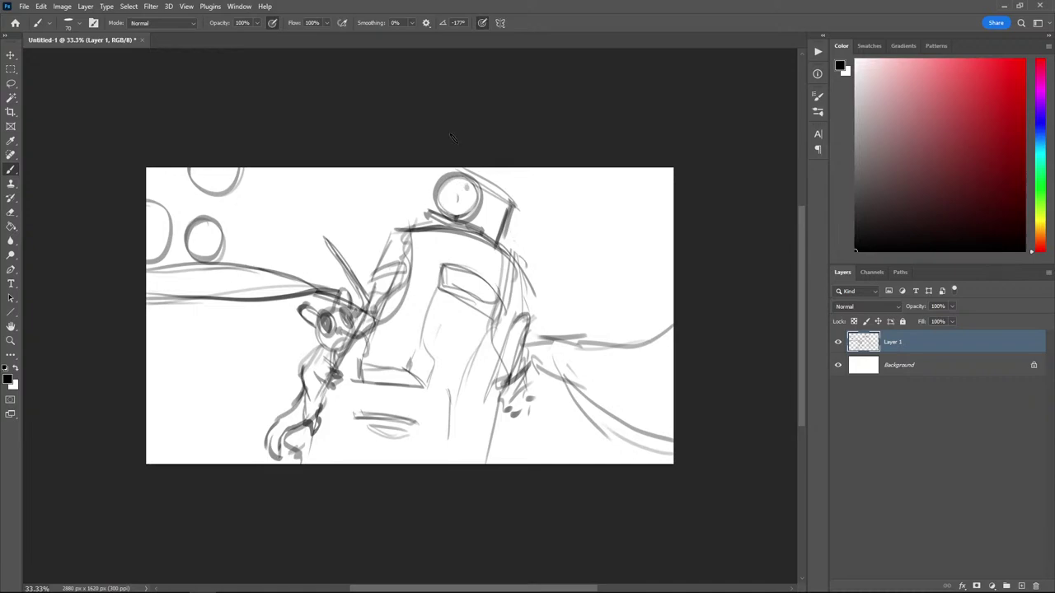
Sketch short broken strokes along the inner rim of the round form on top of the head
key(ctrl+plus)
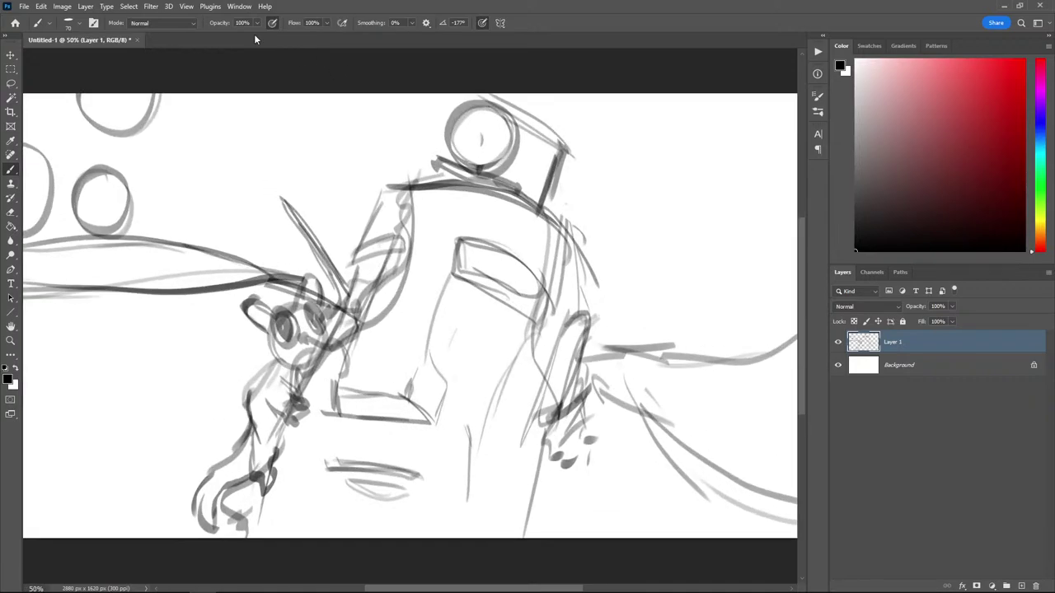
key(ctrl+minus)
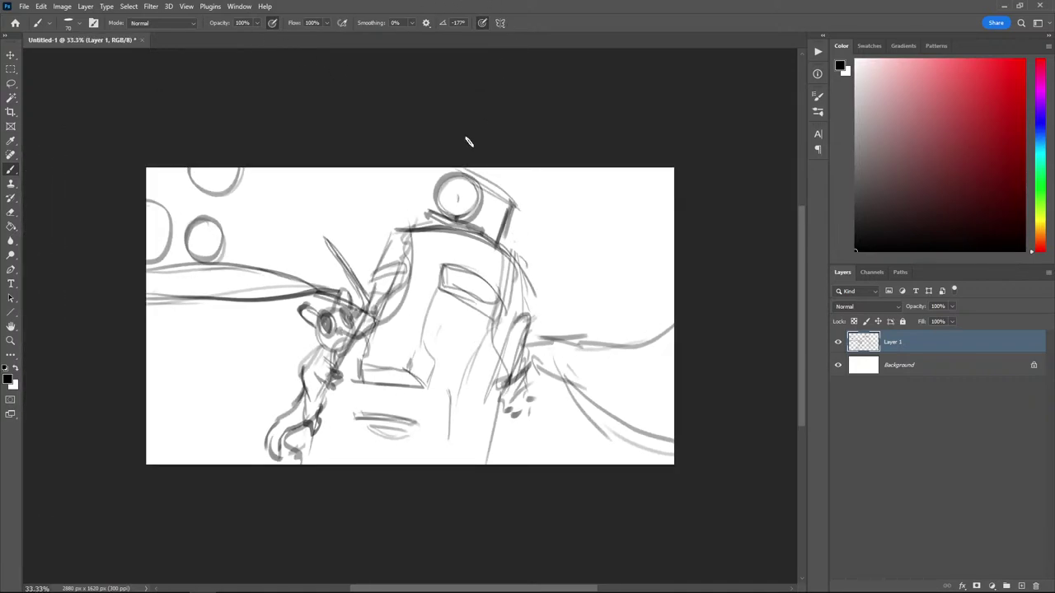
scroll(469, 268, up, 2)
scroll(468, 291, down, 1)
scroll(469, 292, up, 7)
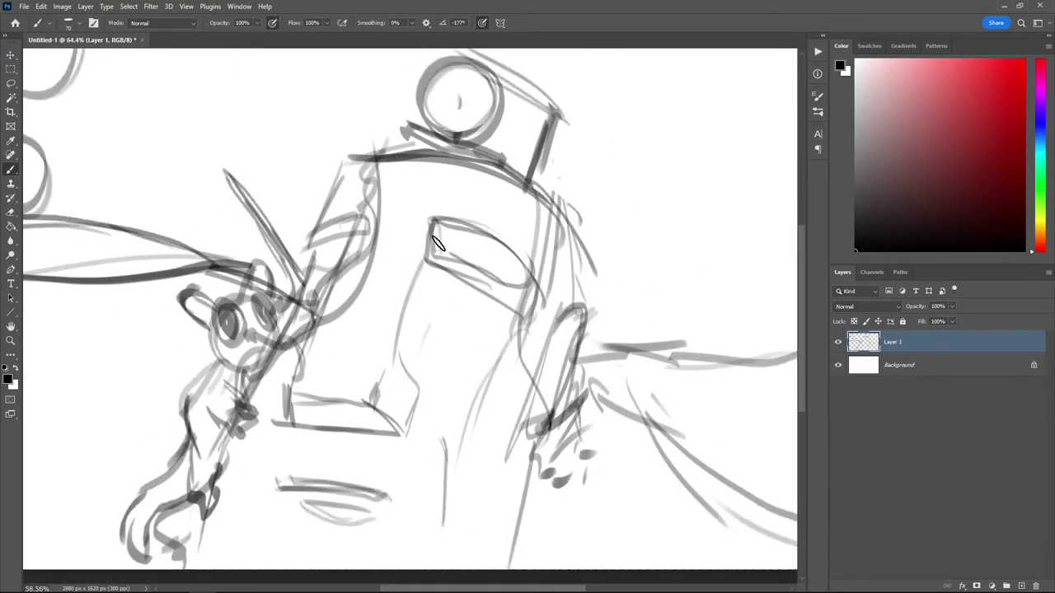
scroll(437, 240, down, 4)
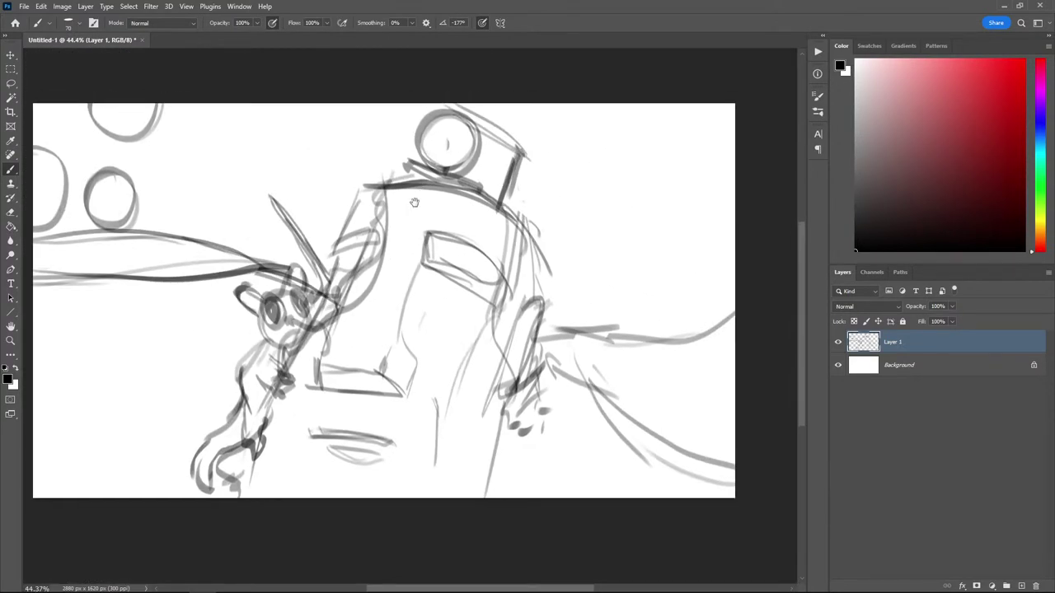
scroll(384, 236, up, 2)
key(p)
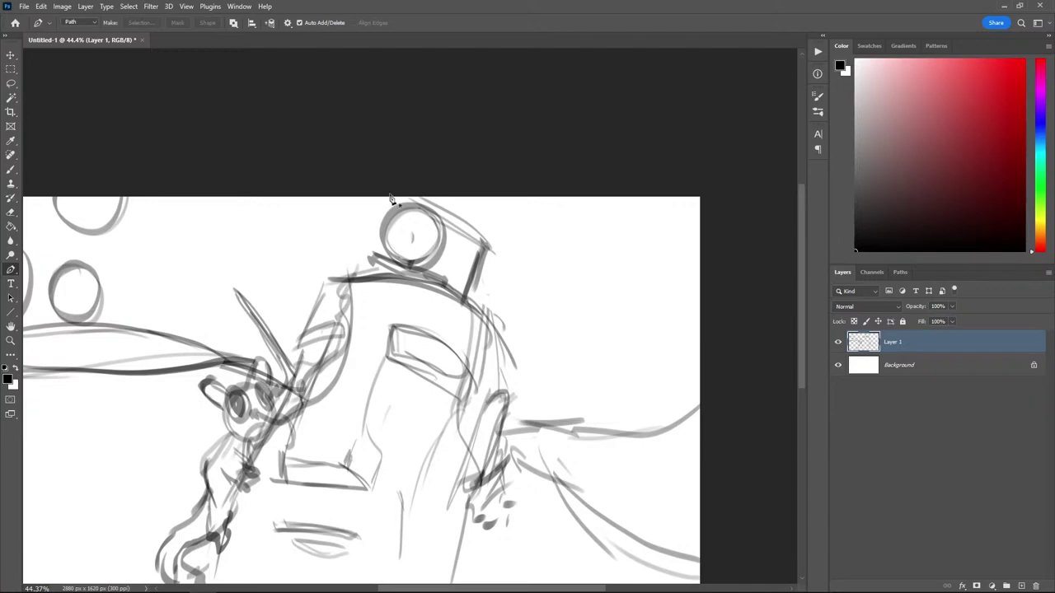
key(b)
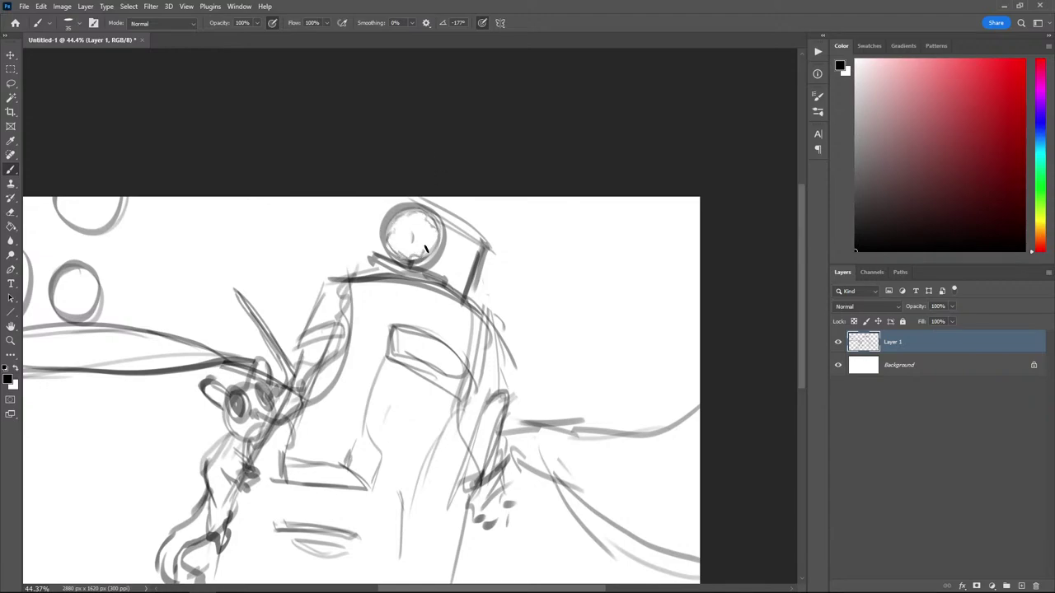
Sketch curved and diagonal inner contours on the left and right halves of the round form above the head
scroll(439, 244, down, 2)
drag(490, 291, 570, 160)
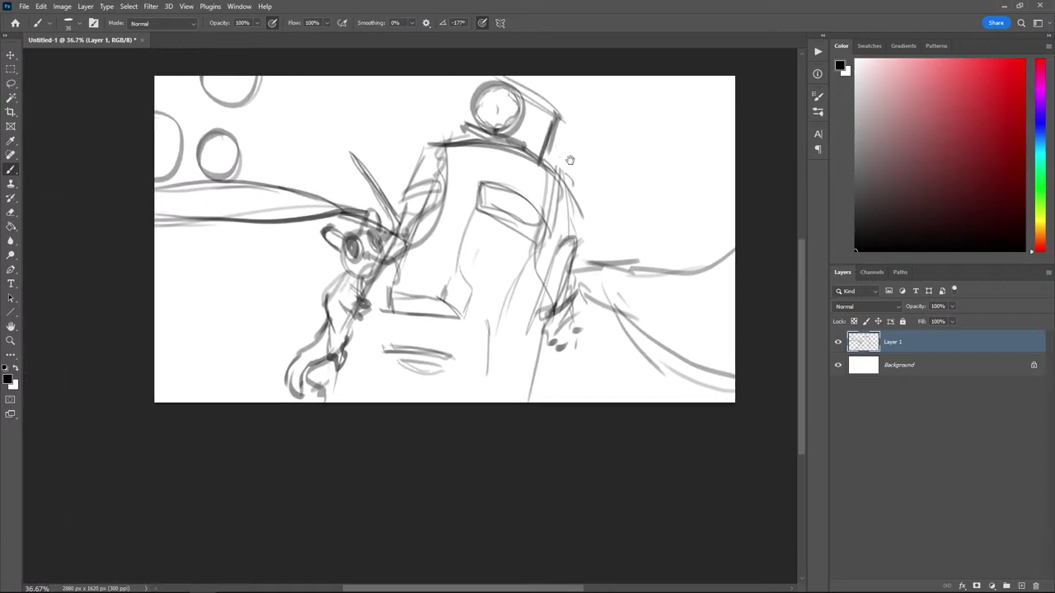
scroll(540, 248, down, 2)
drag(529, 255, 466, 337)
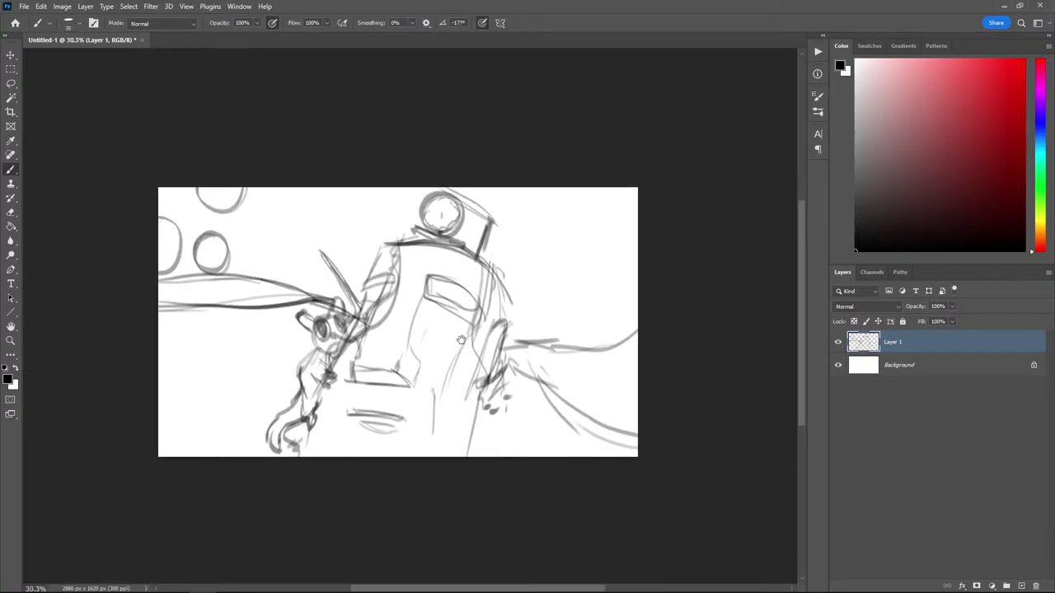
scroll(470, 314, up, 1)
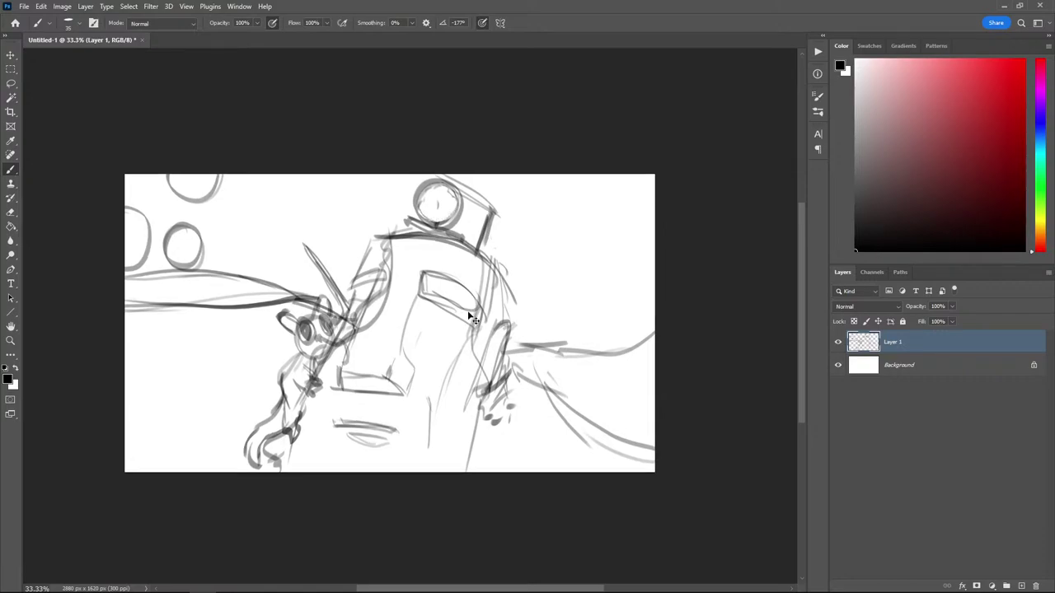
scroll(470, 313, up, 3)
drag(428, 158, 364, 267)
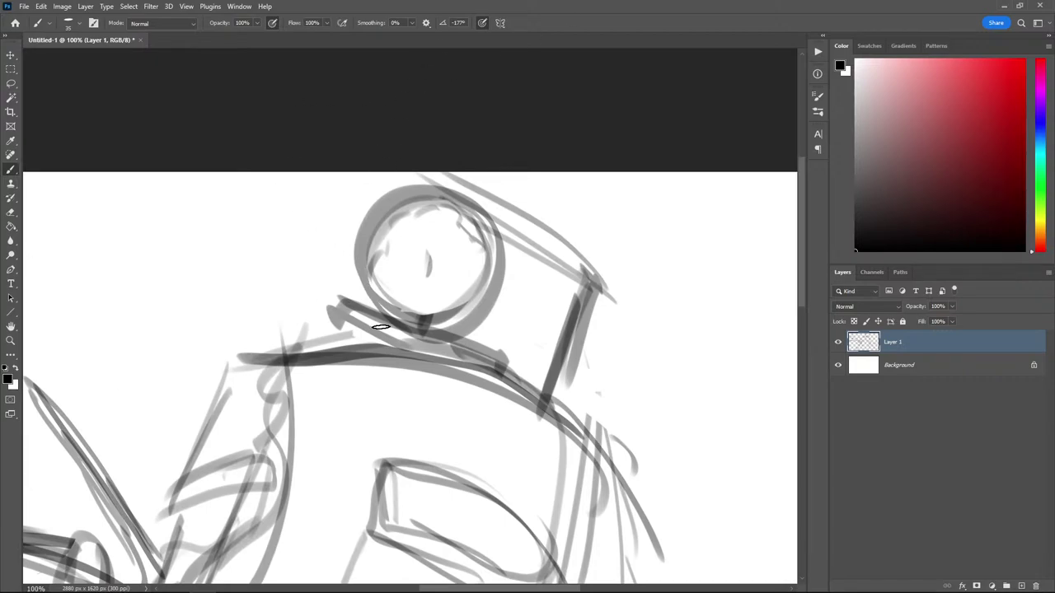
scroll(381, 327, up, 1)
mouse_move(407, 219)
mouse_down()
mouse_move(425, 252)
mouse_move(401, 279)
mouse_move(382, 260)
mouse_move(401, 221)
mouse_move(344, 222)
mouse_move(357, 226)
mouse_move(383, 281)
mouse_up()
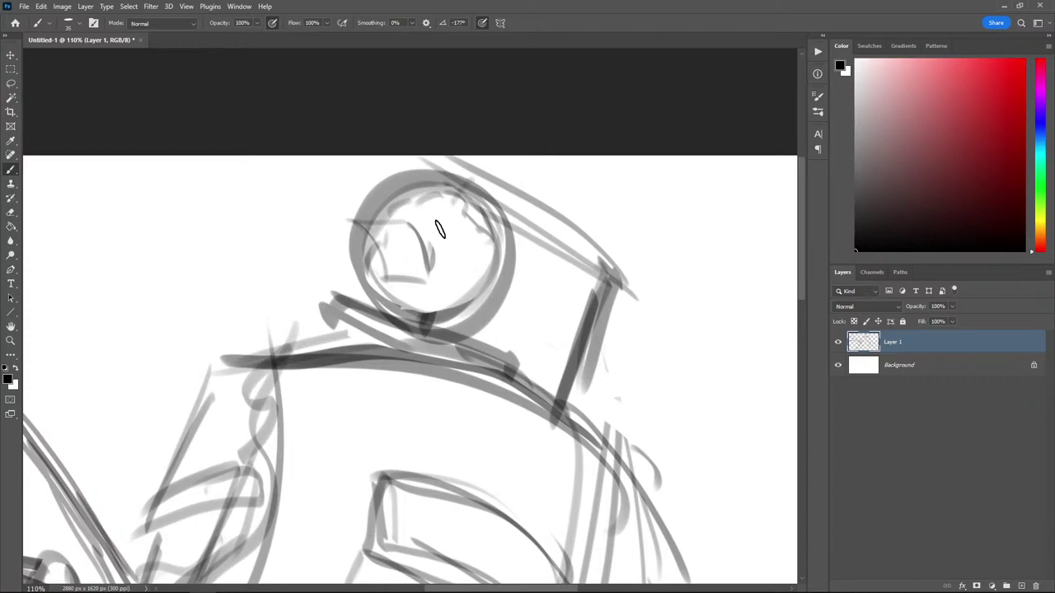
drag(440, 231, 471, 181)
drag(508, 218, 464, 279)
drag(433, 235, 463, 277)
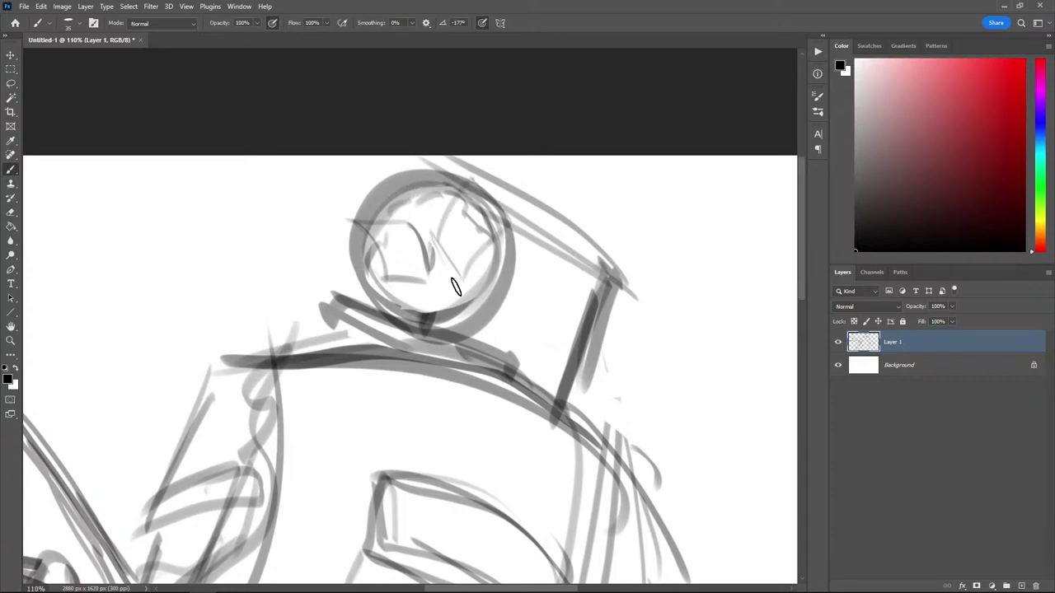
scroll(407, 237, down, 2)
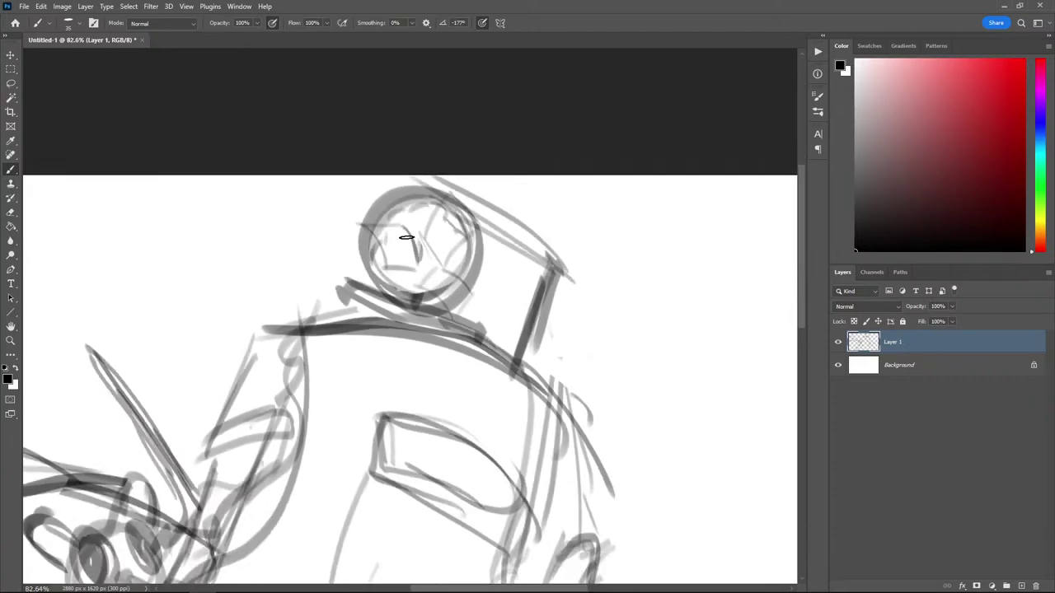
Draw a darker left cheek contour down to the canvas's lower edge and reinforce the mouth line
scroll(407, 238, down, 8)
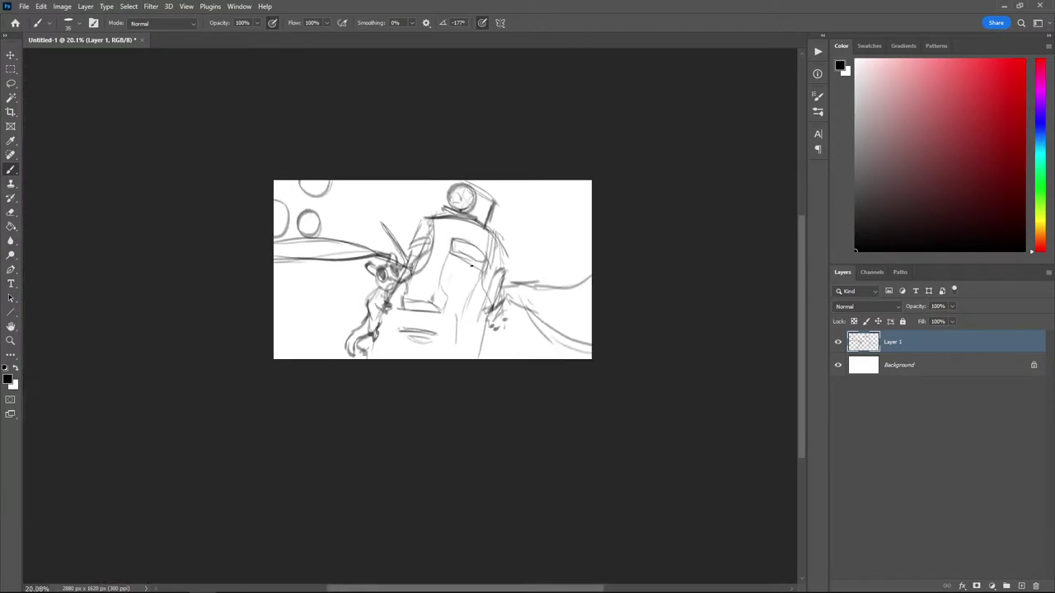
scroll(472, 264, up, 3)
scroll(457, 288, down, 1)
scroll(453, 294, up, 1)
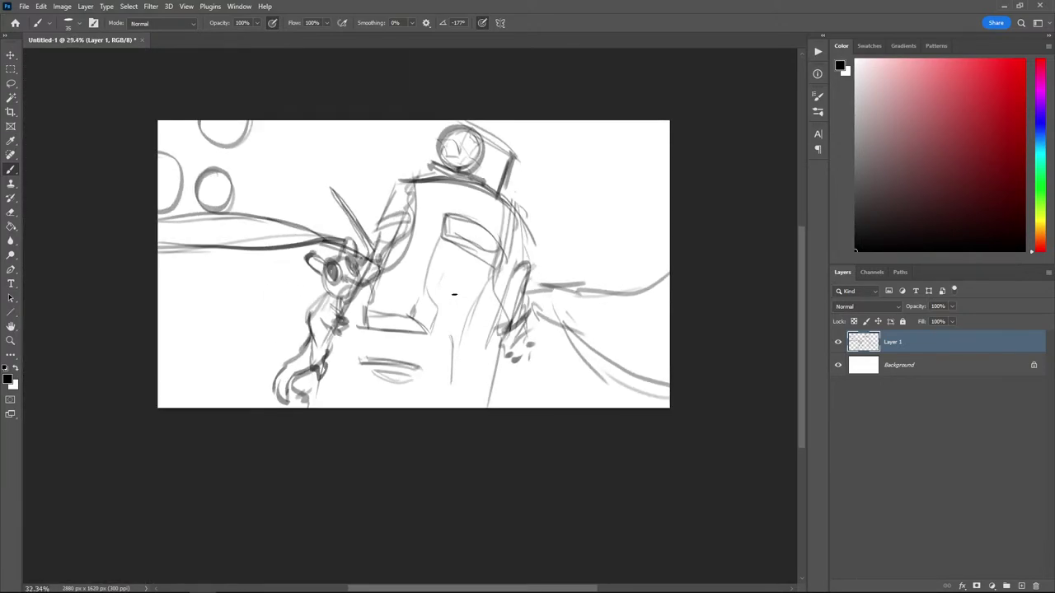
scroll(453, 294, down, 1)
scroll(453, 292, up, 2)
scroll(451, 291, down, 1)
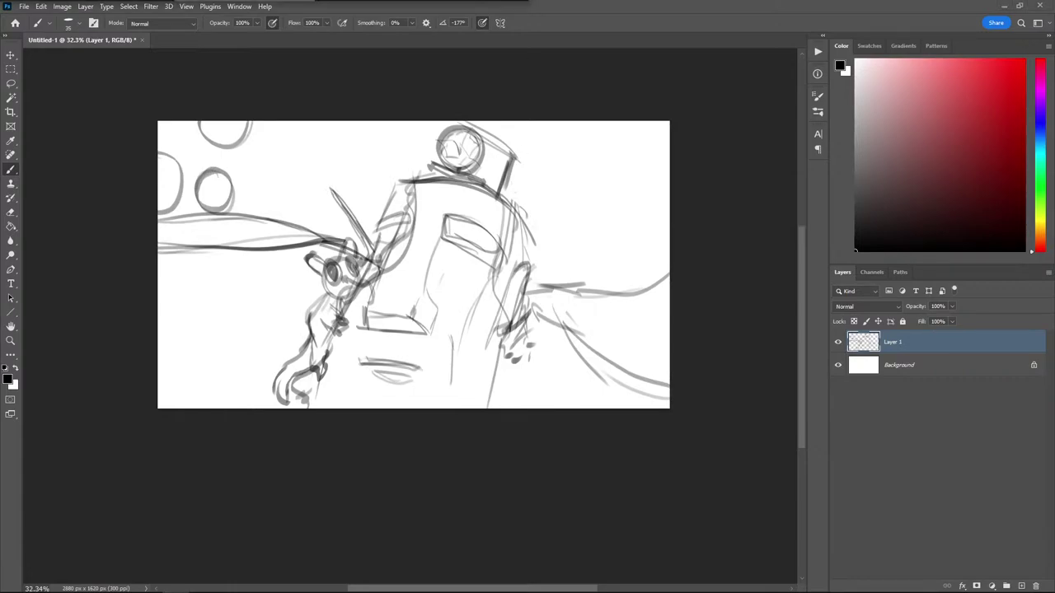
drag(351, 309, 339, 372)
drag(363, 288, 347, 320)
drag(349, 313, 338, 407)
drag(351, 363, 425, 367)
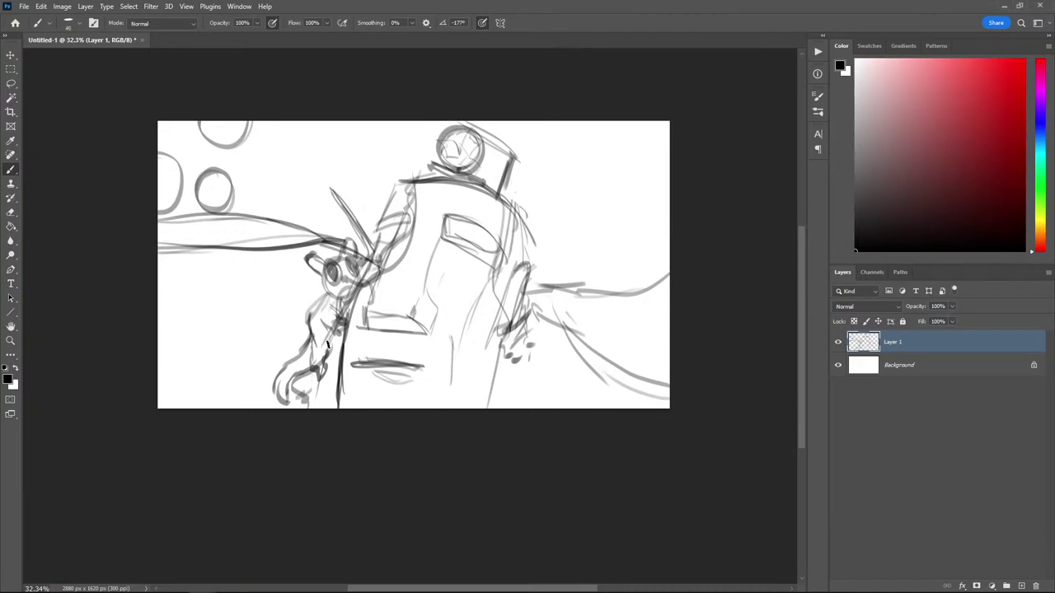
Shade the strip beside the left cheek and the right side of the head in grey with a larger brush, undoing the stray stroke
key(bracketright)
key(bracketright)
key(bracketright)
key(bracketright)
key(bracketright)
key(bracketright)
key(bracketright)
key(bracketright)
key(bracketright)
key(bracketright)
drag(337, 341, 333, 399)
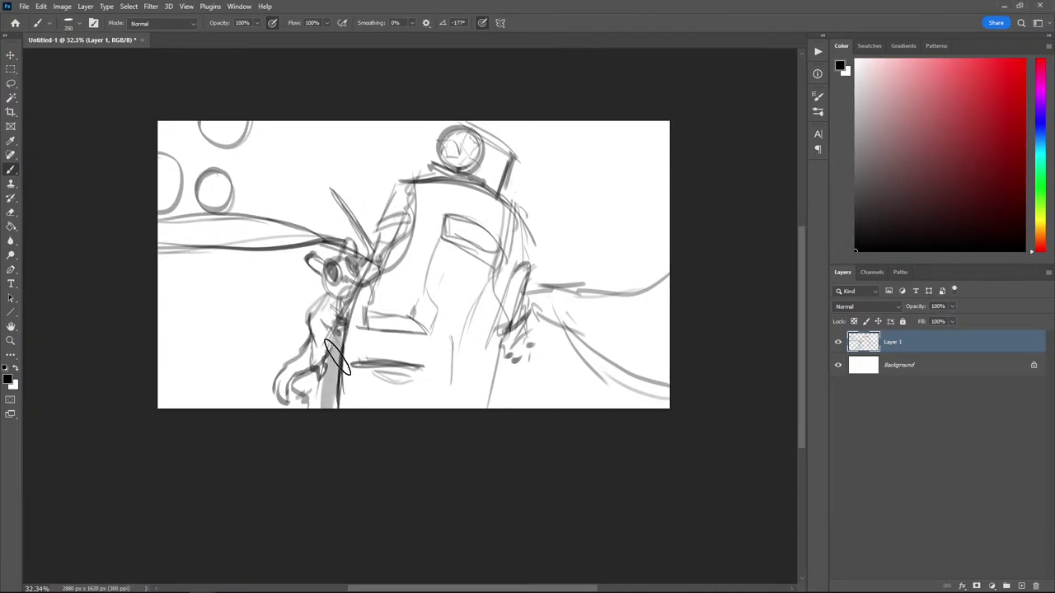
mouse_move(472, 326)
mouse_down()
mouse_move(459, 343)
mouse_move(485, 303)
mouse_up()
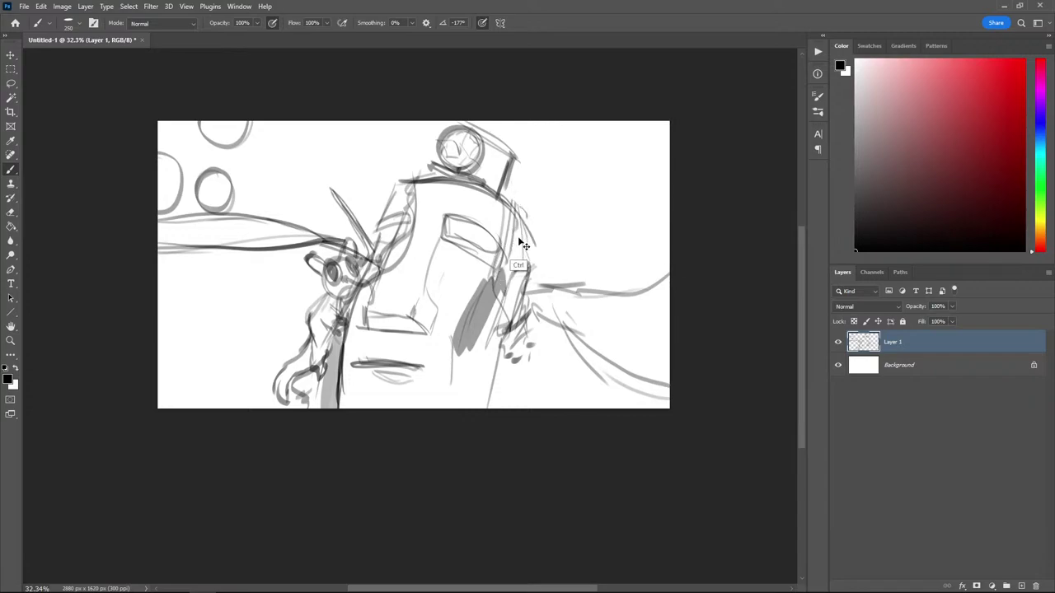
key(ctrl+z)
mouse_move(518, 245)
mouse_down()
mouse_move(523, 232)
mouse_move(485, 330)
mouse_move(494, 305)
mouse_move(503, 313)
mouse_move(462, 354)
mouse_move(474, 387)
mouse_move(492, 327)
mouse_move(470, 379)
mouse_move(445, 397)
mouse_up()
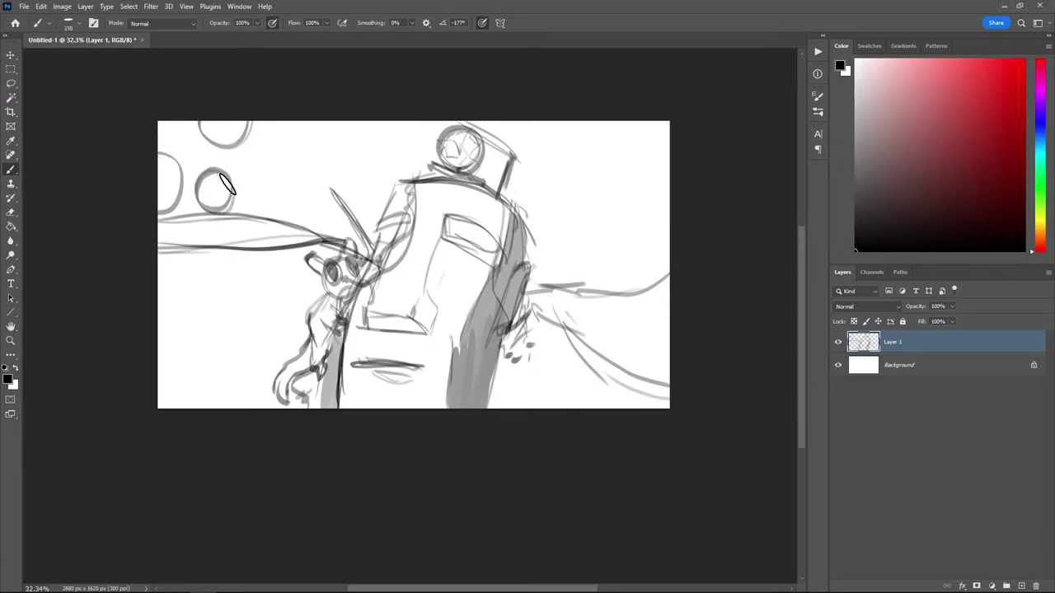
Shade the lower right edges of the three planets in the upper left sky and fill the leftmost one with grey
drag(227, 196, 211, 203)
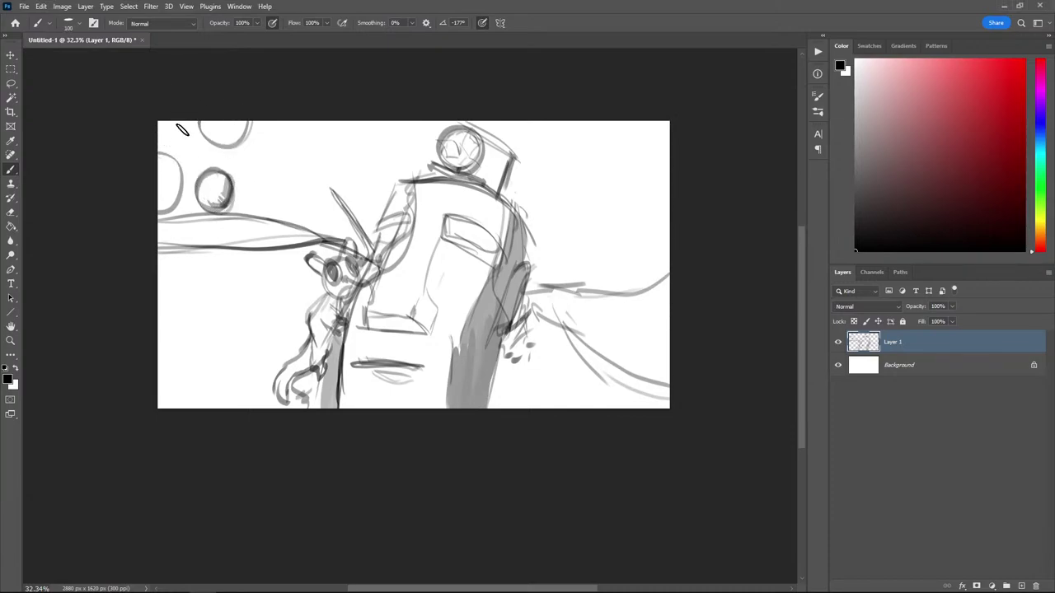
drag(173, 161, 158, 207)
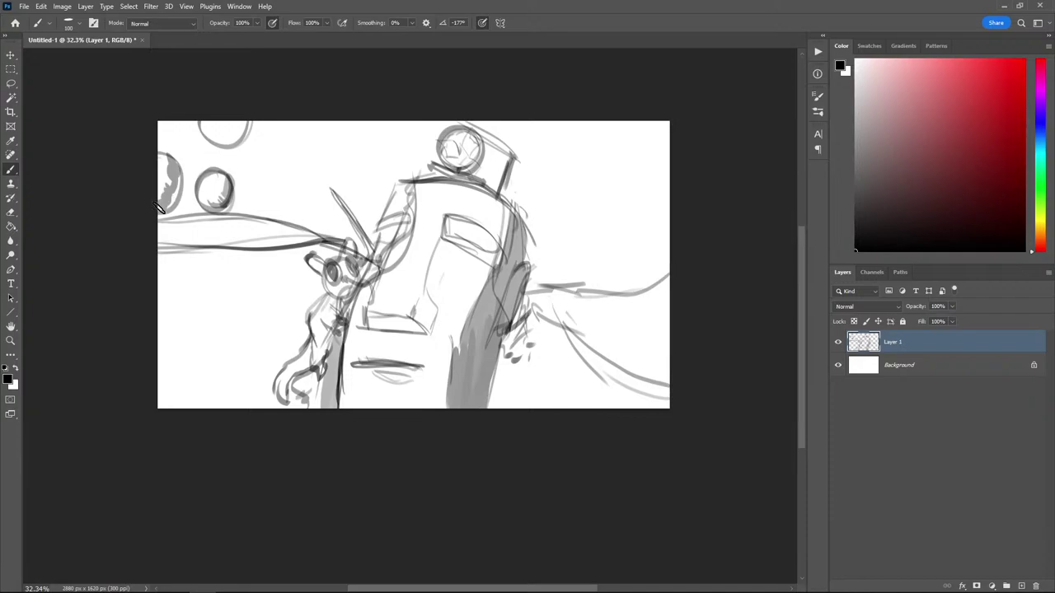
drag(169, 157, 158, 151)
mouse_move(245, 123)
mouse_down()
mouse_move(235, 136)
mouse_move(200, 123)
mouse_move(209, 140)
mouse_up()
mouse_move(200, 122)
mouse_down()
mouse_move(228, 146)
mouse_move(249, 125)
mouse_up()
drag(232, 175, 216, 208)
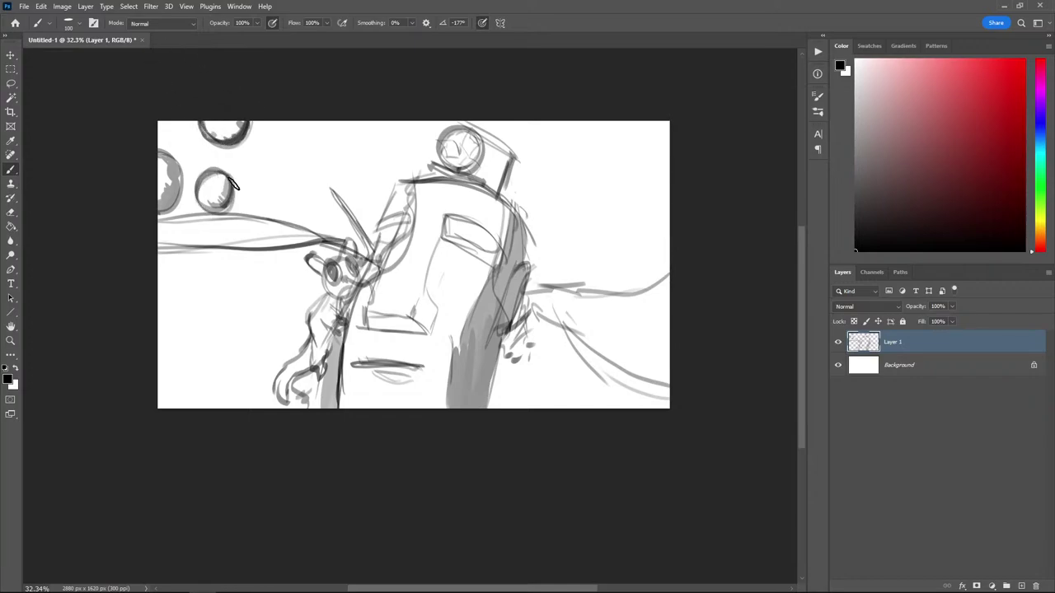
drag(183, 165, 169, 195)
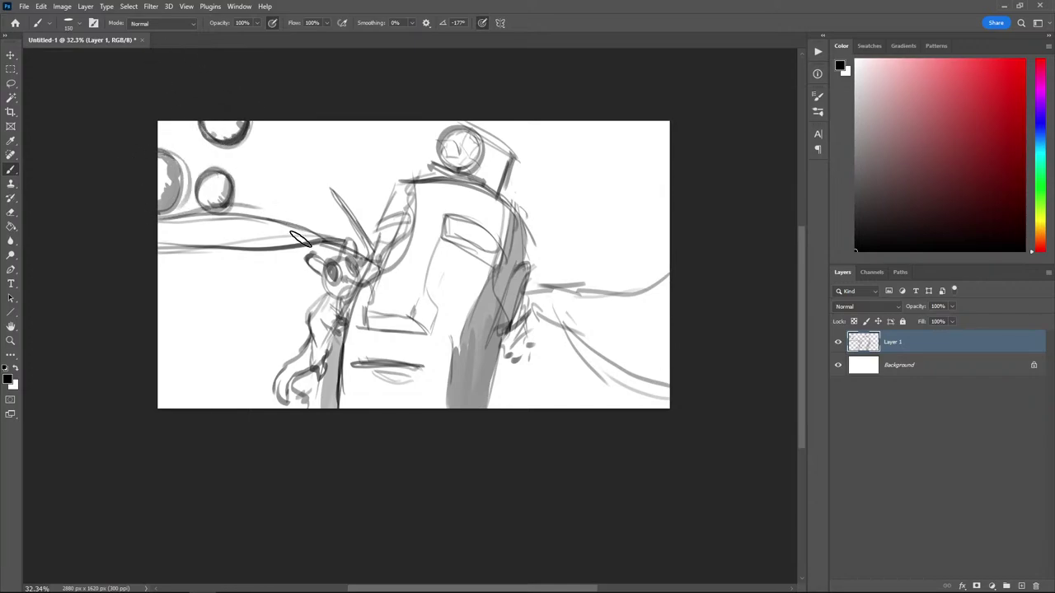
Shade the hill band behind the creature in grey with the brush size at 175
key(bracketright)
key(bracketright)
key(bracketright)
mouse_move(279, 225)
mouse_down()
mouse_move(169, 232)
mouse_move(247, 208)
mouse_move(286, 219)
mouse_move(247, 243)
mouse_move(164, 247)
mouse_move(294, 234)
mouse_move(148, 227)
mouse_up()
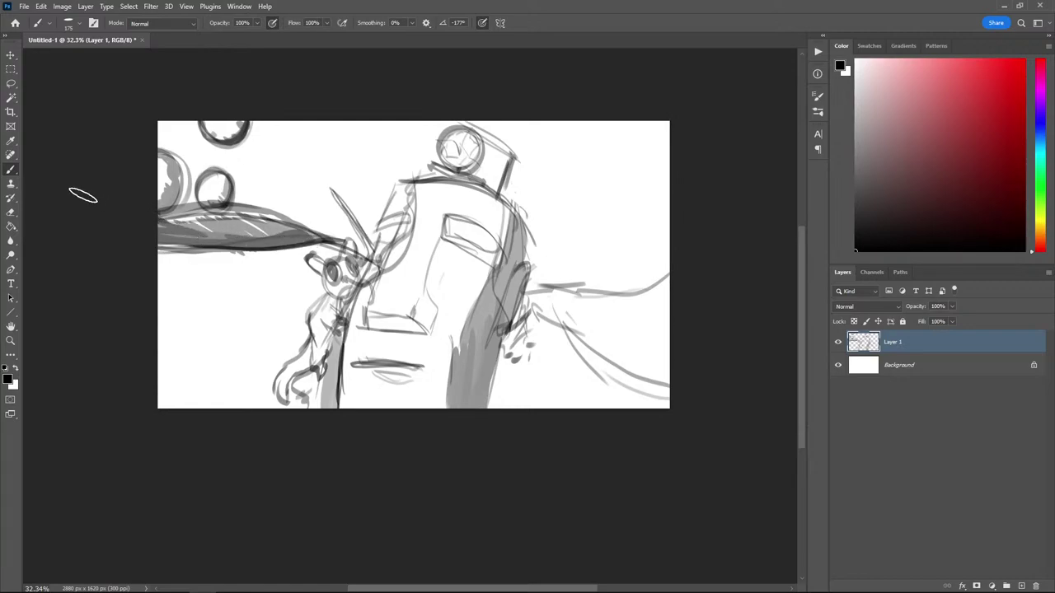
key(bracketright)
key(bracketright)
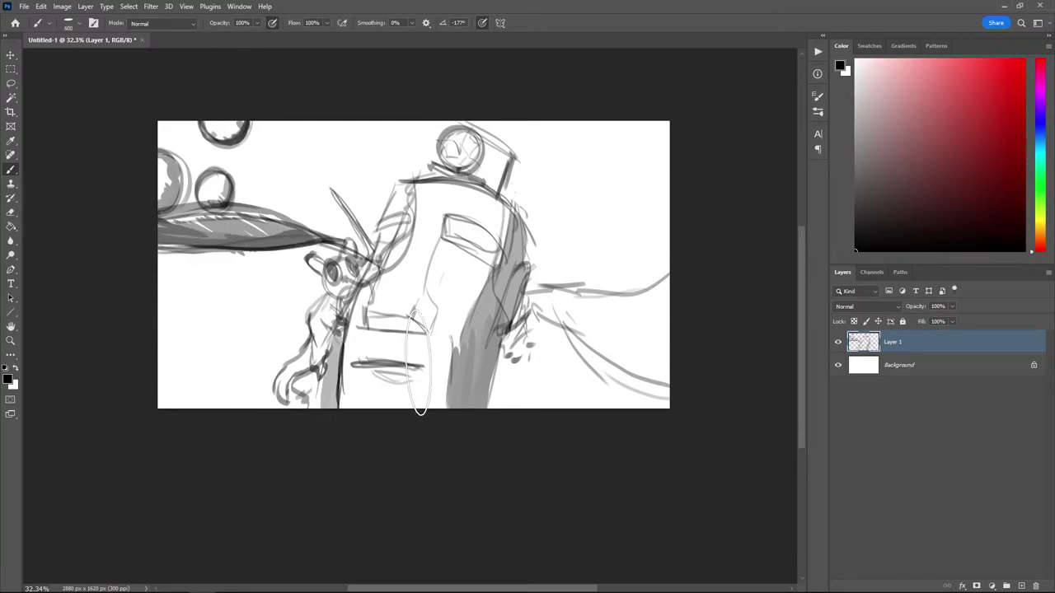
key(bracketleft)
key(bracketleft)
key(bracketleft)
key(bracketleft)
key(bracketleft)
key(bracketleft)
key(bracketleft)
key(bracketleft)
key(bracketleft)
key(bracketleft)
key(bracketleft)
key(bracketleft)
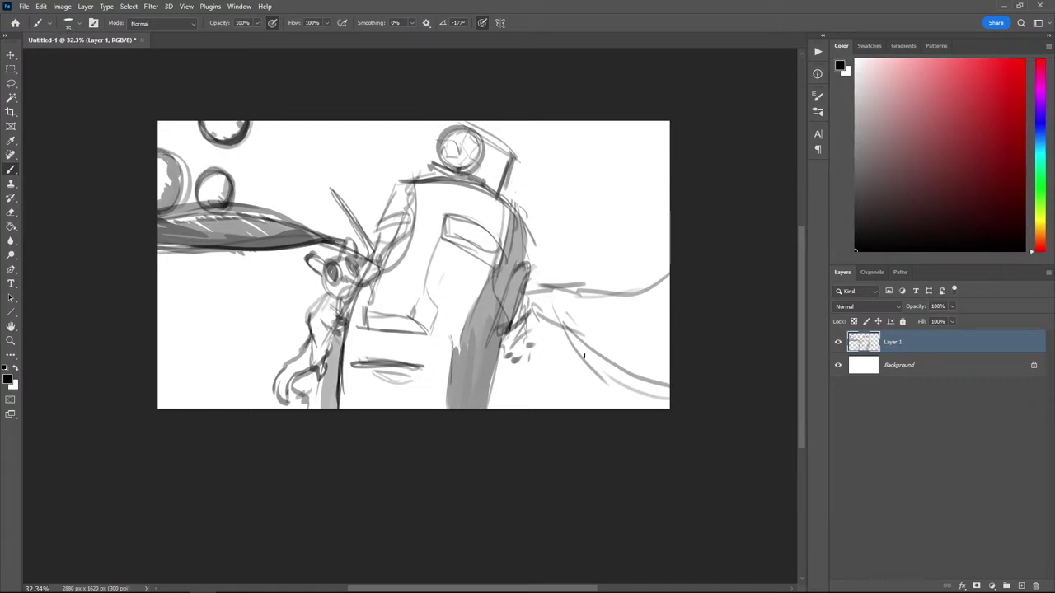
key(ctrl+z)
drag(565, 297, 583, 363)
key(ctrl+z)
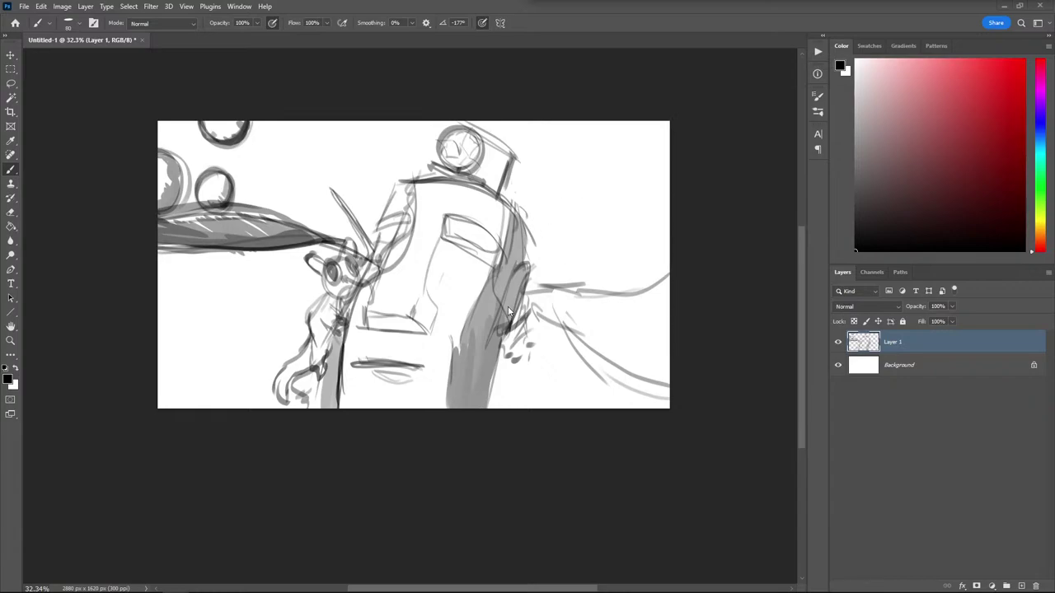
Increase the brush size to 150
key(bracketright)
key(bracketright)
key(bracketright)
key(bracketright)
Switch to the browser, open the Clip Studio TIPS forest artwork at full size in its own tab for reference, and put the browser away
drag(679, 15, 494, 211)
right_click(784, 188)
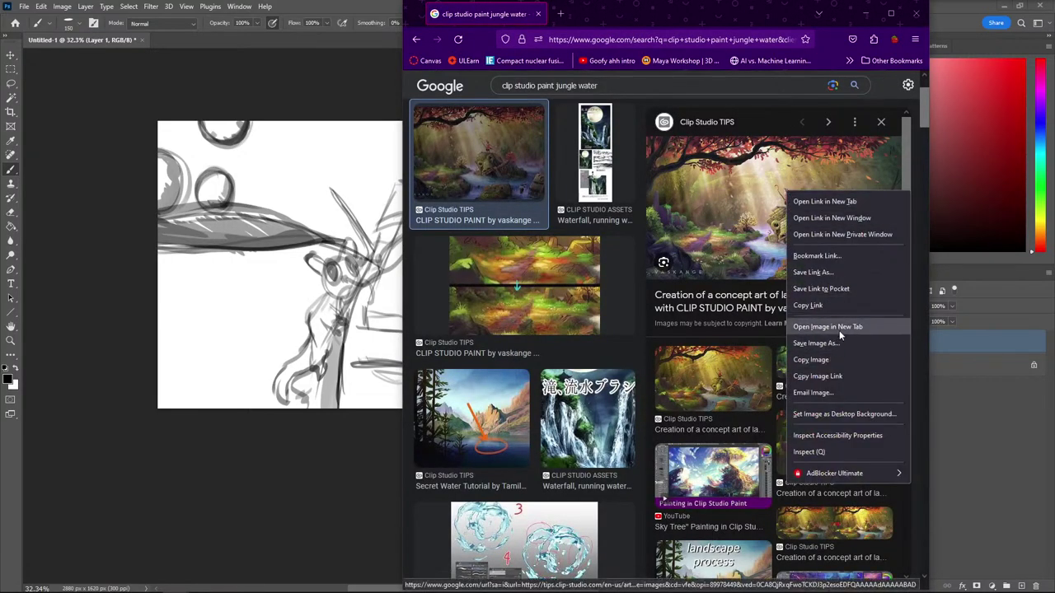
click(839, 331)
click(547, 19)
click(538, 15)
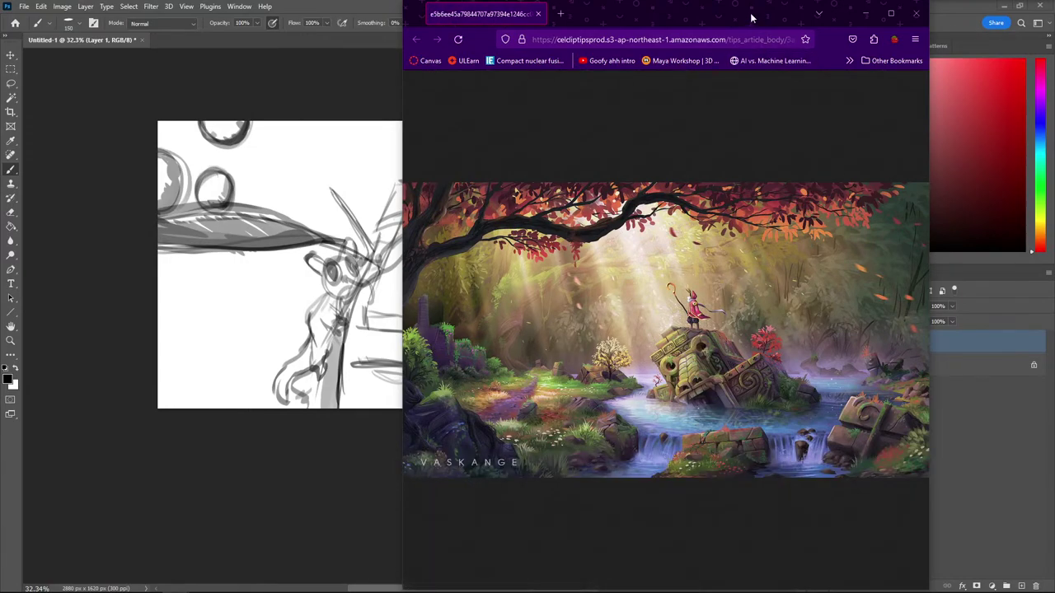
click(905, 20)
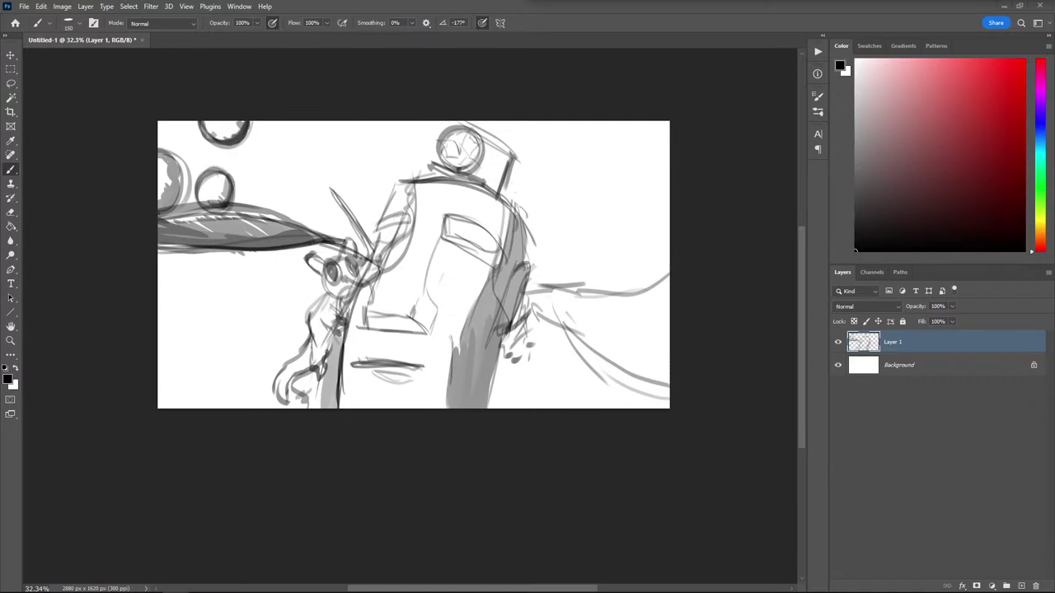
Sketch a small block on the right horizon and long curved branch lines running behind the head on both sides
mouse_move(574, 245)
mouse_down()
mouse_move(586, 289)
mouse_move(565, 270)
mouse_move(547, 285)
mouse_move(581, 295)
mouse_up()
key(ctrl+z)
mouse_move(680, 245)
mouse_down()
mouse_move(563, 188)
mouse_move(529, 153)
mouse_move(672, 229)
mouse_up()
mouse_move(517, 162)
mouse_down()
mouse_move(427, 141)
mouse_move(441, 129)
mouse_move(342, 155)
mouse_up()
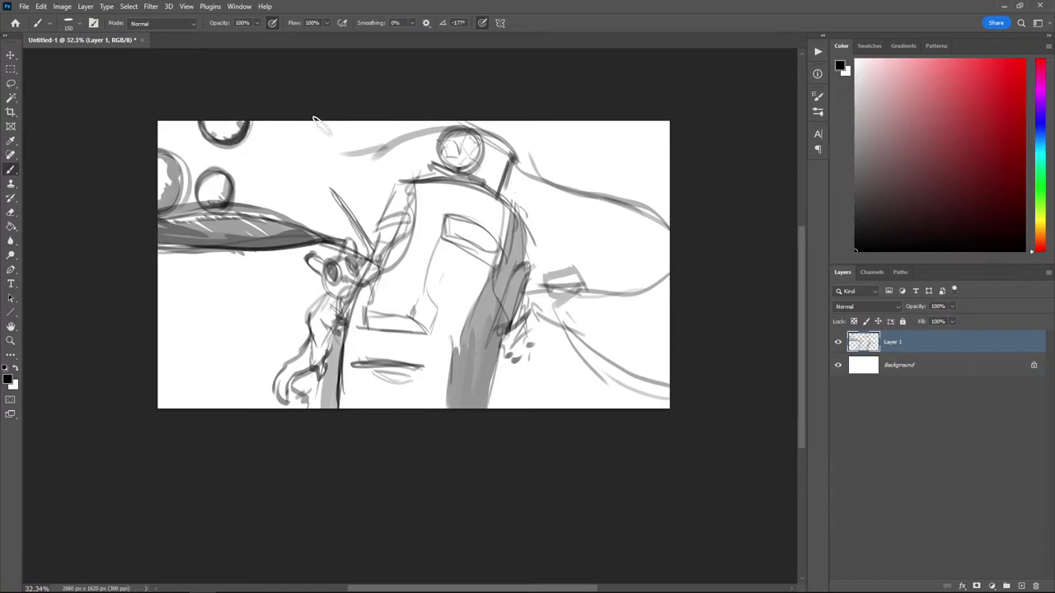
Sketch hanging curves along the canvas's upper edge and darken the long branch on the right of the head
mouse_move(315, 122)
mouse_down()
mouse_move(344, 149)
mouse_move(387, 150)
mouse_move(344, 134)
mouse_move(388, 122)
mouse_up()
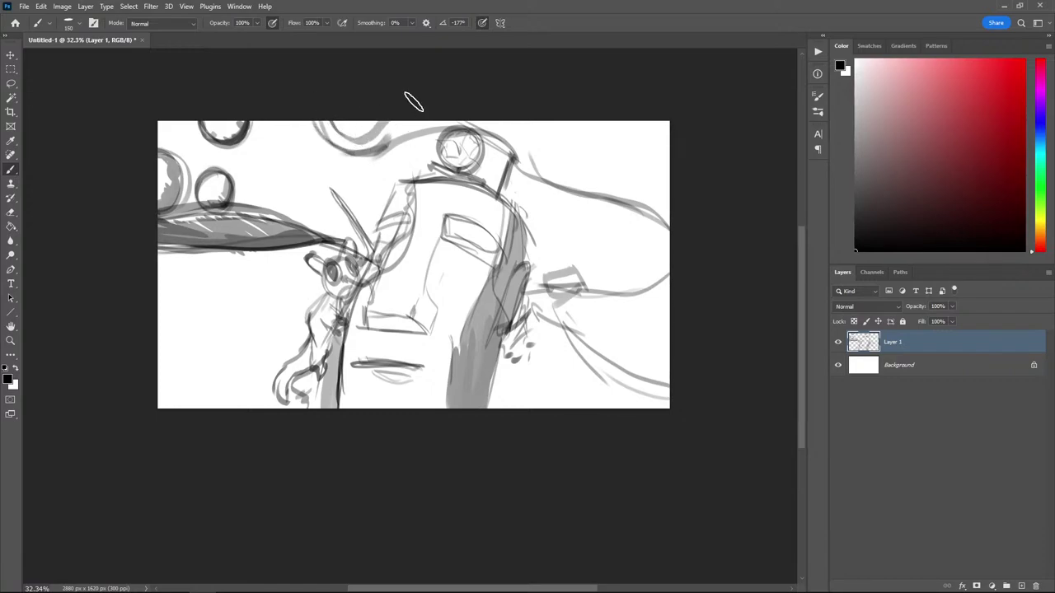
mouse_move(519, 122)
mouse_down()
mouse_move(544, 146)
mouse_move(669, 156)
mouse_up()
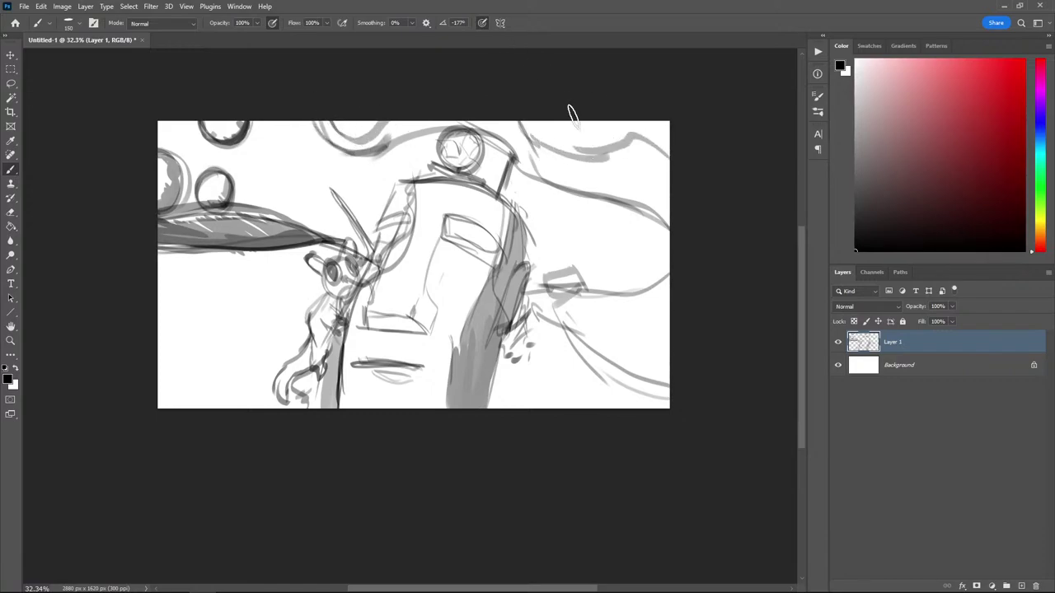
mouse_move(574, 121)
mouse_down()
mouse_move(587, 151)
mouse_move(669, 124)
mouse_up()
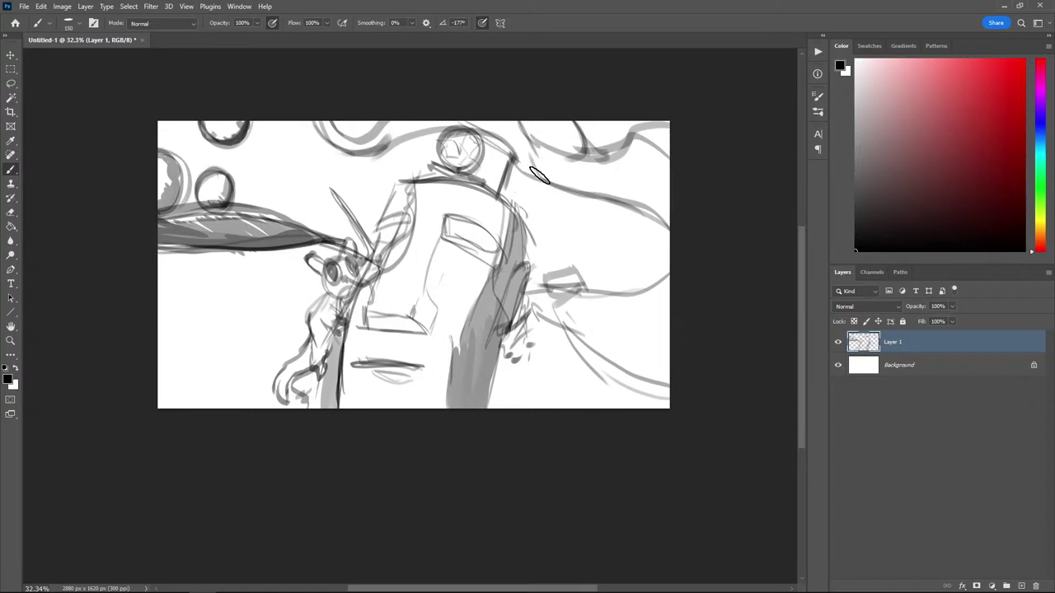
mouse_move(532, 177)
mouse_down()
mouse_move(664, 272)
mouse_move(656, 210)
mouse_move(658, 219)
mouse_move(635, 198)
mouse_move(572, 179)
mouse_move(627, 175)
mouse_move(658, 221)
mouse_move(533, 155)
mouse_move(513, 122)
mouse_up()
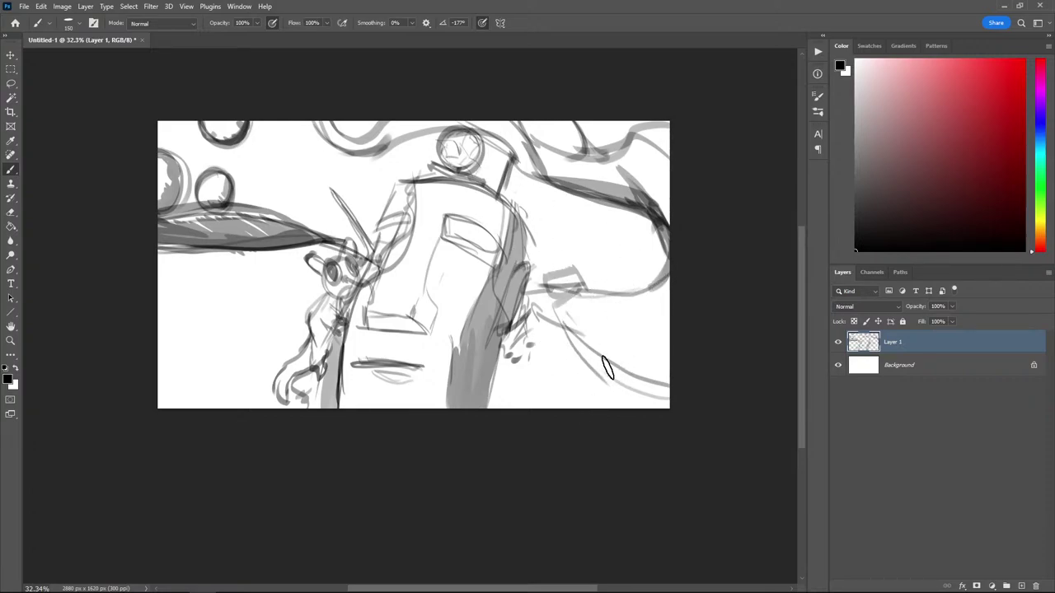
Sketch curved ground contours to the lower right of the head and short strokes beside the creature's left arm
mouse_move(623, 361)
mouse_down()
mouse_move(551, 350)
mouse_move(643, 362)
mouse_up()
mouse_move(644, 361)
mouse_down()
mouse_move(551, 349)
mouse_move(631, 365)
mouse_move(610, 431)
mouse_move(626, 351)
mouse_move(593, 351)
mouse_move(583, 381)
mouse_up()
drag(552, 348, 520, 344)
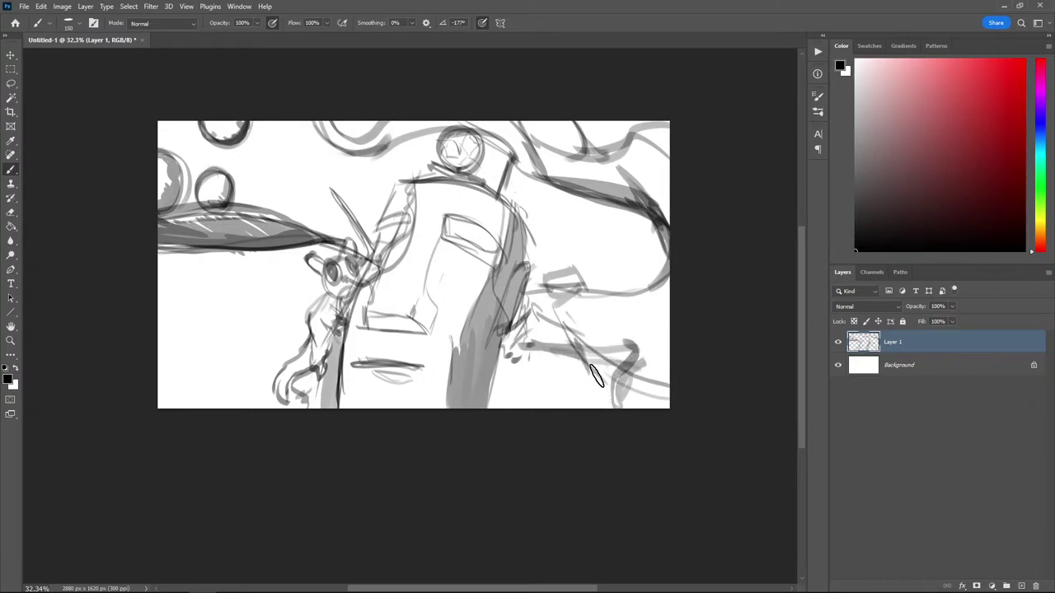
drag(597, 368, 523, 396)
drag(524, 332, 501, 381)
mouse_move(308, 317)
mouse_down()
mouse_move(258, 319)
mouse_move(299, 334)
mouse_up()
drag(292, 311, 257, 299)
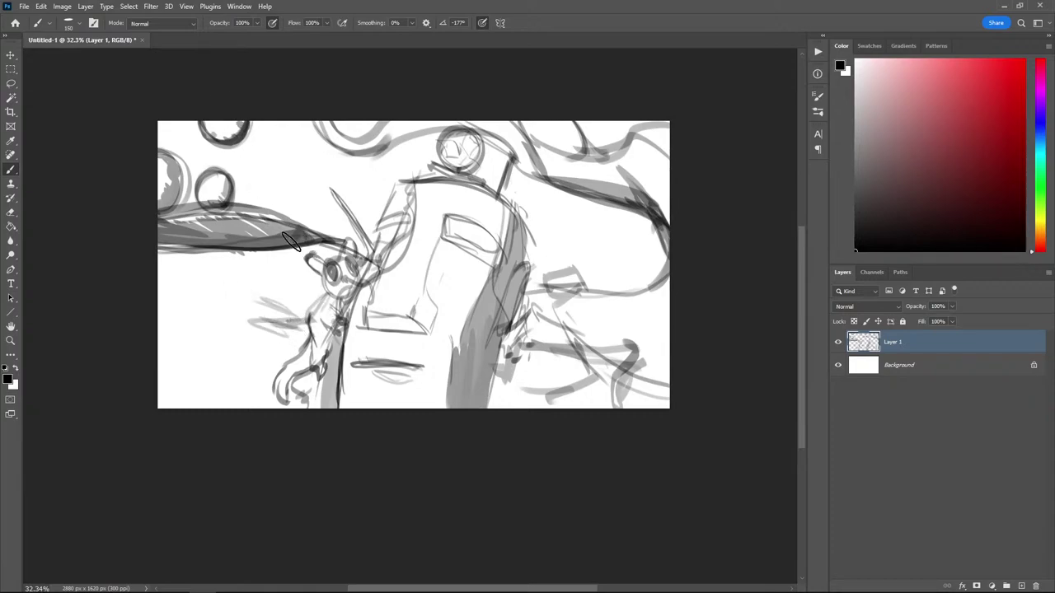
Sketch blocky shapes over the left hill and ground lines below it, undoing the thin diagonal line across the sky
mouse_move(293, 237)
mouse_down()
mouse_move(280, 207)
mouse_move(277, 239)
mouse_move(263, 250)
mouse_move(220, 224)
mouse_move(211, 259)
mouse_move(175, 261)
mouse_up()
mouse_move(170, 222)
mouse_down()
mouse_move(162, 248)
mouse_move(288, 262)
mouse_up()
drag(228, 257, 149, 267)
drag(219, 246, 324, 239)
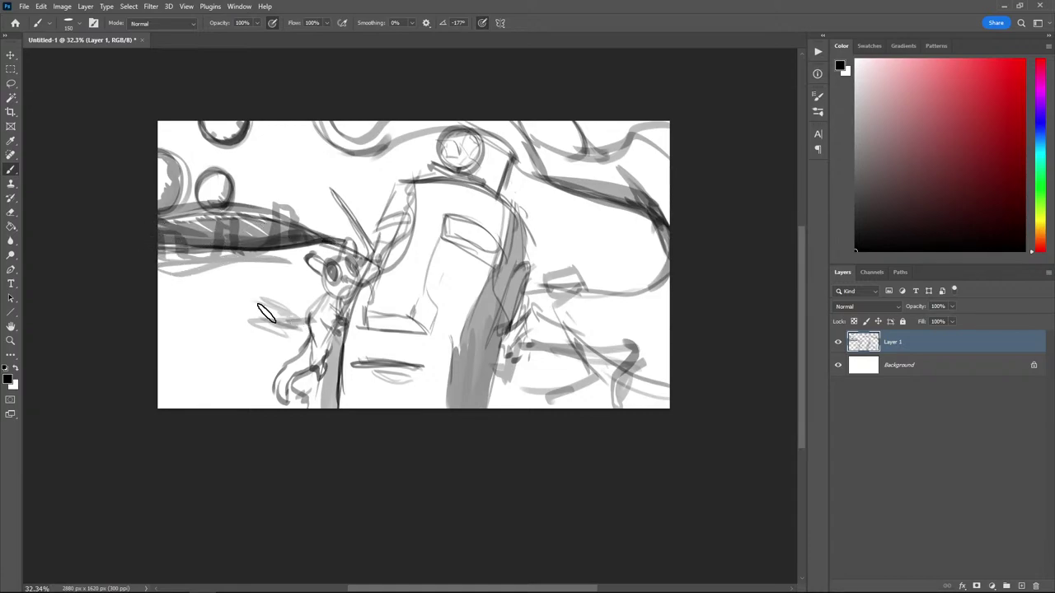
mouse_move(173, 300)
mouse_down()
mouse_move(278, 311)
mouse_move(290, 361)
mouse_up()
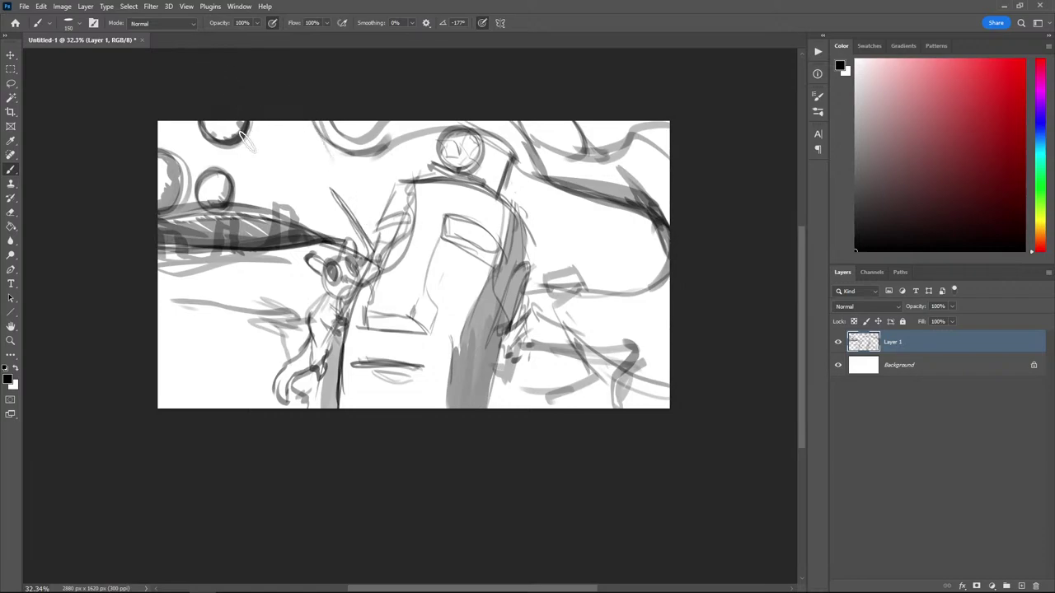
drag(251, 123, 355, 224)
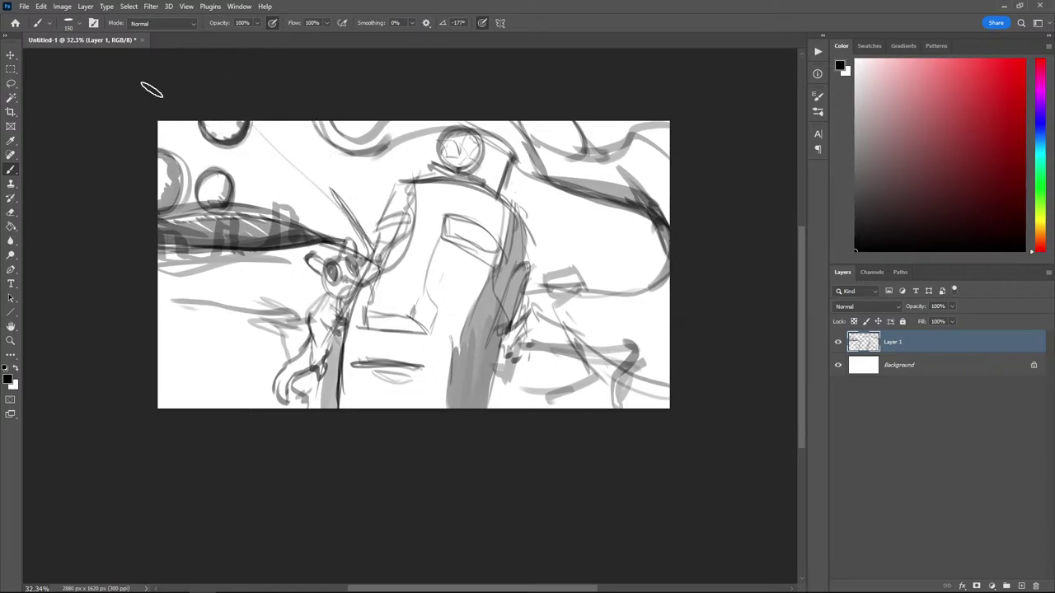
key(ctrl+z)
Lasso the three planets in the upper left sky, delete them and clear the selection
key(l)
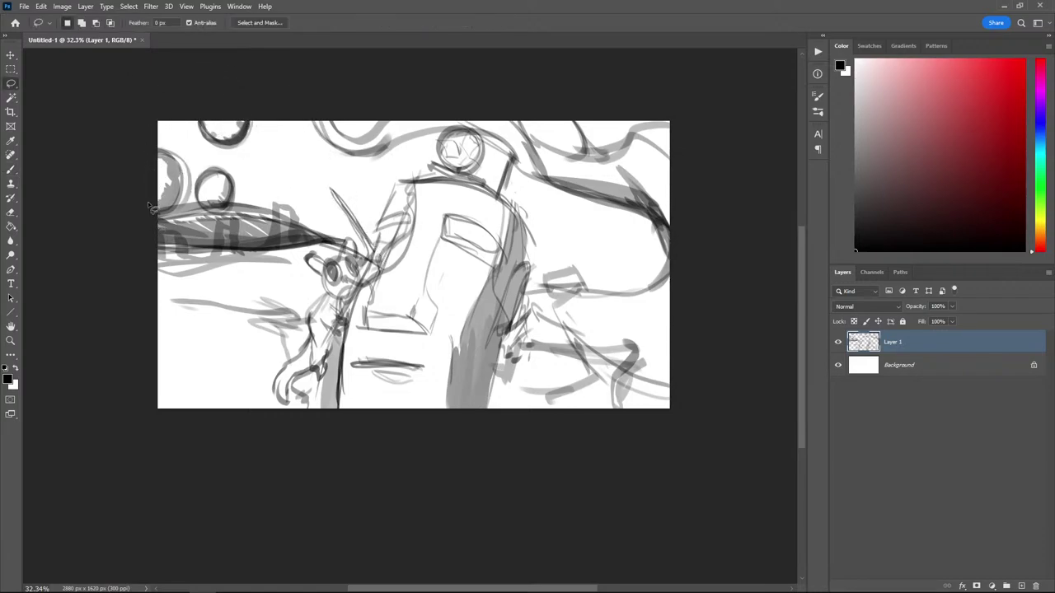
mouse_move(183, 207)
mouse_down()
mouse_move(231, 211)
mouse_move(210, 99)
mouse_move(141, 112)
mouse_up()
key(Delete)
key(ctrl+d)
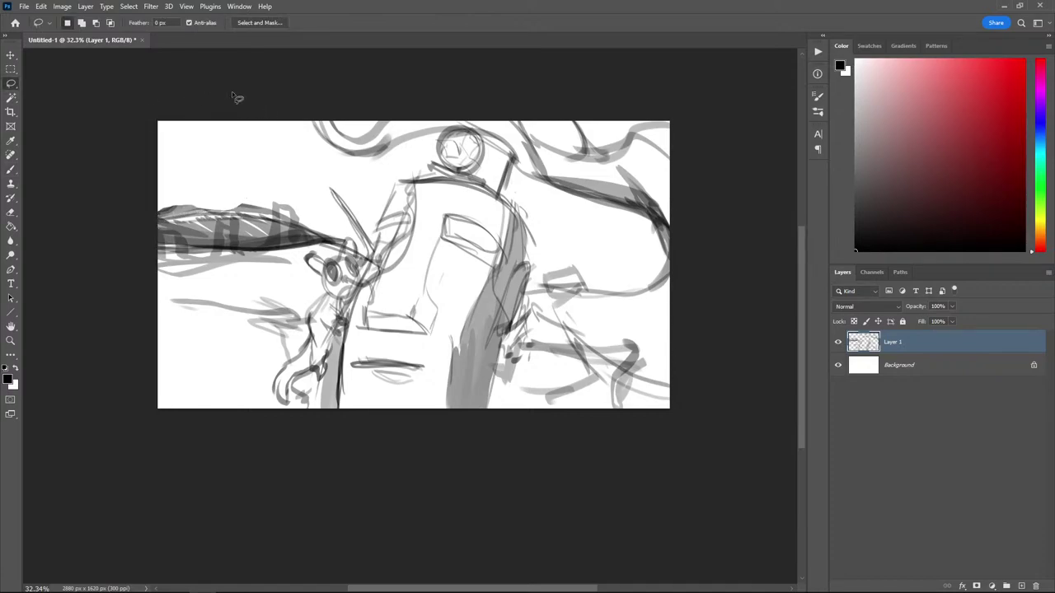
Sketch a large curved trunk-like outline in the upper left sky with trailing strokes down towards the head
key(b)
mouse_move(277, 209)
mouse_down()
mouse_move(259, 127)
mouse_move(262, 144)
mouse_move(311, 122)
mouse_move(269, 146)
mouse_move(347, 136)
mouse_move(371, 200)
mouse_up()
drag(364, 138, 389, 203)
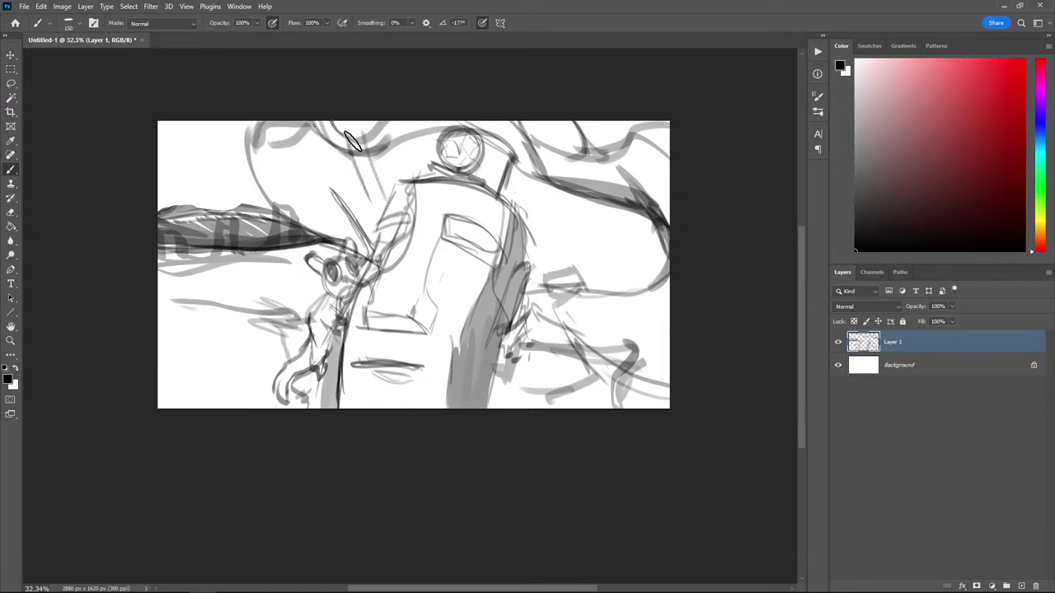
drag(353, 139, 349, 203)
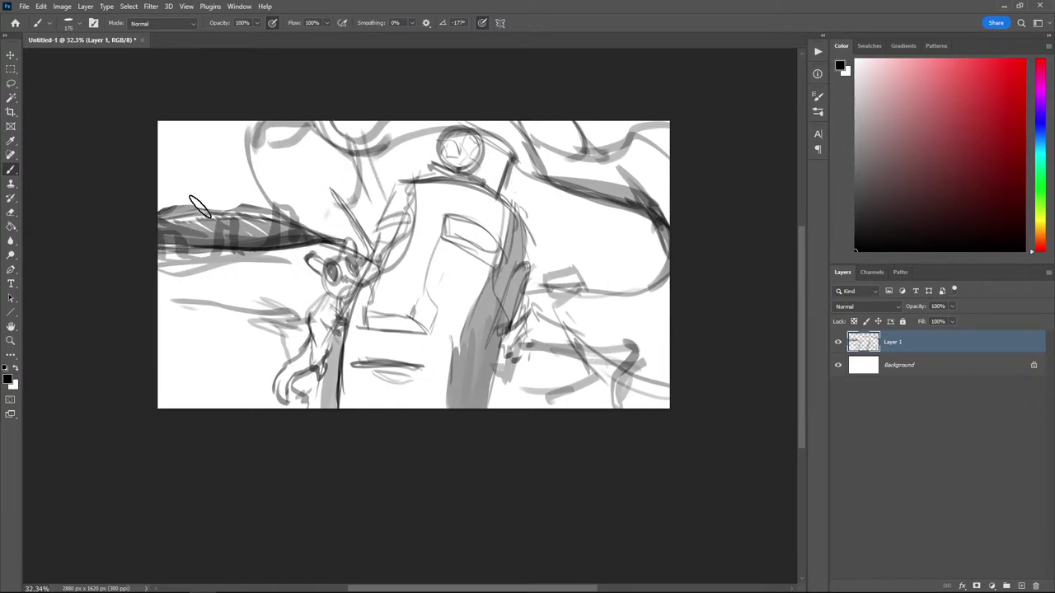
Sketch a jagged contour, a small circle and an arc around it in the lower left area with the brush size at 100
key(bracketright)
key(bracketright)
key(bracketright)
key(bracketright)
key(bracketright)
key(bracketright)
key(bracketright)
key(bracketleft)
key(bracketleft)
key(bracketleft)
key(bracketleft)
key(bracketleft)
key(bracketleft)
key(bracketleft)
key(bracketleft)
key(bracketleft)
drag(238, 344, 195, 304)
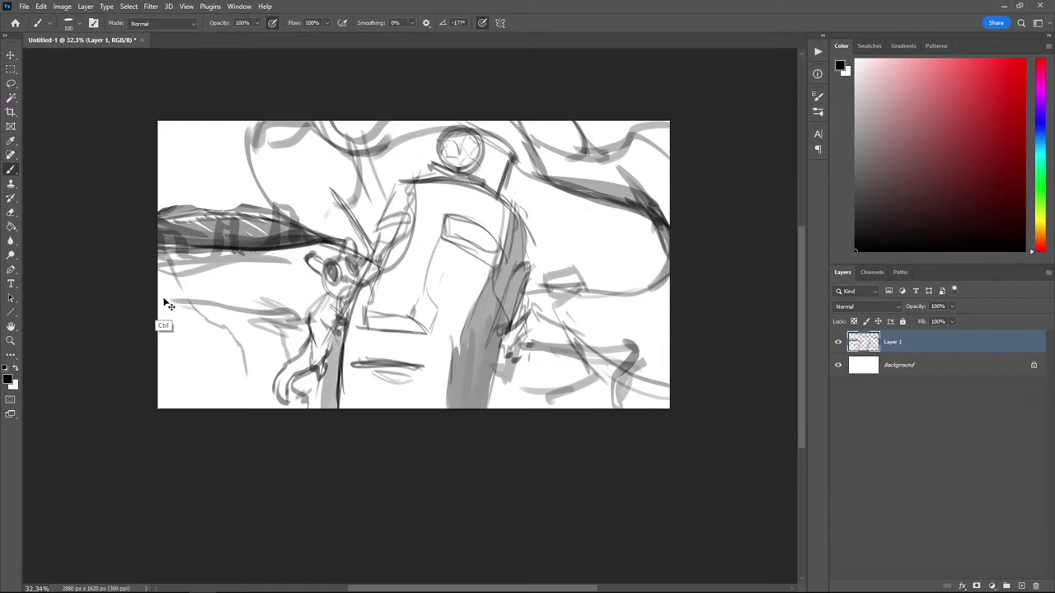
mouse_move(201, 290)
mouse_down()
mouse_move(210, 315)
mouse_move(216, 290)
mouse_move(206, 306)
mouse_up()
key(ctrl+z)
key(ctrl+z)
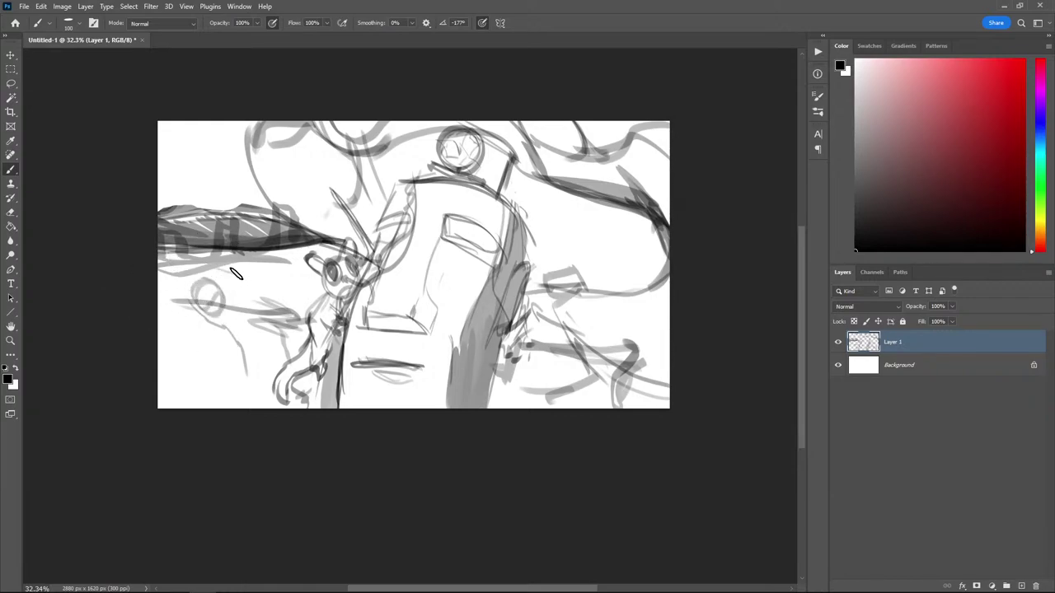
drag(212, 264, 263, 288)
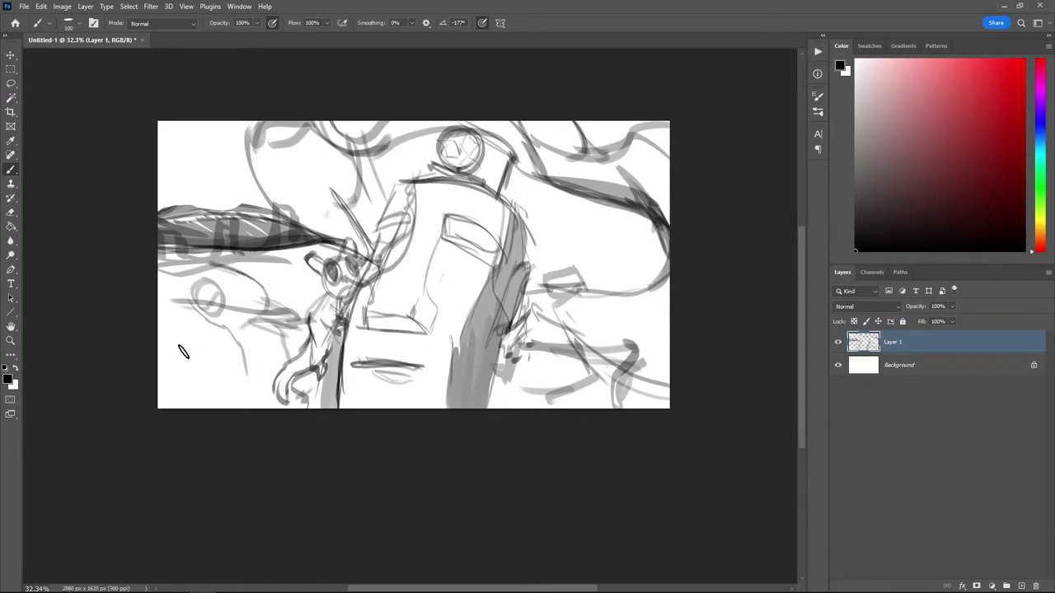
Sketch looping boxy strokes in the lower left corner and extra contours just beneath the left hill
mouse_move(194, 332)
mouse_down()
mouse_move(172, 346)
mouse_move(170, 406)
mouse_up()
mouse_move(176, 358)
mouse_down()
mouse_move(199, 342)
mouse_move(195, 353)
mouse_move(179, 361)
mouse_move(193, 335)
mouse_move(196, 390)
mouse_move(190, 383)
mouse_move(171, 398)
mouse_move(209, 334)
mouse_move(216, 359)
mouse_move(189, 414)
mouse_move(221, 328)
mouse_move(169, 348)
mouse_move(221, 328)
mouse_move(204, 352)
mouse_move(260, 299)
mouse_move(257, 314)
mouse_move(234, 288)
mouse_move(255, 284)
mouse_move(230, 293)
mouse_up()
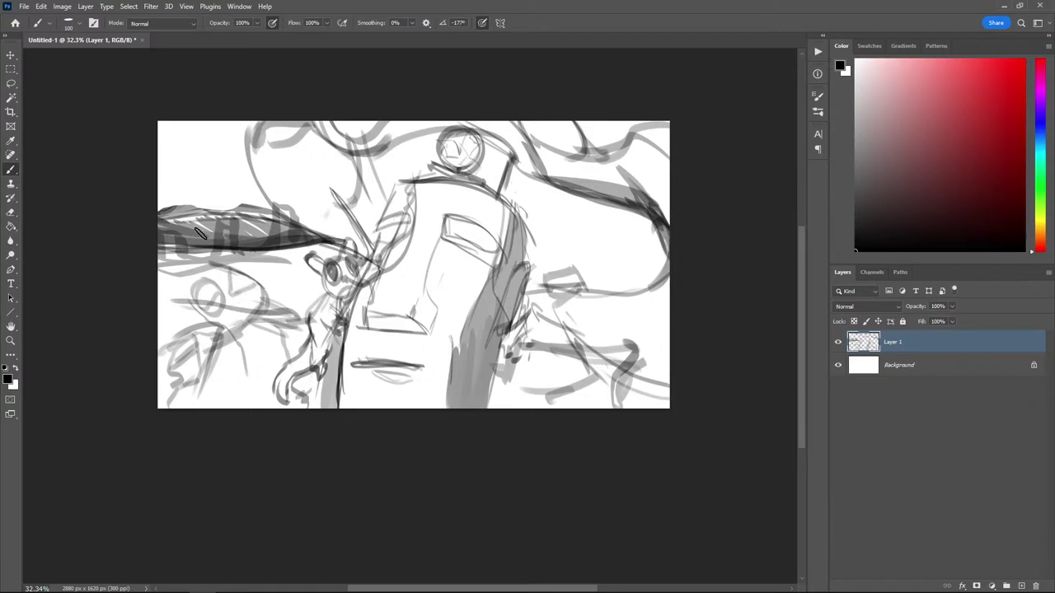
mouse_move(179, 258)
mouse_down()
mouse_move(155, 250)
mouse_move(166, 303)
mouse_up()
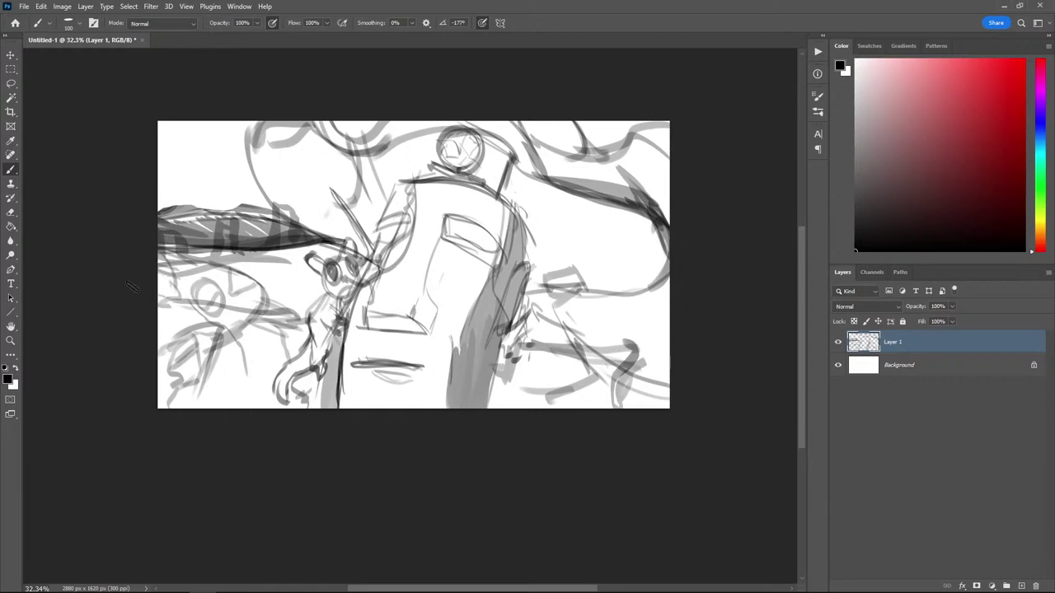
Start saving the document under a new name, entering "sloog cat" as the file name
key(ctrl+shift+s)
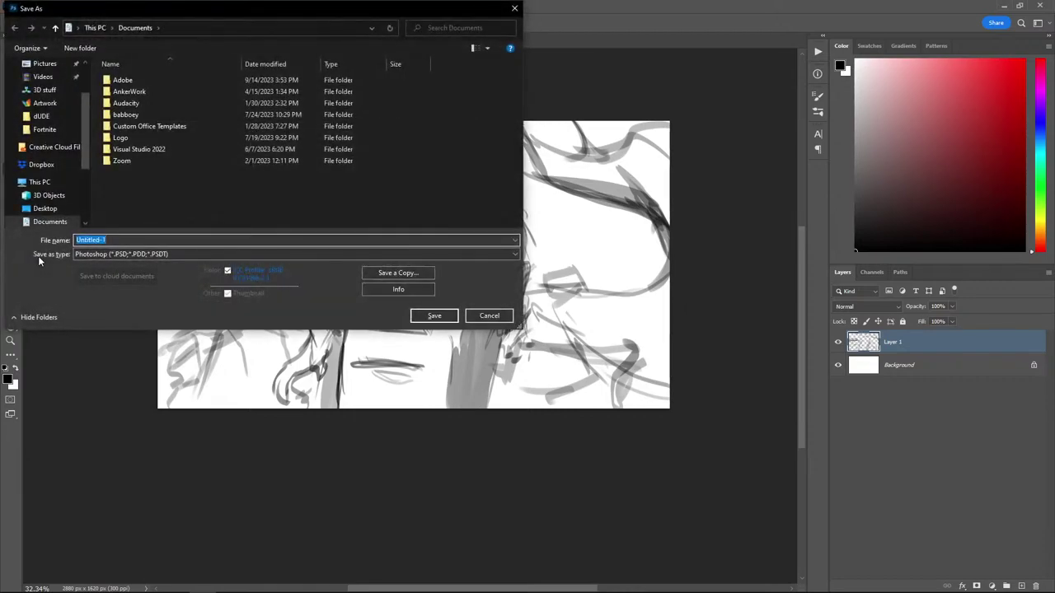
text(rain world)
key(ctrl+a)
text(sloog )
text( cut)
key(BackSpace)
key(BackSpace)
key(BackSpace)
text(ca)
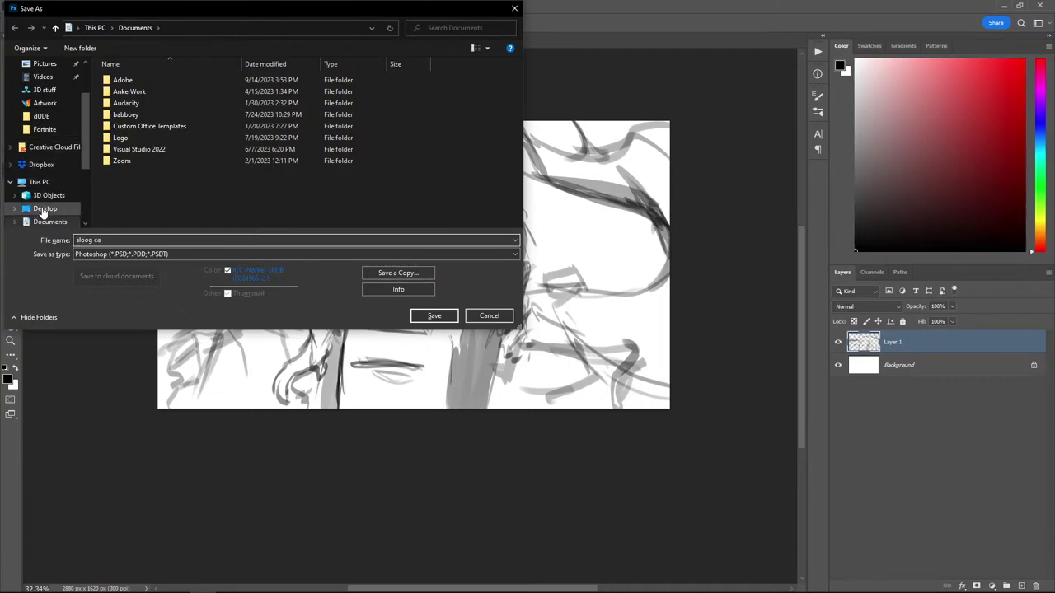
Choose the Desktop > Desktop > Creative > Artwork folder and save the Photoshop file there, keeping Maximize Compatibility on
click(47, 209)
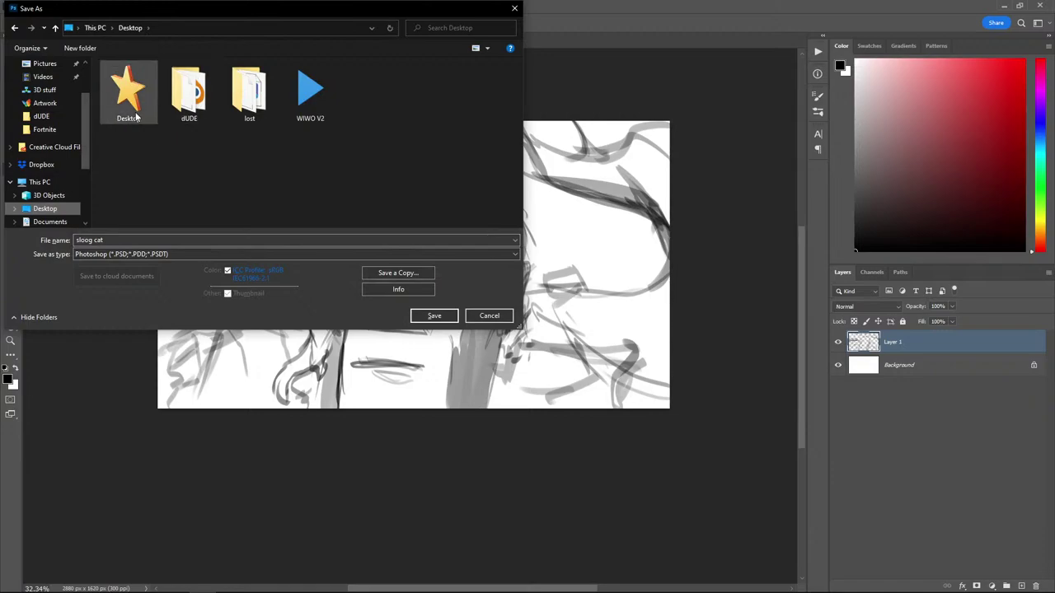
double_click(129, 92)
double_click(149, 114)
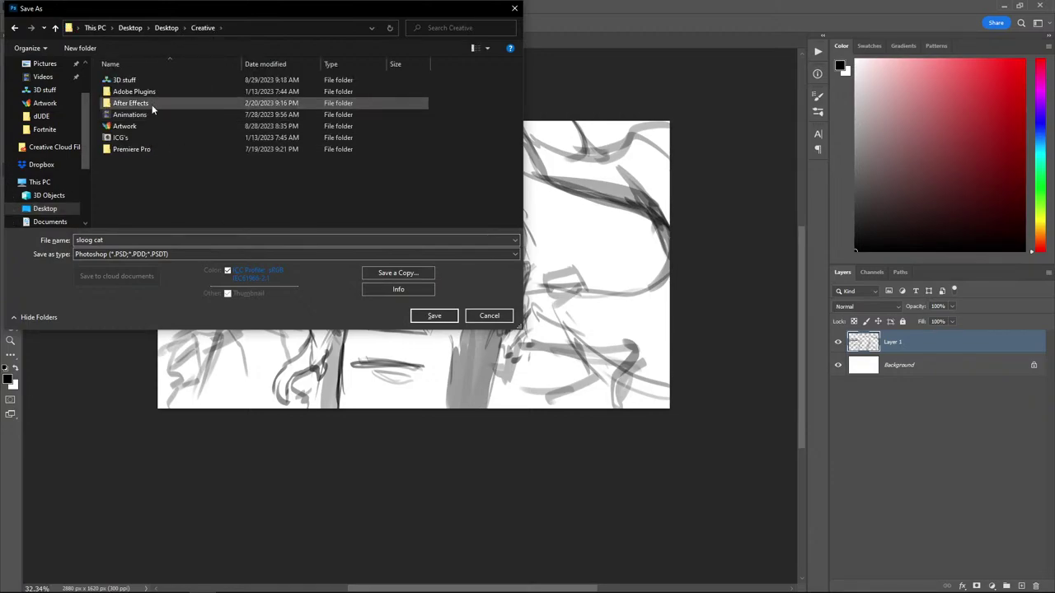
double_click(147, 125)
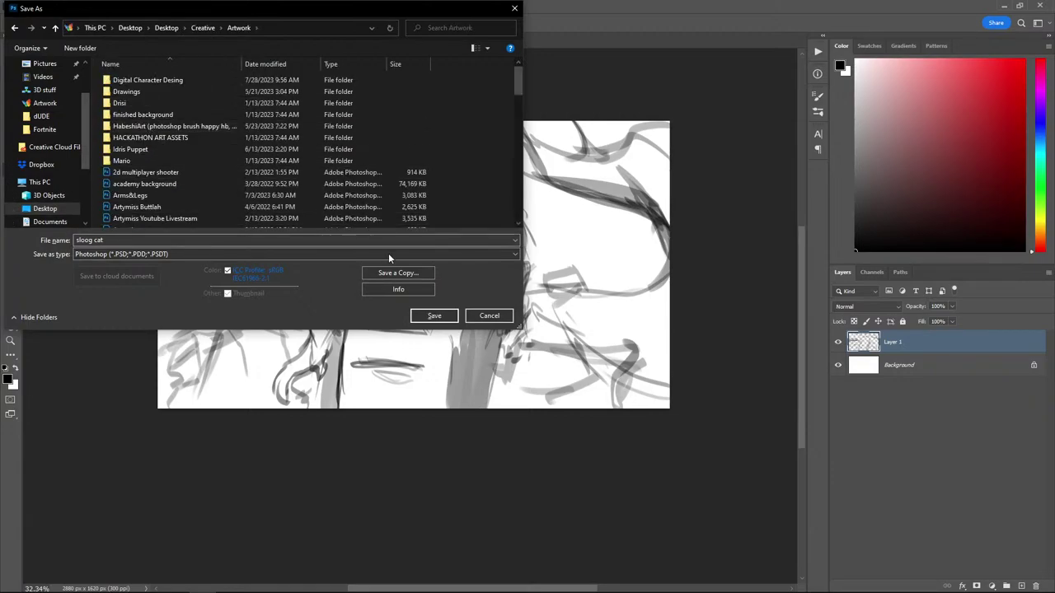
click(434, 316)
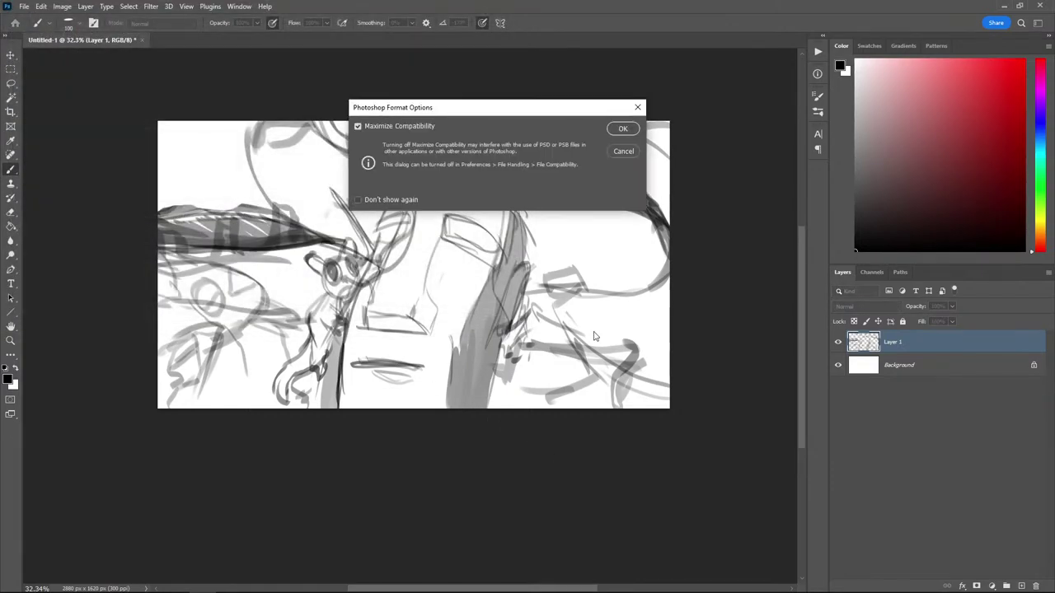
key(Return)
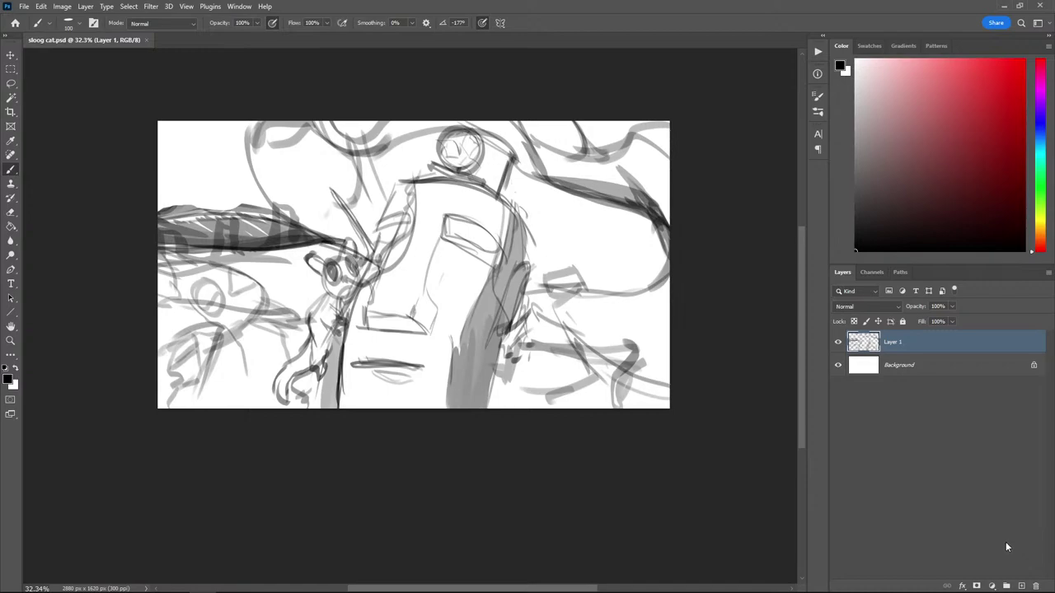
Add a new layer above the sketch, fade the Layer 1 sketch to light grey and make the new layer active
click(1021, 585)
click(894, 364)
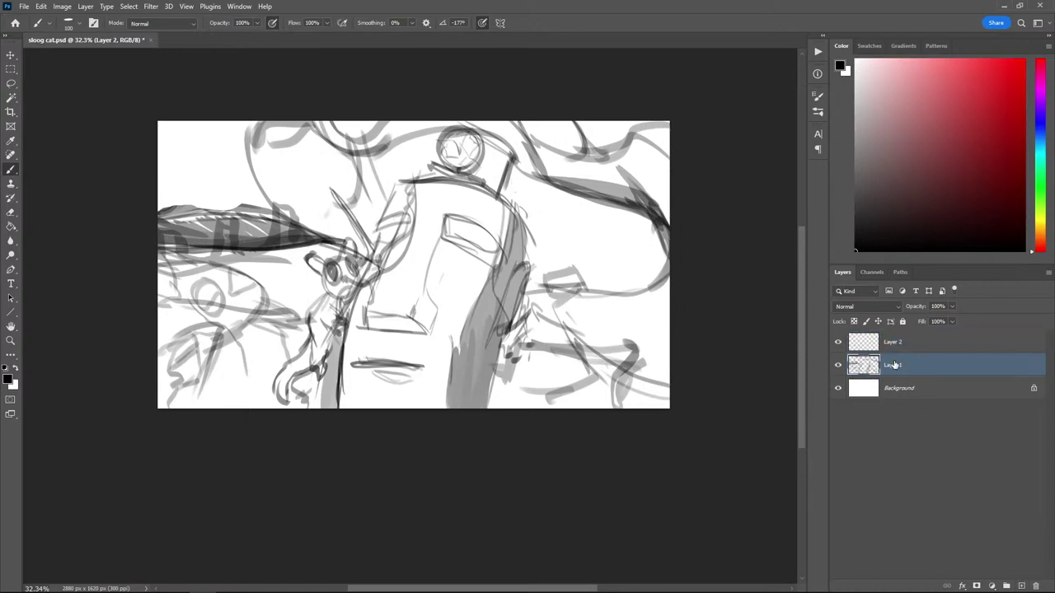
click(894, 341)
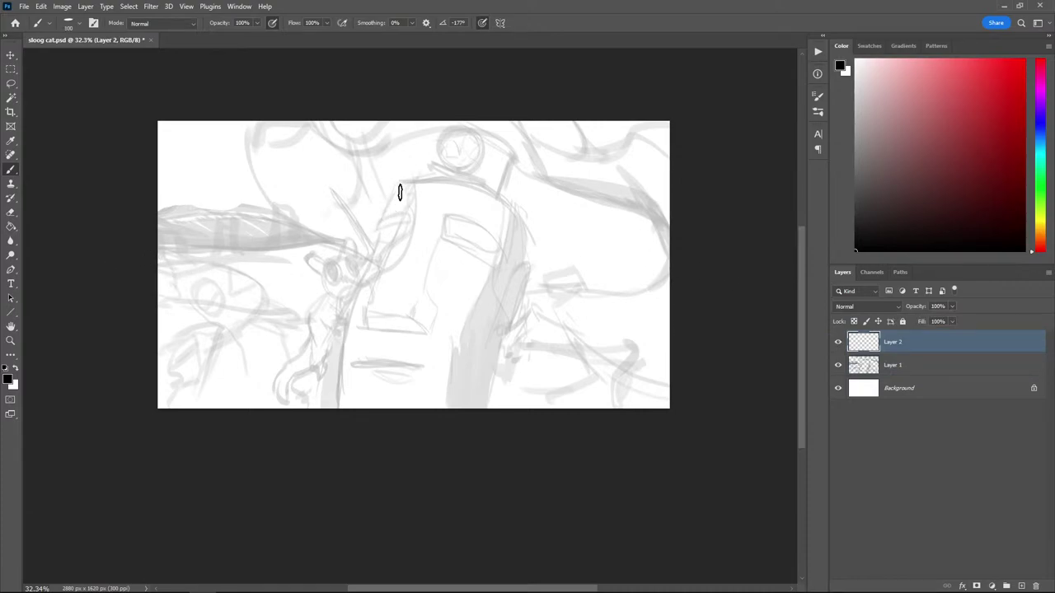
Trace the top and side outlines of the stone head and its oval ear on Layer 2
drag(409, 180, 374, 239)
drag(505, 208, 409, 181)
mouse_move(505, 207)
mouse_down()
mouse_move(526, 241)
mouse_move(490, 372)
mouse_up()
drag(517, 285, 506, 359)
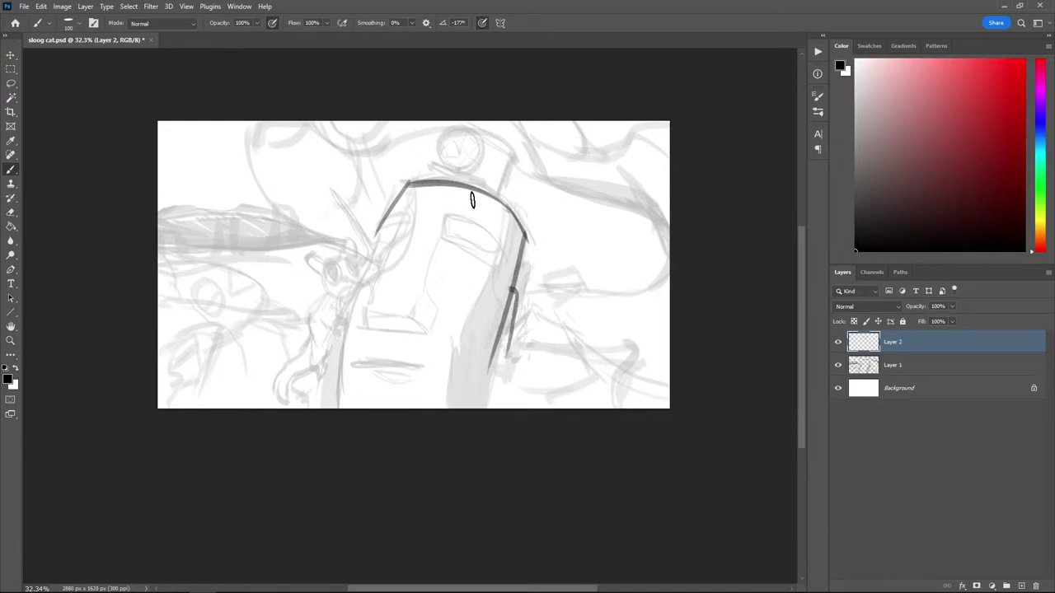
key(ctrl+z)
key(ctrl+z)
mouse_move(514, 282)
mouse_down()
mouse_move(500, 338)
mouse_move(489, 292)
mouse_move(526, 253)
mouse_move(515, 256)
mouse_move(525, 280)
mouse_up()
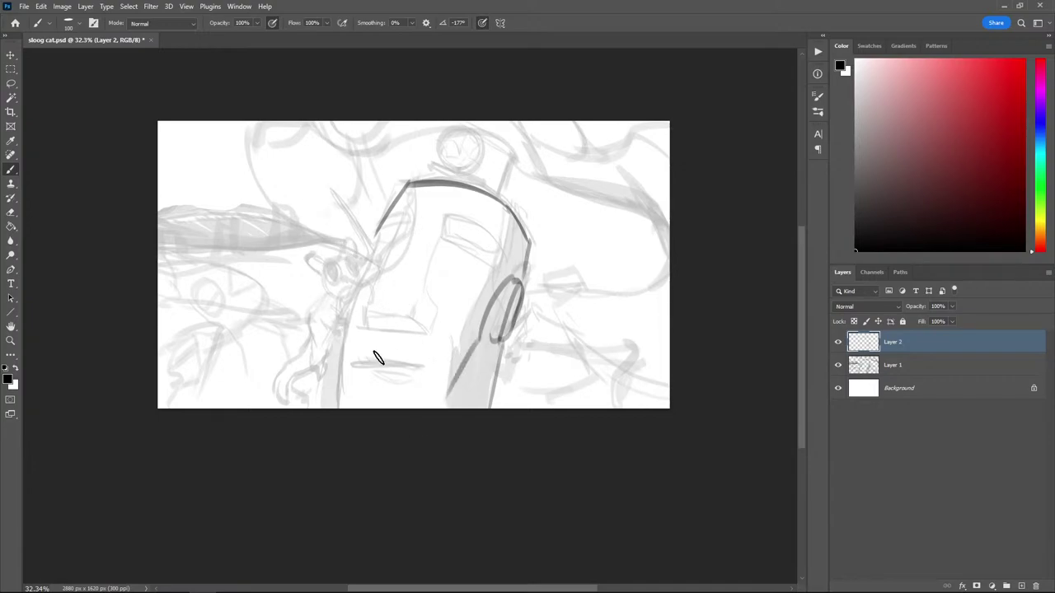
Trace the stone head's mouth line and lower lip, redrawing the upper mouth stroke until it fits
mouse_move(358, 361)
mouse_down()
mouse_move(415, 374)
mouse_move(355, 355)
mouse_move(349, 374)
mouse_move(417, 375)
mouse_move(359, 371)
mouse_move(395, 385)
mouse_move(411, 381)
mouse_move(366, 375)
mouse_move(354, 352)
mouse_up()
key(ctrl+z)
key(ctrl+z)
key(ctrl+z)
key(ctrl+z)
key(ctrl+z)
drag(418, 369, 348, 359)
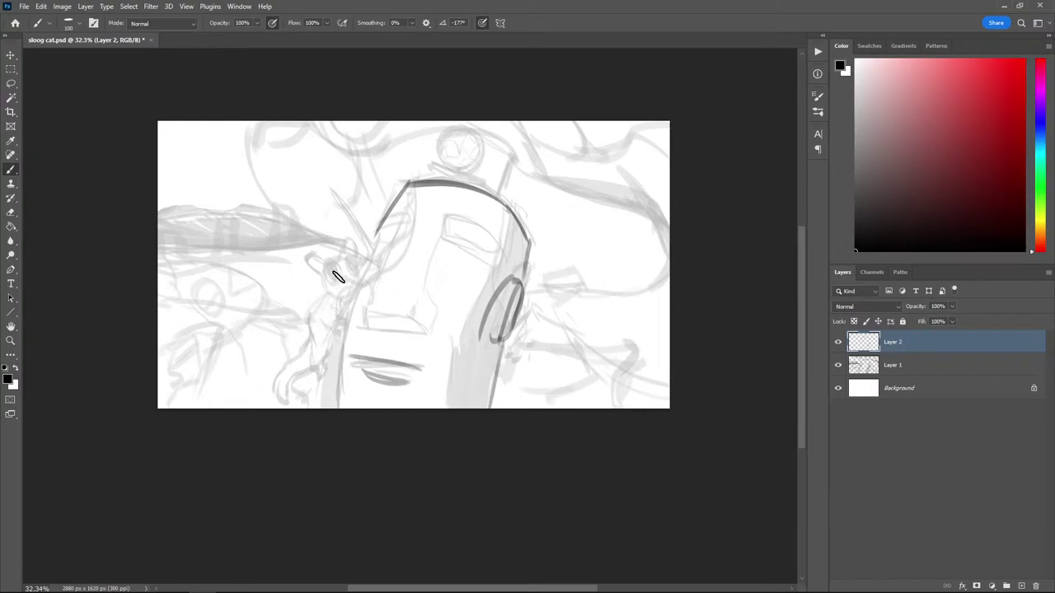
key(ctrl+z)
drag(432, 370, 356, 358)
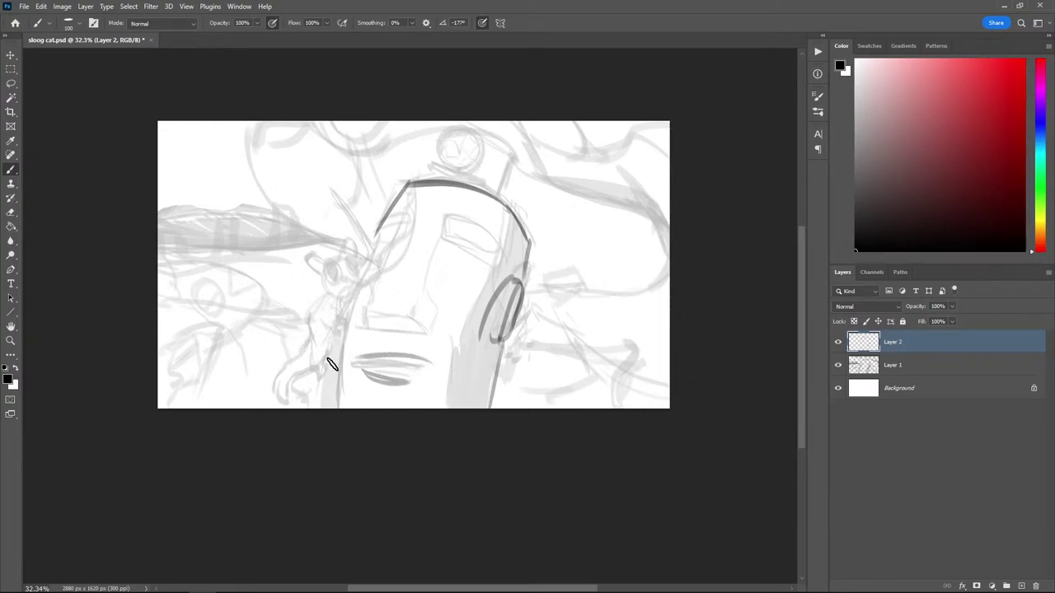
key(ctrl+z)
drag(425, 369, 354, 360)
Trace the base of the stone head's nose, its nostril wing and the two lines of the bridge
mouse_move(429, 338)
mouse_down()
mouse_move(402, 317)
mouse_move(360, 307)
mouse_up()
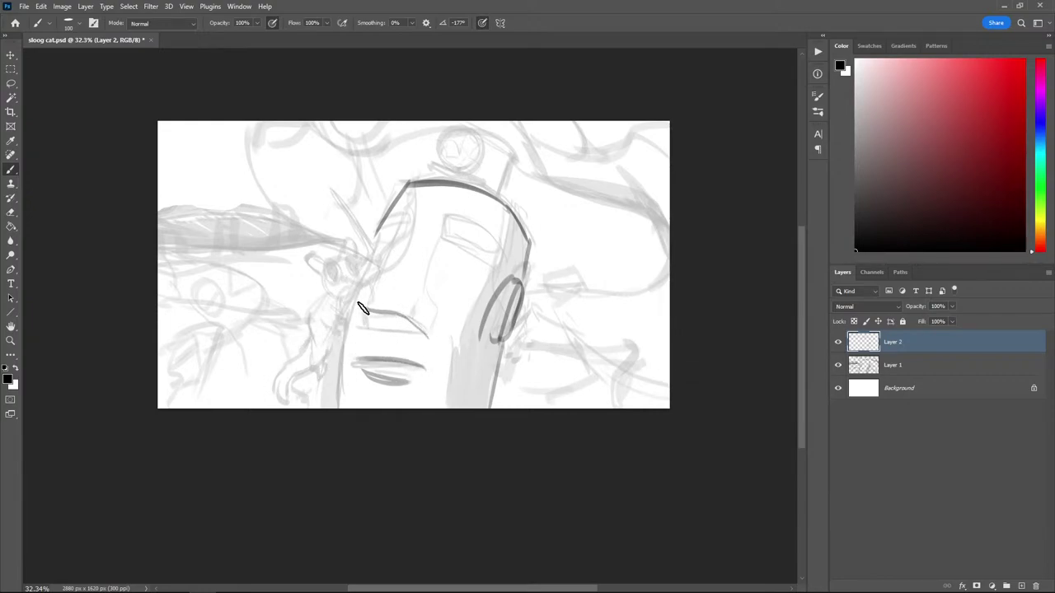
key(ctrl+z)
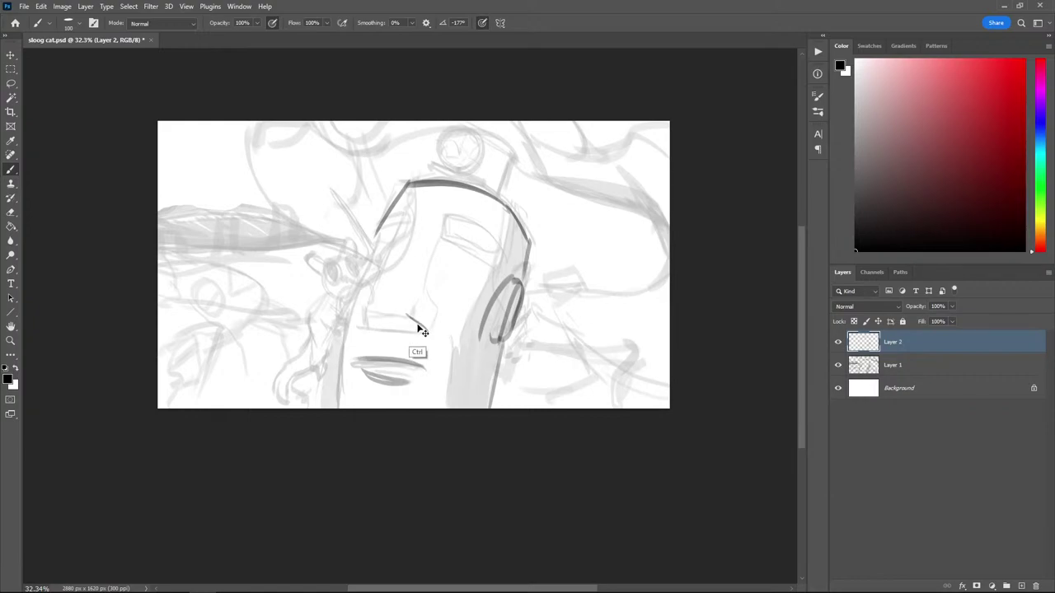
mouse_move(422, 326)
mouse_down()
mouse_move(363, 323)
mouse_move(374, 309)
mouse_move(414, 317)
mouse_move(377, 308)
mouse_move(431, 332)
mouse_move(425, 288)
mouse_move(441, 231)
mouse_move(427, 278)
mouse_up()
drag(417, 199, 382, 288)
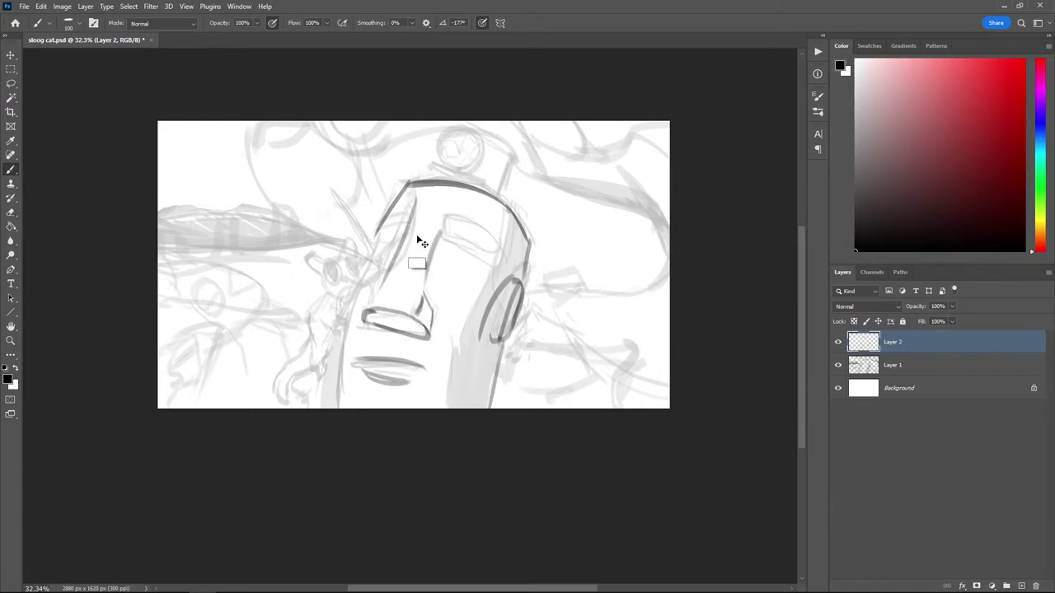
Try several redraws of the nose bridge's left line, running from the brow down to the nose base
key(ctrl+z)
drag(424, 211, 389, 285)
key(ctrl+z)
drag(417, 201, 368, 313)
key(ctrl+z)
mouse_move(421, 206)
mouse_down()
mouse_move(367, 314)
mouse_move(394, 260)
mouse_move(364, 308)
mouse_move(406, 276)
mouse_move(372, 300)
mouse_up()
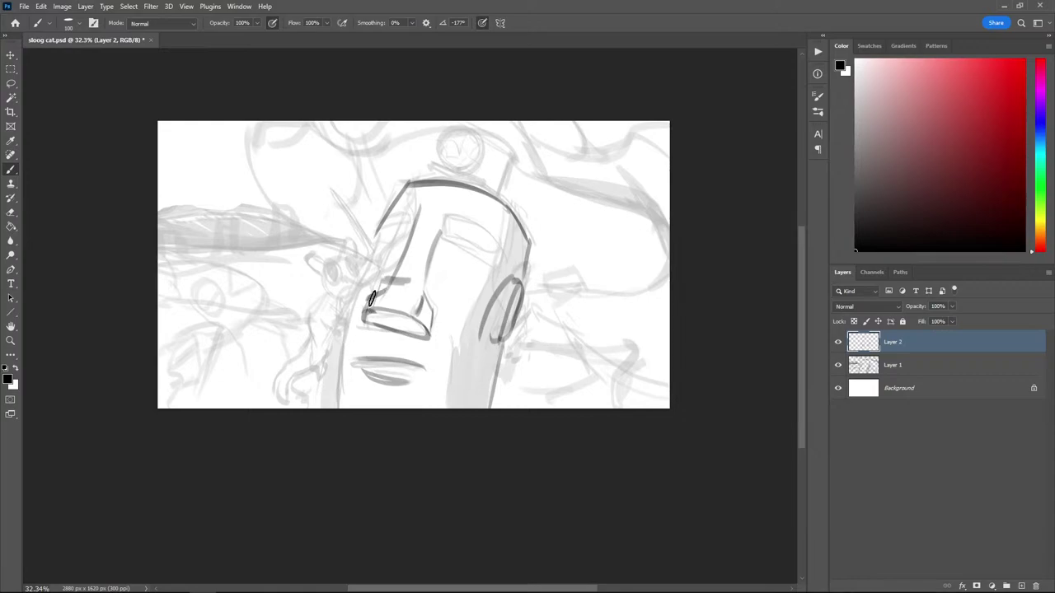
key(ctrl+z)
key(ctrl+z)
Clear the tracing from Layer 2 and try a fresh curve along the top of the head
key(Delete)
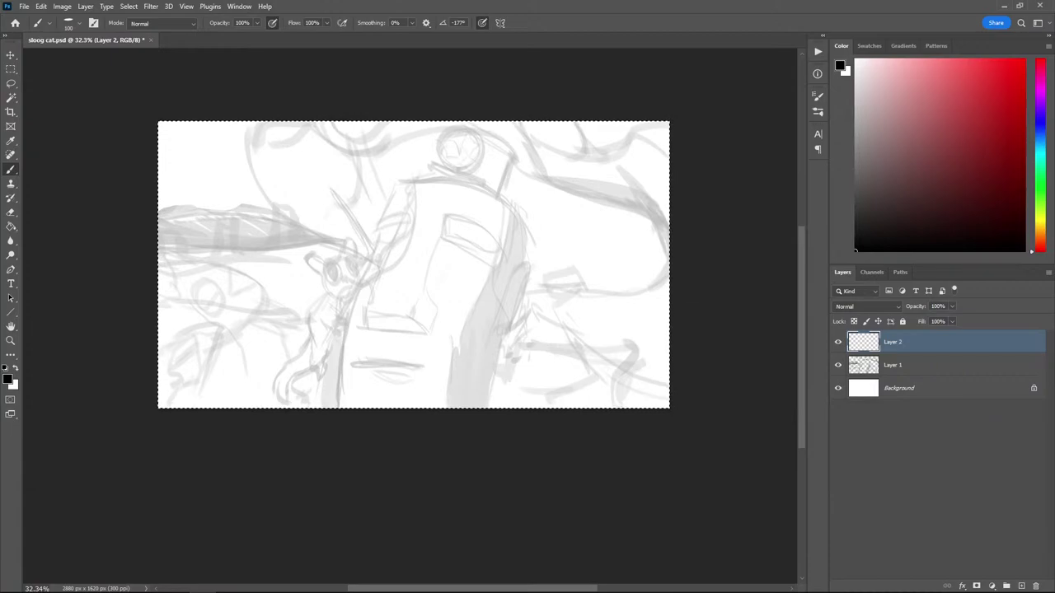
key(ctrl+d)
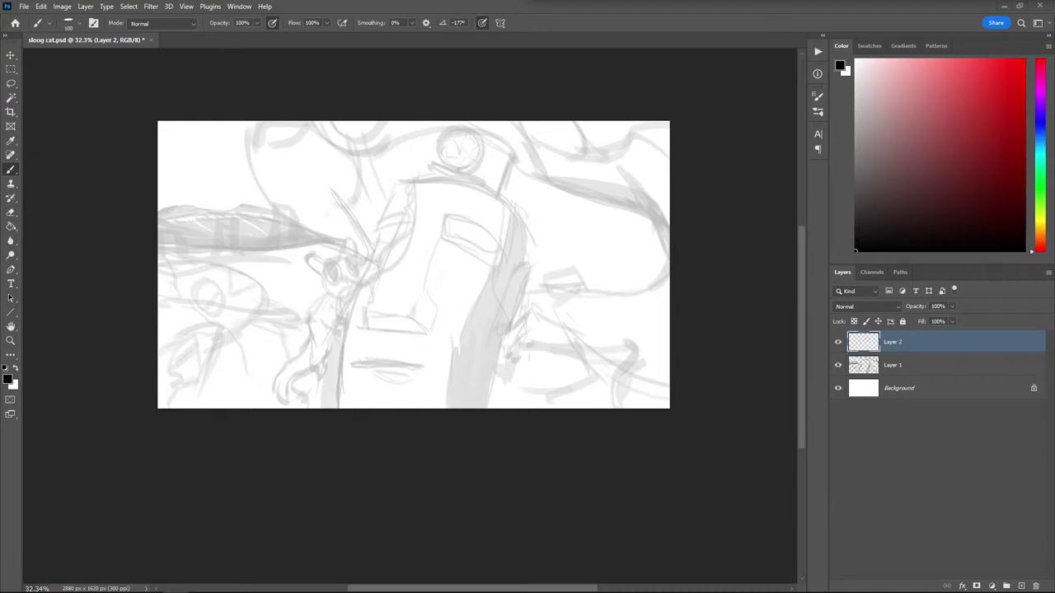
key(ctrl+a)
drag(508, 211, 447, 183)
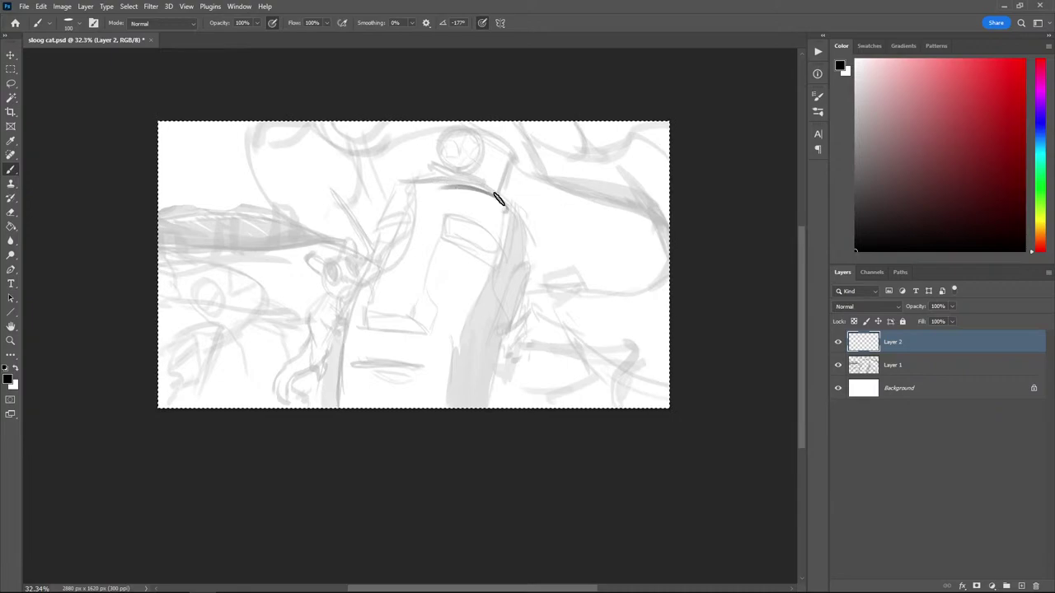
drag(506, 204, 422, 180)
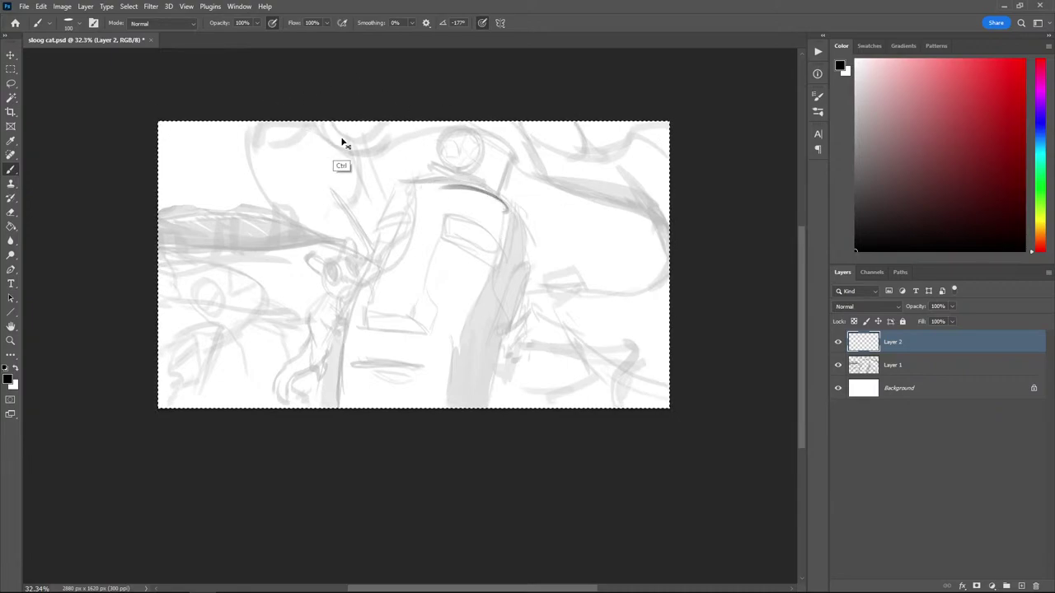
key(Delete)
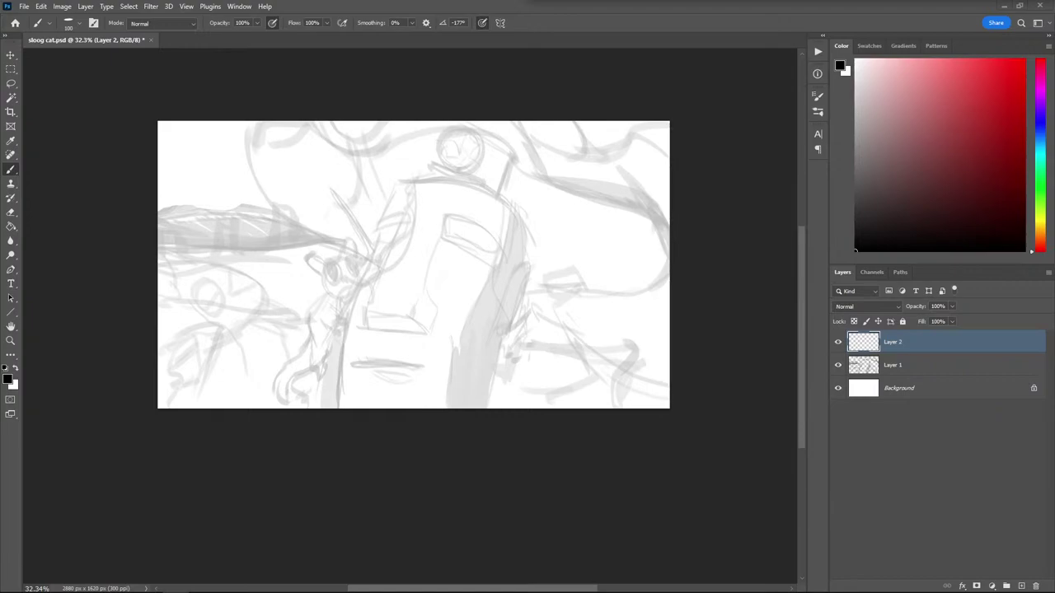
Select the whole canvas and try rough contour strokes over the branches and ground in the lower right
key(ctrl+a)
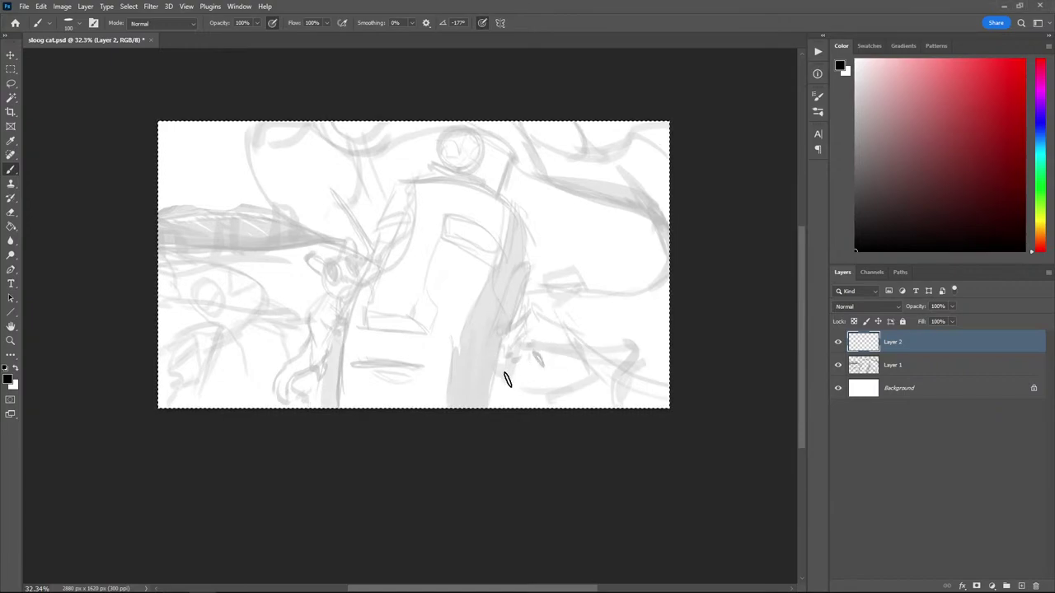
drag(499, 379, 549, 389)
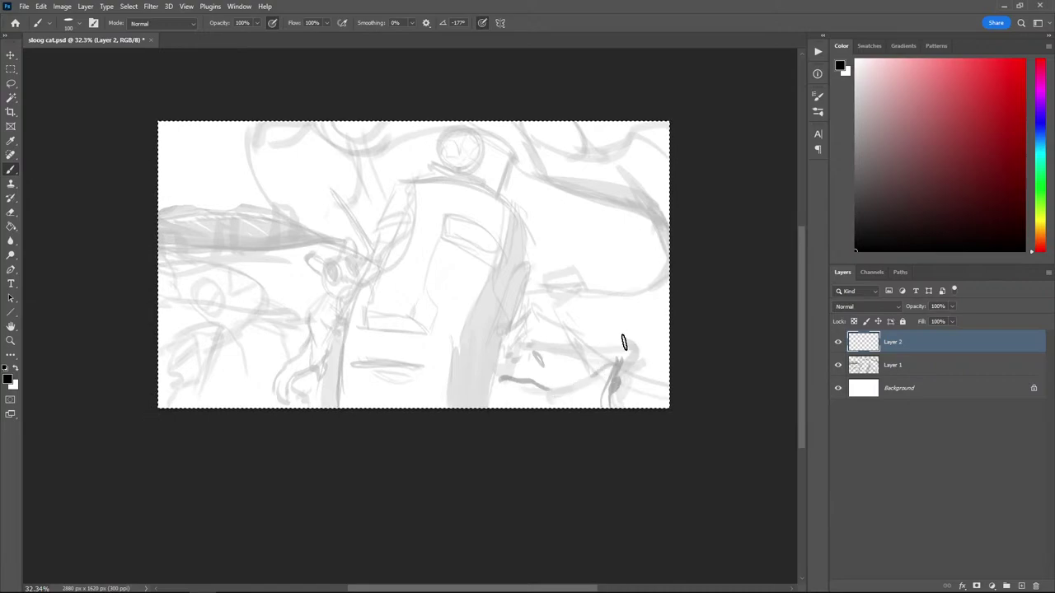
key(ctrl+z)
drag(634, 350, 619, 386)
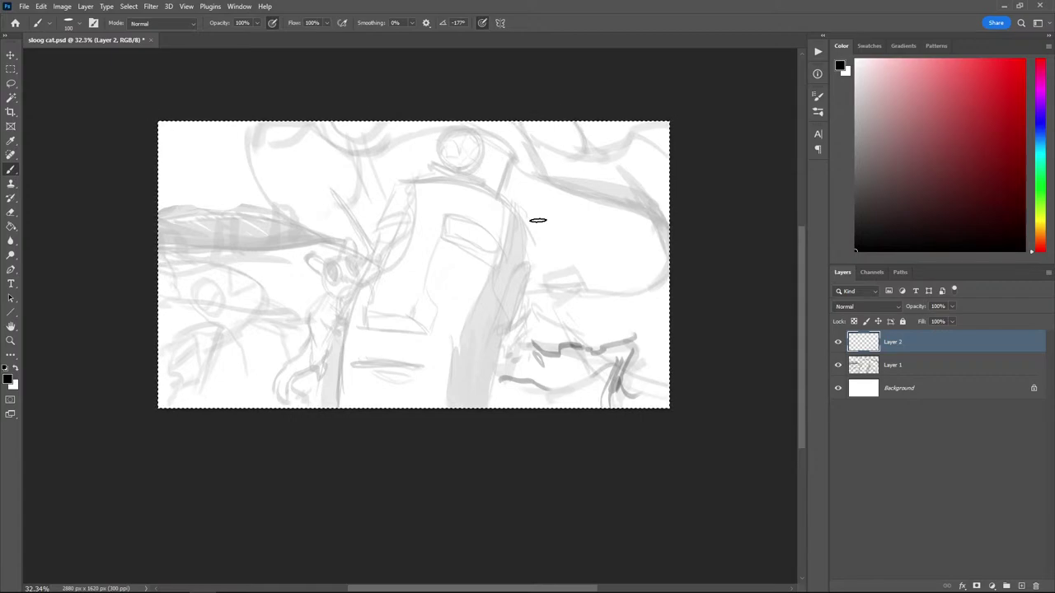
Enlarge the brush to size 300 and choose a muted olive-green foreground colour
key(bracketright)
key(bracketright)
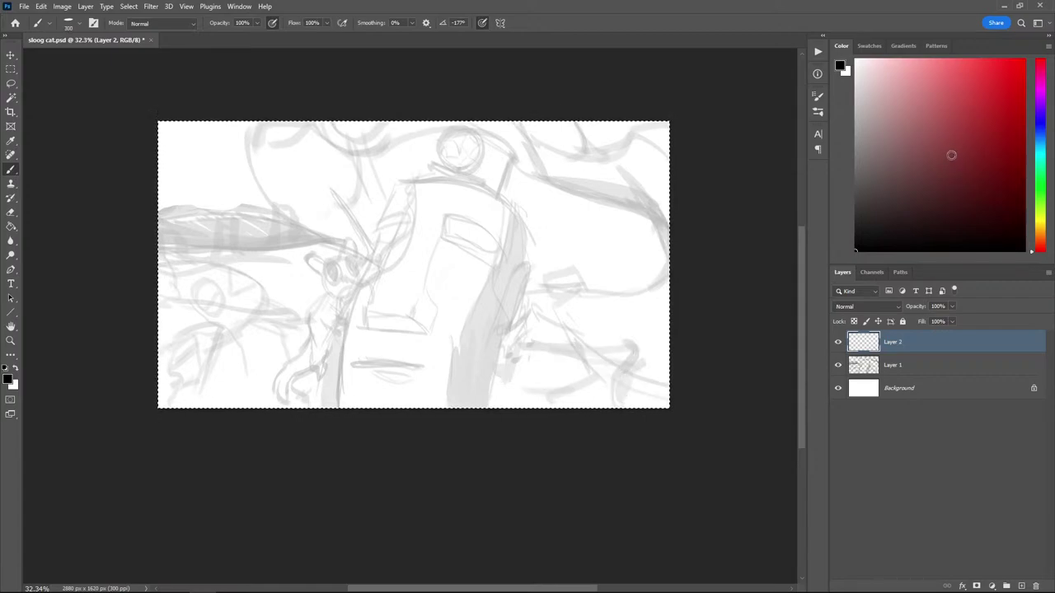
click(937, 134)
click(1041, 227)
click(919, 152)
click(904, 152)
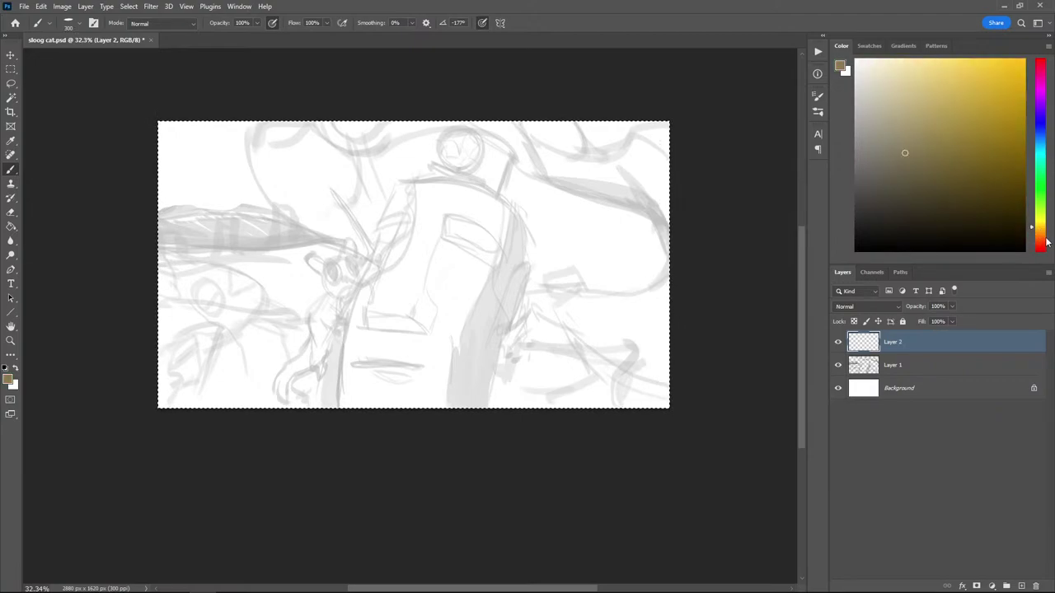
mouse_move(923, 129)
mouse_down()
mouse_move(918, 159)
mouse_move(889, 122)
mouse_up()
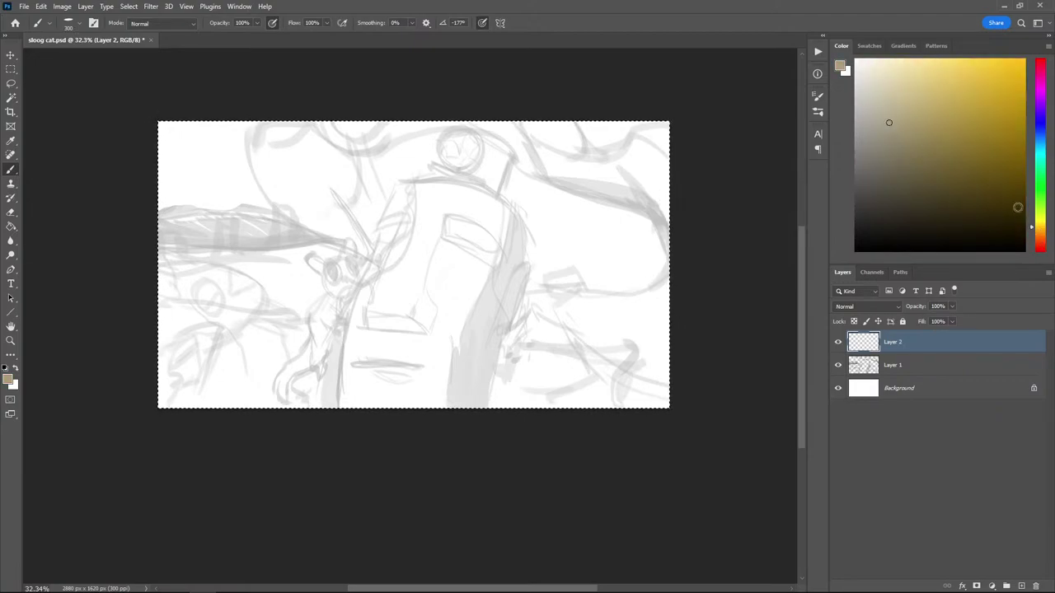
drag(1042, 244, 1040, 211)
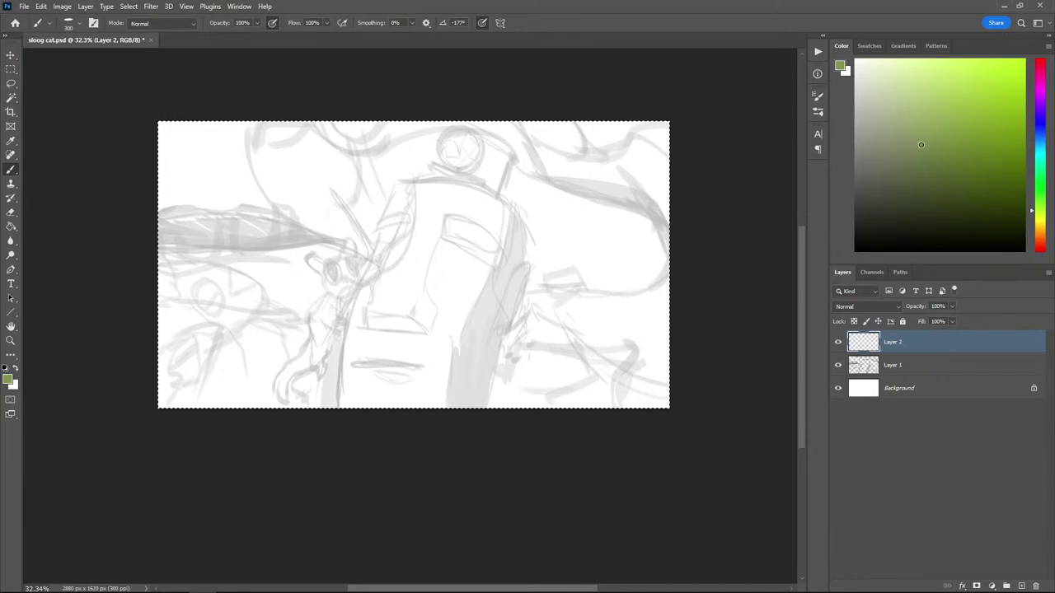
Try broad olive-green strokes over the left hills, clear them from Layer 2 and shift the hue to golden brown
drag(273, 308, 76, 303)
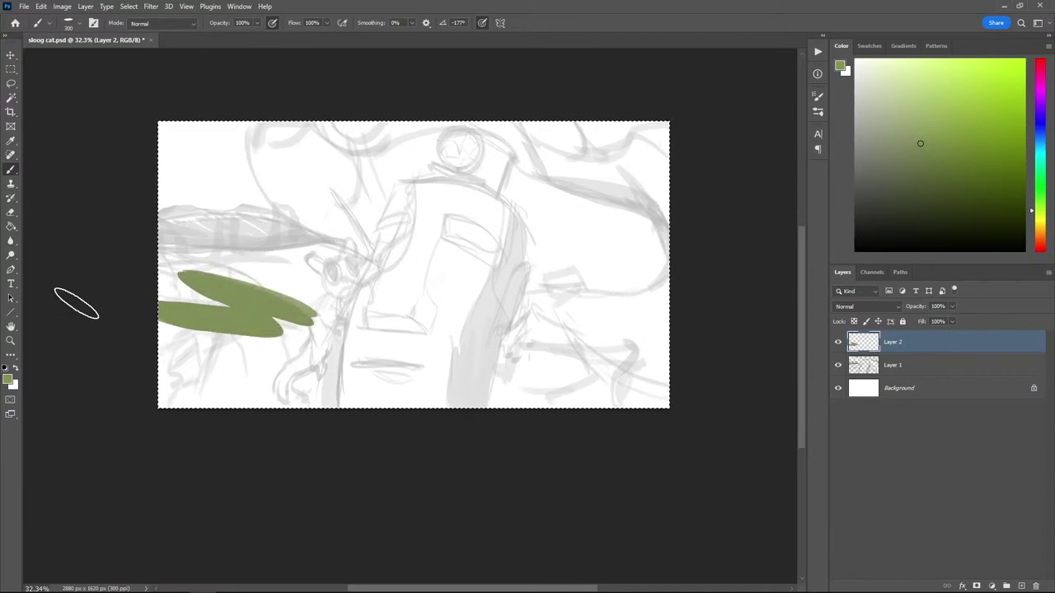
key(Delete)
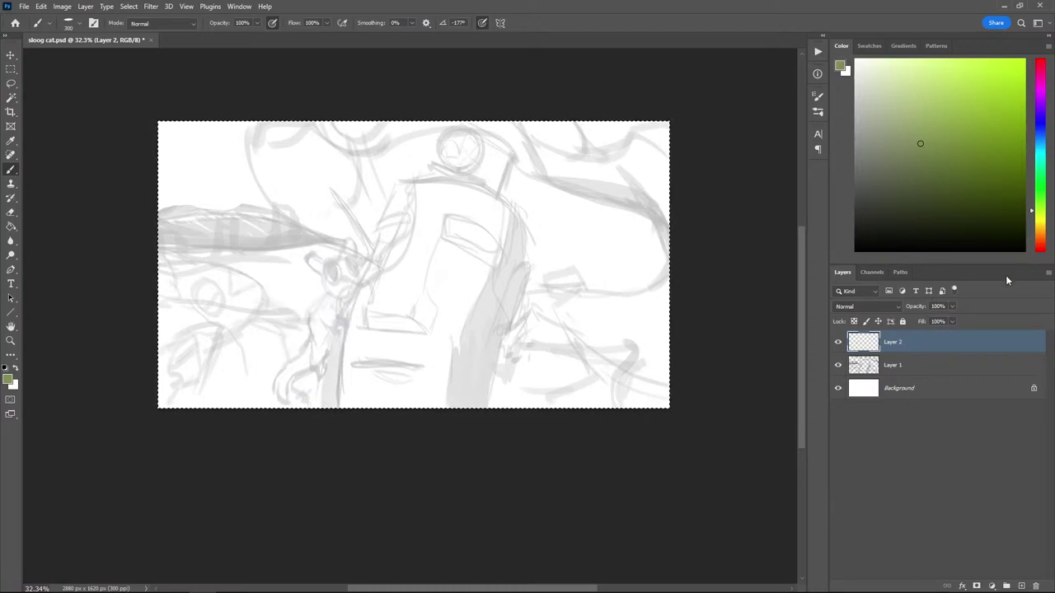
click(1040, 219)
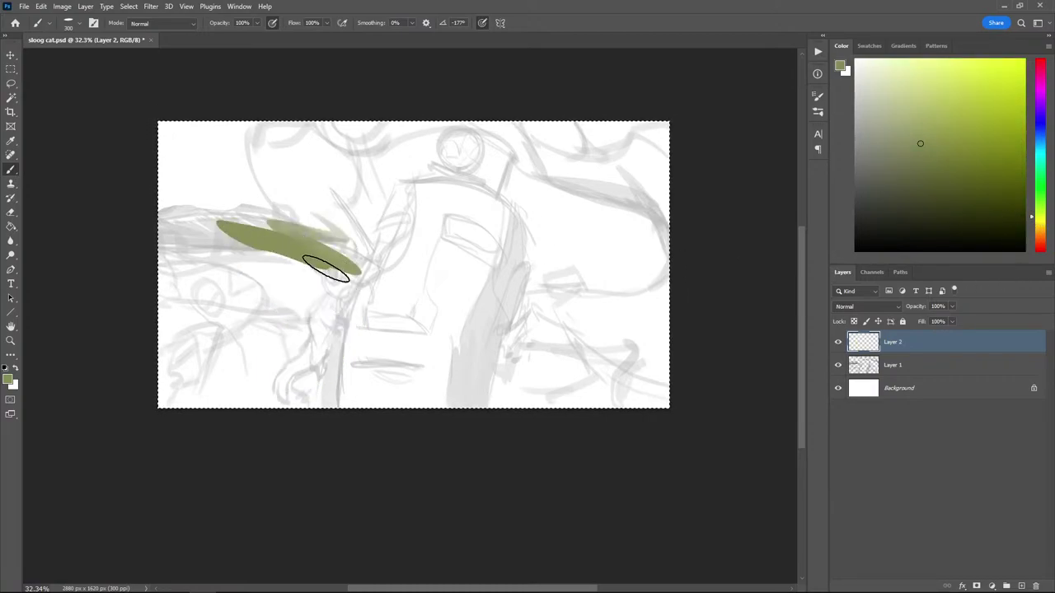
click(1040, 232)
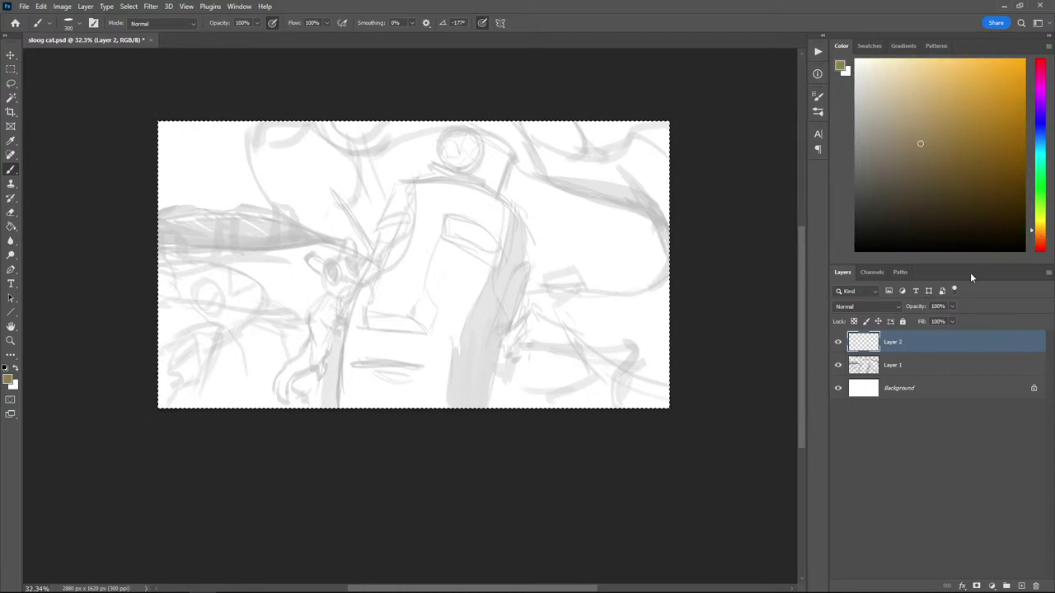
key(Delete)
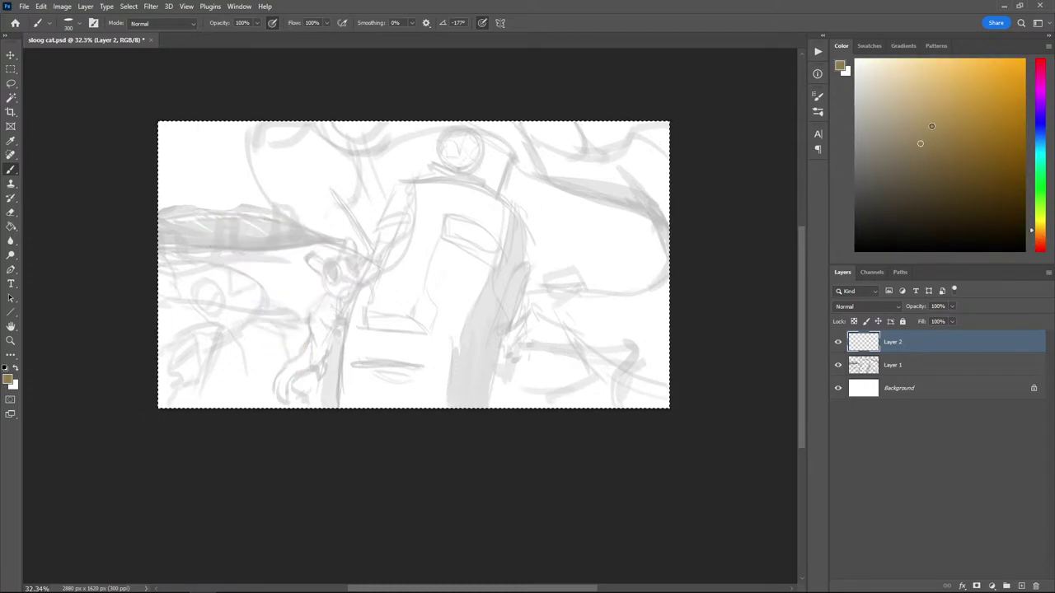
Test a golden-brown stroke over the lower left, clear it and choose a lighter orange-tan foreground colour
mouse_move(256, 309)
mouse_down()
mouse_move(253, 368)
mouse_move(101, 333)
mouse_up()
key(Delete)
mouse_move(951, 179)
mouse_down()
mouse_move(931, 130)
mouse_move(944, 131)
mouse_move(952, 102)
mouse_up()
click(1042, 237)
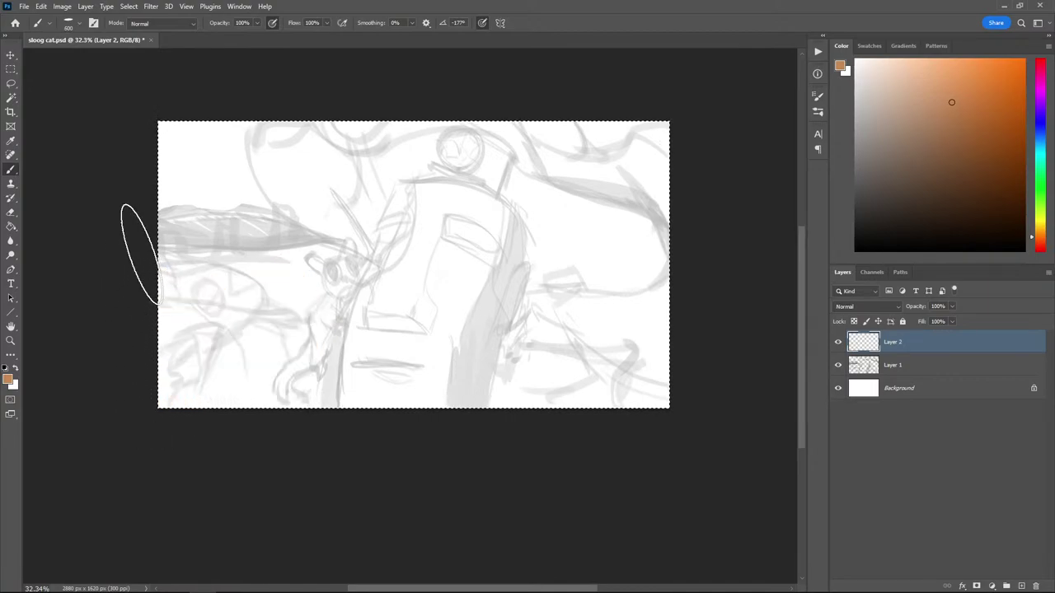
Change the foreground colour from the orange range to a muted dark purple
click(879, 177)
mouse_move(1042, 140)
mouse_down()
mouse_move(1029, 155)
mouse_move(1043, 93)
mouse_up()
click(883, 164)
Try muted purple strokes over the lower-left rock area and undo them
mouse_move(232, 335)
mouse_down()
mouse_move(239, 323)
mouse_move(170, 278)
mouse_move(221, 363)
mouse_up()
key(bracketleft)
key(bracketleft)
key(bracketleft)
key(bracketleft)
key(bracketleft)
key(bracketleft)
key(bracketleft)
key(ctrl+z)
key(ctrl+z)
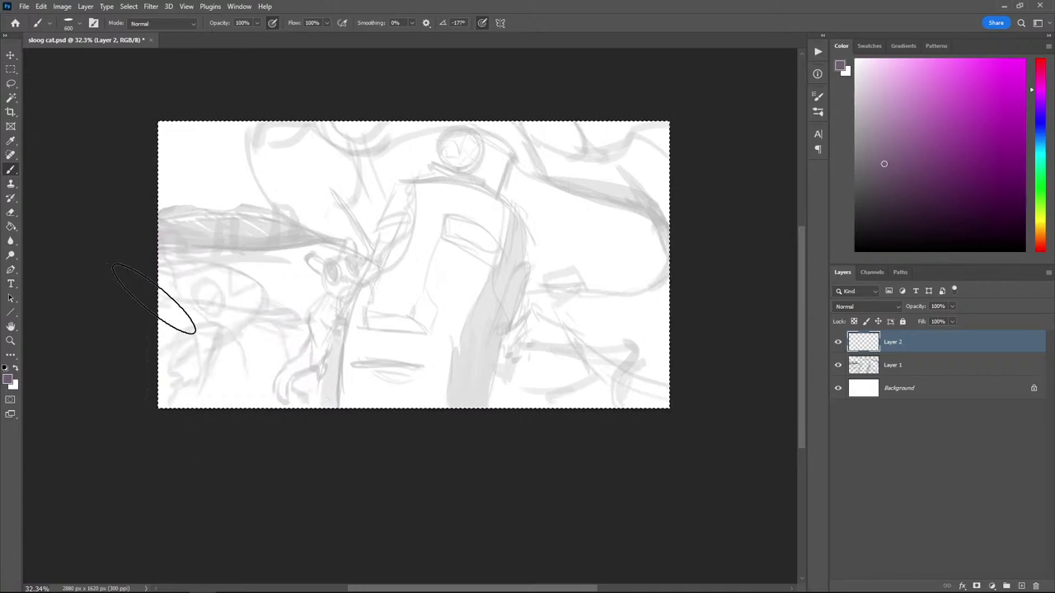
mouse_move(165, 302)
mouse_down()
mouse_move(238, 351)
mouse_move(234, 373)
mouse_up()
key(ctrl+z)
Deselect the canvas, outline the lower-left rock with the Polygonal Lasso and fill it with the muted purple
key(ctrl+d)
key(l)
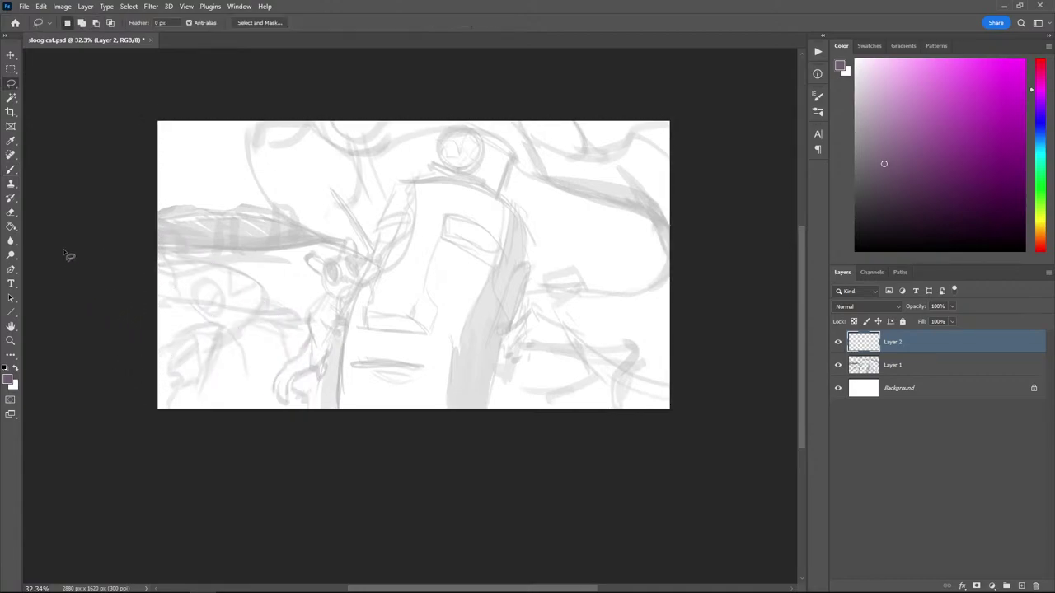
right_click(13, 84)
click(58, 93)
click(239, 338)
click(259, 385)
click(262, 403)
click(208, 432)
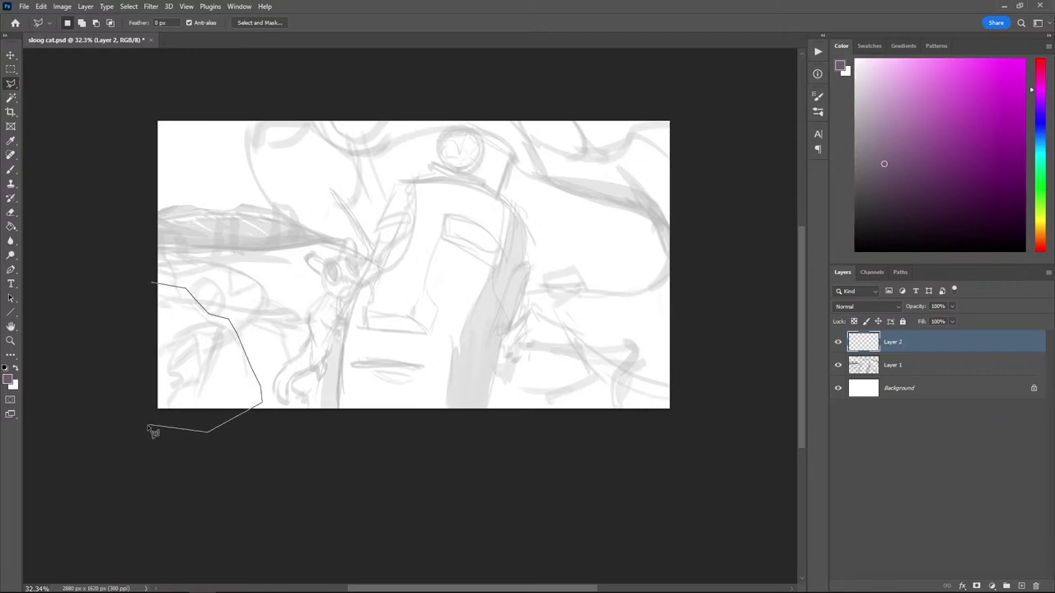
click(146, 426)
double_click(116, 401)
key(g)
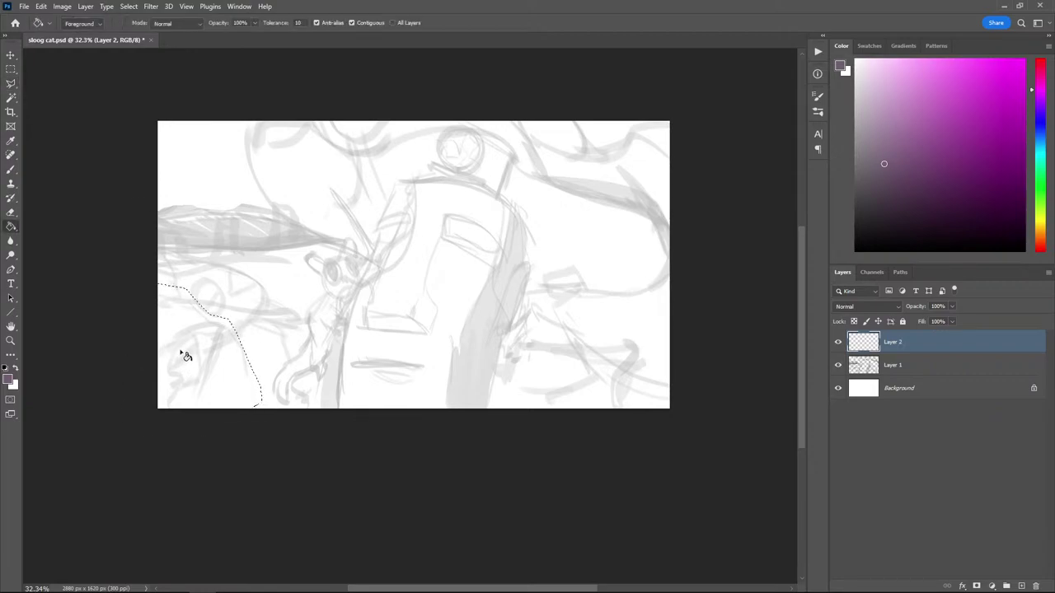
click(181, 354)
Choose a lighter greyish purple and brush a broad size 600 stroke inside the rock selection
key(l)
key(b)
click(873, 141)
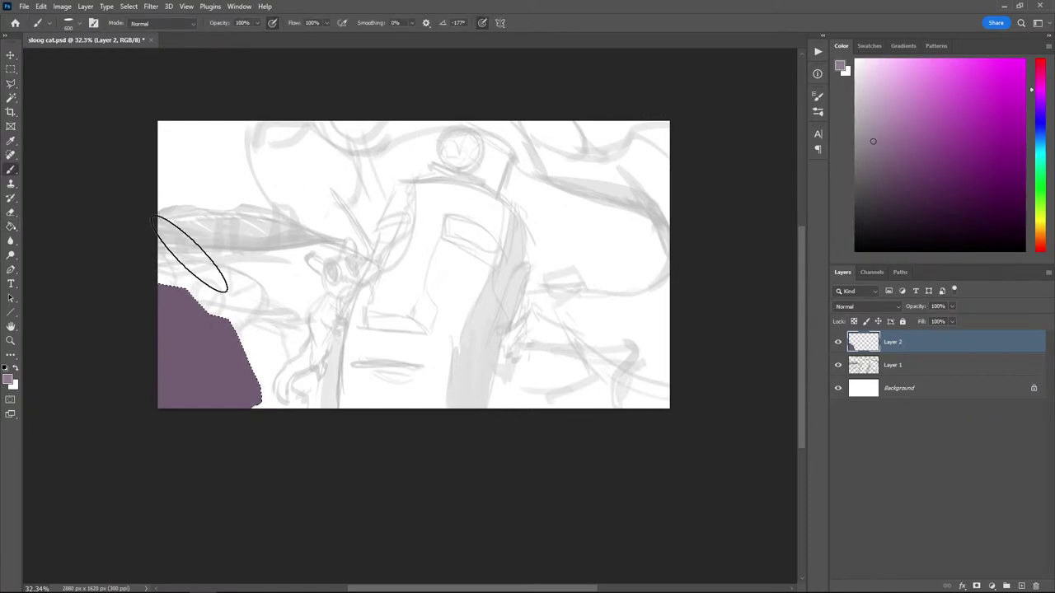
mouse_move(130, 342)
mouse_down()
mouse_move(171, 417)
mouse_move(204, 426)
mouse_move(182, 368)
mouse_move(108, 355)
mouse_move(135, 352)
mouse_move(207, 382)
mouse_up()
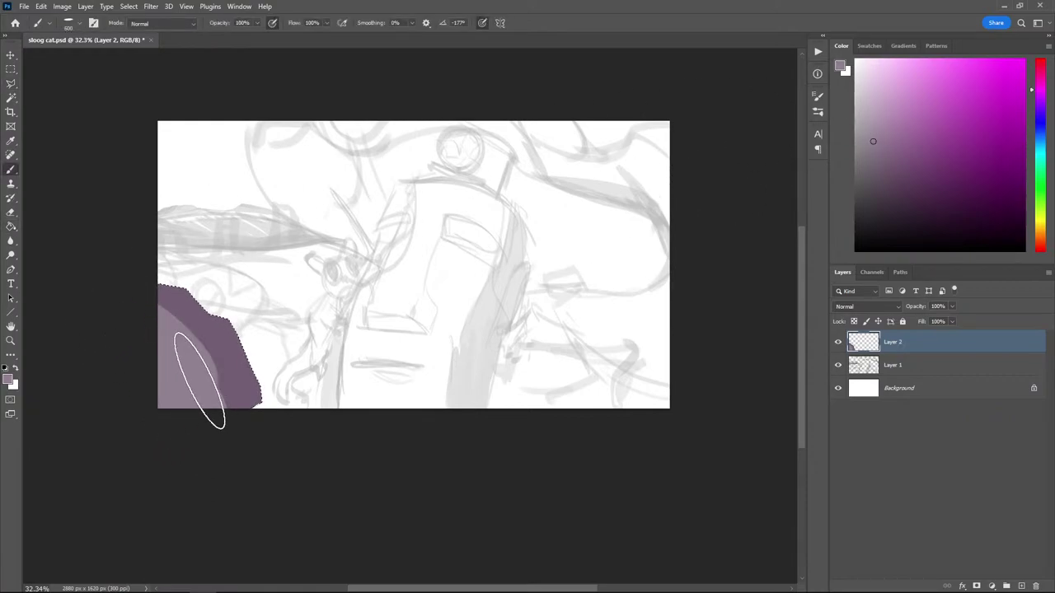
Sample the rock's lighter purple and paint a thin band across its dark edge with a much smaller brush
alt+click(200, 295)
key(bracketleft)
key(bracketleft)
key(bracketleft)
key(bracketleft)
key(bracketleft)
key(bracketleft)
key(bracketleft)
key(bracketleft)
alt+click(194, 333)
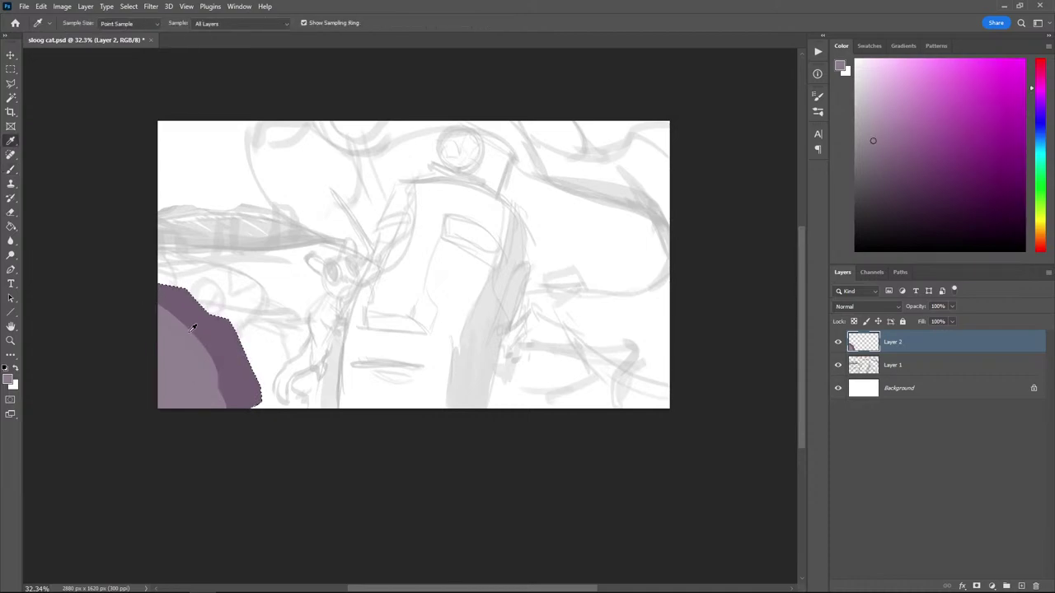
drag(193, 331, 221, 311)
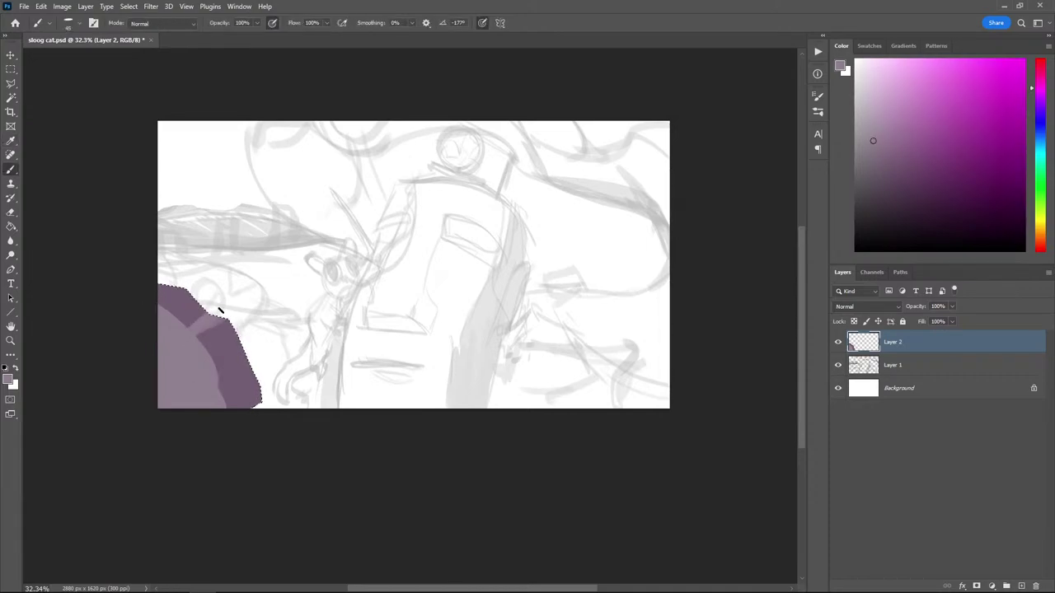
Enlarge the brush to size 100, choose a greyer purple and cover the dark right side of the rock
alt+click(216, 333)
drag(876, 153, 864, 136)
key(bracketright)
key(bracketright)
key(bracketright)
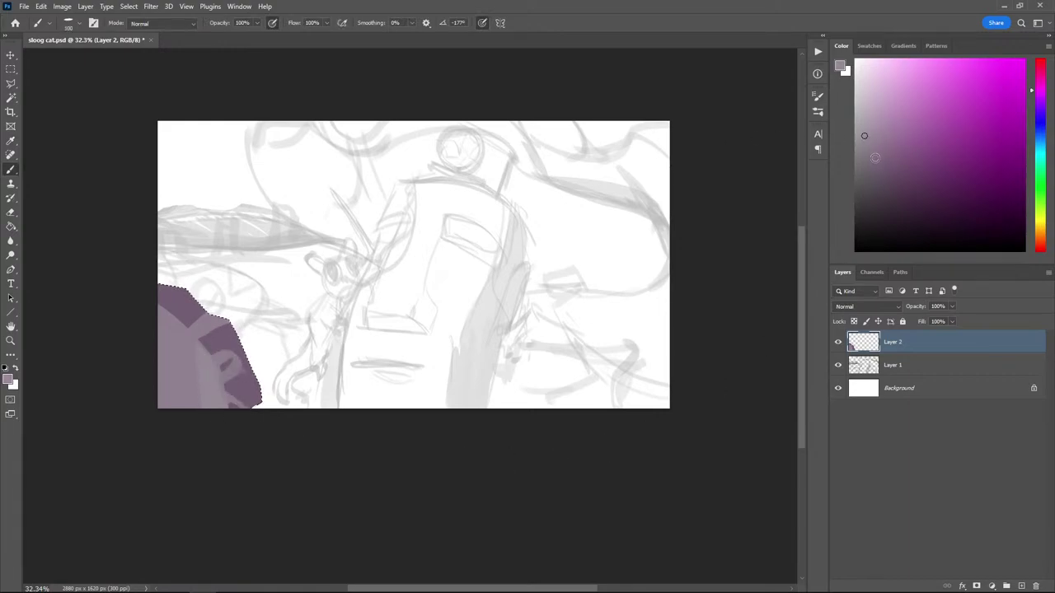
click(874, 157)
mouse_move(256, 399)
mouse_down()
mouse_move(231, 344)
mouse_move(204, 365)
mouse_up()
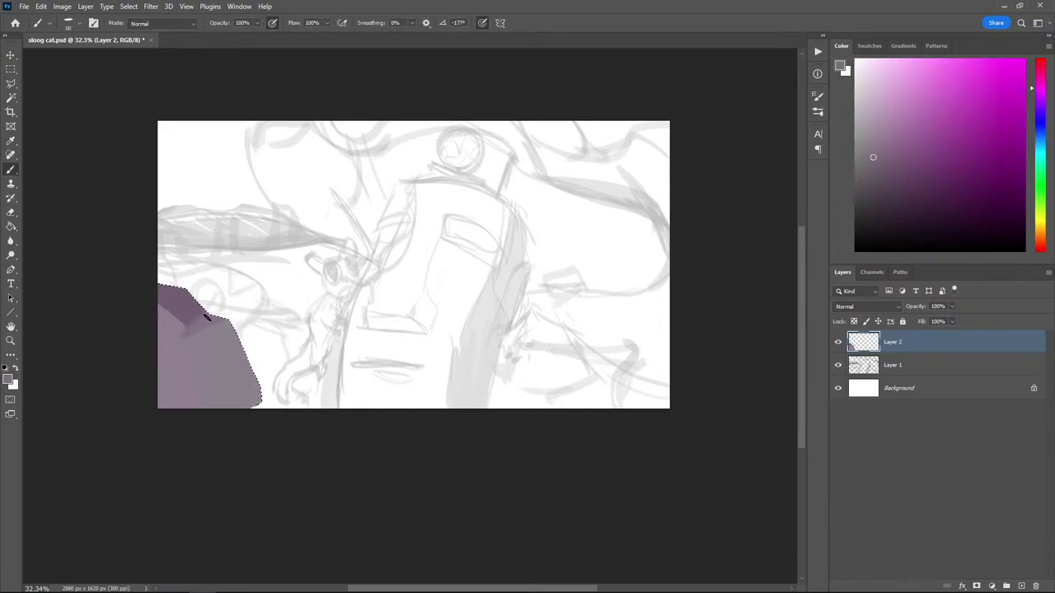
Blend the rock's upper corner with sampled dark purples, extending the shadow downward with a size 60 brush
drag(199, 321, 183, 333)
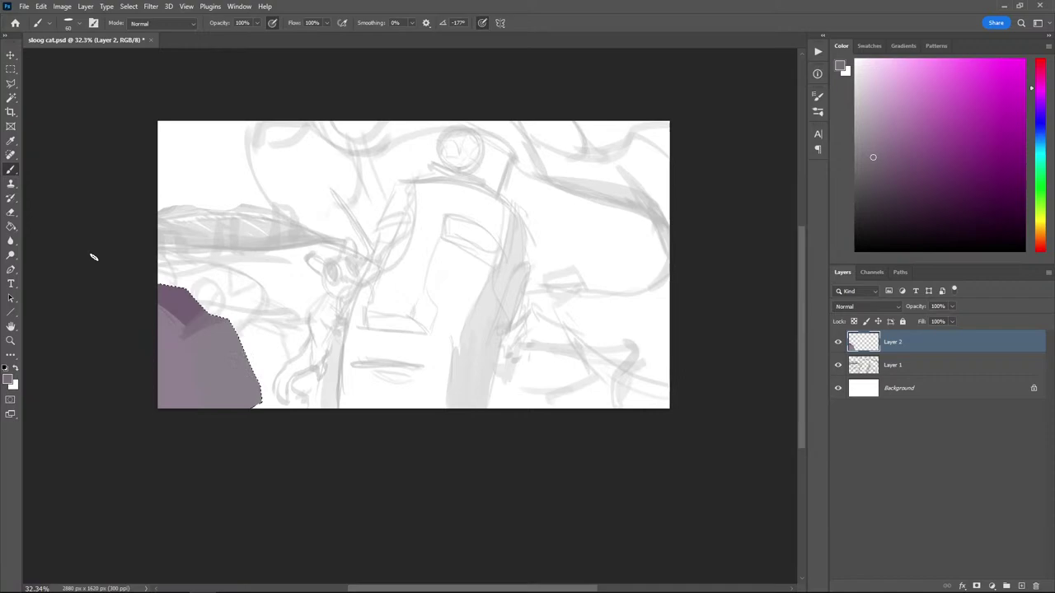
alt+click(165, 319)
alt+click(175, 311)
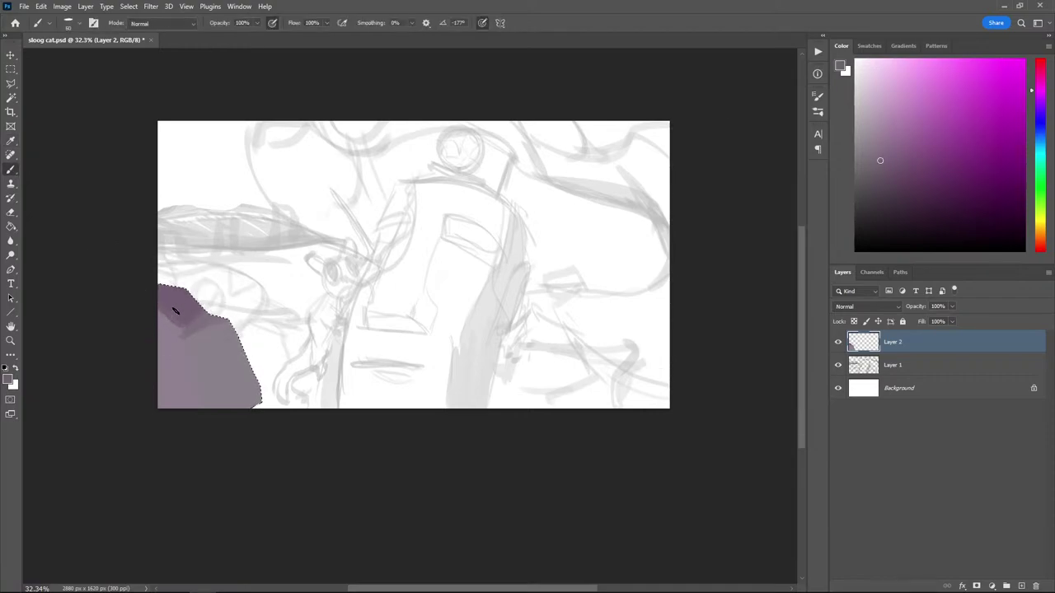
drag(173, 316, 167, 349)
drag(176, 330, 166, 352)
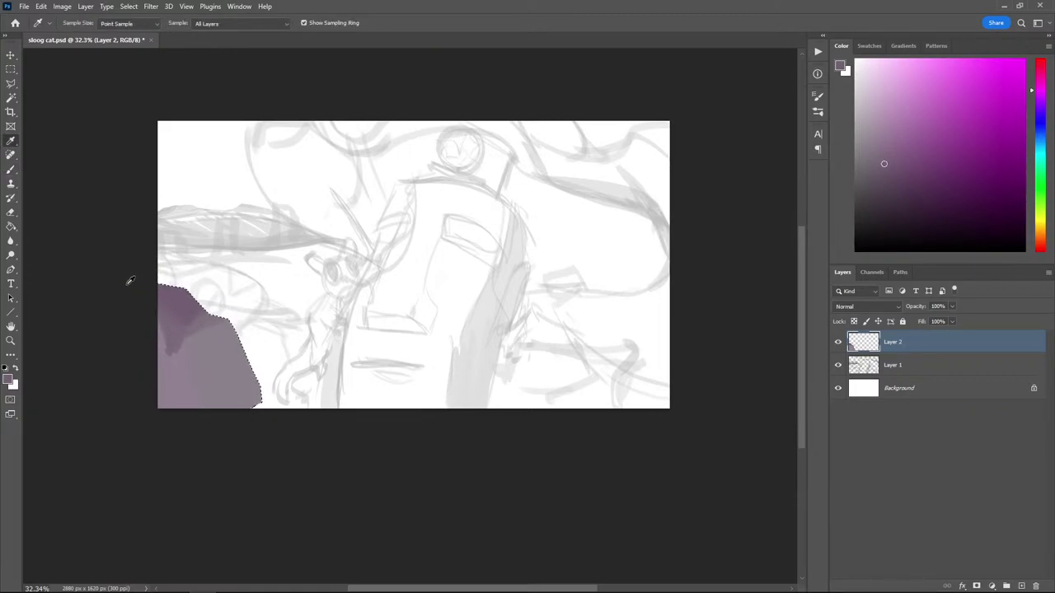
Brush increasingly lighter purples over the rock, covering it with pale lavender using a size 1000 brush
alt+click(196, 381)
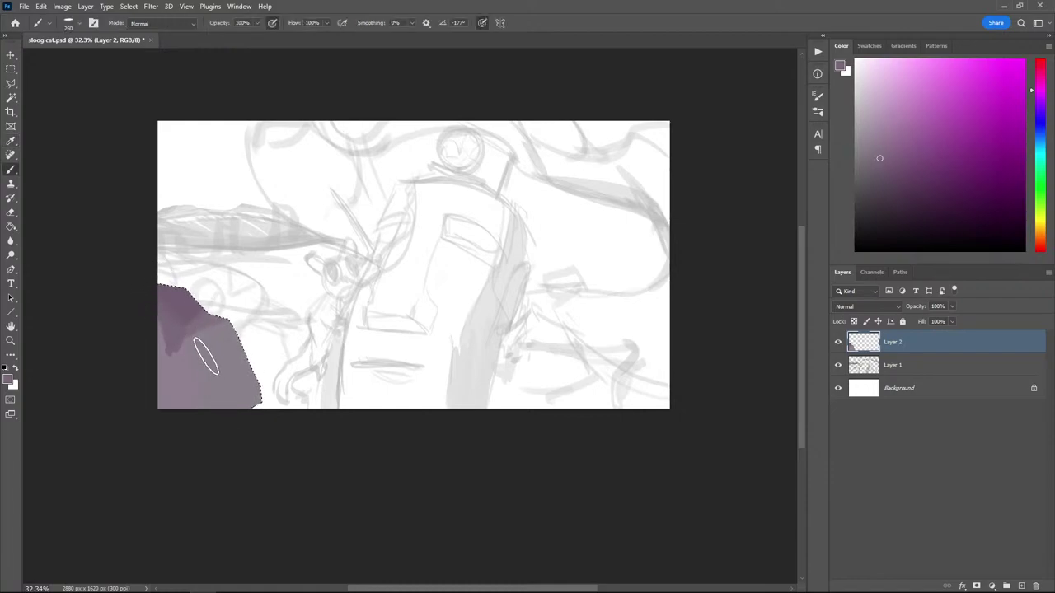
drag(204, 359, 250, 390)
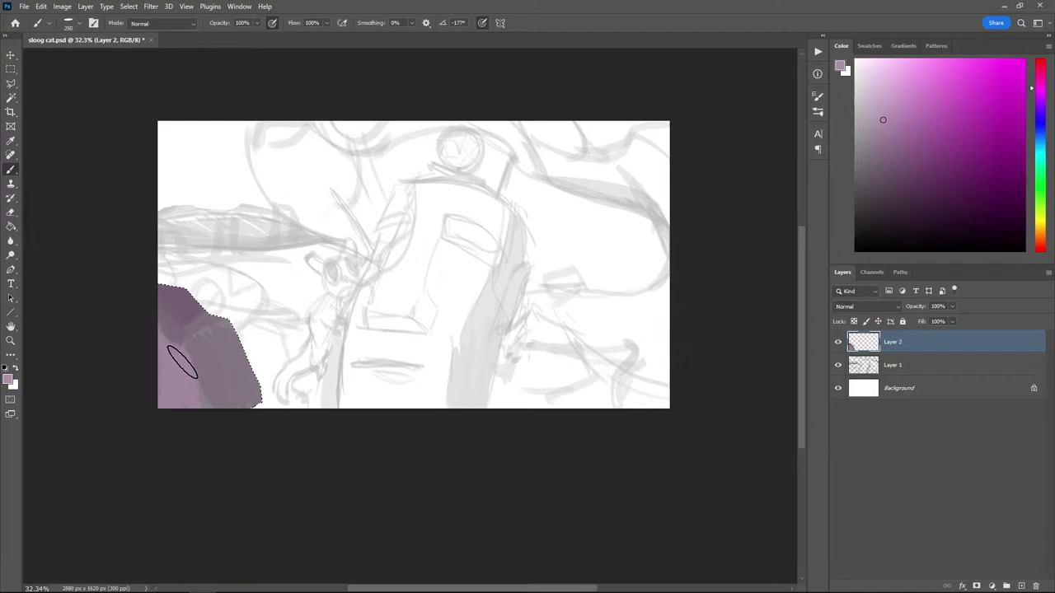
mouse_move(177, 365)
mouse_down()
mouse_move(203, 447)
mouse_move(89, 396)
mouse_up()
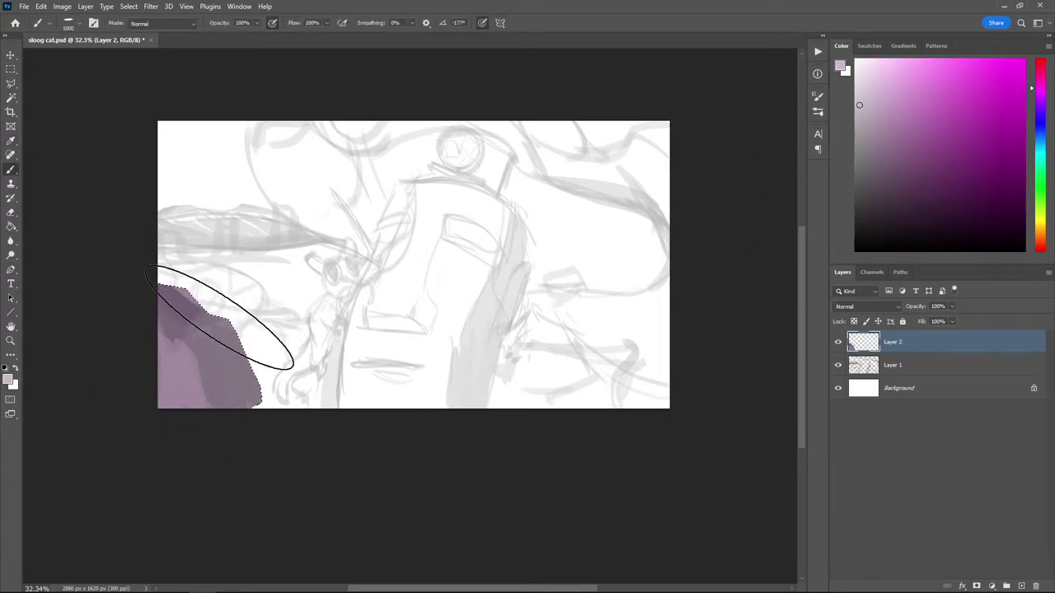
drag(224, 354, 177, 387)
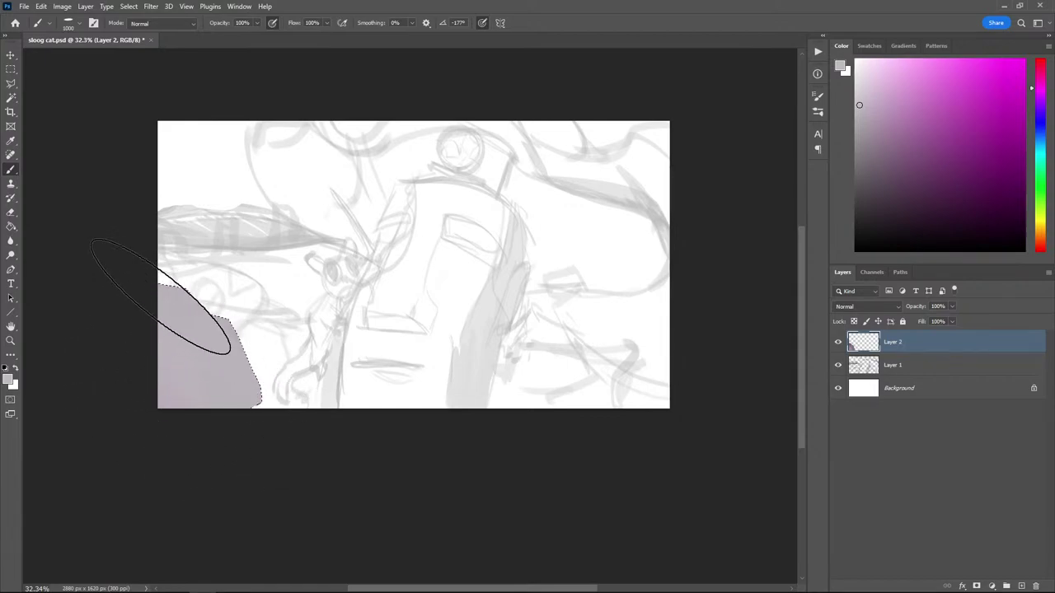
Deselect the rock and refill it with progressively darker purples, ending on a muted greyish purple
key(l)
click(132, 270)
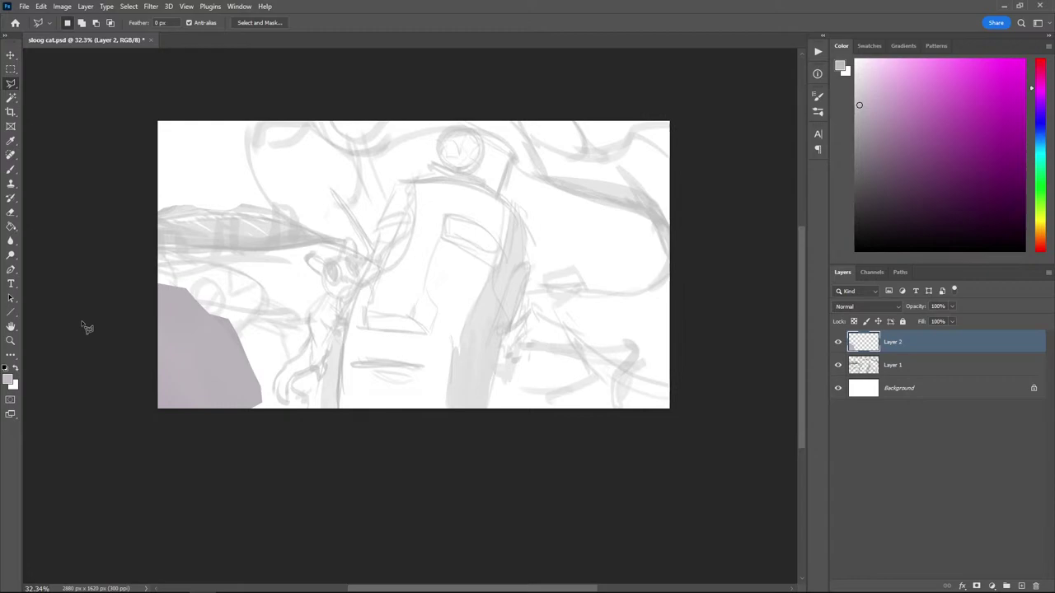
key(b)
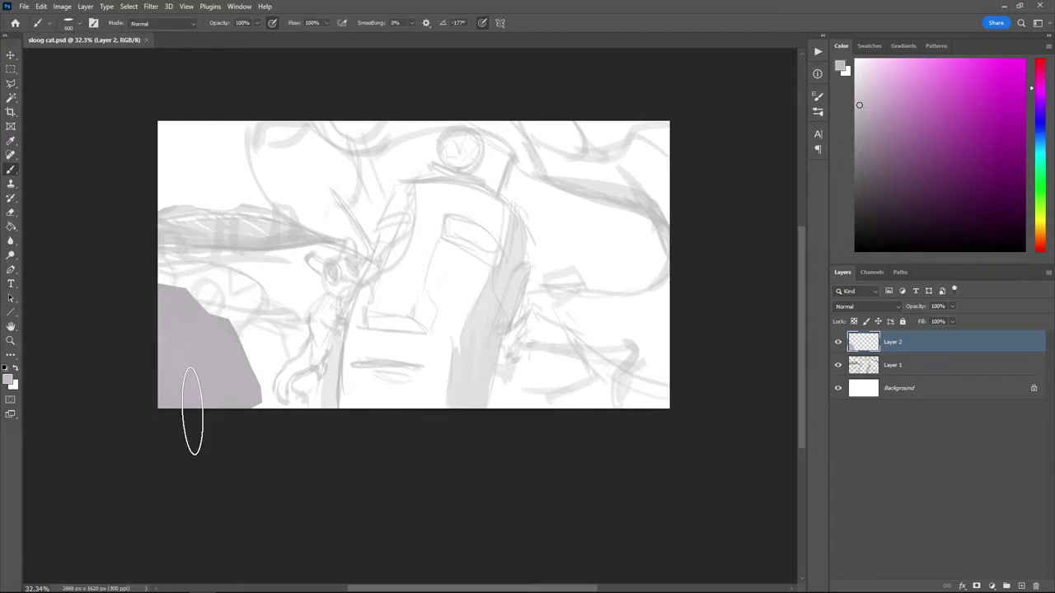
click(866, 141)
key(g)
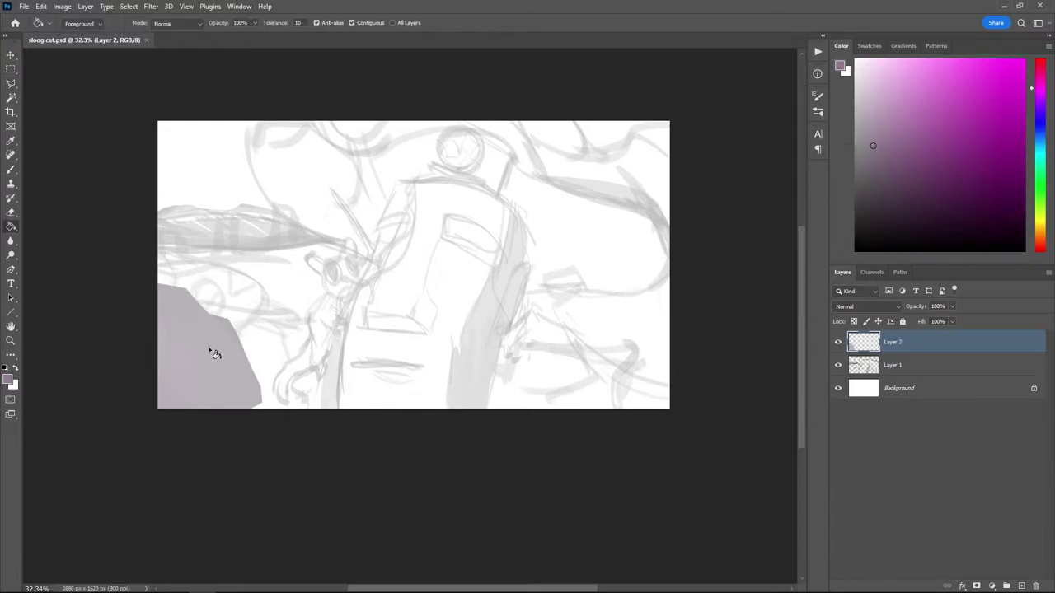
click(212, 352)
click(888, 160)
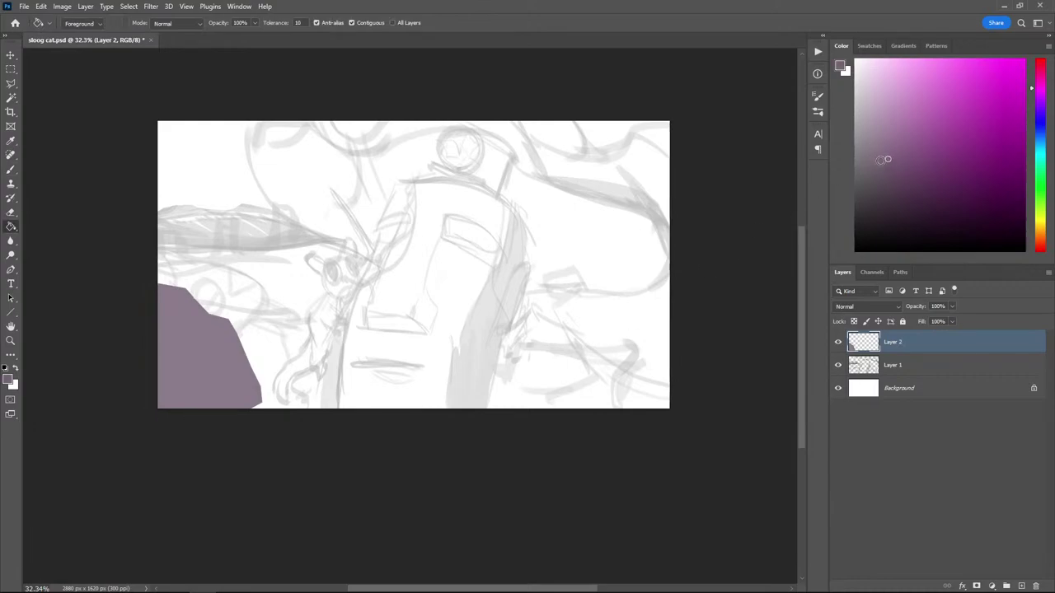
click(177, 354)
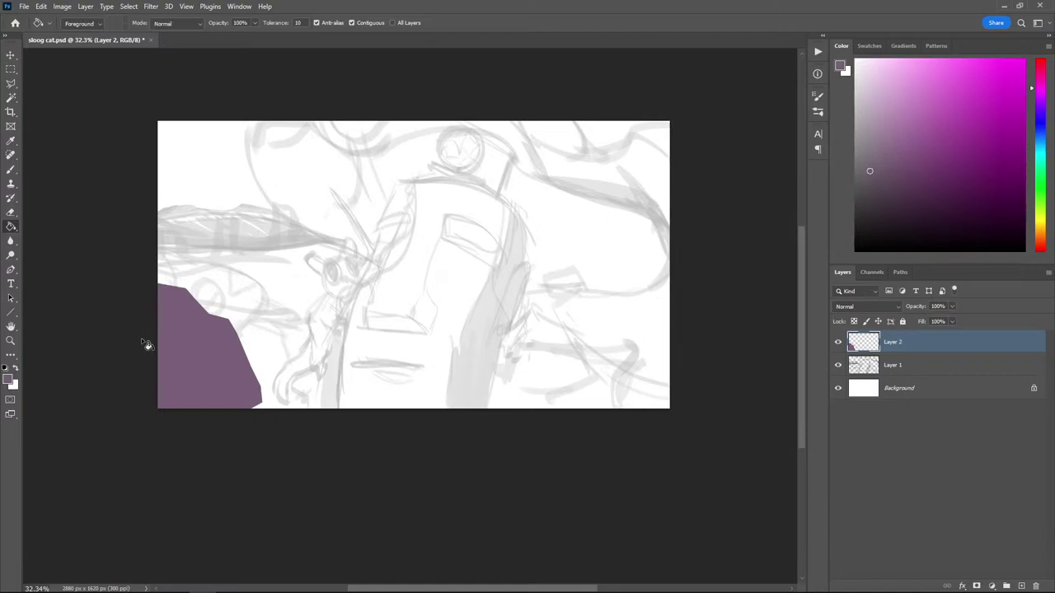
key(b)
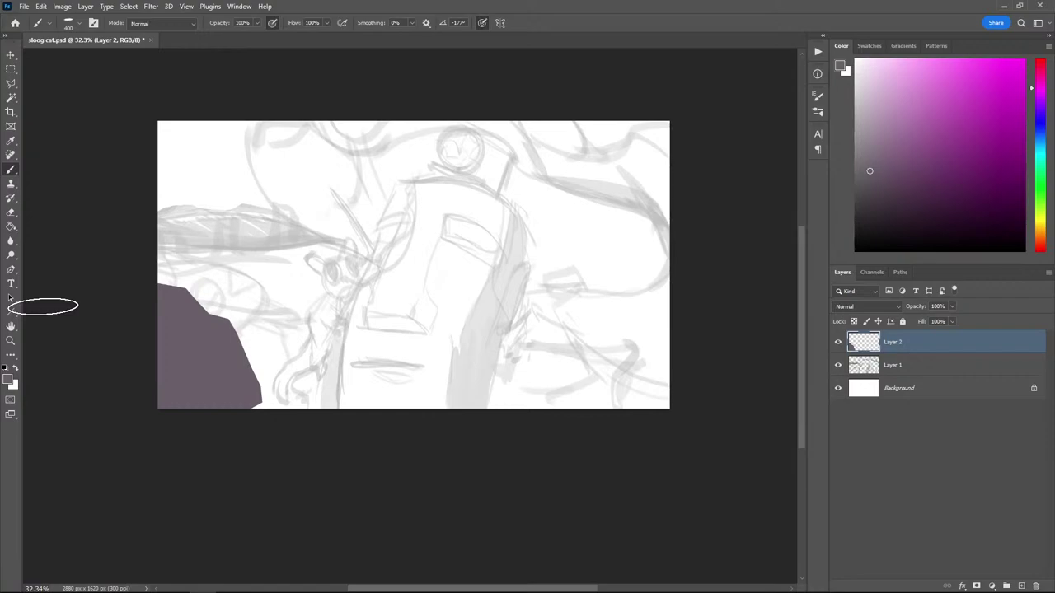
Extend the rock's upper and right edges into an irregular contour with a size 175 brush
key(bracketleft)
key(bracketleft)
key(bracketleft)
key(bracketleft)
key(bracketleft)
key(bracketleft)
key(bracketleft)
mouse_move(226, 323)
mouse_down()
mouse_move(262, 424)
mouse_move(256, 379)
mouse_up()
mouse_move(215, 336)
mouse_down()
mouse_move(183, 317)
mouse_move(177, 290)
mouse_move(130, 294)
mouse_up()
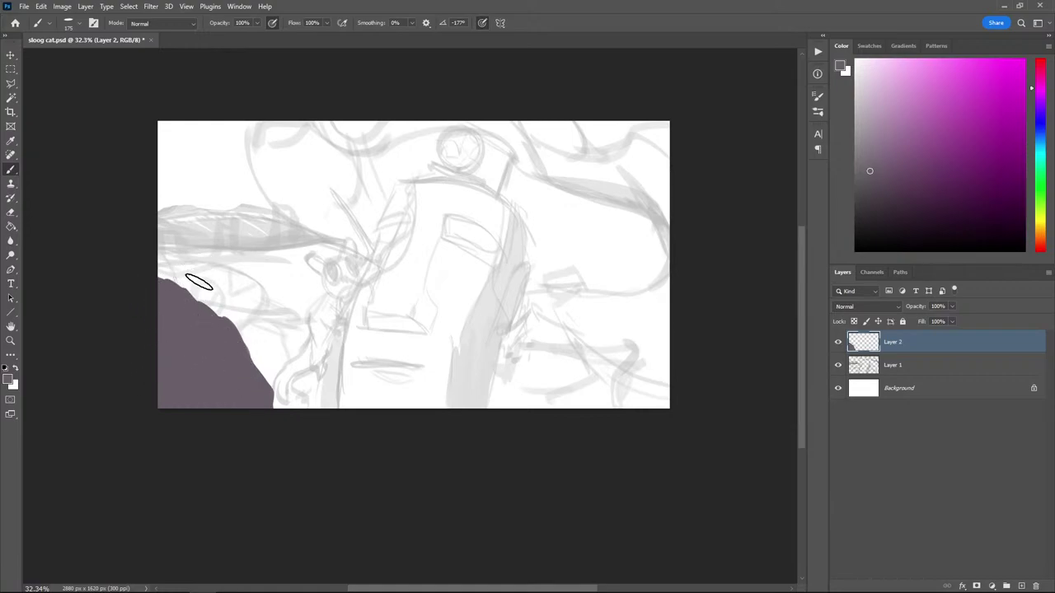
Erase along the rock's upper slope to carve a notch into its silhouette
key(e)
drag(183, 269, 211, 310)
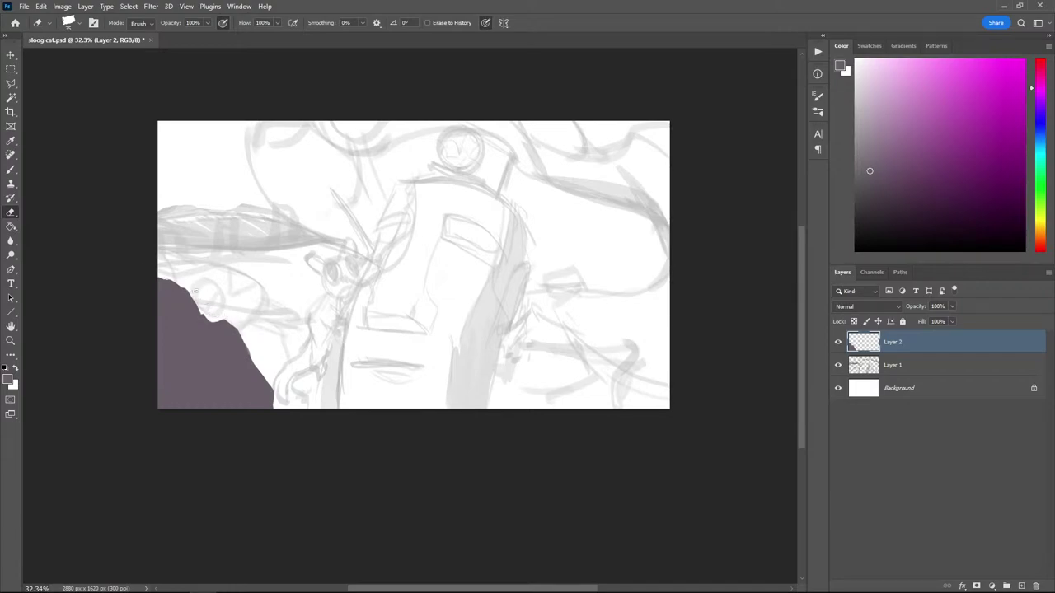
key(b)
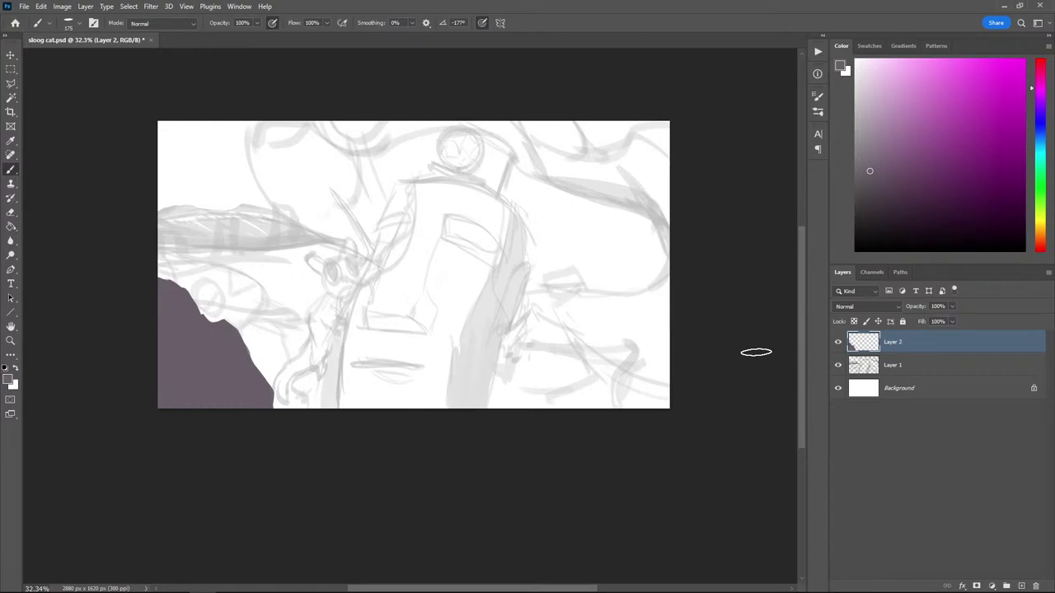
Rename Layer 2 as "foreground"
double_click(889, 343)
text(foreground)
key(Return)
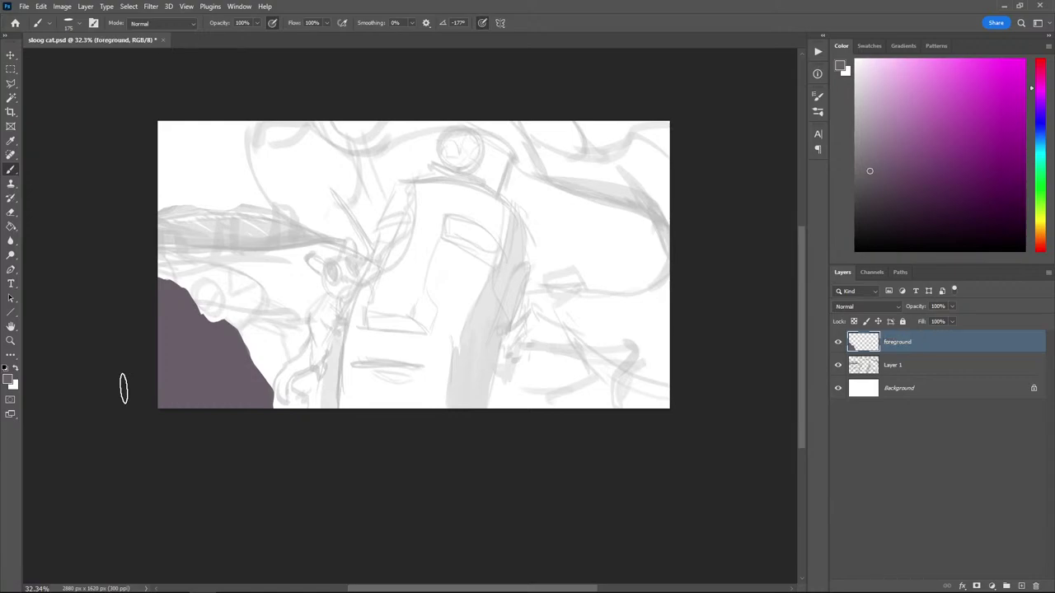
Enlarge the brush to size 250, choose a lighter grey-purple and try strokes down the stone head's right side, undoing them
key(bracketright)
key(bracketright)
mouse_move(484, 318)
mouse_down()
mouse_move(481, 403)
mouse_move(480, 324)
mouse_move(450, 347)
mouse_move(444, 393)
mouse_up()
key(ctrl+z)
click(862, 159)
mouse_move(491, 308)
mouse_down()
mouse_move(478, 433)
mouse_move(468, 270)
mouse_move(504, 288)
mouse_move(468, 438)
mouse_move(450, 434)
mouse_up()
key(ctrl+z)
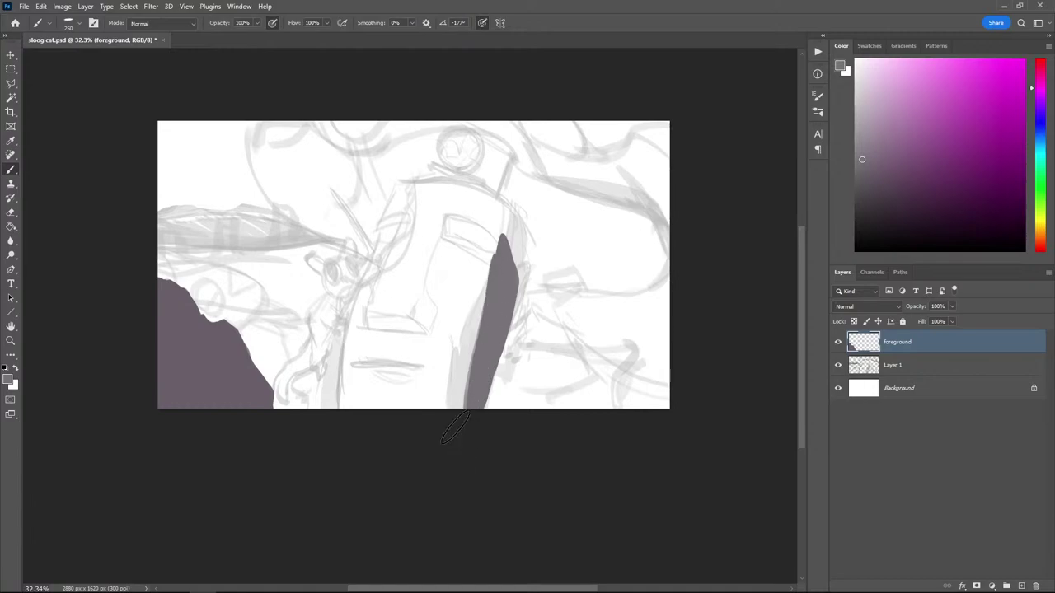
key(ctrl+z)
mouse_move(497, 288)
mouse_down()
mouse_move(448, 320)
mouse_move(405, 407)
mouse_move(375, 389)
mouse_move(402, 299)
mouse_move(373, 286)
mouse_move(343, 384)
mouse_move(337, 374)
mouse_move(403, 262)
mouse_move(383, 278)
mouse_move(478, 262)
mouse_move(389, 288)
mouse_move(382, 316)
mouse_up()
key(ctrl+z)
key(ctrl+z)
Block in the stone head's silhouette in grey-purple and refine its upper edge with a size 100 brush
mouse_move(493, 235)
mouse_down()
mouse_move(501, 267)
mouse_move(438, 244)
mouse_move(450, 227)
mouse_move(487, 241)
mouse_move(410, 238)
mouse_move(411, 276)
mouse_move(416, 232)
mouse_move(374, 302)
mouse_move(376, 289)
mouse_move(368, 294)
mouse_move(361, 372)
mouse_move(427, 318)
mouse_move(463, 354)
mouse_move(450, 297)
mouse_move(424, 369)
mouse_move(455, 382)
mouse_move(430, 408)
mouse_move(374, 405)
mouse_move(412, 350)
mouse_move(433, 359)
mouse_move(436, 396)
mouse_up()
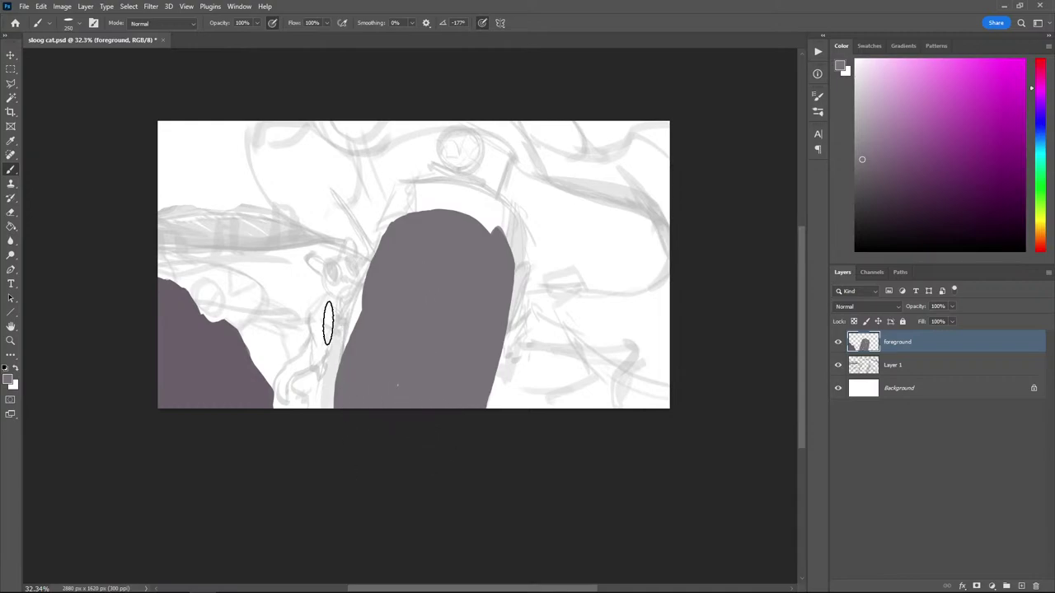
key(bracketleft)
key(bracketleft)
key(bracketleft)
key(bracketleft)
key(bracketleft)
drag(490, 229, 464, 221)
Paint a darker purple shadow along the stone head's right side, blending with sampled colours and a size 200 brush
click(872, 183)
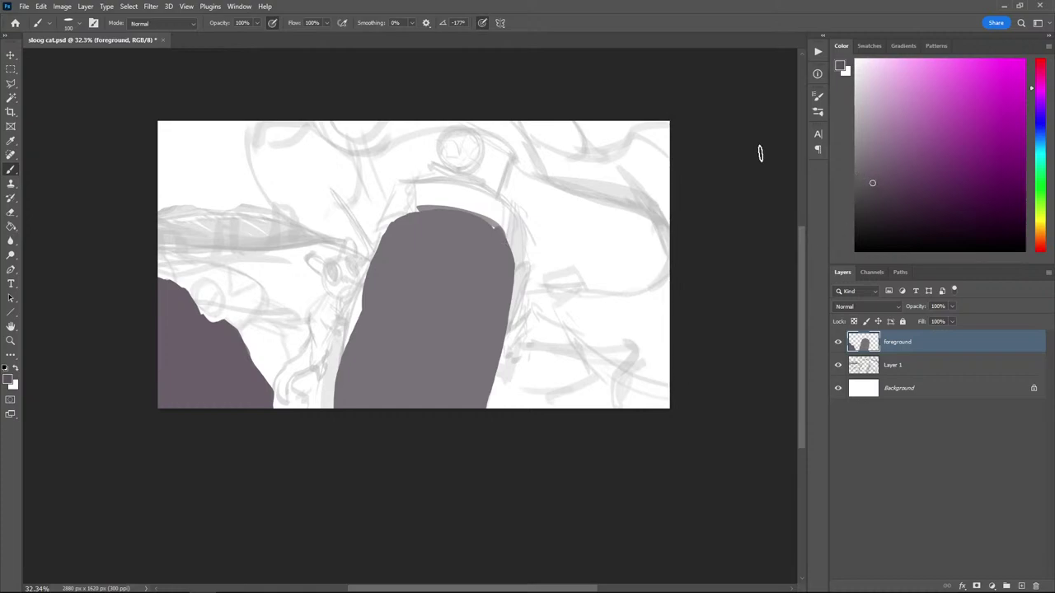
mouse_move(500, 325)
mouse_down()
mouse_move(497, 387)
mouse_move(485, 389)
mouse_move(506, 306)
mouse_up()
mouse_move(504, 346)
mouse_down()
mouse_move(488, 400)
mouse_move(511, 329)
mouse_move(492, 343)
mouse_move(479, 381)
mouse_up()
alt+click(510, 319)
alt+click(491, 327)
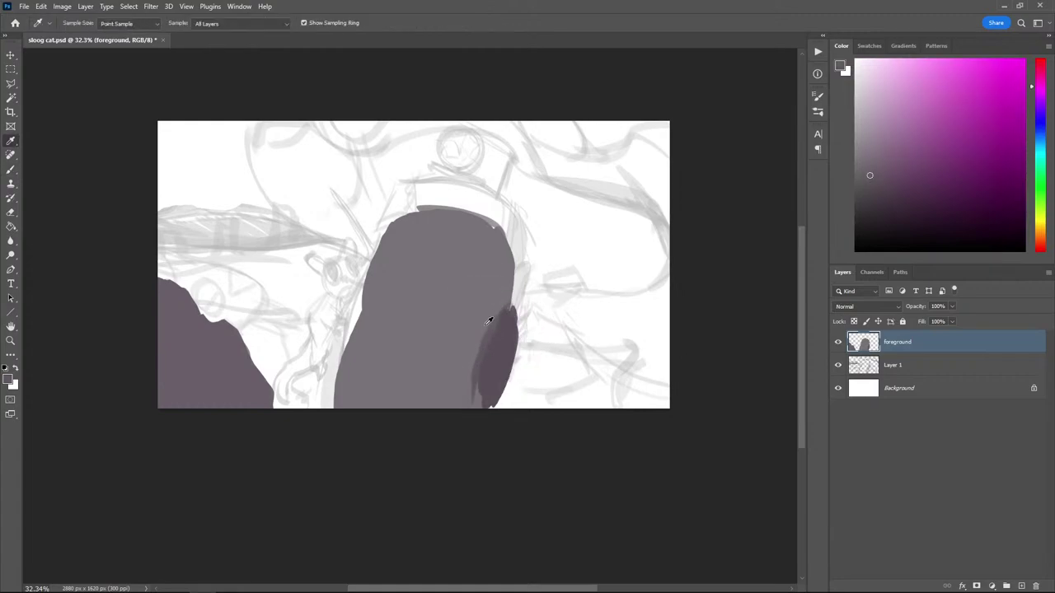
key(bracketright)
mouse_move(513, 266)
mouse_down()
mouse_move(478, 383)
mouse_move(486, 366)
mouse_move(492, 391)
mouse_move(501, 321)
mouse_up()
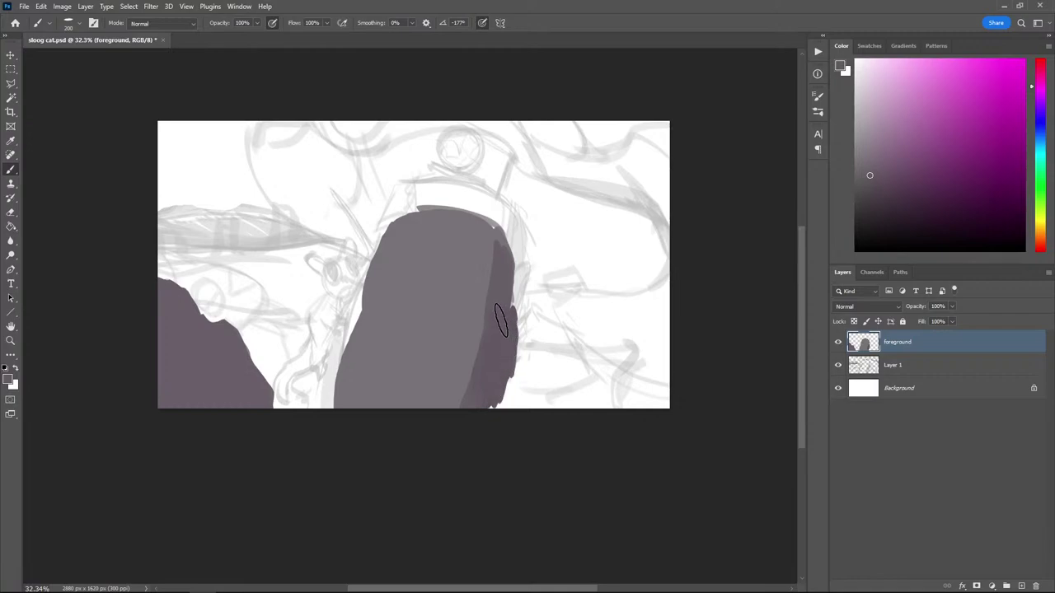
Erase the rough outer edge of the head's shadow side to sharpen the protruding ear shape
key(e)
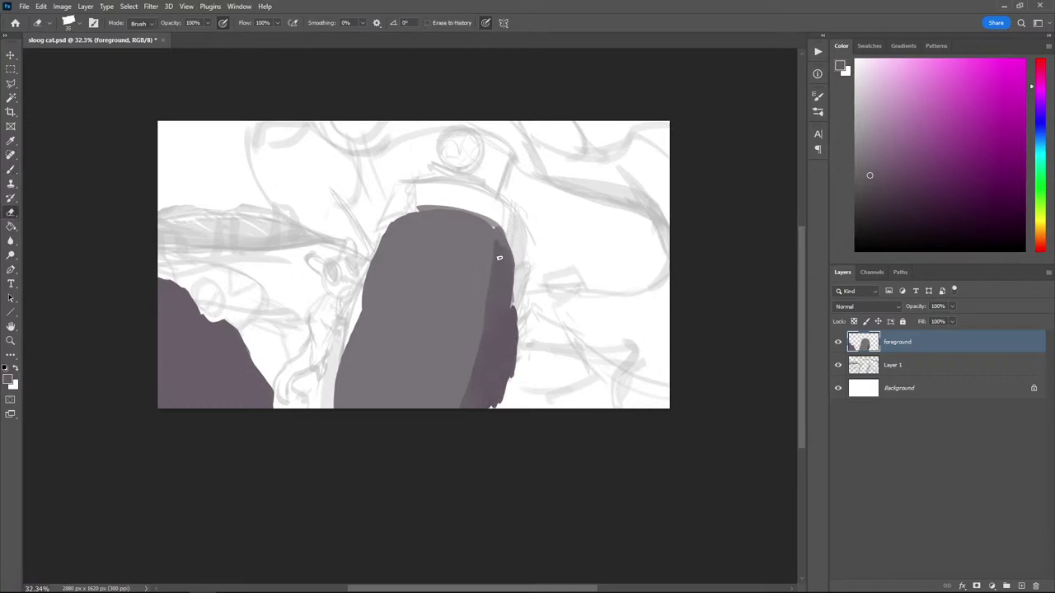
drag(516, 283, 521, 317)
mouse_move(511, 374)
mouse_down()
mouse_move(493, 402)
mouse_move(509, 384)
mouse_up()
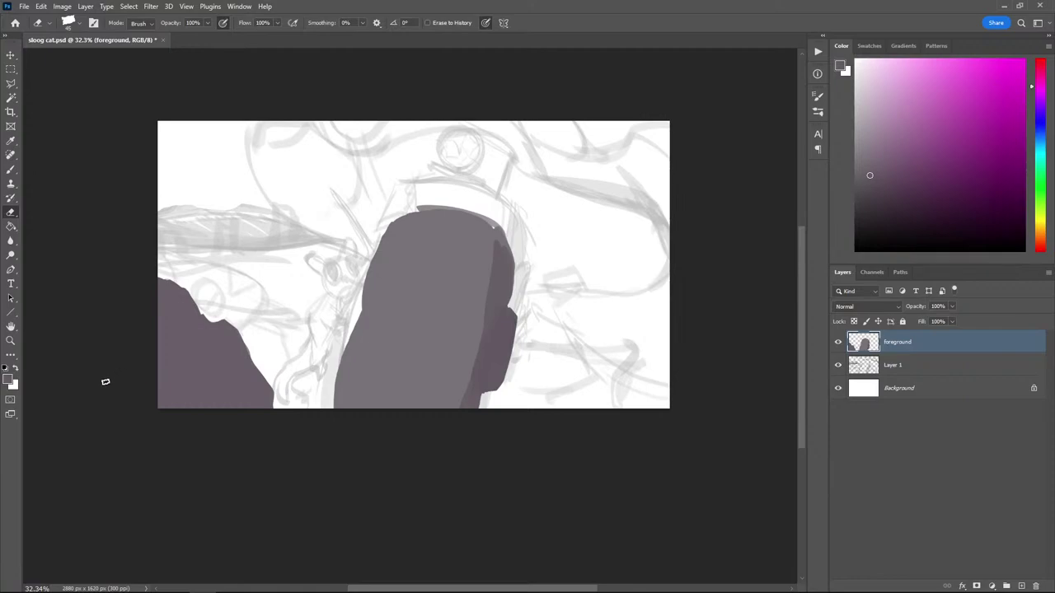
key(b)
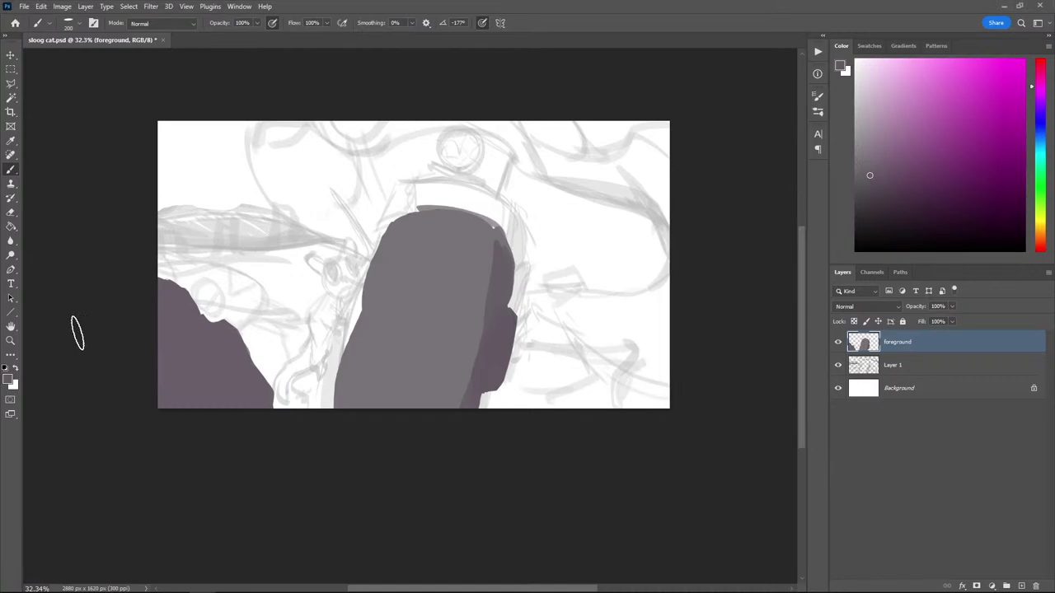
Paint dark purple eye sockets and the shadow under the stone head's nose with a size 175 brush, undoing the stroke along the nose
key(bracketleft)
drag(425, 288, 477, 302)
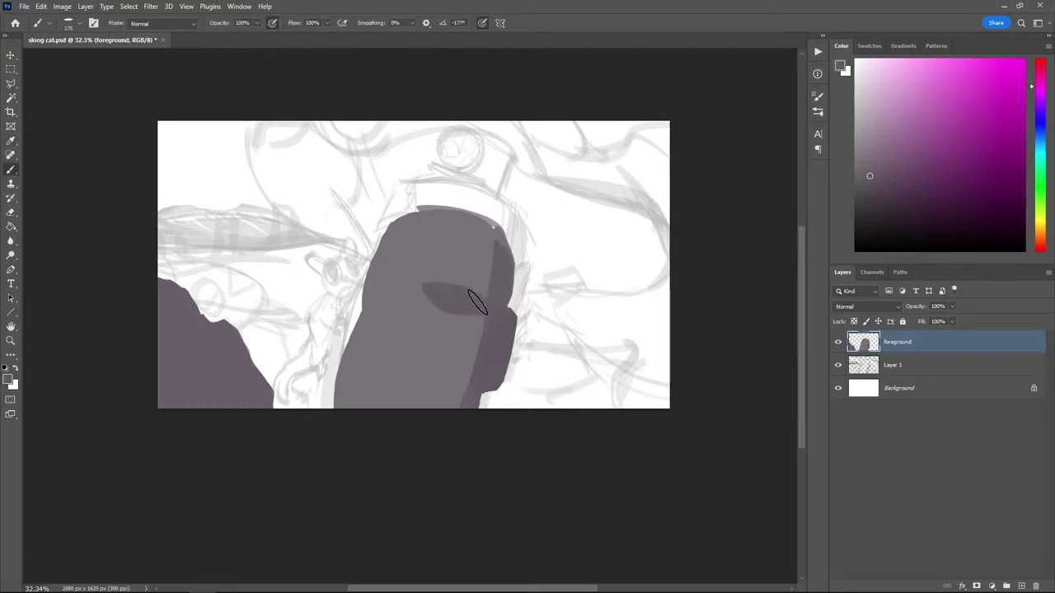
mouse_move(389, 297)
mouse_down()
mouse_move(366, 285)
mouse_move(384, 290)
mouse_move(406, 388)
mouse_up()
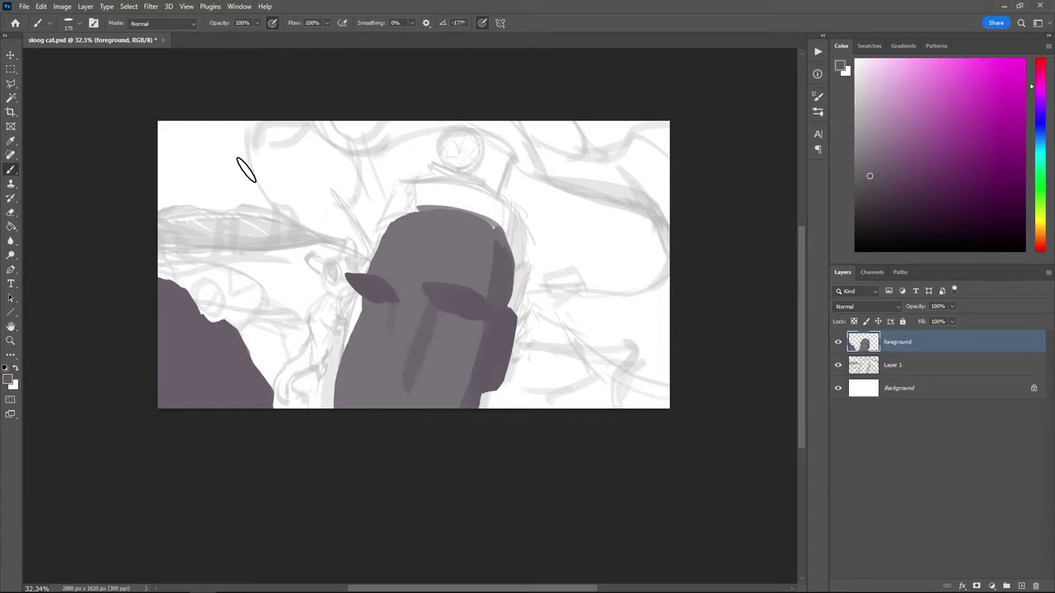
key(ctrl+z)
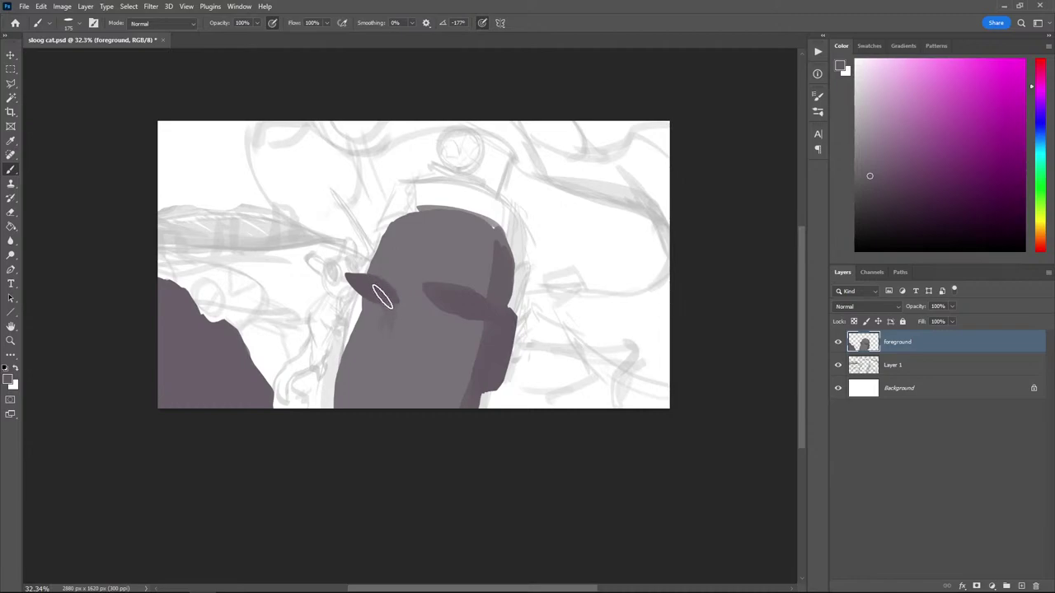
mouse_move(418, 380)
mouse_down()
mouse_move(376, 377)
mouse_move(395, 387)
mouse_move(366, 373)
mouse_up()
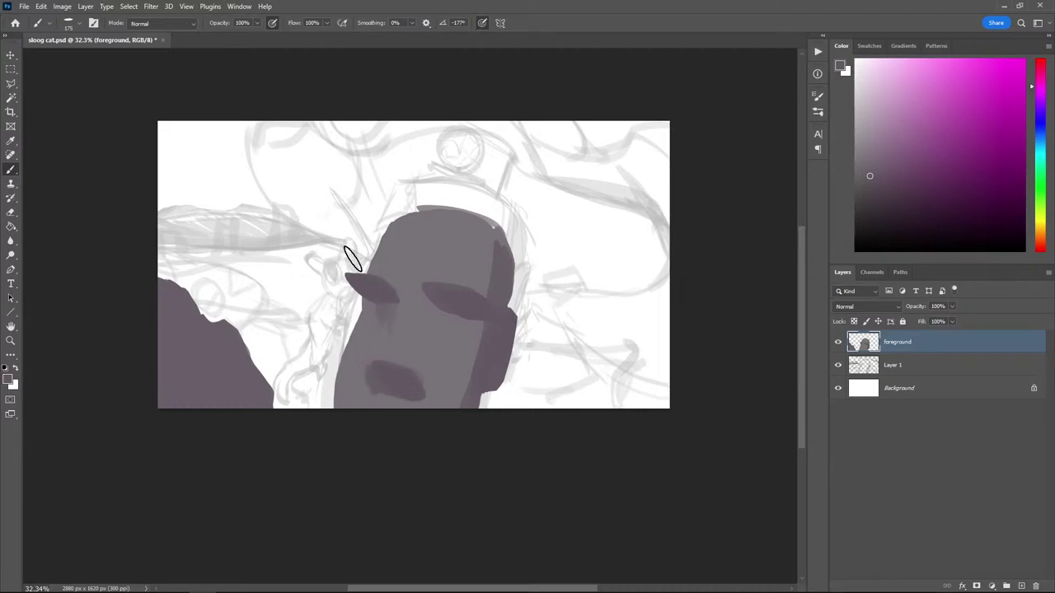
Darken the left side of the stone head's forehead and soften both temples with a sampled lighter grey-purple
mouse_move(354, 283)
mouse_down()
mouse_move(388, 238)
mouse_move(358, 284)
mouse_move(356, 240)
mouse_up()
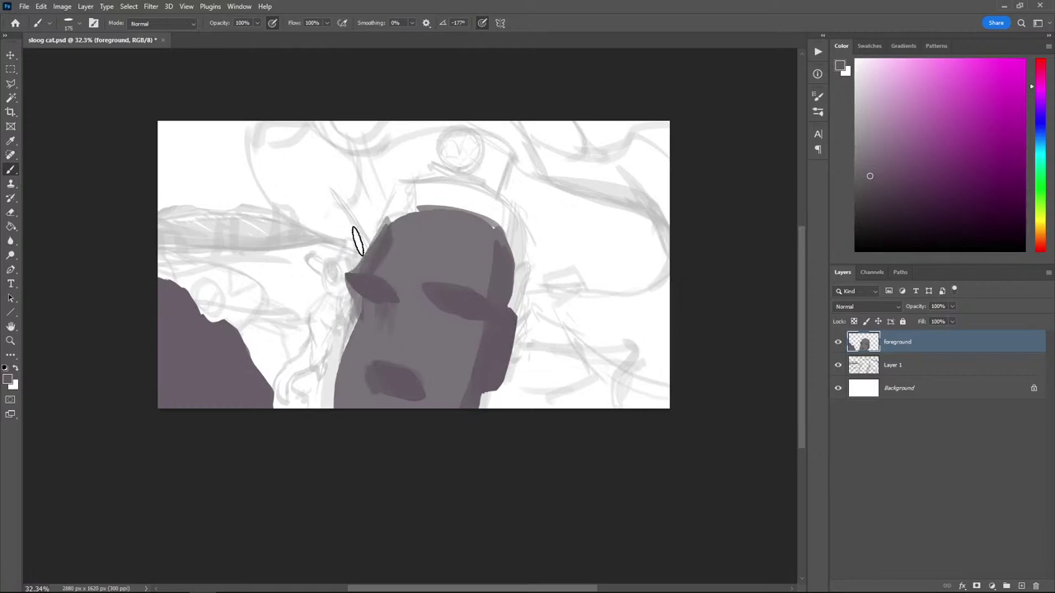
key(i)
click(404, 238)
key(b)
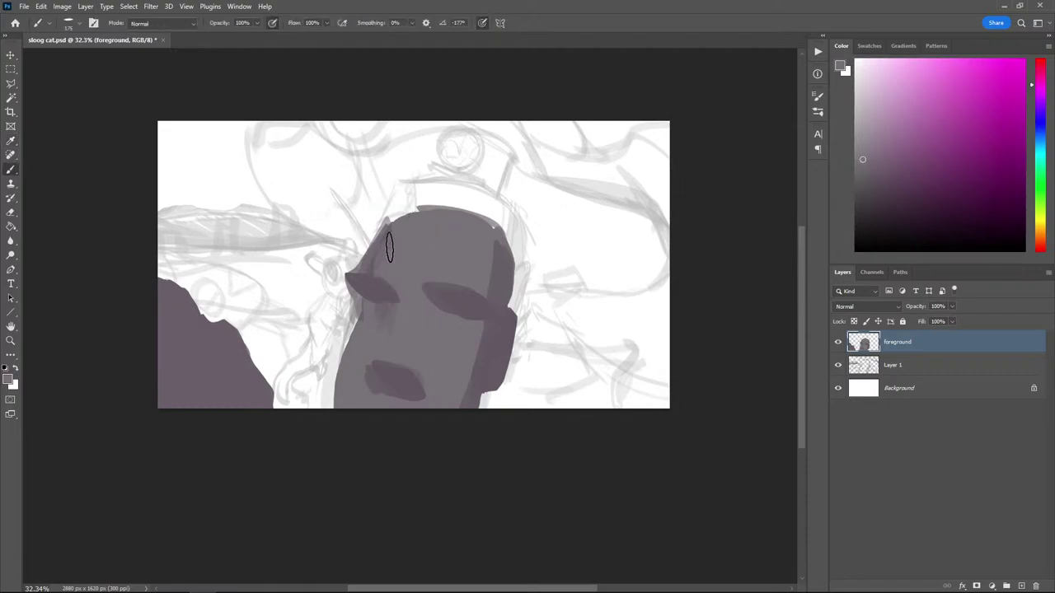
key(i)
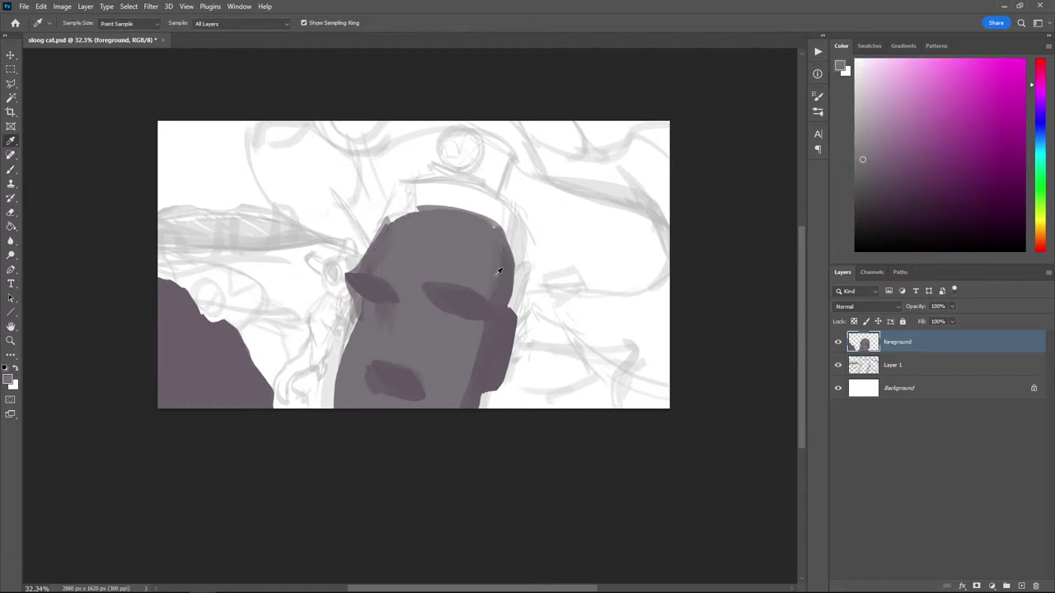
key(b)
drag(500, 228, 498, 282)
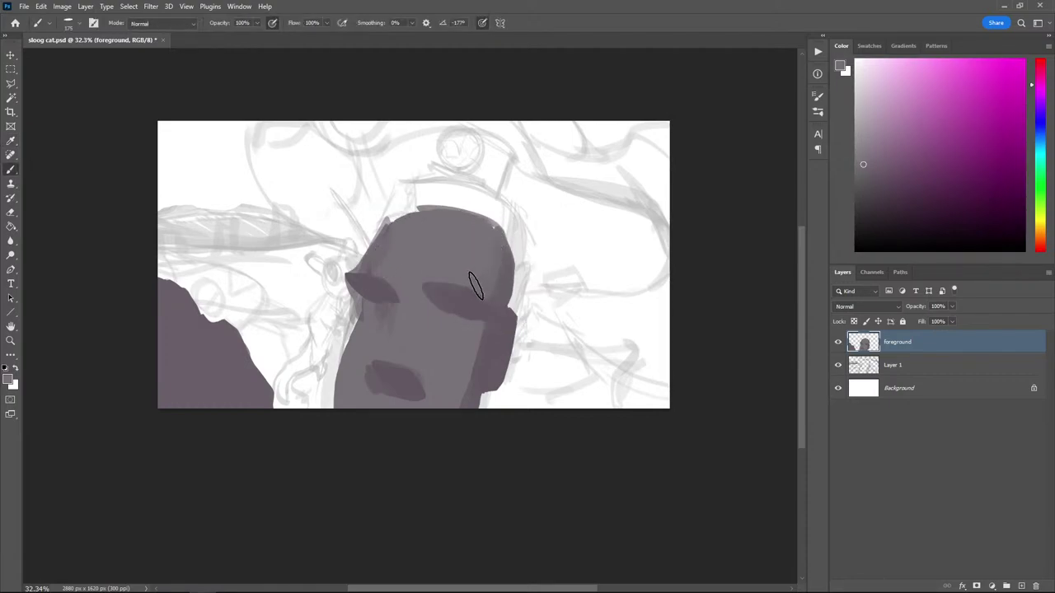
Sample the dark purple shadow colour and extend the shaded side of the head below the ear to the canvas edge
key(i)
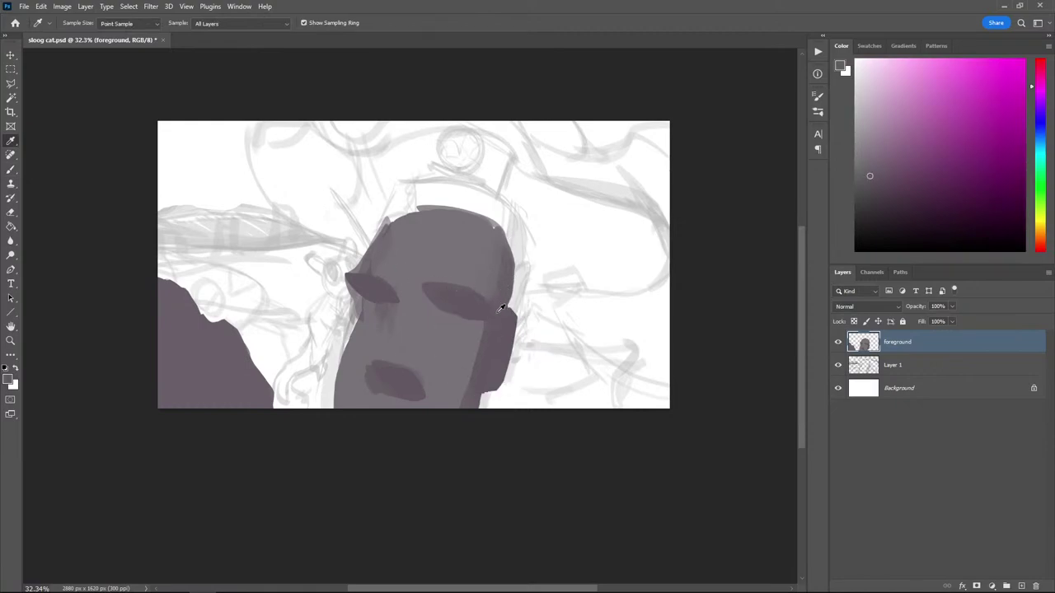
key(b)
key(i)
click(494, 350)
key(b)
drag(486, 401, 476, 403)
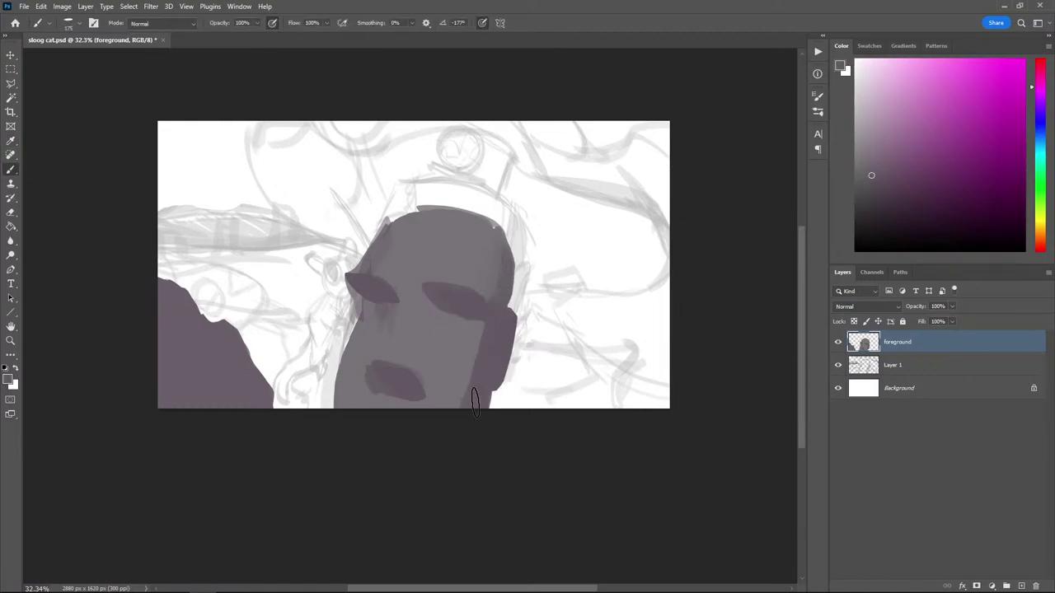
key(i)
click(394, 342)
click(404, 317)
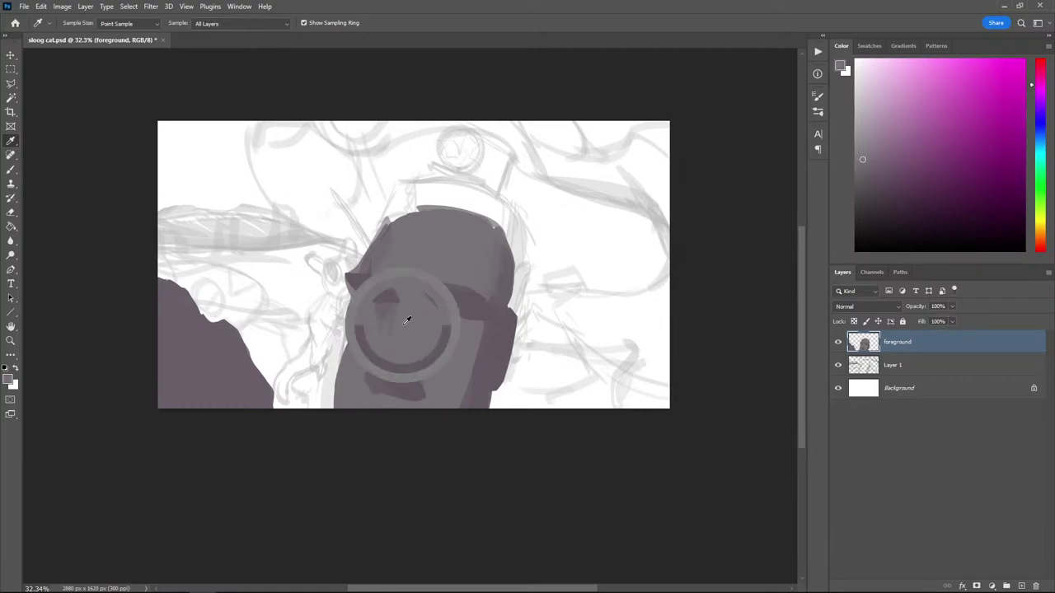
key(b)
mouse_move(405, 288)
mouse_down()
mouse_move(386, 360)
mouse_move(404, 354)
mouse_up()
key(ctrl+z)
key(ctrl+z)
Paint a lighter grey-purple plane down the nose bridge and onto the forehead with a size 300 brush, blending with sampled colours
key(bracketright)
key(bracketright)
key(bracketright)
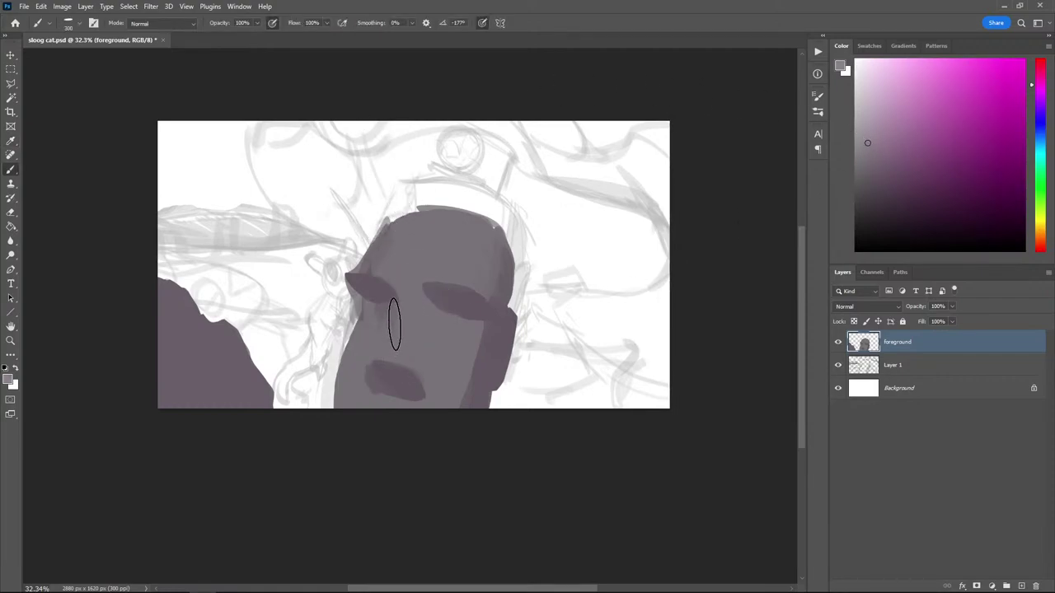
alt+click(415, 313)
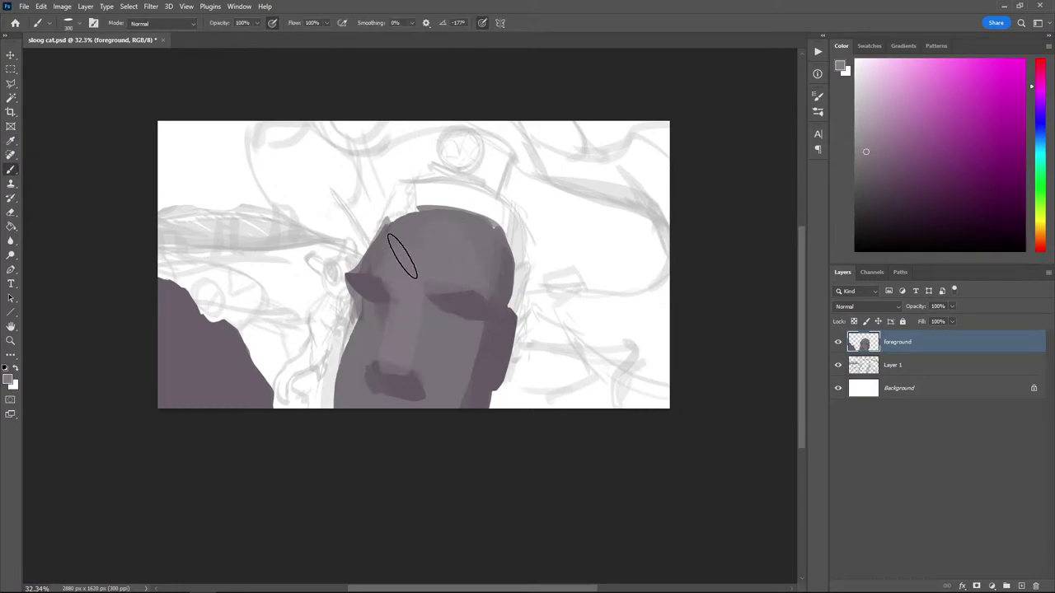
alt+click(406, 357)
Refine the stone head's left cheek contour with a size 60 brush and soften the left eye socket's outer corner with sampled tones
alt+click(362, 307)
key(bracketleft)
key(bracketleft)
drag(343, 361, 358, 302)
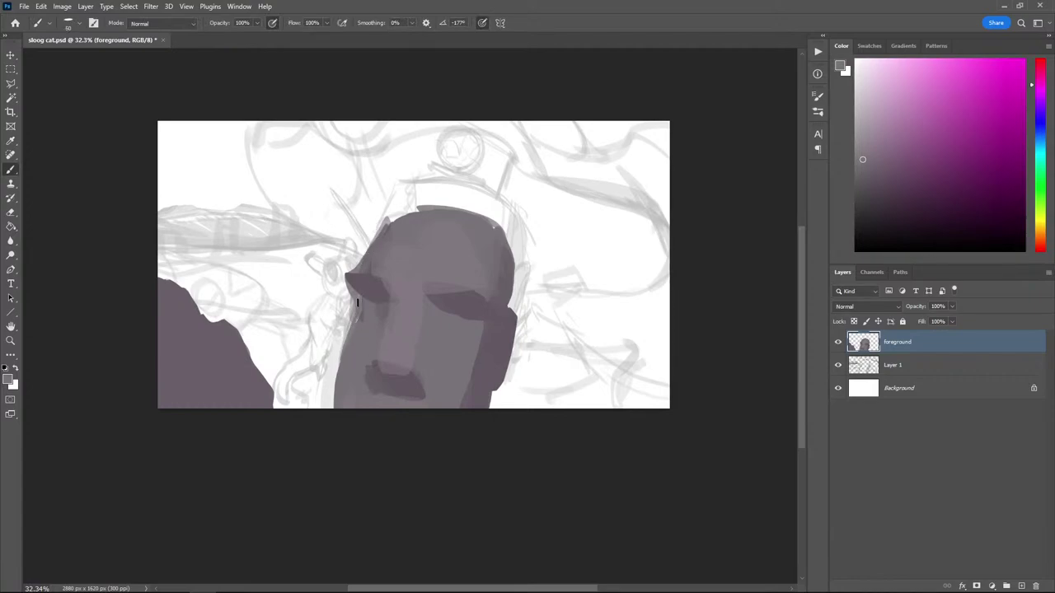
alt+click(354, 288)
alt+click(406, 233)
Tidy the edge beside the left eye and widen the lower left cheek outward with the sampled face colour
key(e)
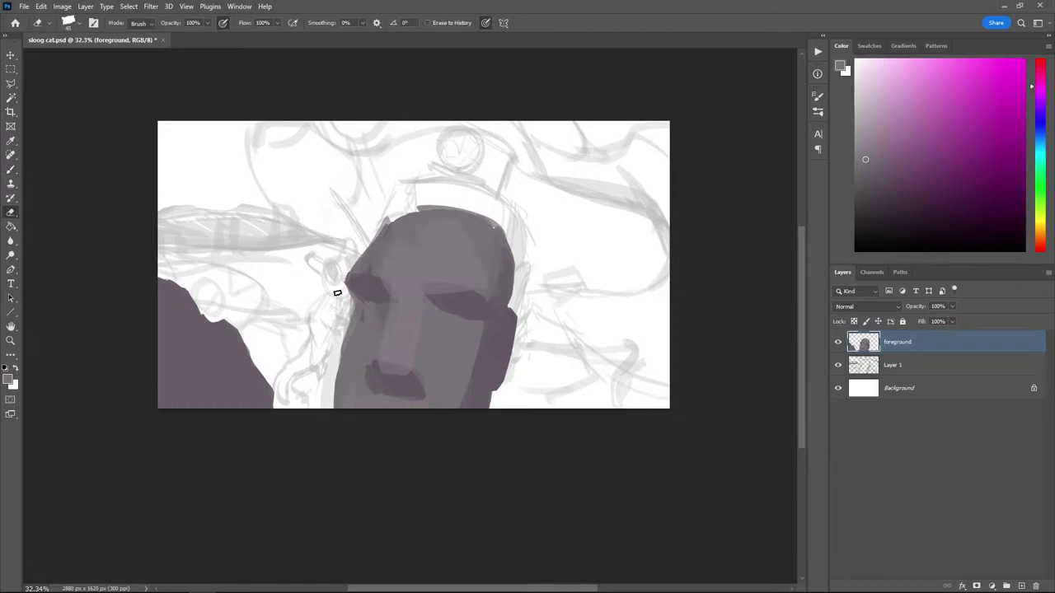
key(b)
alt+click(354, 356)
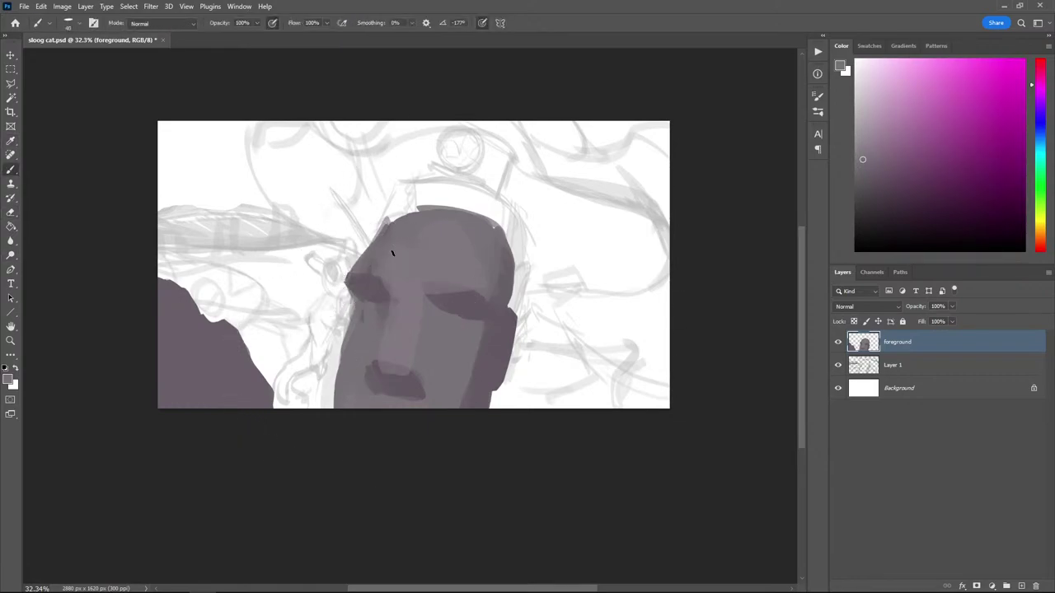
drag(328, 404, 337, 361)
Darken the brow above the stone head's right eye with sampled purple tones
alt+click(157, 324)
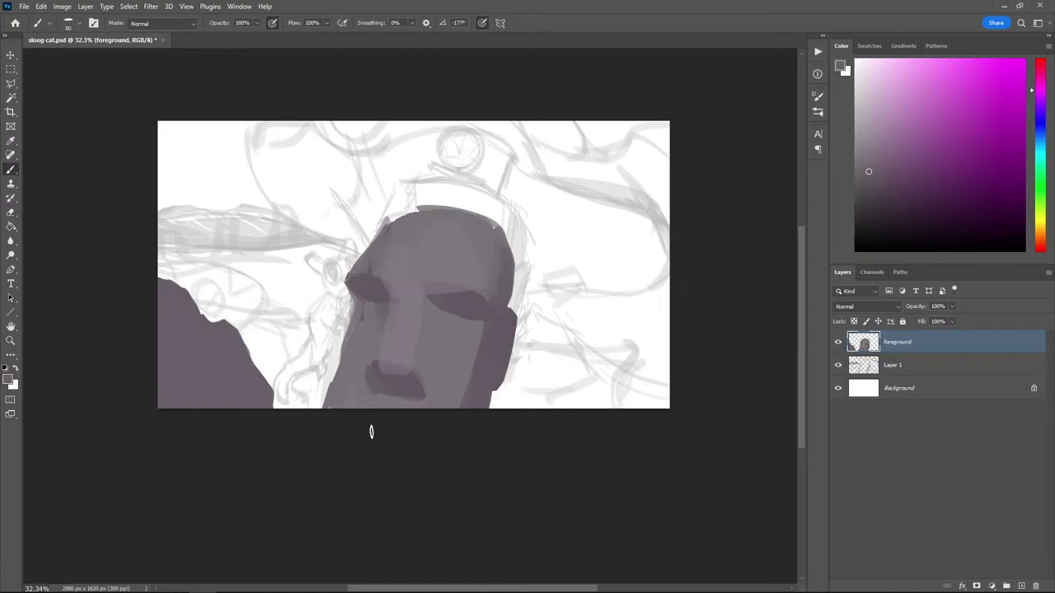
alt+click(464, 293)
drag(434, 290, 460, 294)
Choose a muted olive yellow and tint the stone head's right cheek below the eye with it
click(1039, 216)
drag(1040, 216, 1039, 199)
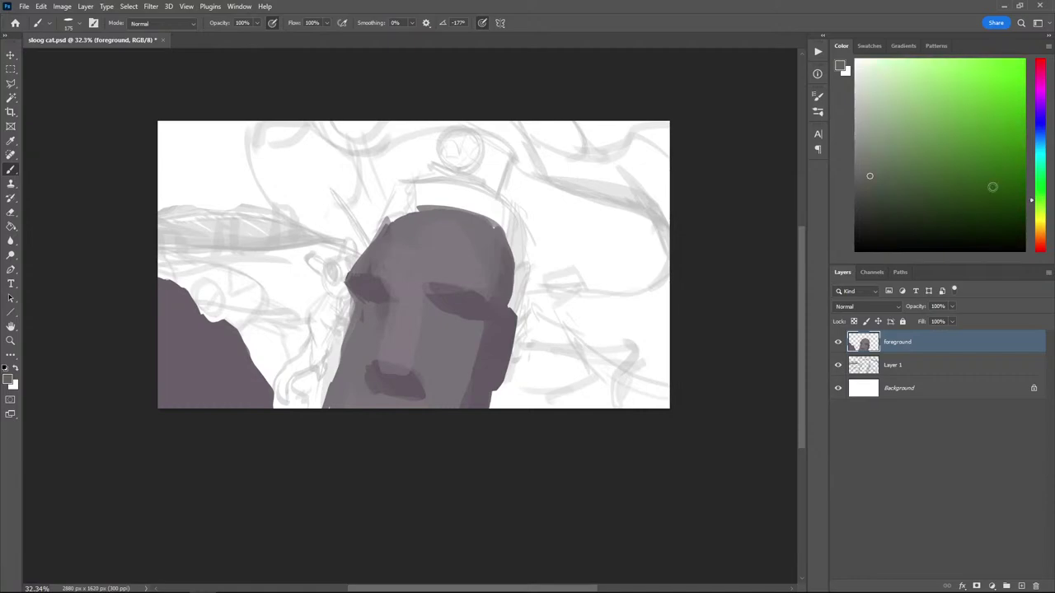
click(1039, 220)
click(895, 147)
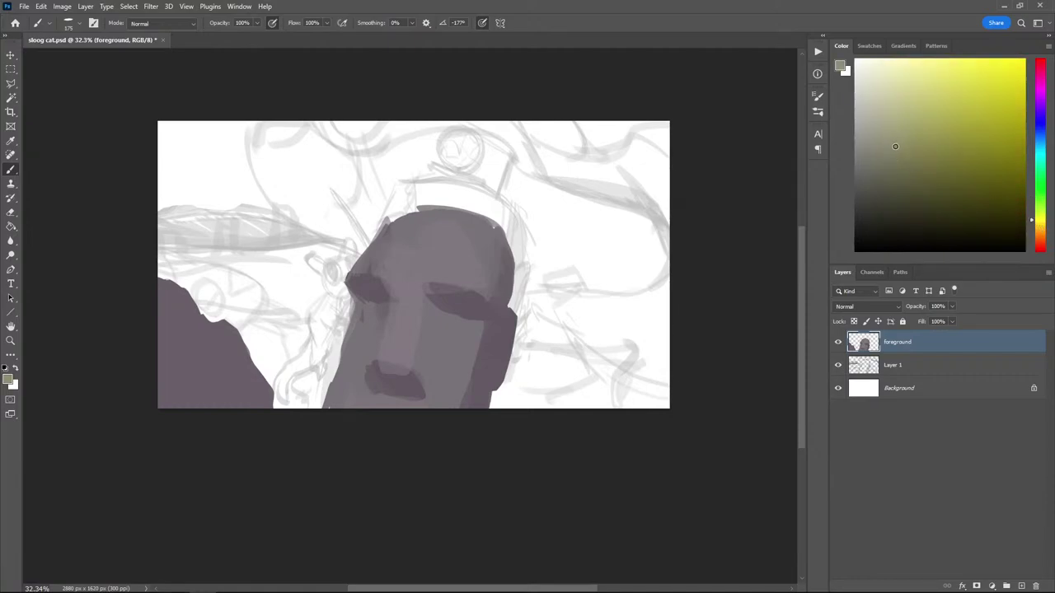
drag(481, 329, 448, 365)
Blend the olive tint into the cheek's shadow side using sampled colours and a size 100 brush
key(bracketright)
key(bracketright)
key(bracketright)
key(bracketright)
key(bracketright)
key(i)
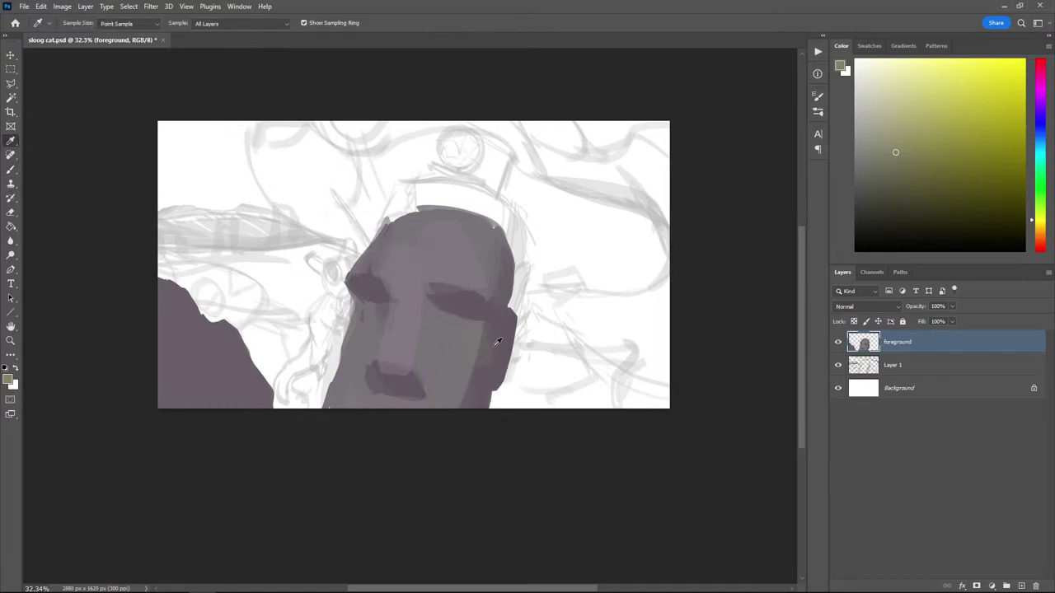
click(490, 349)
key(b)
key(bracketleft)
key(bracketleft)
key(bracketleft)
key(bracketleft)
key(bracketleft)
key(bracketleft)
key(bracketleft)
key(bracketleft)
key(bracketleft)
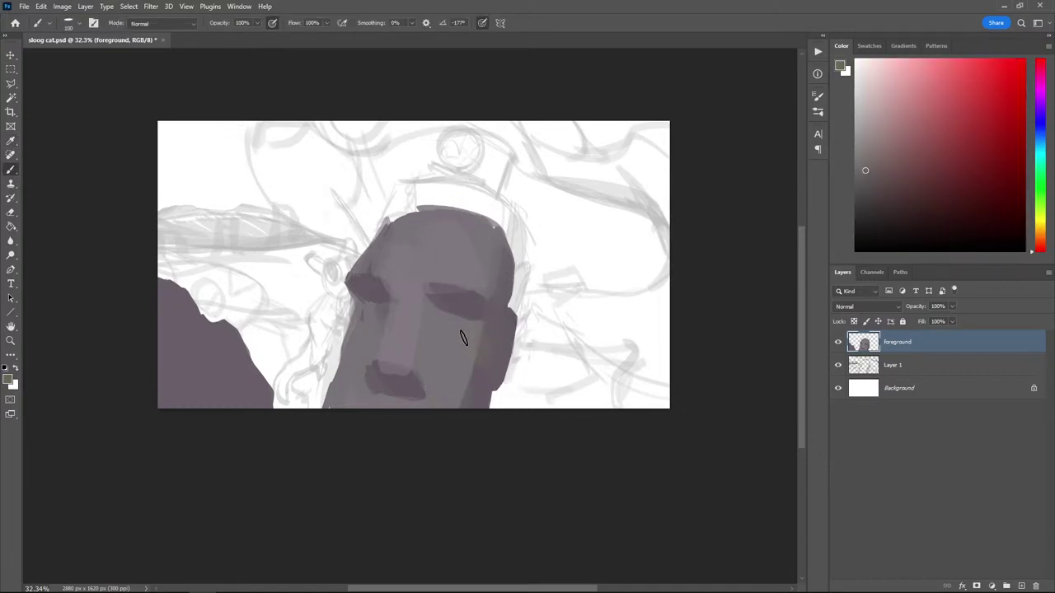
alt+click(468, 337)
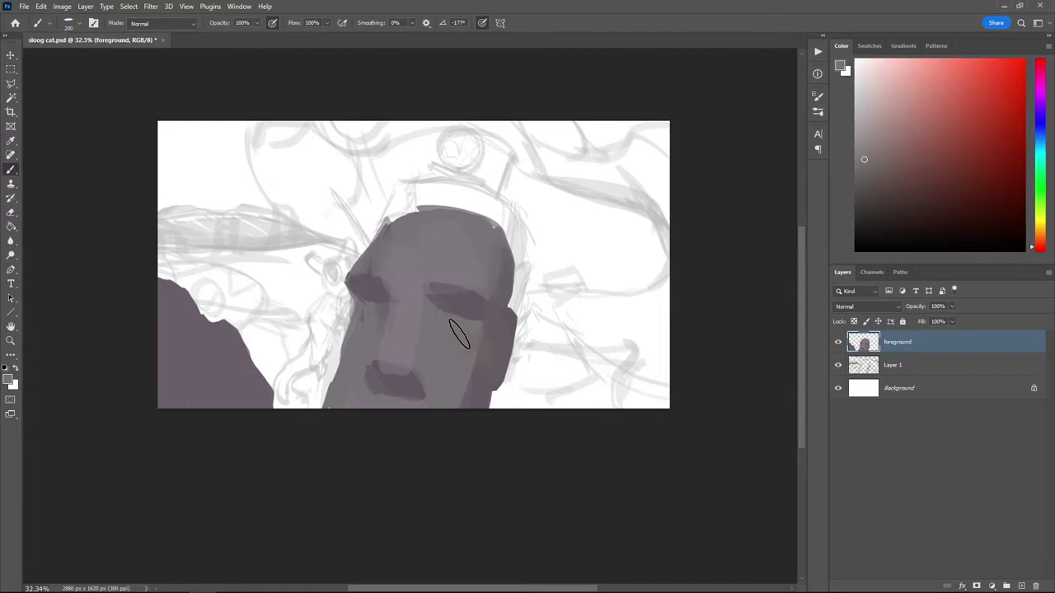
Choose a muted grey-green and paint a light accent along the upper lid of the stone head's right eye
alt+click(468, 329)
drag(1042, 220, 1042, 190)
click(885, 134)
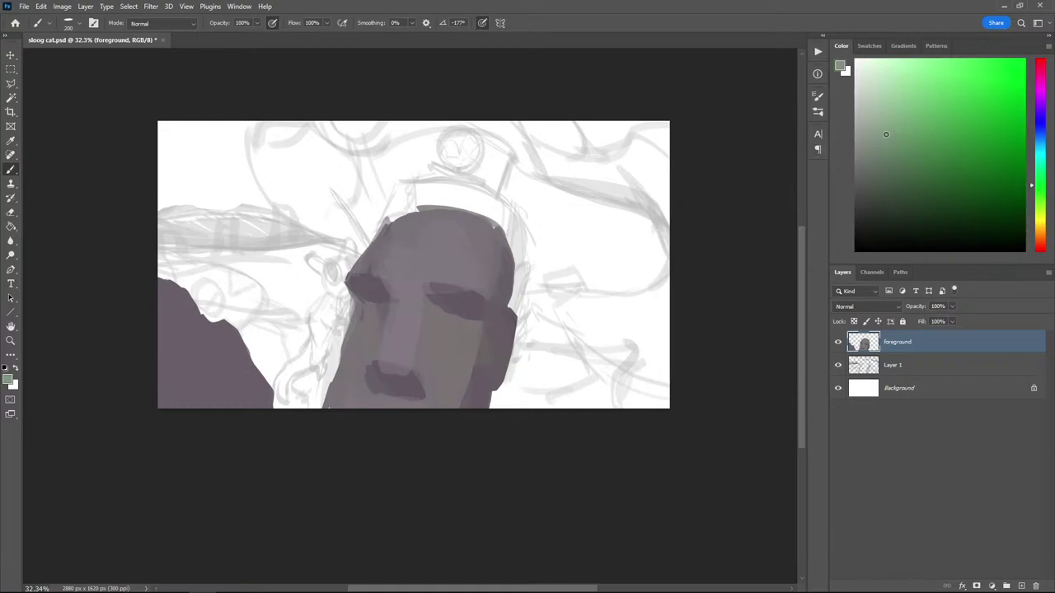
key(bracketleft)
drag(465, 289, 434, 288)
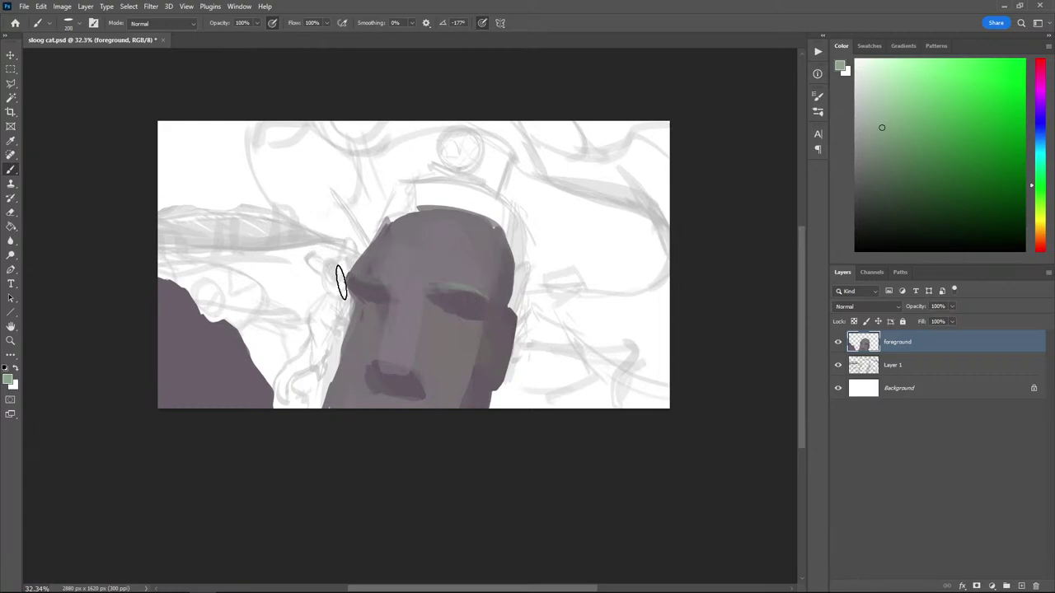
Adjust the brush size and tint the stone head's left cheek with the muted green
key(bracketright)
key(bracketright)
key(bracketright)
key(bracketright)
key(bracketleft)
key(bracketleft)
key(bracketleft)
key(bracketleft)
key(bracketleft)
key(bracketleft)
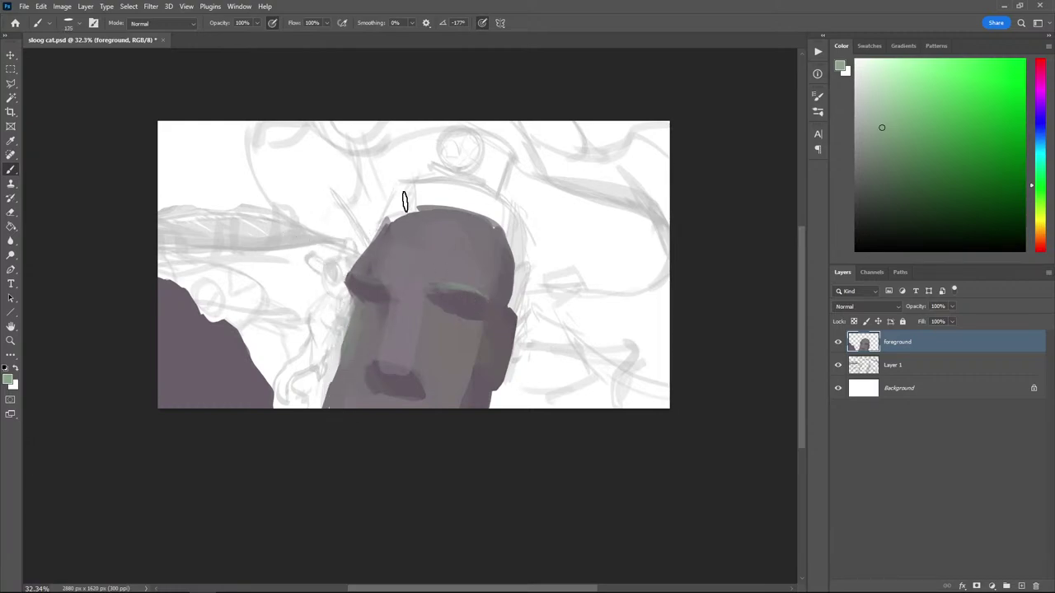
Choose a muted yellow and paint warm light down the right side of the nose, enlarging the brush to size 500
click(1038, 224)
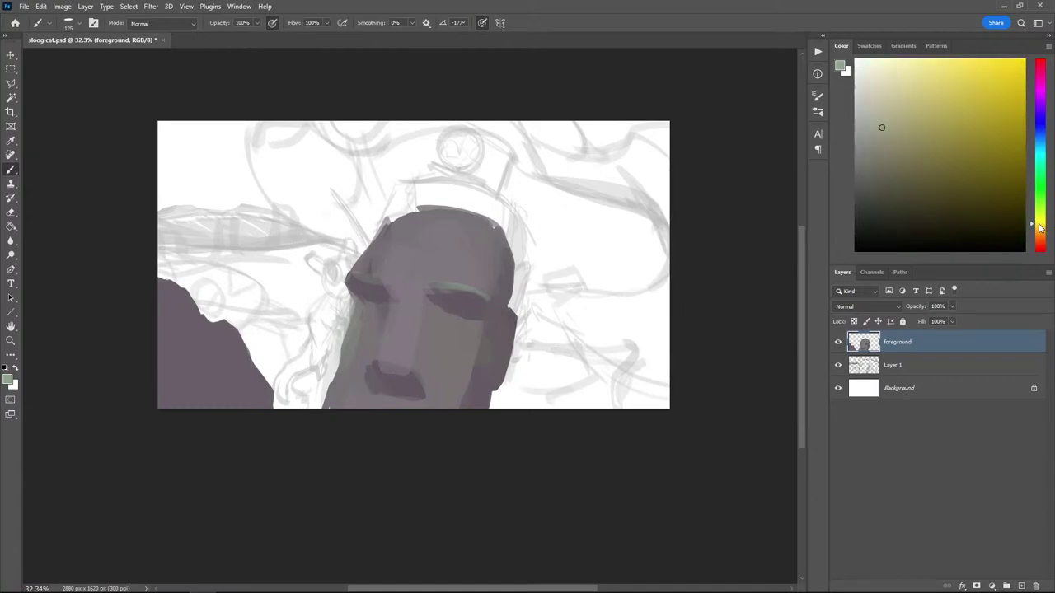
click(926, 105)
key(bracketleft)
click(895, 121)
key(bracketright)
key(bracketright)
key(bracketright)
key(bracketright)
key(bracketright)
key(bracketright)
key(bracketright)
key(bracketright)
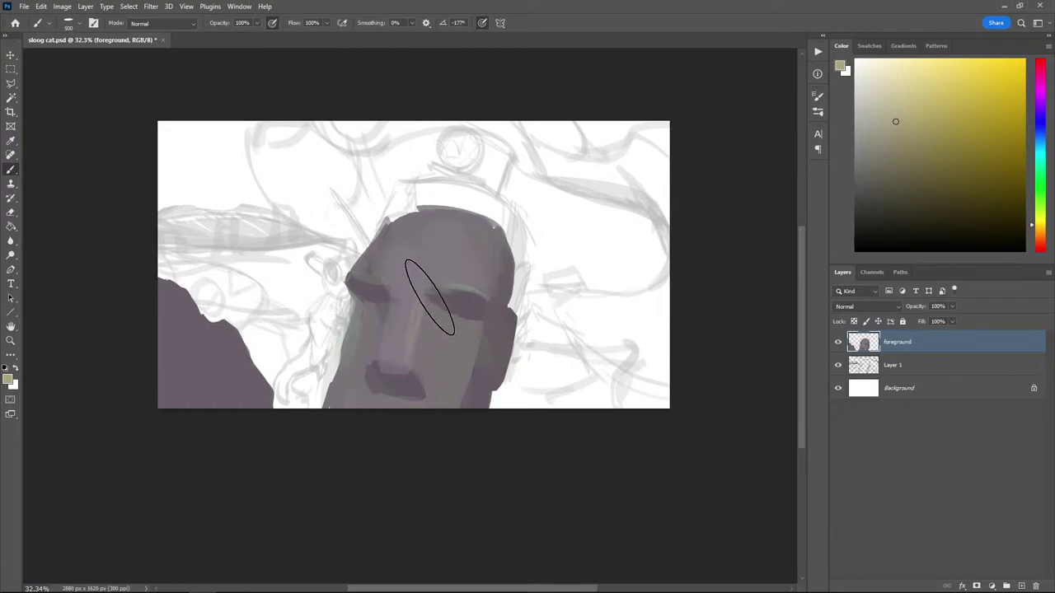
drag(430, 299, 421, 376)
Blend the warm nose highlight into the right cheek with sampled colours and a size 200 brush
alt+click(424, 322)
key(bracketleft)
key(bracketleft)
key(bracketleft)
key(bracketleft)
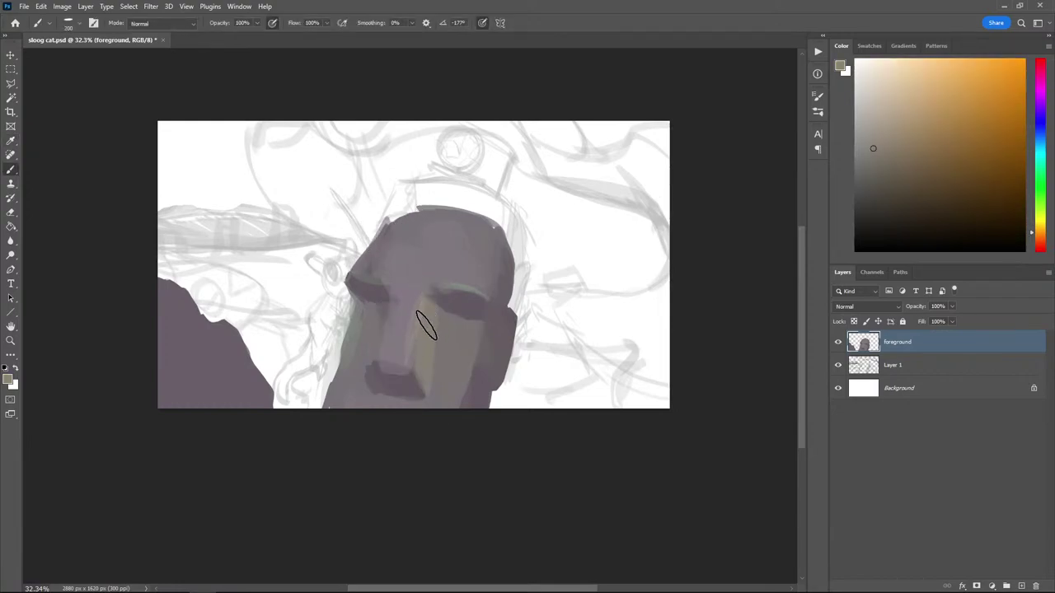
alt+click(435, 314)
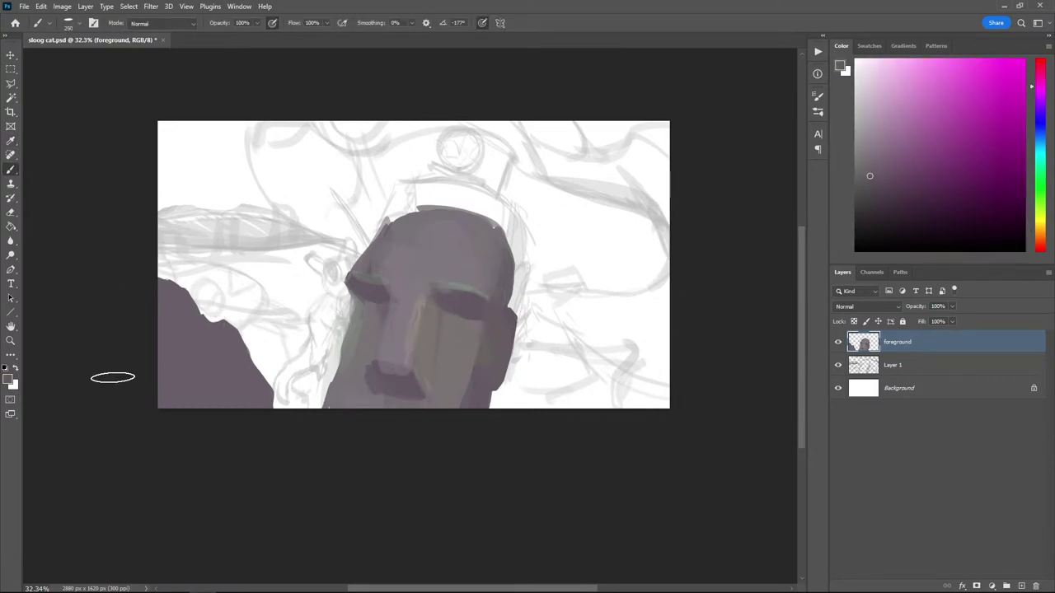
key(bracketright)
key(bracketright)
click(855, 215)
key(bracketleft)
key(bracketleft)
key(bracketleft)
key(ctrl+z)
Choose a blue-grey and outline a curved shape at the canvas's right edge with a size 80 brush, undoing unwanted strokes
click(881, 163)
click(1038, 123)
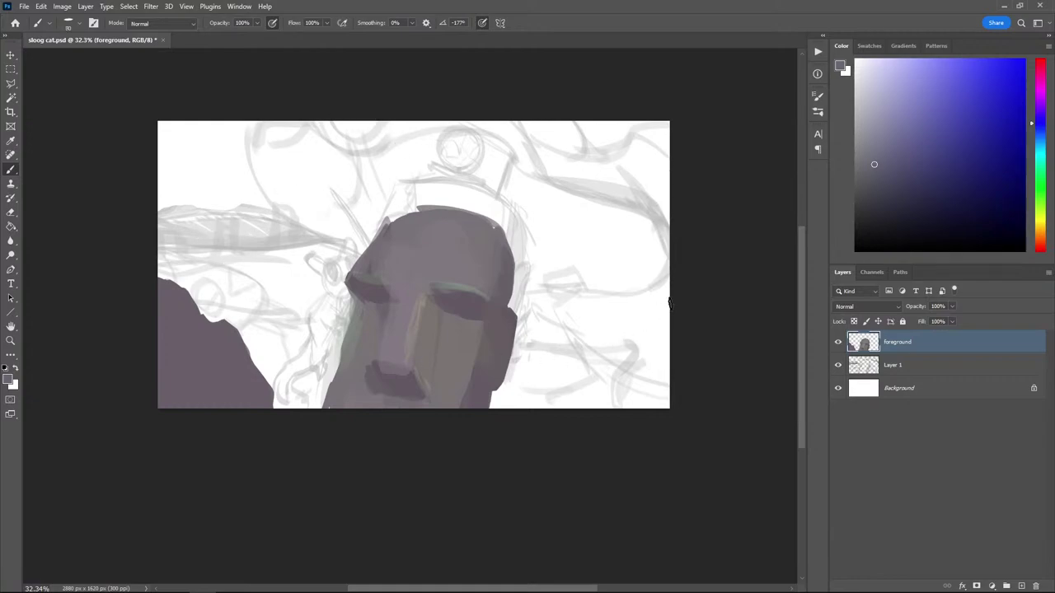
mouse_move(669, 304)
mouse_down()
mouse_move(648, 370)
mouse_move(653, 307)
mouse_move(647, 319)
mouse_move(682, 406)
mouse_move(658, 306)
mouse_move(644, 356)
mouse_move(668, 405)
mouse_move(653, 320)
mouse_up()
key(ctrl+z)
key(ctrl+z)
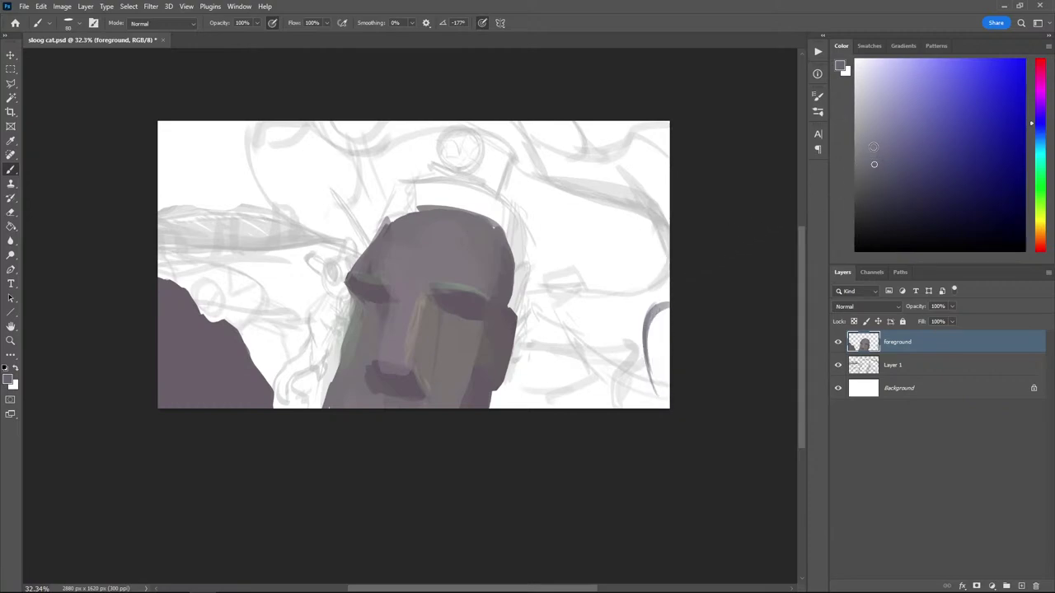
Pick a lighter blue-grey and fill in the shape at the canvas's lower right edge with a size 125 brush
click(873, 147)
click(873, 151)
mouse_move(676, 306)
mouse_down()
mouse_move(664, 397)
mouse_move(670, 354)
mouse_up()
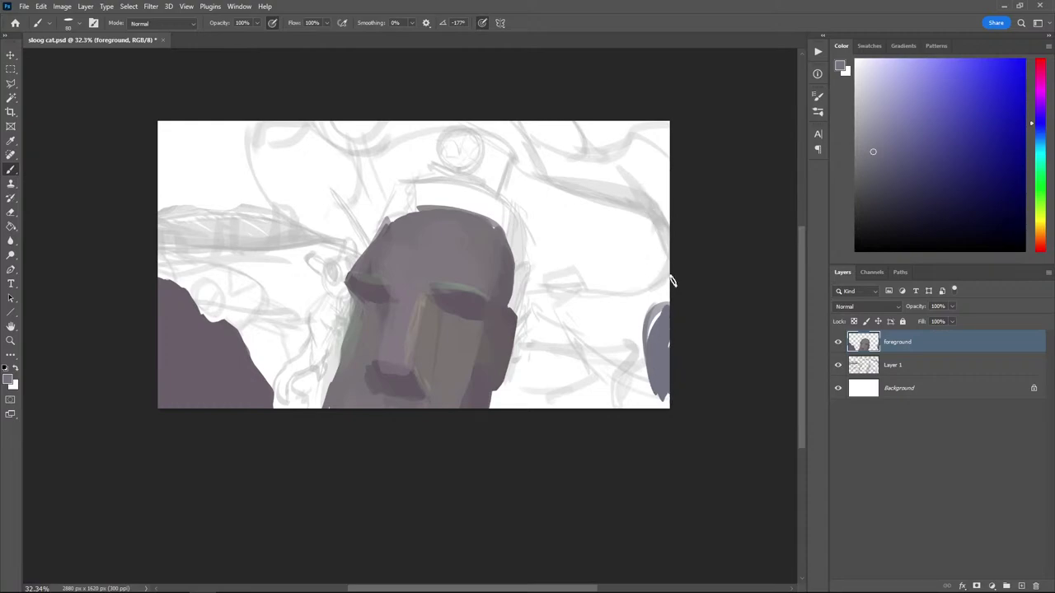
mouse_move(668, 315)
mouse_down()
mouse_move(644, 345)
mouse_move(661, 393)
mouse_move(675, 354)
mouse_move(645, 385)
mouse_move(649, 350)
mouse_move(680, 387)
mouse_up()
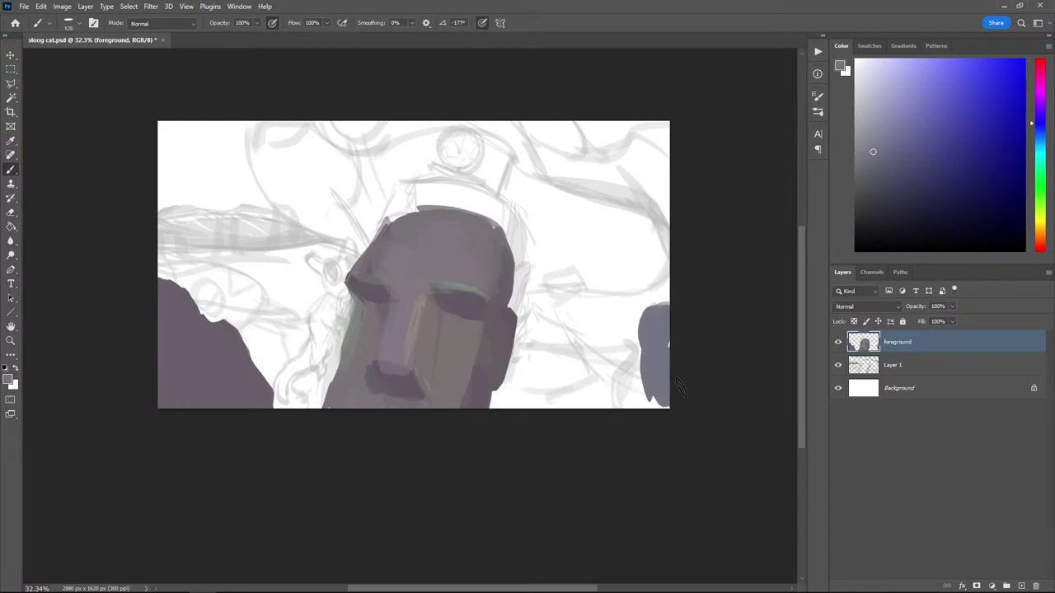
Switch to the freehand Lasso and trim the outer side of the blue-grey shape at the canvas's right edge into a smooth curve
key(l)
click(653, 329)
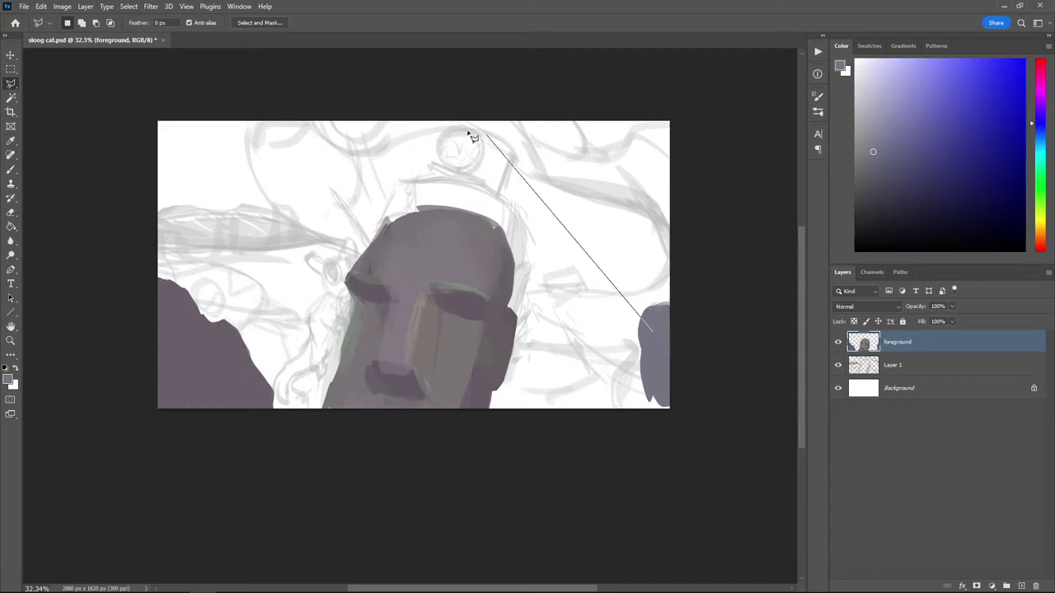
key(Escape)
right_click(12, 84)
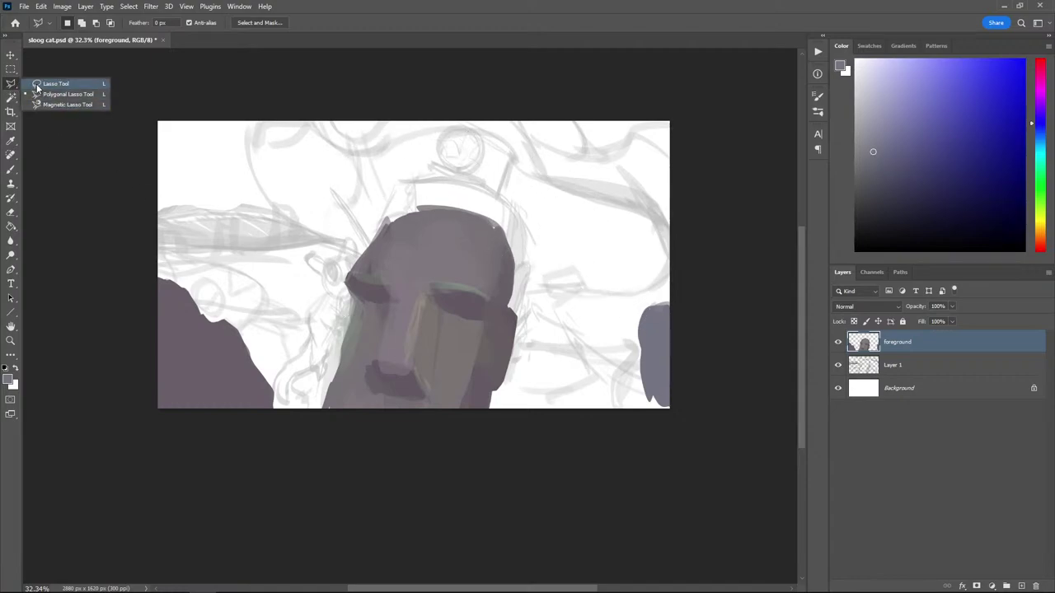
click(36, 85)
click(455, 257)
key(Return)
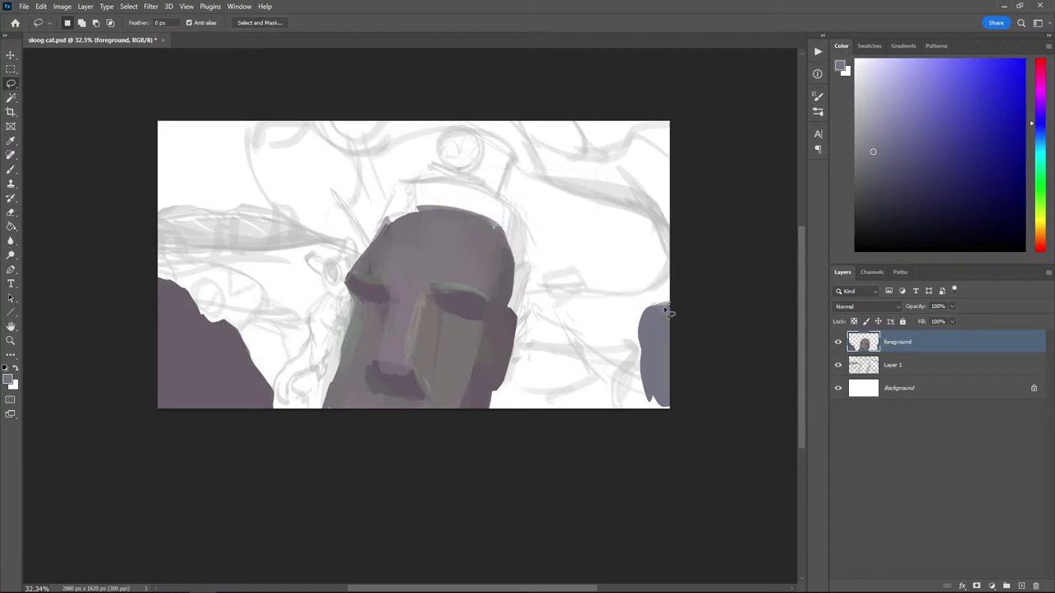
mouse_move(671, 432)
mouse_down()
mouse_move(595, 410)
mouse_move(612, 294)
mouse_up()
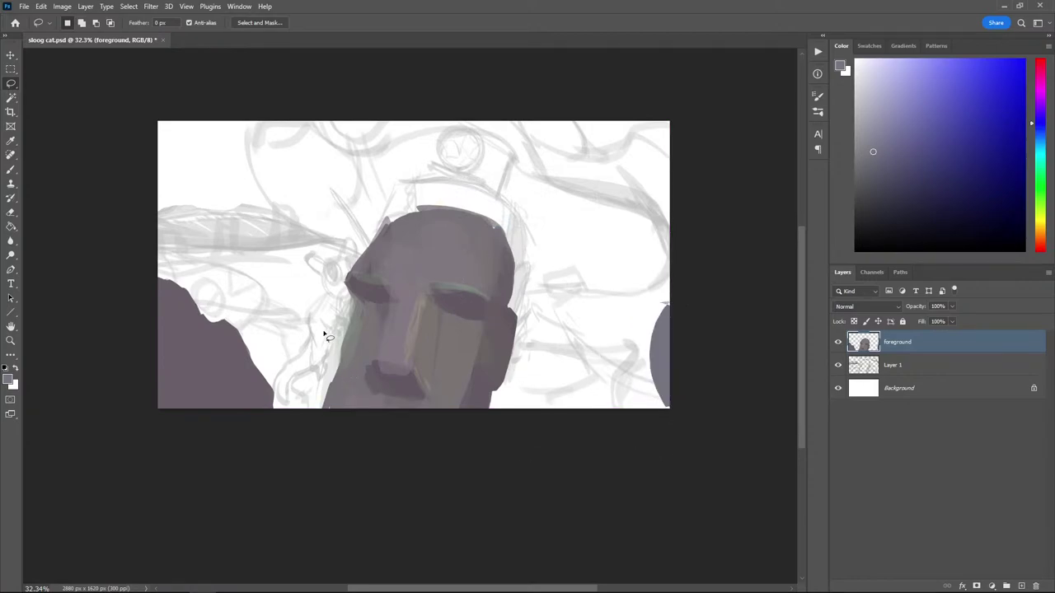
Select a thin crescent along the blue-grey shape's curved edge and paint it in a darker grey
drag(669, 305, 655, 331)
drag(674, 417, 657, 380)
drag(659, 336, 666, 306)
key(b)
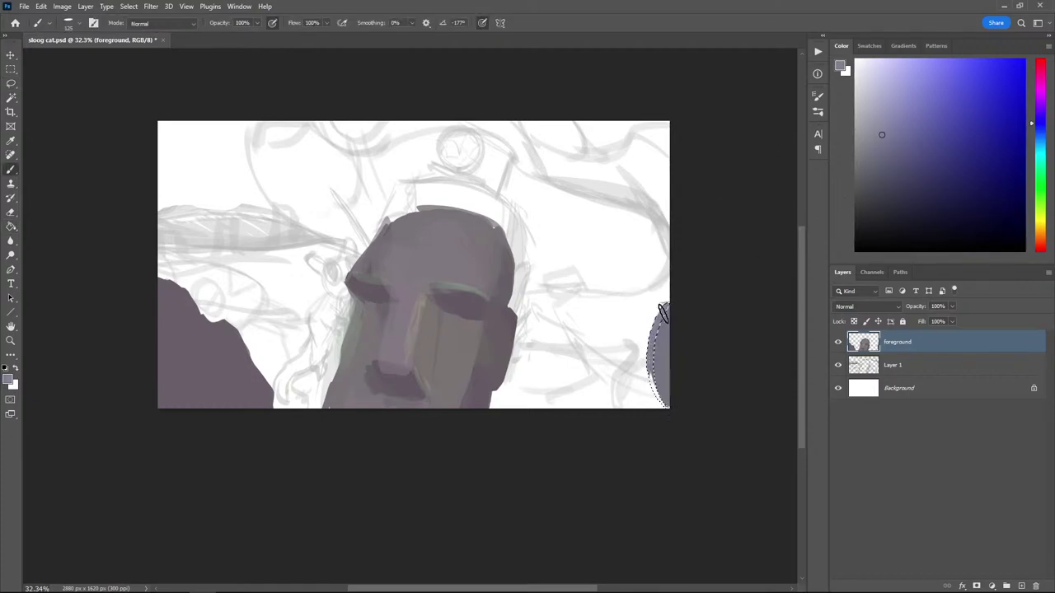
key(l)
key(b)
drag(876, 174, 857, 179)
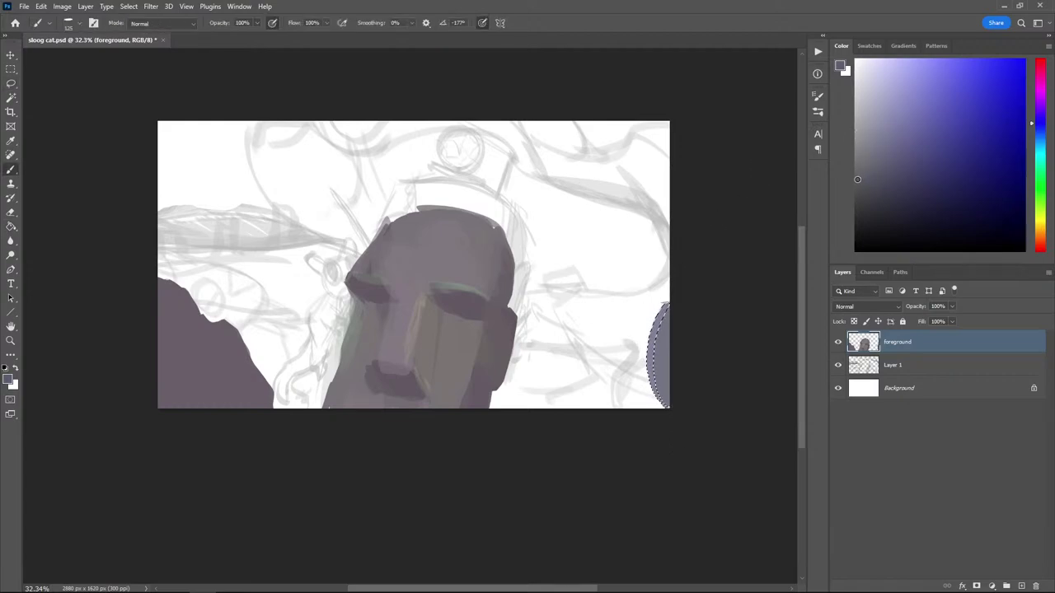
mouse_move(663, 305)
mouse_down()
mouse_move(655, 301)
mouse_move(652, 371)
mouse_up()
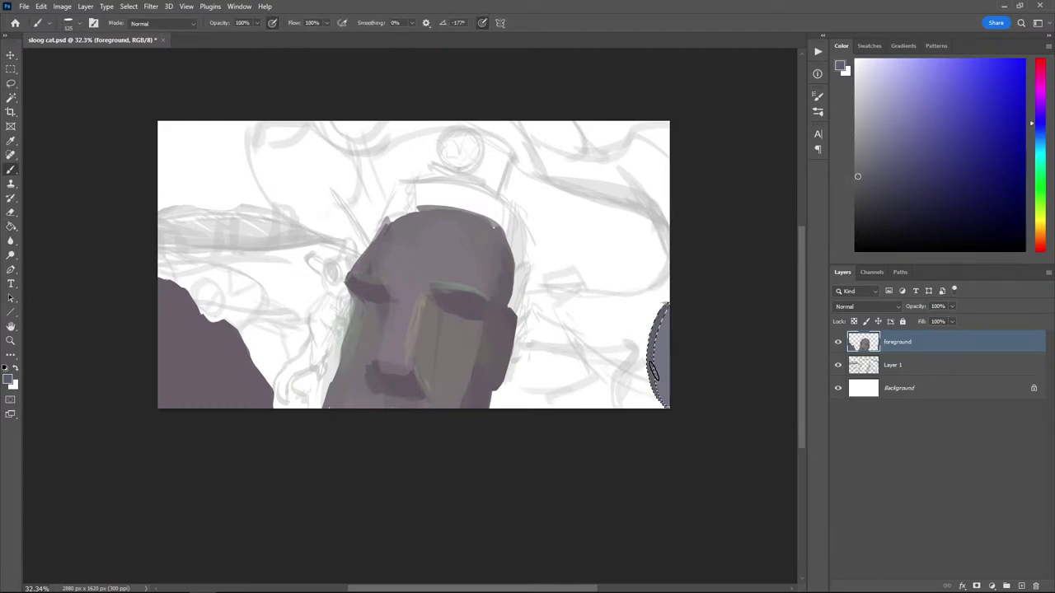
Deselect the crescent and paint a dark rim around the curved shape with a sampled grey, extending it slightly upward
key(ctrl+d)
alt+click(653, 355)
drag(657, 352, 671, 408)
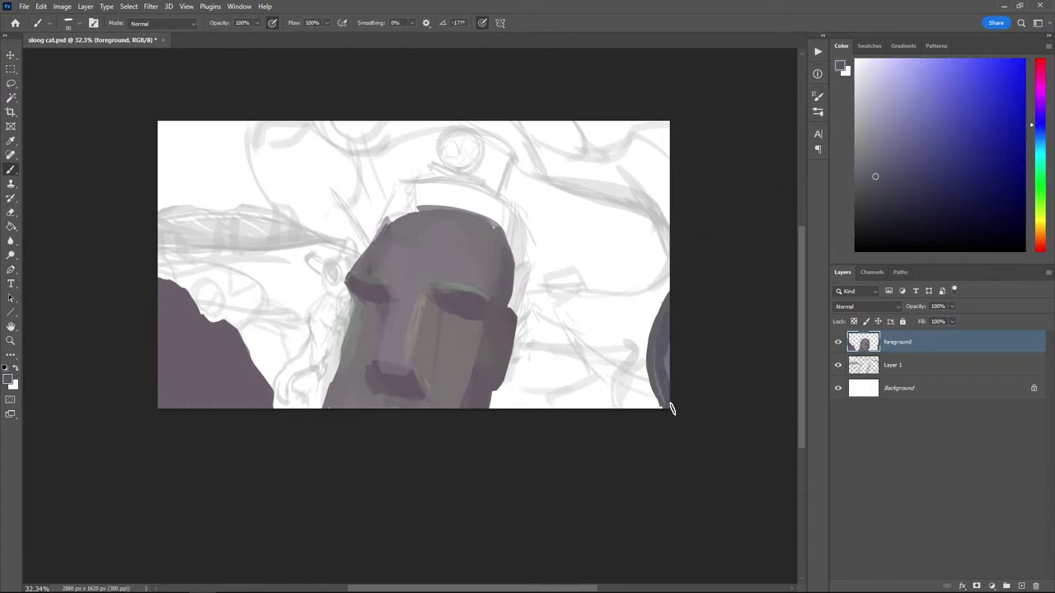
Lasso around the stone head and cut it out of the foreground layer
key(l)
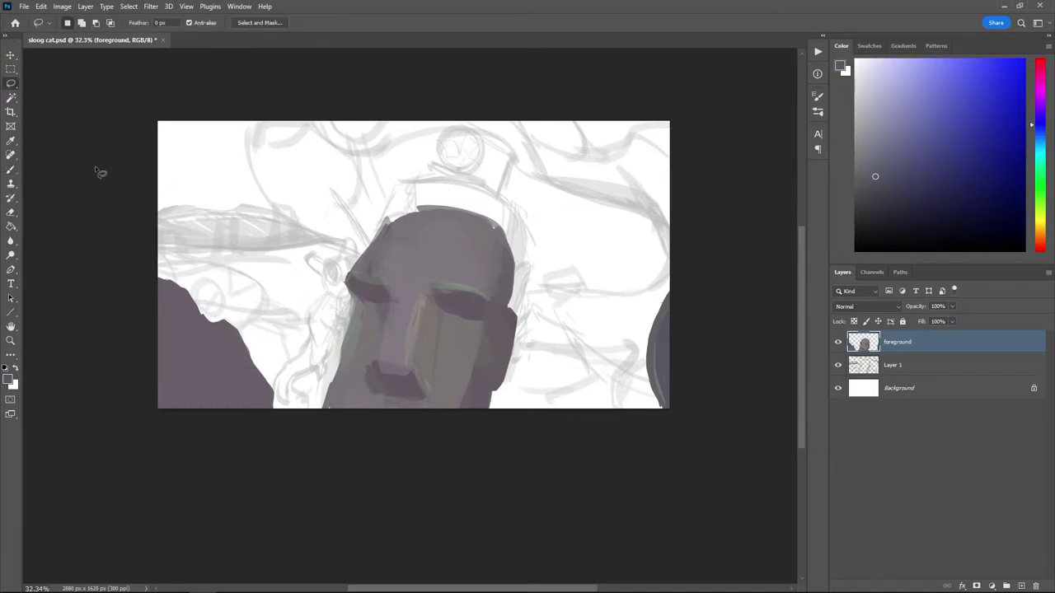
key(b)
key(l)
mouse_move(484, 463)
mouse_down()
mouse_move(354, 192)
mouse_move(323, 329)
mouse_move(317, 450)
mouse_up()
key(ctrl+shift+j)
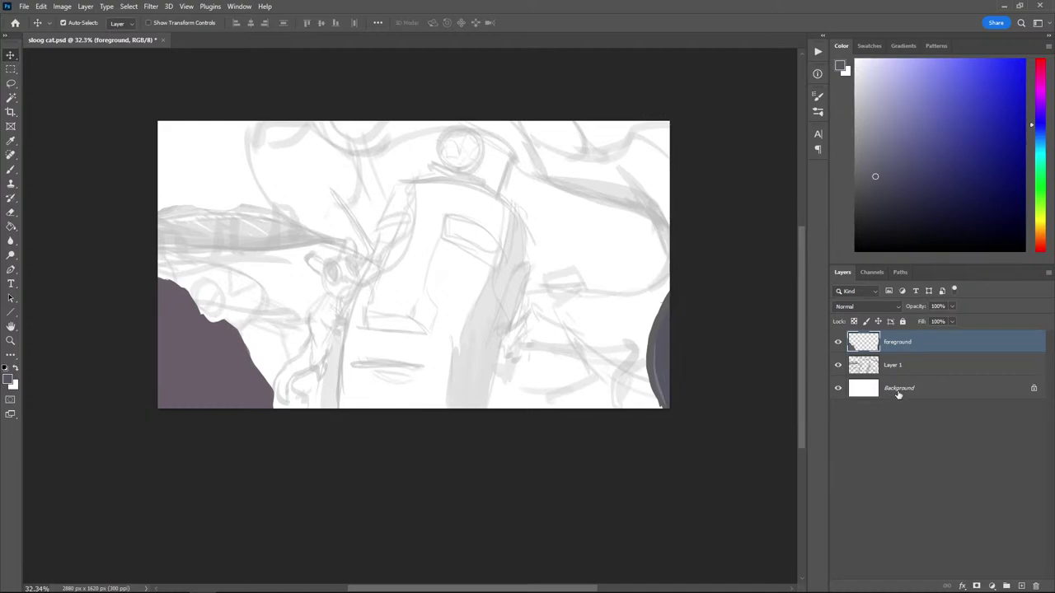
Create a layer named "midground" directly above the Layer 1 sketch
click(879, 365)
click(1021, 586)
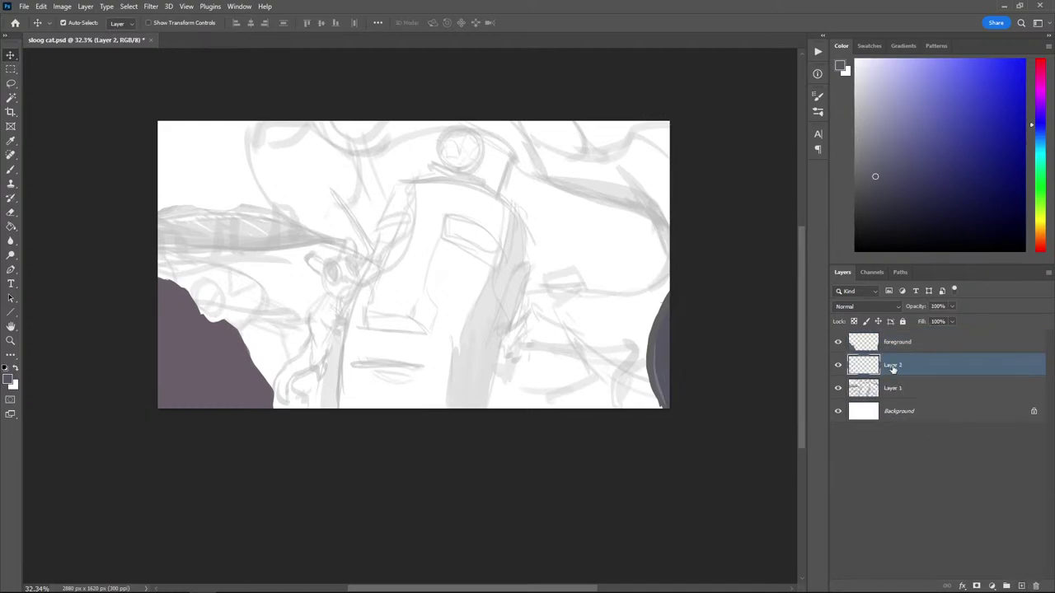
double_click(897, 365)
text(midground)
key(Return)
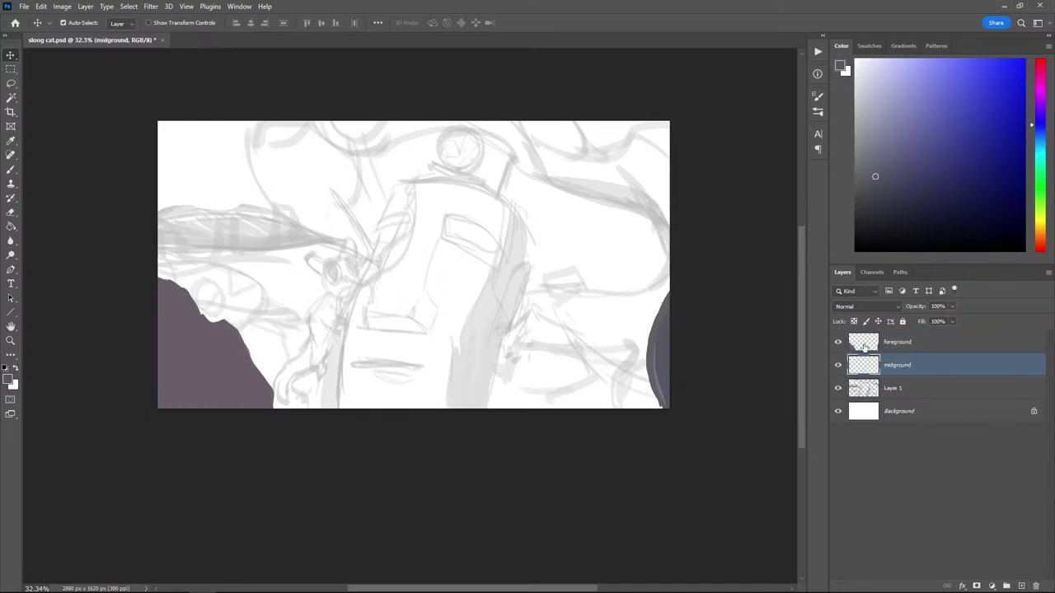
Try pasting the cut head with the midground and sketch layers active, undoing back past the layer's creation and redoing steps
key(ctrl+v)
key(ctrl+z)
click(899, 388)
key(ctrl+v)
key(ctrl+z)
key(ctrl+z)
key(ctrl+z)
key(ctrl+z)
key(ctrl+z)
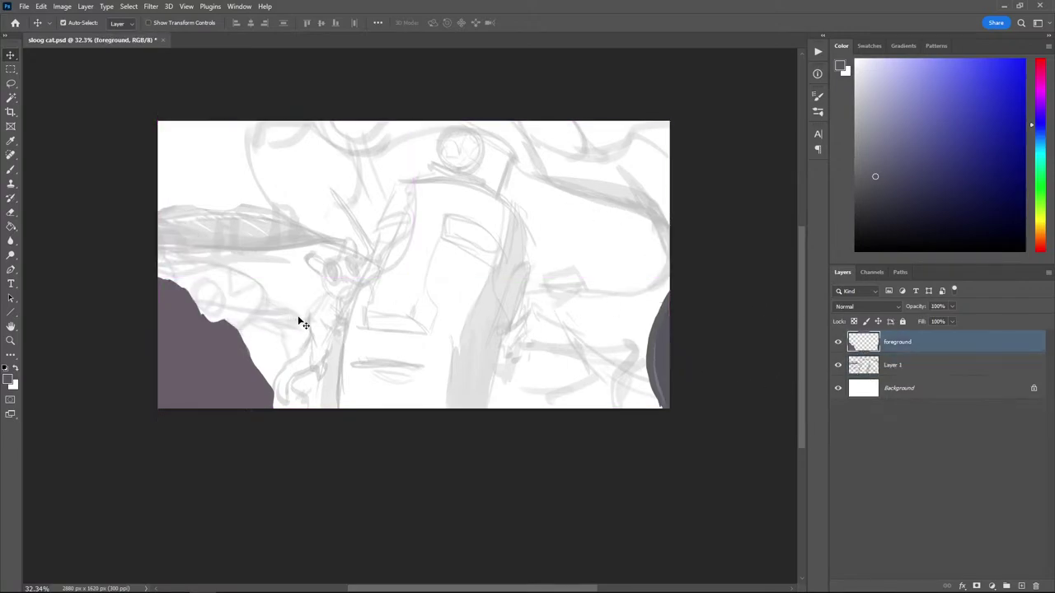
key(ctrl+shift+z)
key(ctrl+shift+z)
key(ctrl+shift+z)
key(ctrl+shift+z)
Add a new layer between the foreground and sketch layers and name it "midground"
click(1021, 586)
double_click(892, 364)
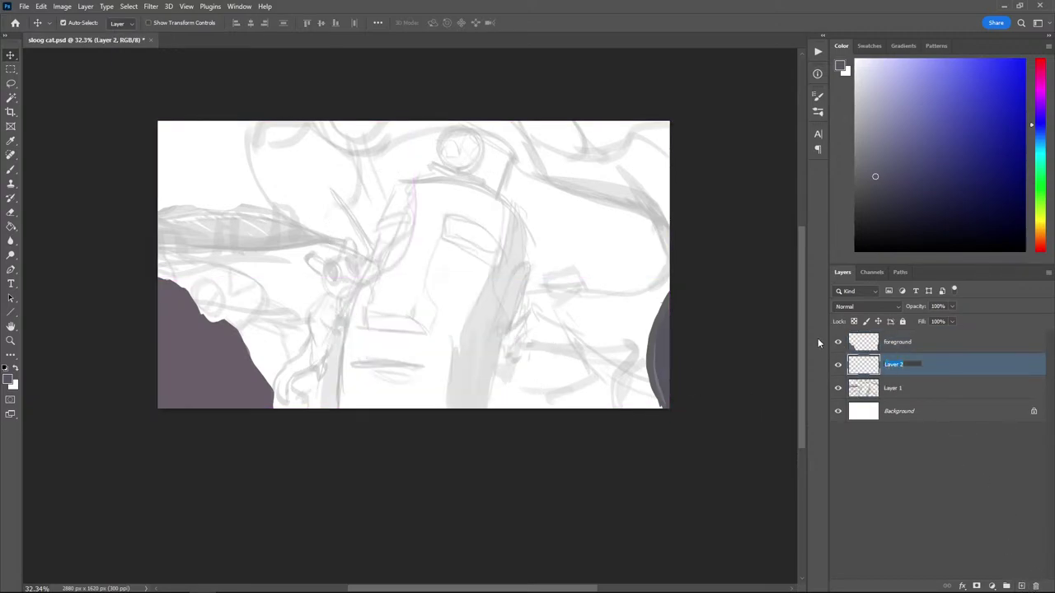
text(midground)
key(Return)
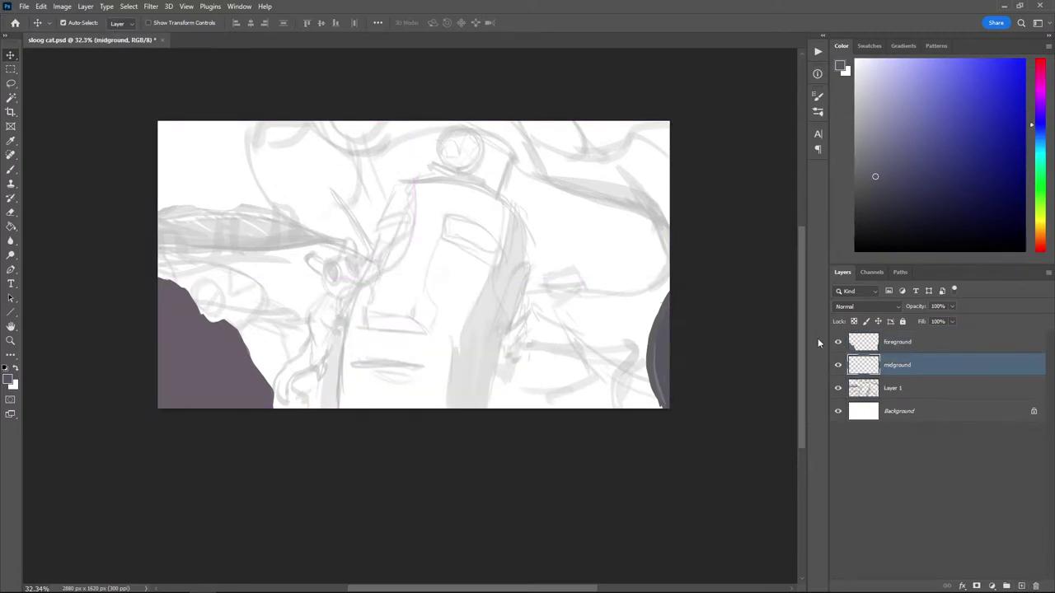
Paste the stone head onto the midground layer, scale it to about 80% and place it higher over the sketched head
key(ctrl+v)
key(ctrl+t)
drag(320, 216, 395, 272)
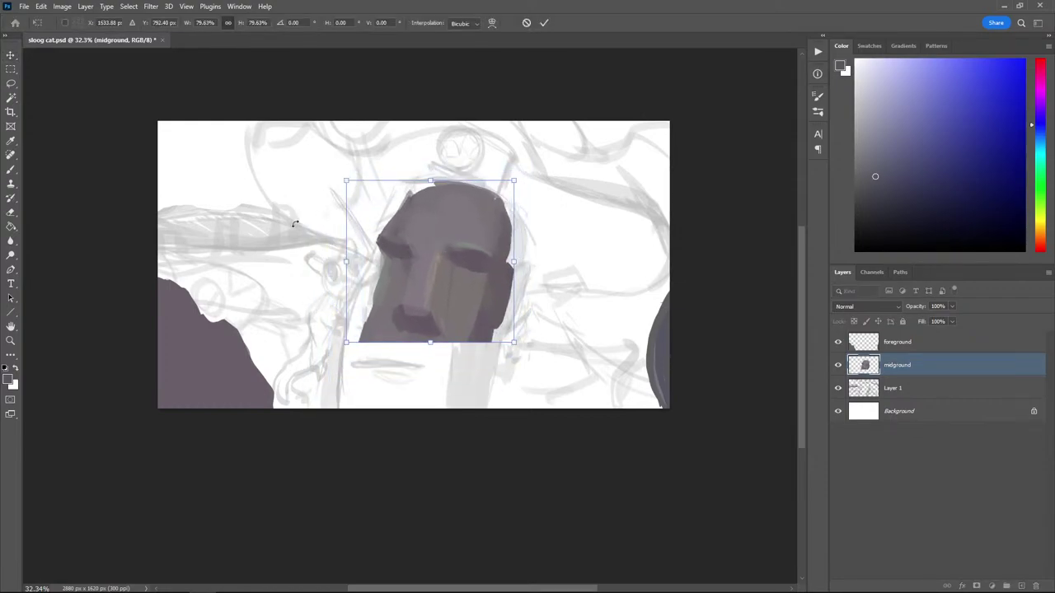
key(Return)
Sample the head's muted grey and paint the missing lower face and chin beneath the nose
key(i)
click(435, 337)
key(b)
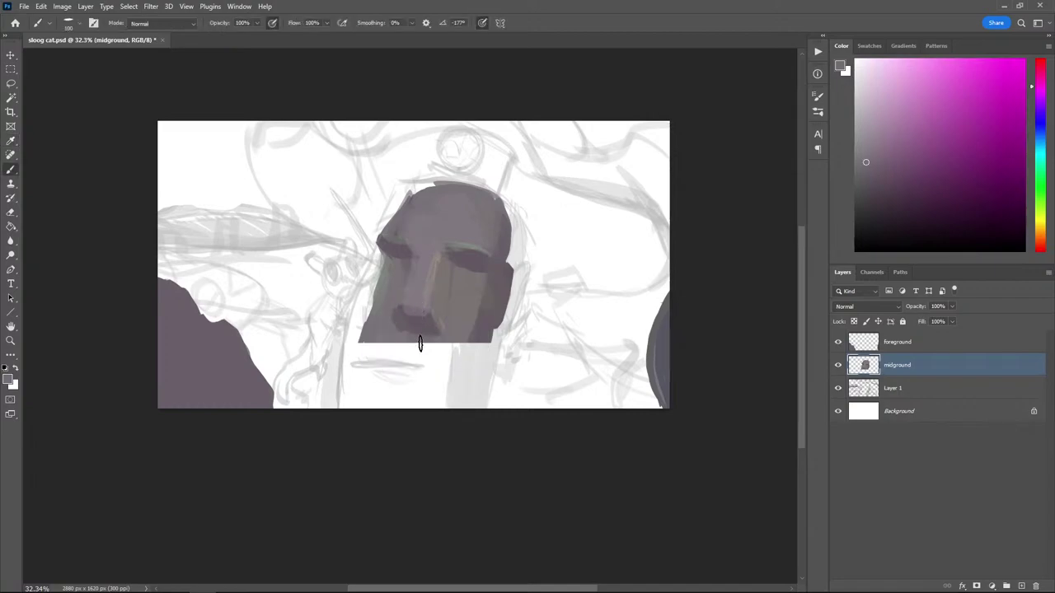
key(bracketleft)
key(bracketleft)
key(bracketleft)
key(bracketright)
key(bracketright)
mouse_move(471, 318)
mouse_down()
mouse_move(419, 354)
mouse_move(377, 366)
mouse_move(371, 350)
mouse_up()
Extend the darker side plane of the head down the right jaw with colours sampled from the face
alt+click(496, 288)
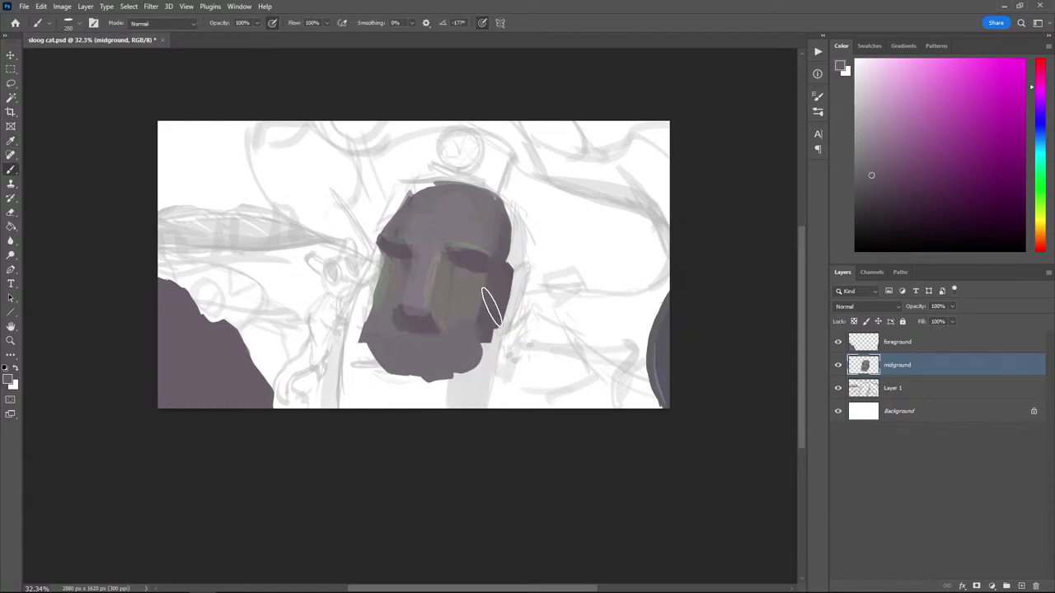
mouse_move(492, 304)
mouse_down()
mouse_move(478, 357)
mouse_move(440, 335)
mouse_move(458, 361)
mouse_up()
alt+click(464, 292)
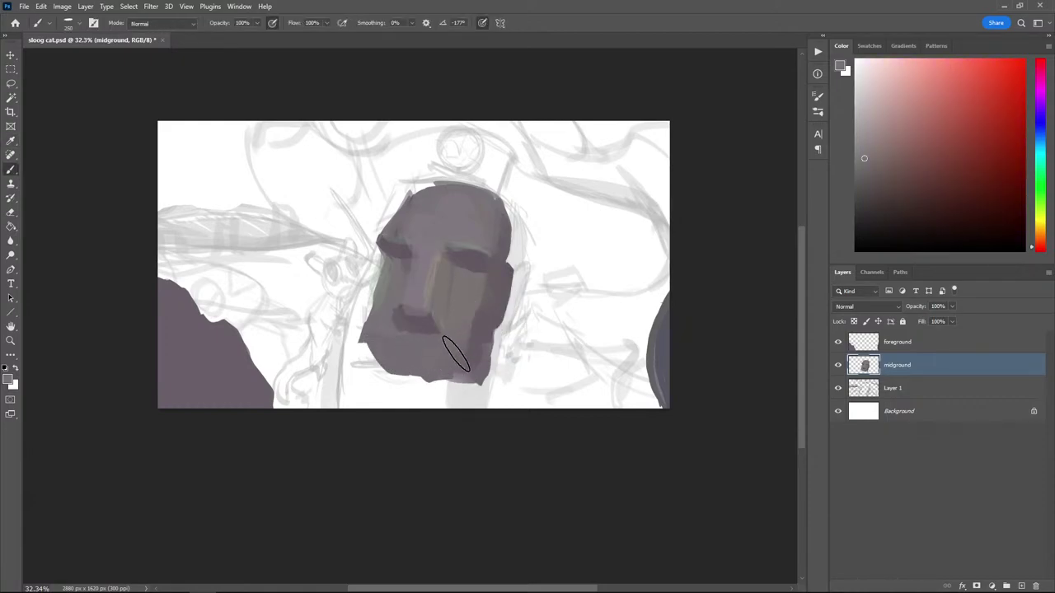
Lasso the ragged lower edge of the chin and delete it to leave a clean, straight base
key(k)
key(l)
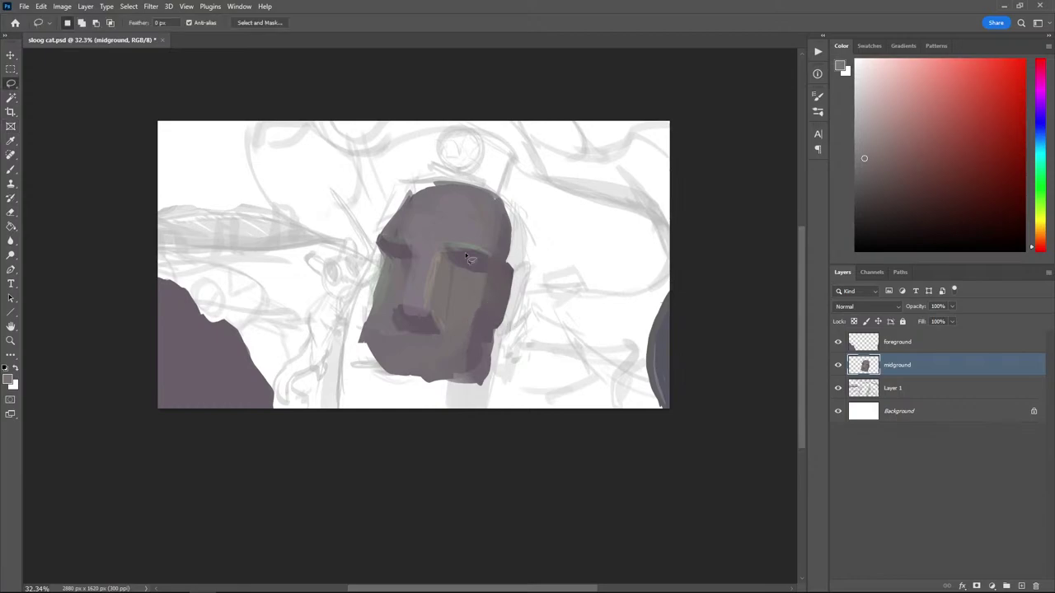
mouse_move(445, 375)
mouse_down()
mouse_move(437, 403)
mouse_move(474, 365)
mouse_move(354, 367)
mouse_move(366, 398)
mouse_move(513, 389)
mouse_up()
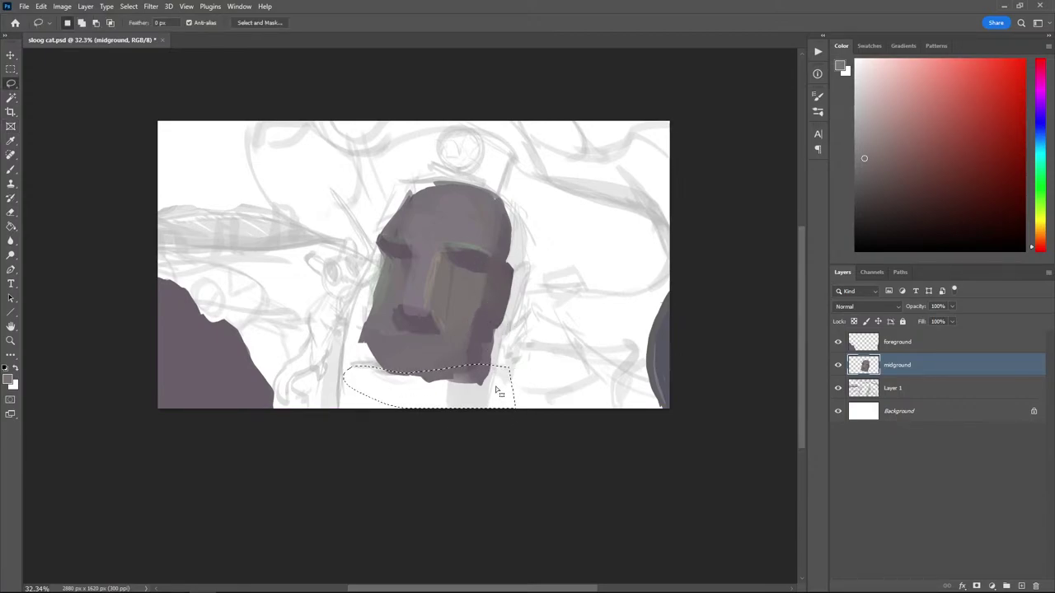
click(346, 306)
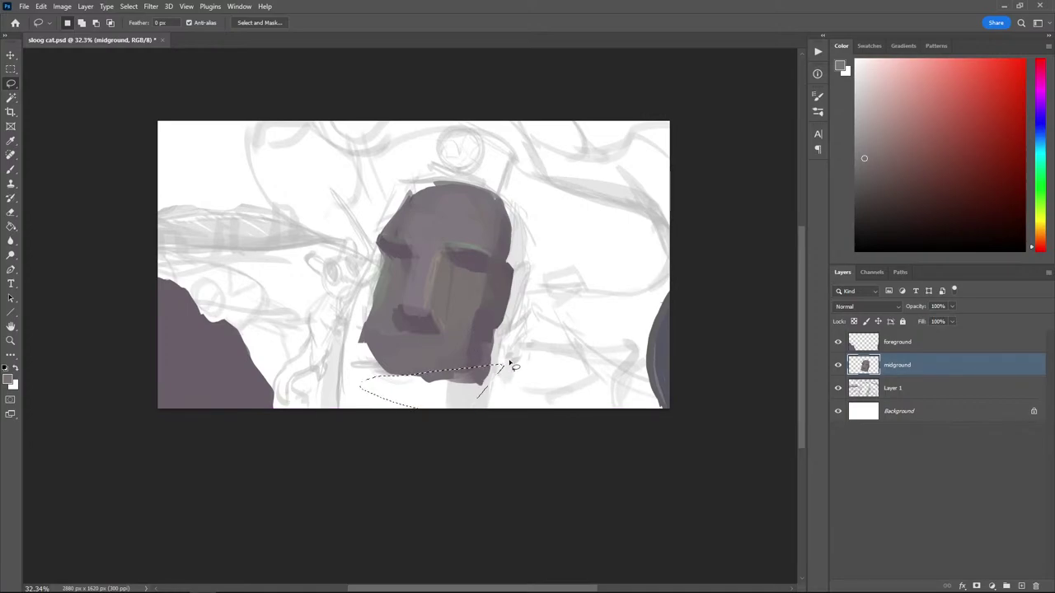
mouse_move(507, 363)
mouse_down()
mouse_move(349, 368)
mouse_move(541, 384)
mouse_move(512, 365)
mouse_up()
key(Delete)
key(ctrl+d)
Round out the head's left jaw corner with a sampled grey-purple, undoing an unwanted stroke along the chin
key(b)
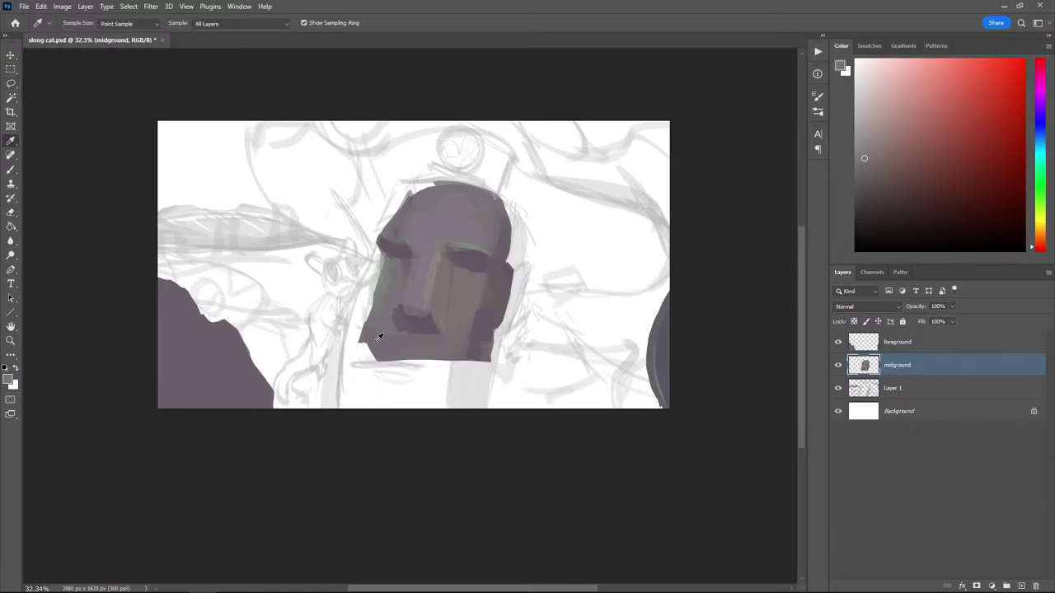
alt+click(382, 335)
drag(367, 350, 370, 341)
key(i)
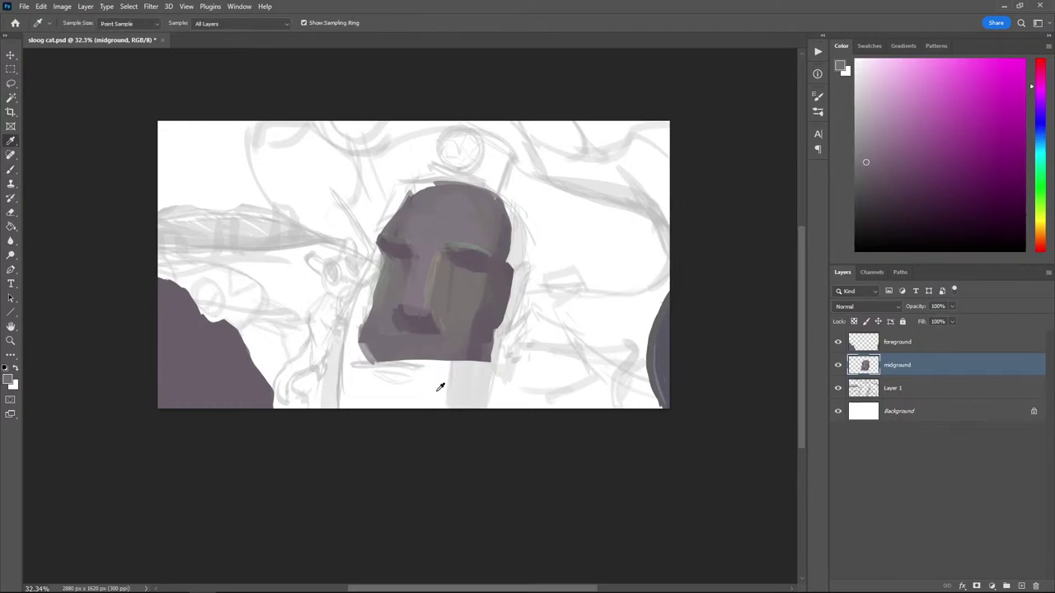
click(452, 356)
alt+click(457, 341)
drag(466, 361, 382, 352)
key(ctrl+z)
Reduce the brush to size 100 and reshape the chin's lower edge with colours sampled from the jaw
key(bracketleft)
key(bracketleft)
key(bracketleft)
key(bracketleft)
key(bracketleft)
key(bracketleft)
key(bracketleft)
key(bracketleft)
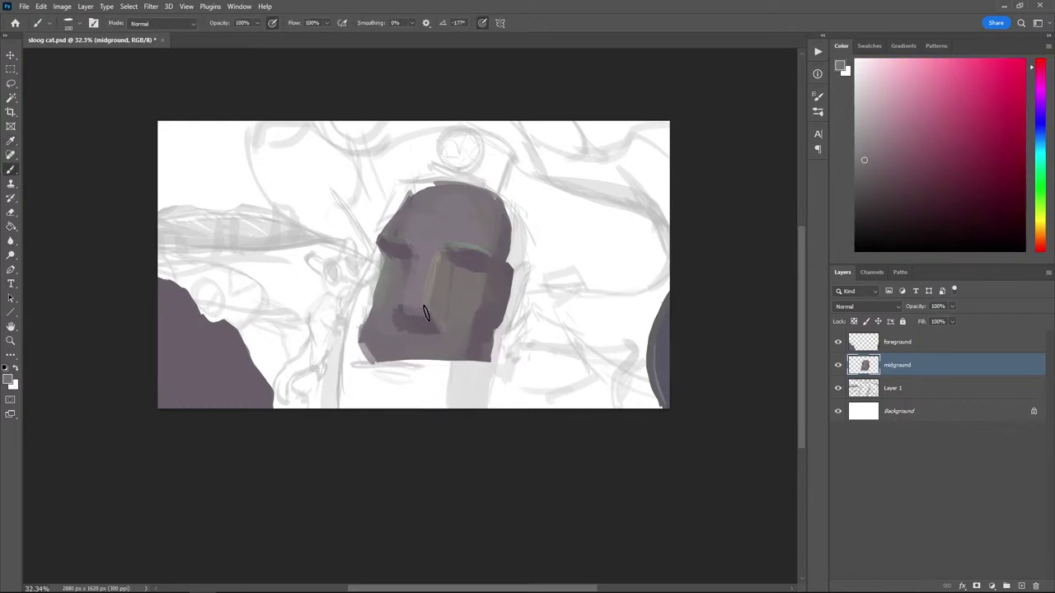
mouse_move(437, 356)
mouse_down()
mouse_move(375, 350)
mouse_move(443, 361)
mouse_move(412, 361)
mouse_move(473, 363)
mouse_up()
alt+click(477, 358)
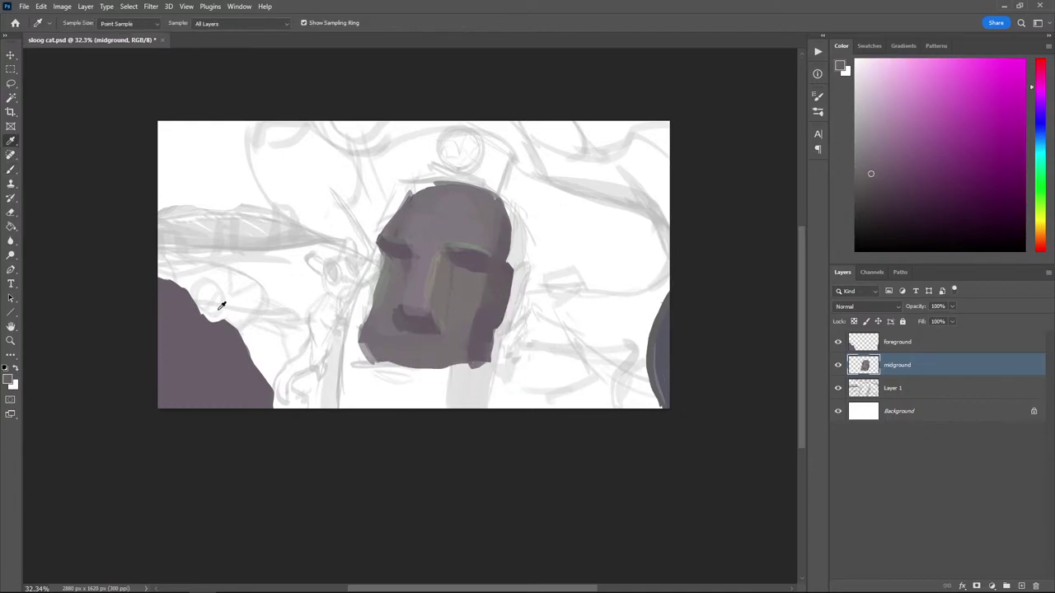
key(bracketright)
key(bracketright)
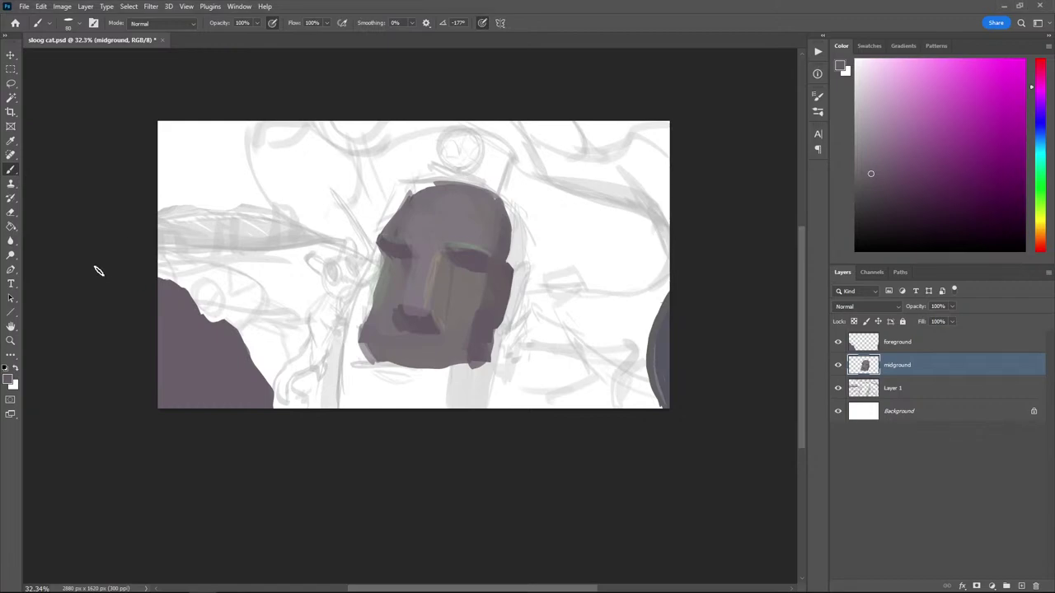
Switch to the foreground layer and paint subtle tonal variation on the left rock with sampled purple-greys and a size 400 brush
key(i)
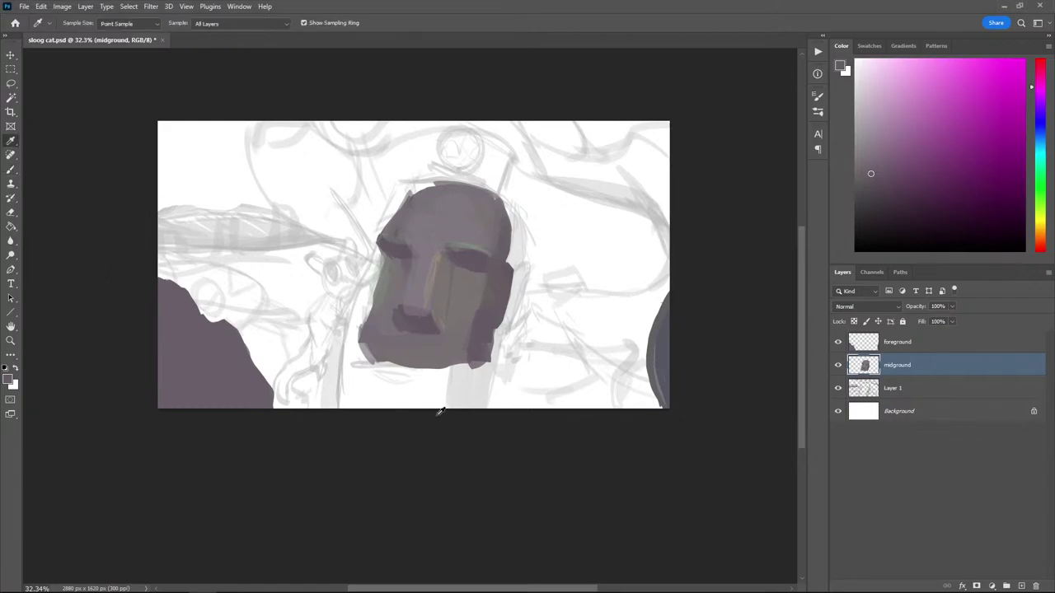
click(890, 342)
click(162, 356)
key(b)
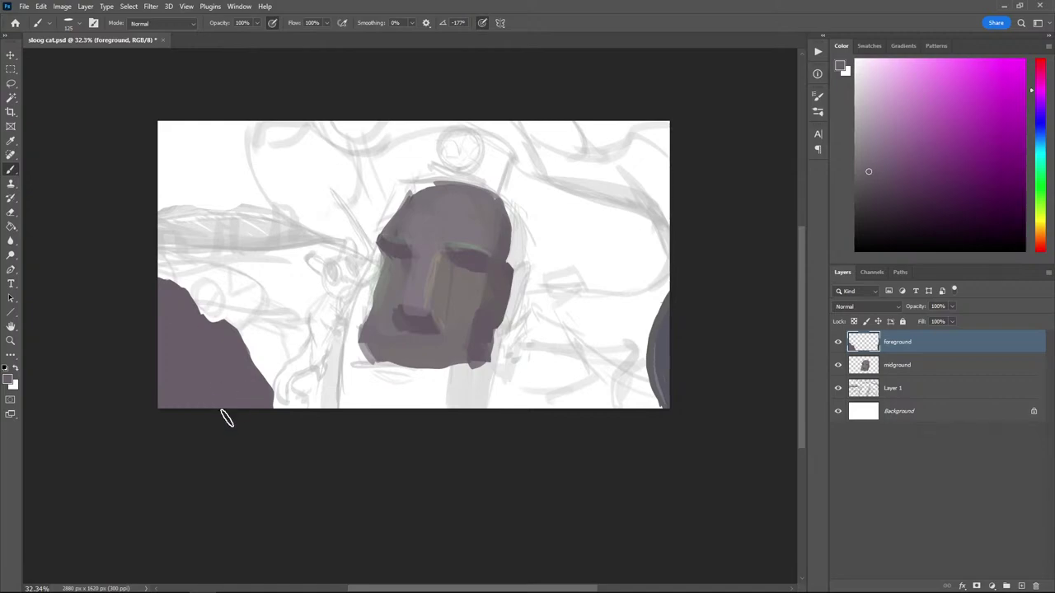
key(i)
click(208, 388)
key(b)
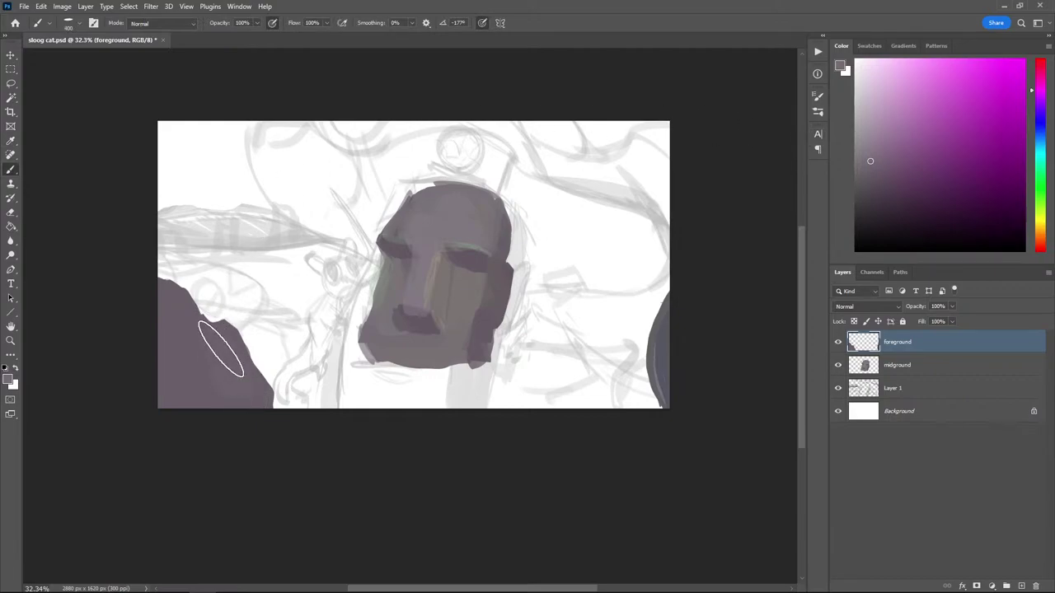
key(bracketright)
Blend the tones across the left rock using colours sampled from the head and the rock
alt+click(426, 249)
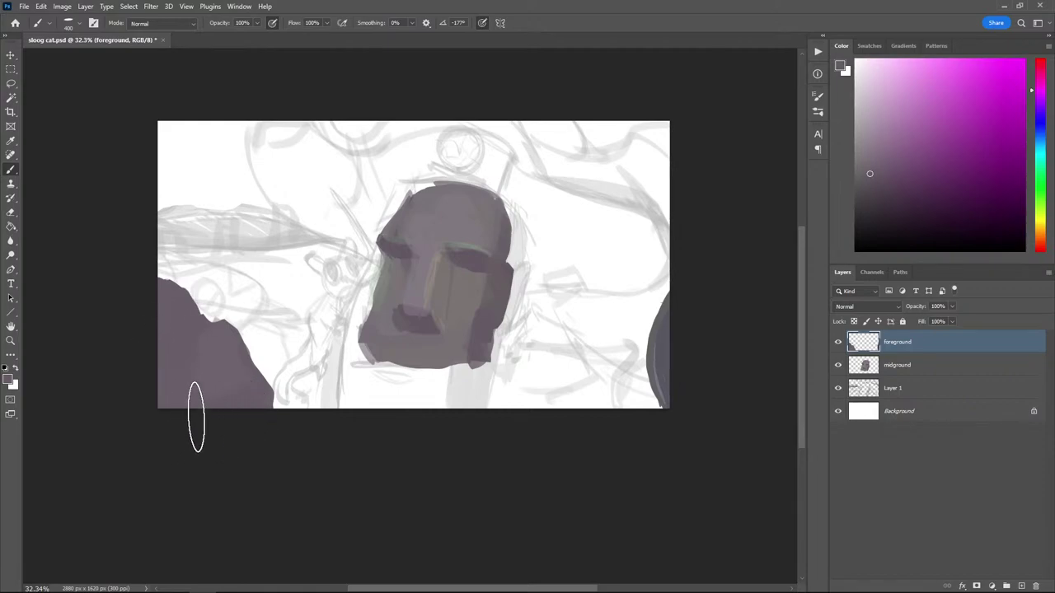
alt+click(184, 382)
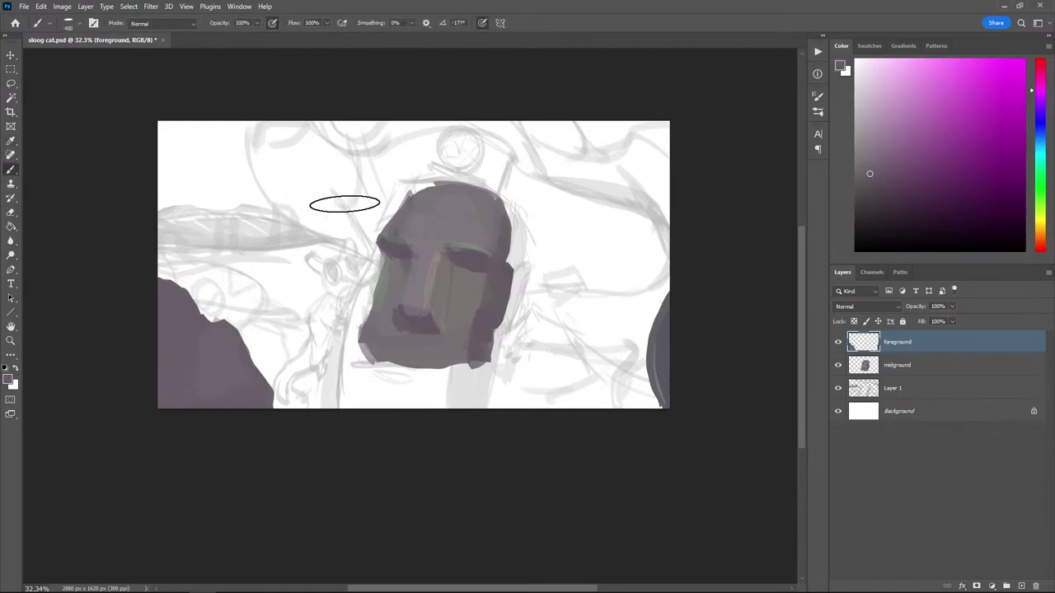
key(alt)
key(alt)
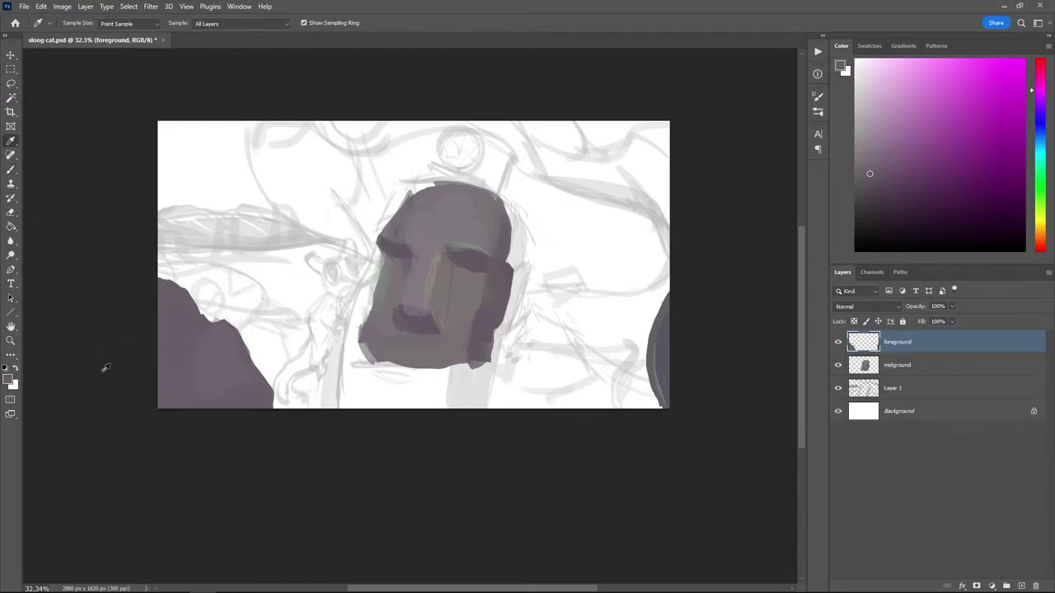
key(alt)
Add a new layer directly above the sketch layer and lasso the area around the head's base down to the canvas edge
click(855, 63)
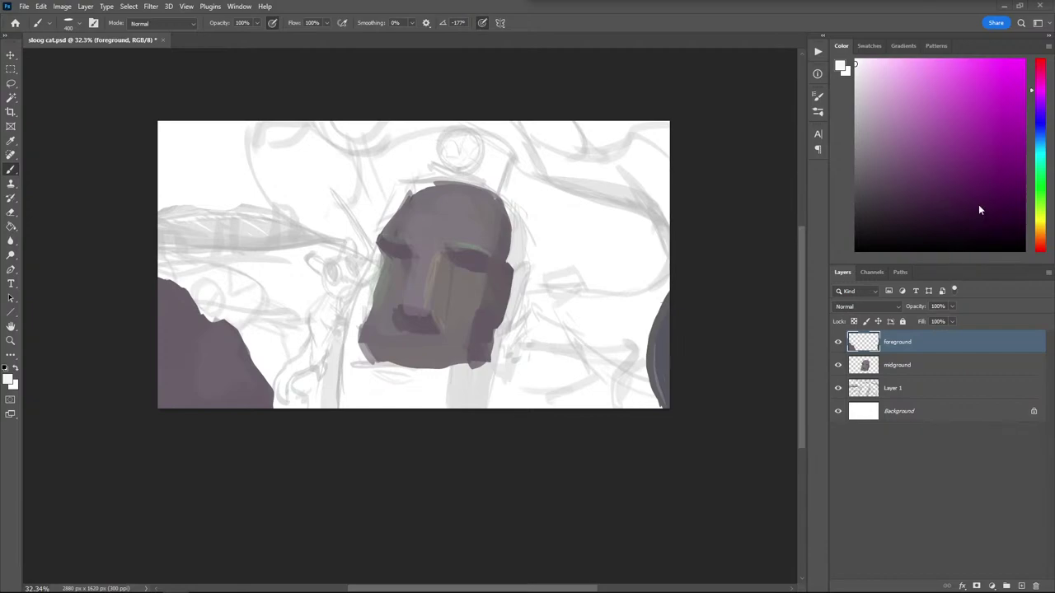
click(922, 368)
key(l)
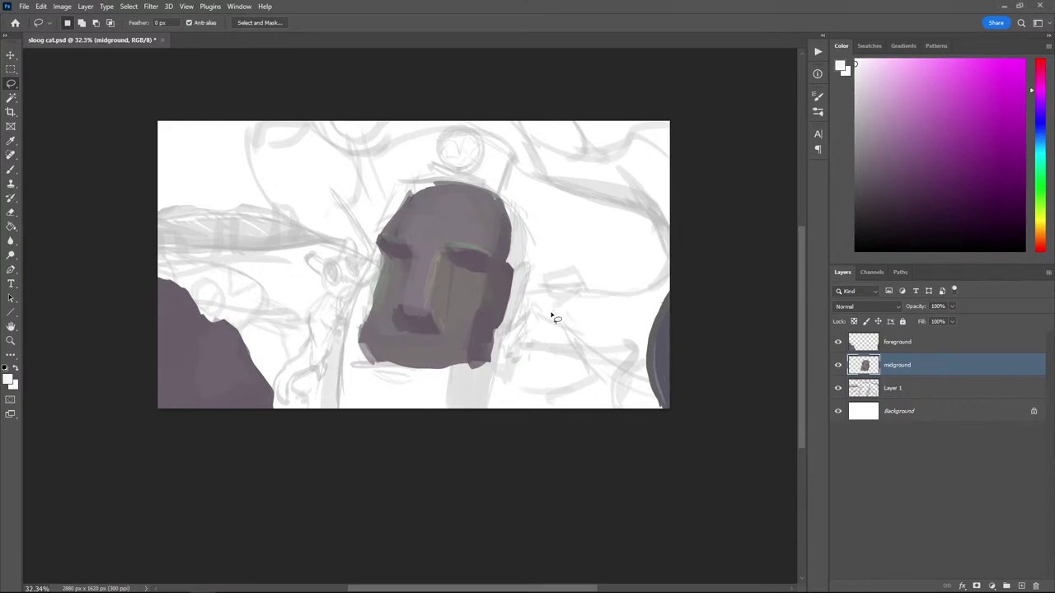
drag(495, 308, 583, 310)
click(880, 393)
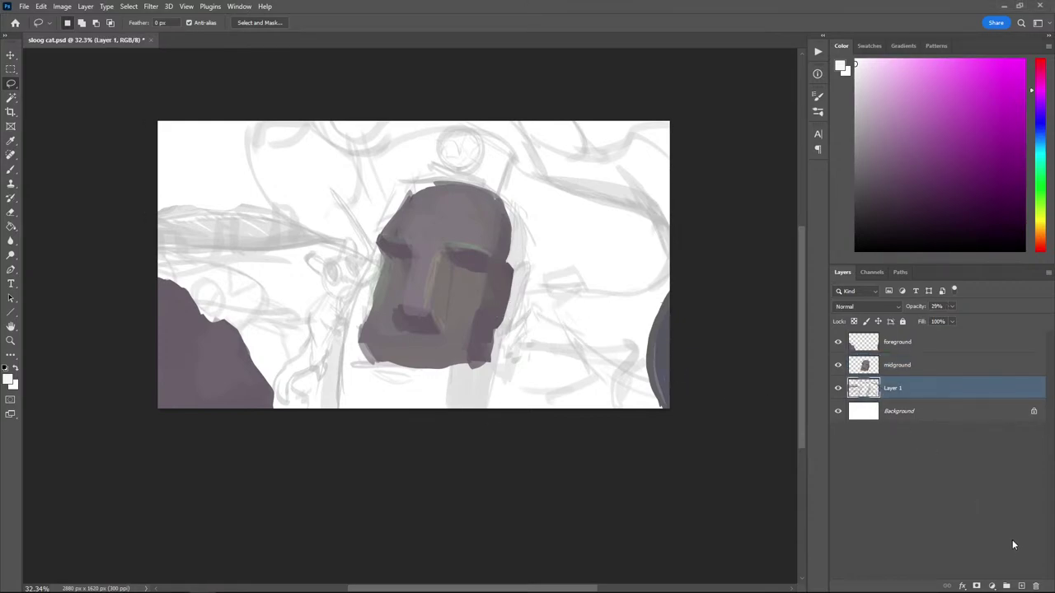
click(1019, 586)
mouse_move(460, 293)
mouse_down()
mouse_move(590, 301)
mouse_move(652, 316)
mouse_move(604, 396)
mouse_move(596, 459)
mouse_move(565, 484)
mouse_move(505, 468)
mouse_move(495, 424)
mouse_move(512, 365)
mouse_move(496, 363)
mouse_move(467, 379)
mouse_move(417, 383)
mouse_move(313, 375)
mouse_move(291, 449)
mouse_move(238, 450)
mouse_move(243, 359)
mouse_move(199, 334)
mouse_move(336, 335)
mouse_move(375, 296)
mouse_up()
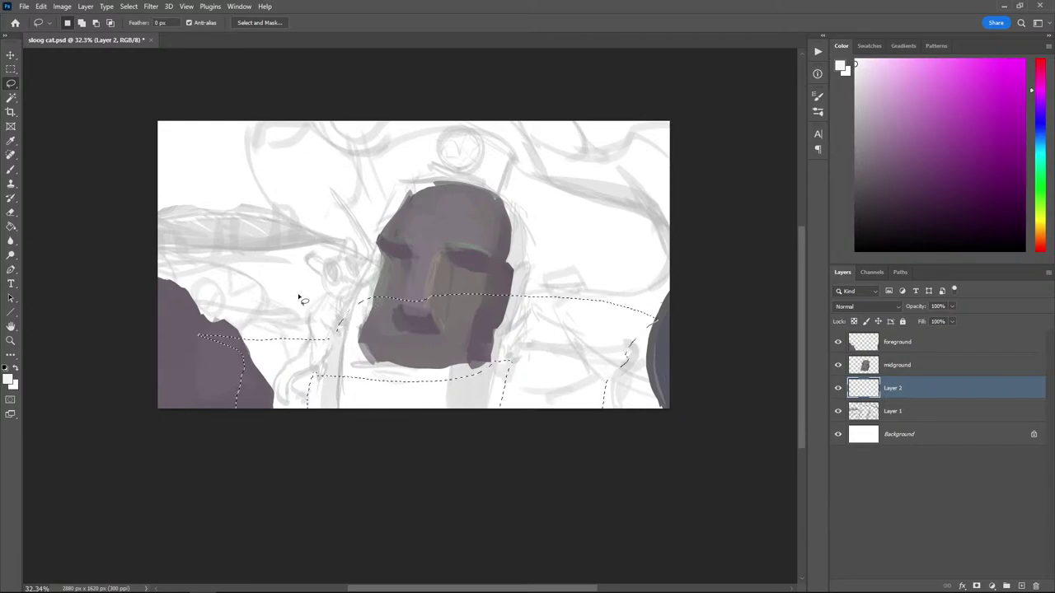
Fill the lassoed area around the head's base with a pale lavender-blue and deselect it
key(g)
drag(1043, 138, 1040, 126)
click(898, 104)
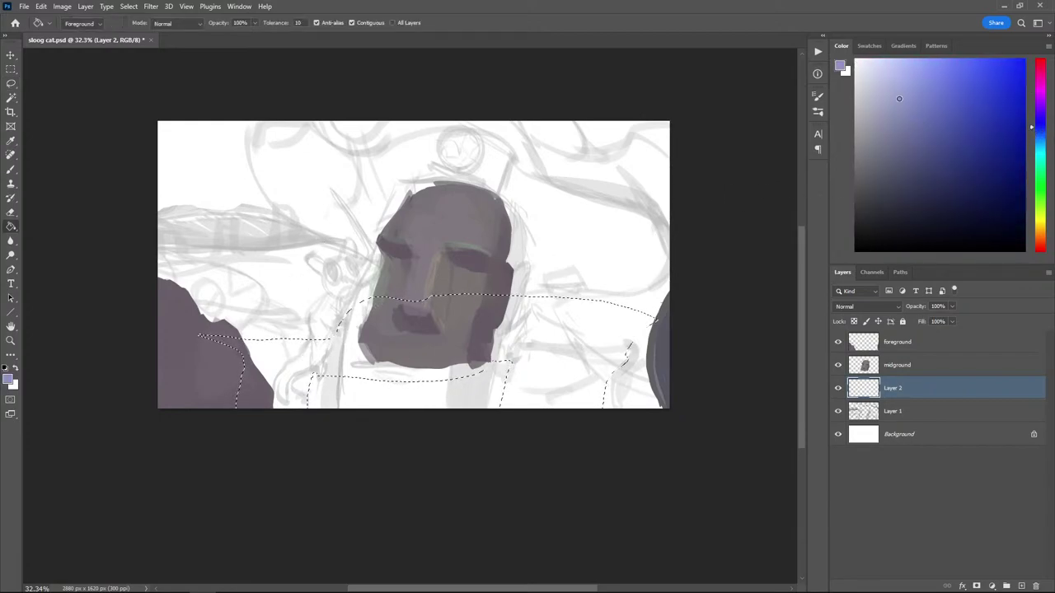
click(885, 70)
click(290, 363)
key(ctrl+d)
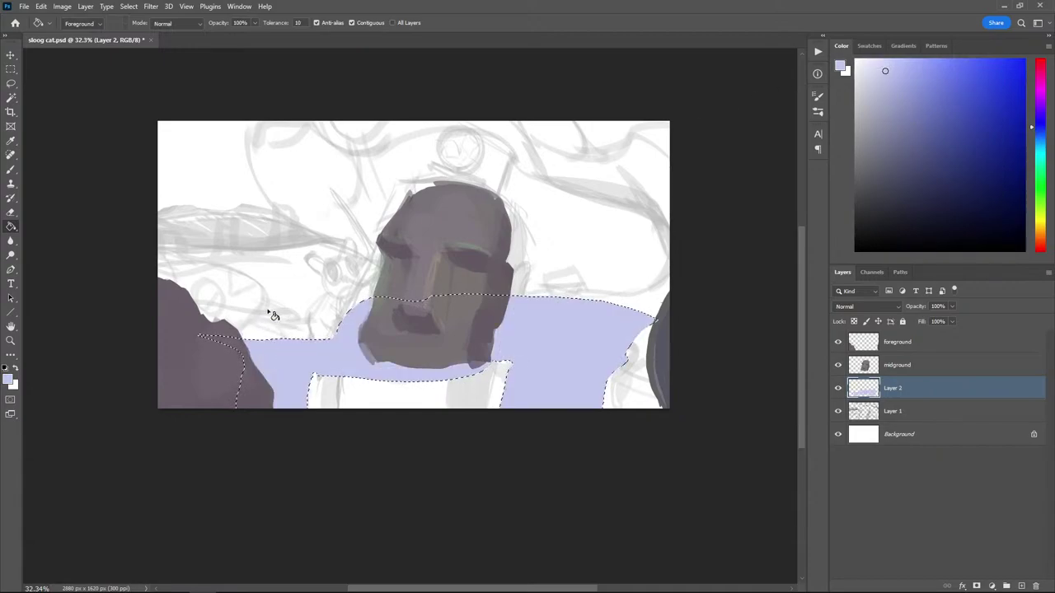
Refill the area around the head's base with a slightly darker, greyer lavender
key(b)
click(886, 101)
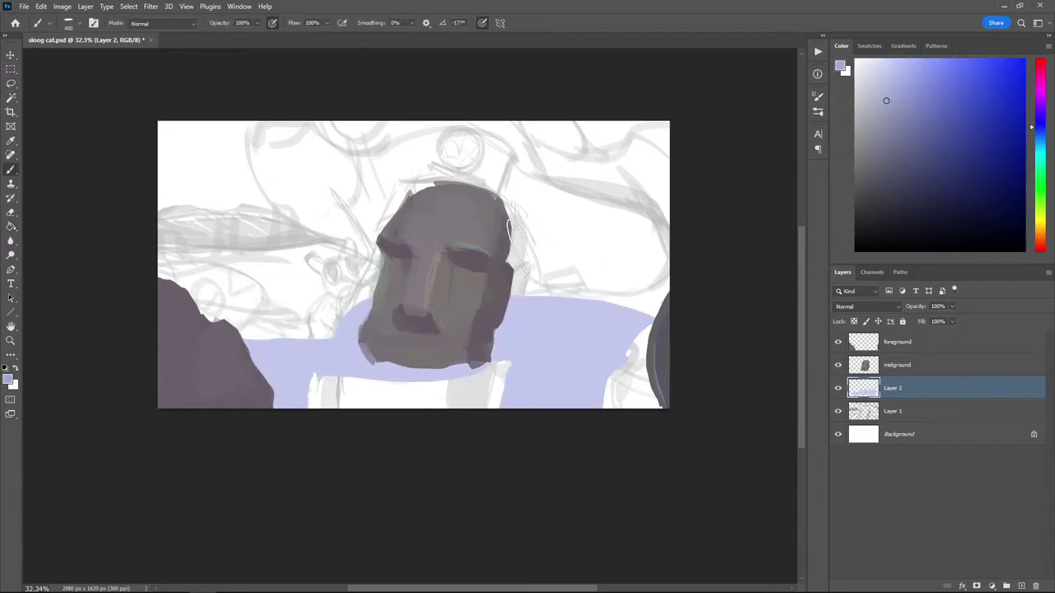
key(g)
click(288, 371)
key(b)
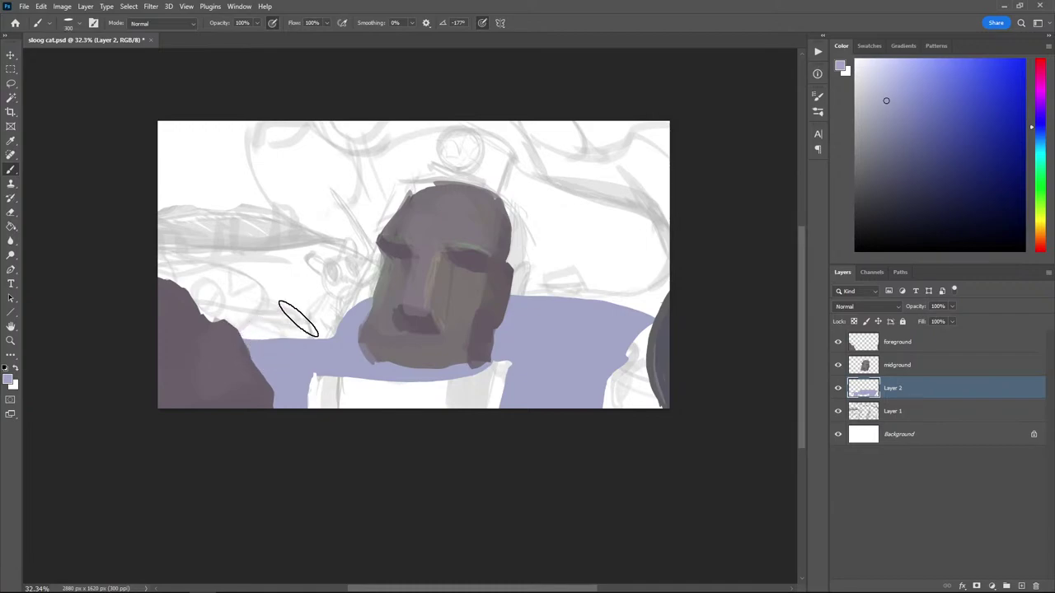
Try a brush stroke on the lavender area and a merge of the midground layer into Layer 2, undoing both
key(bracketright)
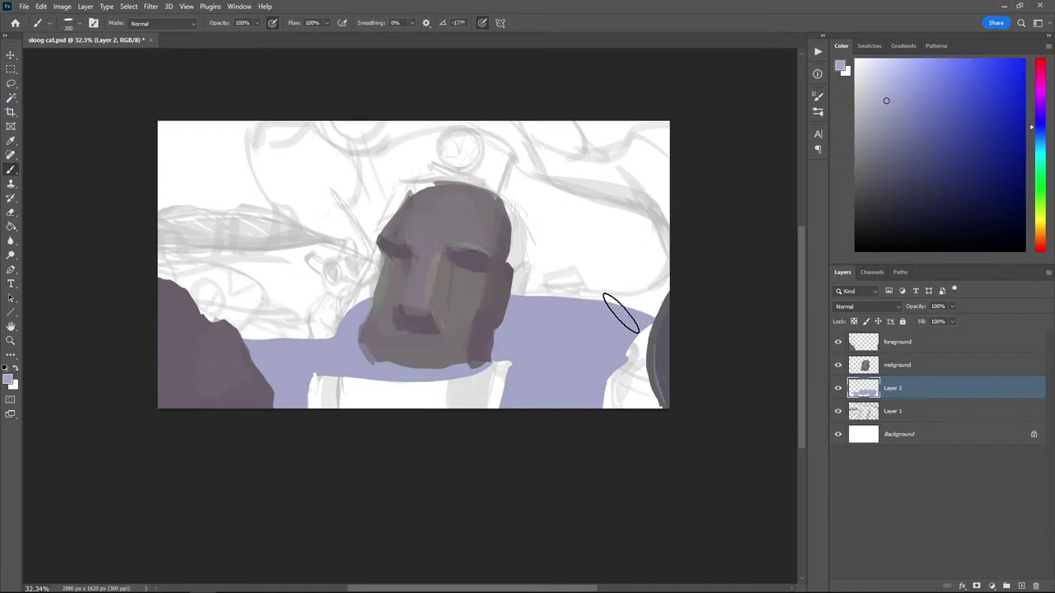
drag(620, 315, 515, 313)
key(ctrl+z)
right_click(886, 371)
click(906, 487)
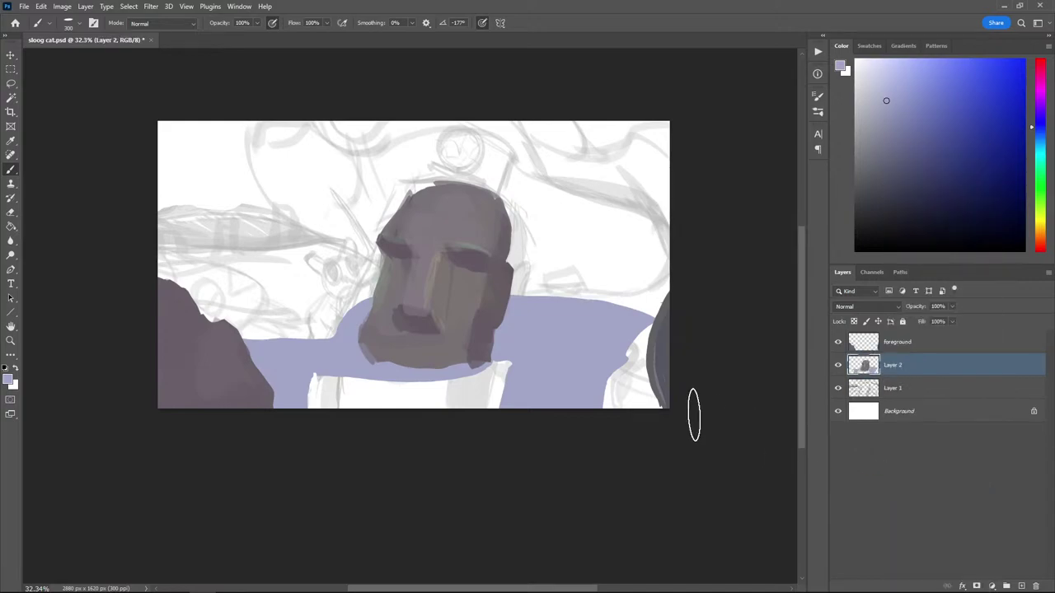
key(ctrl+z)
Try a bucket fill with a saturated violet on the midground layer and undo it
click(923, 101)
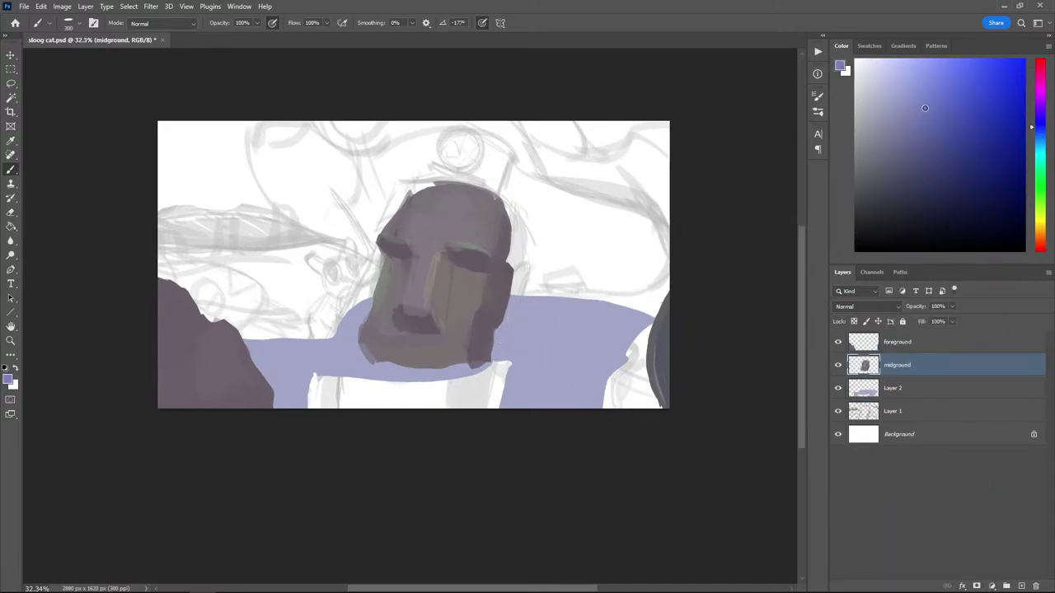
click(1041, 120)
key(g)
click(225, 263)
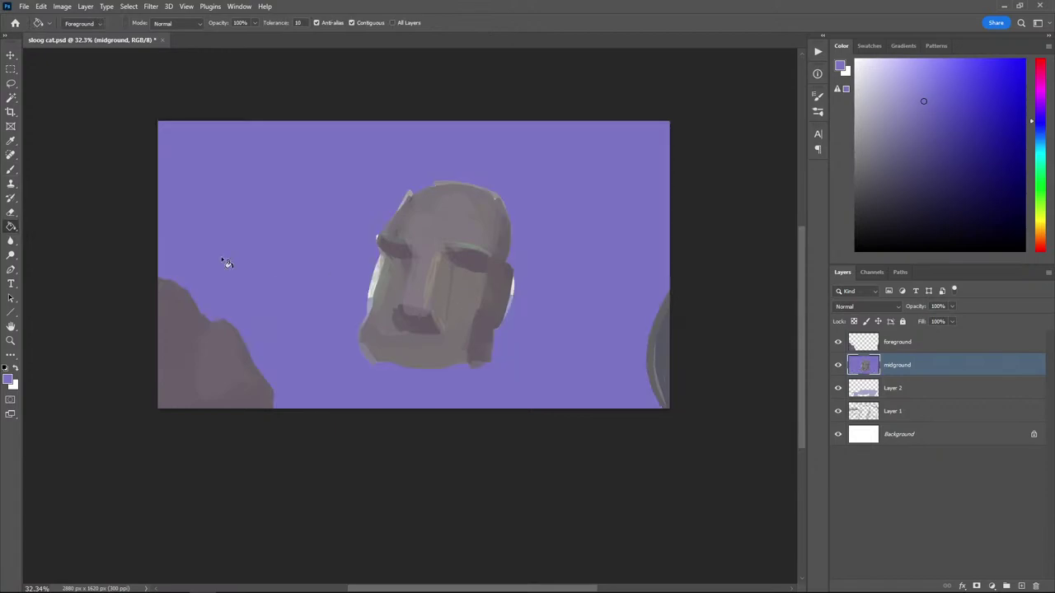
key(ctrl+z)
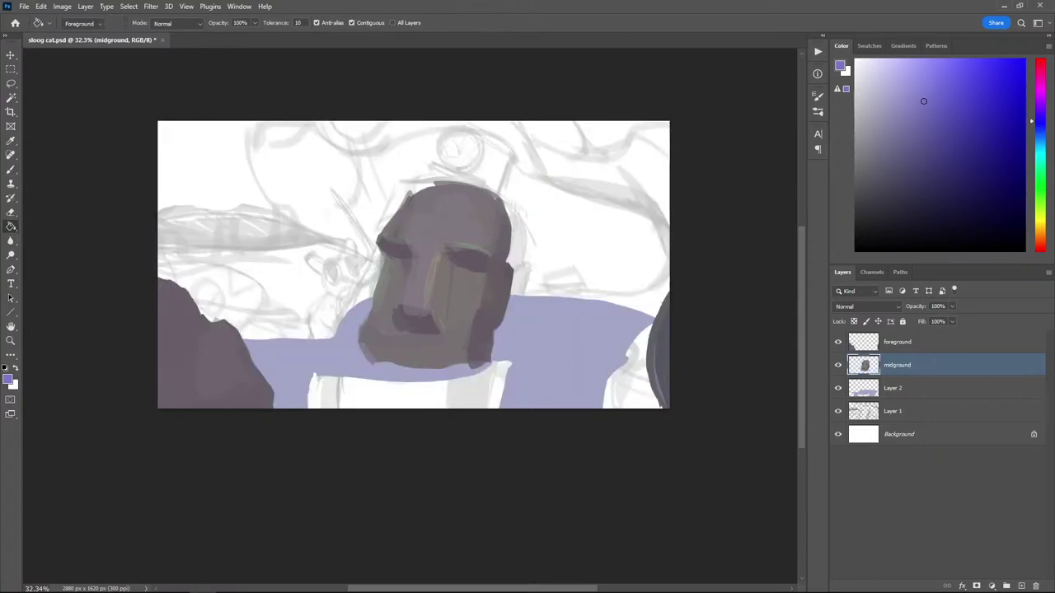
Switch to Layer 2 and recolour the area around the head's base with violet, settling on a muted grey-violet
click(934, 388)
click(507, 330)
click(900, 131)
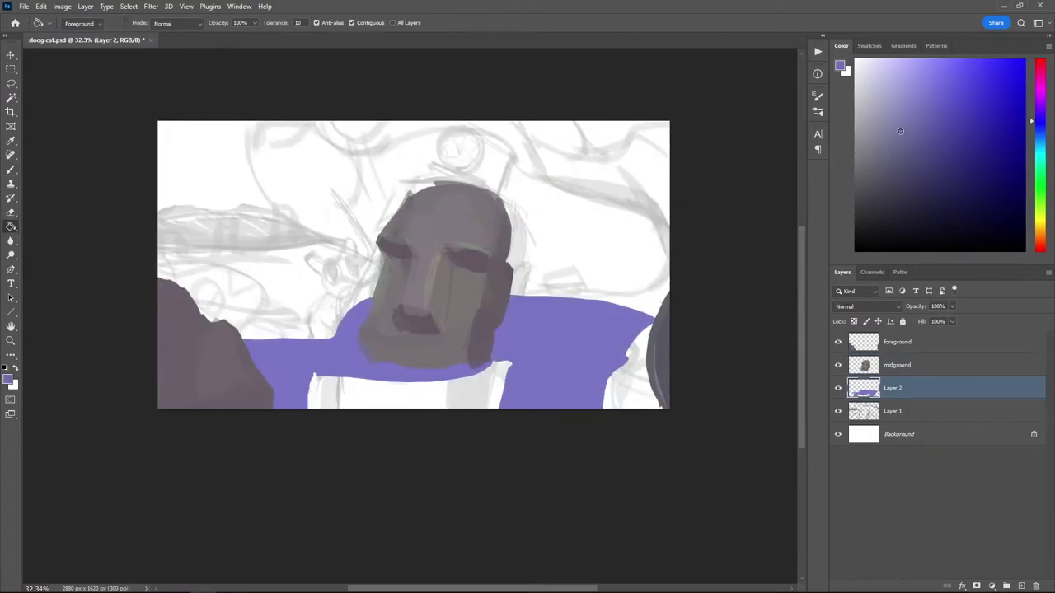
click(876, 116)
click(559, 358)
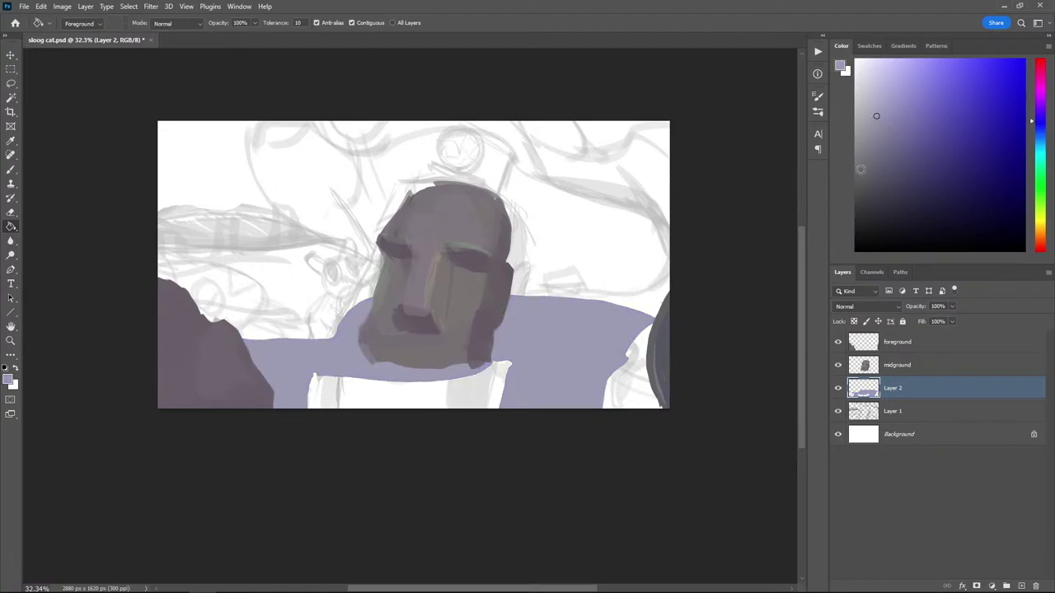
Try darker, paler and pinker violet fills on the area around the head's base, undoing them
click(890, 124)
click(539, 363)
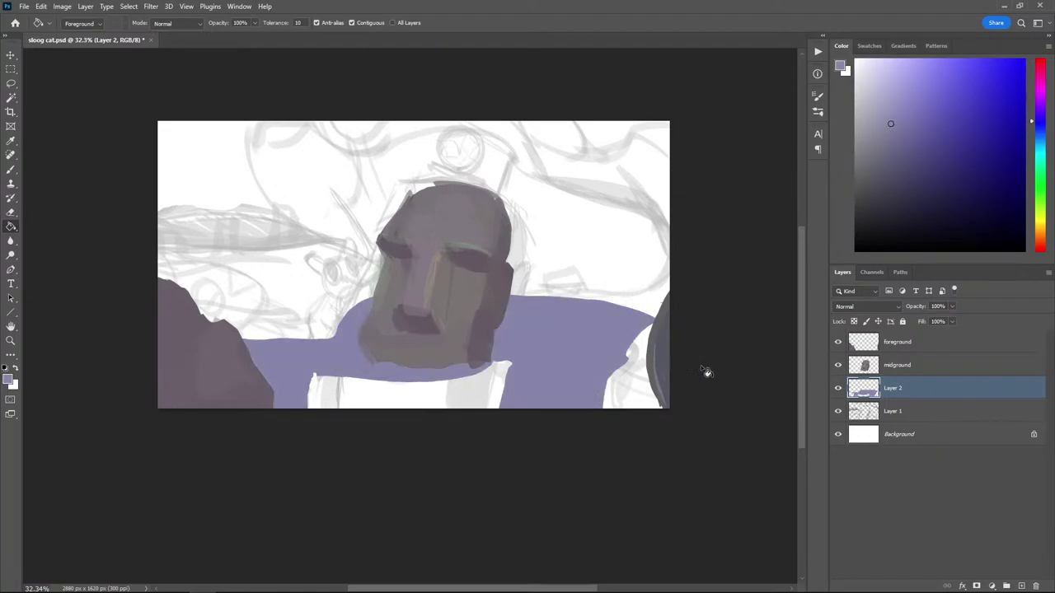
key(ctrl+z)
click(873, 107)
click(551, 375)
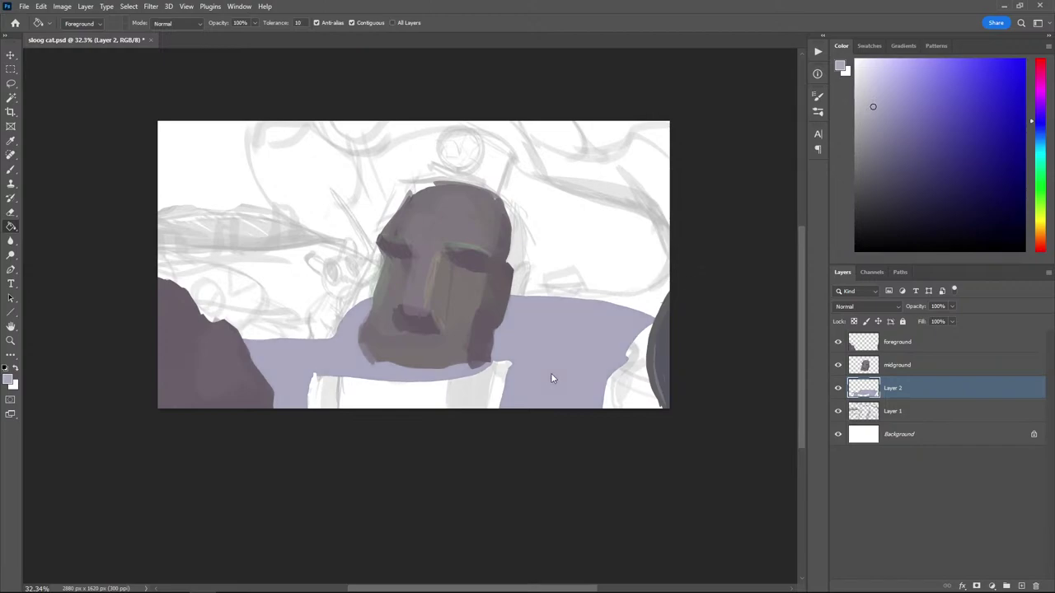
click(1042, 108)
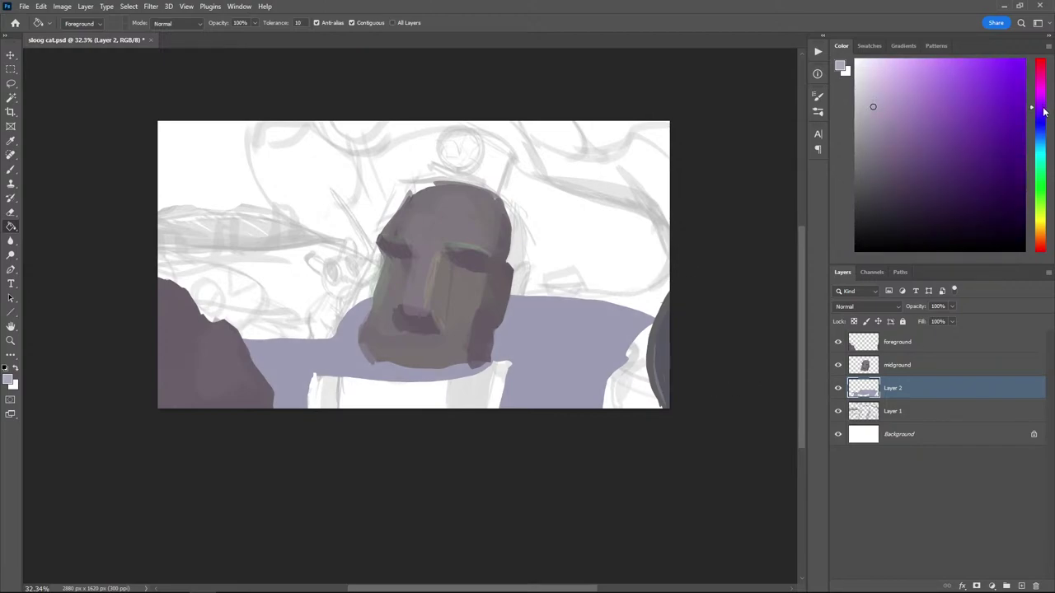
click(574, 373)
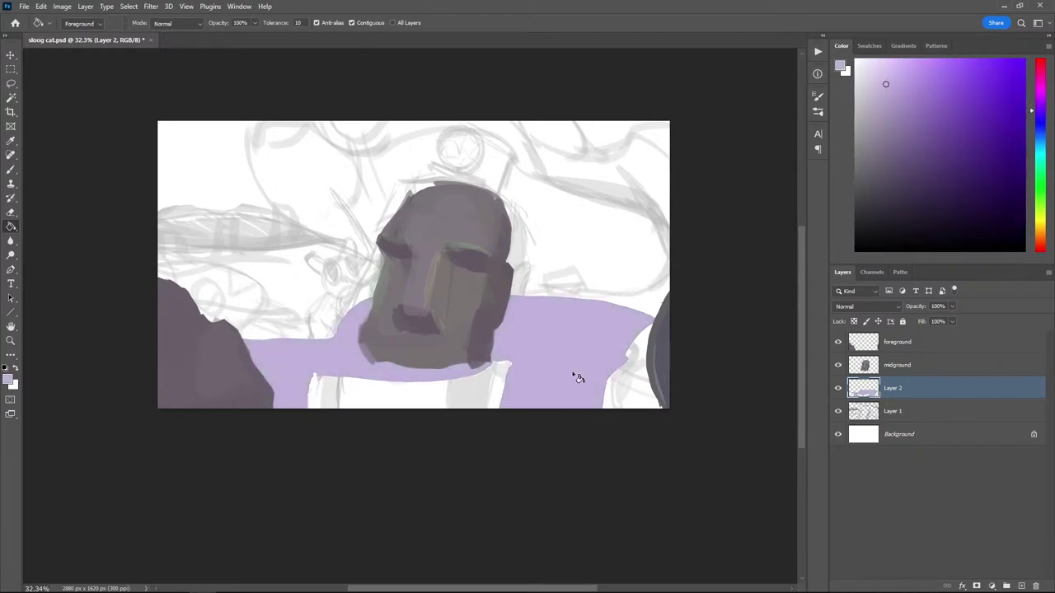
key(ctrl+z)
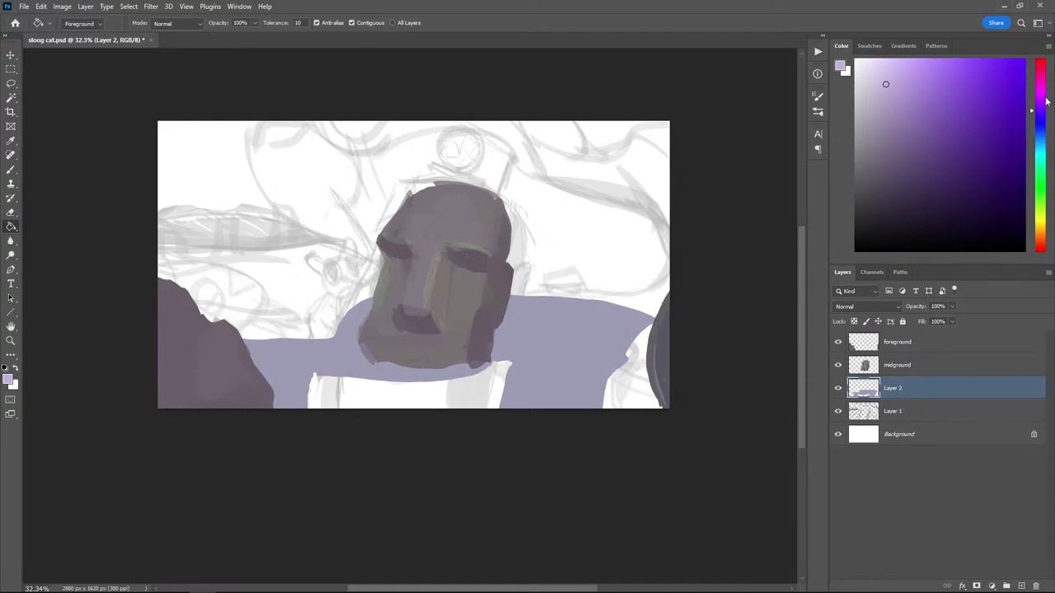
Paint soft grey-blue brush strokes into the violet area to the right of the head
click(1042, 143)
click(893, 100)
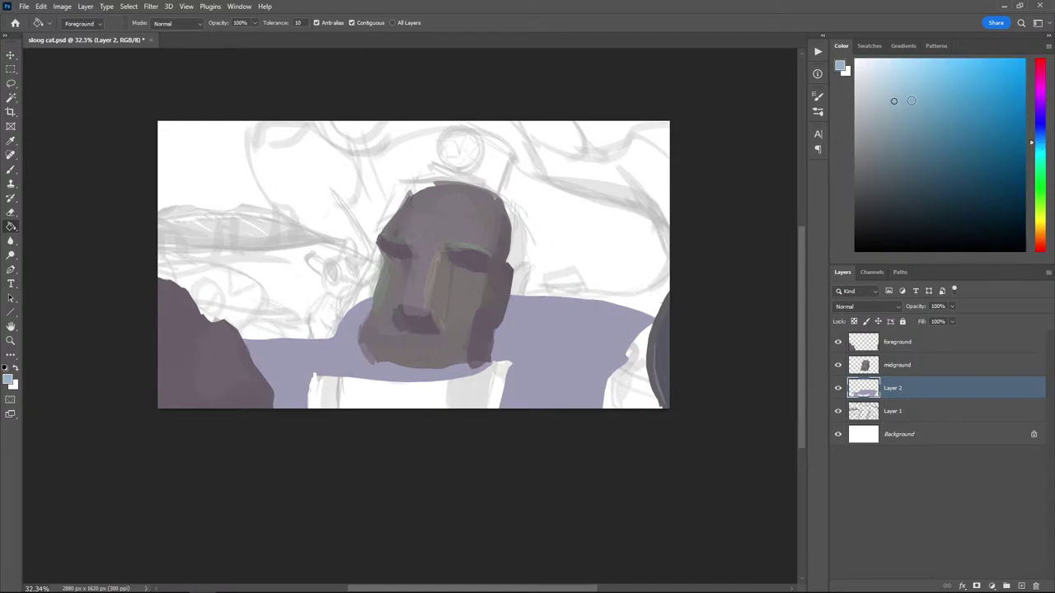
key(b)
mouse_move(552, 388)
mouse_down()
mouse_move(538, 416)
mouse_move(514, 403)
mouse_move(548, 352)
mouse_move(599, 359)
mouse_move(492, 368)
mouse_move(574, 334)
mouse_move(529, 323)
mouse_move(585, 321)
mouse_move(567, 302)
mouse_up()
Choose a paler grey-blue and brush horizontal strokes across the violet area left of the head at size 300
click(883, 96)
key(bracketleft)
key(bracketleft)
key(bracketleft)
key(bracketleft)
key(bracketleft)
key(bracketleft)
key(bracketright)
key(bracketright)
key(bracketright)
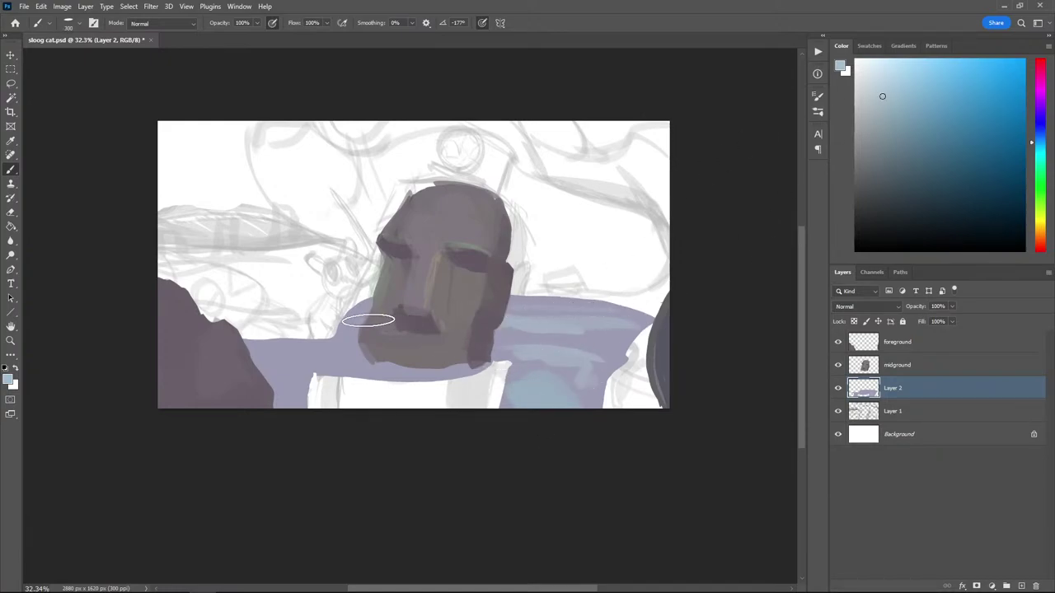
mouse_move(368, 321)
mouse_down()
mouse_move(354, 357)
mouse_move(309, 370)
mouse_move(287, 368)
mouse_move(305, 356)
mouse_move(280, 343)
mouse_move(290, 368)
mouse_up()
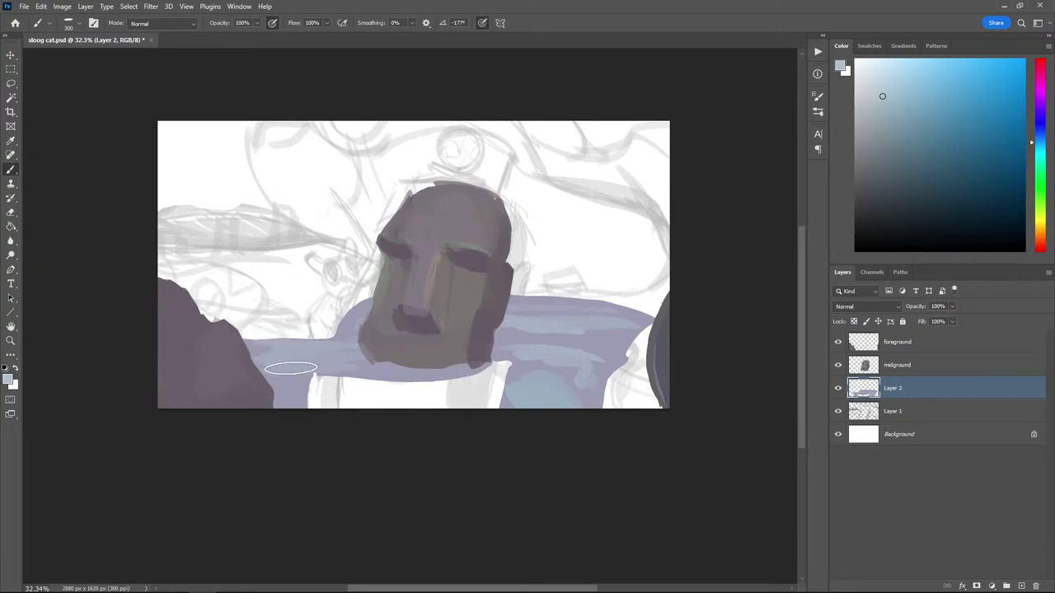
Paint brighter violet accents around the head's base and along the area's edges with a size 500 brush
click(1041, 120)
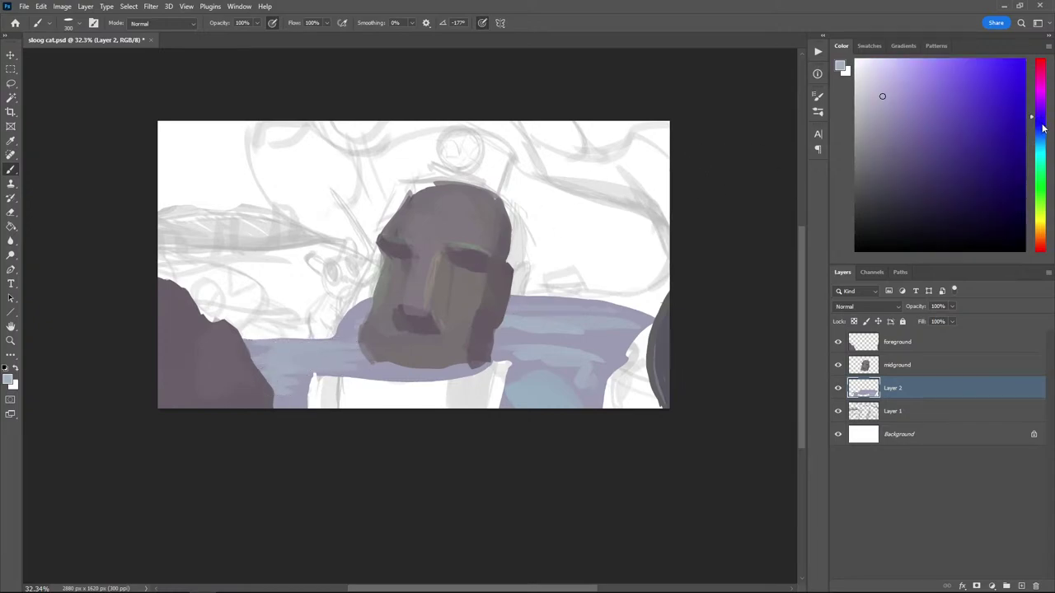
click(919, 73)
mouse_move(583, 333)
mouse_down()
mouse_move(618, 326)
mouse_move(596, 380)
mouse_move(518, 387)
mouse_move(484, 351)
mouse_move(482, 319)
mouse_move(459, 358)
mouse_move(390, 356)
mouse_move(401, 319)
mouse_move(422, 362)
mouse_move(346, 374)
mouse_move(297, 426)
mouse_move(242, 370)
mouse_move(259, 345)
mouse_move(212, 374)
mouse_up()
key(bracketright)
key(bracketright)
key(bracketright)
key(bracketleft)
key(bracketleft)
key(bracketleft)
key(bracketleft)
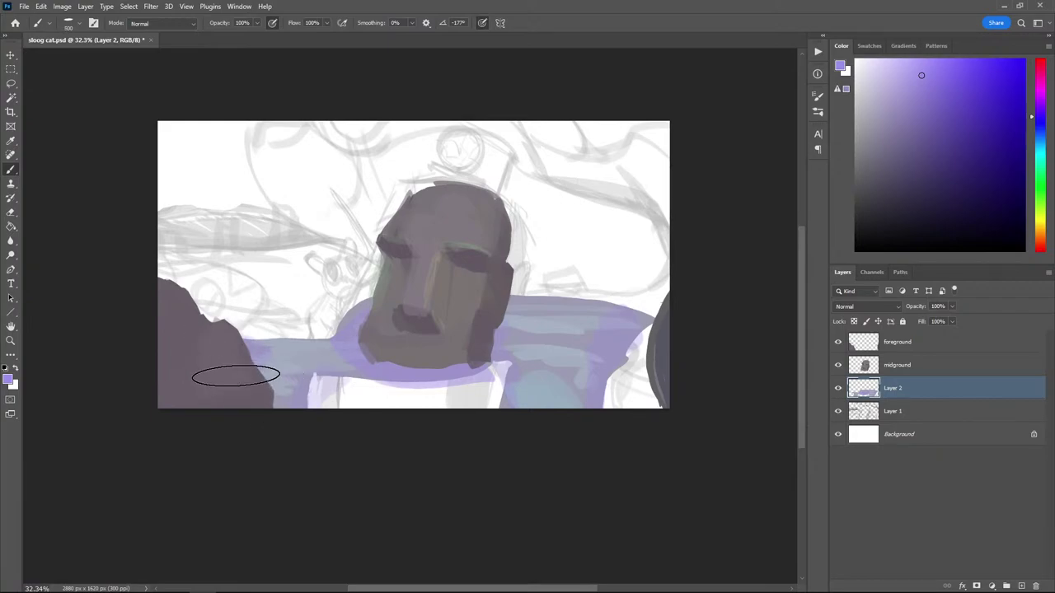
Erase the violet area's bulging edge beside the head's left cheek and save the document
key(e)
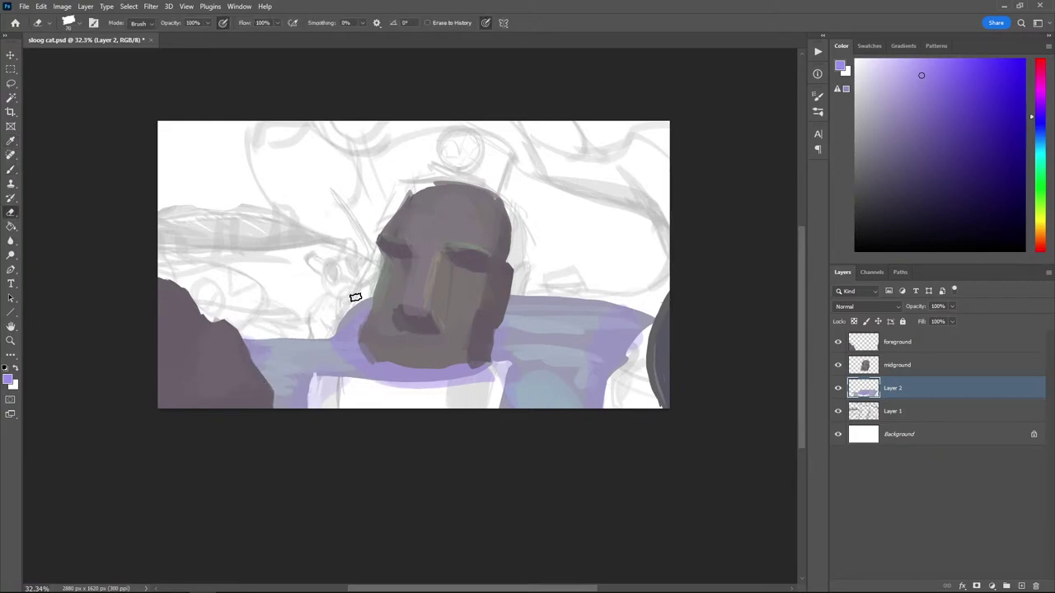
key(b)
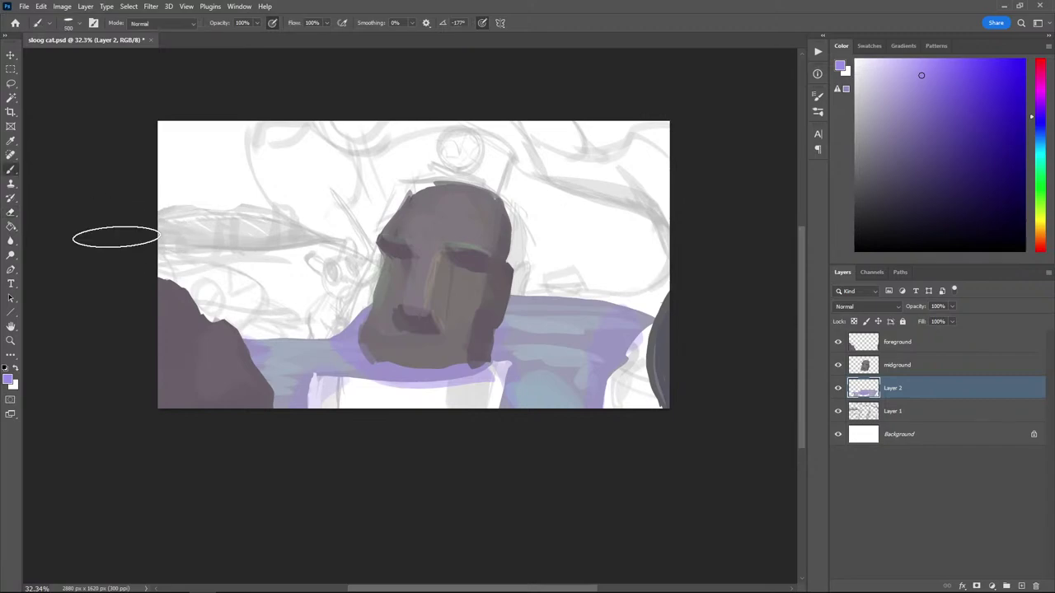
key(ctrl+s)
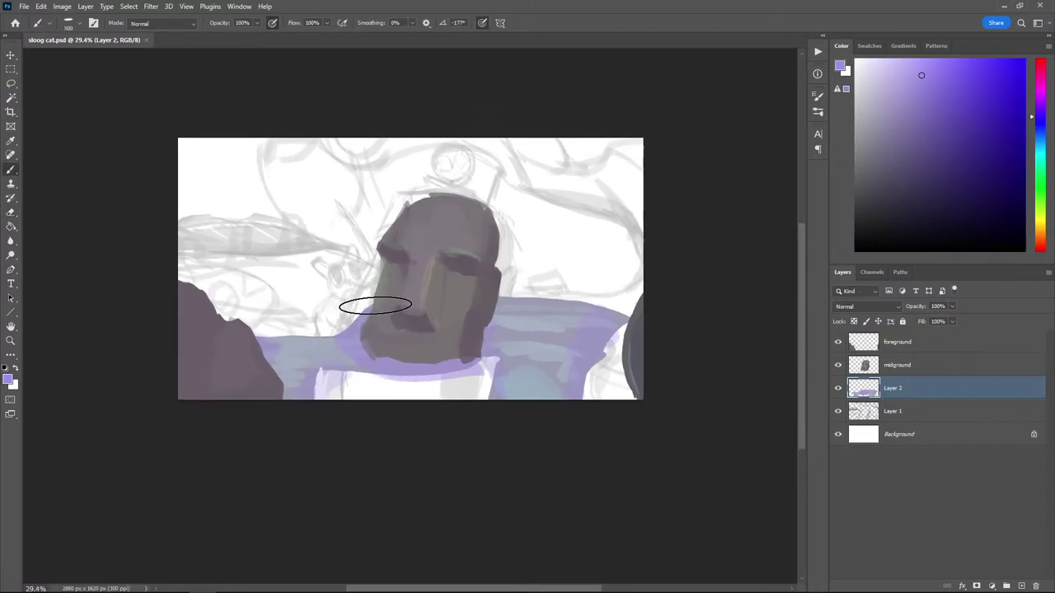
Sample violet and blue tones and paint grey-blue strokes beneath the head's chin with a size 150 brush
scroll(398, 304, up, 3)
scroll(451, 303, down, 5)
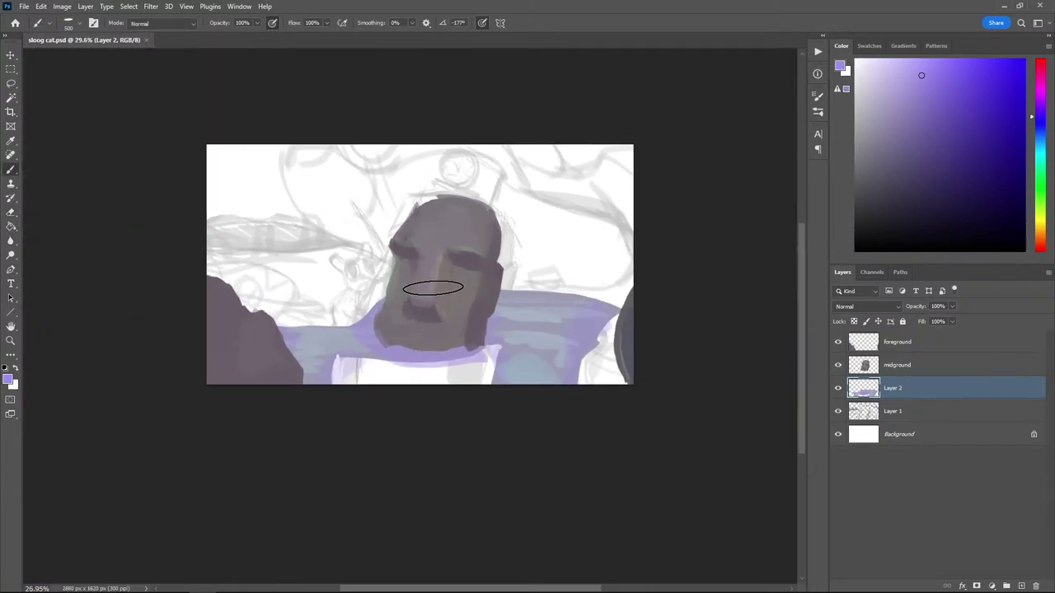
scroll(452, 304, up, 4)
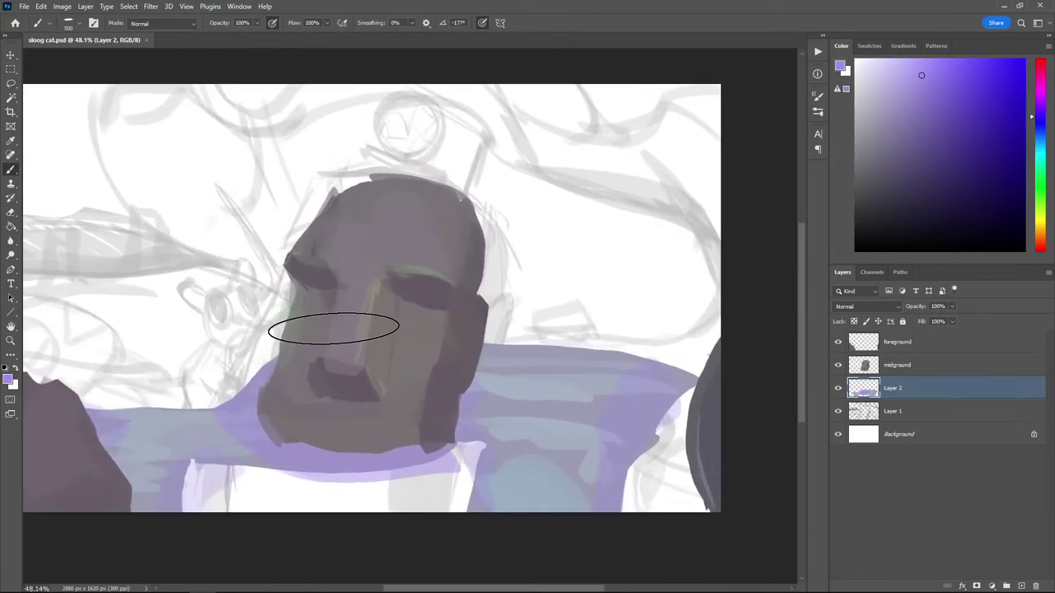
alt+click(313, 439)
alt+click(519, 416)
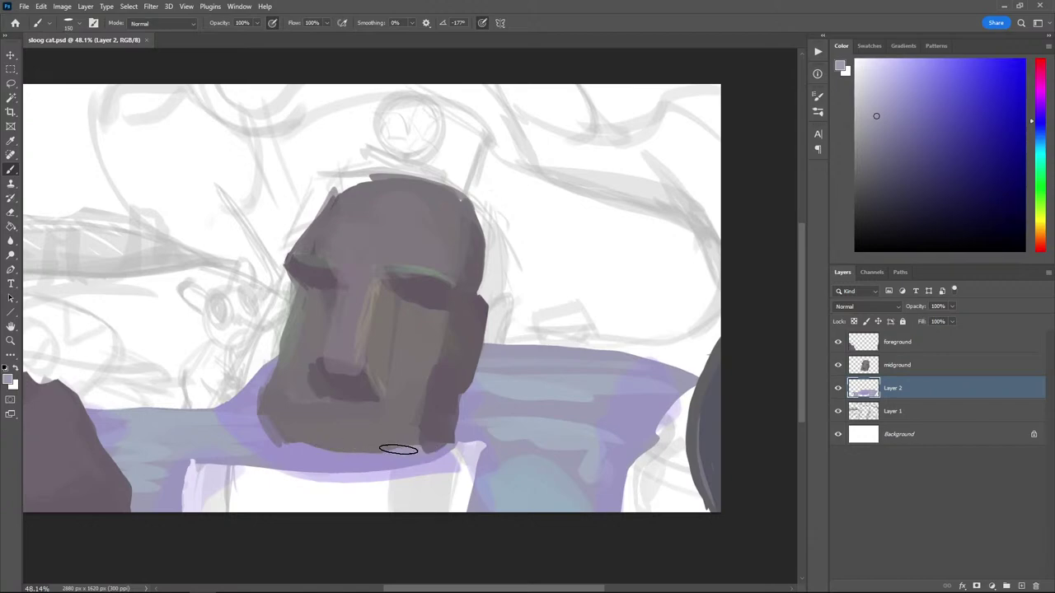
mouse_move(396, 443)
mouse_down()
mouse_move(331, 467)
mouse_move(301, 438)
mouse_up()
alt+click(211, 433)
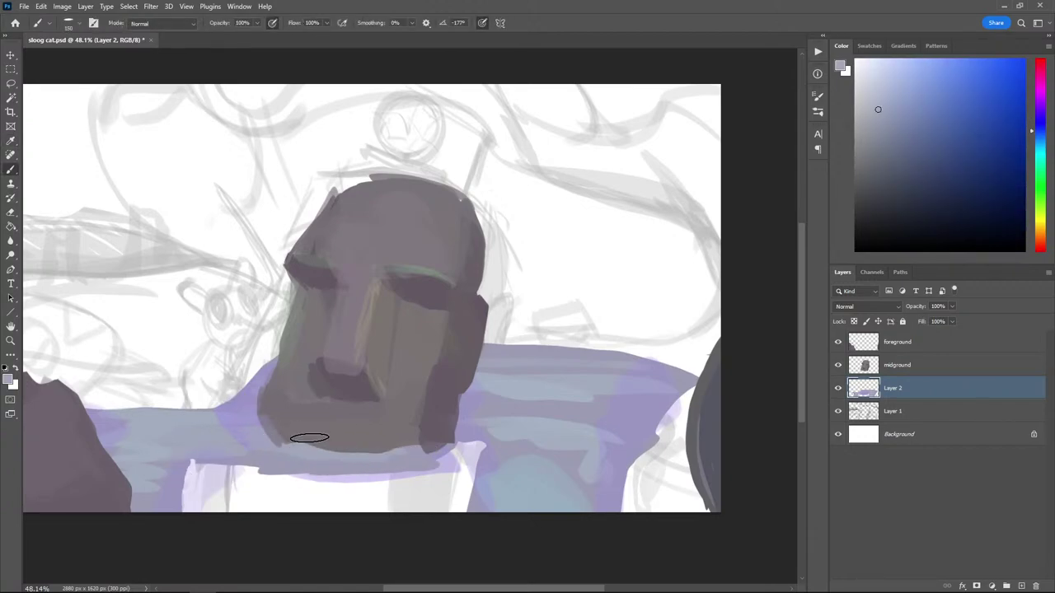
Merge the midground layer down into Layer 2 and paint sampled blue-violet over the lower edge of the chin
right_click(884, 370)
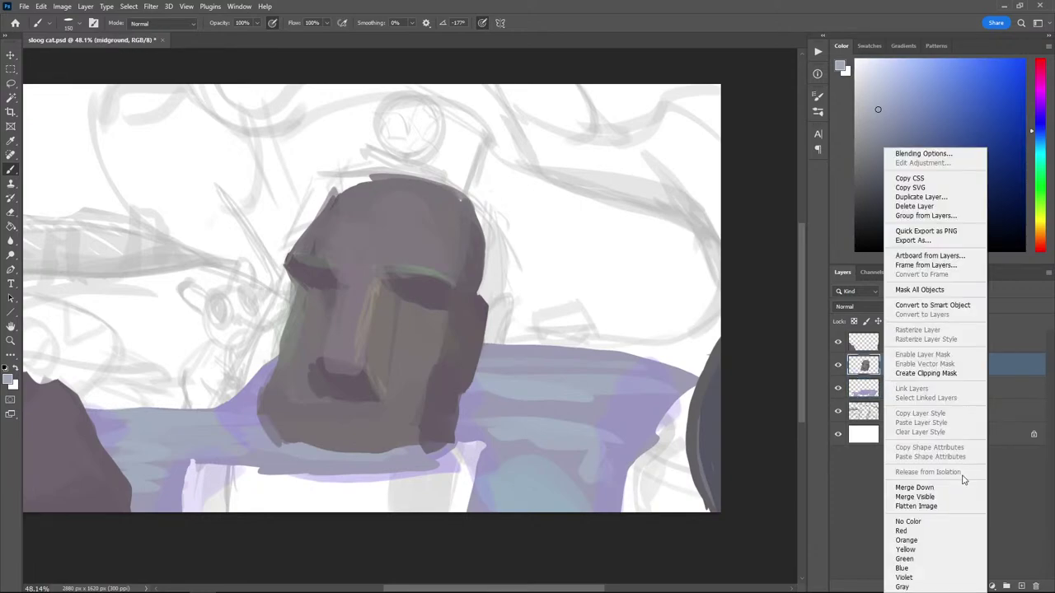
click(910, 487)
alt+click(238, 431)
mouse_move(257, 441)
mouse_down()
mouse_move(328, 440)
mouse_move(328, 424)
mouse_move(423, 440)
mouse_move(374, 440)
mouse_move(387, 447)
mouse_move(364, 455)
mouse_move(463, 420)
mouse_move(312, 435)
mouse_move(345, 448)
mouse_move(326, 462)
mouse_move(269, 464)
mouse_move(304, 428)
mouse_up()
alt+click(506, 419)
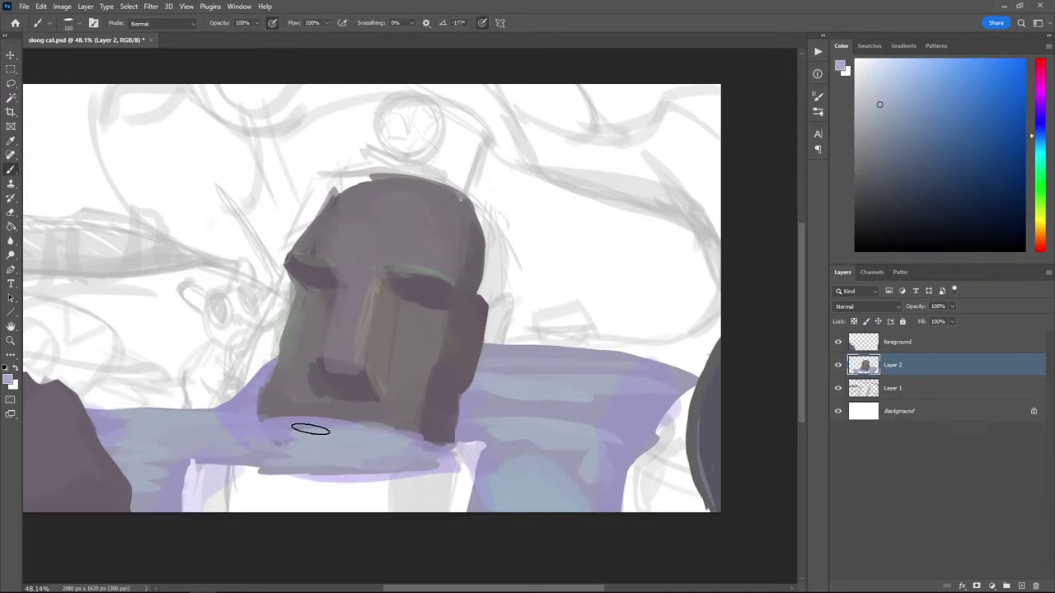
Rebuild the chin's lower edge over the blue strokes with grey-brown tones sampled from the face
alt+click(318, 411)
mouse_move(383, 418)
mouse_down()
mouse_move(304, 422)
mouse_move(398, 431)
mouse_move(336, 436)
mouse_move(276, 417)
mouse_move(376, 431)
mouse_move(337, 413)
mouse_move(347, 421)
mouse_move(326, 428)
mouse_move(381, 435)
mouse_move(323, 442)
mouse_up()
alt+click(402, 386)
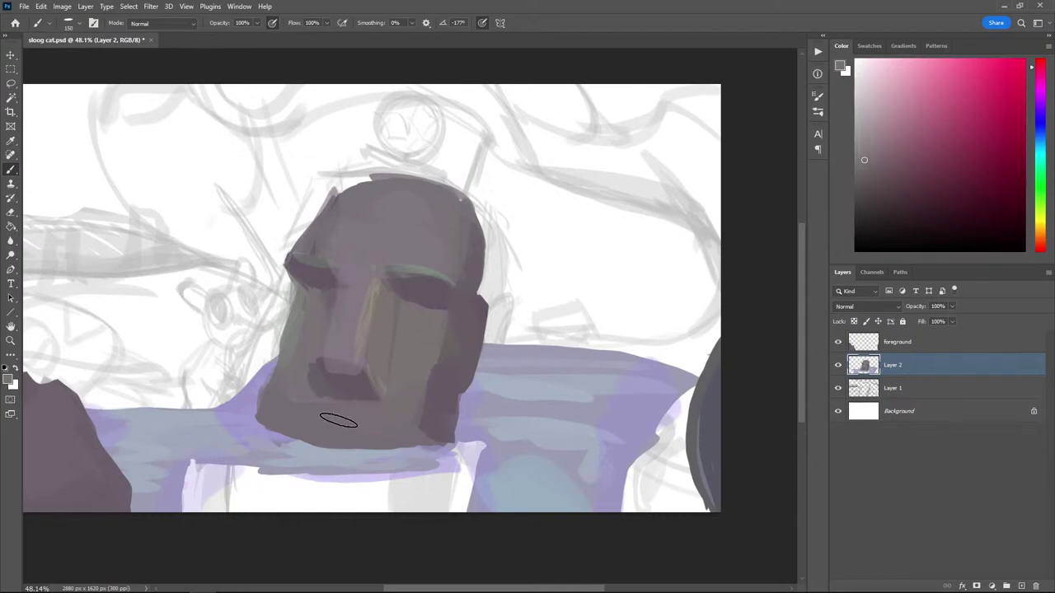
Repaint the head's nose bridge and forehead up to the left brow with warm grey tones sampled from the face
alt+click(367, 326)
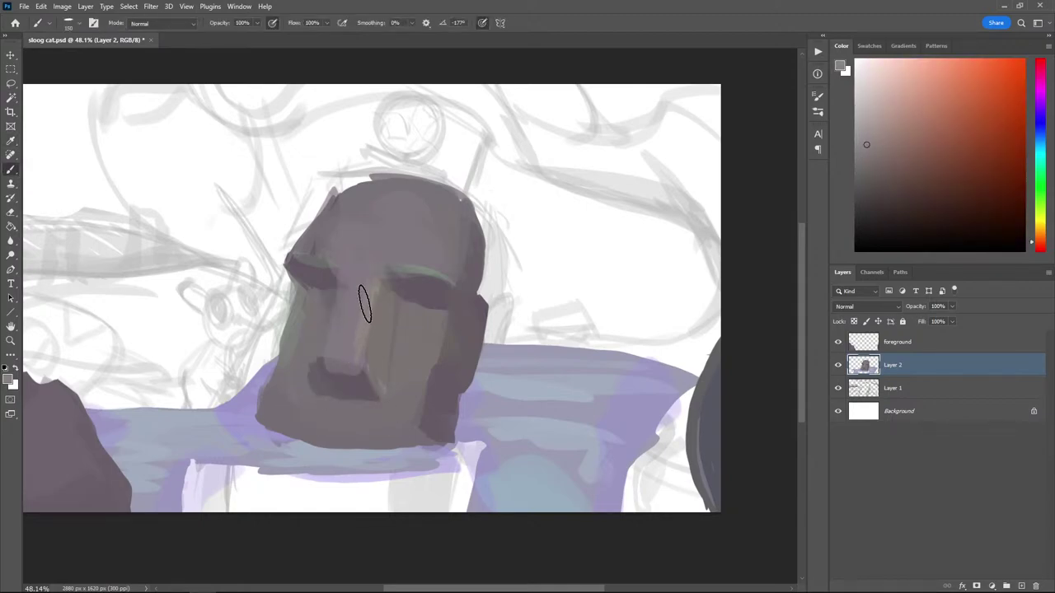
mouse_move(350, 344)
mouse_down()
mouse_move(358, 281)
mouse_move(380, 255)
mouse_move(407, 254)
mouse_up()
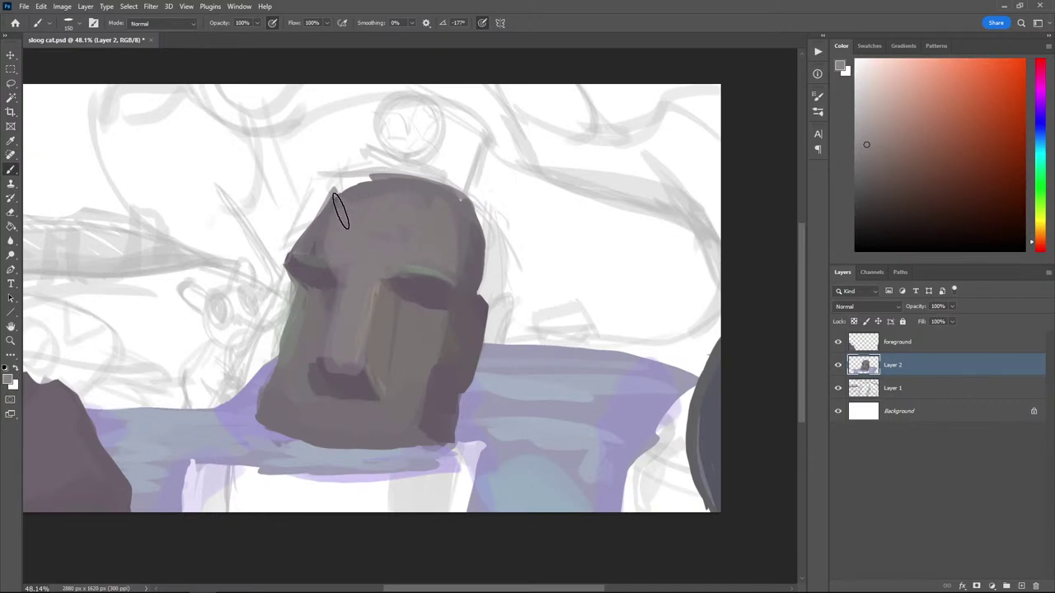
alt+click(441, 240)
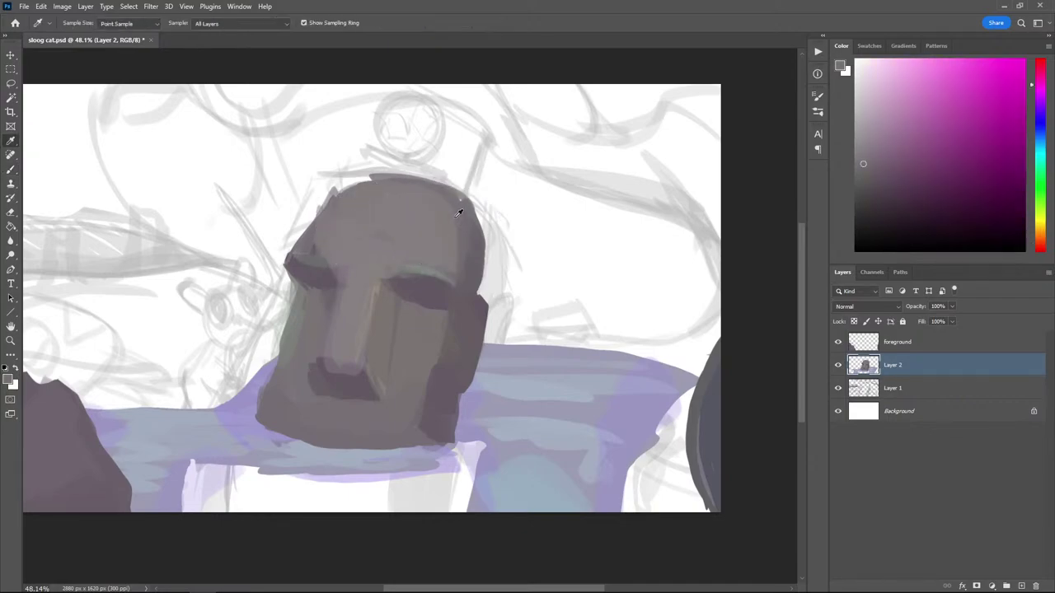
alt+click(437, 217)
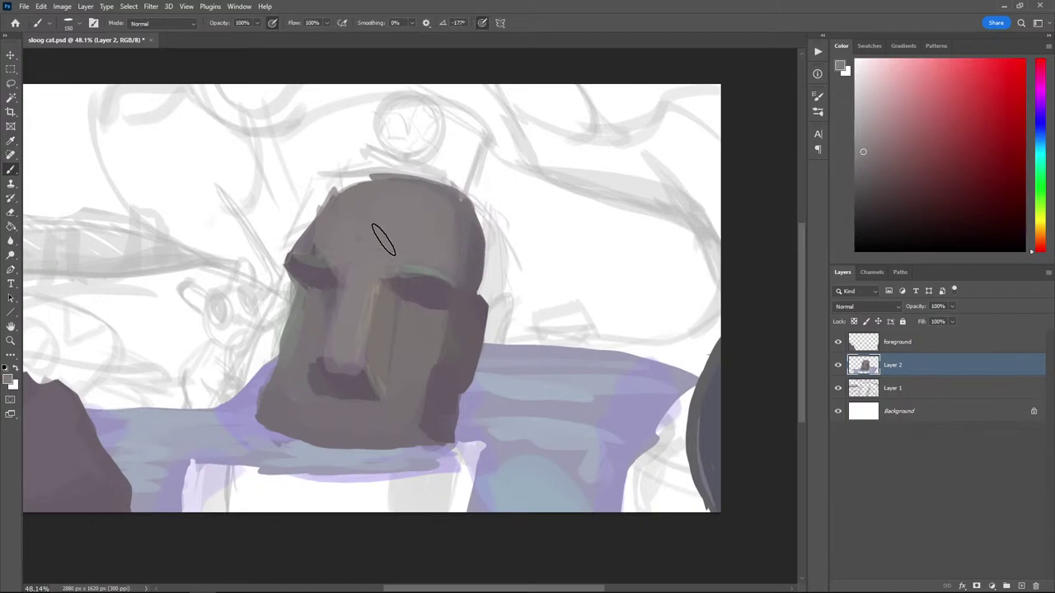
mouse_move(334, 203)
mouse_down()
mouse_move(311, 219)
mouse_move(319, 173)
mouse_move(312, 262)
mouse_move(326, 256)
mouse_move(301, 260)
mouse_up()
Reduce the brush to size 90 and refine both brow edges and the left eye socket with sampled face tones
key(bracketleft)
key(bracketleft)
key(bracketleft)
alt+click(415, 255)
alt+click(427, 273)
drag(437, 275, 384, 278)
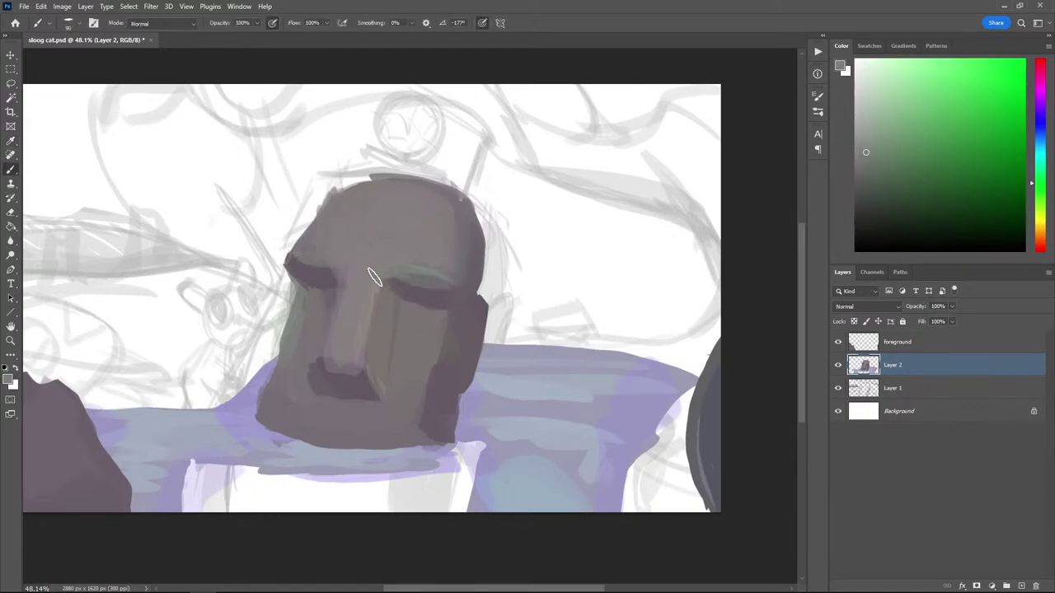
alt+click(324, 278)
drag(329, 283, 308, 272)
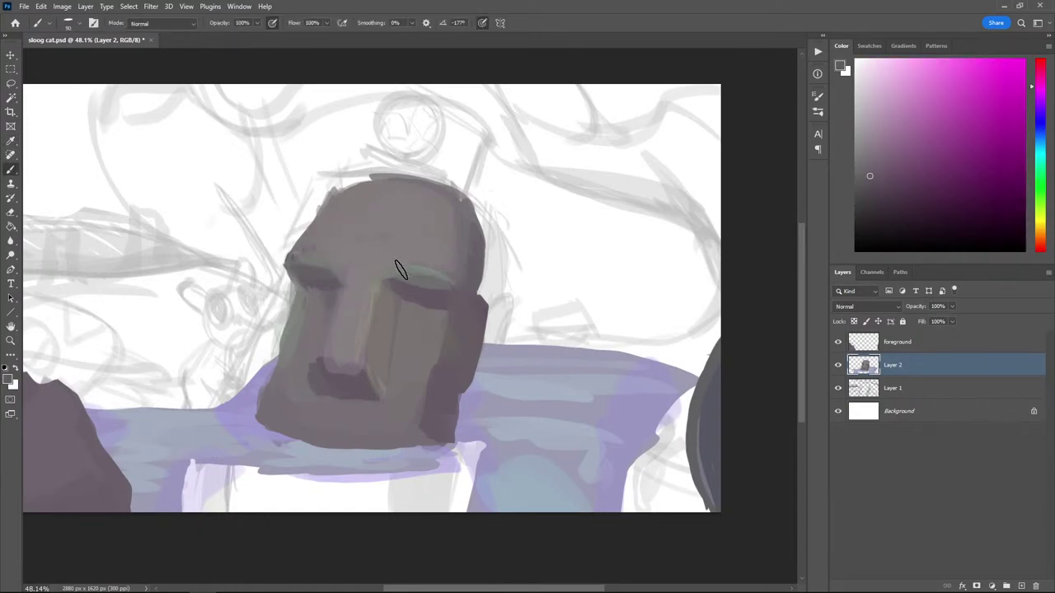
key(alt)
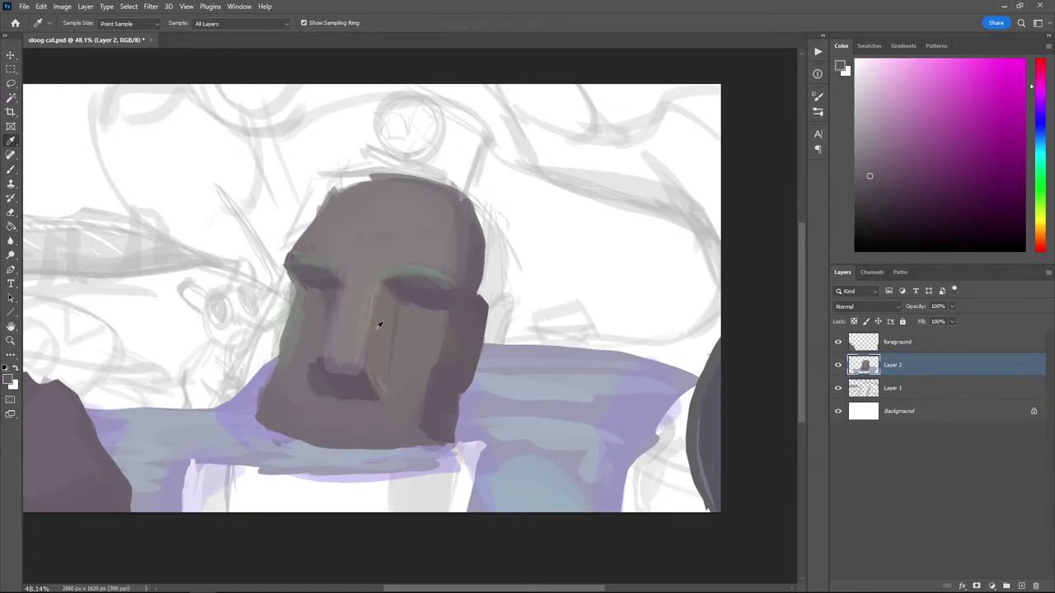
Reshape the nose's tip, sides and underside with grey and mauve tones sampled from the face, and save the document
drag(360, 380, 325, 372)
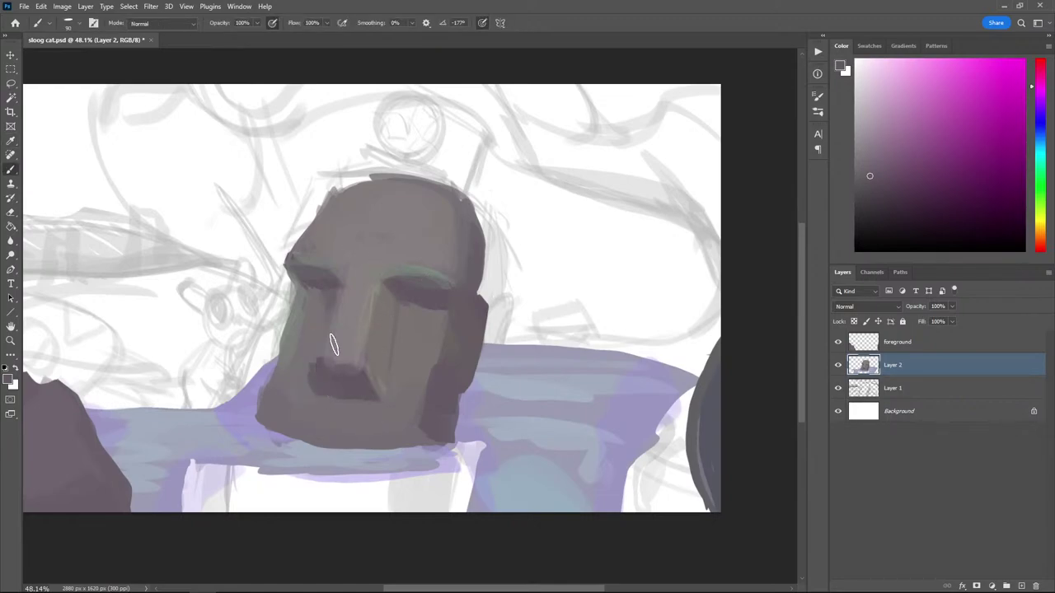
alt+click(336, 298)
alt+click(303, 371)
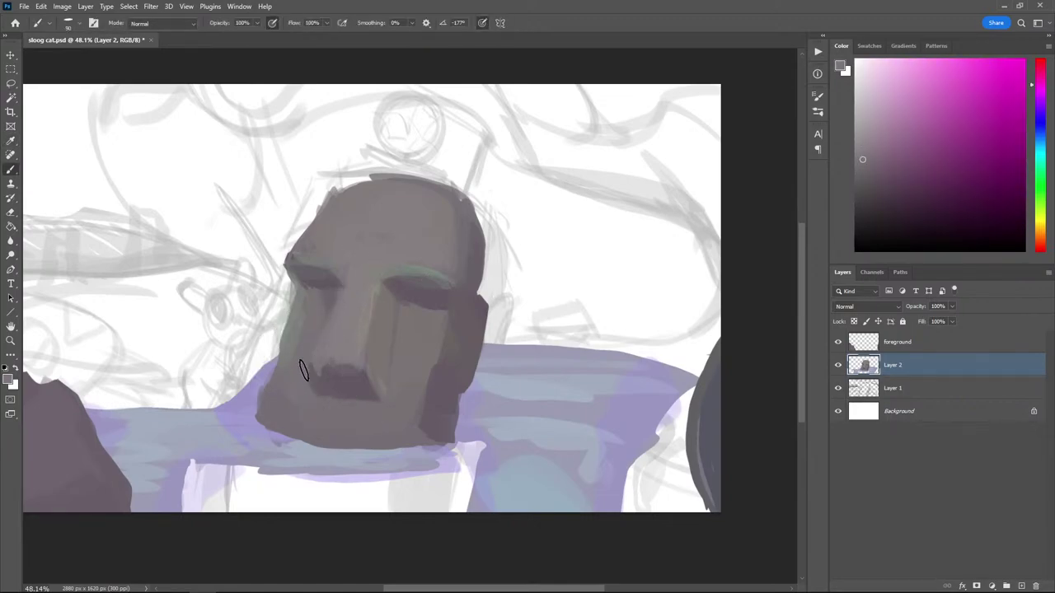
alt+click(347, 369)
alt+click(369, 375)
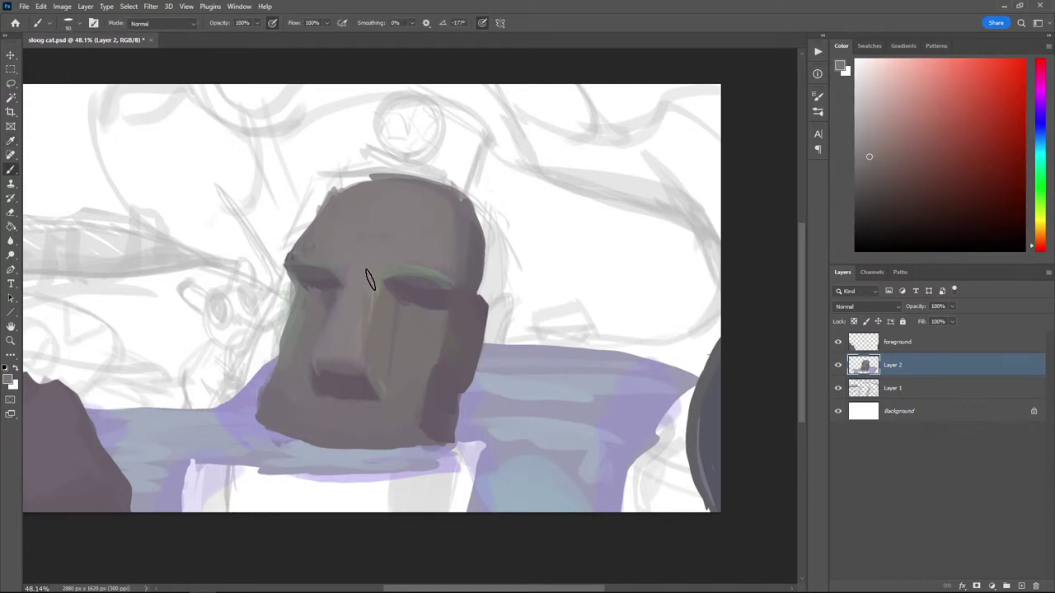
alt+click(316, 415)
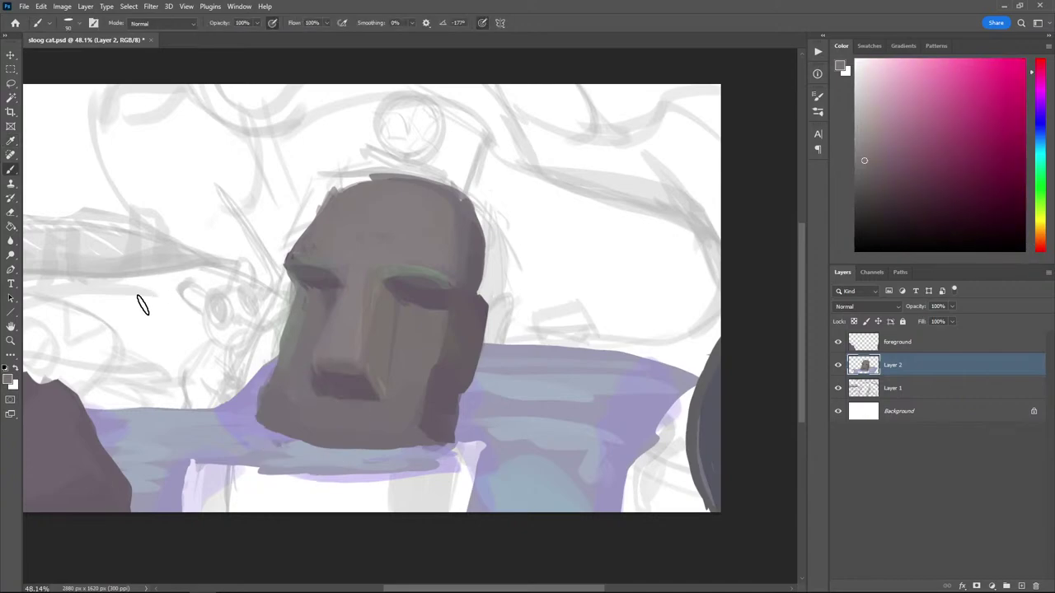
key(ctrl+s)
Enlarge the brush to size 200 and paint sampled grey-violet over the area between the head's right cheek and the right foreground shape
scroll(366, 279, down, 4)
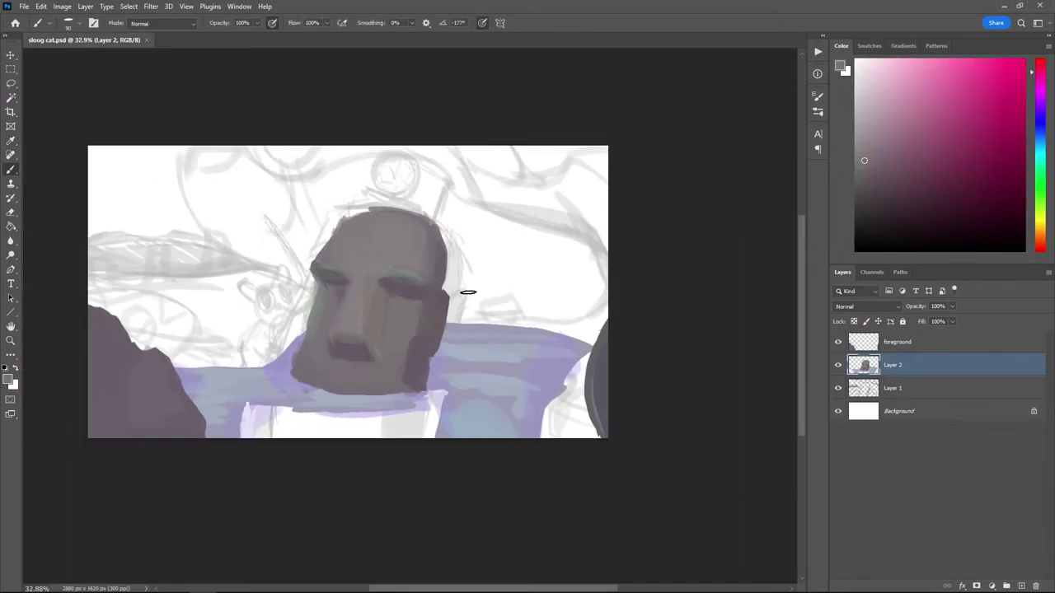
scroll(433, 295, up, 1)
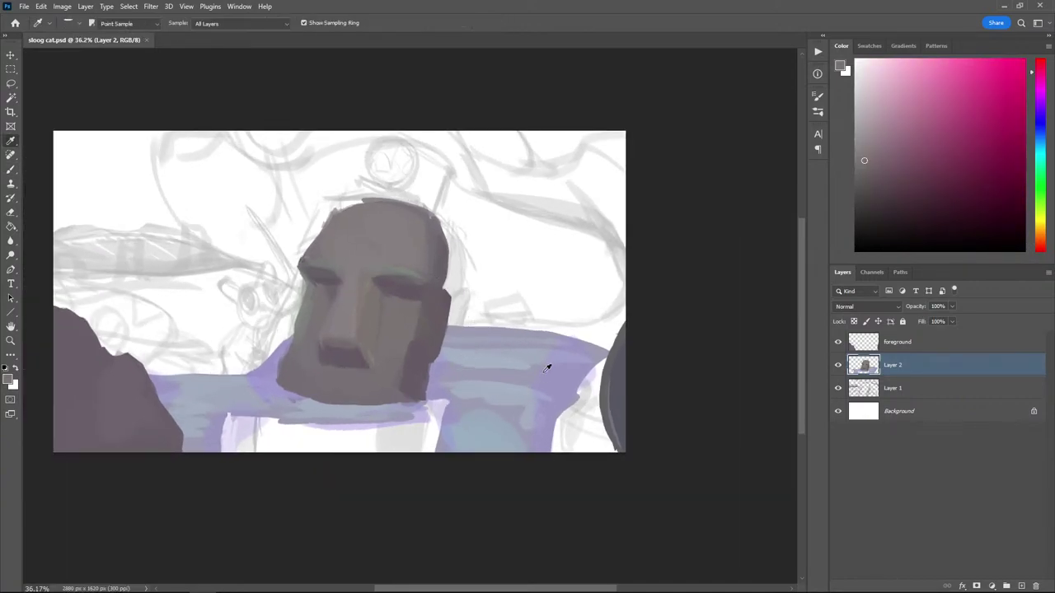
alt+click(518, 363)
key(bracketright)
key(bracketright)
key(bracketright)
key(bracketright)
key(bracketright)
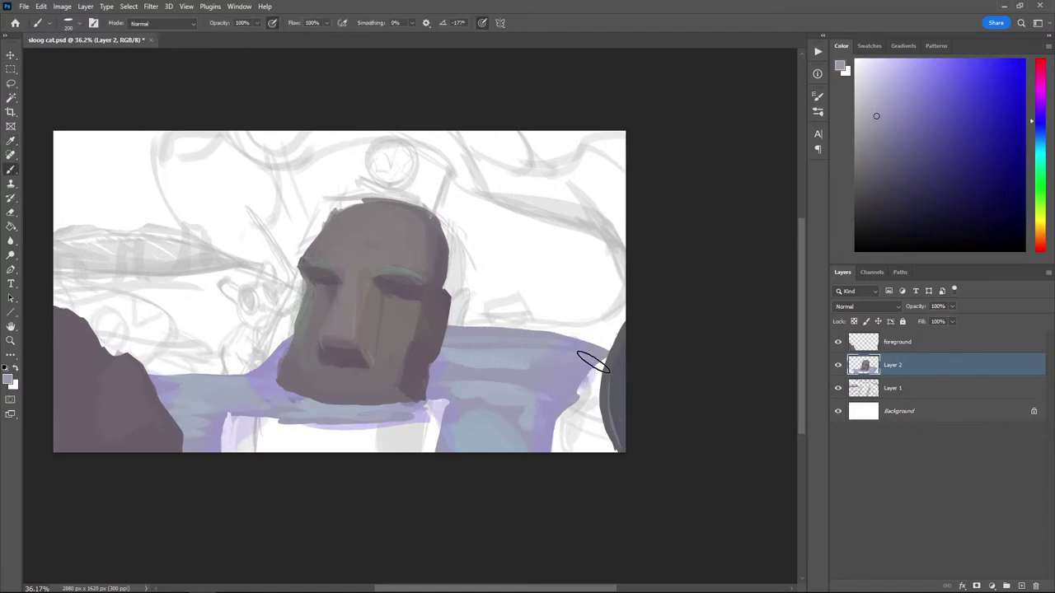
mouse_move(439, 394)
mouse_down()
mouse_move(411, 403)
mouse_move(440, 376)
mouse_up()
alt+click(466, 360)
alt+click(423, 371)
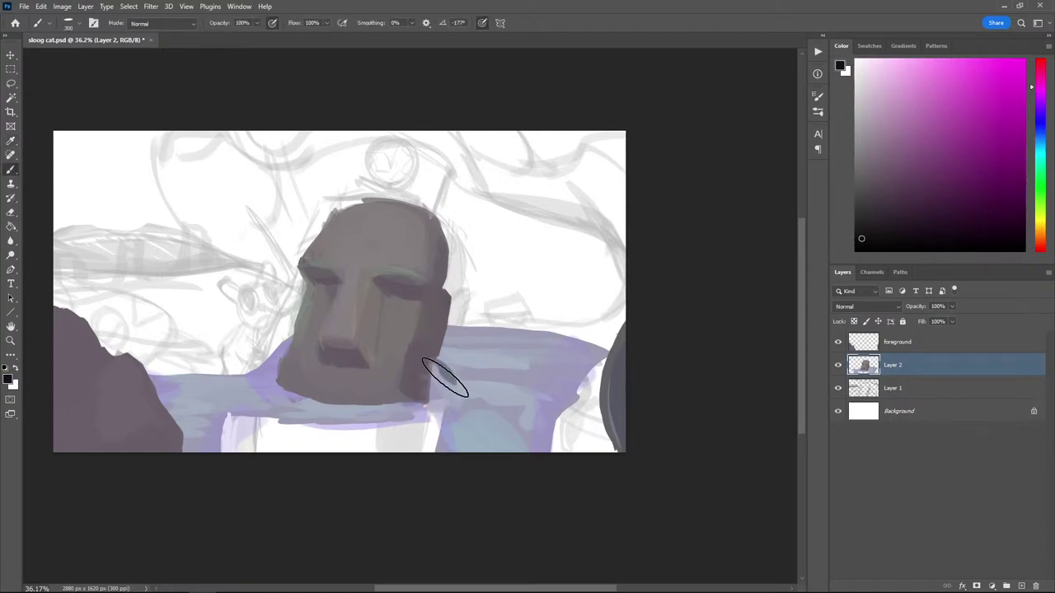
drag(445, 377, 441, 391)
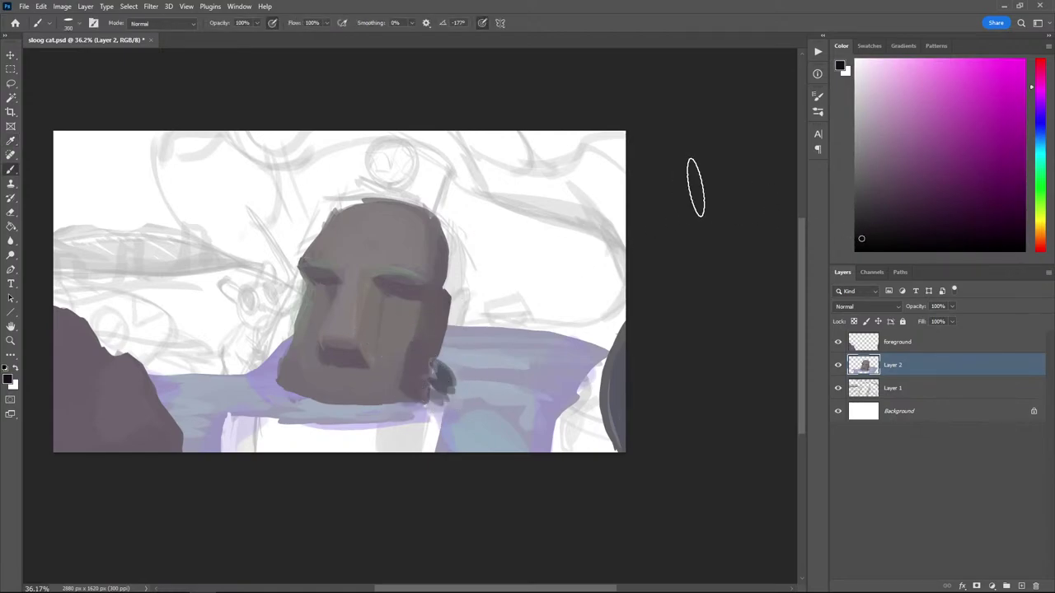
key(ctrl+z)
Choose a dark purple and paint shadow strokes beneath the head's chin, and save the document
drag(937, 148, 929, 207)
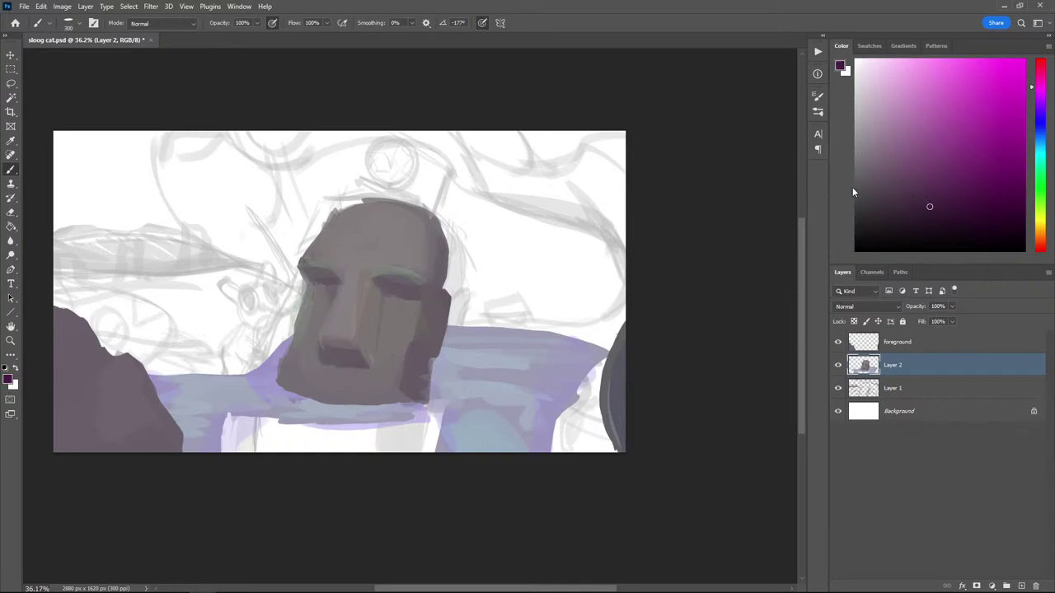
mouse_move(398, 409)
mouse_down()
mouse_move(327, 405)
mouse_move(362, 415)
mouse_move(348, 424)
mouse_move(336, 403)
mouse_move(276, 405)
mouse_up()
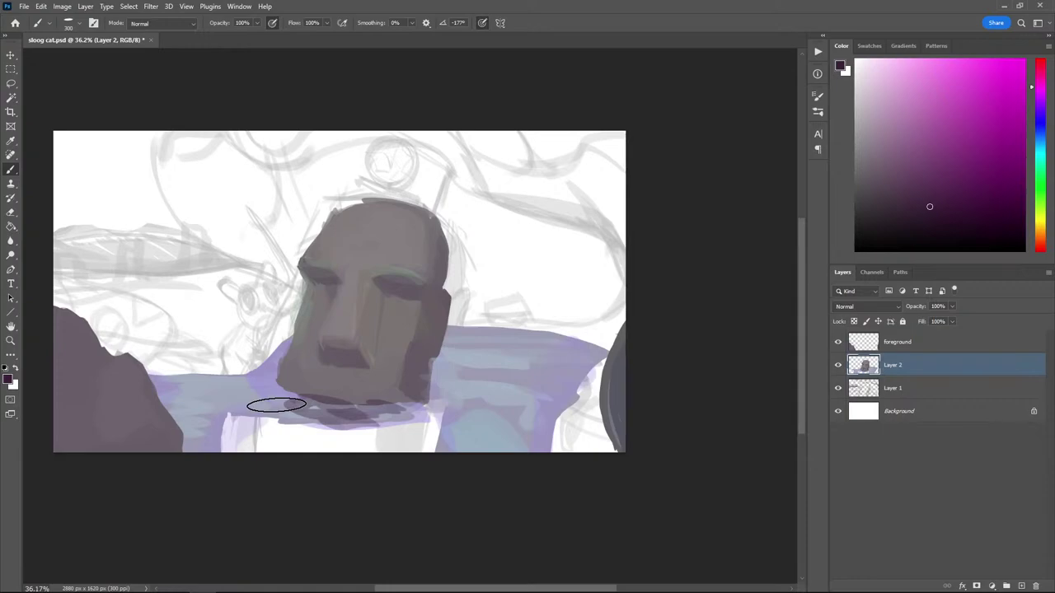
key(alt)
key(ctrl+s)
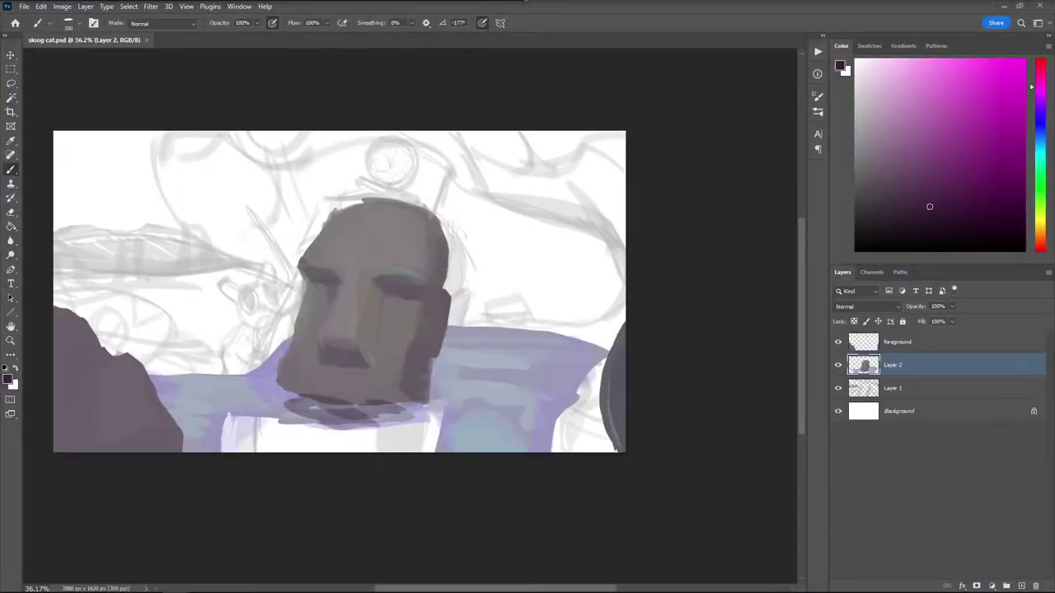
Soften the dark shadow beneath the chin with a sampled mauve-grey using a size 125 brush
click(145, 512)
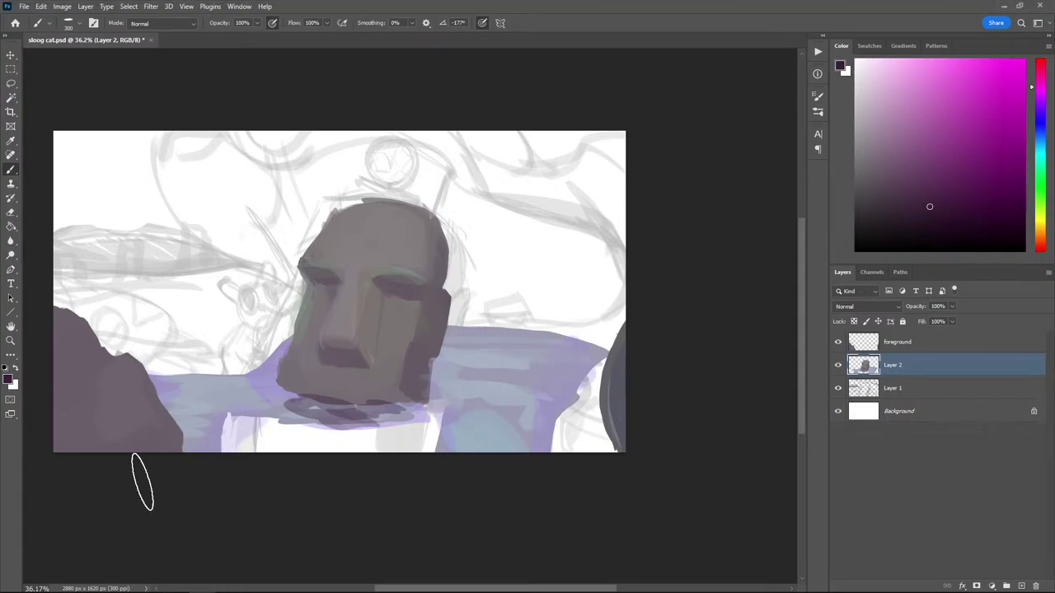
key(])
key(])
key(])
key([)
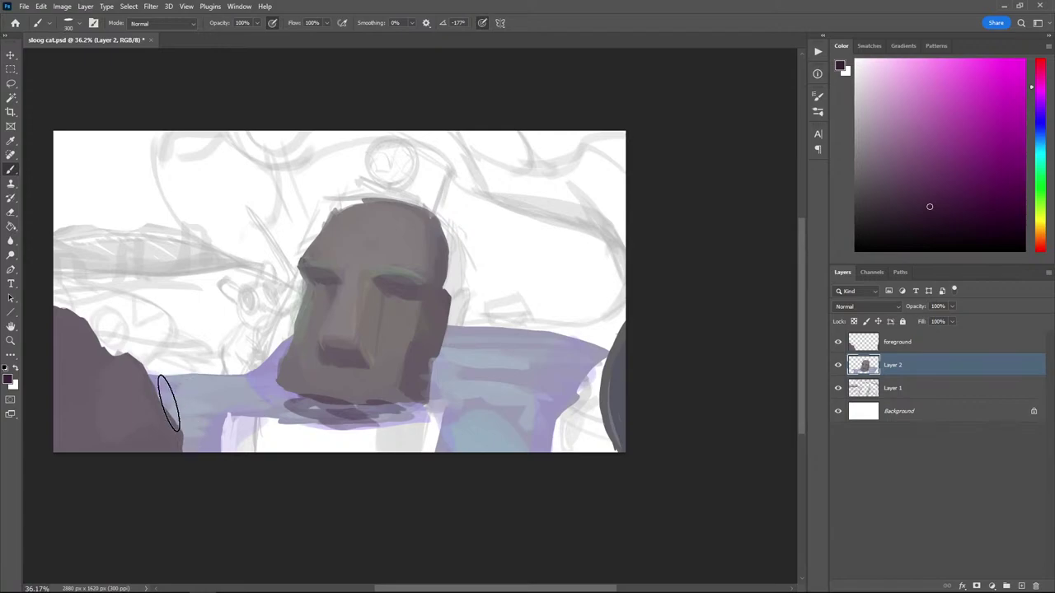
key(i)
click(281, 393)
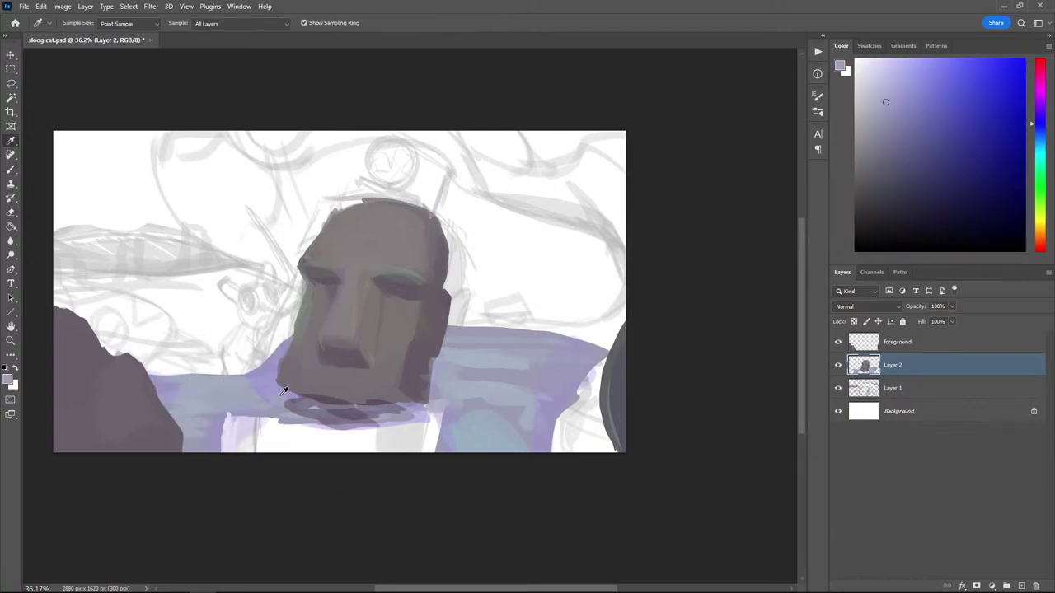
click(326, 386)
key(b)
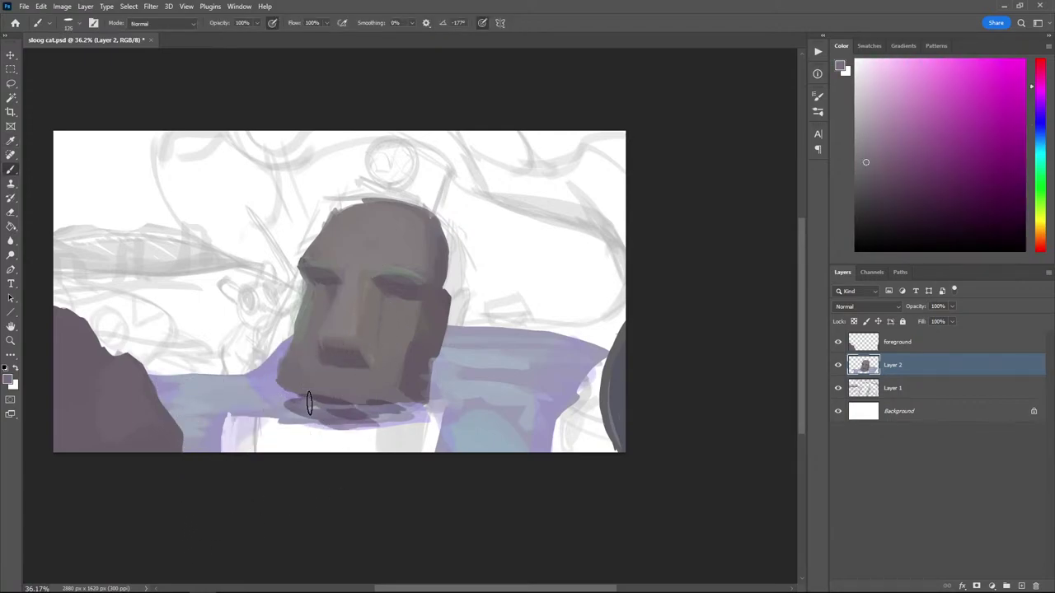
drag(348, 412, 389, 416)
drag(289, 409, 285, 409)
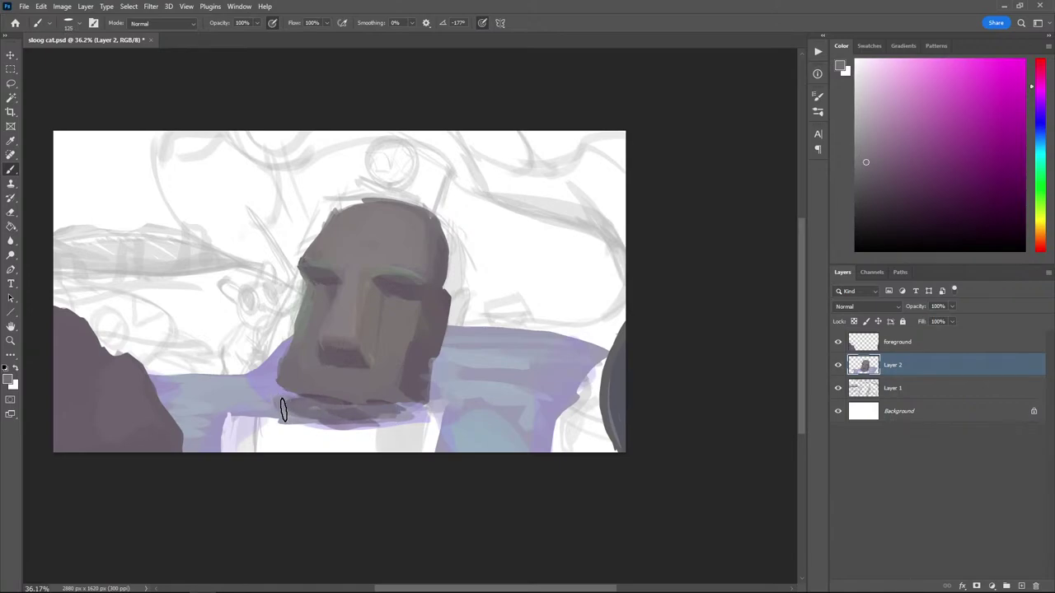
Redefine the chin's lower edge above its shadow with sampled violet and grey-brown face tones
alt+click(359, 388)
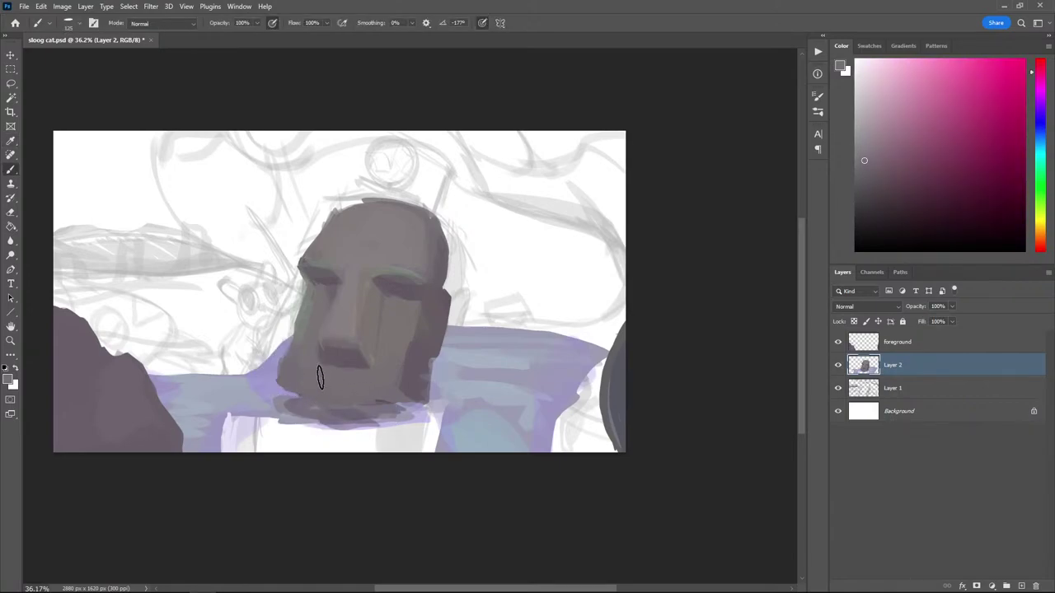
key(i)
click(267, 378)
key(b)
drag(277, 404, 406, 407)
key(i)
click(349, 405)
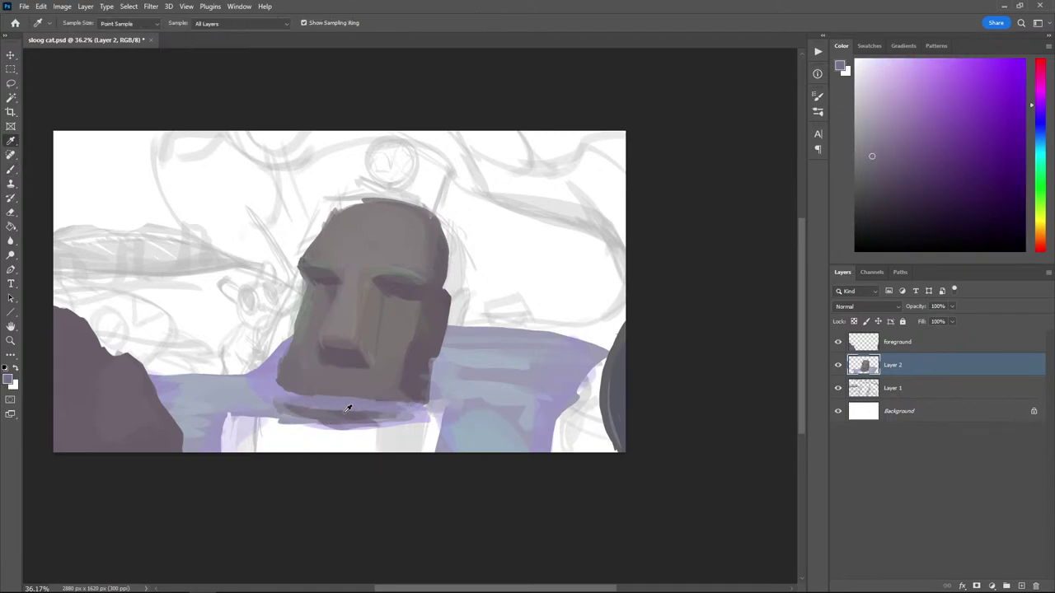
key(b)
alt+click(306, 367)
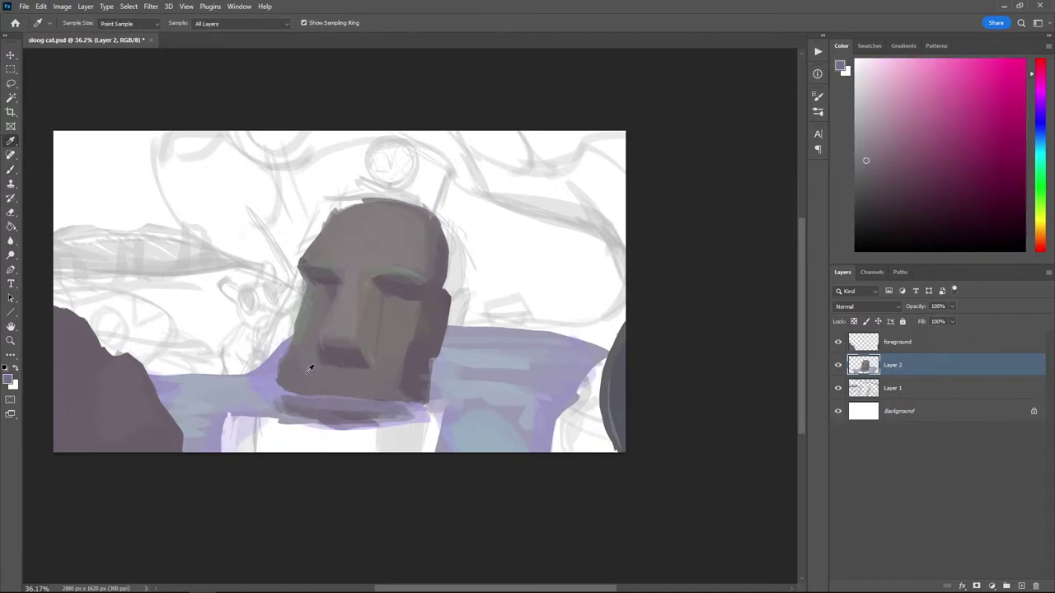
alt+click(407, 352)
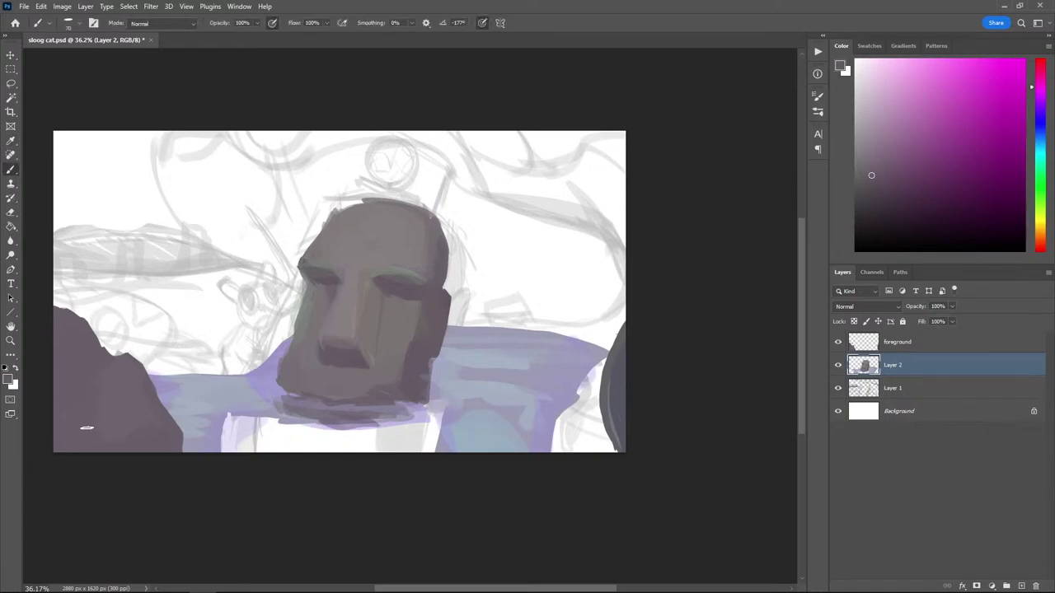
click(866, 133)
click(860, 93)
mouse_move(129, 313)
mouse_down()
mouse_move(152, 322)
mouse_move(132, 309)
mouse_move(149, 348)
mouse_move(131, 306)
mouse_move(166, 340)
mouse_move(131, 309)
mouse_up()
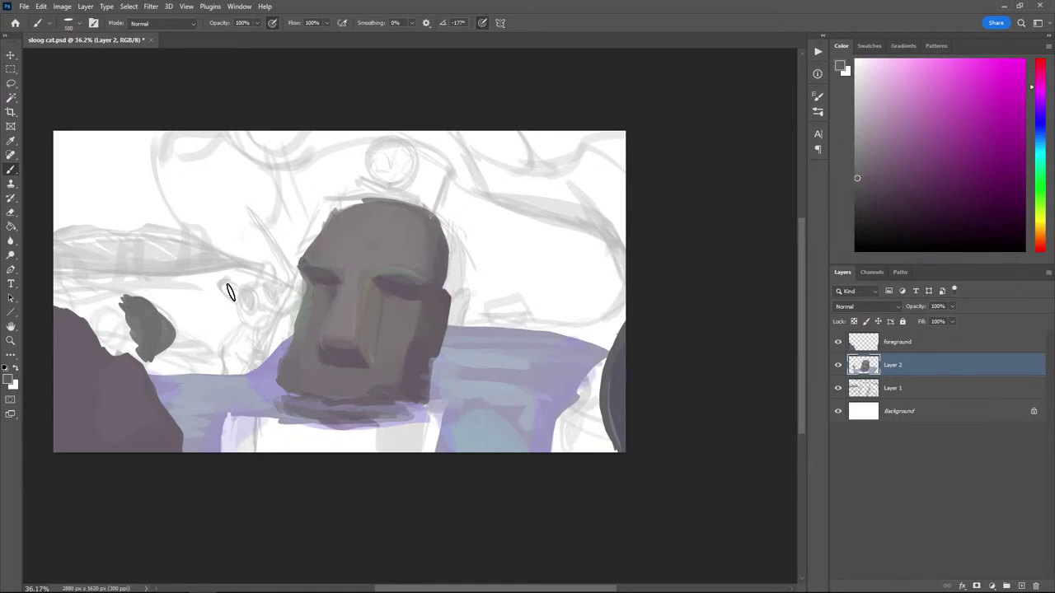
key(ctrl+z)
Pick a dark olive green and paint a curved, pointed shape rising behind the left foreground rock
drag(1042, 180, 1042, 199)
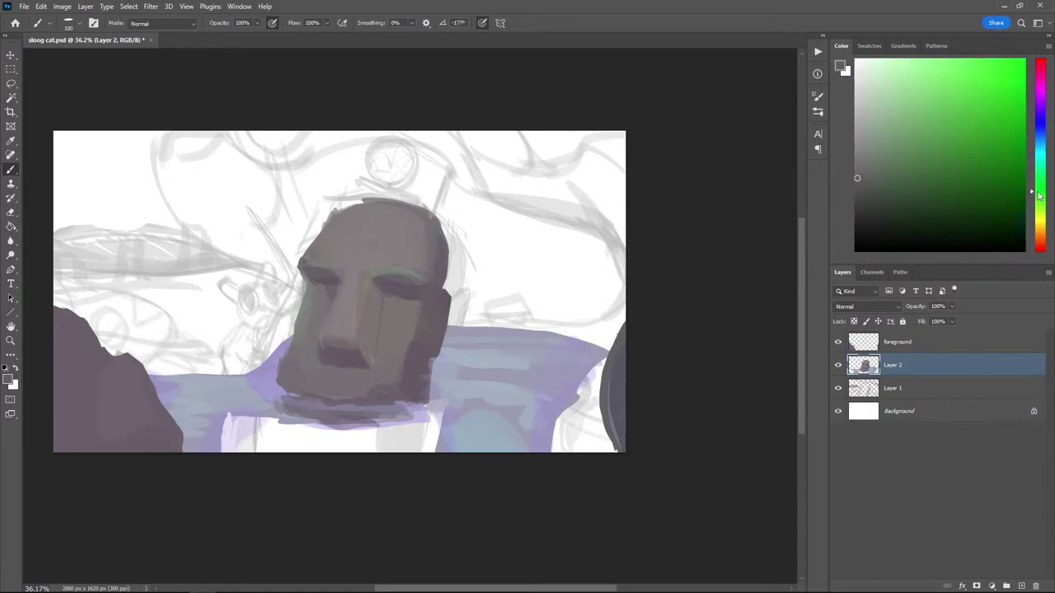
click(906, 126)
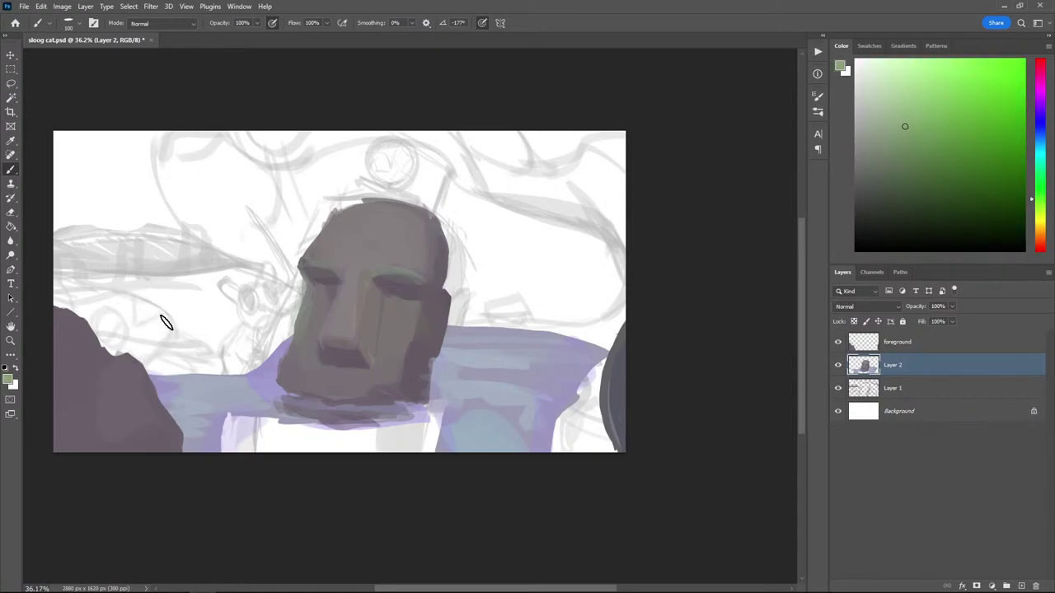
mouse_move(103, 288)
mouse_down()
mouse_move(140, 348)
mouse_move(164, 333)
mouse_move(113, 291)
mouse_move(157, 321)
mouse_move(131, 345)
mouse_up()
key(ctrl+z)
click(874, 188)
mouse_move(93, 292)
mouse_down()
mouse_move(128, 354)
mouse_move(153, 344)
mouse_move(118, 293)
mouse_up()
drag(140, 348, 119, 311)
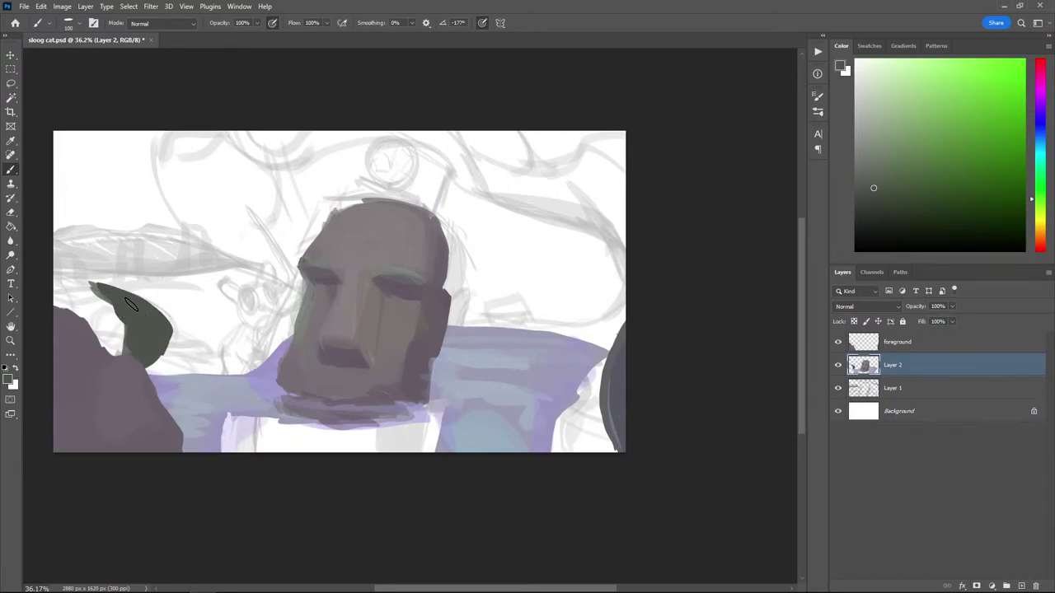
Shade the upper part of the dark green curved shape with a lighter grey-green
key(u)
key(i)
key(b)
click(856, 161)
drag(115, 293, 124, 322)
alt+click(145, 316)
drag(157, 338, 135, 328)
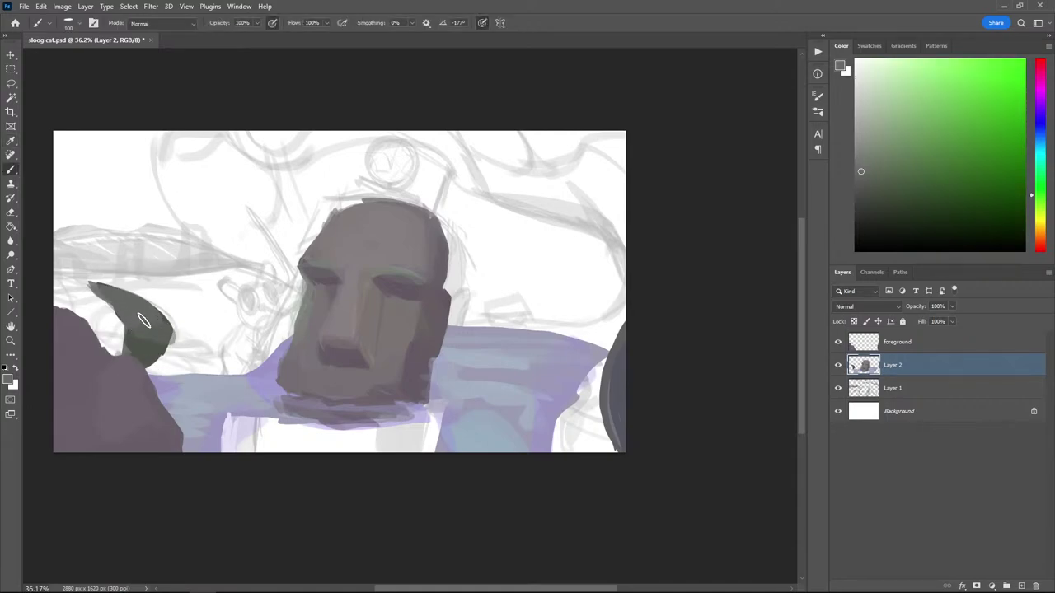
Lighten the green shape's inner edge and add grey-green strokes between its tip and the rock with a size 50 brush
alt+click(98, 286)
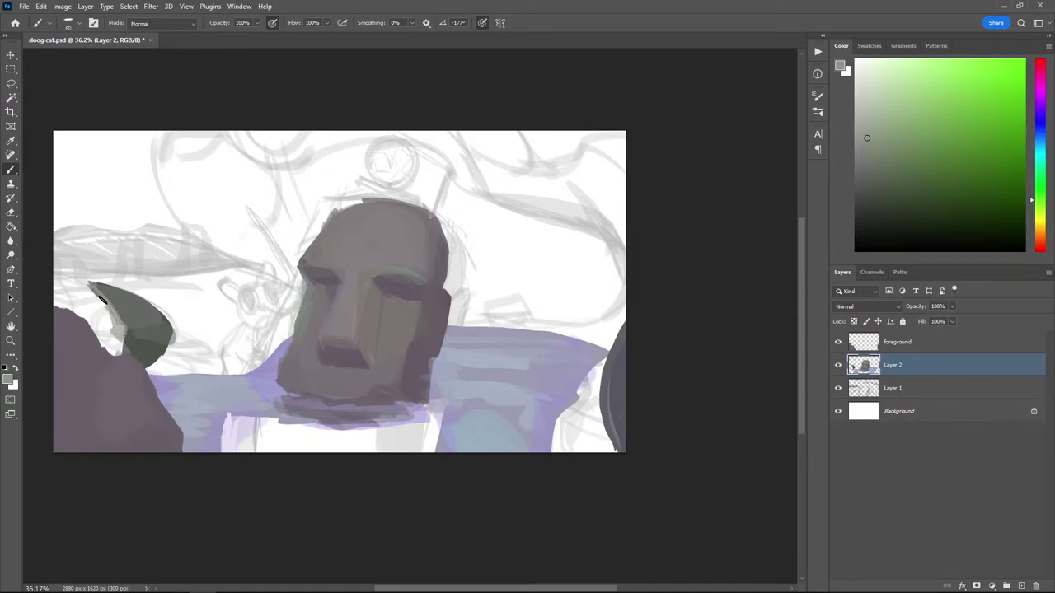
click(866, 168)
key(bracketleft)
key(bracketleft)
key(bracketleft)
drag(62, 298, 92, 300)
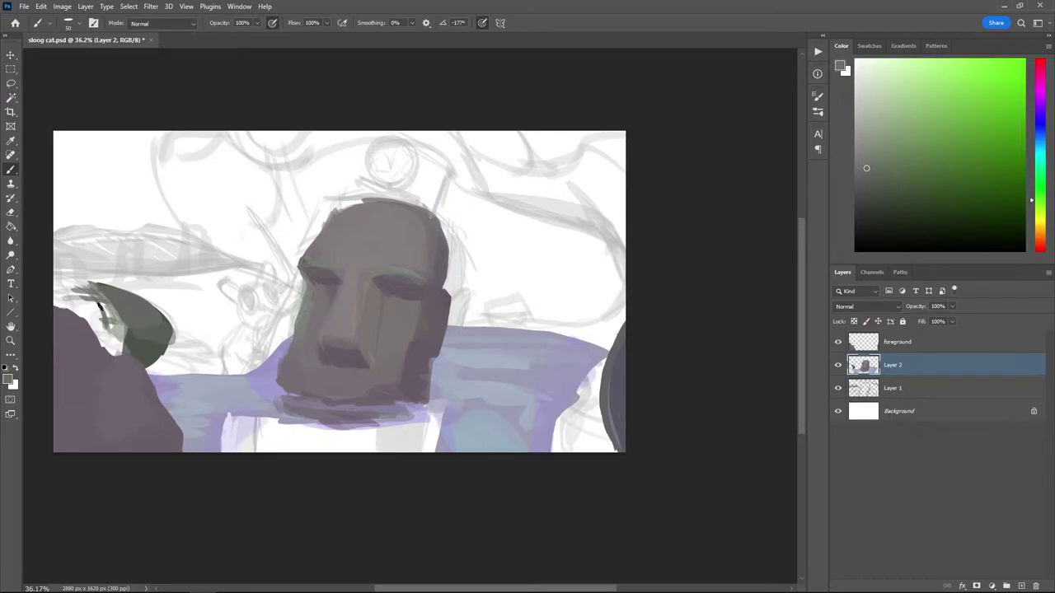
Add a small muted-blue highlight to the green curved shape behind the left rock and soften it with sampled grey-green tones
alt+click(365, 314)
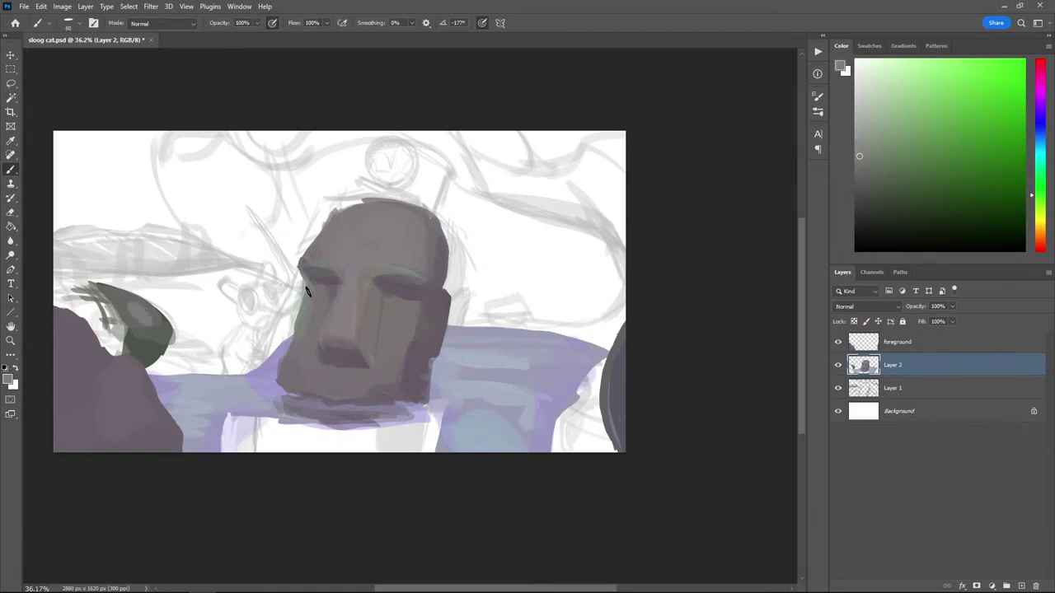
click(1042, 136)
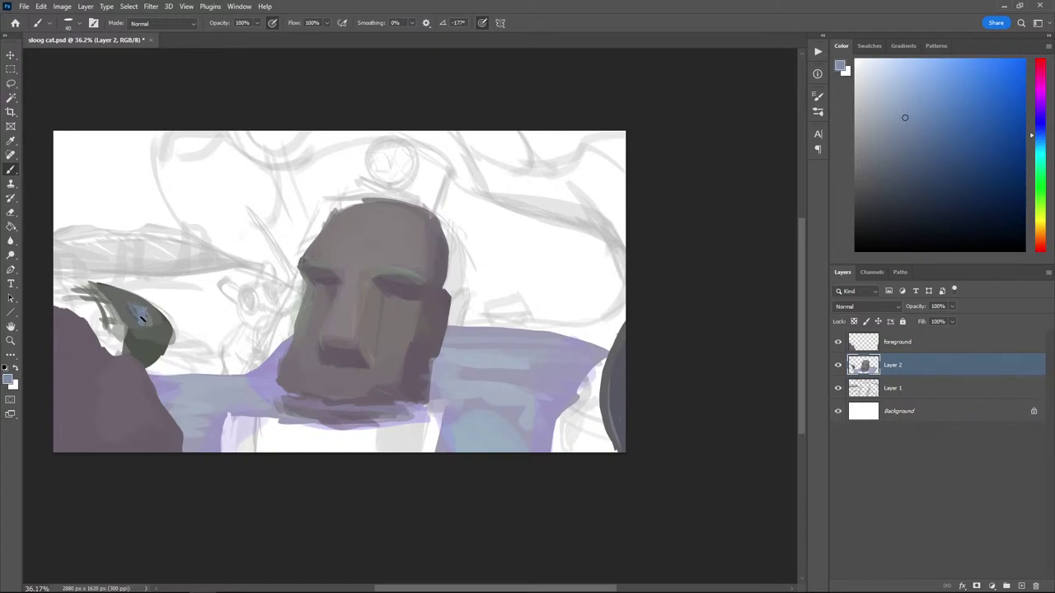
alt+click(136, 308)
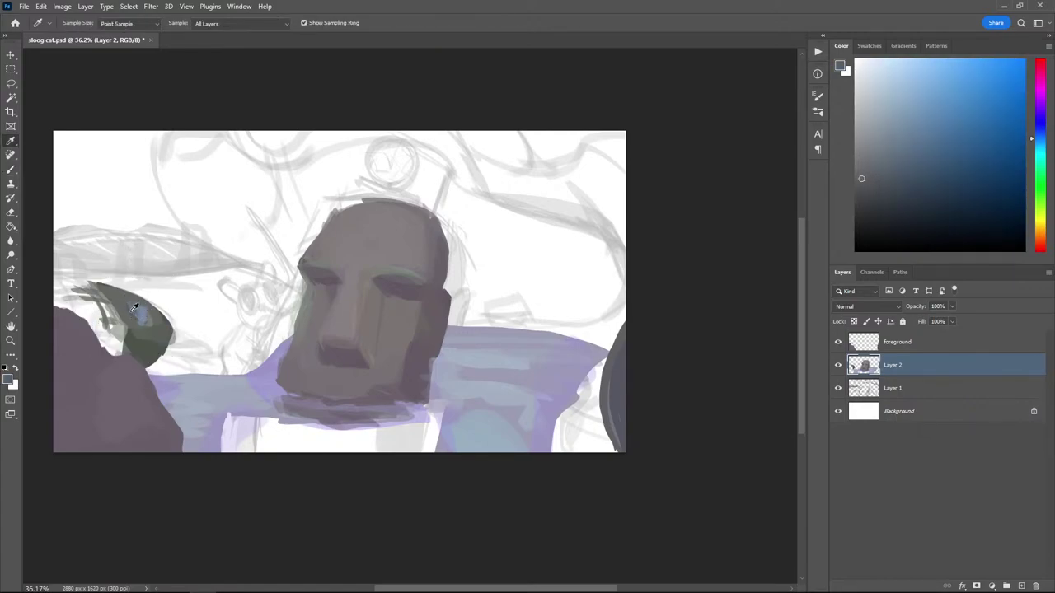
alt+click(140, 317)
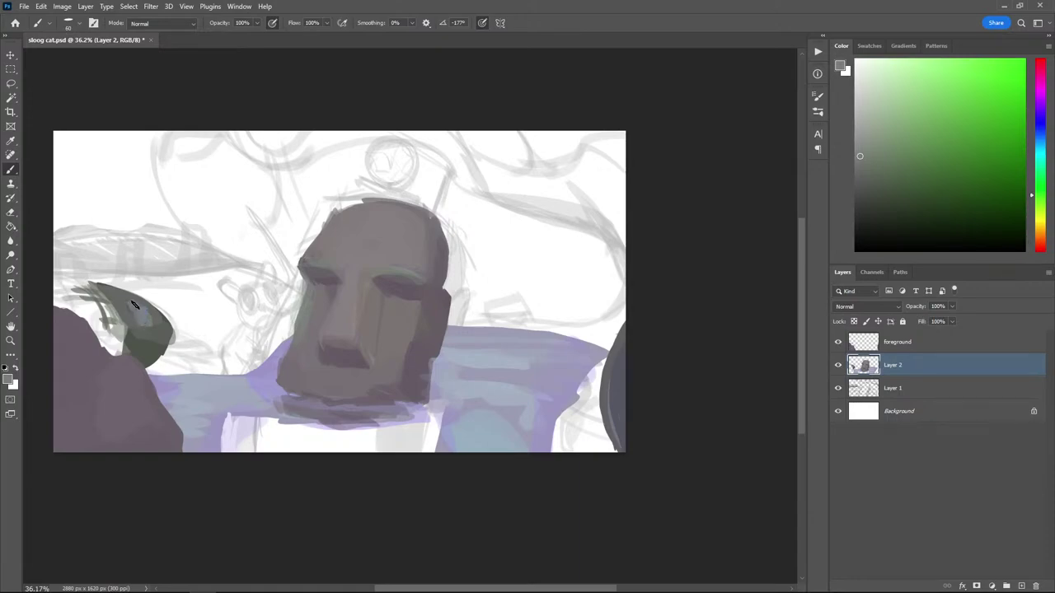
alt+click(117, 294)
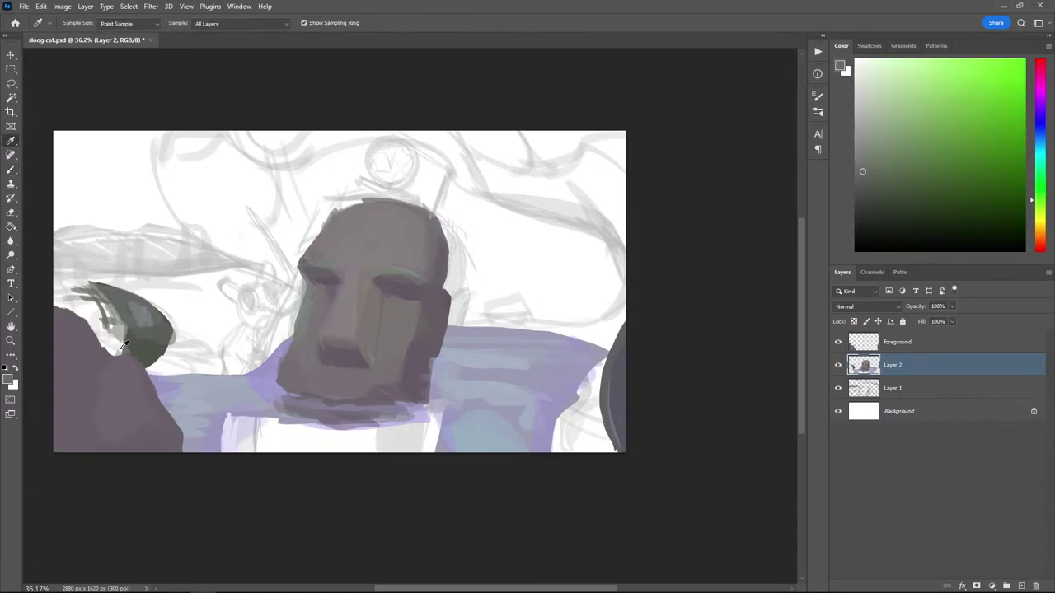
Pick a near-black green and paint the dark hollow between the curved shape's inner edge and the left rock with an enlarged brush
alt+click(125, 347)
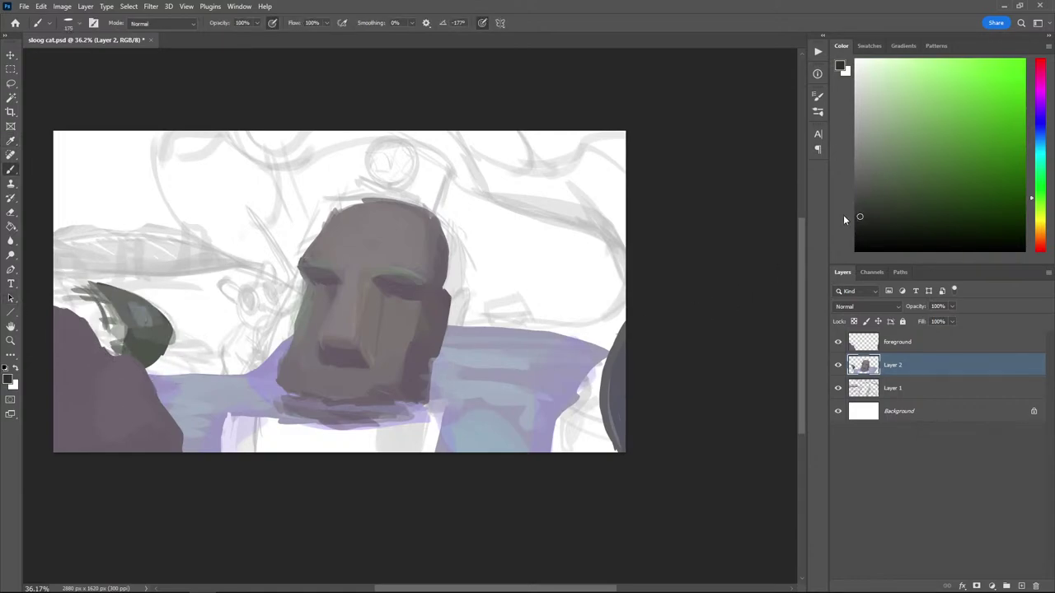
key(bracketright)
key(bracketright)
key(bracketright)
key(bracketright)
key(bracketright)
key(bracketright)
key(bracketright)
key(bracketright)
key(bracketright)
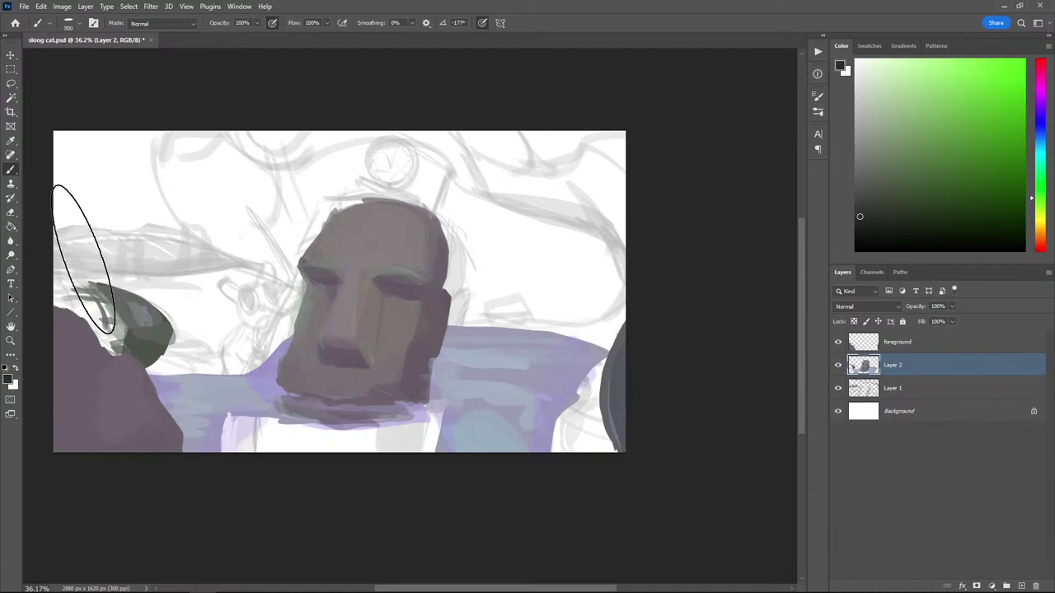
key(bracketleft)
key(bracketleft)
key(bracketleft)
key(bracketleft)
key(bracketleft)
key(bracketleft)
key(bracketleft)
key(bracketleft)
key(bracketleft)
mouse_move(87, 291)
mouse_down()
mouse_move(106, 346)
mouse_move(79, 304)
mouse_move(89, 311)
mouse_up()
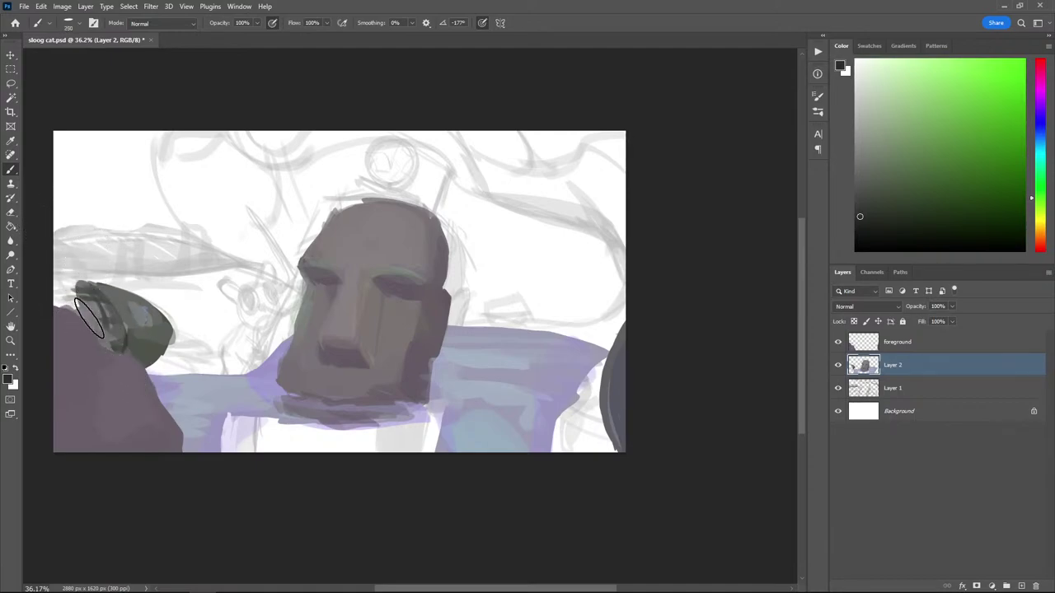
drag(108, 358, 110, 345)
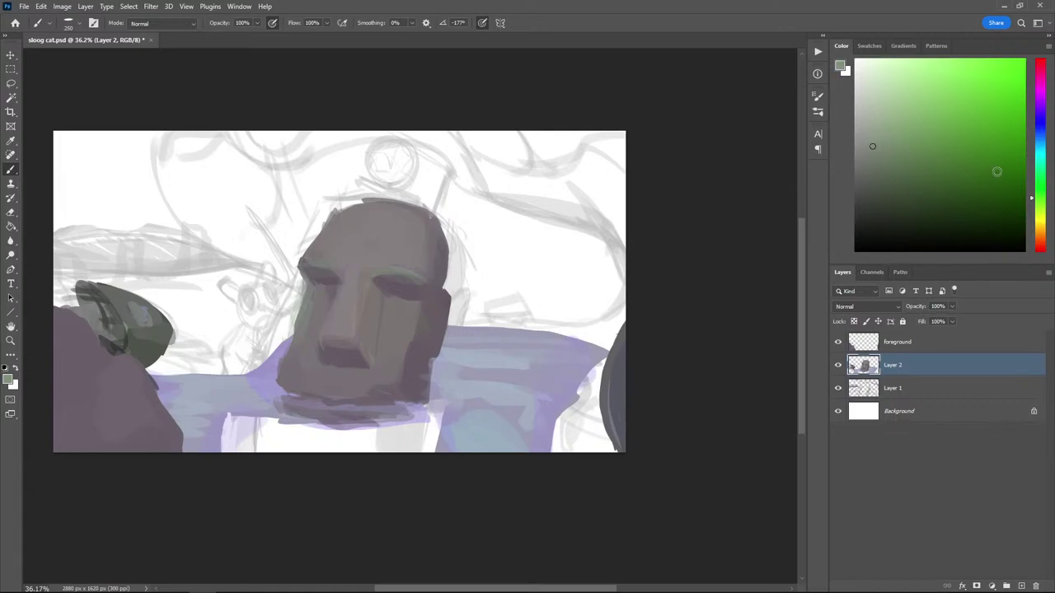
Pick a muted violet and enlarge the brush, trying and undoing one broad stroke across the scene on Layer 2
click(1040, 147)
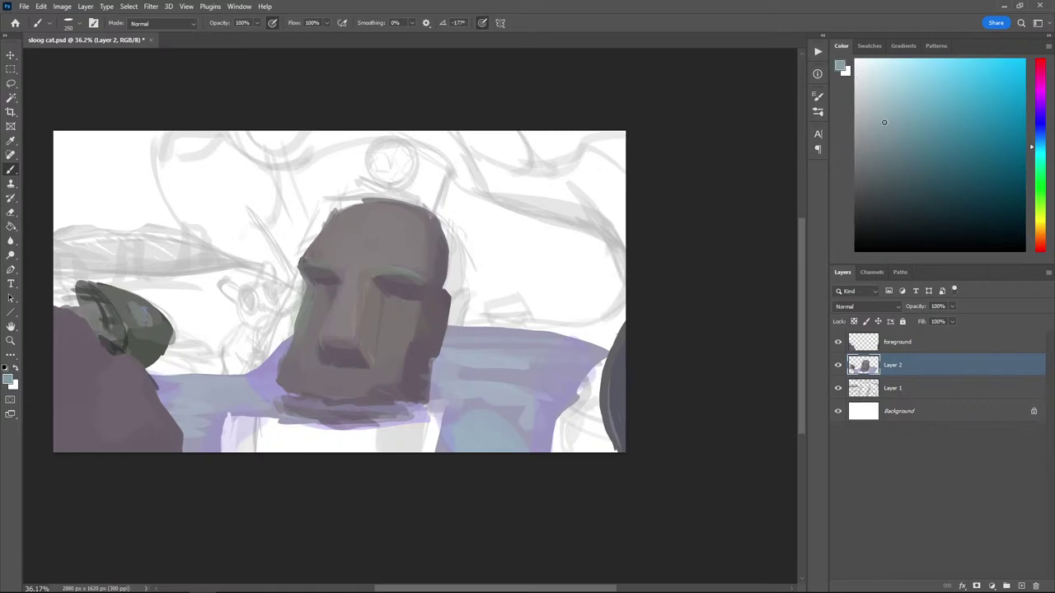
mouse_move(1039, 147)
mouse_down()
mouse_move(1039, 223)
mouse_move(1040, 105)
mouse_move(1040, 116)
mouse_up()
key(bracketright)
key(bracketright)
key(bracketright)
key(bracketright)
key(bracketright)
key(bracketright)
key(bracketright)
key(bracketright)
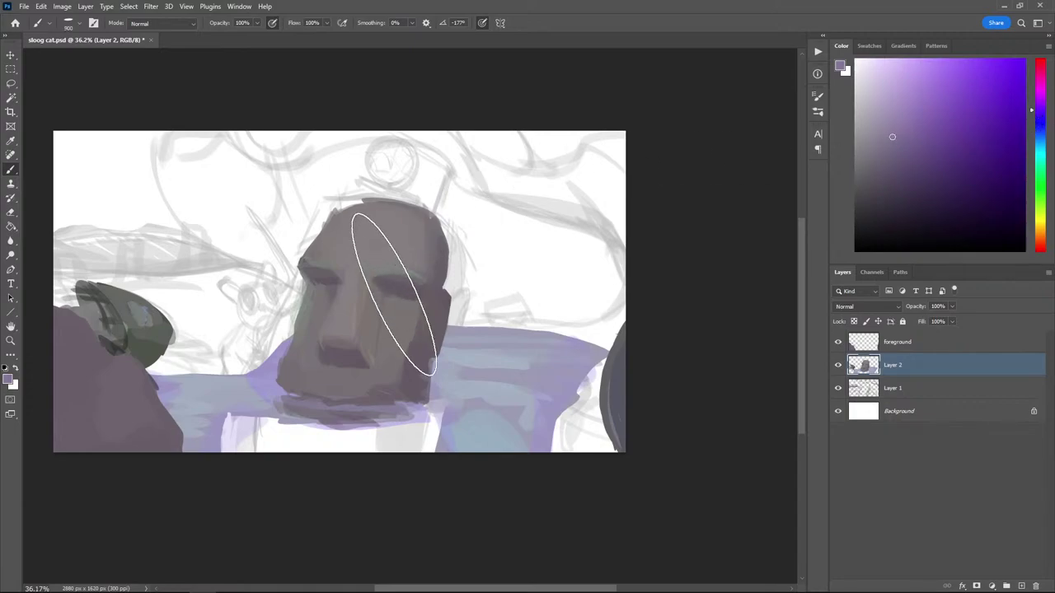
mouse_move(571, 321)
mouse_down()
mouse_move(440, 304)
mouse_move(288, 367)
mouse_up()
key(ctrl+z)
Add a new layer directly above Layer 1, leaving its layer style unchanged
click(906, 388)
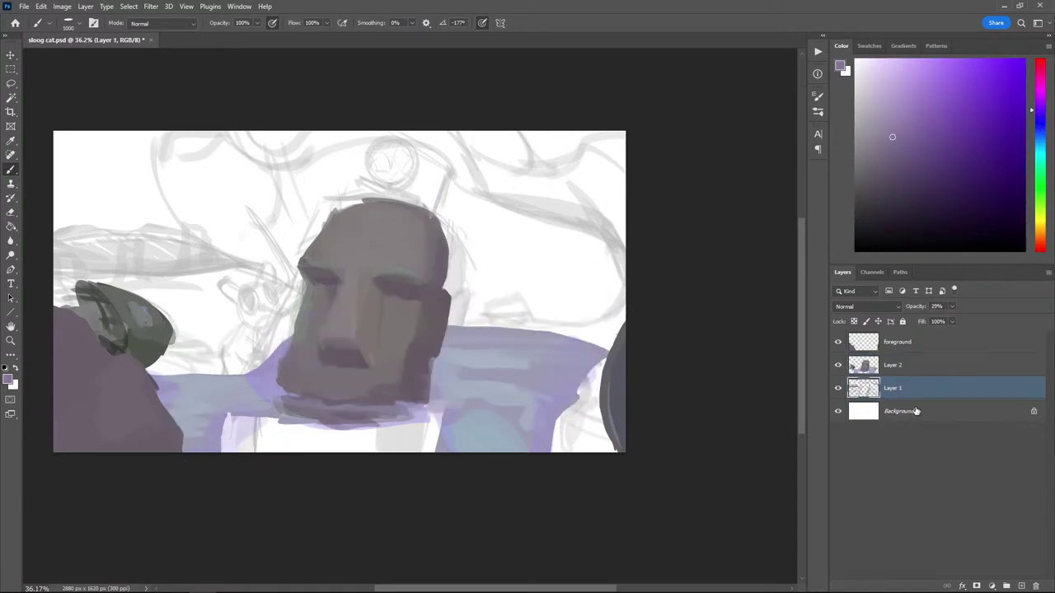
click(1021, 586)
double_click(888, 391)
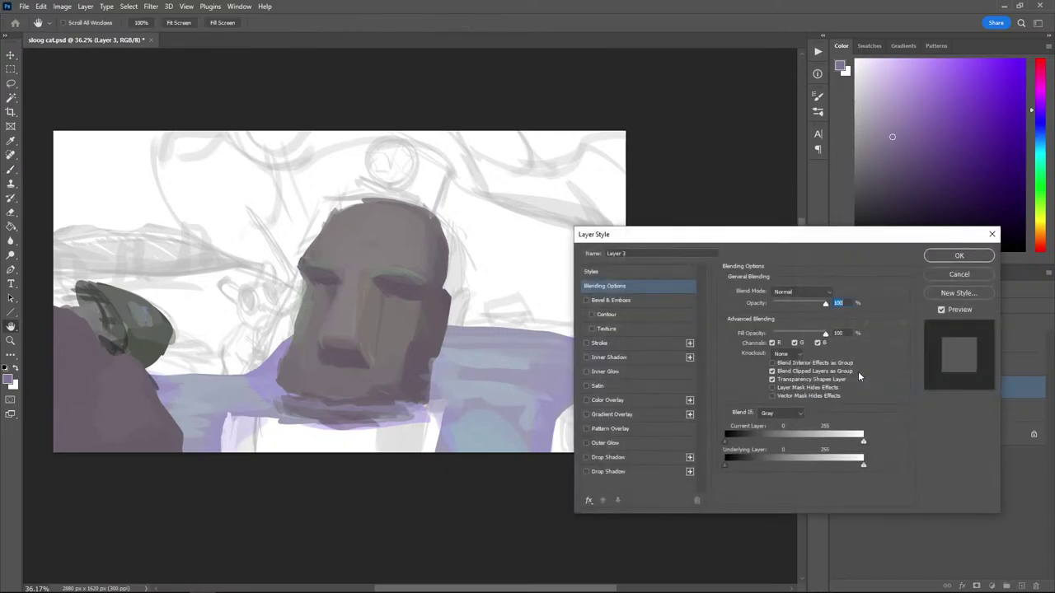
click(939, 278)
Unlock the white Background layer and delete it
click(890, 406)
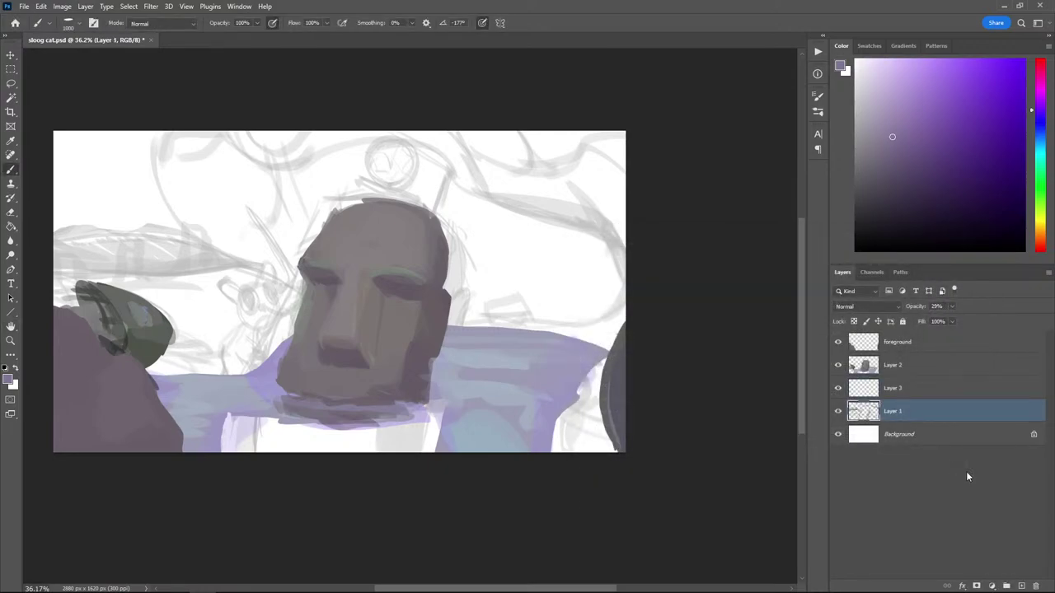
click(1034, 434)
click(1035, 586)
Undo the trial fill on Layer 3 and move that layer beneath Layer 1
click(876, 395)
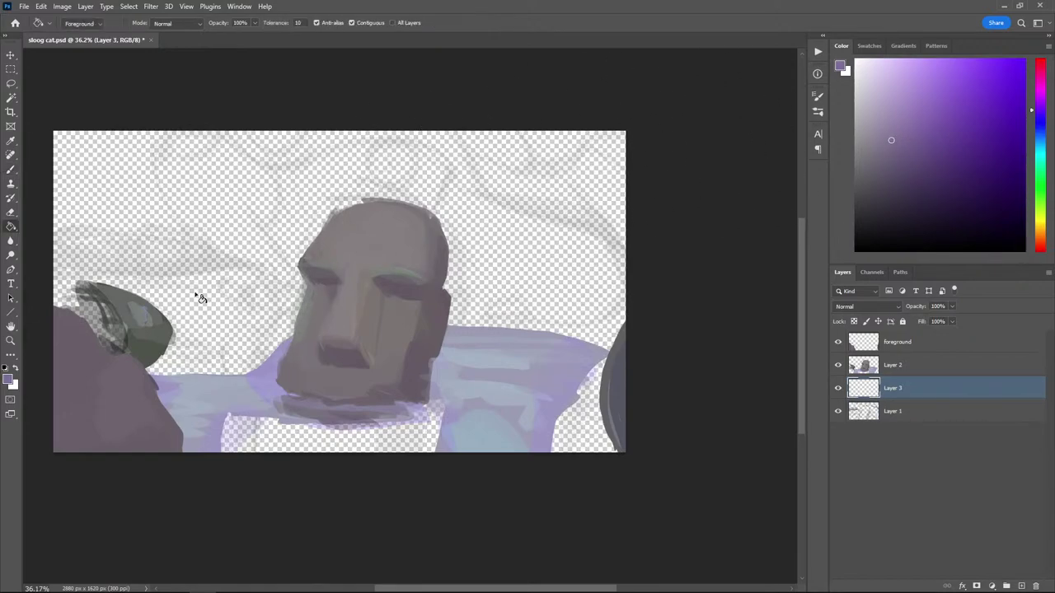
key(alt+BackSpace)
key(ctrl+z)
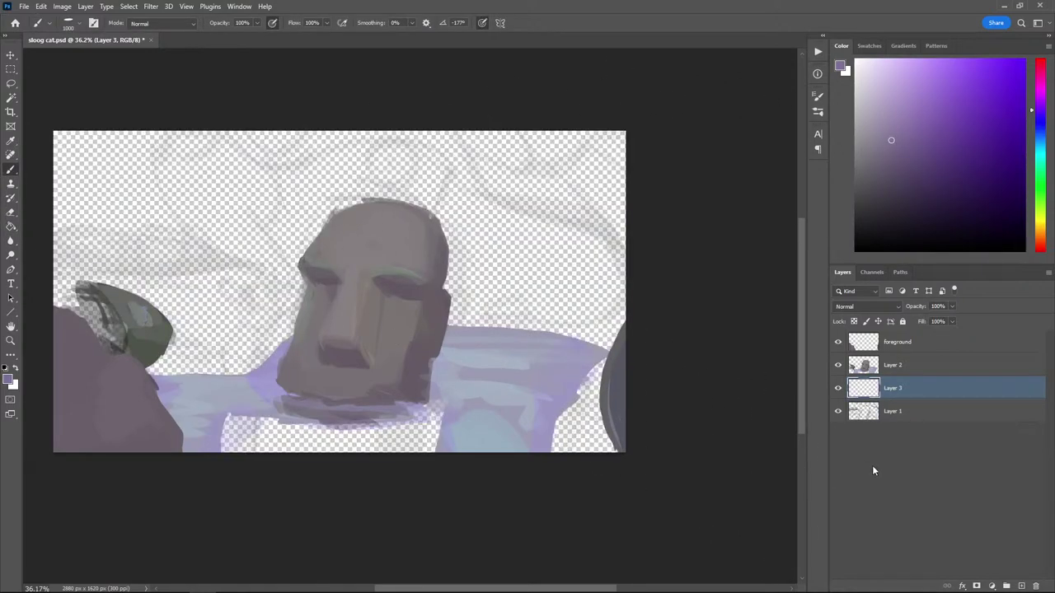
drag(890, 402, 890, 422)
Fill the whole of Layer 3 with the muted violet, redoing the fill so no gap is left
key(g)
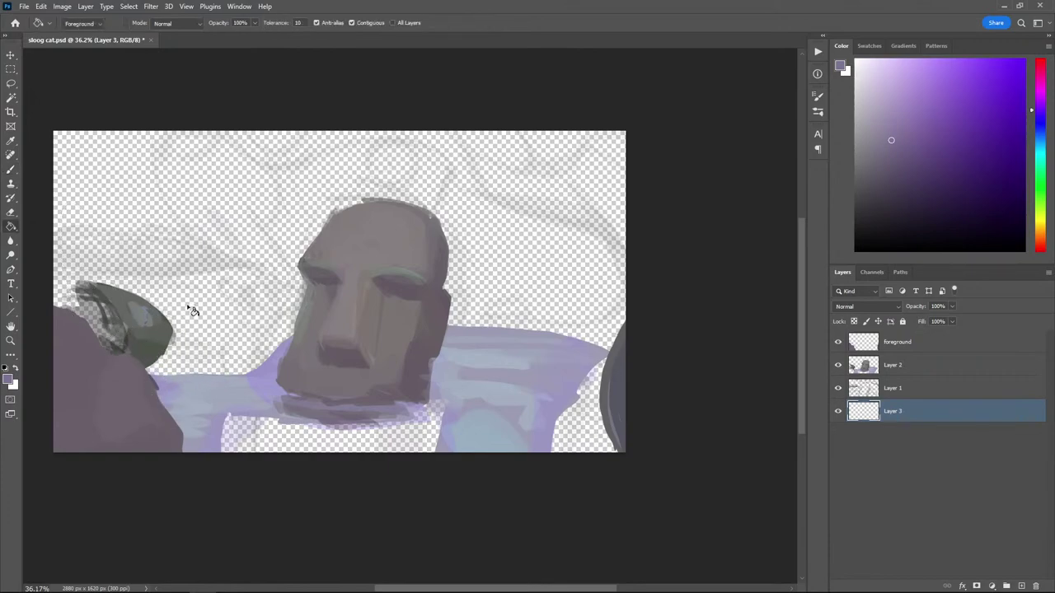
click(167, 304)
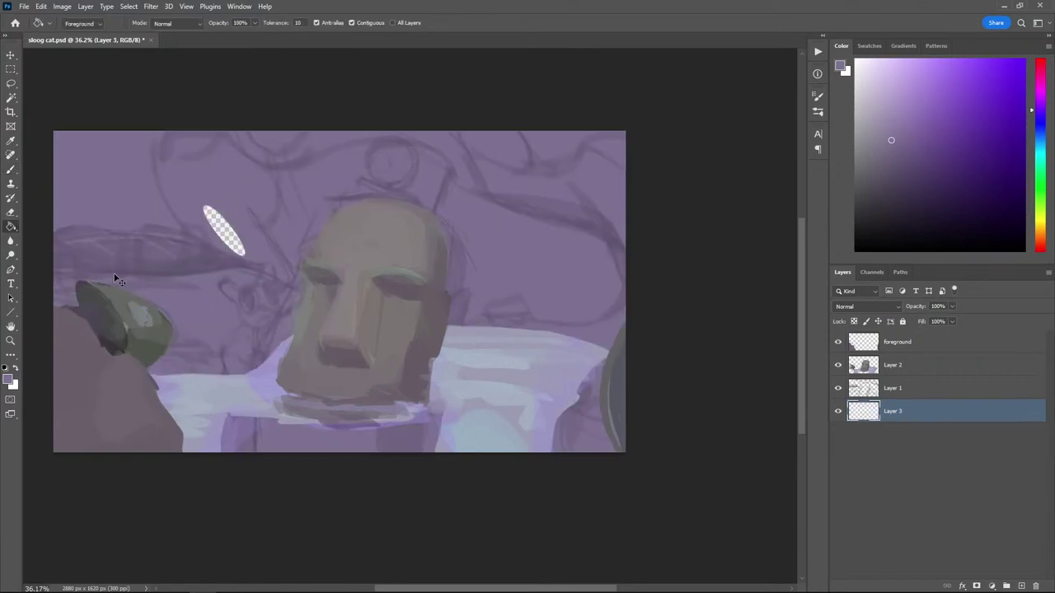
key(ctrl+z)
click(82, 214)
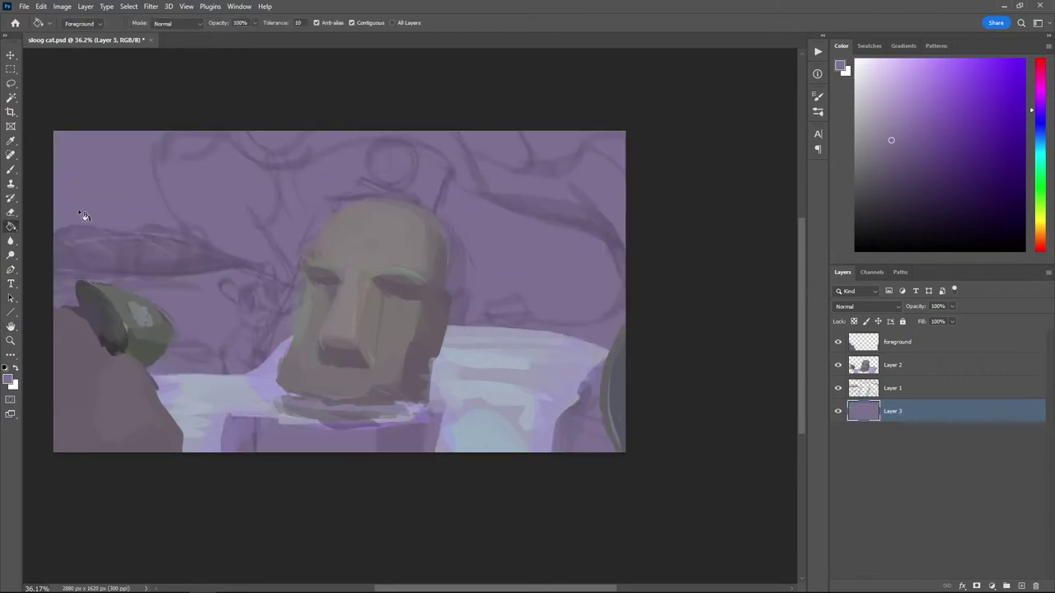
key(b)
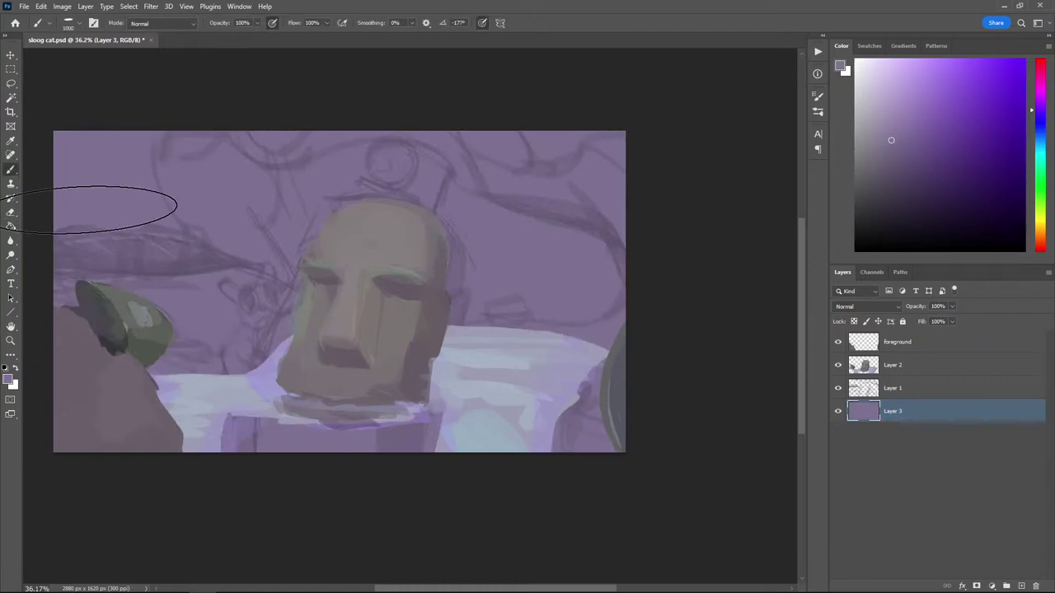
Repaint Layer 3 in a muted blue-grey with a very large brush and rename the layer "background"
click(1040, 203)
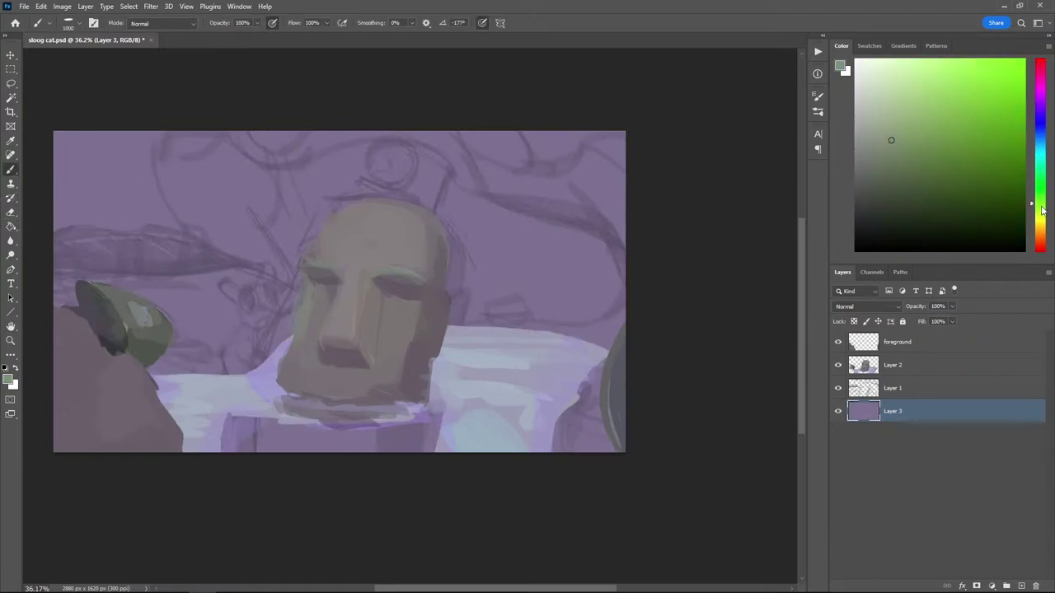
drag(1040, 202, 1040, 173)
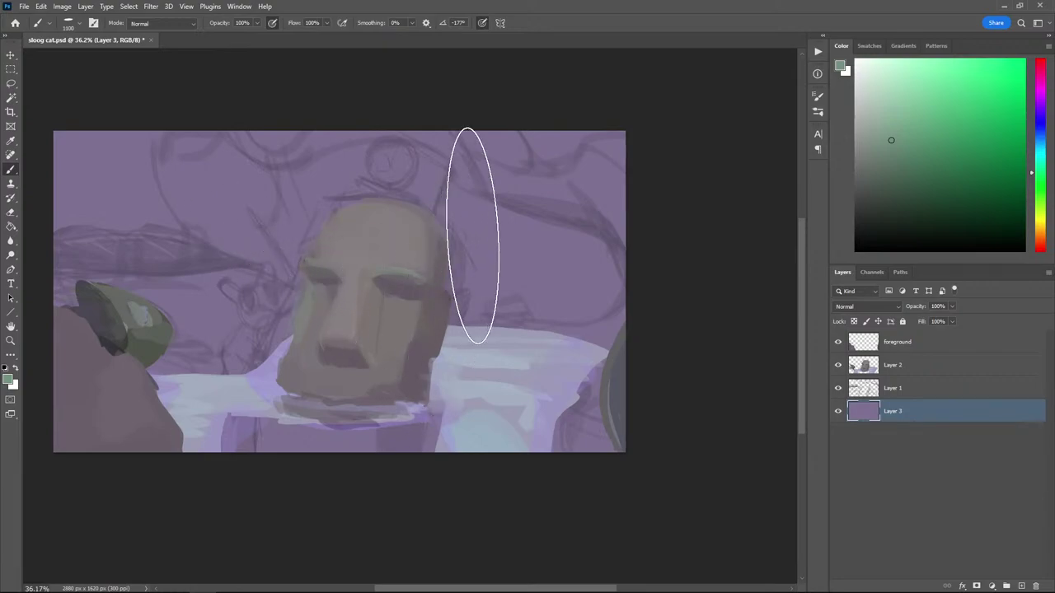
mouse_move(473, 235)
mouse_down()
mouse_move(521, 173)
mouse_move(415, 169)
mouse_up()
alt+click(537, 230)
mouse_move(537, 231)
mouse_down()
mouse_move(585, 171)
mouse_move(490, 205)
mouse_move(397, 196)
mouse_move(155, 408)
mouse_move(58, 362)
mouse_move(135, 222)
mouse_move(541, 113)
mouse_move(514, 272)
mouse_up()
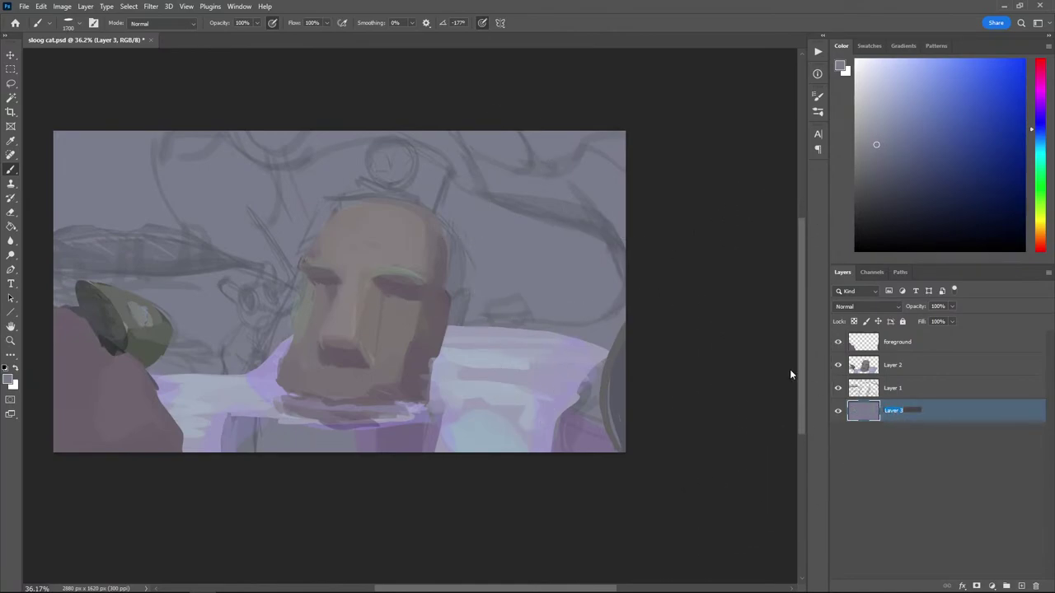
text(background)
key(Return)
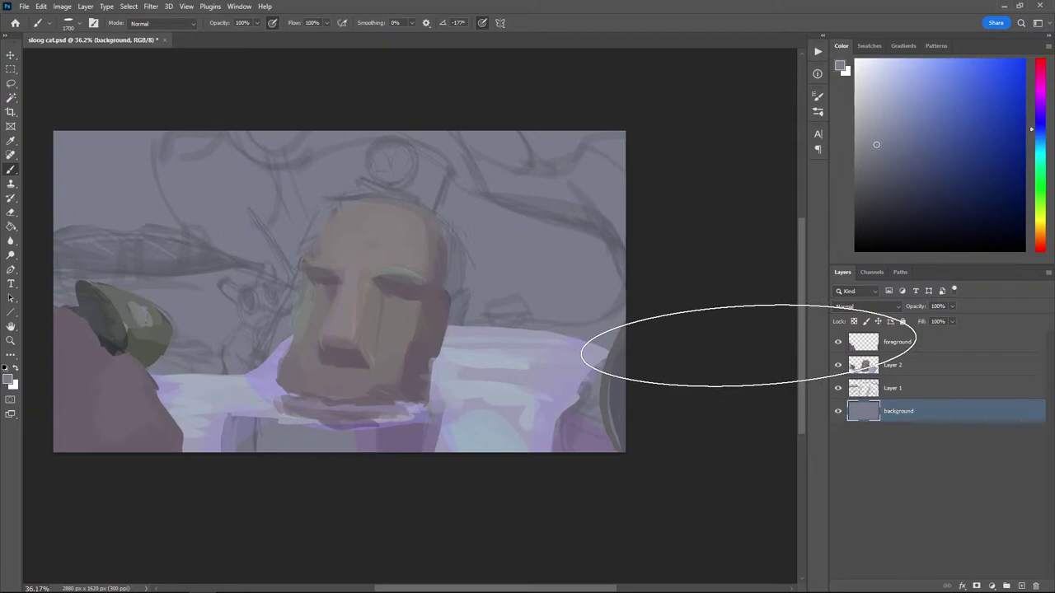
Pick a muted yellow and try a small stroke inside the sketched circle above the head
drag(1032, 136, 1034, 214)
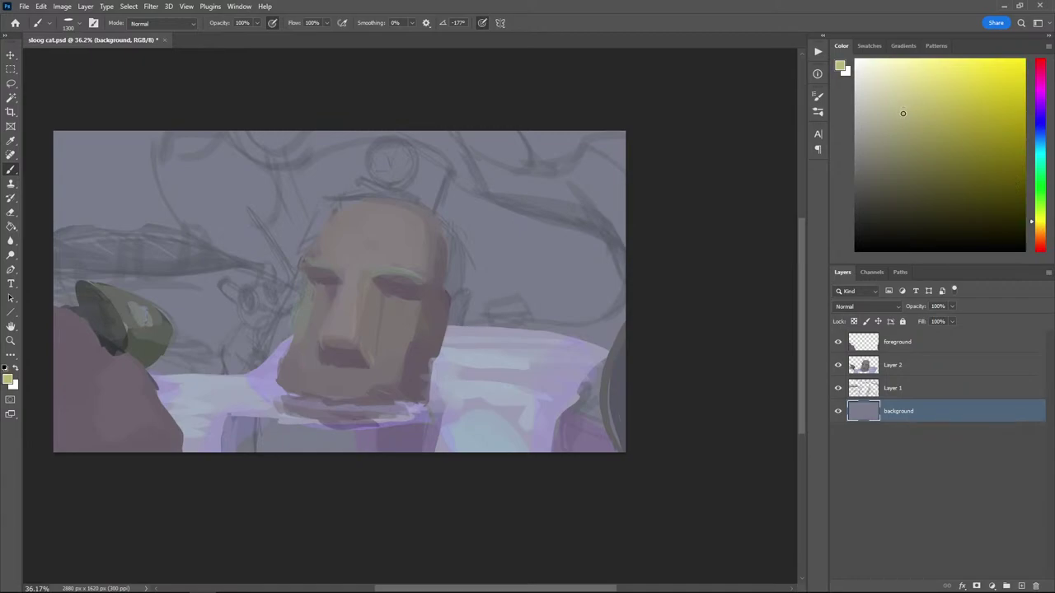
key(bracketleft)
key(bracketleft)
key(bracketleft)
key(bracketleft)
key(bracketleft)
key(bracketleft)
key(bracketleft)
key(bracketleft)
key(bracketleft)
drag(392, 163, 388, 176)
Paint broad muted-yellow strokes diagonally over the background left of the head with a brush enlarged to size 2000
key(bracketright)
key(bracketright)
key(bracketright)
key(bracketright)
key(bracketright)
key(bracketright)
key(bracketright)
key(bracketright)
key(bracketright)
key(bracketright)
key(bracketright)
key(bracketright)
key(bracketright)
key(bracketright)
key(bracketright)
key(bracketright)
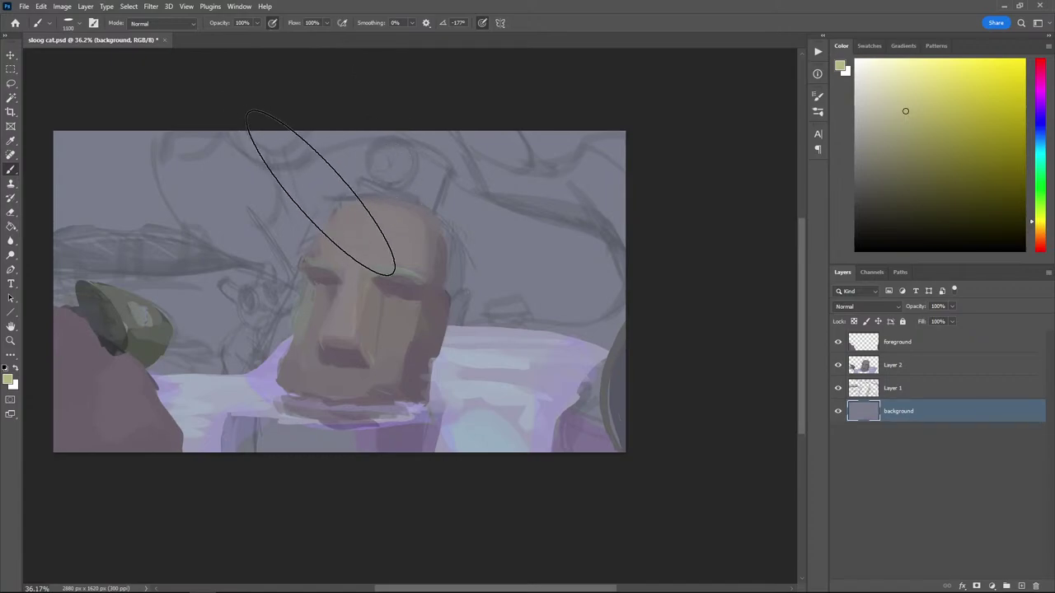
mouse_move(380, 224)
mouse_down()
mouse_move(294, 212)
mouse_move(141, 228)
mouse_move(116, 247)
mouse_up()
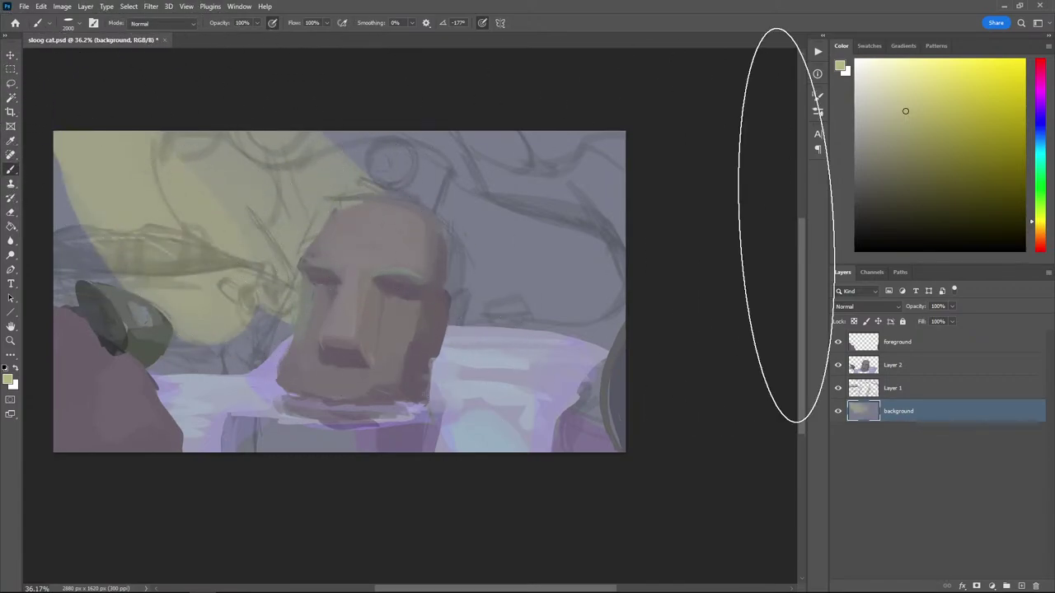
Paint broad green strokes over the background right of the head, and tone down their right side with sampled blue-grey
click(1040, 194)
click(928, 129)
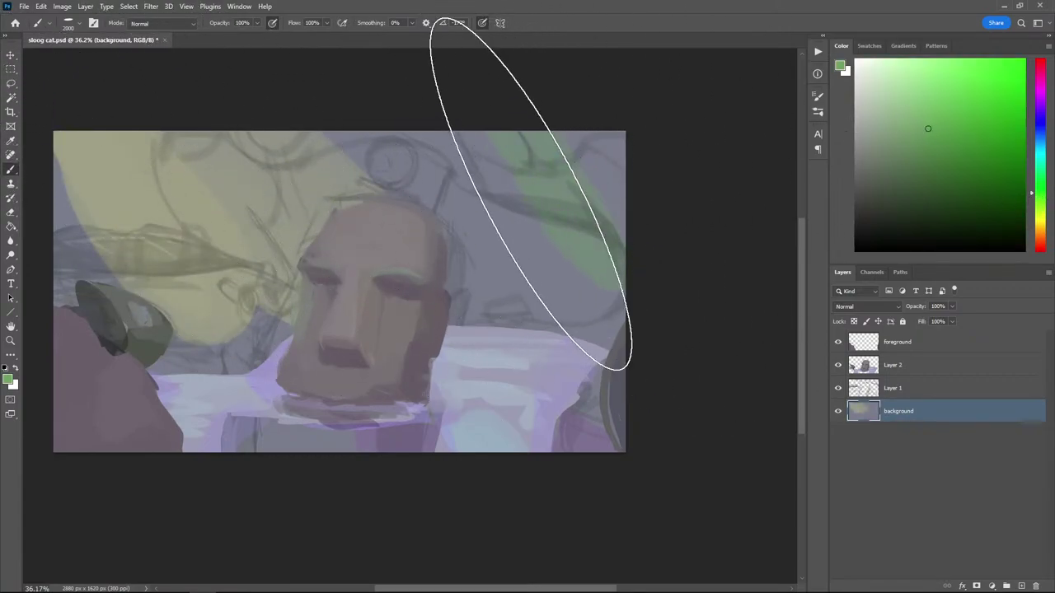
drag(535, 189, 440, 189)
click(1031, 178)
click(884, 144)
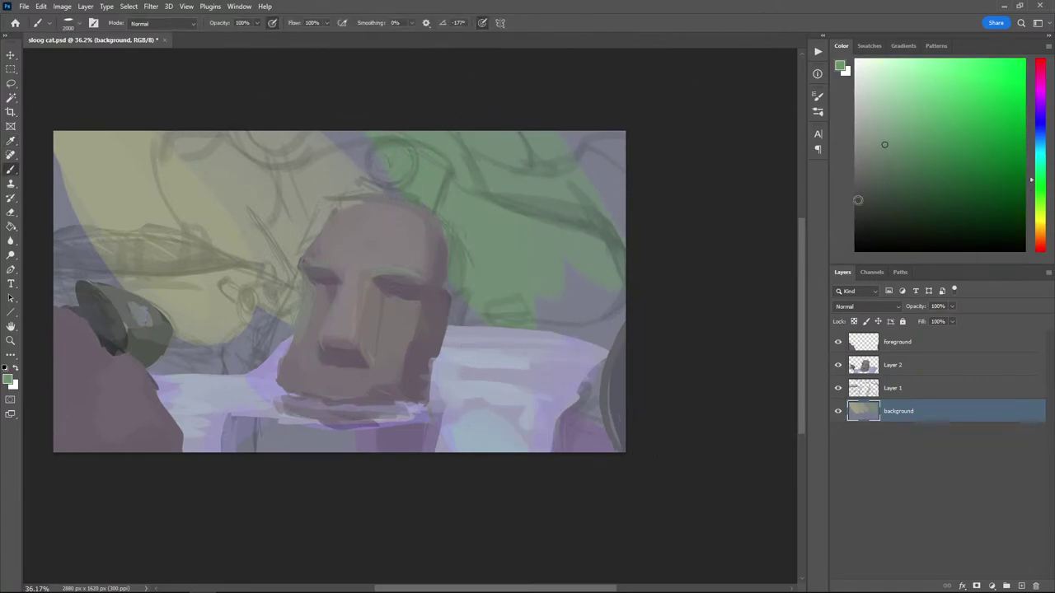
alt+click(568, 299)
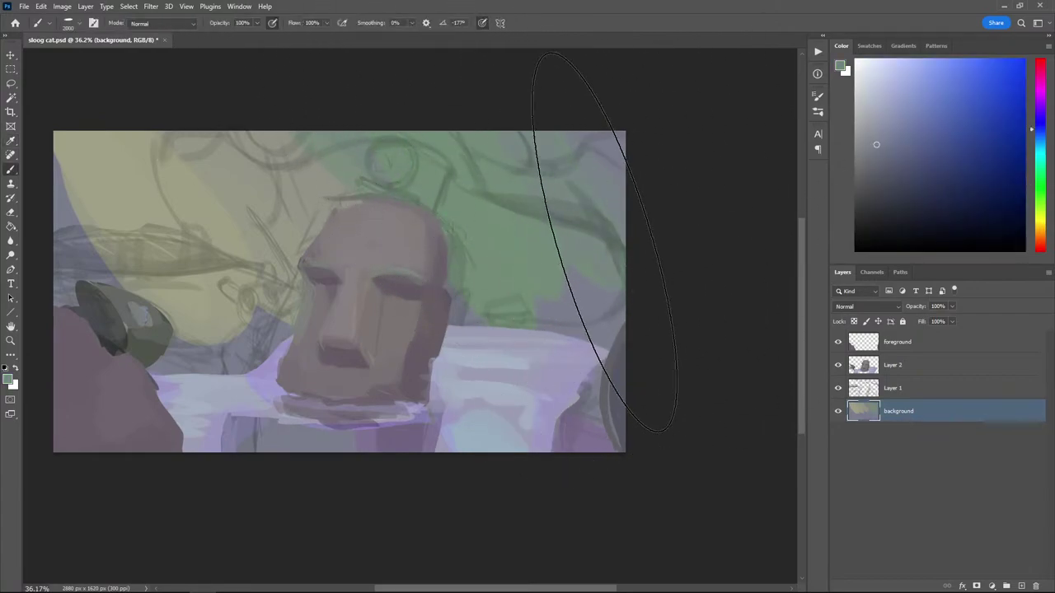
mouse_move(608, 238)
mouse_down()
mouse_move(583, 228)
mouse_move(543, 270)
mouse_up()
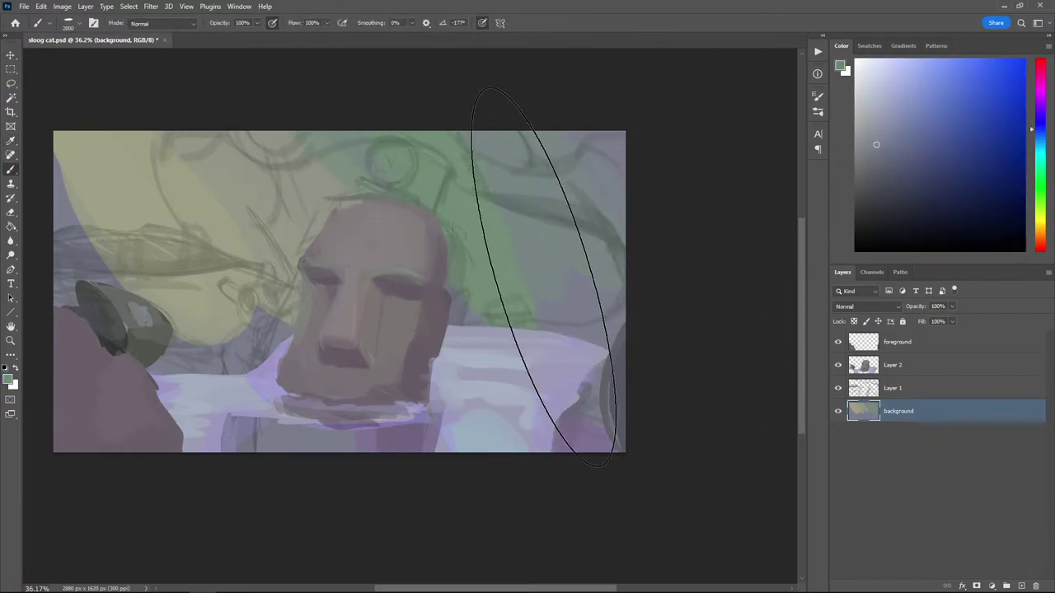
Soften the yellow background left of the head with sampled muted yellow and grey strokes, reducing the brush to size 1100
alt+click(207, 188)
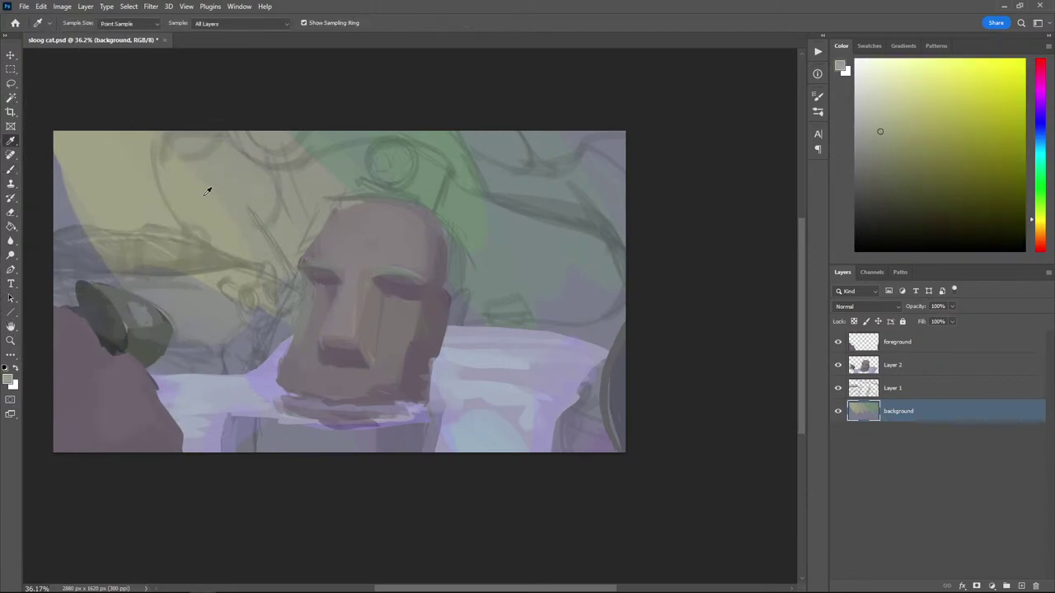
key(i)
click(62, 162)
key(p)
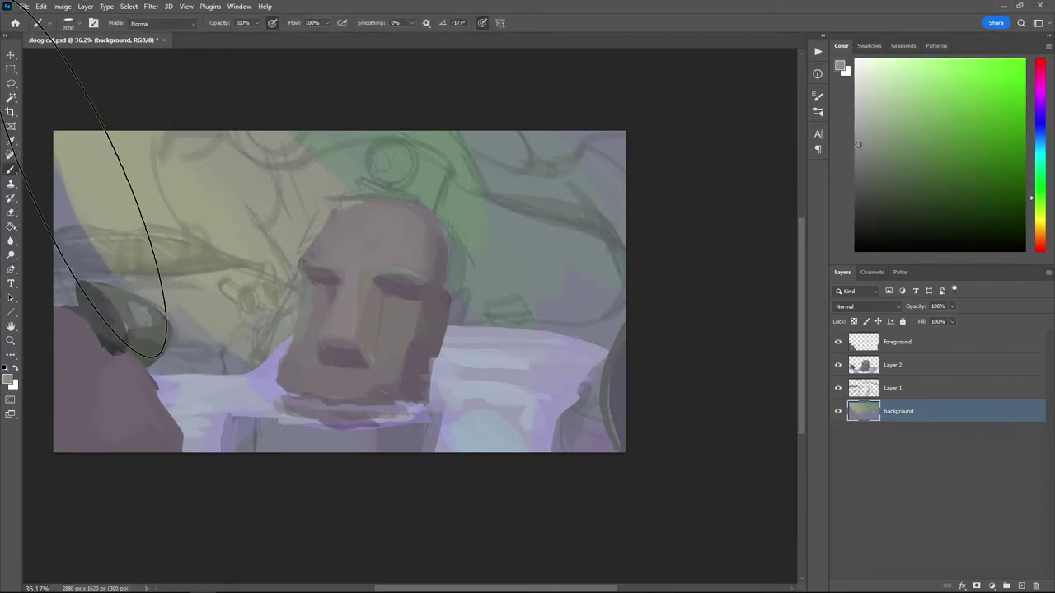
key(b)
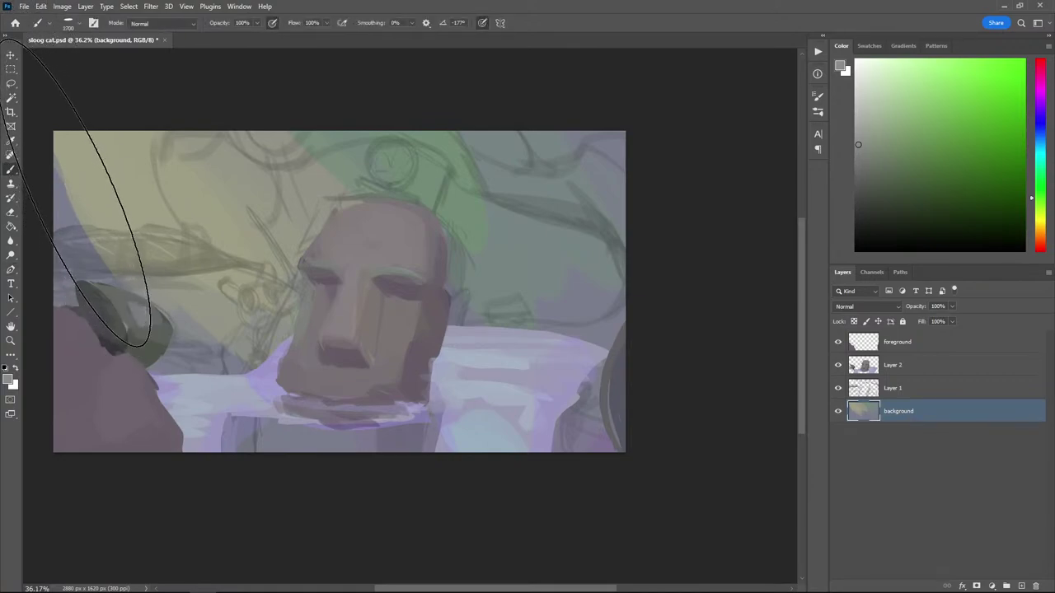
alt+click(185, 206)
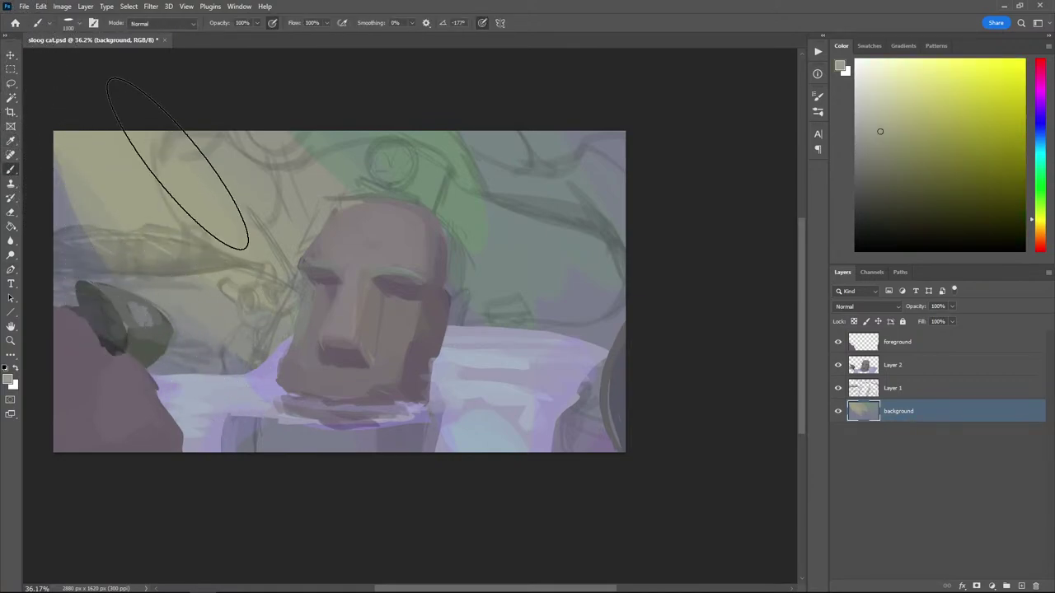
Tone down the green background right of the head with sampled grey-green strokes at brush size 1500
alt+click(506, 243)
key(bracketright)
key(bracketright)
mouse_move(628, 218)
mouse_down()
mouse_move(571, 297)
mouse_move(532, 142)
mouse_move(555, 215)
mouse_up()
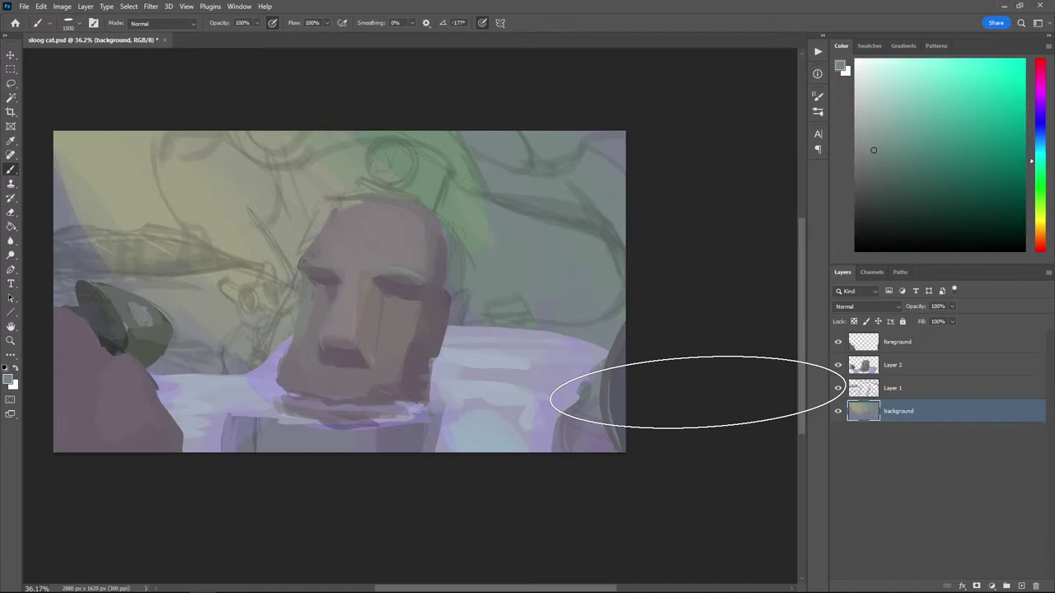
Repaint the background right of the head in sampled blue-grey, keeping a softened diagonal green band beside the head
key(alt)
key(alt)
key(alt)
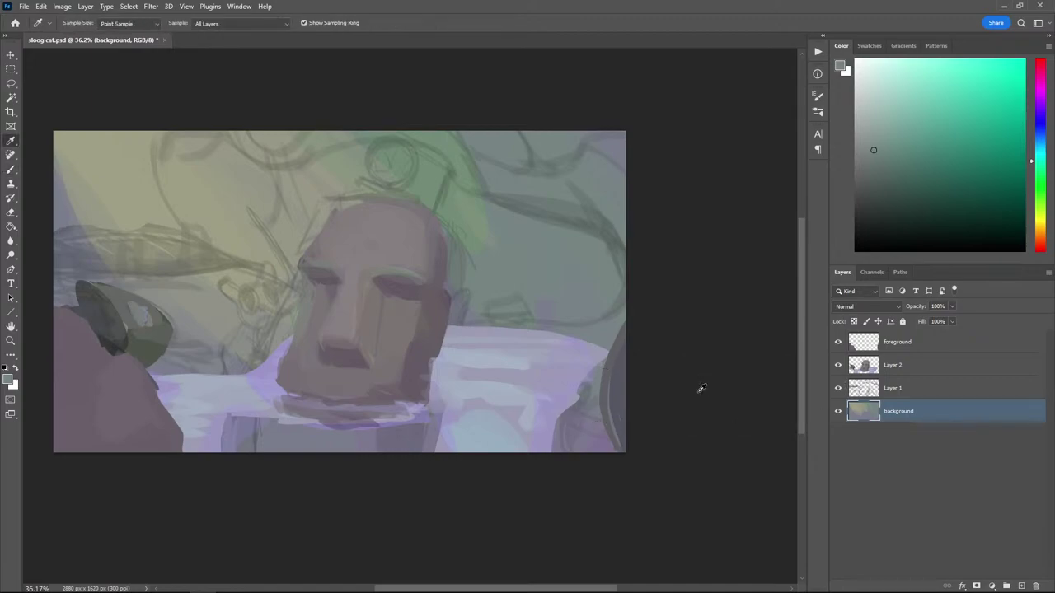
key(alt)
alt+click(630, 149)
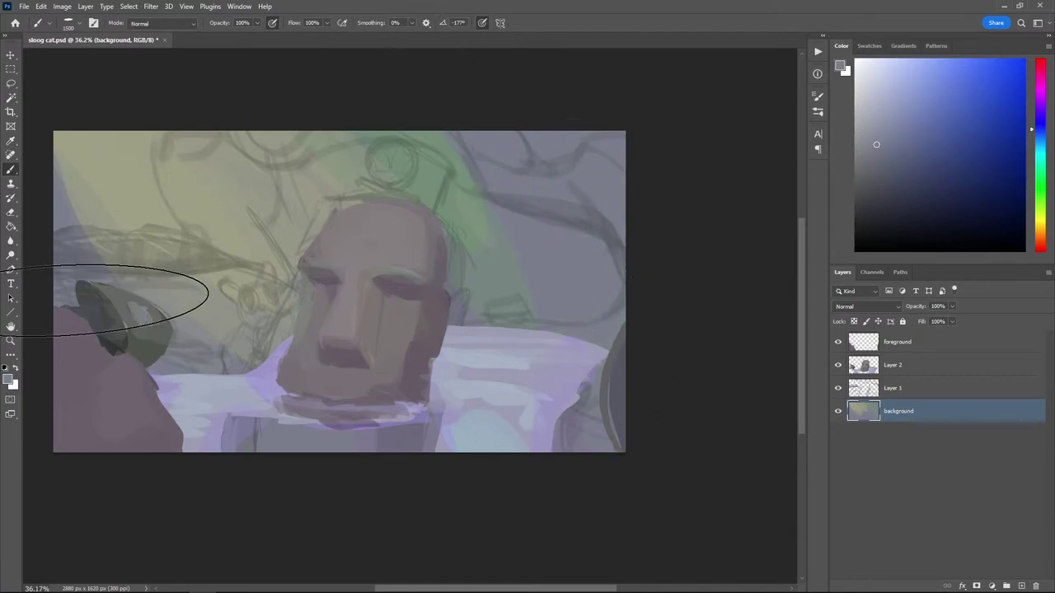
key(alt)
alt+click(492, 269)
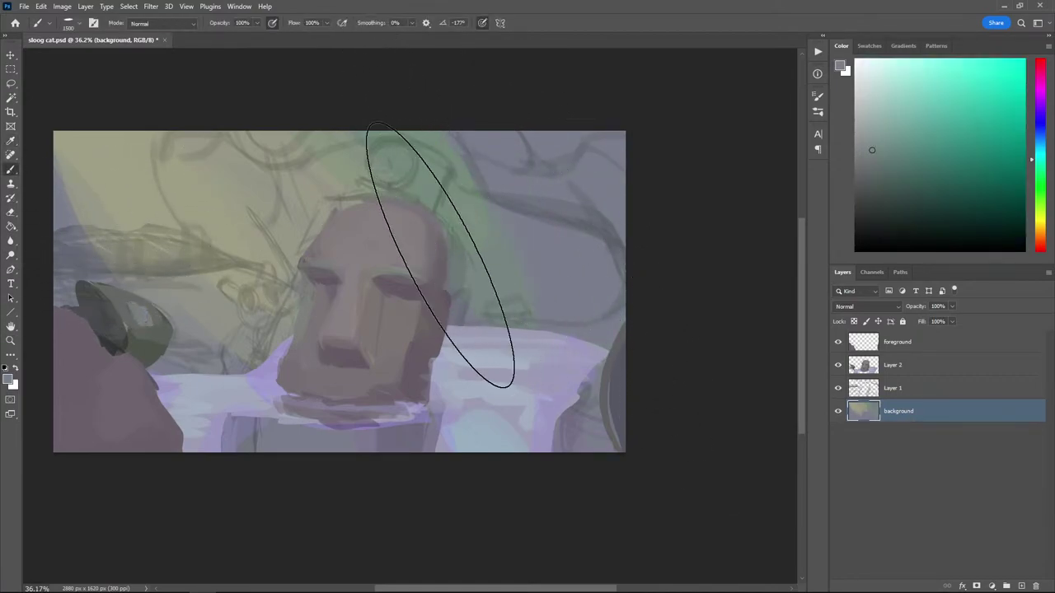
alt+click(256, 159)
Cut diagonal blue-grey streaks through the yellow background left of the head to suggest beams of light
alt+click(550, 280)
drag(231, 185, 311, 315)
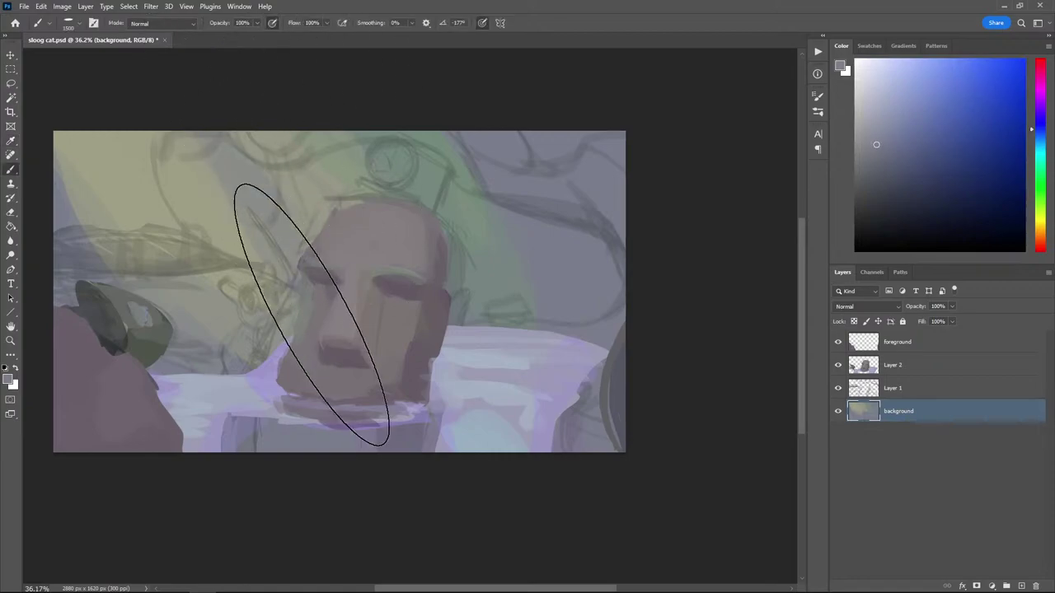
drag(256, 140, 422, 346)
drag(131, 144, 247, 402)
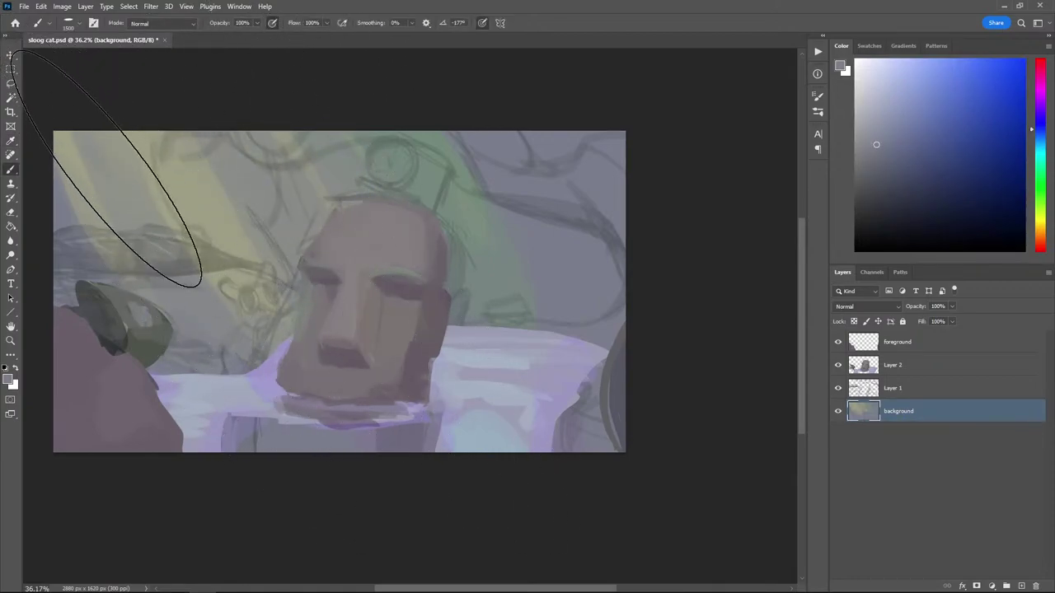
drag(96, 183, 237, 376)
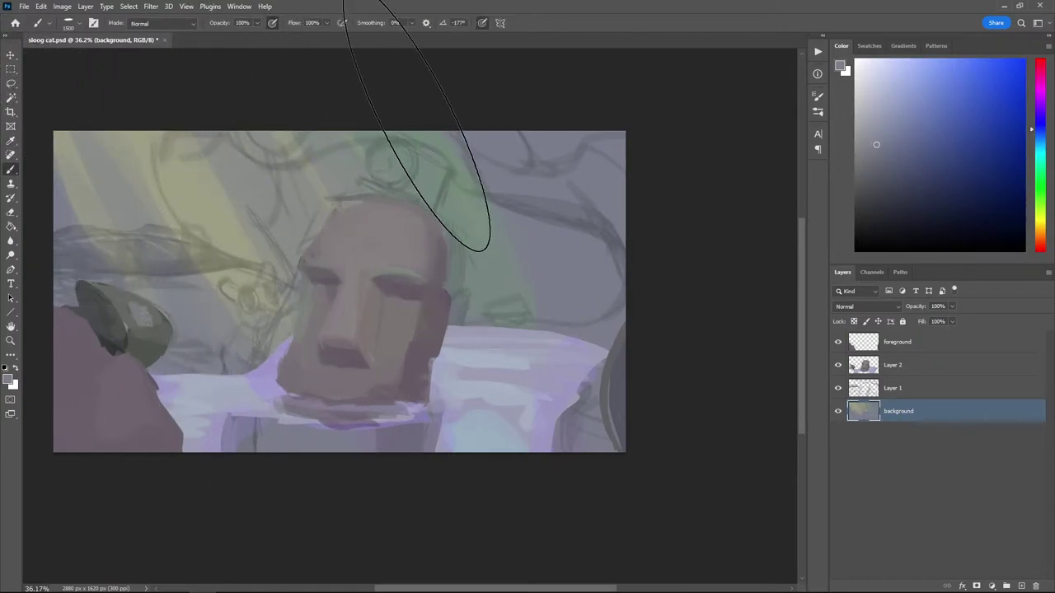
Brush sampled muted yellow over the green band above and right of the head, and choose a paler yellow at brush size 500
key(alt)
alt+click(191, 151)
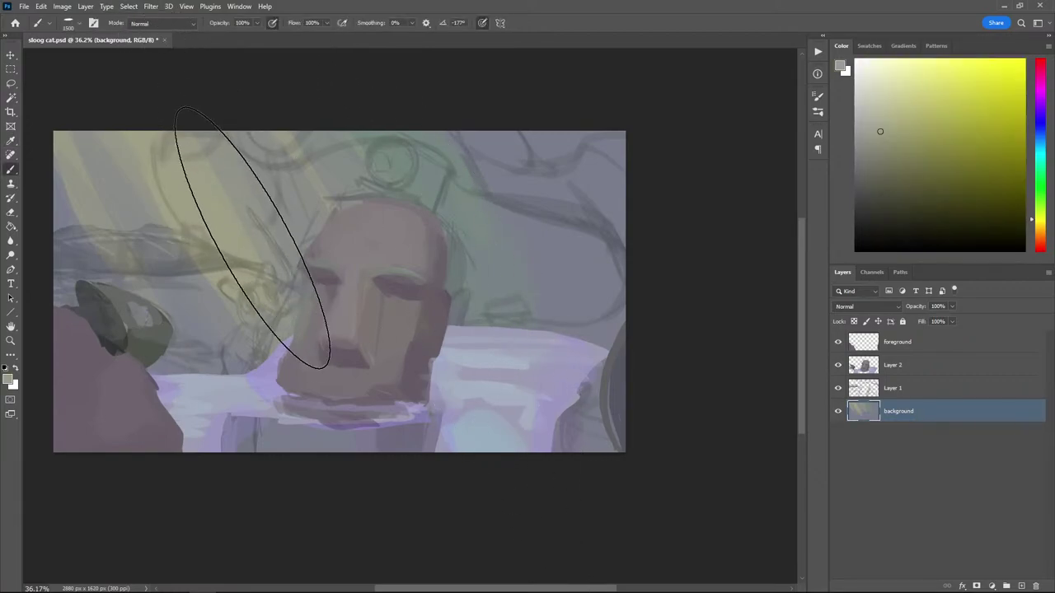
key(alt)
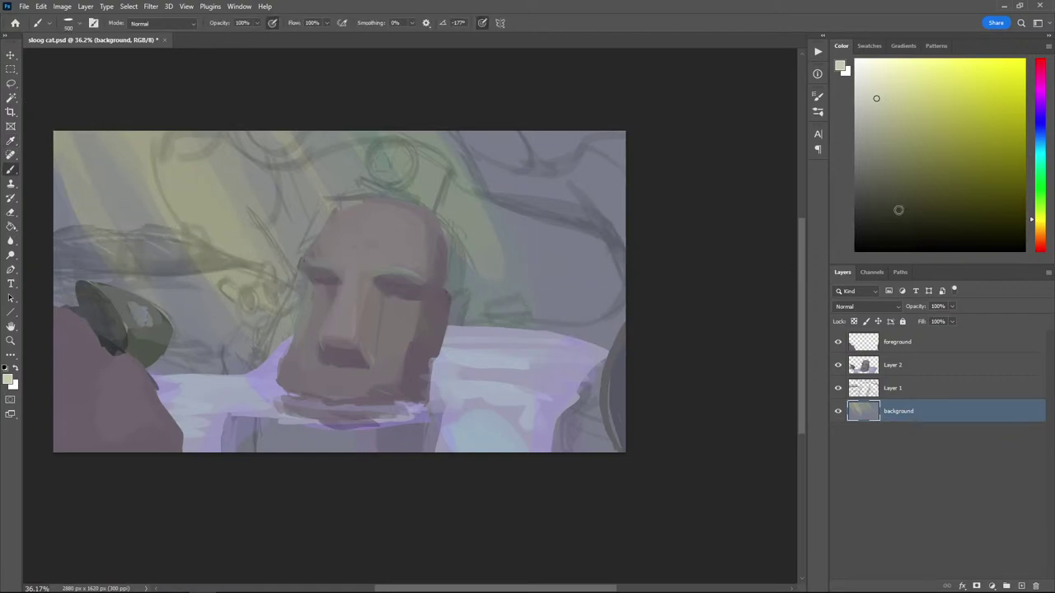
Merge the foreground, Layer 2 and background layers into one, and keep the Layer 1 sketch separate above it
right_click(908, 371)
key(Escape)
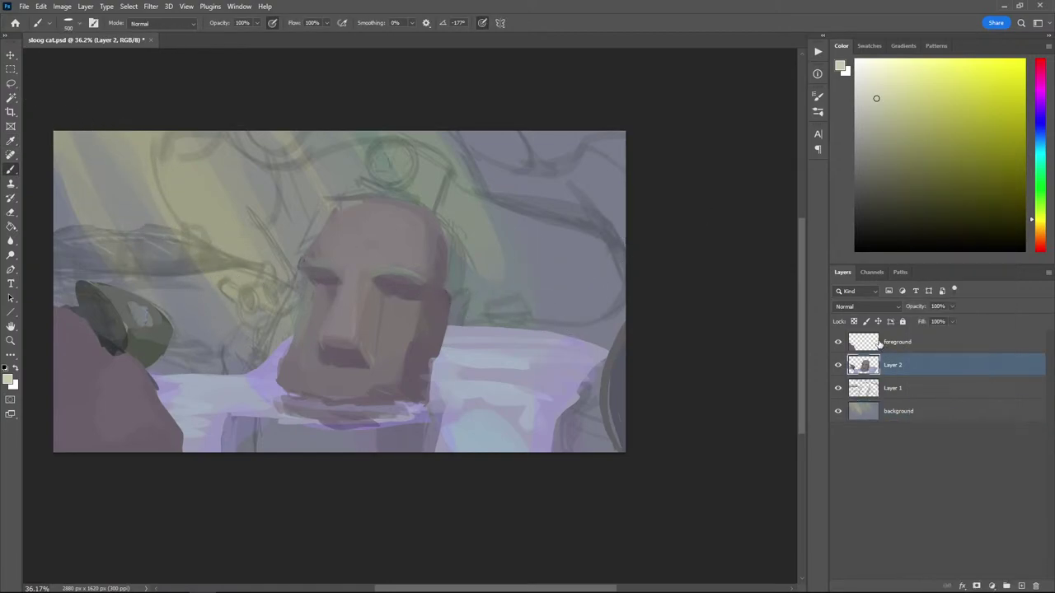
click(879, 344)
shift+click(886, 411)
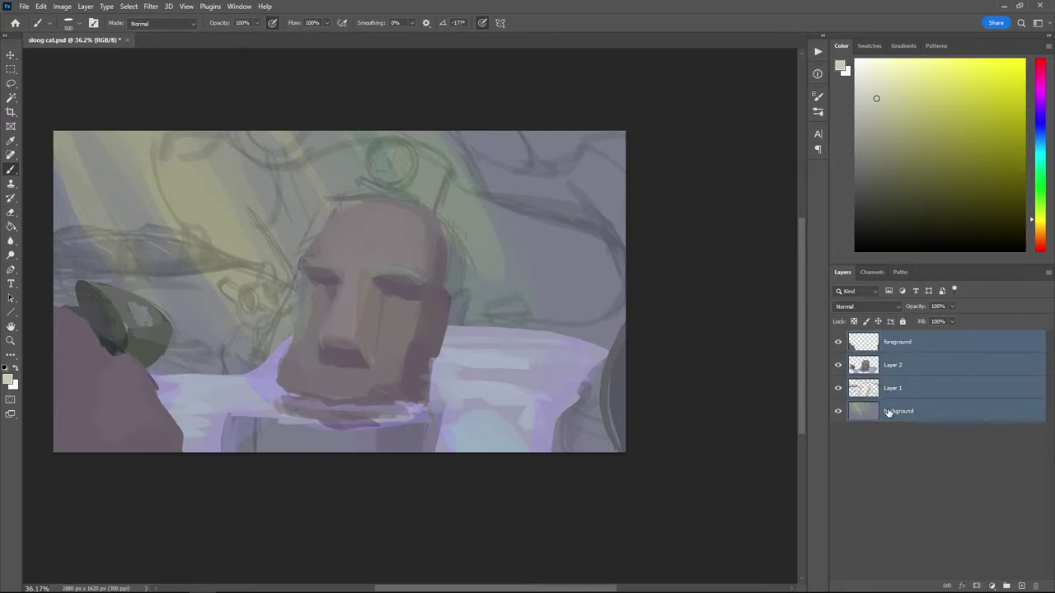
right_click(895, 368)
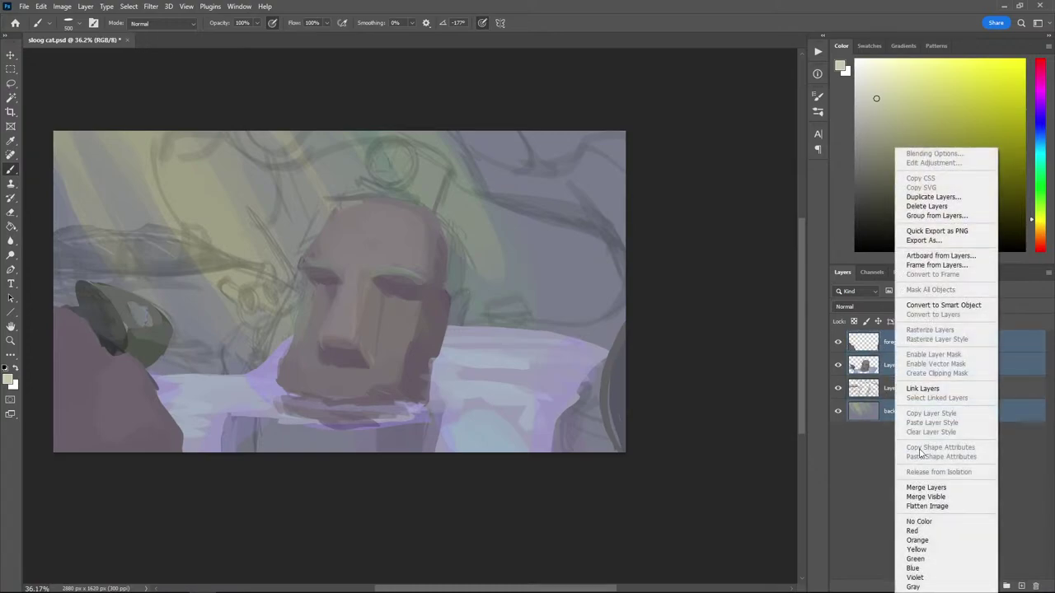
click(927, 486)
drag(895, 347, 897, 373)
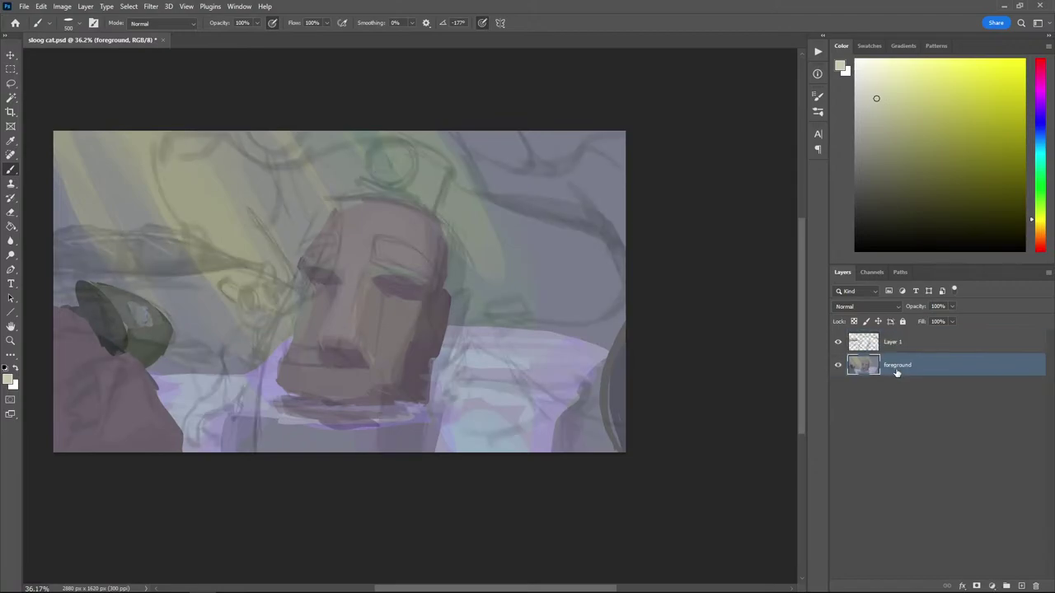
Lower the opacity of the Layer 1 sketch to 25% and return to the merged foreground layer
click(894, 347)
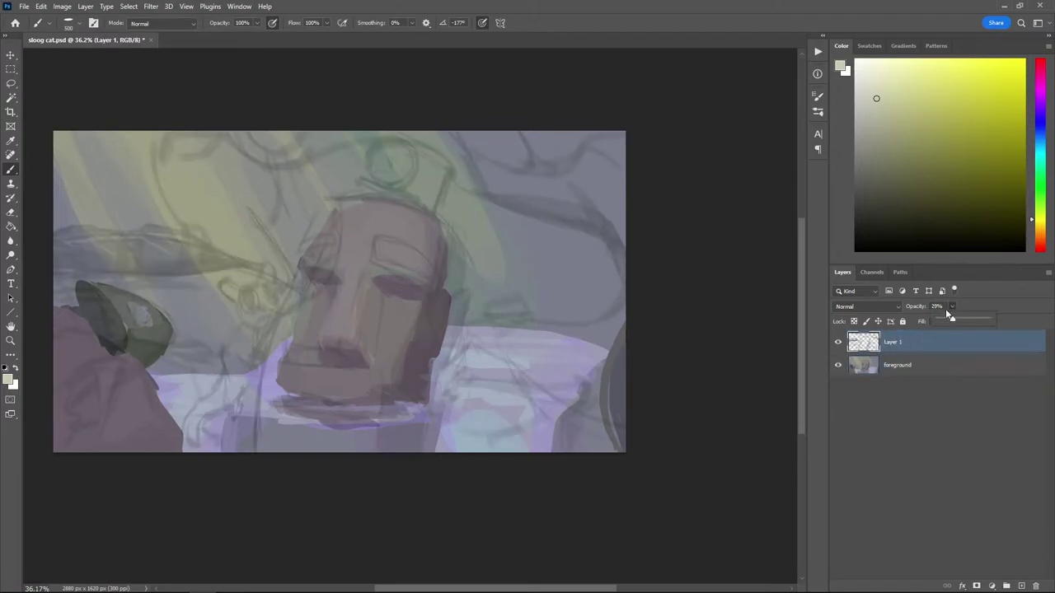
drag(944, 321, 950, 317)
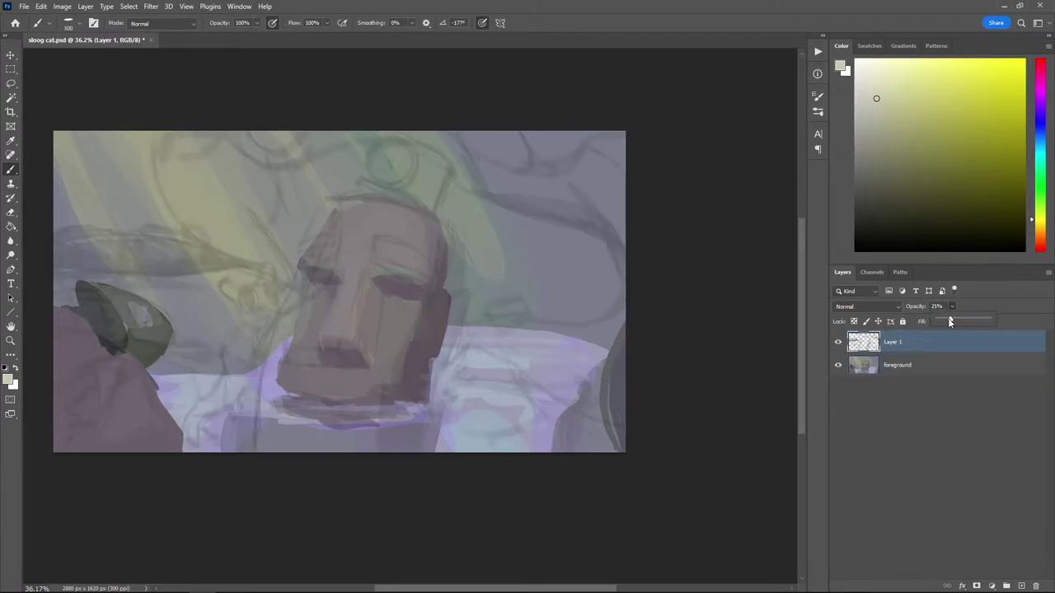
click(913, 369)
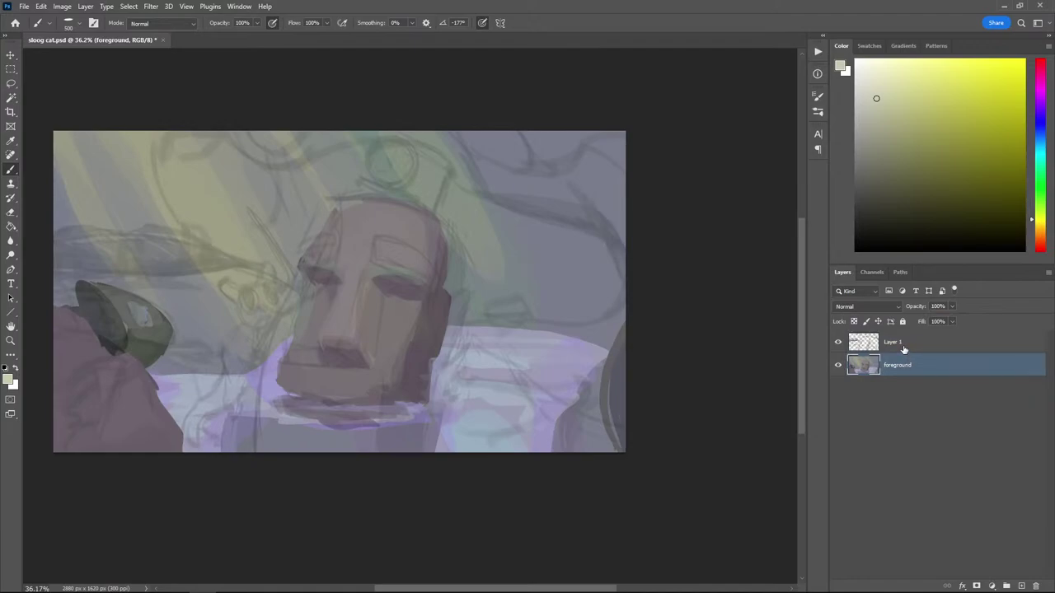
Paint pale yellow diagonal light streaks across the background left of and above the head with an enlarged brush
key(bracketright)
key(bracketright)
key(bracketright)
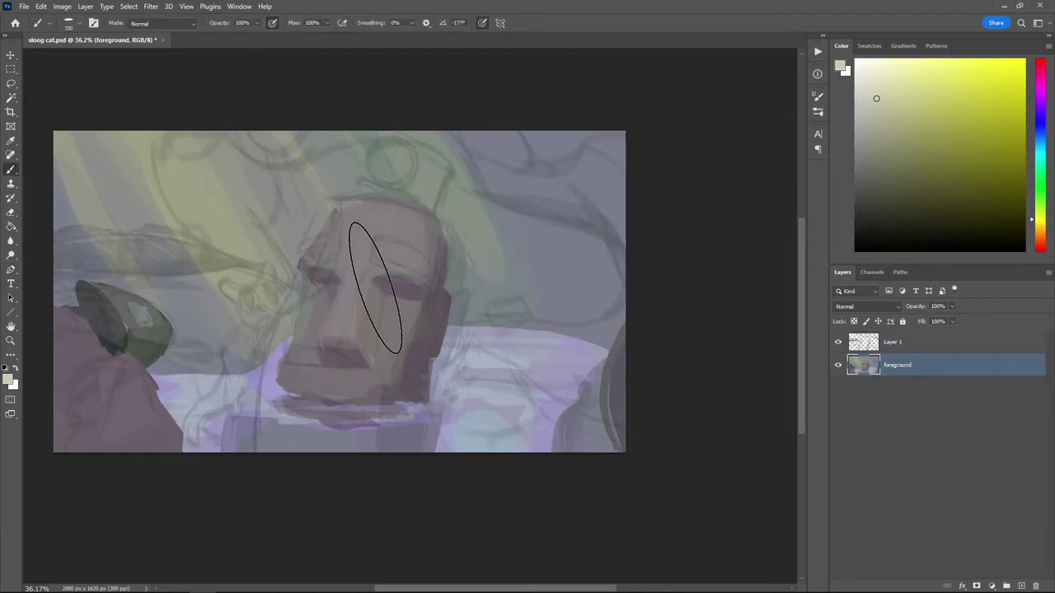
drag(447, 214, 474, 270)
drag(269, 105, 298, 157)
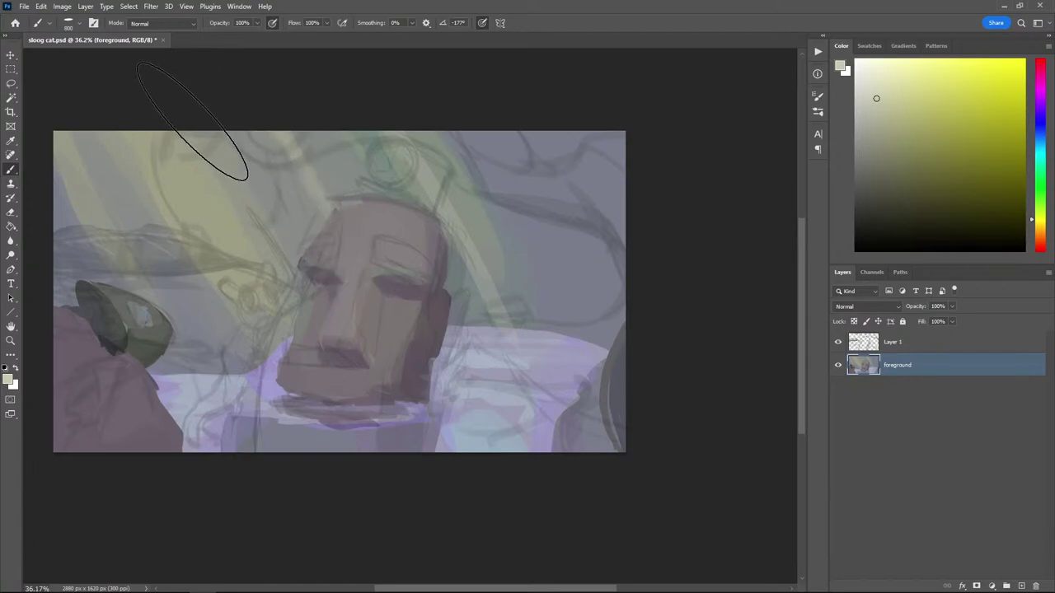
drag(194, 120, 231, 227)
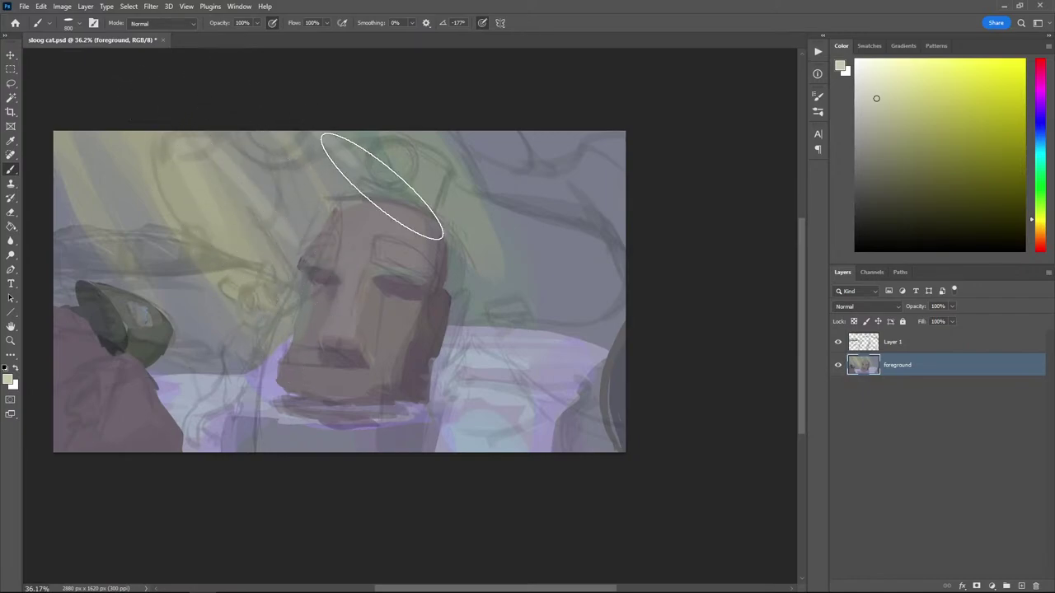
mouse_move(98, 170)
mouse_down()
mouse_move(98, 377)
mouse_move(62, 140)
mouse_move(72, 489)
mouse_up()
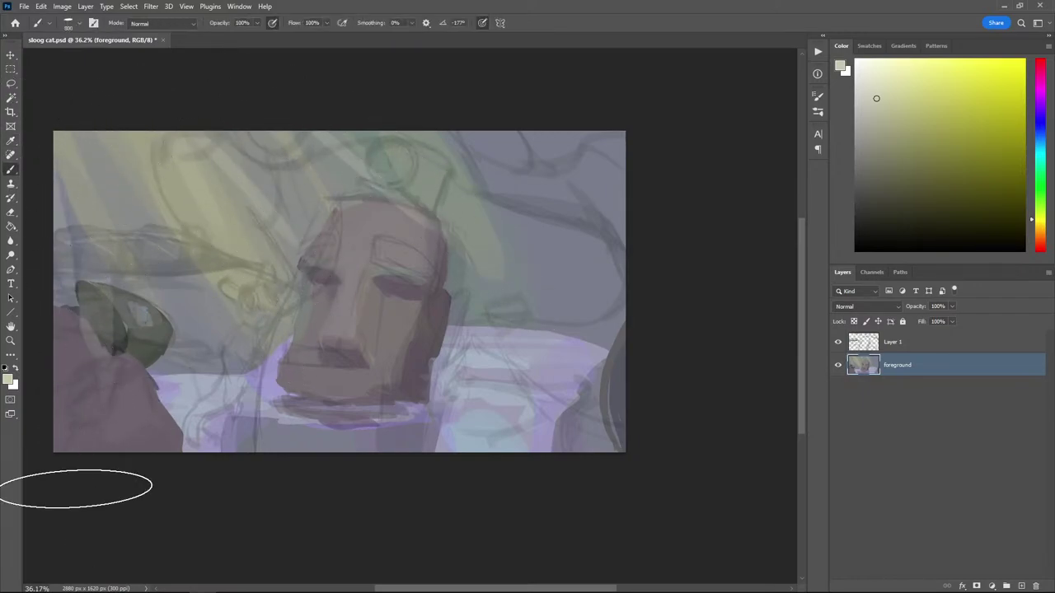
Paint muted green patches along the background's right edge and blend them with sampled green and blue-grey
click(1041, 189)
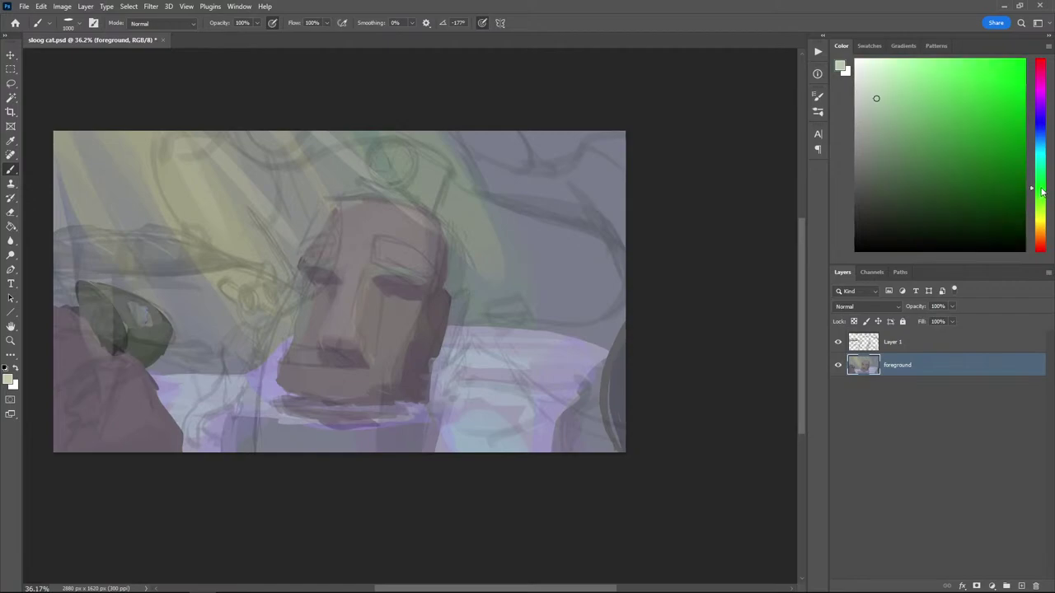
mouse_move(577, 207)
mouse_down()
mouse_move(547, 186)
mouse_move(535, 239)
mouse_up()
key(ctrl+z)
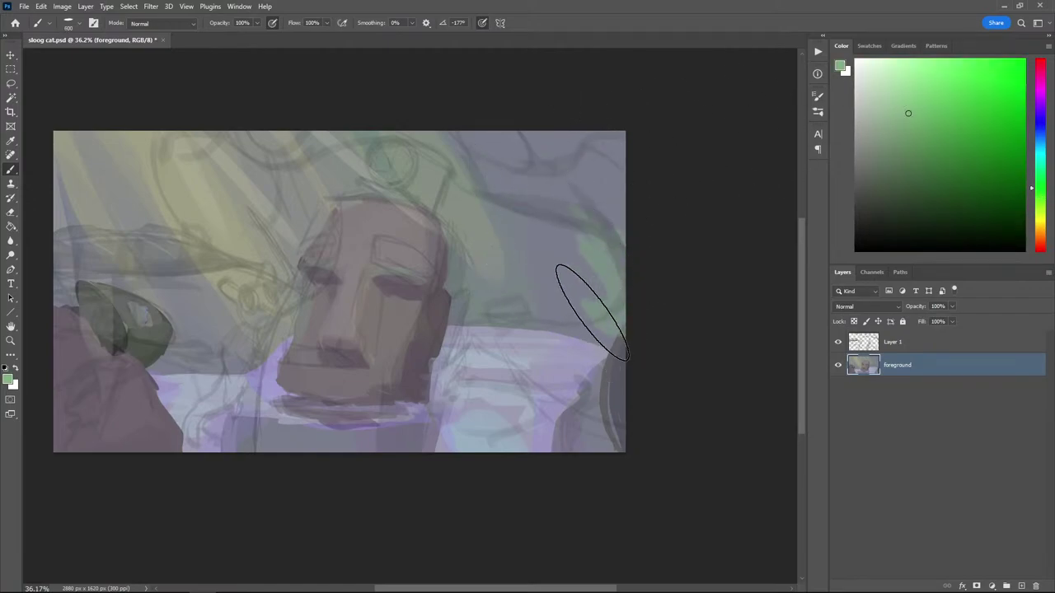
key(i)
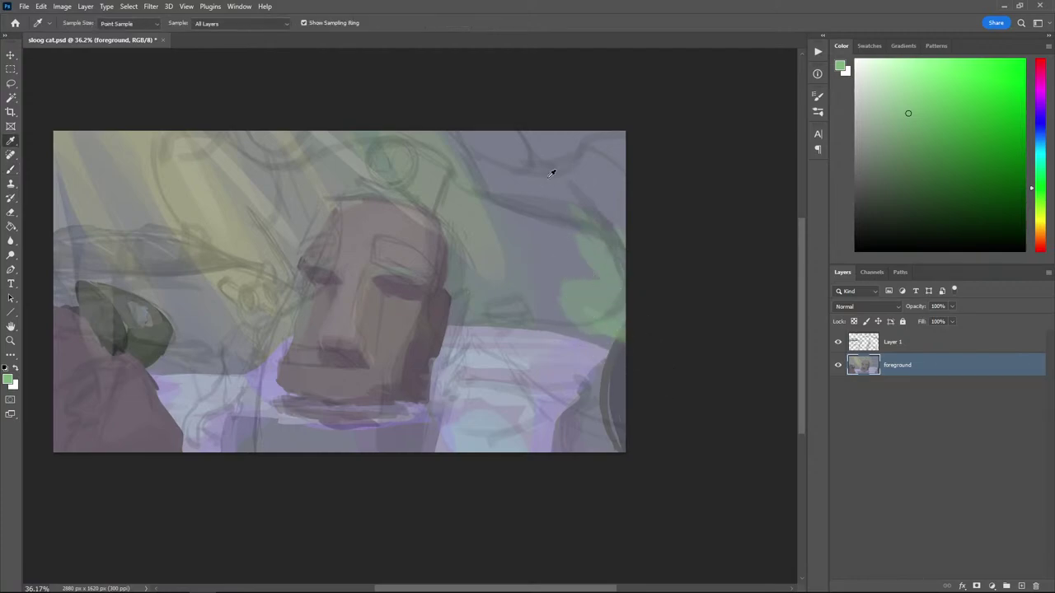
key(u)
key(i)
alt+click(600, 257)
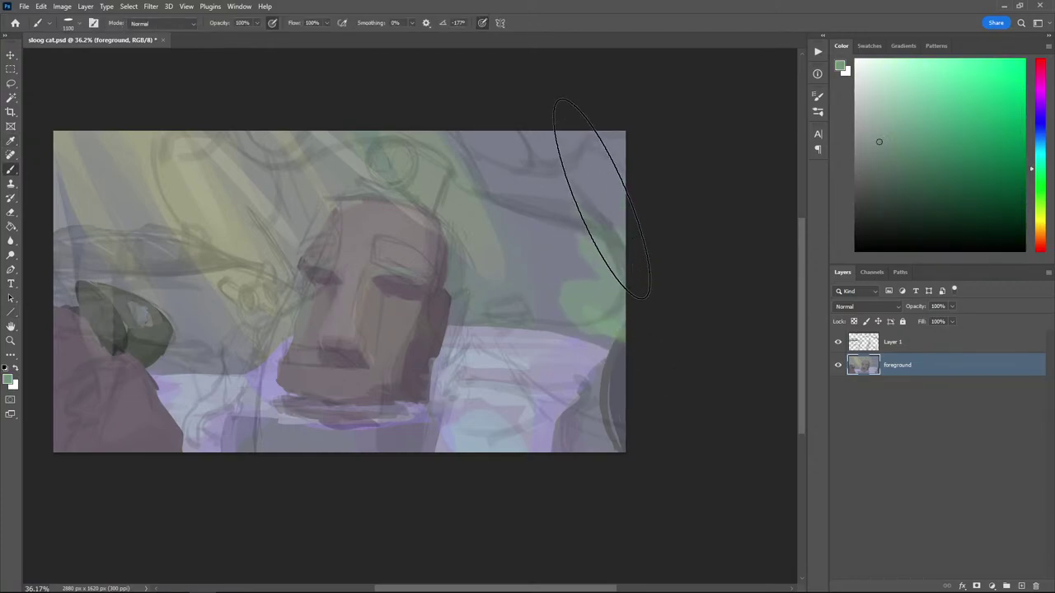
alt+click(549, 209)
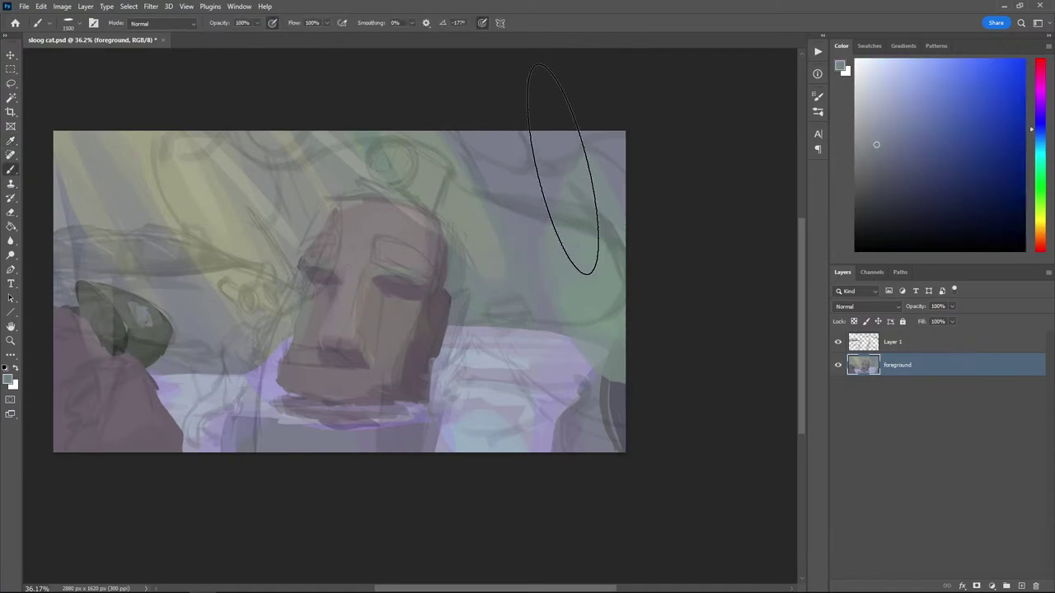
Touch up the far right edge of the pale ground with sampled lavender and a small brush
alt+click(571, 362)
alt+click(572, 365)
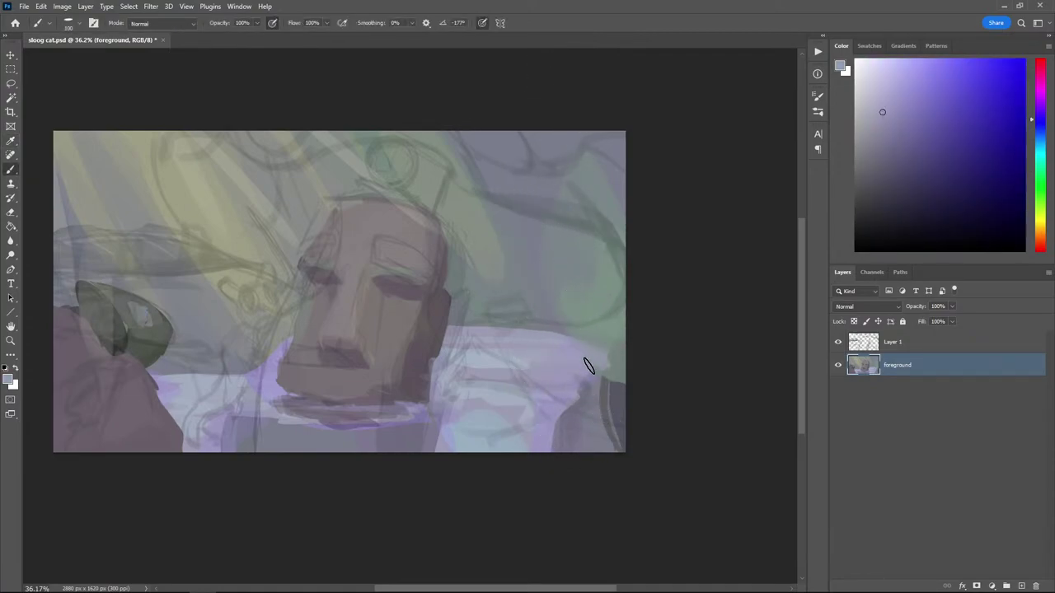
key(alt)
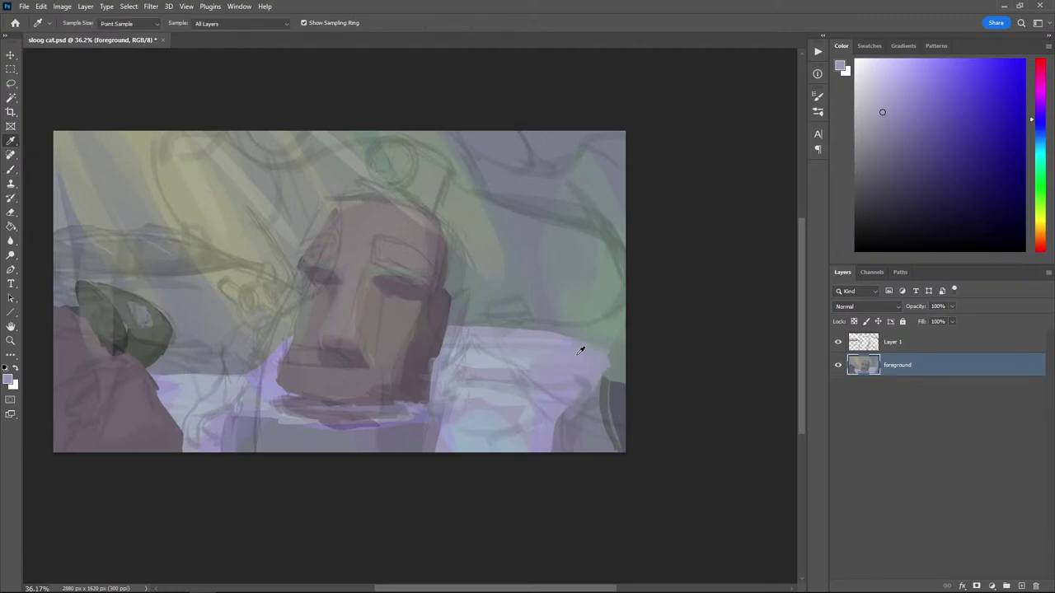
Paint a dark green bush in the canvas's bottom-right corner and add lighter green leaf strokes along its upper edge
alt+click(604, 313)
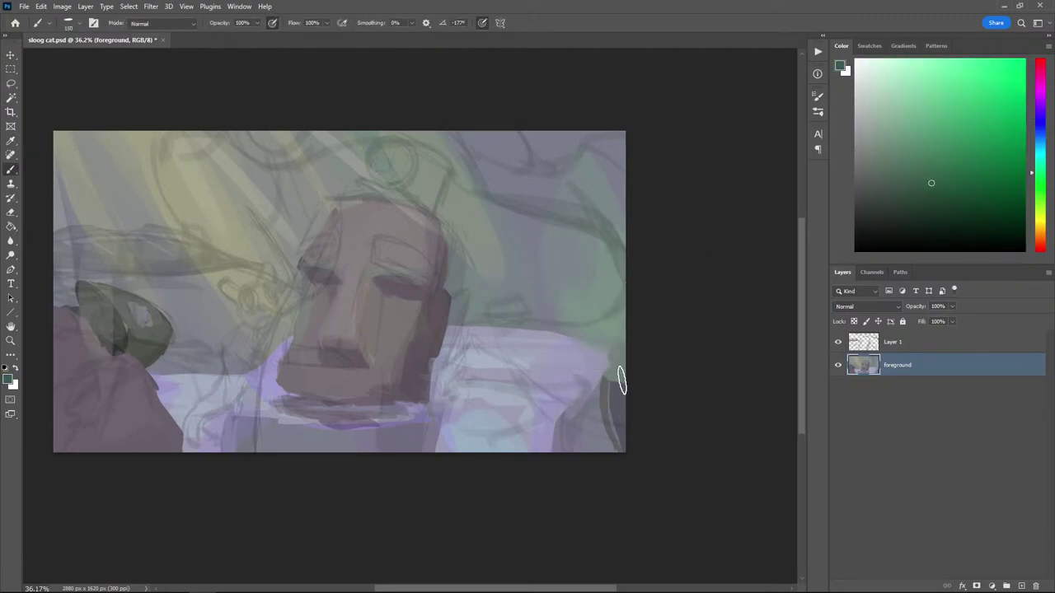
drag(606, 386, 563, 436)
mouse_move(582, 446)
mouse_down()
mouse_move(620, 421)
mouse_move(600, 455)
mouse_move(600, 487)
mouse_move(632, 468)
mouse_move(618, 419)
mouse_move(597, 448)
mouse_move(578, 427)
mouse_move(617, 397)
mouse_move(559, 464)
mouse_move(577, 453)
mouse_move(580, 422)
mouse_move(586, 430)
mouse_move(624, 387)
mouse_move(551, 445)
mouse_up()
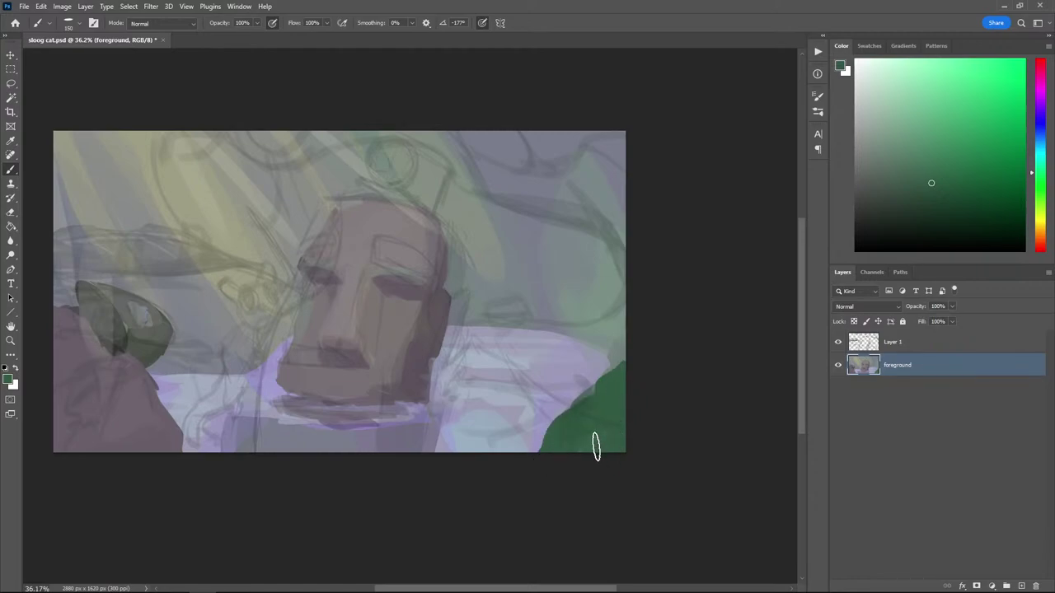
click(927, 150)
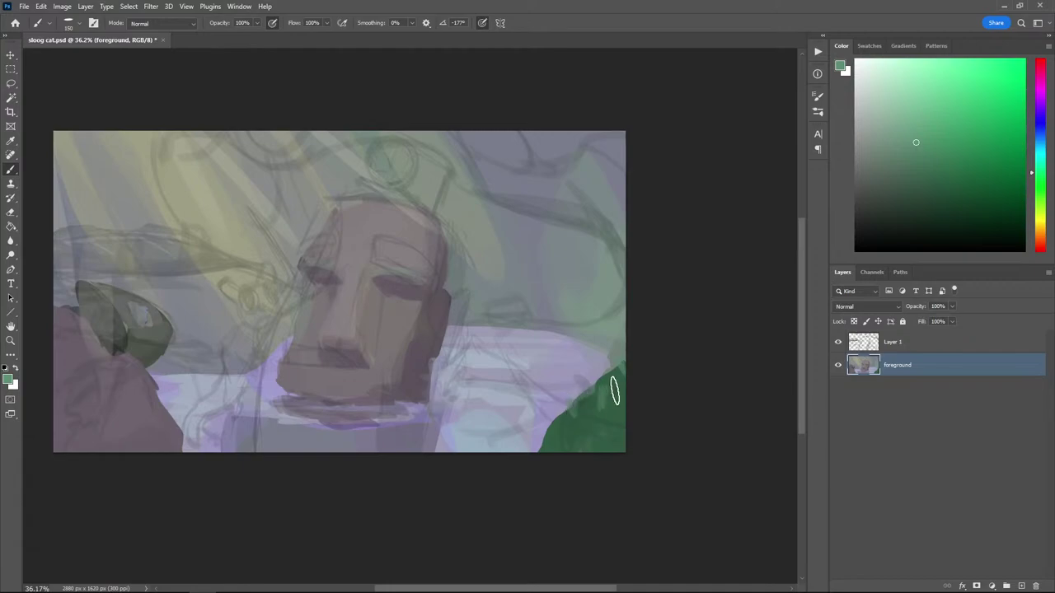
Add orange-brown strokes to the lower part of the green bush and blend them with a sampled olive tone
click(1043, 237)
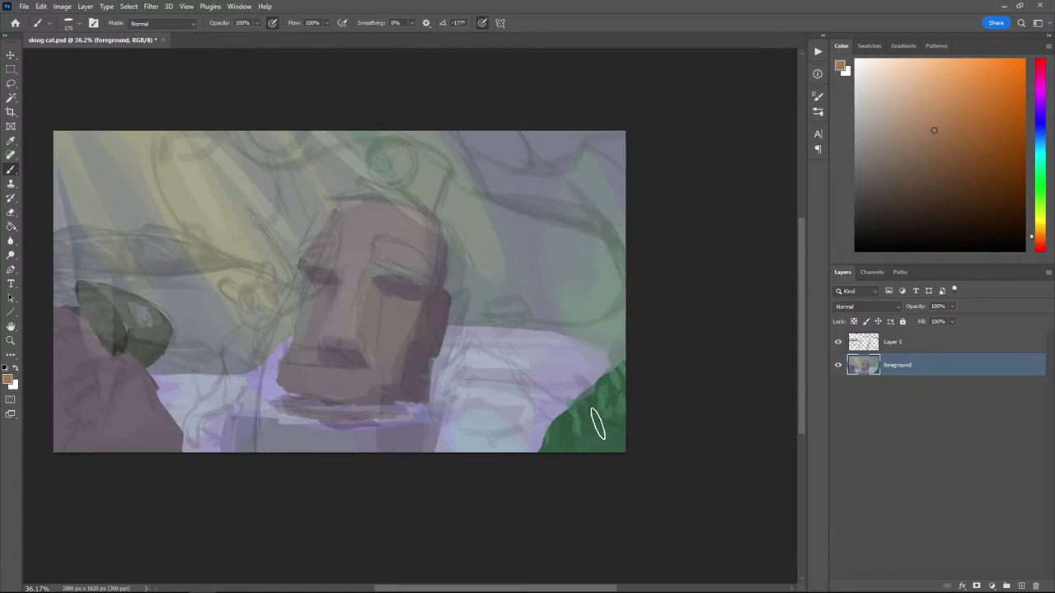
mouse_move(598, 424)
mouse_down()
mouse_move(593, 387)
mouse_move(604, 386)
mouse_move(595, 443)
mouse_move(551, 448)
mouse_up()
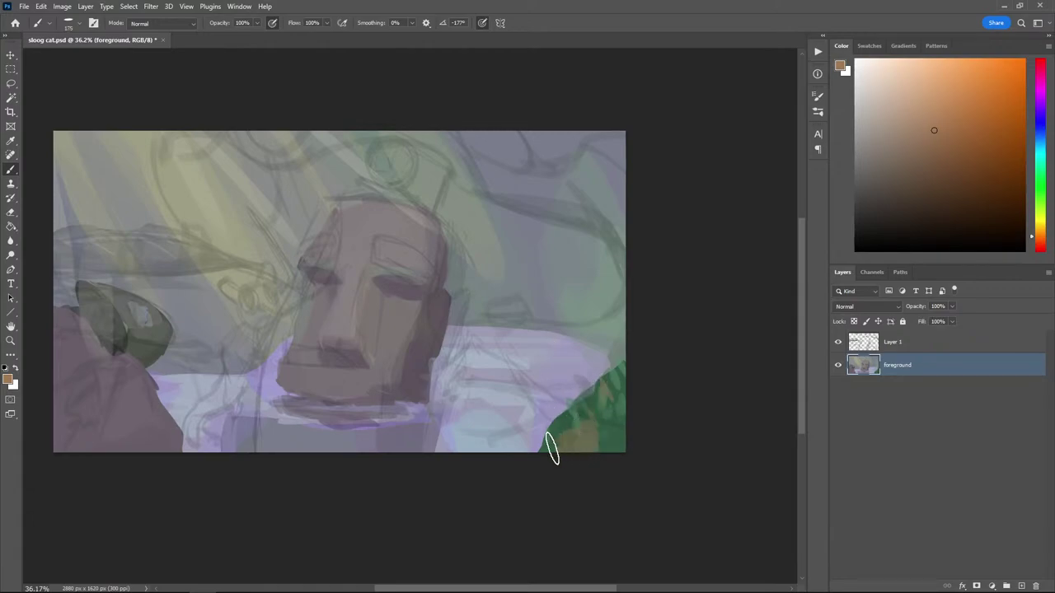
alt+click(605, 437)
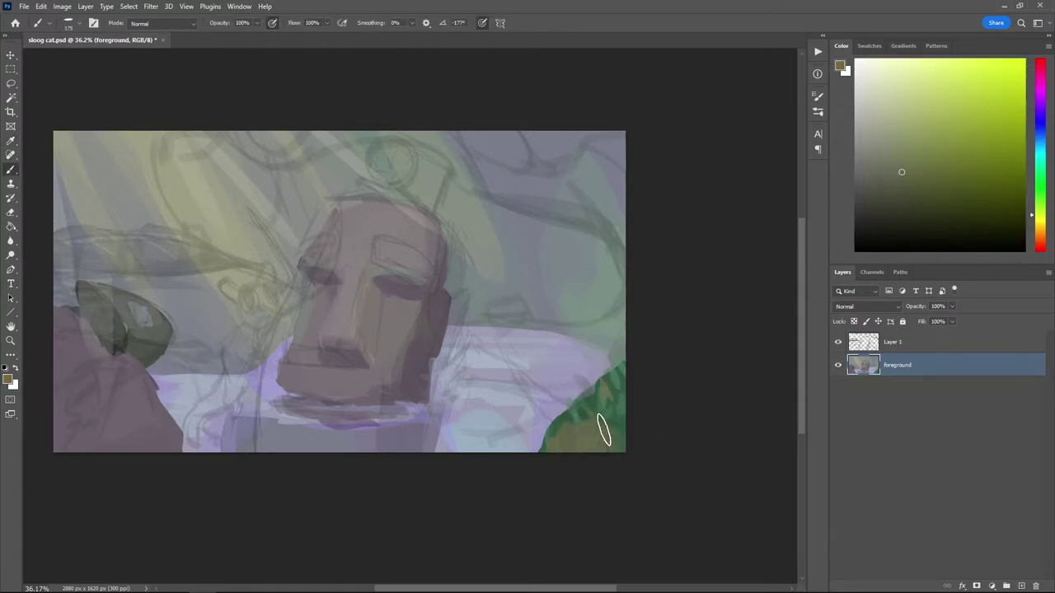
Paint a green shoreline band behind the water on both sides of the stone head, continuing over the boulder
mouse_move(619, 352)
mouse_down()
mouse_move(598, 332)
mouse_move(603, 349)
mouse_move(504, 315)
mouse_move(567, 328)
mouse_move(540, 328)
mouse_up()
alt+click(622, 382)
mouse_move(620, 353)
mouse_down()
mouse_move(532, 324)
mouse_move(579, 315)
mouse_move(489, 310)
mouse_move(610, 327)
mouse_move(470, 313)
mouse_move(636, 329)
mouse_up()
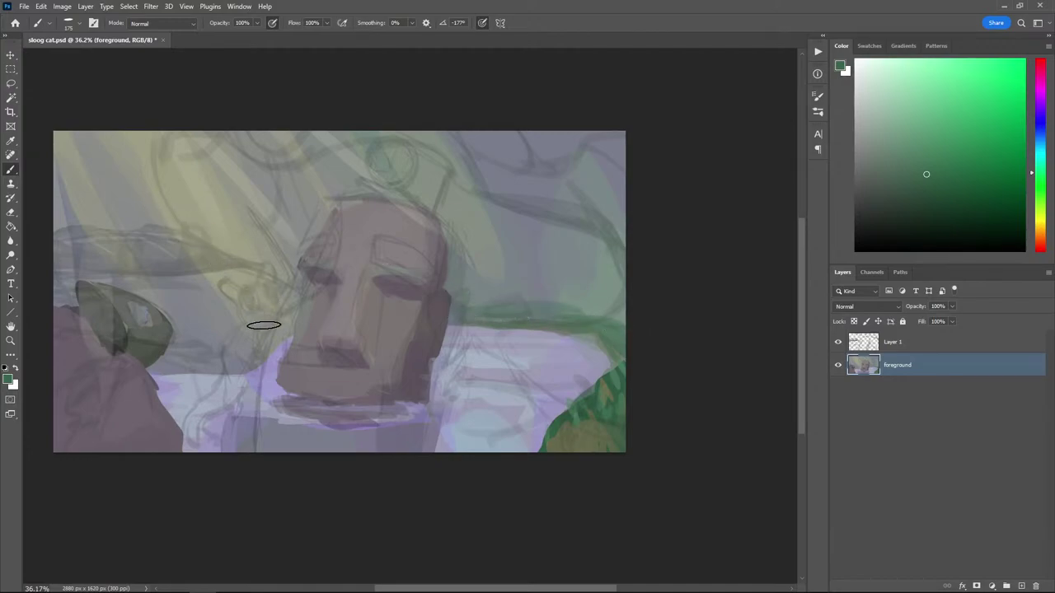
mouse_move(246, 360)
mouse_down()
mouse_move(272, 330)
mouse_move(211, 365)
mouse_move(150, 356)
mouse_move(132, 329)
mouse_move(98, 310)
mouse_up()
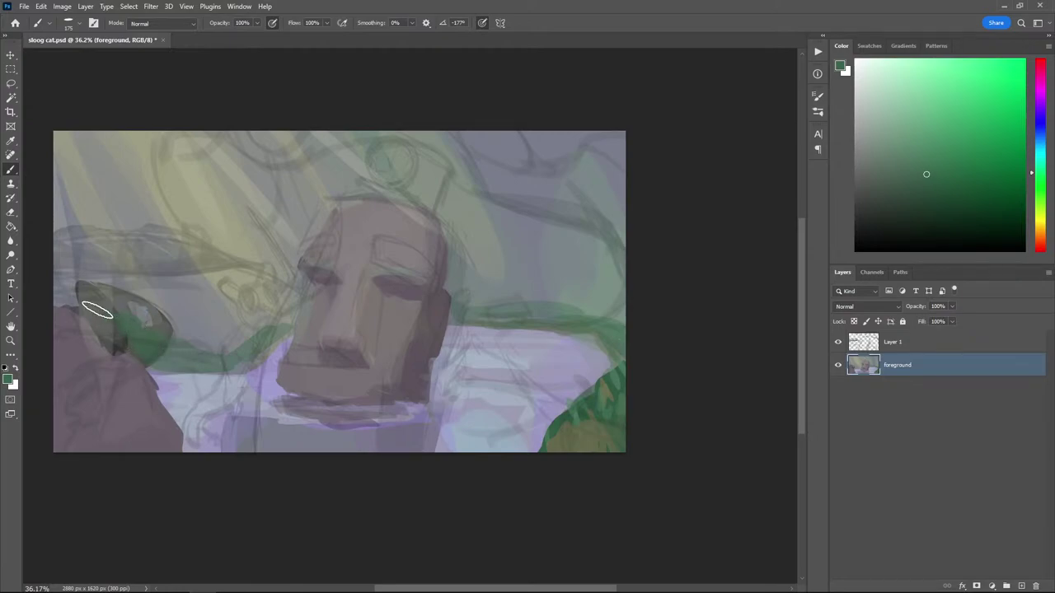
drag(117, 347, 76, 324)
Check the painting without the Layer 1 sketch, sampling the rock and shoreline colours and enlarging the brush to 400
alt+click(136, 402)
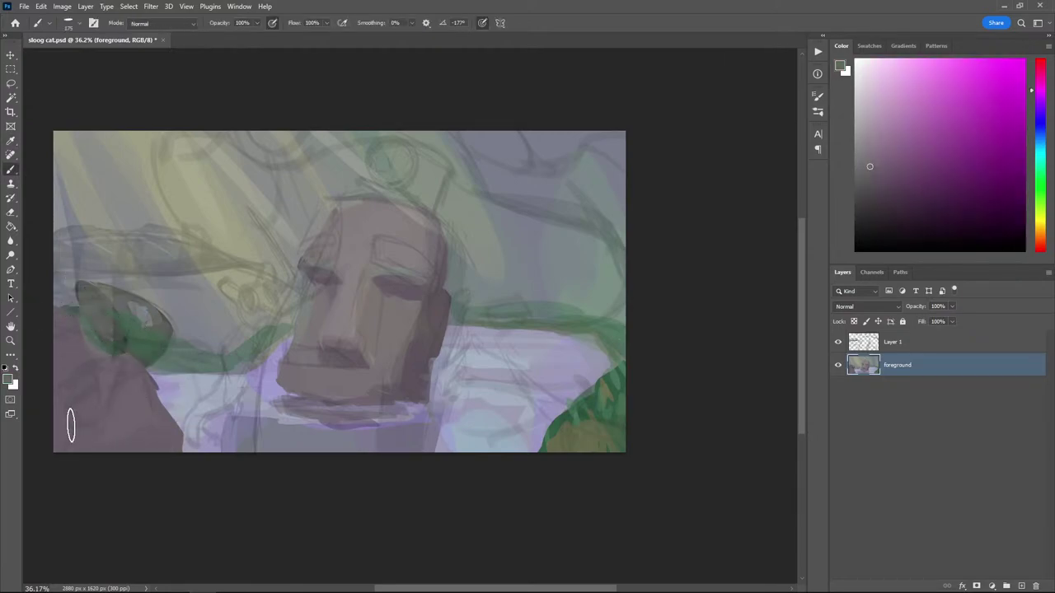
key(alt)
click(838, 341)
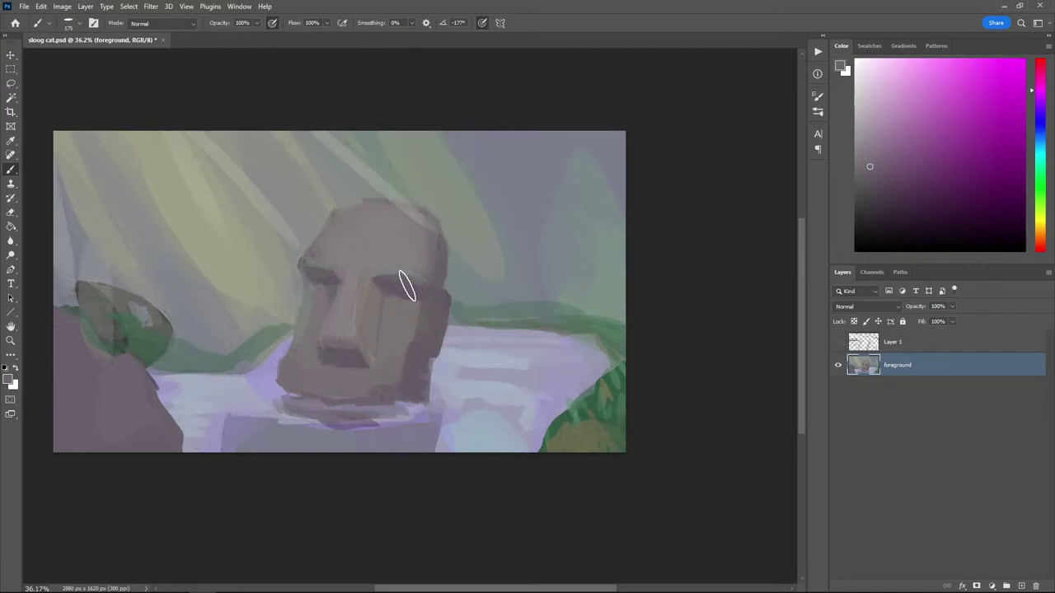
alt+click(234, 353)
key(alt)
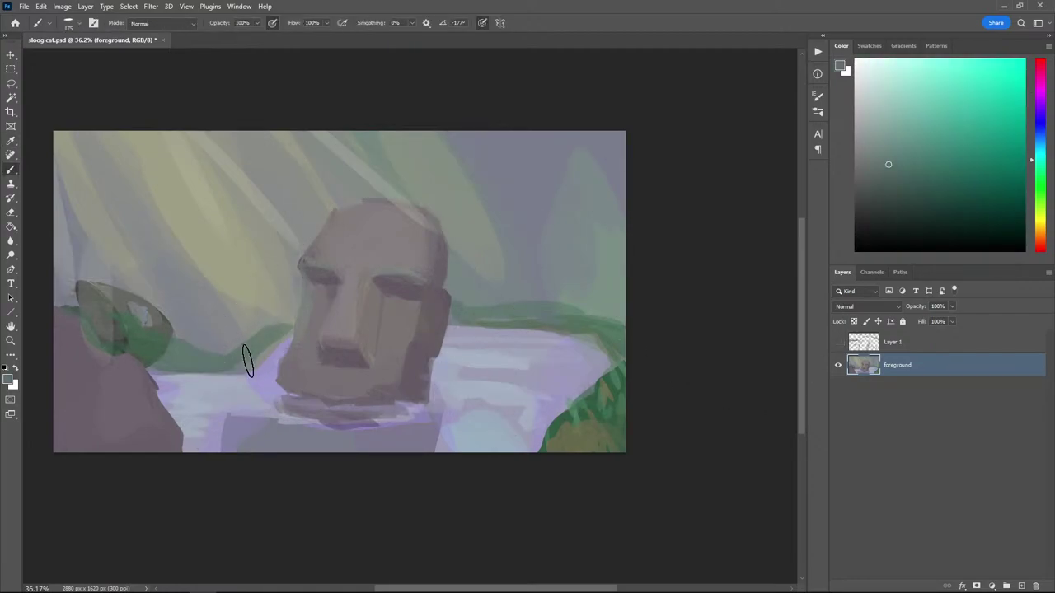
key(bracketright)
key(bracketright)
key(bracketright)
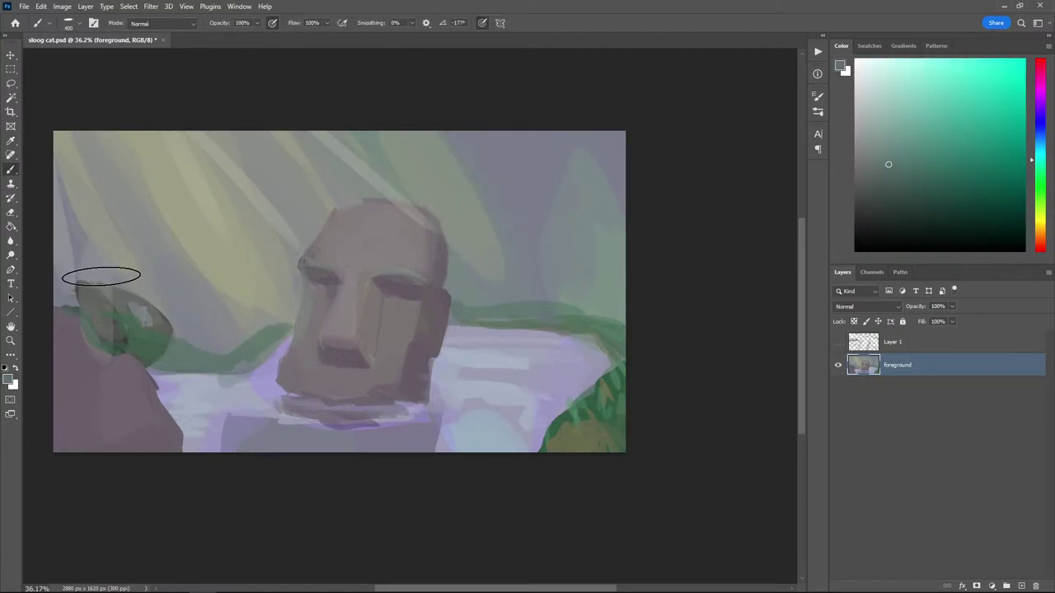
click(838, 341)
Choose a warm golden yellow as the brush colour for the round disc above the stone head
click(898, 345)
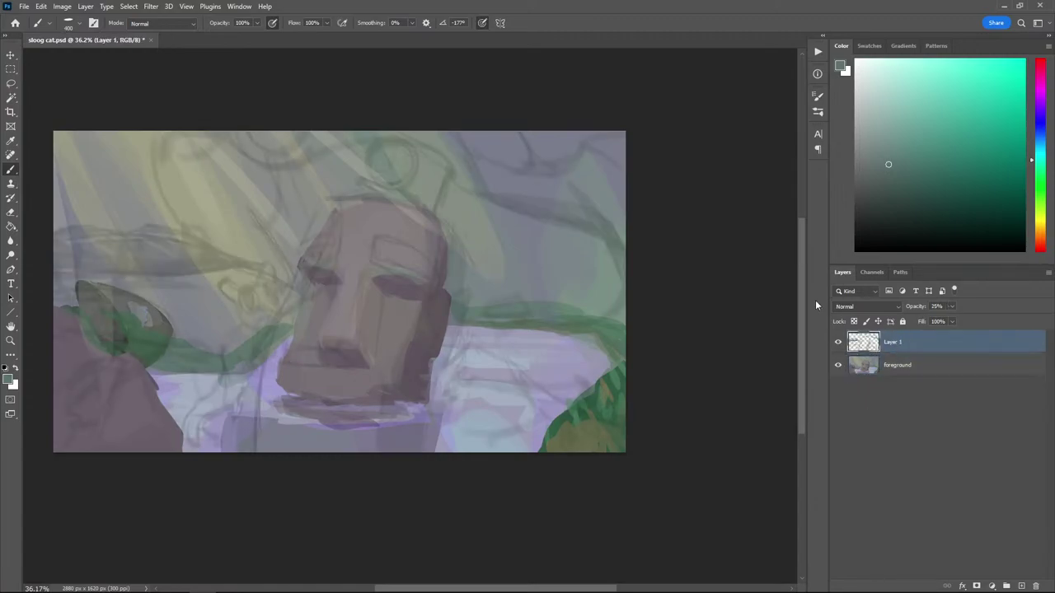
mouse_move(1040, 206)
mouse_down()
mouse_move(1040, 224)
mouse_move(1041, 213)
mouse_up()
click(921, 141)
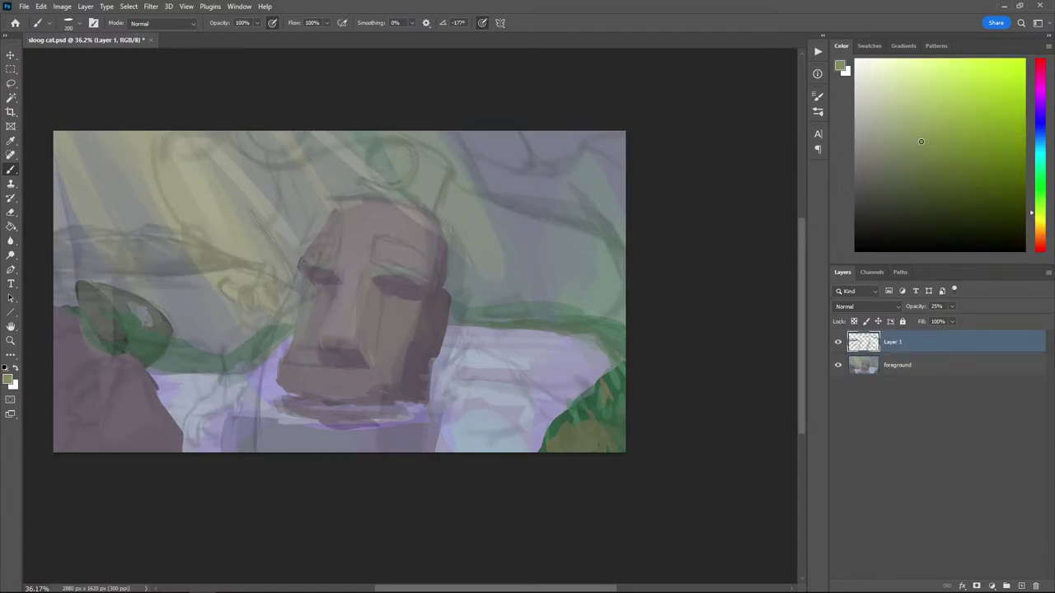
click(1035, 229)
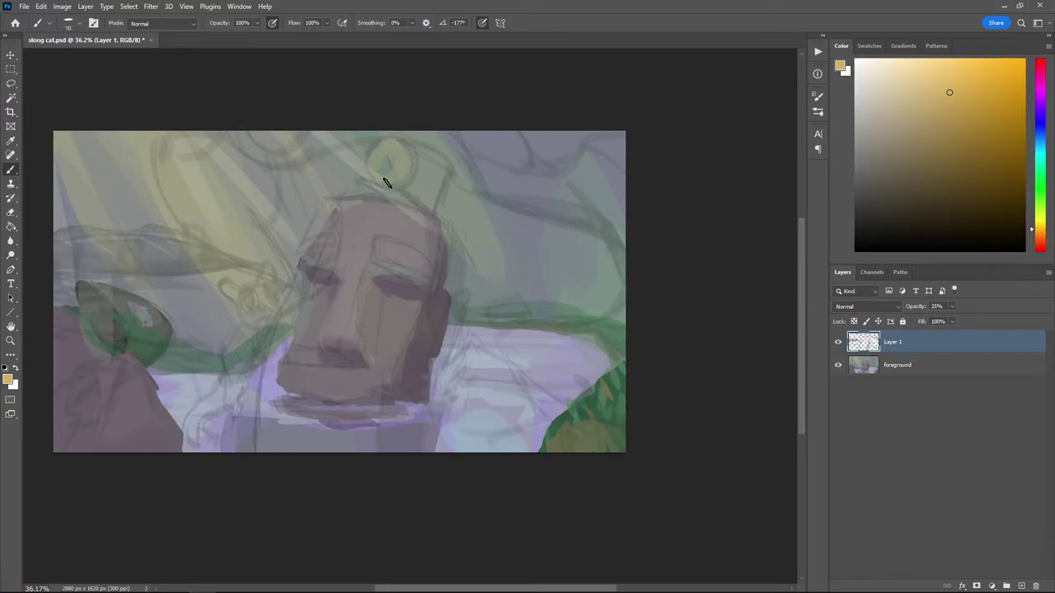
Try to paint the golden disc above the stone head on Layer 1
key(ctrl+plus)
key(ctrl+plus)
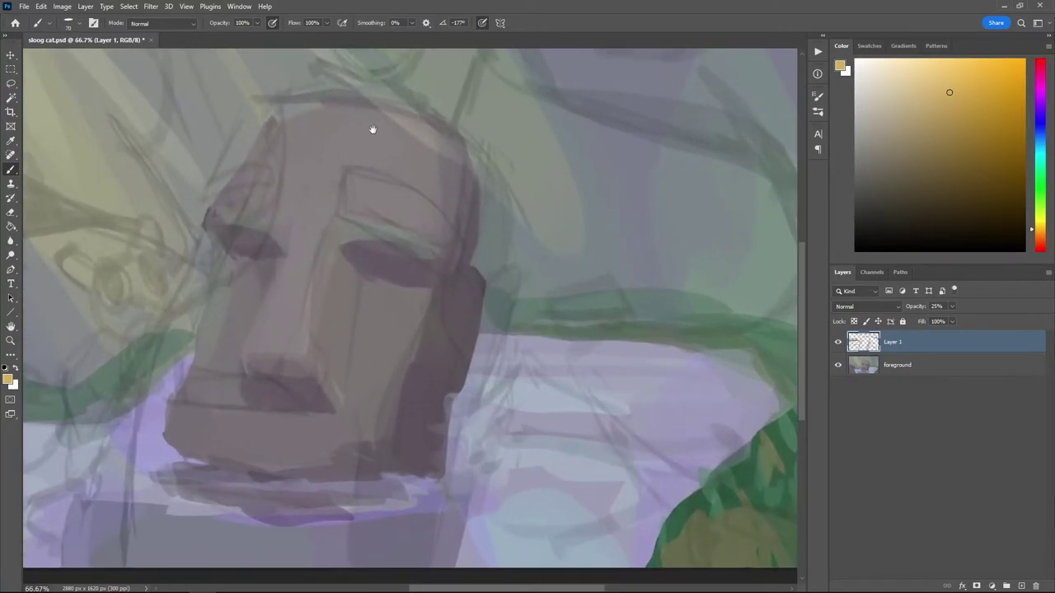
key(ctrl+plus)
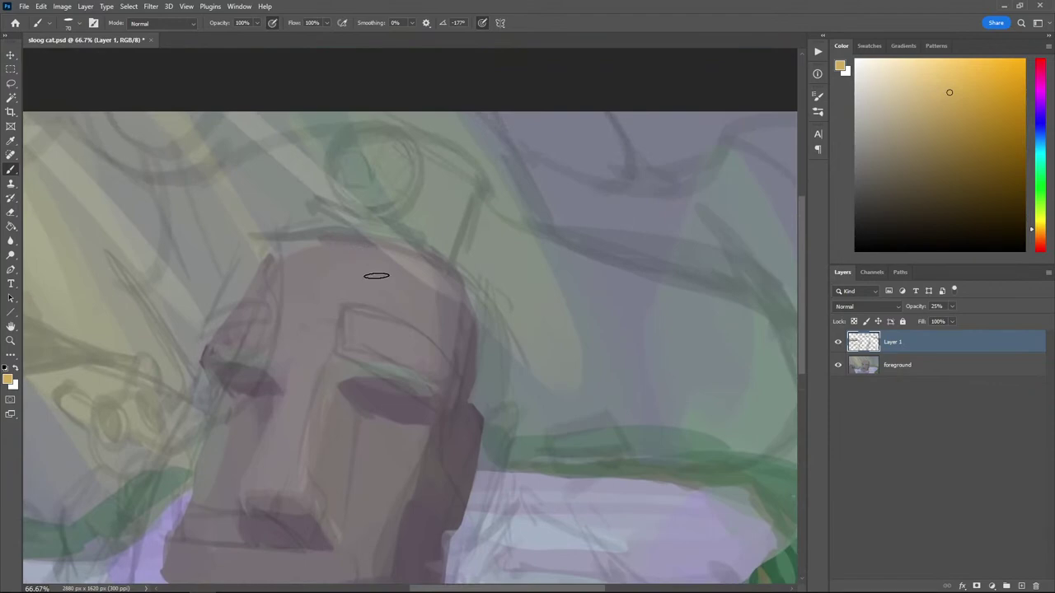
mouse_move(373, 135)
mouse_down()
mouse_move(331, 182)
mouse_move(392, 130)
mouse_move(383, 211)
mouse_move(341, 170)
mouse_up()
key(ctrl+z)
mouse_move(384, 129)
mouse_down()
mouse_move(399, 173)
mouse_move(339, 164)
mouse_move(390, 134)
mouse_move(399, 196)
mouse_move(348, 196)
mouse_move(363, 134)
mouse_move(411, 173)
mouse_move(345, 187)
mouse_move(397, 134)
mouse_move(369, 200)
mouse_move(349, 182)
mouse_move(401, 160)
mouse_move(395, 134)
mouse_up()
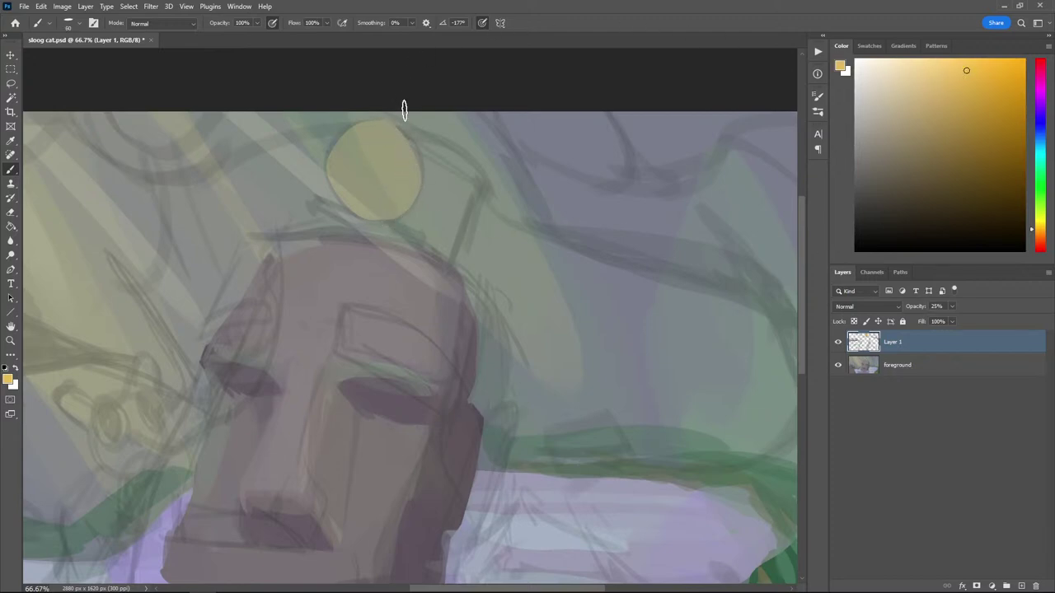
key(ctrl+z)
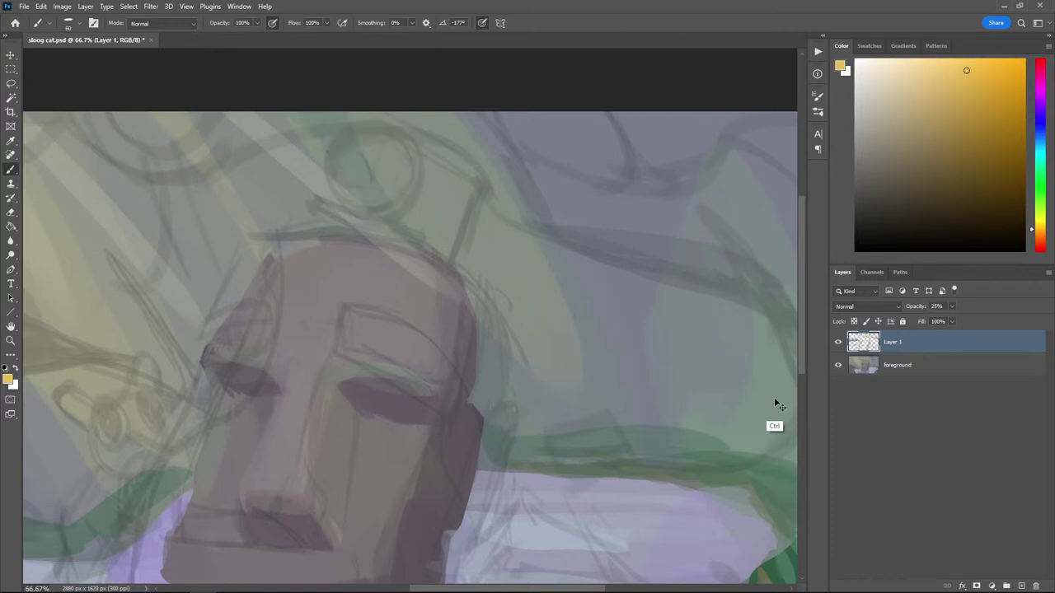
Lock Layer 1 and paint a golden disc on the foreground layer inside the sketched circle above the stone head
click(839, 342)
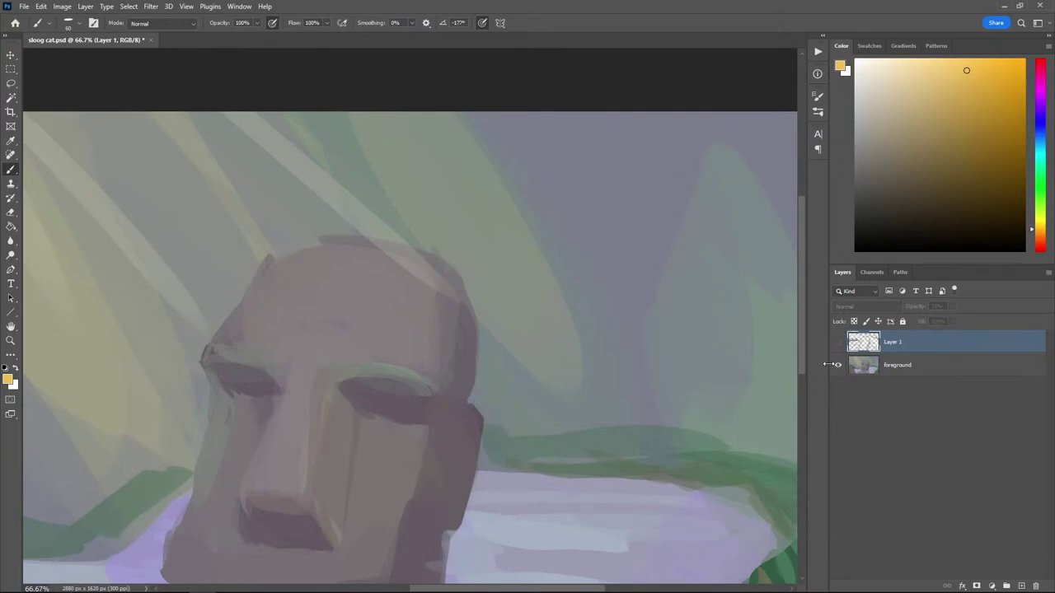
click(838, 341)
click(875, 371)
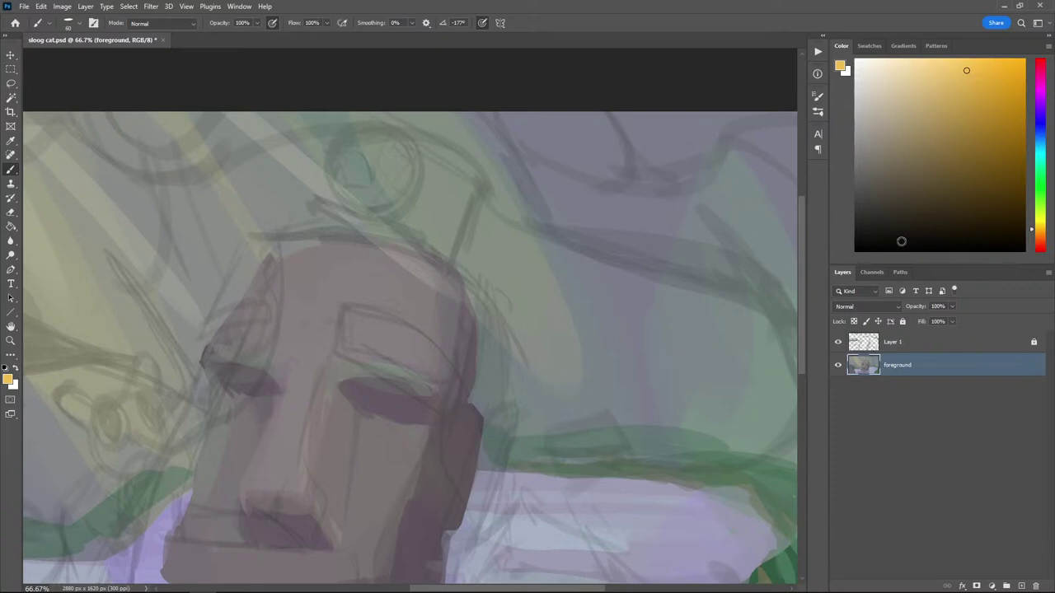
mouse_move(379, 177)
mouse_down()
mouse_move(341, 198)
mouse_move(381, 129)
mouse_move(372, 206)
mouse_move(356, 161)
mouse_move(409, 141)
mouse_move(374, 203)
mouse_move(350, 151)
mouse_move(413, 168)
mouse_move(353, 205)
mouse_move(346, 164)
mouse_move(355, 155)
mouse_move(357, 168)
mouse_move(374, 171)
mouse_move(355, 180)
mouse_move(379, 140)
mouse_move(392, 205)
mouse_move(335, 168)
mouse_move(396, 172)
mouse_move(356, 197)
mouse_up()
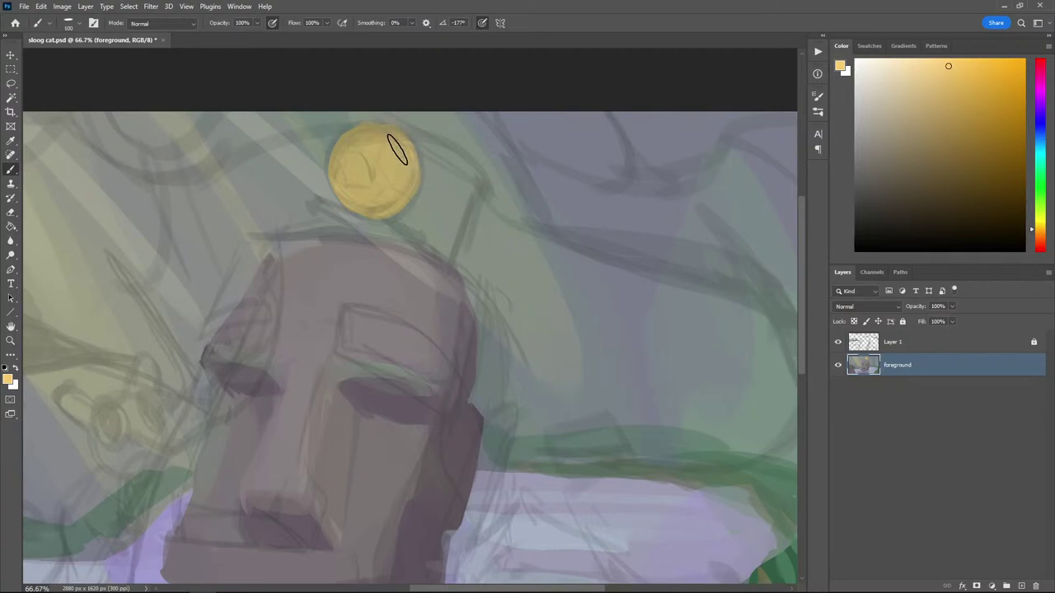
drag(386, 194, 401, 180)
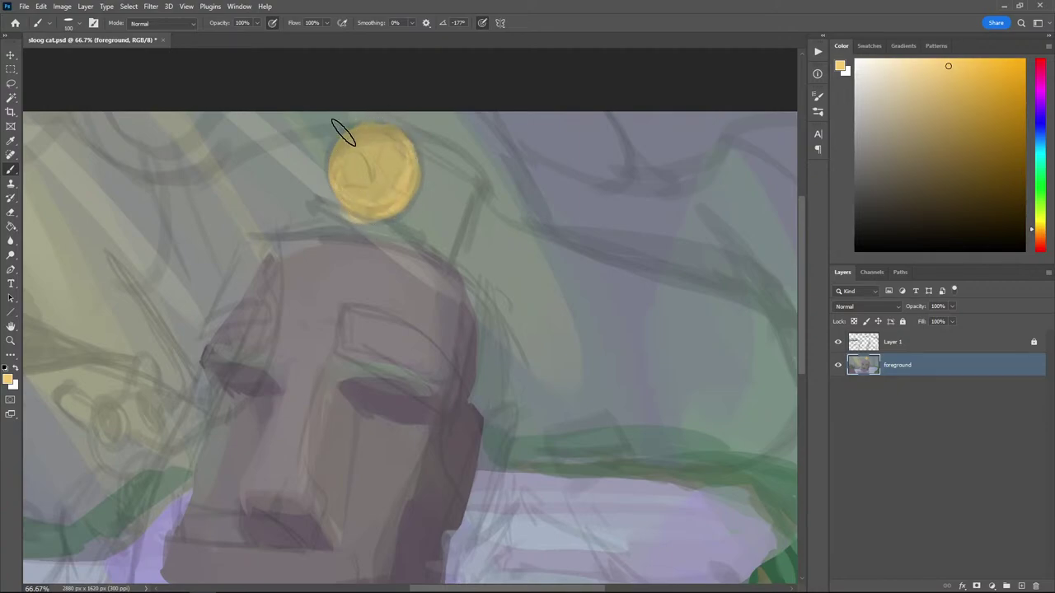
Shade the inside of the golden disc with sampled muted gold and hide the Layer 1 sketch
drag(278, 130, 225, 121)
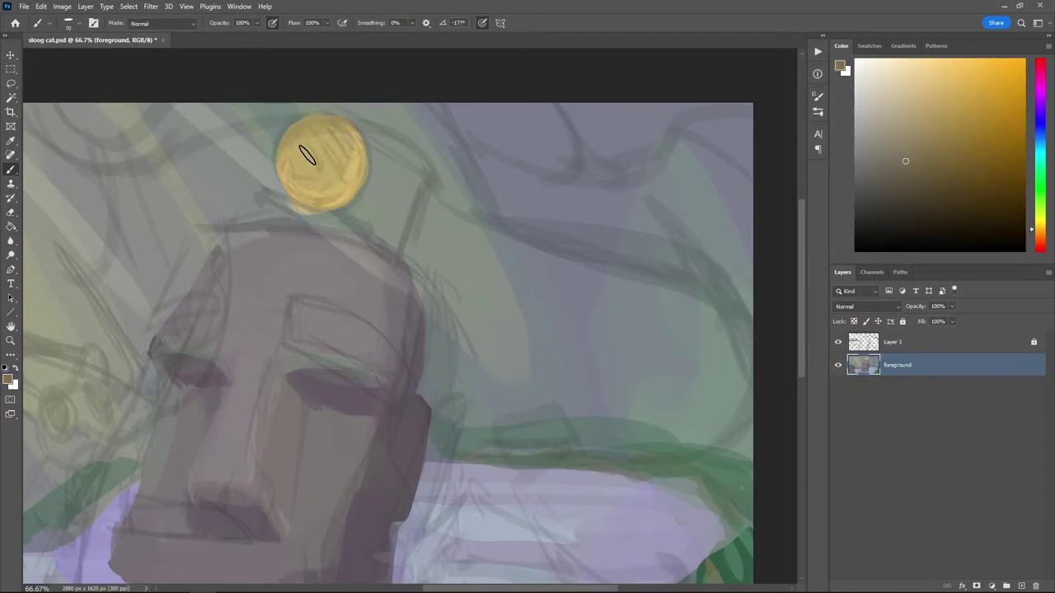
key(i)
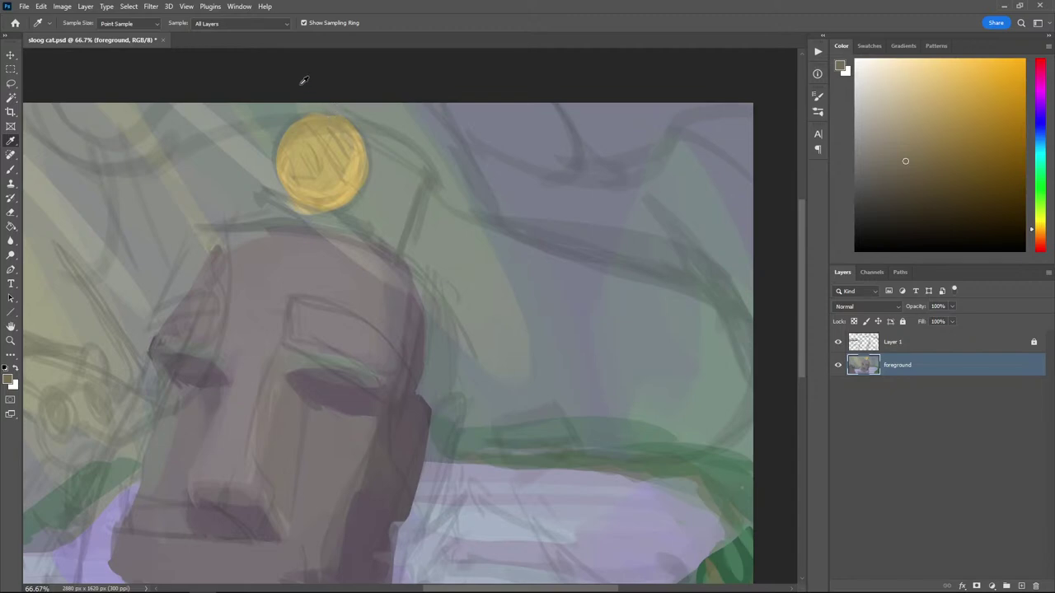
click(331, 151)
key(b)
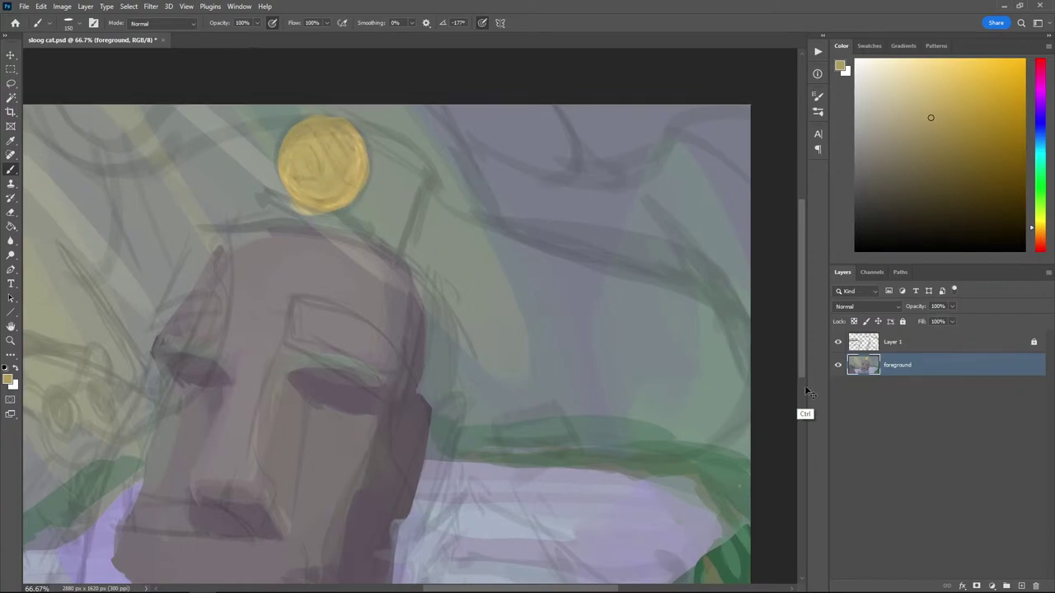
key(ctrl+minus)
click(839, 341)
key(ctrl+minus)
key(ctrl+plus)
key(ctrl+plus)
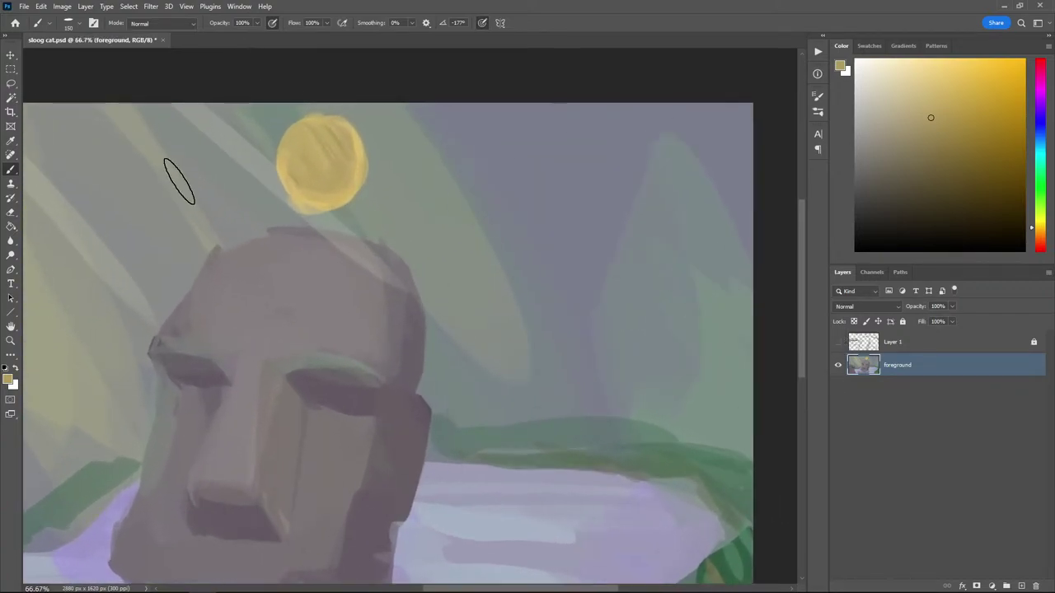
Blend the disc's centre with sampled muted golds and strengthen its rim in lighter gold using a smaller brush
alt+click(298, 141)
key(bracketleft)
key(bracketleft)
key(bracketleft)
key(bracketleft)
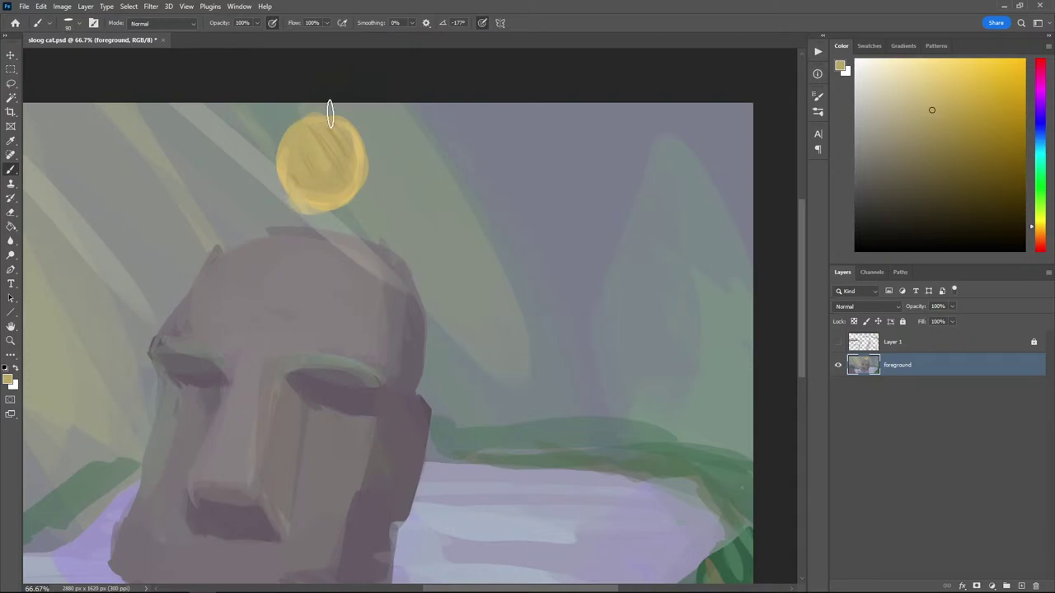
alt+click(335, 175)
alt+click(322, 156)
alt+click(359, 144)
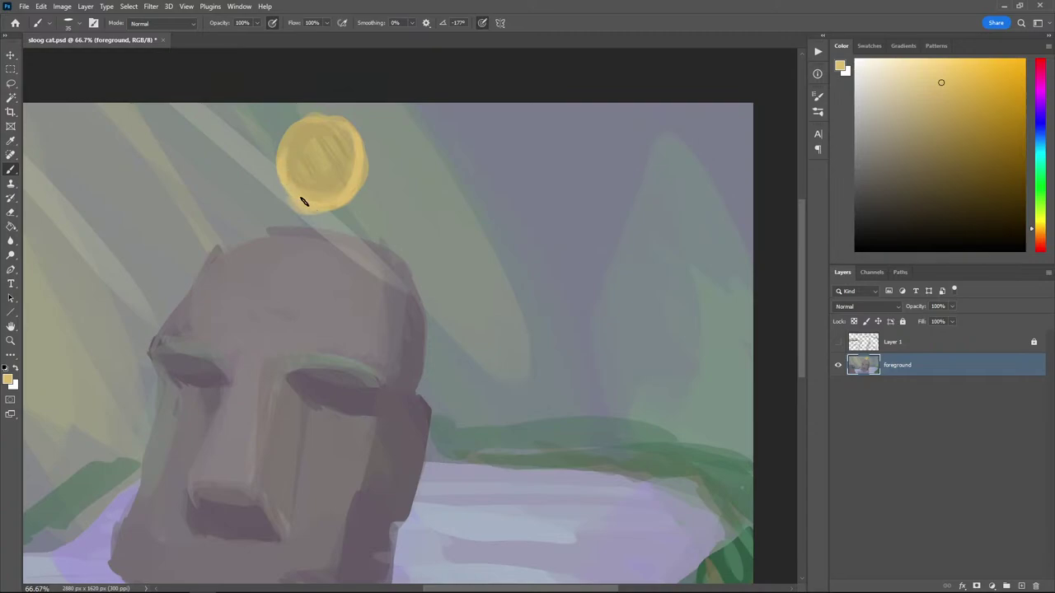
Trim the disc's outer edge all around with colours sampled from the adjacent background
alt+click(280, 176)
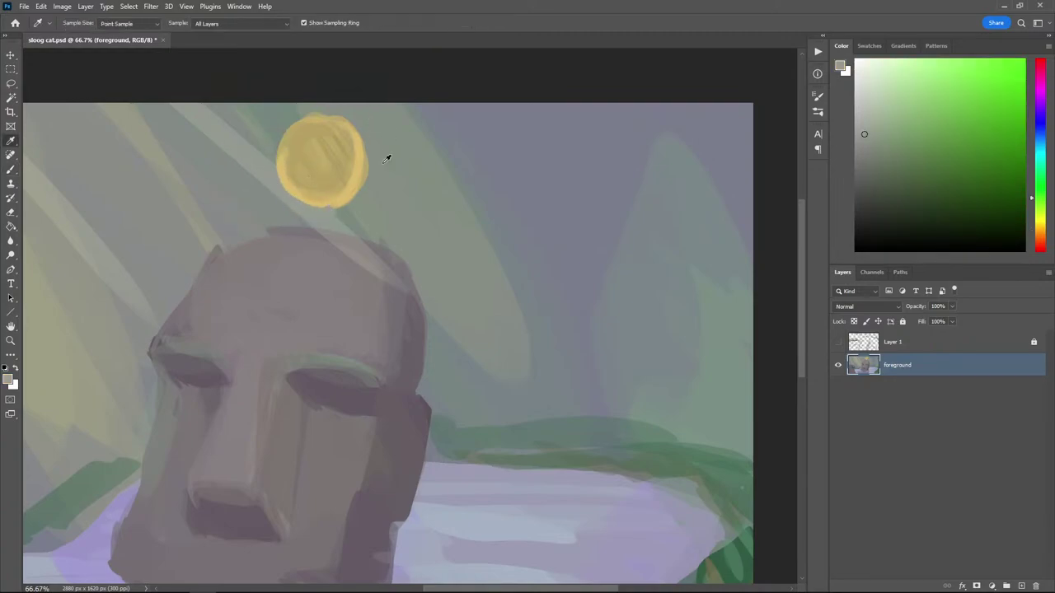
alt+click(360, 188)
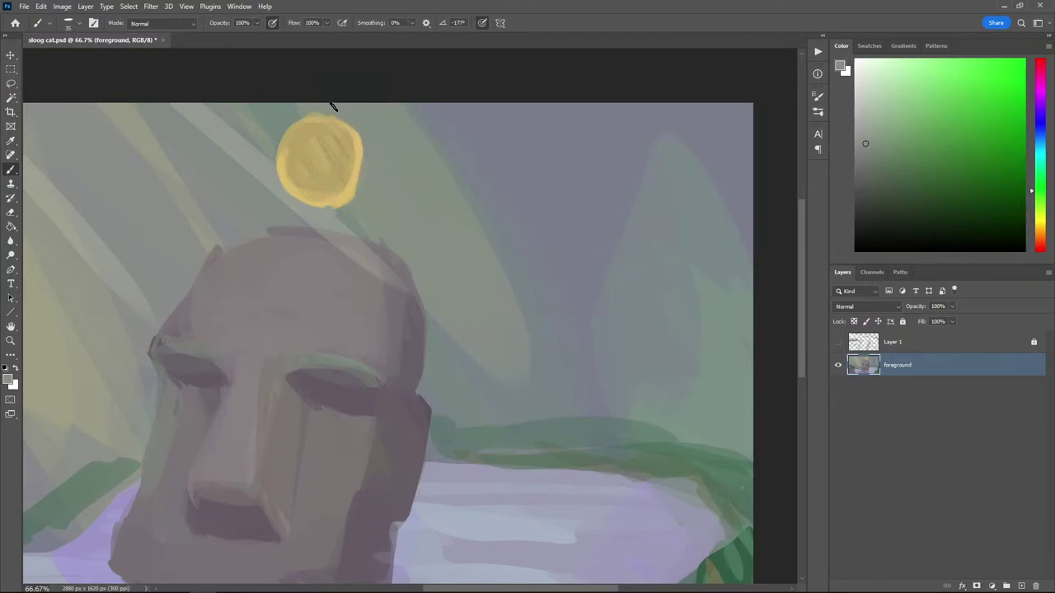
alt+click(280, 112)
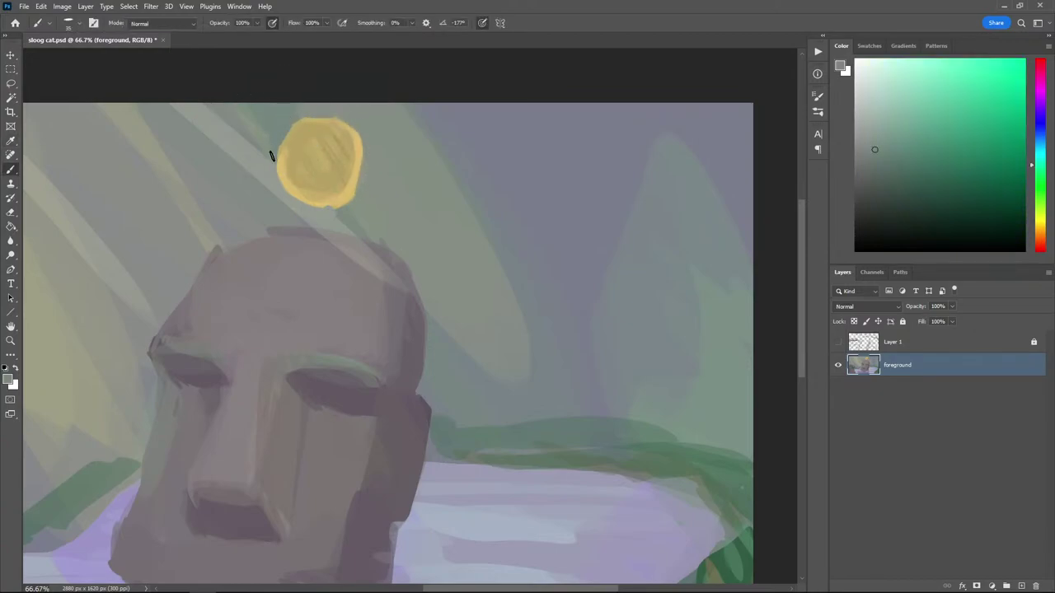
alt+click(231, 106)
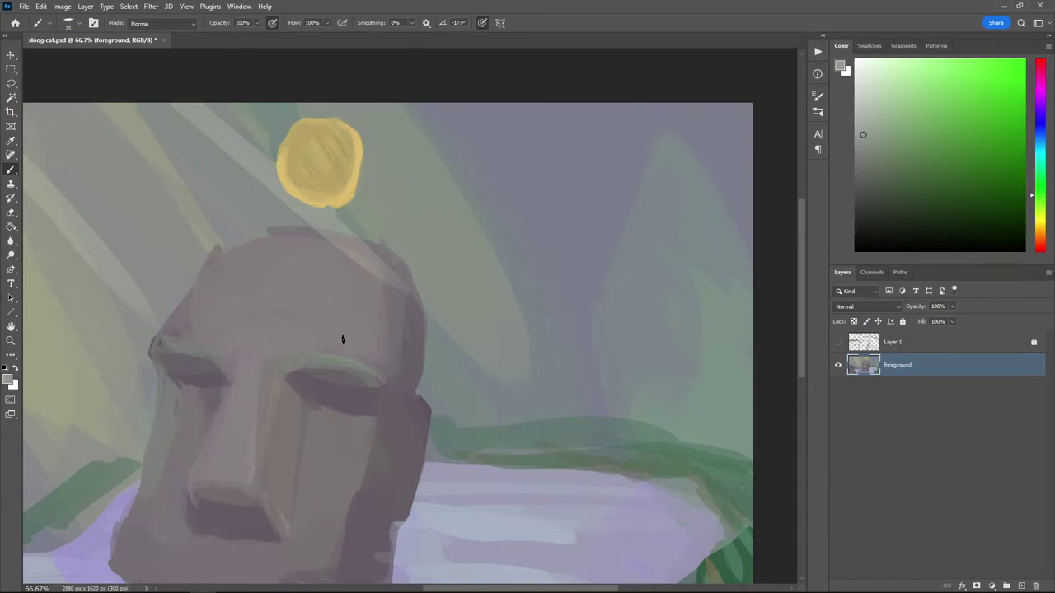
Paint yellow light on the stone head's forehead and cheek on its light-ray side, using brush size 400
scroll(256, 260, down, 2)
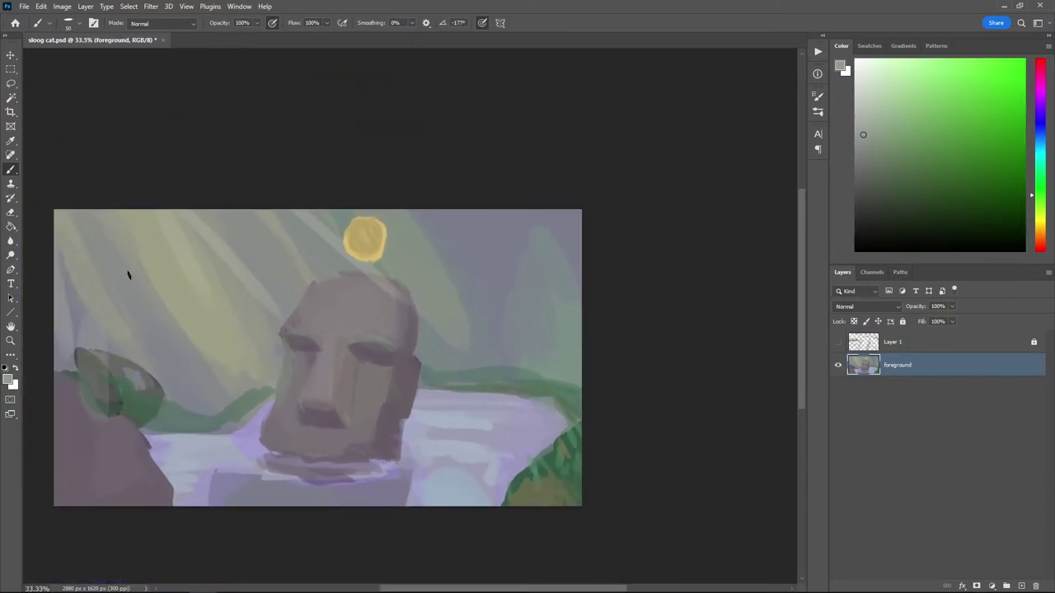
scroll(127, 271, up, 1)
scroll(120, 325, down, 1)
scroll(112, 330, up, 1)
key(alt)
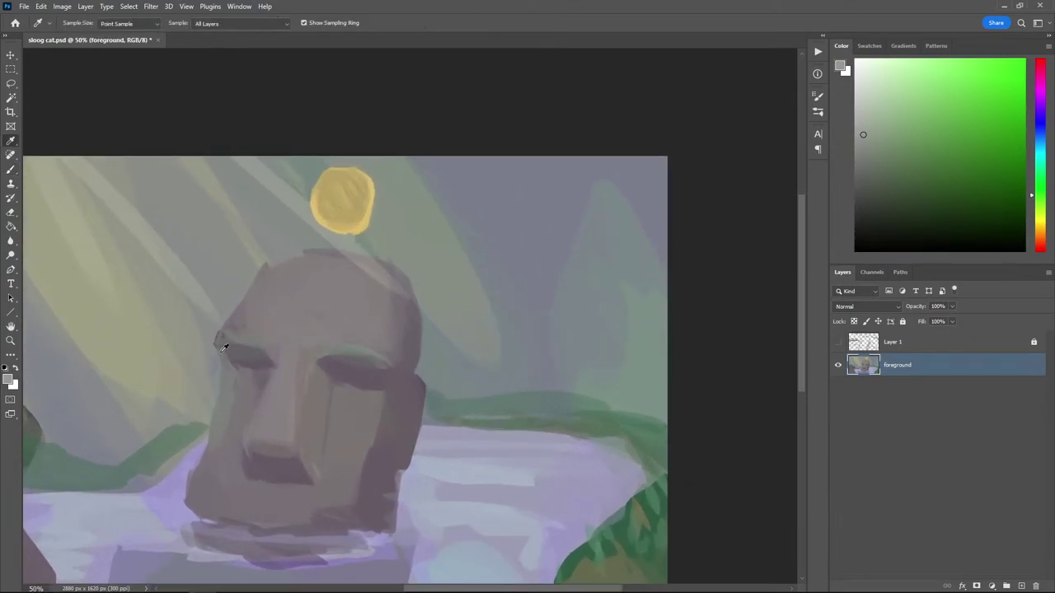
alt+click(307, 312)
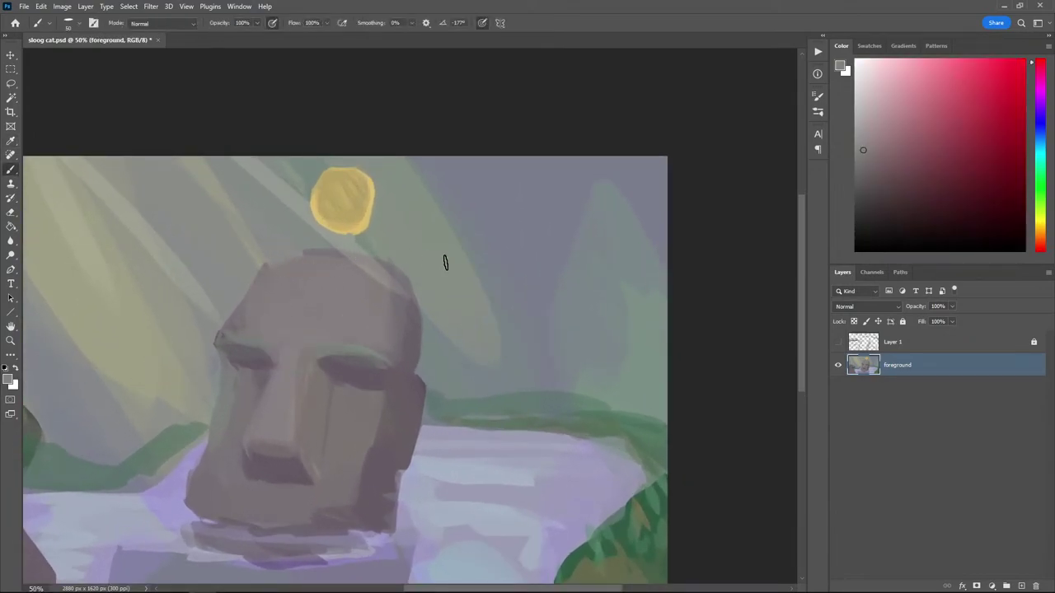
drag(1038, 215, 1039, 226)
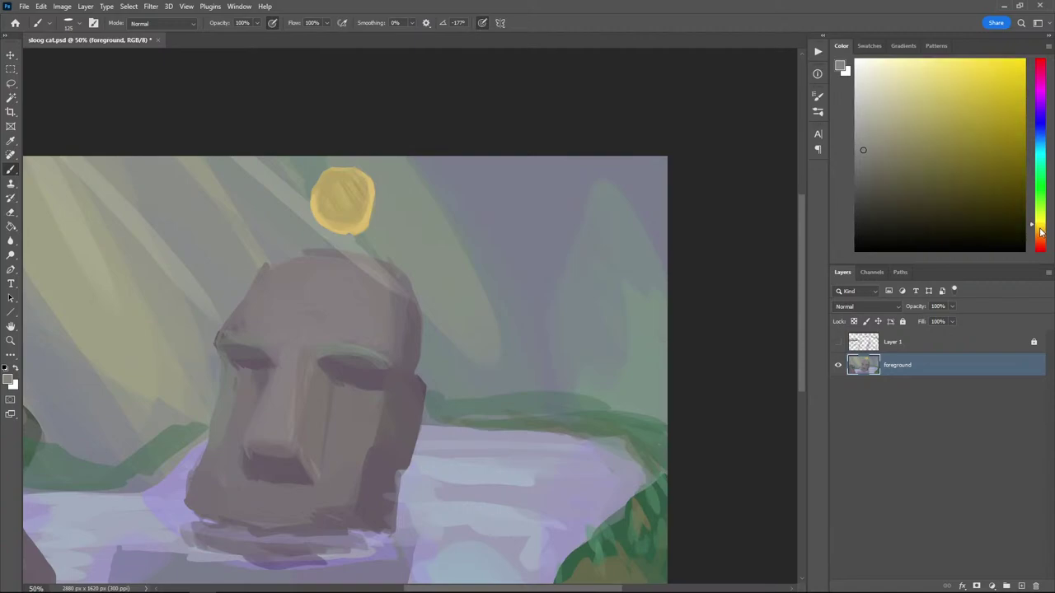
key(bracketright)
key(bracketright)
key(bracketright)
key(bracketright)
key(bracketright)
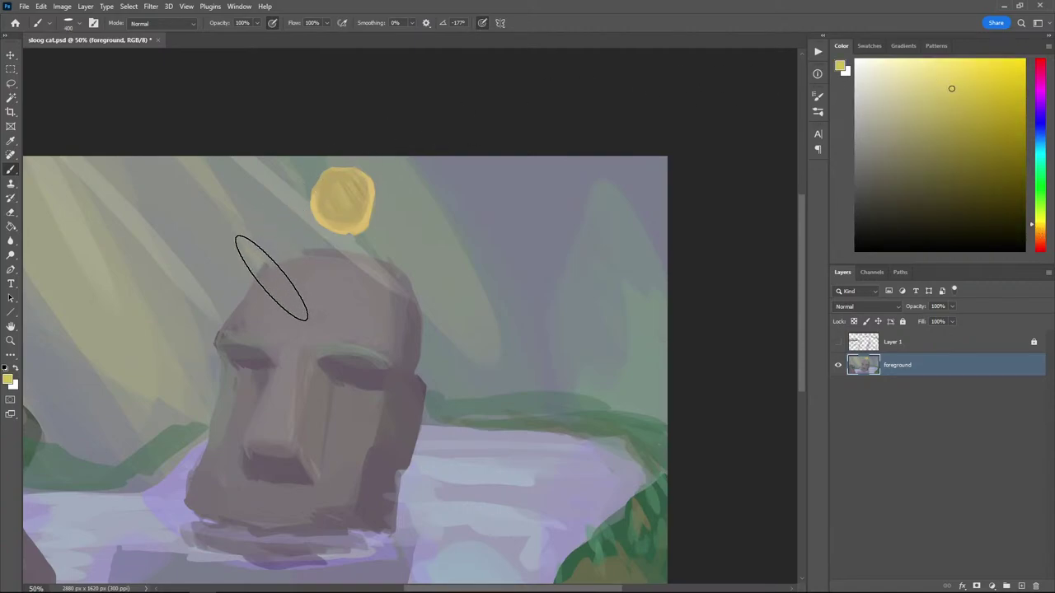
mouse_move(300, 264)
mouse_down()
mouse_move(304, 299)
mouse_move(275, 324)
mouse_move(283, 272)
mouse_move(259, 327)
mouse_move(271, 271)
mouse_move(236, 341)
mouse_move(239, 395)
mouse_up()
Blend the yellow light into the stone head's forehead and cheek with sampled in-between tones and brush size 175
key(i)
alt+click(288, 288)
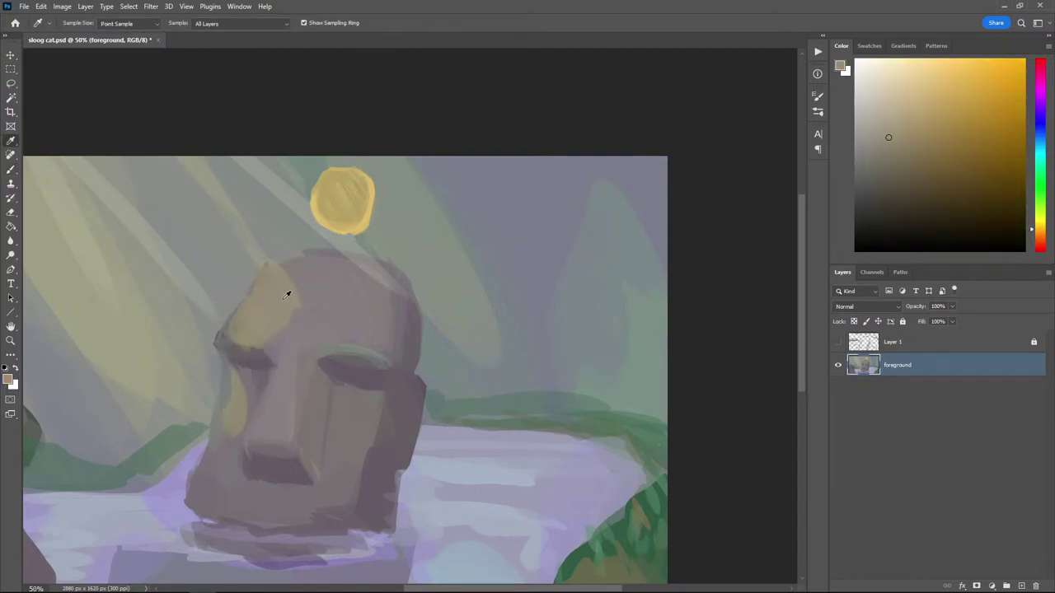
key(bracketleft)
key(bracketleft)
key(bracketleft)
key(bracketleft)
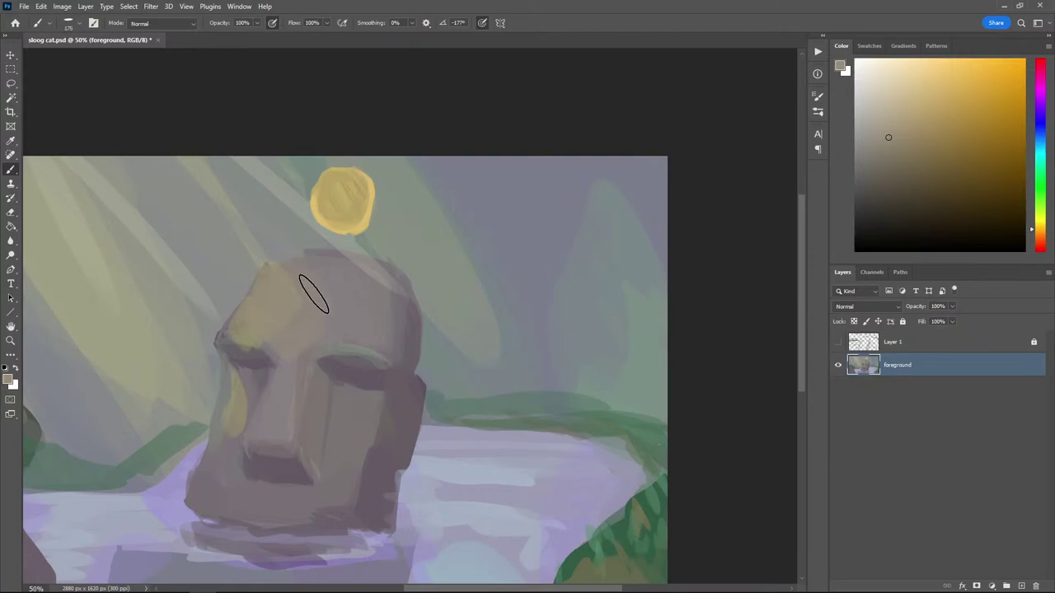
alt+click(313, 288)
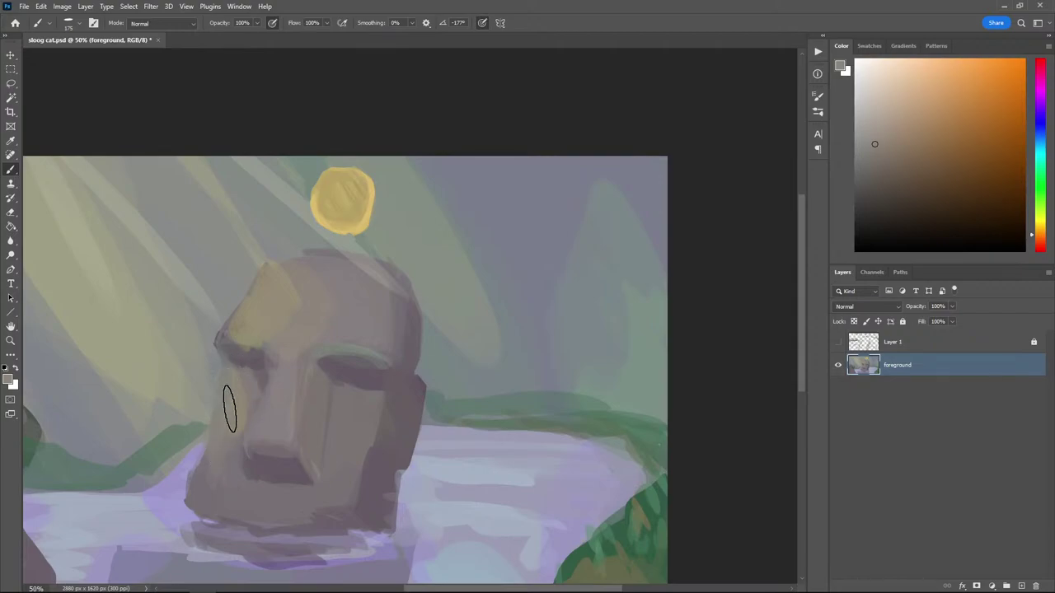
Extend the yellow light down the stone head's cheek and across its forehead with sampled muted tones, enlarging the brush to 300
alt+click(235, 383)
alt+click(265, 282)
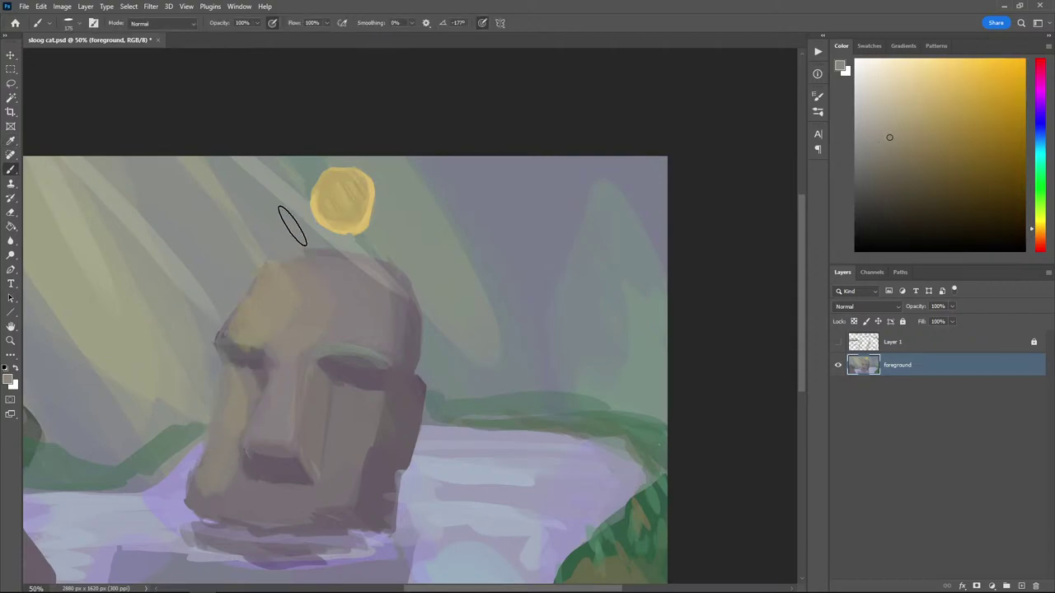
key(bracketright)
key(bracketright)
key(bracketright)
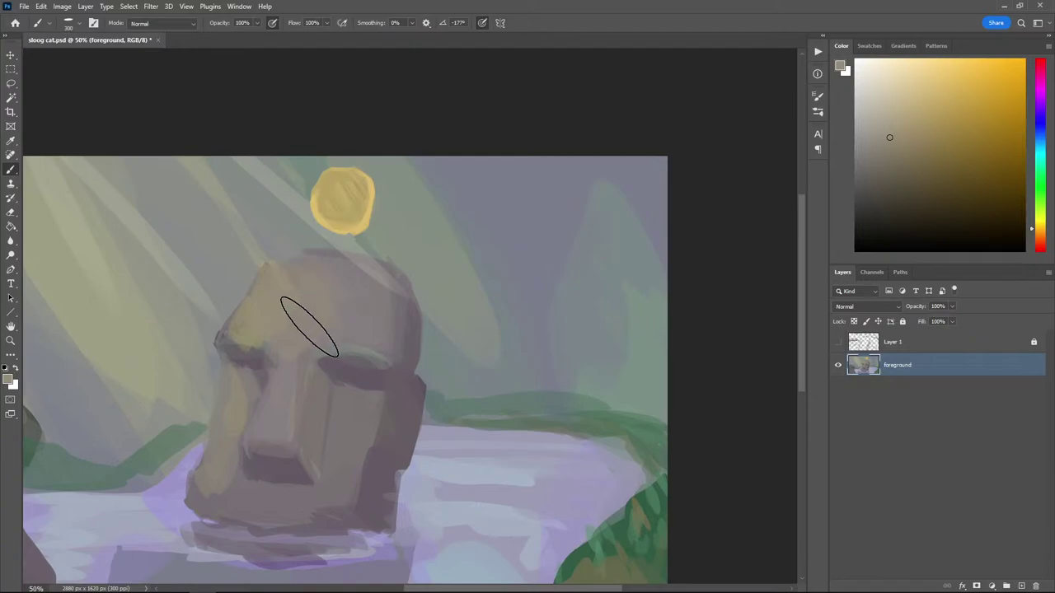
alt+click(329, 304)
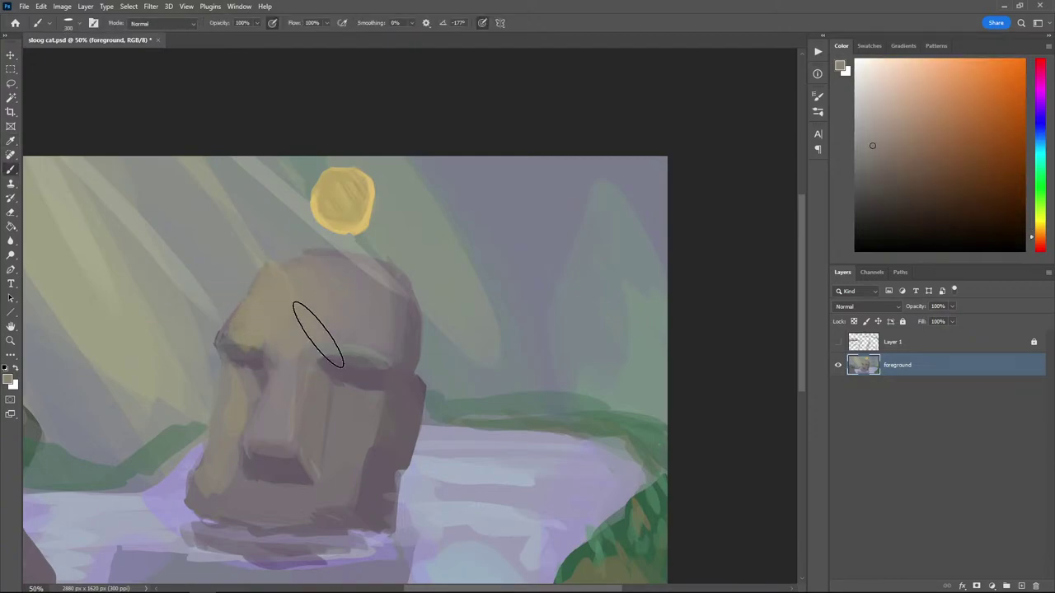
key(ctrl+minus)
key(ctrl+minus)
key(ctrl+minus)
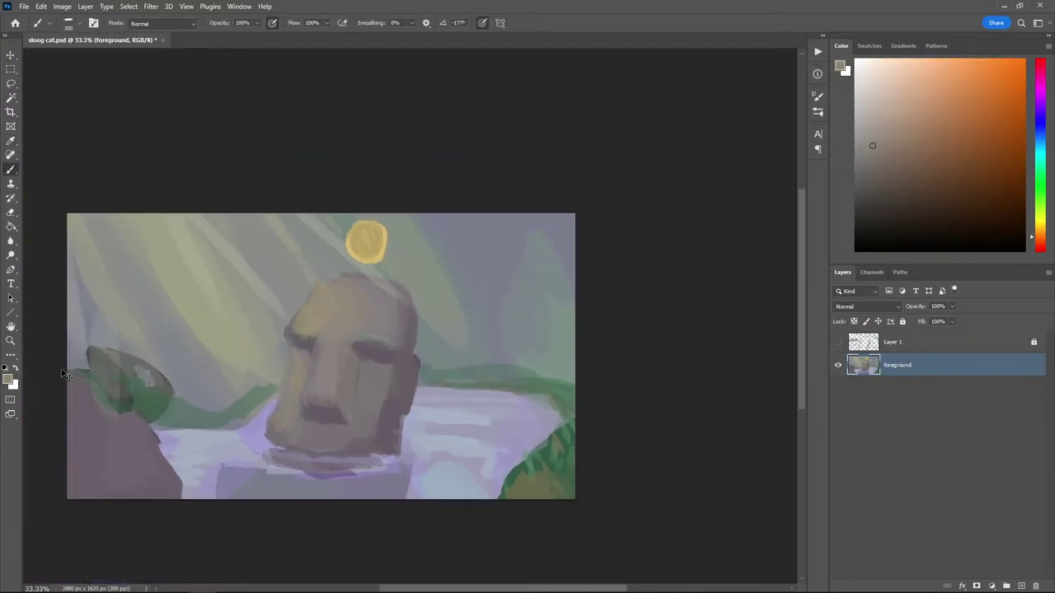
key(ctrl+plus)
key(ctrl+plus)
alt+click(329, 292)
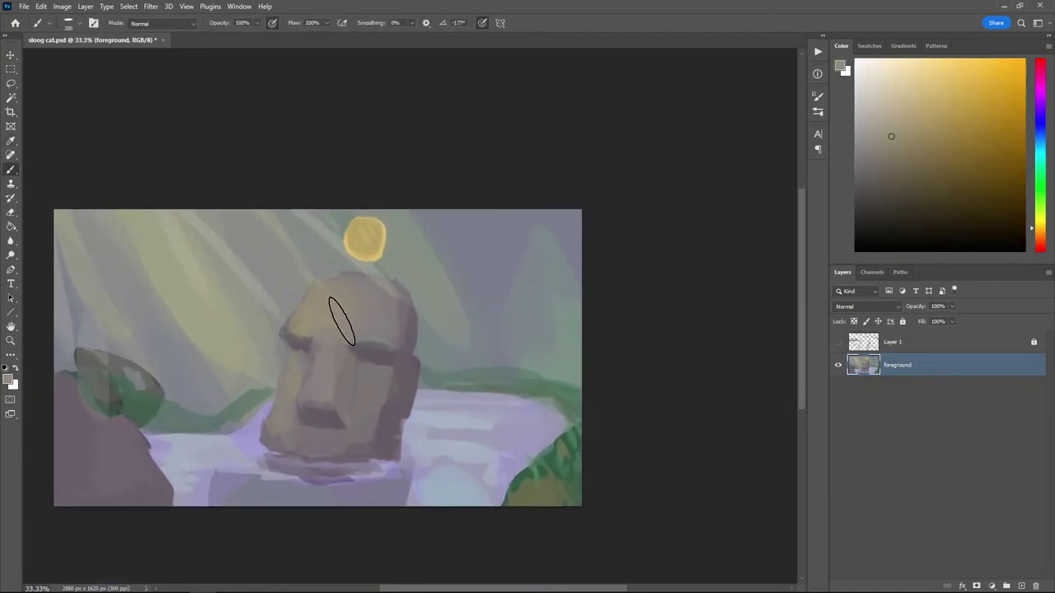
key(ctrl+plus)
key(ctrl+minus)
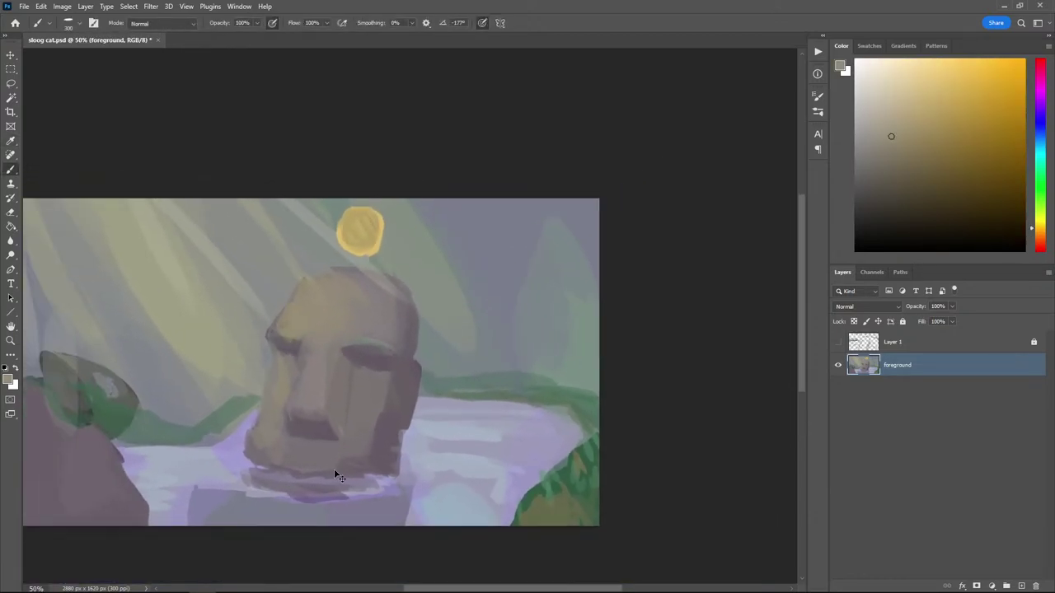
Paint a green foliage patch in the foreground water below the stone head with greens sampled from the bank, adding an olive tint
key(i)
click(575, 467)
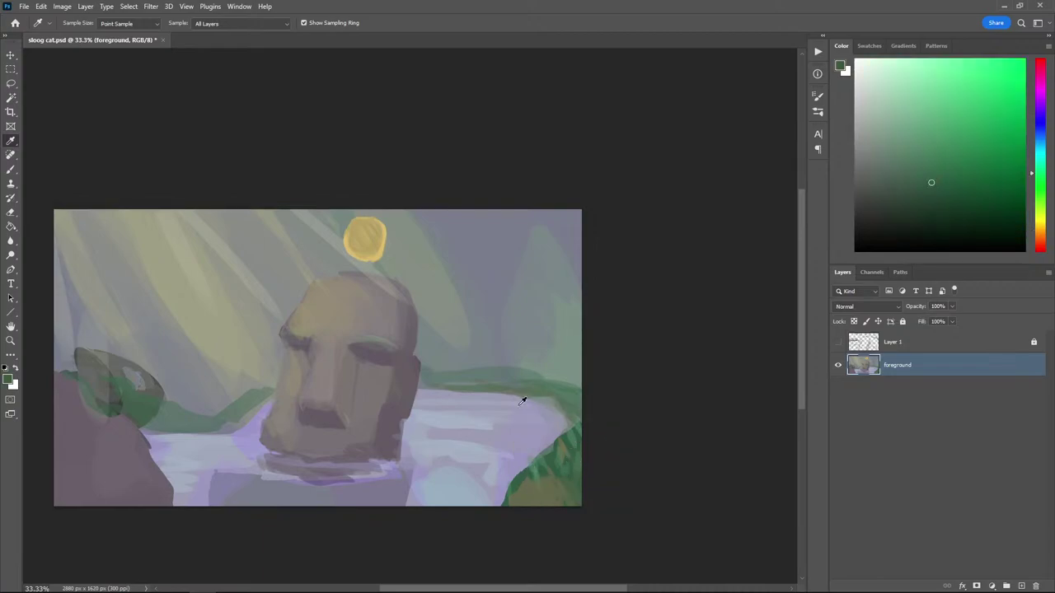
key(b)
mouse_move(361, 502)
mouse_down()
mouse_move(293, 487)
mouse_move(216, 498)
mouse_move(265, 484)
mouse_up()
key(i)
key(b)
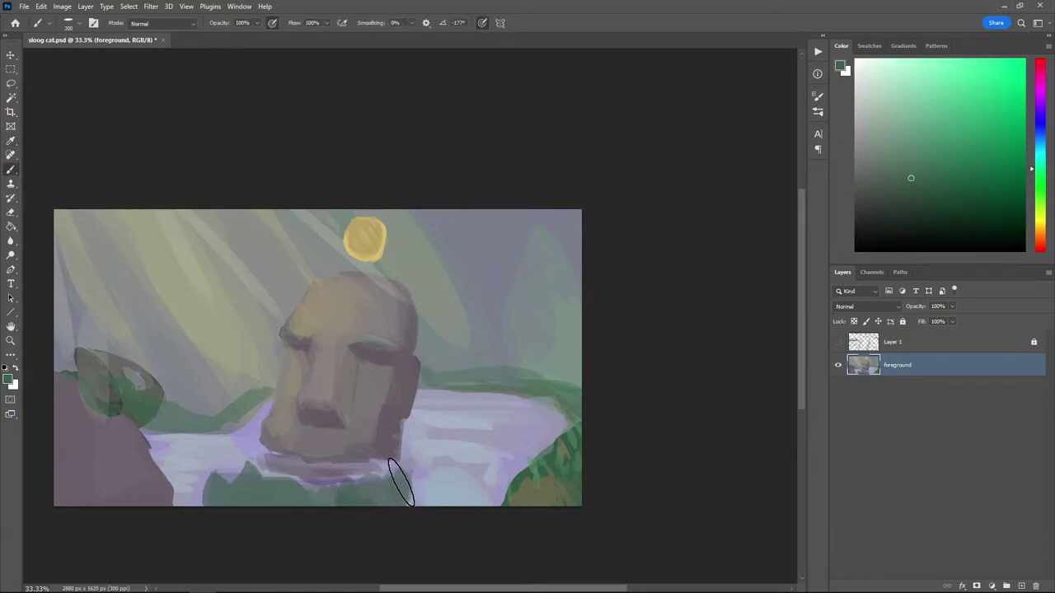
mouse_move(400, 483)
mouse_down()
mouse_move(354, 497)
mouse_move(231, 498)
mouse_move(209, 511)
mouse_up()
key(i)
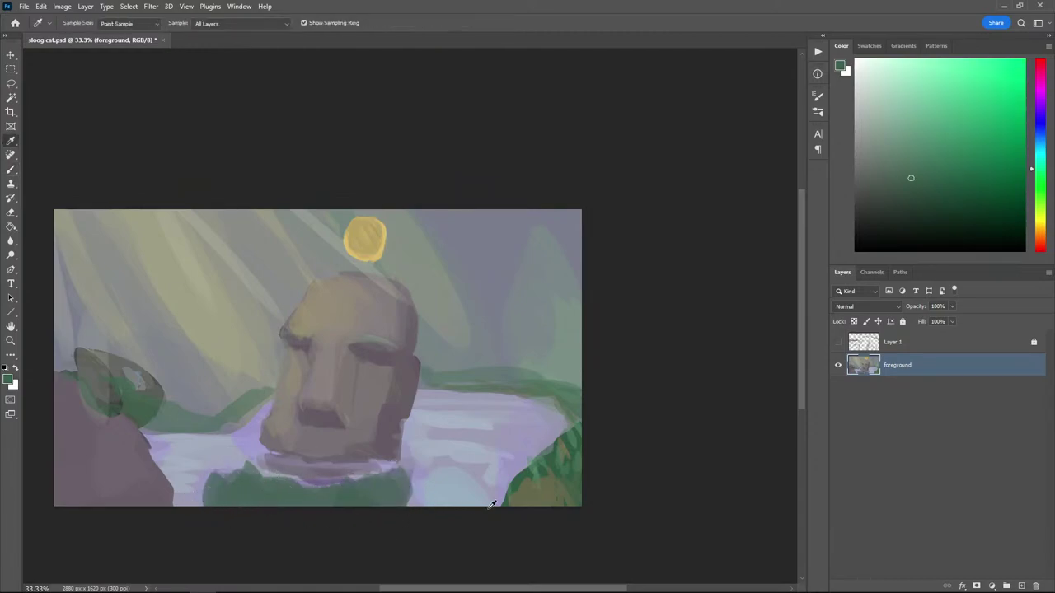
click(537, 486)
key(b)
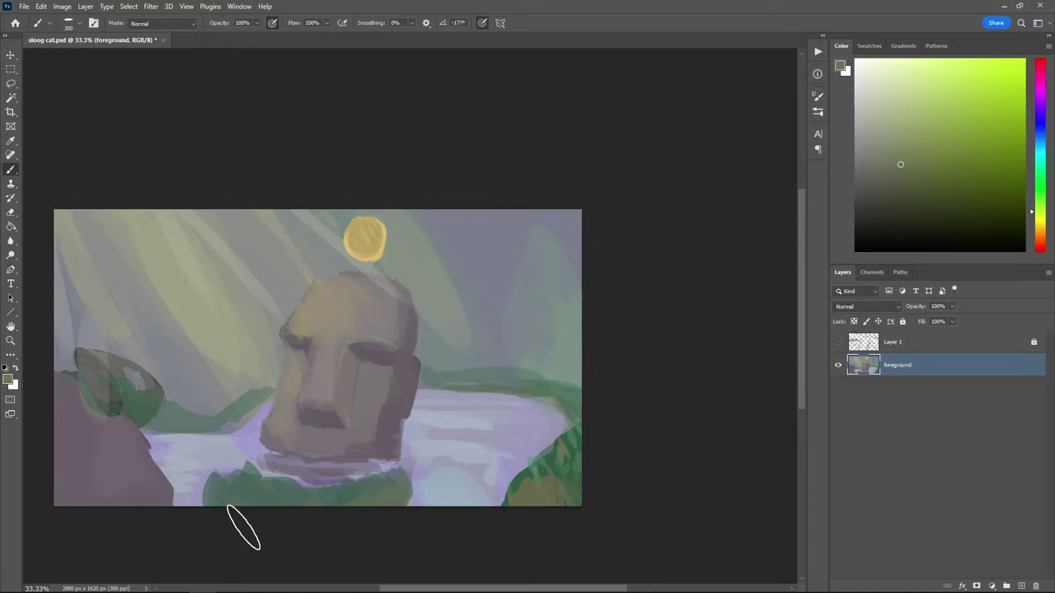
Repaint the water around the stone head's base with sampled lavender and extend the green bank beside the head with a sampled tone
key(i)
click(412, 454)
key(b)
drag(313, 478, 406, 468)
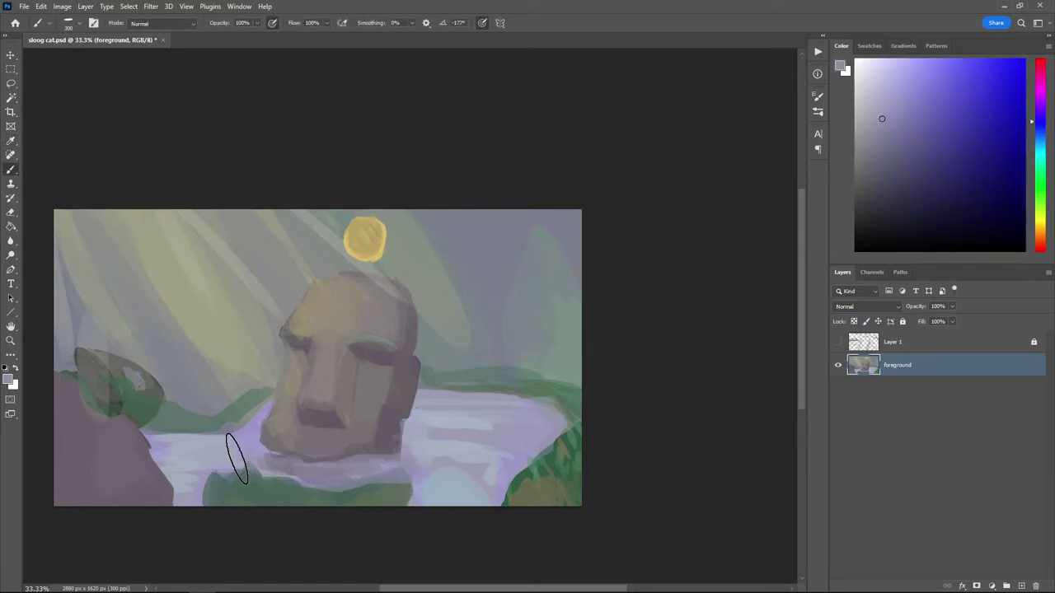
key(i)
click(210, 418)
key(b)
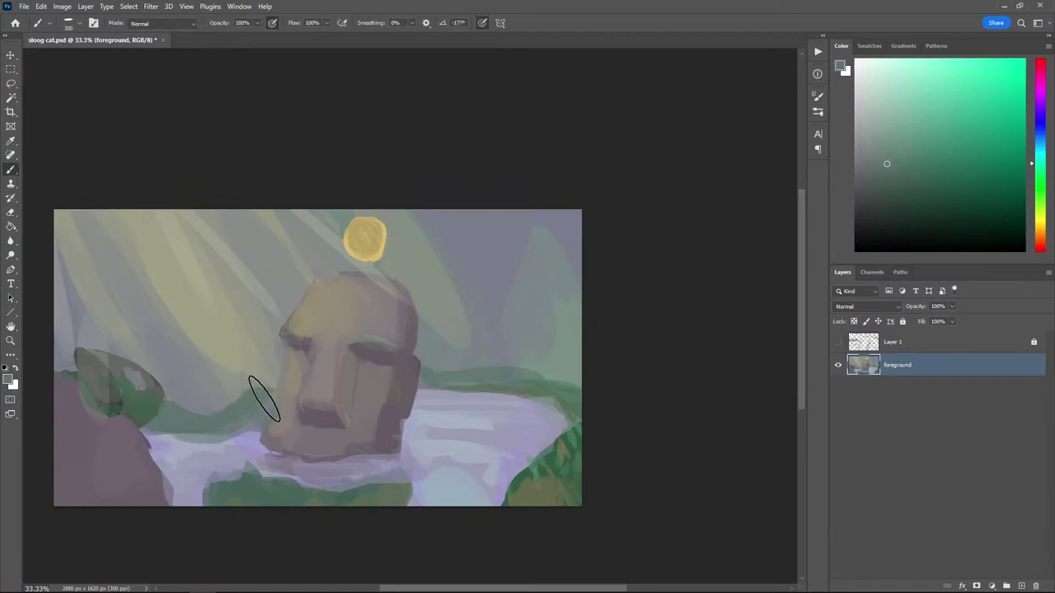
Show the Layer 1 sketch, switch the brush colour to white and add a new layer above the foreground layer
key(i)
click(838, 342)
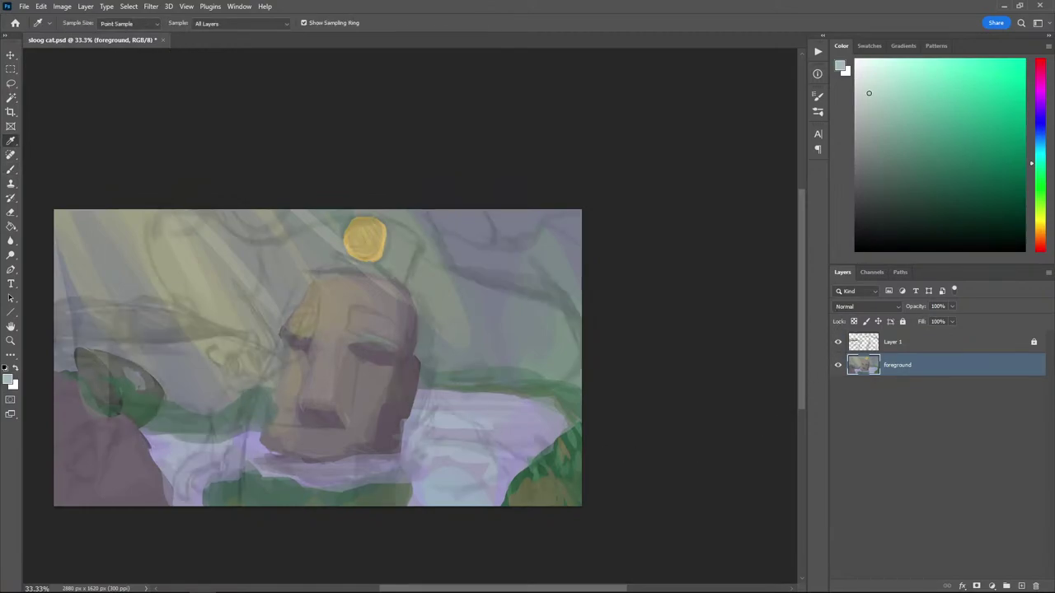
key(ctrl+plus)
key(ctrl+plus)
mouse_move(195, 219)
mouse_down()
mouse_move(403, 226)
mouse_move(473, 198)
mouse_up()
key(b)
key(b)
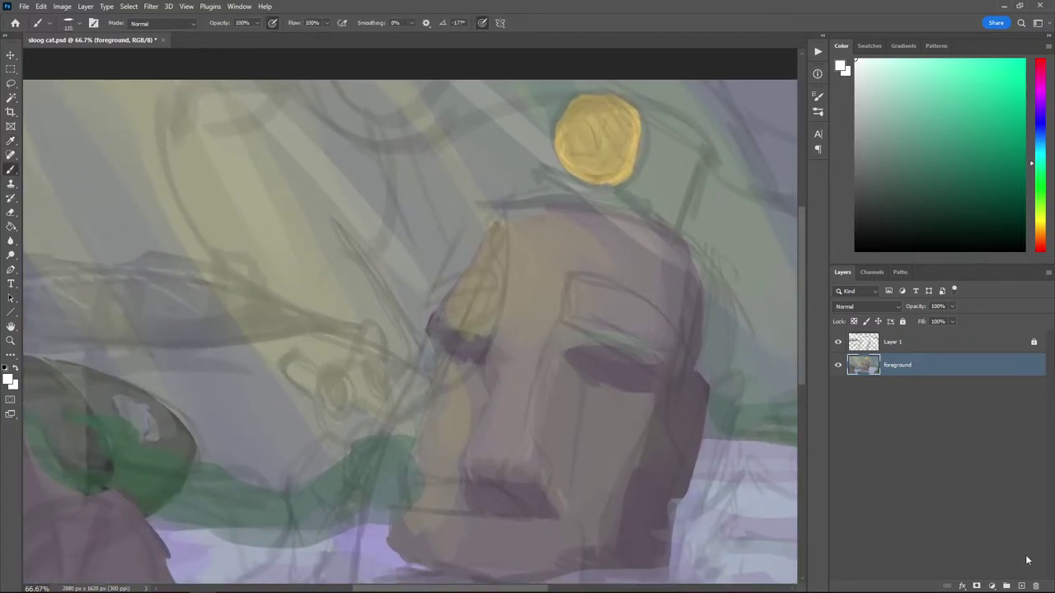
click(1021, 586)
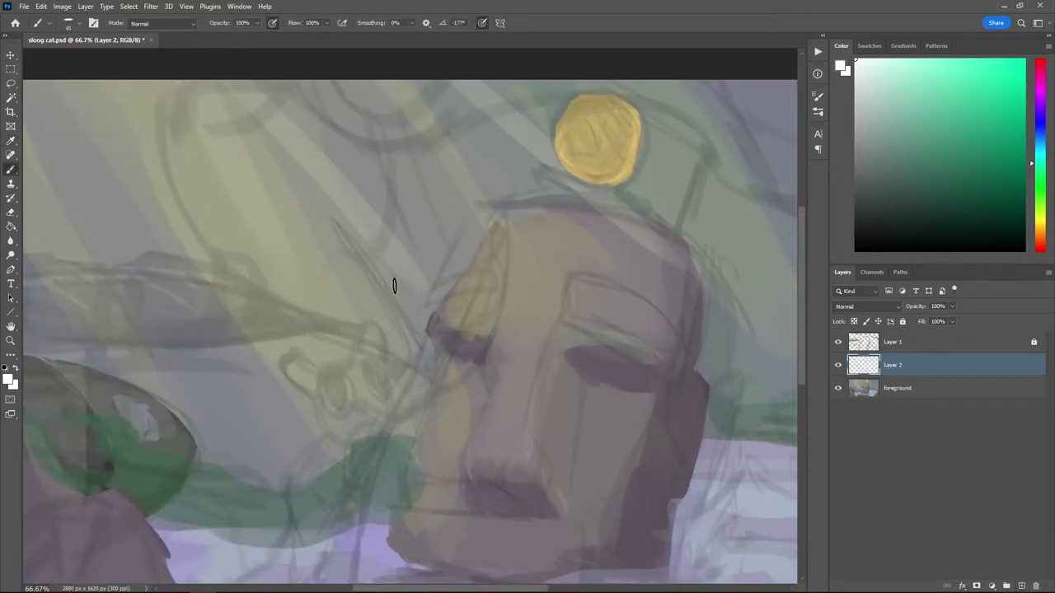
Paint two small pale yellow ear shapes on the new layer beside the stone head's forehead, using brush size 80
mouse_move(467, 224)
mouse_down()
mouse_move(424, 272)
mouse_move(393, 253)
mouse_move(441, 299)
mouse_up()
key(ctrl+z)
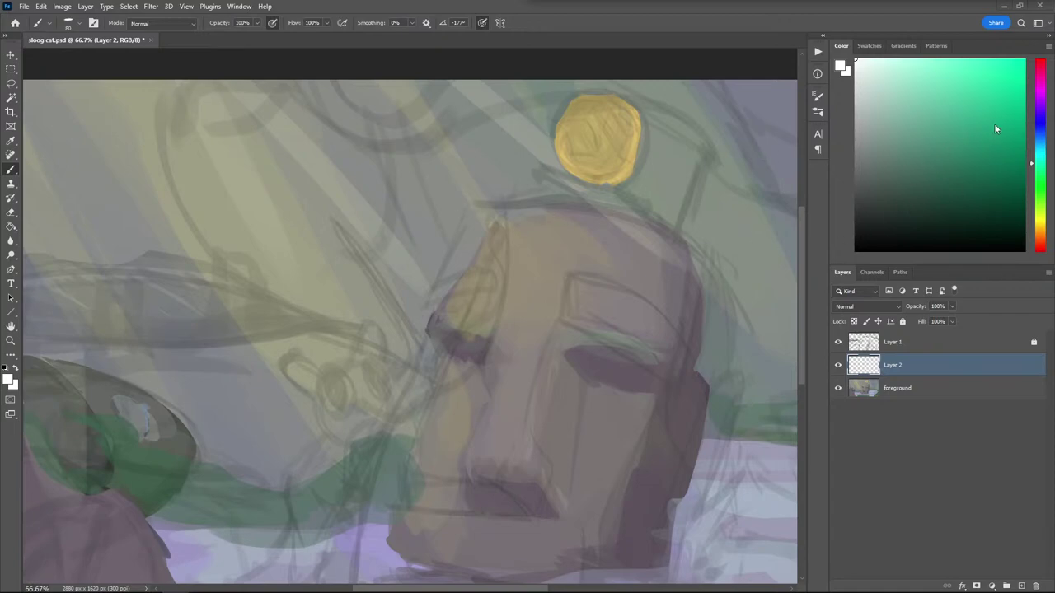
click(1038, 218)
click(877, 94)
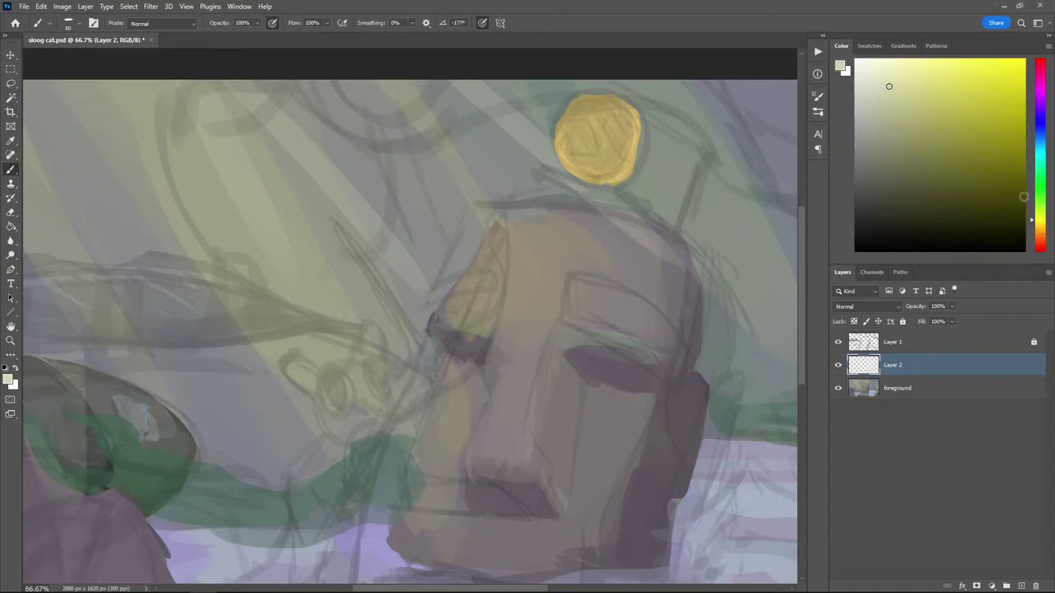
drag(439, 212, 452, 265)
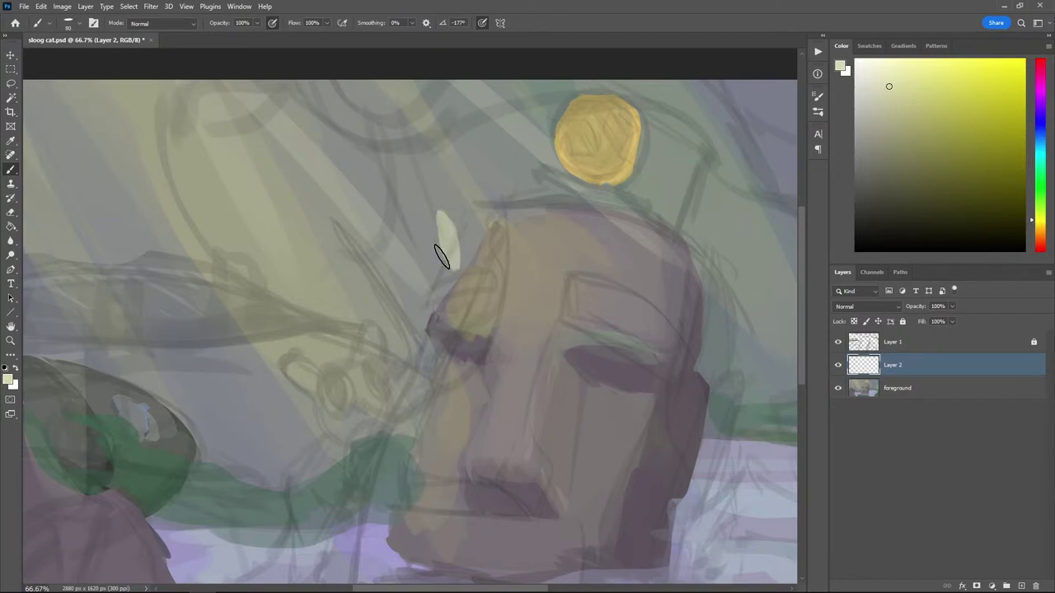
key(ctrl+z)
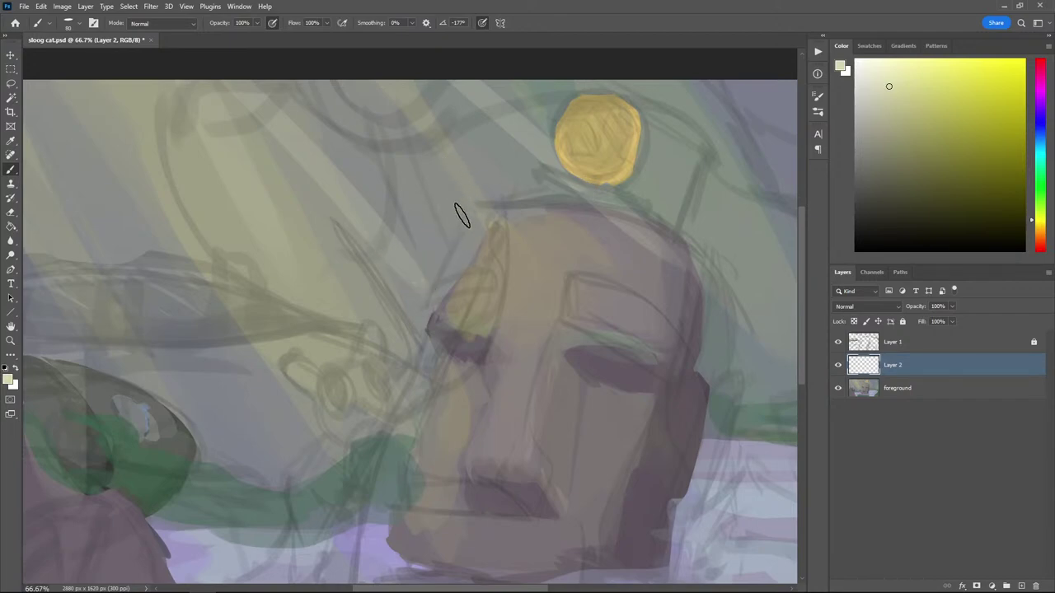
mouse_move(461, 212)
mouse_down()
mouse_move(447, 232)
mouse_move(446, 221)
mouse_move(389, 235)
mouse_move(394, 257)
mouse_move(409, 255)
mouse_move(389, 227)
mouse_move(416, 254)
mouse_up()
Lasso a tall, tapering body outline below the two ears, following the sketch along the stone head's lit edge
key(l)
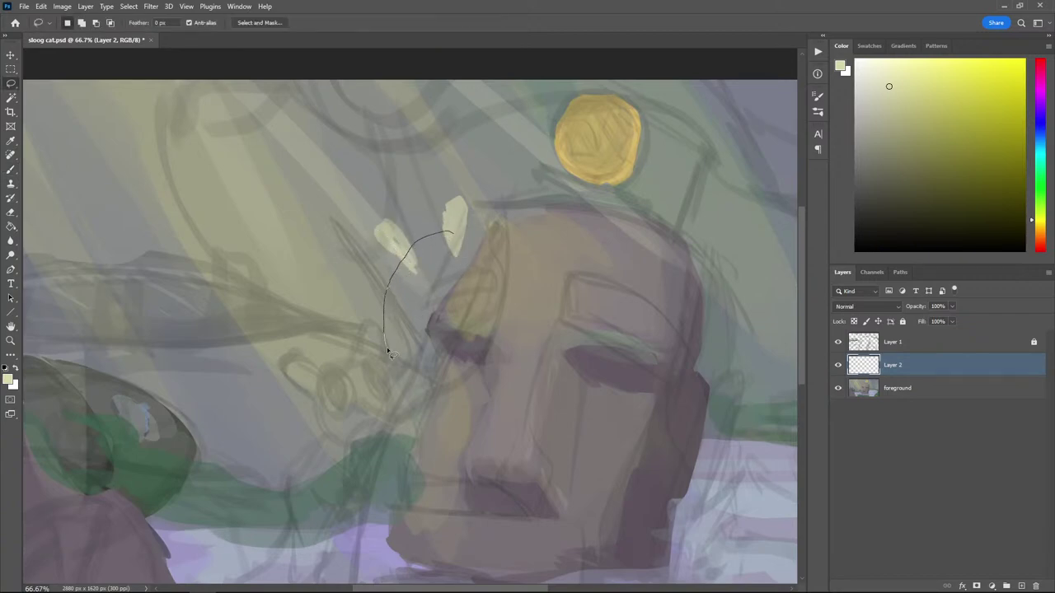
drag(381, 399, 378, 402)
click(328, 323)
drag(336, 235, 348, 185)
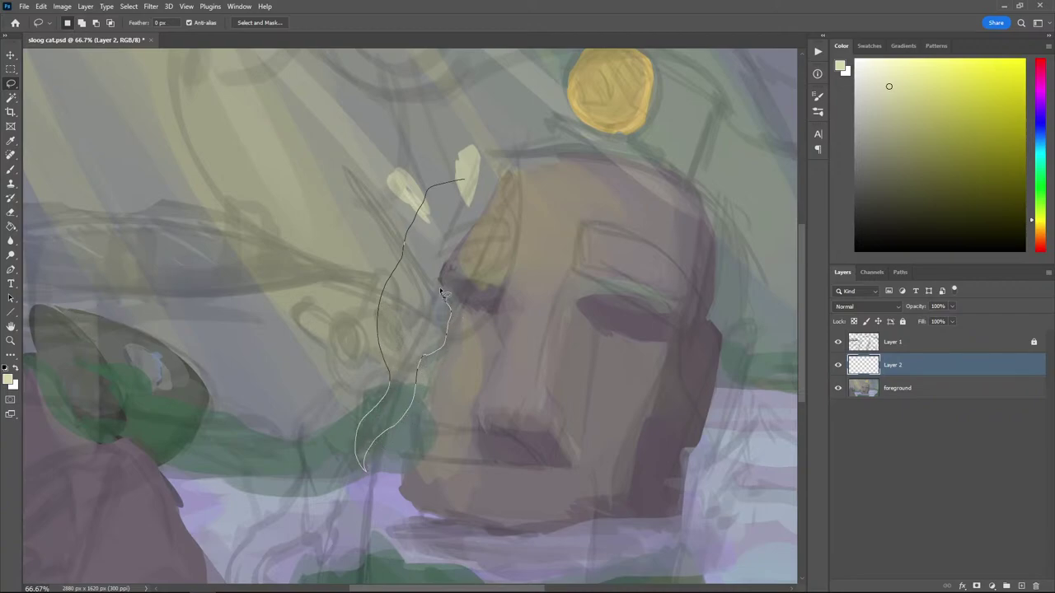
drag(466, 234, 466, 174)
key(g)
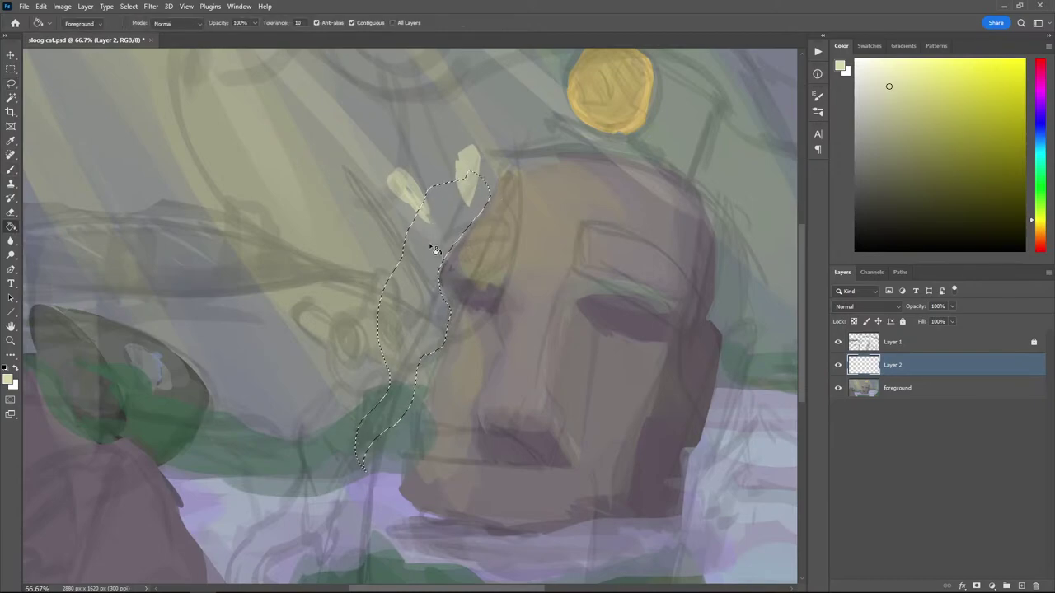
click(435, 247)
key(b)
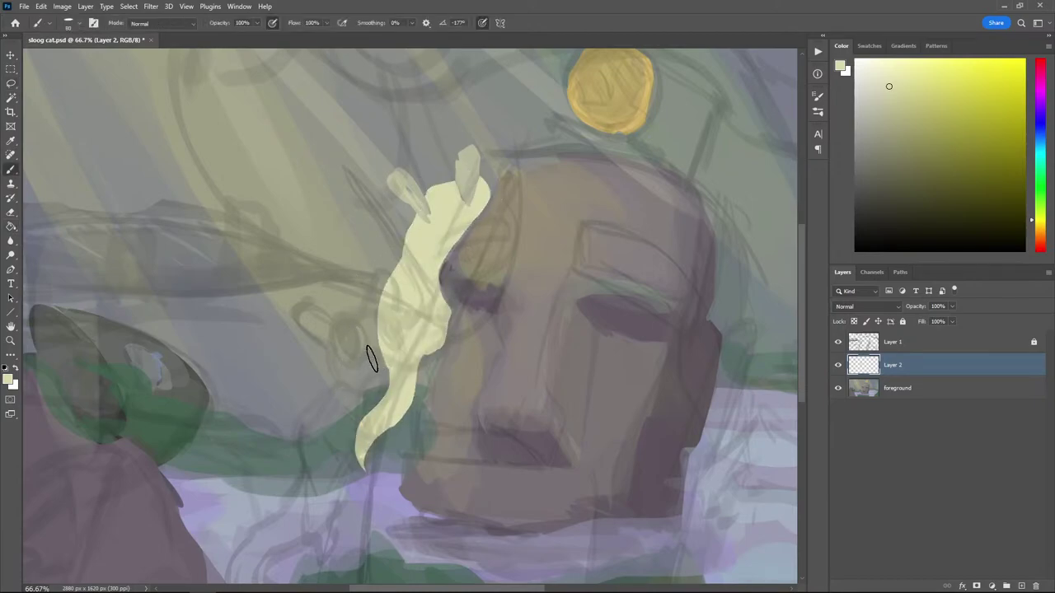
key(ctrl+z)
Brush pale yellow into the selected body outline, enlarging the brush to 125, and clear the selection
mouse_move(473, 193)
mouse_down()
mouse_move(453, 259)
mouse_move(424, 198)
mouse_move(433, 221)
mouse_move(441, 214)
mouse_move(391, 294)
mouse_up()
key(bracketright)
key(bracketright)
key(bracketright)
mouse_move(454, 210)
mouse_down()
mouse_move(431, 236)
mouse_move(437, 327)
mouse_move(421, 363)
mouse_move(387, 296)
mouse_move(408, 317)
mouse_move(393, 345)
mouse_move(387, 416)
mouse_move(366, 438)
mouse_move(379, 294)
mouse_up()
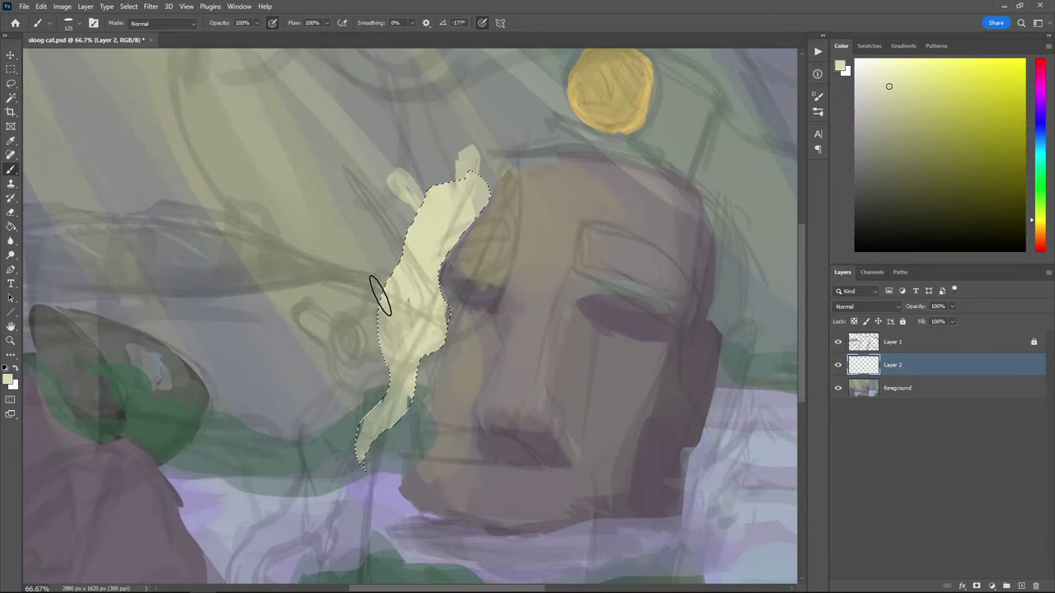
key(l)
key(ctrl+d)
Hide the sketch layer and even out the pale figure's body and tapering lower end with more pale yellow strokes
key(i)
click(389, 305)
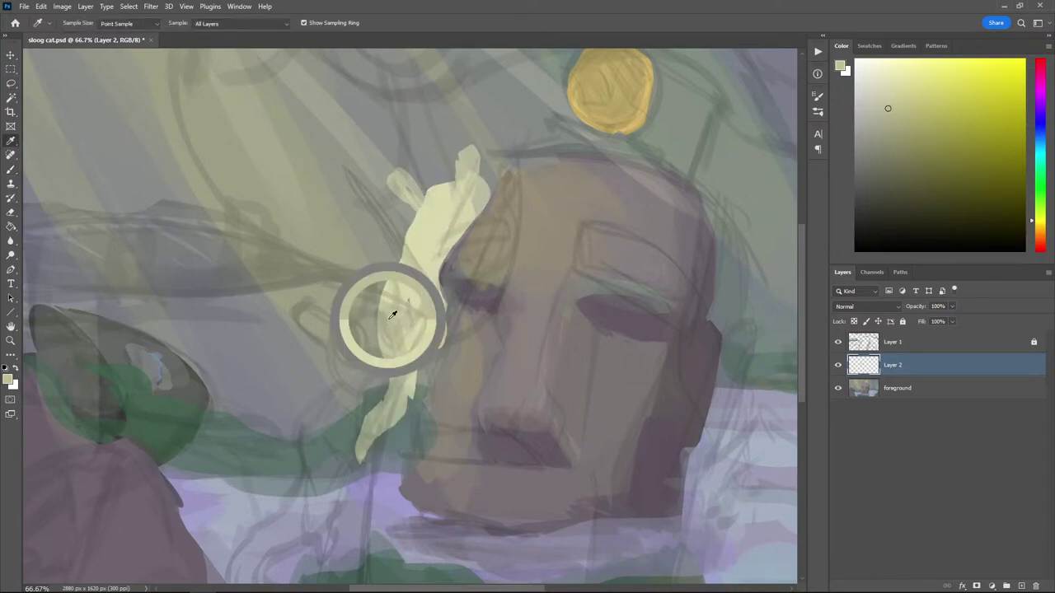
click(837, 342)
key(b)
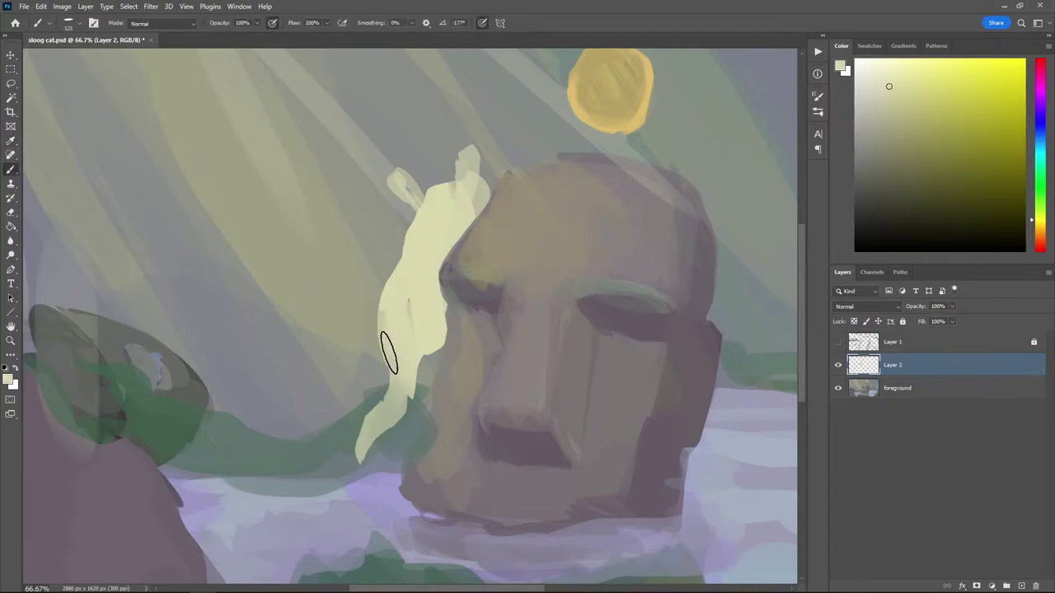
mouse_move(388, 354)
mouse_down()
mouse_move(370, 423)
mouse_move(379, 427)
mouse_up()
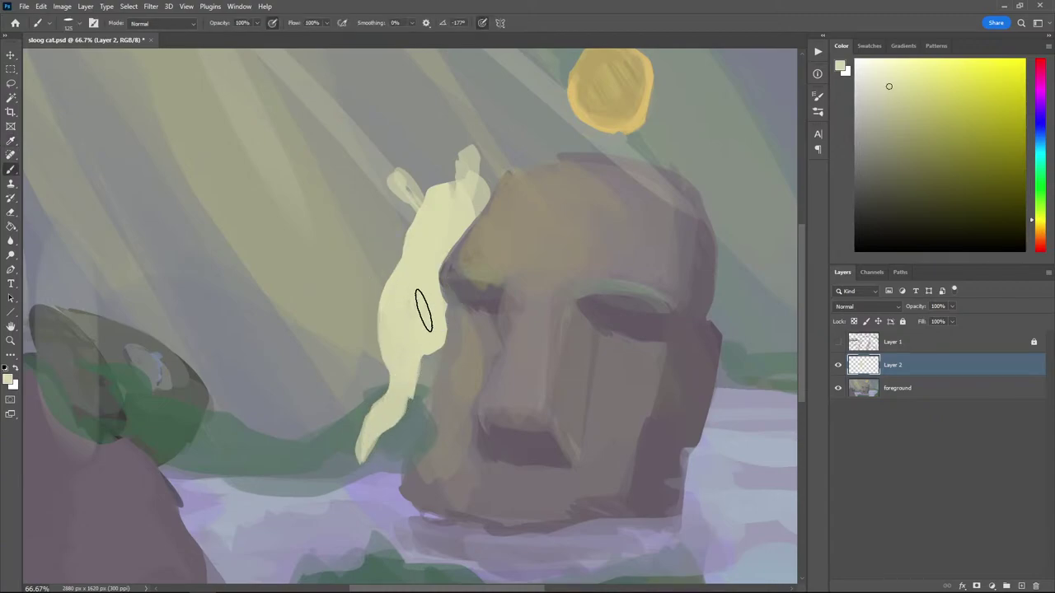
mouse_move(420, 306)
mouse_down()
mouse_move(388, 428)
mouse_move(383, 420)
mouse_up()
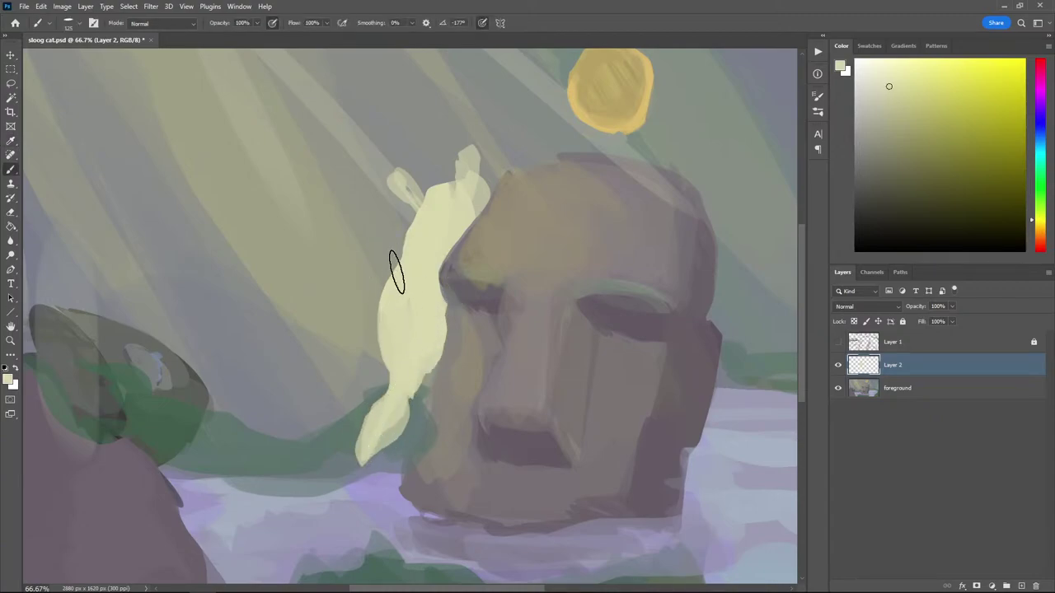
Check the pale figure against the sketch, hide the sketch again and merge Layer 2 down into the foreground layer
click(838, 342)
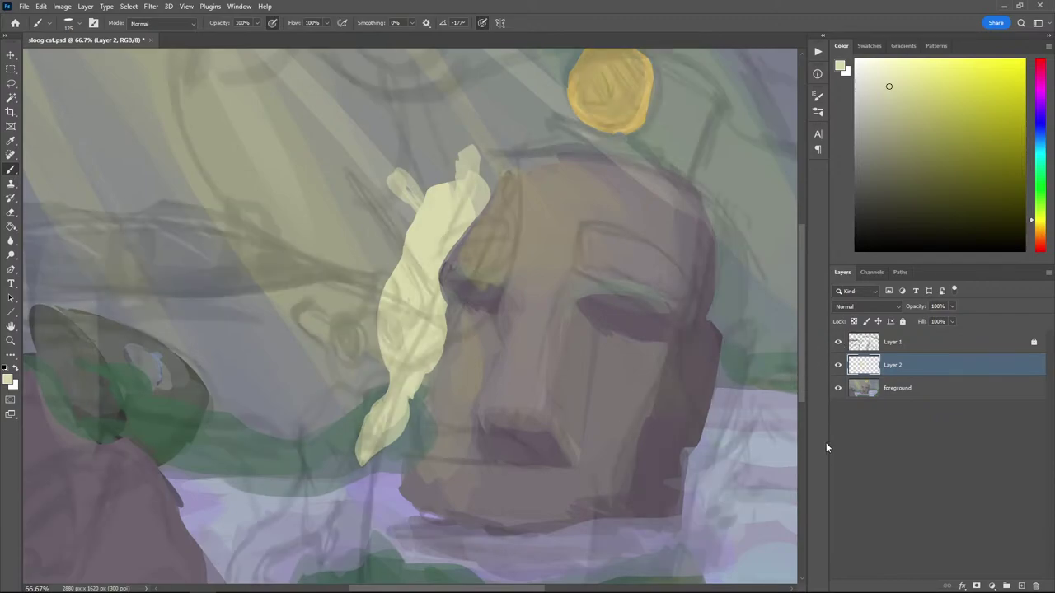
click(838, 343)
right_click(891, 369)
click(906, 491)
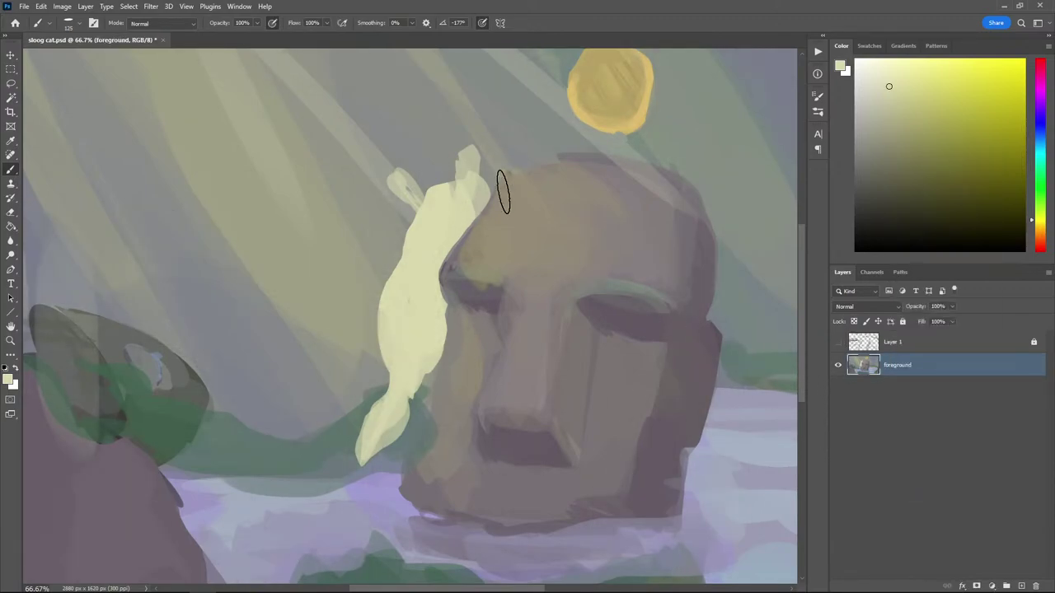
Restore the stone head's brow and cheek contour against the pale figure with sampled stone grey and brush size 70
key(i)
click(486, 223)
key(b)
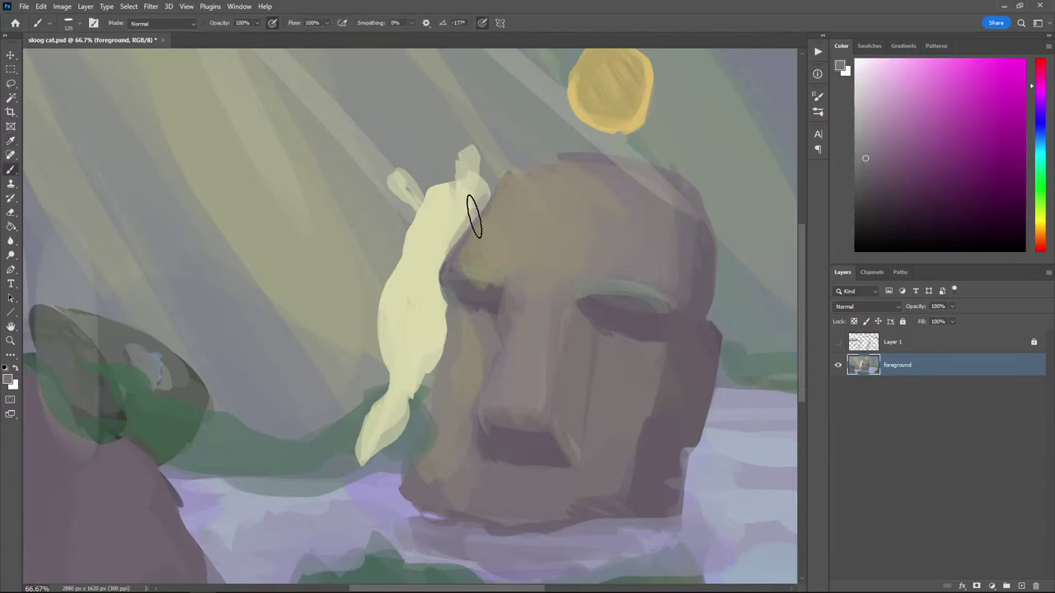
key(bracketleft)
key(bracketleft)
key(bracketleft)
key(bracketleft)
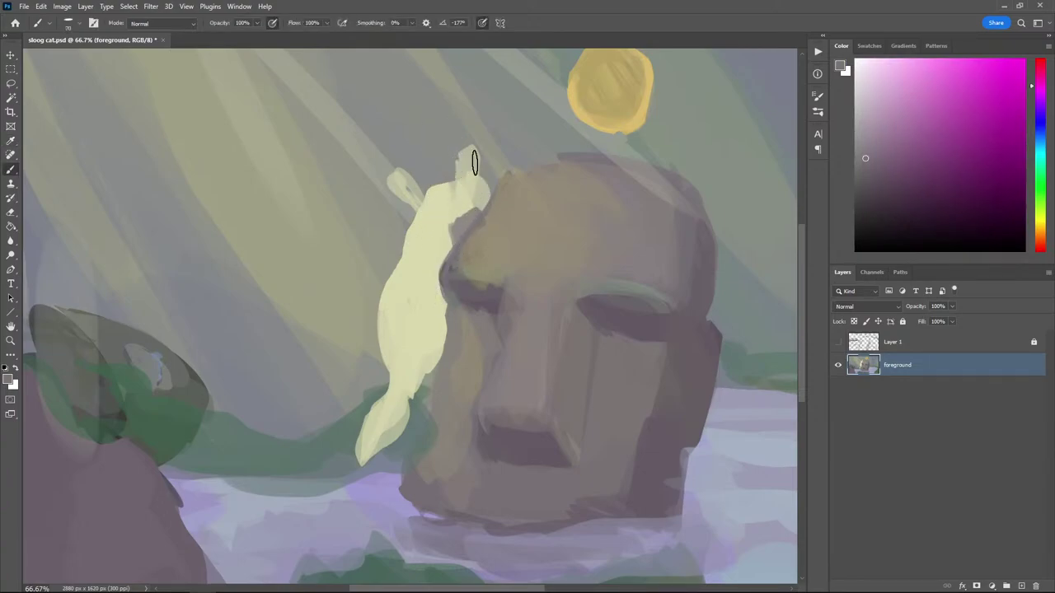
mouse_move(465, 239)
mouse_down()
mouse_move(441, 271)
mouse_move(450, 307)
mouse_move(432, 356)
mouse_up()
Repaint the stone head's cheek and jaw edge beside the pale figure with sampled warm grey and brush size 80, and resample the figure's pale yellow
alt+click(477, 356)
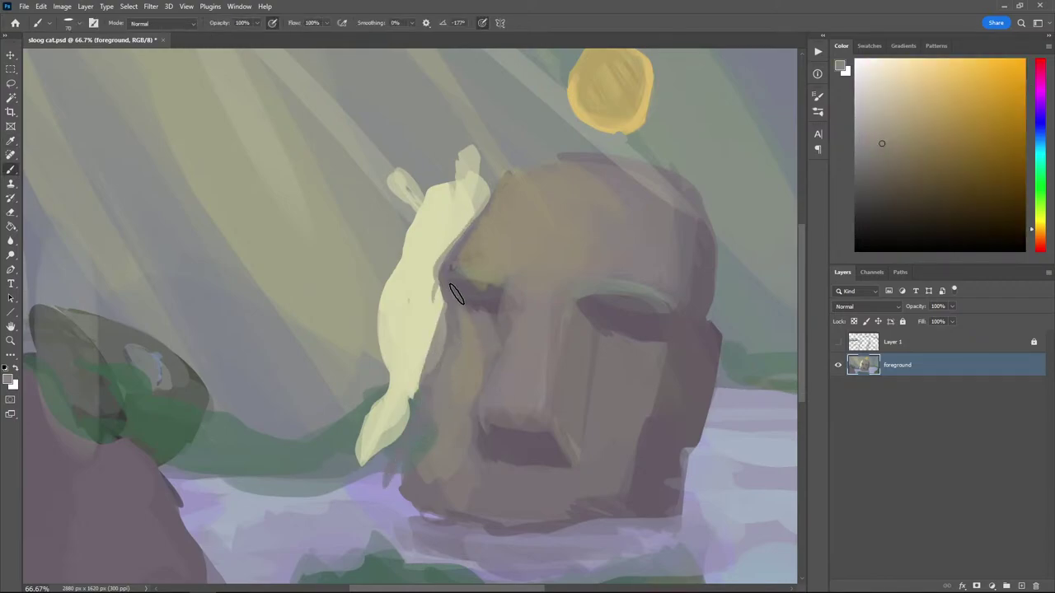
key(])
drag(440, 344, 410, 467)
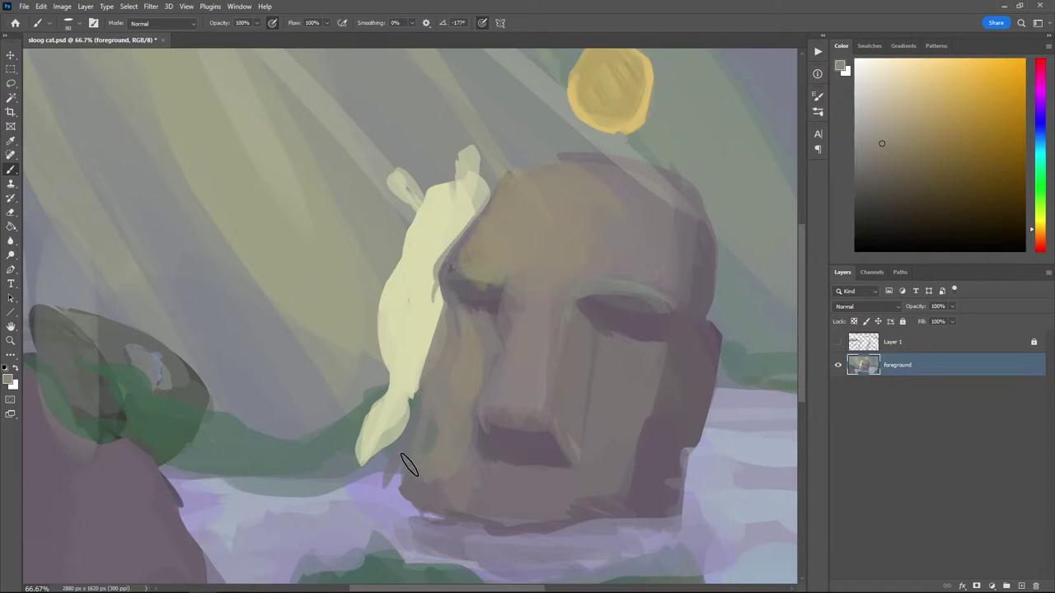
mouse_move(422, 429)
mouse_down()
mouse_move(398, 480)
mouse_move(418, 389)
mouse_move(400, 454)
mouse_move(416, 487)
mouse_move(421, 382)
mouse_up()
alt+click(409, 343)
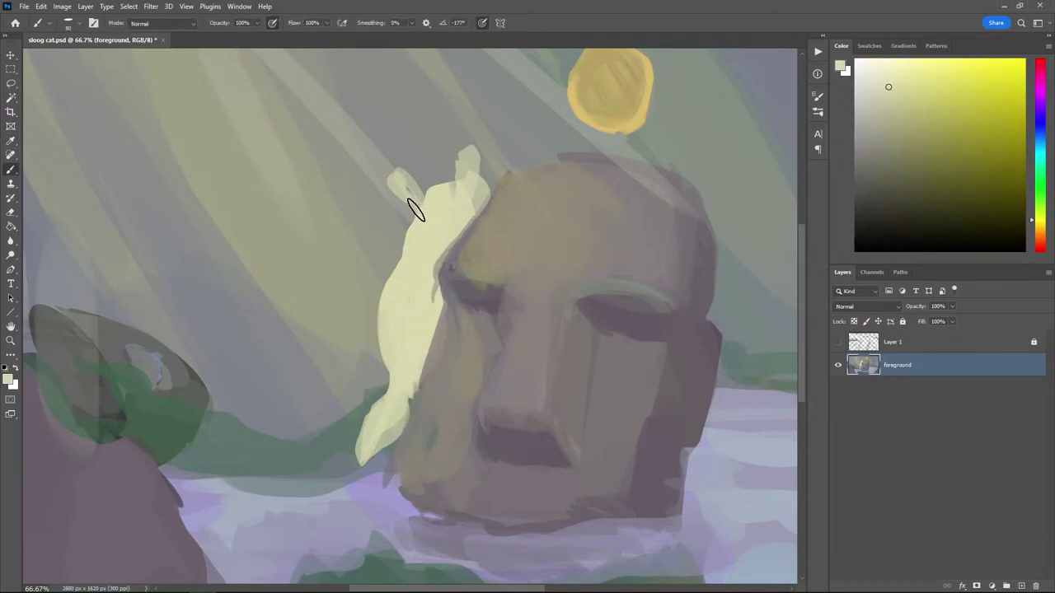
Shade the middle of the pale figure's body with sampled grey-olive from the background, then resample the figure's pale yellow
alt+click(373, 280)
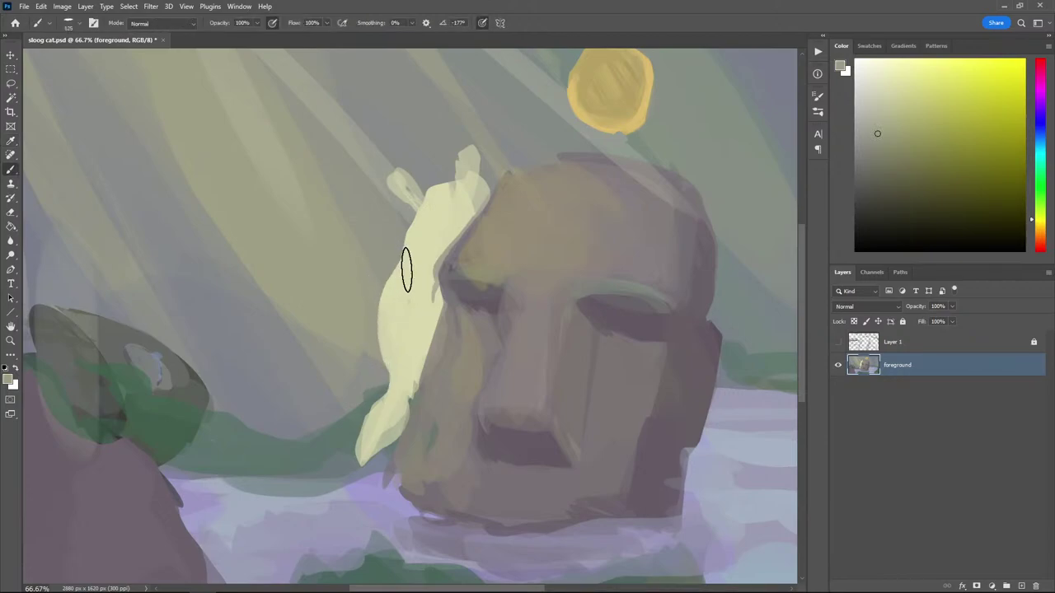
mouse_move(443, 181)
mouse_down()
mouse_move(419, 273)
mouse_move(429, 161)
mouse_move(404, 323)
mouse_move(413, 350)
mouse_move(398, 345)
mouse_move(410, 386)
mouse_move(387, 431)
mouse_up()
alt+click(433, 298)
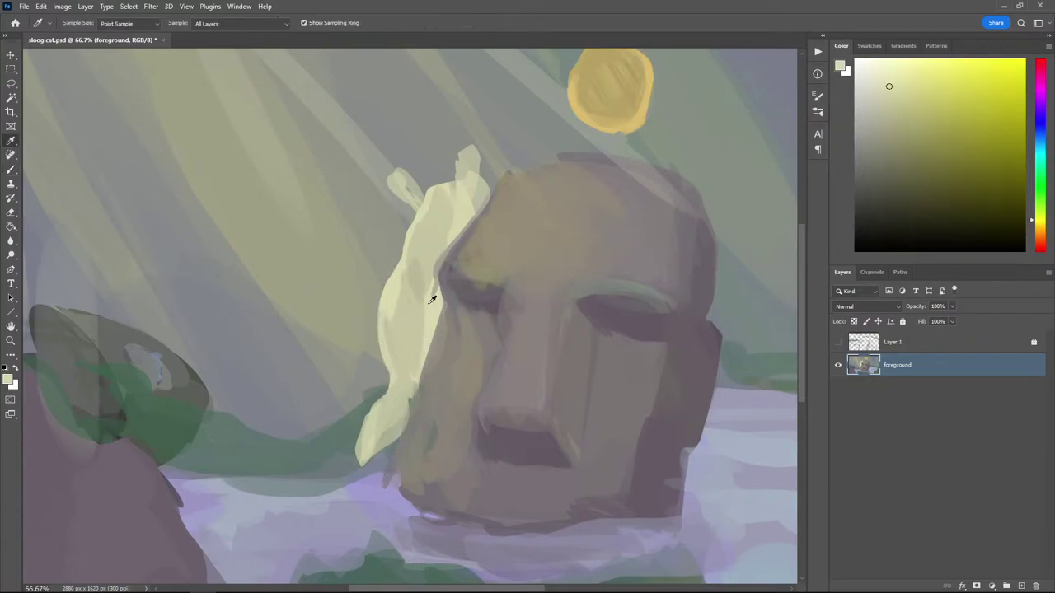
Paint white highlights on the pale figure's outer ear and down its head and body, using a reduced brush size
click(856, 65)
drag(824, 38, 822, 37)
drag(417, 206, 397, 176)
key(bracketleft)
key(bracketleft)
key(bracketleft)
key(bracketleft)
key(bracketleft)
key(bracketleft)
key(bracketleft)
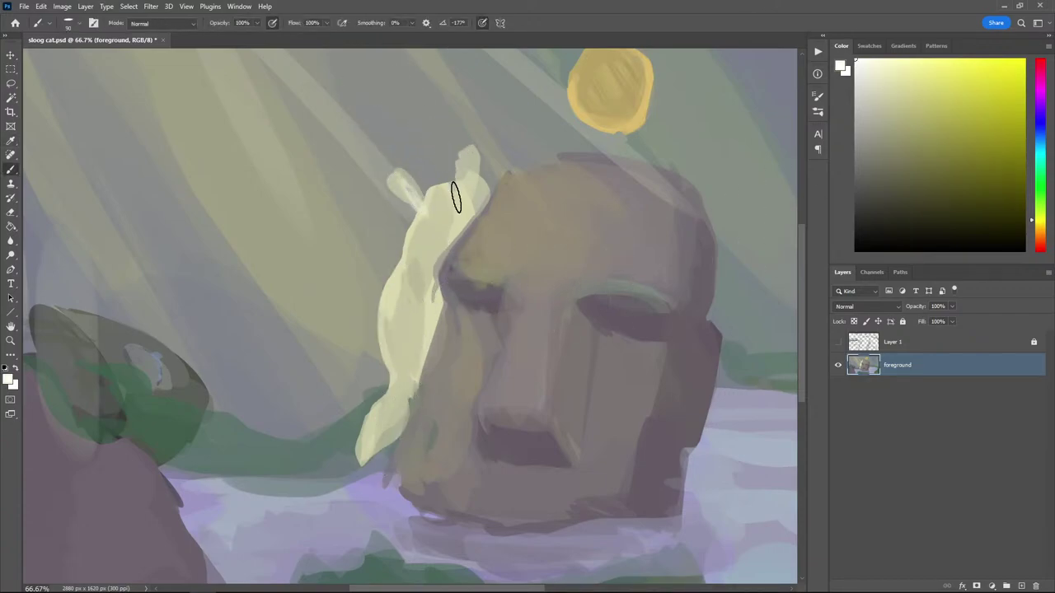
mouse_move(463, 170)
mouse_down()
mouse_move(467, 195)
mouse_move(466, 176)
mouse_move(454, 216)
mouse_move(440, 218)
mouse_move(425, 263)
mouse_move(433, 251)
mouse_move(419, 258)
mouse_move(417, 280)
mouse_move(430, 262)
mouse_move(426, 282)
mouse_move(415, 283)
mouse_move(432, 308)
mouse_move(424, 317)
mouse_move(410, 308)
mouse_move(389, 344)
mouse_move(415, 332)
mouse_move(421, 359)
mouse_move(403, 403)
mouse_move(409, 370)
mouse_up()
Soften the white highlights on the pale figure's upper body with sampled light grey and pale yellow
alt+click(415, 321)
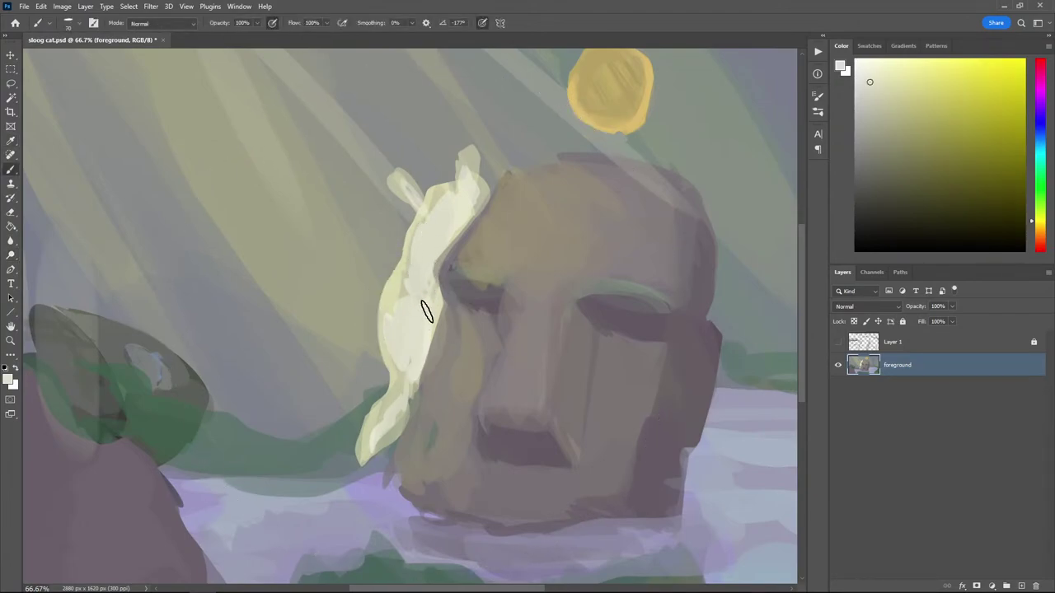
key(bracketright)
key(bracketright)
key(bracketright)
key(bracketright)
key(bracketright)
key(bracketright)
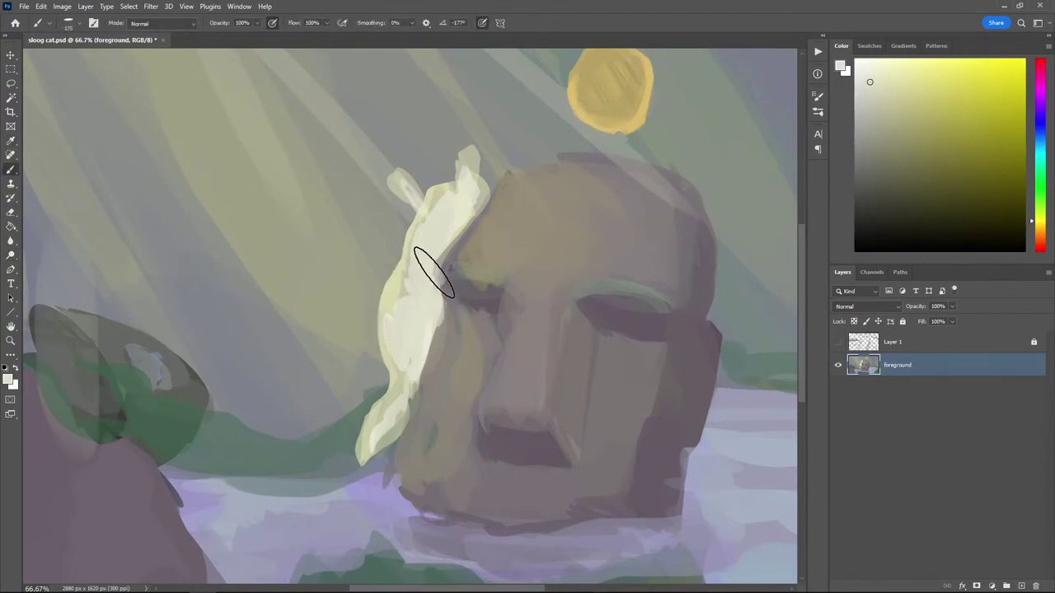
key(i)
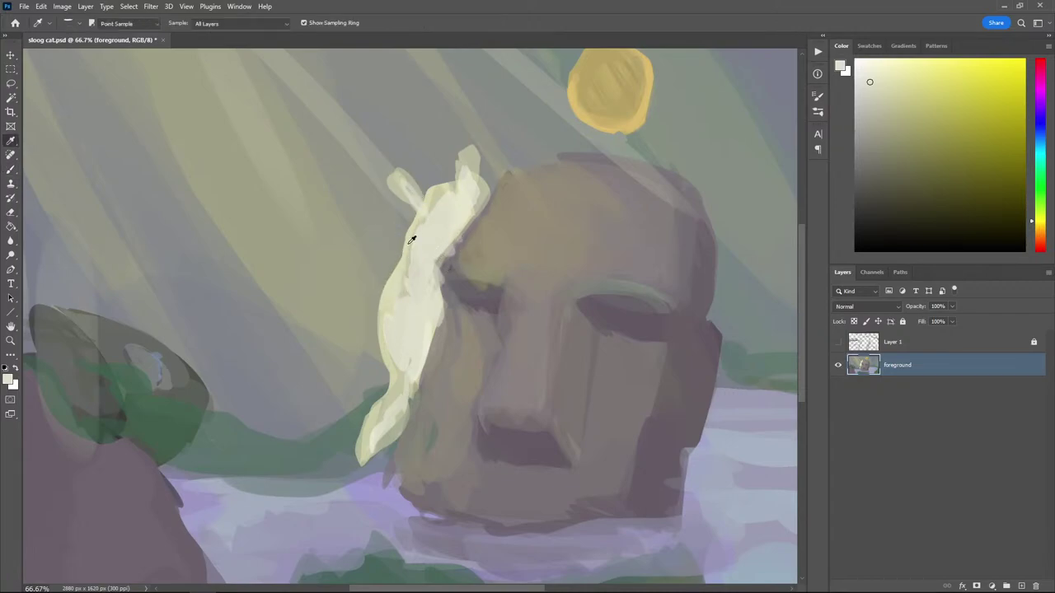
click(412, 239)
key(b)
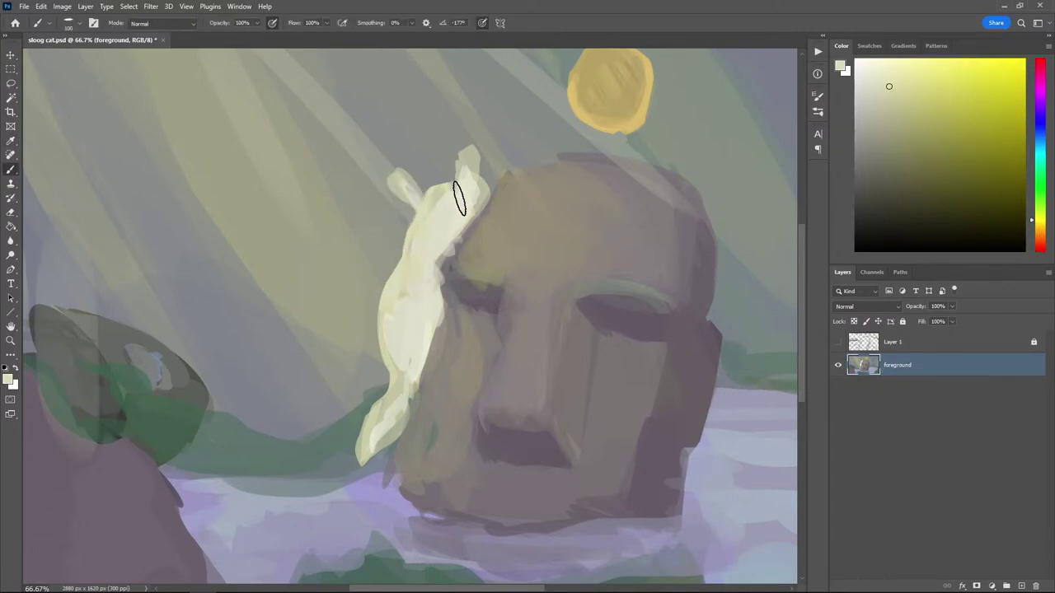
Dab muted grey-yellow shading over the pale figure's head and body and blend it with sampled pale tones at brush size 100
alt+click(467, 177)
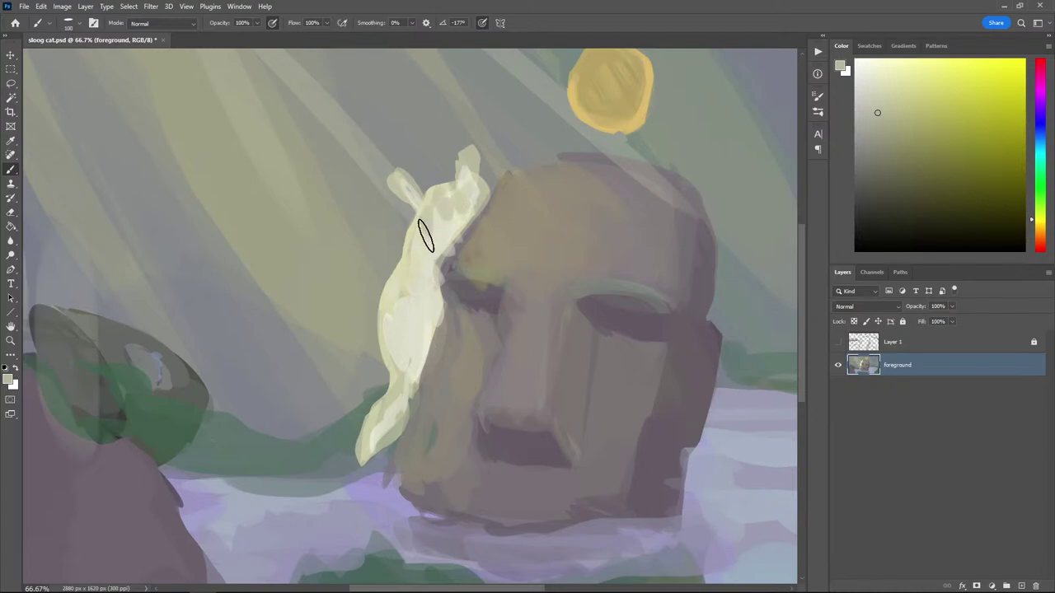
mouse_move(426, 236)
mouse_down()
mouse_move(422, 306)
mouse_move(399, 338)
mouse_move(402, 383)
mouse_move(381, 411)
mouse_move(400, 345)
mouse_move(391, 420)
mouse_move(377, 424)
mouse_move(410, 336)
mouse_move(390, 317)
mouse_up()
alt+click(401, 345)
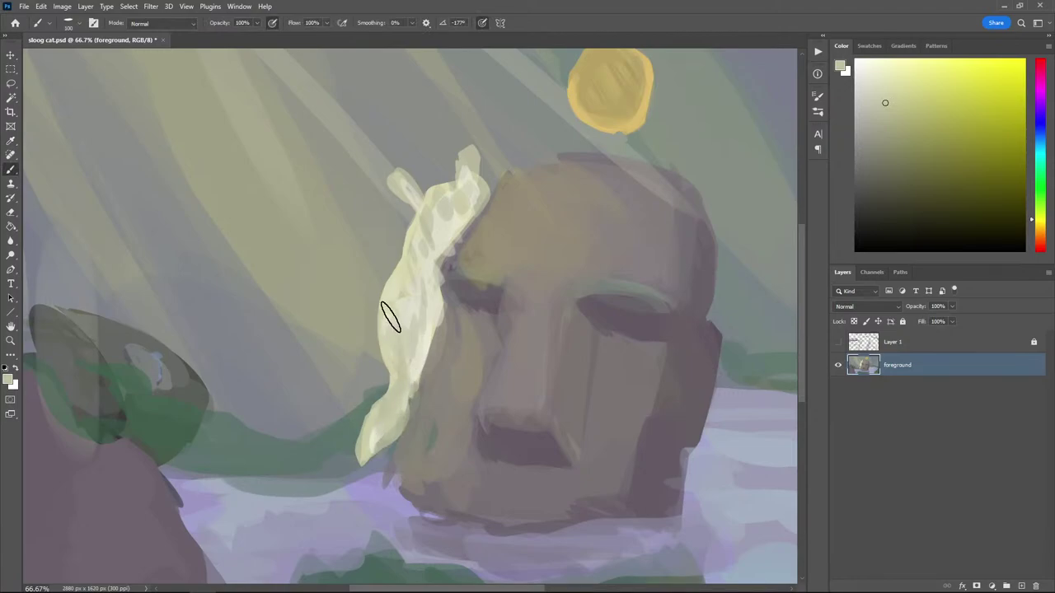
alt+click(400, 299)
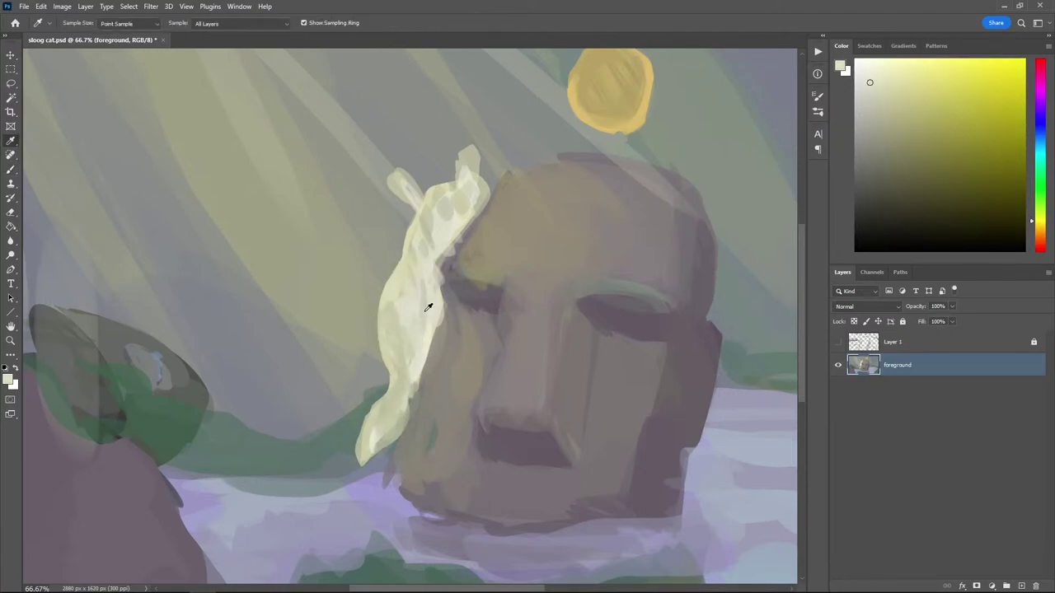
alt+click(425, 311)
drag(426, 325, 418, 184)
alt+click(445, 223)
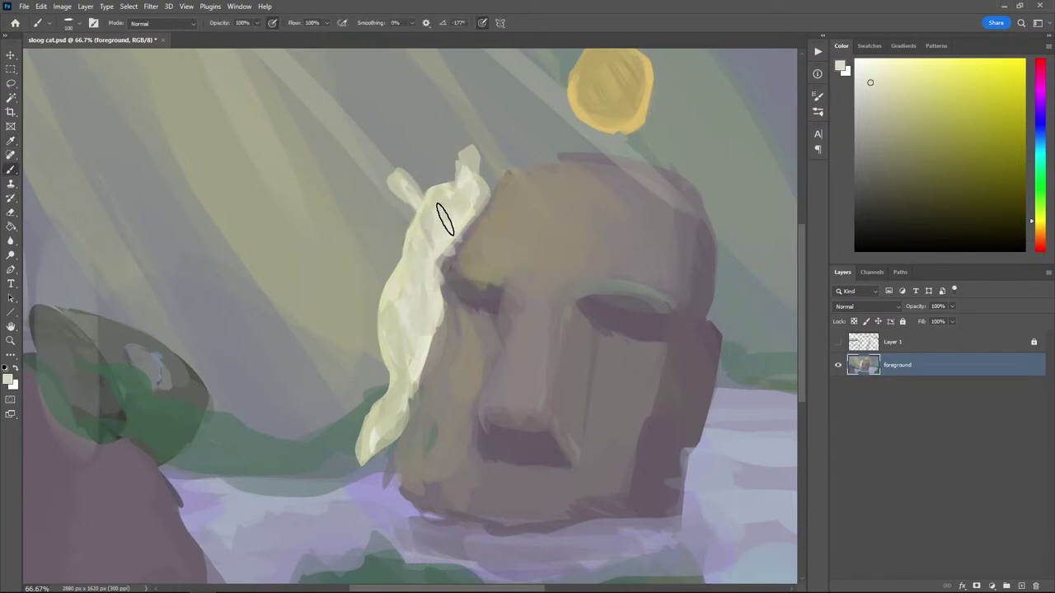
Clean up the stone head's brow edge against the pale figure with sampled grey and brush size 60
alt+click(465, 235)
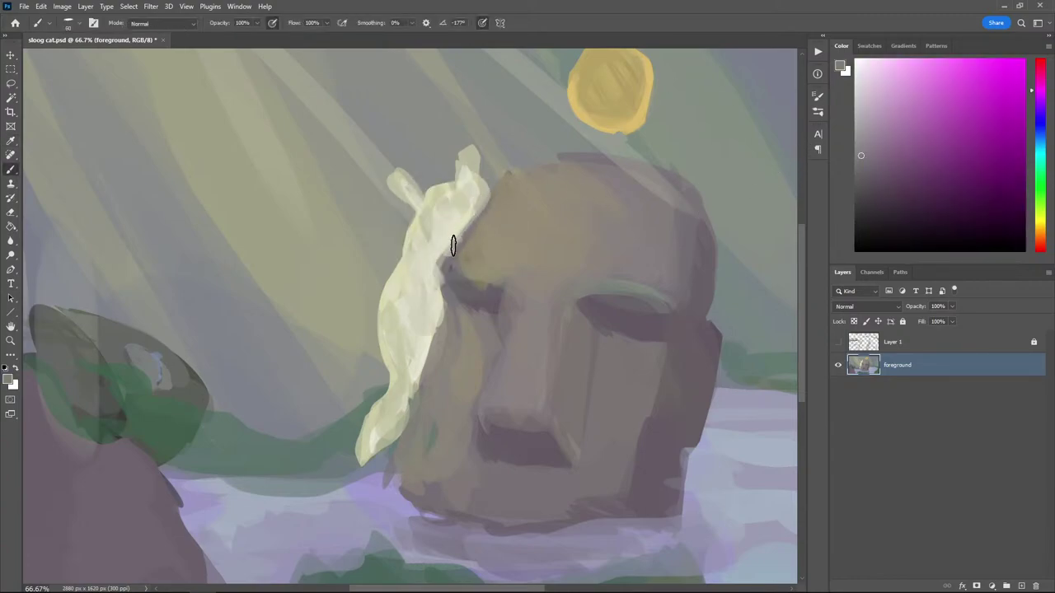
drag(475, 221, 454, 244)
alt+click(453, 249)
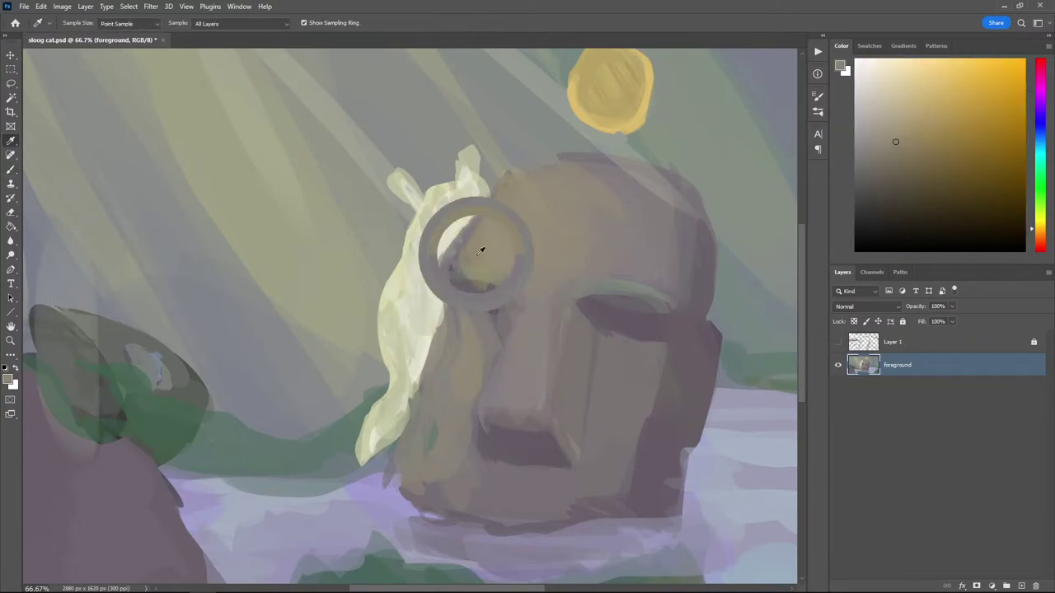
Darken the stone head's eye socket beside the pale figure and redefine the nose bridge with sampled purple-greys
alt+click(468, 282)
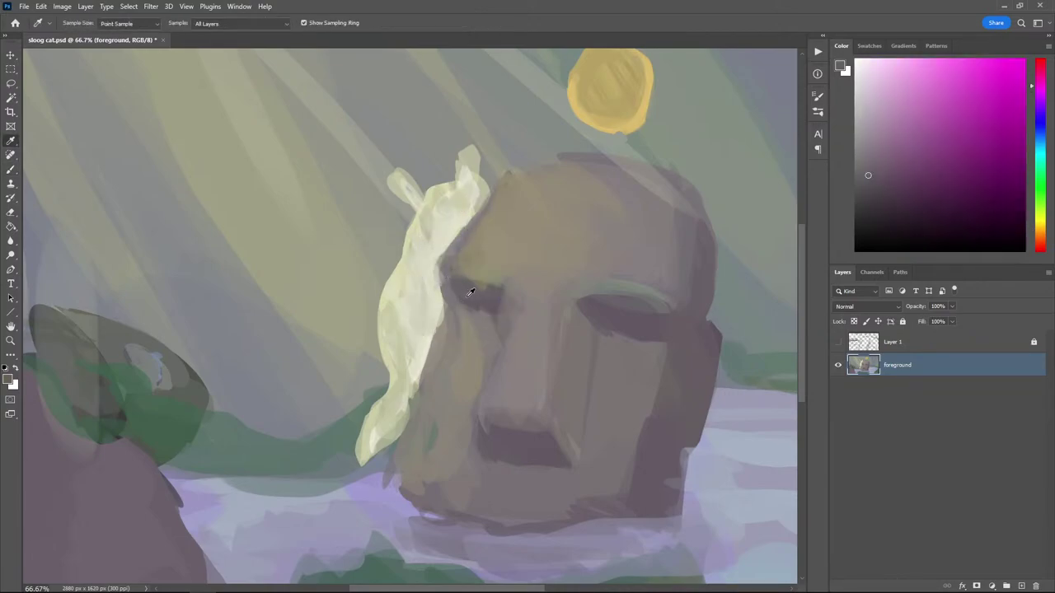
alt+click(503, 289)
drag(503, 290, 511, 301)
alt+click(493, 323)
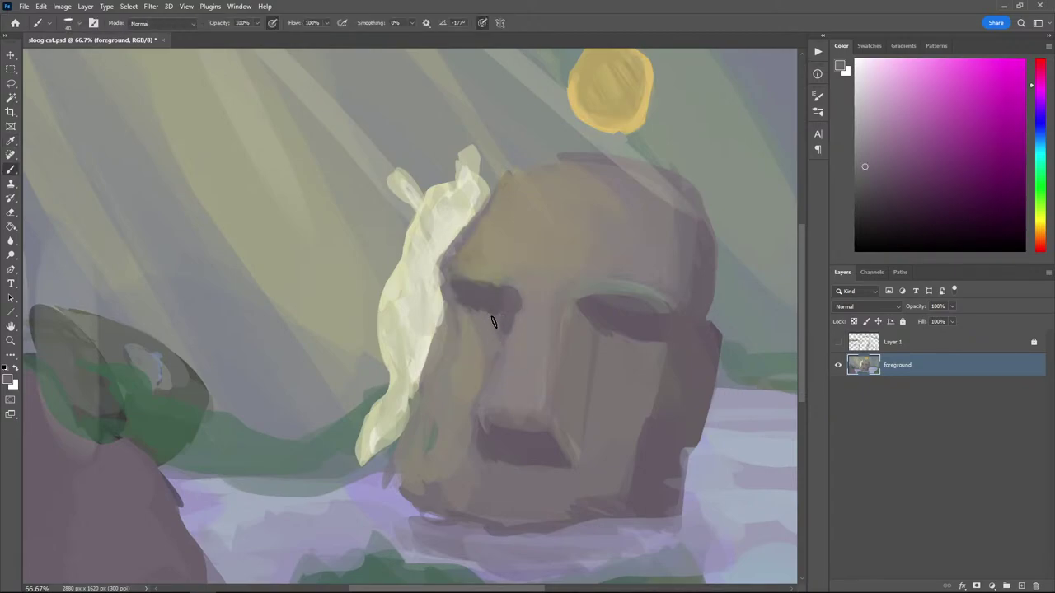
alt+click(490, 377)
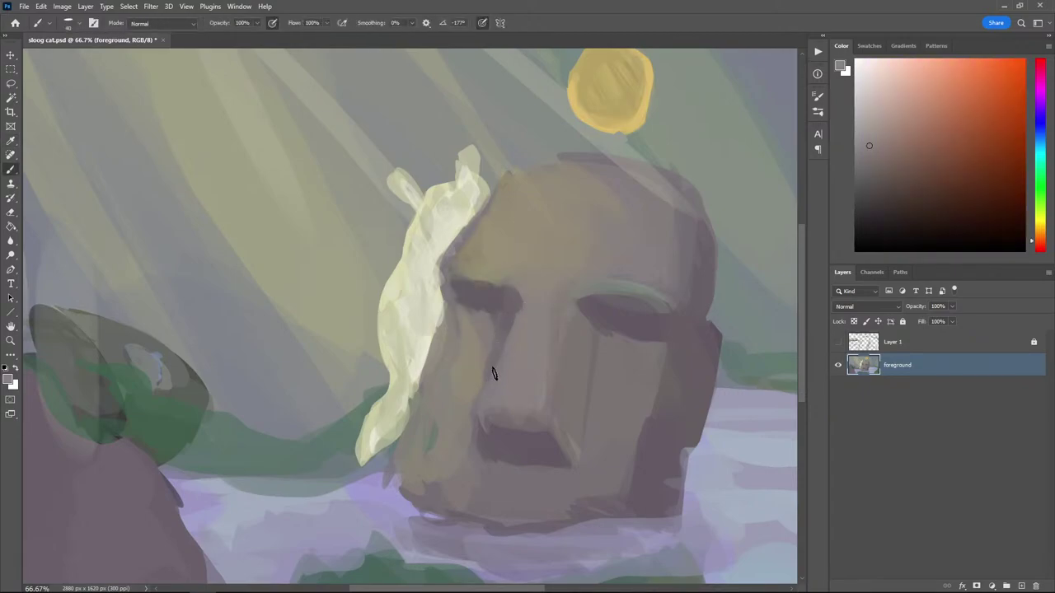
Draw thin dark cracks across the stone head's forehead and brow beside the pale figure with brush size 25
alt+click(610, 286)
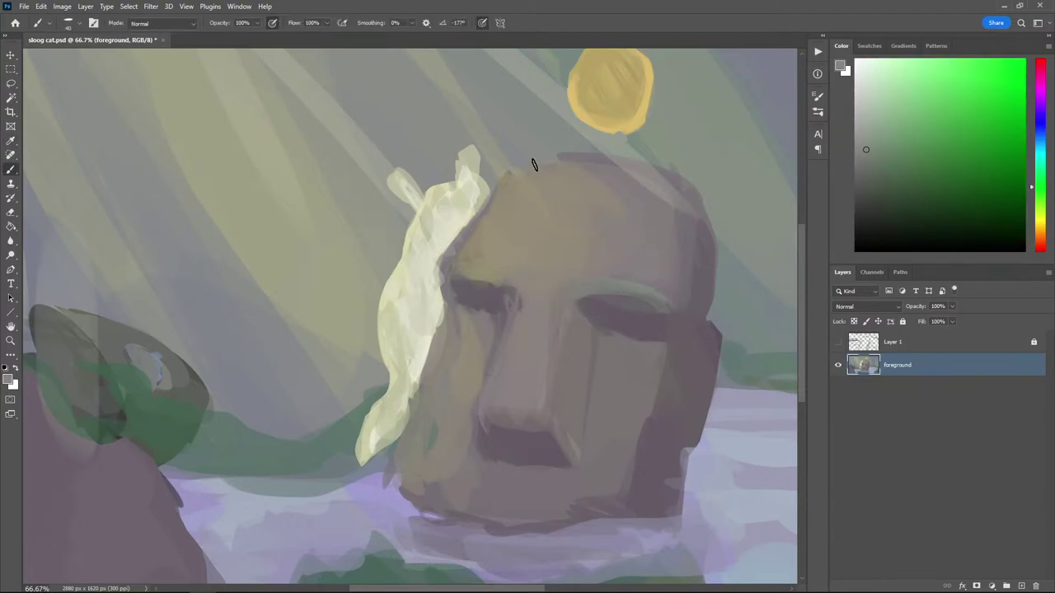
alt+click(571, 320)
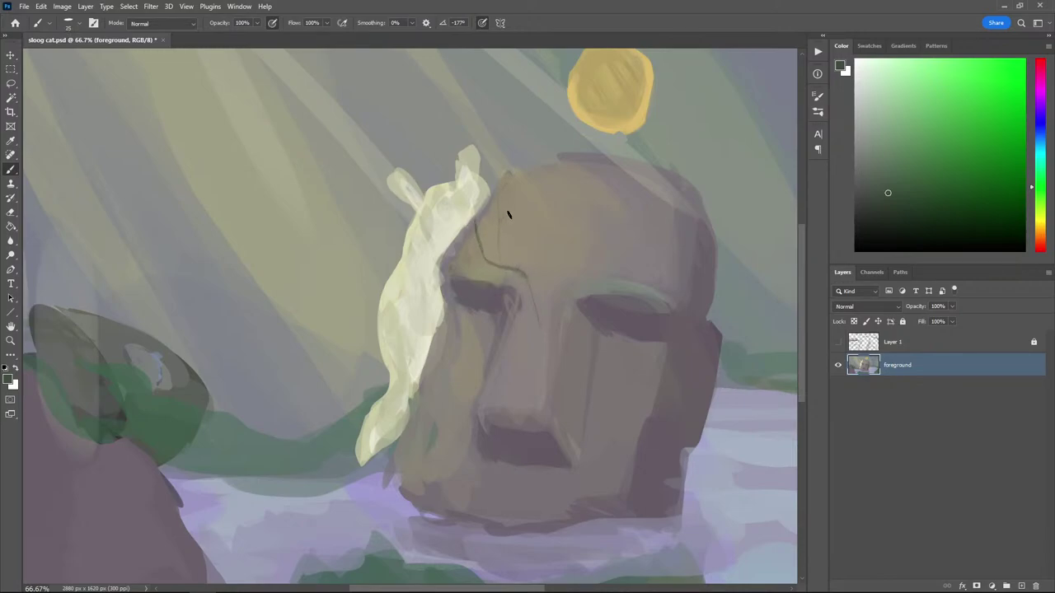
key(ctrl)
key(z)
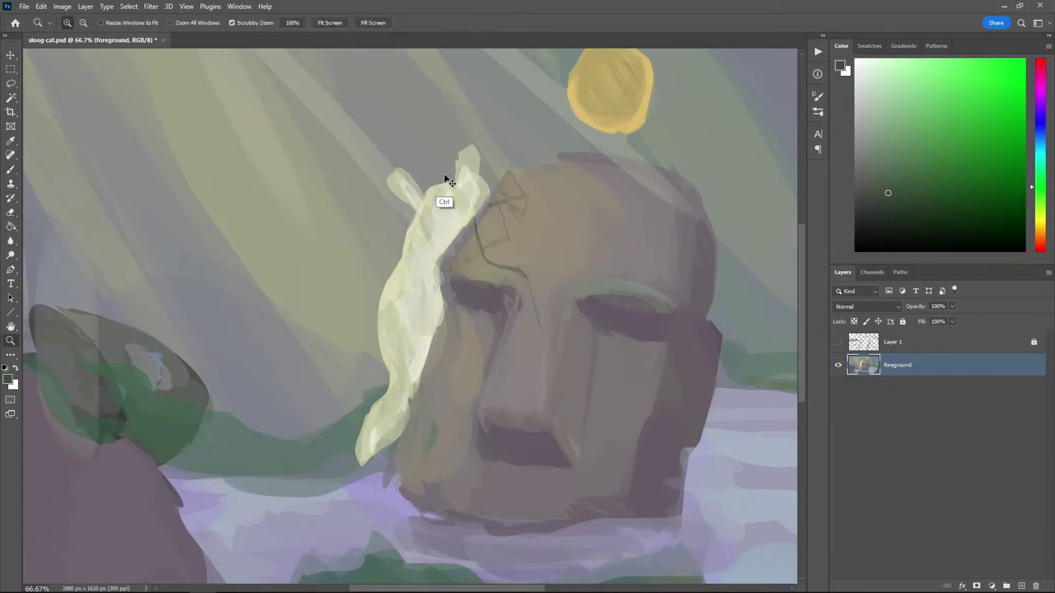
alt+click(553, 169)
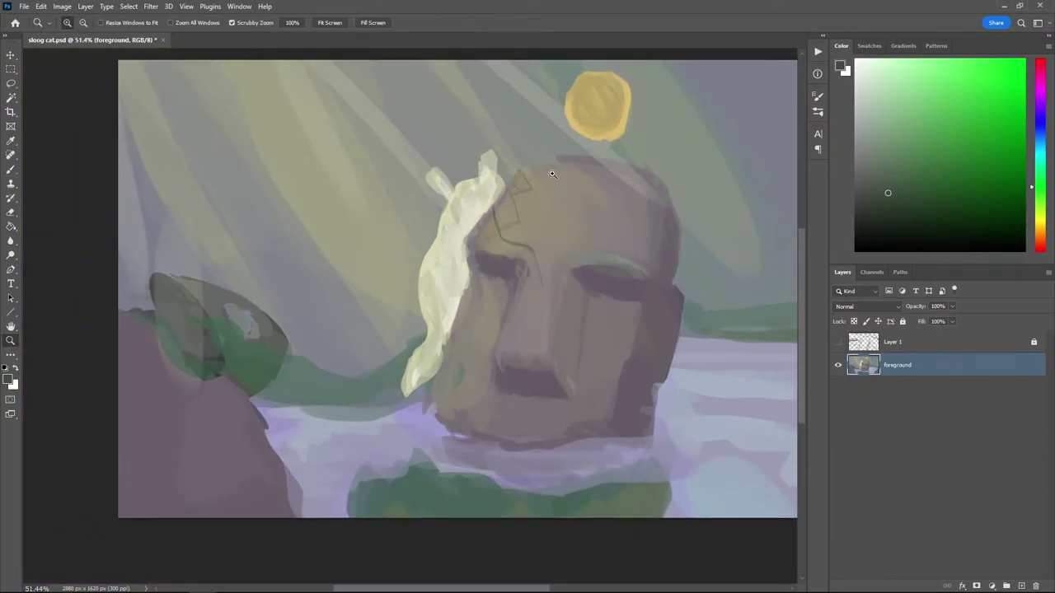
Chip away the stone head's upper edge near the cracks with sampled background grey and brush size 60
key(b)
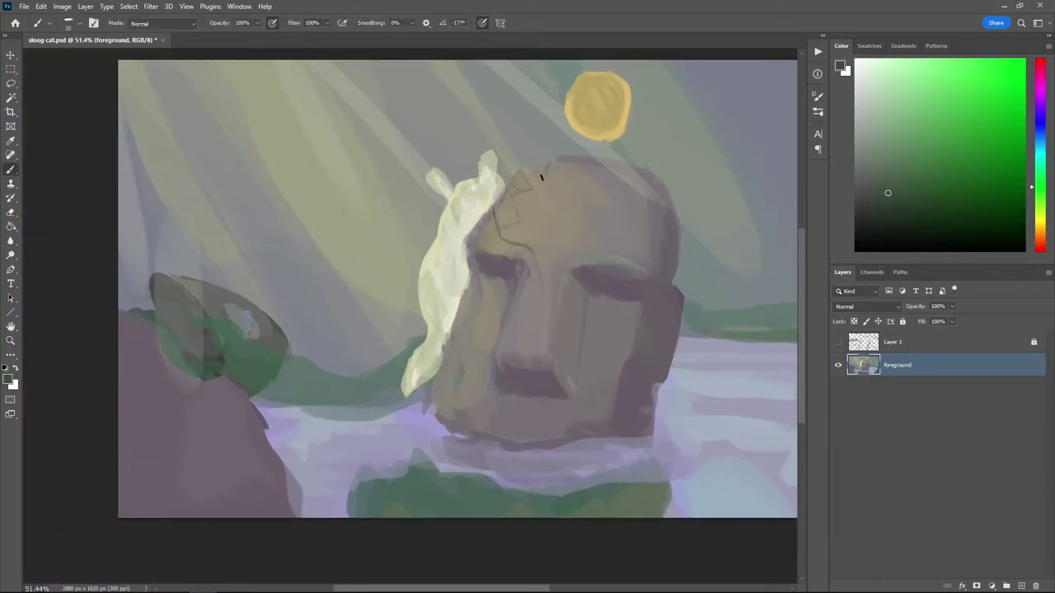
alt+click(535, 138)
key(bracketright)
key(bracketright)
key(bracketright)
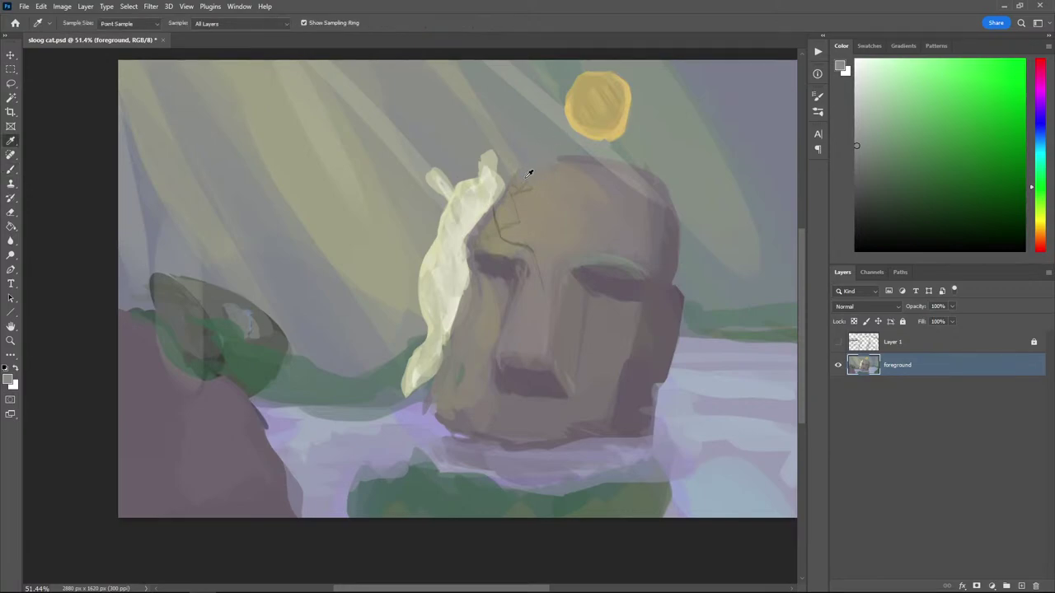
alt+click(528, 159)
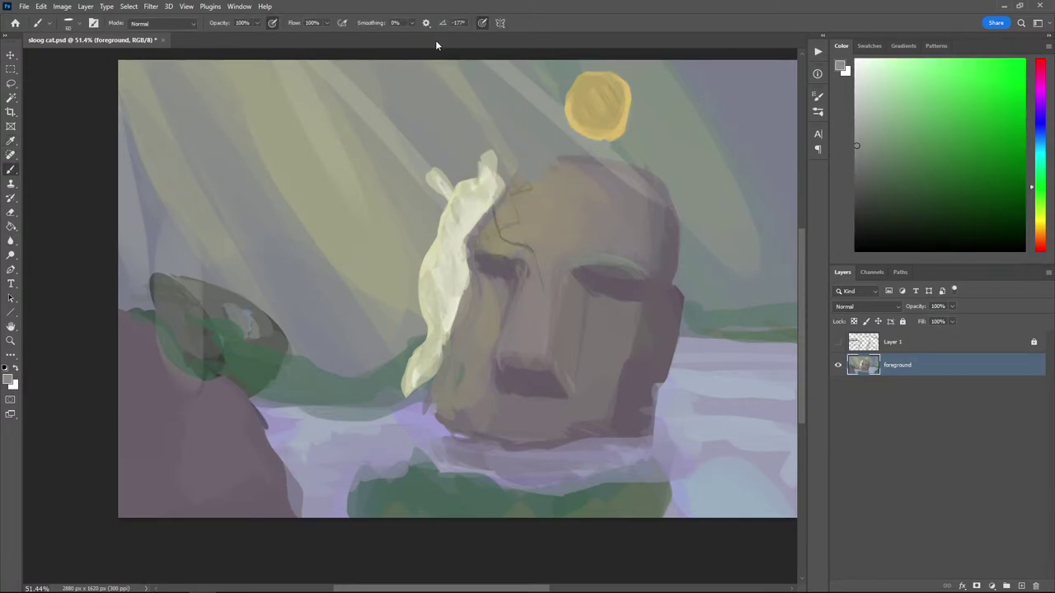
Block in a dark grey stone on the grassy bank at the painting's right edge, undoing the first stroke
key(ctrl+plus)
key(ctrl+minus)
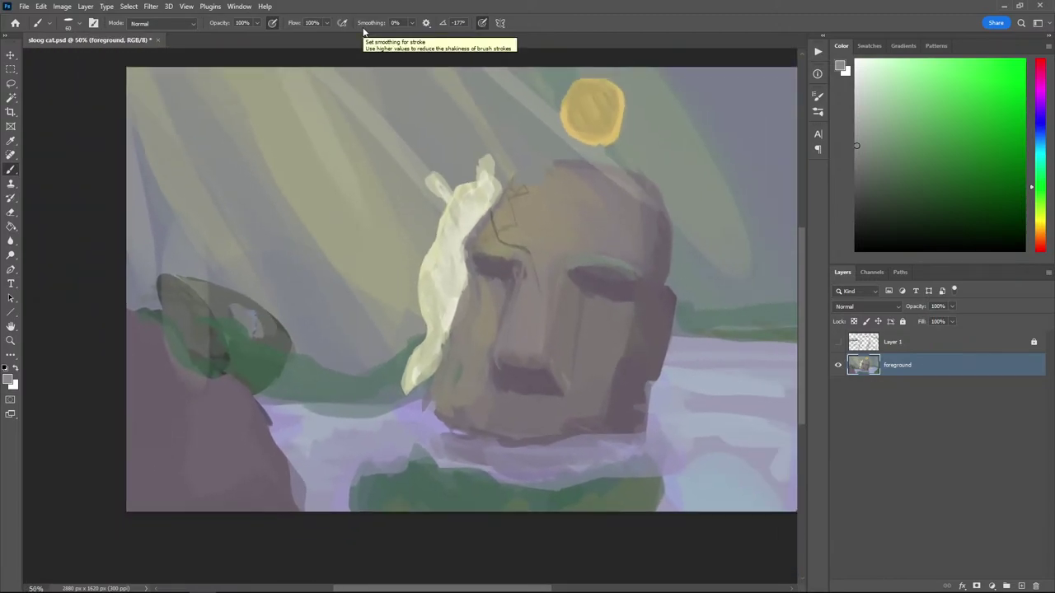
key(ctrl+minus)
key(ctrl+plus)
key(ctrl+plus)
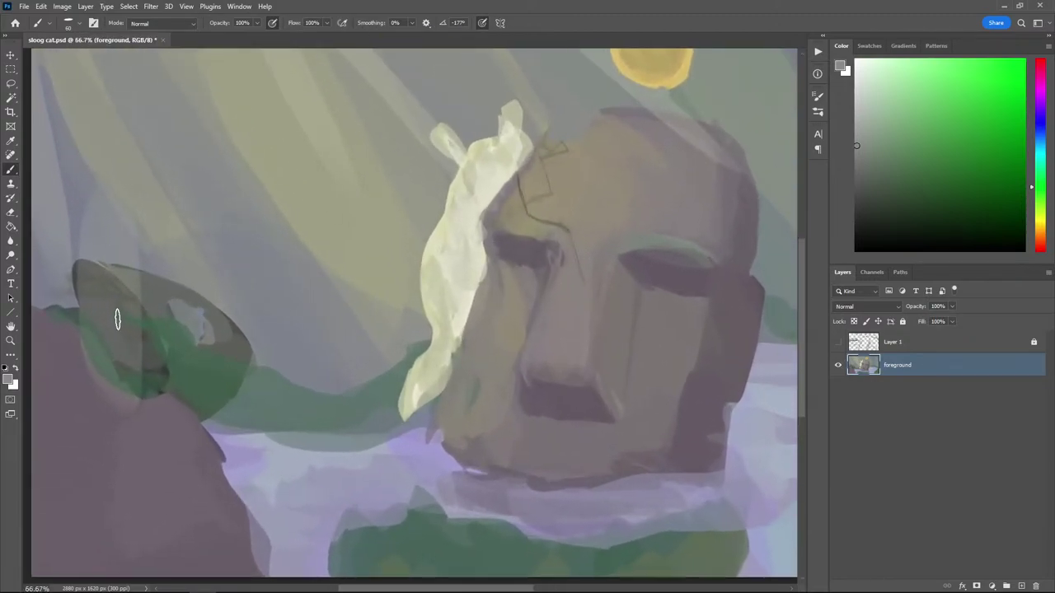
drag(218, 408, 122, 435)
mouse_move(257, 336)
mouse_down()
mouse_move(75, 316)
mouse_move(47, 296)
mouse_up()
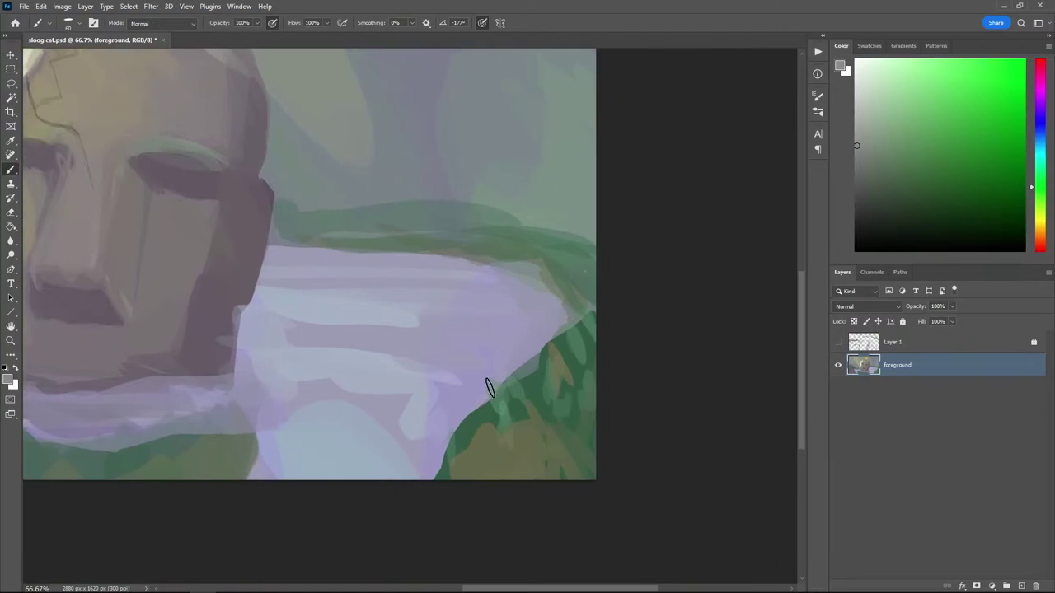
key(bracketleft)
key(bracketleft)
key(bracketleft)
key(bracketleft)
key(bracketright)
drag(526, 290, 520, 370)
key(ctrl+z)
mouse_move(534, 319)
mouse_down()
mouse_move(527, 380)
mouse_move(573, 340)
mouse_move(535, 319)
mouse_move(548, 331)
mouse_move(544, 365)
mouse_move(541, 333)
mouse_up()
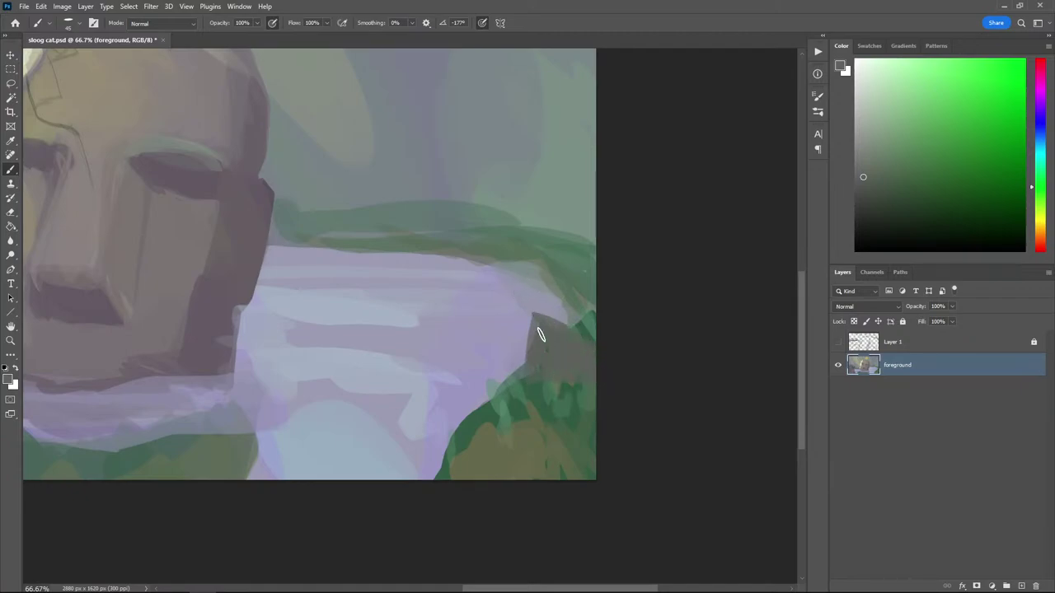
Paint sampled green grass along the base of the bank's grey stone and darken its bottom edge with a near-black green-grey
alt+click(562, 402)
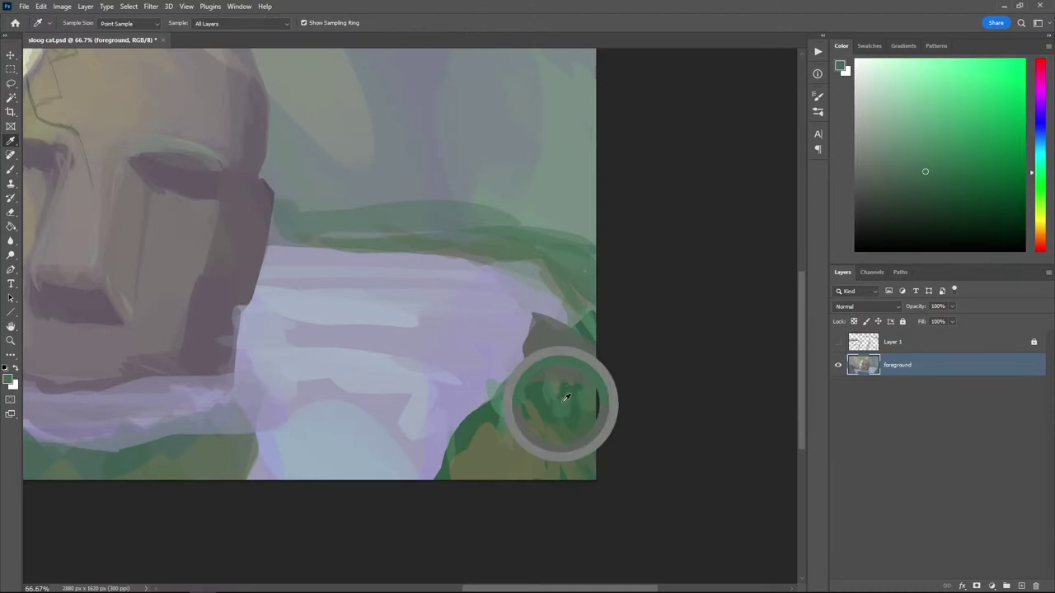
mouse_move(537, 370)
mouse_down()
mouse_move(520, 373)
mouse_move(539, 372)
mouse_move(528, 377)
mouse_up()
alt+click(553, 346)
click(876, 211)
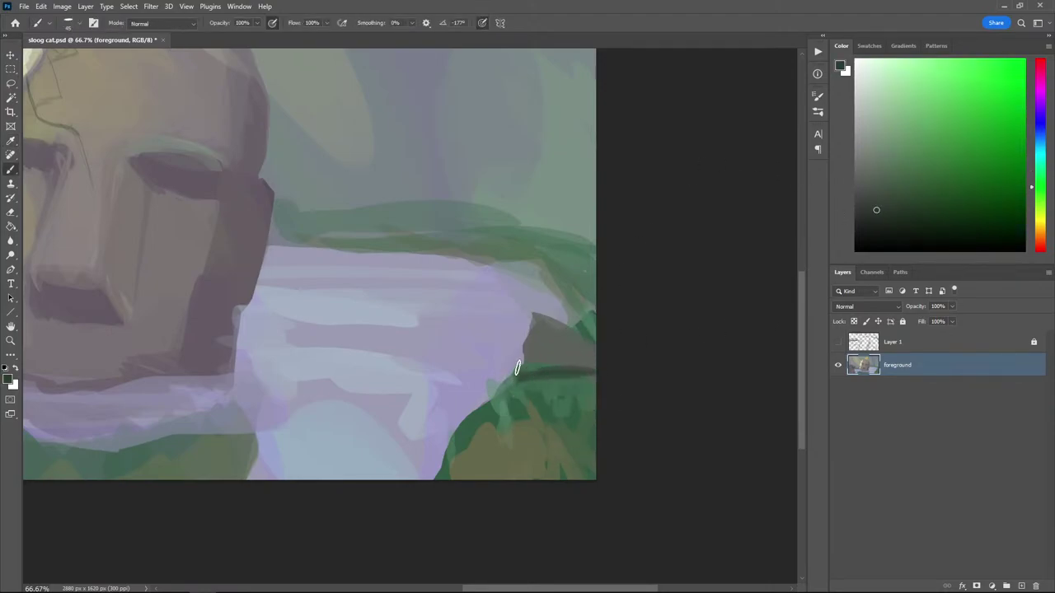
Extend the grey stone into a rounded block reaching the canvas edge and shade its water-facing side dark grey
alt+click(536, 329)
mouse_move(529, 336)
mouse_down()
mouse_move(606, 286)
mouse_move(564, 314)
mouse_move(618, 303)
mouse_move(598, 325)
mouse_move(599, 348)
mouse_move(549, 319)
mouse_move(594, 289)
mouse_up()
key(alt)
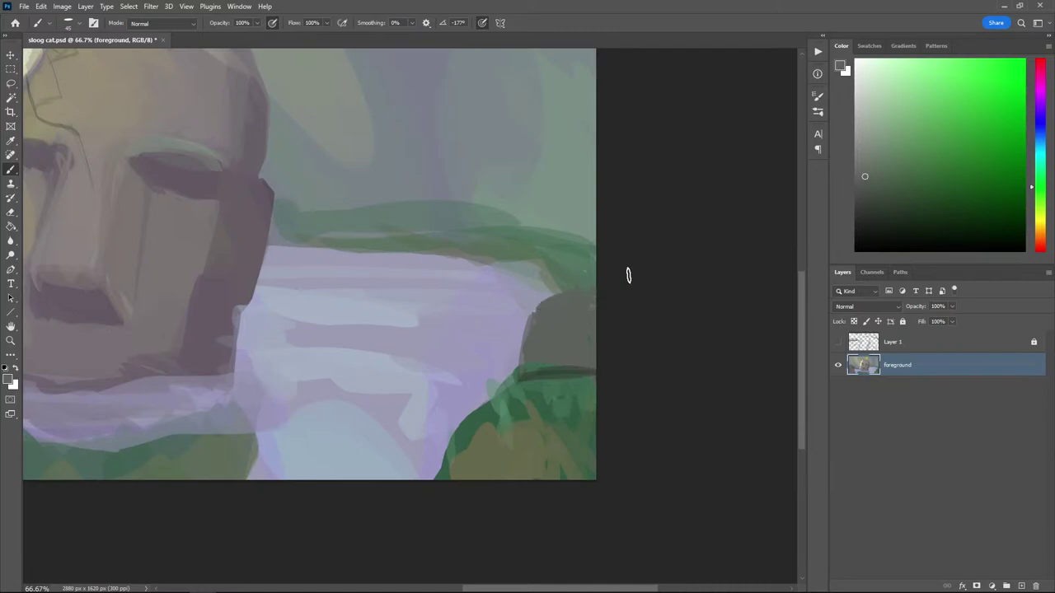
mouse_move(544, 339)
mouse_down()
mouse_move(526, 334)
mouse_move(545, 359)
mouse_up()
alt+click(578, 297)
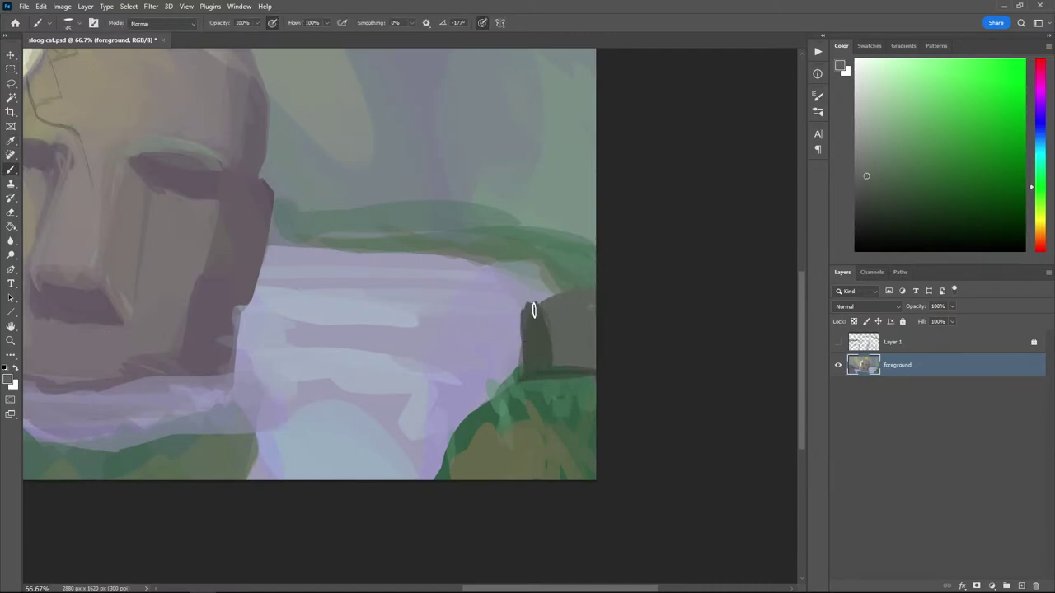
drag(532, 298, 568, 297)
Paint a black curved groove down the grey stone and trim its outer edge with sampled grey
alt+click(536, 334)
key(d)
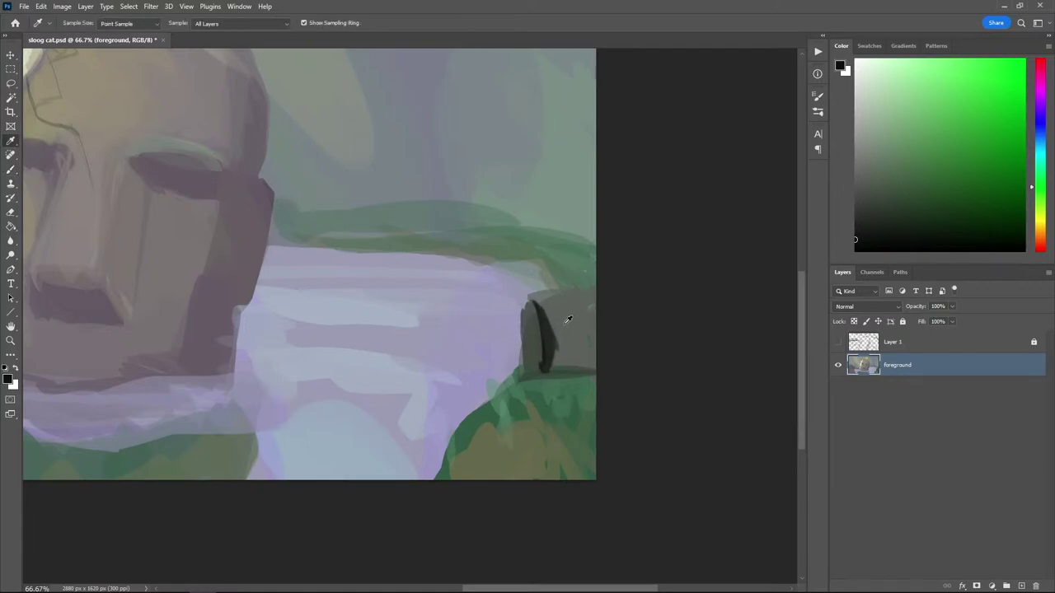
alt+click(567, 321)
Add a thin near-white highlight along the groove's curved rim and blend it into the stone with sampled grey
key(x)
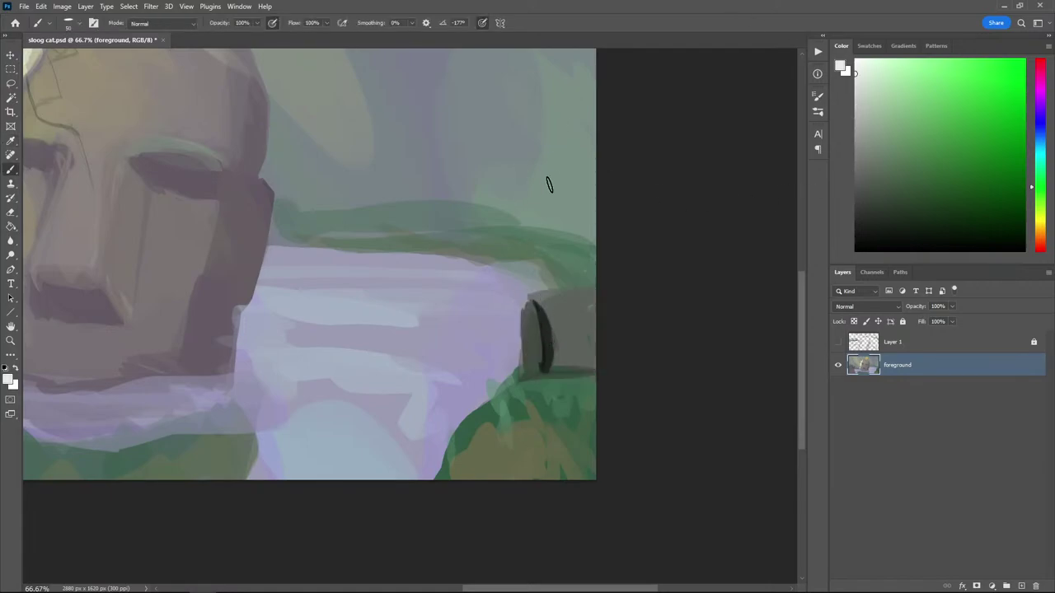
drag(547, 324, 553, 362)
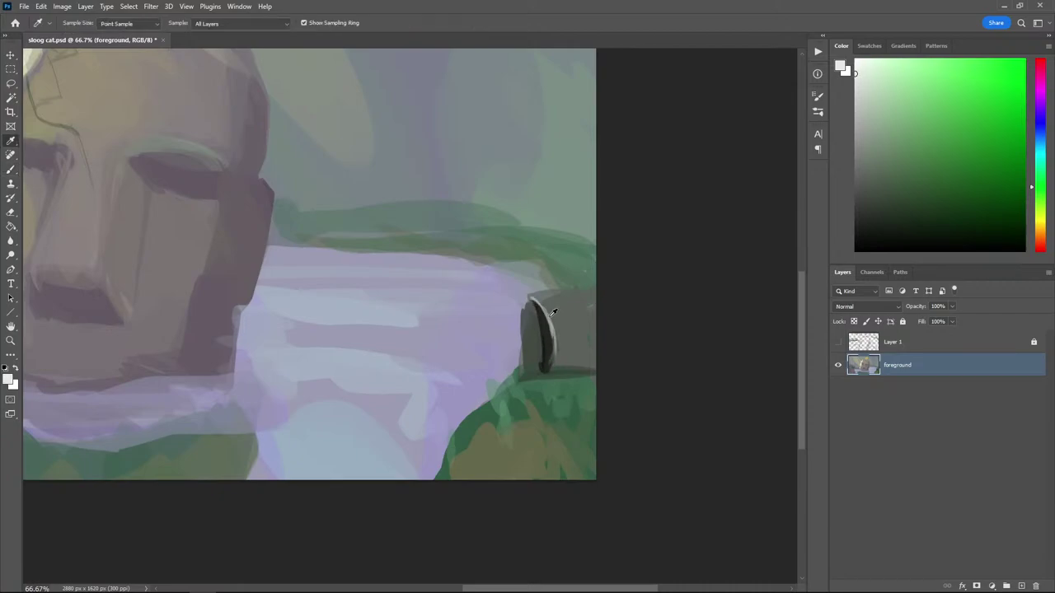
alt+click(555, 310)
drag(548, 321, 553, 358)
alt+click(558, 344)
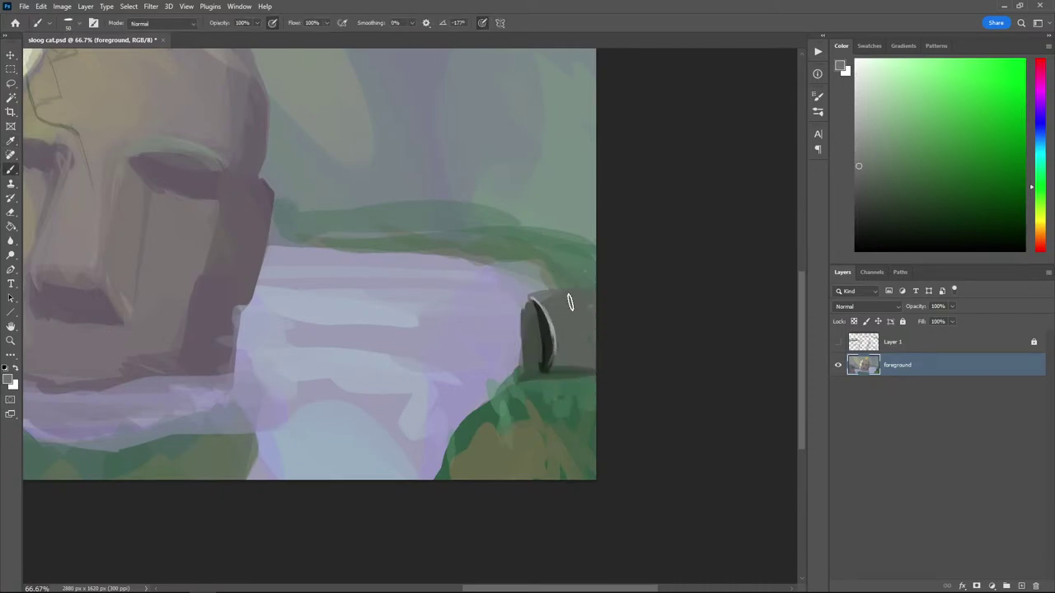
Shade the rounded top and side of the grey bank stone with darker grey and blend it with sampled stone greys
key(bracketright)
drag(538, 305, 554, 351)
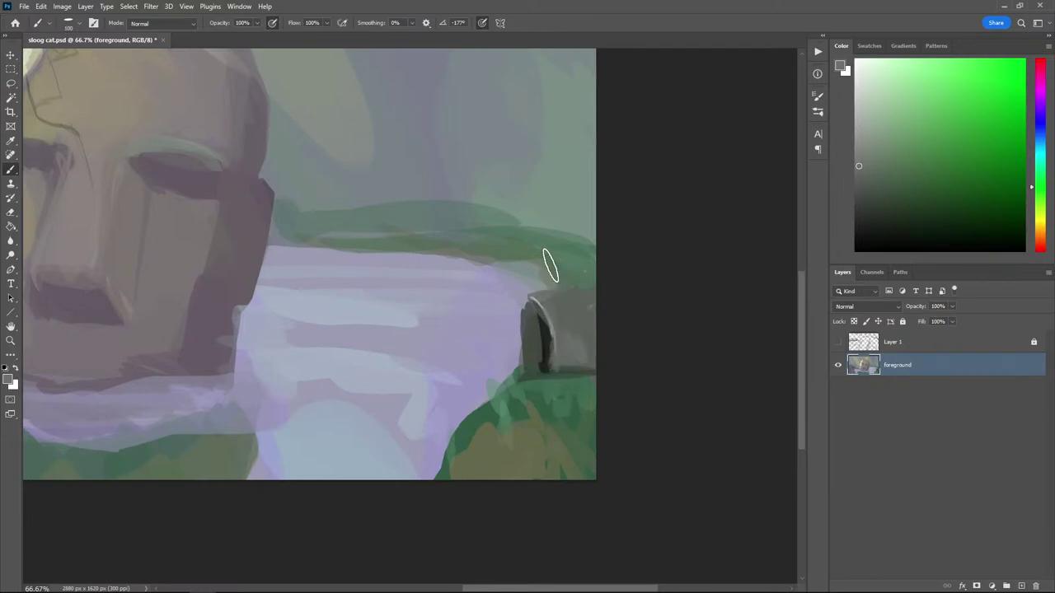
alt+click(566, 304)
drag(865, 206, 882, 210)
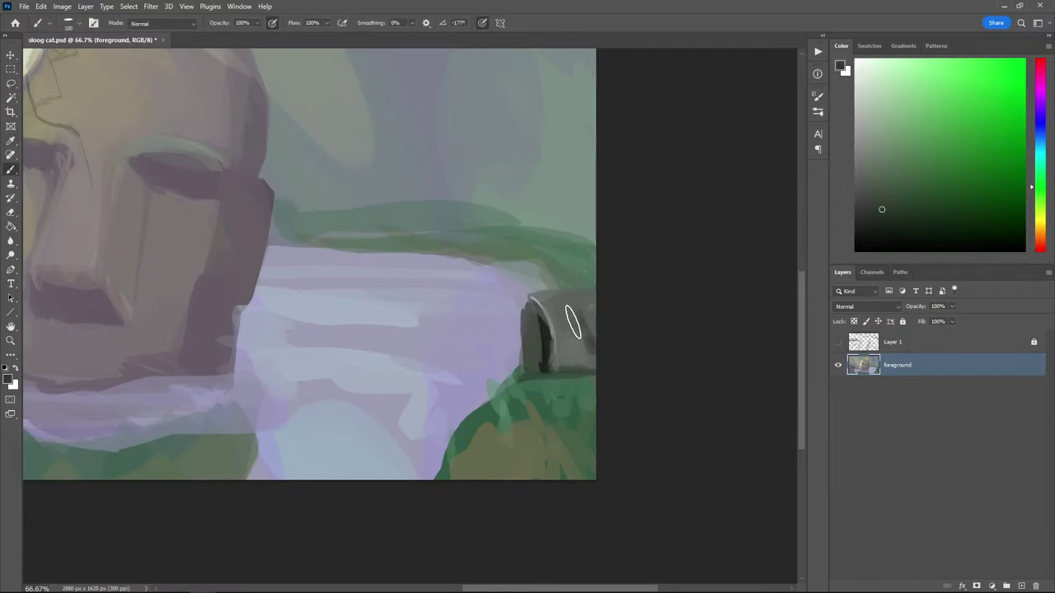
alt+click(552, 315)
mouse_move(561, 326)
mouse_down()
mouse_move(589, 328)
mouse_move(587, 345)
mouse_up()
alt+click(558, 308)
drag(560, 305, 592, 305)
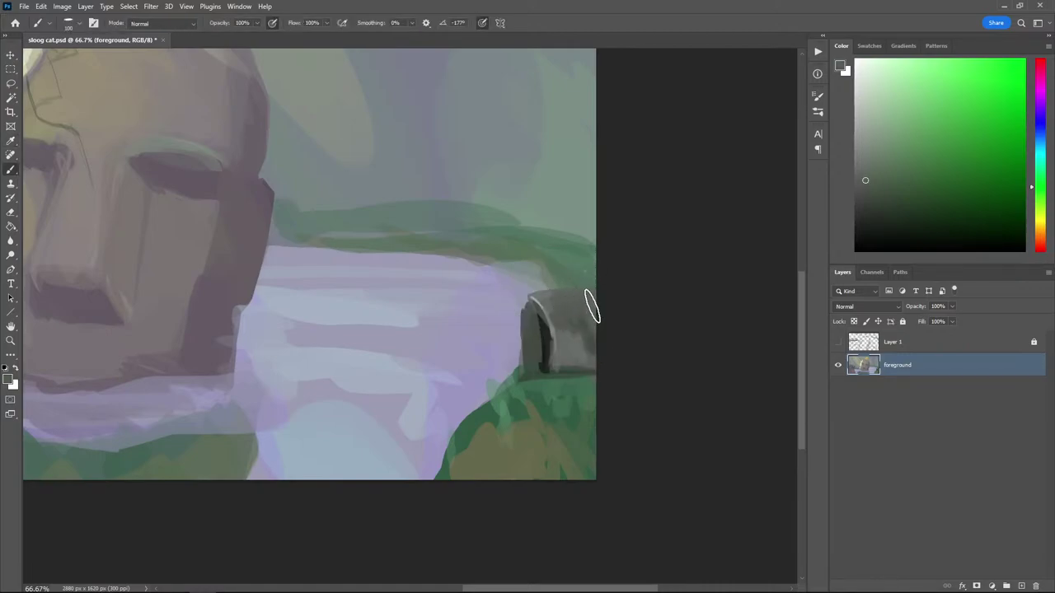
Blend the grey stone's lower side and the dark interior of its groove with sampled greys
alt+click(564, 353)
mouse_move(580, 359)
mouse_down()
mouse_move(528, 364)
mouse_move(531, 320)
mouse_move(540, 328)
mouse_move(528, 300)
mouse_move(536, 355)
mouse_move(549, 339)
mouse_move(541, 323)
mouse_move(526, 352)
mouse_up()
alt+click(567, 342)
alt+click(536, 353)
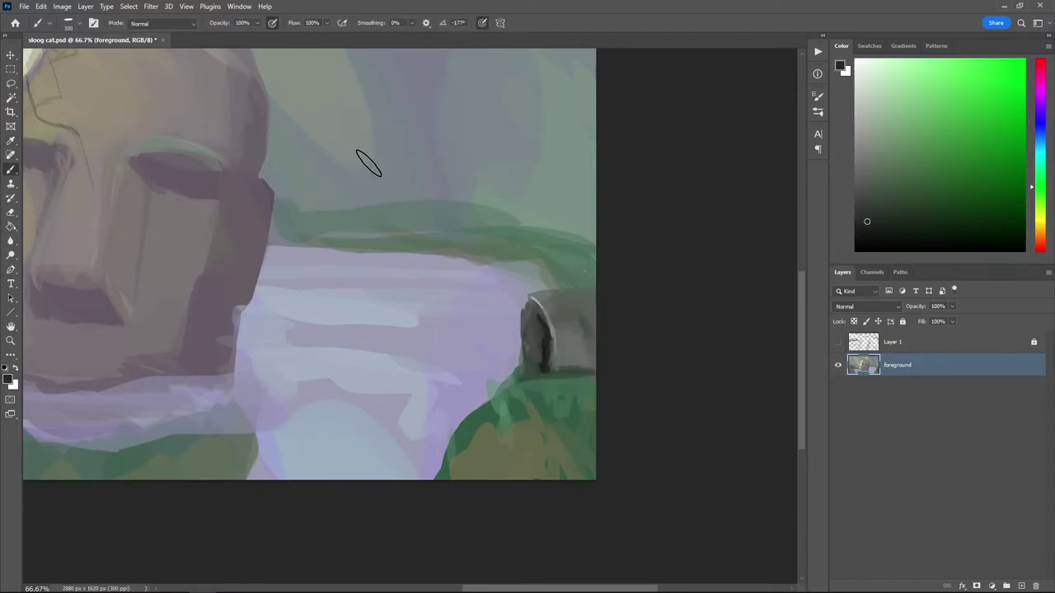
Sample the water's lavender, lighten it to a pale grey-lavender and brush small strokes over the grey stone's dark opening
key(ctrl+minus)
key(ctrl+plus)
scroll(47, 228, down, 4)
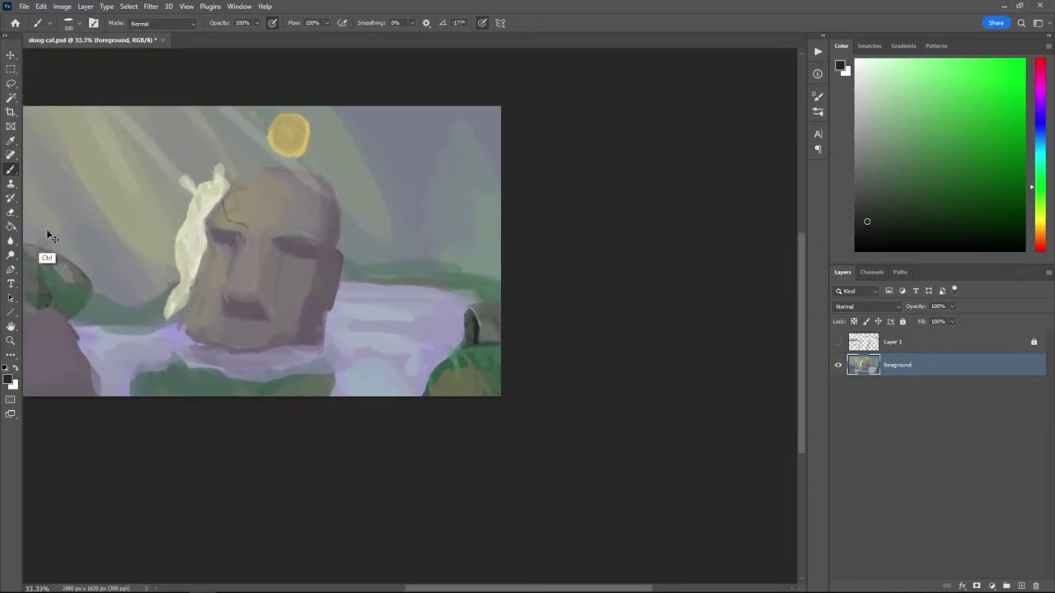
drag(194, 311, 172, 324)
key(ctrl+plus)
key(ctrl+plus)
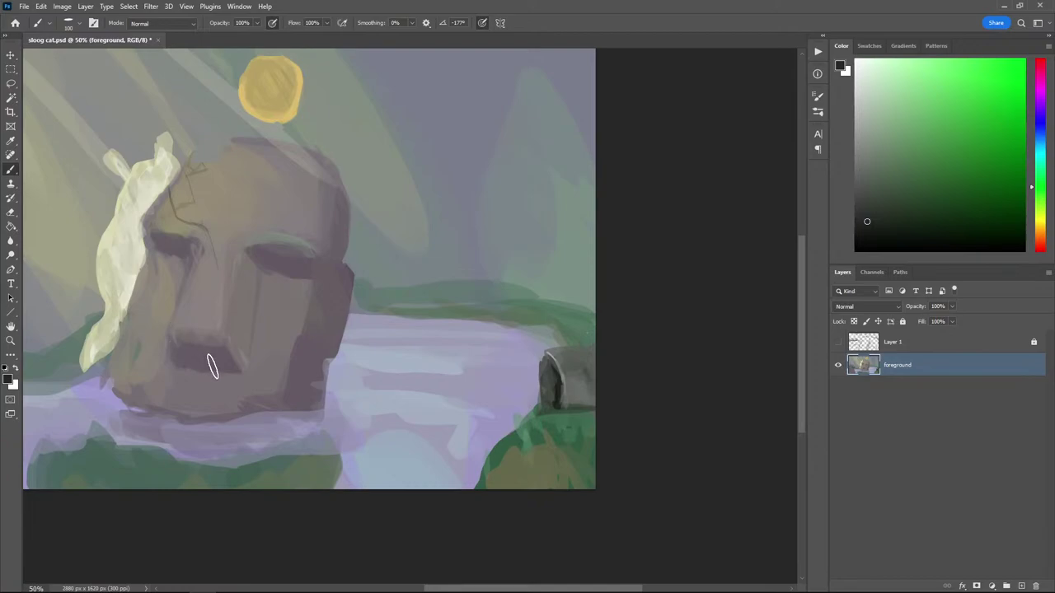
key(i)
click(518, 357)
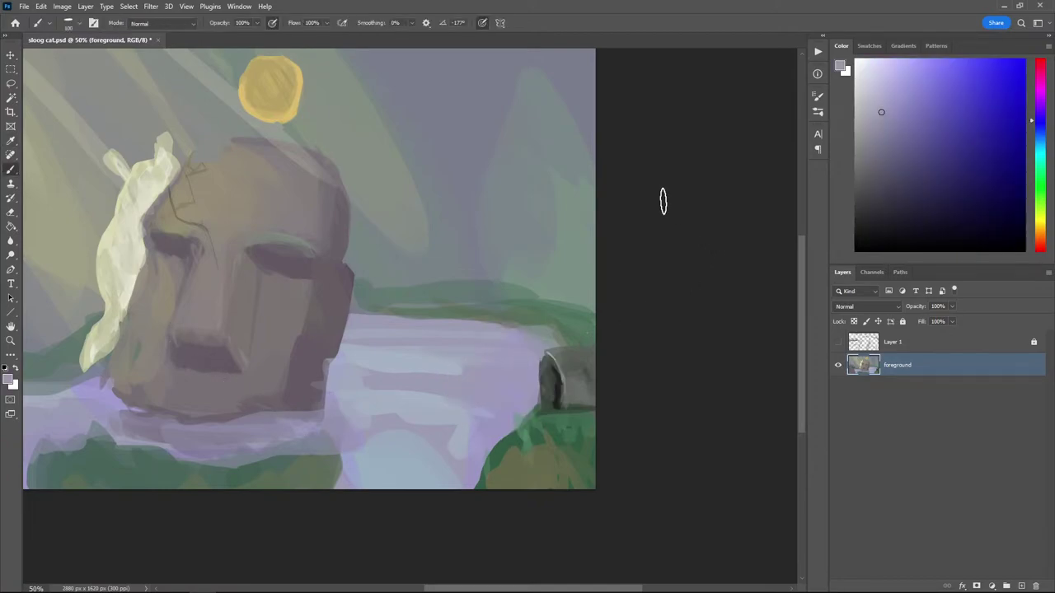
key(alt)
click(862, 105)
key(bracketleft)
key(bracketleft)
key(bracketleft)
key(bracketleft)
key(bracketleft)
key(bracketleft)
key(bracketleft)
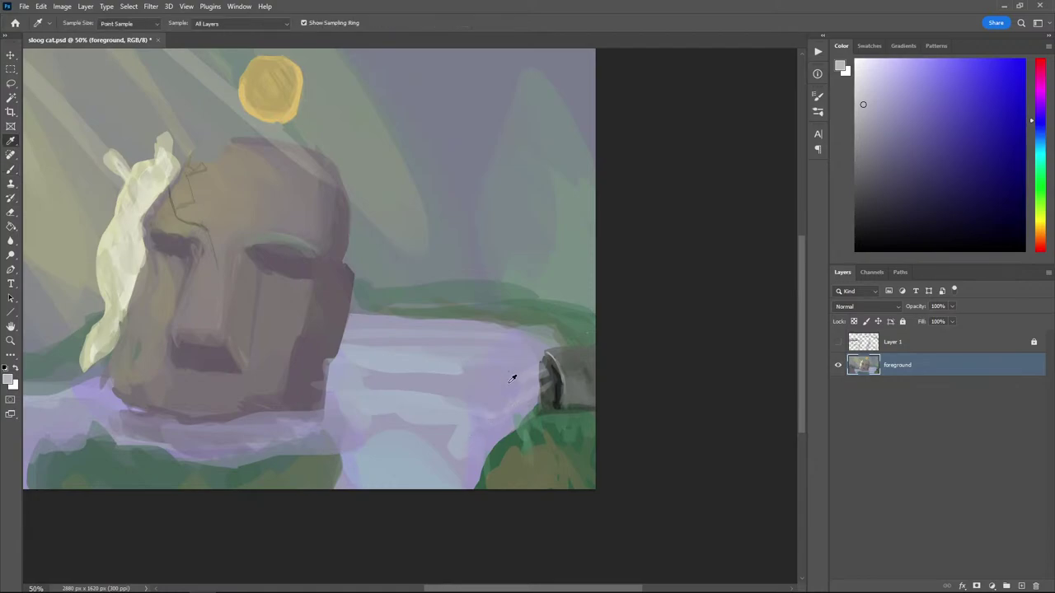
Paint sampled lavender water spilling from the lower part of the grey stone's opening
alt+click(512, 376)
alt+click(538, 365)
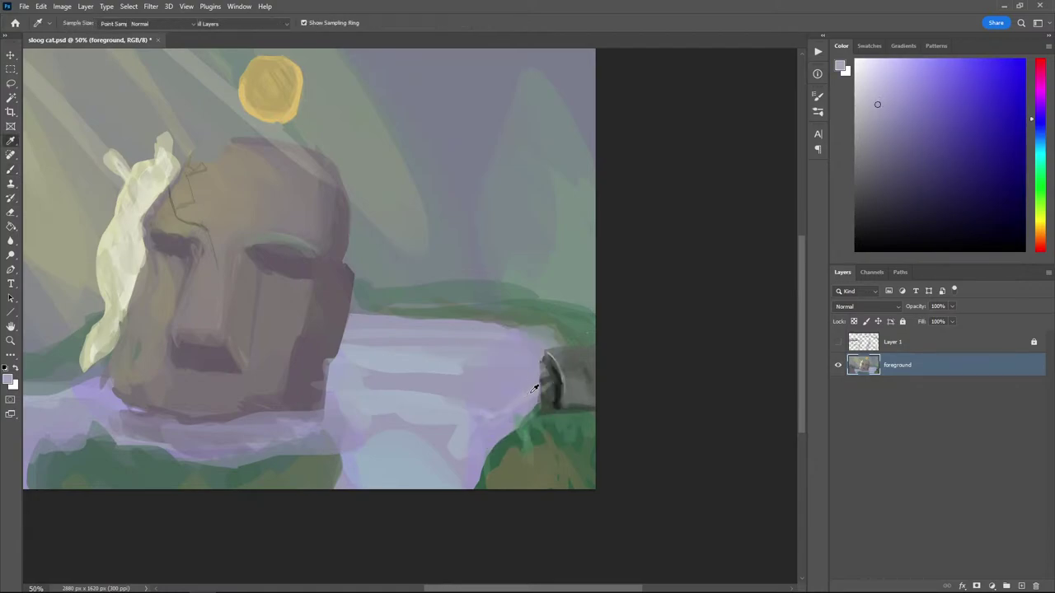
mouse_move(541, 404)
mouse_down()
mouse_move(558, 402)
mouse_move(540, 404)
mouse_up()
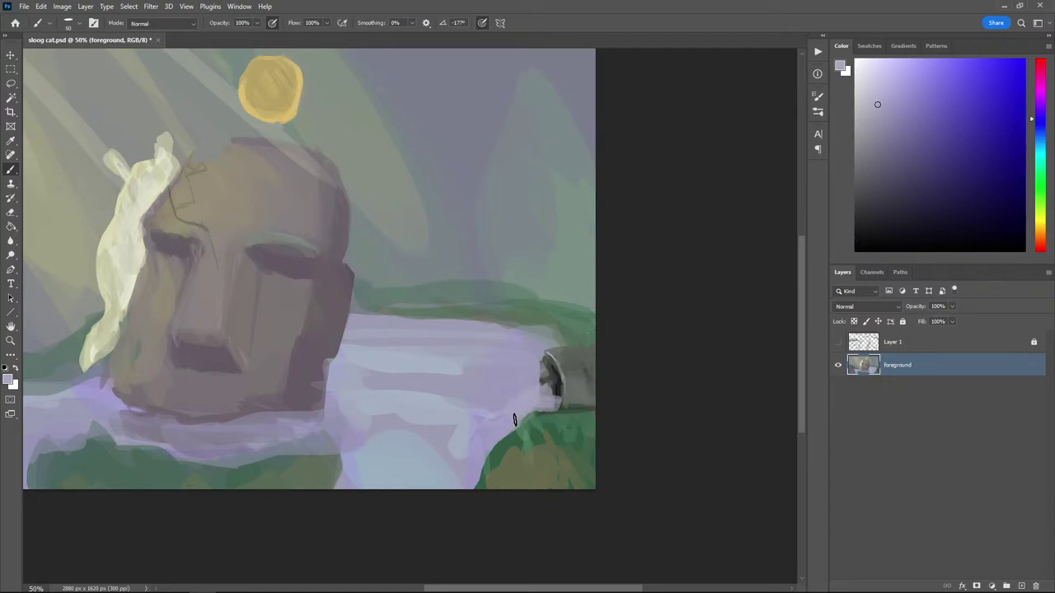
Soften the streaks in the water between the head and the grey stone with larger strokes of sampled blue and lavender
key(bracketright)
key(bracketright)
key(ctrl+minus)
key(ctrl+minus)
key(ctrl+plus)
key(ctrl+plus)
key(ctrl+plus)
alt+click(444, 390)
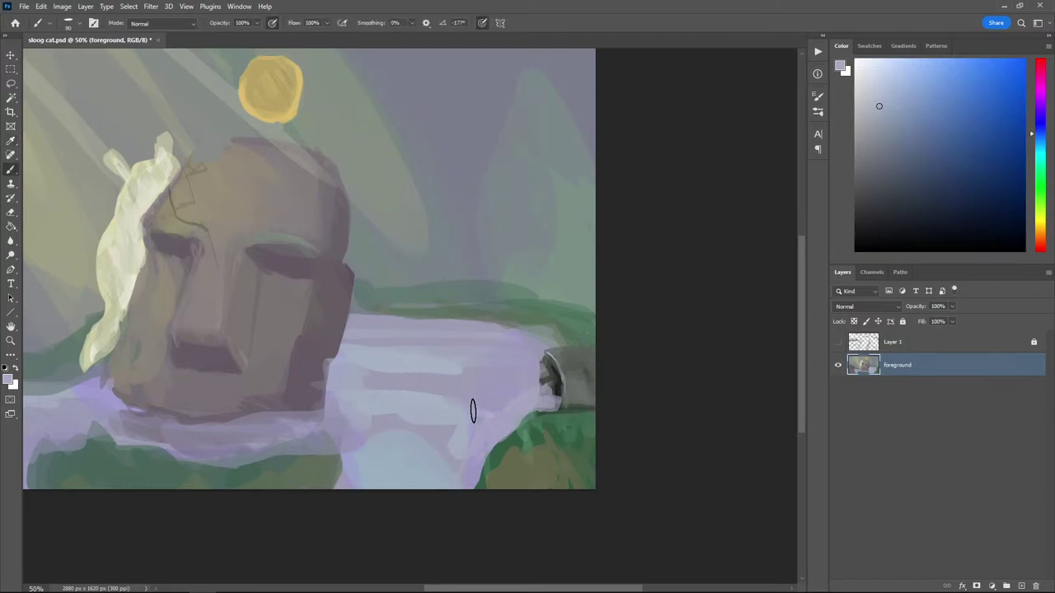
key(bracketright)
key(bracketright)
key(bracketright)
key(bracketright)
alt+click(489, 374)
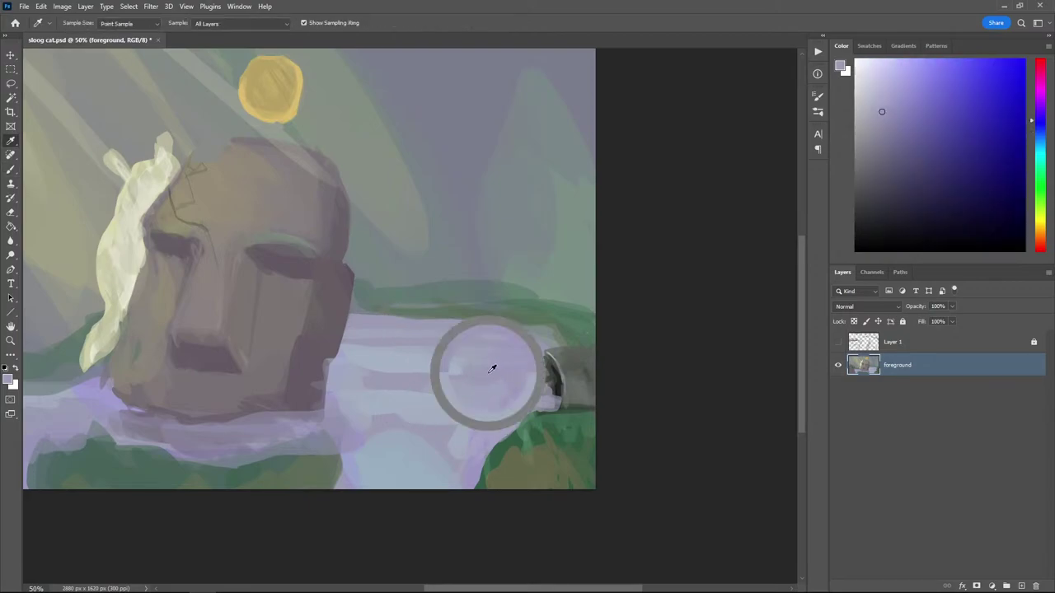
alt+click(395, 376)
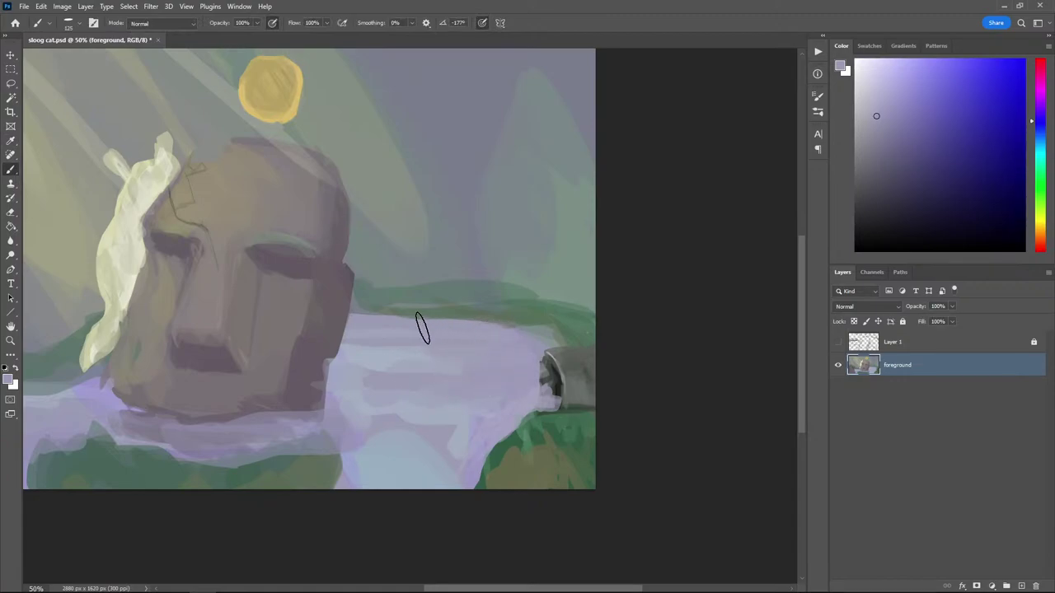
Paint sampled pale blue over the upper water streaks and widen the light blue area at the canvas's lower edge
key(i)
click(408, 356)
key(b)
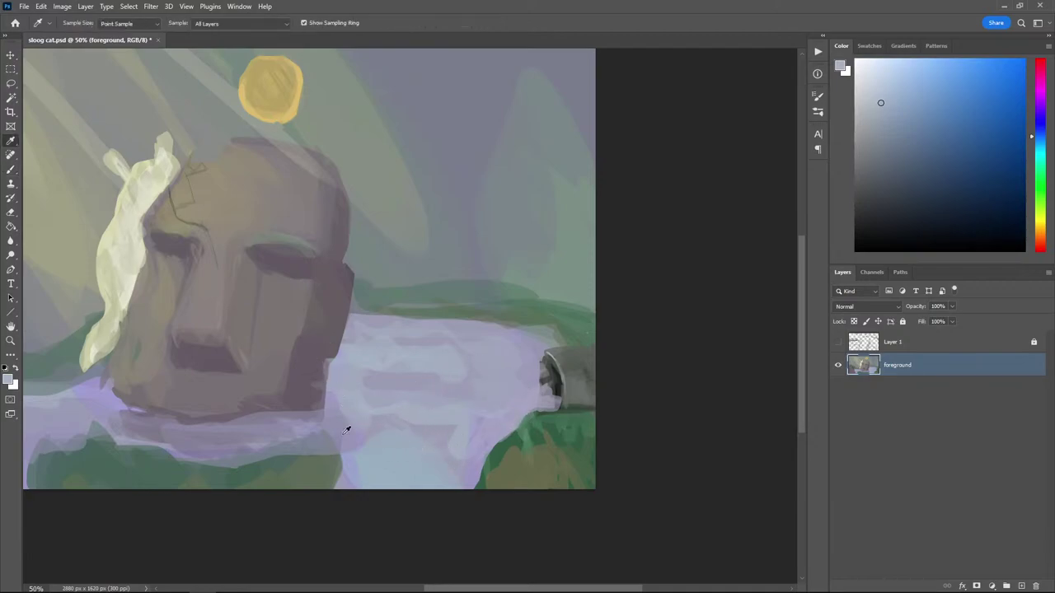
alt+click(368, 459)
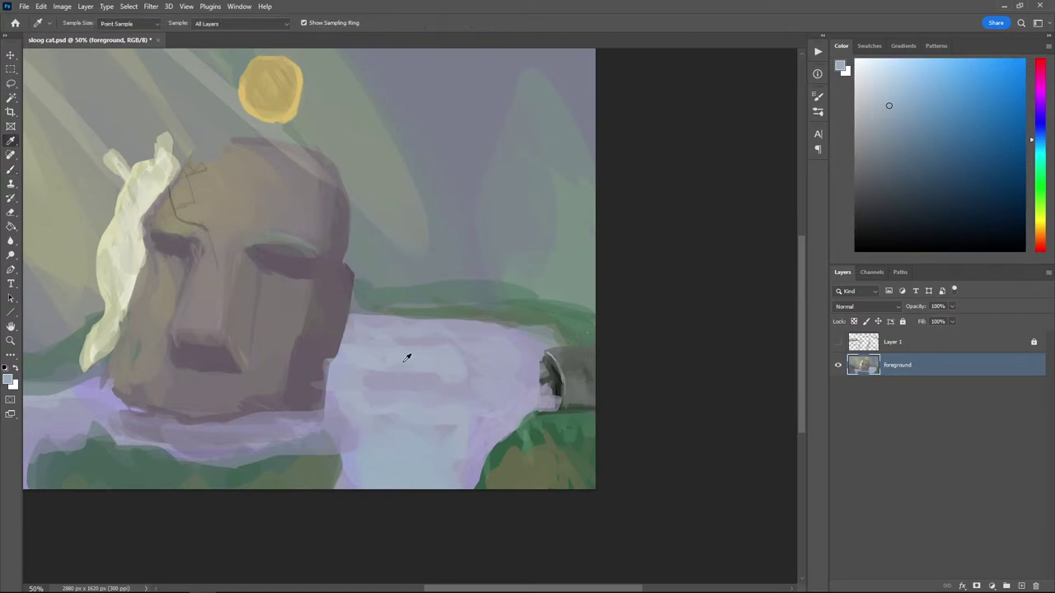
alt+click(360, 396)
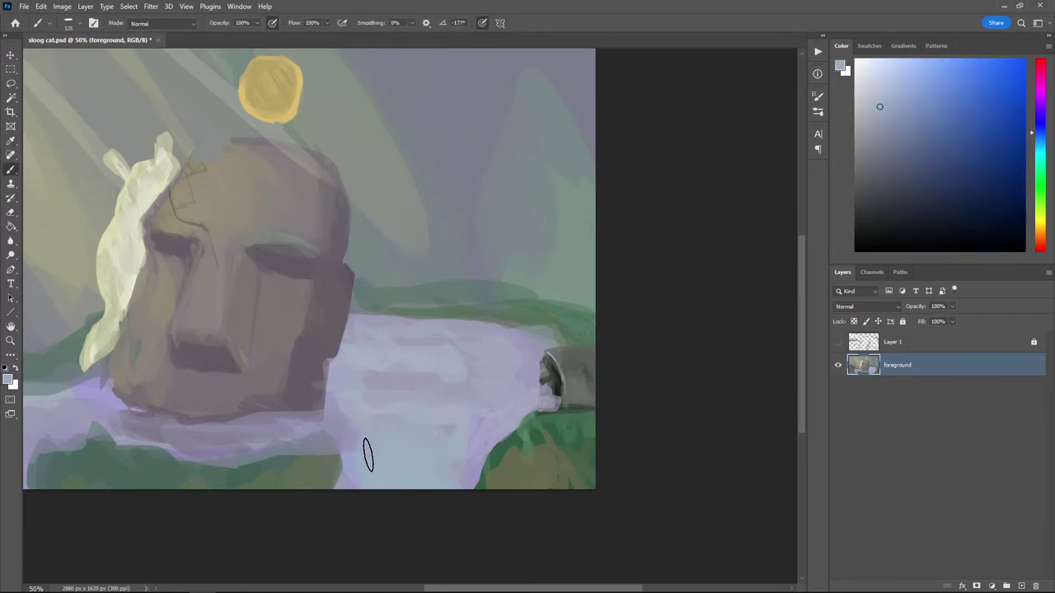
Paint near-white foam splashes on the foreground water on both sides of the green strip below the head
key(i)
click(855, 62)
key(b)
mouse_move(453, 419)
mouse_down()
mouse_move(380, 449)
mouse_move(430, 445)
mouse_move(356, 460)
mouse_up()
drag(234, 383, 382, 348)
drag(152, 424, 135, 413)
Paint two black oval eyes on the pale eared figure's face with a small brush
key(ctrl+minus)
scroll(58, 281, down, 2)
scroll(57, 279, up, 1)
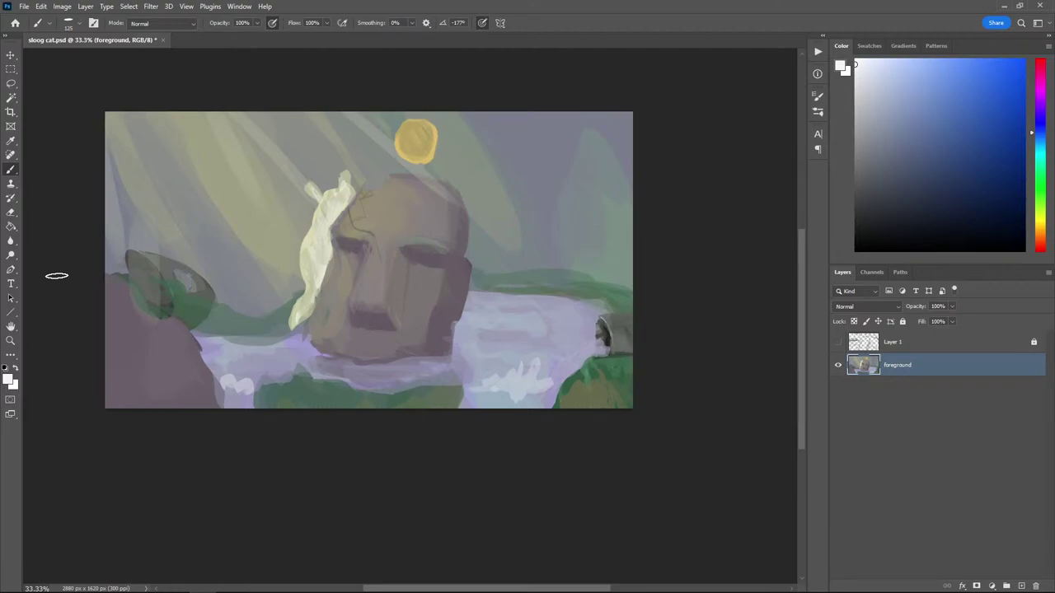
drag(884, 231, 854, 251)
key(ctrl+plus)
key(ctrl+plus)
key(ctrl+plus)
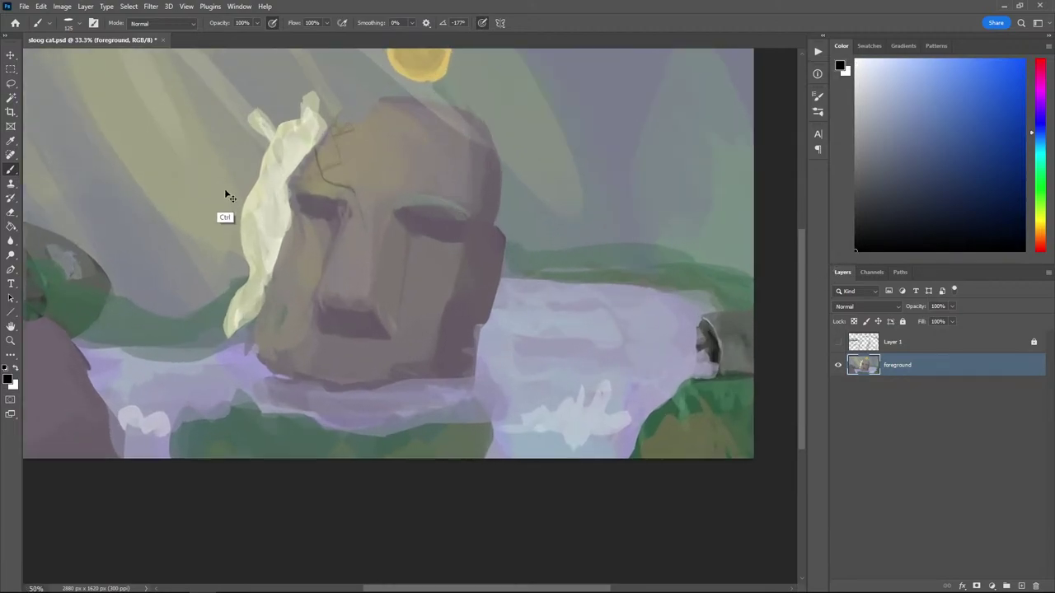
drag(231, 235, 292, 430)
key(bracketleft)
key(bracketleft)
key(bracketleft)
key(bracketleft)
key(bracketleft)
key(bracketleft)
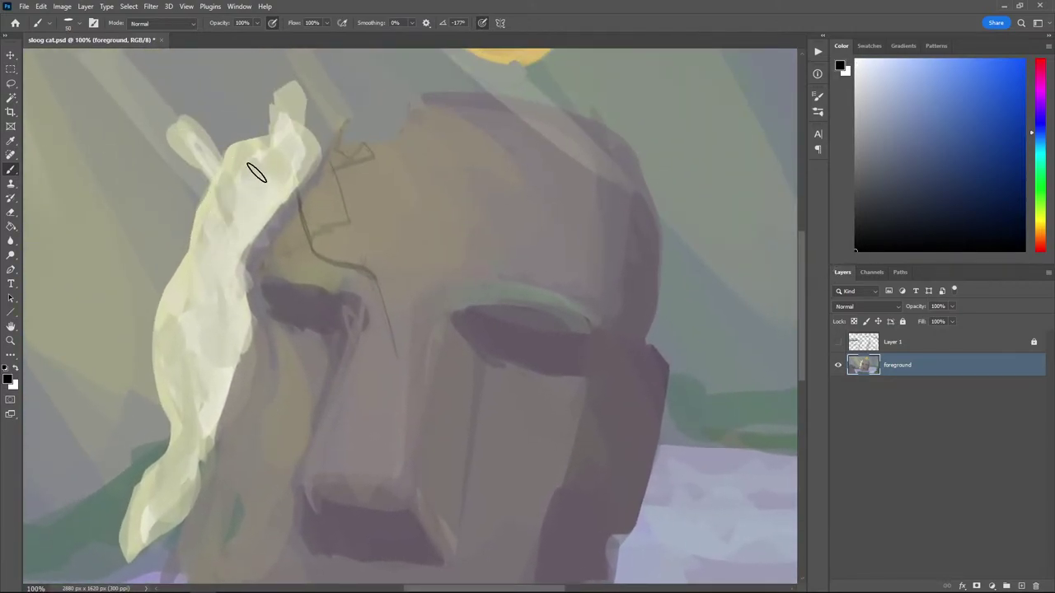
mouse_move(254, 172)
mouse_down()
mouse_move(244, 171)
mouse_move(254, 196)
mouse_move(251, 171)
mouse_up()
key(ctrl+z)
key(ctrl+z)
mouse_move(297, 135)
mouse_down()
mouse_move(300, 150)
mouse_move(296, 140)
mouse_move(288, 152)
mouse_move(299, 163)
mouse_move(294, 147)
mouse_up()
key(ctrl+z)
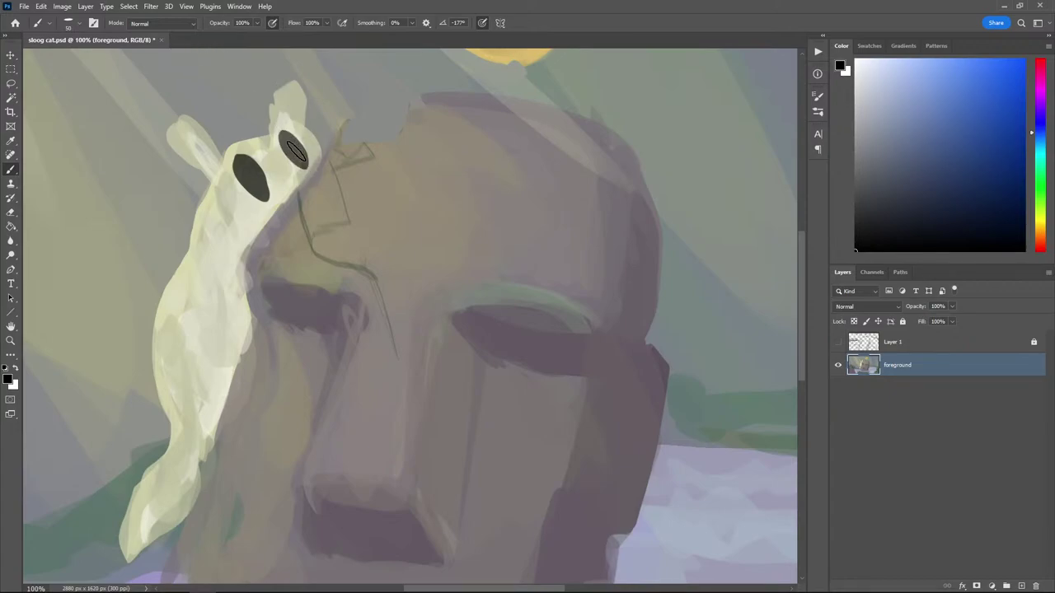
Add a small dark nose below the figure's eyes and darken the inside of both eyes
click(282, 179)
mouse_move(285, 145)
mouse_down()
mouse_move(290, 156)
mouse_move(257, 191)
mouse_move(245, 175)
mouse_up()
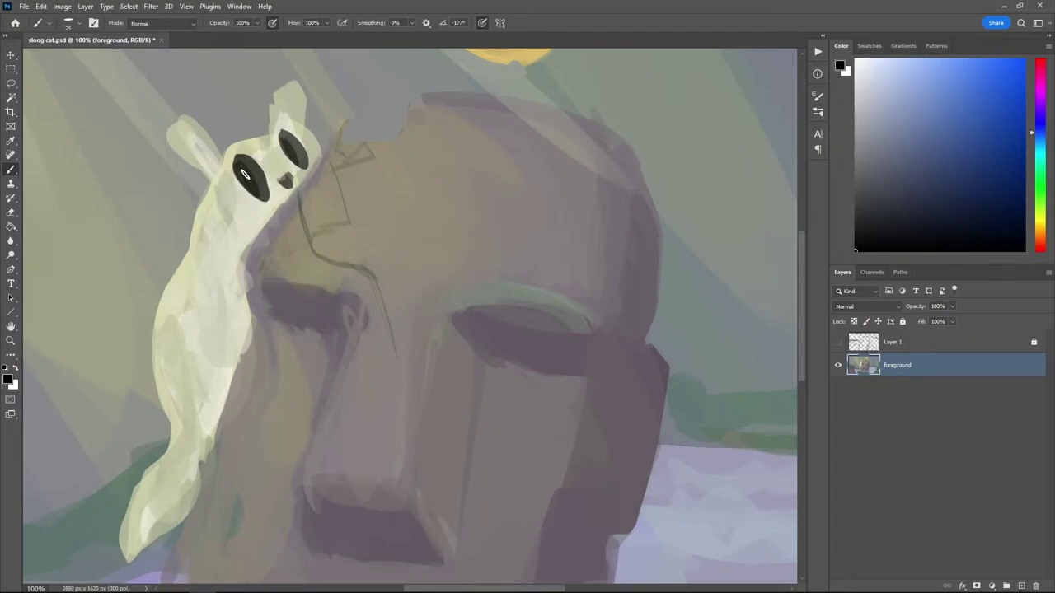
Examine the whole composition at several zoom levels
key(i)
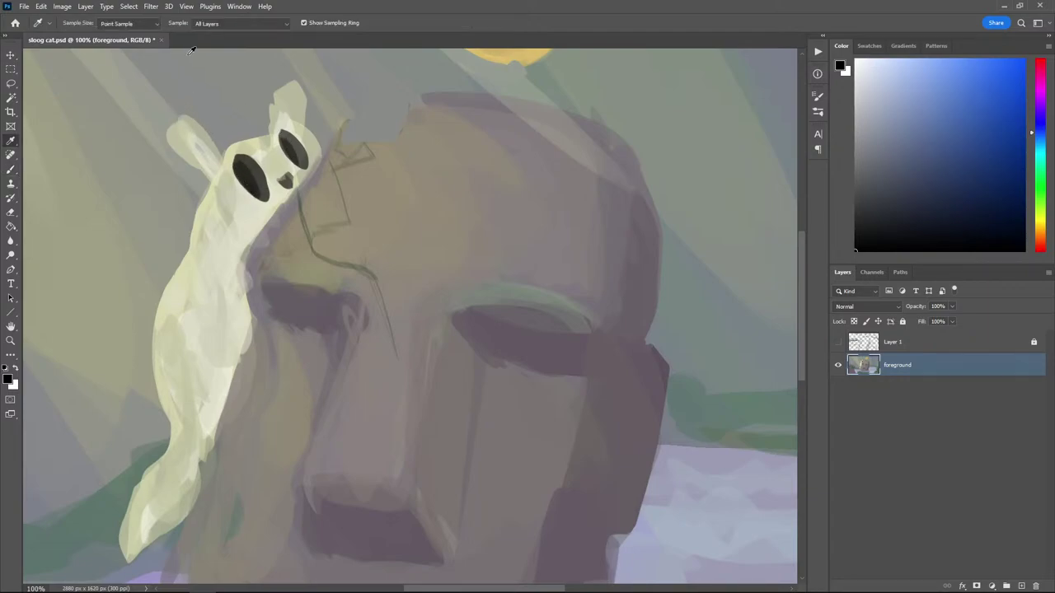
scroll(111, 277, down, 5)
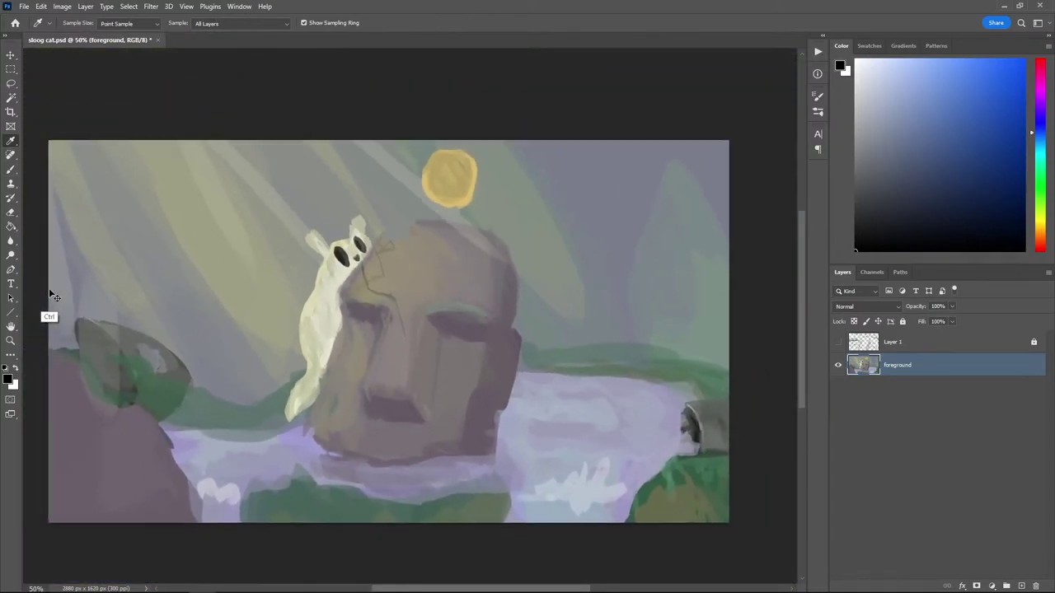
scroll(50, 295, up, 4)
scroll(476, 353, down, 3)
scroll(624, 431, up, 3)
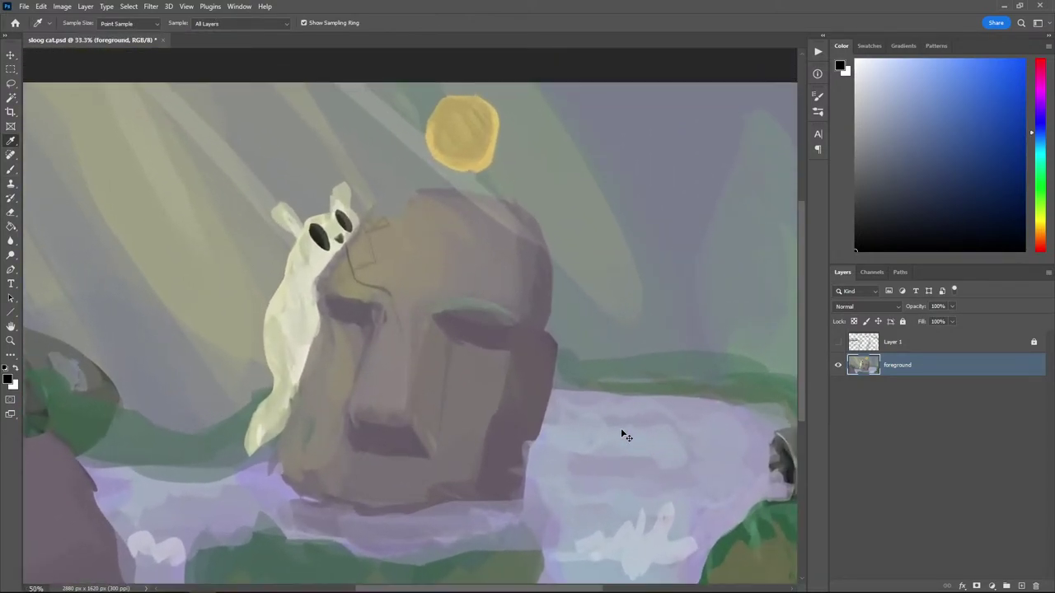
scroll(620, 428, down, 1)
scroll(620, 427, up, 1)
scroll(624, 429, down, 1)
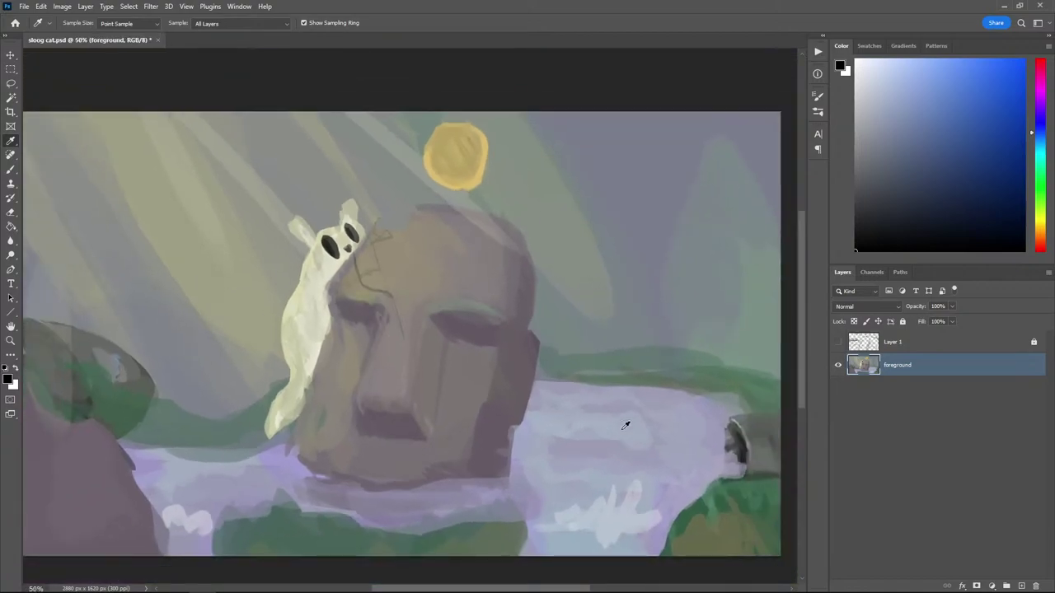
scroll(625, 425, down, 1)
scroll(625, 426, up, 1)
Sample the figure's pale body colour, check the hidden sketch layer and paint a small paw against the stone head
click(306, 353)
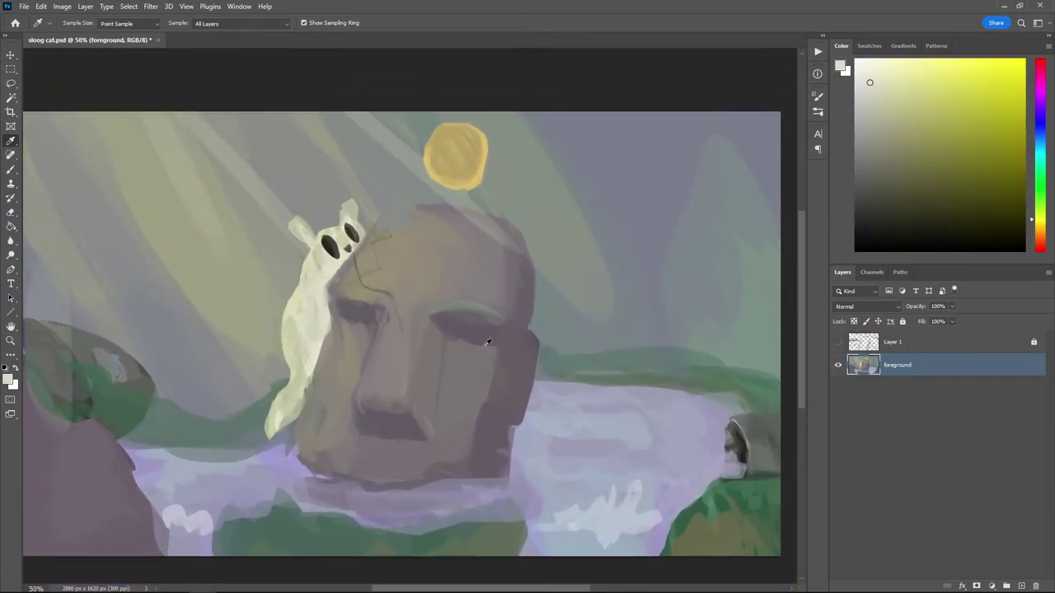
key(b)
click(838, 341)
click(839, 342)
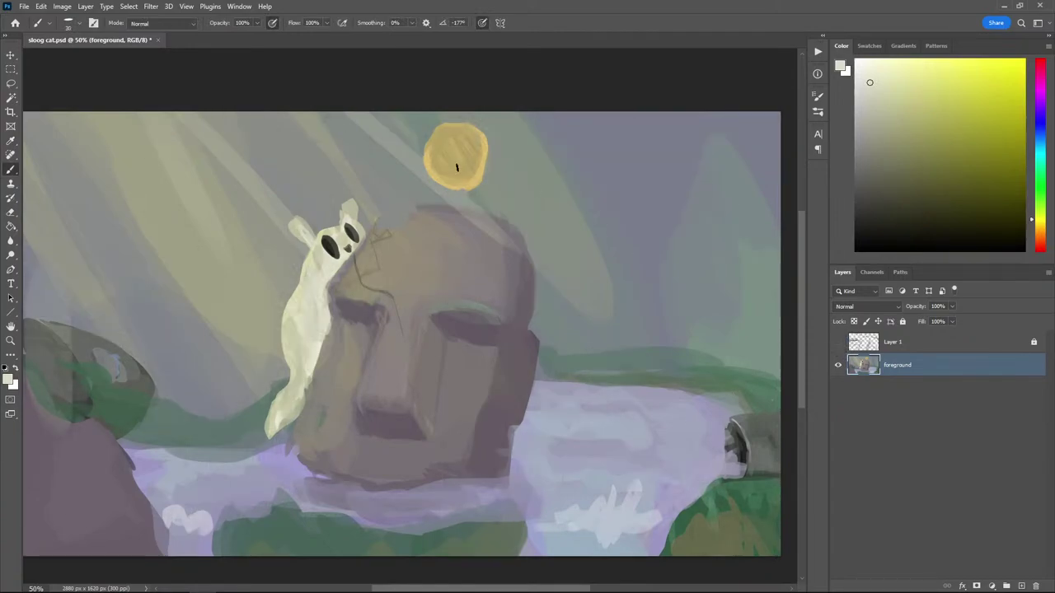
mouse_move(333, 285)
mouse_down()
mouse_move(336, 266)
mouse_move(336, 285)
mouse_up()
key(ctrl+z)
click(859, 218)
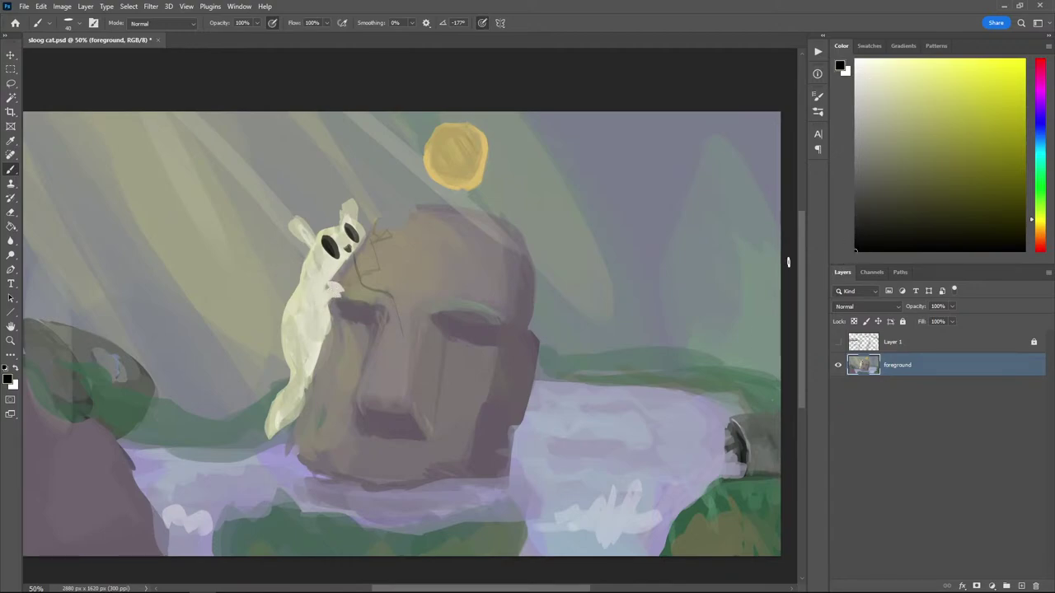
click(856, 196)
key(bracketleft)
key(bracketleft)
key(bracketleft)
drag(298, 247, 327, 282)
key(ctrl+z)
Paint a second pale paw just above the first with the figure's sampled body colour
key(i)
alt+click(313, 300)
drag(322, 298, 344, 275)
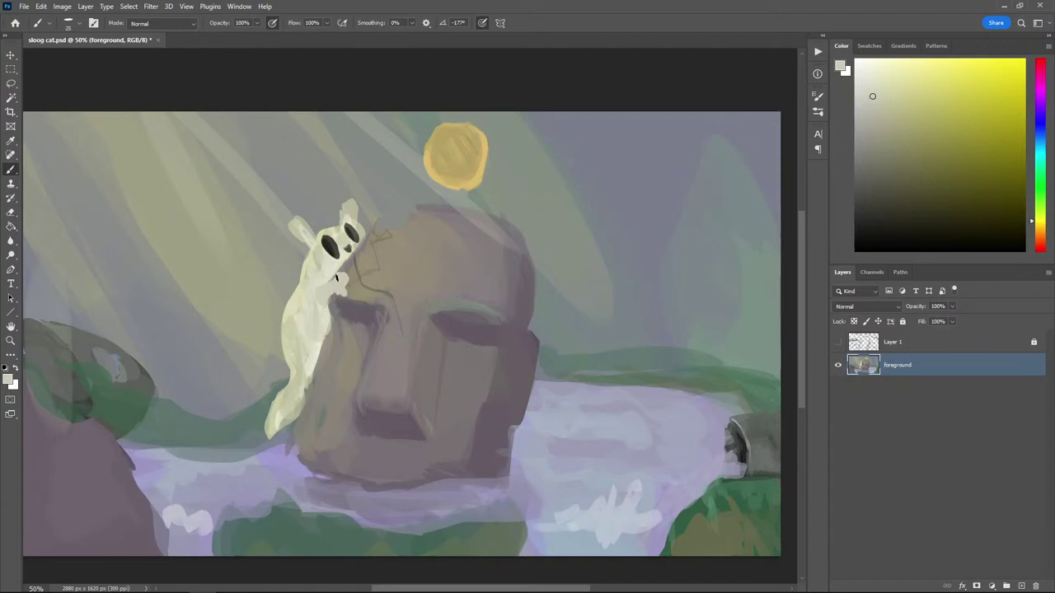
Paint a thin dark grey staff running diagonally from the figure's paws up past its ear
alt+click(333, 258)
key(alt)
click(871, 171)
drag(871, 172, 855, 192)
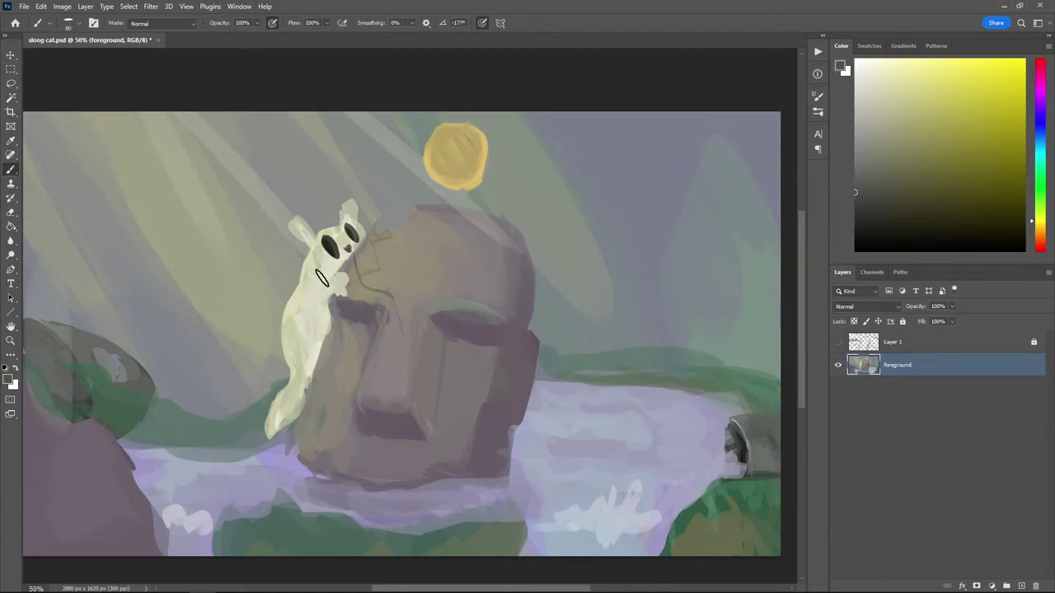
key([)
key([)
key([)
key(ctrl+z)
drag(328, 272, 285, 204)
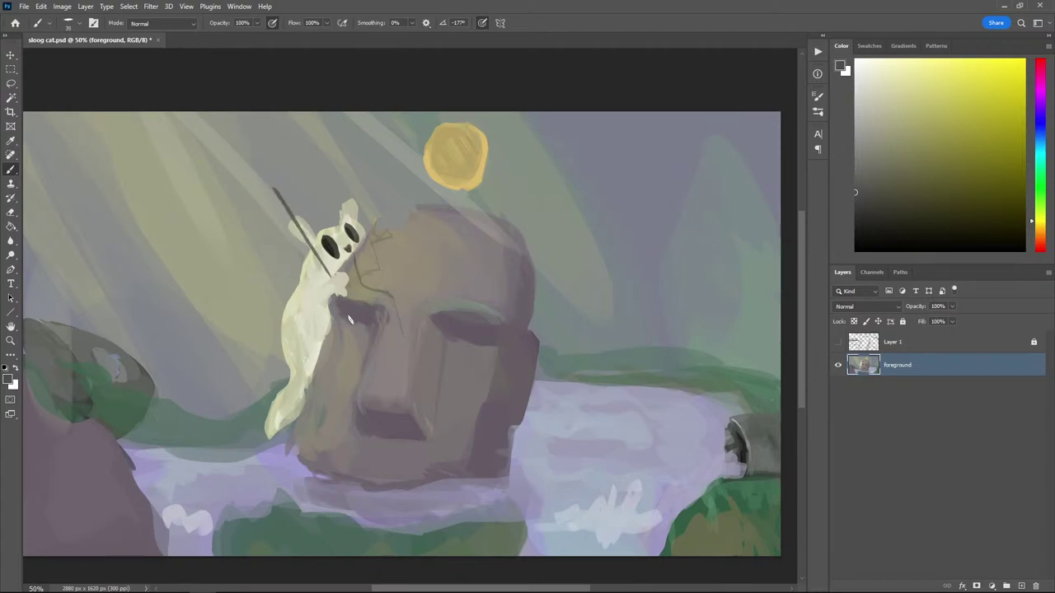
Extend the staff below the paws across the head's eye, thicken it with sampled dark grey and save the painting
alt+click(459, 442)
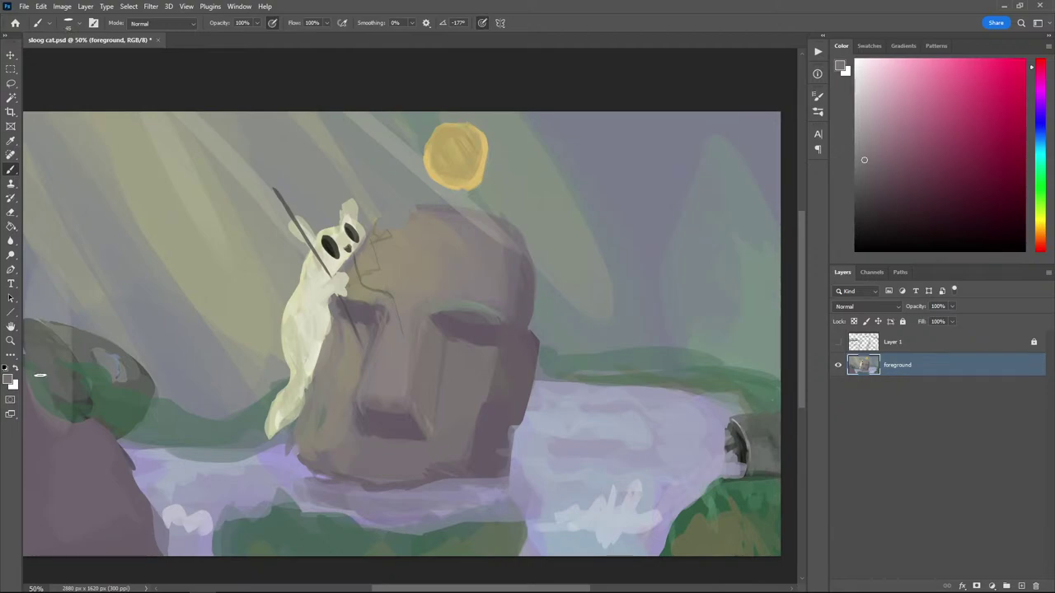
alt+click(277, 195)
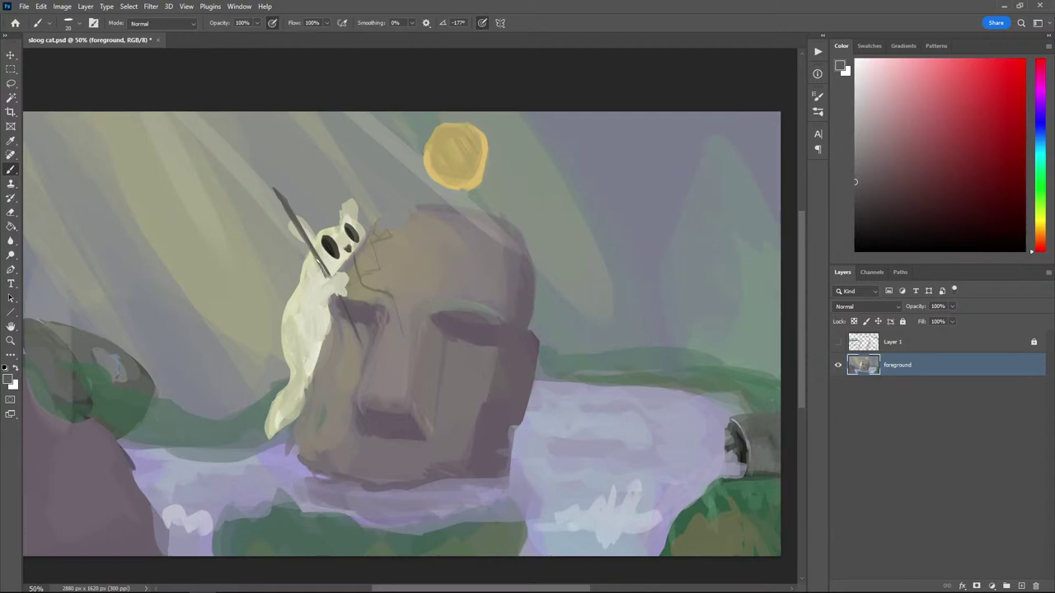
drag(318, 259, 327, 274)
key(ctrl+s)
Sample the foreground grass green and paint foliage with a 60 px brush along the bank between the rounded rock and the pale figure
key(i)
key(b)
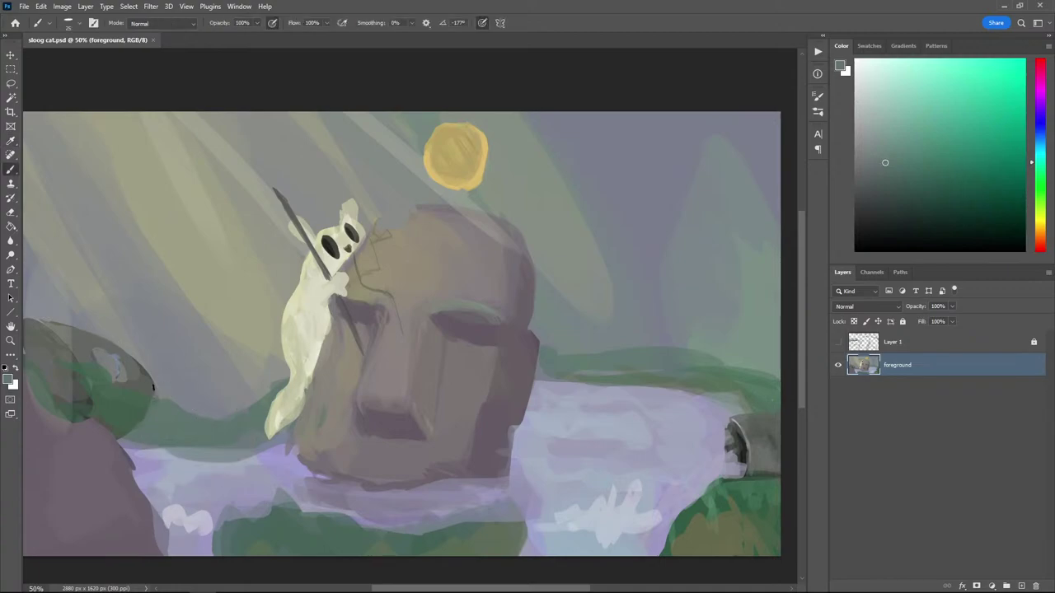
alt+click(727, 506)
key(bracketright)
key(bracketright)
key(bracketright)
key(bracketright)
key(bracketright)
key(bracketright)
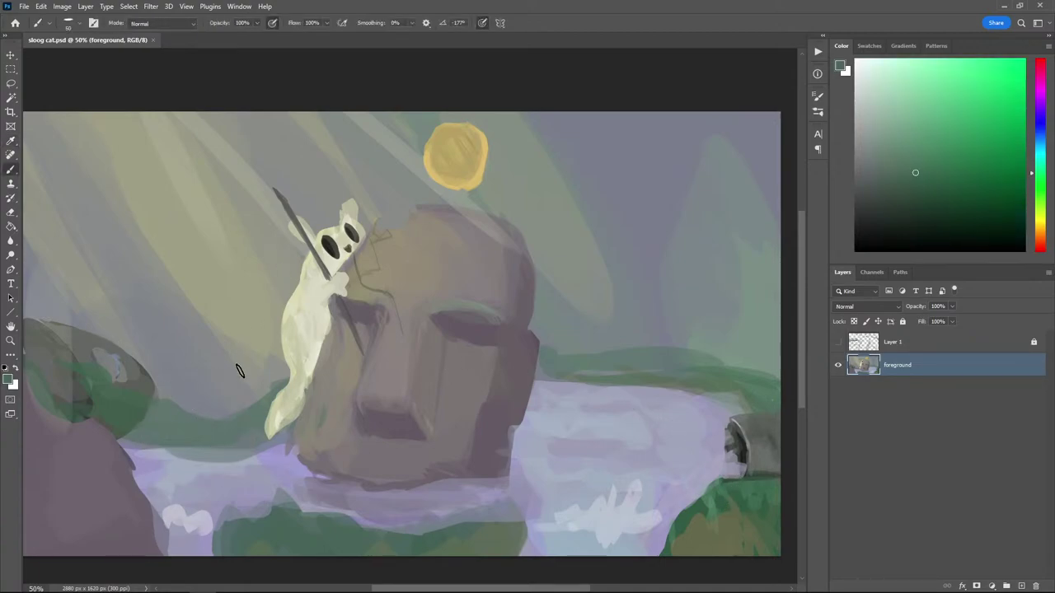
mouse_move(259, 400)
mouse_down()
mouse_move(261, 387)
mouse_move(165, 412)
mouse_move(190, 388)
mouse_move(144, 370)
mouse_up()
key(ctrl+minus)
key(ctrl+minus)
key(ctrl+equal)
key(ctrl+equal)
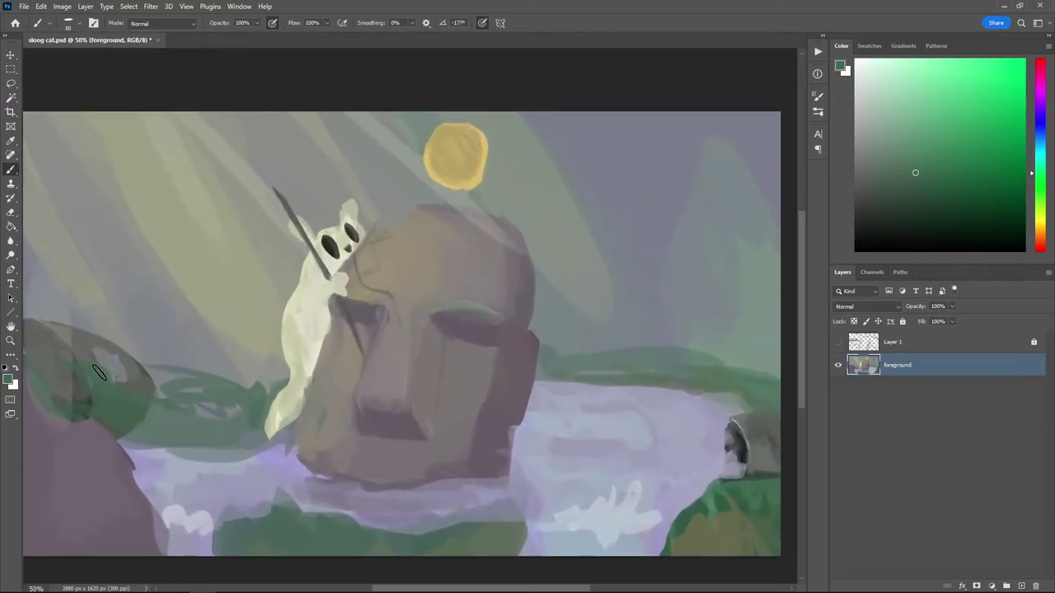
Paint a tall green bush beside the pale figure's lower body with a 150 px brush
key(ctrl+minus)
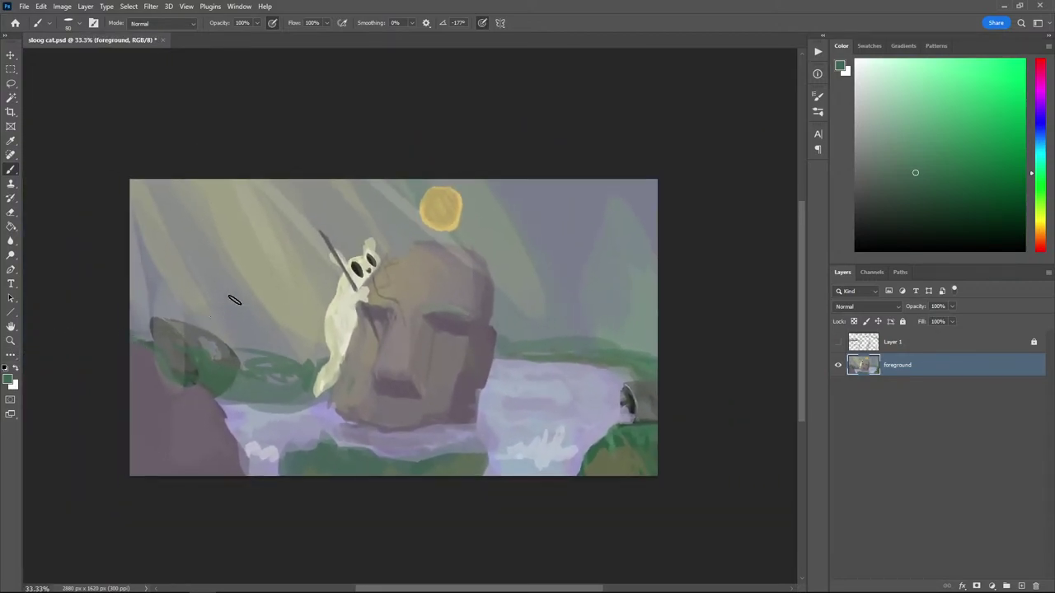
key(bracketright)
key(bracketright)
key(bracketright)
key(bracketright)
mouse_move(318, 347)
mouse_down()
mouse_move(320, 369)
mouse_move(305, 386)
mouse_move(309, 372)
mouse_move(320, 383)
mouse_up()
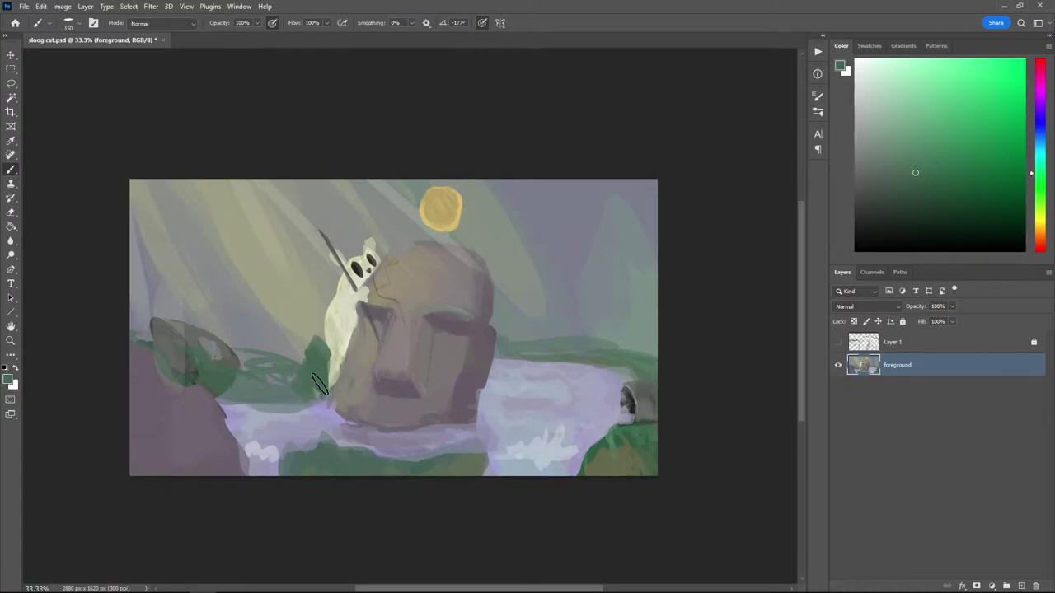
Fill in the grassy bank between the rounded rock and the bush with sampled dark greens
key(i)
click(321, 368)
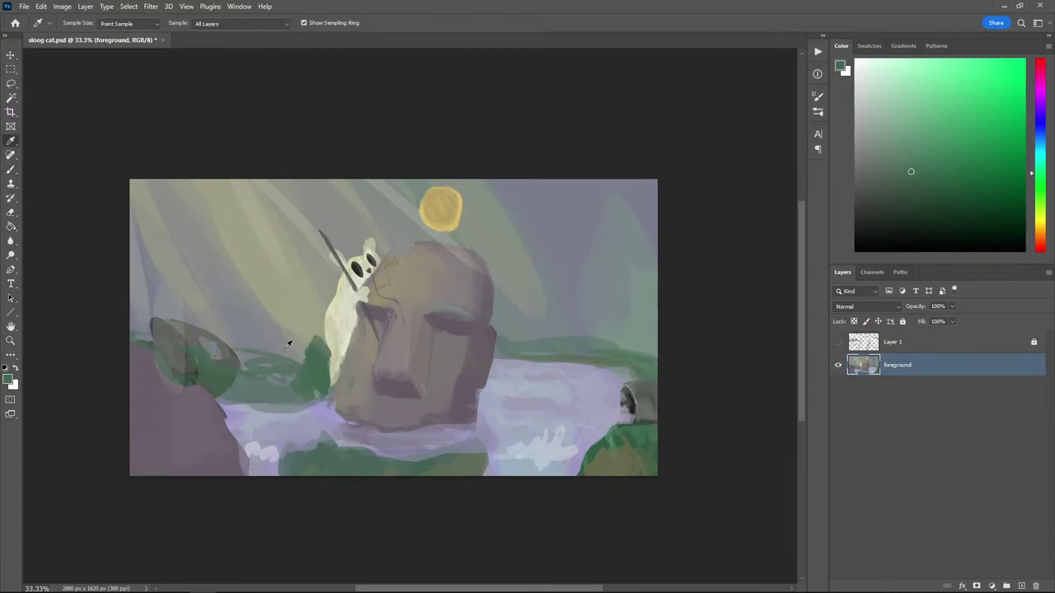
alt+click(264, 384)
mouse_move(272, 379)
mouse_down()
mouse_move(316, 385)
mouse_move(258, 369)
mouse_move(316, 379)
mouse_move(321, 394)
mouse_move(278, 394)
mouse_move(289, 401)
mouse_move(276, 389)
mouse_move(269, 406)
mouse_move(236, 405)
mouse_up()
click(327, 356)
key(b)
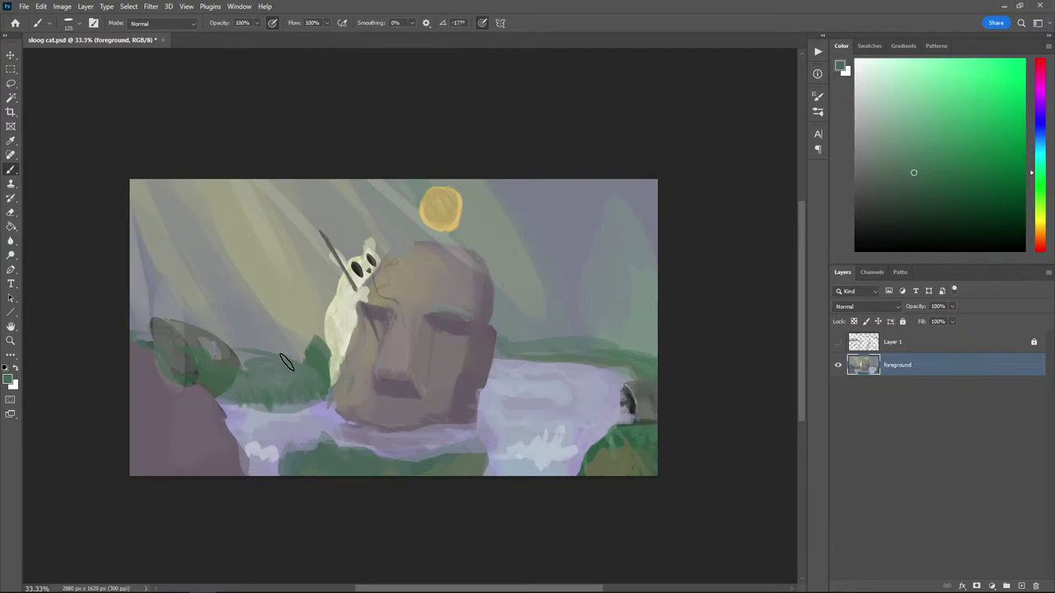
Add sampled olive-brown strokes to the lower edges of the grassy banks and the foreground grass
key(i)
click(365, 342)
key(b)
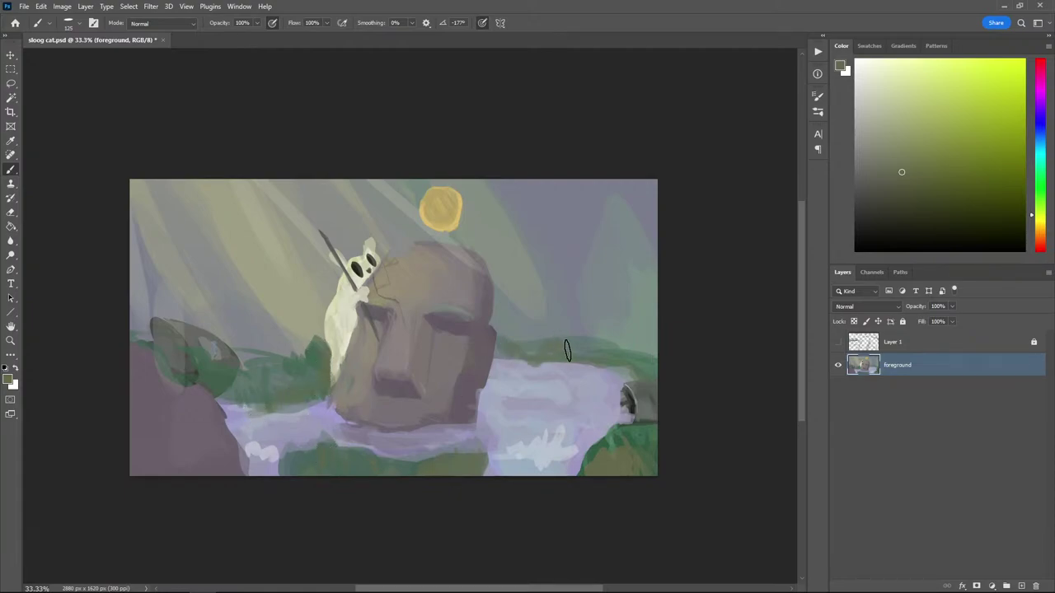
Paint the upper edge of the far bank beside the stone head with sampled muted green and enlarge the brush to 400 px
alt+click(642, 357)
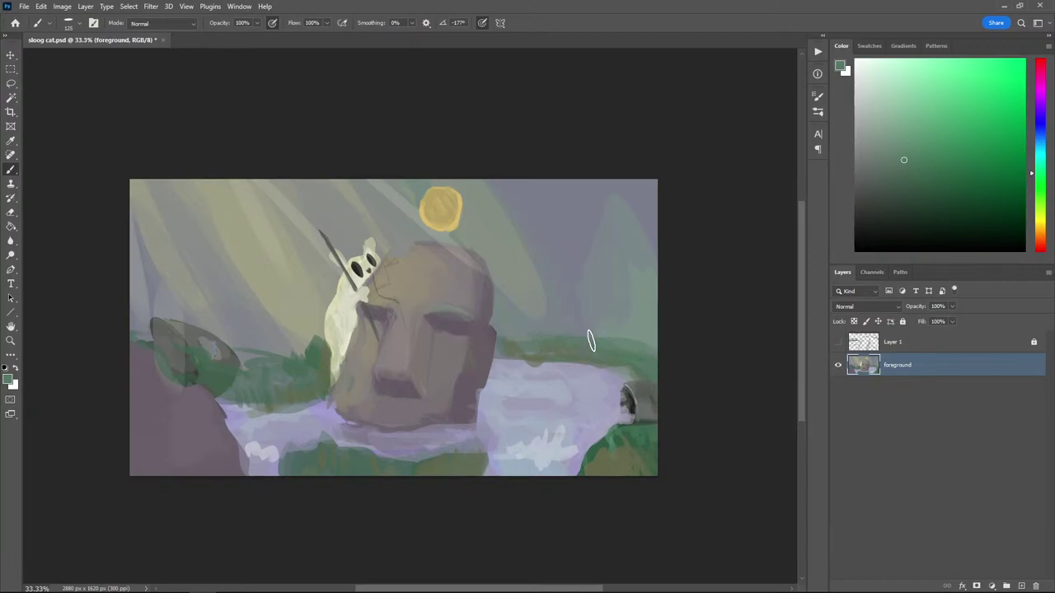
key(bracketright)
key(bracketright)
key(bracketright)
key(bracketright)
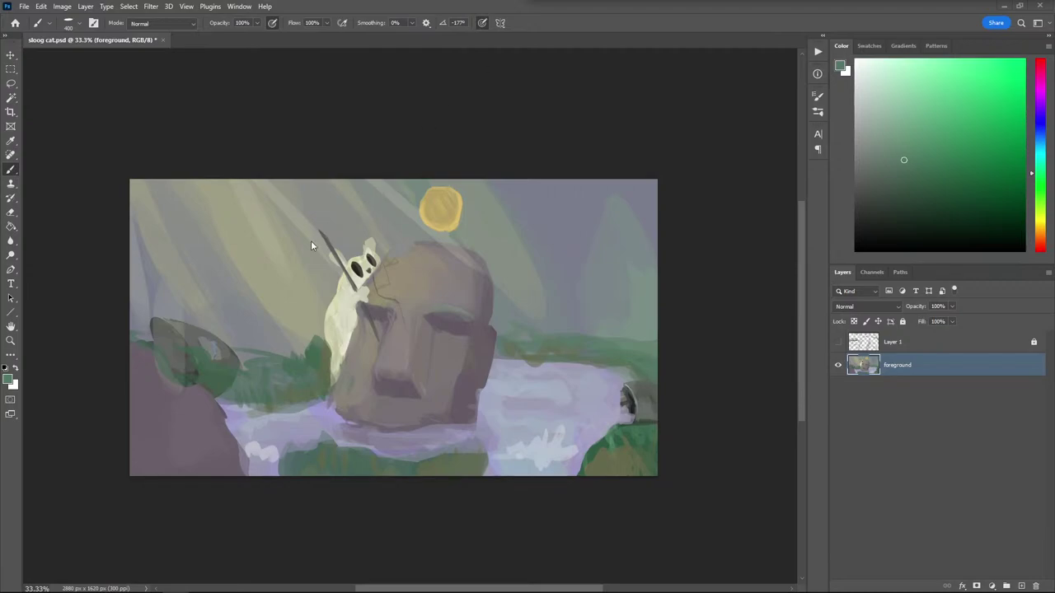
Compare the oil and scatter brush presets and choose scatterbrush01 2
right_click(394, 238)
scroll(573, 389, down, 3)
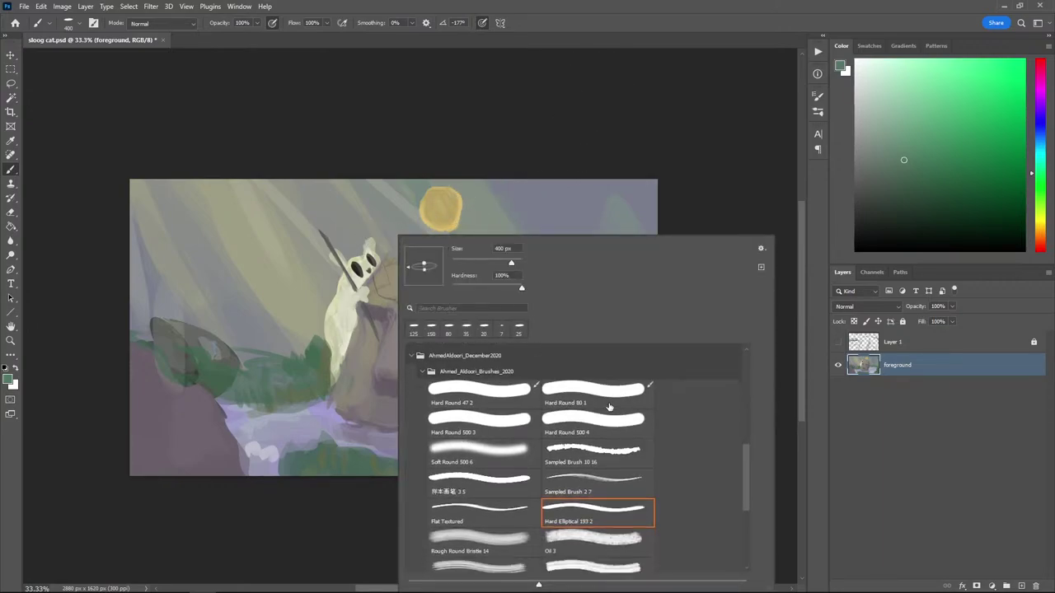
scroll(567, 393, down, 2)
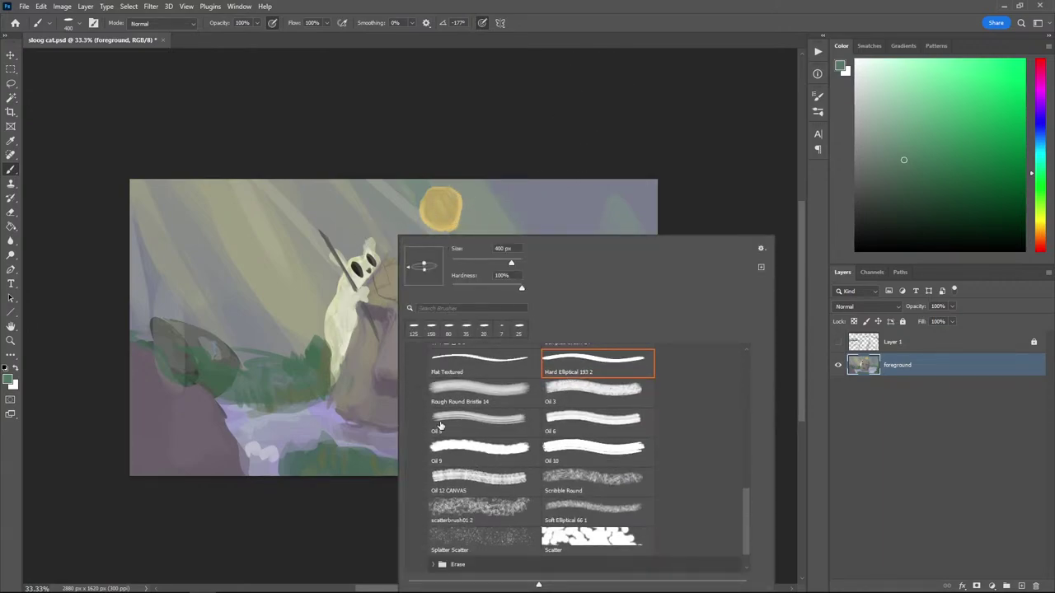
click(444, 425)
scroll(548, 462, down, 1)
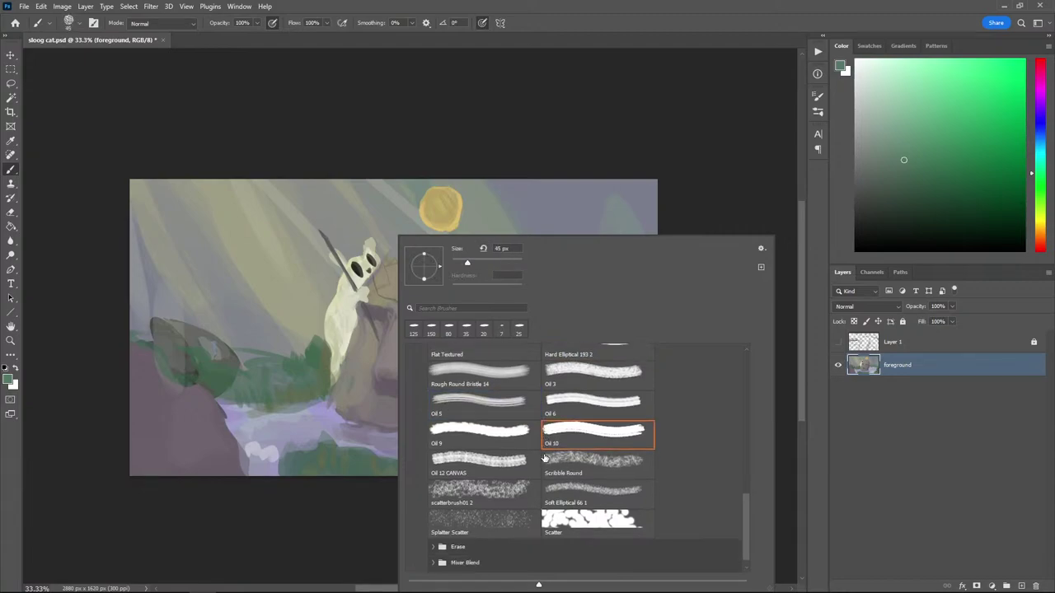
click(592, 491)
click(600, 508)
click(522, 492)
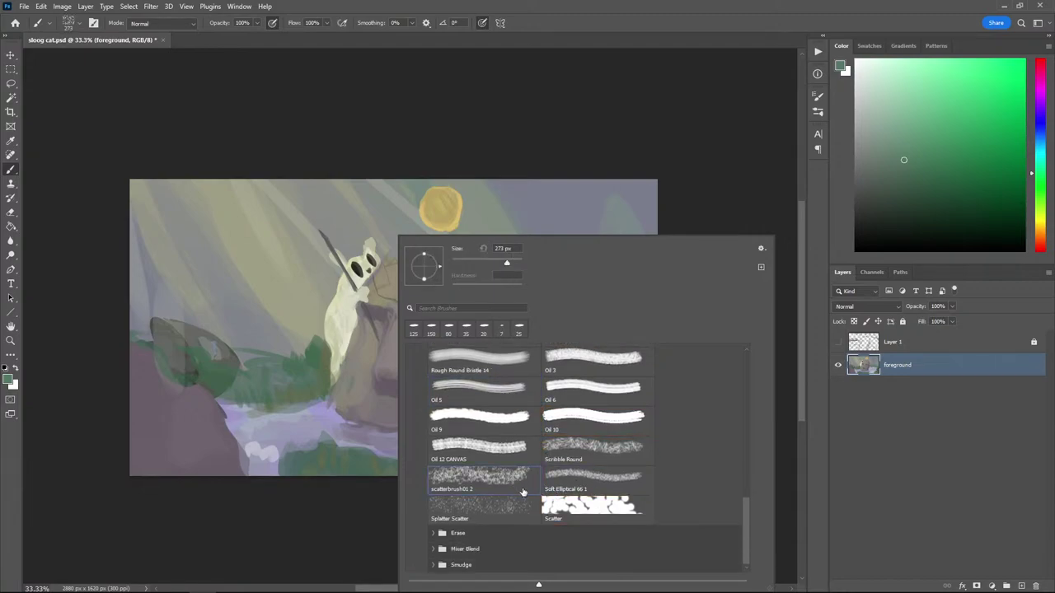
Try the mixer brush, Soft Round 500 3 and The Kev Brush presets from the Mixer Blend set, undoing the test stroke
click(433, 550)
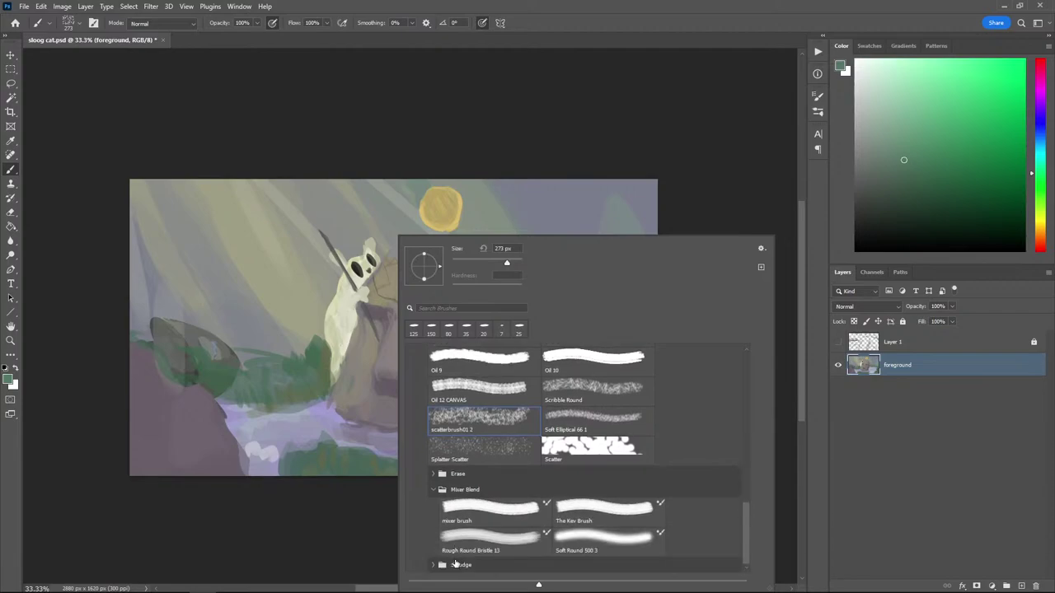
click(466, 512)
mouse_move(169, 236)
mouse_down()
mouse_move(172, 285)
mouse_move(123, 340)
mouse_up()
key(ctrl+z)
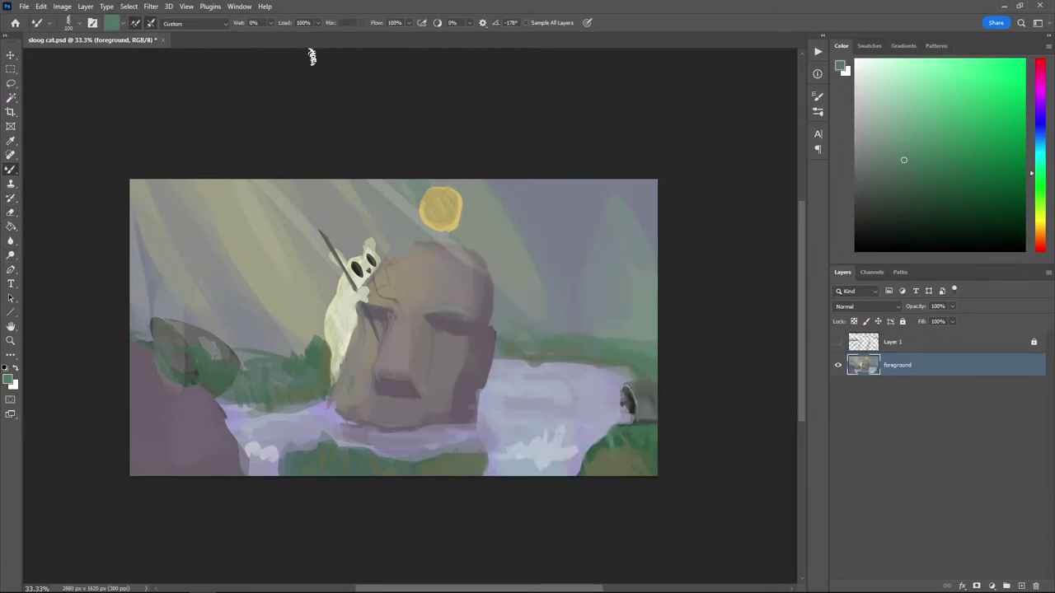
right_click(318, 124)
right_click(220, 295)
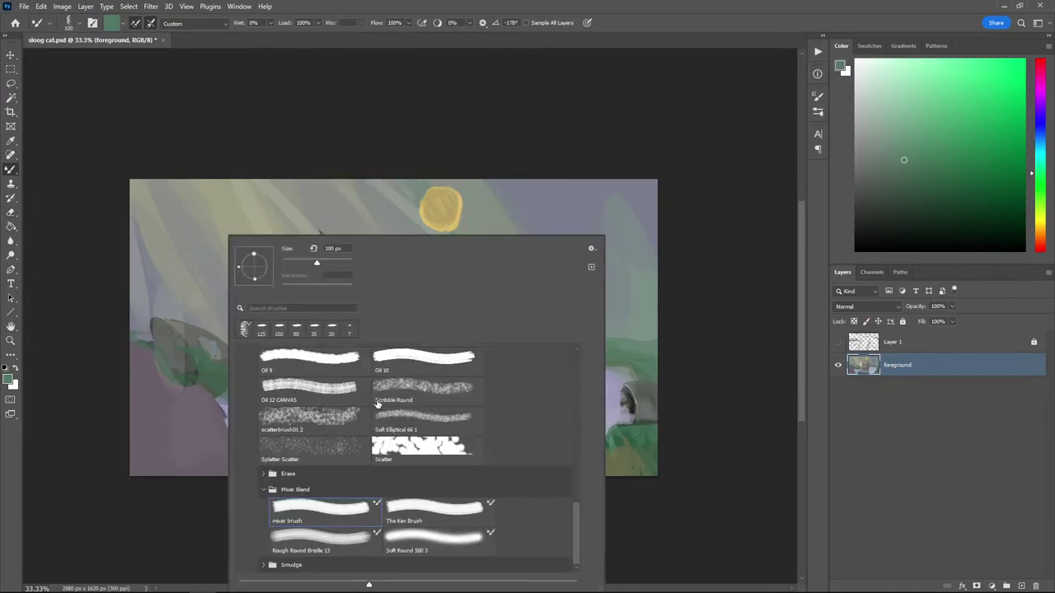
click(425, 544)
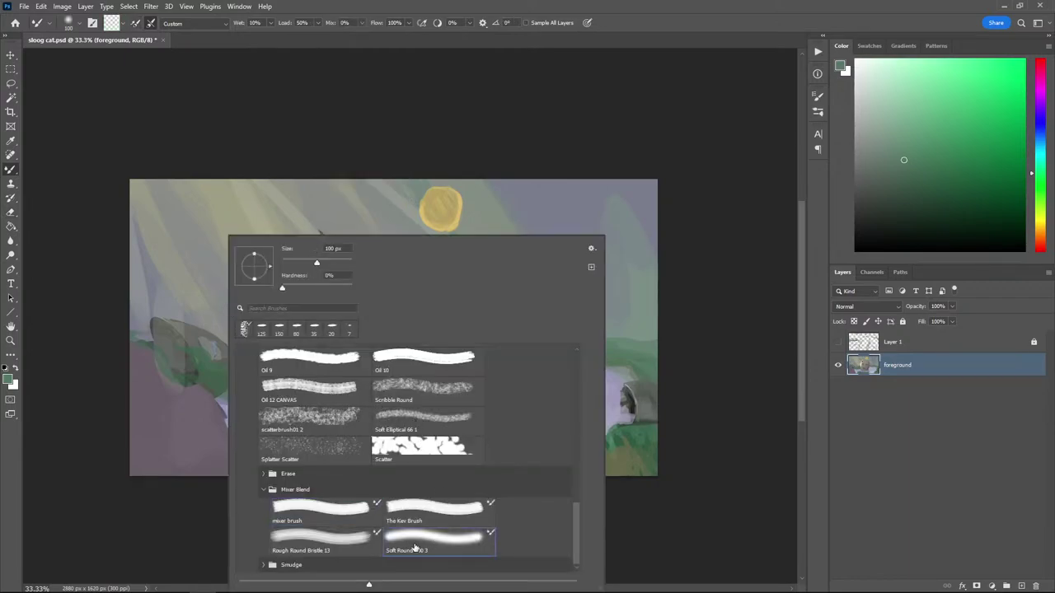
double_click(423, 506)
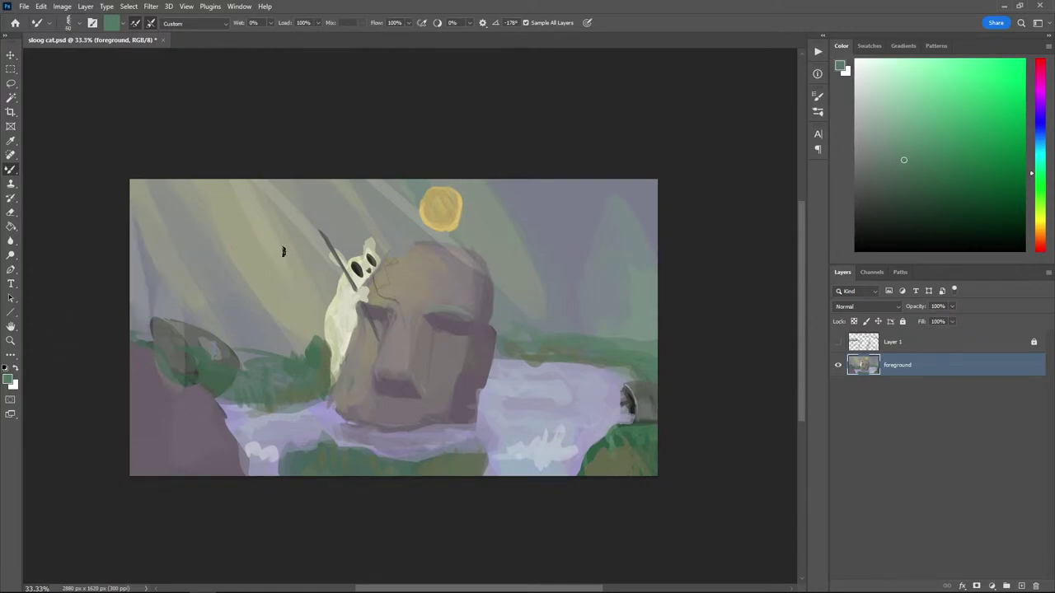
Sample the stone colour from the head's forehead and speckle the forehead with the scatter brush reduced to 60 px
key(ctrl+plus)
key(ctrl+plus)
key(i)
click(423, 254)
key(b)
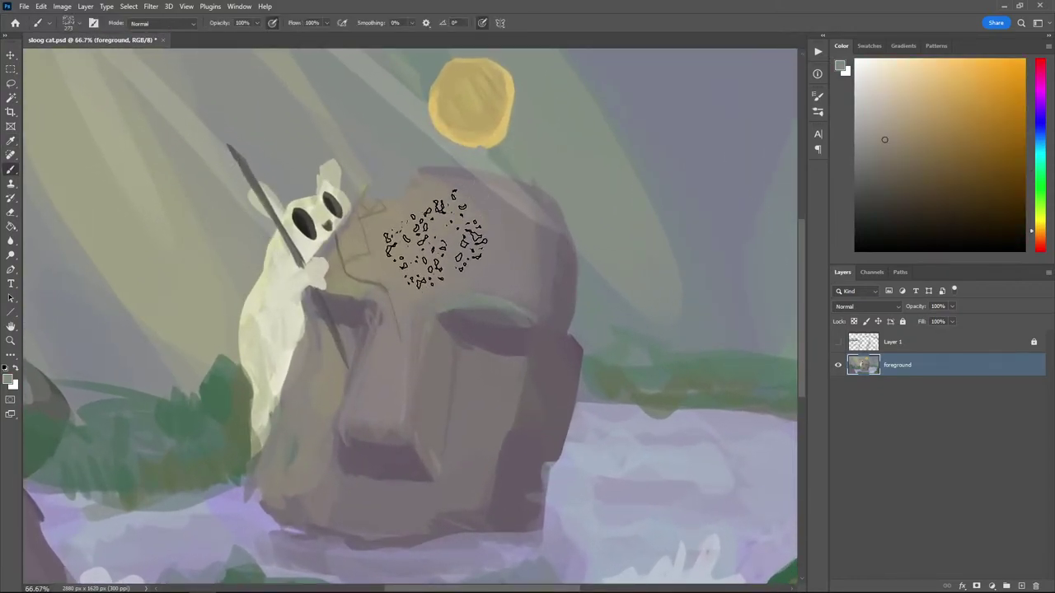
key(bracketleft)
key(bracketleft)
key(bracketleft)
key(bracketleft)
key(bracketleft)
key(bracketleft)
key(bracketleft)
key(bracketleft)
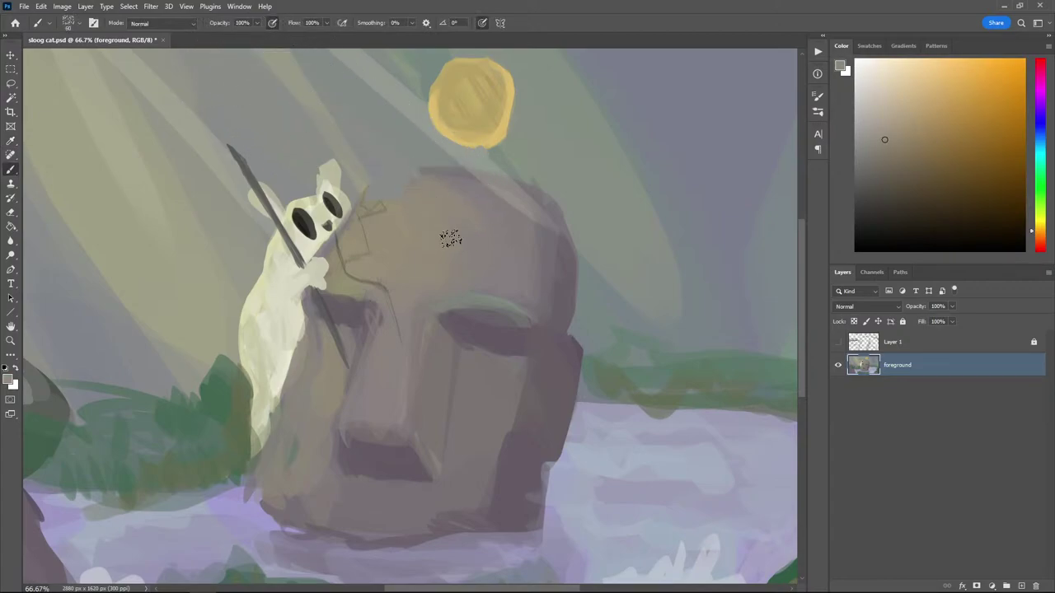
Continue the scattered stone texture across the head's upper forehead and nose with sampled stone greys
key(i)
click(507, 230)
key(b)
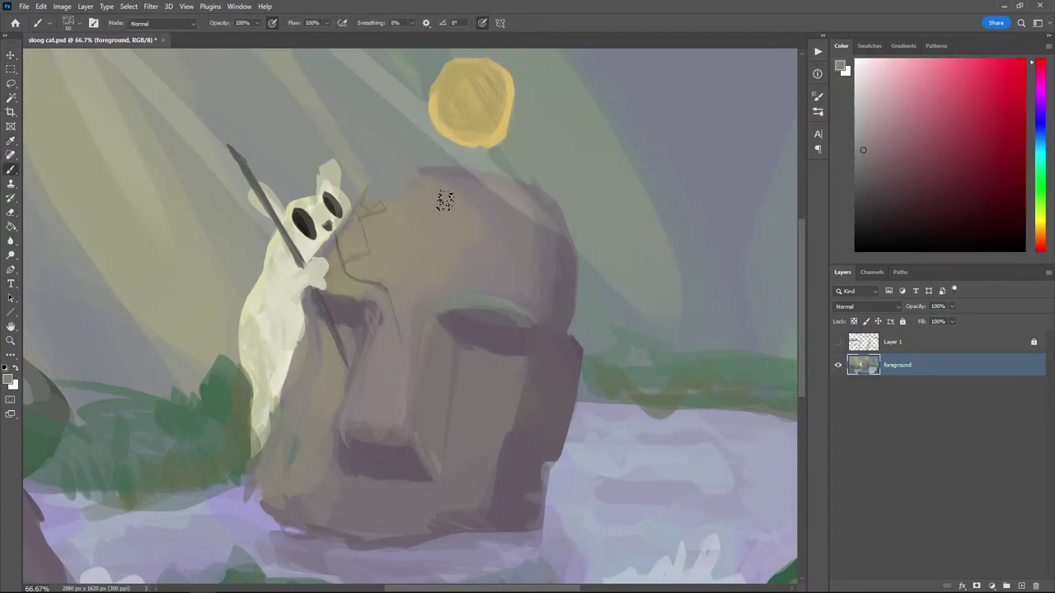
key(i)
click(412, 314)
key(b)
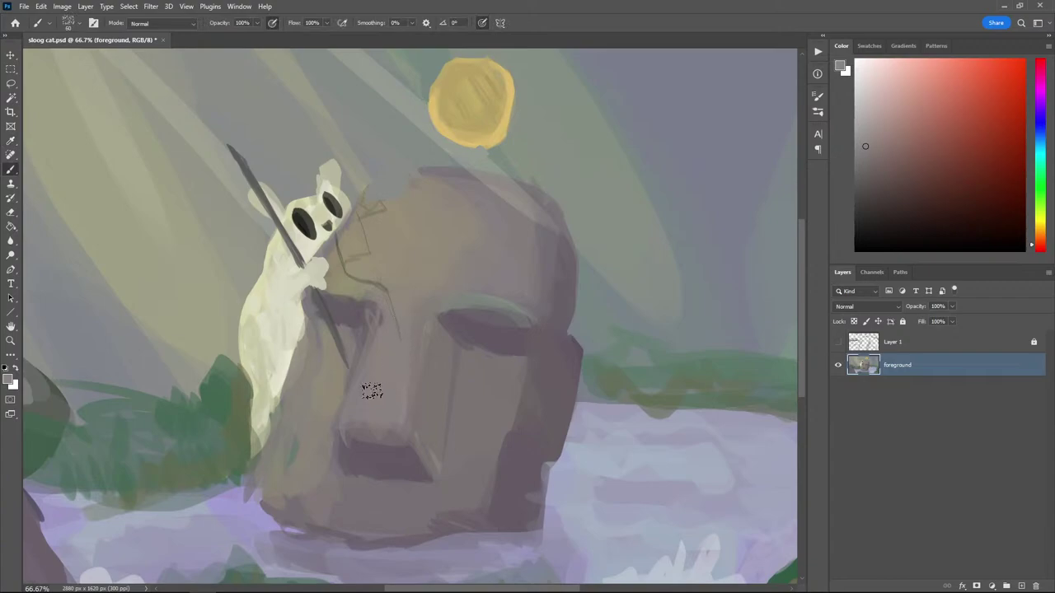
Sample the figure's pale body colour and speckle the body with white using the scatter brush
drag(185, 278, 248, 306)
key(i)
click(327, 386)
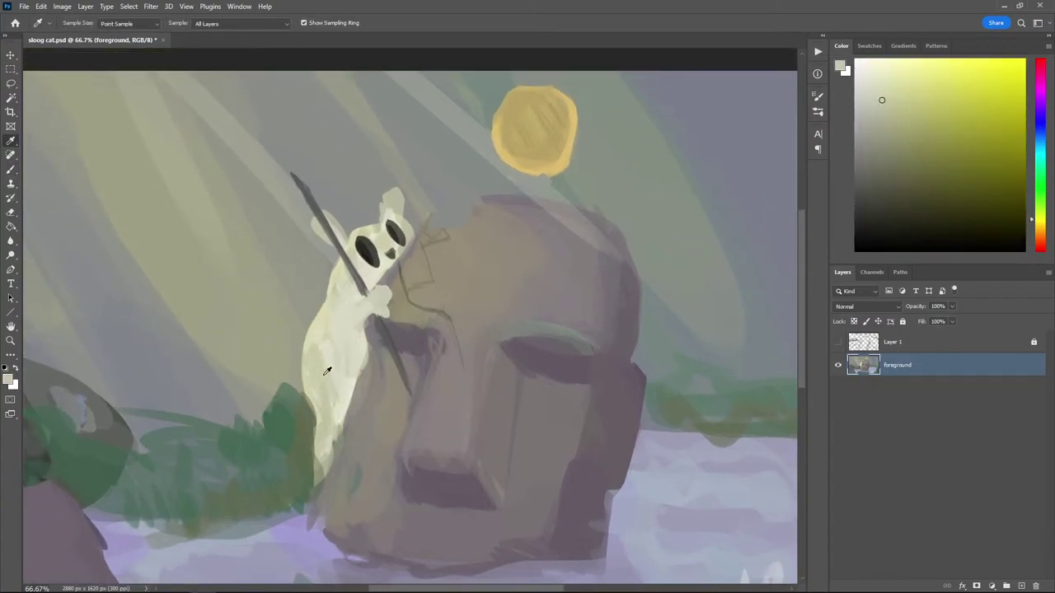
key(b)
mouse_move(330, 324)
mouse_down()
mouse_move(325, 413)
mouse_move(351, 319)
mouse_up()
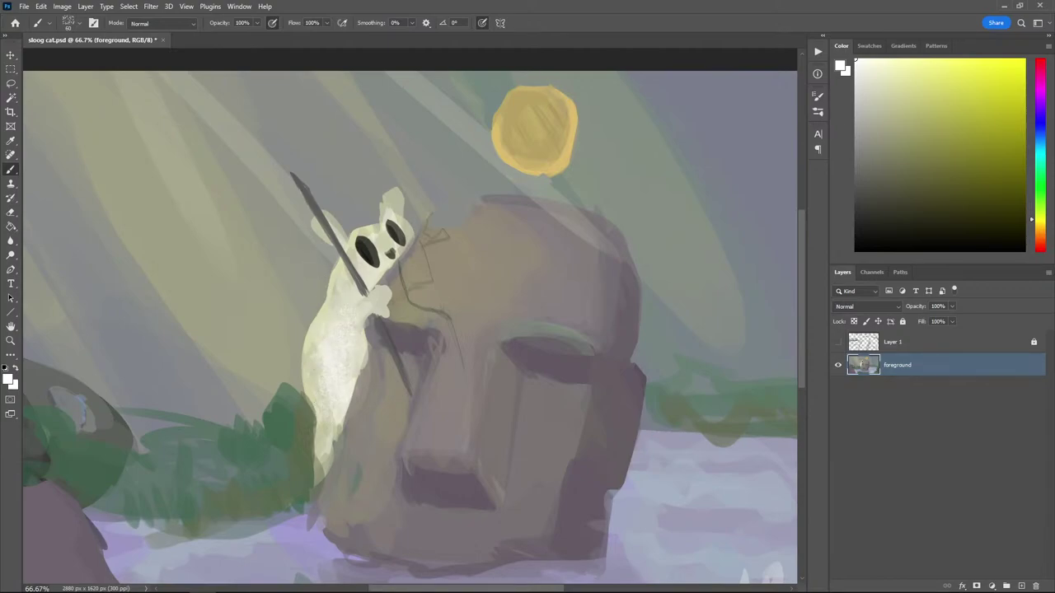
Blend the speckled paint on the figure's body and the neighbouring stone cheek with the Soft Round 500 3 mixer brush
right_click(545, 459)
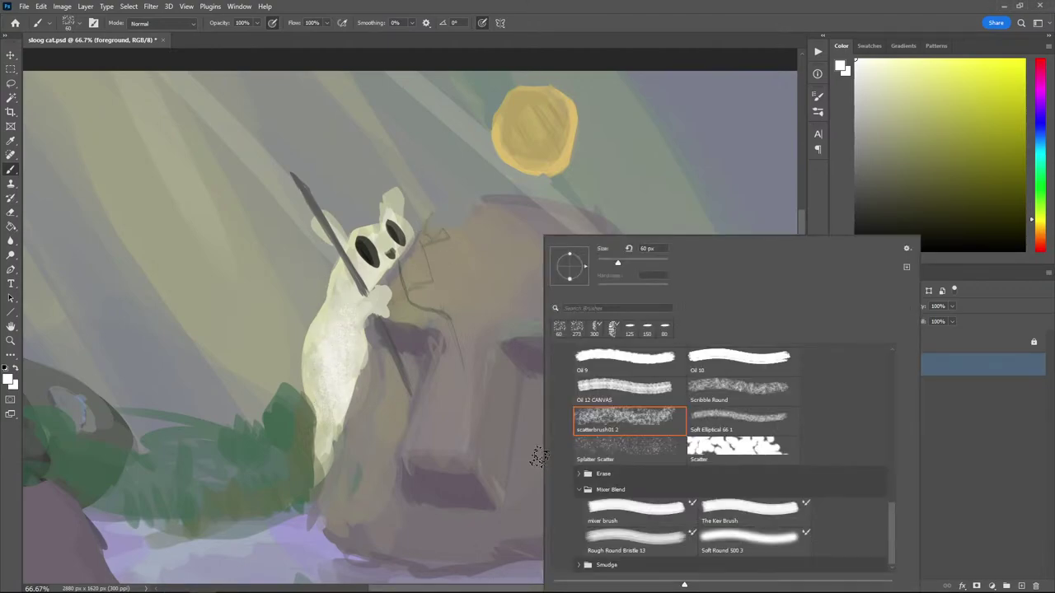
click(712, 552)
click(263, 356)
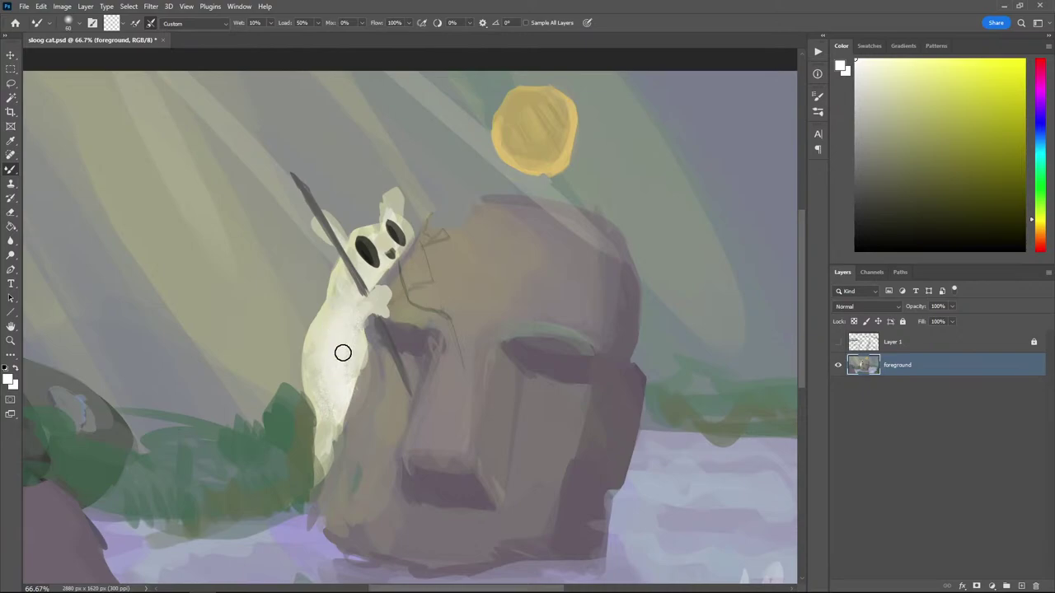
drag(343, 353, 323, 398)
alt+click(372, 297)
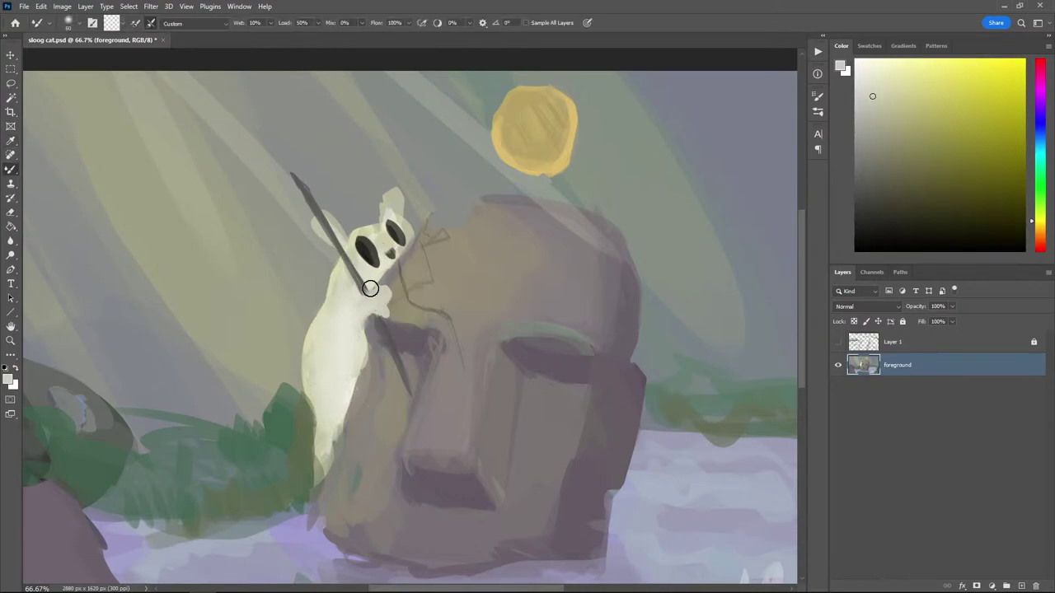
alt+click(384, 405)
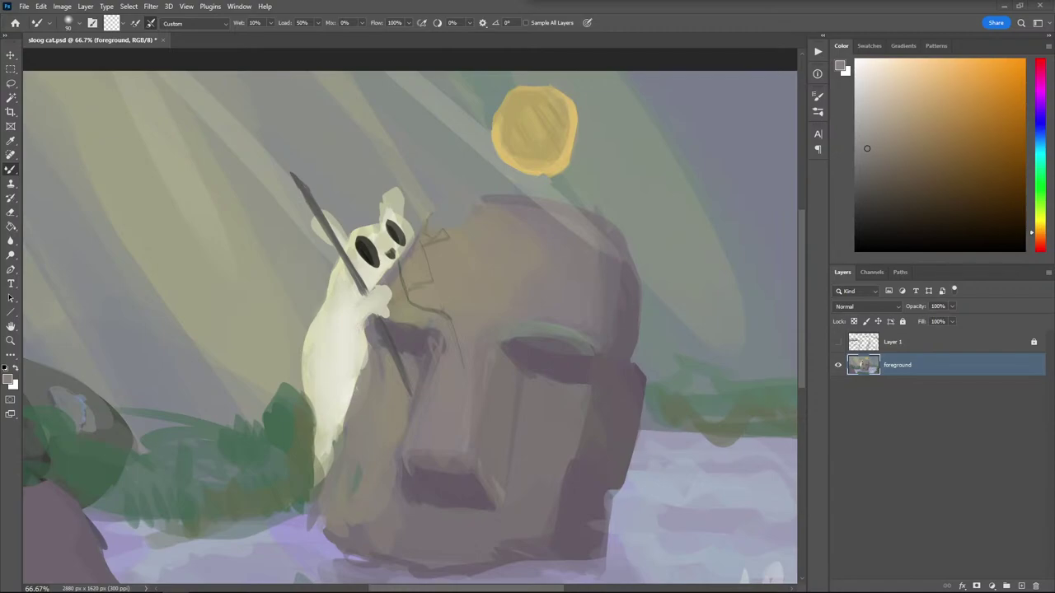
Choose the Debris brush preset from the Ahmed_Aldoori_Brushes_2019 set
right_click(226, 276)
scroll(285, 459, up, 6)
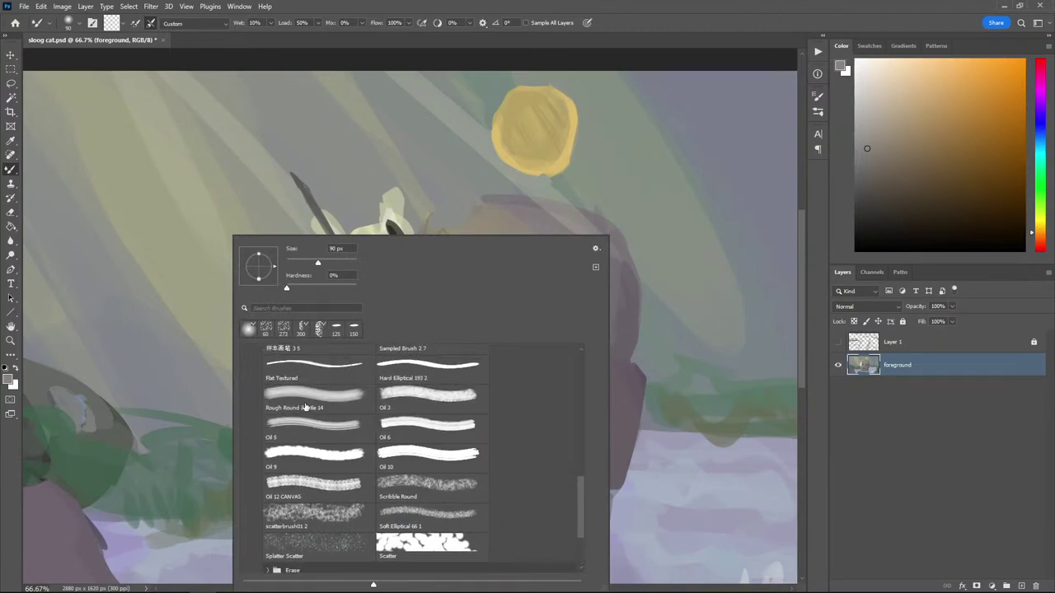
click(245, 415)
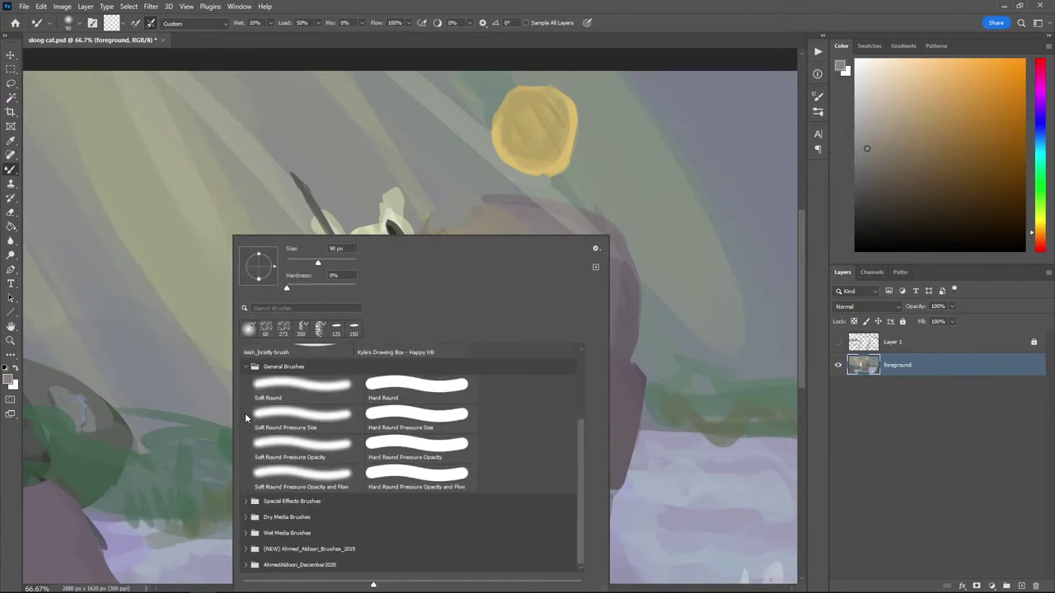
click(245, 549)
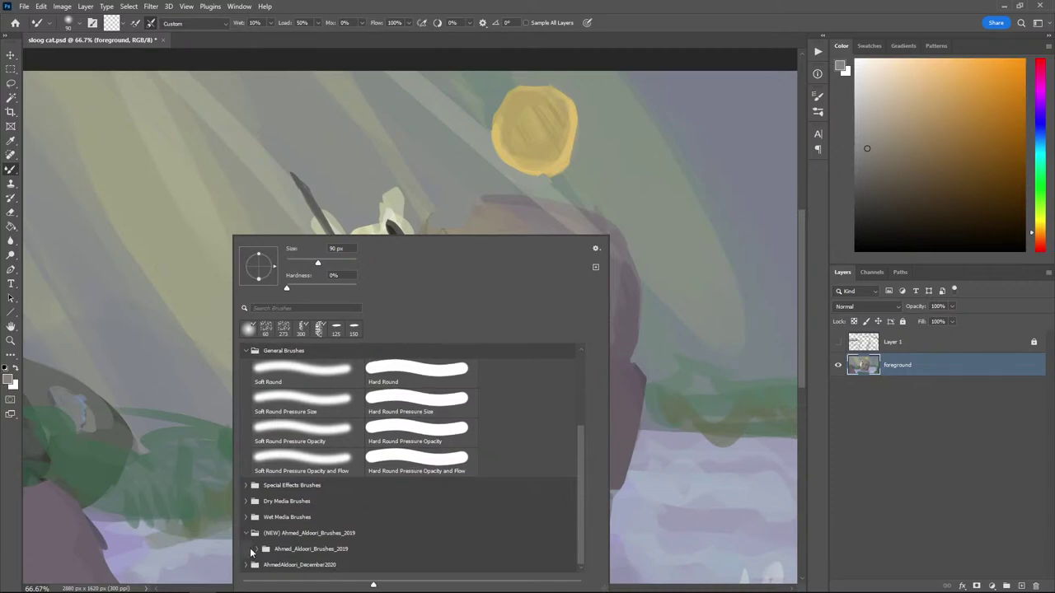
click(257, 550)
scroll(272, 532, down, 5)
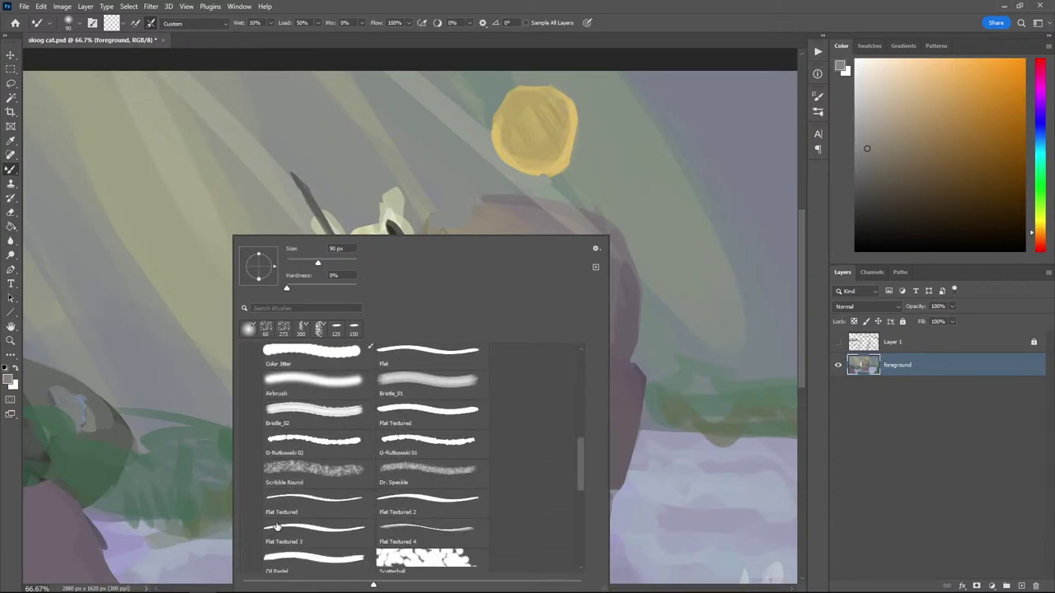
scroll(283, 517, down, 6)
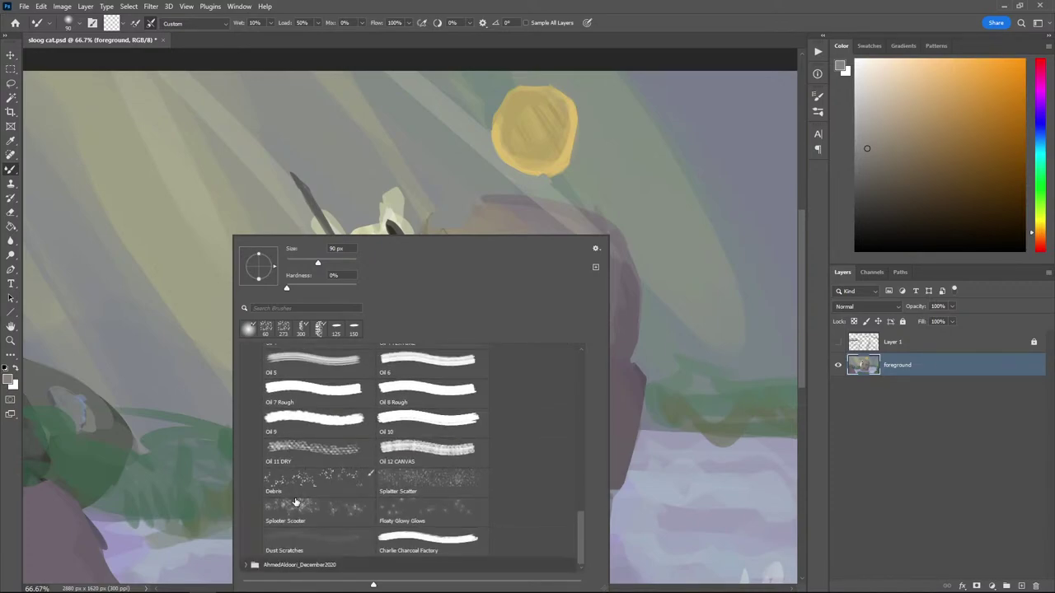
click(342, 492)
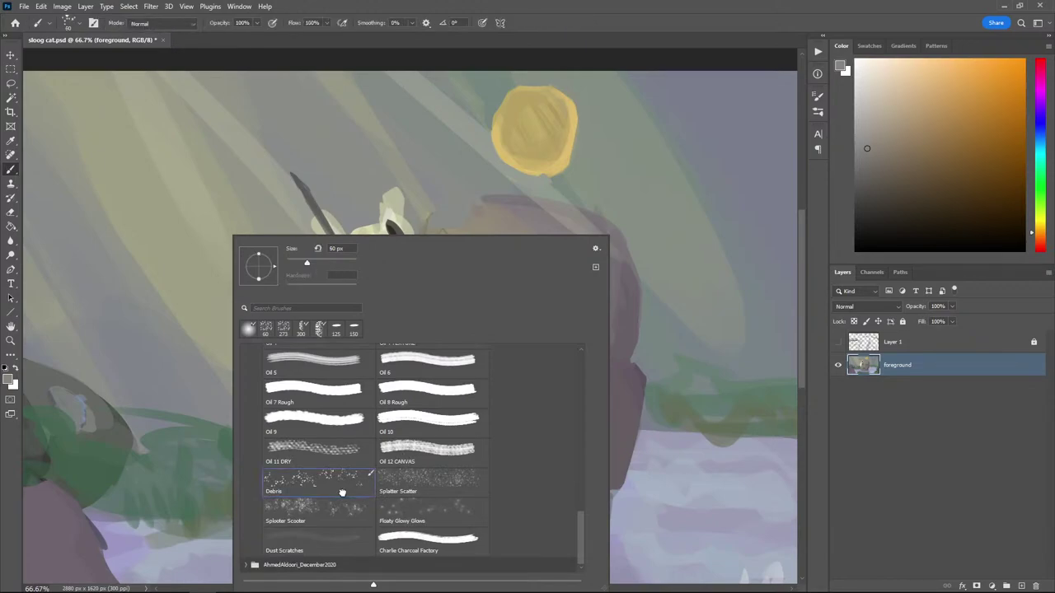
Choose the Flat Textured brush preset from the AhmedAldoori_December2020 set
click(446, 539)
scroll(400, 448, up, 4)
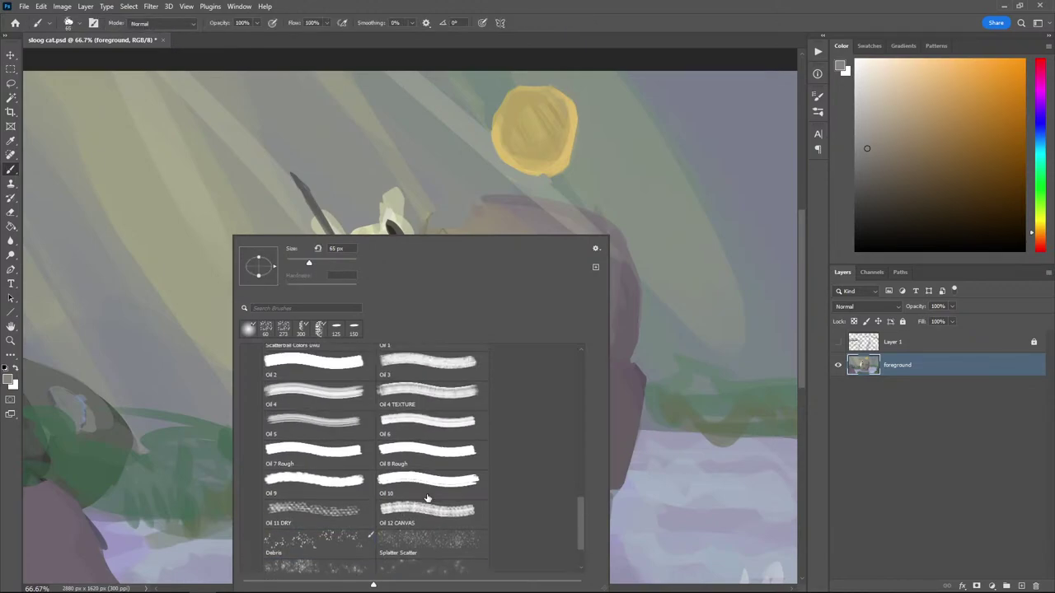
mouse_move(582, 511)
mouse_down()
mouse_move(580, 418)
mouse_move(573, 554)
mouse_move(587, 439)
mouse_up()
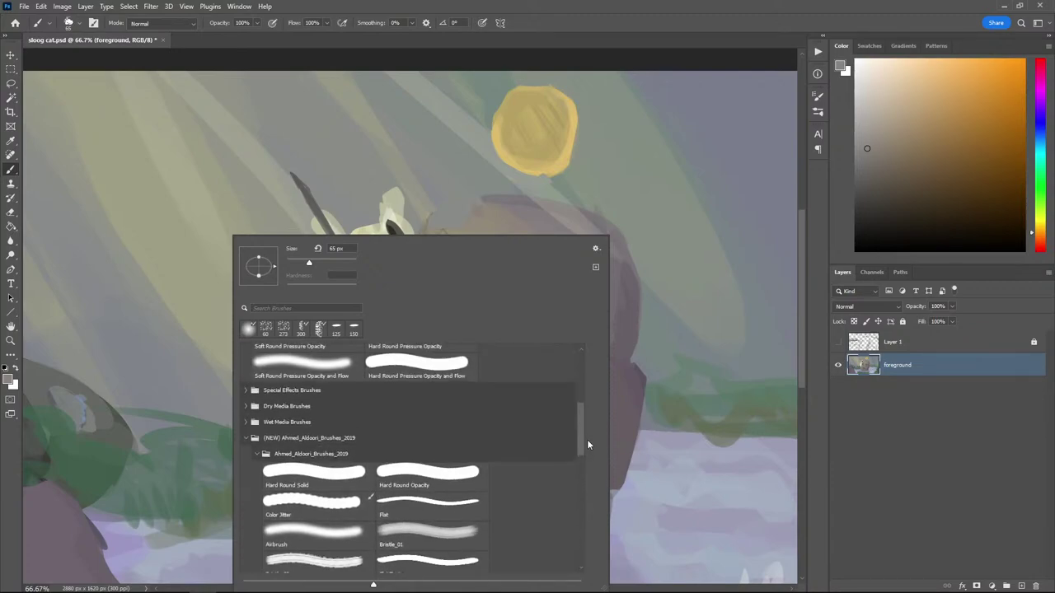
click(256, 456)
click(249, 534)
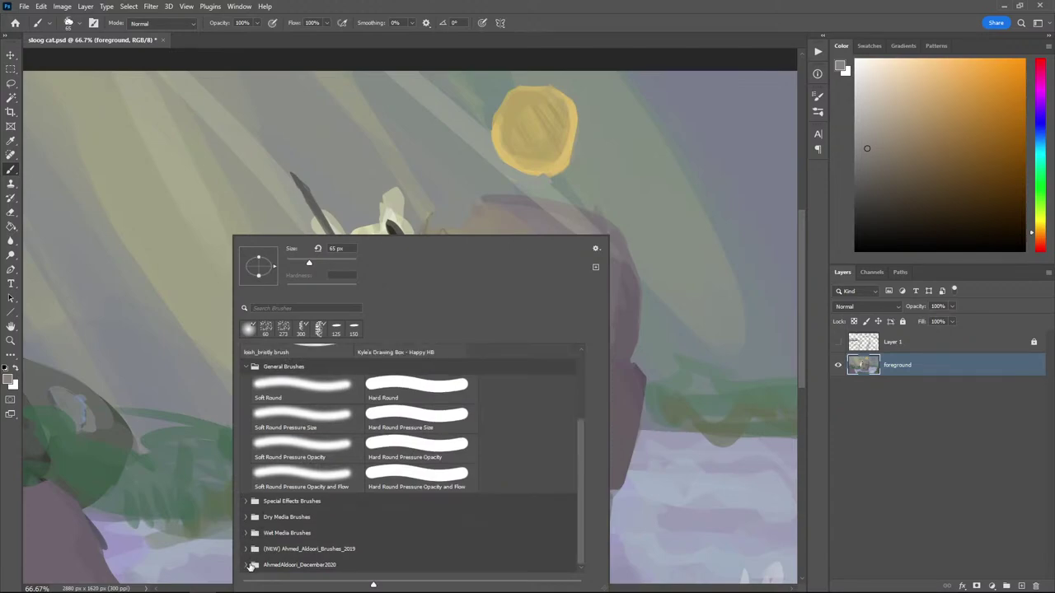
click(247, 566)
scroll(320, 474, down, 3)
scroll(320, 469, down, 5)
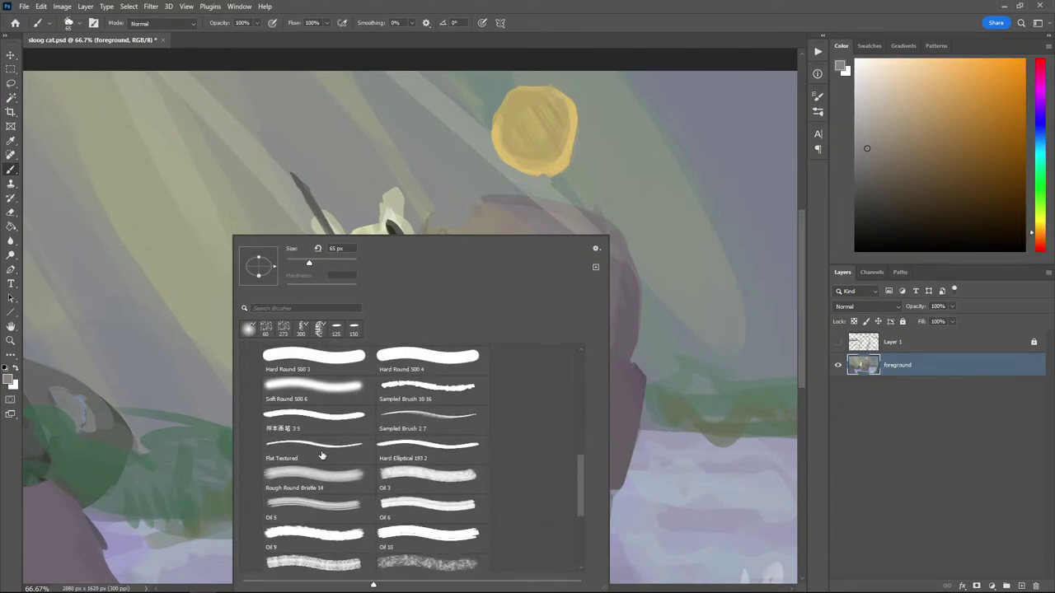
double_click(303, 463)
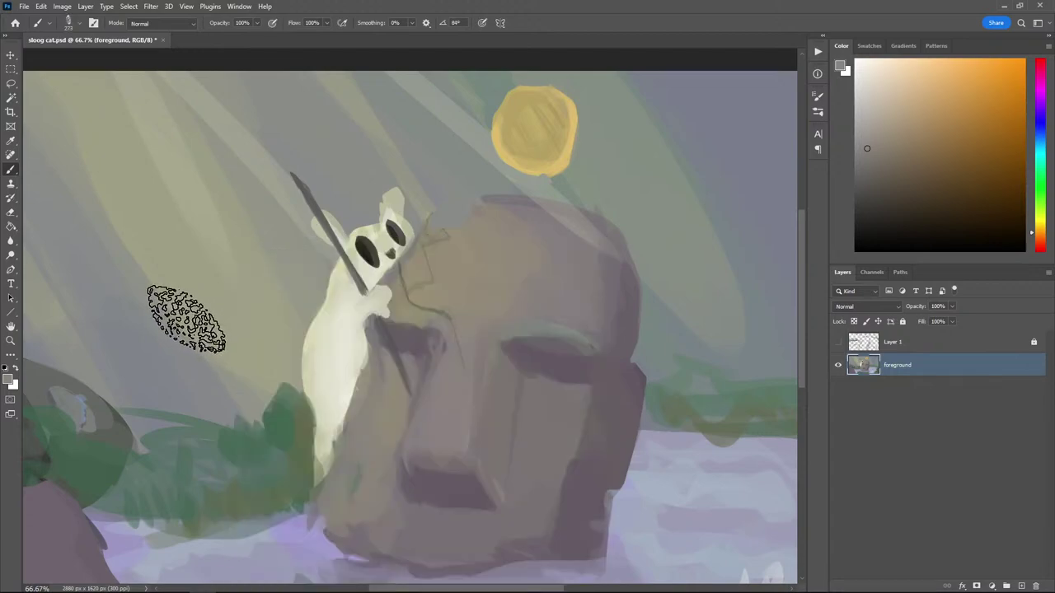
Paint a large dark muted-green hill shape in the background behind the pale figure, above the rock
key(bracketleft)
key(bracketleft)
key(bracketleft)
key(bracketleft)
key(bracketleft)
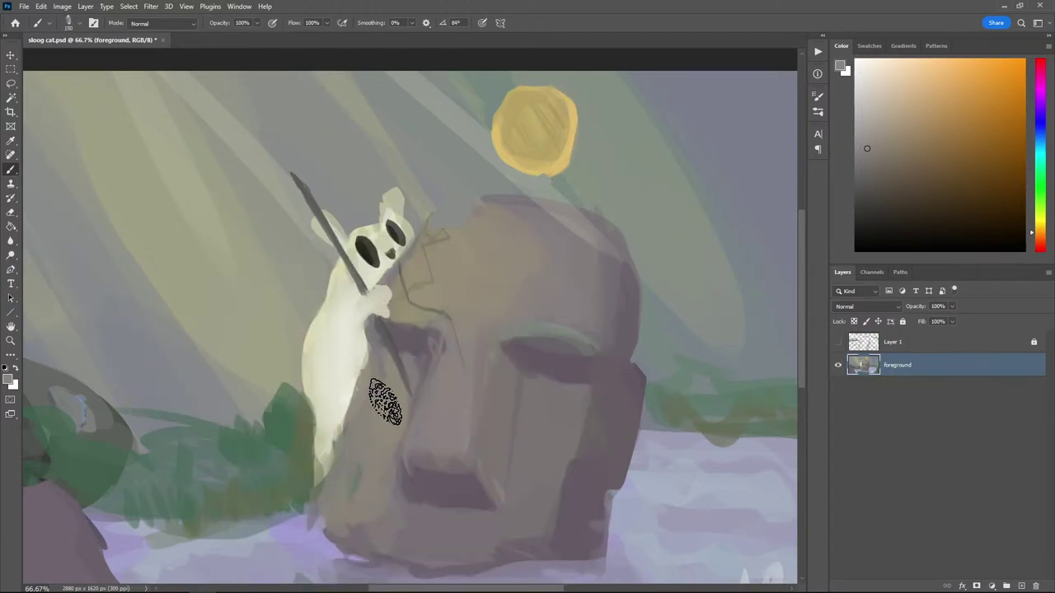
scroll(182, 247, down, 2)
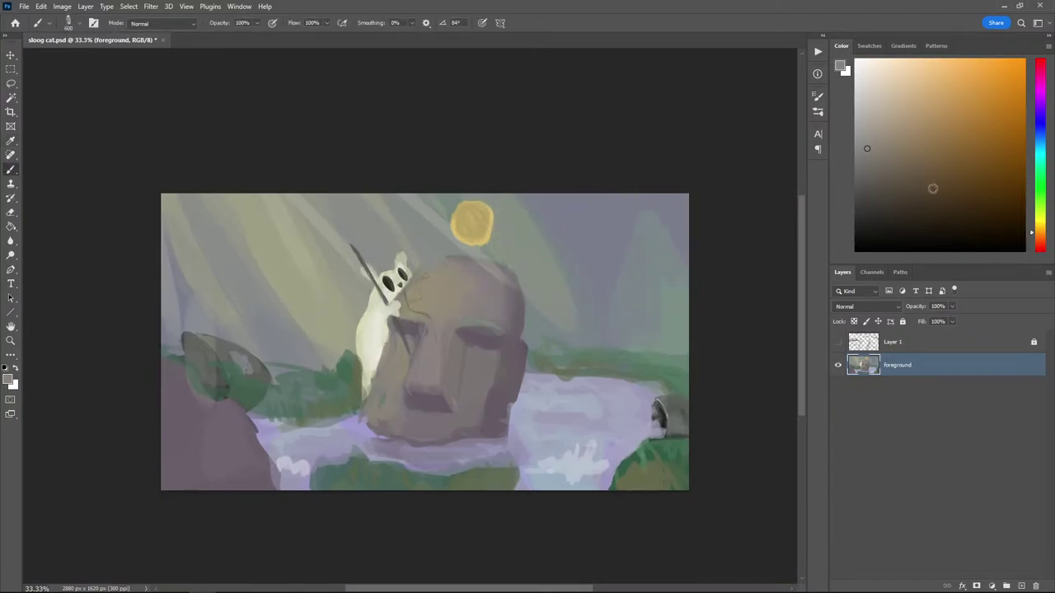
drag(933, 189, 947, 158)
drag(1043, 211, 1043, 198)
drag(940, 179, 909, 196)
click(880, 188)
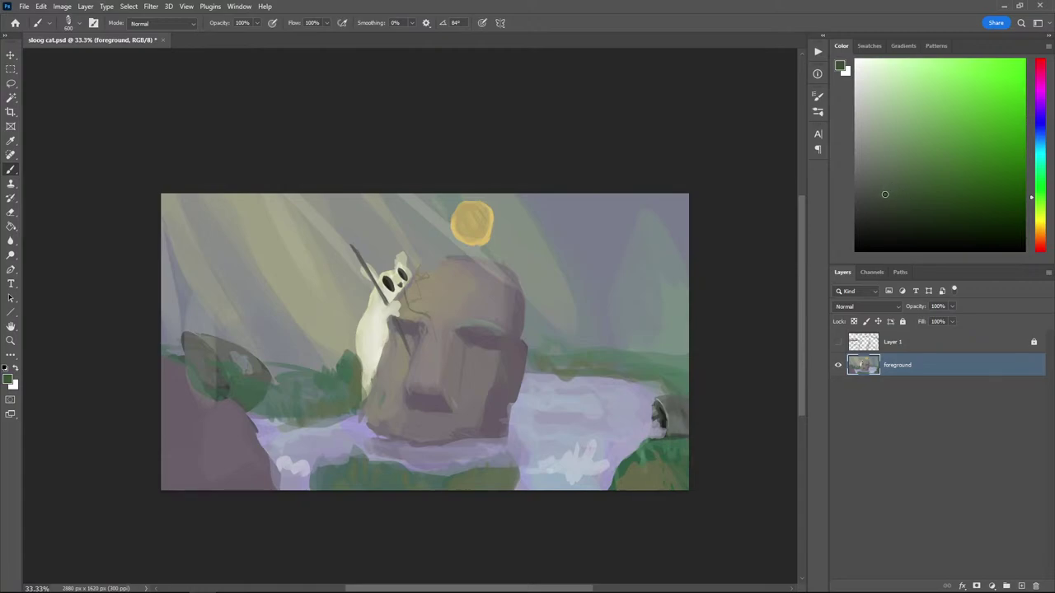
mouse_move(248, 294)
mouse_down()
mouse_move(299, 345)
mouse_move(250, 287)
mouse_move(212, 278)
mouse_up()
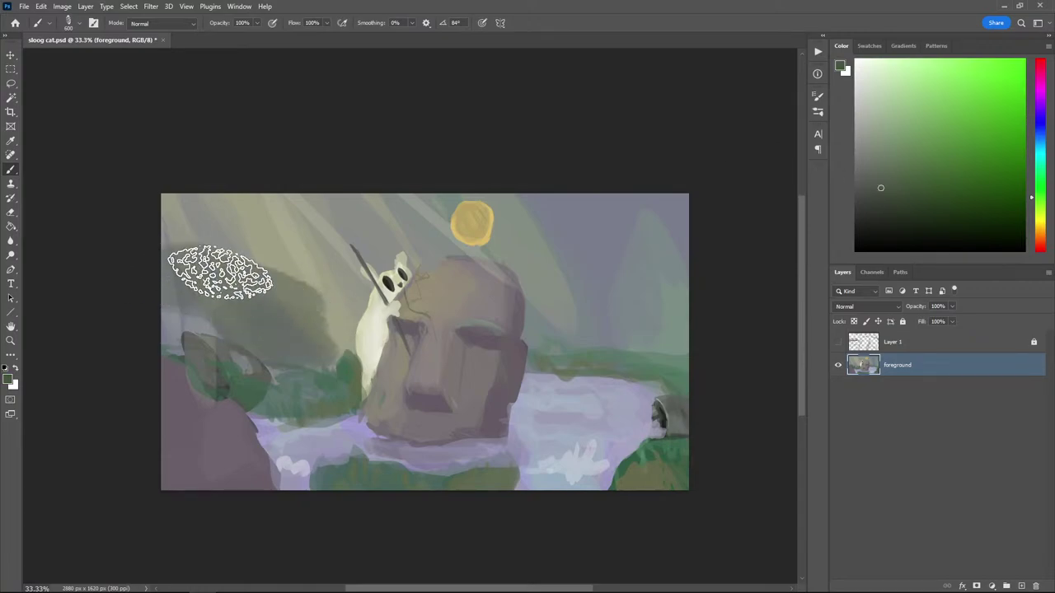
Brush a lighter grey-green over the sky beyond the stone head and sample the blended background colour
mouse_move(577, 299)
mouse_down()
mouse_move(598, 279)
mouse_move(600, 304)
mouse_up()
click(899, 151)
mouse_move(611, 176)
mouse_down()
mouse_move(655, 193)
mouse_move(657, 230)
mouse_move(608, 244)
mouse_up()
alt+click(590, 309)
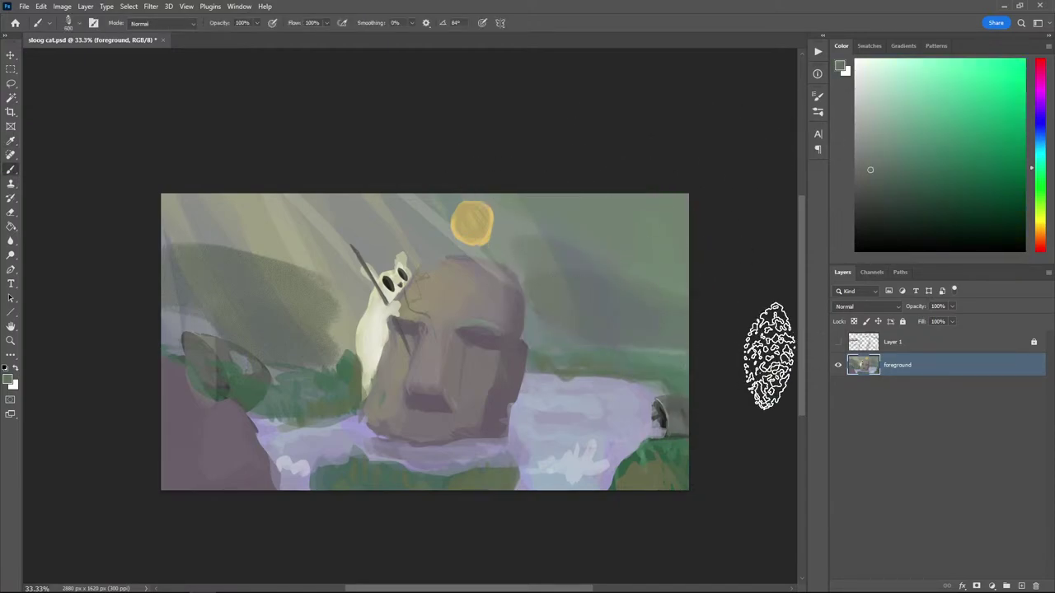
Paint a dark grey-green hill shape in the background beside the stone head's forehead, using a smaller brush
click(887, 198)
key(bracketleft)
key(bracketleft)
key(bracketleft)
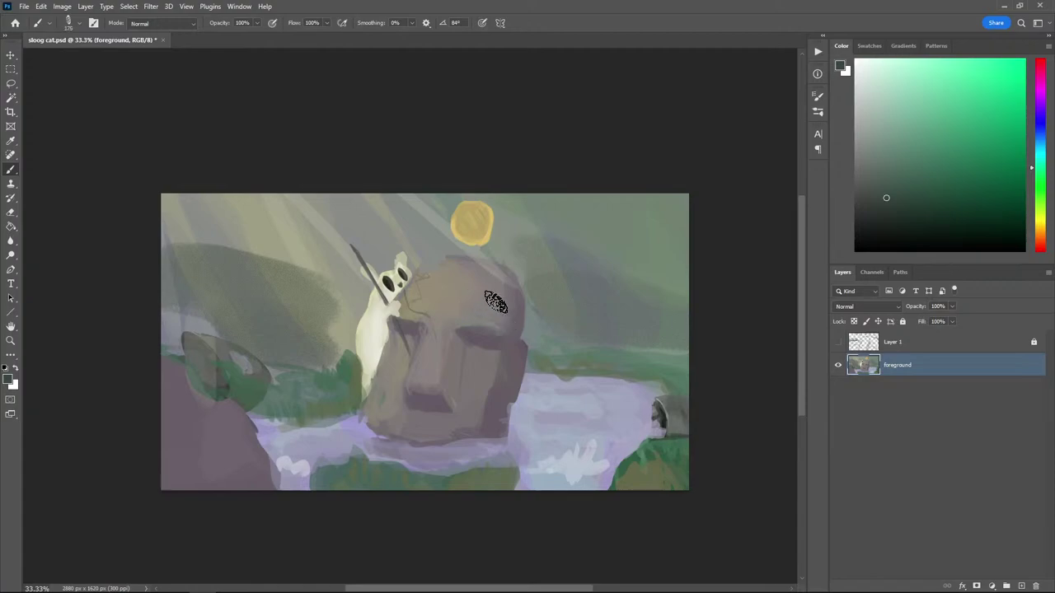
key(bracketright)
key(bracketright)
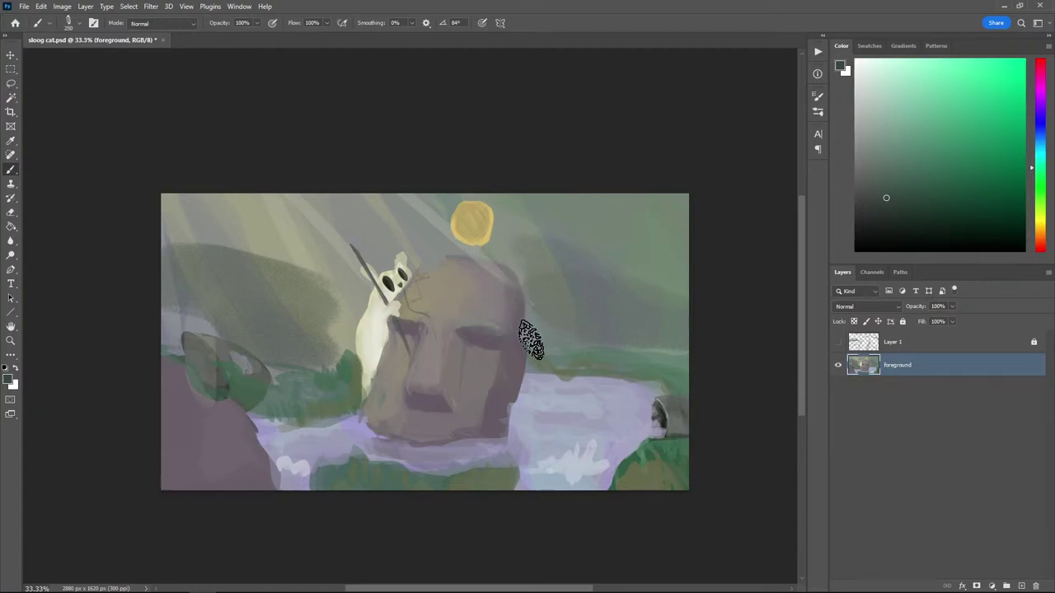
mouse_move(519, 286)
mouse_down()
mouse_move(560, 324)
mouse_move(558, 287)
mouse_move(605, 276)
mouse_up()
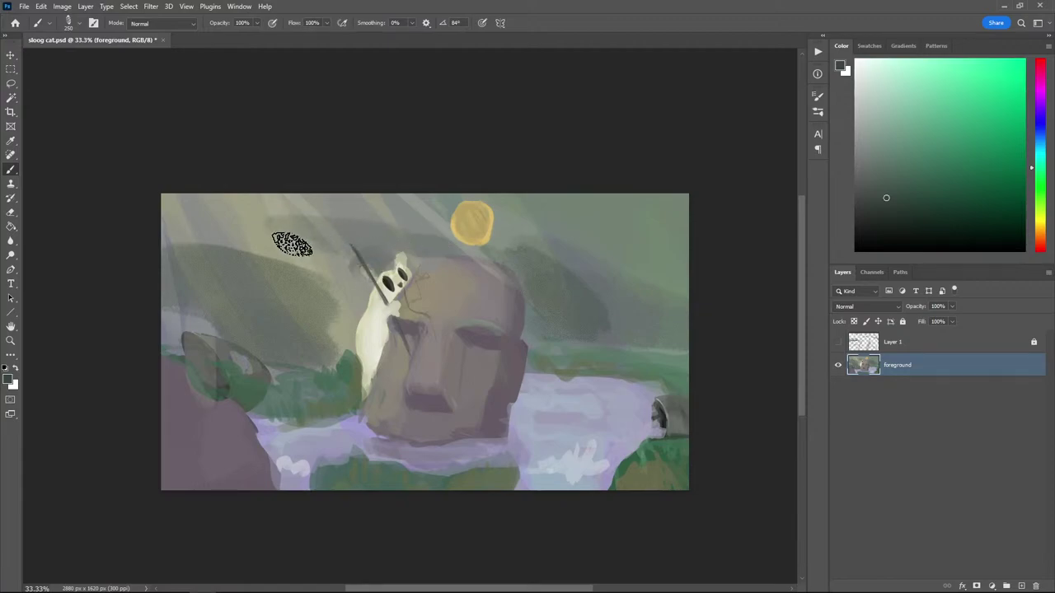
Darken and texture the background hill behind the pale figure, sampling its greens
mouse_move(178, 284)
mouse_down()
mouse_move(224, 319)
mouse_move(342, 328)
mouse_move(238, 178)
mouse_move(334, 317)
mouse_up()
key(i)
mouse_move(320, 282)
mouse_down()
mouse_move(220, 285)
mouse_move(250, 264)
mouse_move(330, 299)
mouse_move(309, 313)
mouse_move(241, 297)
mouse_up()
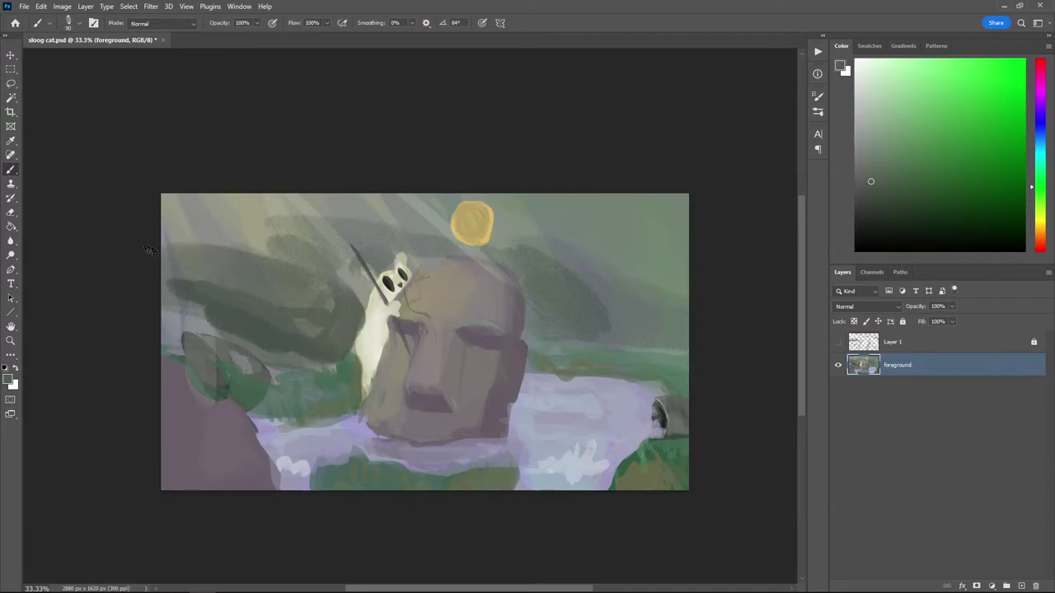
key(bracketright)
key(bracketright)
key(bracketright)
key(bracketright)
key(bracketright)
key(bracketright)
key(bracketright)
key(bracketright)
key(bracketright)
key(bracketright)
key(bracketright)
key(bracketright)
key(bracketright)
key(bracketright)
key(bracketright)
key(bracketright)
key(bracketright)
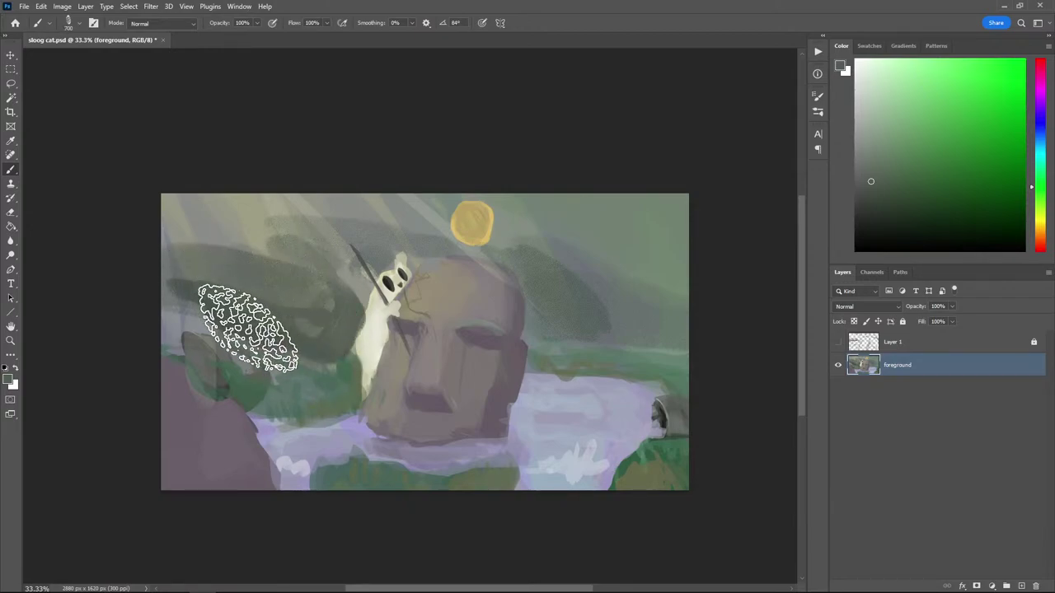
Paint a light taupe gravel patch at the mouth of the stone pipe by the water's edge
key(ctrl+plus)
key(ctrl+plus)
mouse_move(420, 314)
mouse_down()
mouse_move(305, 223)
mouse_move(92, 156)
mouse_up()
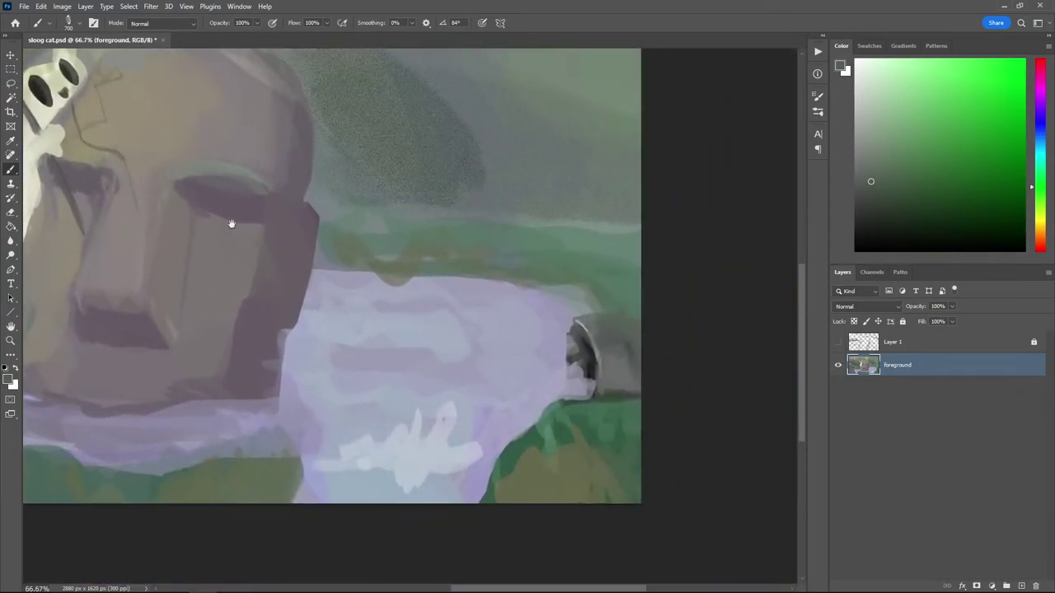
drag(359, 297, 297, 292)
key(bracketleft)
key(bracketleft)
key(bracketleft)
key(bracketleft)
key(bracketleft)
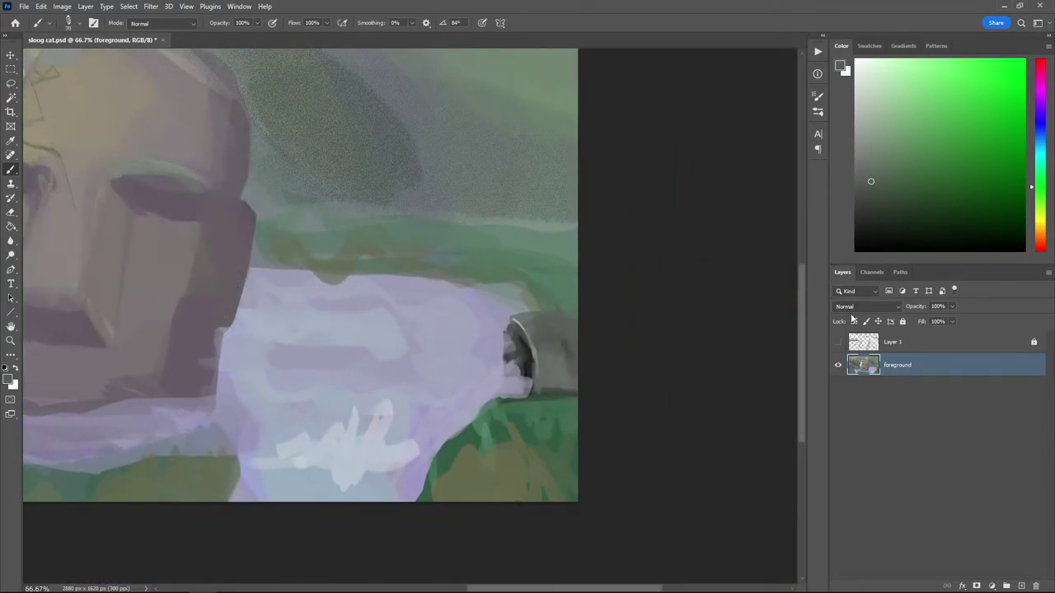
click(1037, 231)
click(891, 156)
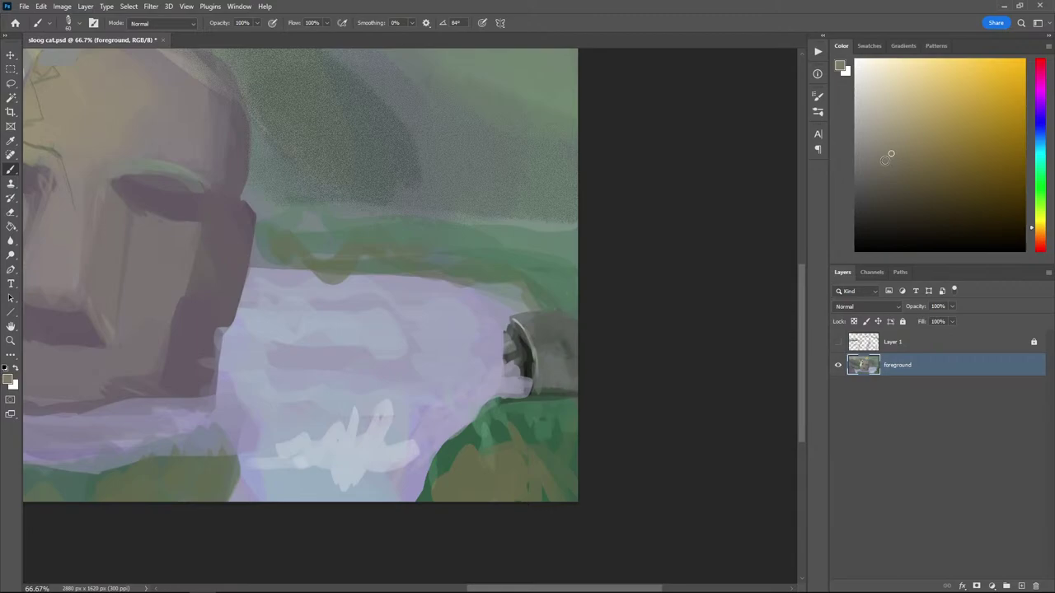
click(902, 198)
click(879, 157)
key(bracketright)
key(bracketright)
key(bracketright)
key(bracketright)
key(bracketright)
key(bracketright)
key(bracketright)
key(bracketright)
key(bracketright)
key(bracketright)
key(bracketright)
key(bracketright)
drag(514, 376, 513, 299)
Dab small darker brown pebbles into the gravel patch at the pipe mouth with a small brush
key(bracketleft)
key(bracketleft)
key(bracketleft)
key(bracketleft)
key(bracketleft)
key(bracketleft)
key(bracketleft)
key(bracketleft)
key(bracketleft)
key(bracketleft)
mouse_move(506, 377)
mouse_down()
mouse_move(491, 391)
mouse_move(524, 380)
mouse_move(481, 402)
mouse_move(510, 370)
mouse_move(511, 346)
mouse_up()
click(881, 175)
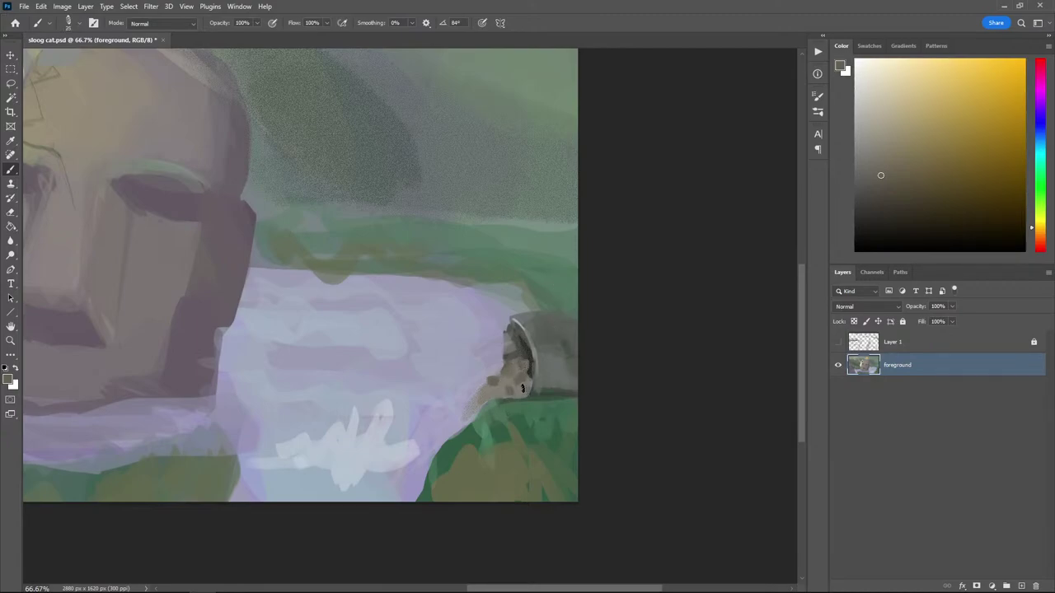
Sample the hazy grey-green beside the pale figure and brush it over the background hill near the staff with a larger brush
key(ctrl+minus)
key(ctrl+minus)
key(ctrl+minus)
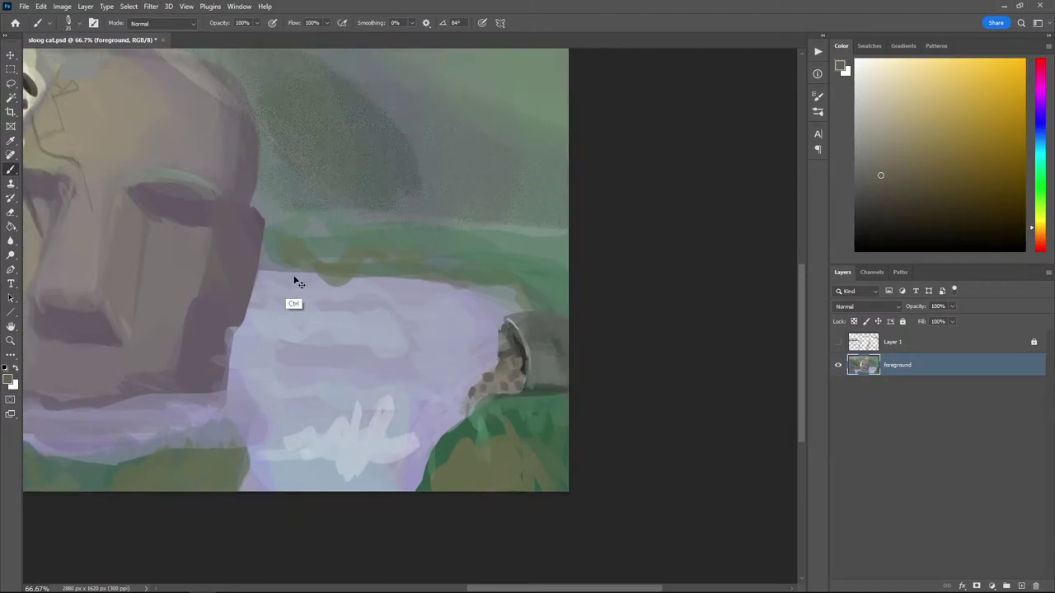
key(ctrl+plus)
key(i)
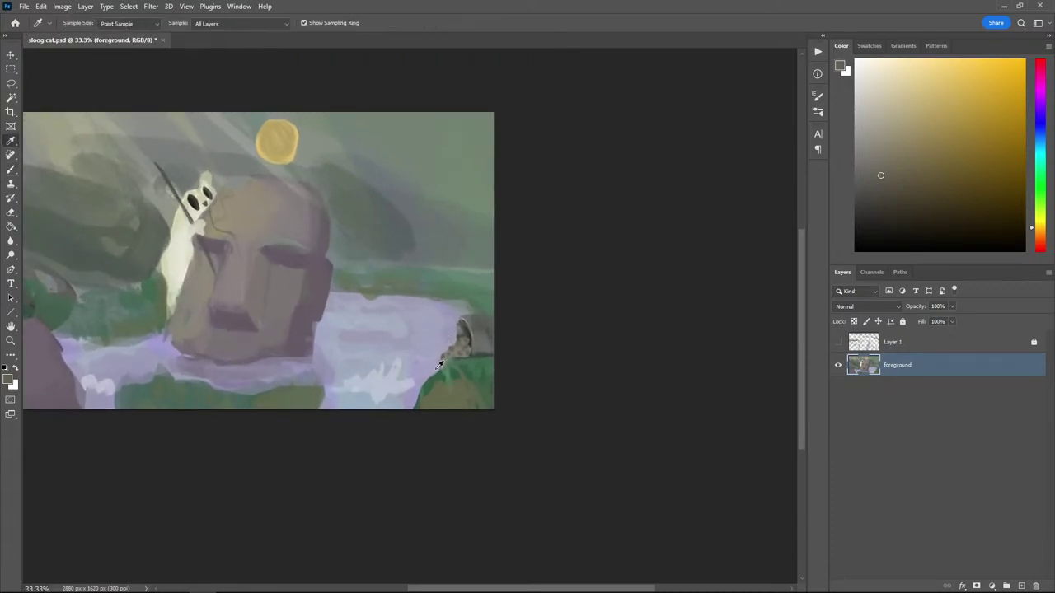
click(484, 259)
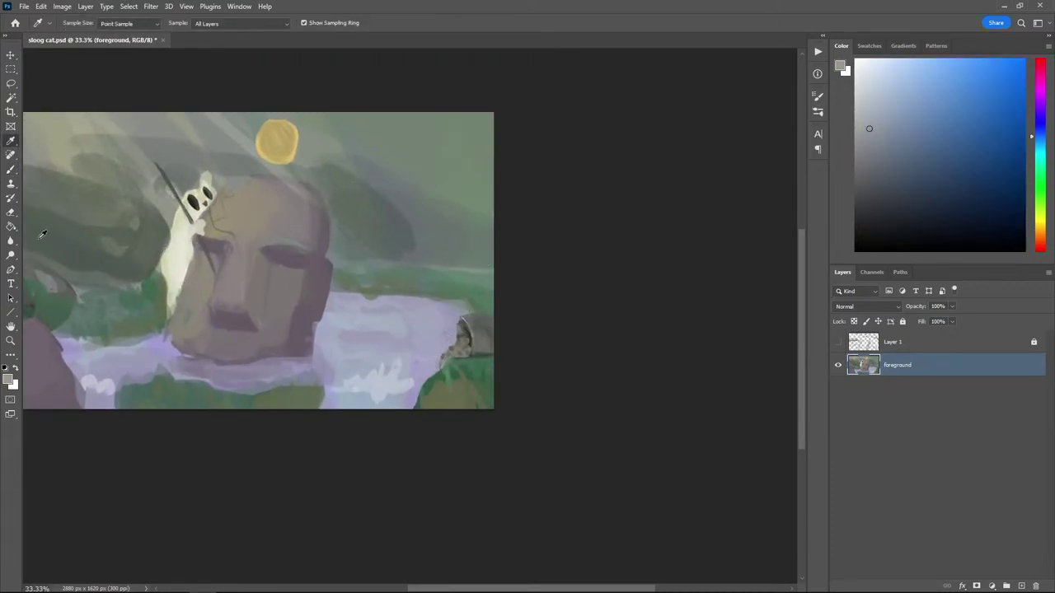
alt+click(174, 216)
alt+click(176, 239)
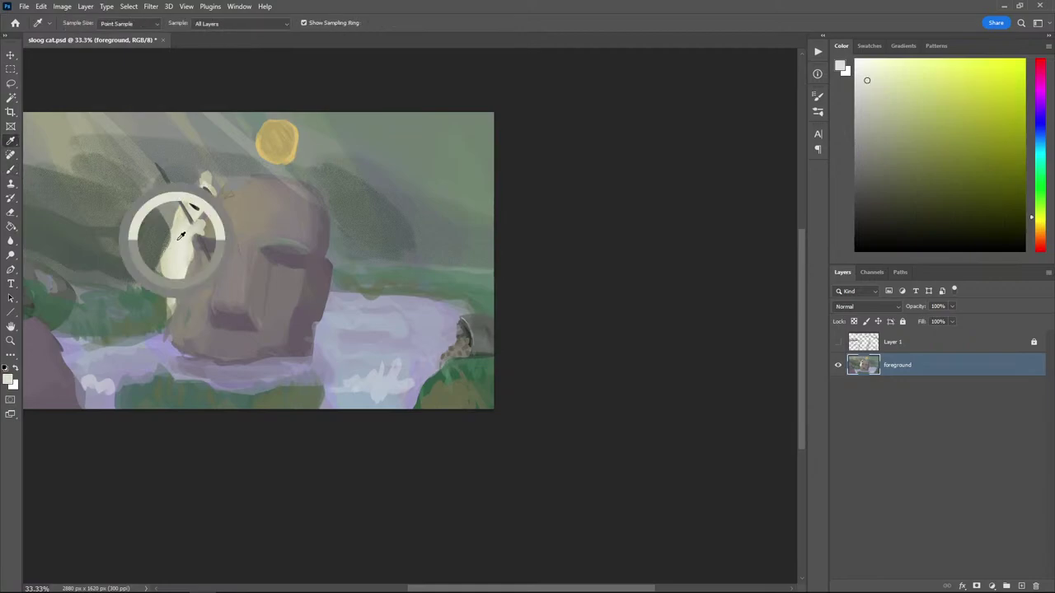
alt+click(170, 225)
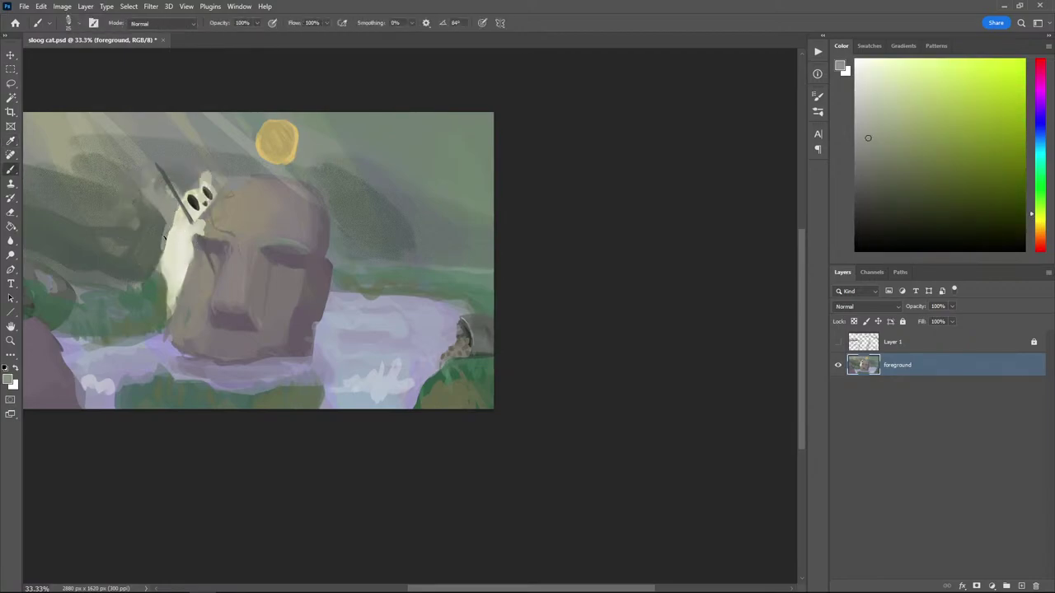
alt+click(141, 219)
key(bracketright)
key(bracketright)
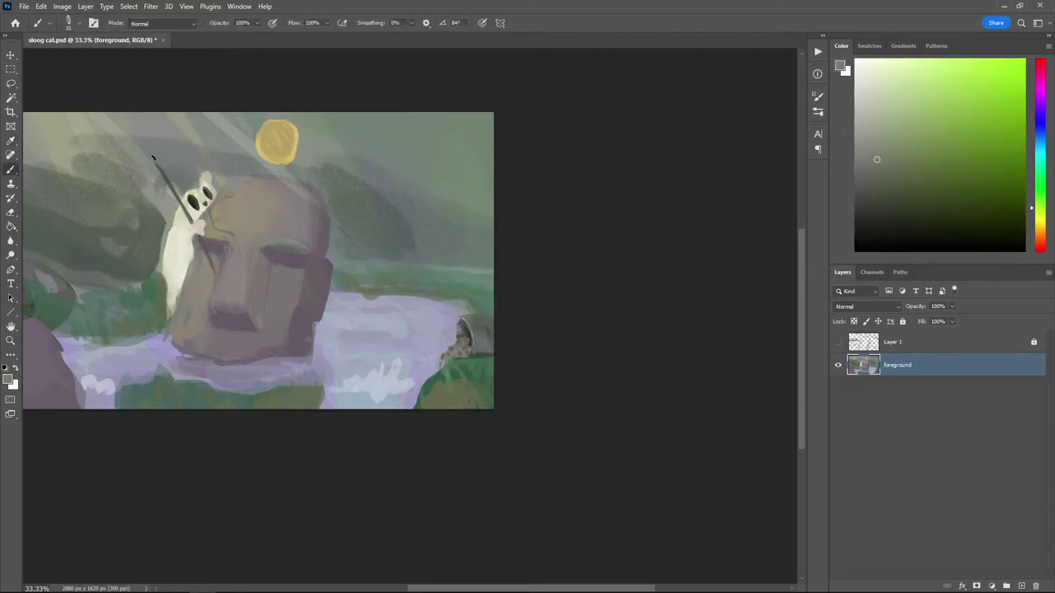
key(bracketright)
key(bracketright)
key(bracketright)
key(bracketright)
key(bracketright)
key(bracketright)
key(bracketright)
key(bracketright)
key(bracketright)
key(bracketright)
drag(142, 175, 100, 183)
Sample a muted green from the painting and brush it over the grassy bank between the rock and the figure
drag(137, 273, 336, 340)
key(i)
click(334, 360)
key(b)
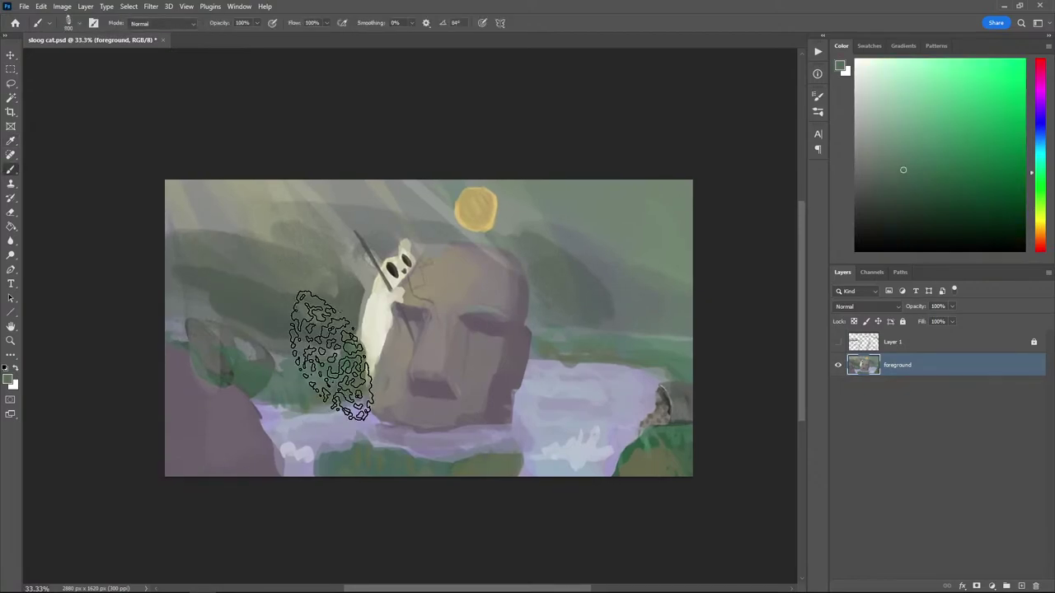
key(bracketleft)
key(bracketleft)
key(bracketleft)
key(bracketleft)
key(bracketleft)
mouse_move(292, 369)
mouse_down()
mouse_move(335, 381)
mouse_move(250, 361)
mouse_move(286, 368)
mouse_move(312, 343)
mouse_move(253, 349)
mouse_up()
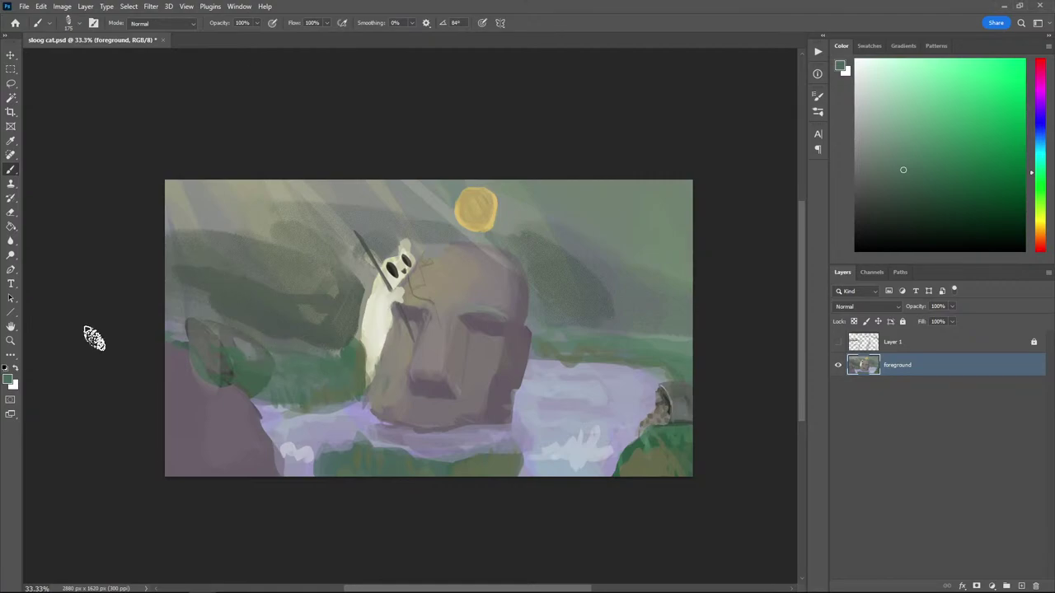
Paint a dark green tree trunk bending from the grassy bank past the staff tip to the canvas's upper edge
click(911, 202)
key(bracketleft)
key(bracketleft)
key(bracketleft)
mouse_move(285, 303)
mouse_down()
mouse_move(257, 331)
mouse_move(302, 255)
mouse_move(261, 317)
mouse_move(282, 282)
mouse_move(364, 226)
mouse_move(395, 156)
mouse_up()
Paint dark green foliage and hanging twigs along the canvas's upper edge around and beyond the sun
key(bracketright)
key(bracketright)
key(bracketright)
key(bracketright)
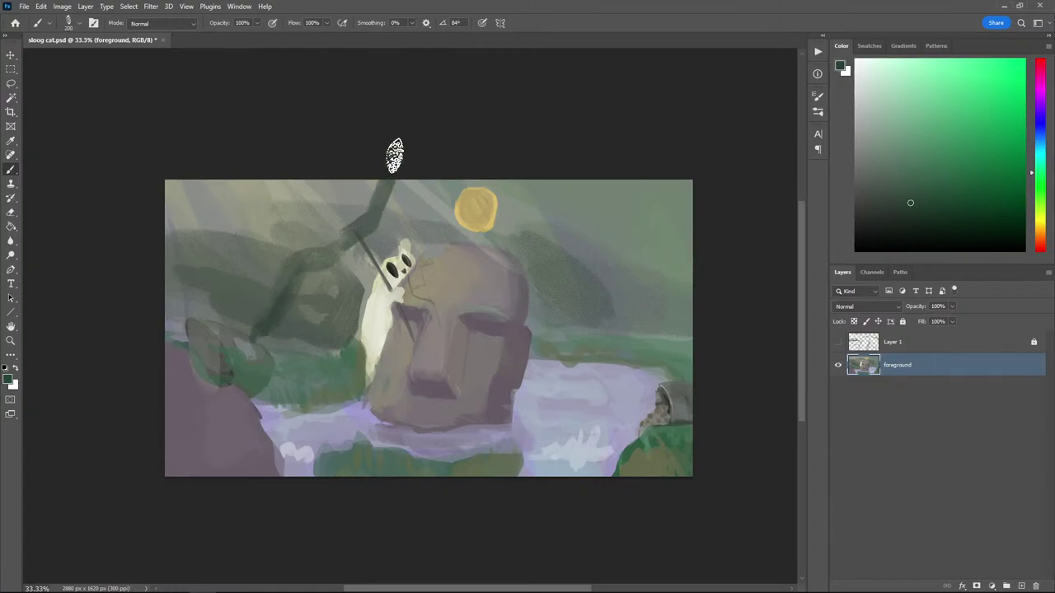
key(bracketleft)
mouse_move(550, 142)
mouse_down()
mouse_move(540, 174)
mouse_move(567, 215)
mouse_move(575, 205)
mouse_move(617, 221)
mouse_up()
key(bracketleft)
key(bracketleft)
drag(559, 183, 606, 178)
Paint muted grey-brown bark along the tree trunk and add a side branch rising to the upper edge
click(1040, 226)
click(921, 177)
click(924, 172)
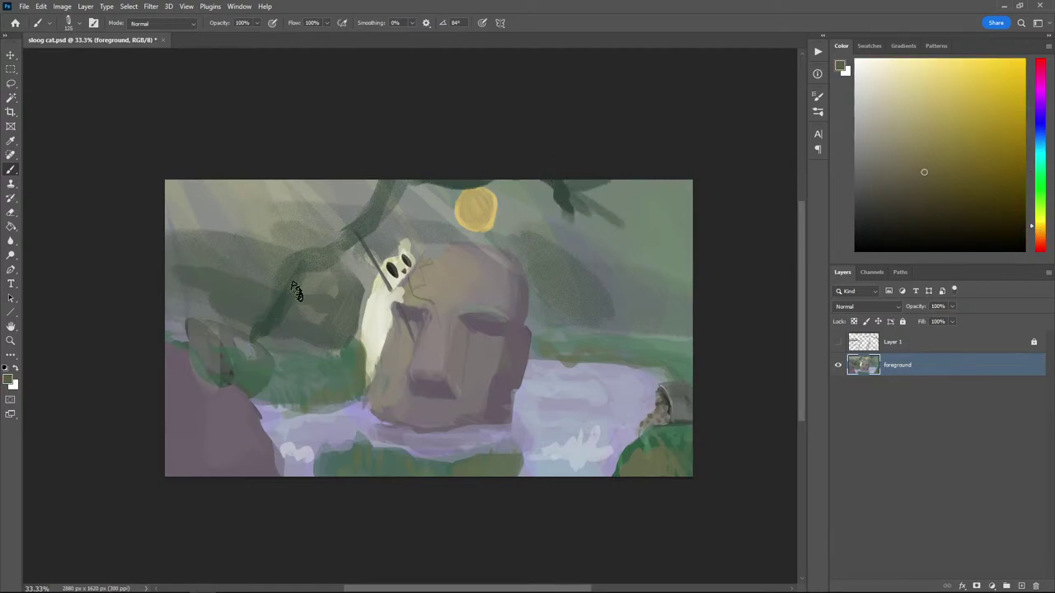
drag(245, 334, 282, 288)
key(ctrl+z)
click(883, 167)
drag(286, 283, 247, 331)
mouse_move(252, 336)
mouse_down()
mouse_move(278, 285)
mouse_move(351, 233)
mouse_move(387, 158)
mouse_up()
mouse_move(386, 158)
mouse_down()
mouse_move(357, 237)
mouse_move(387, 166)
mouse_move(312, 247)
mouse_move(368, 162)
mouse_up()
Tint the tree trunk with muted purple, and brush sampled brown bark over its middle and upper part
click(1039, 98)
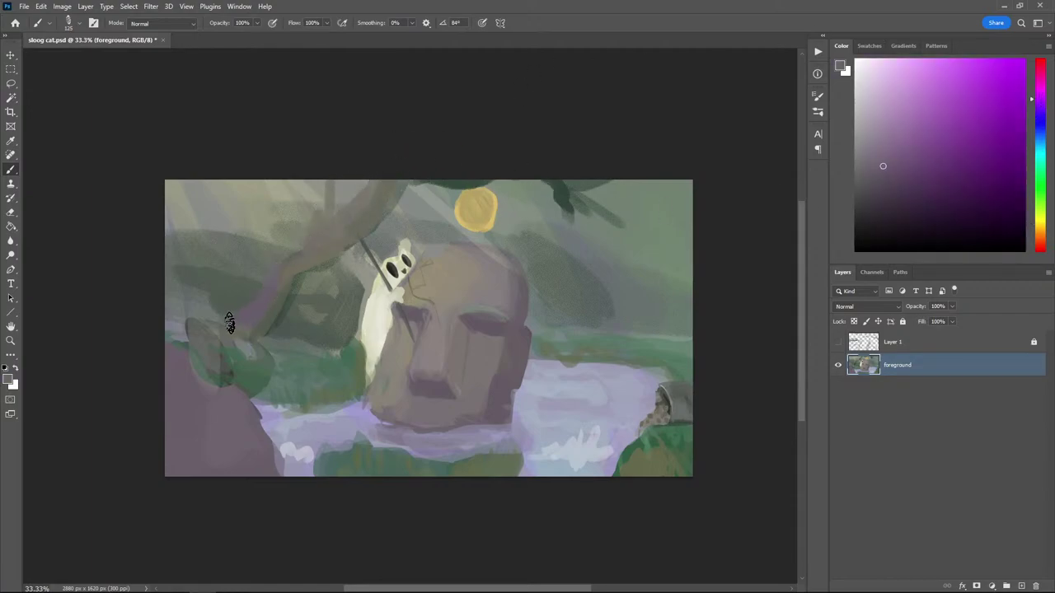
mouse_move(230, 323)
mouse_down()
mouse_move(297, 260)
mouse_move(362, 165)
mouse_up()
alt+click(327, 252)
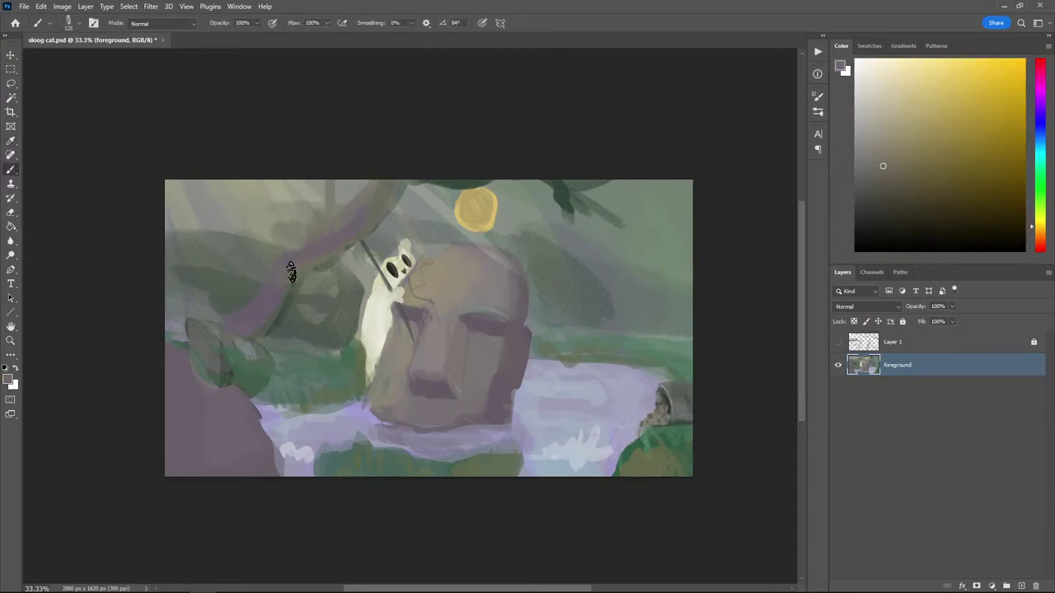
drag(285, 280, 381, 139)
mouse_move(303, 250)
mouse_down()
mouse_move(330, 180)
mouse_move(320, 246)
mouse_move(404, 154)
mouse_up()
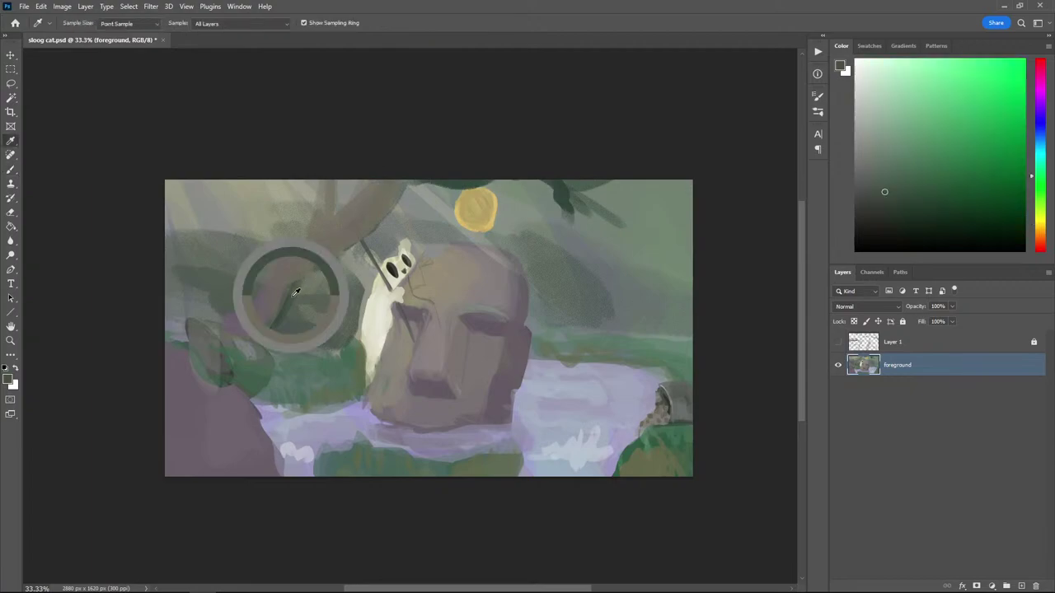
Shade the trunk's underside with sampled dark green and extend the branch in sampled bark brown above the sun
mouse_move(283, 282)
mouse_down()
mouse_move(259, 323)
mouse_move(295, 285)
mouse_up()
mouse_move(259, 338)
mouse_down()
mouse_move(291, 267)
mouse_move(359, 247)
mouse_up()
drag(407, 171, 373, 233)
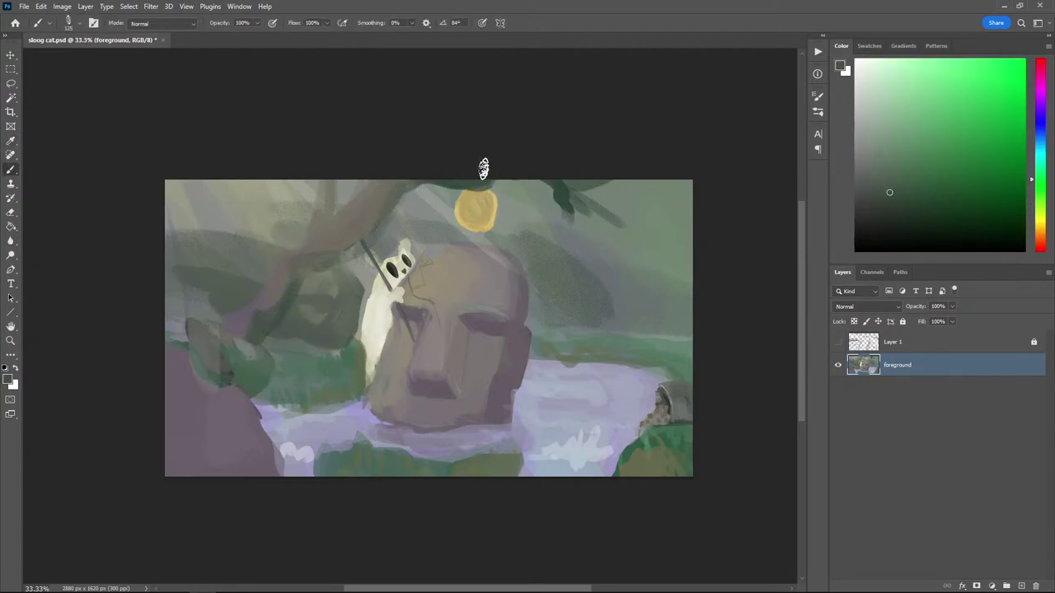
alt+click(357, 217)
drag(405, 176, 496, 175)
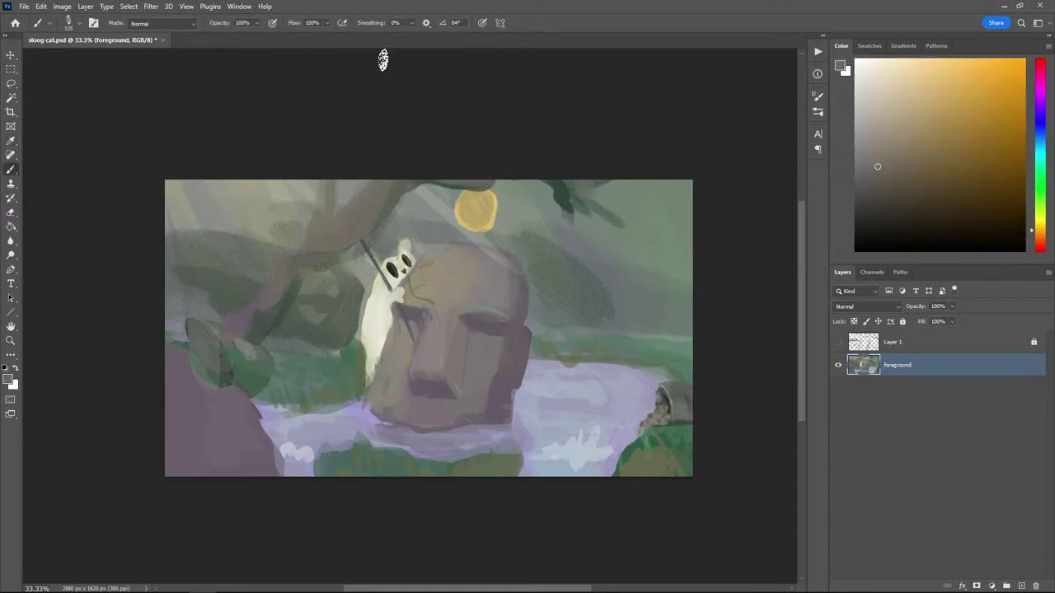
alt+click(377, 193)
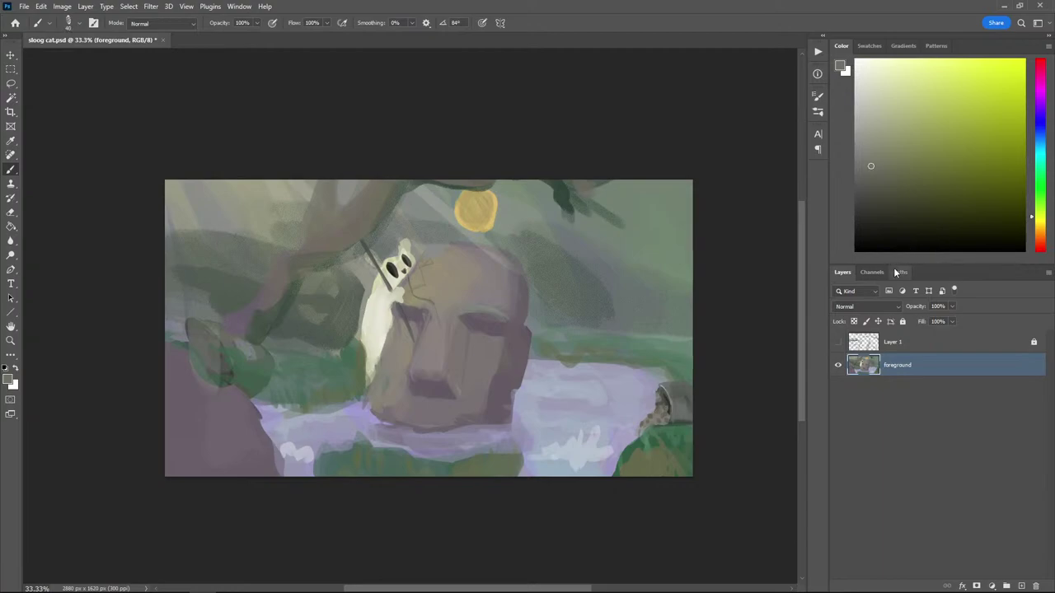
Paint a near-black tree trunk along the canvas's left edge and streak it with brown bark sampled from the overhanging tree
click(859, 215)
mouse_move(212, 183)
mouse_down()
mouse_move(191, 247)
mouse_move(183, 193)
mouse_move(170, 181)
mouse_move(177, 276)
mouse_move(168, 324)
mouse_up()
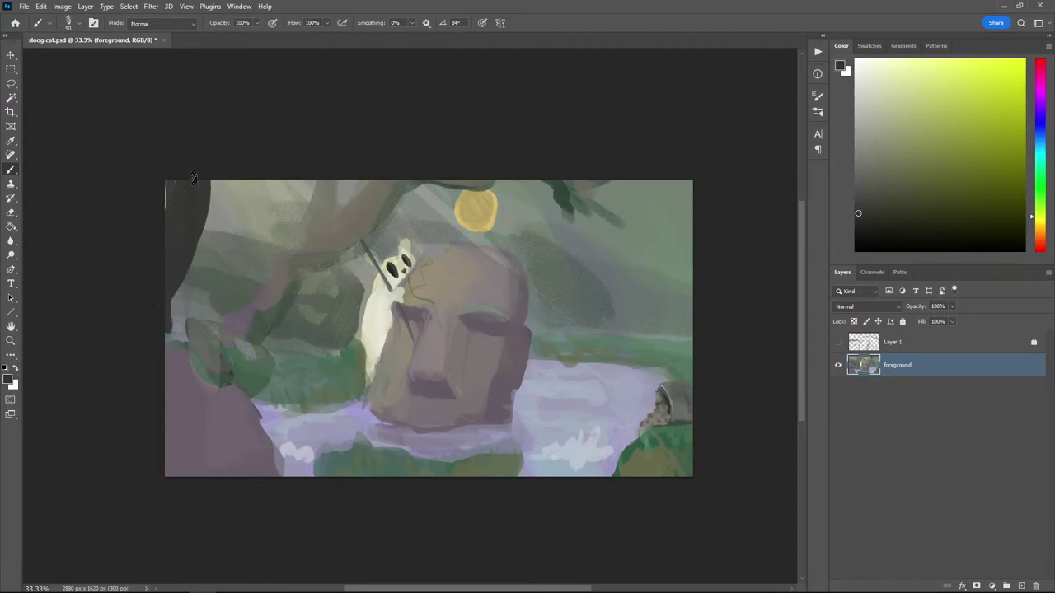
key(i)
click(346, 240)
key(b)
mouse_move(186, 181)
mouse_down()
mouse_move(182, 156)
mouse_move(183, 198)
mouse_move(165, 233)
mouse_up()
Blend the dark shadow and brown bark of the left-edge trunk with tones sampled from it
alt+click(179, 209)
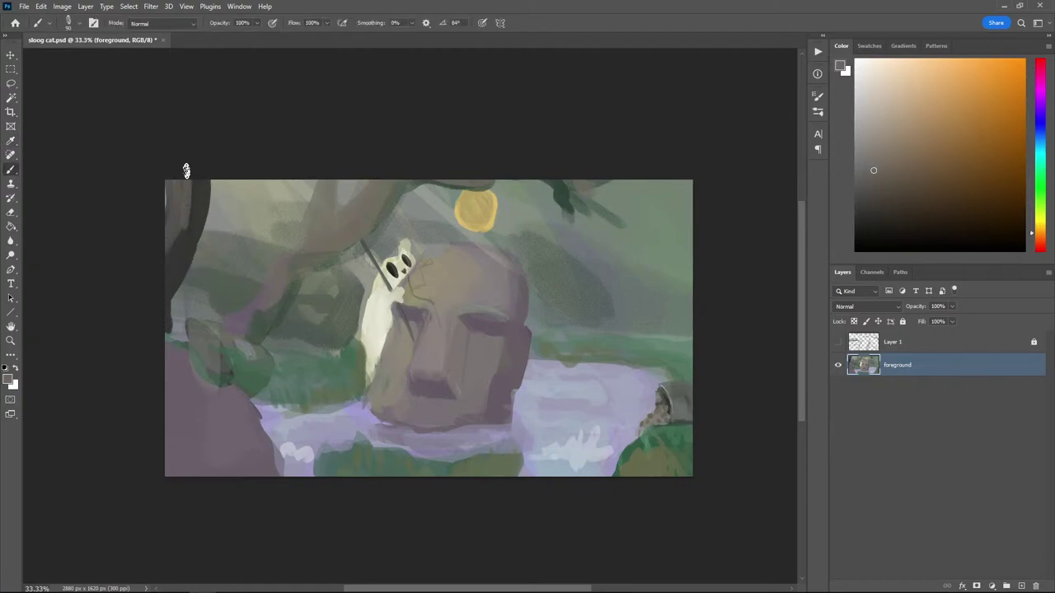
alt+click(160, 267)
alt+click(176, 261)
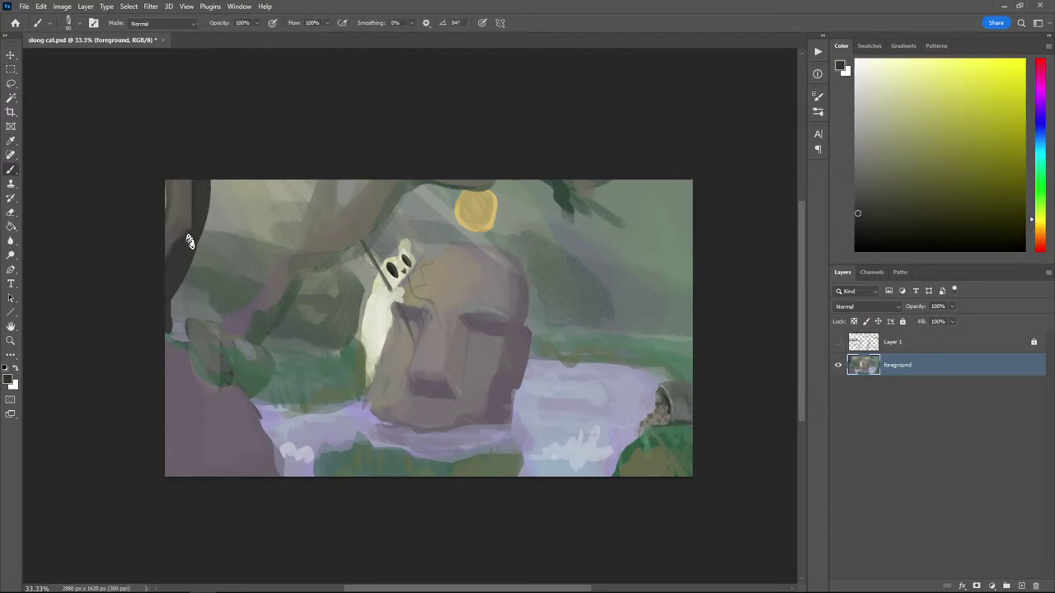
alt+click(177, 205)
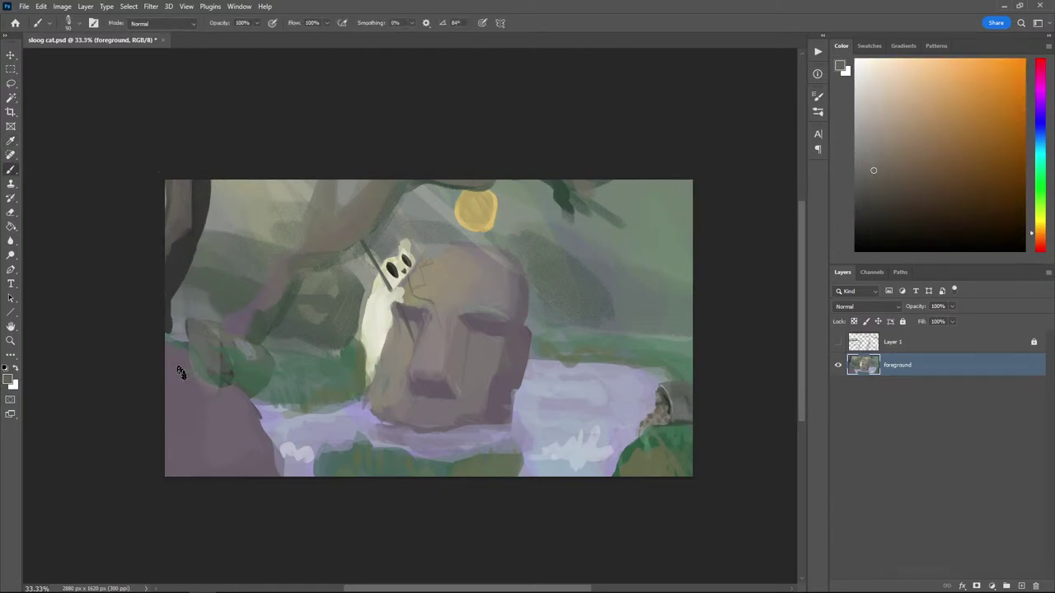
Shade the purple foreground rock with sampled darker tones and brush lighter muted purple along its upper edge
alt+click(179, 250)
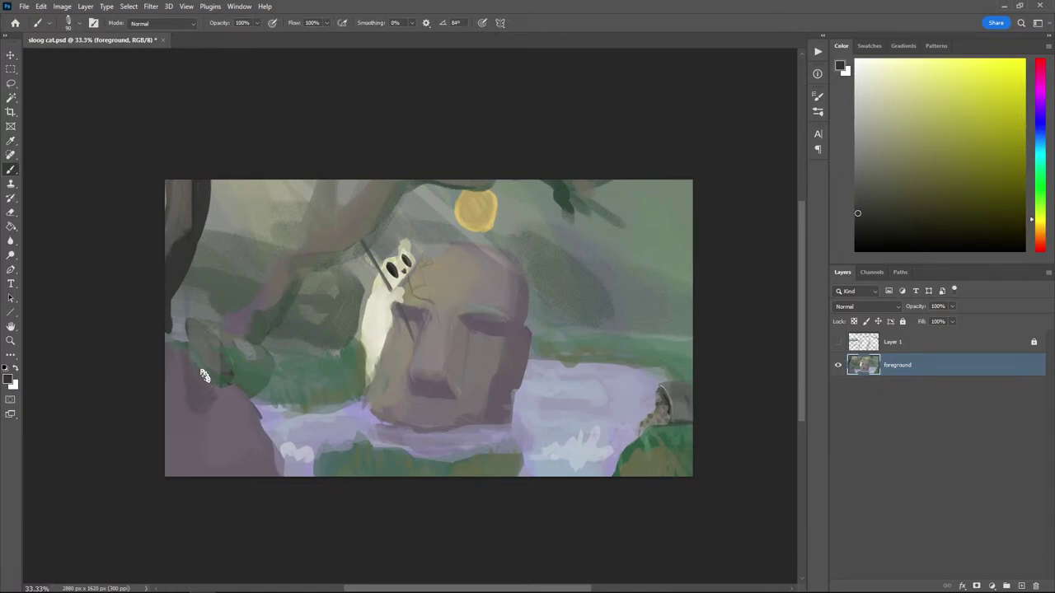
alt+click(175, 376)
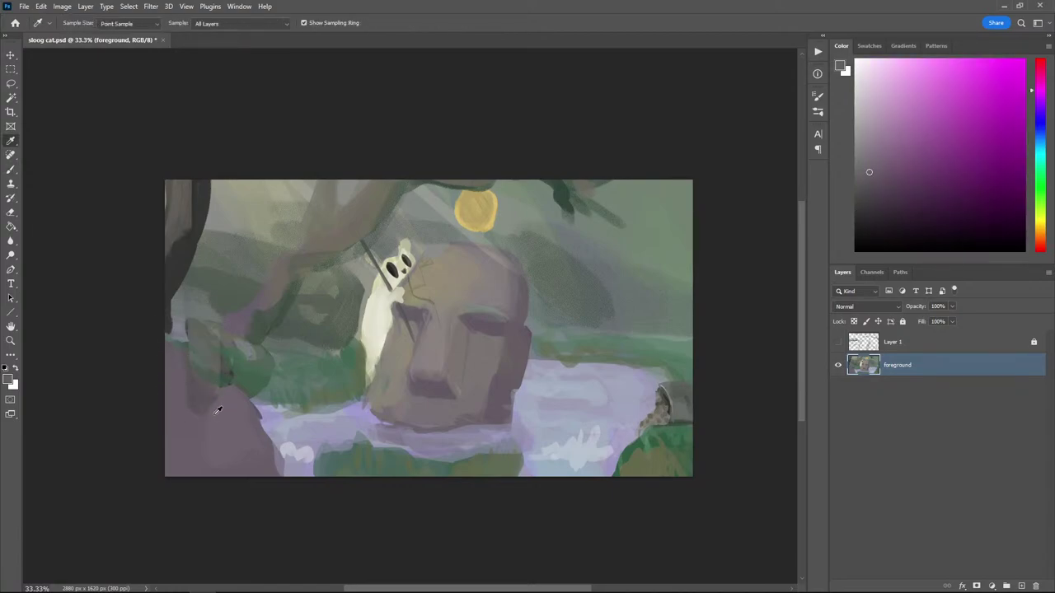
alt+click(195, 392)
alt+click(212, 437)
alt+click(247, 454)
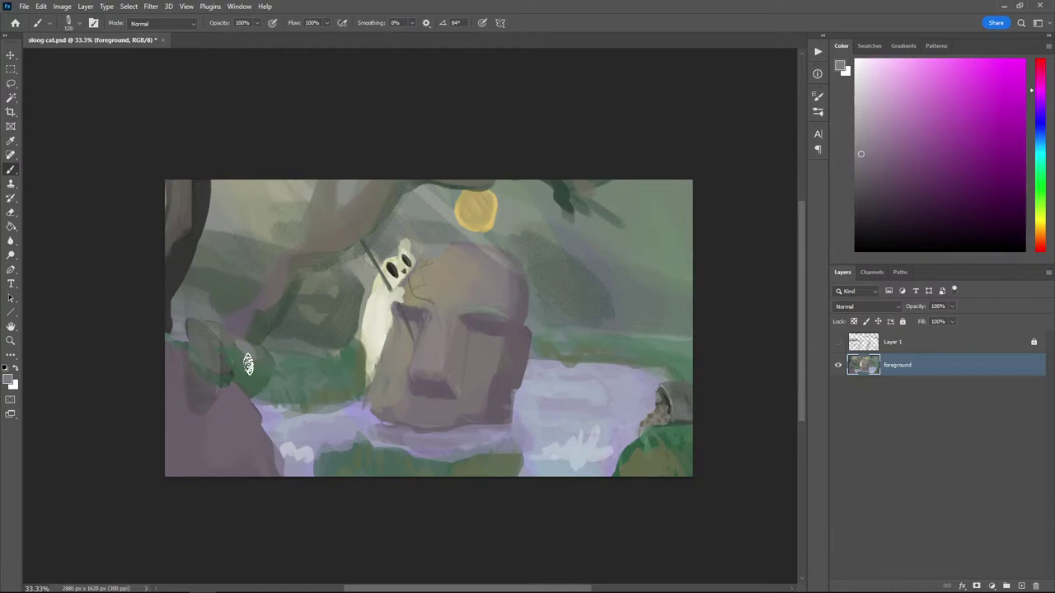
mouse_move(238, 358)
mouse_down()
mouse_move(283, 473)
mouse_move(271, 470)
mouse_move(239, 376)
mouse_move(272, 478)
mouse_move(229, 389)
mouse_move(221, 407)
mouse_move(191, 424)
mouse_move(169, 338)
mouse_up()
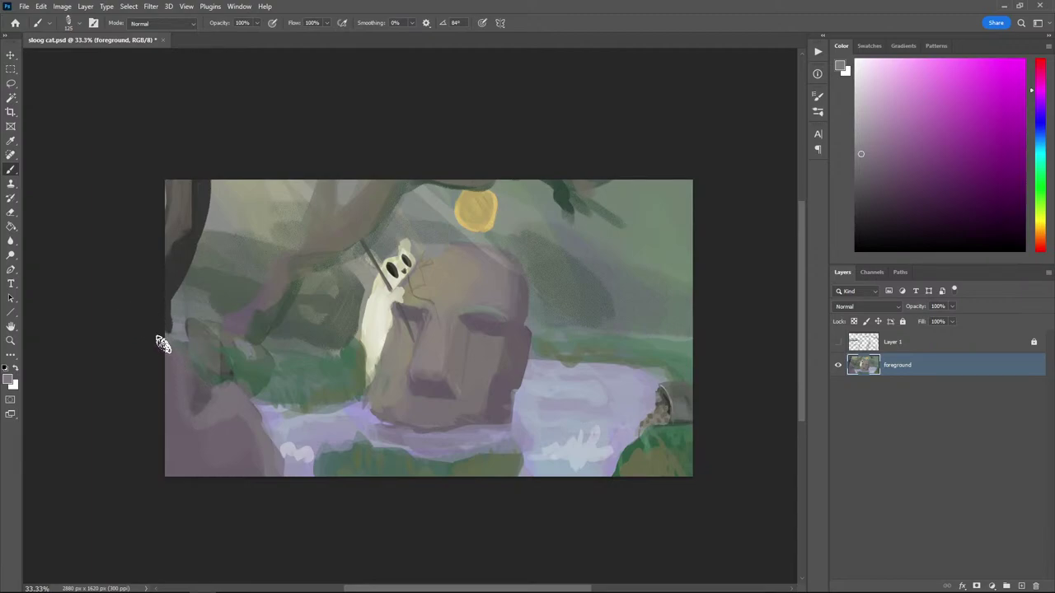
drag(203, 372, 218, 371)
Paint thin muted grey-purple shoreline strokes where the grassy banks meet the water on both sides of the stone head
key(alt)
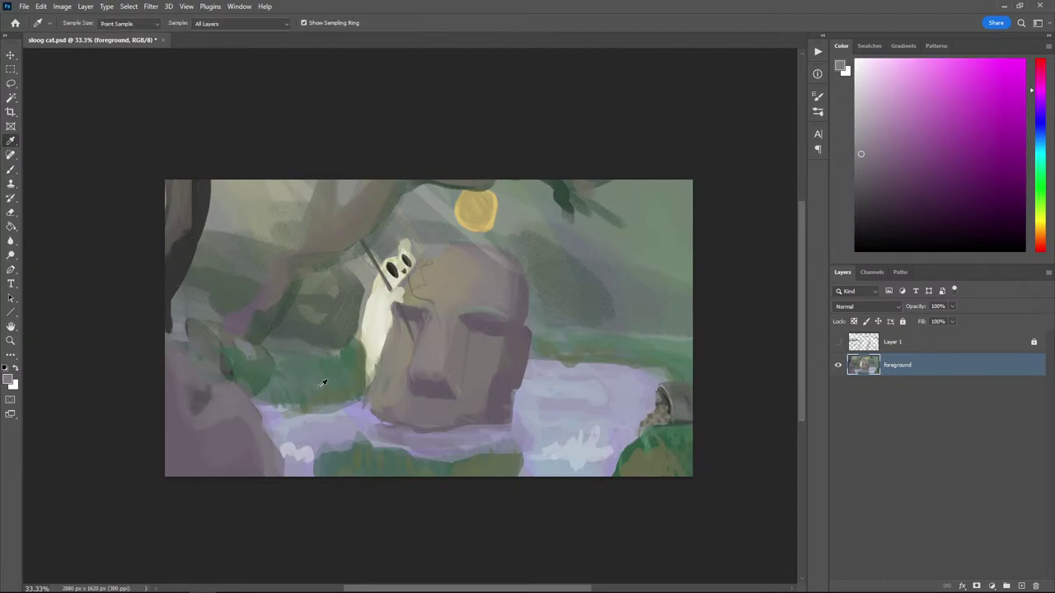
drag(308, 403, 323, 405)
alt+click(357, 407)
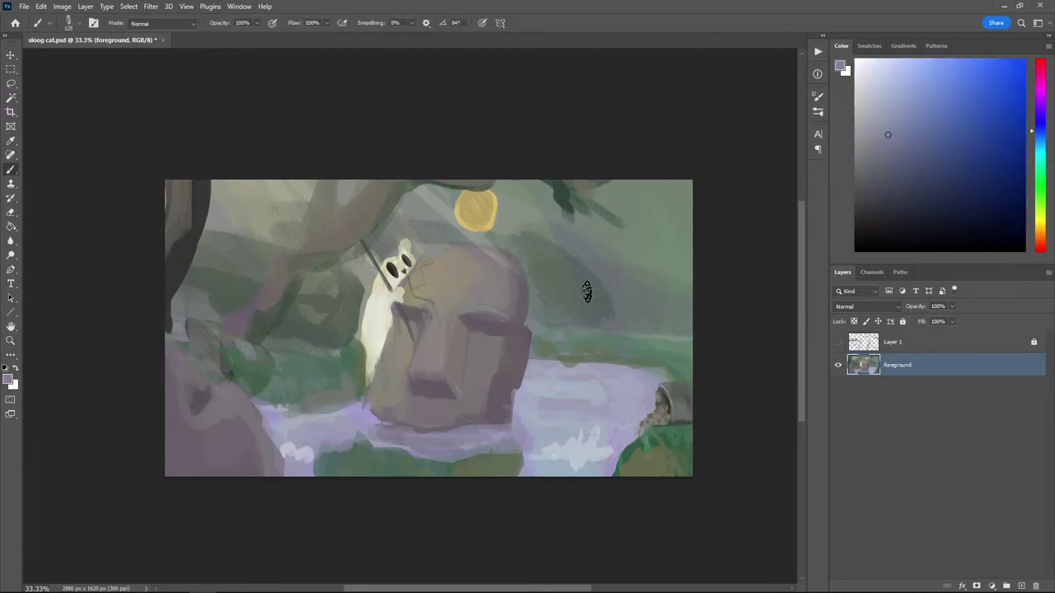
alt+click(353, 405)
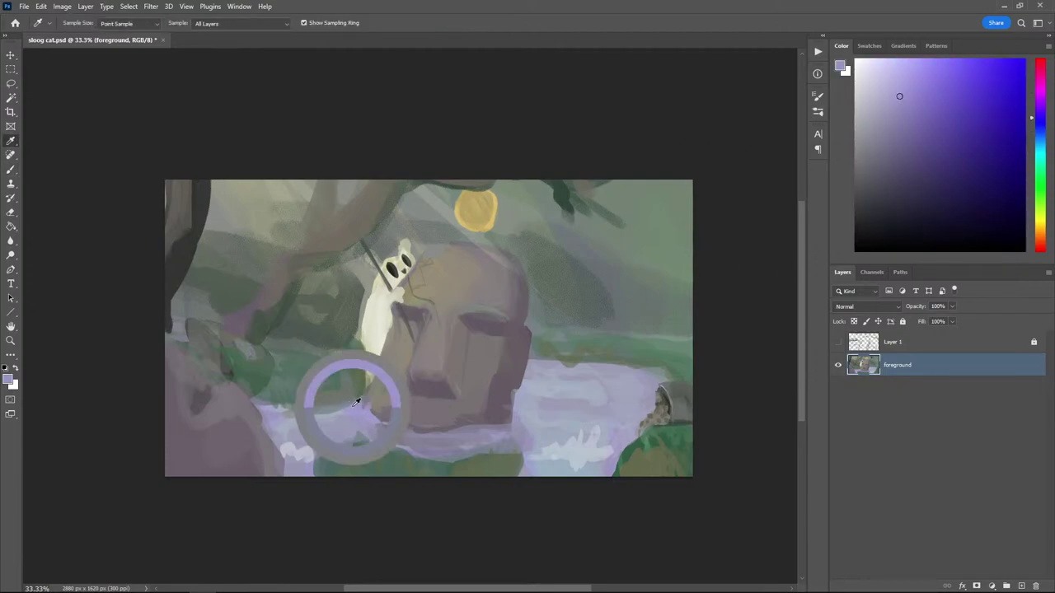
drag(884, 142, 874, 107)
key(bracketleft)
key(bracketleft)
key(bracketleft)
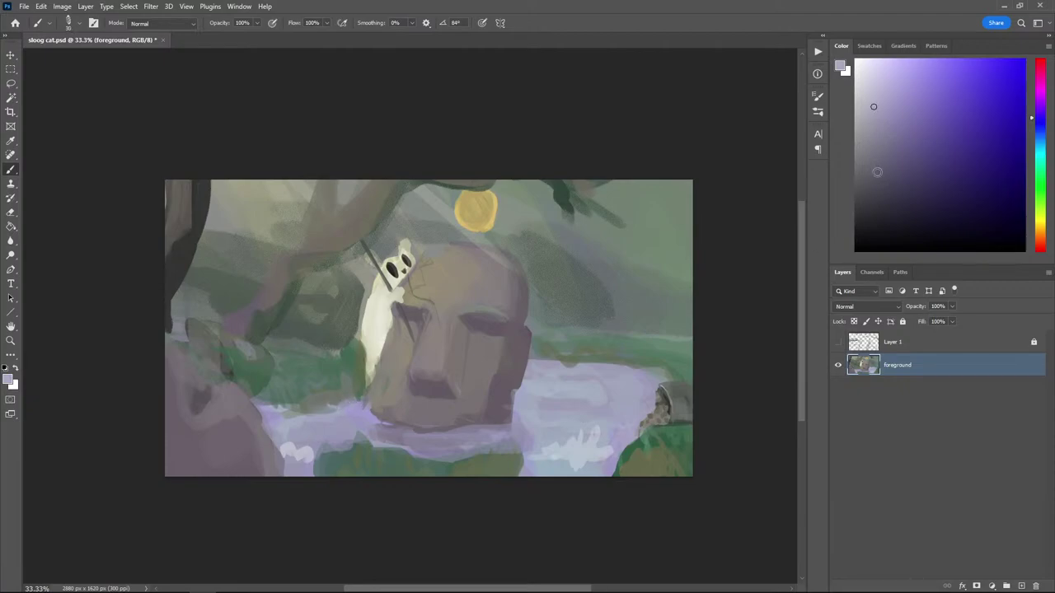
alt+click(293, 363)
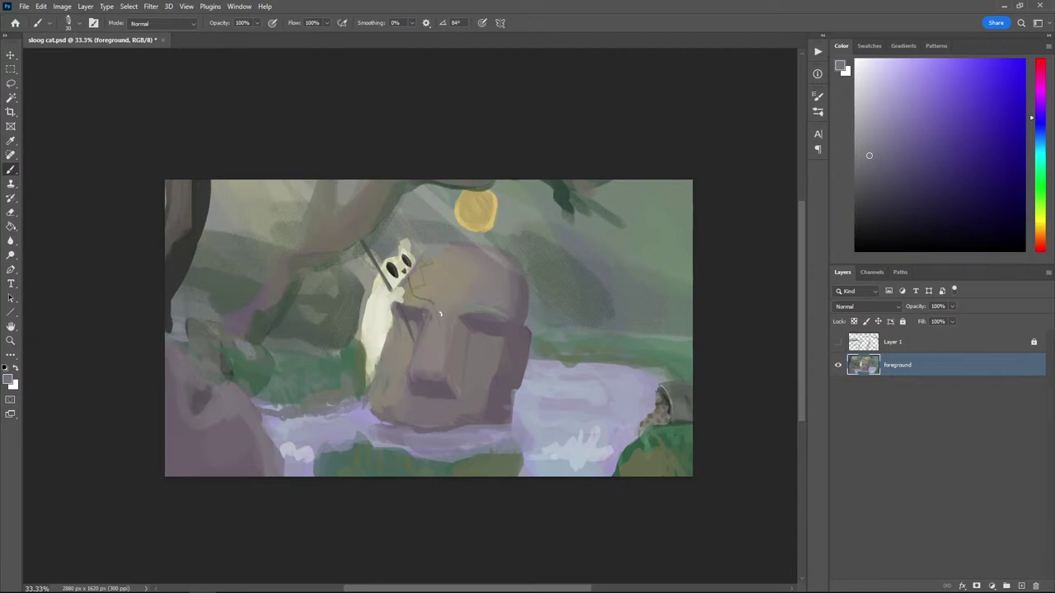
drag(566, 358, 612, 365)
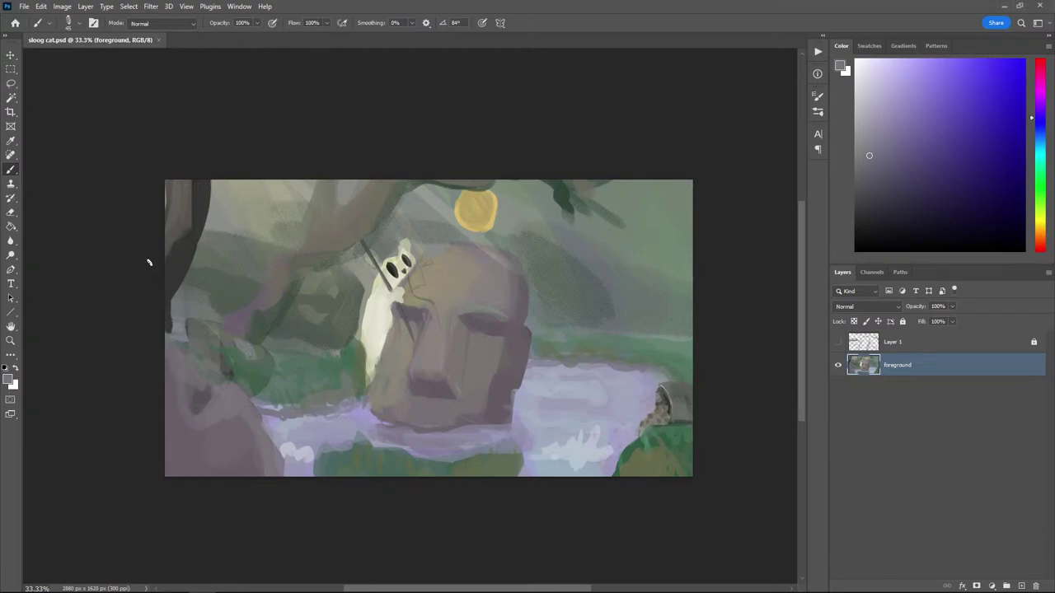
Brush sampled greens over the grassy bank beside the pale figure and darken its upper part with deep green
click(113, 265)
key(i)
click(283, 274)
key(b)
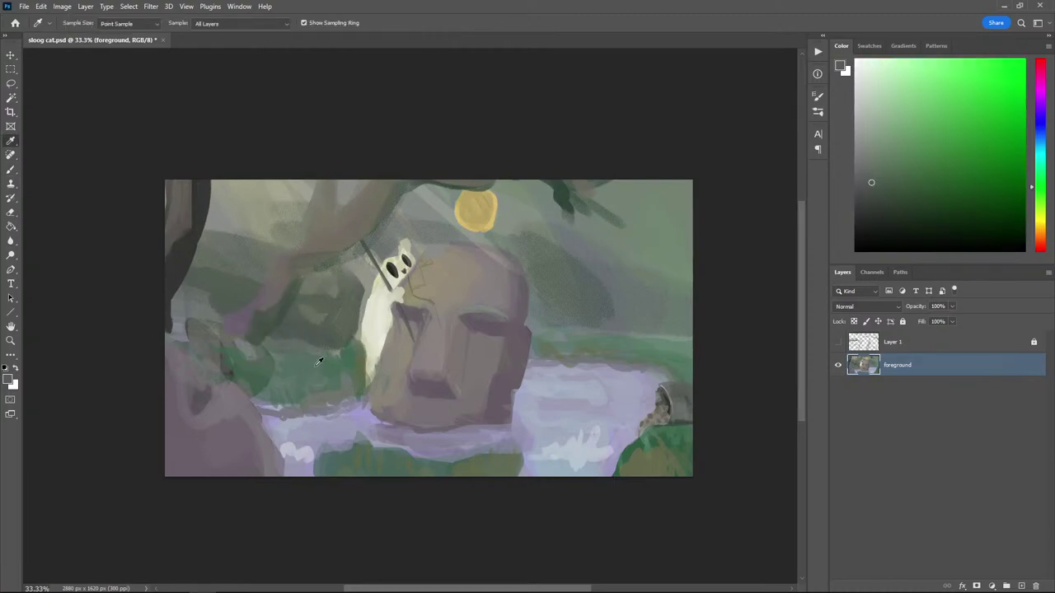
alt+click(330, 359)
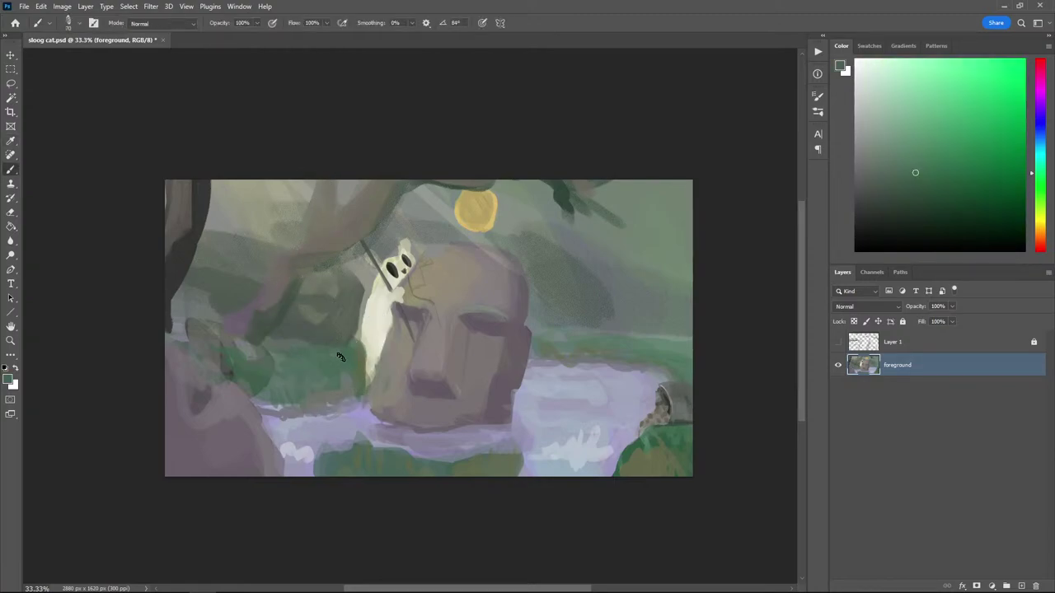
alt+click(277, 340)
key(i)
alt+click(281, 317)
click(877, 218)
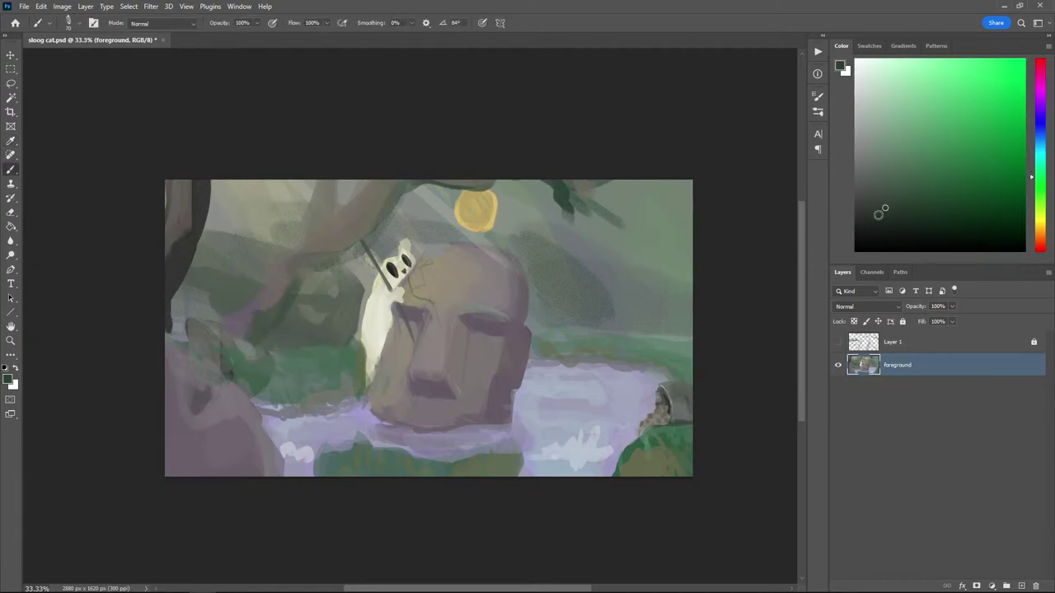
Paint a light neutral grey rim highlight along the overhanging tree's side branch and down the trunk's outer edge
alt+click(537, 232)
click(863, 144)
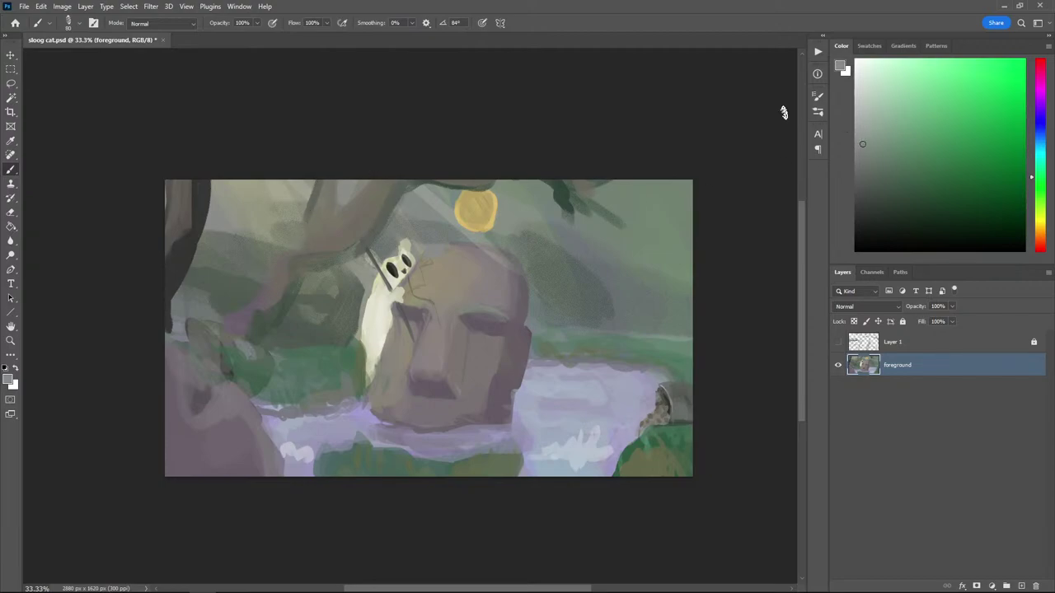
key(ctrl+z)
mouse_move(307, 211)
mouse_down()
mouse_move(291, 245)
mouse_move(307, 237)
mouse_move(326, 176)
mouse_up()
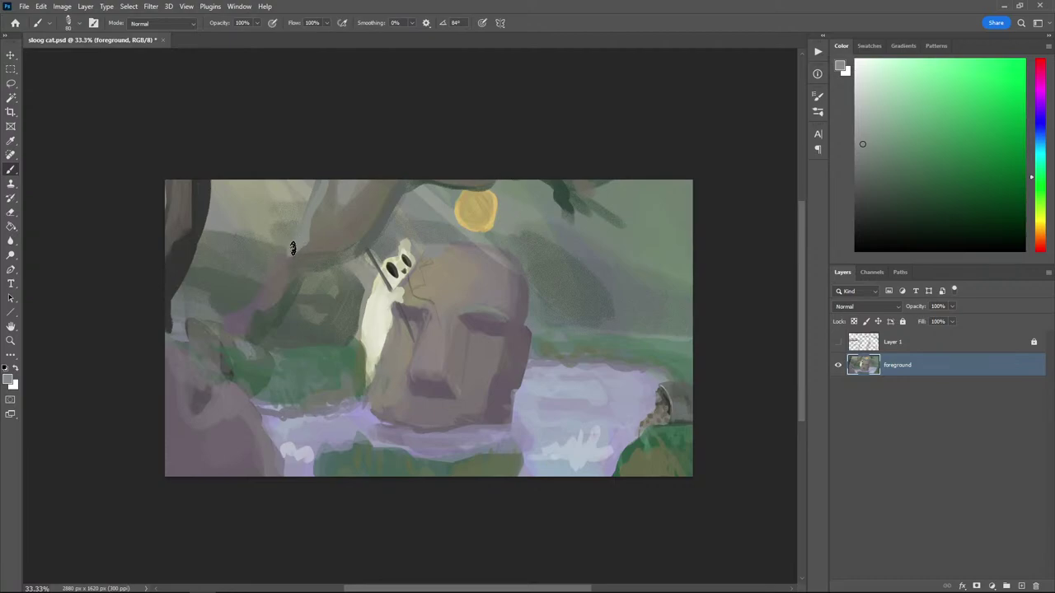
drag(267, 291, 243, 328)
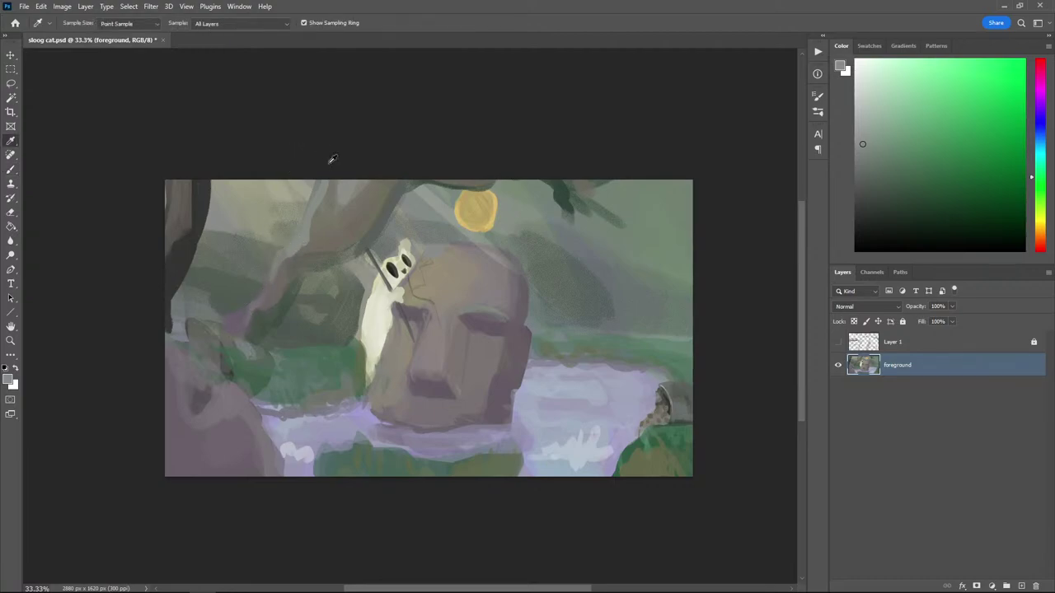
Soften the grey highlight at the tree's fork with sampled brown bark, leaving a thin light edge on the branch
alt+click(315, 227)
drag(317, 220, 323, 198)
alt+click(328, 236)
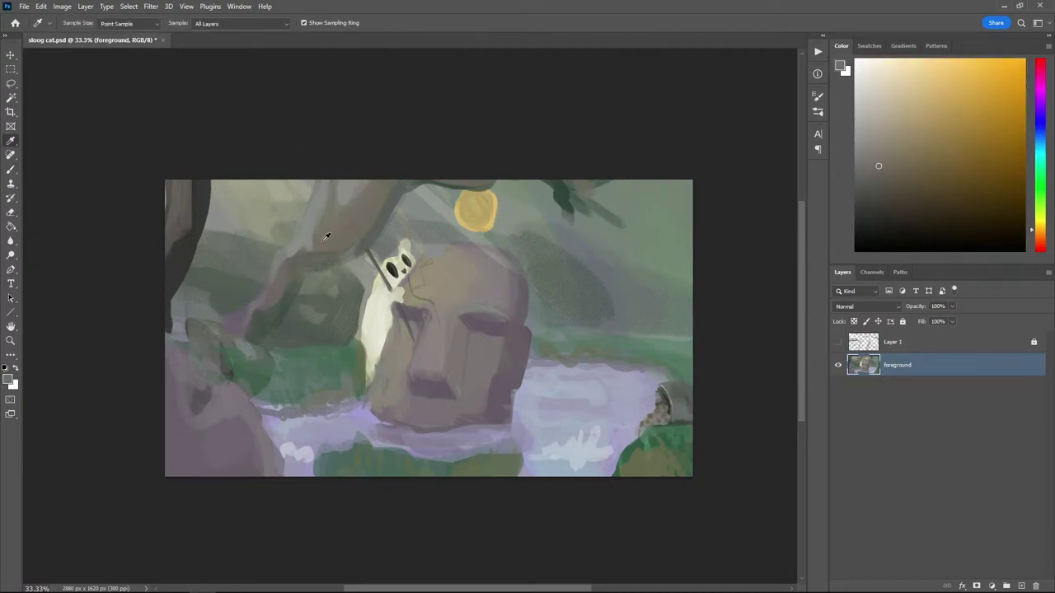
drag(306, 245, 319, 223)
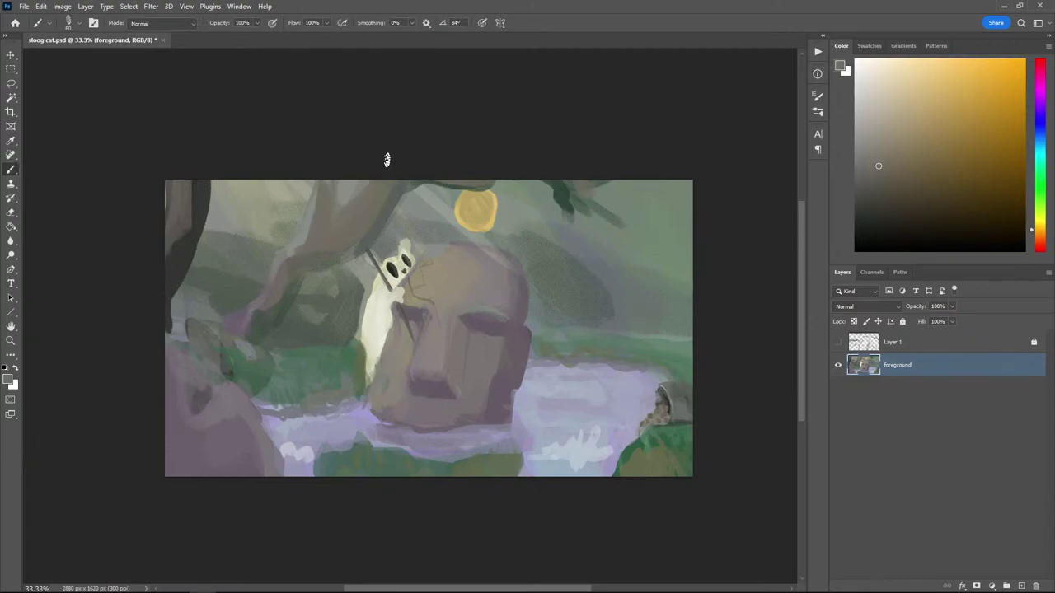
alt+click(314, 200)
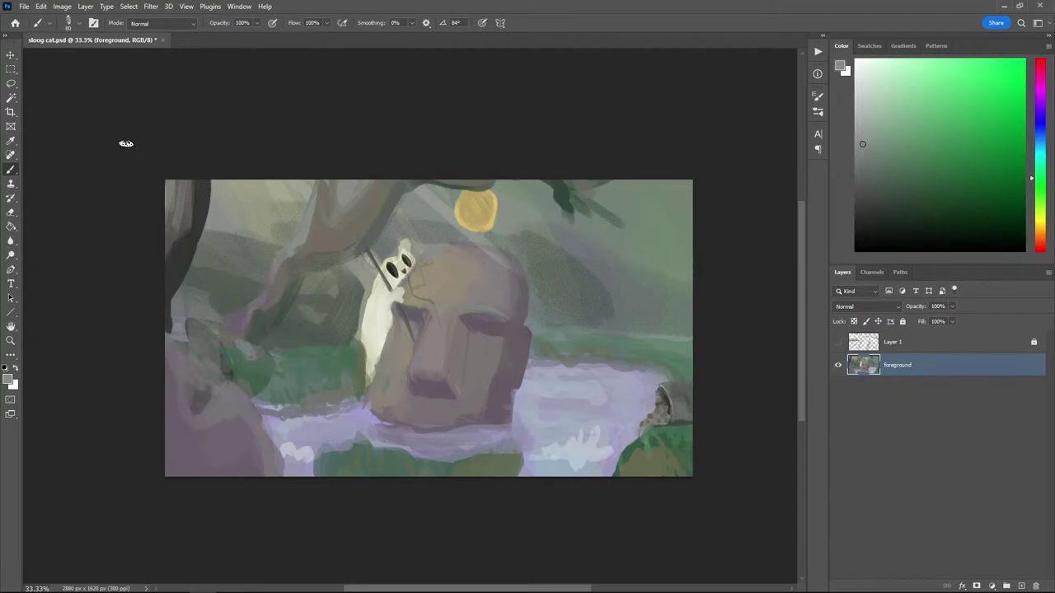
Brush sampled grey-green and blue-grey strokes over the misty sky beyond the hanging twigs
key(o)
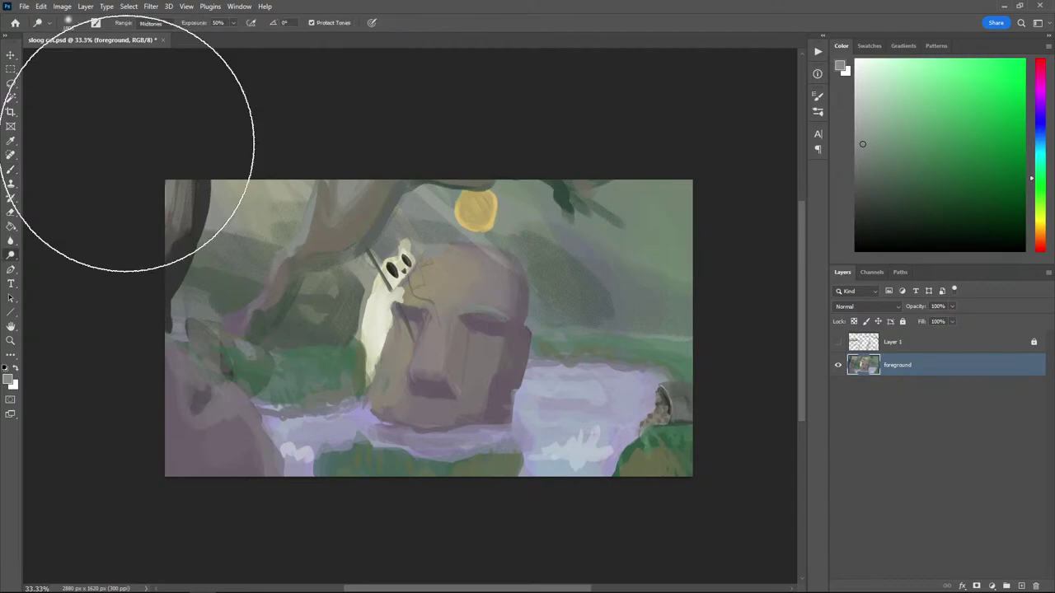
key(b)
key(i)
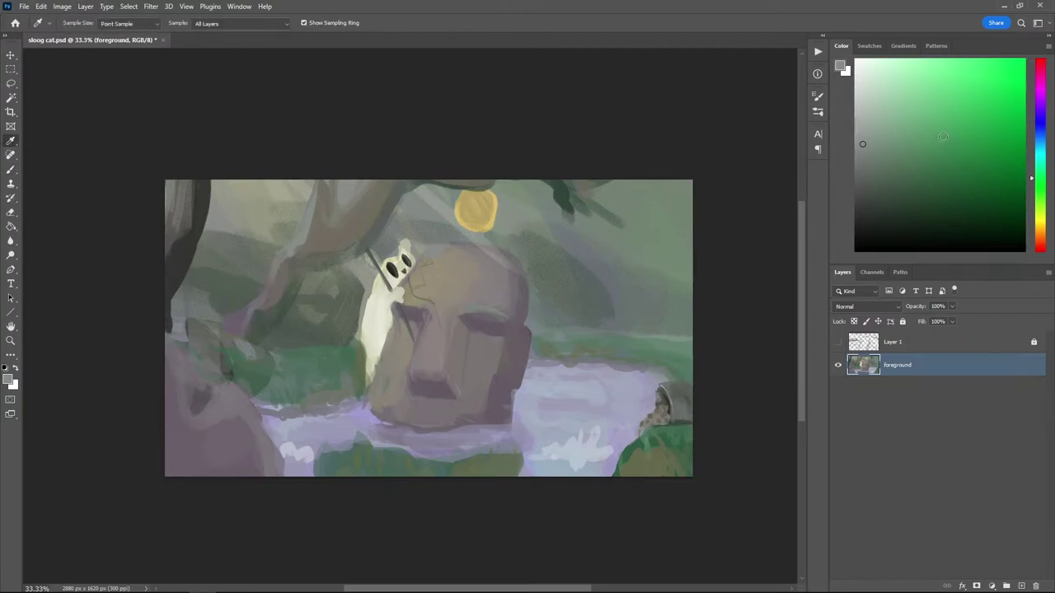
alt+click(651, 282)
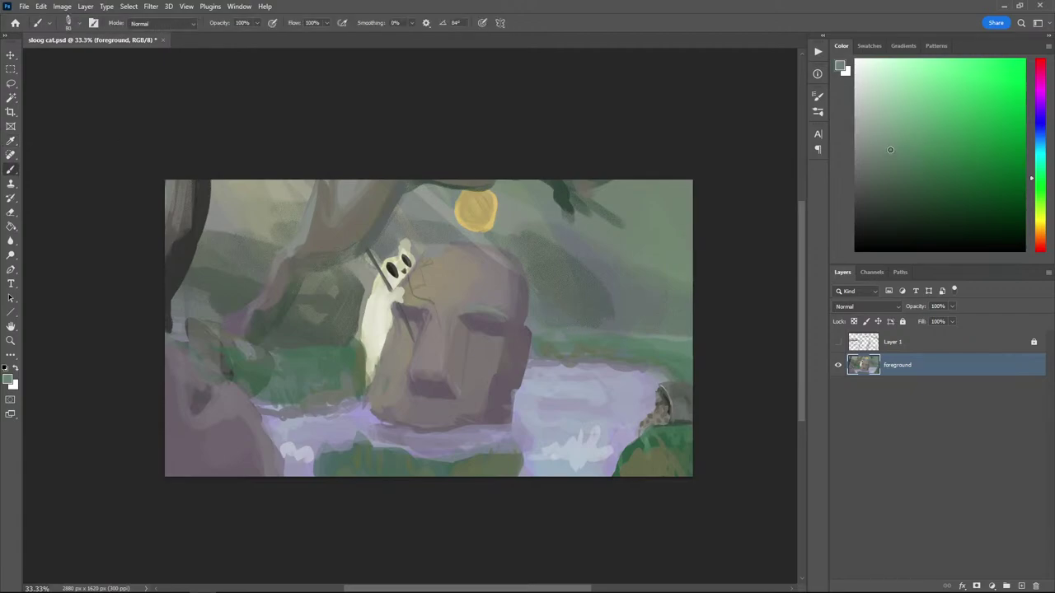
alt+click(625, 257)
alt+click(647, 217)
alt+click(612, 249)
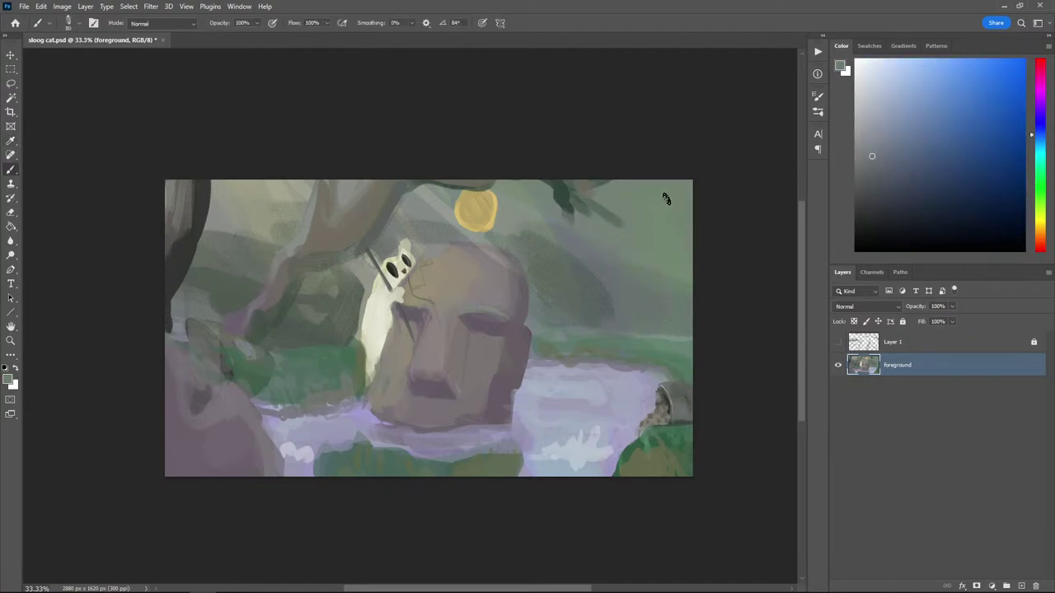
mouse_move(668, 197)
mouse_down()
mouse_move(624, 158)
mouse_move(618, 164)
mouse_move(676, 234)
mouse_move(682, 220)
mouse_move(677, 248)
mouse_up()
Enlarge the brush to 200 and layer broad muted blue-purple strokes across the sky and the distant hill
key(bracketright)
key(bracketright)
key(bracketright)
key(bracketright)
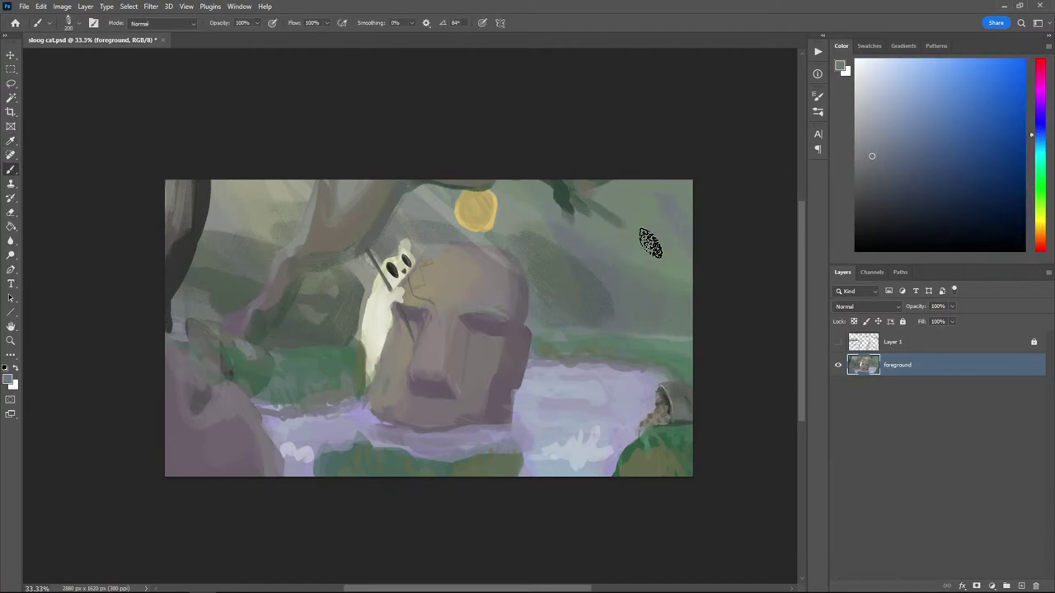
drag(638, 195, 646, 235)
alt+click(645, 235)
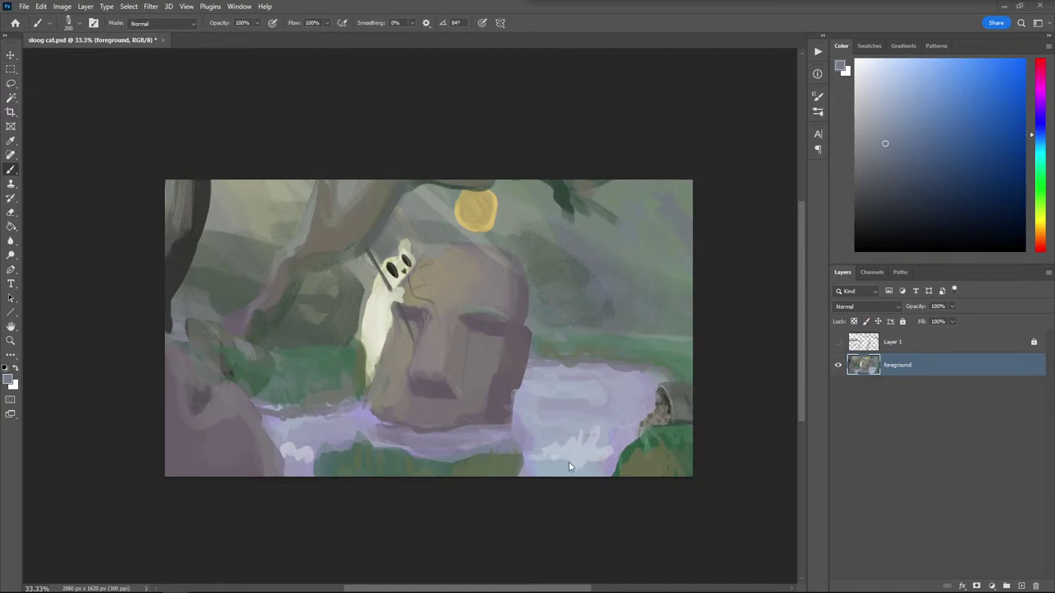
Paint neutral grey shadows over the lavender water beside the foreground rock, reducing the brush size to 100
key(i)
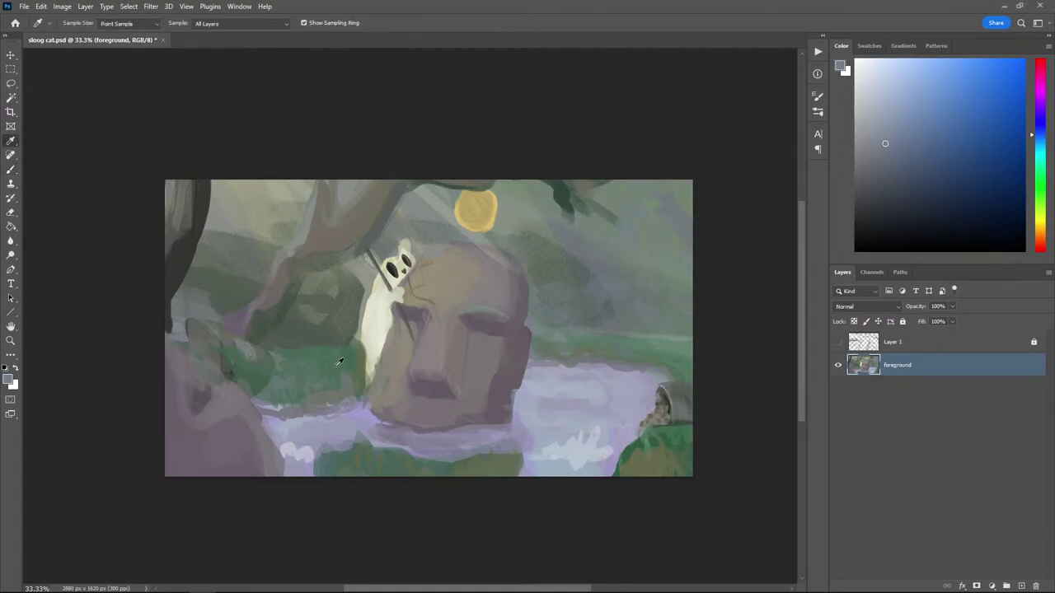
alt+click(322, 431)
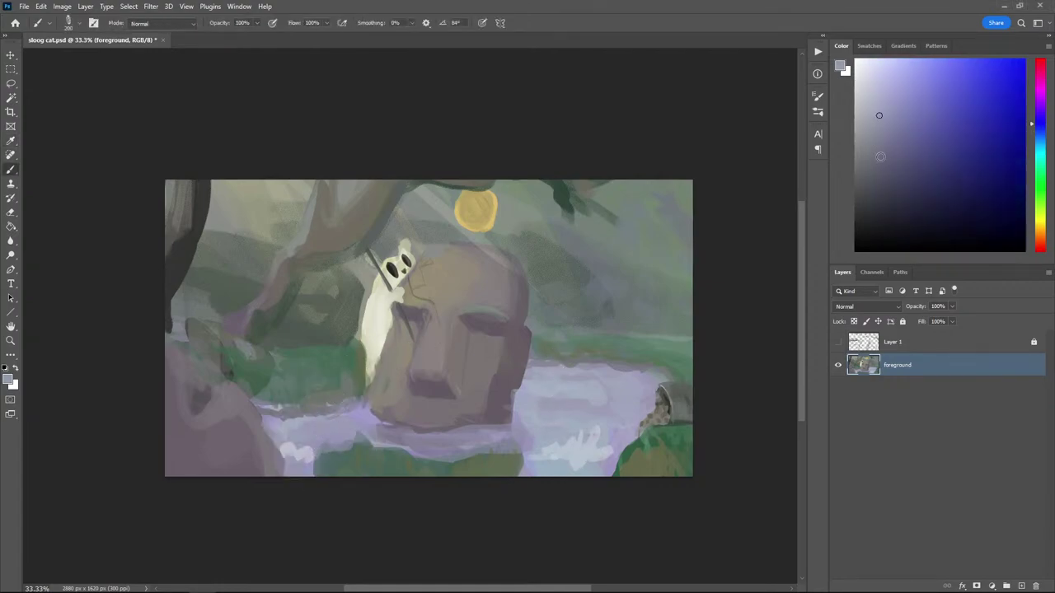
click(855, 157)
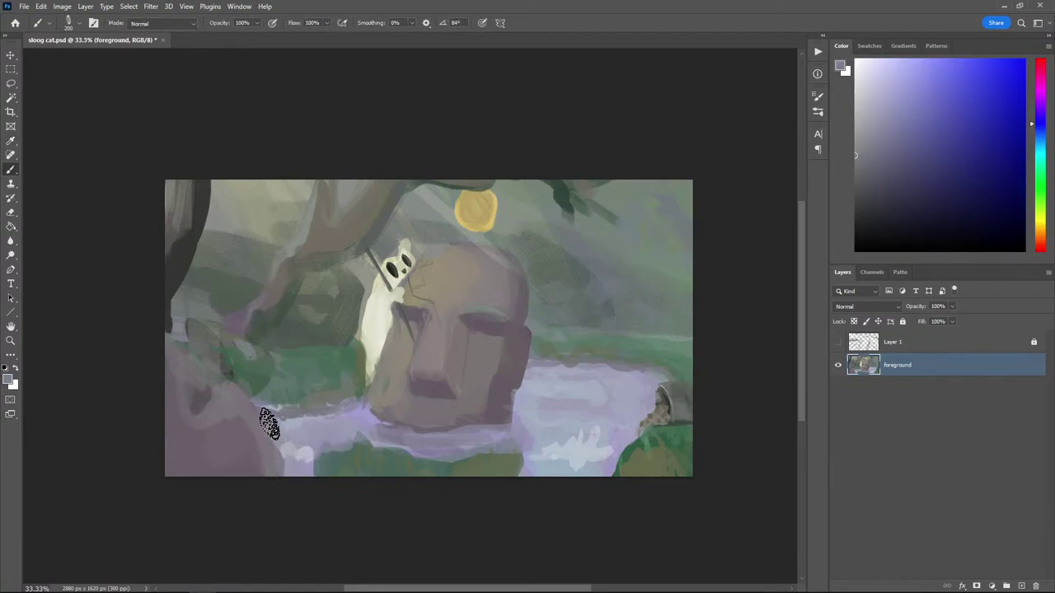
key(bracketleft)
key(bracketleft)
key(bracketleft)
key(bracketleft)
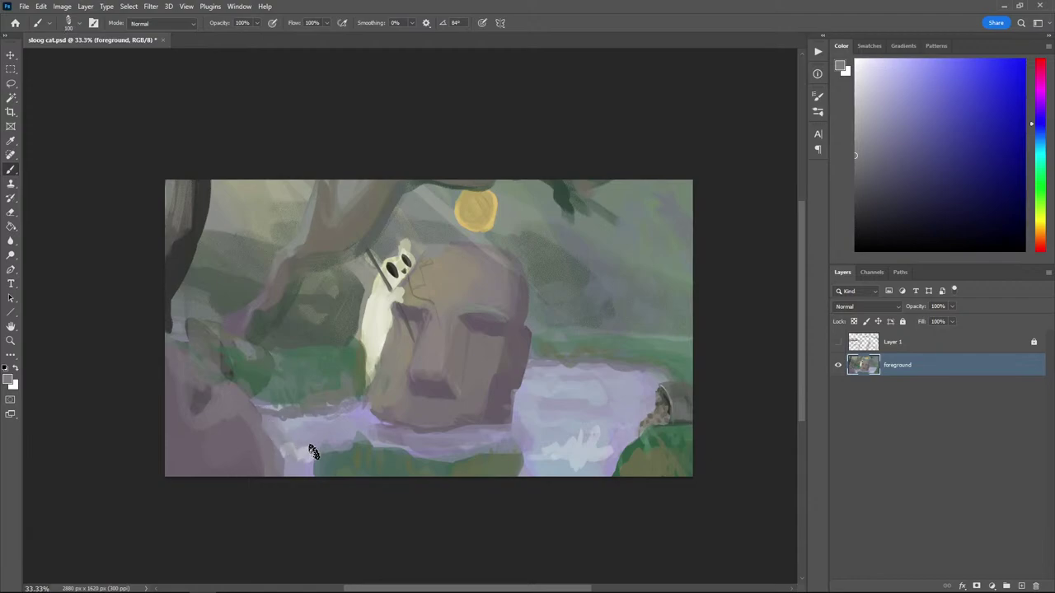
With the brush at 150, paint grey shadow across the water around the stone head's base and add pale lavender-grey highlights
key(bracketright)
key(bracketright)
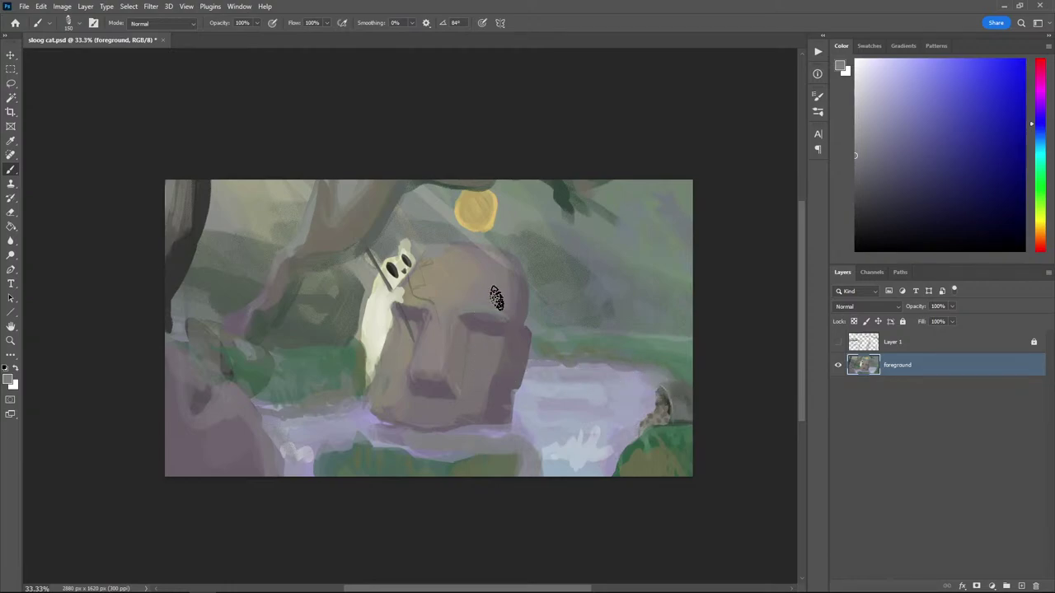
click(866, 109)
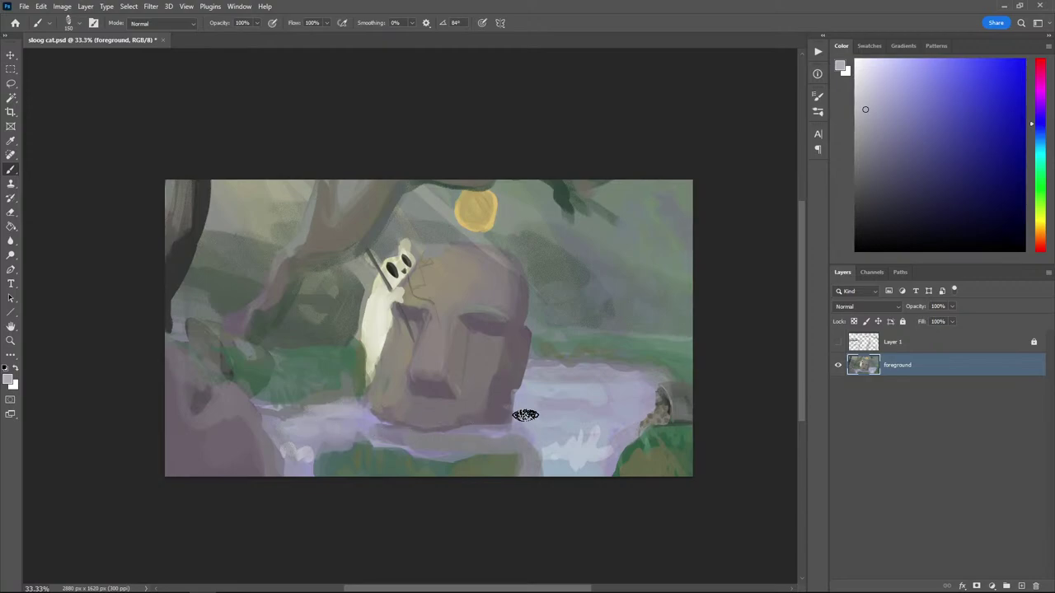
Enlarge the brush to 500 and adjust the foreground layer's Levels, raising the black point and lowering the white point
key(bracketright)
key(bracketright)
key(bracketright)
key(bracketright)
key(bracketright)
key(bracketright)
click(62, 6)
mouse_move(87, 36)
click(191, 46)
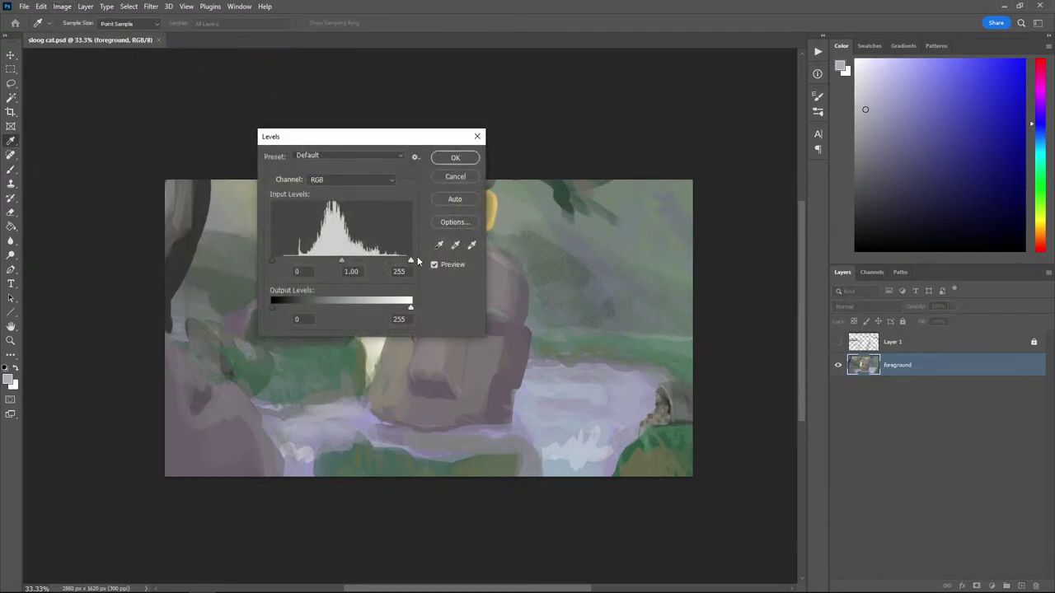
drag(344, 260, 352, 261)
drag(273, 260, 286, 261)
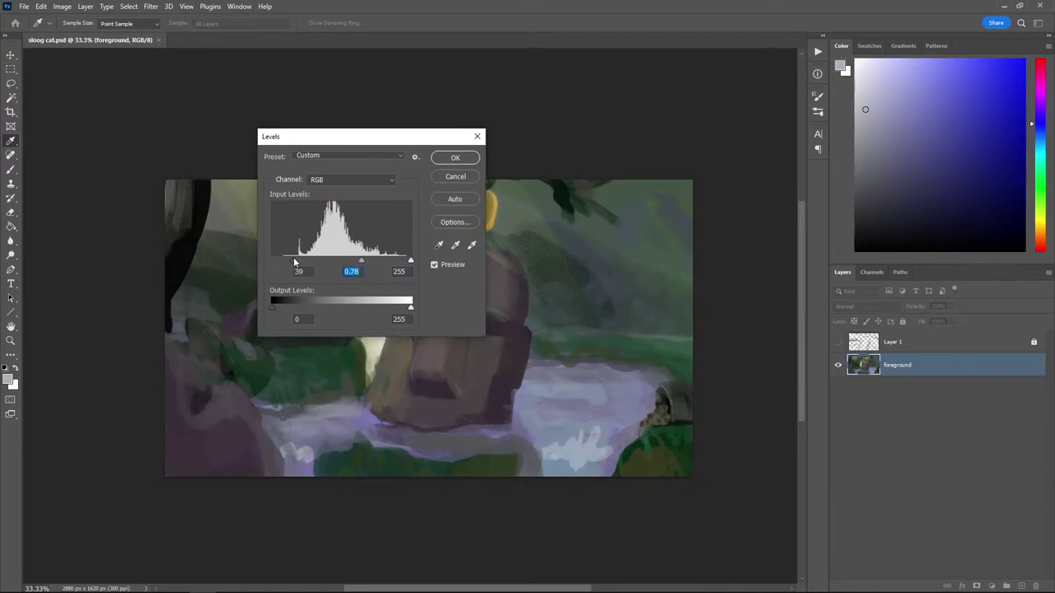
drag(413, 263, 381, 259)
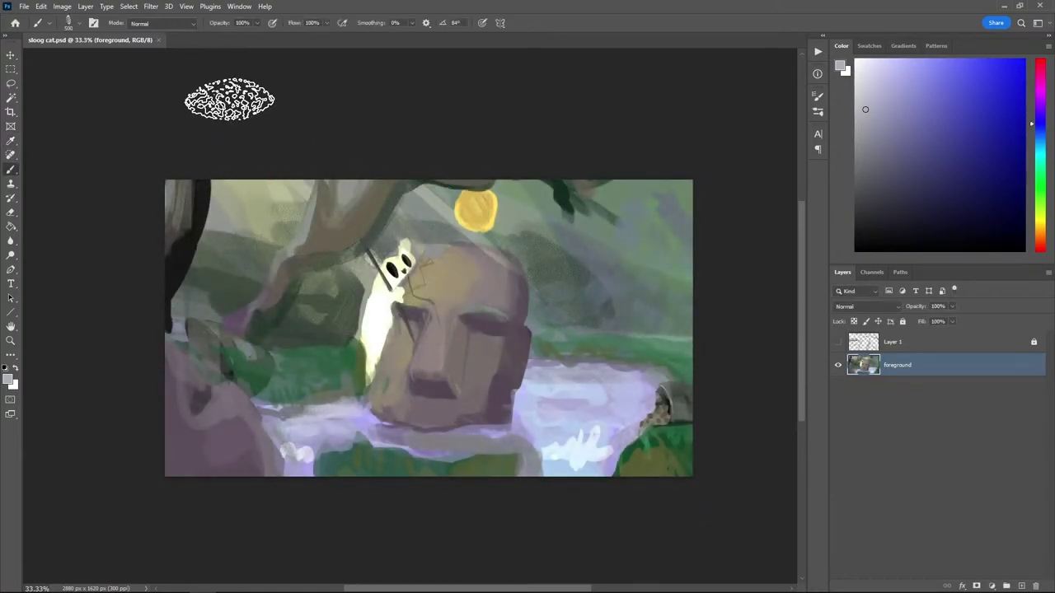
Boost the foreground layer's vibrance to about +43 and raise its saturation slightly
click(62, 7)
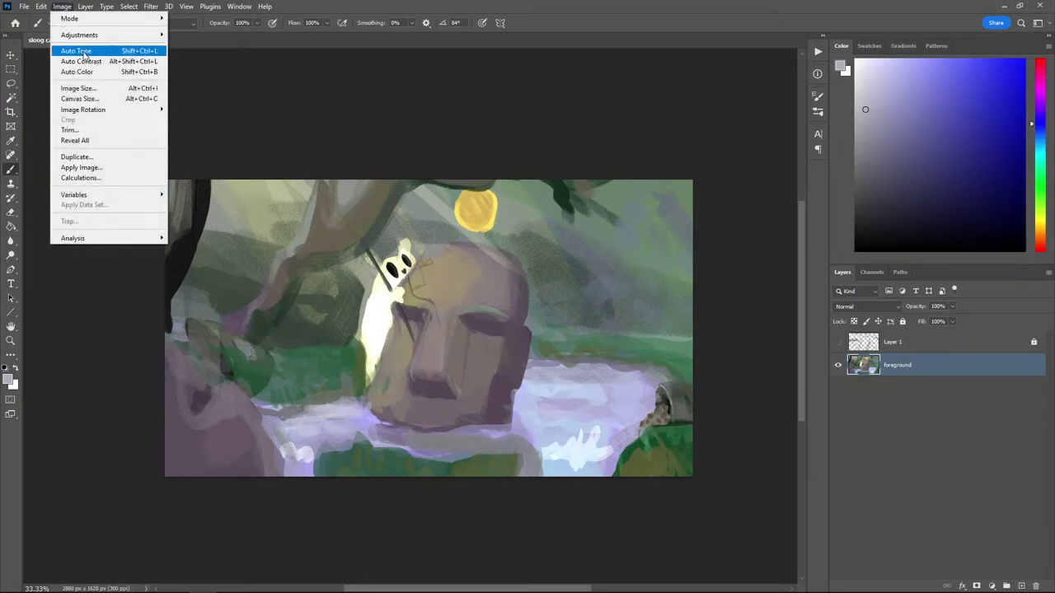
mouse_move(90, 35)
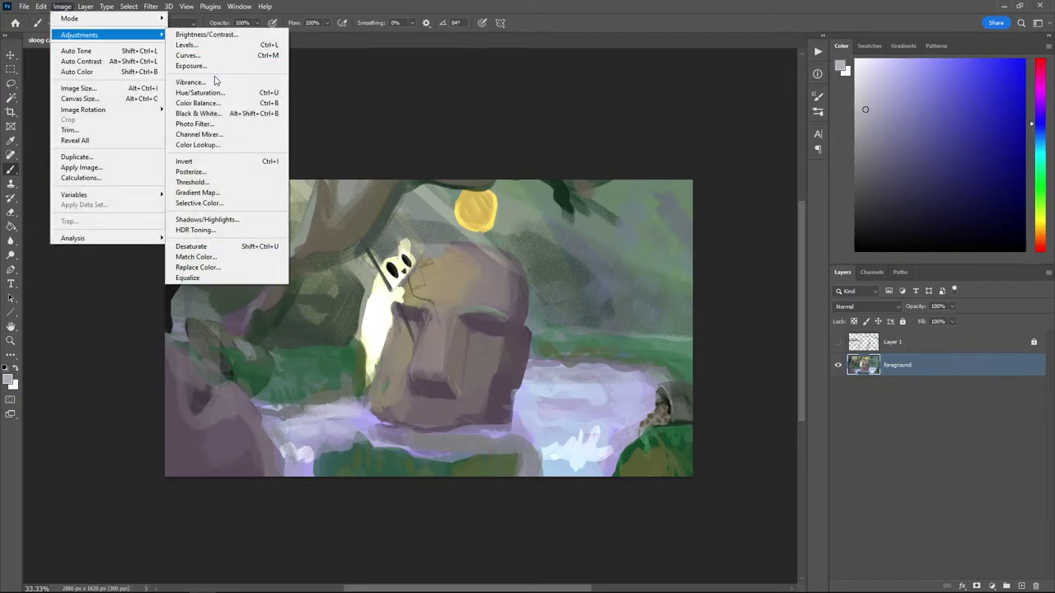
click(195, 83)
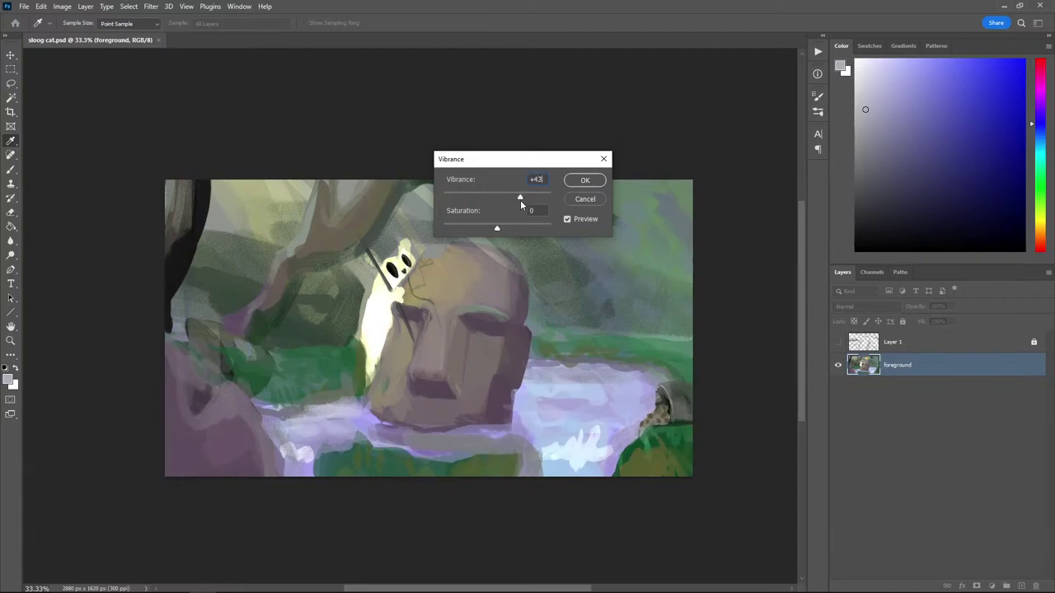
drag(518, 232, 507, 230)
click(585, 180)
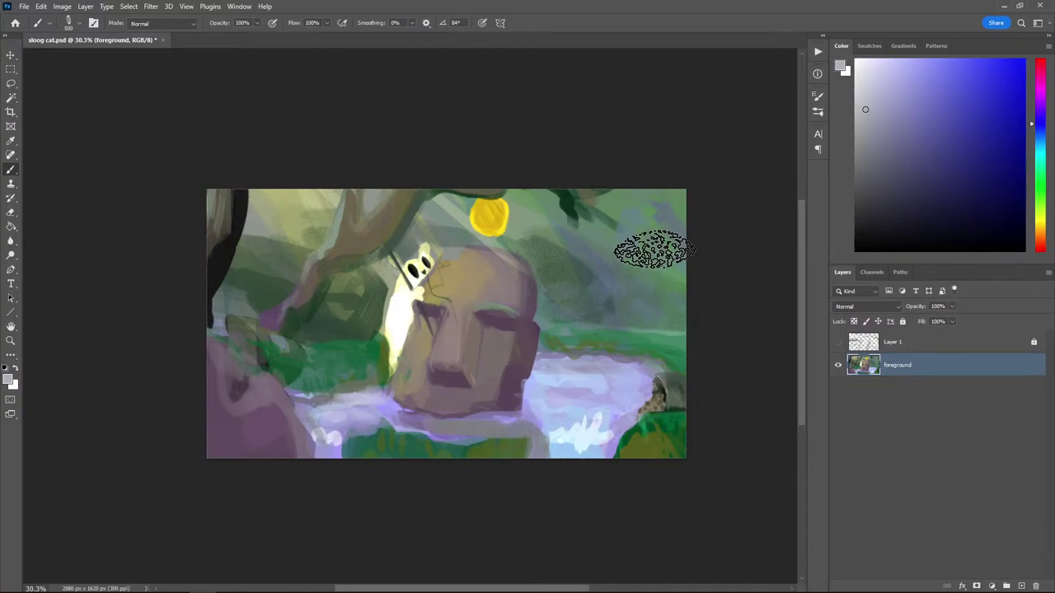
key(ctrl+plus)
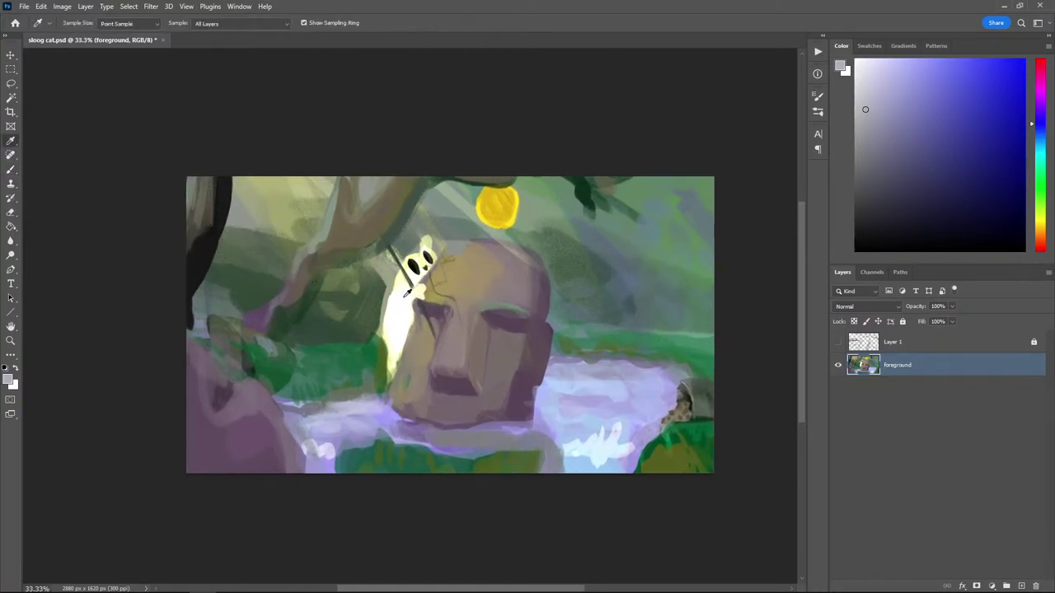
alt+click(403, 297)
key(ctrl+plus)
key(ctrl+plus)
key(ctrl+plus)
key(ctrl+minus)
key(ctrl+minus)
key(ctrl+minus)
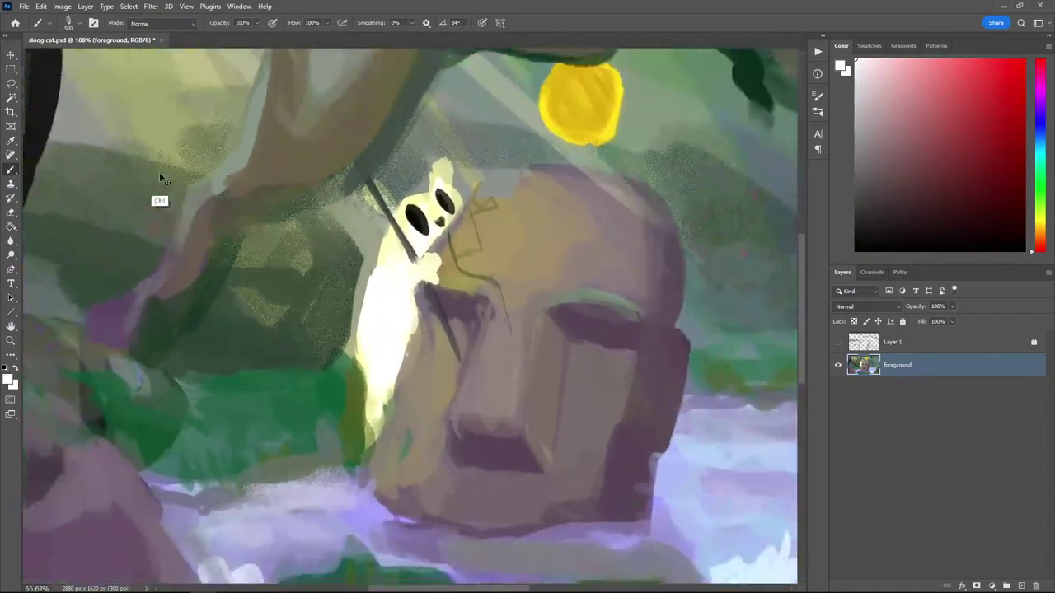
key(bracketright)
key(bracketright)
Sample the sun's yellow shades and extend and round out its upper edge beneath the branch with a small brush
key(ctrl+plus)
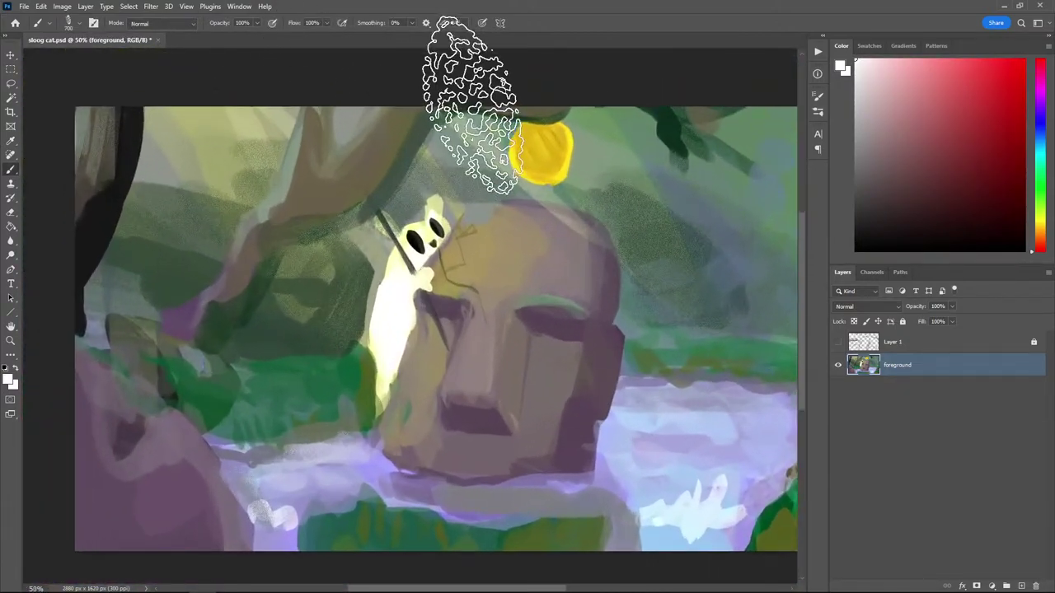
drag(474, 144, 411, 258)
drag(517, 157, 506, 176)
key(alt)
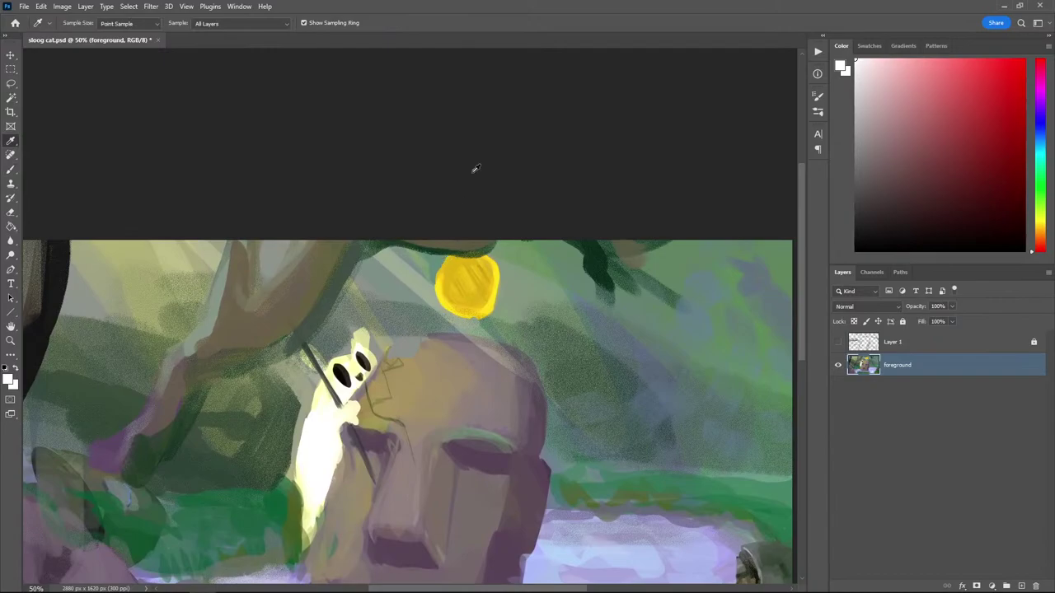
alt+click(443, 277)
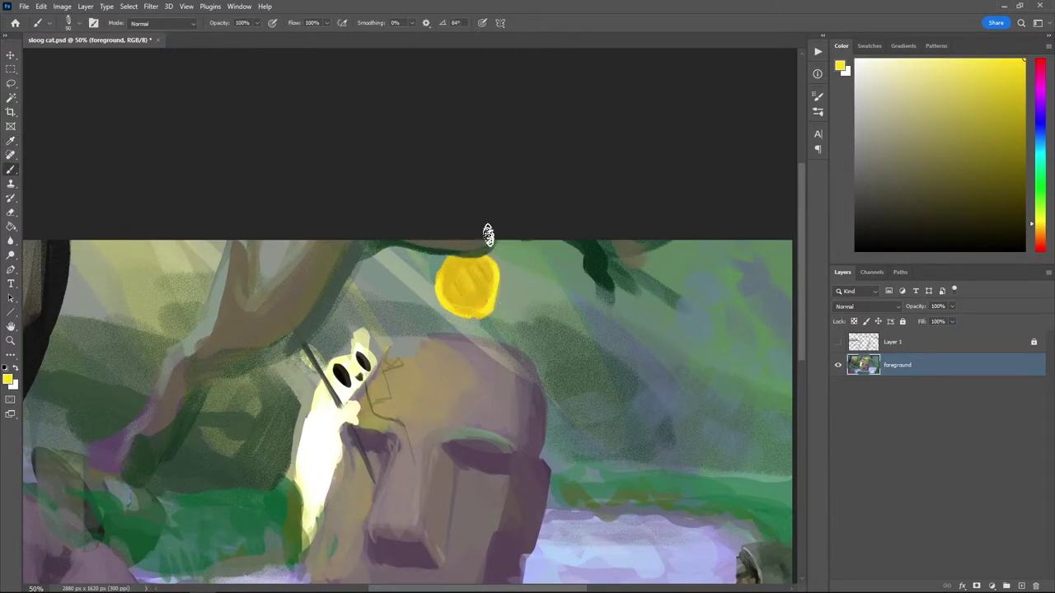
mouse_move(465, 253)
mouse_down()
mouse_move(478, 262)
mouse_move(450, 257)
mouse_up()
alt+click(482, 262)
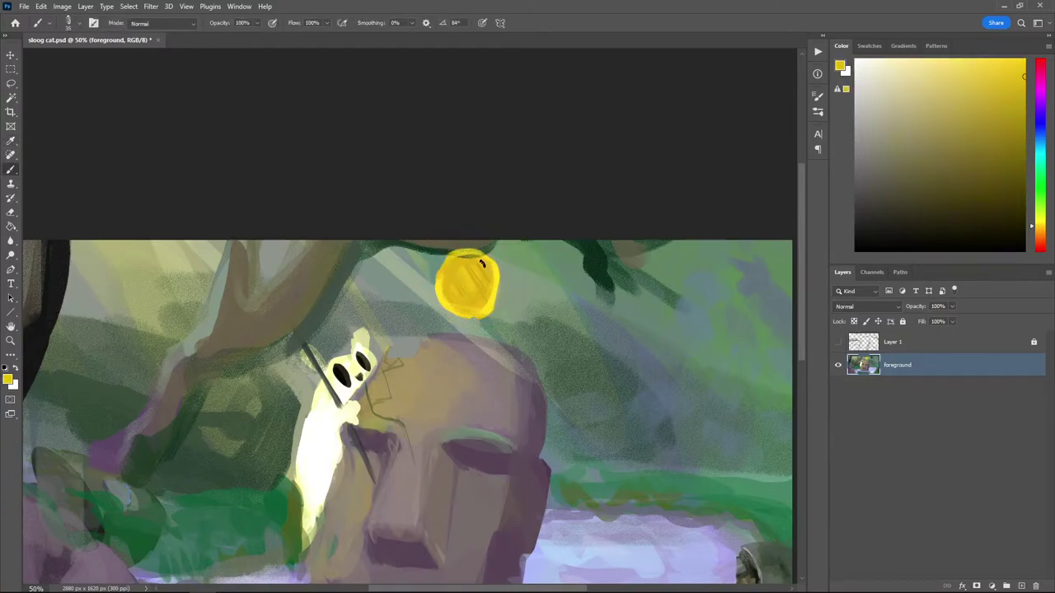
alt+click(467, 261)
Brush sampled brown and dark grey-green shading down the shadowed side of the leaning tree trunk with the brush at 60
alt+click(284, 313)
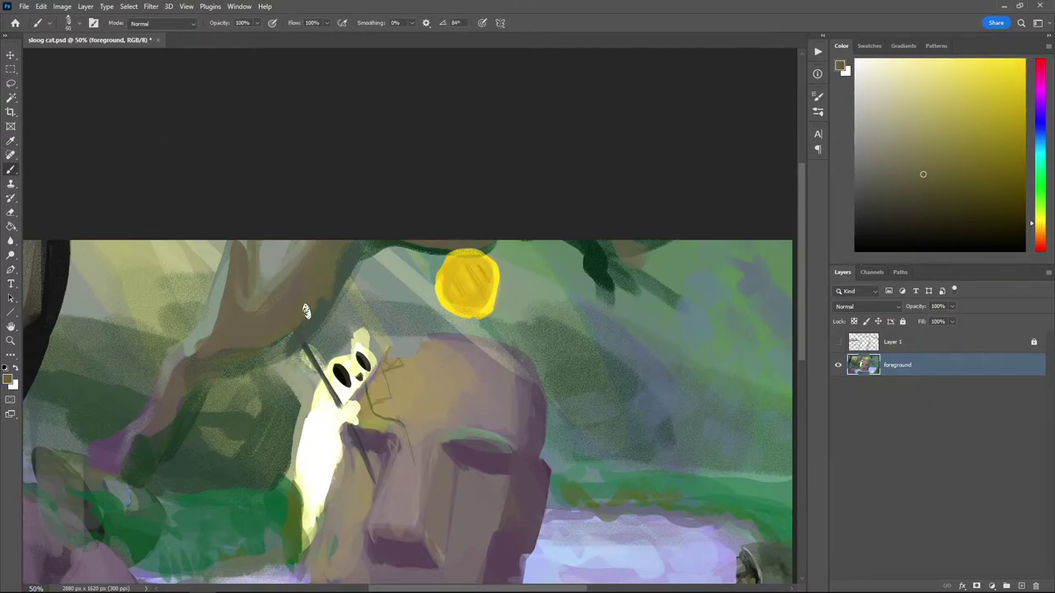
alt+click(313, 309)
drag(321, 301, 334, 254)
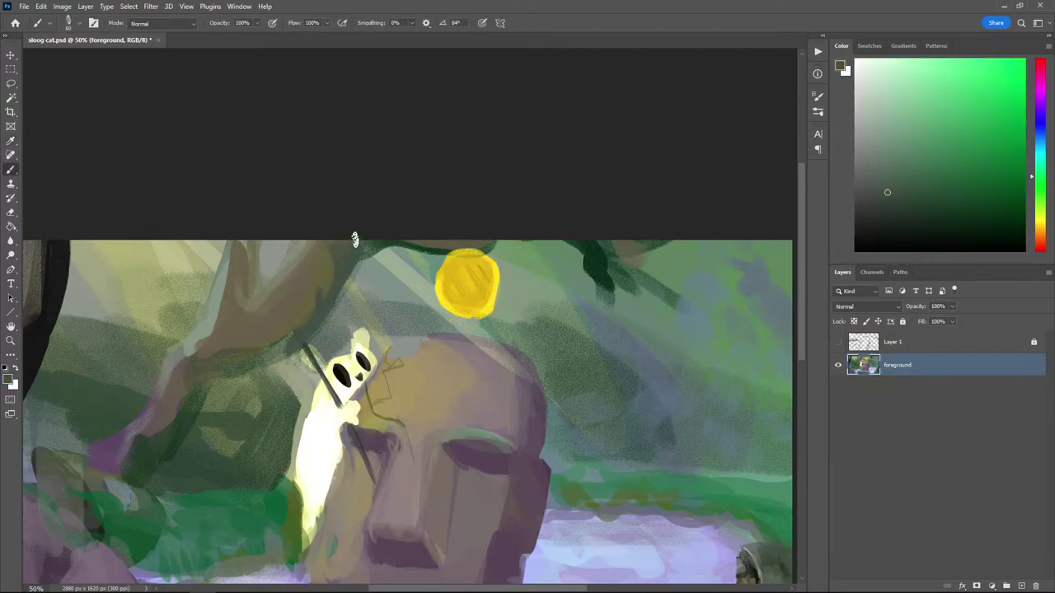
drag(304, 317, 276, 331)
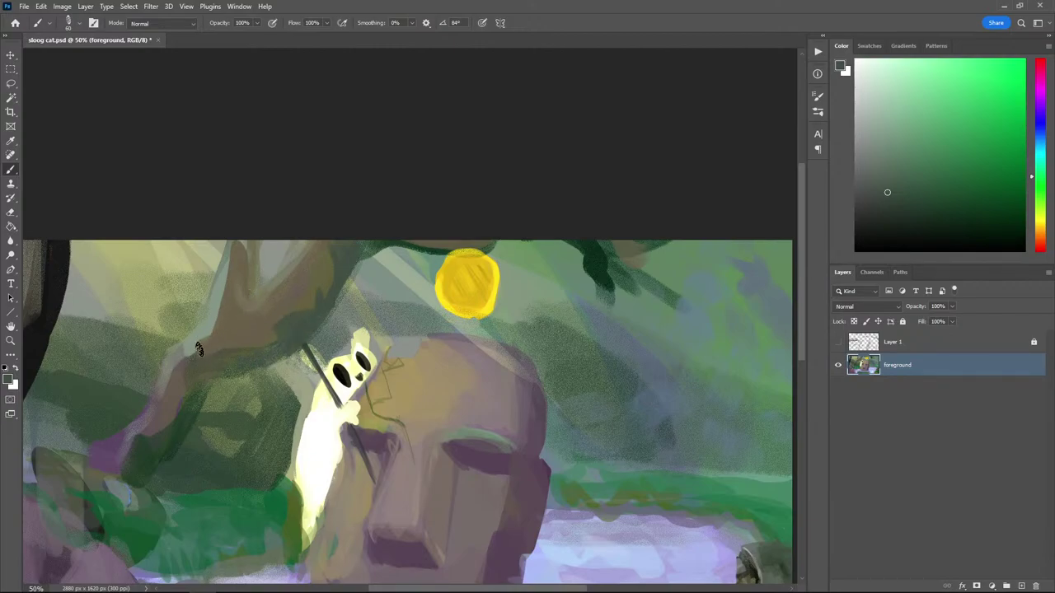
drag(193, 417, 190, 434)
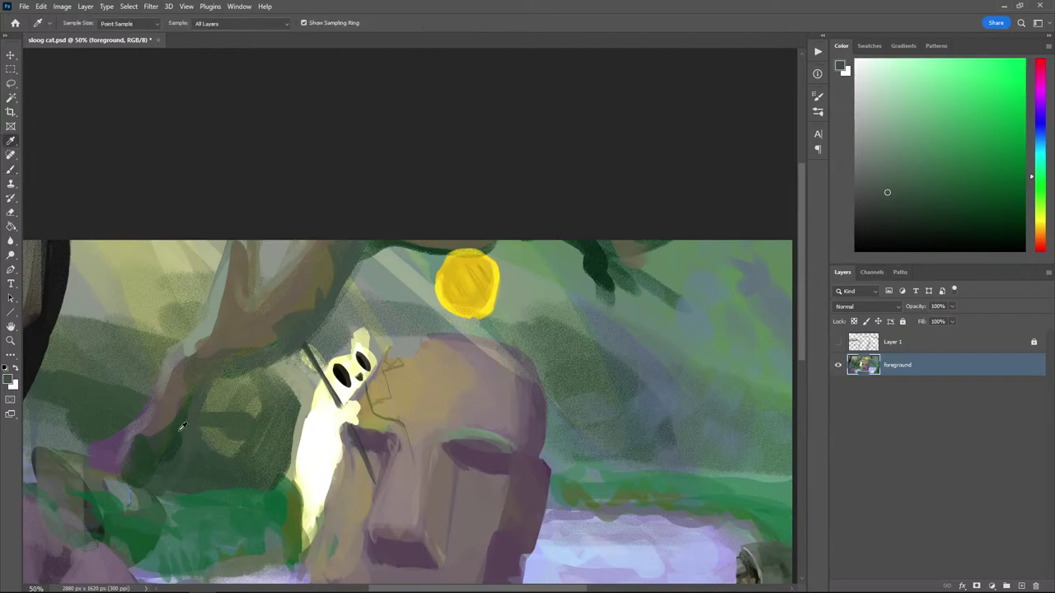
Paint sampled dark green and muted brown strokes along the tree's lower limb and its shaded underside
alt+click(183, 435)
drag(190, 396, 165, 476)
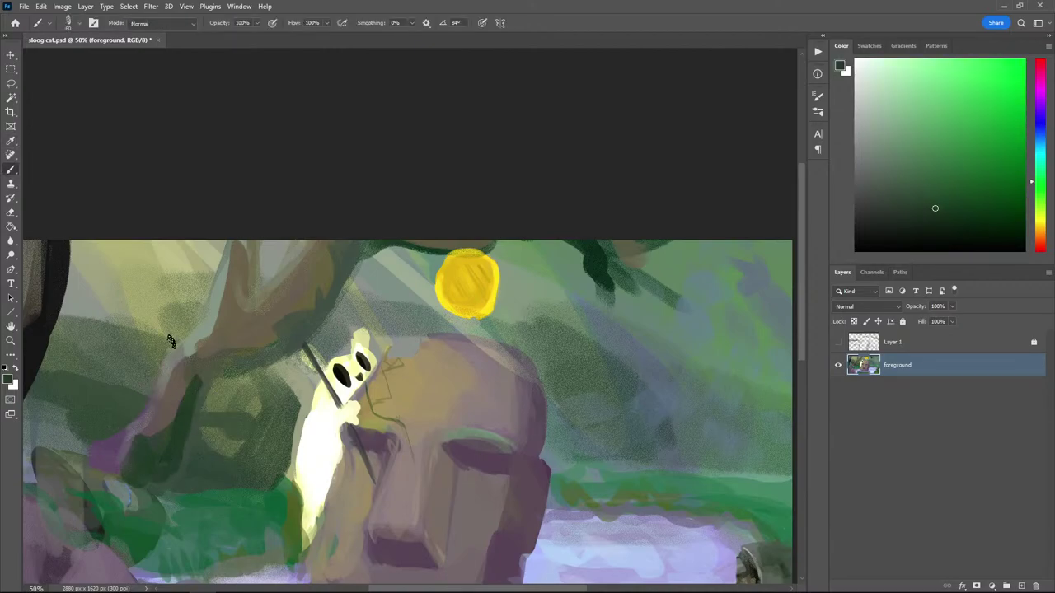
alt+click(176, 394)
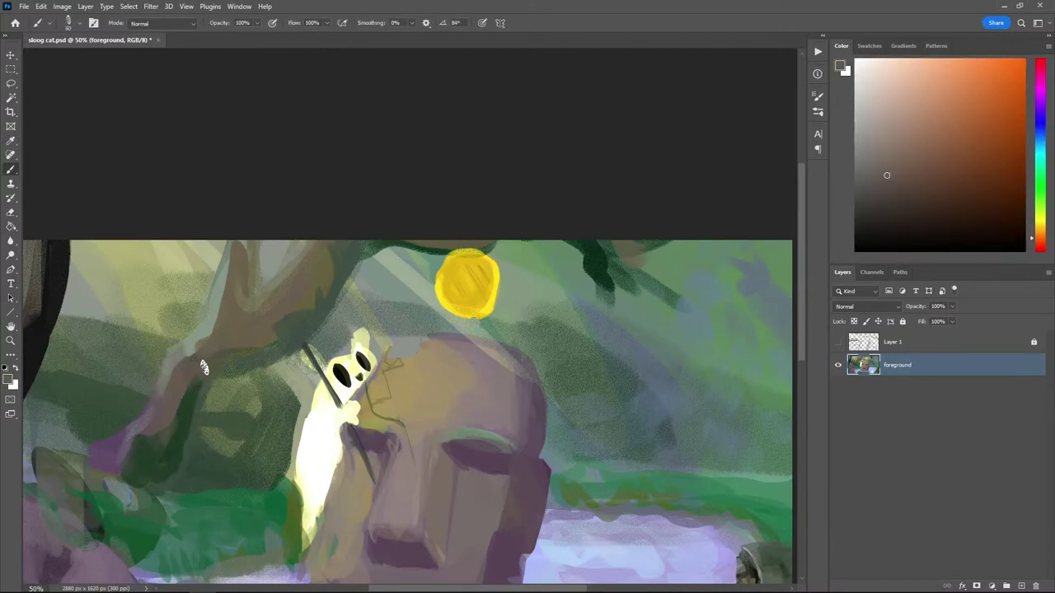
alt+click(149, 440)
alt+click(159, 418)
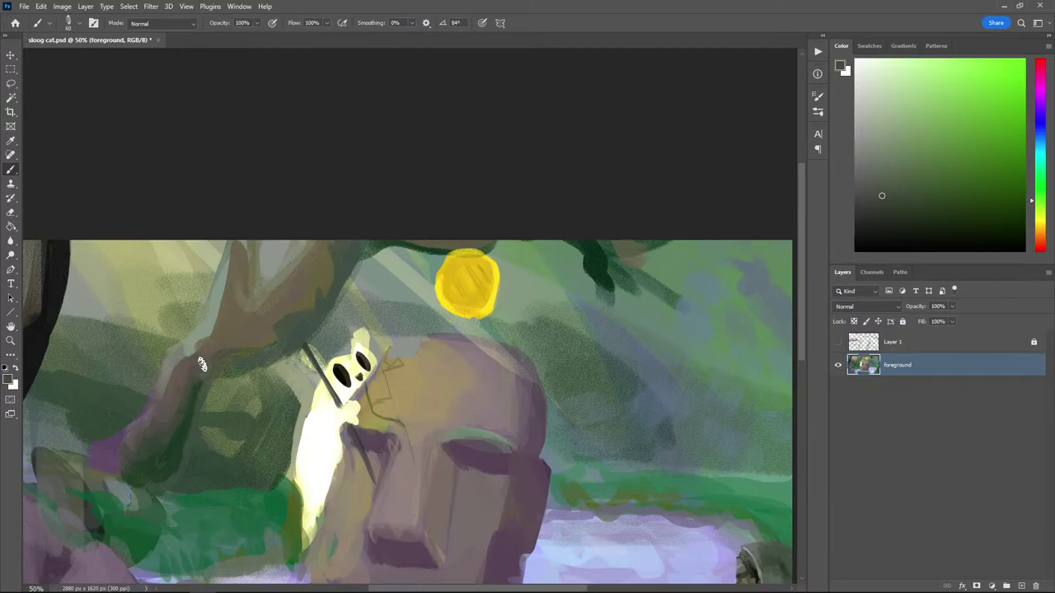
alt+click(264, 323)
alt+click(239, 368)
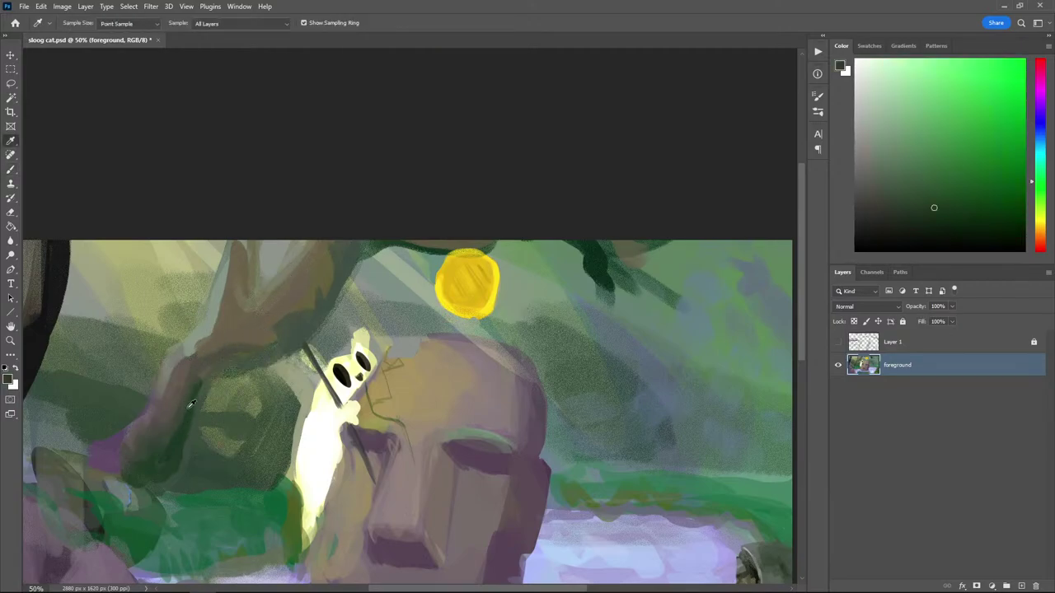
drag(243, 368, 313, 343)
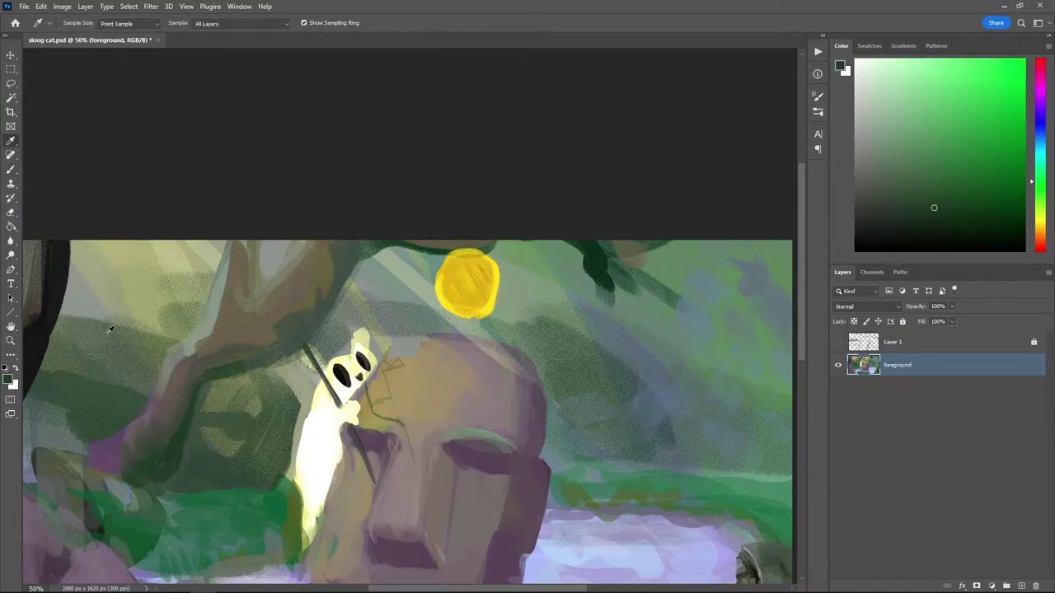
With the brush at 40, paint thin dark green vines hanging from the branch between the trunk and the sun
key(bracketleft)
key(bracketleft)
drag(392, 217, 383, 310)
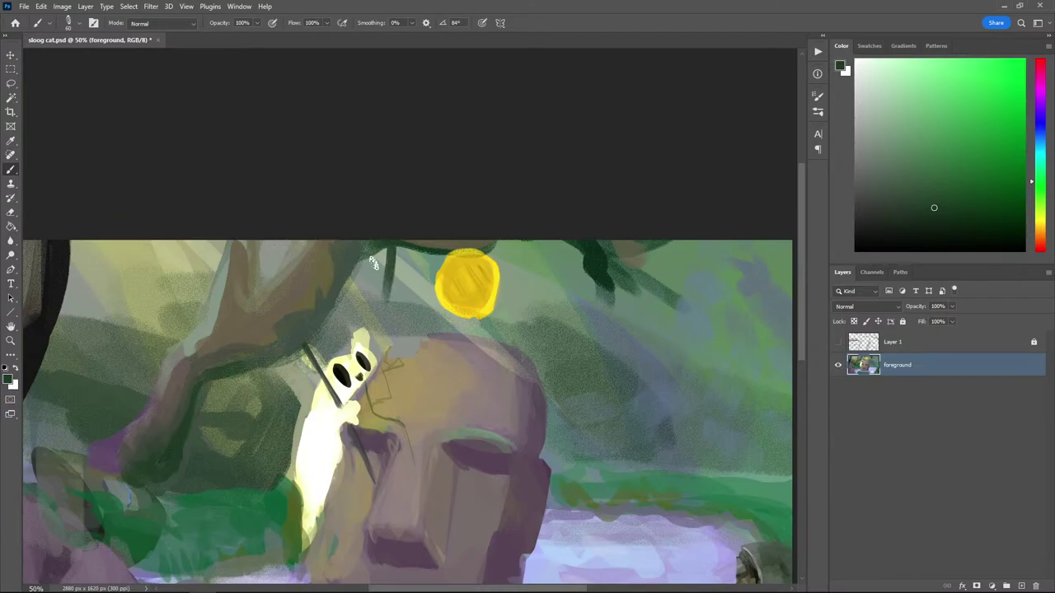
drag(371, 221, 375, 334)
drag(374, 234, 380, 323)
drag(330, 243, 369, 319)
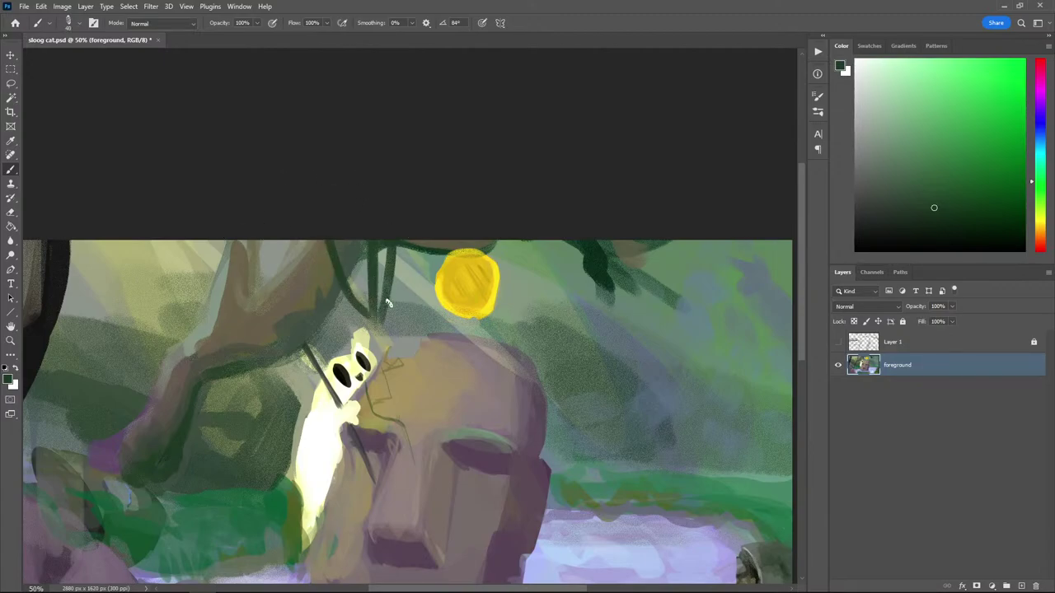
drag(389, 241, 414, 342)
key(ctrl+minus)
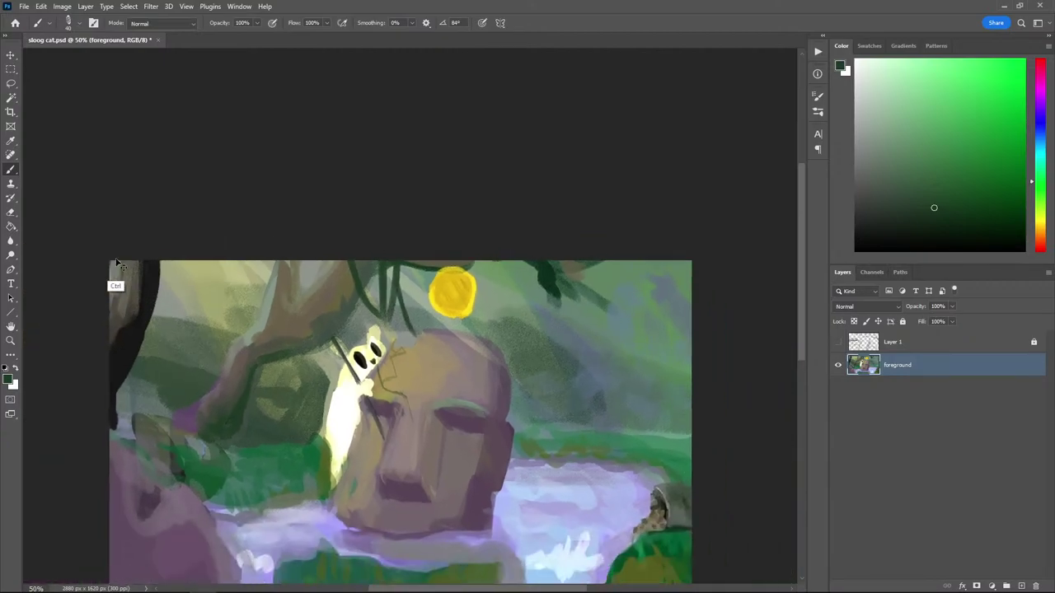
key(ctrl+plus)
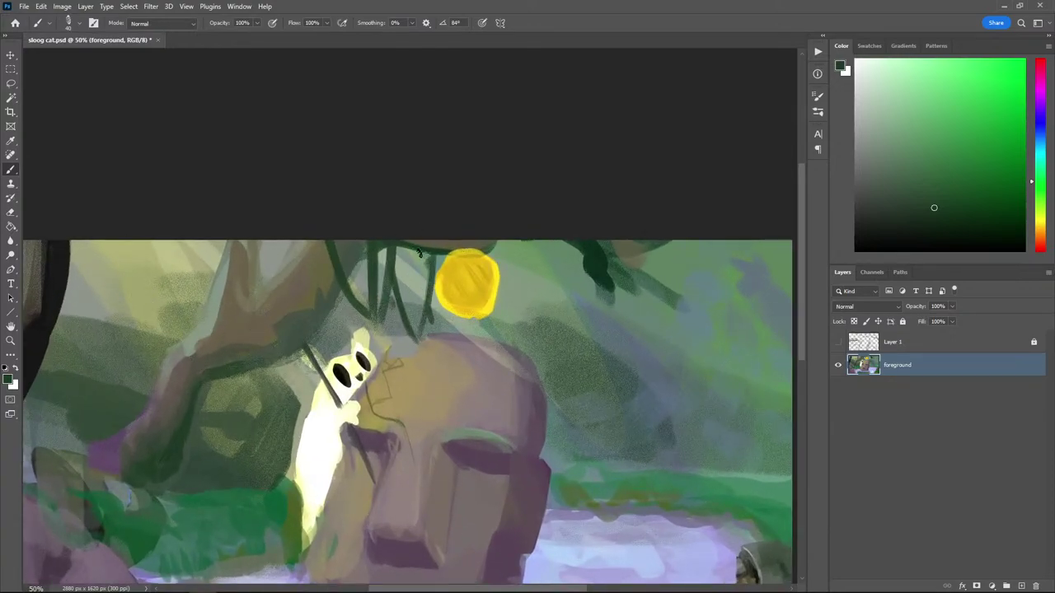
key(ctrl+s)
key(u)
key(v)
key(u)
key(v)
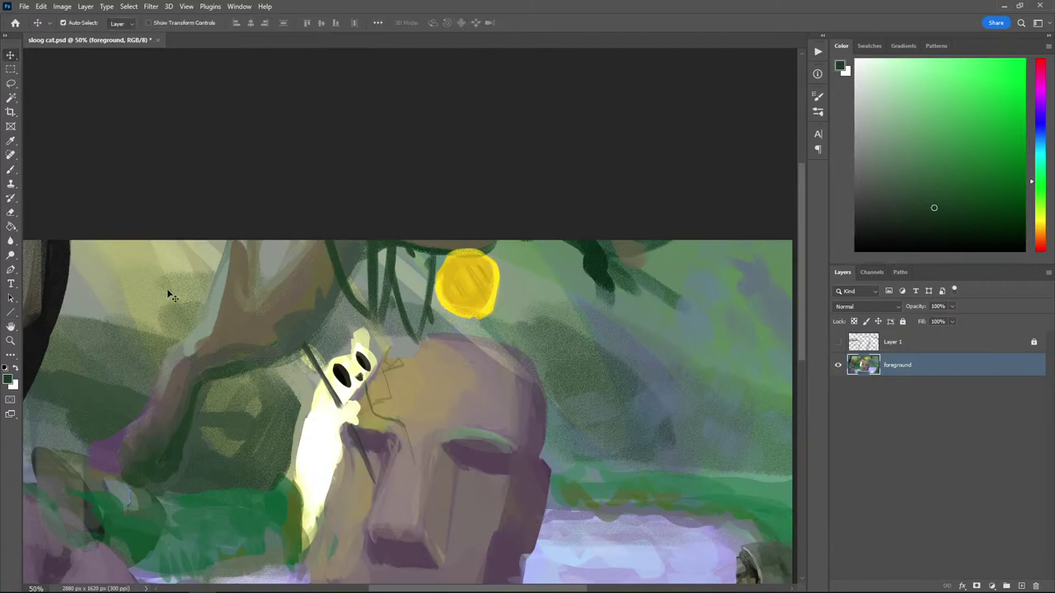
key(u)
key(v)
drag(302, 416, 198, 199)
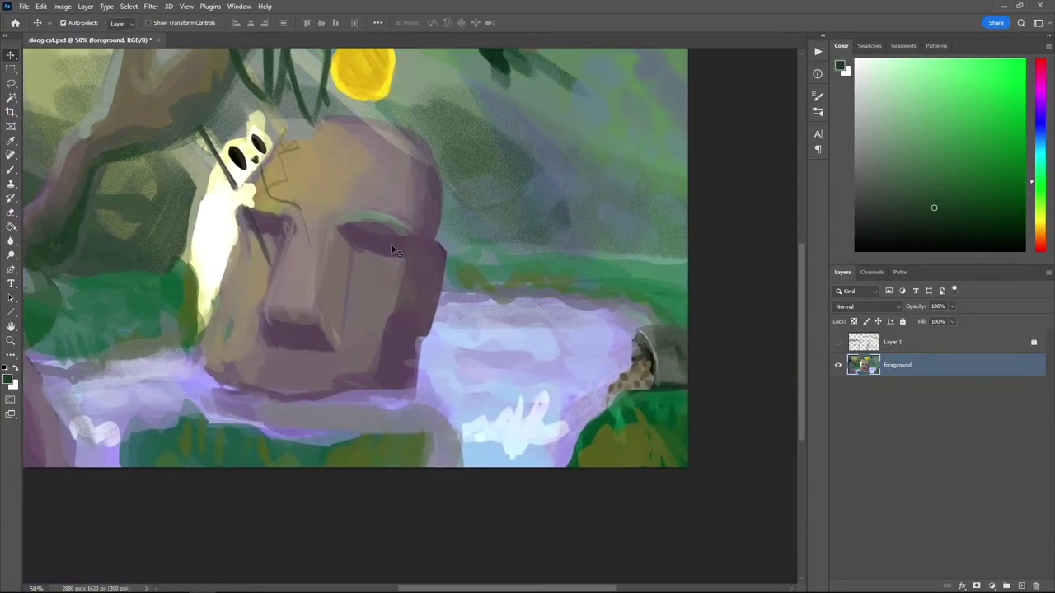
mouse_move(377, 367)
mouse_down()
mouse_move(432, 385)
mouse_move(403, 372)
mouse_move(486, 442)
mouse_up()
key(ctrl+z)
key(b)
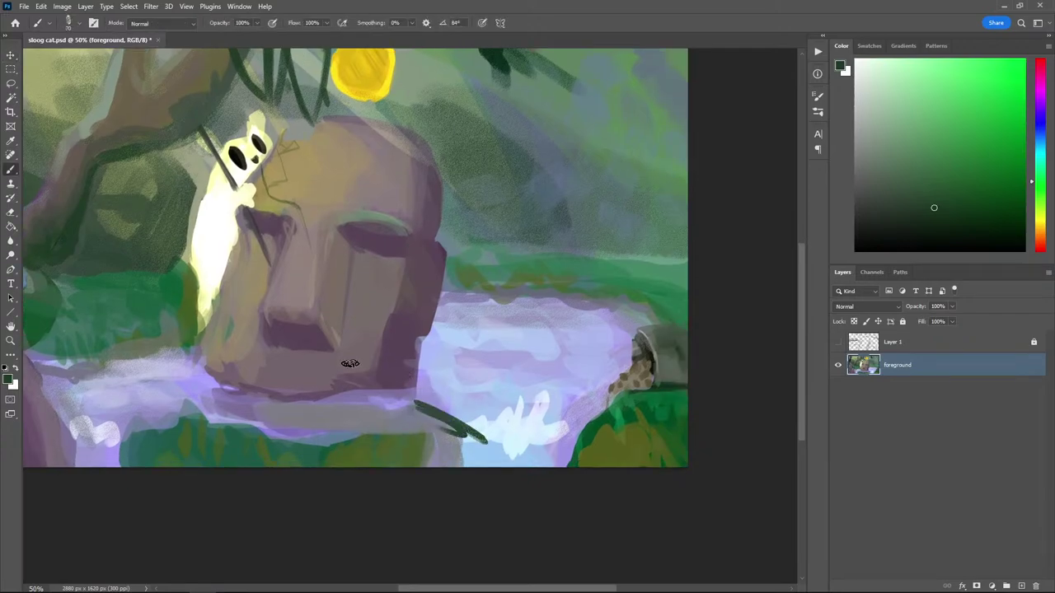
key(ctrl+z)
Pick a pale lavender-blue and paint strokes along both side edges of the waterfall below the stone head
alt+click(618, 331)
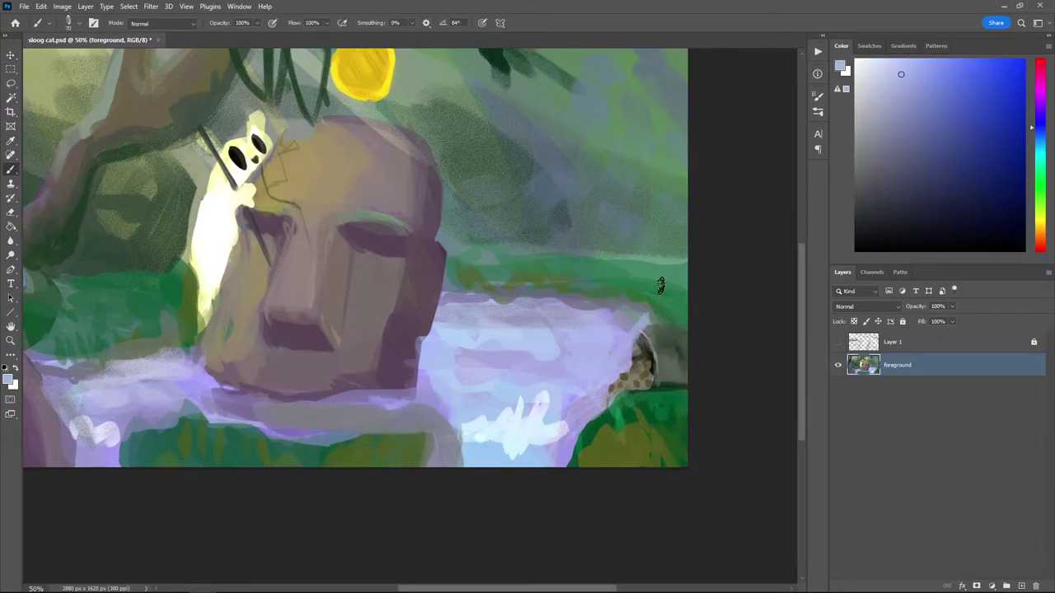
key(ctrl+z)
click(880, 78)
mouse_move(606, 395)
mouse_down()
mouse_move(569, 416)
mouse_move(560, 467)
mouse_up()
drag(462, 430, 459, 478)
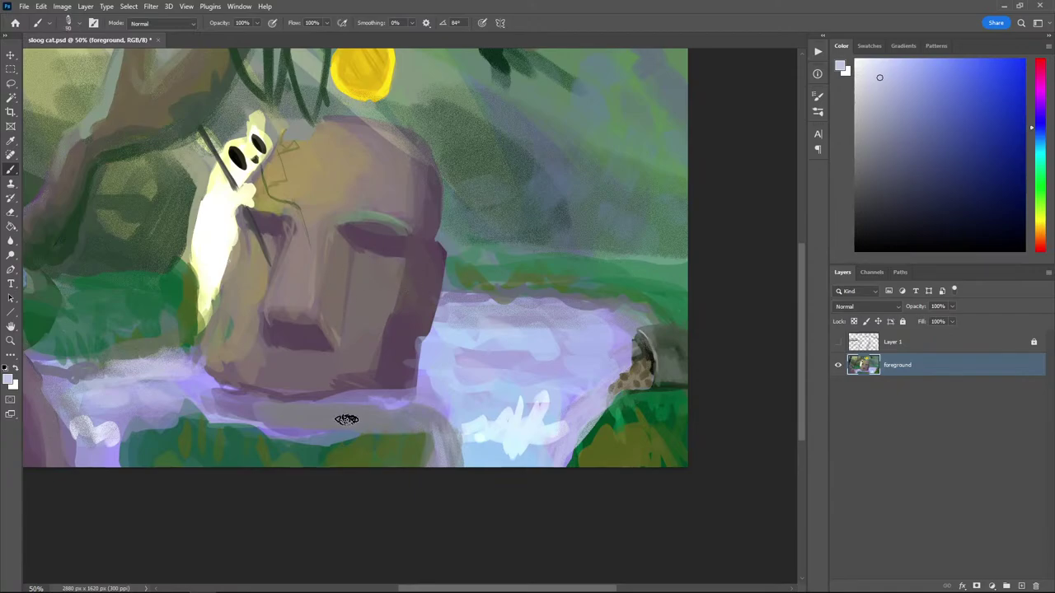
Choose a light mint teal and brush it at size 175 across the water beside and below the stone head
click(1040, 86)
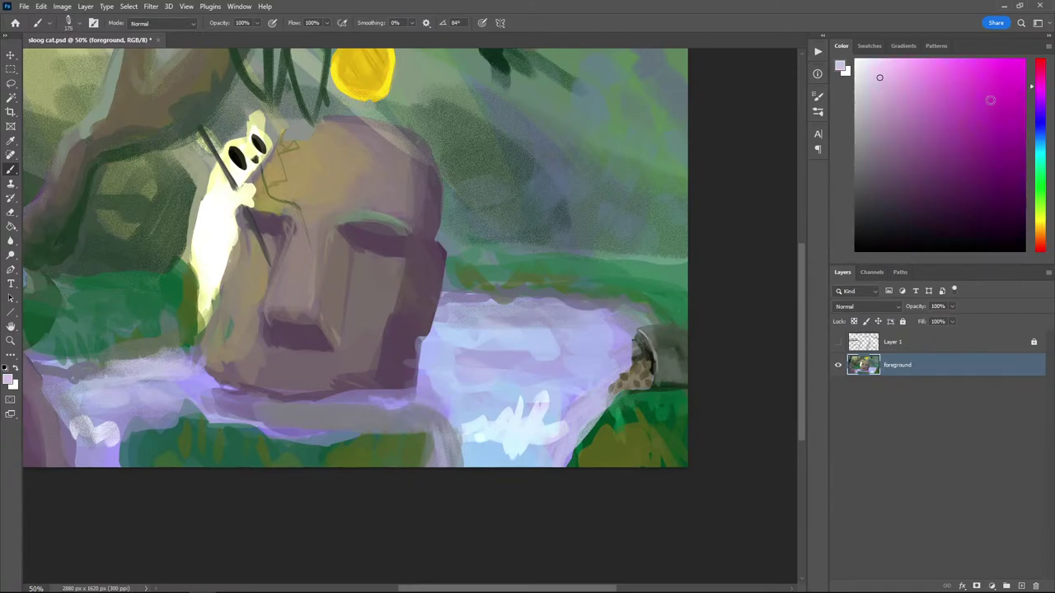
drag(1038, 215, 1043, 158)
click(918, 86)
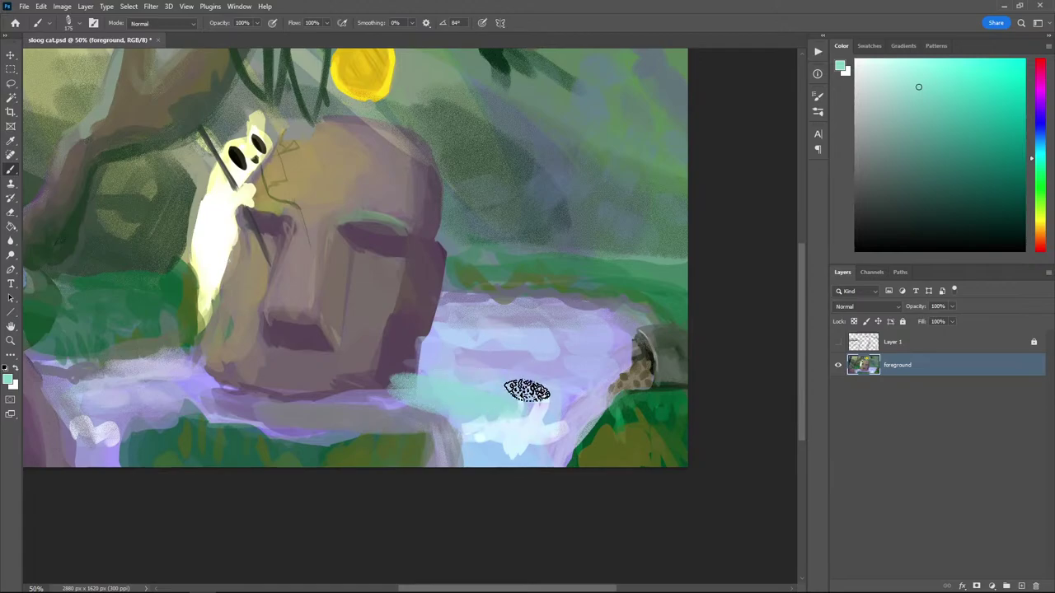
mouse_move(410, 401)
mouse_down()
mouse_move(484, 379)
mouse_move(465, 361)
mouse_move(427, 370)
mouse_move(446, 396)
mouse_move(420, 384)
mouse_move(309, 423)
mouse_move(198, 421)
mouse_move(167, 403)
mouse_move(149, 371)
mouse_move(183, 332)
mouse_move(175, 393)
mouse_up()
Sample a muted green from the grassy bank and paint mossy streaks on the stone head's face and forehead
key([)
key([)
key([)
key([)
key([)
key([)
key([)
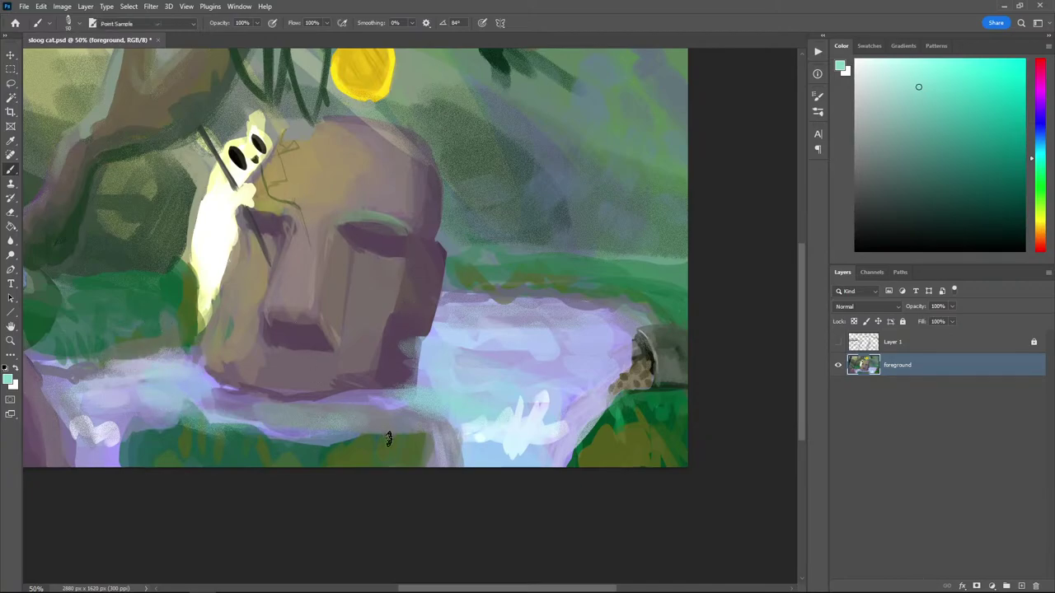
alt+click(387, 444)
drag(417, 408, 409, 405)
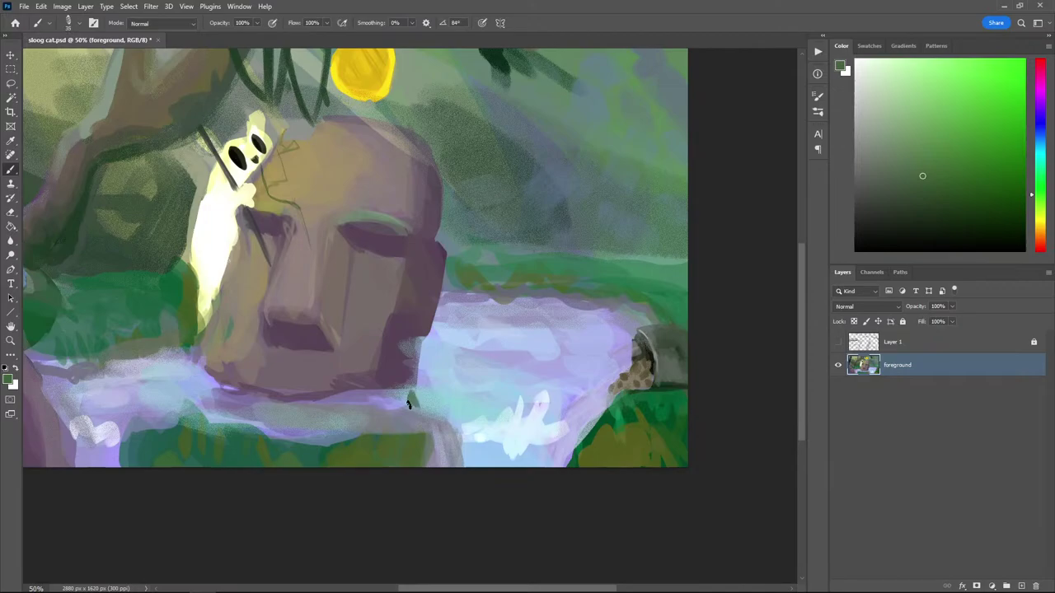
key(ctrl+z)
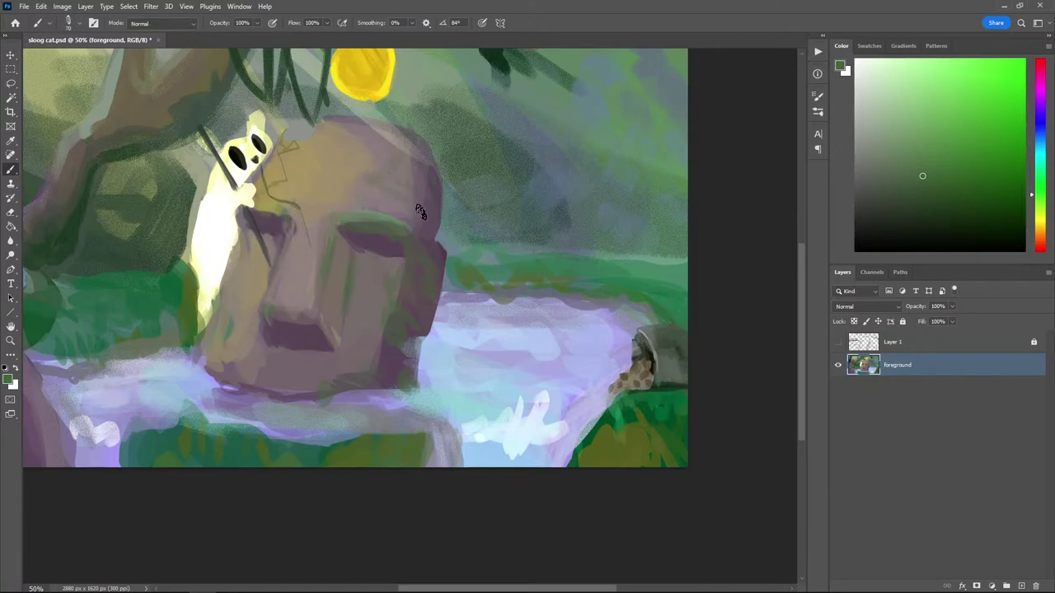
mouse_move(412, 158)
mouse_down()
mouse_move(411, 185)
mouse_move(408, 155)
mouse_up()
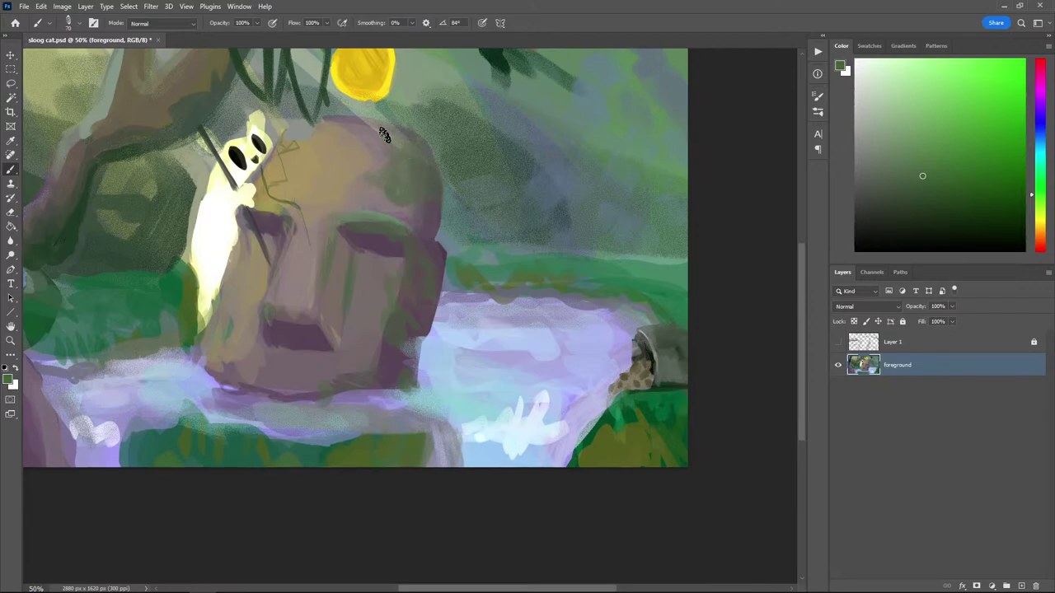
Sample a dark green and use the brush at 20 to thicken and extend the vines hanging beside the sun
key(i)
key(ctrl+minus)
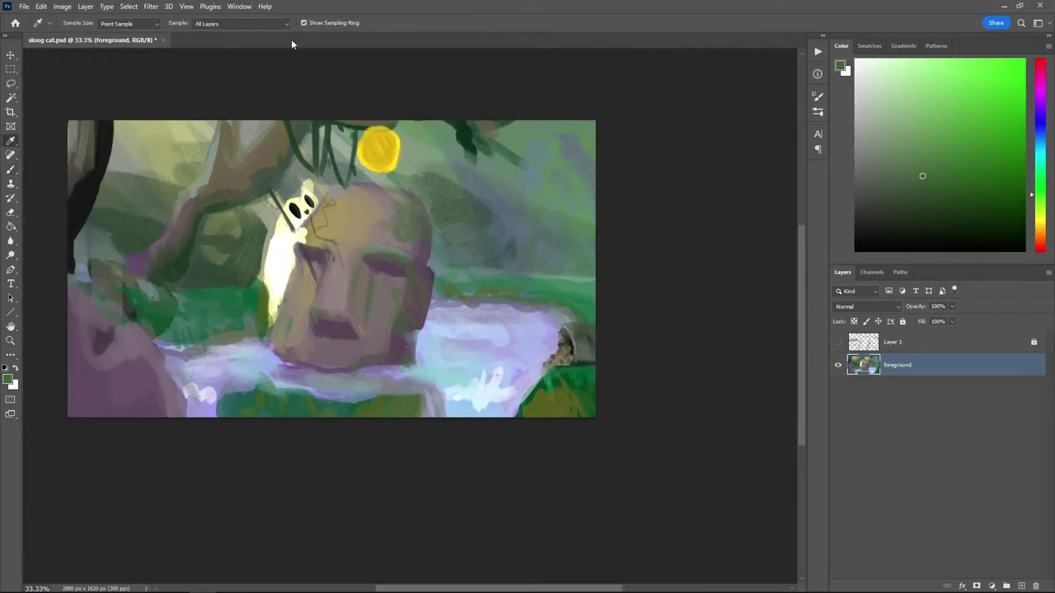
key(ctrl+plus)
drag(232, 100, 256, 201)
click(251, 132)
key(b)
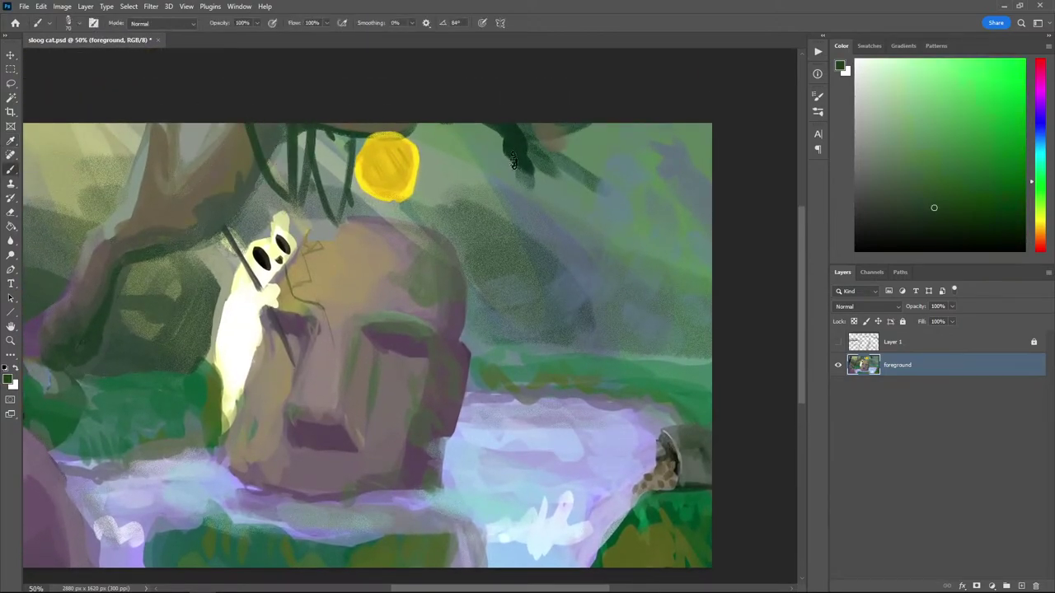
alt+click(512, 159)
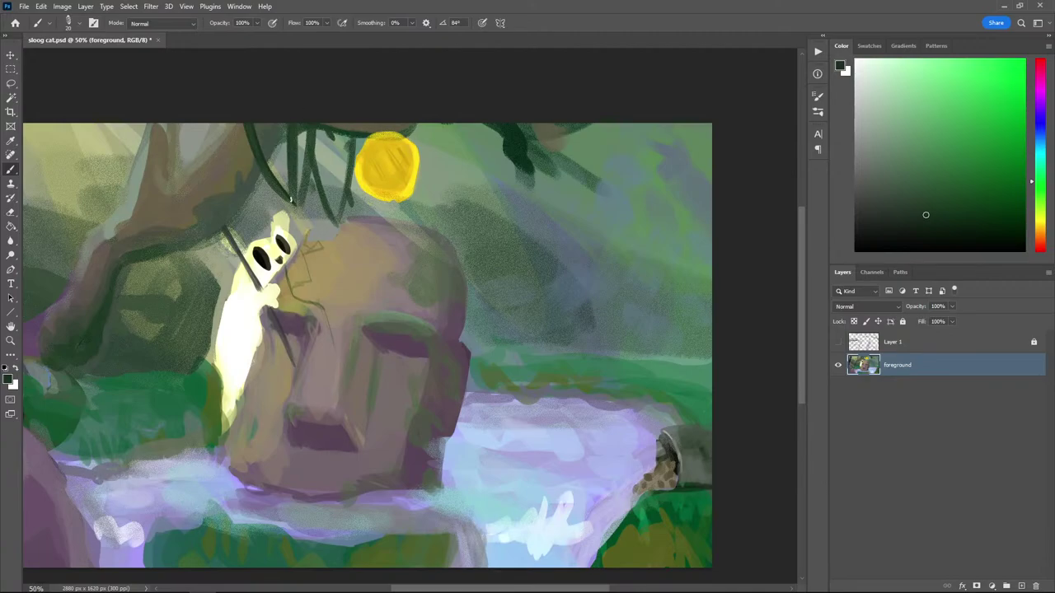
mouse_move(301, 132)
mouse_down()
mouse_move(308, 190)
mouse_move(330, 225)
mouse_up()
Try a near-white stroke along the hanging vine closest to the tree trunk
click(856, 68)
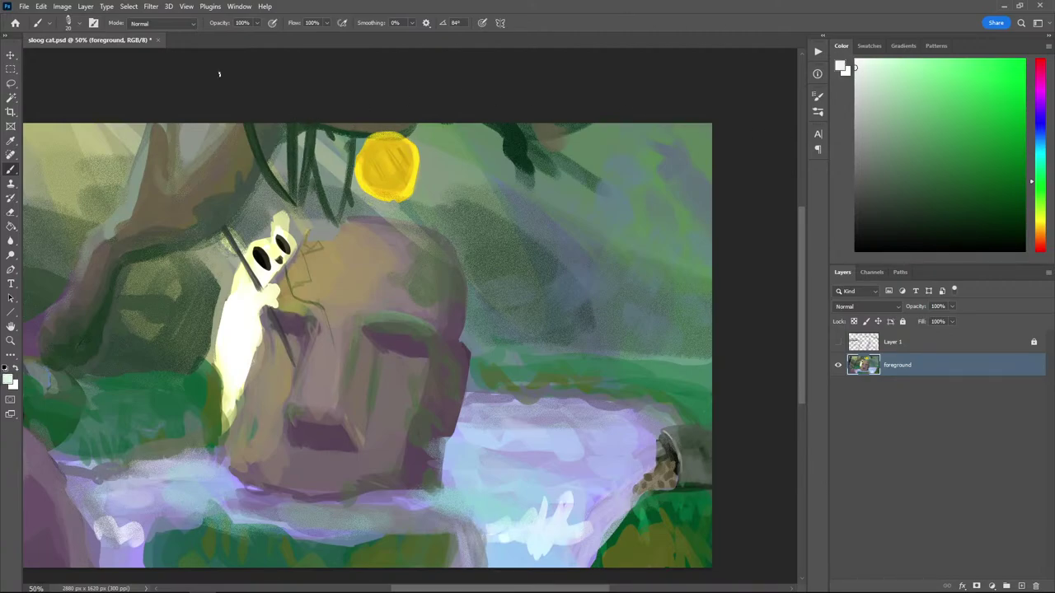
drag(245, 117, 262, 172)
key(ctrl+z)
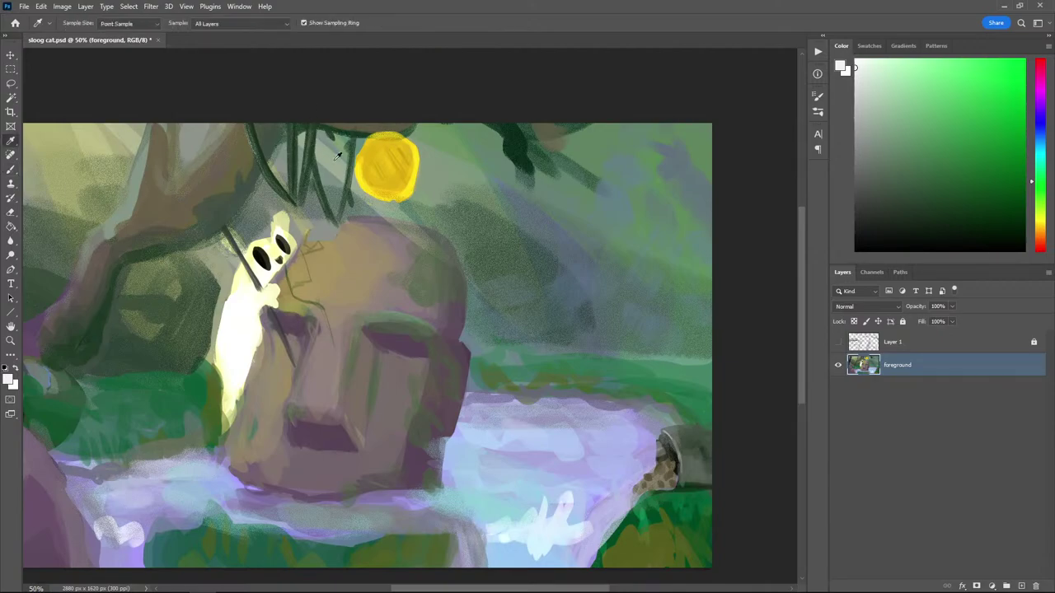
Sample a greyish mauve and paint over the bluish patch at the stone head's upper edge, below the vines
alt+click(349, 219)
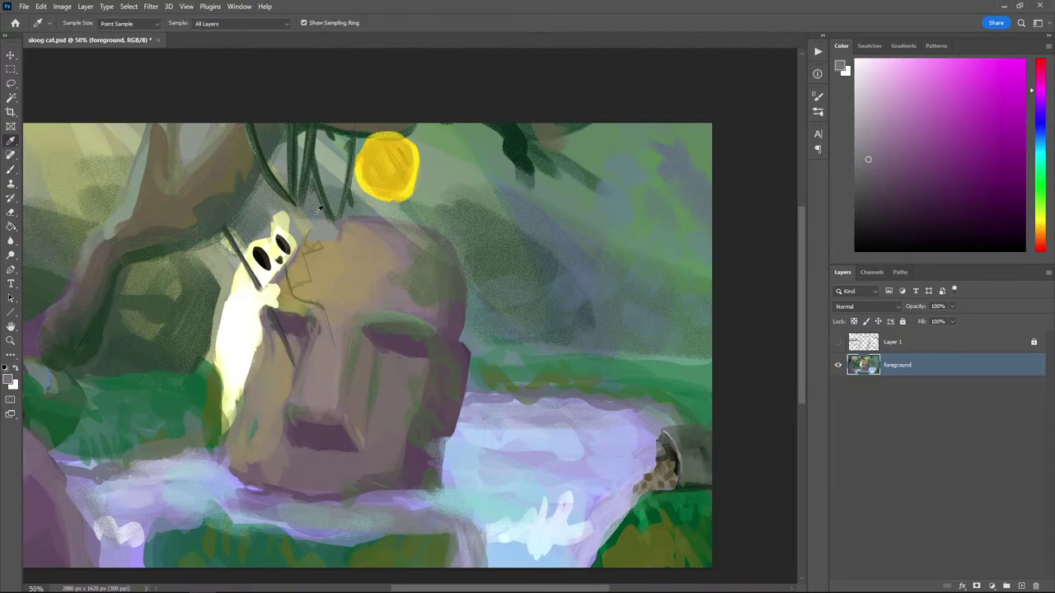
alt+click(342, 216)
alt+click(342, 216)
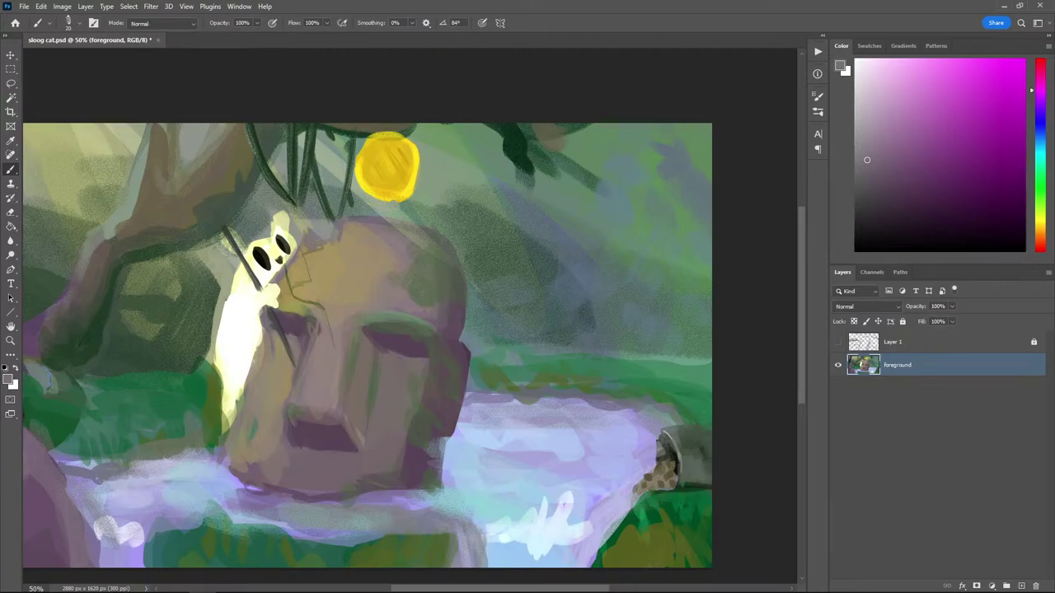
Blend the stone head's forehead and upper nose with sampled tan, warm brown and ochre tones
alt+click(331, 243)
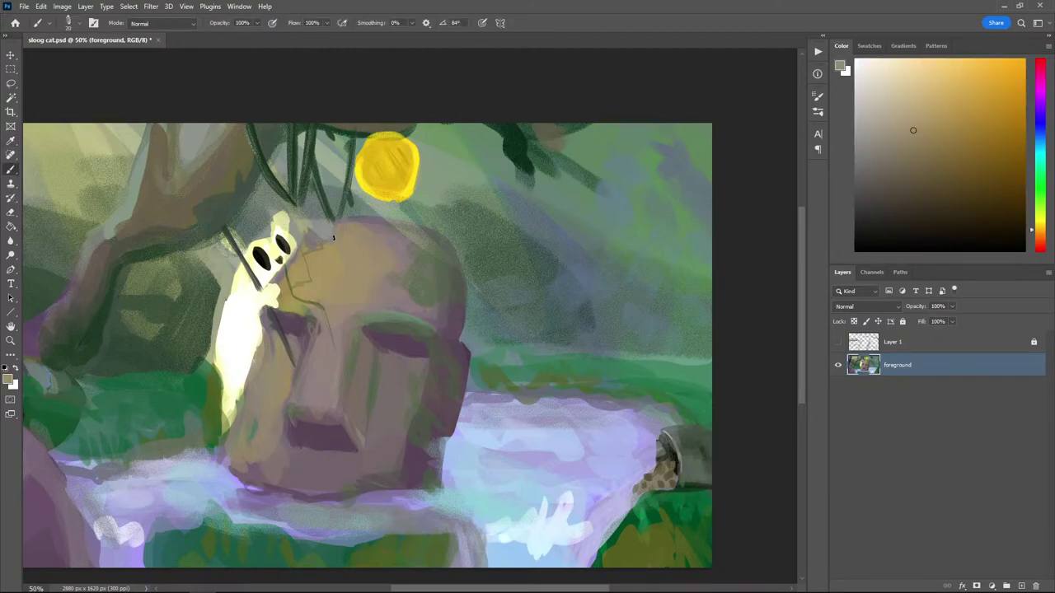
alt+click(383, 238)
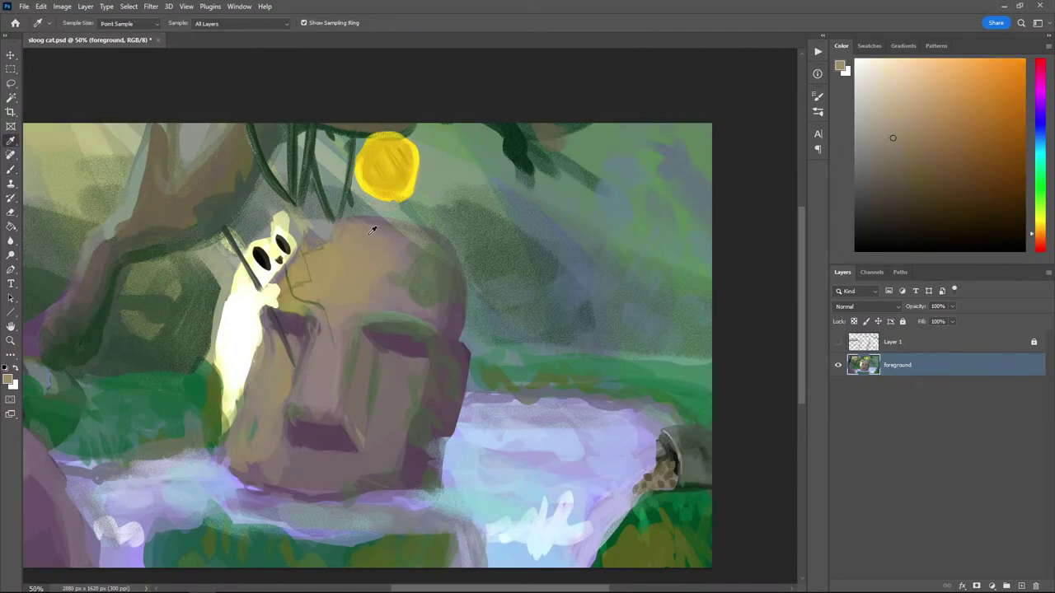
alt+click(379, 268)
alt+click(345, 315)
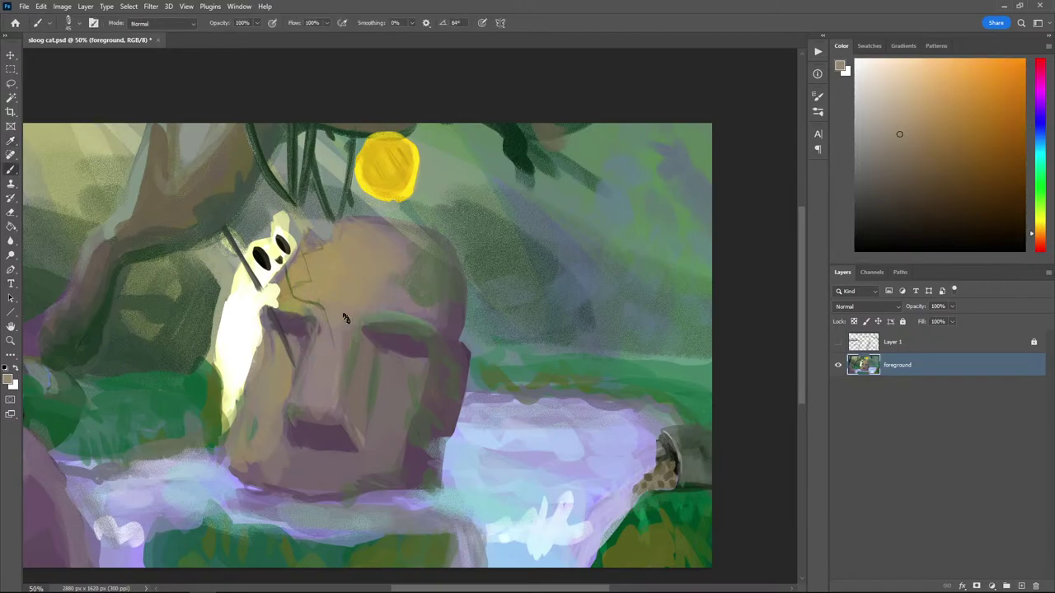
alt+click(384, 291)
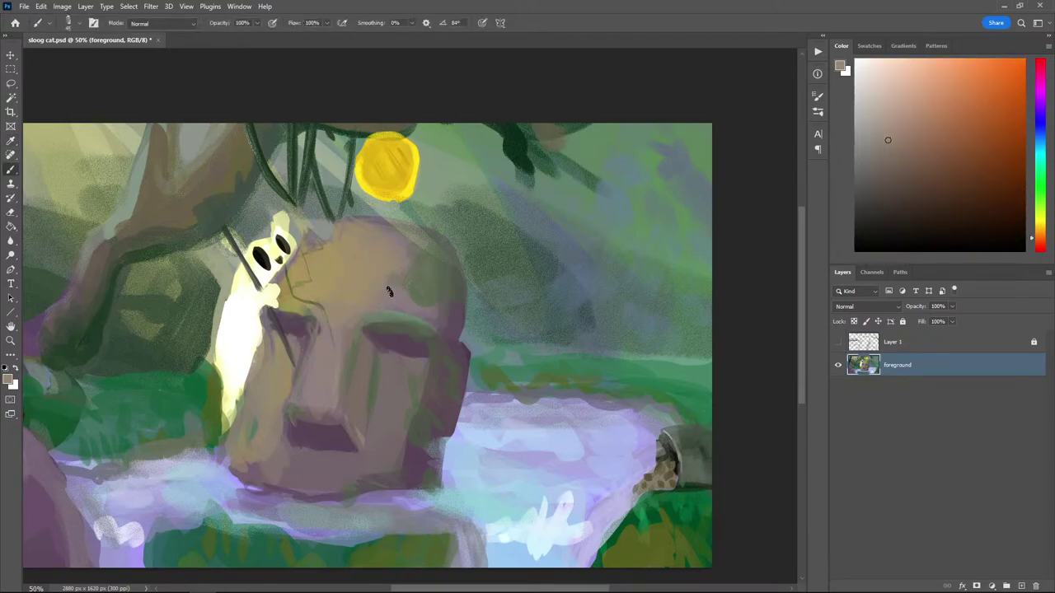
alt+click(323, 262)
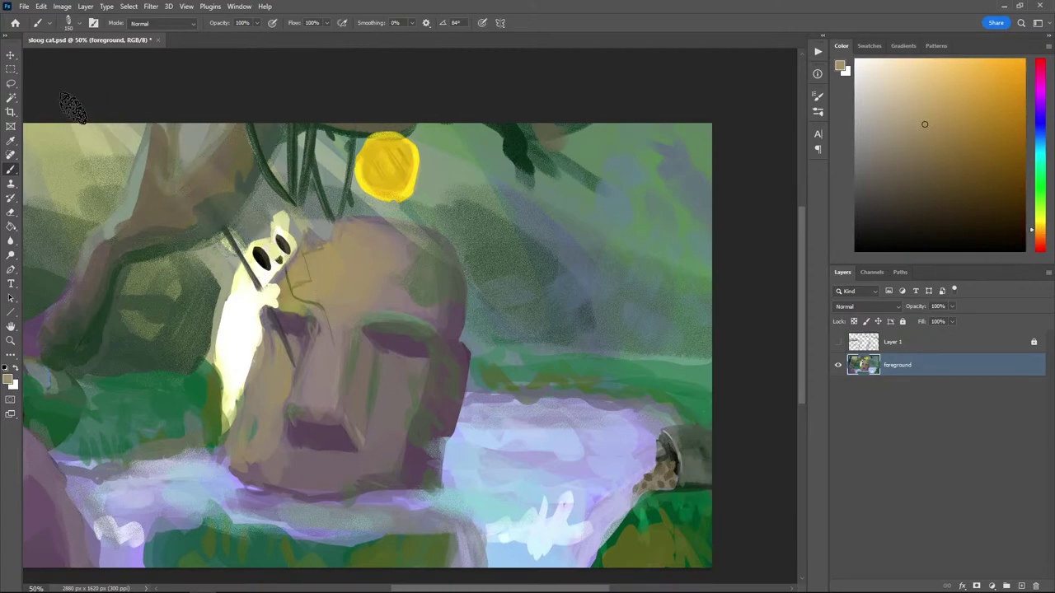
Sample a neutral grey and paint bark streaks at size 40 along the tree trunk and its lower limb
drag(363, 290, 623, 356)
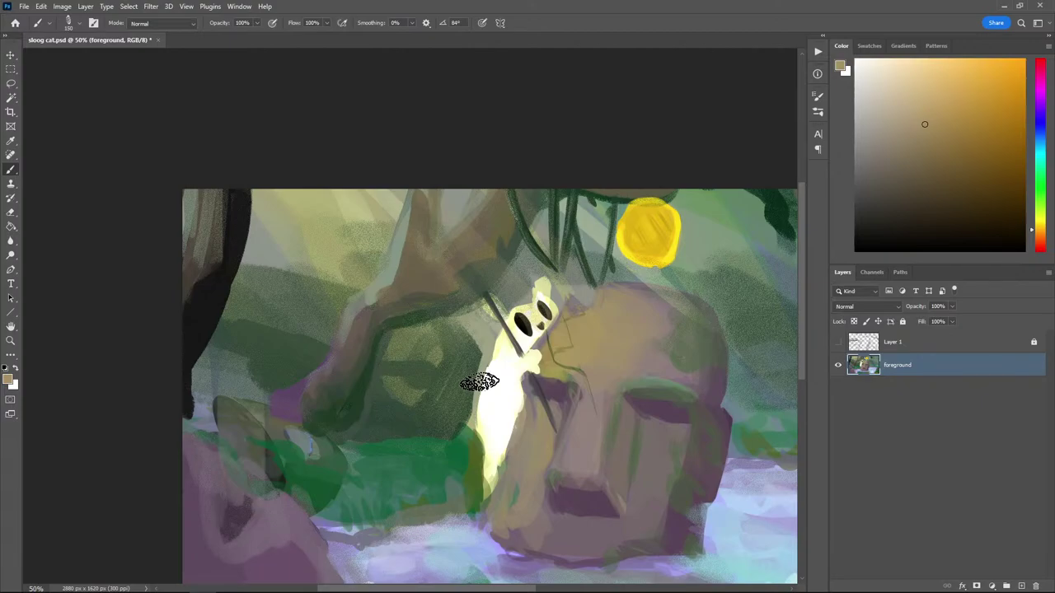
alt+click(195, 313)
alt+click(416, 216)
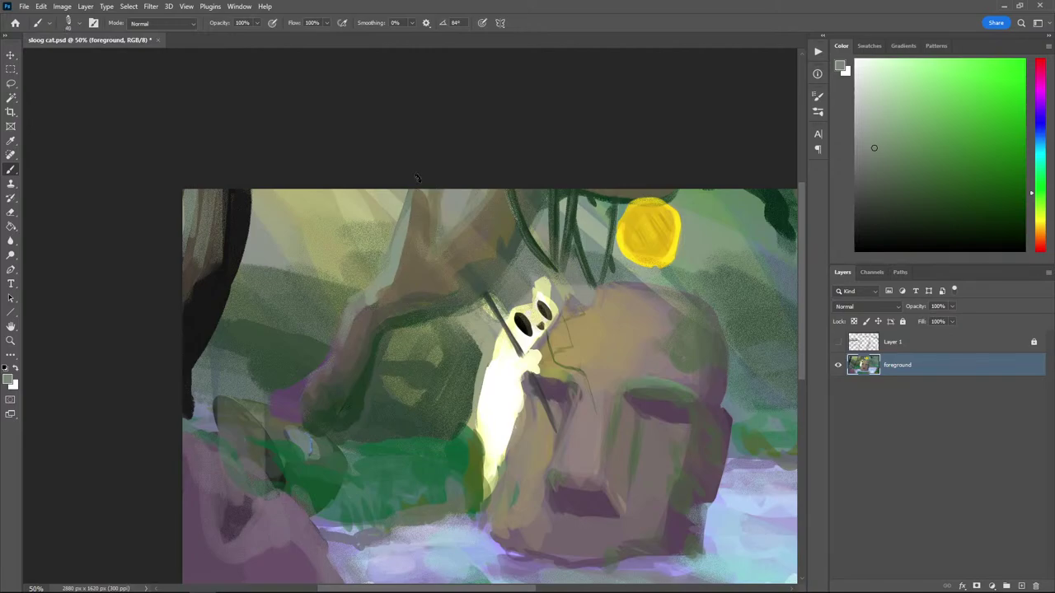
drag(407, 240, 425, 194)
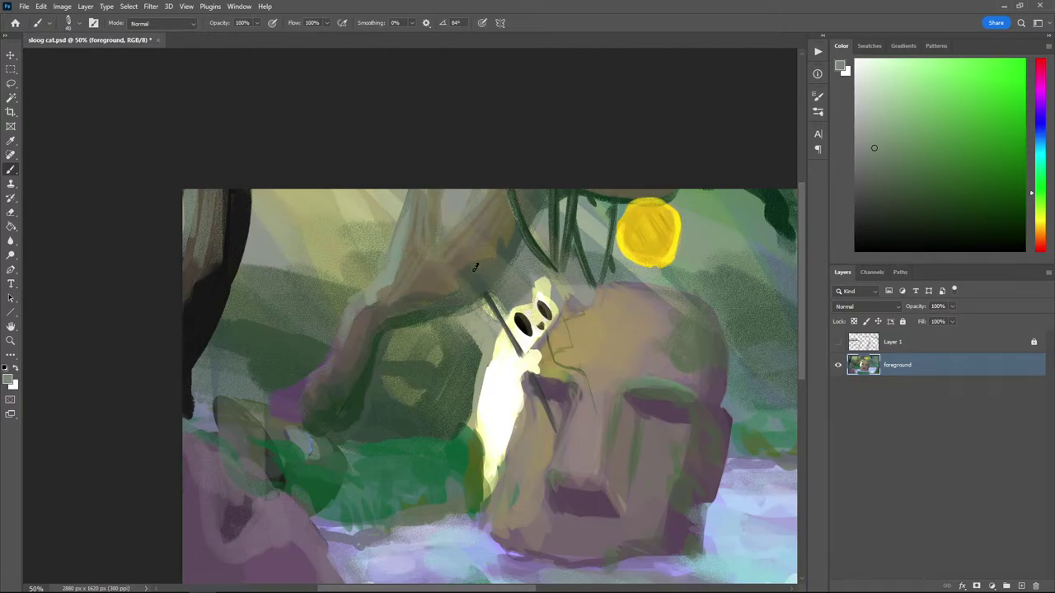
mouse_move(451, 258)
mouse_down()
mouse_move(416, 295)
mouse_move(418, 206)
mouse_move(396, 294)
mouse_move(418, 300)
mouse_move(379, 300)
mouse_move(355, 316)
mouse_move(376, 321)
mouse_move(337, 350)
mouse_move(330, 416)
mouse_up()
key(])
Examine the whole composition zoomed out, including the reworked tree and stone head
key(ctrl+minus)
key(ctrl+minus)
key(ctrl+minus)
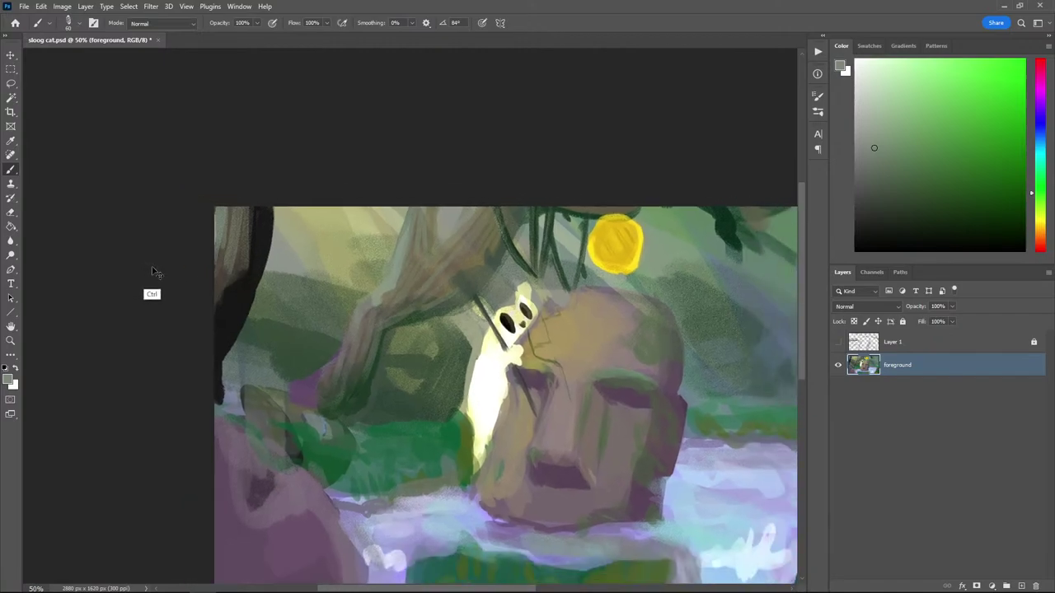
key(ctrl+plus)
key(ctrl+plus)
key(ctrl+plus)
mouse_move(362, 287)
mouse_down()
mouse_move(209, 245)
mouse_move(216, 216)
mouse_up()
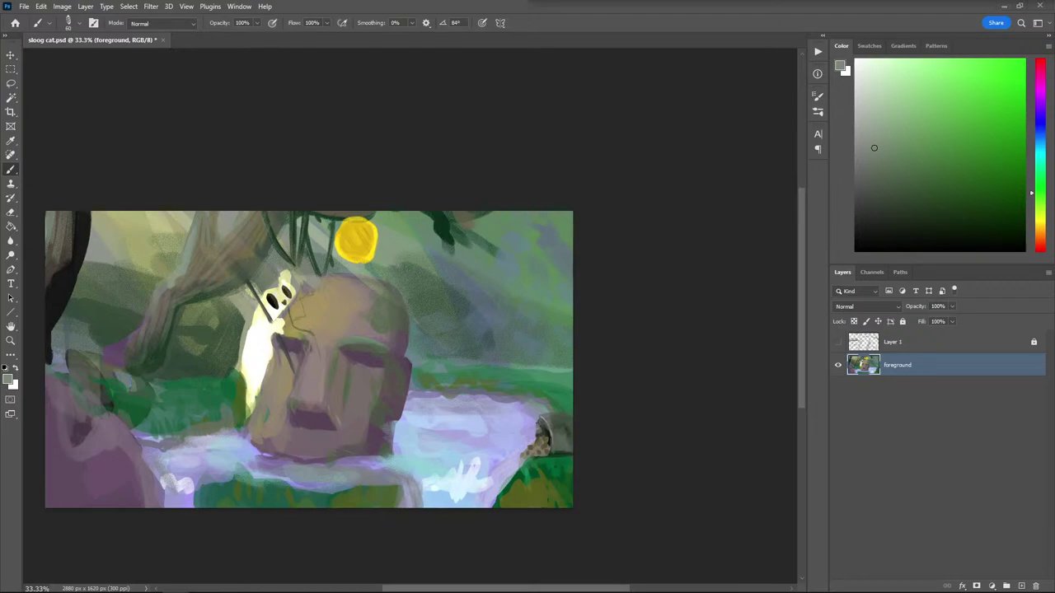
key(i)
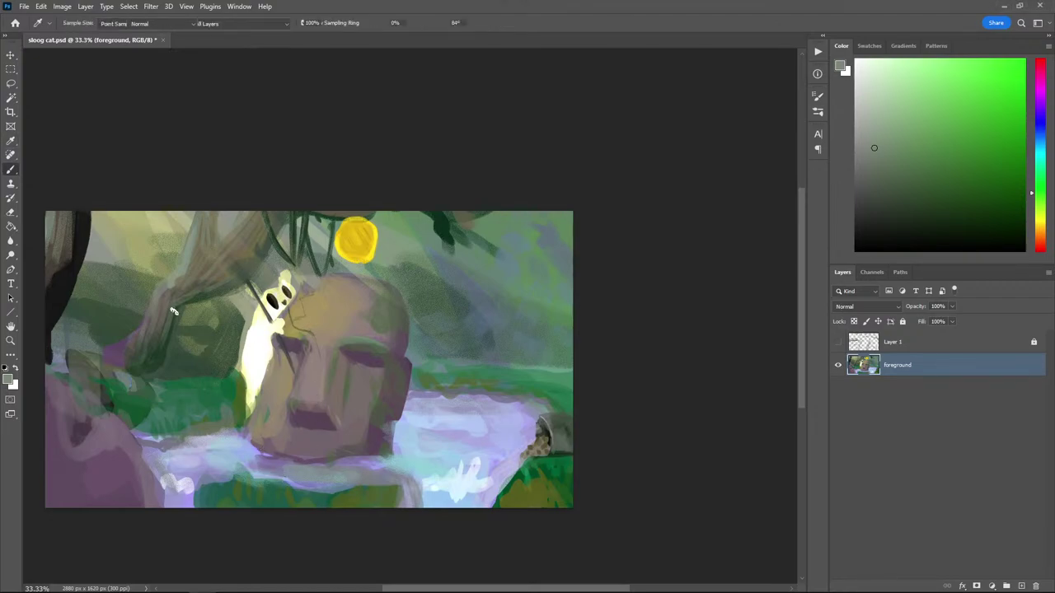
drag(206, 363, 195, 327)
key(b)
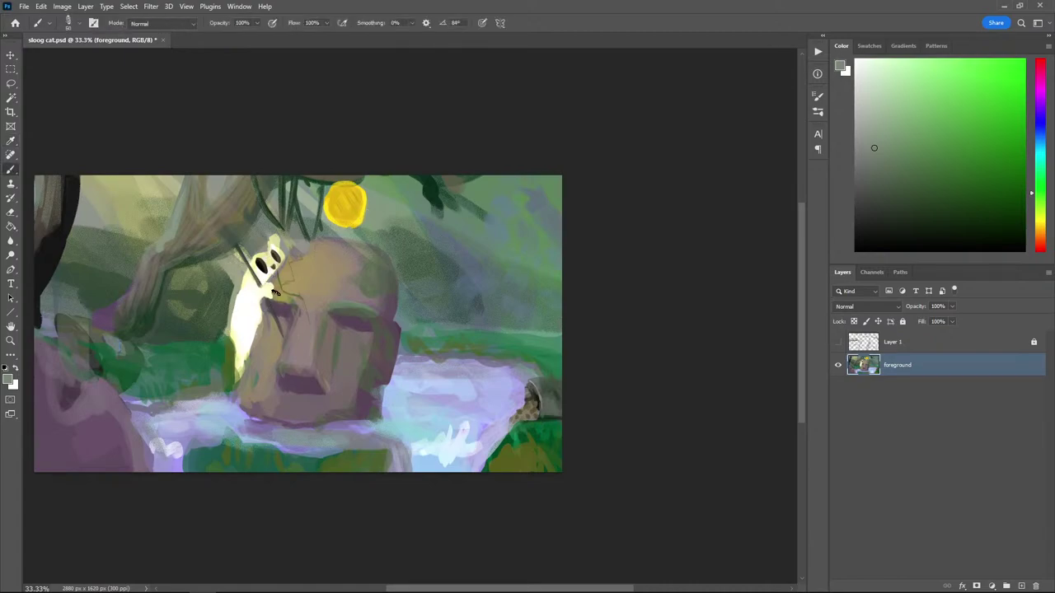
Sample the stone head's muted mauve and brush it around the head's waterline at sizes between 60 and 90
alt+click(323, 399)
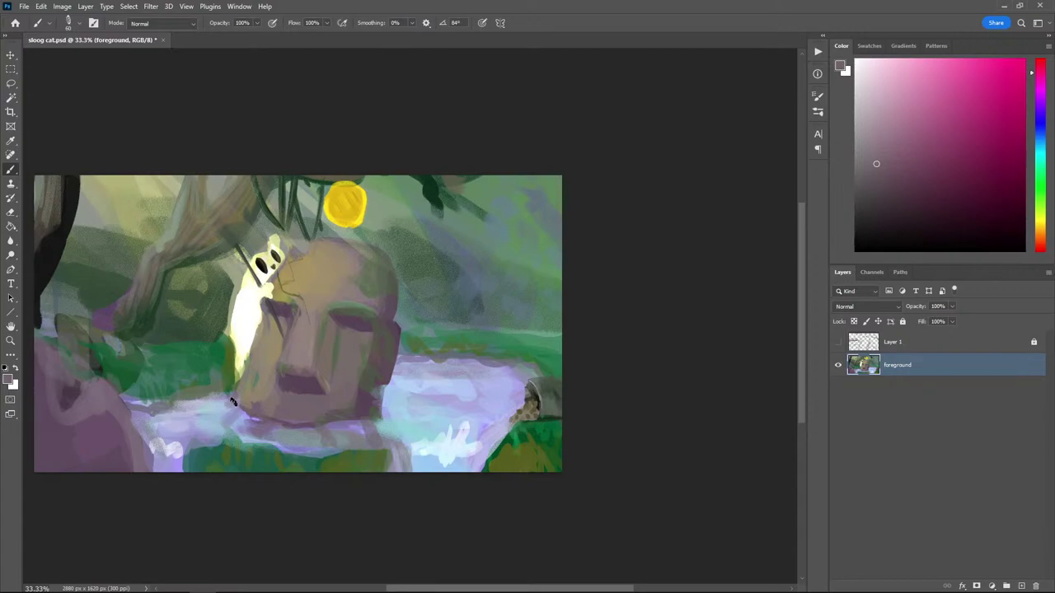
key(bracketright)
key(bracketright)
key(bracketright)
key(bracketright)
key(bracketright)
key(bracketright)
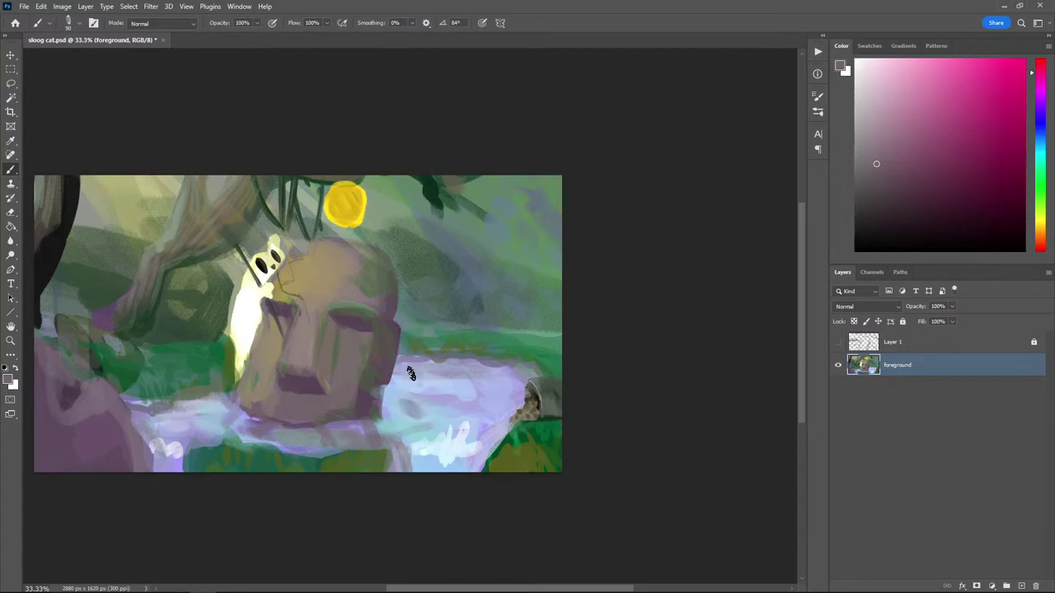
key(bracketleft)
key(bracketleft)
key(bracketleft)
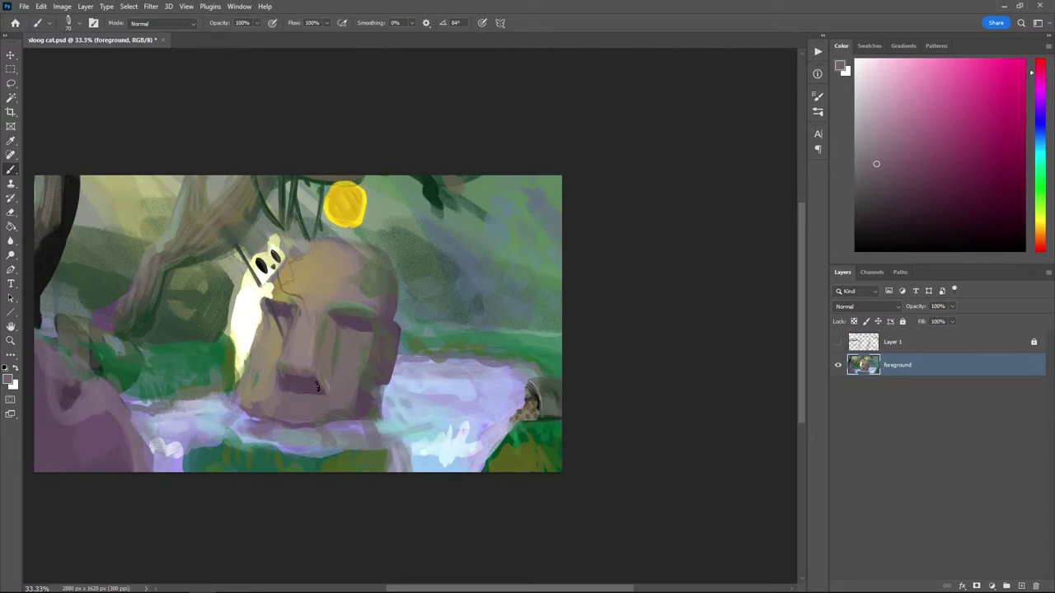
Rework the water's edge of the grassy bank behind the pale figure using sampled lavender-grey, teal and green
alt+click(150, 404)
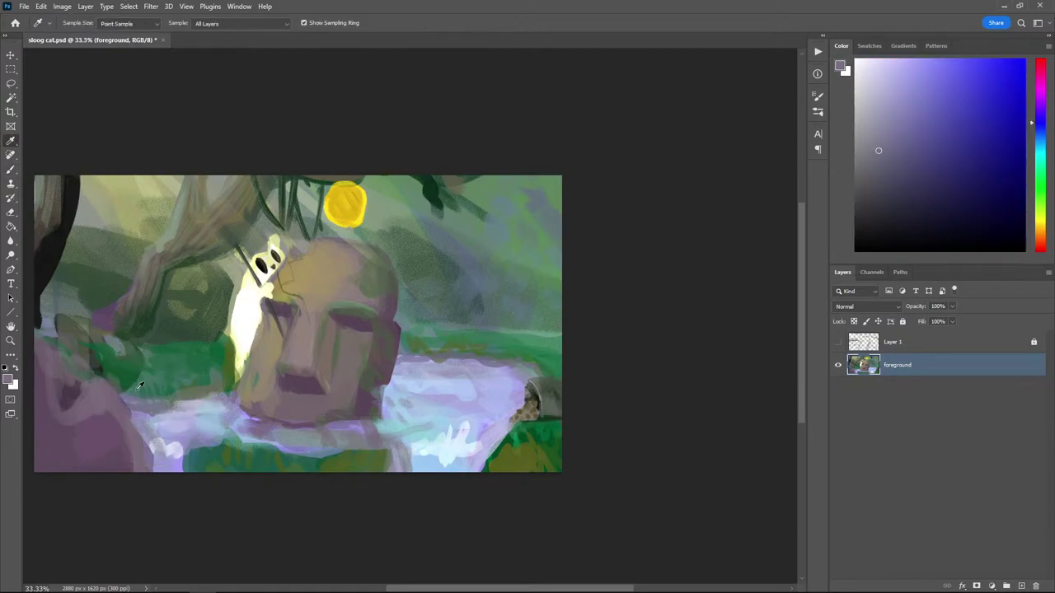
alt+click(131, 397)
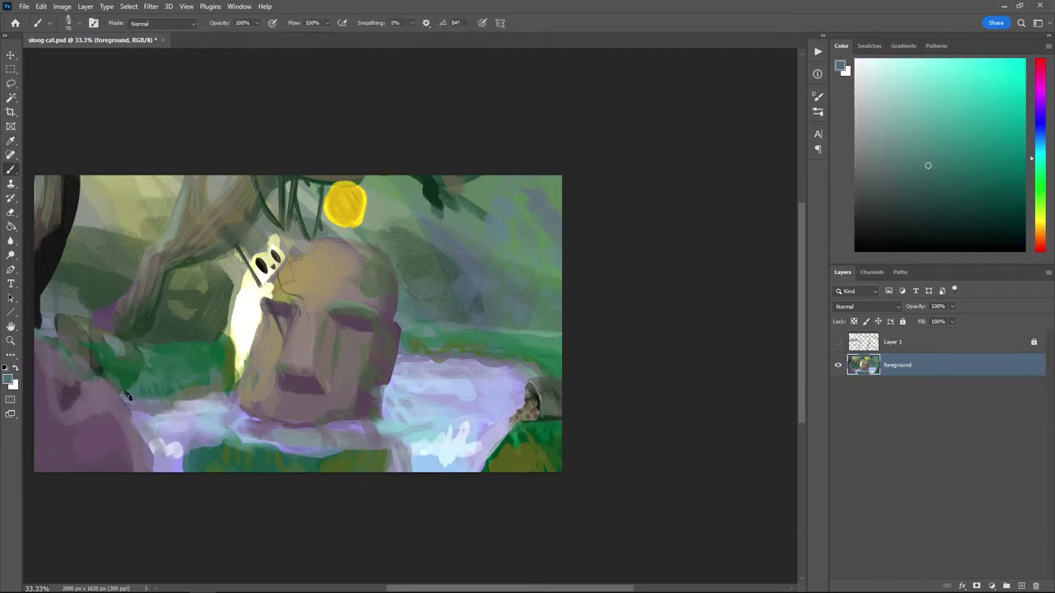
alt+click(203, 377)
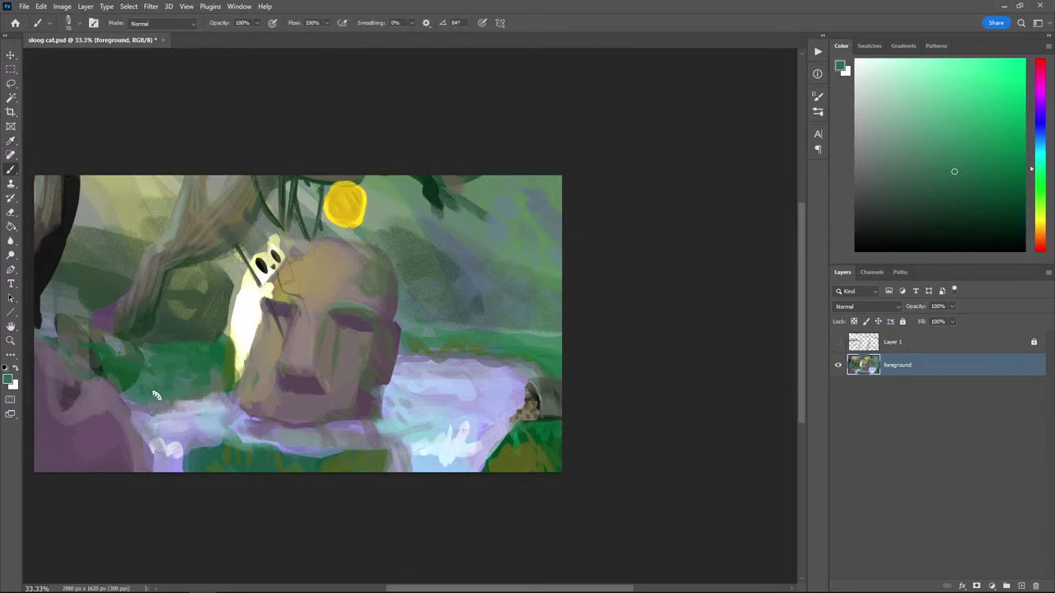
key(alt)
key(alt)
Brush sampled greens along the grassy bank below the stone head, and sample the head's mauve again
alt+click(245, 450)
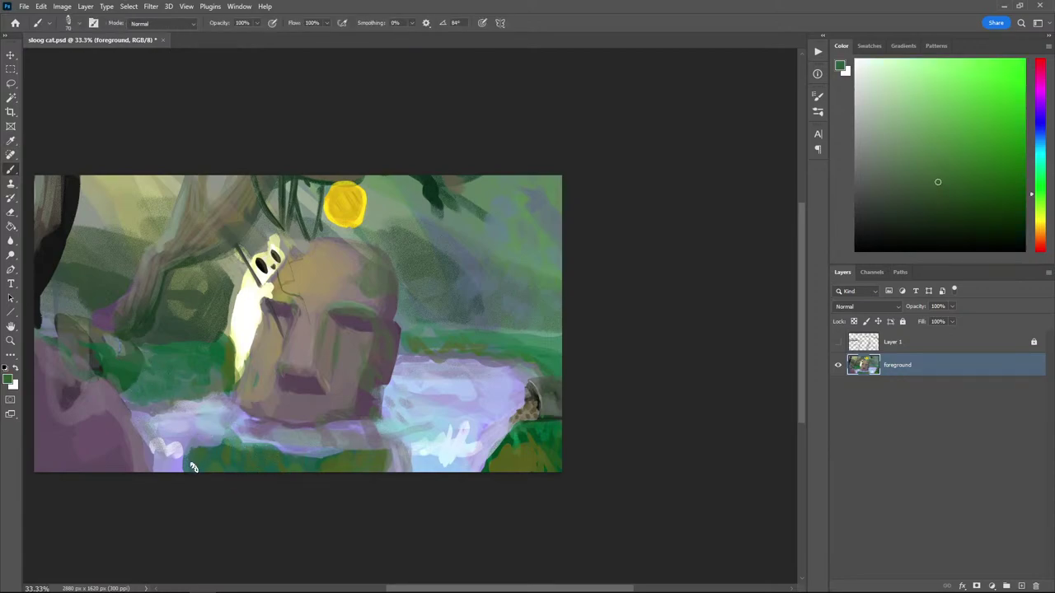
alt+click(315, 465)
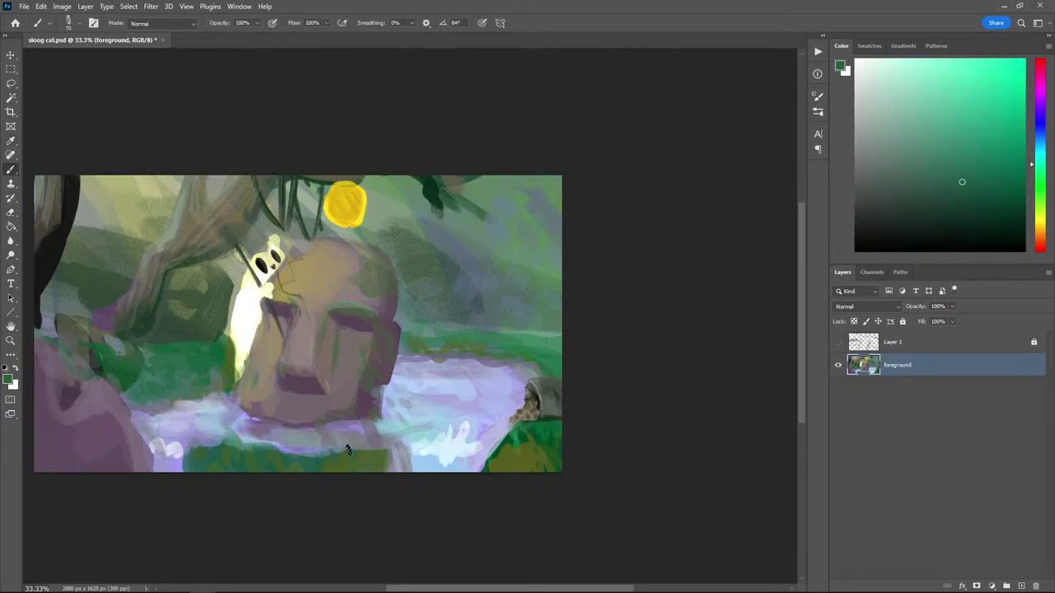
alt+click(305, 288)
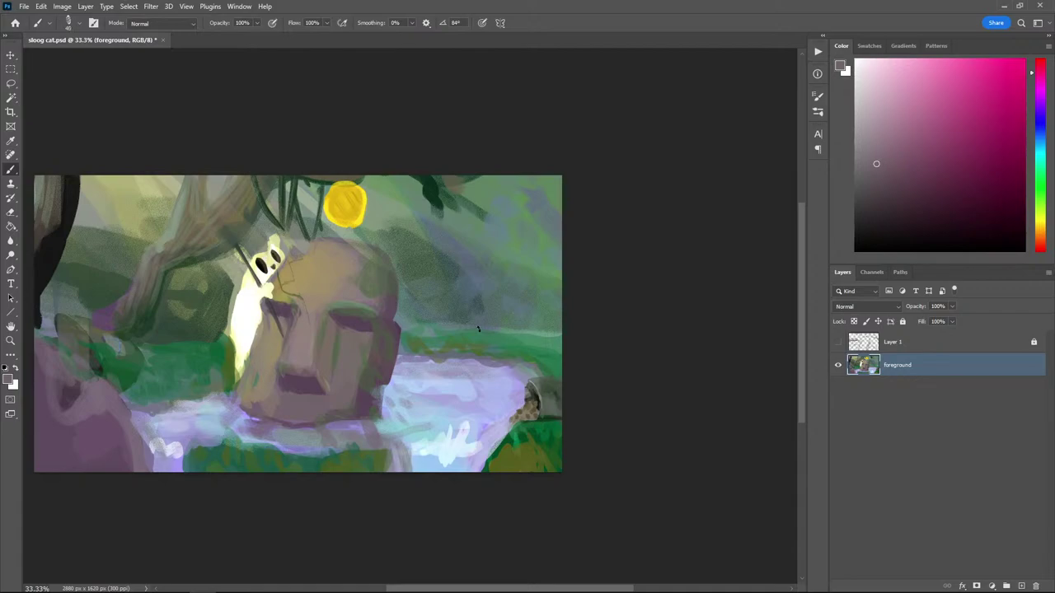
Sample a pale lavender and broaden the splash on the waterfall beside the stone head, and sample its light blue
alt+click(466, 430)
key(bracketright)
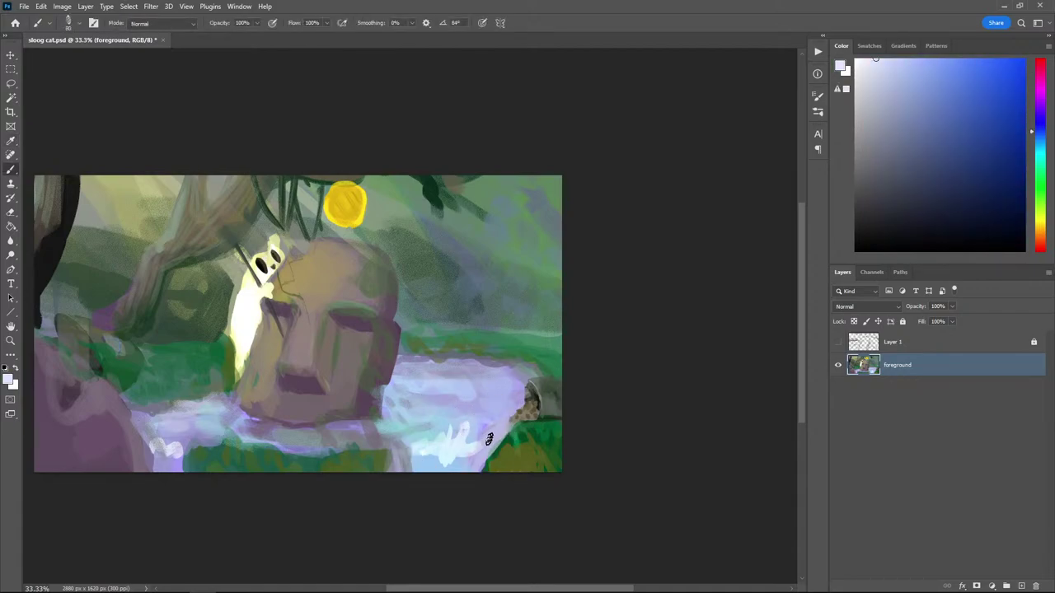
drag(496, 427, 410, 433)
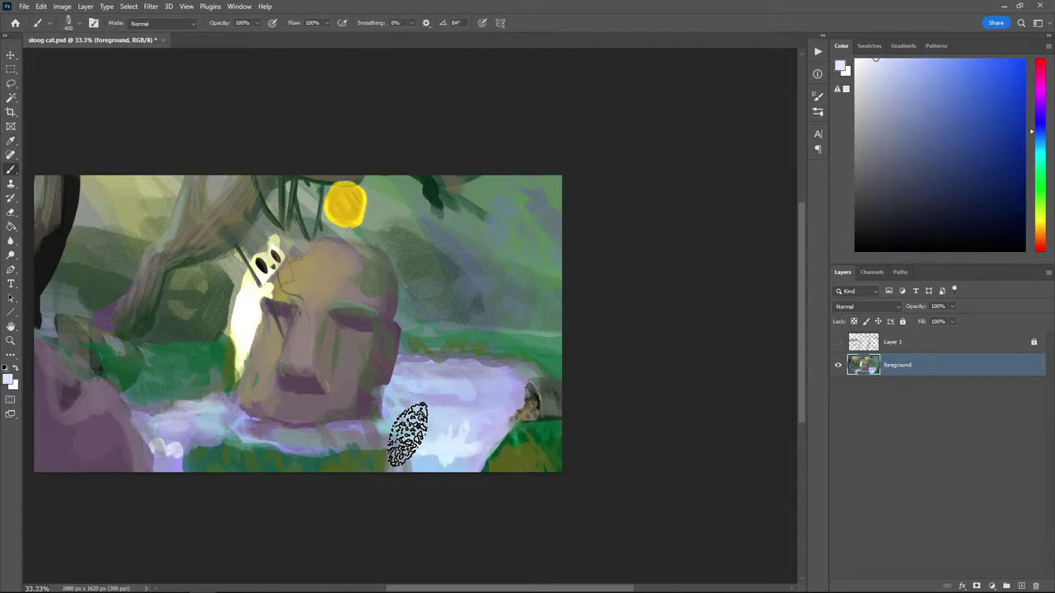
alt+click(464, 433)
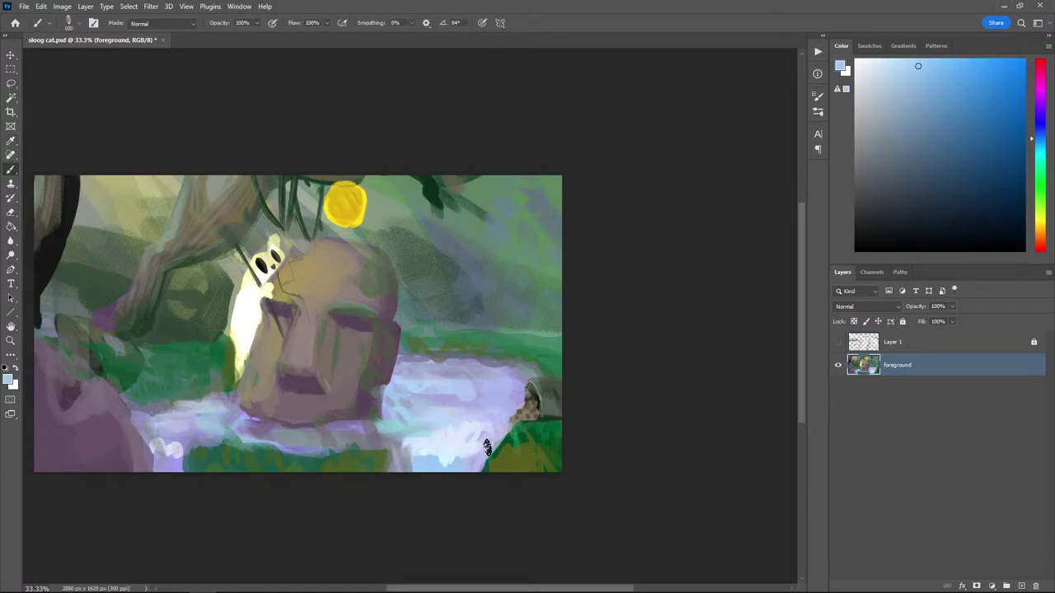
Sample pale lavender and light blues from the waterfall and brush them across its splash and upper edge beside the stone head
key(alt)
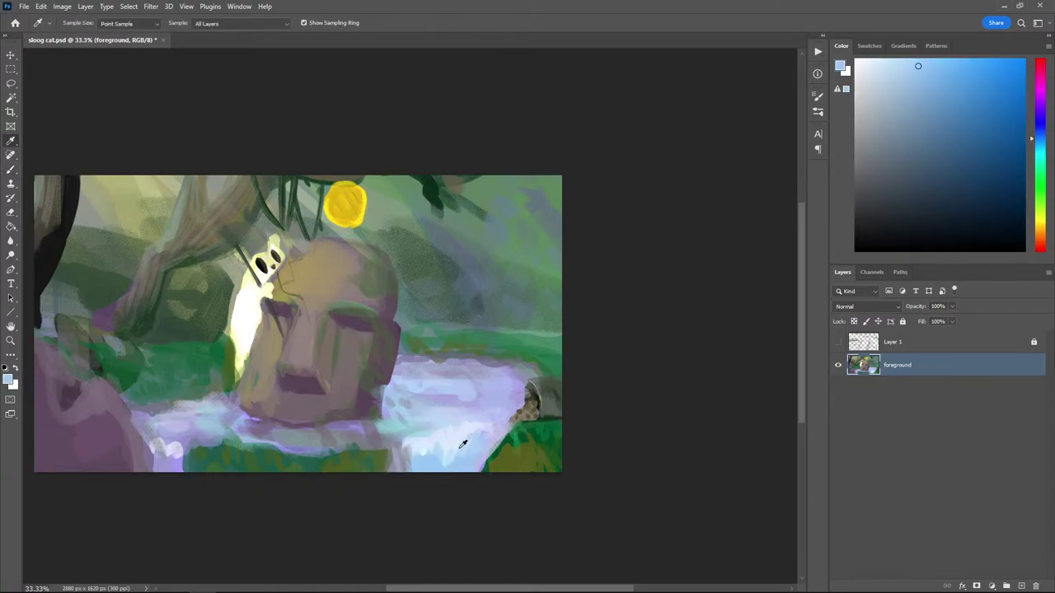
alt+click(463, 445)
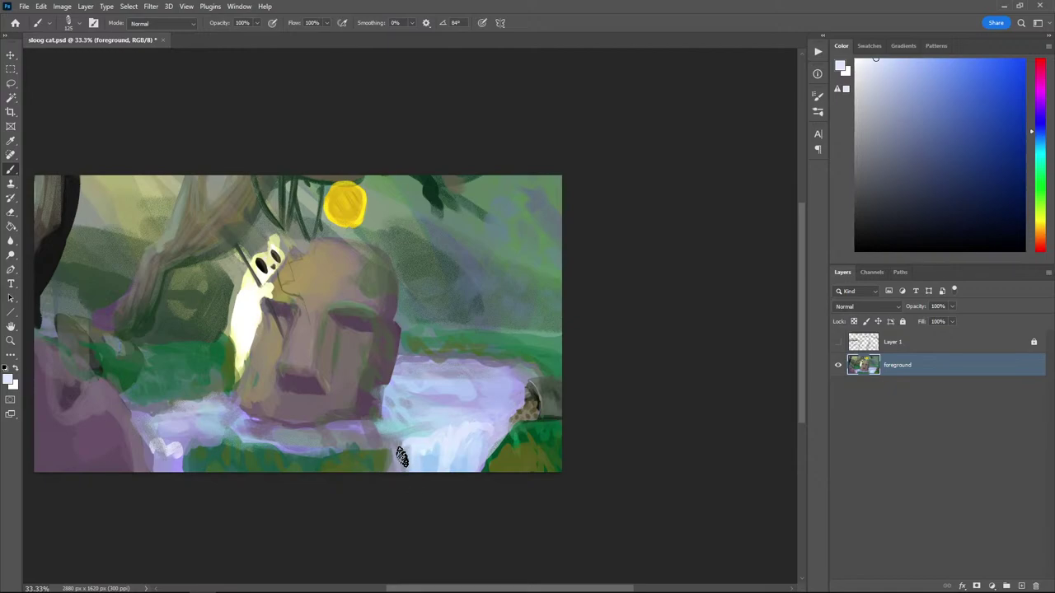
alt+click(434, 441)
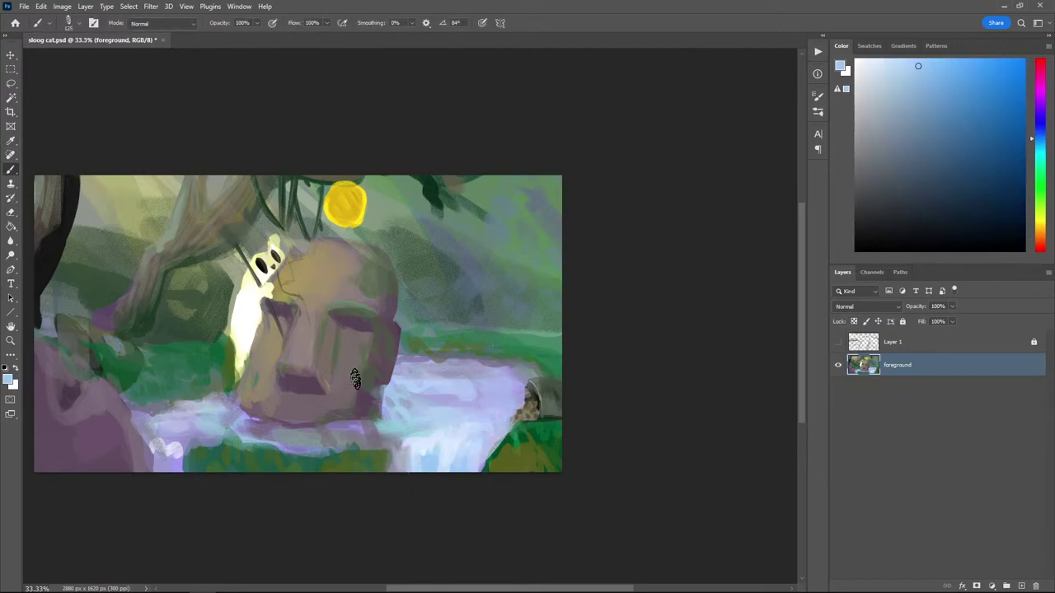
drag(426, 423, 489, 430)
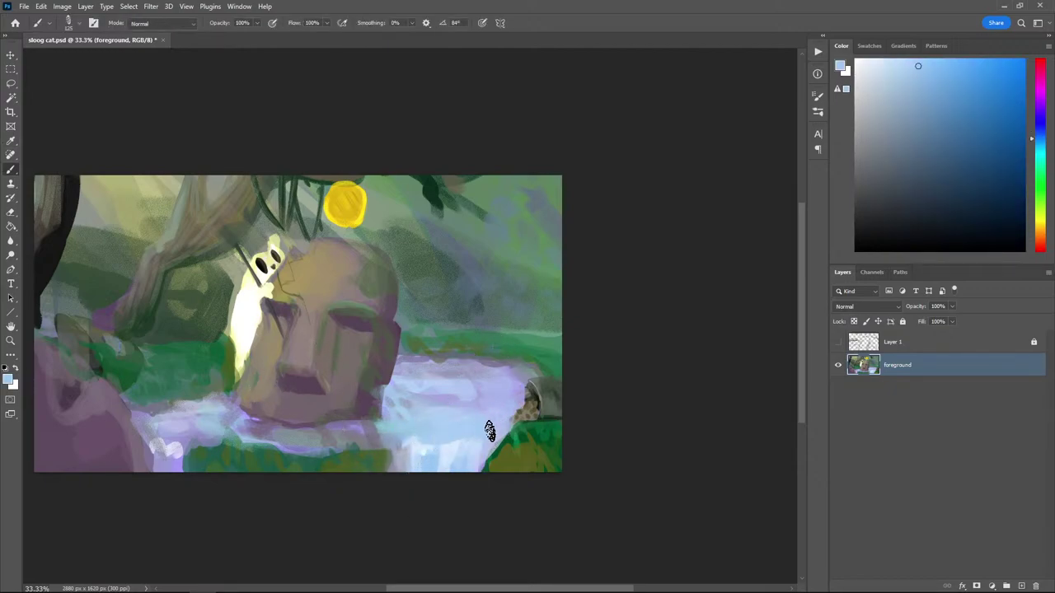
alt+click(421, 442)
drag(421, 443, 483, 452)
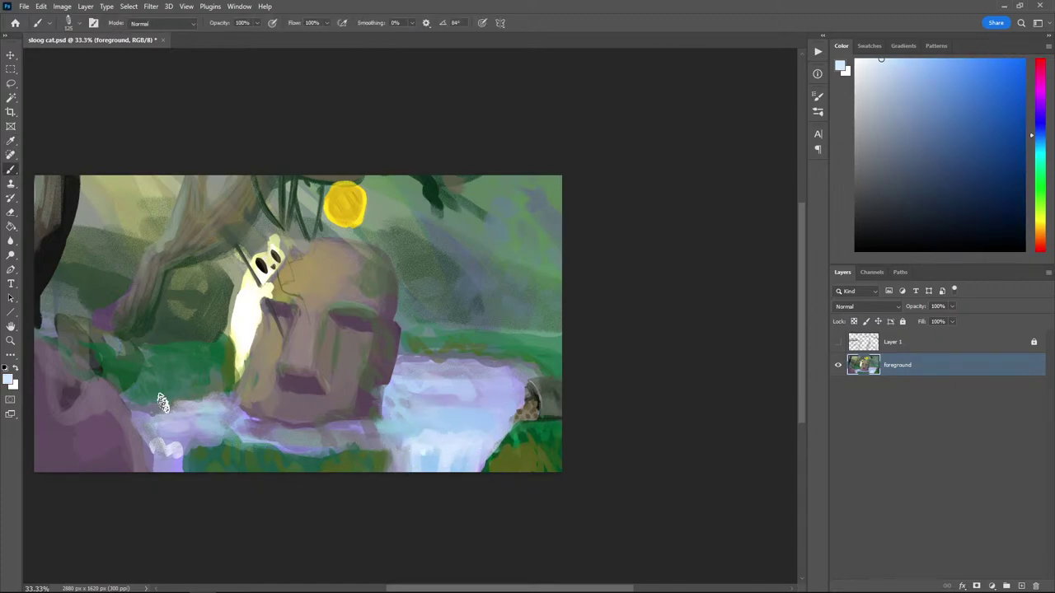
Repaint the small waterfall beside the purple rock with pale blue and sampled lavender, covering the round white foam blobs
mouse_move(162, 403)
mouse_down()
mouse_move(193, 443)
mouse_move(150, 440)
mouse_move(173, 444)
mouse_move(157, 451)
mouse_move(173, 464)
mouse_move(177, 451)
mouse_move(158, 474)
mouse_up()
alt+click(160, 454)
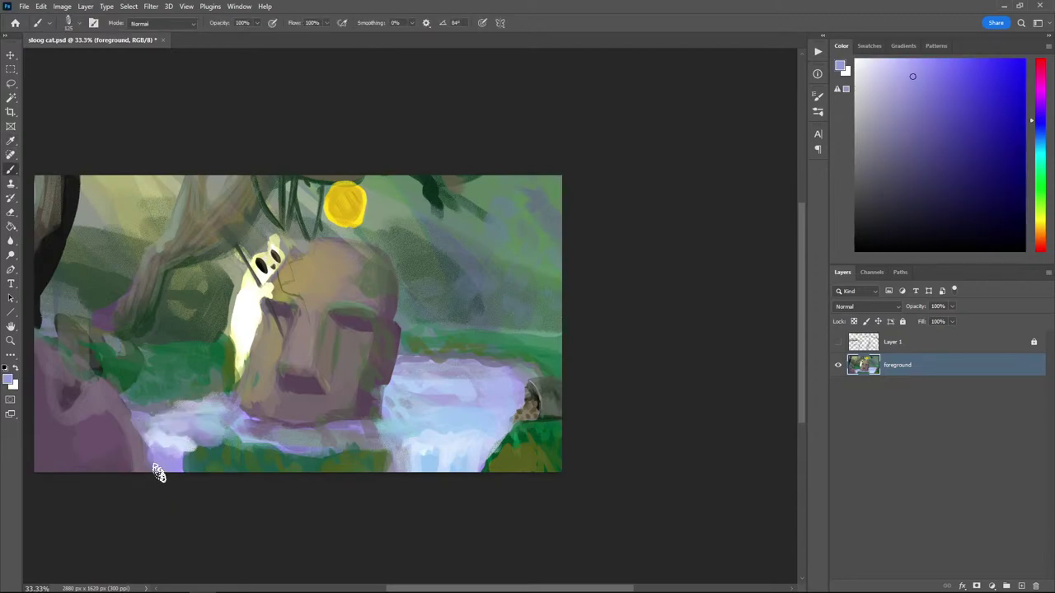
alt+click(177, 442)
mouse_move(176, 436)
mouse_down()
mouse_move(158, 437)
mouse_move(159, 470)
mouse_up()
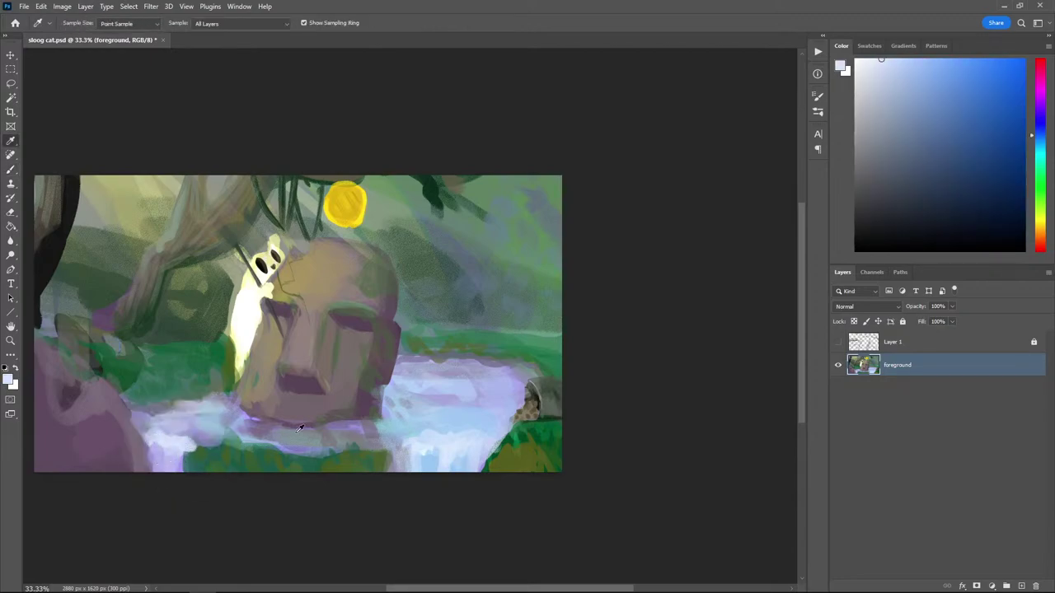
alt+click(451, 422)
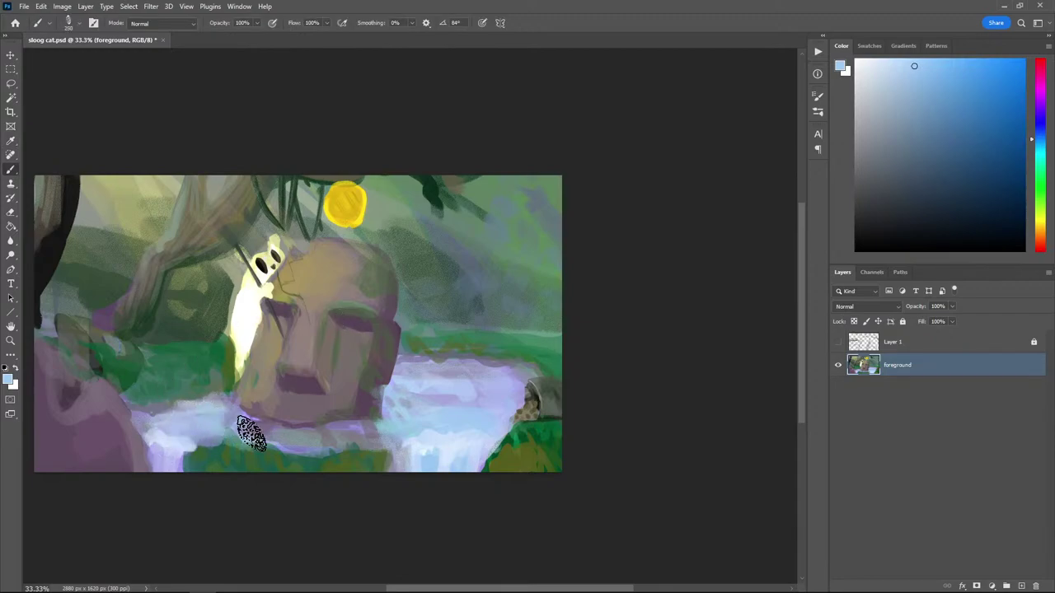
mouse_move(489, 405)
mouse_down()
mouse_move(440, 384)
mouse_move(428, 362)
mouse_up()
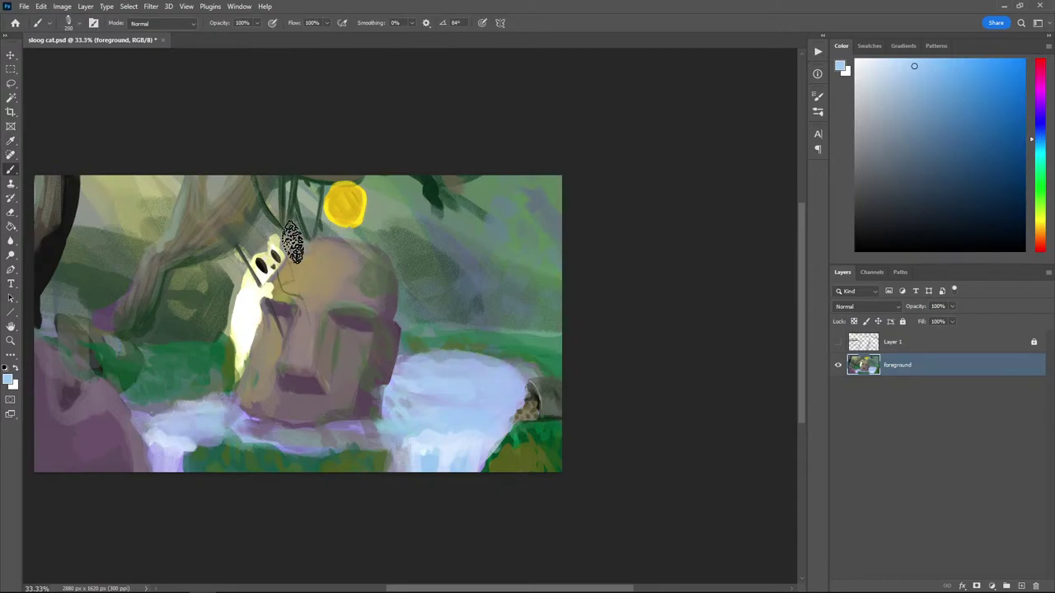
key(ctrl+z)
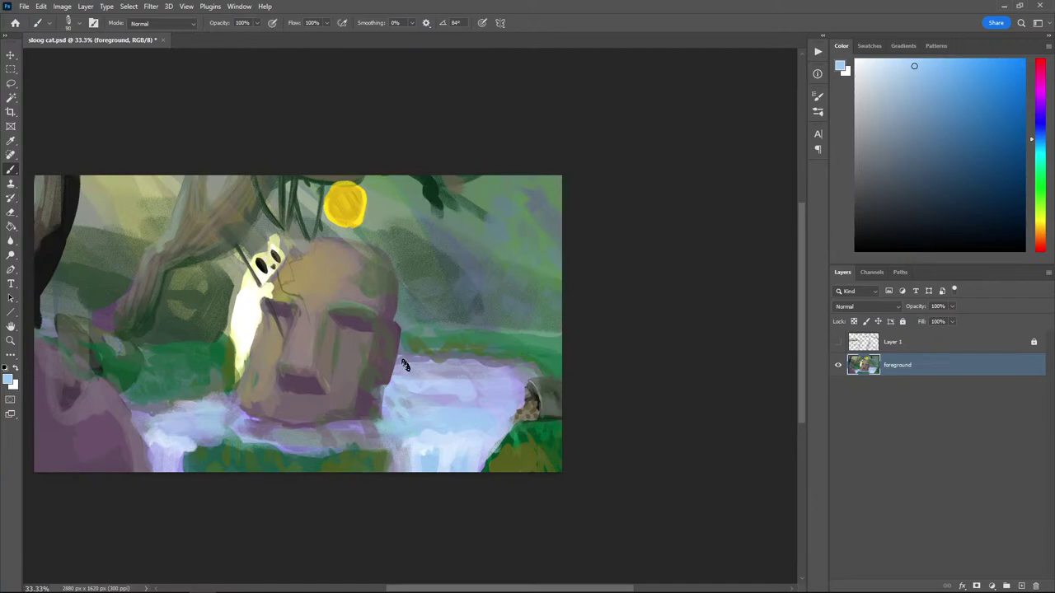
Paint upright grass blades along the far bank between the stone head and the pipe, using sampled dark and olive greens
key(ctrl+plus)
key(ctrl+plus)
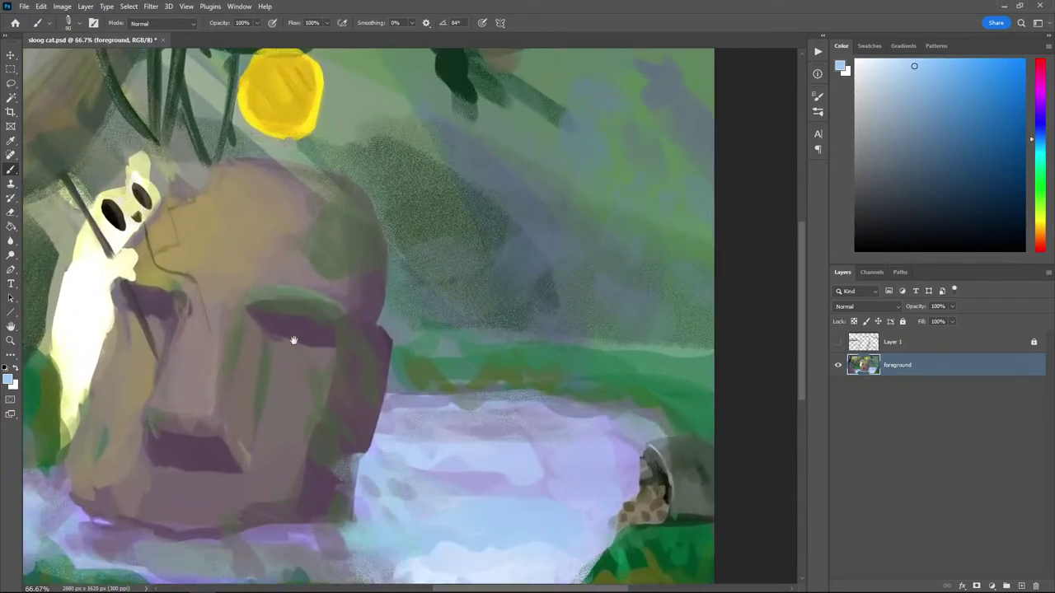
drag(293, 340, 264, 302)
alt+click(610, 375)
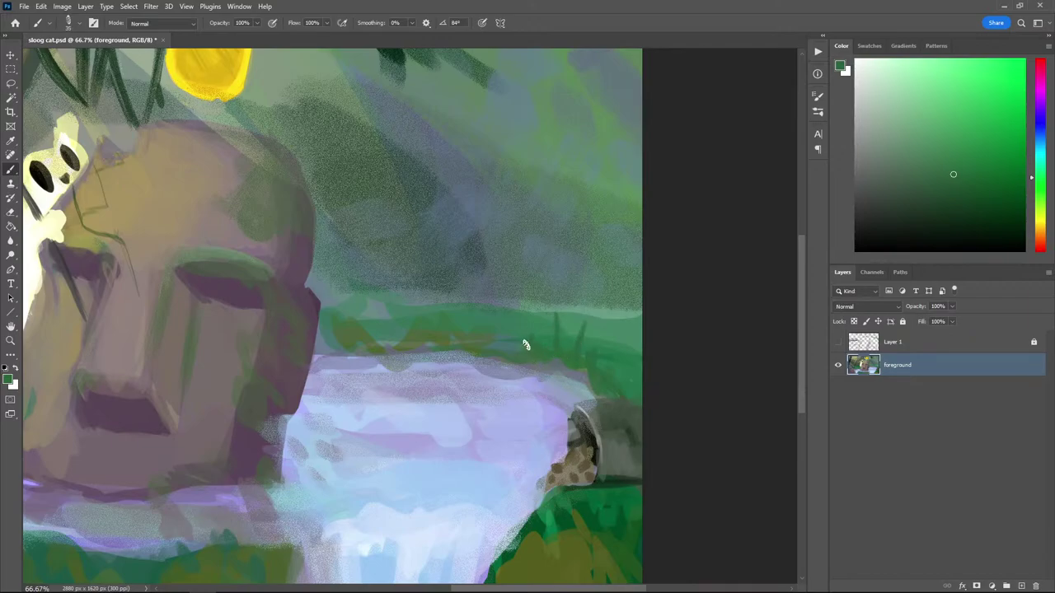
drag(489, 332, 477, 355)
mouse_move(454, 313)
mouse_down()
mouse_move(448, 342)
mouse_move(407, 349)
mouse_move(349, 310)
mouse_move(348, 289)
mouse_up()
drag(336, 349, 321, 352)
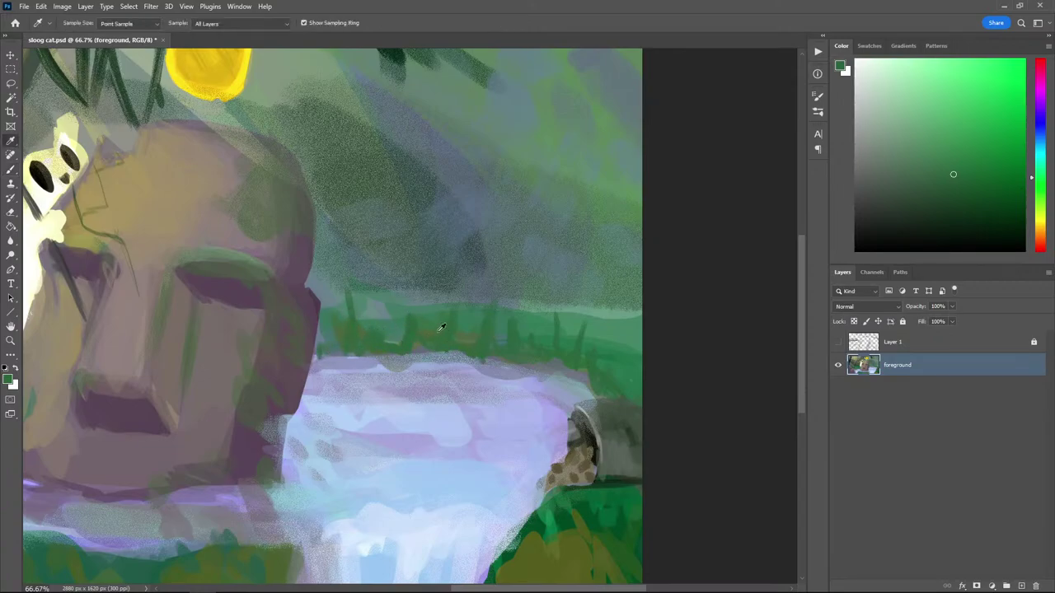
alt+click(419, 272)
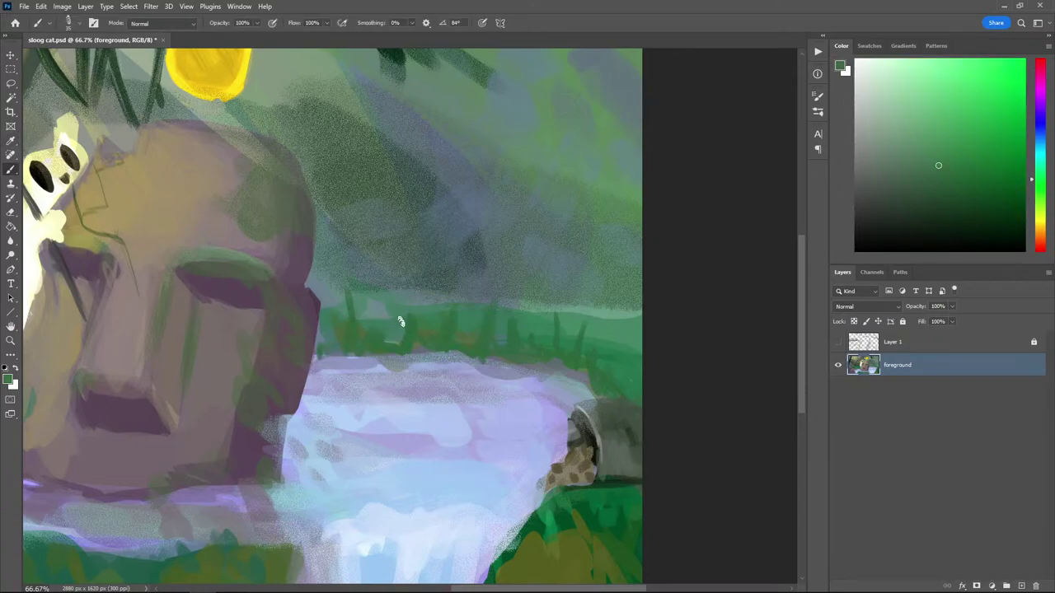
alt+click(473, 332)
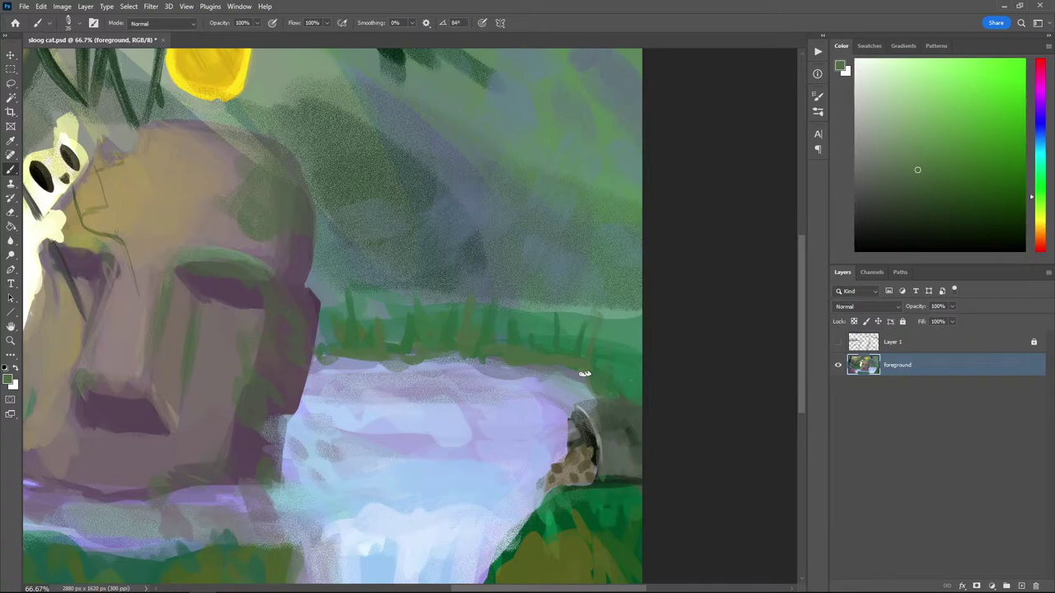
Sample muted grey-lavenders at the far bank's waterline and brush a shadow along it with short grass reflections in the water
key(ctrl+minus)
key(ctrl+minus)
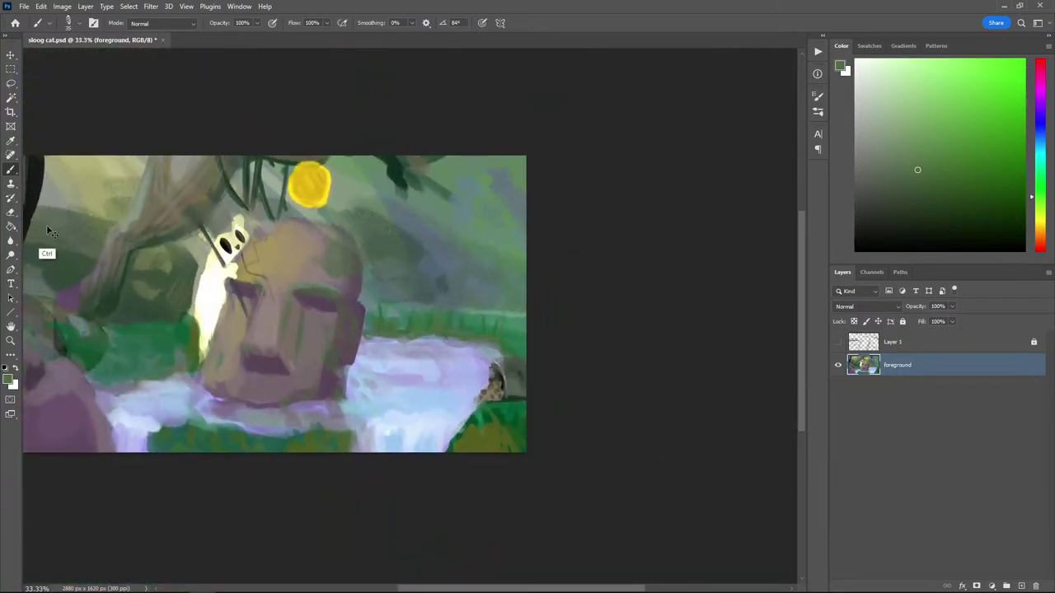
key(ctrl+plus)
key(ctrl+plus)
key(ctrl+plus)
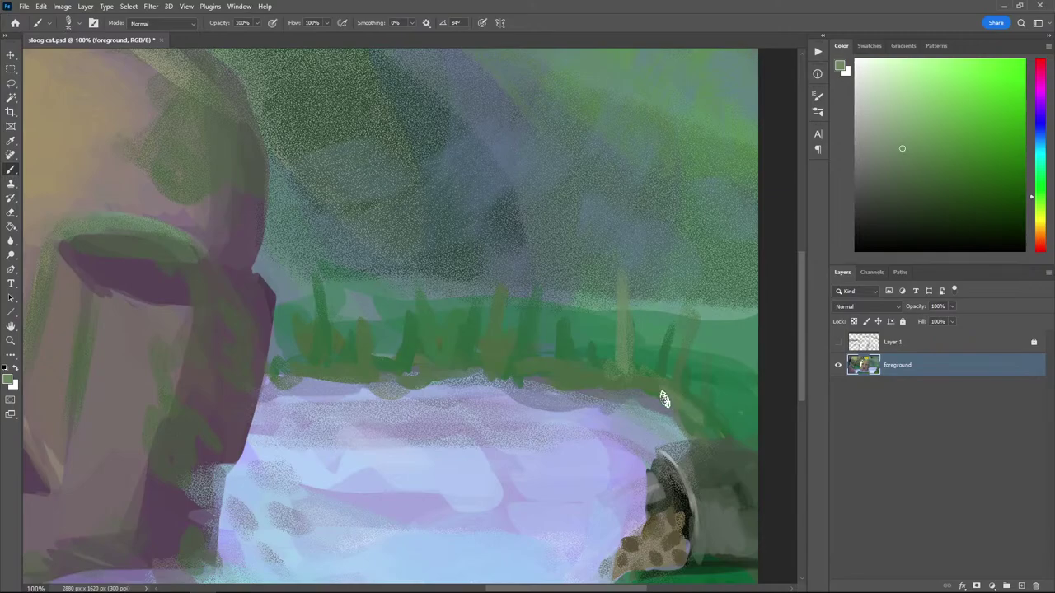
alt+click(646, 403)
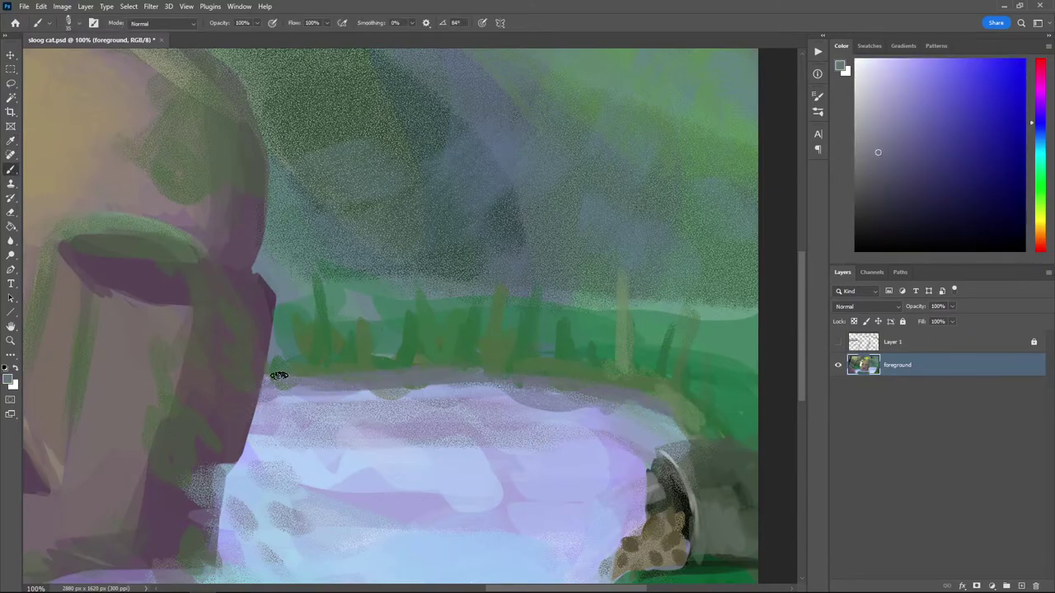
alt+click(346, 384)
alt+click(346, 382)
mouse_move(328, 382)
mouse_down()
mouse_move(354, 398)
mouse_move(428, 389)
mouse_move(406, 383)
mouse_move(405, 365)
mouse_up()
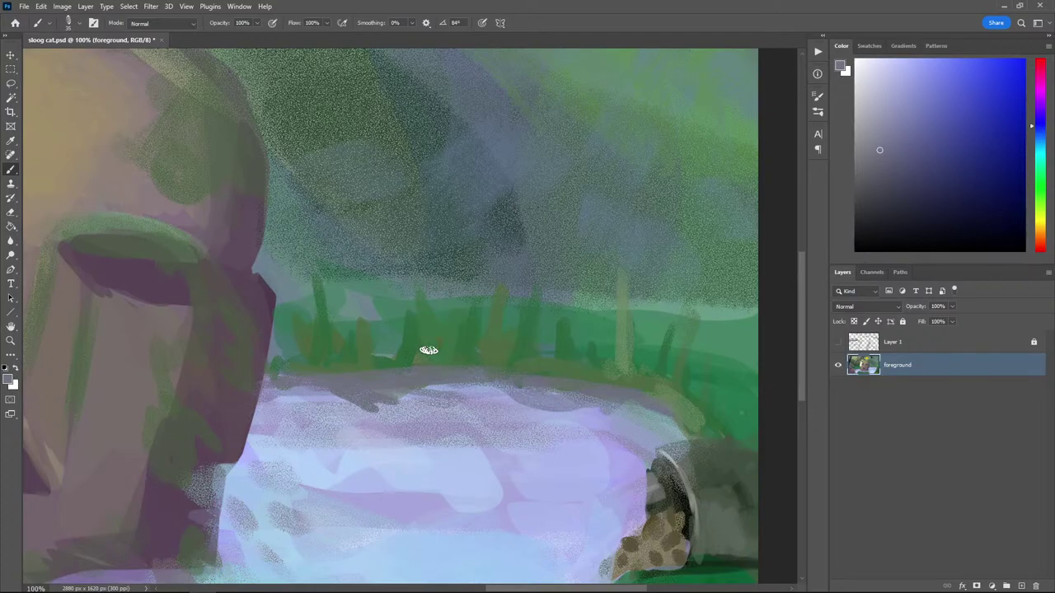
mouse_move(360, 357)
mouse_down()
mouse_move(434, 407)
mouse_move(427, 388)
mouse_move(476, 372)
mouse_move(523, 413)
mouse_move(578, 385)
mouse_move(665, 414)
mouse_move(663, 431)
mouse_move(656, 407)
mouse_up()
key(v)
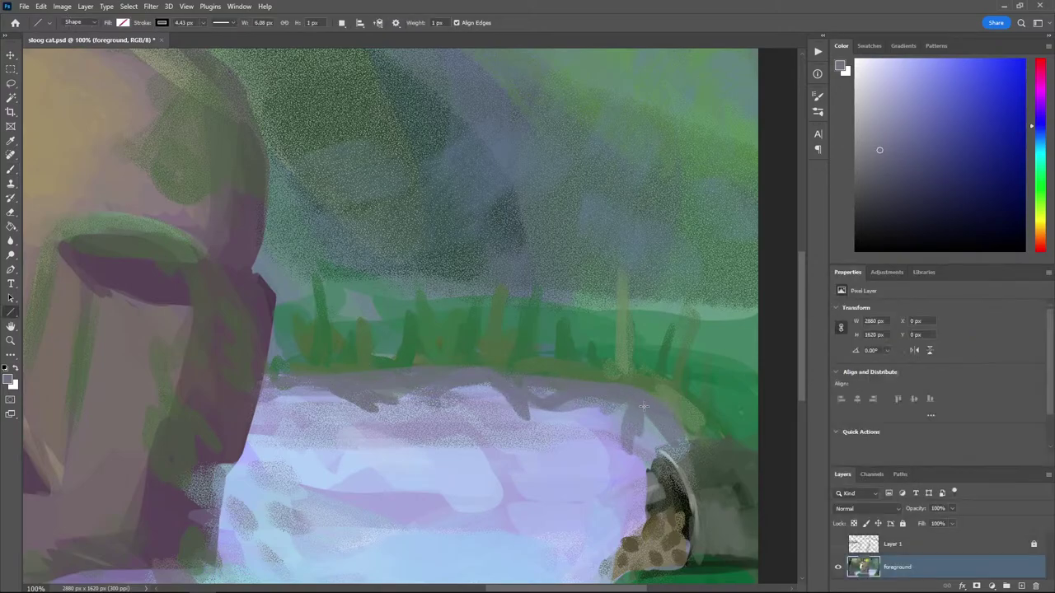
drag(672, 447, 628, 430)
key(ctrl+z)
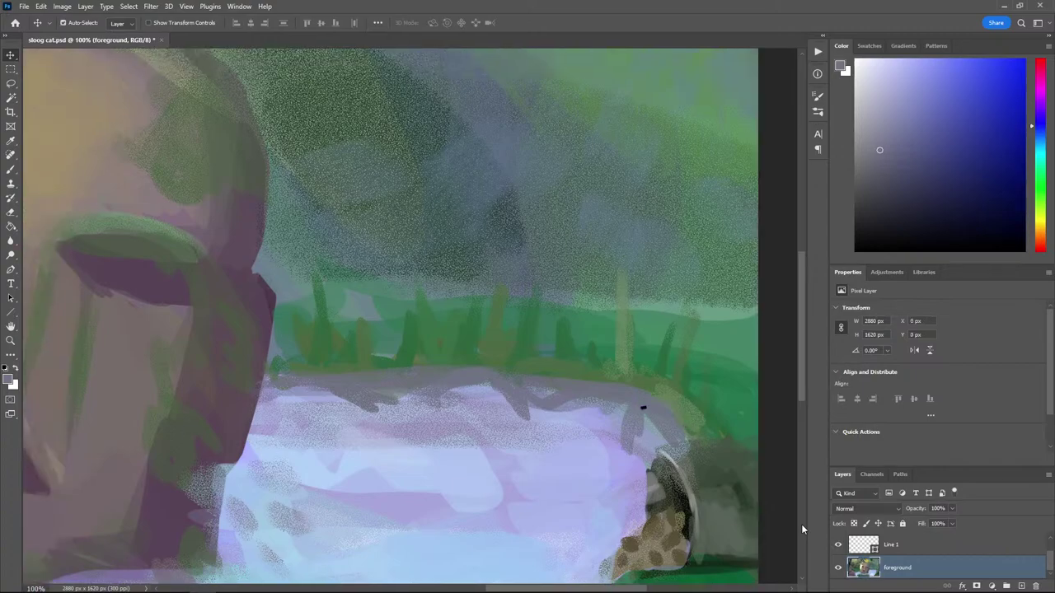
drag(936, 546, 1036, 586)
key(i)
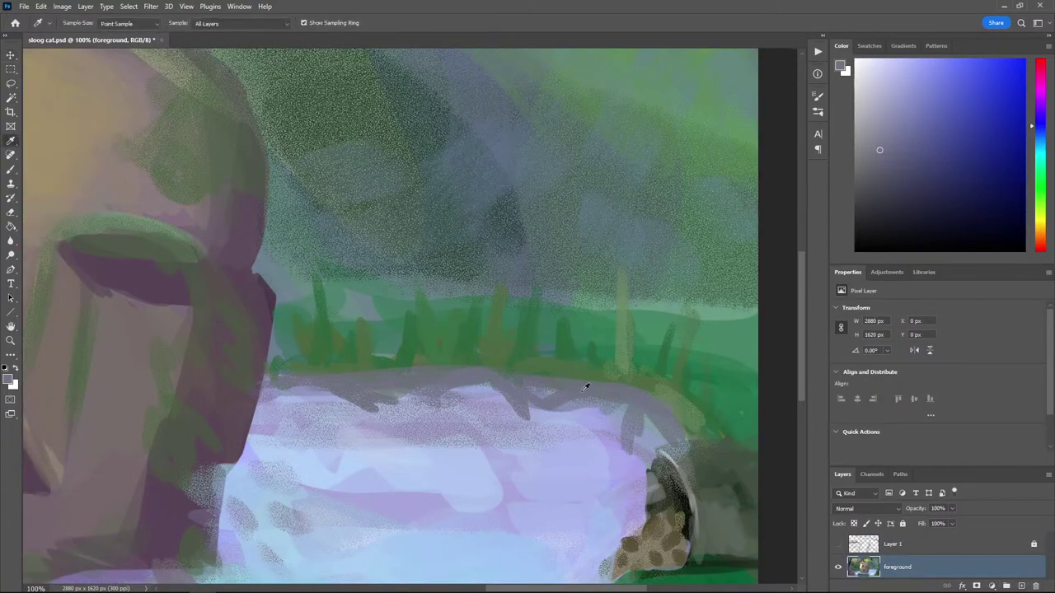
click(905, 542)
click(869, 566)
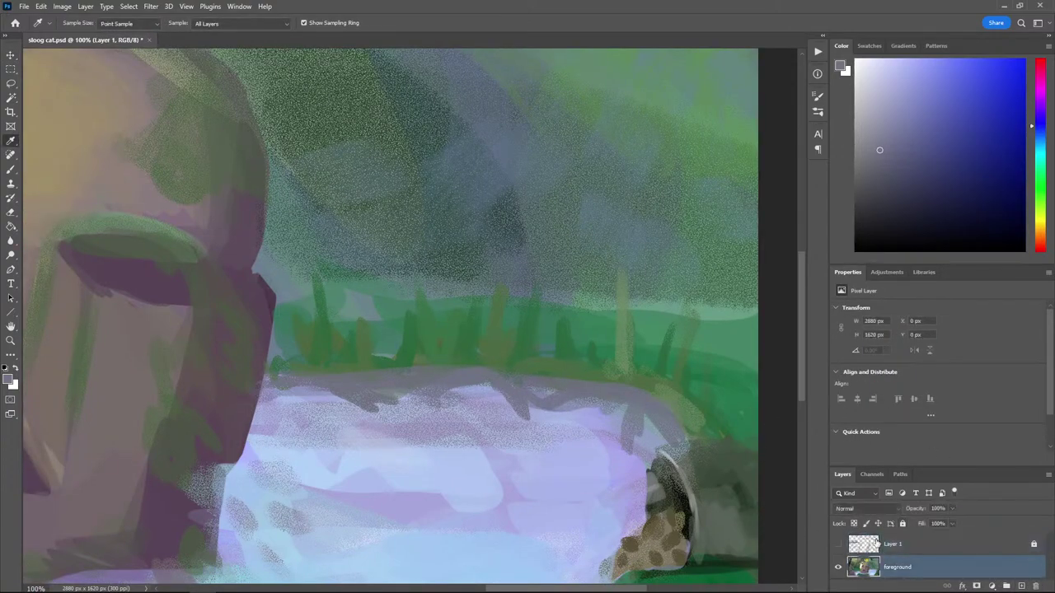
click(576, 386)
key(b)
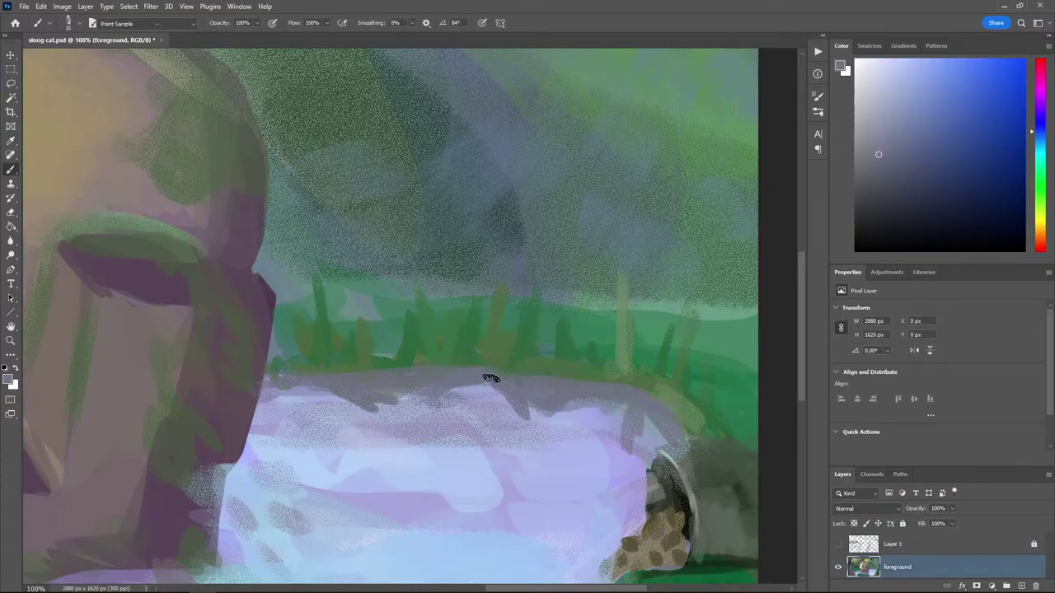
Sample pale lavender and light grey tones and brush foamy ripples along the pool's far edge, reducing the brush to 40
alt+click(506, 404)
alt+click(494, 389)
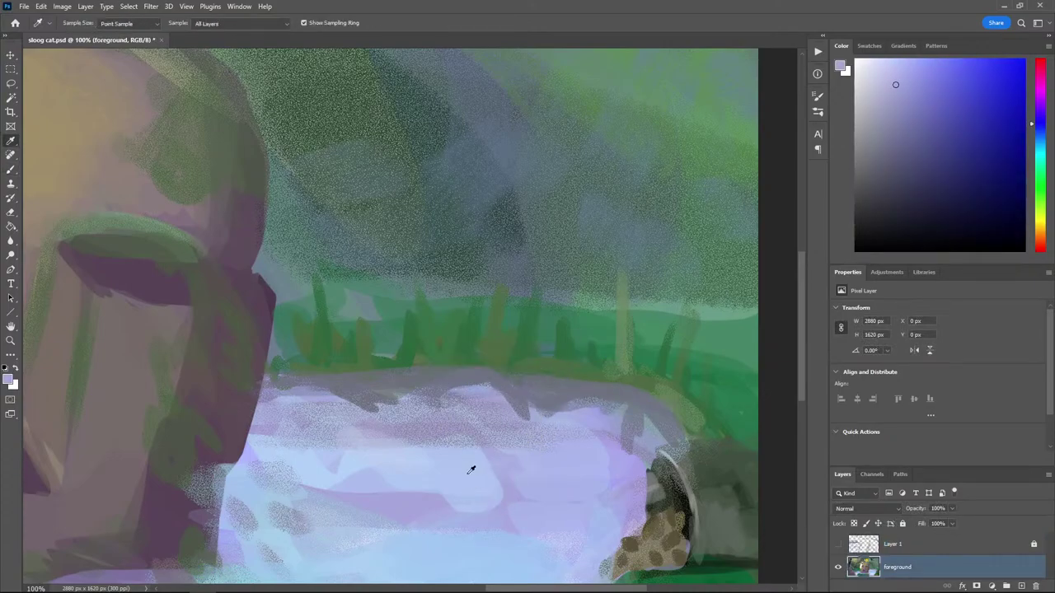
alt+click(494, 445)
mouse_move(527, 424)
mouse_down()
mouse_move(483, 388)
mouse_move(395, 392)
mouse_move(464, 405)
mouse_move(344, 417)
mouse_move(346, 390)
mouse_move(490, 389)
mouse_move(553, 391)
mouse_move(610, 413)
mouse_move(415, 426)
mouse_up()
alt+click(629, 273)
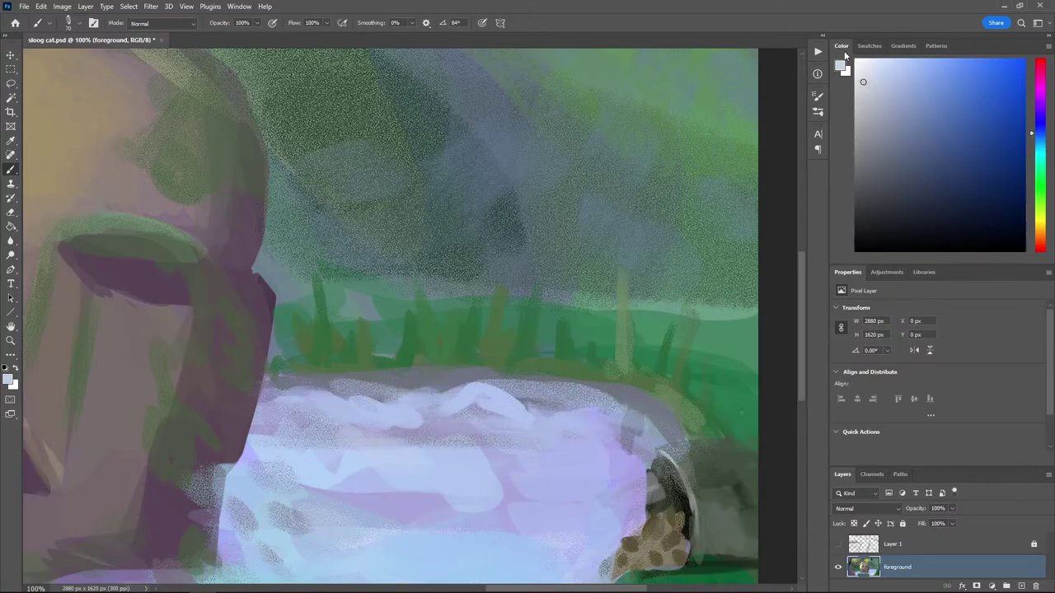
key(bracketleft)
key(bracketleft)
key(bracketleft)
drag(503, 408, 633, 452)
drag(368, 395, 405, 397)
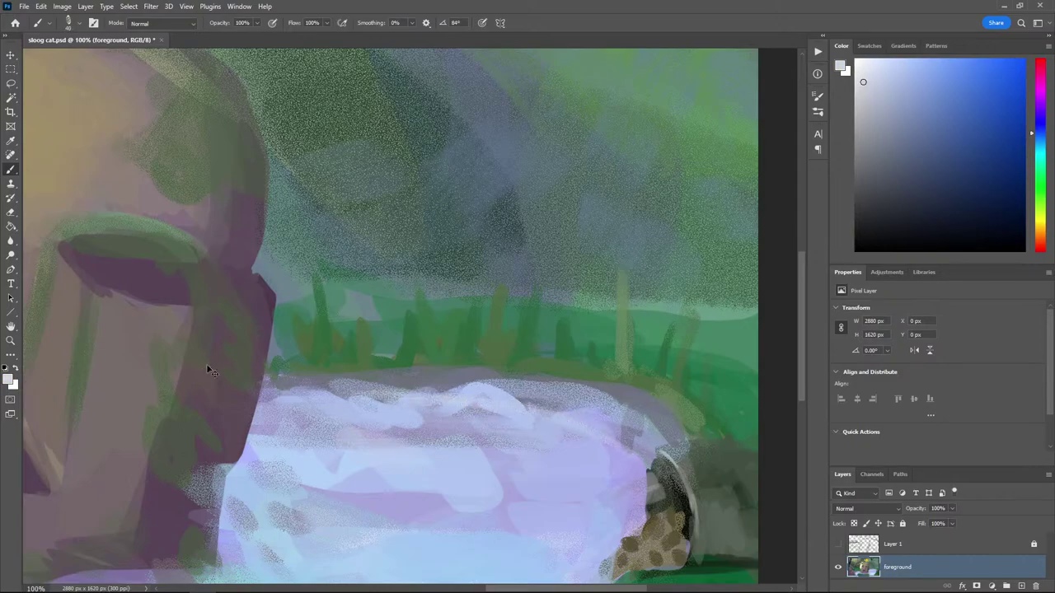
Sample the stone head's dark purple and brush a shadow into the water at its base with a size 60 brush
key(ctrl+minus)
key(ctrl+minus)
alt+click(316, 450)
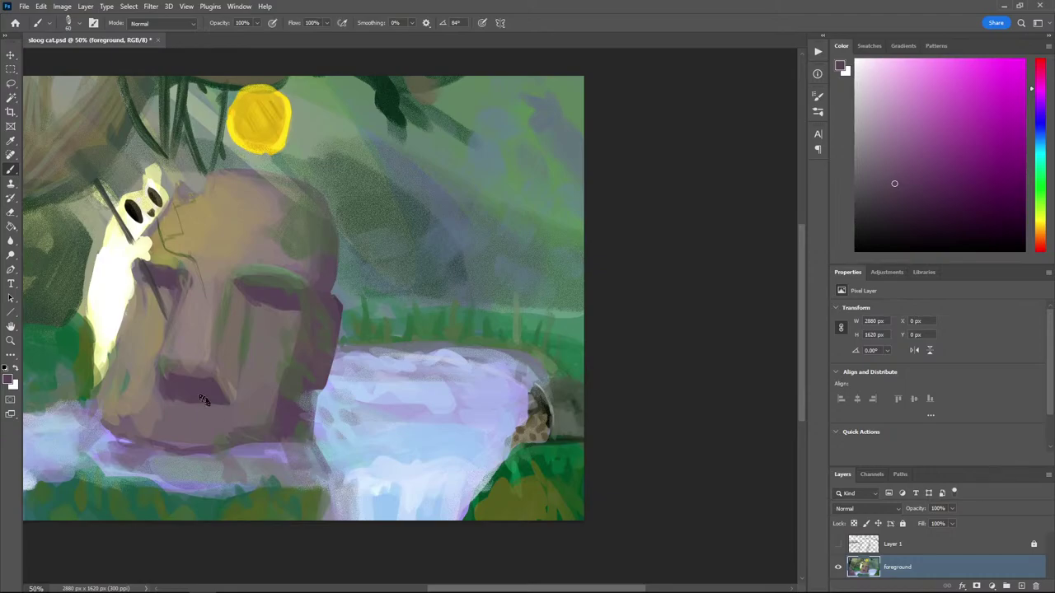
mouse_move(122, 480)
mouse_down()
mouse_move(115, 441)
mouse_move(132, 474)
mouse_move(124, 436)
mouse_up()
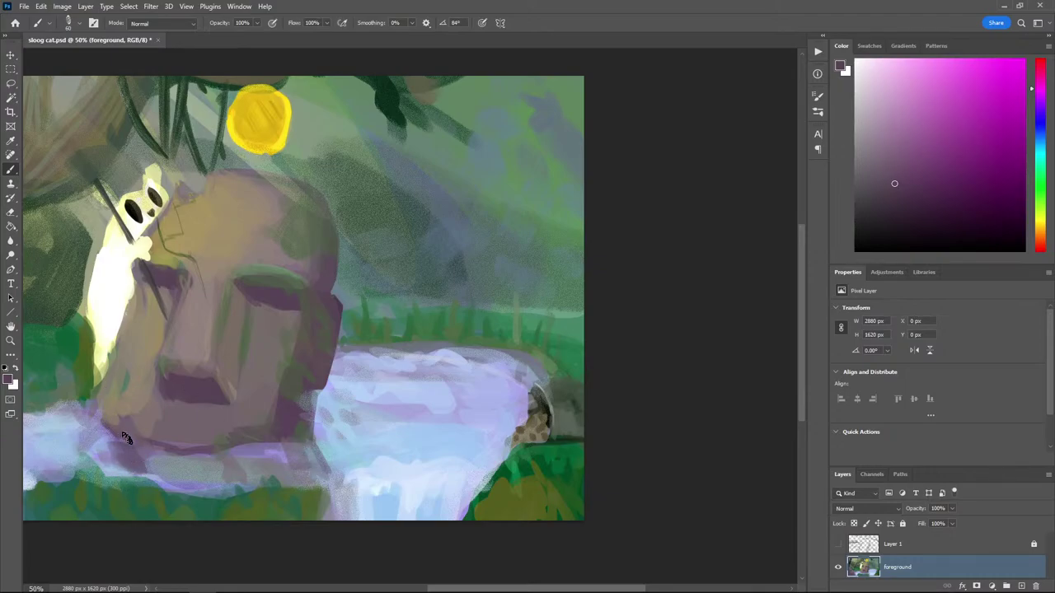
Sample the stone head's cheek and dark mauve tones and shade the chin area beneath its mouth
key(alt)
alt+click(142, 361)
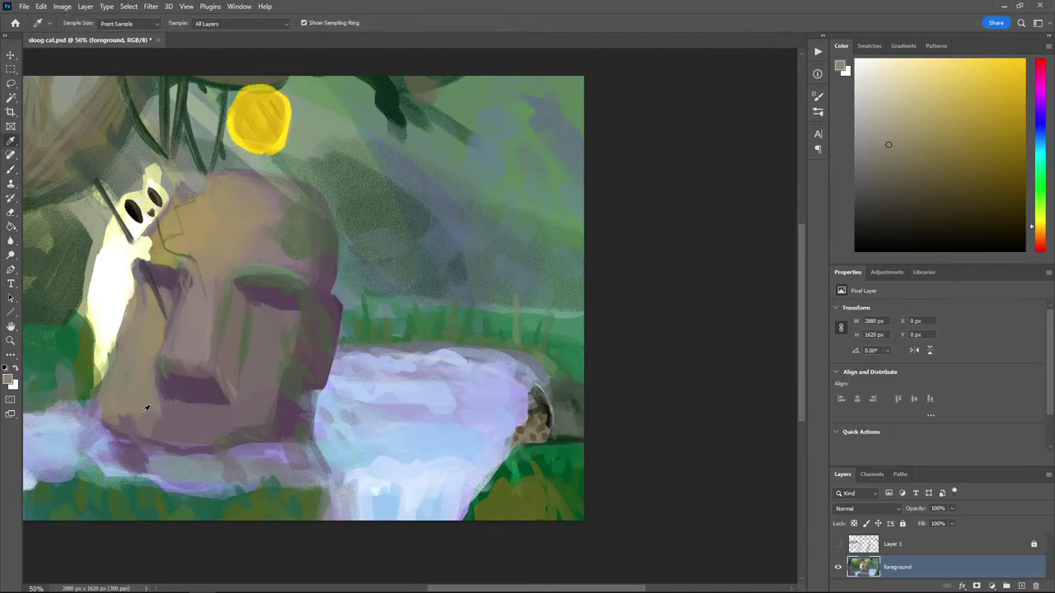
alt+click(145, 404)
alt+click(188, 377)
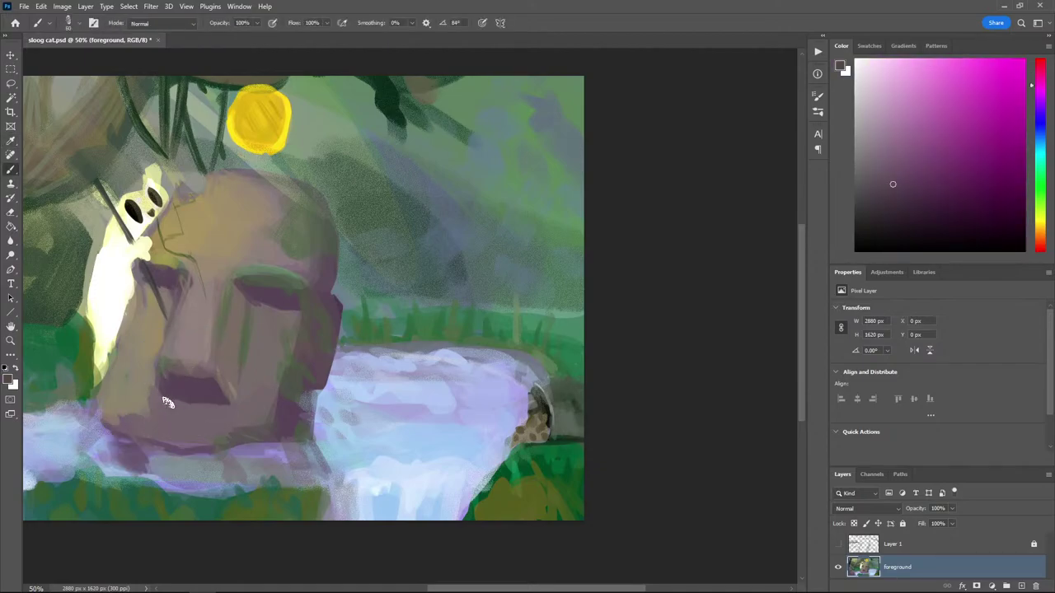
mouse_move(167, 400)
mouse_down()
mouse_move(214, 404)
mouse_move(170, 429)
mouse_up()
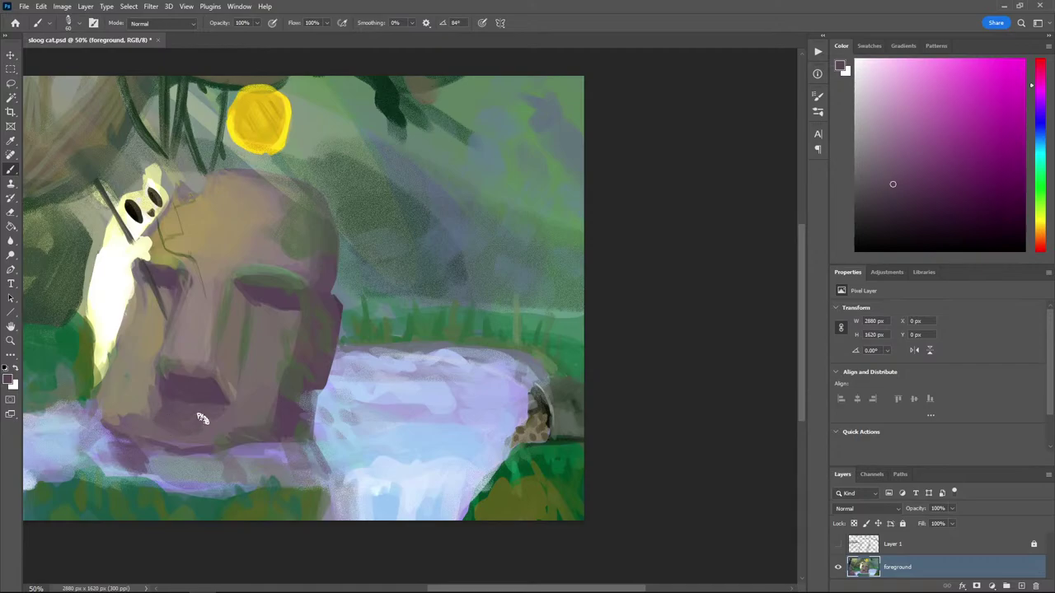
alt+click(147, 402)
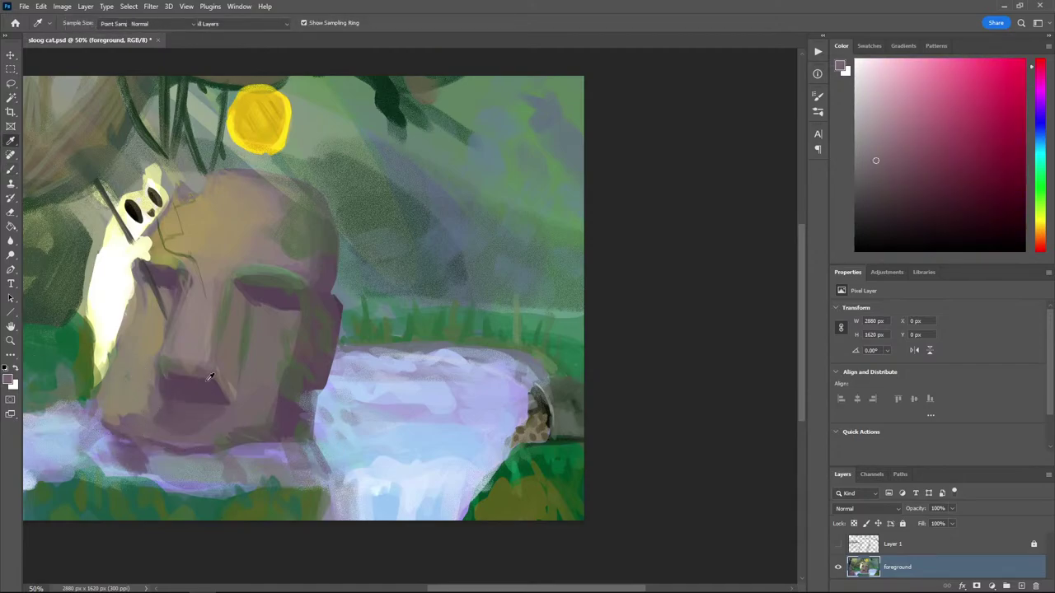
Sample the pale figure's light yellow-green tone and shade its body below the arm, reducing the brush size
key(ctrl+minus)
scroll(172, 377, down, 1)
scroll(317, 270, up, 3)
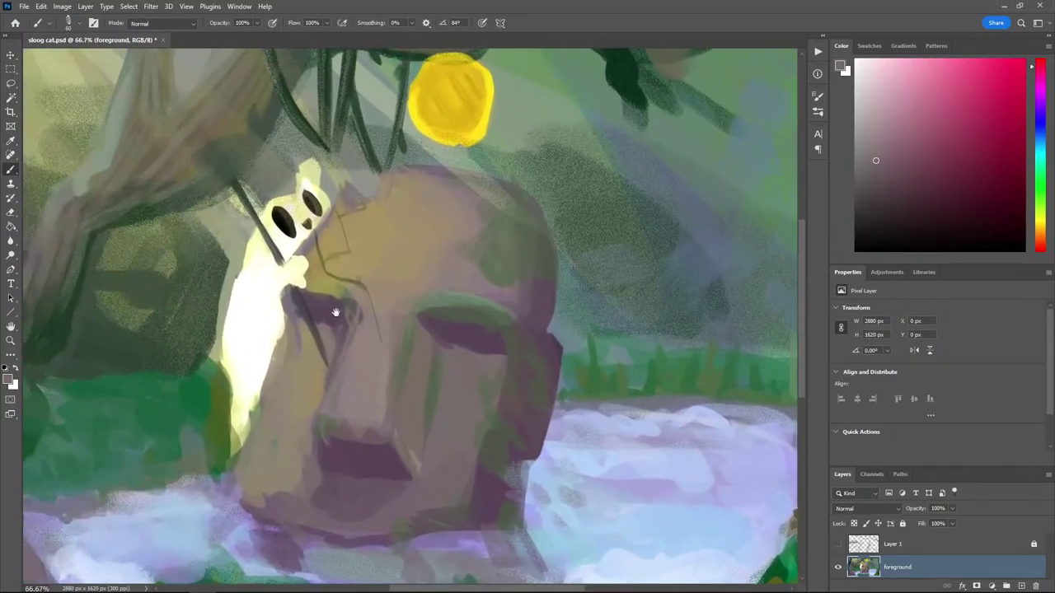
alt+click(317, 270)
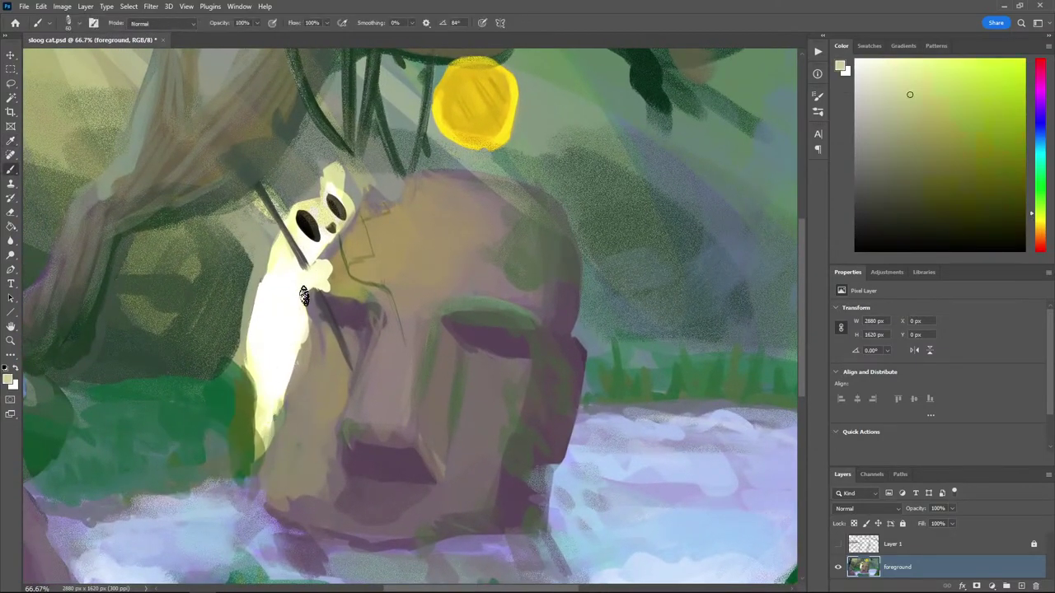
mouse_move(290, 296)
mouse_down()
mouse_move(300, 305)
mouse_move(294, 329)
mouse_up()
key(bracketleft)
key(bracketleft)
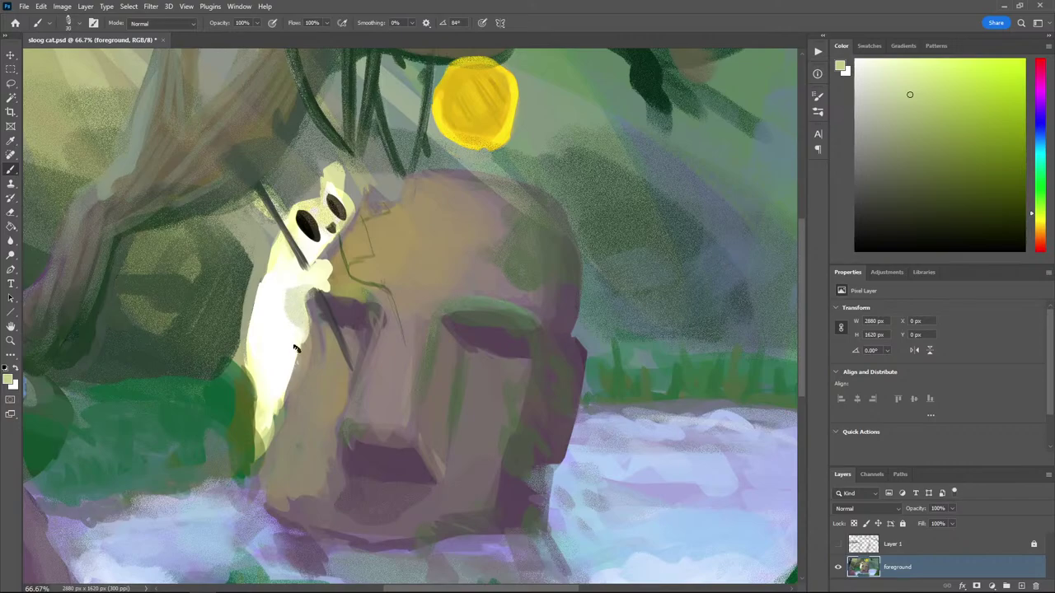
Extend the pale figure's lower body down along the stone head's cheek, sampling its body tones and the adjoining stone colour
mouse_move(262, 389)
mouse_down()
mouse_move(269, 440)
mouse_move(250, 371)
mouse_move(260, 461)
mouse_move(271, 417)
mouse_move(258, 407)
mouse_move(259, 431)
mouse_up()
alt+click(273, 383)
alt+click(264, 375)
alt+click(275, 368)
alt+click(274, 430)
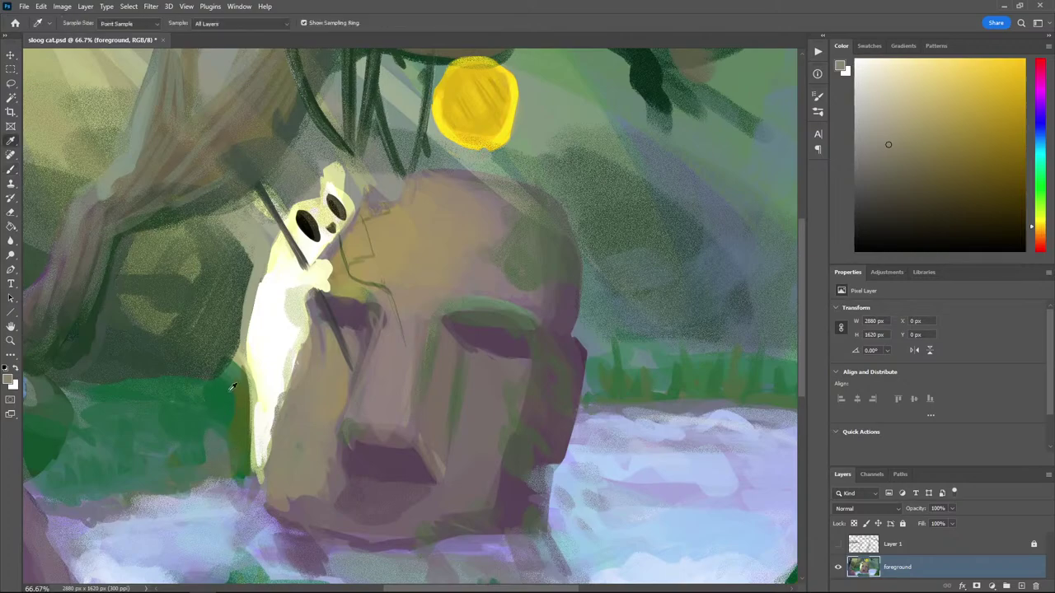
Sample greens from the grassy bank and brush grass around the pale figure's base
alt+click(235, 446)
alt+click(197, 348)
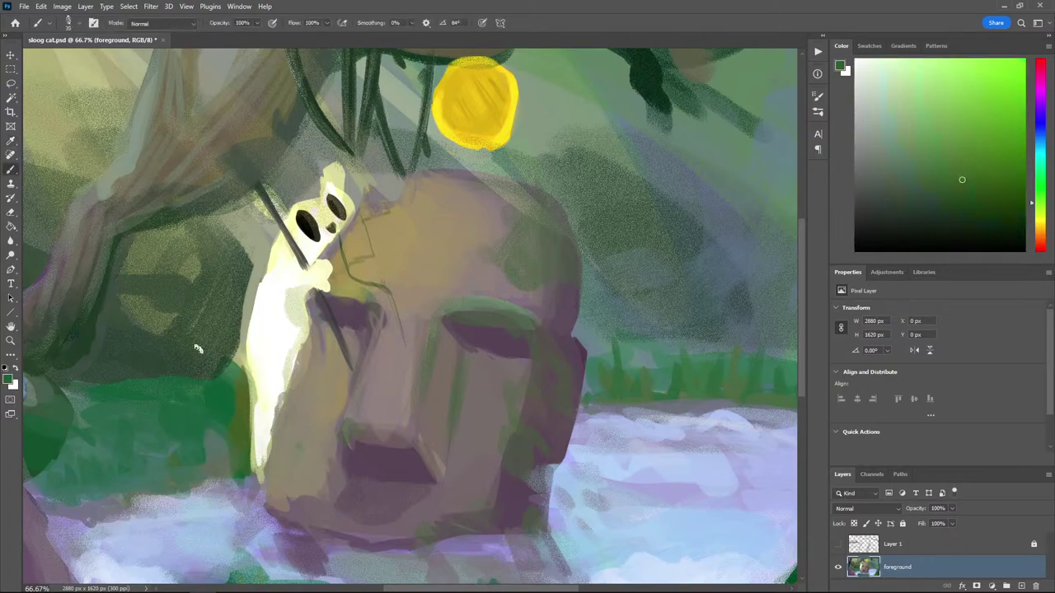
mouse_move(232, 424)
mouse_down()
mouse_move(237, 408)
mouse_move(242, 431)
mouse_move(216, 410)
mouse_move(236, 292)
mouse_up()
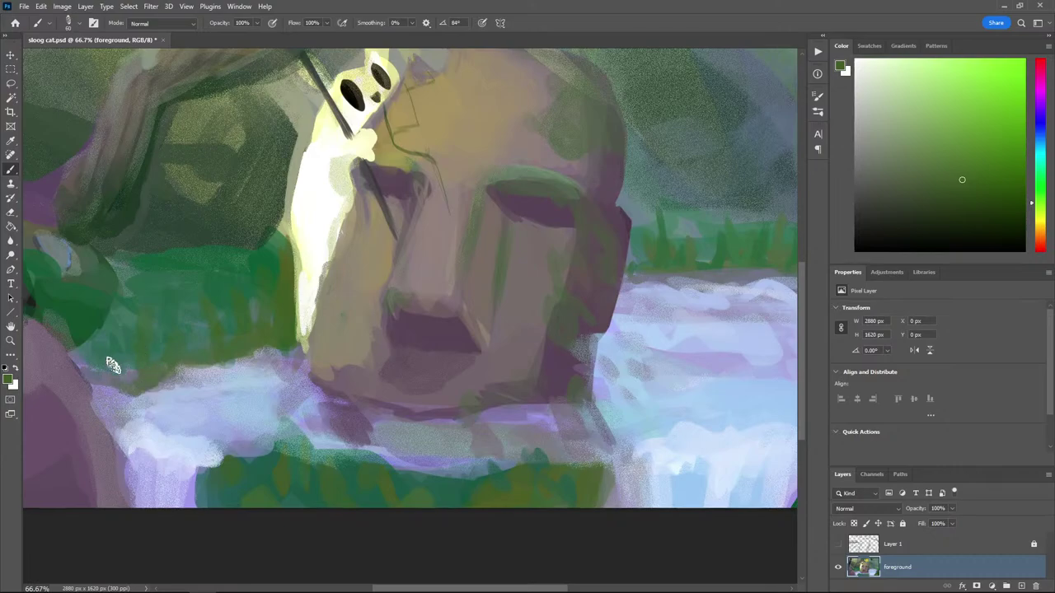
Sample grey-blue and pale water tones to clean up the small pool's waterline, and brush green grass blades on the bank above it
alt+click(184, 382)
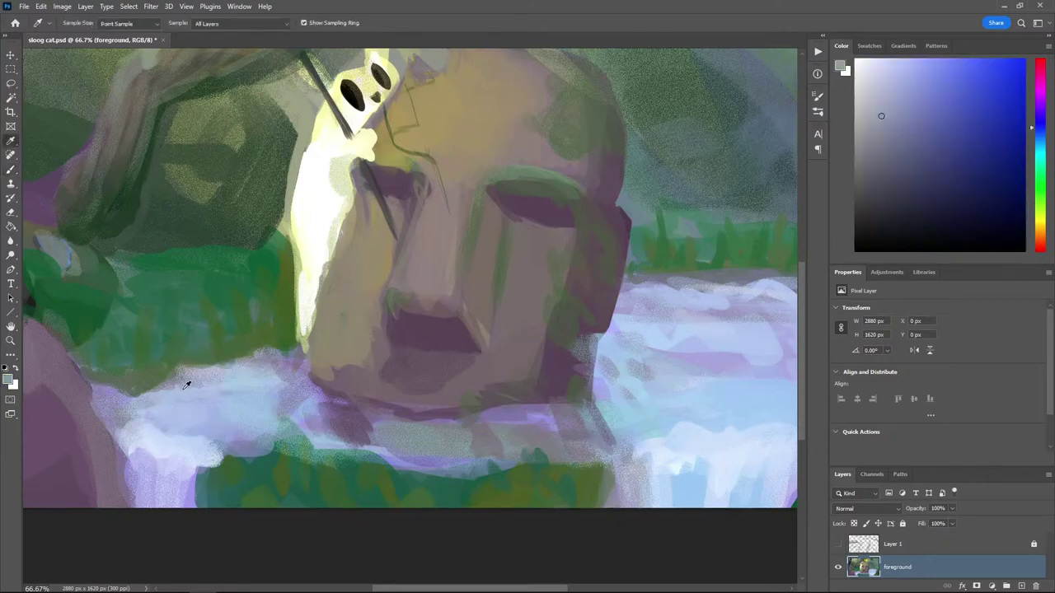
mouse_move(116, 387)
mouse_down()
mouse_move(144, 401)
mouse_move(152, 431)
mouse_move(208, 415)
mouse_move(143, 411)
mouse_move(245, 390)
mouse_move(274, 362)
mouse_move(94, 381)
mouse_move(328, 384)
mouse_up()
alt+click(194, 419)
alt+click(188, 355)
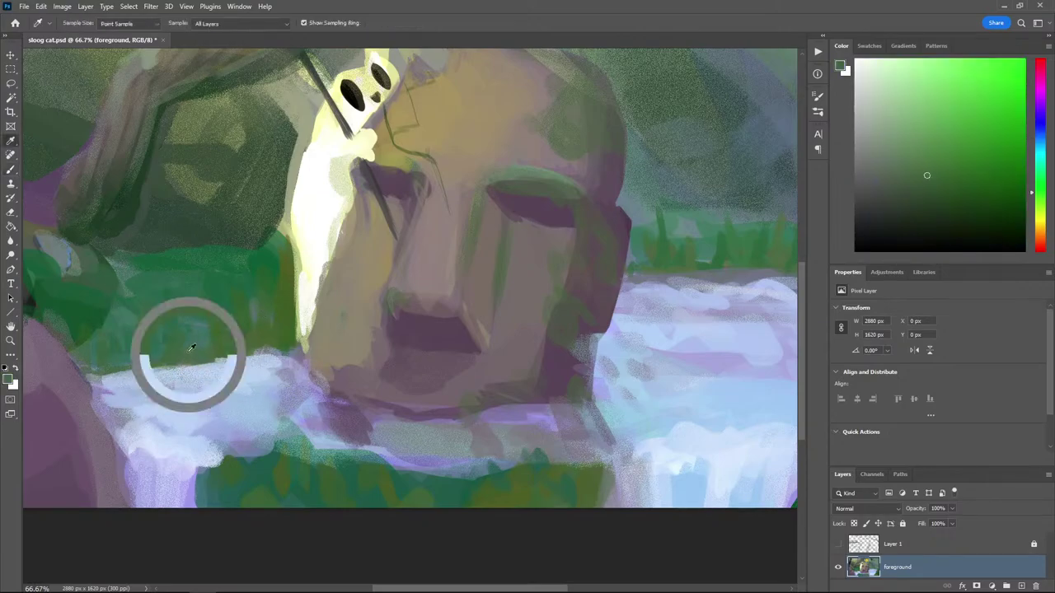
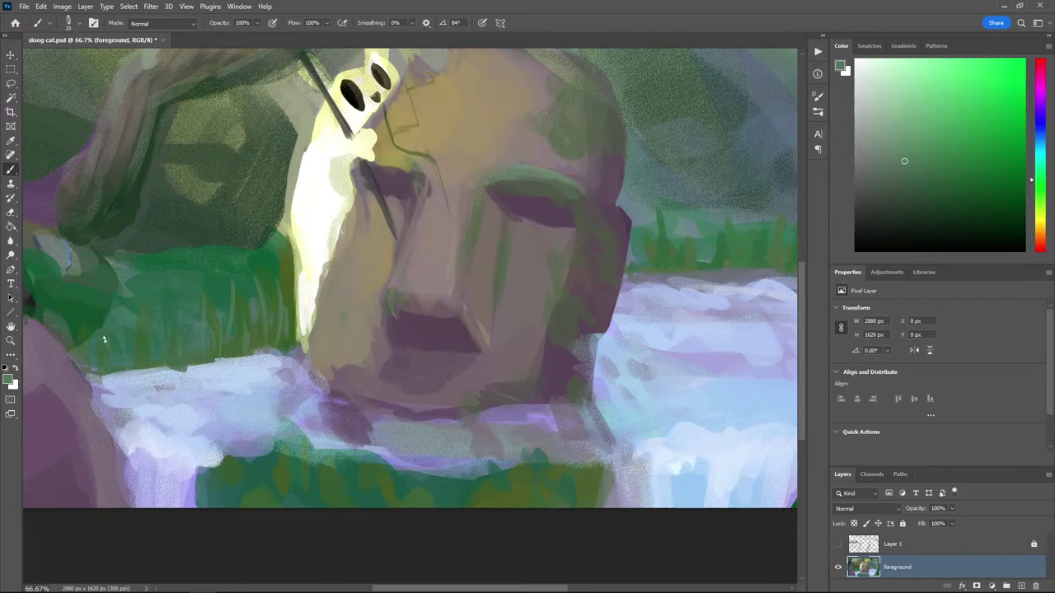
Sample the far bank's muted grey-lavender and brush a shadow along the small pool's waterline beside the pale figure
key(ctrl+minus)
alt+click(276, 351)
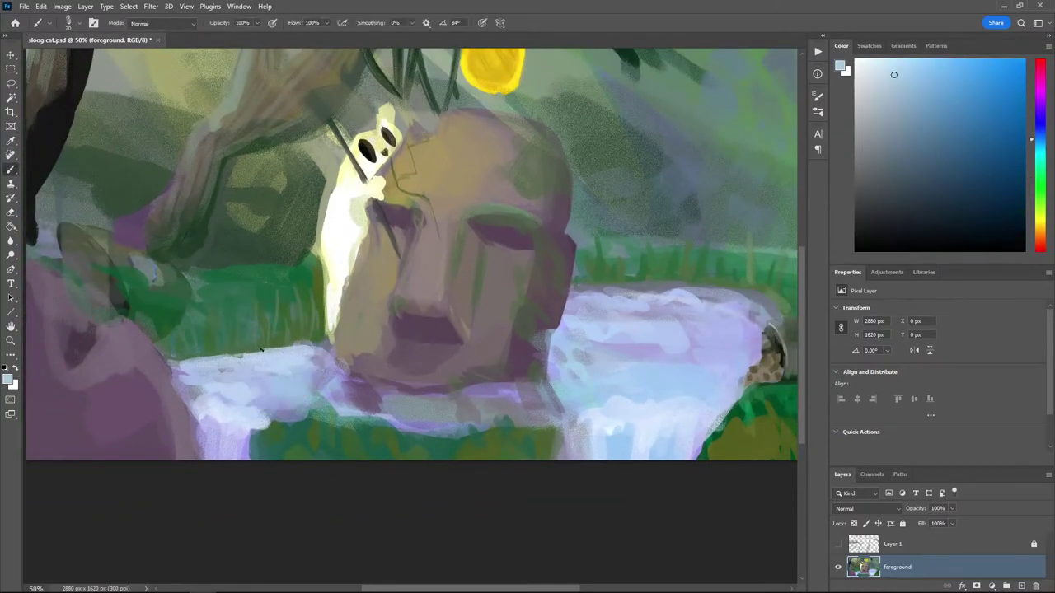
alt+click(669, 285)
key(bracketright)
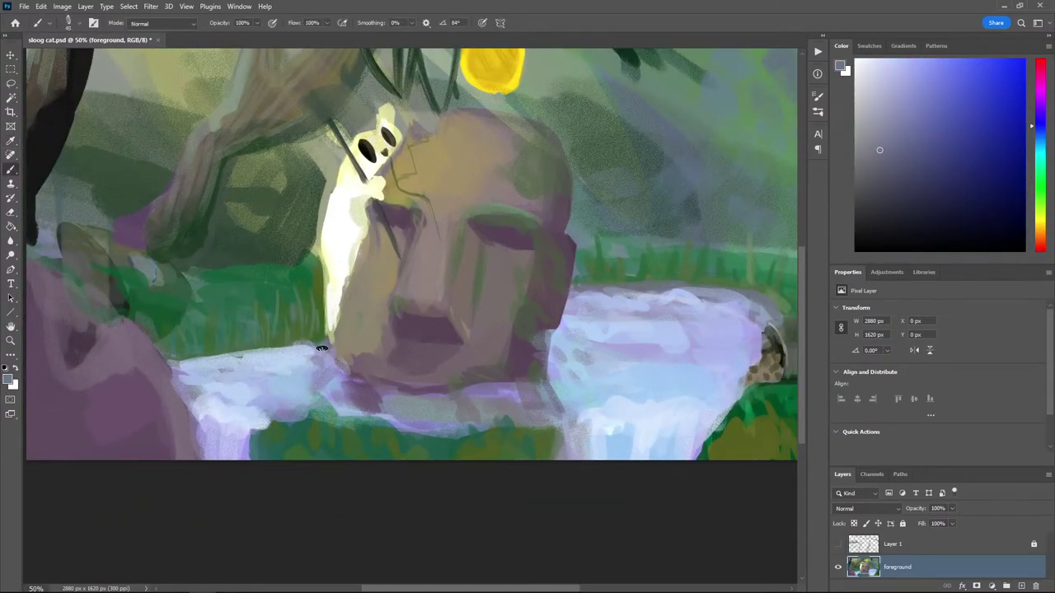
key(alt)
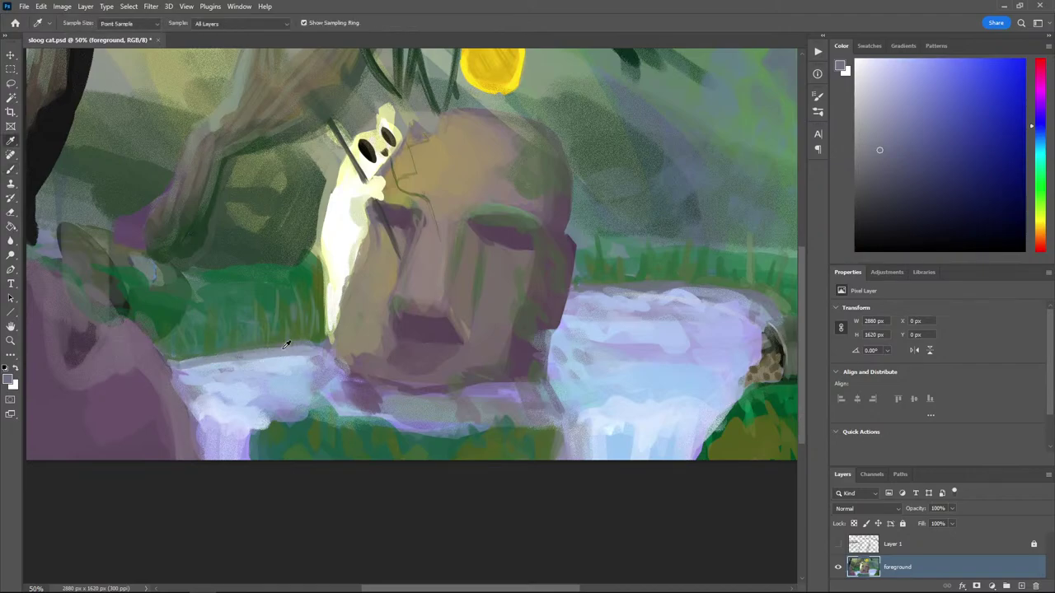
alt+click(286, 345)
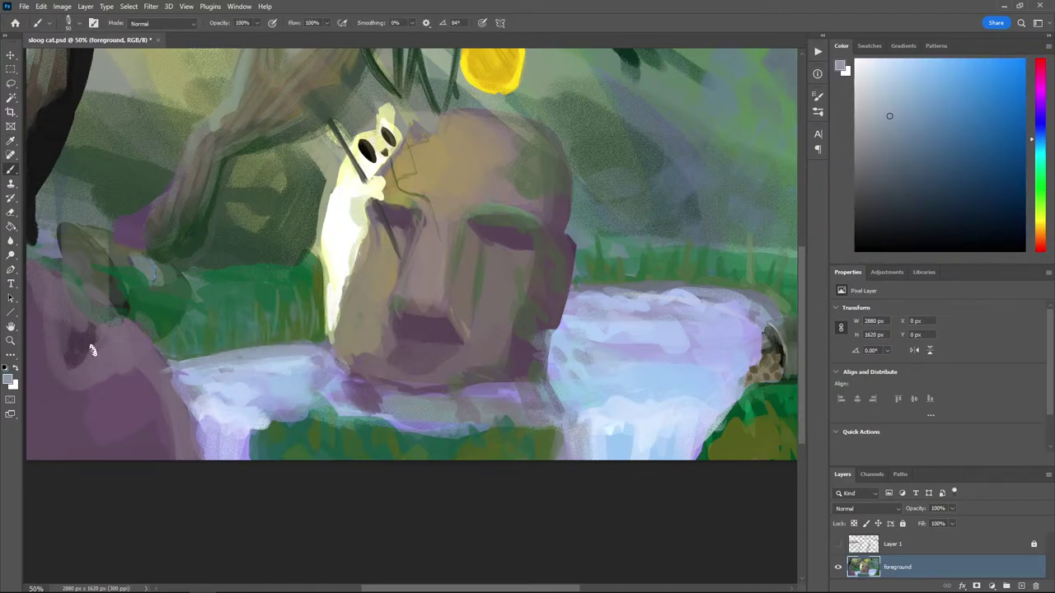
Sample dark purple tones at the stone head's base and brush its shadow into the water beneath the chin
alt+click(370, 391)
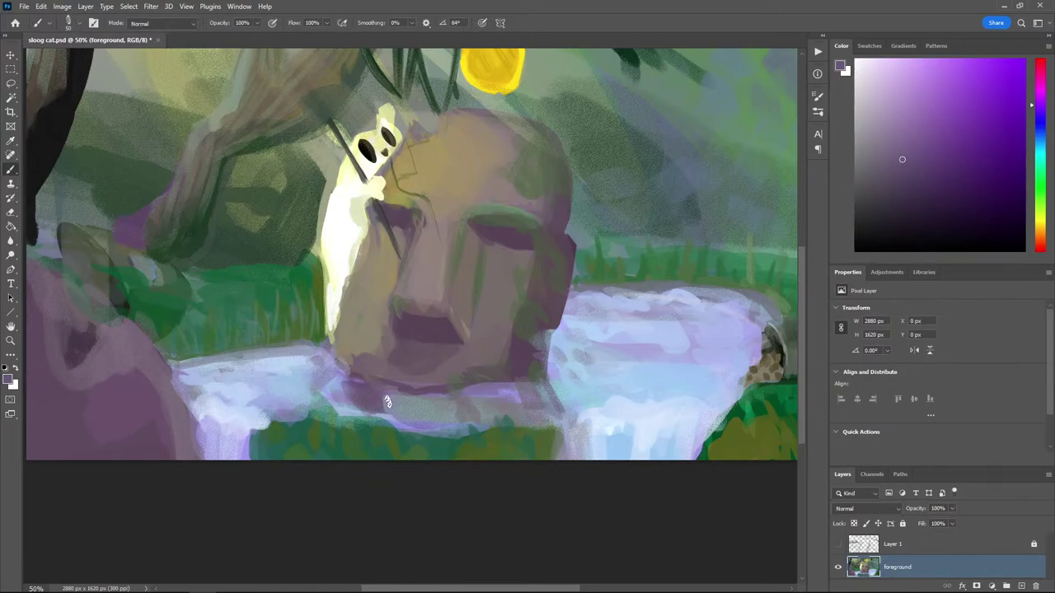
mouse_move(387, 401)
mouse_down()
mouse_move(355, 376)
mouse_move(348, 400)
mouse_up()
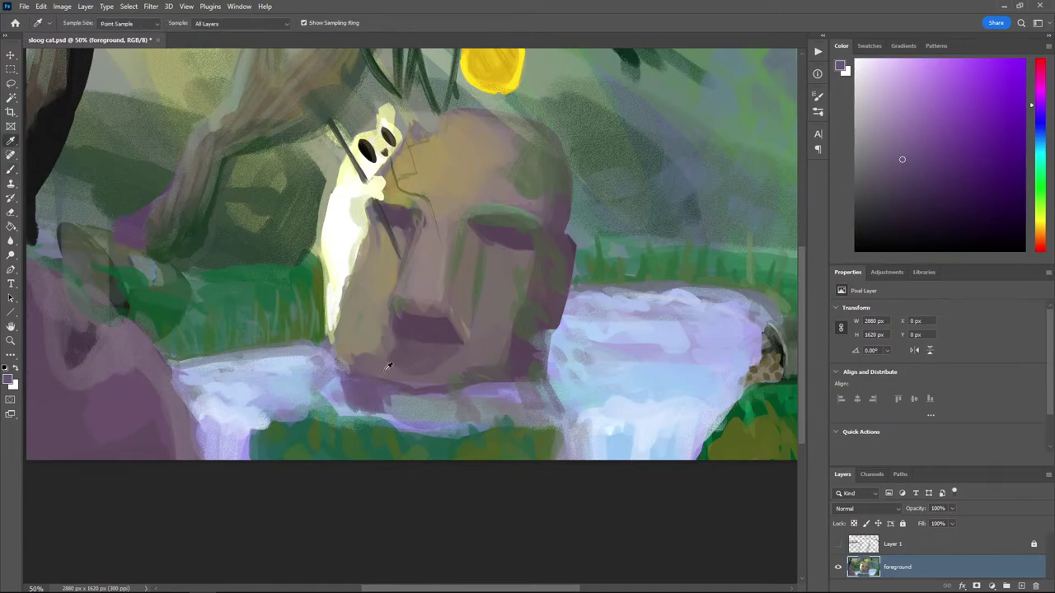
alt+click(347, 371)
alt+click(436, 389)
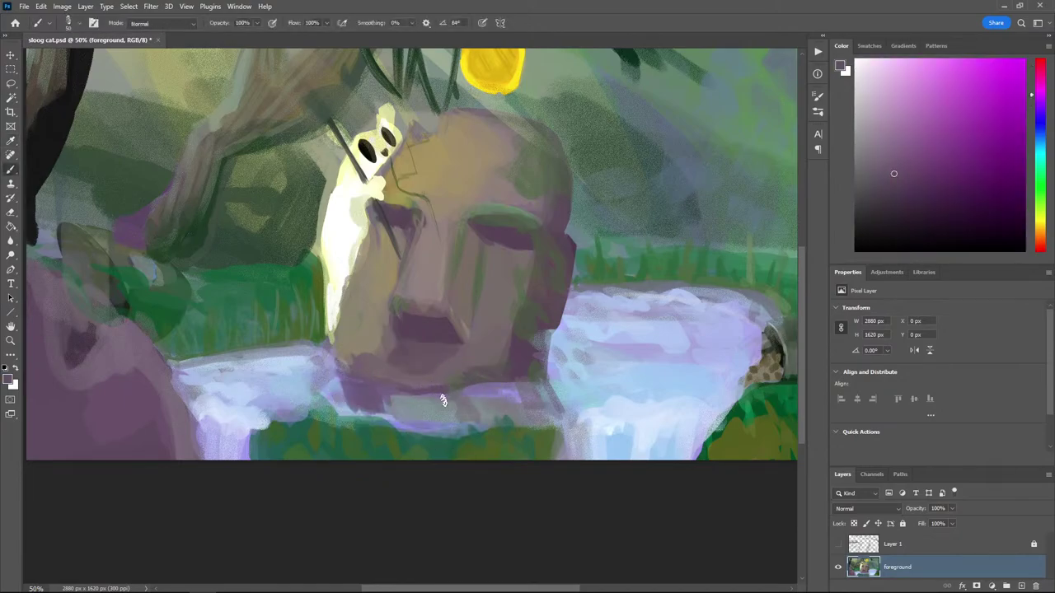
drag(440, 401, 511, 378)
Sample grey-lavender, pale blue and dark mauve tones to blend the water by the jaw and straighten the stone head's lower edge
alt+click(472, 403)
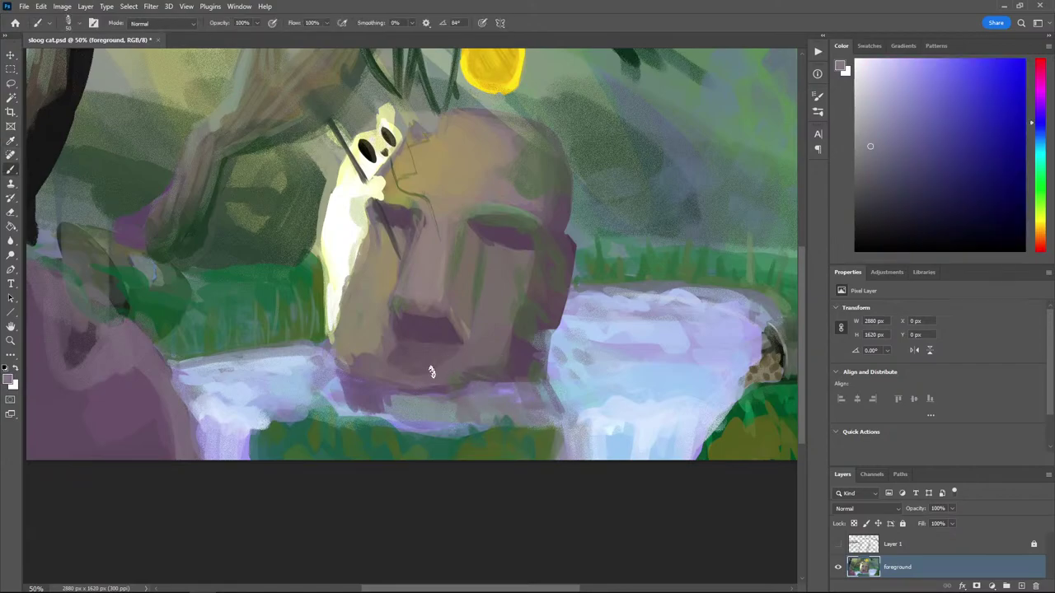
alt+click(506, 392)
alt+click(548, 380)
alt+click(576, 407)
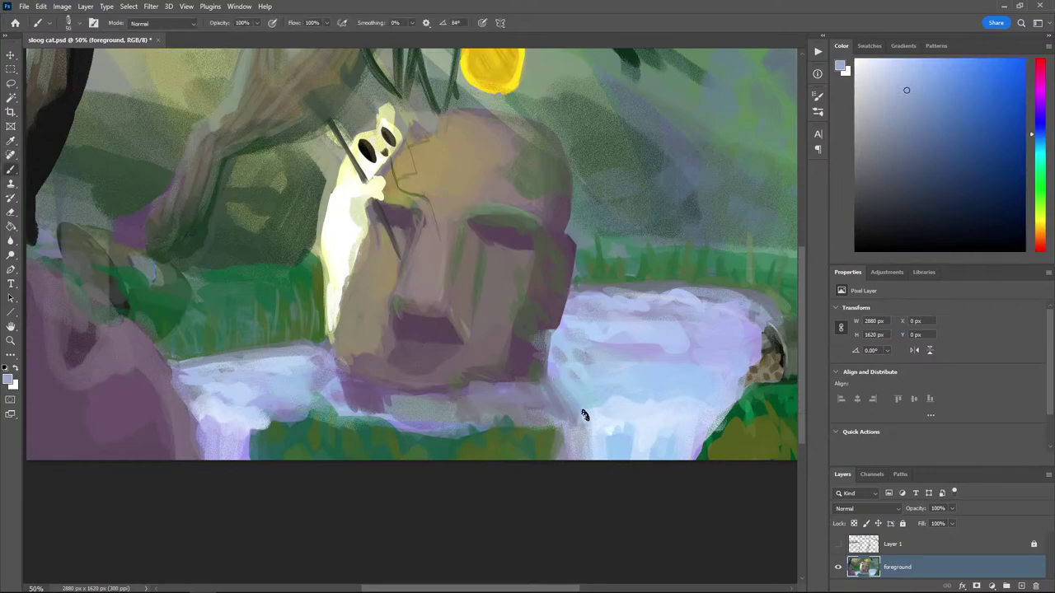
alt+click(539, 364)
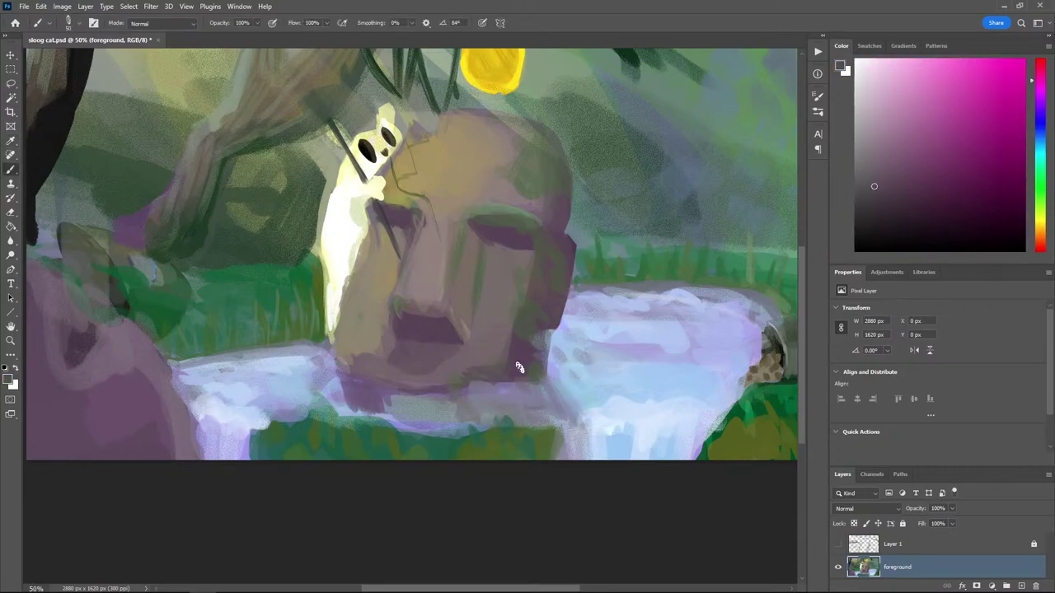
alt+click(559, 377)
mouse_move(552, 380)
mouse_down()
mouse_move(403, 394)
mouse_move(454, 380)
mouse_move(349, 380)
mouse_up()
Sample purple and blue-lavender water tones and soften the outer edge of the head's reflection with a size 125 brush
alt+click(330, 372)
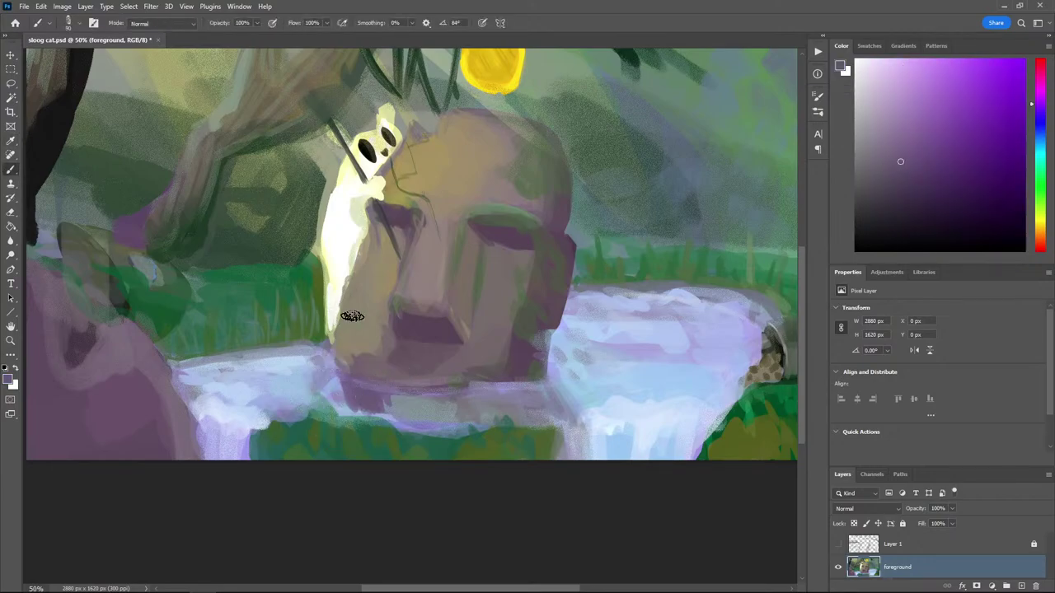
key(bracketright)
key(bracketright)
key(bracketright)
key(bracketright)
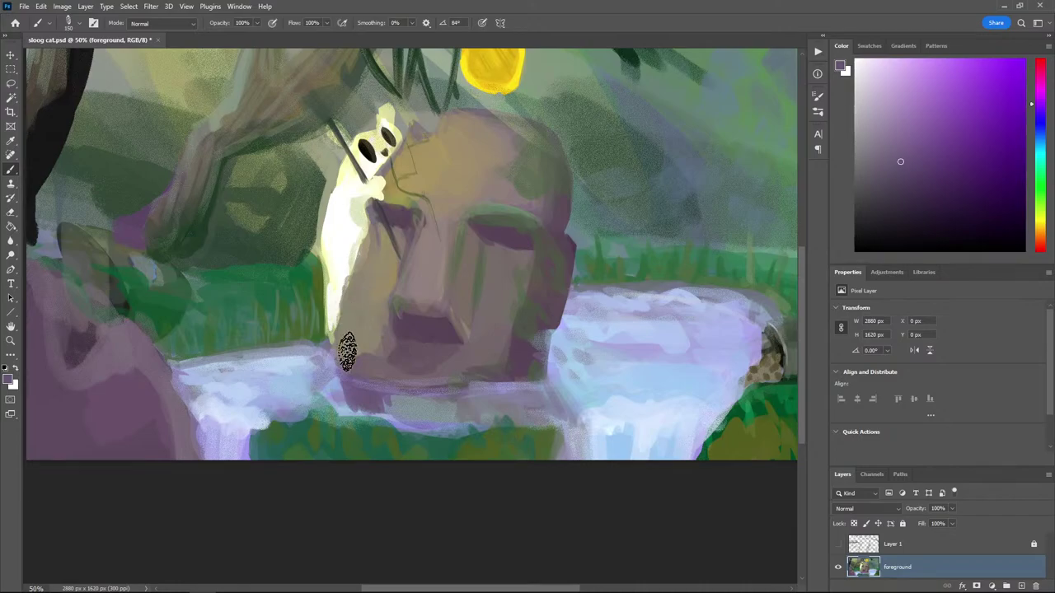
key(bracketleft)
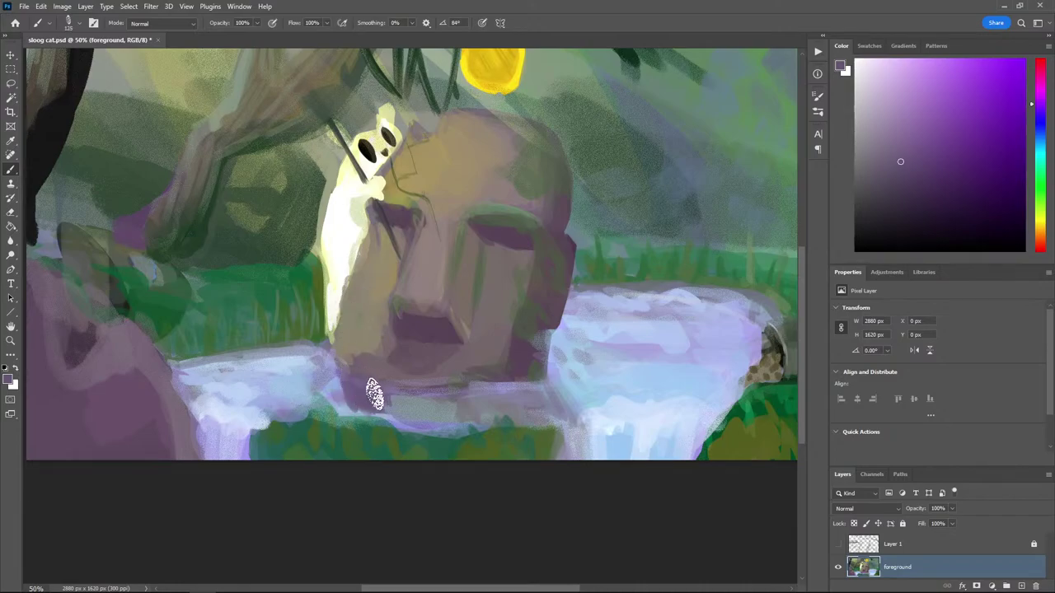
alt+click(323, 376)
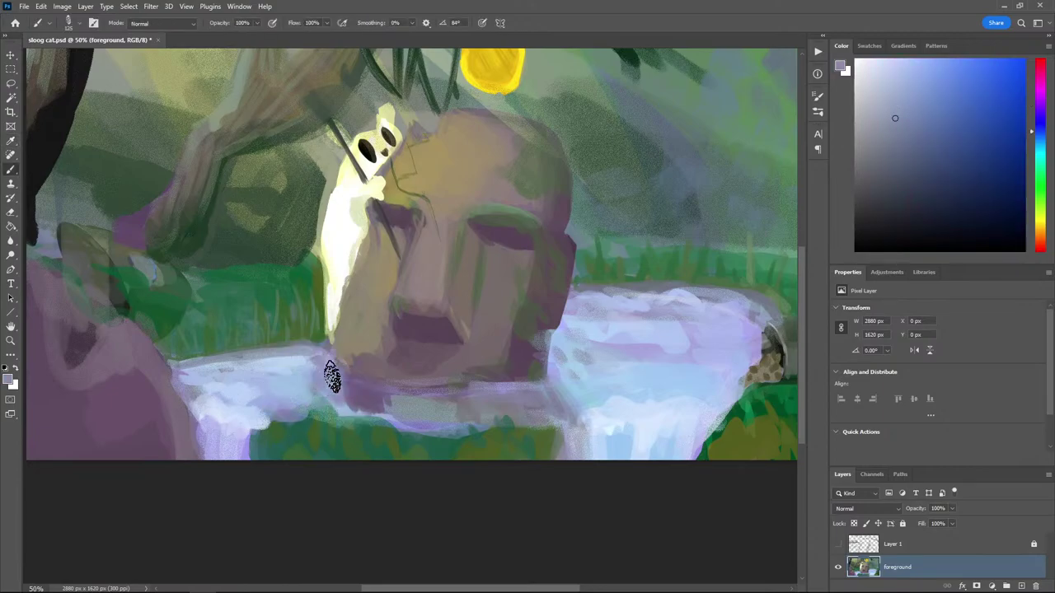
alt+click(388, 367)
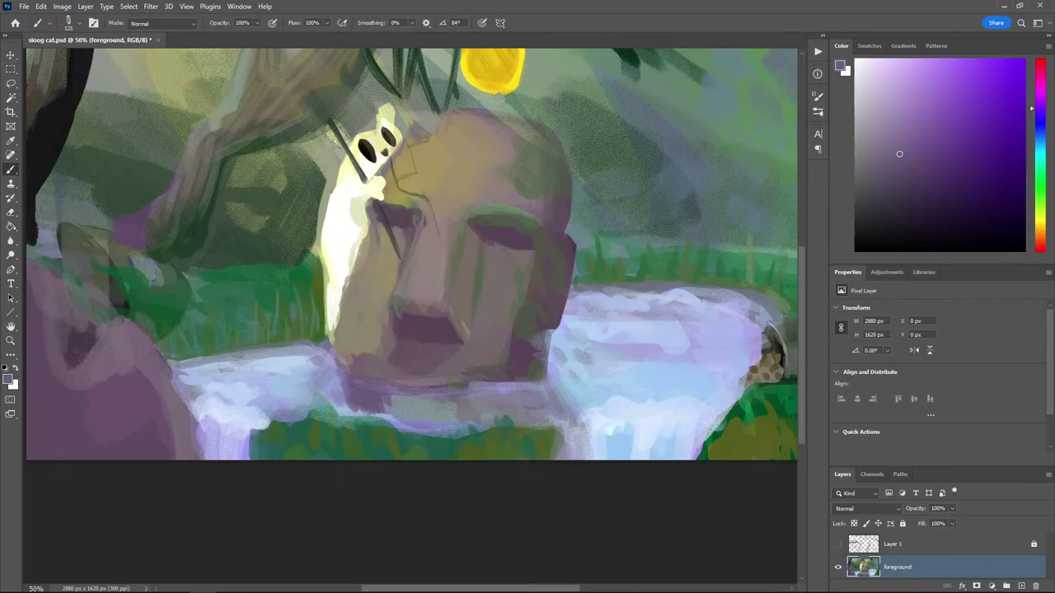
Sample the chin and reflection purples and brush a darker reflection below the head's corner with a violet band along its base
alt+click(390, 366)
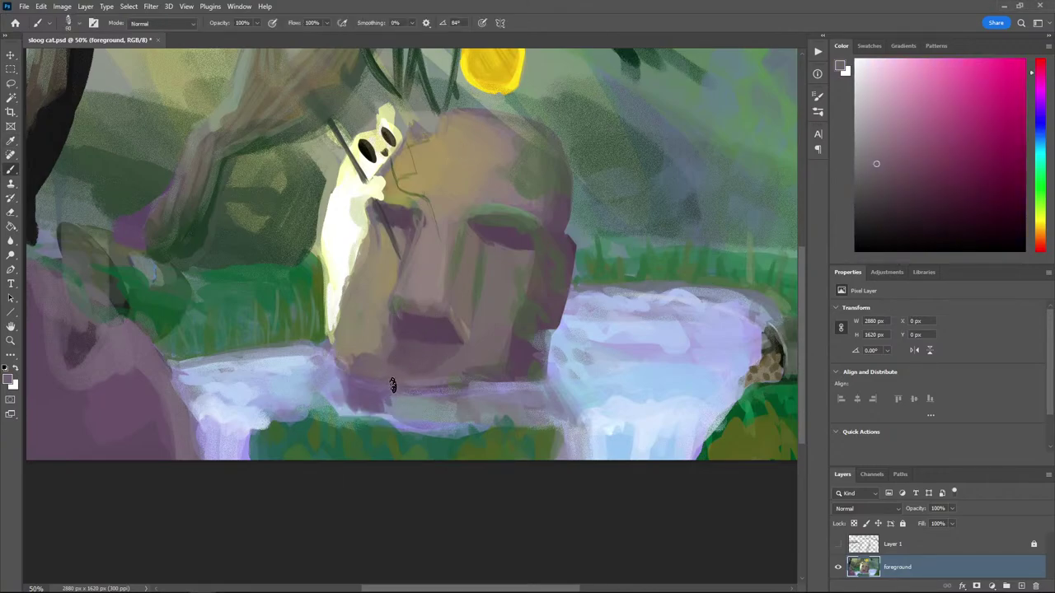
alt+click(372, 397)
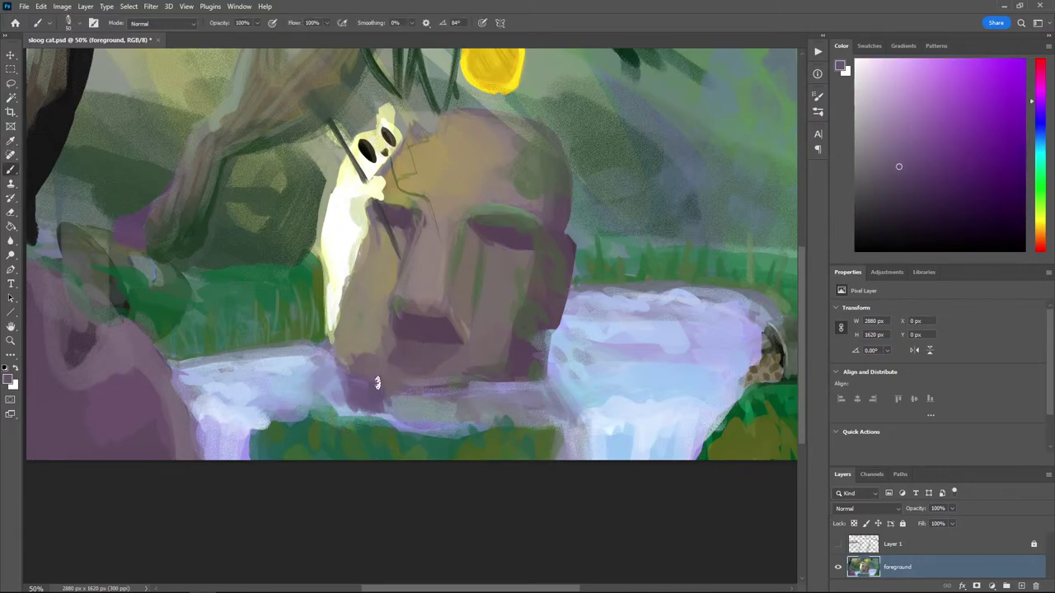
drag(376, 384, 368, 389)
alt+click(355, 388)
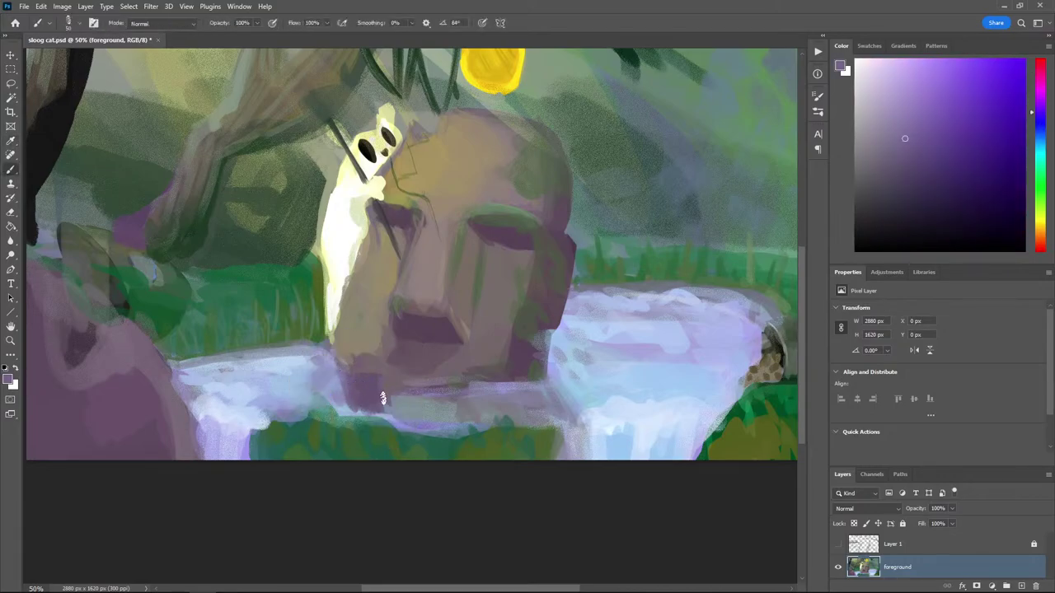
drag(425, 390, 496, 387)
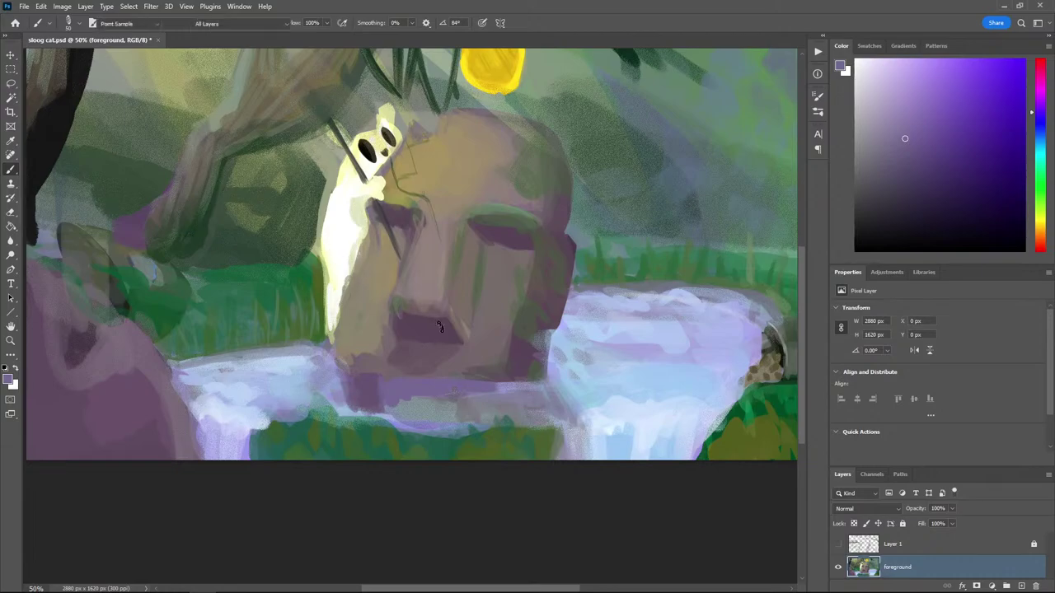
Sample lavender and grey-violet water tones and blend the water between the stone head and the front grass with a size 100 brush
alt+click(491, 395)
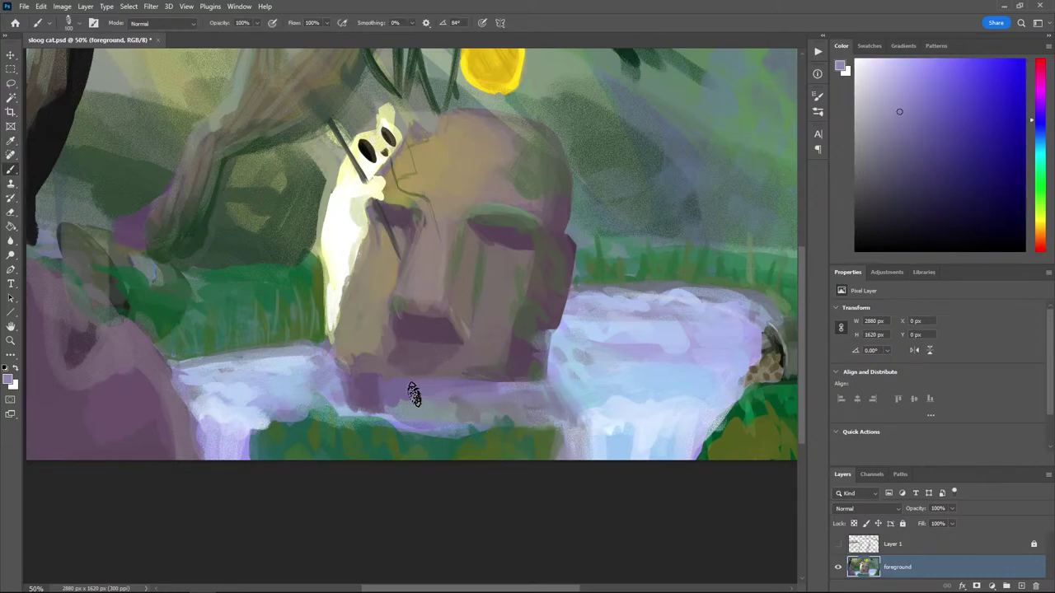
key(alt)
alt+click(499, 398)
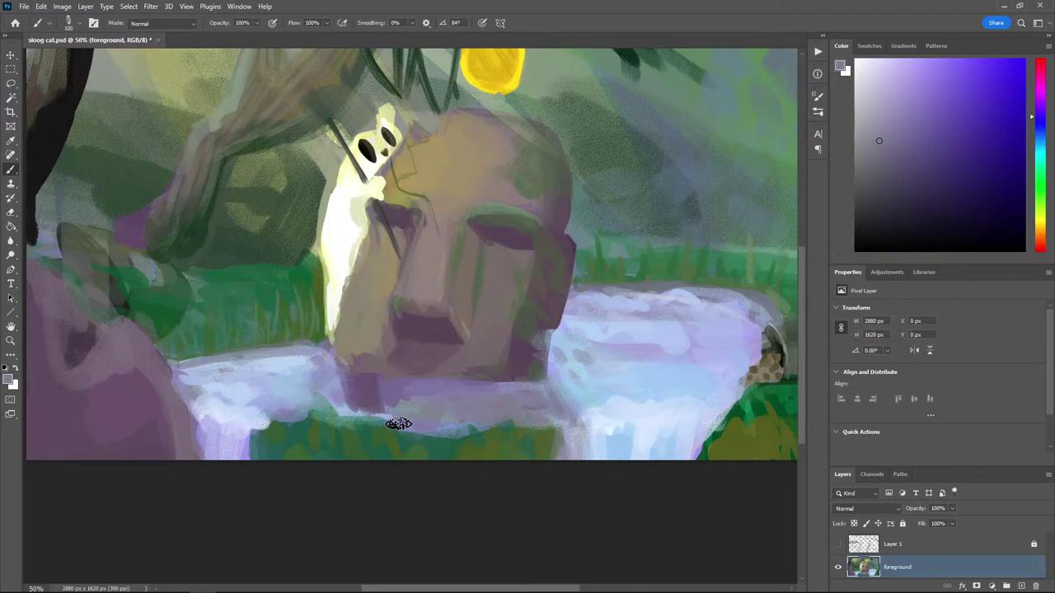
Paint sampled muted greens as hazy foliage above the far grass bank, to the right of the stone head
key(ctrl+minus)
key(ctrl+plus)
key(ctrl+plus)
key(ctrl+plus)
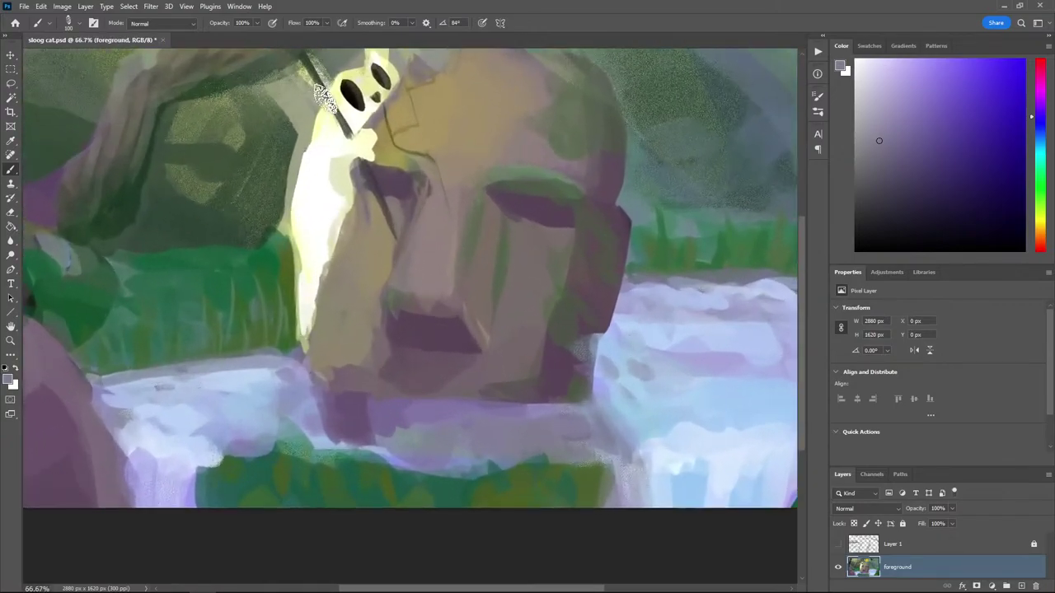
key(i)
click(707, 230)
drag(552, 209, 250, 275)
key(b)
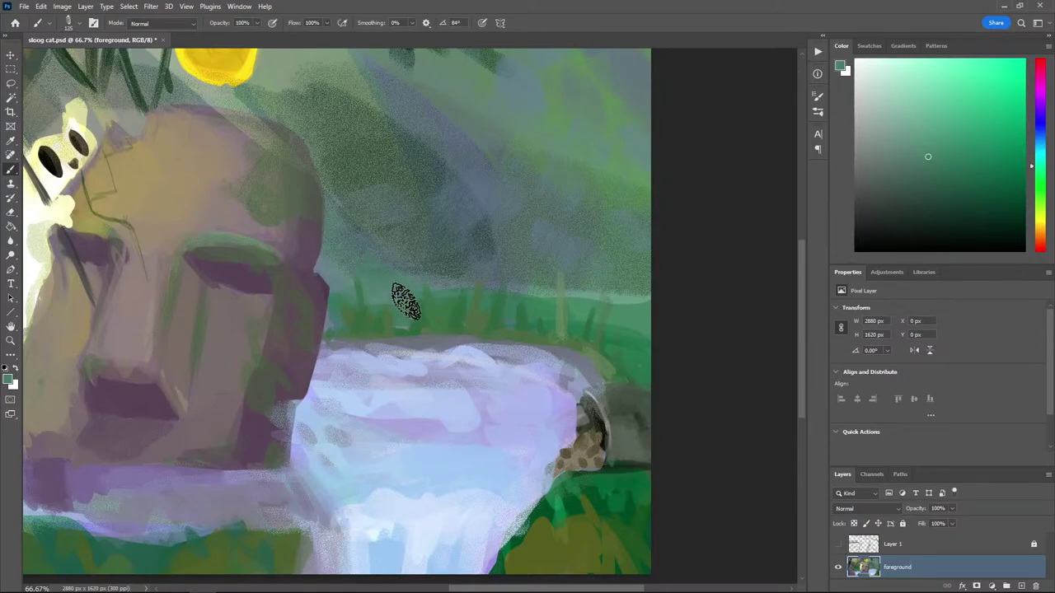
alt+click(488, 294)
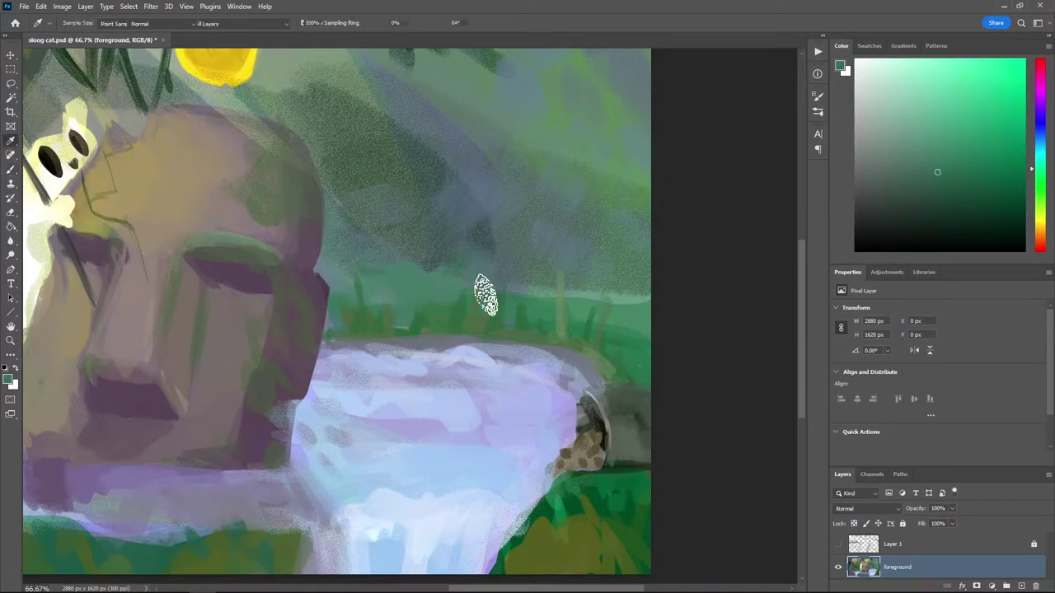
mouse_move(482, 290)
mouse_down()
mouse_move(478, 263)
mouse_move(552, 286)
mouse_move(546, 262)
mouse_up()
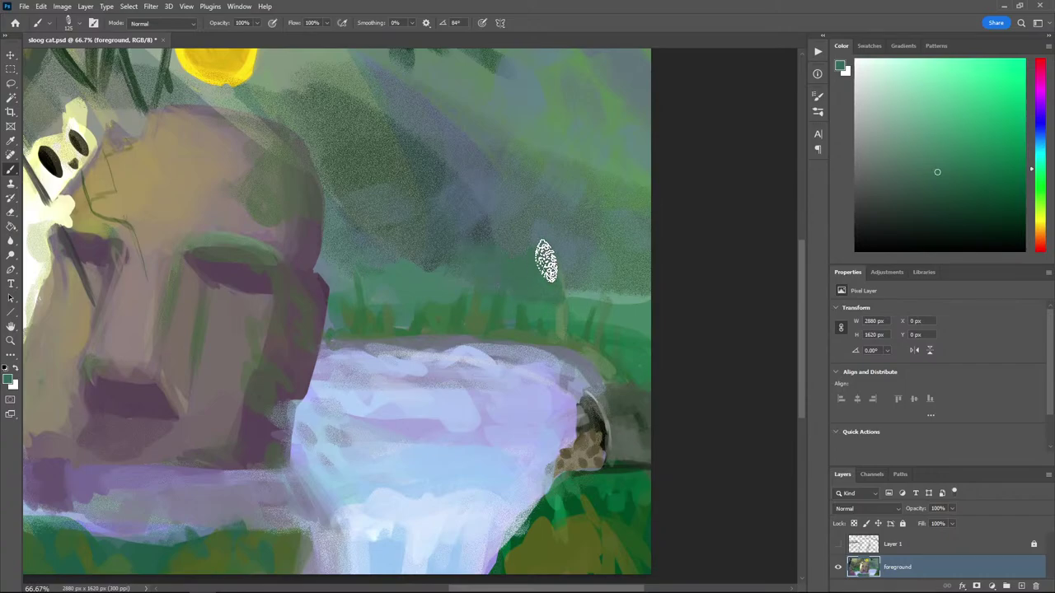
Reduce the brush size and paint sampled lighter greens over the foliage and grass at the far bank's right end
alt+click(572, 306)
alt+click(559, 303)
key([)
key([)
key([)
key([)
key([)
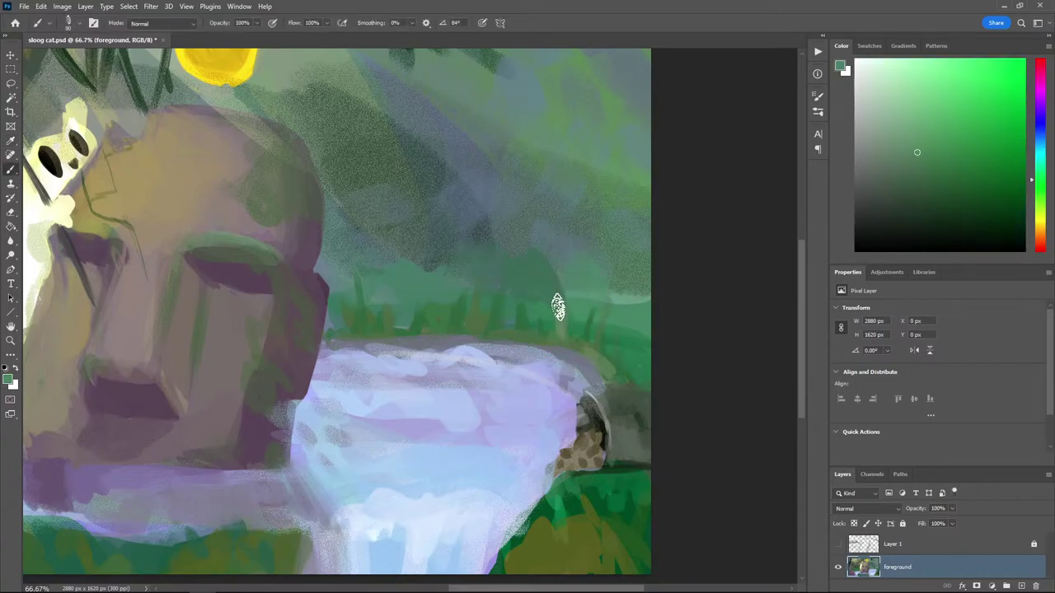
alt+click(579, 300)
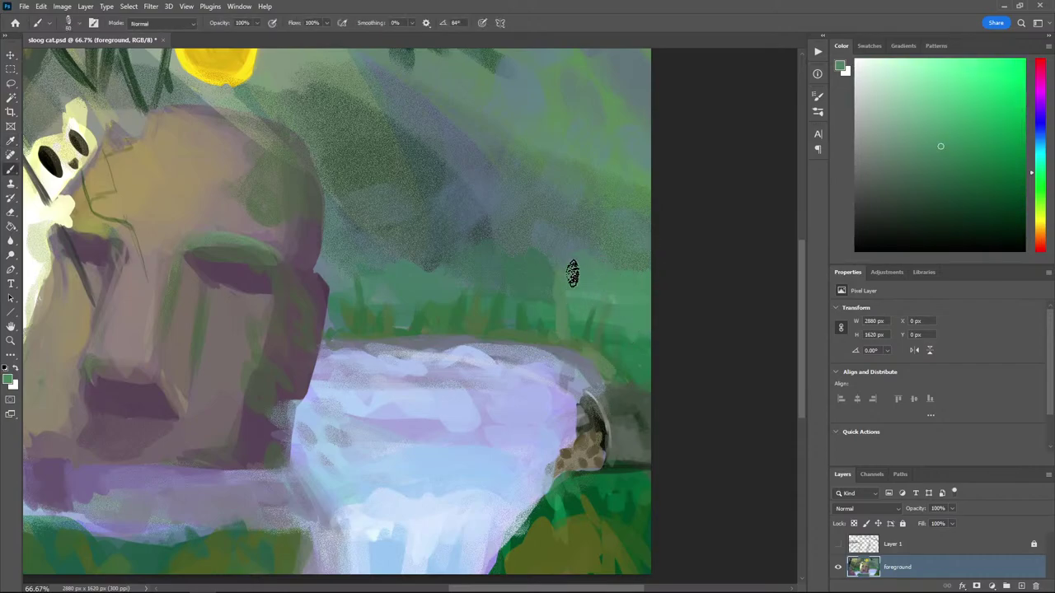
key(alt)
alt+click(632, 333)
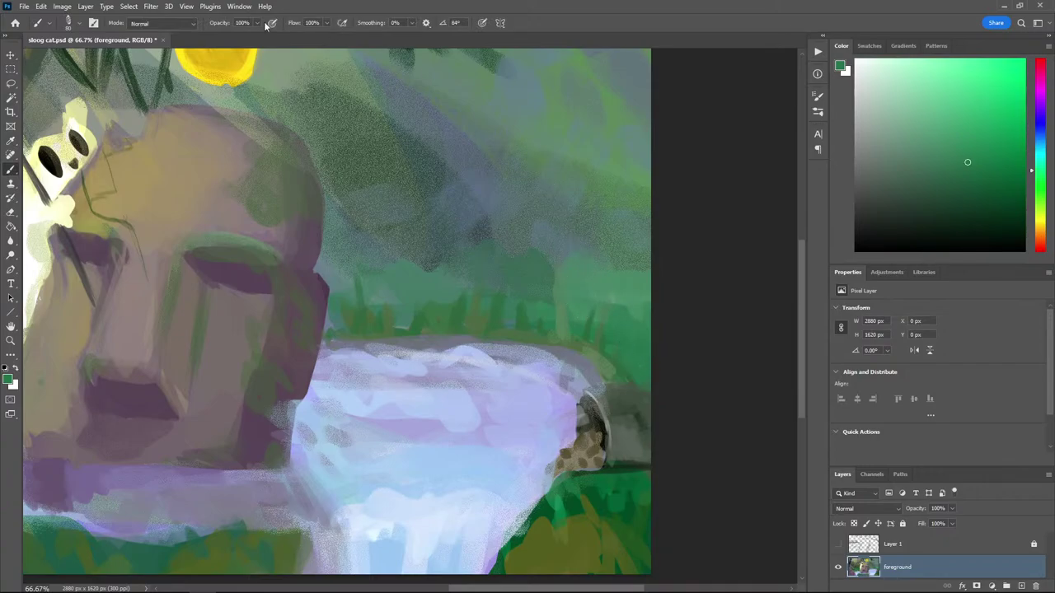
alt+click(528, 270)
alt+click(624, 283)
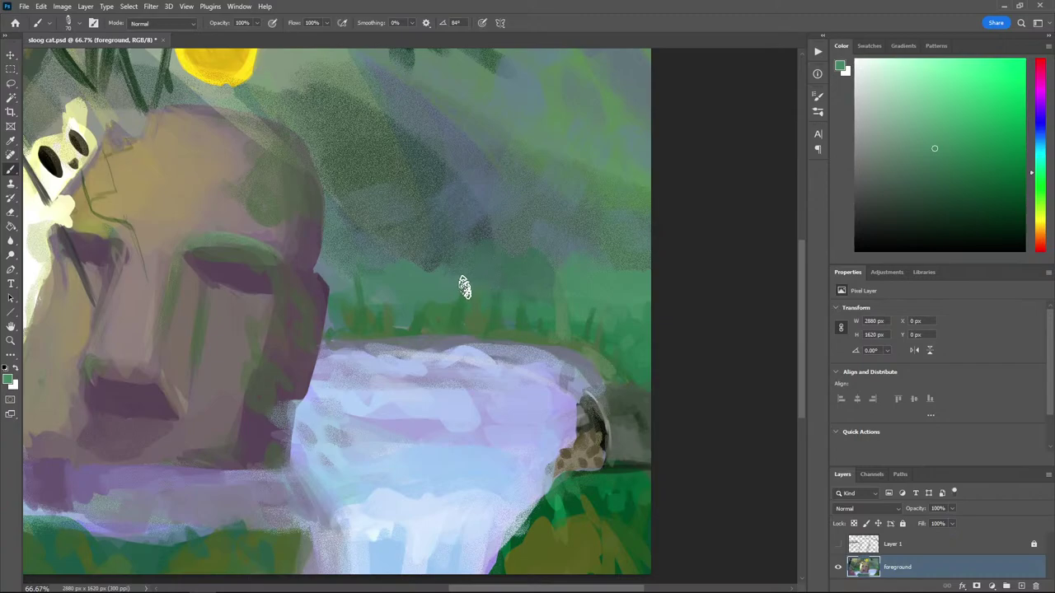
Repaint the lower-right foreground grass bank with broad strokes of sampled deep green and olive
alt+click(579, 532)
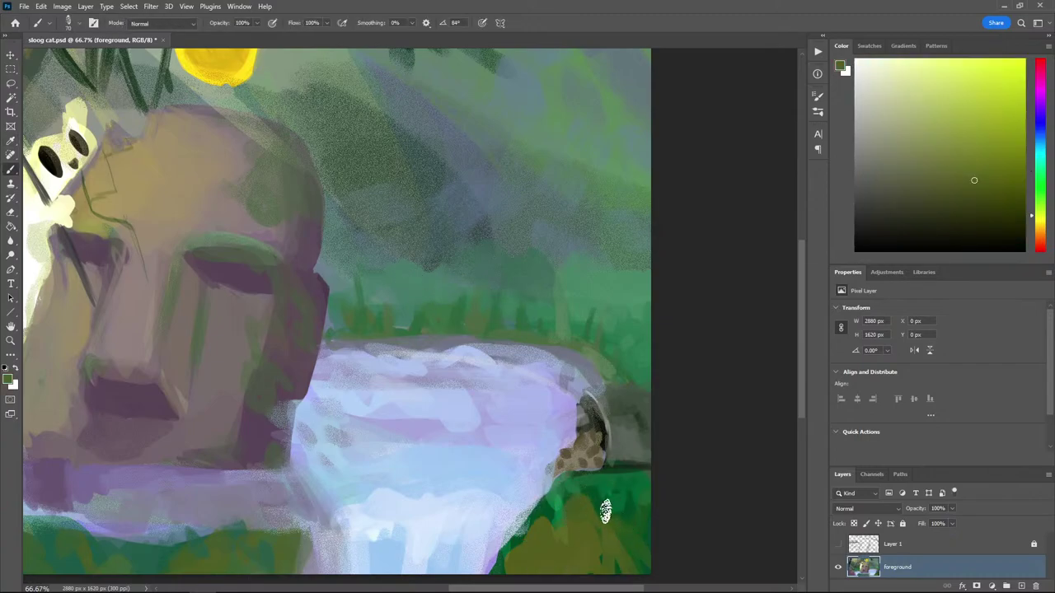
alt+click(576, 536)
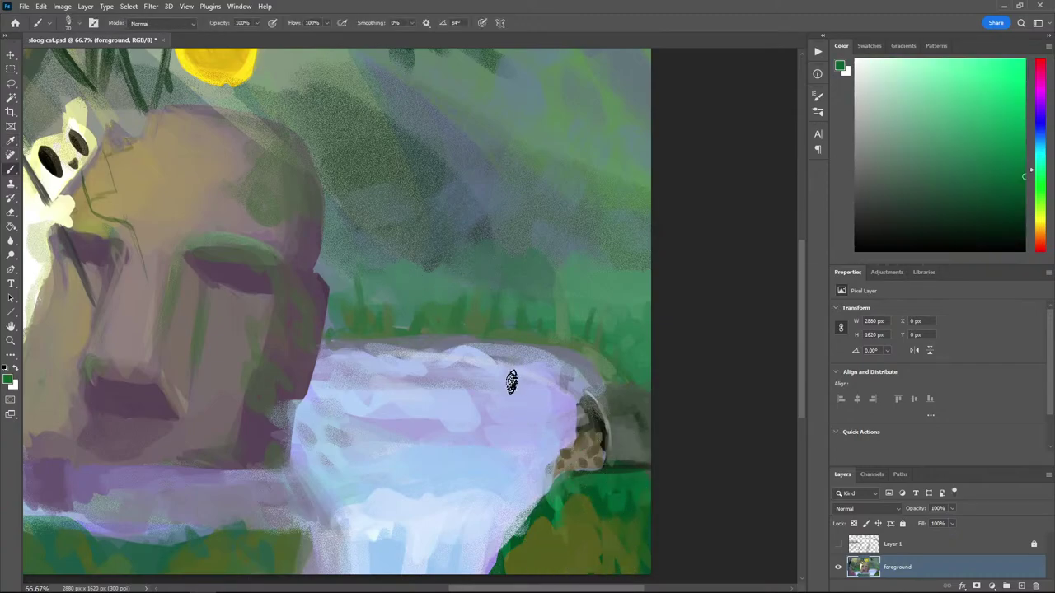
drag(511, 375, 418, 190)
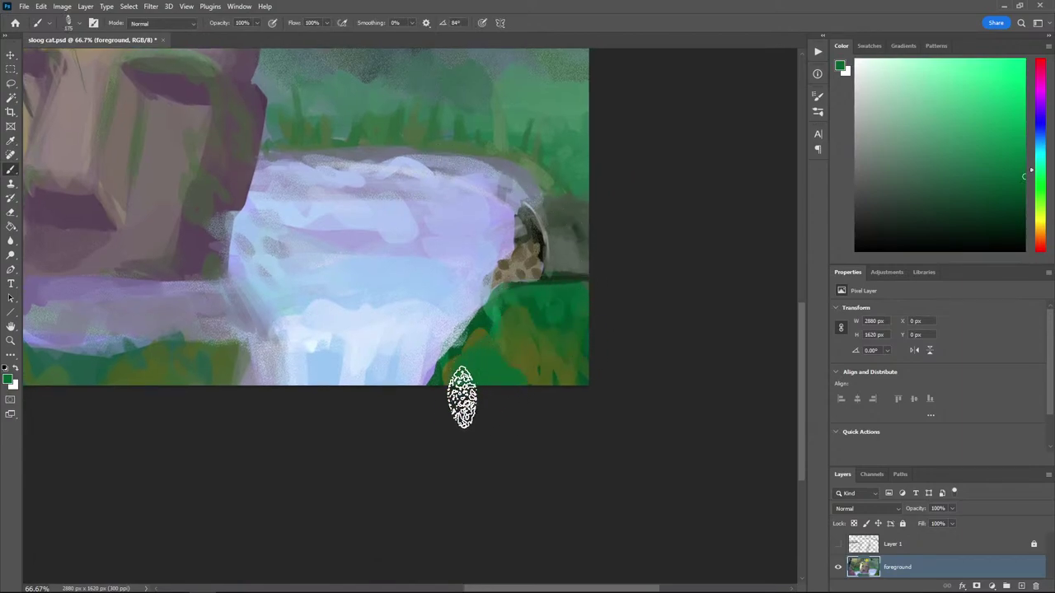
key(i)
mouse_move(514, 338)
mouse_down()
mouse_move(527, 303)
mouse_move(557, 315)
mouse_up()
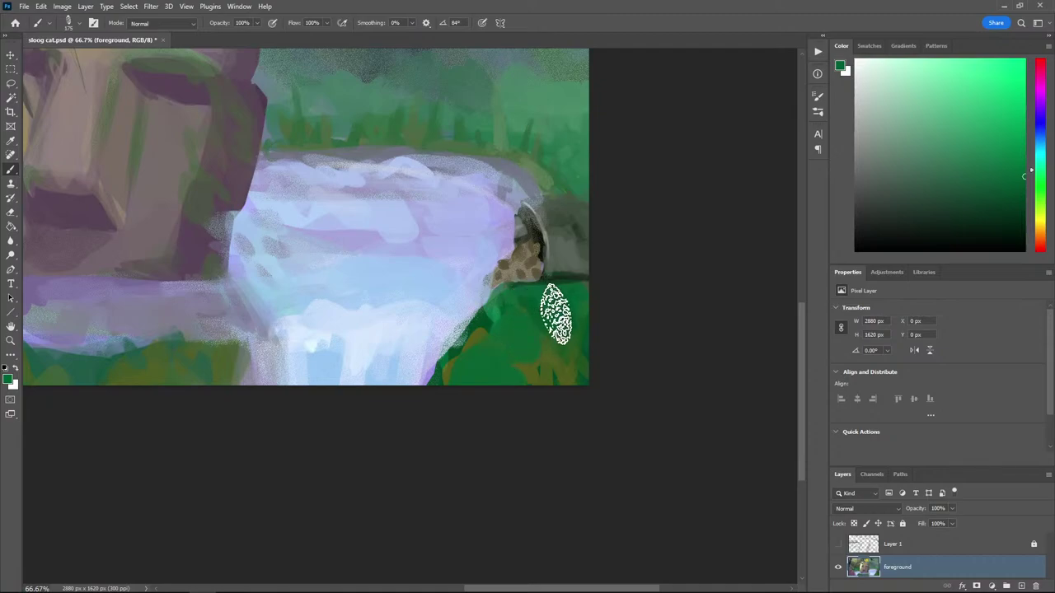
click(552, 362)
key(b)
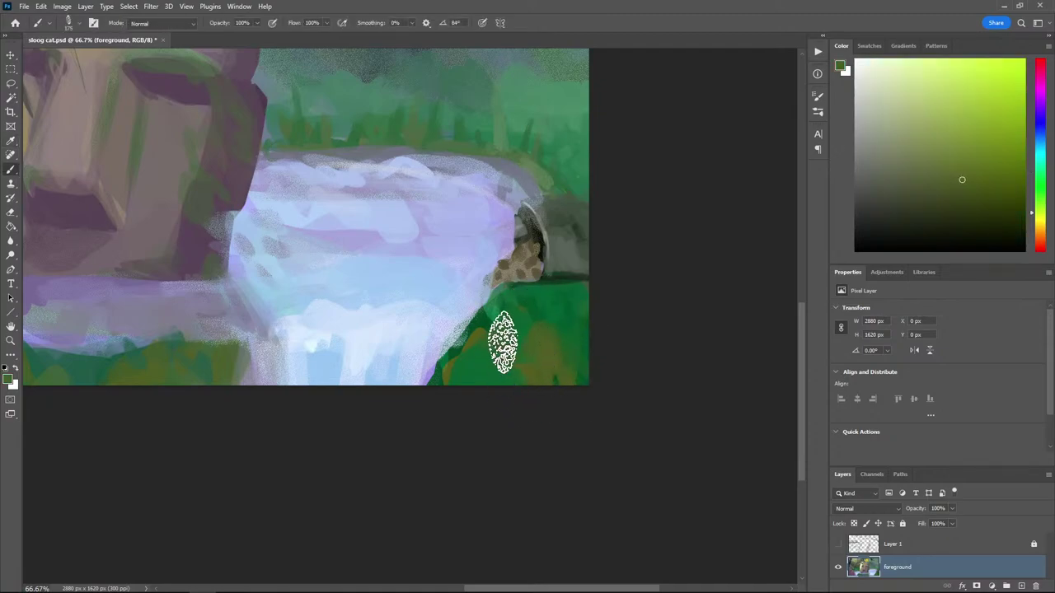
Reduce the brush size and paint a tall bright green blade at the water's edge beside the pebbly opening
alt+click(492, 294)
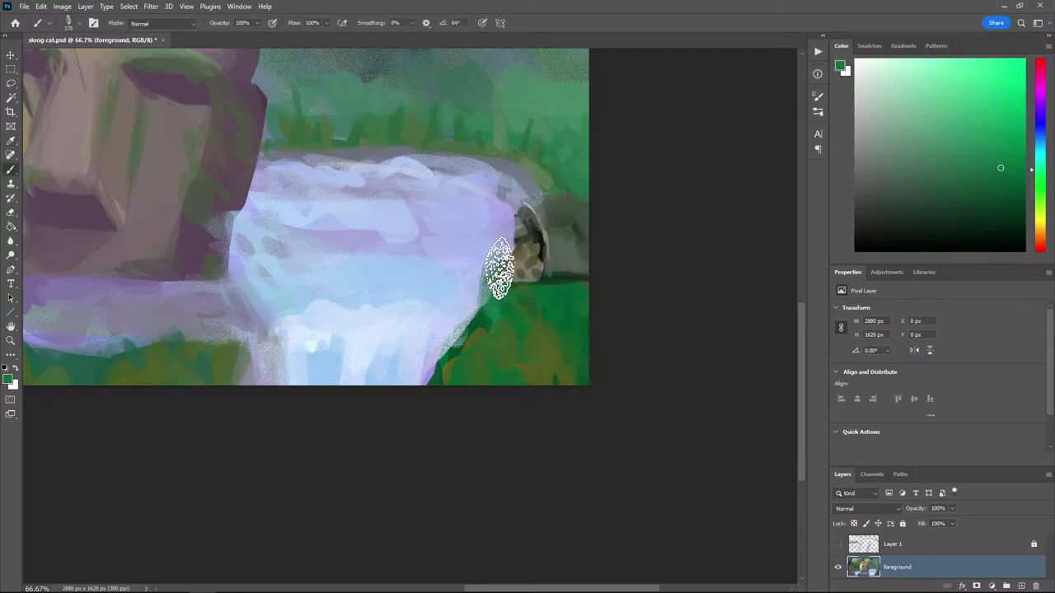
key(bracketleft)
key(bracketleft)
key(bracketleft)
key(bracketleft)
key(bracketleft)
drag(498, 253, 502, 278)
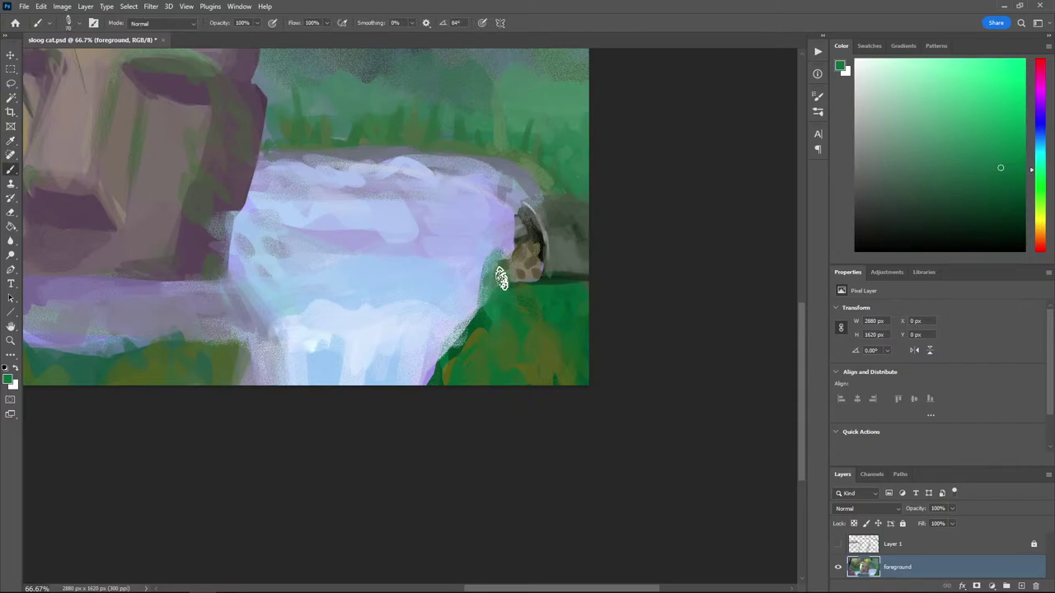
mouse_move(489, 314)
mouse_down()
mouse_move(509, 270)
mouse_move(498, 307)
mouse_up()
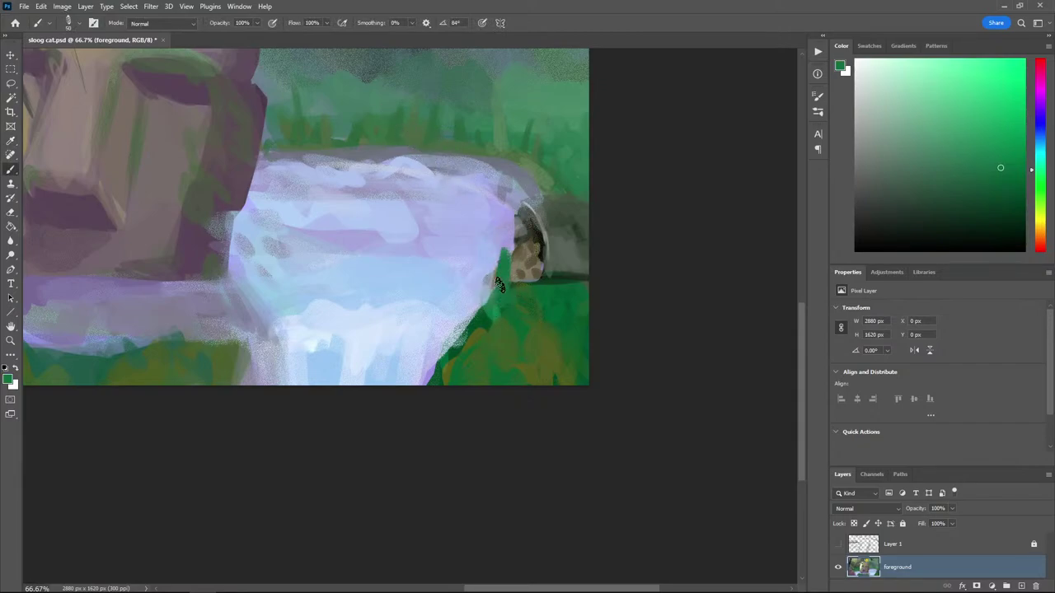
Paint more upright olive and green blades along the lower-right bank's edge, overlapping the waterfall
alt+click(540, 354)
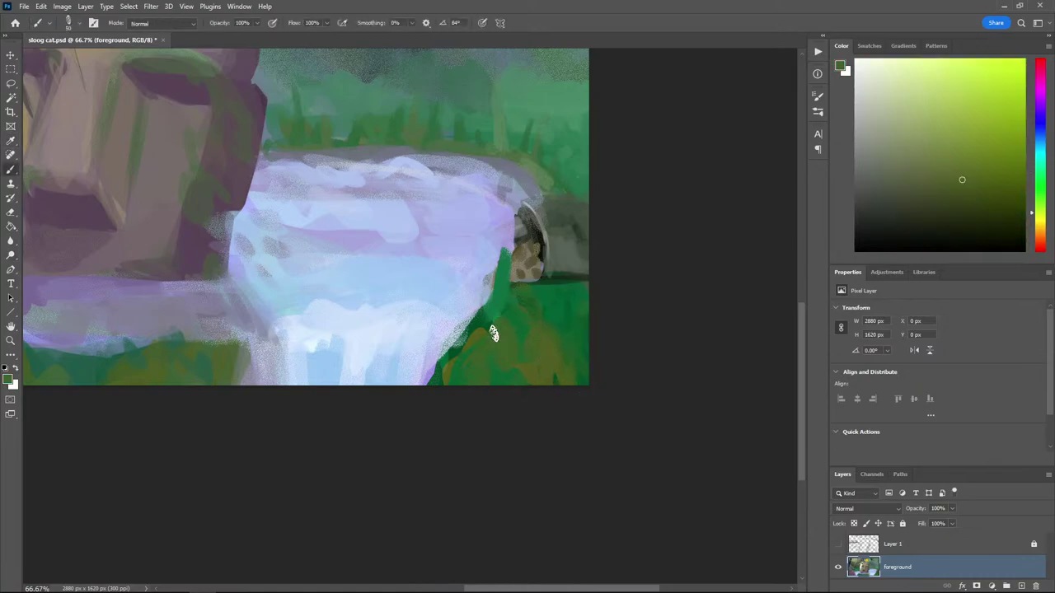
mouse_move(483, 292)
mouse_down()
mouse_move(502, 328)
mouse_move(491, 264)
mouse_up()
alt+click(490, 276)
alt+click(532, 330)
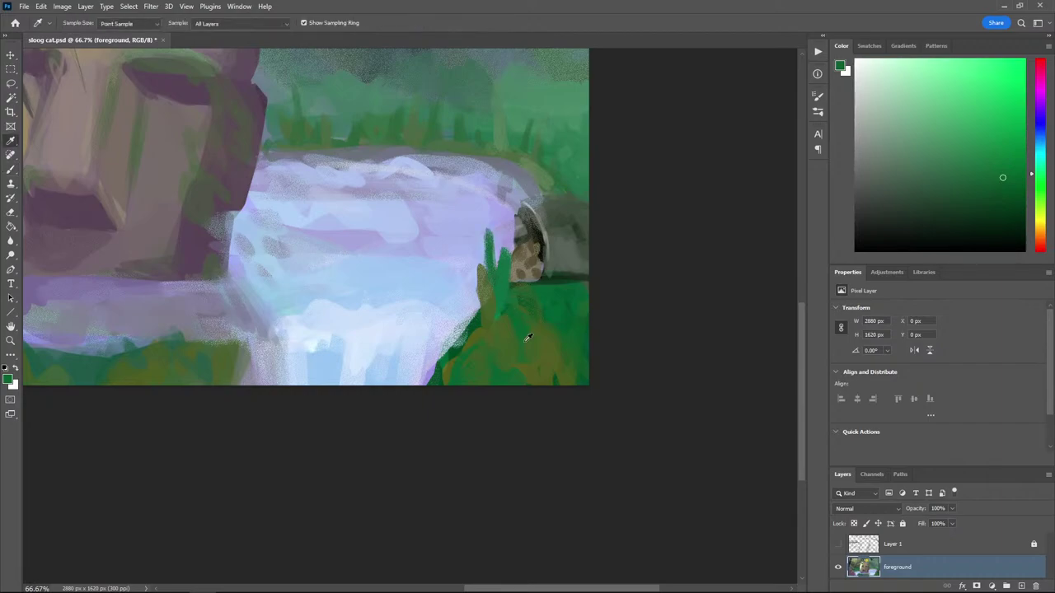
alt+click(503, 266)
alt+click(492, 319)
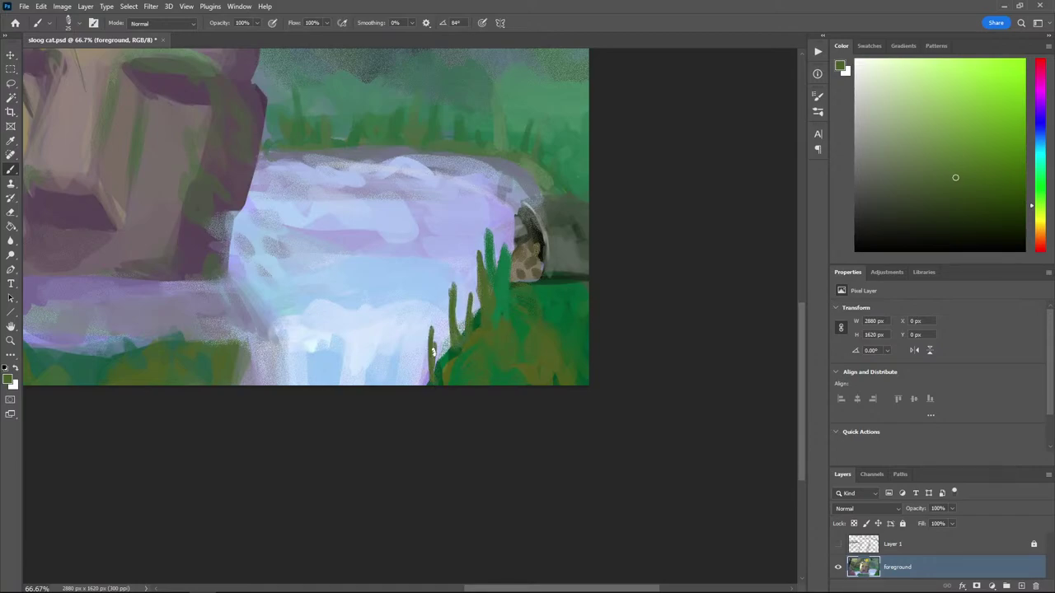
Add another olive blade at the water's edge and layer sampled dark green and olive strokes over the lower-right bank
alt+click(474, 332)
alt+click(473, 336)
alt+click(549, 293)
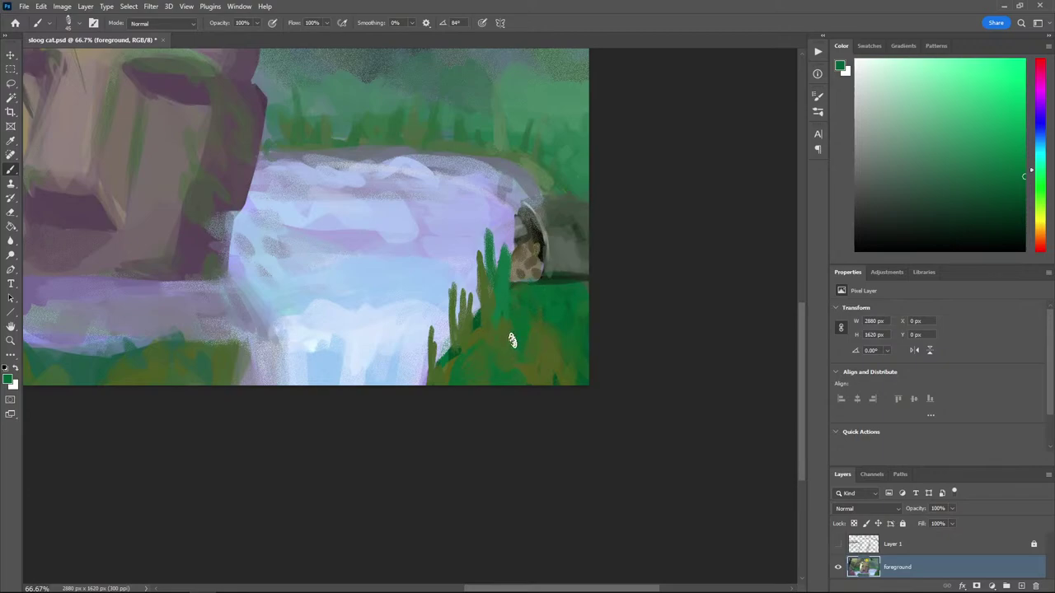
alt+click(503, 372)
alt+click(543, 356)
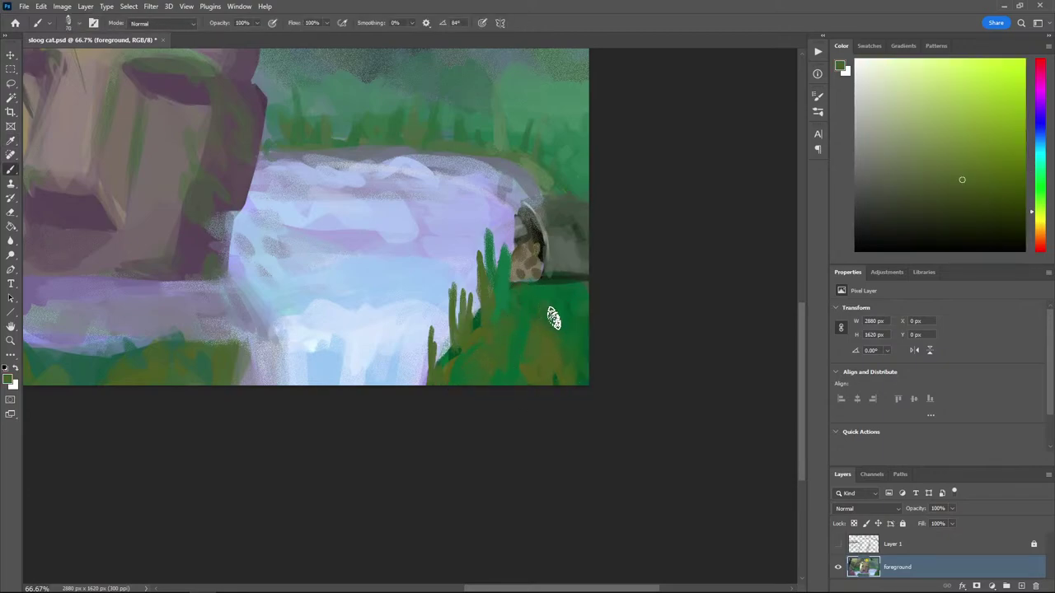
Dab a sampled light green over the right and center foreground grass banks, and touch up the center bank in dark green
alt+click(563, 161)
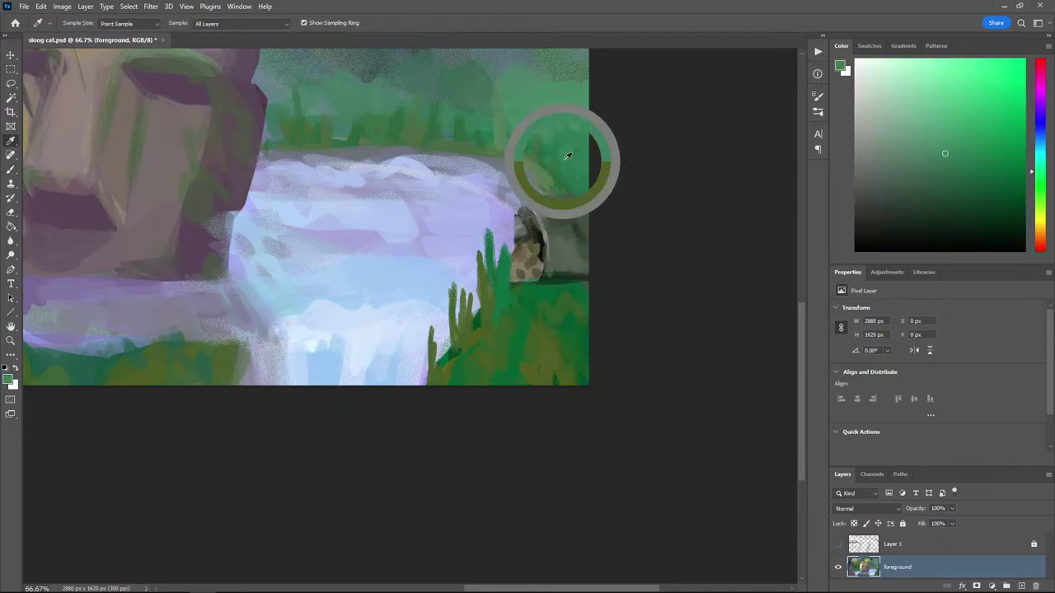
alt+click(538, 99)
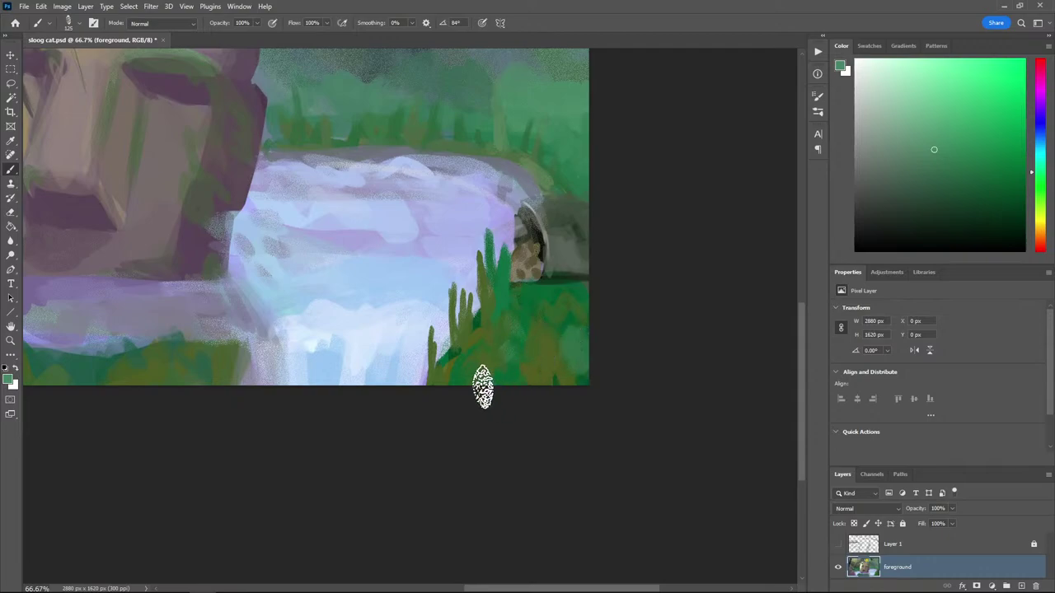
key(ctrl+minus)
key(ctrl+minus)
key(ctrl+plus)
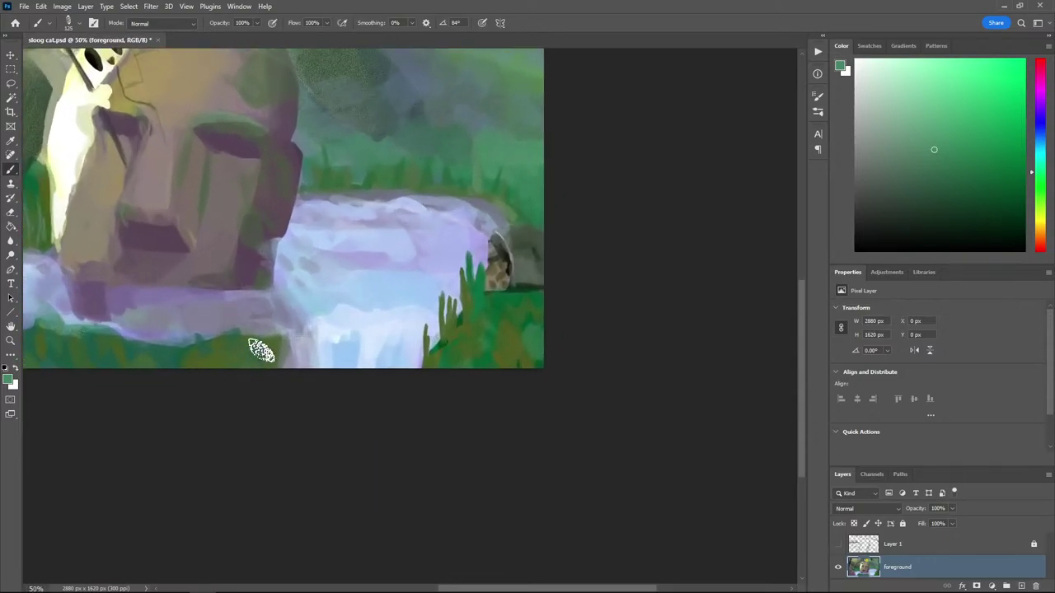
scroll(66, 396, left, 3)
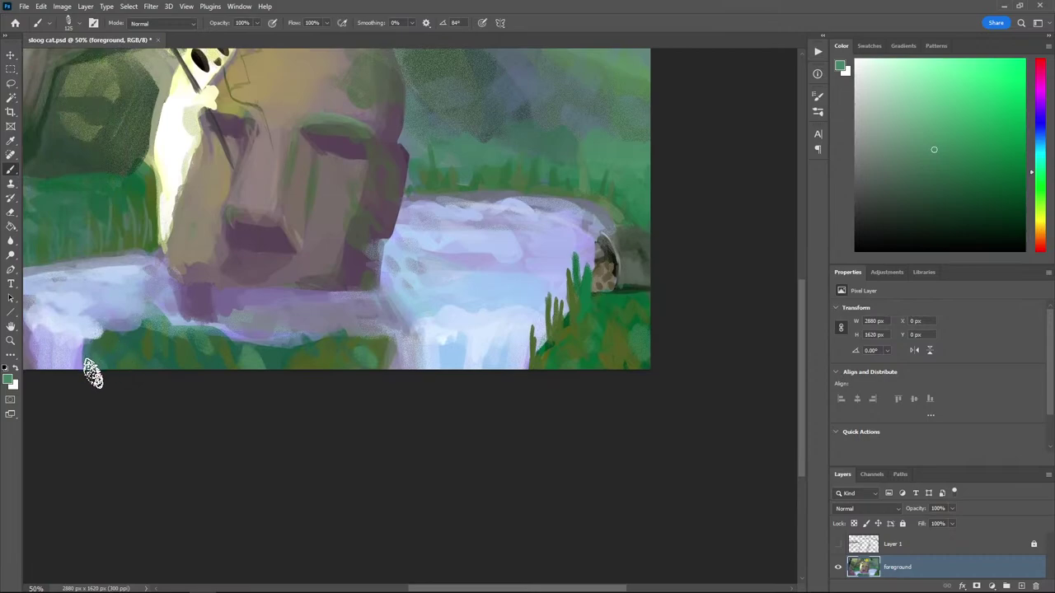
alt+click(126, 337)
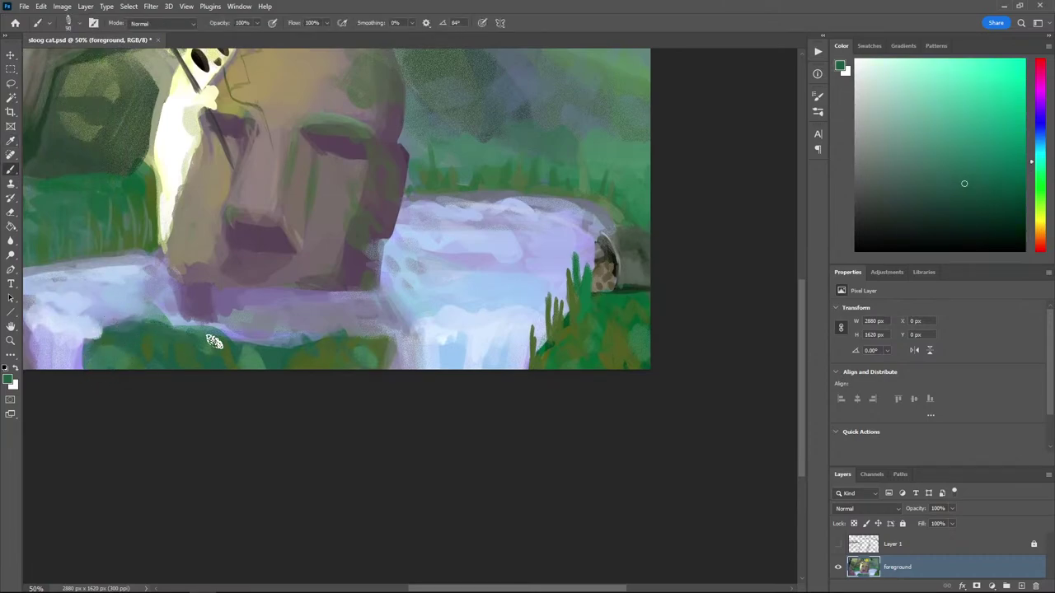
Paint a pale blue waterline above the center grass bank and shade the water around the head's base with sampled blue-violets
alt+click(187, 318)
drag(188, 318, 305, 347)
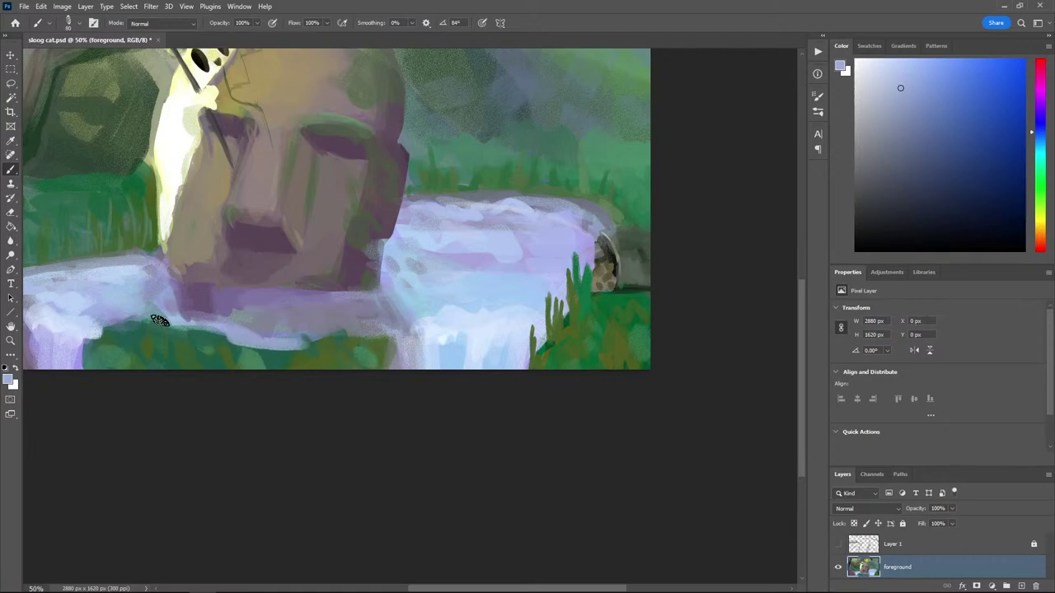
alt+click(337, 324)
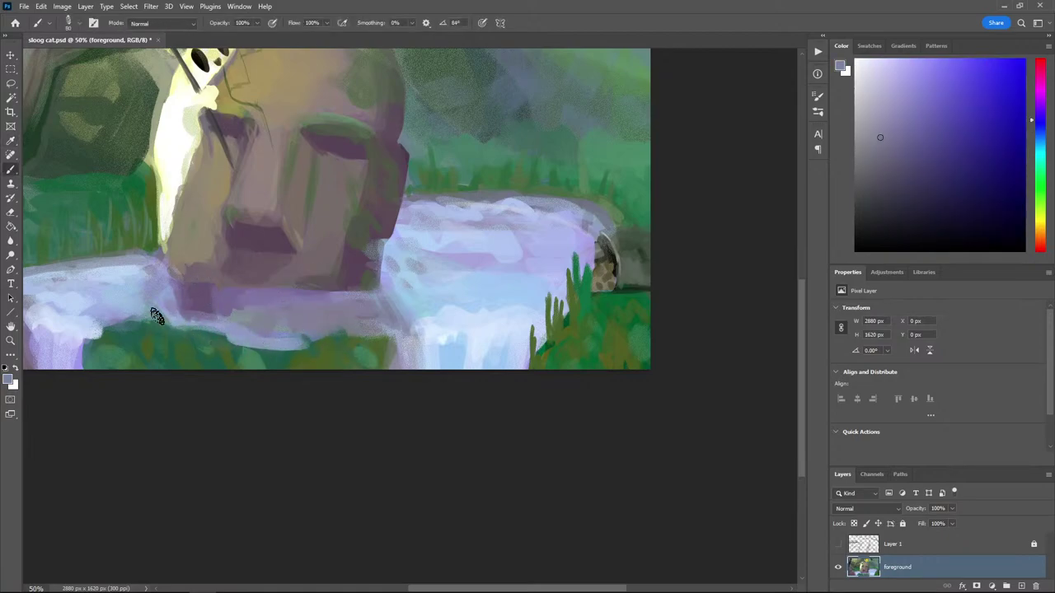
alt+click(396, 302)
alt+click(404, 315)
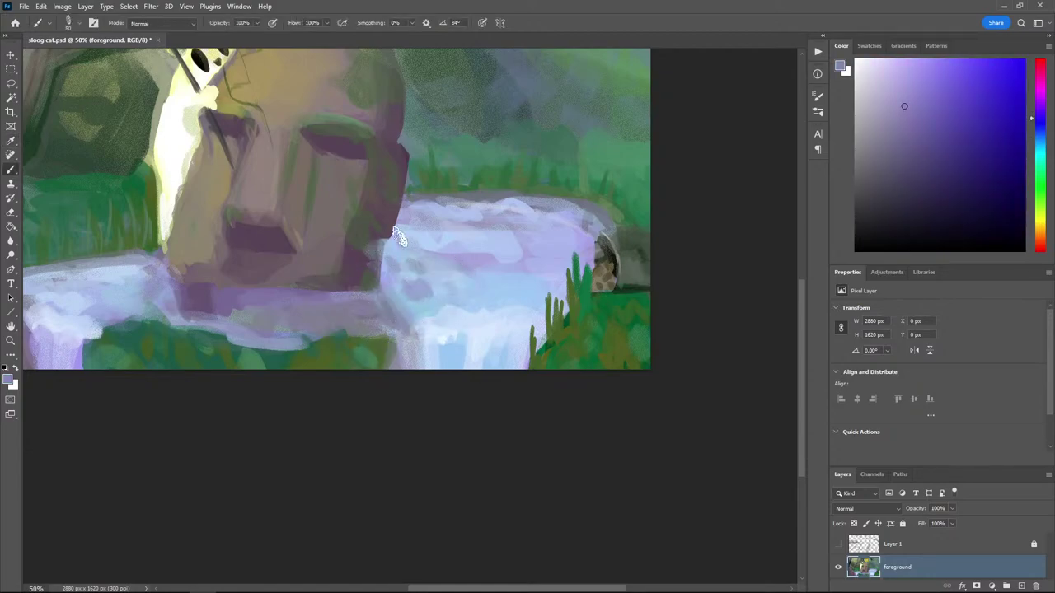
Enlarge the brush to 175 and glaze sampled lavender over the pools on both sides of the stone head, redoing the first attempt
key(])
key(])
key(])
key(])
key(])
mouse_move(417, 315)
mouse_down()
mouse_move(449, 290)
mouse_move(427, 294)
mouse_move(462, 276)
mouse_move(441, 266)
mouse_move(458, 253)
mouse_move(413, 305)
mouse_move(401, 254)
mouse_up()
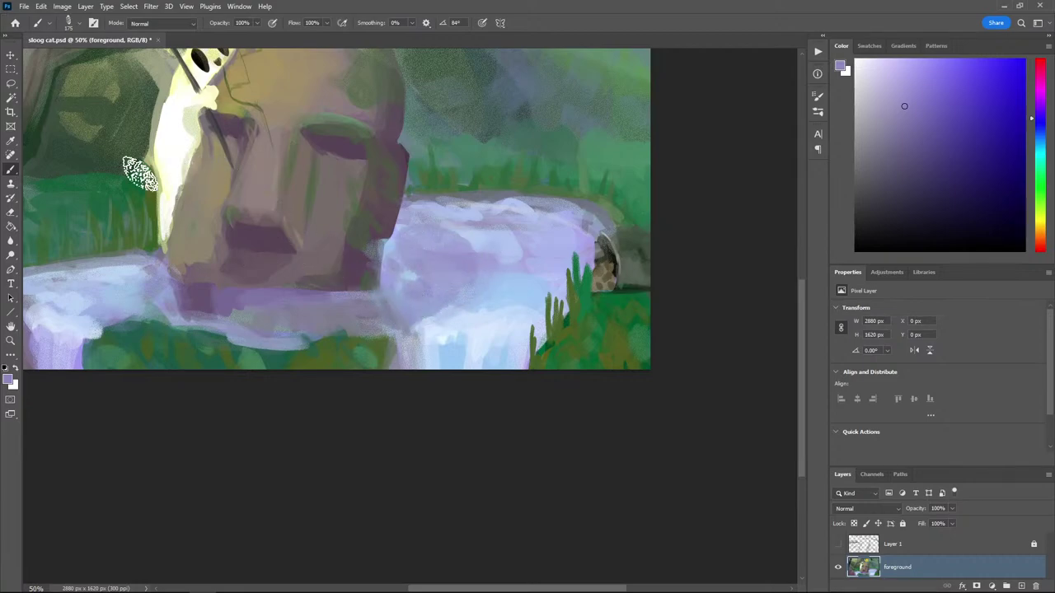
key(ctrl+z)
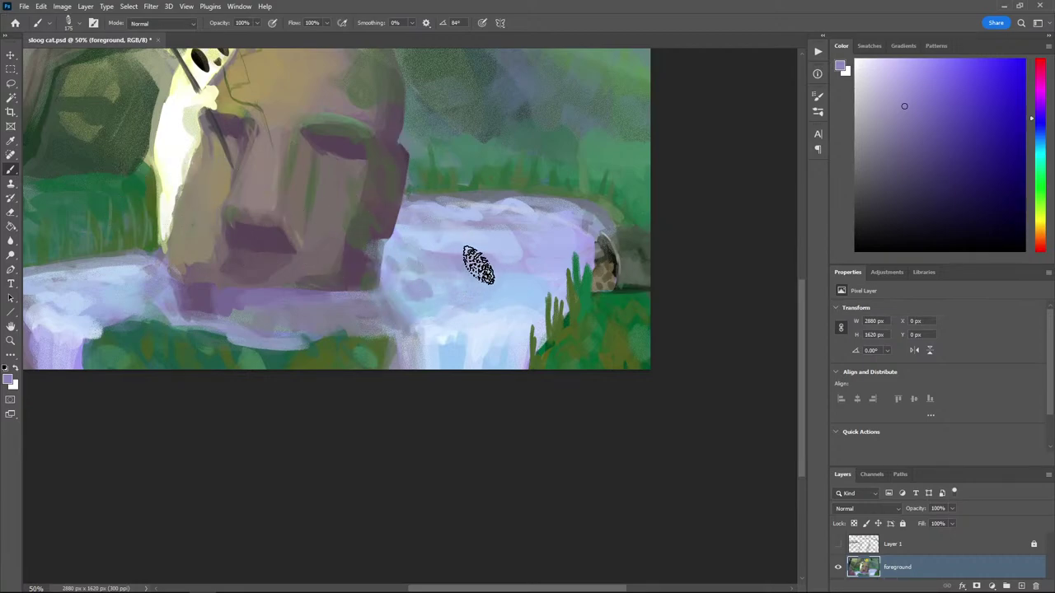
mouse_move(479, 266)
mouse_down()
mouse_move(434, 288)
mouse_move(435, 271)
mouse_move(370, 249)
mouse_up()
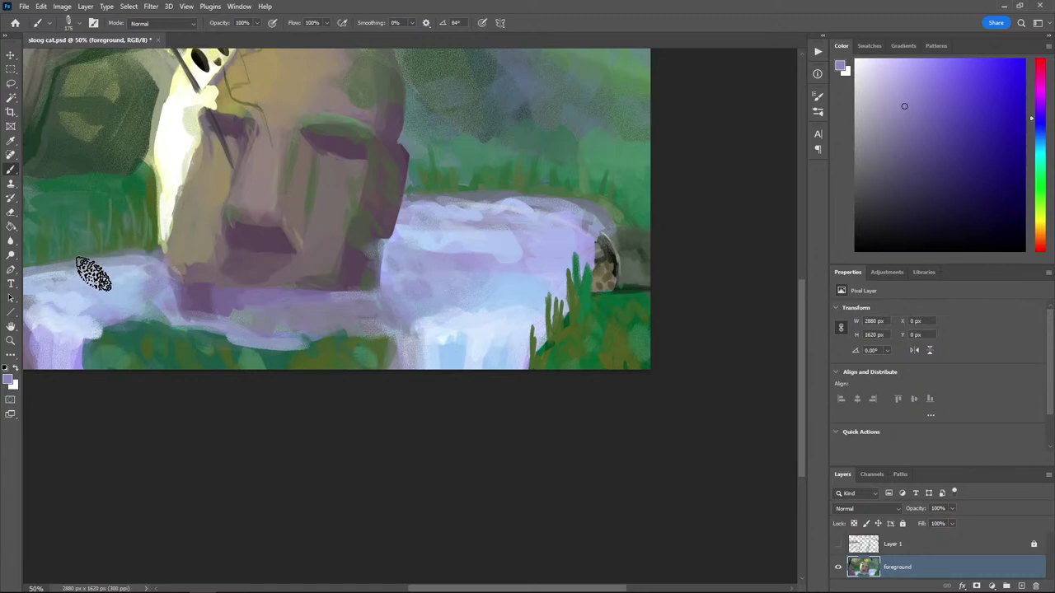
mouse_move(93, 274)
mouse_down()
mouse_move(129, 281)
mouse_move(88, 287)
mouse_move(123, 275)
mouse_up()
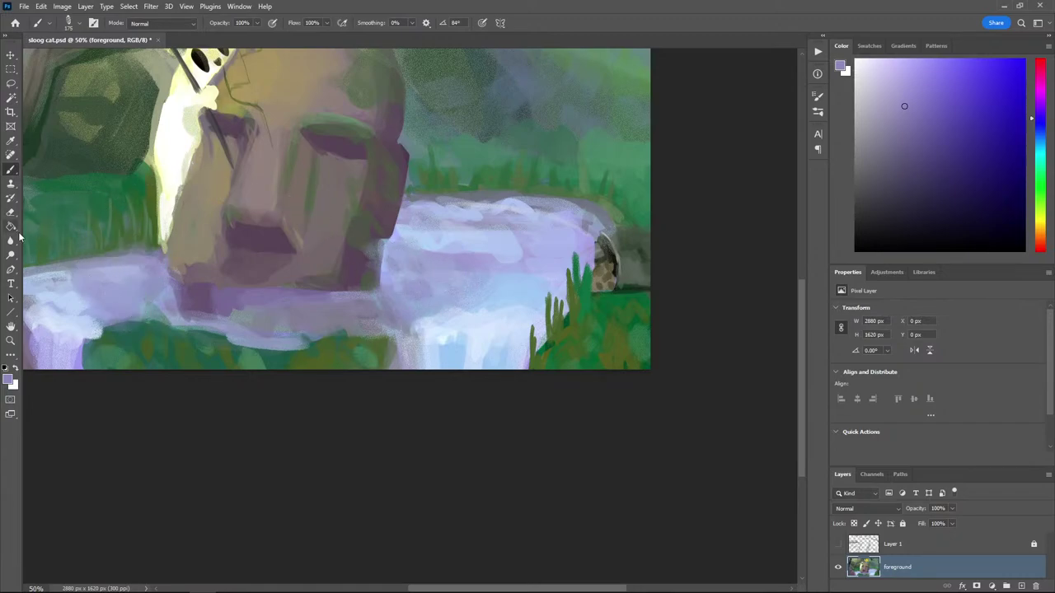
Shrink the brush and touch up the far pool edge beside the hollow log with the sampled grey-violet of the shoreline
key(ctrl+minus)
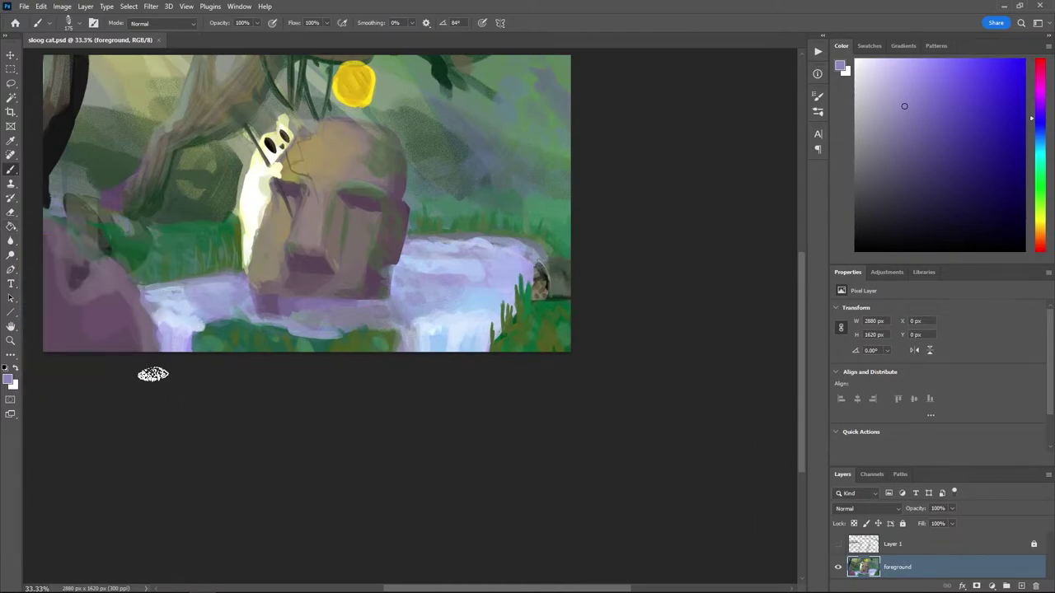
key(ctrl+plus)
key(ctrl+plus)
key(ctrl+plus)
drag(426, 188, 174, 294)
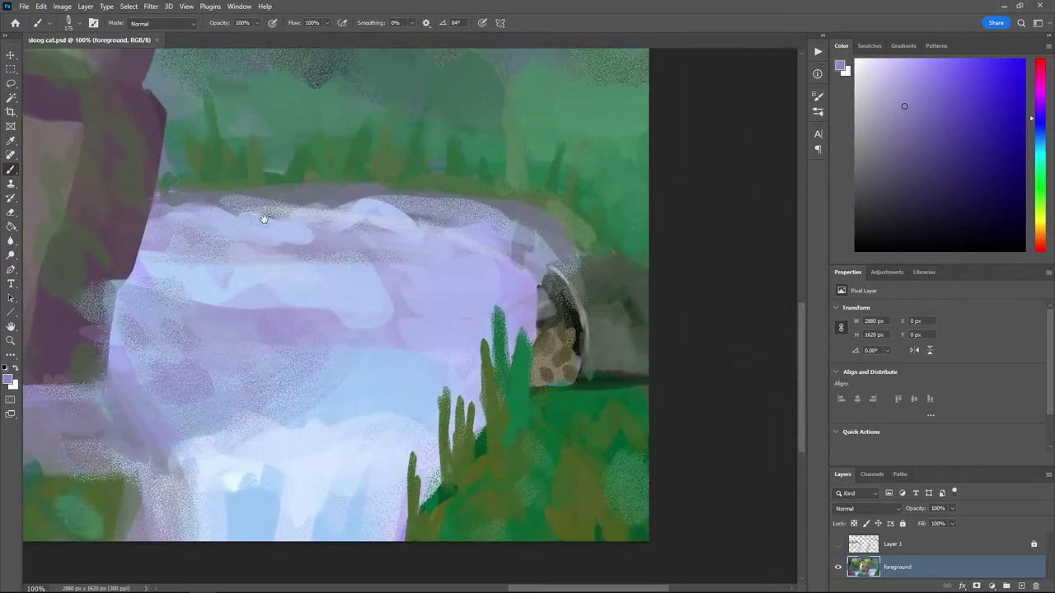
alt+click(329, 181)
key(bracketleft)
key(bracketleft)
key(bracketleft)
key(bracketleft)
key(bracketleft)
key(bracketleft)
key(bracketleft)
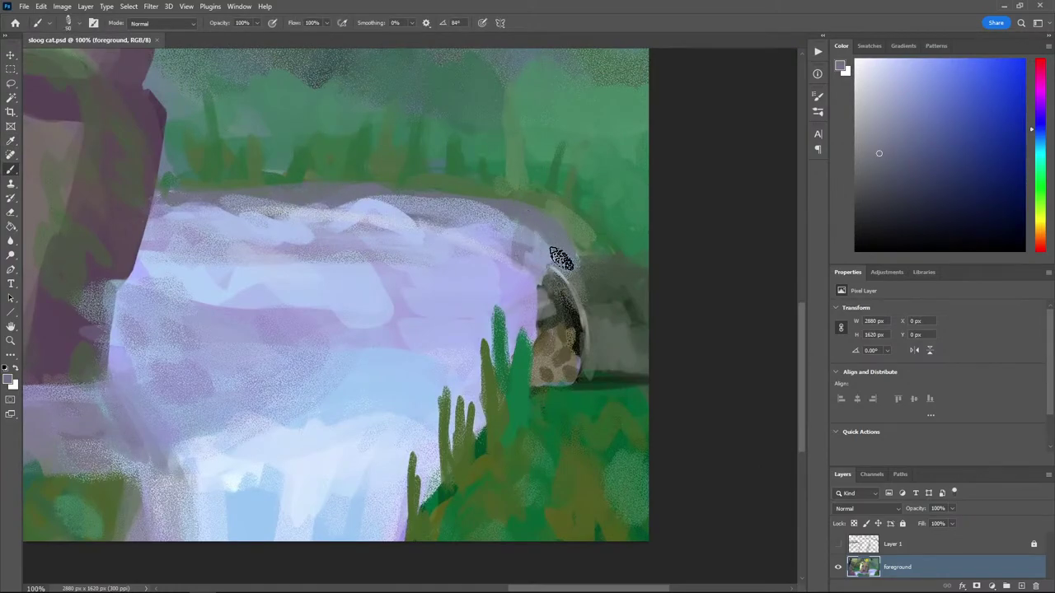
mouse_move(561, 258)
mouse_down()
mouse_move(231, 190)
mouse_move(302, 174)
mouse_move(464, 184)
mouse_move(532, 212)
mouse_move(577, 249)
mouse_up()
Repaint the far grass bank along the pool's edge with sampled olive and mid-green strokes
alt+click(442, 179)
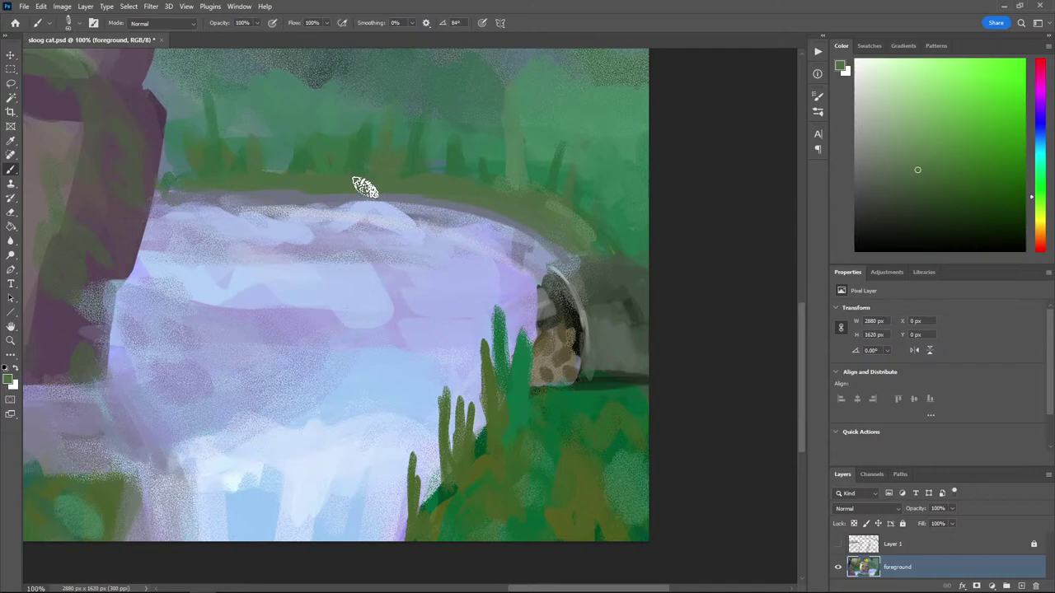
alt+click(631, 223)
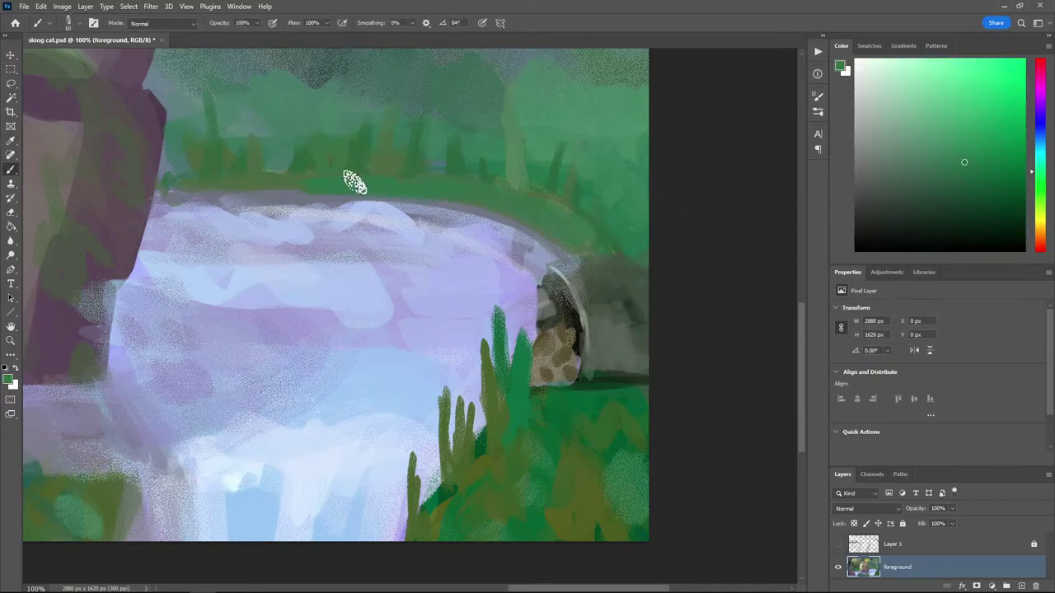
alt+click(574, 198)
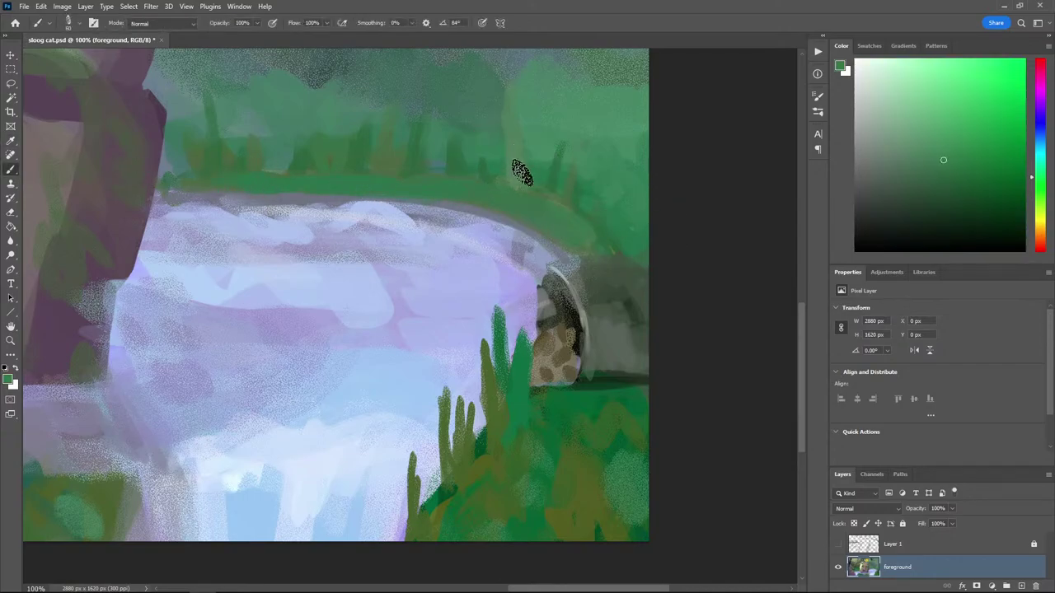
Add light green grass blades rising from the far bank behind the pool, using a green sampled from the foliage
alt+click(521, 144)
key(bracketright)
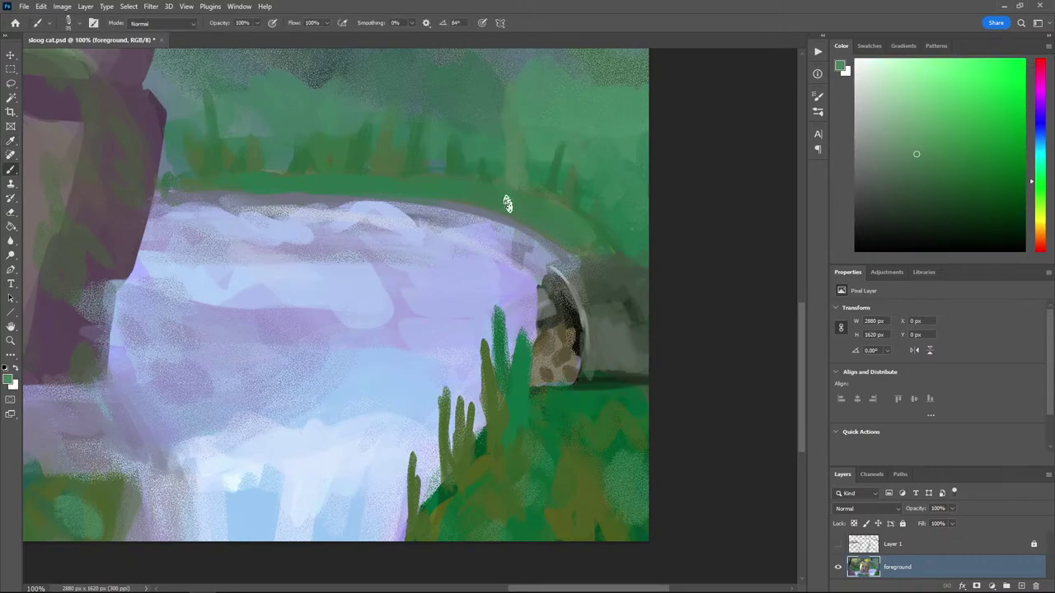
drag(480, 205, 482, 165)
drag(362, 194, 360, 160)
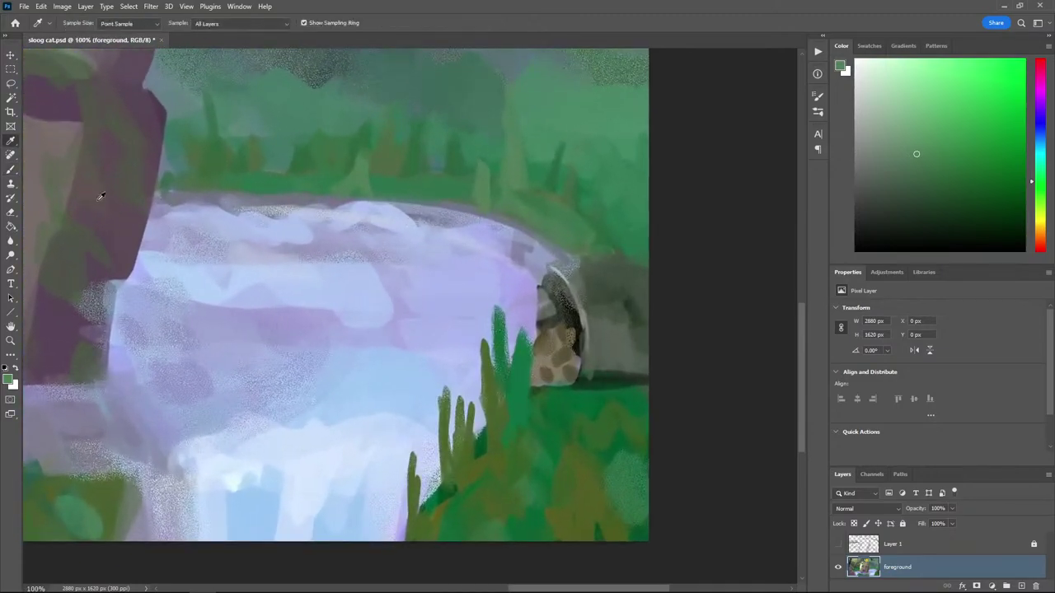
Glaze the middle of the pool right of the stone head with sampled pale blue and lavender strokes
alt+click(334, 299)
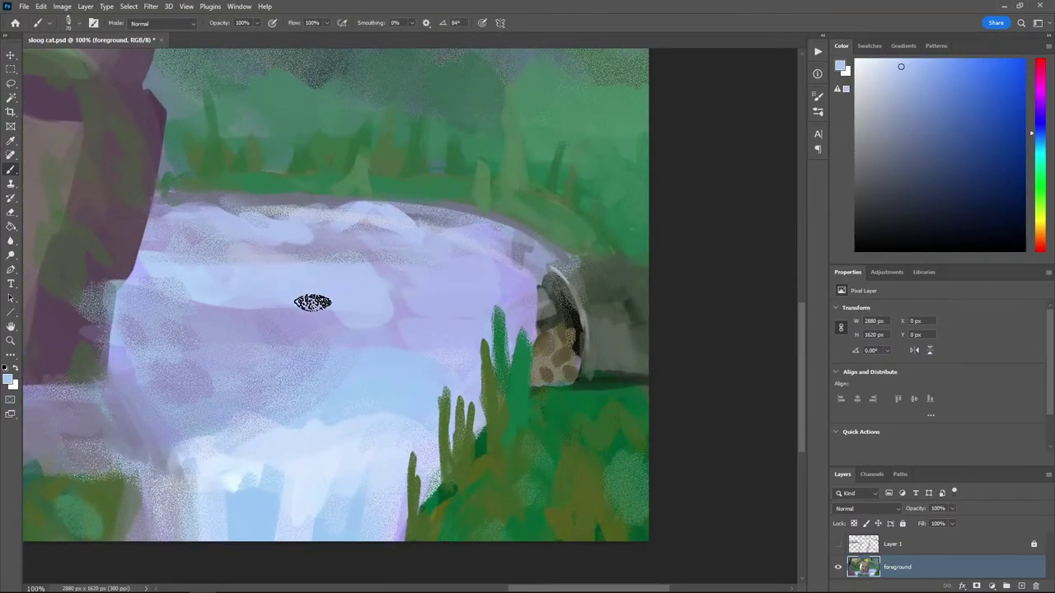
alt+click(403, 330)
mouse_move(363, 303)
mouse_down()
mouse_move(285, 296)
mouse_move(291, 257)
mouse_move(254, 262)
mouse_up()
alt+click(390, 261)
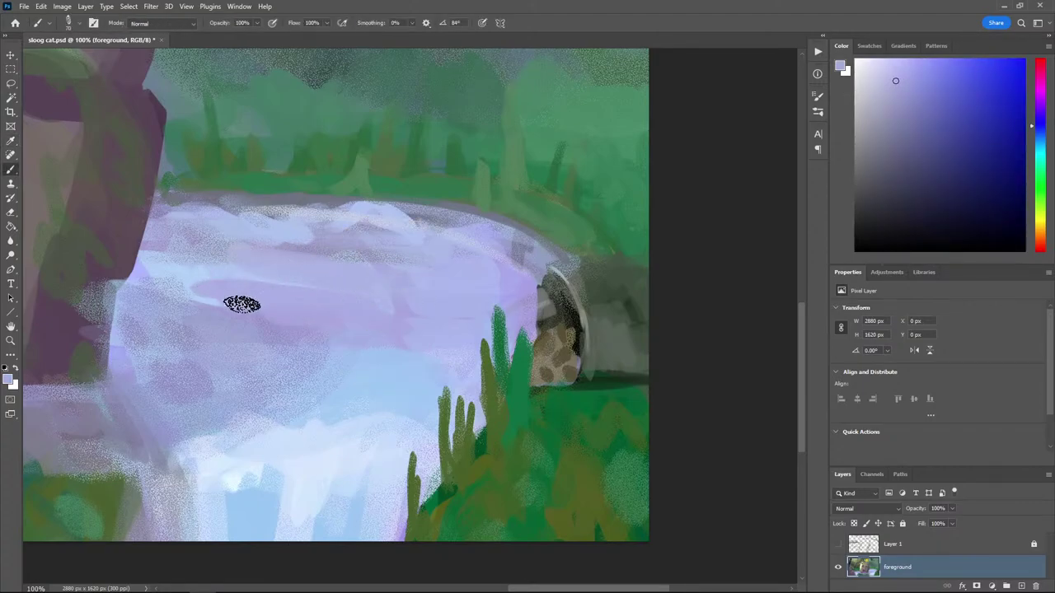
alt+click(237, 296)
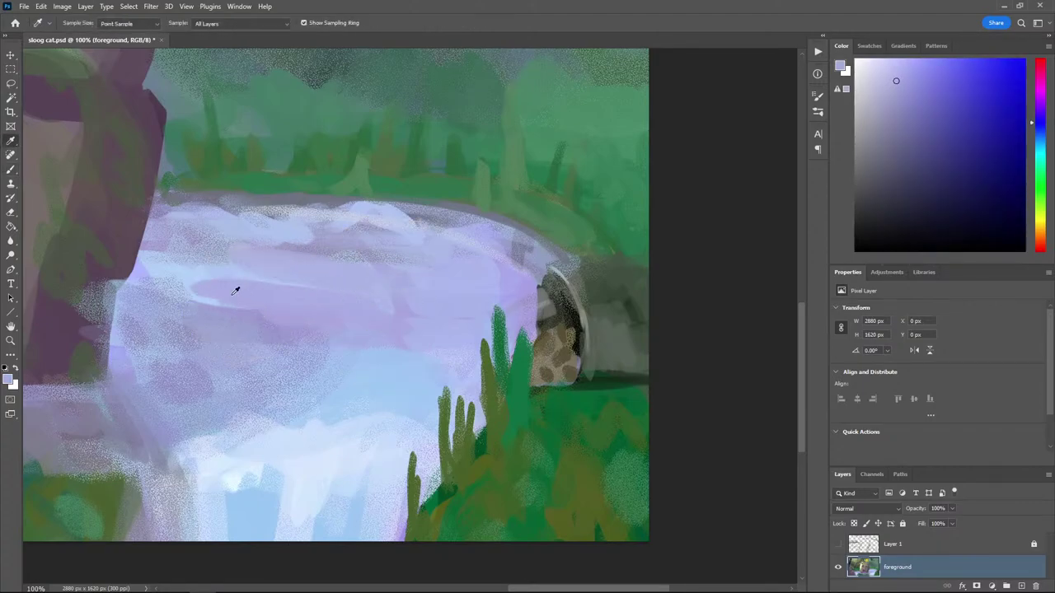
alt+click(419, 326)
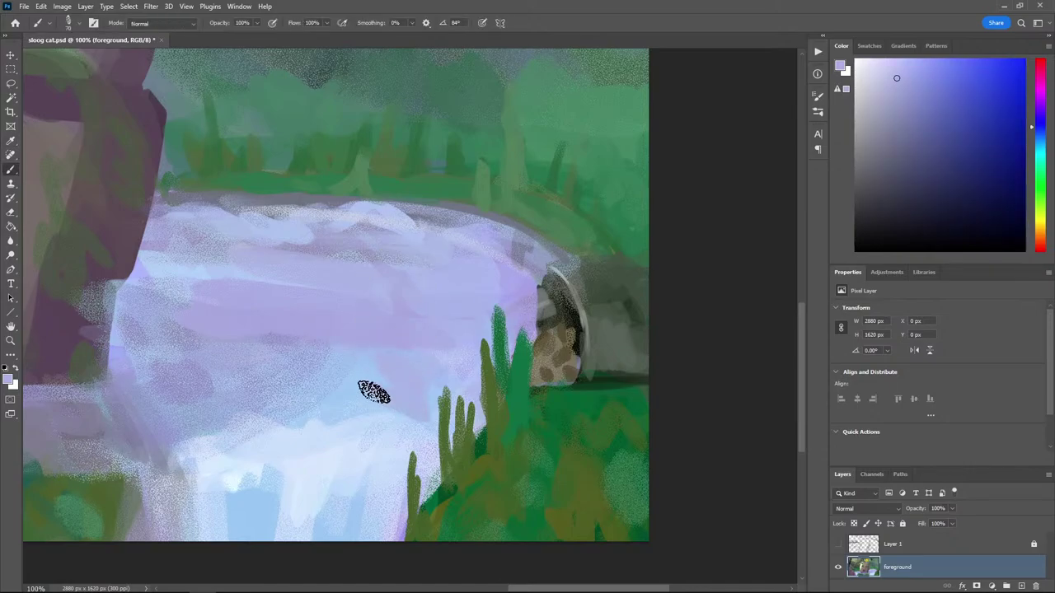
Blend the lower pool above the waterfall with sampled periwinkle, and add pale blue highlight streaks across the water
alt+click(325, 391)
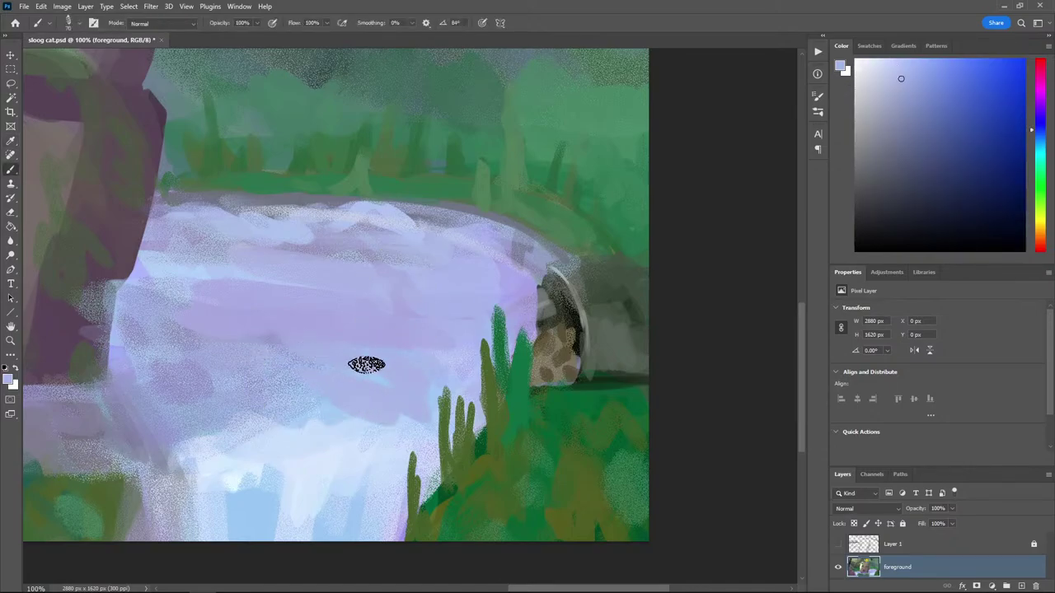
alt+click(263, 353)
alt+click(365, 445)
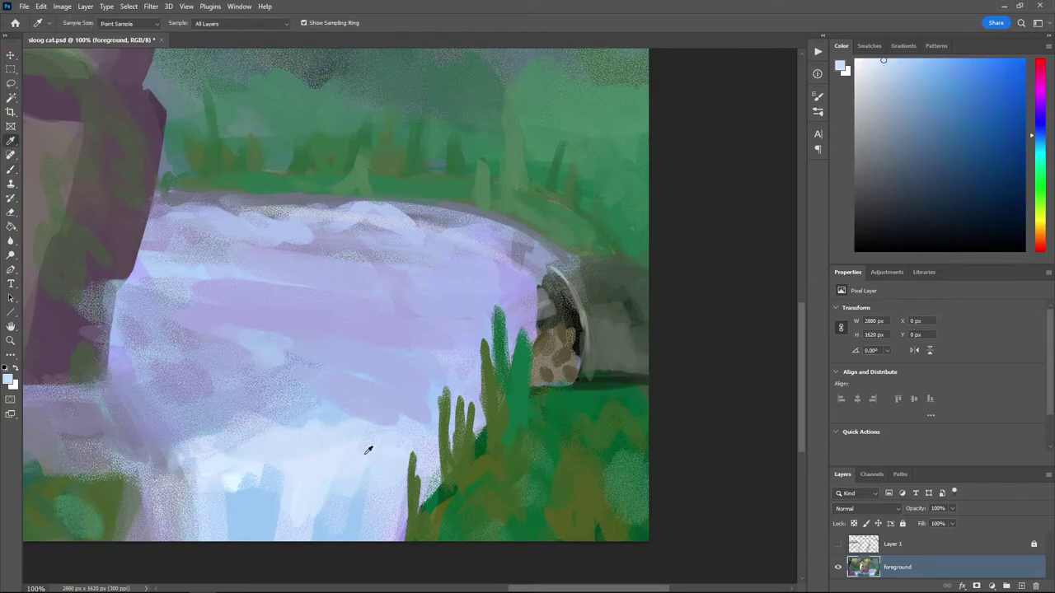
mouse_move(295, 373)
mouse_down()
mouse_move(319, 351)
mouse_move(237, 336)
mouse_move(339, 333)
mouse_move(236, 314)
mouse_move(196, 272)
mouse_move(383, 285)
mouse_move(269, 254)
mouse_move(356, 261)
mouse_up()
key(ctrl+plus)
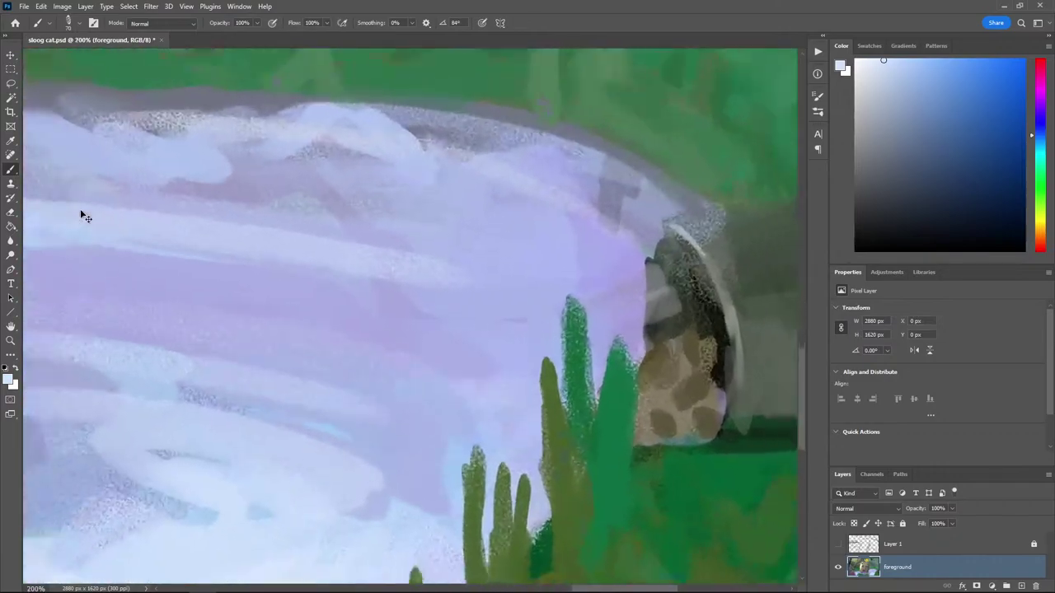
Save the painting after checking it as a whole
key(ctrl+minus)
key(ctrl+minus)
key(ctrl+minus)
key(ctrl+minus)
key(ctrl+minus)
key(ctrl+s)
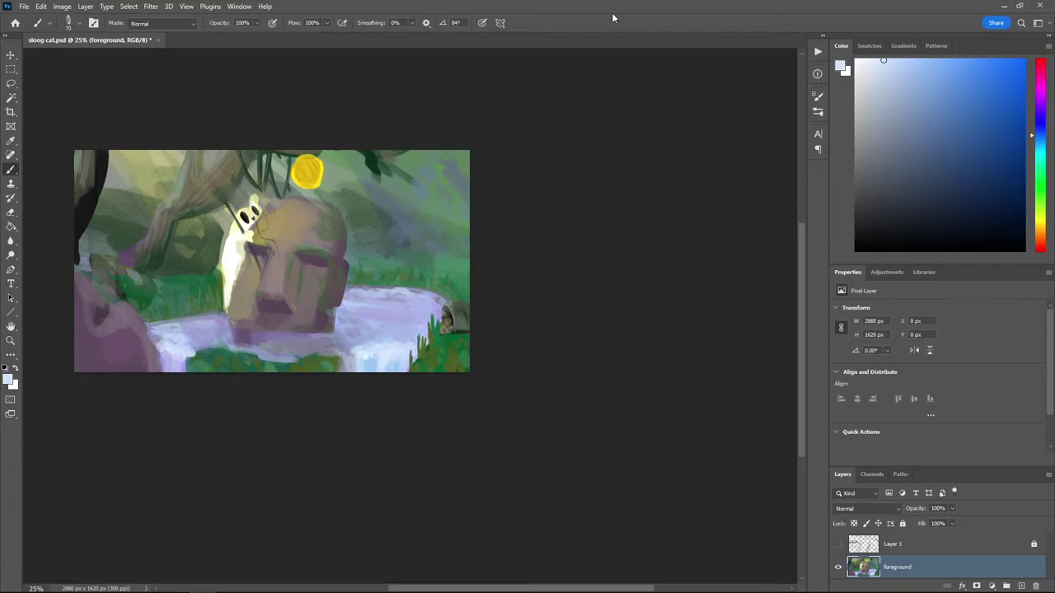
key(ctrl+s)
Darken the bottom edge of the stone head with a thin sampled dark grey line, trimming it with sampled violet
scroll(258, 256, up, 1)
scroll(224, 194, up, 1)
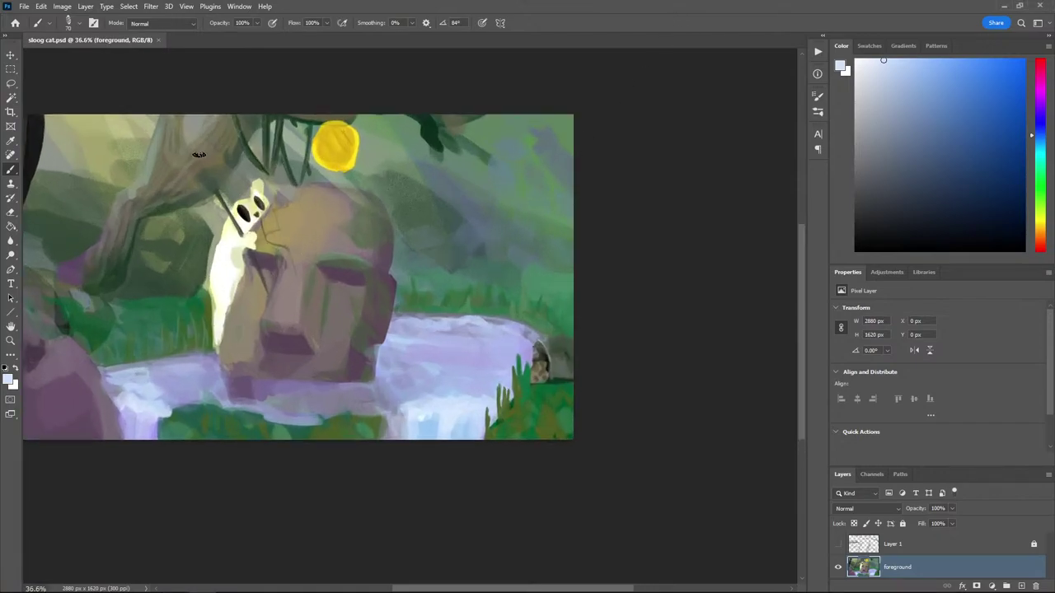
alt+click(337, 381)
key(ctrl+plus)
key(ctrl+plus)
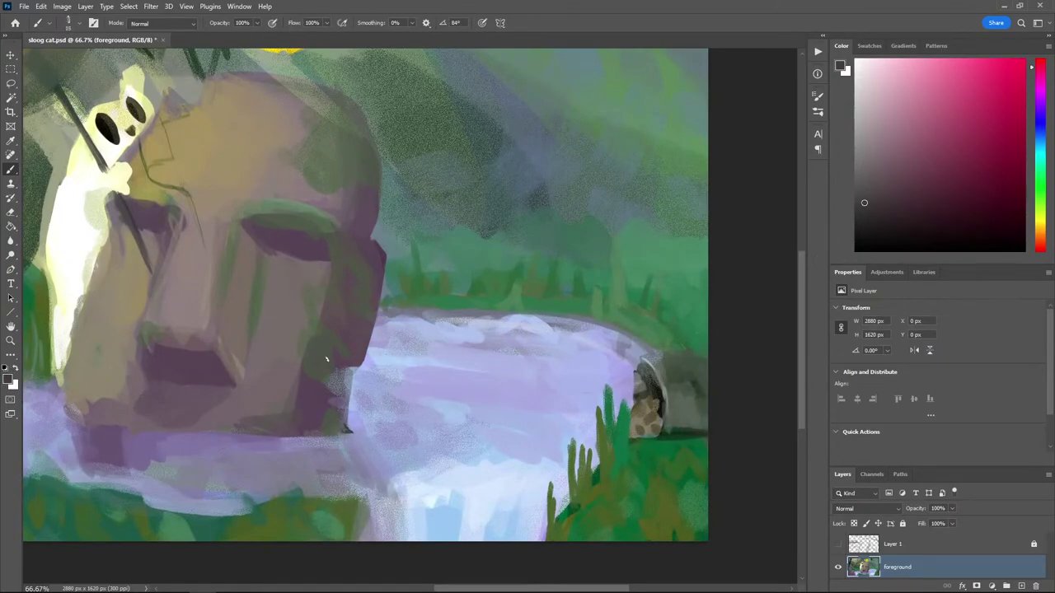
alt+click(299, 439)
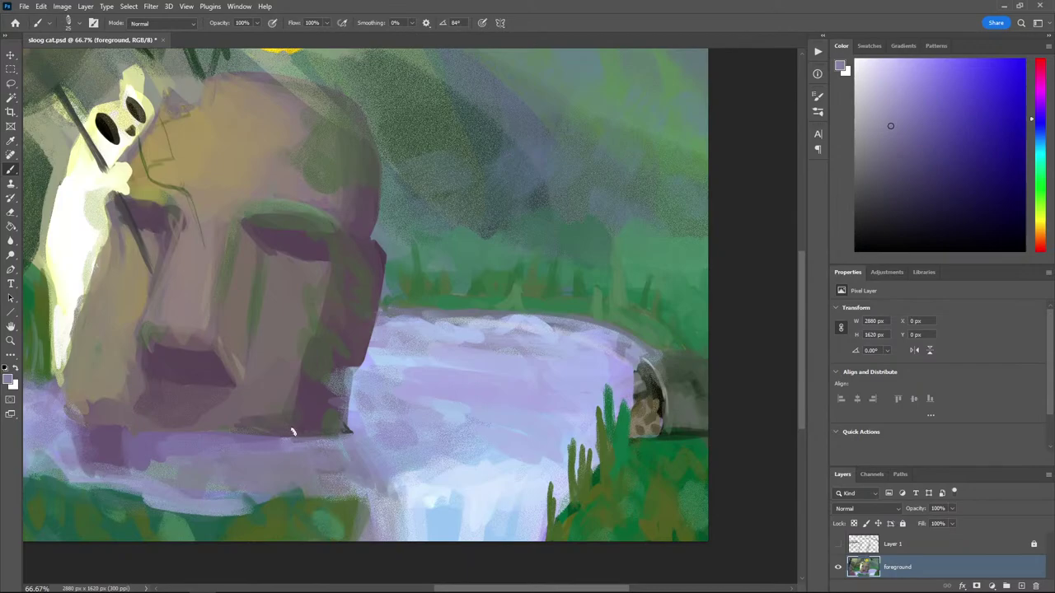
Resample the dark grey and streak thin ripple lines across the water below the stone head
alt+click(301, 437)
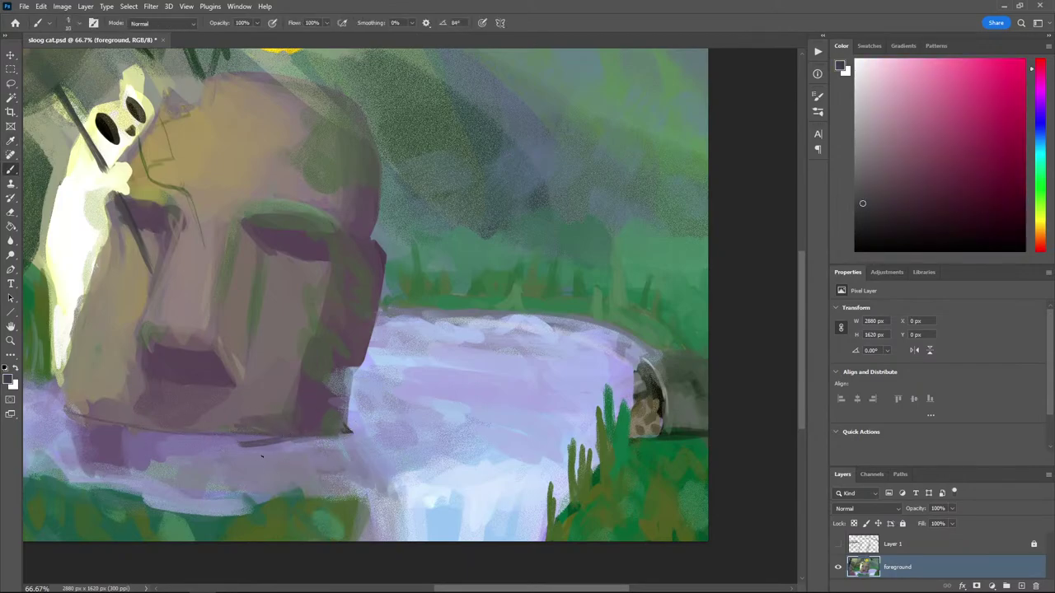
drag(330, 465, 194, 470)
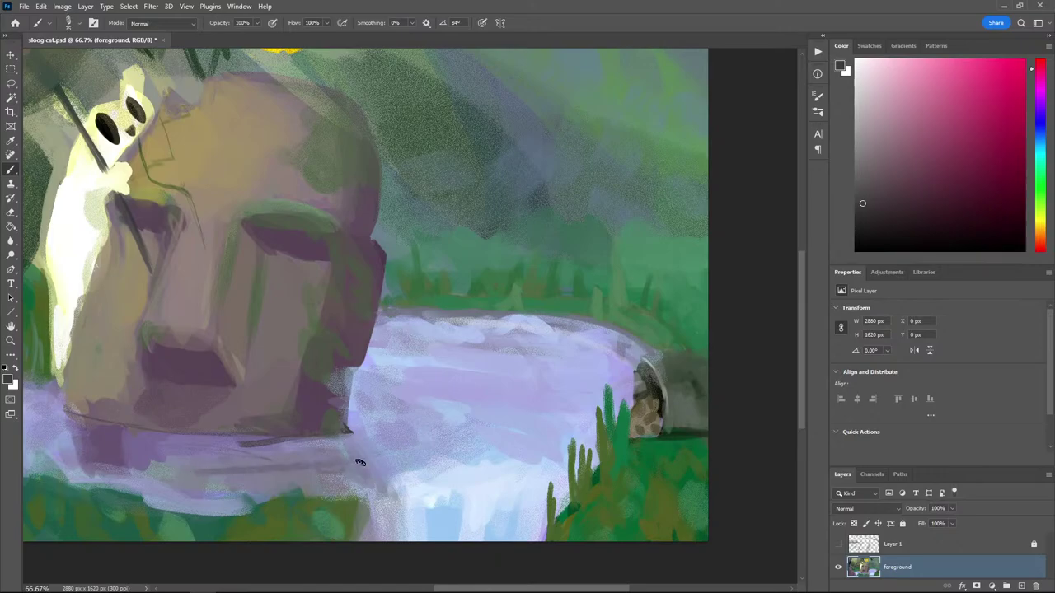
key(ctrl+minus)
key(ctrl+minus)
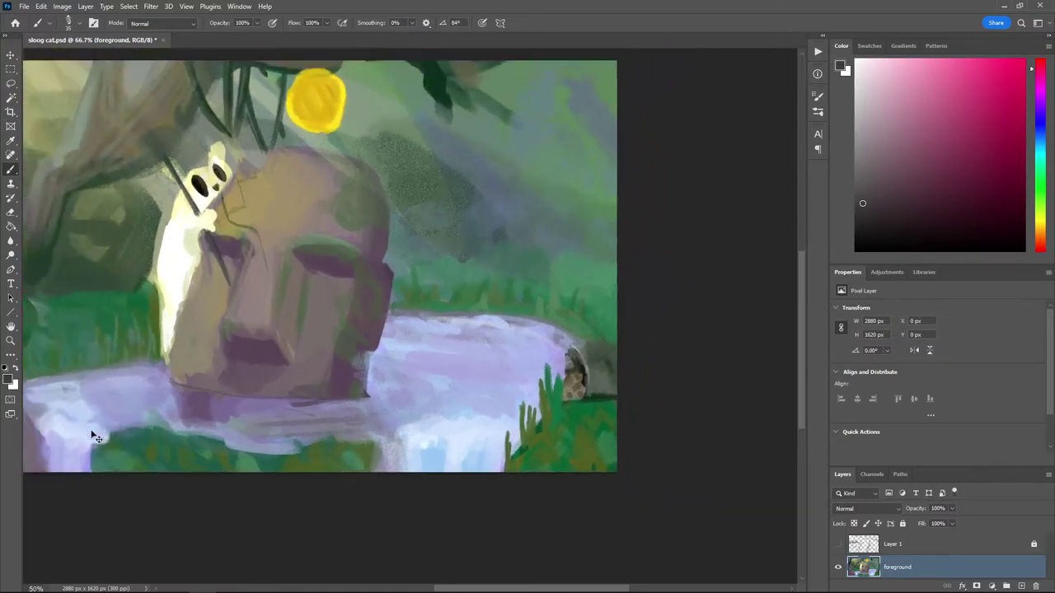
key(ctrl+plus)
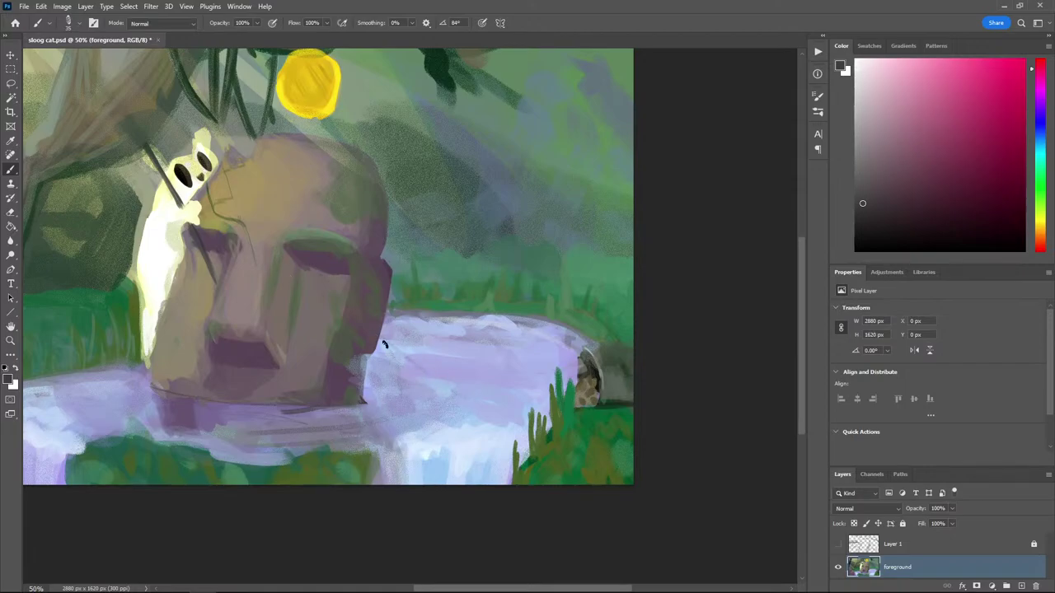
Touch up the pool right of the stone head with sampled pale blue and periwinkle
alt+click(480, 431)
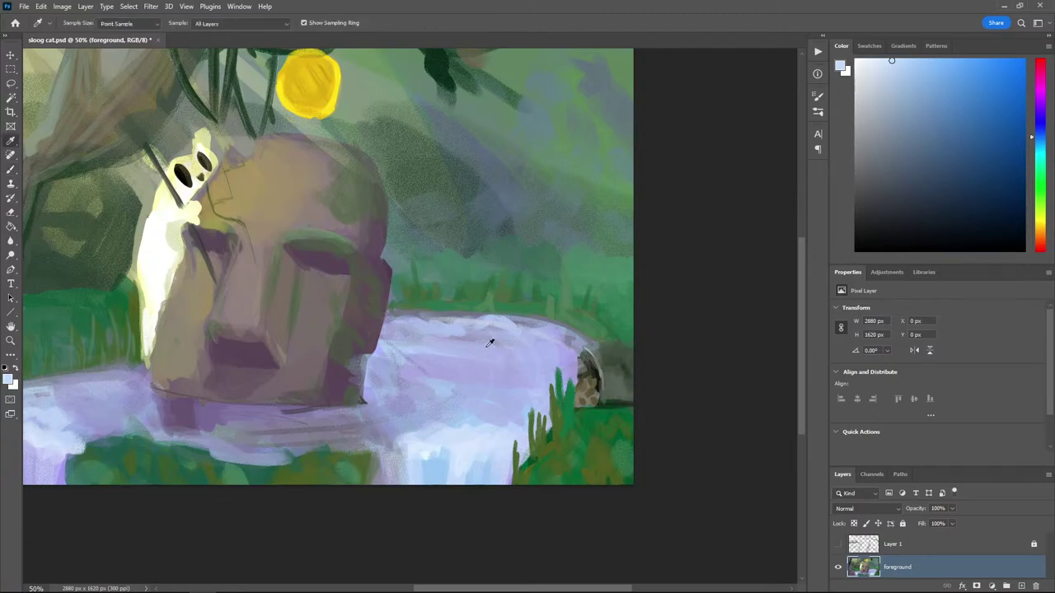
alt+click(506, 398)
mouse_move(103, 420)
mouse_down()
mouse_move(92, 444)
mouse_move(224, 402)
mouse_up()
Switch to the Smudge tool, reduce its size to 60, and blend the water strokes around the stone head's base
click(11, 242)
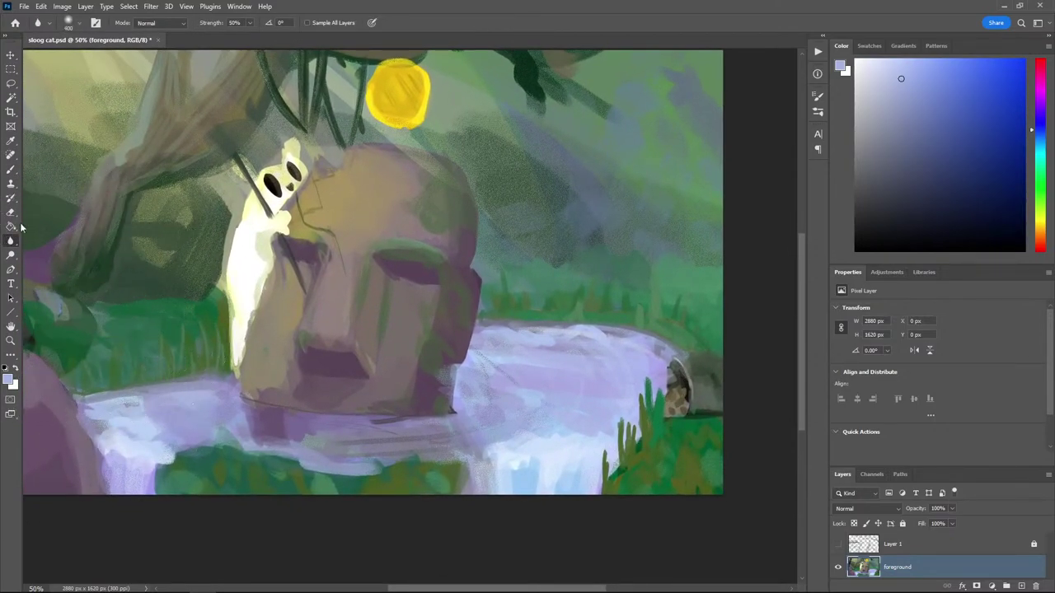
right_click(11, 240)
click(34, 249)
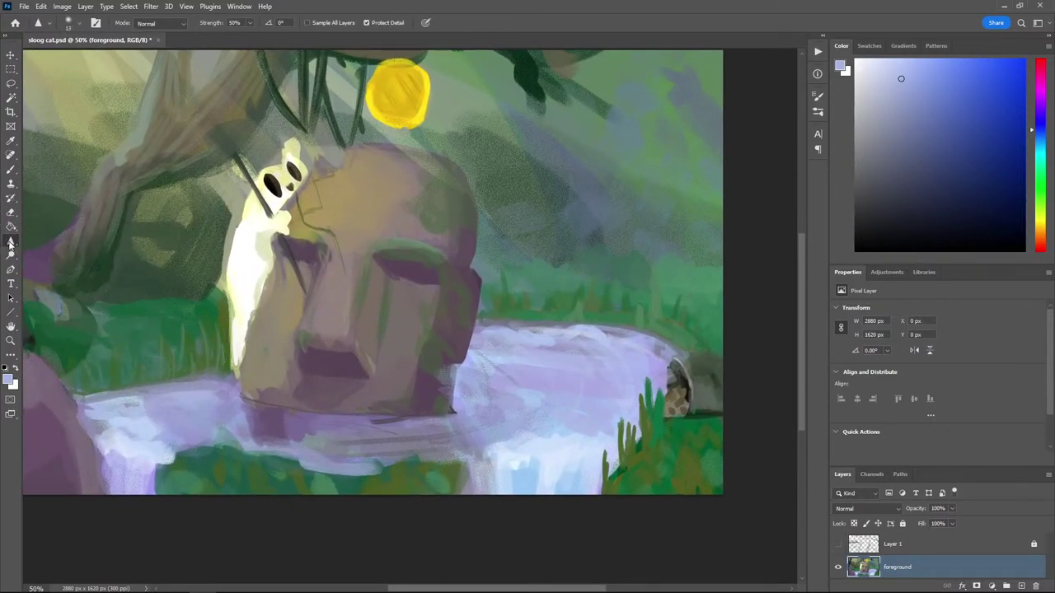
right_click(11, 241)
click(36, 262)
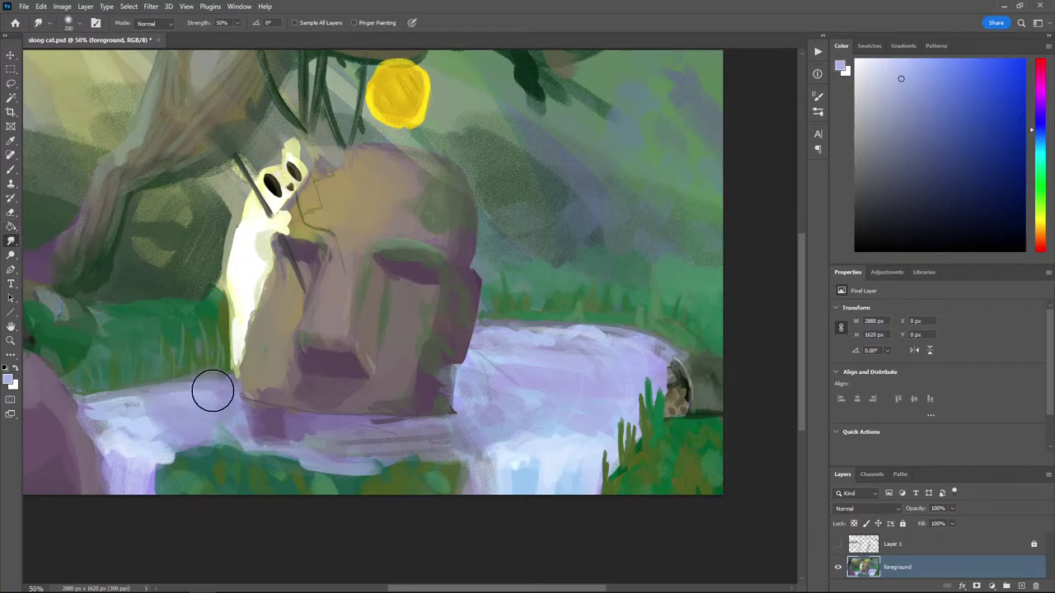
key(bracketleft)
key(bracketleft)
key(bracketleft)
key(bracketleft)
key(bracketleft)
key(bracketleft)
key(bracketleft)
key(bracketleft)
key(bracketleft)
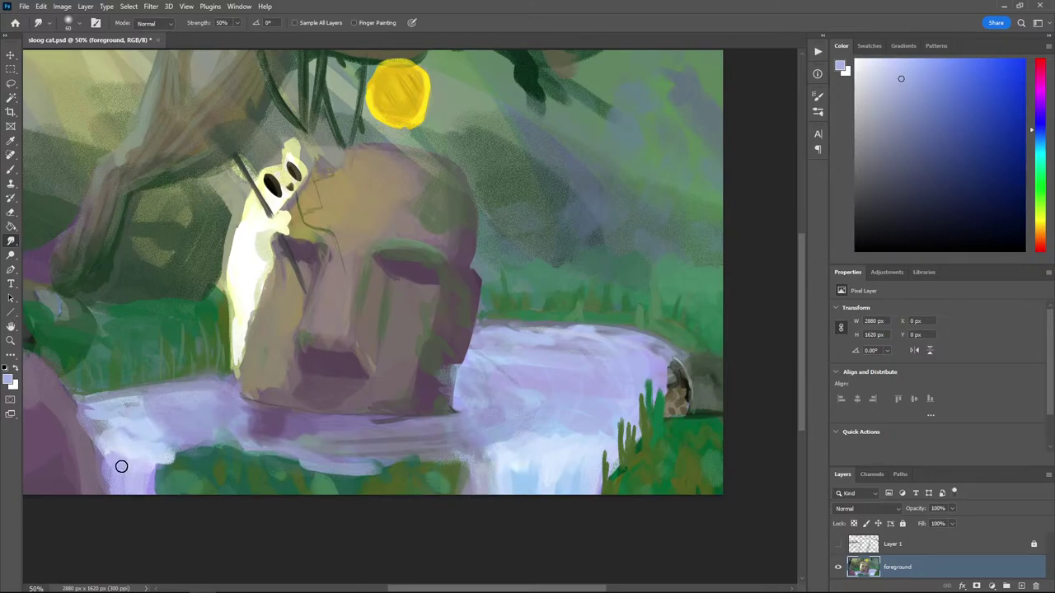
Return to the Brush and paint small dark teal grass blades on the left end of the center grass bank
key(b)
alt+click(201, 463)
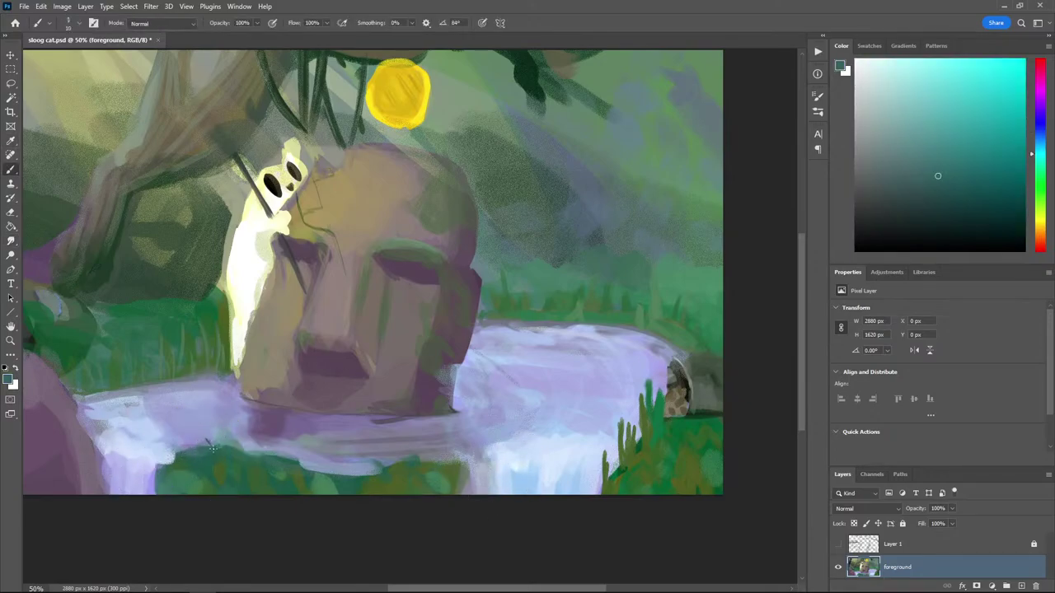
drag(197, 438, 181, 446)
alt+click(182, 452)
mouse_move(169, 459)
mouse_down()
mouse_move(169, 444)
mouse_move(211, 428)
mouse_up()
alt+click(219, 441)
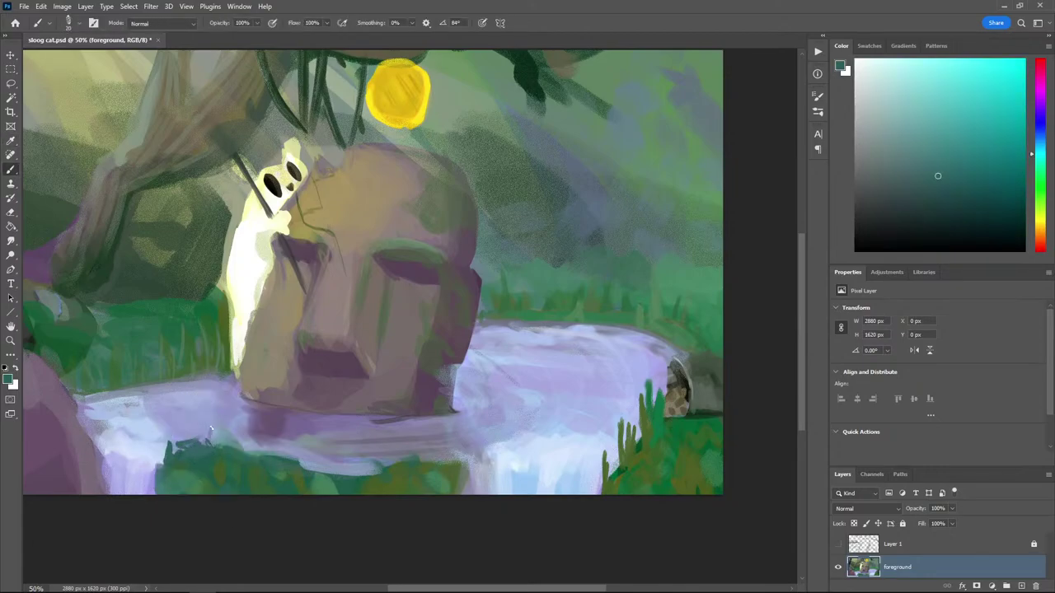
Paint sampled muted green along the far shorelines on both sides of the stone head, and save the document
alt+click(202, 365)
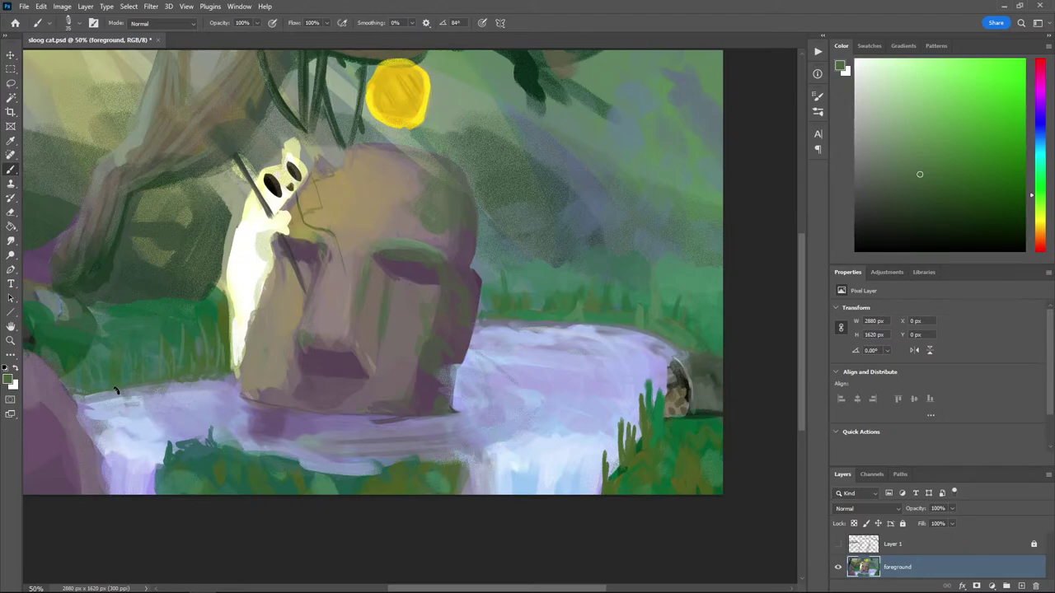
mouse_move(494, 326)
mouse_down()
mouse_move(625, 330)
mouse_move(678, 350)
mouse_up()
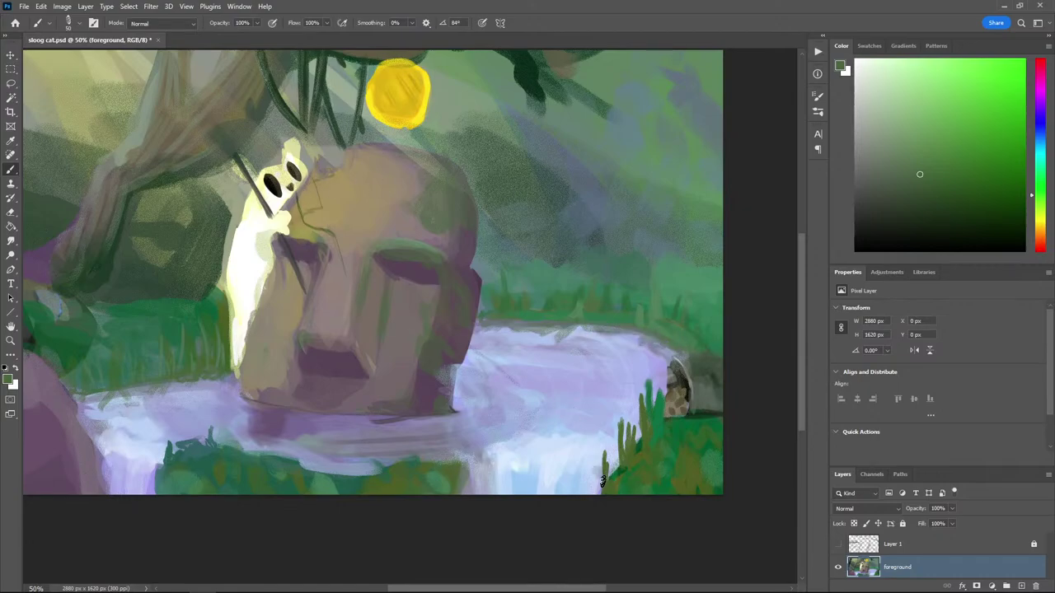
scroll(461, 375, up, 1)
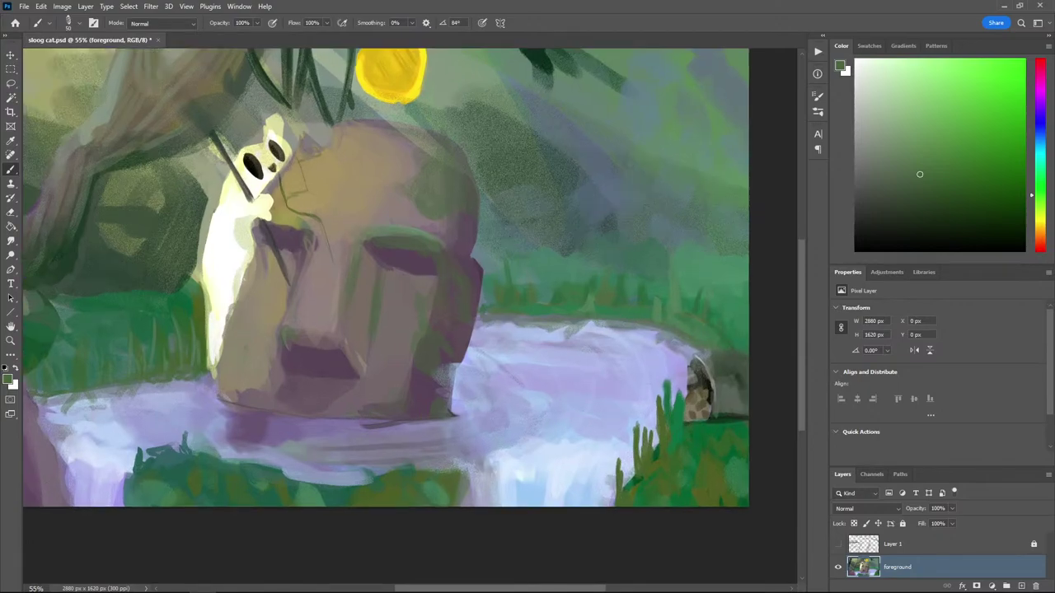
key(ctrl+s)
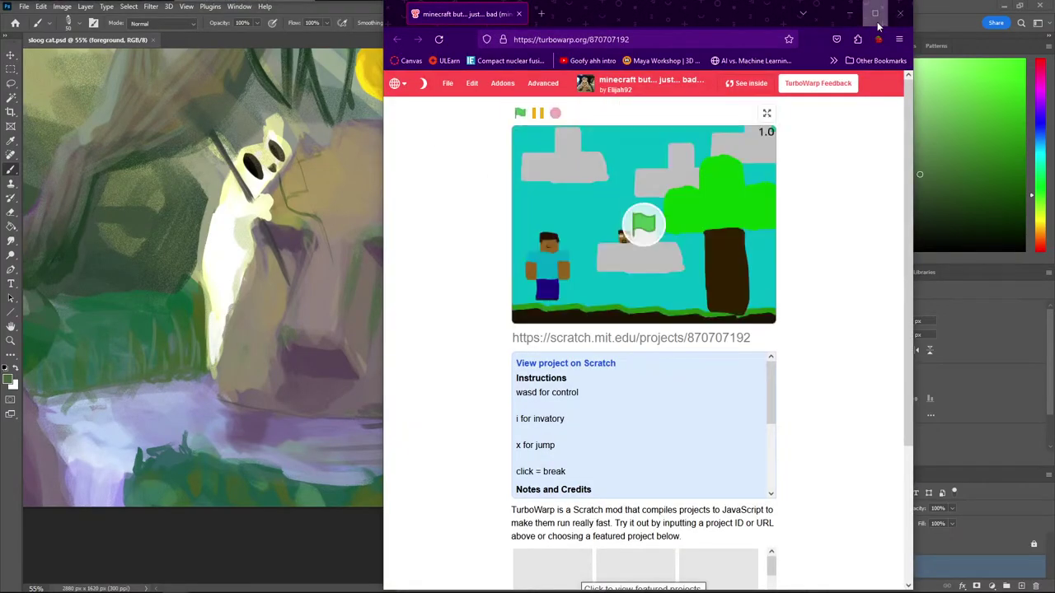
Switch to the browser and maximize the window showing the TurboWarp project
click(877, 22)
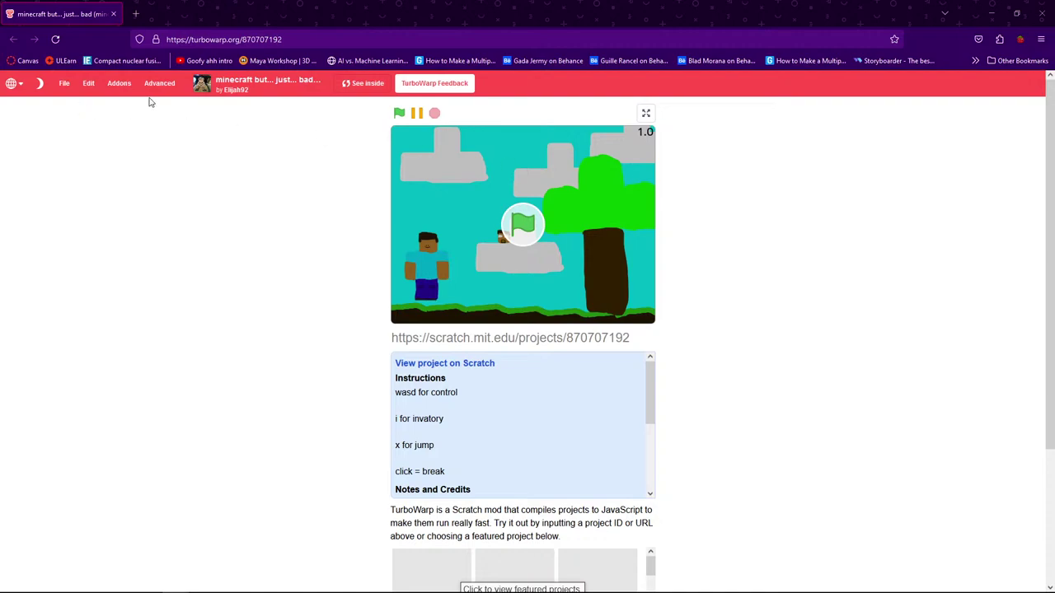
Open the project's Scratch page in a separate tab and close the TurboWarp tab
right_click(267, 87)
click(297, 94)
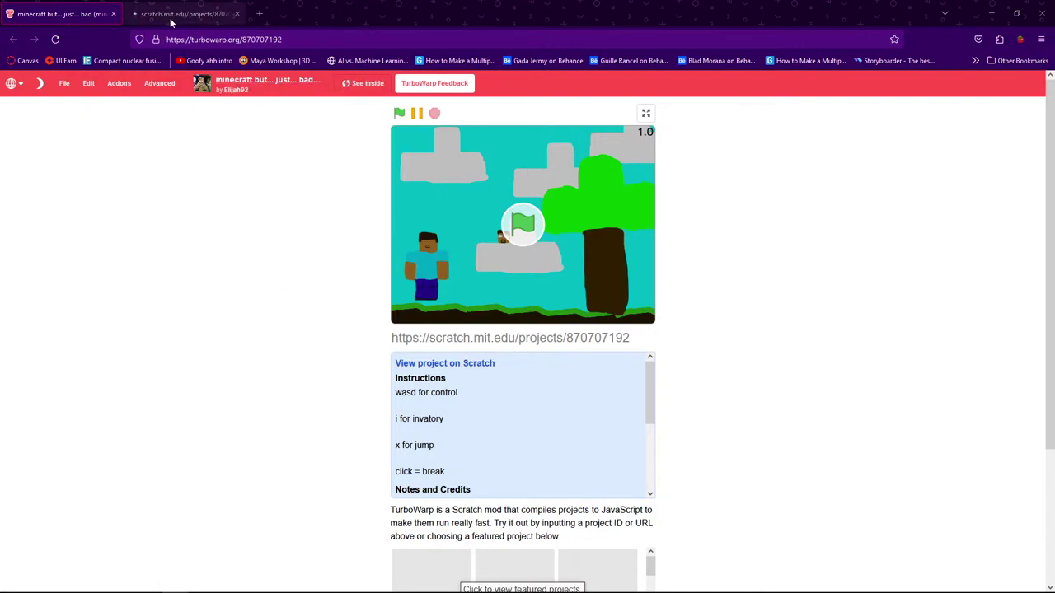
click(169, 17)
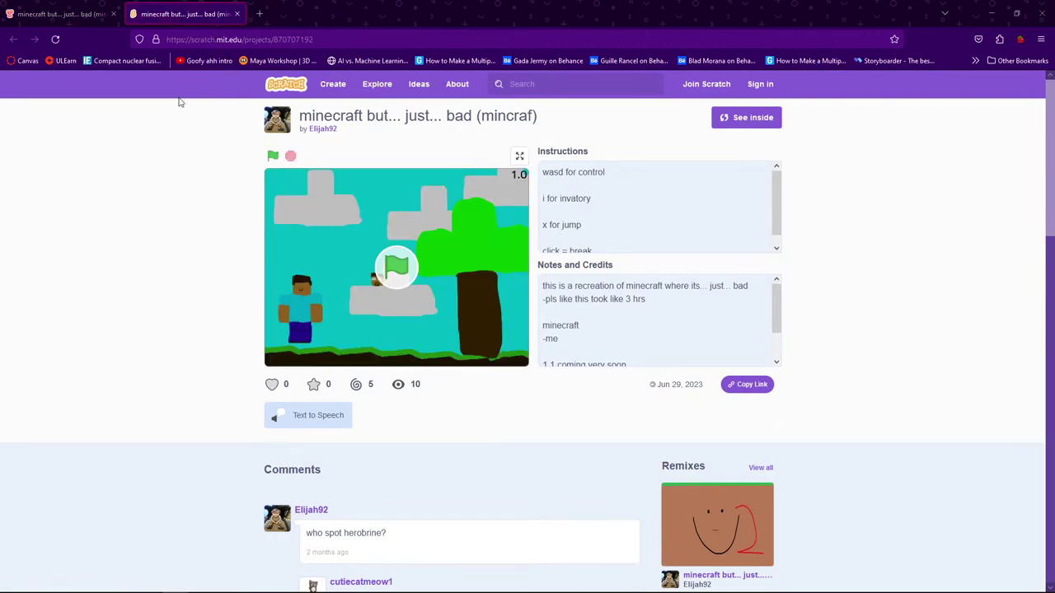
click(104, 17)
click(224, 19)
click(114, 15)
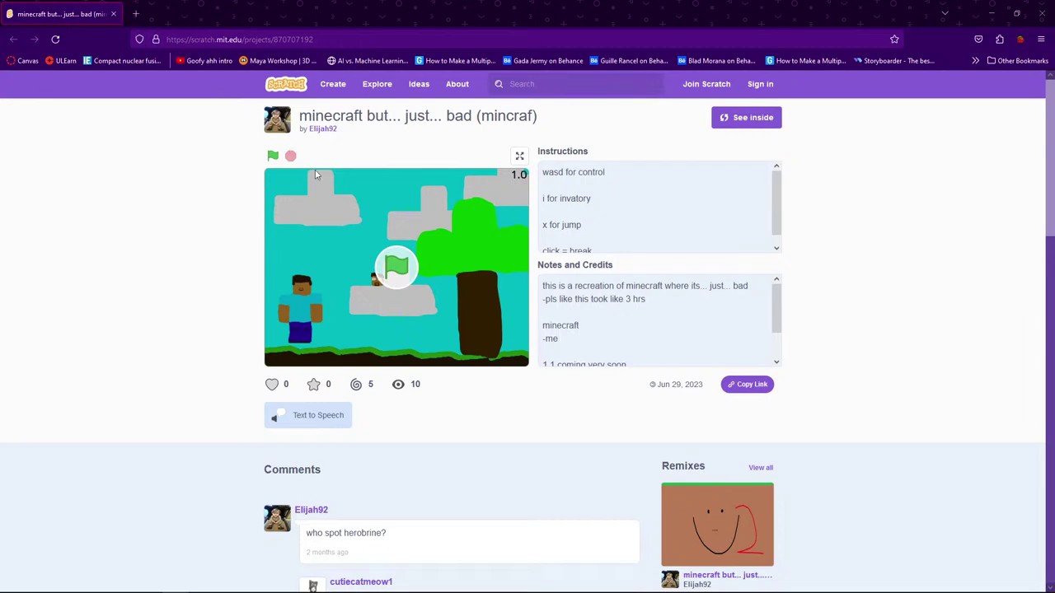
Start the Minecraft project, try moving the character, and restart the game from its title screen
click(447, 250)
click(428, 295)
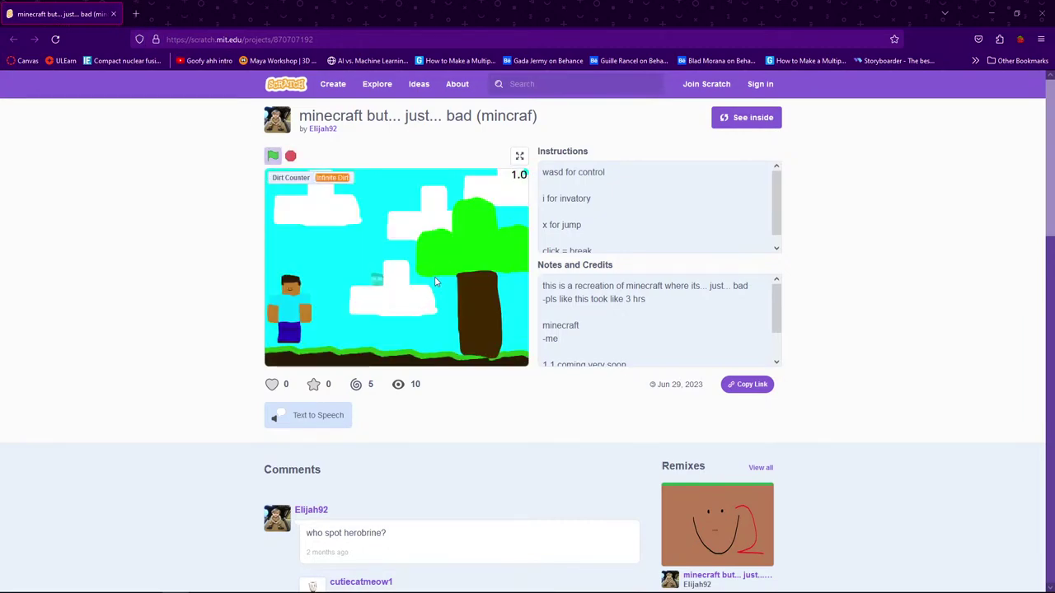
key(a)
key(w)
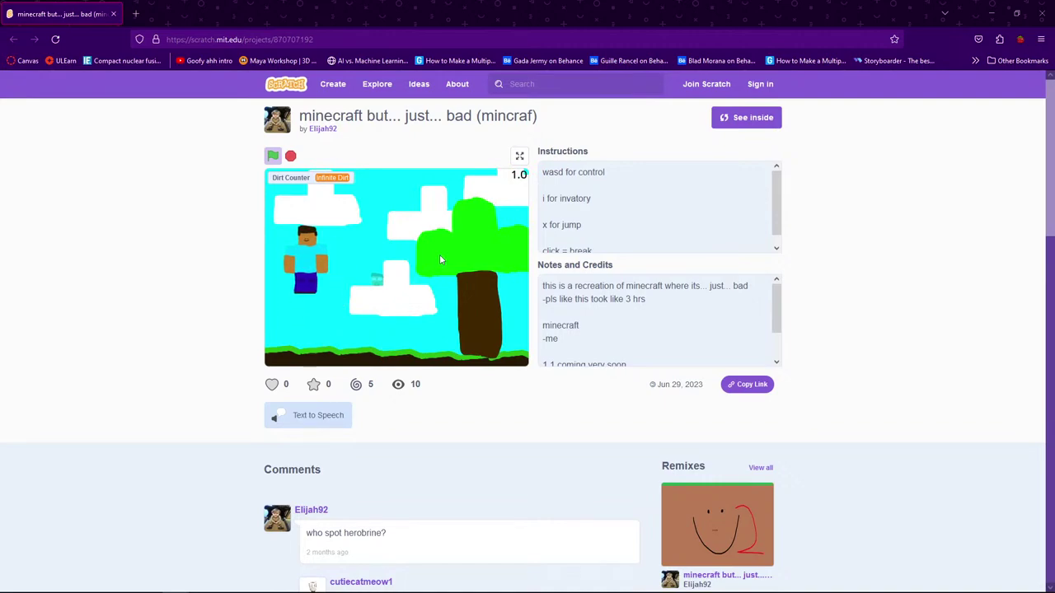
click(273, 157)
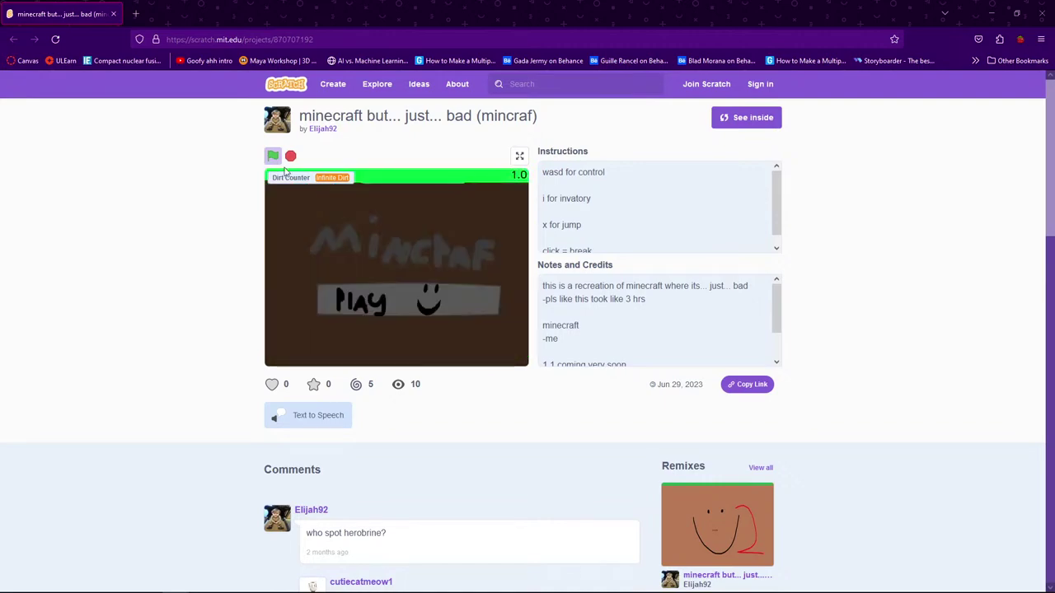
click(417, 301)
scroll(582, 238, down, 4)
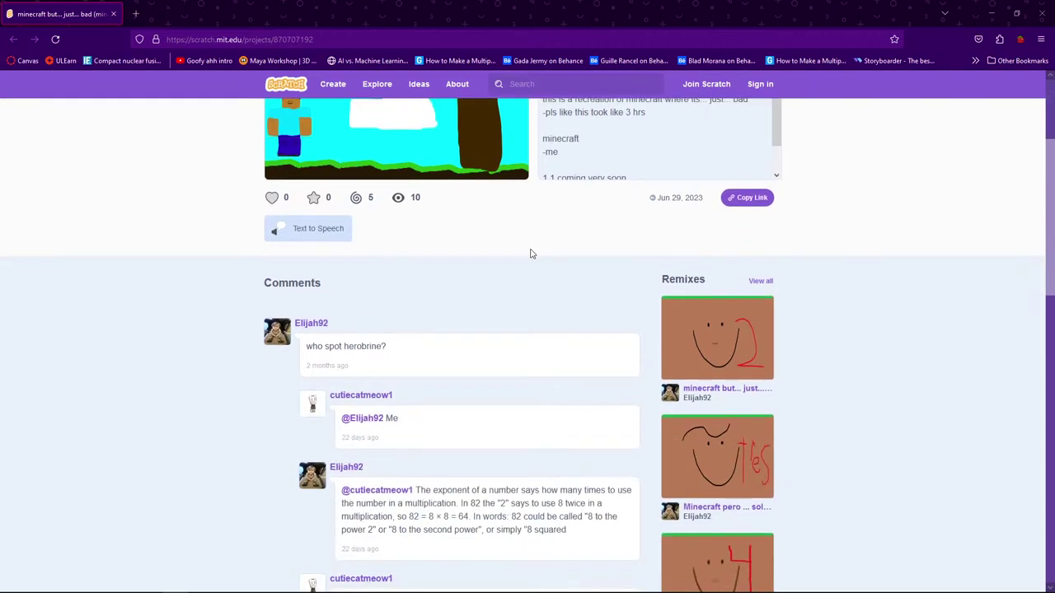
scroll(726, 313, up, 3)
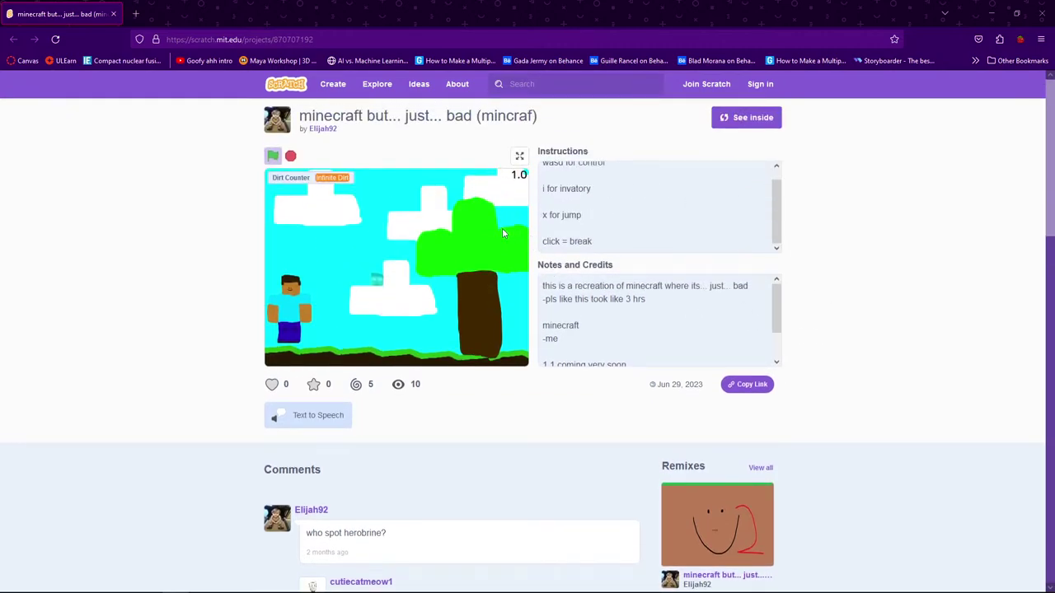
Break leaf blocks off the tree and place the dirt block at several spots around the clouds
click(439, 256)
click(396, 302)
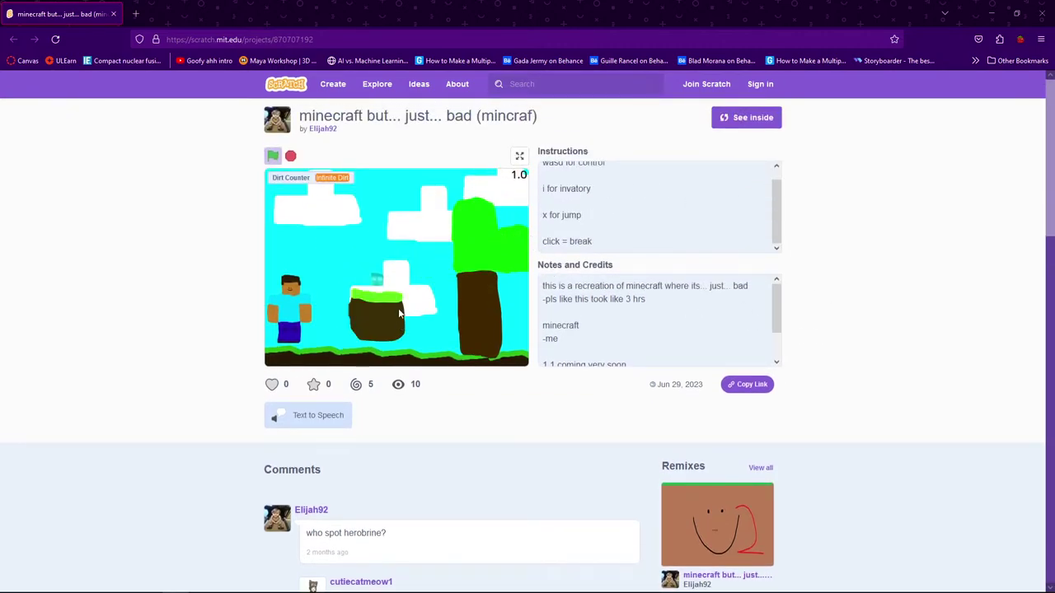
click(365, 264)
click(375, 246)
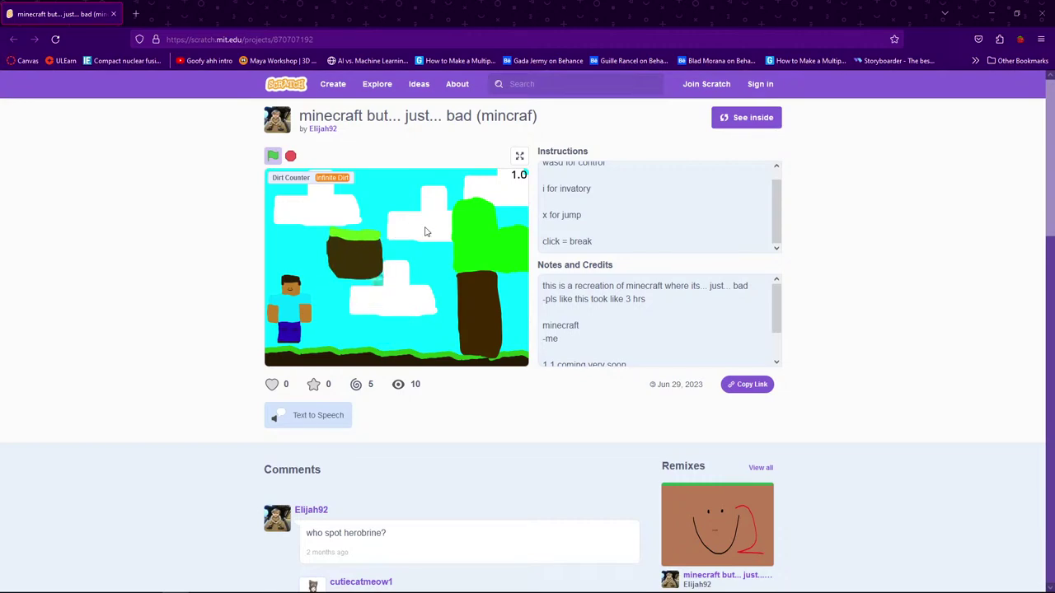
click(432, 229)
click(452, 284)
click(437, 259)
key(i)
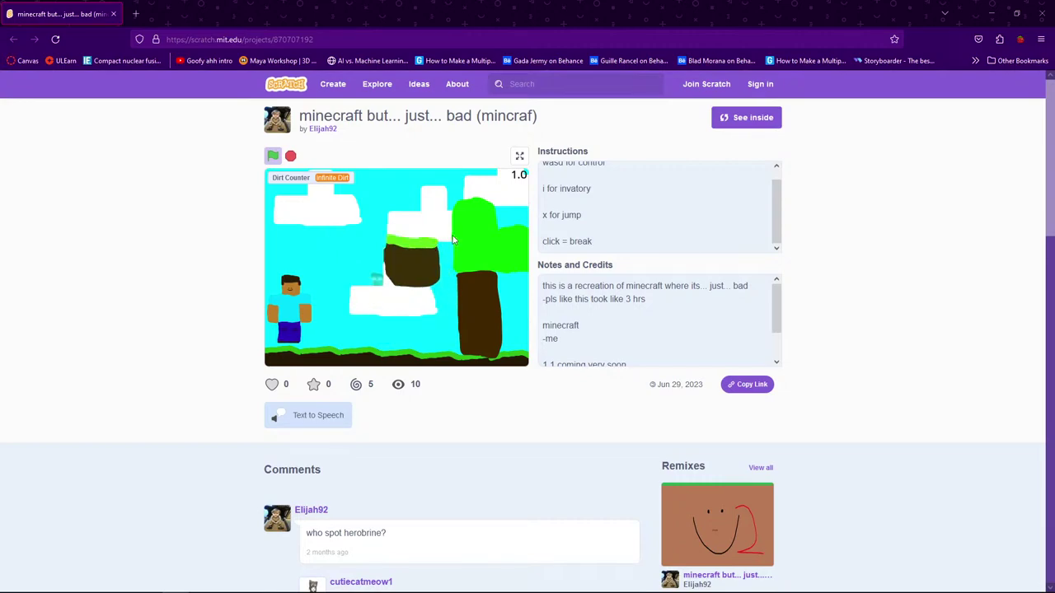
click(457, 235)
Show the game's inventory, equip the character with the dirt block, and move him right
scroll(615, 228, up, 1)
key(i)
click(379, 293)
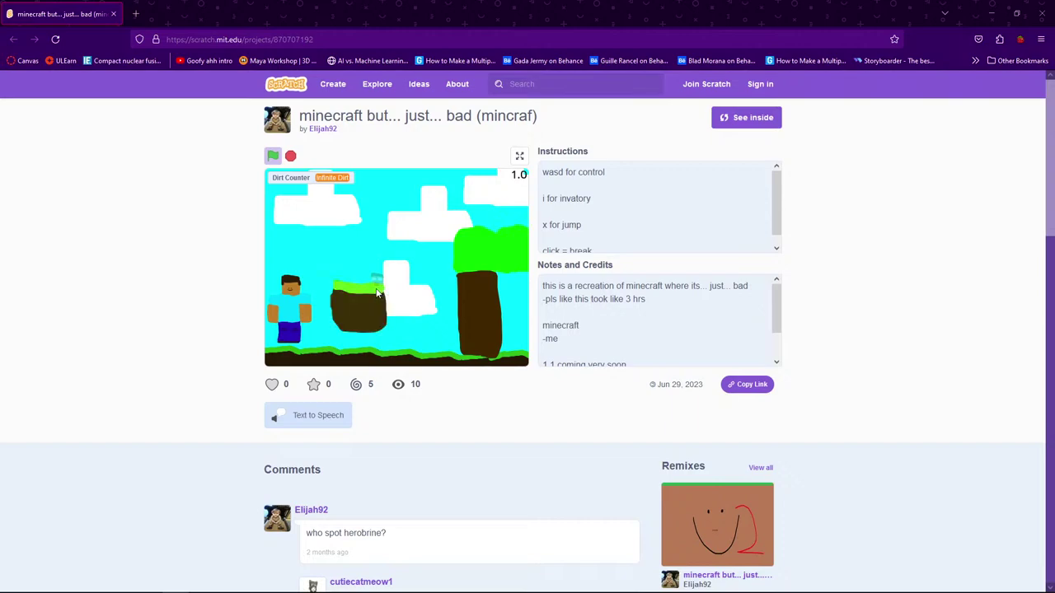
click(406, 289)
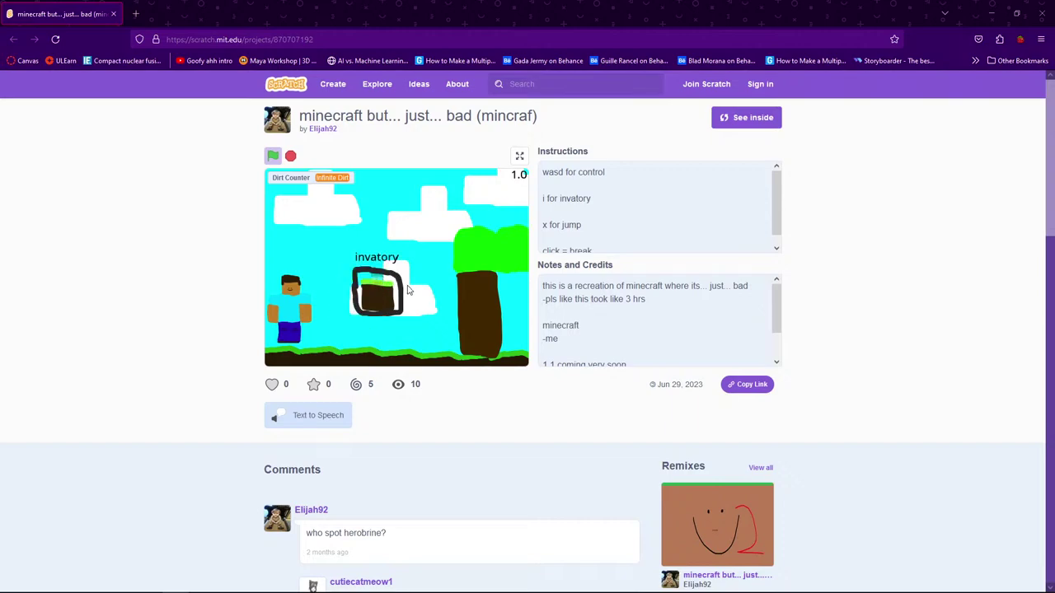
key(d)
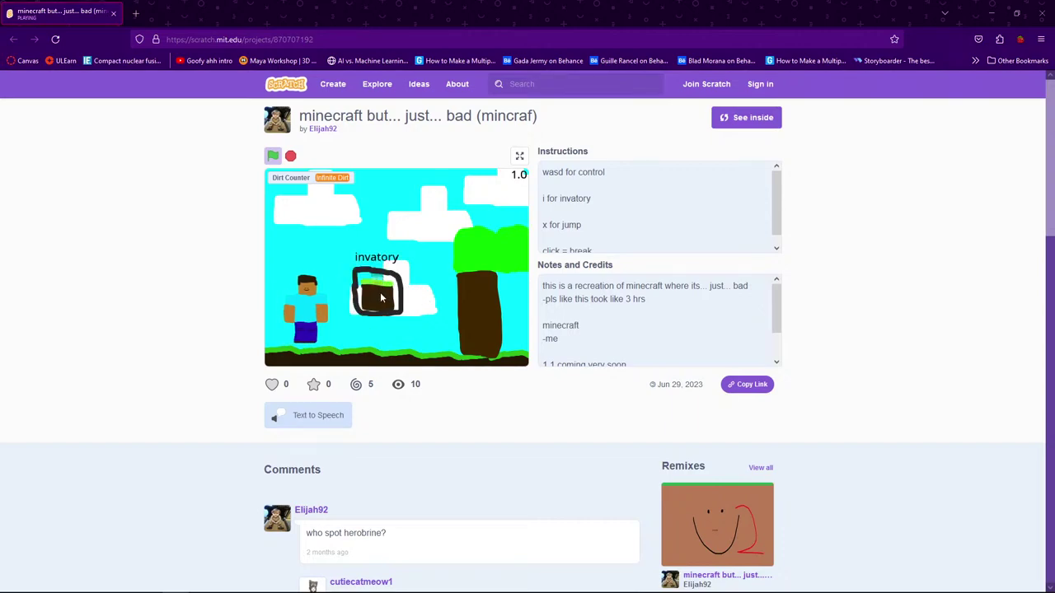
key(i)
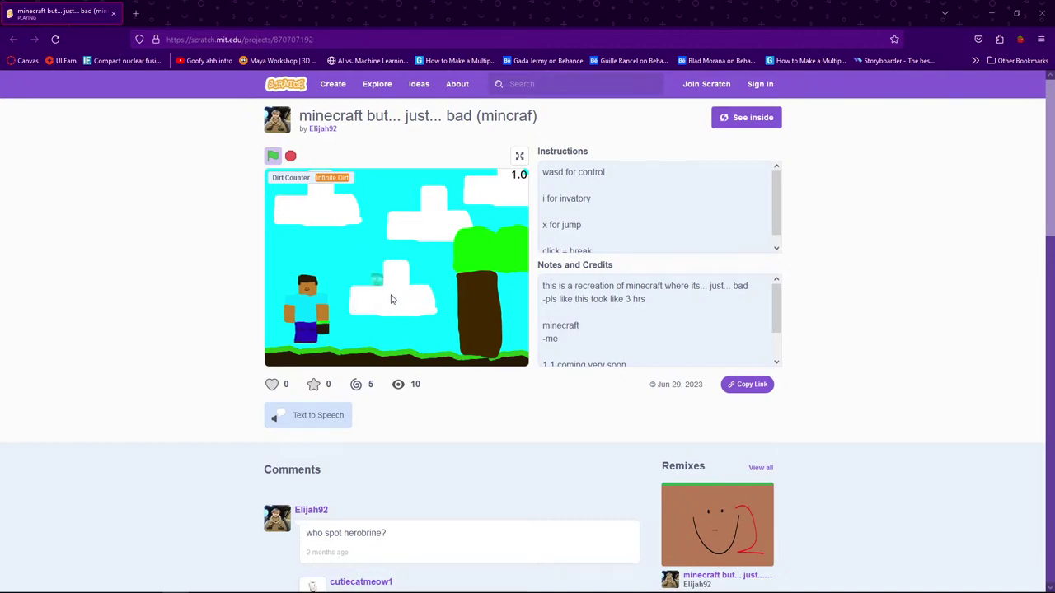
key(i)
Expand the game to full screen, pick the dirt block from the inventory, and fly the character above the lower cloud
scroll(609, 228, down, 1)
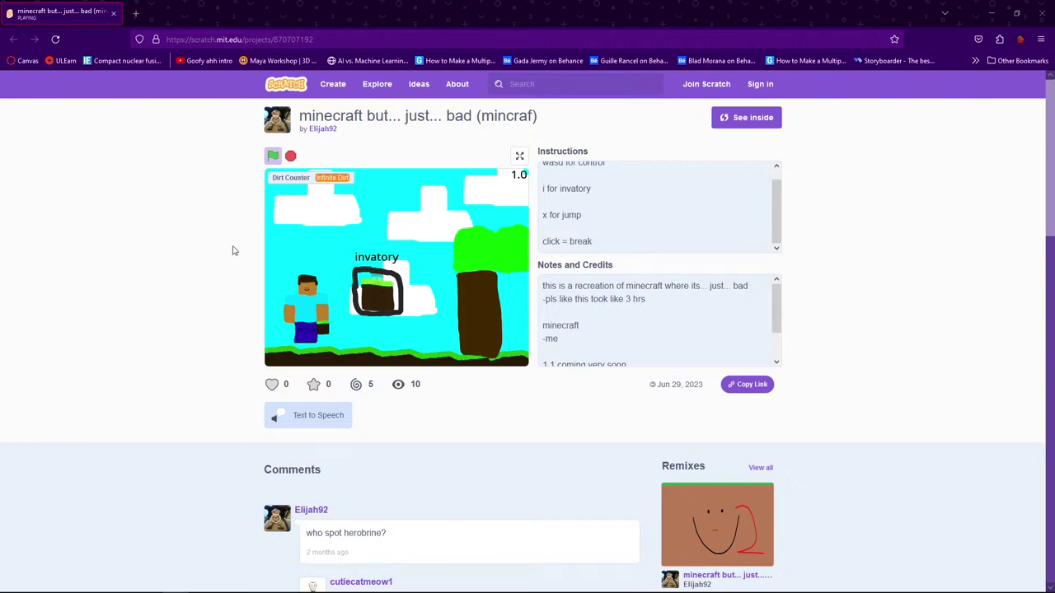
scroll(377, 271, down, 2)
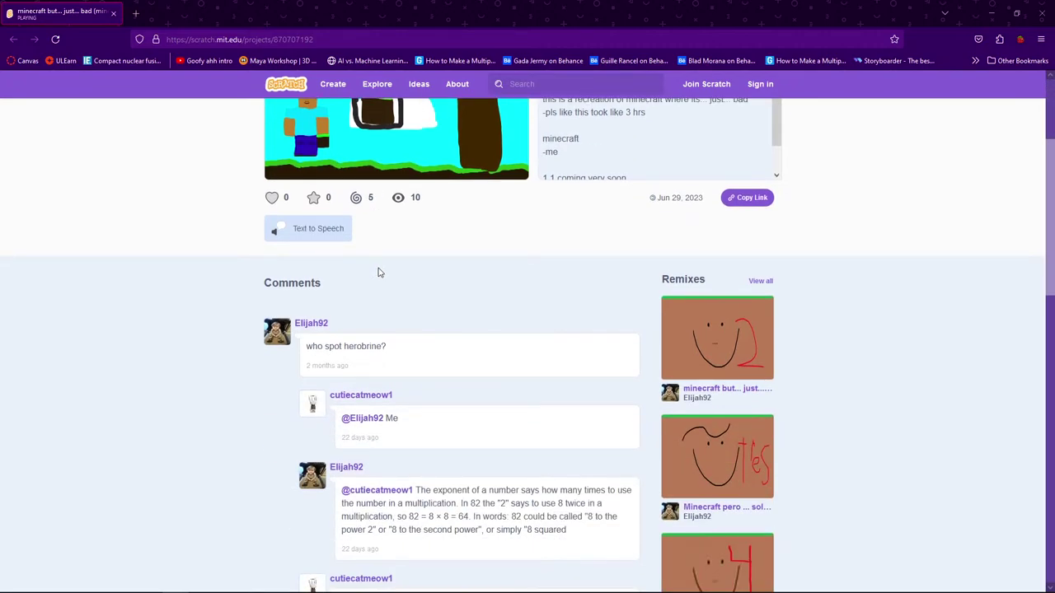
scroll(378, 272, up, 2)
click(519, 156)
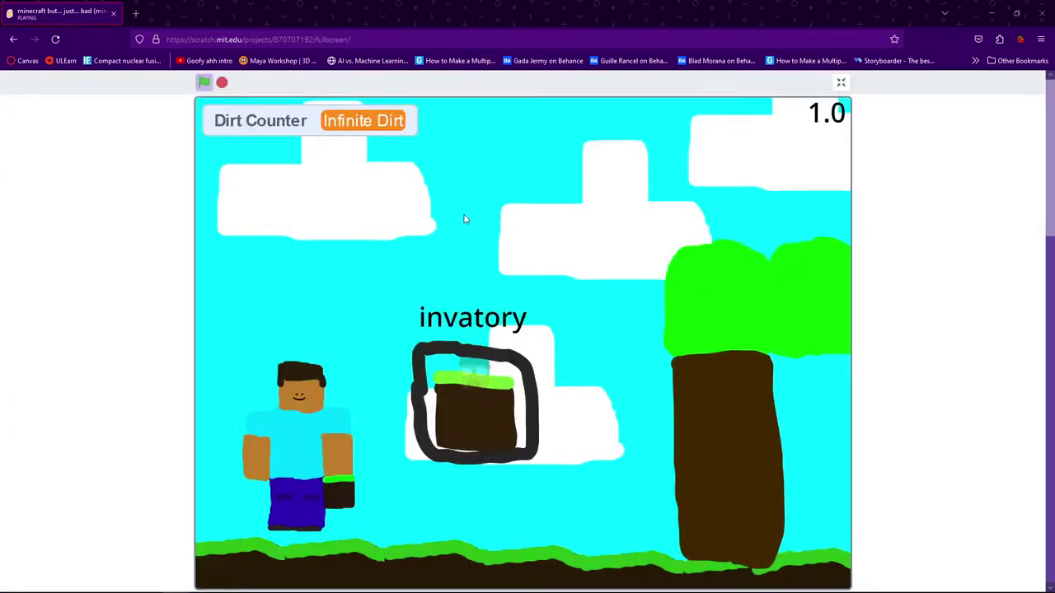
click(466, 402)
key(e)
key(Right)
key(Up)
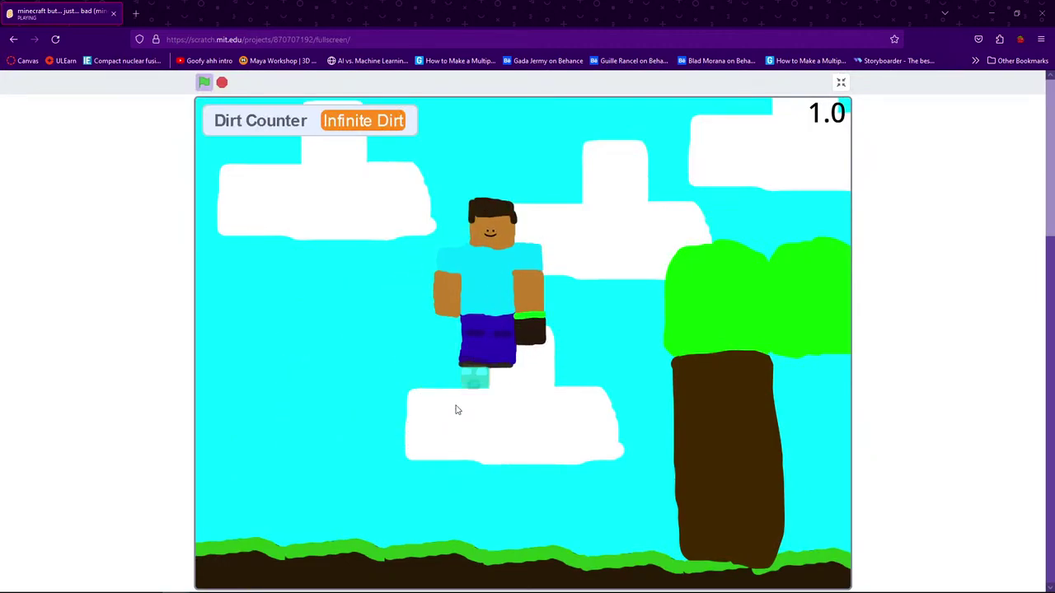
Place the dirt block on the lower cloud, remove it again, and move the character left and up
click(458, 410)
click(537, 411)
key(Left)
key(Up)
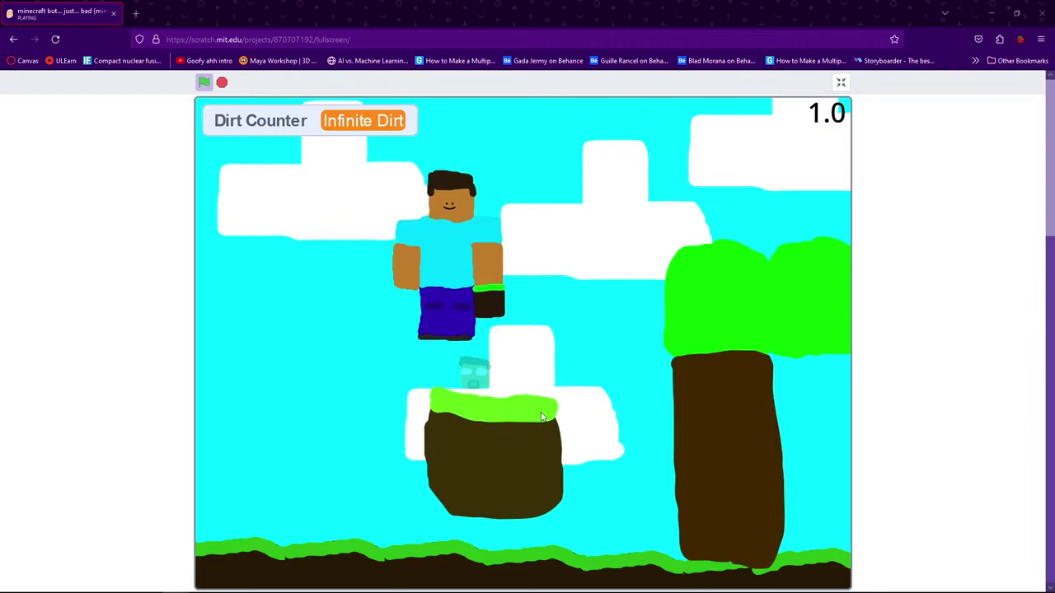
click(542, 417)
key(Up)
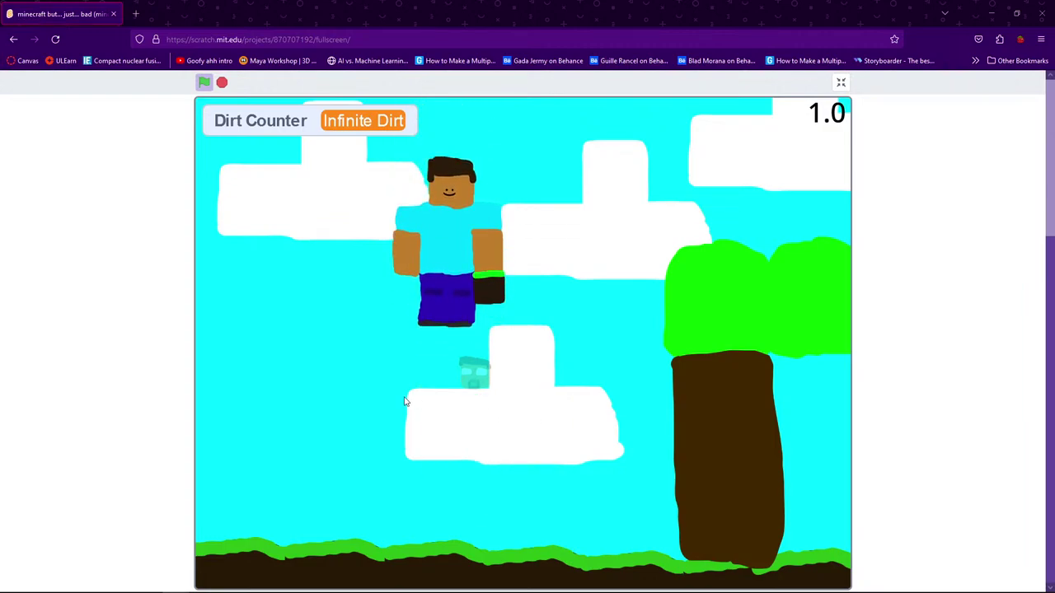
Fly the character farther left and place the dirt block beneath him, shifting it to the scene's left edge
click(381, 410)
key(Left)
key(Left)
key(Up)
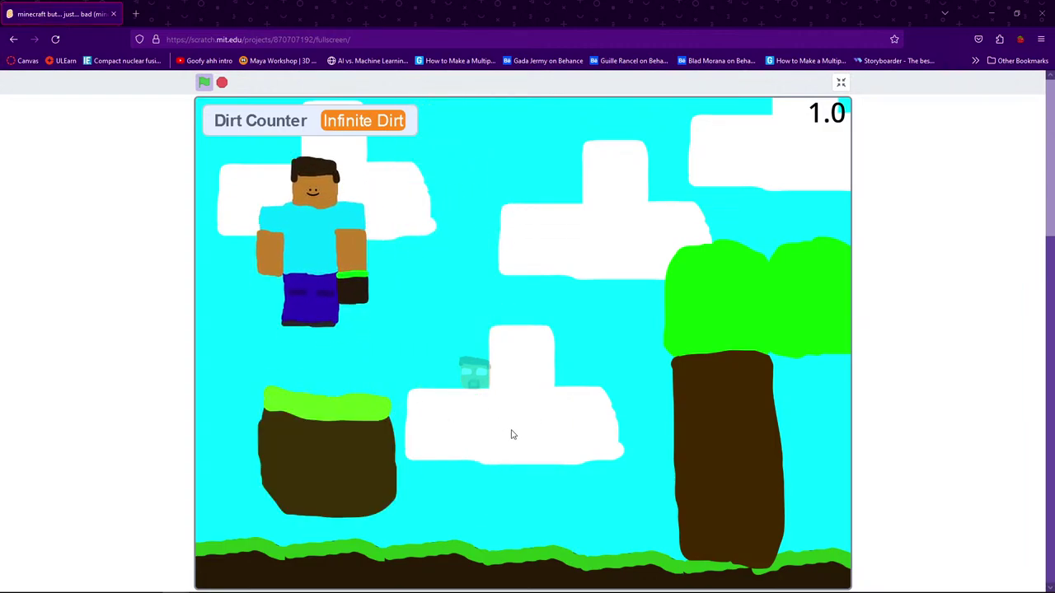
click(513, 432)
click(294, 419)
click(294, 422)
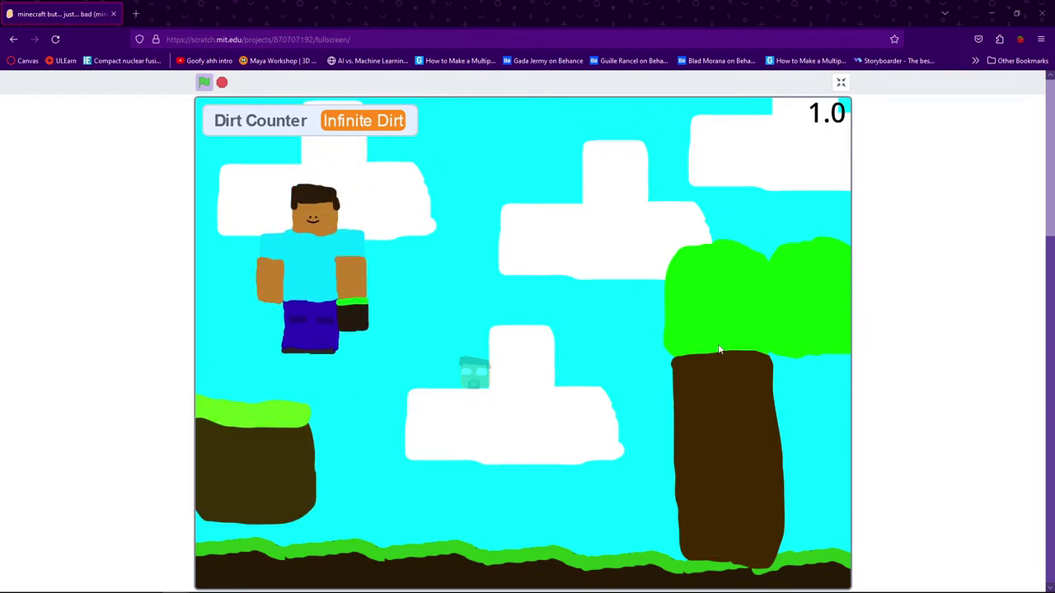
Try to break the tree's remaining leaves and move the character back toward the lower cloud
key(Up)
click(690, 296)
click(689, 293)
key(Right)
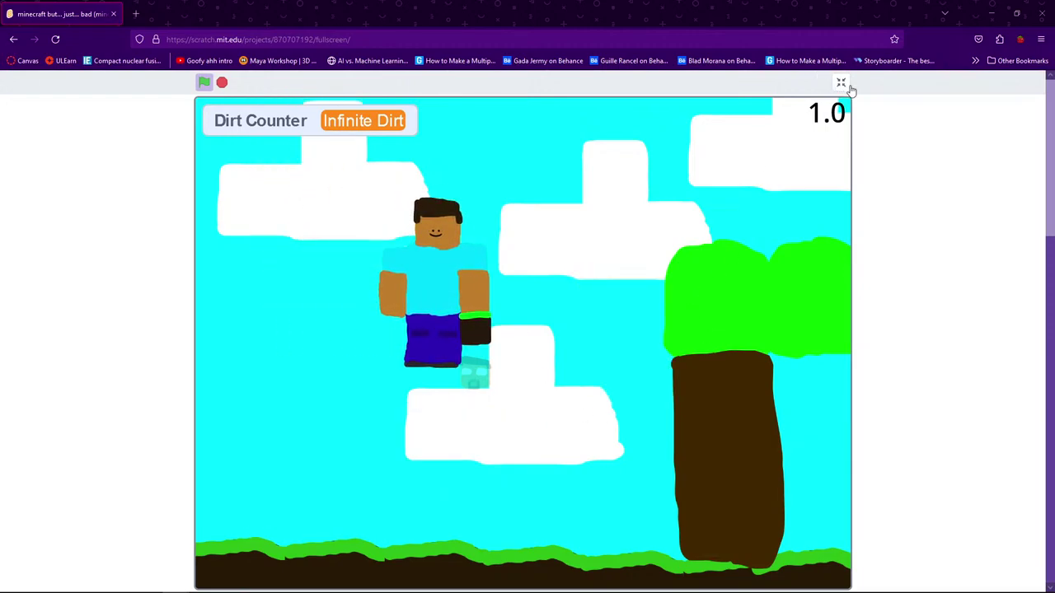
Return to the project page and read its Instructions and its Notes and Credits
click(840, 82)
scroll(589, 248, down, 4)
scroll(706, 285, up, 4)
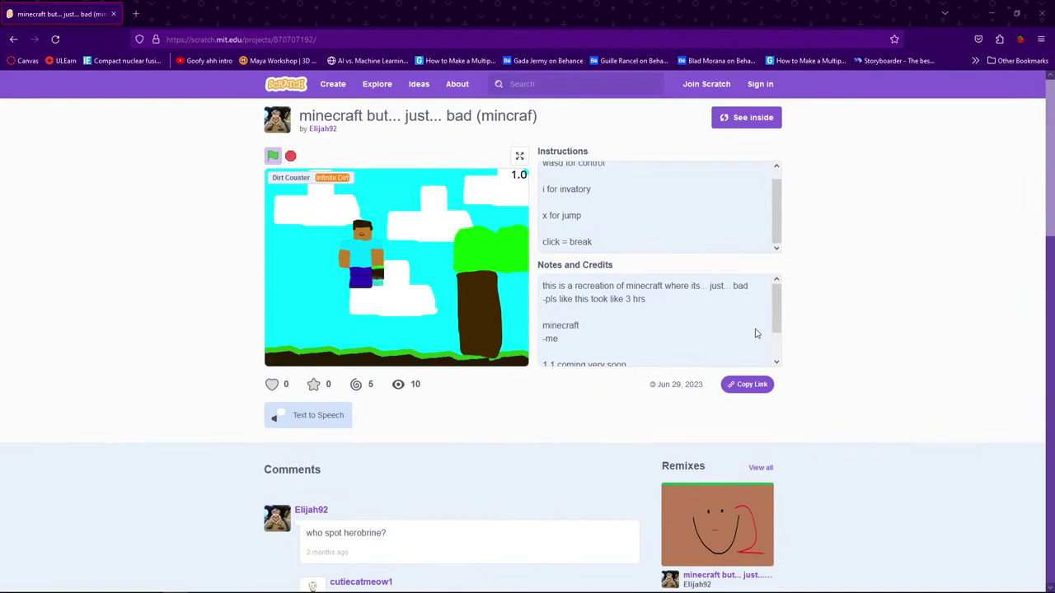
scroll(728, 344, down, 2)
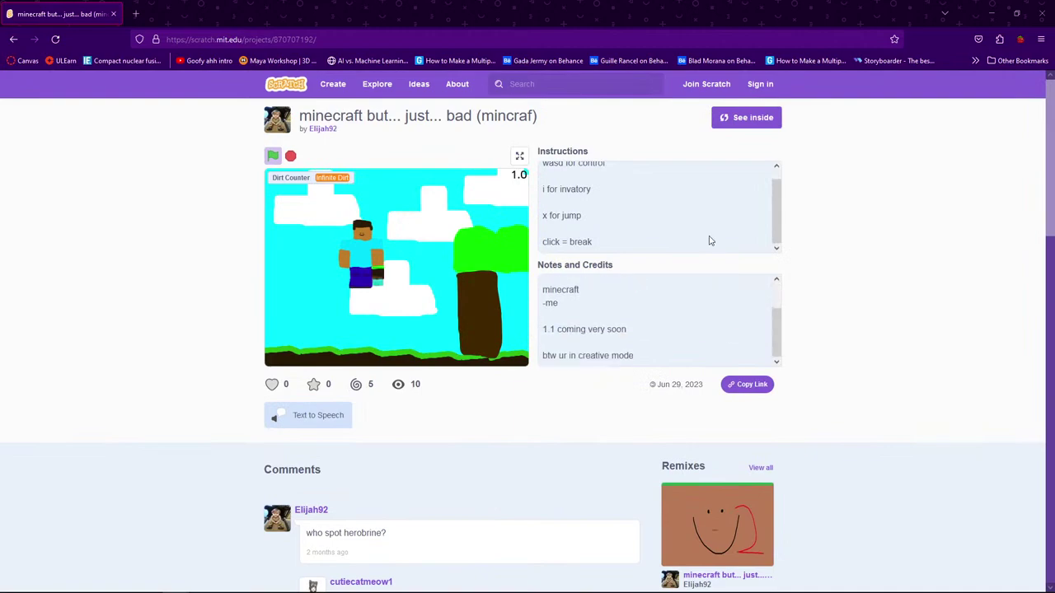
click(519, 156)
click(839, 85)
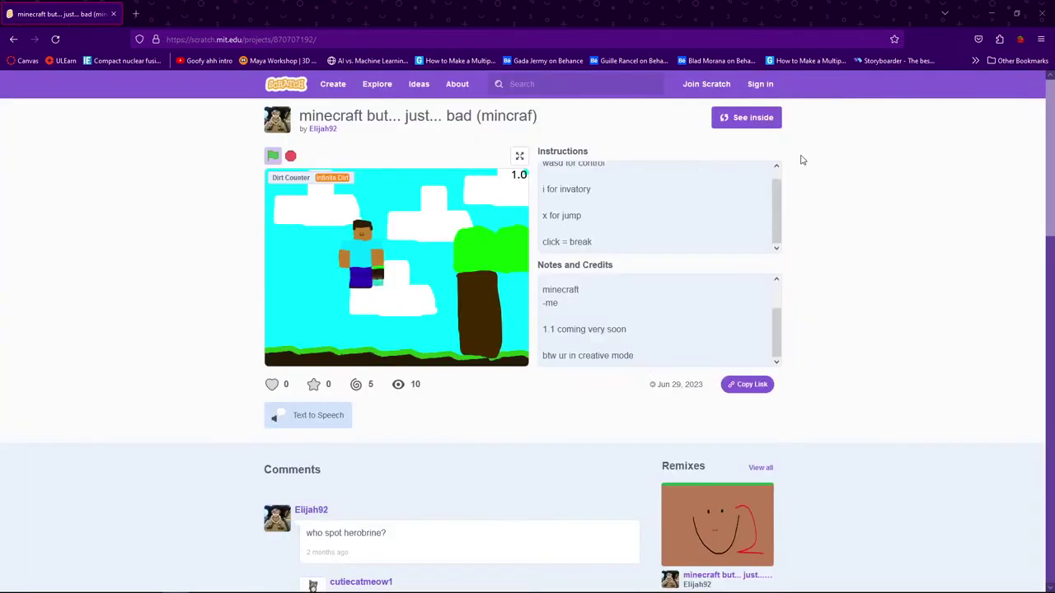
Look inside the project, examine the scripts of the character and the ground sprites up to Sprite10, and return to the project page
click(745, 116)
scroll(625, 302, down, 4)
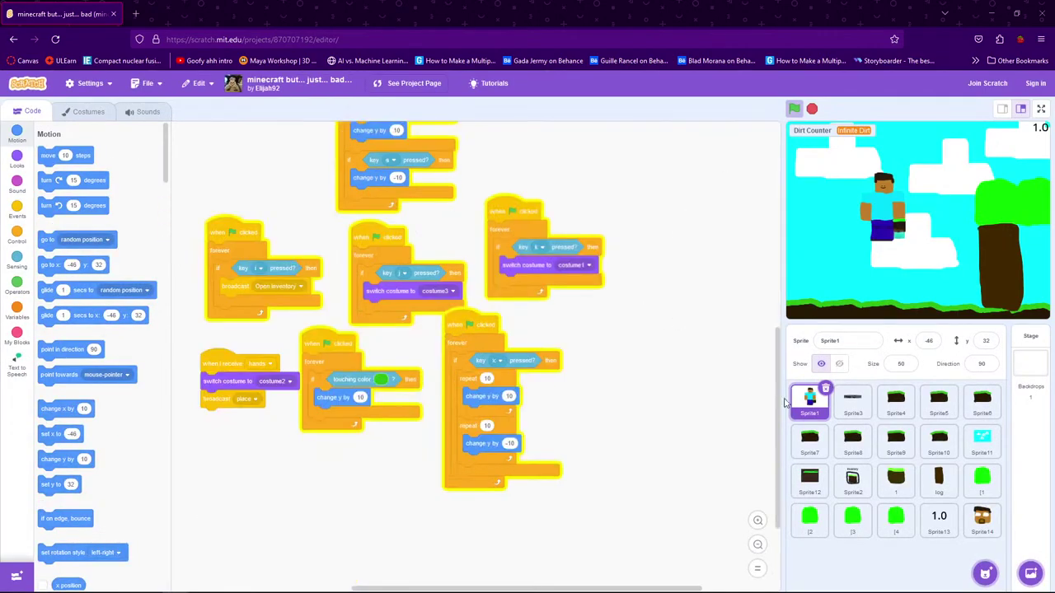
click(852, 437)
click(896, 437)
click(939, 437)
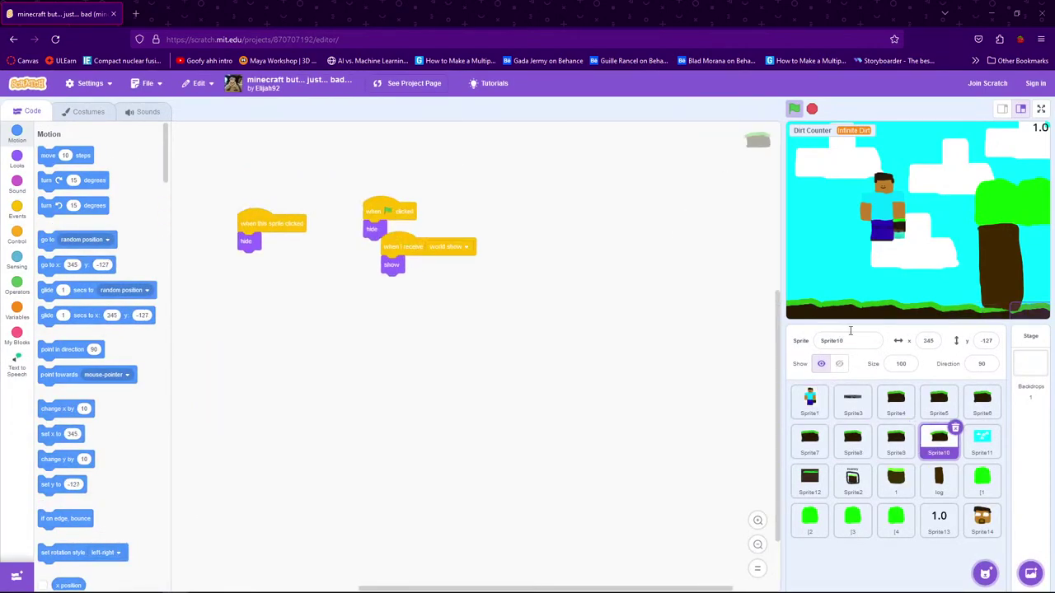
click(412, 85)
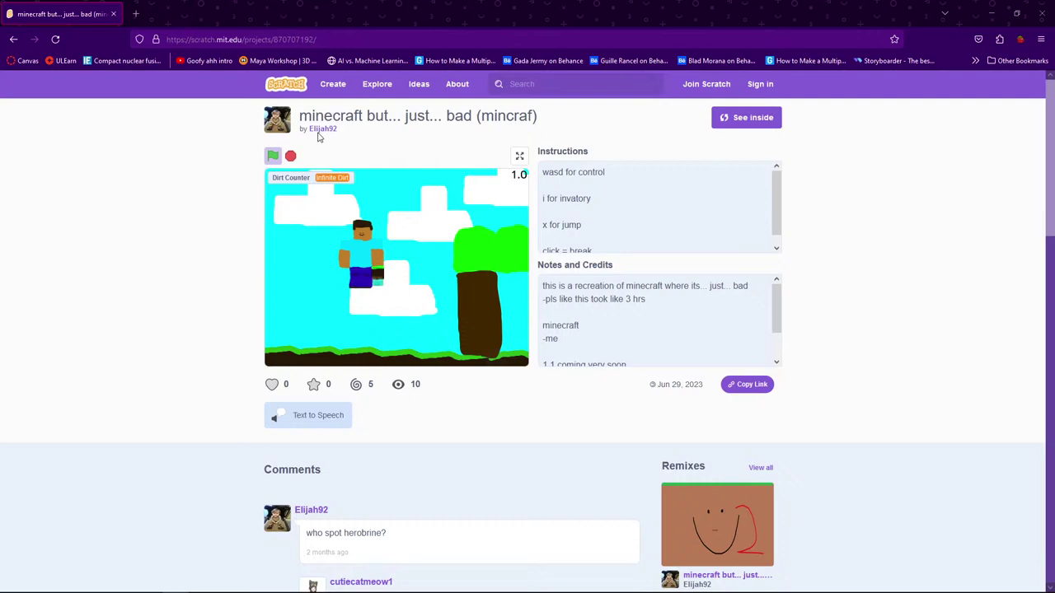
Try to open the project creator's profile, reload the resulting page, and go back to the project page
click(318, 131)
click(545, 354)
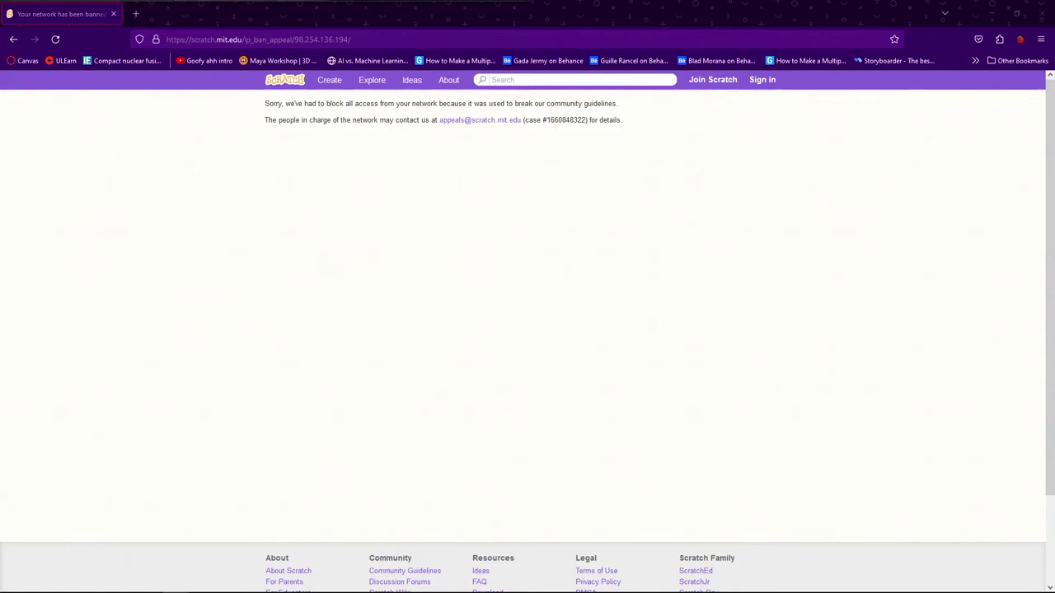
click(53, 39)
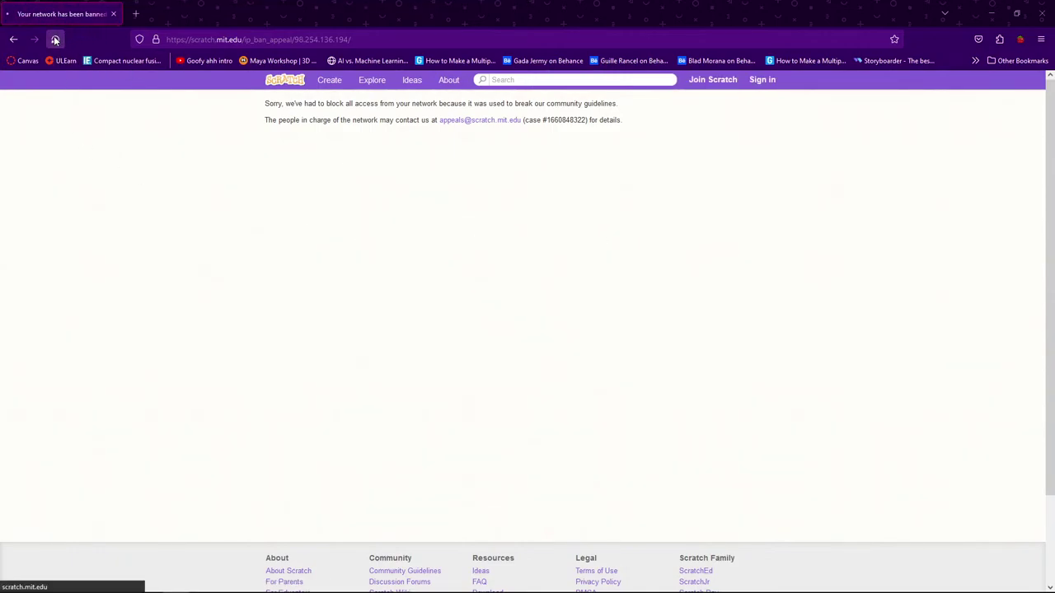
click(13, 39)
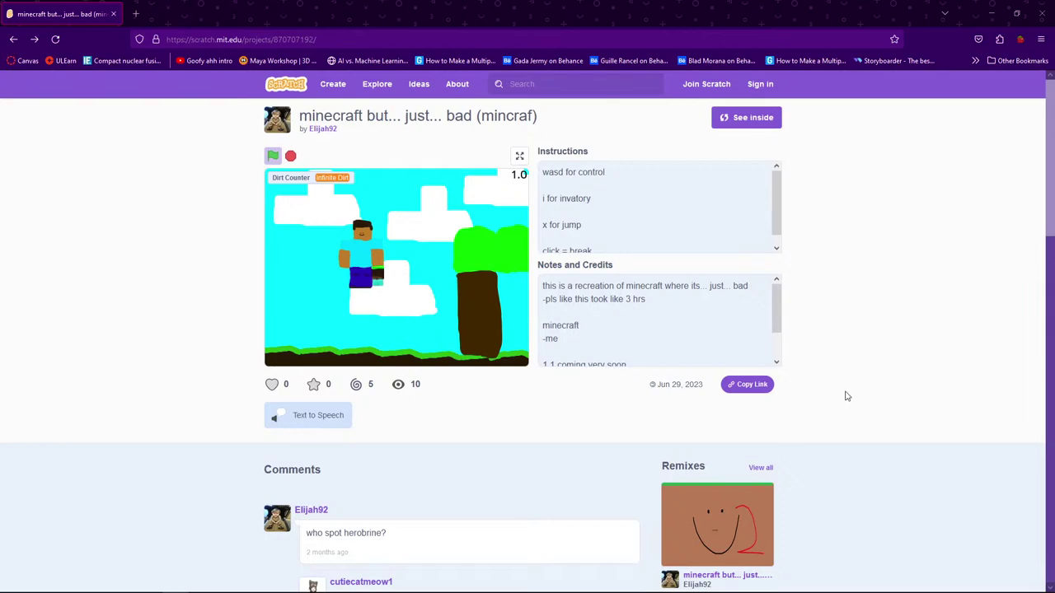
Request the project creator's profile again and confirm leaving the project page
scroll(613, 233, down, 1)
click(322, 129)
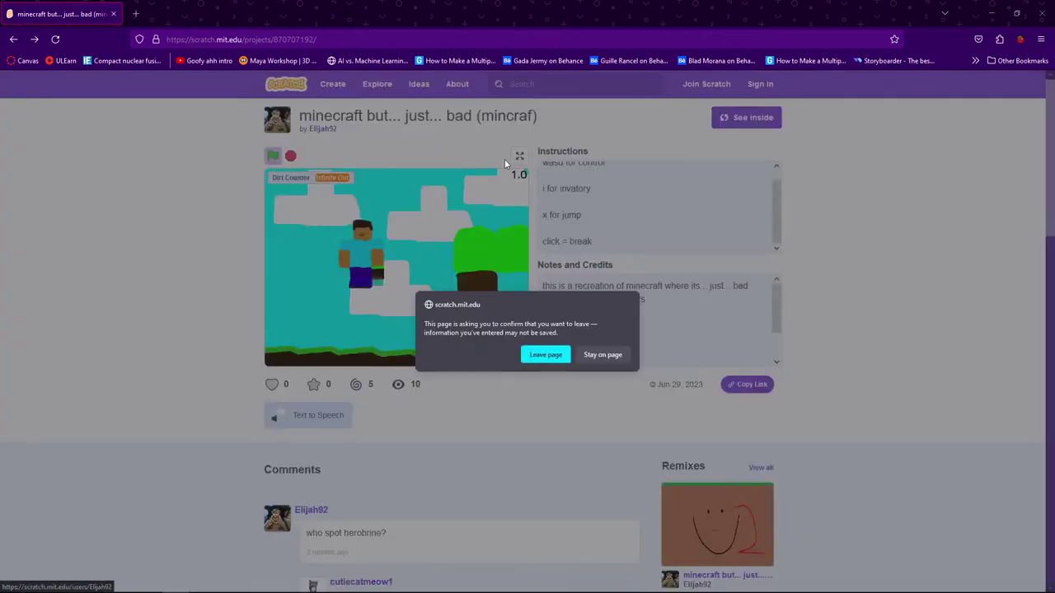
click(545, 355)
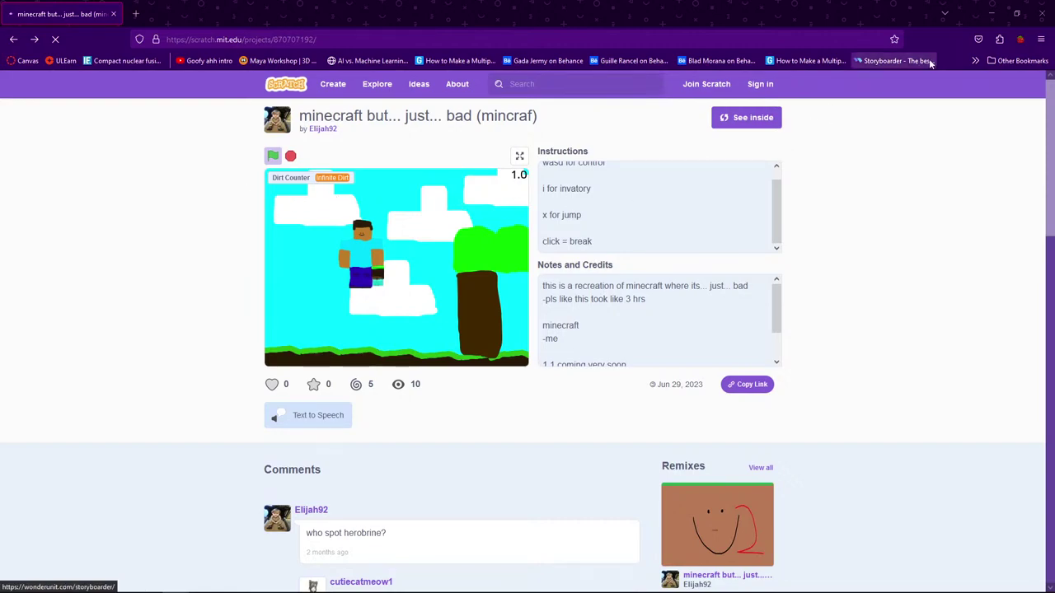
Close the browser to return to Photoshop and soften the stone head's nose bridge and forehead with colours sampled from the stone
click(1042, 13)
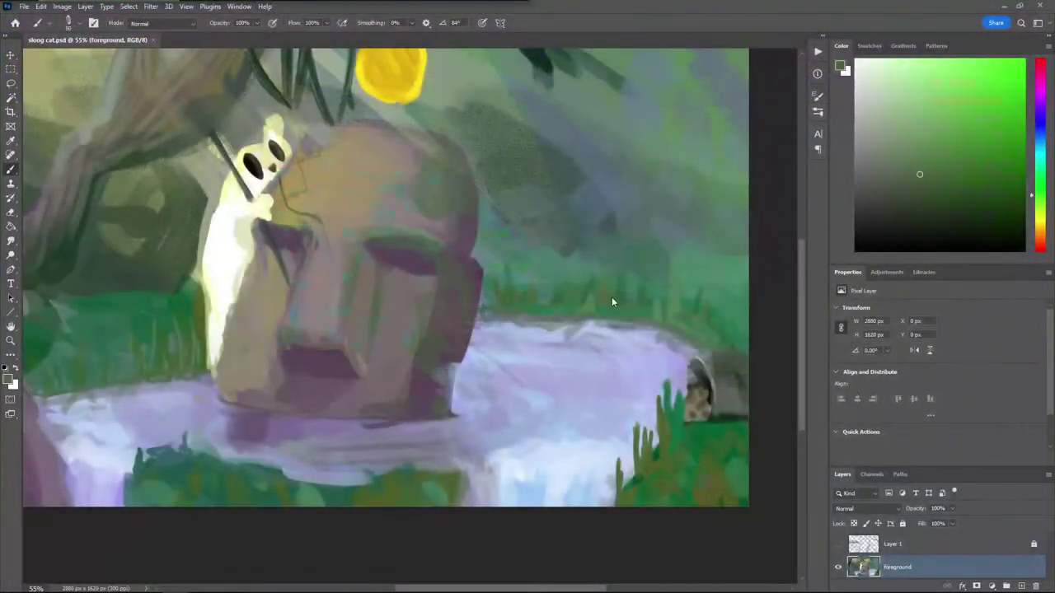
key(i)
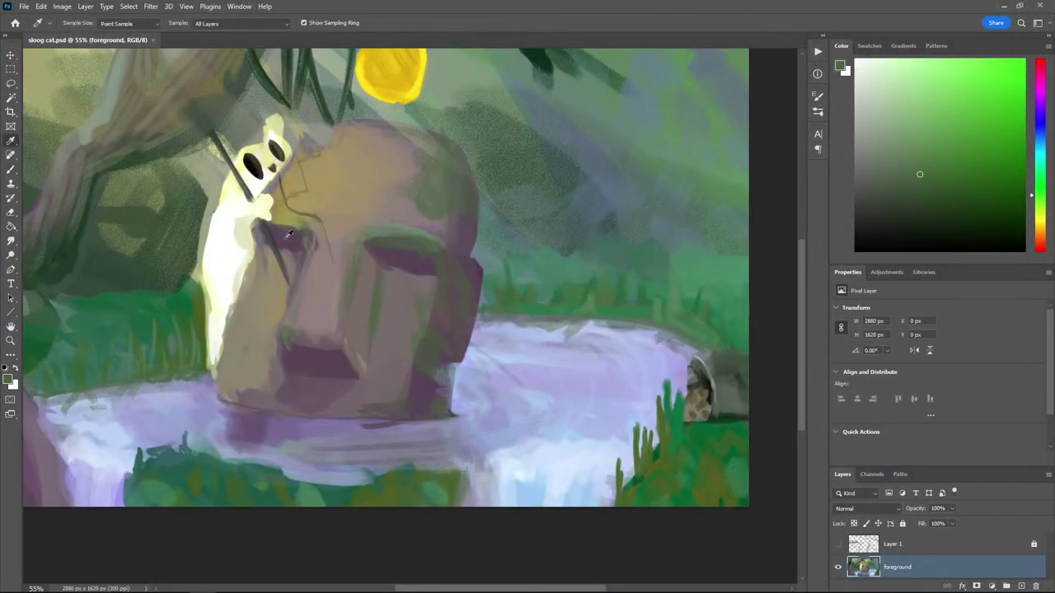
click(310, 264)
drag(348, 232, 341, 239)
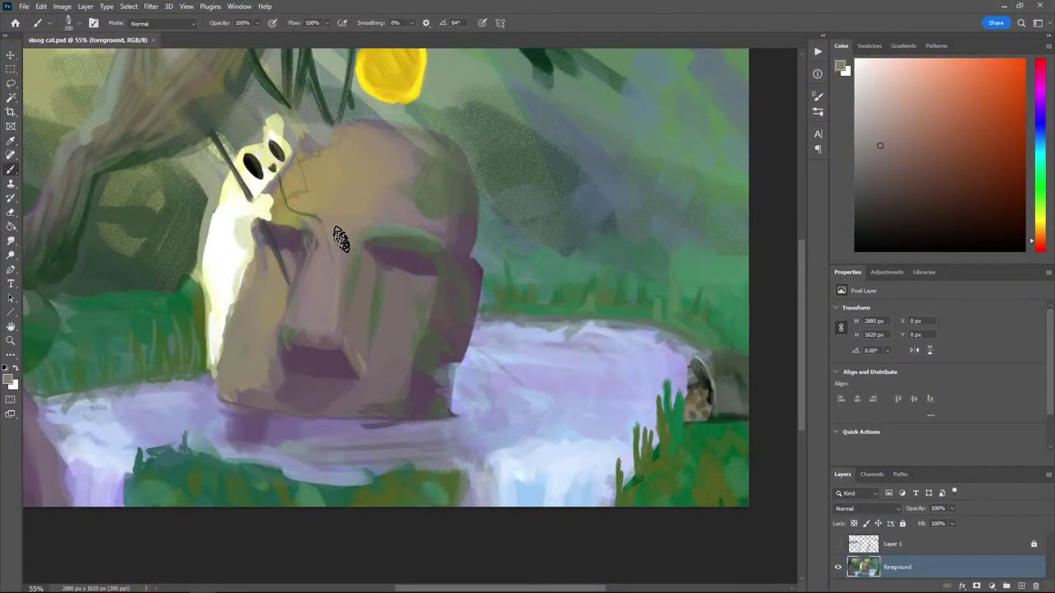
click(296, 191)
key(b)
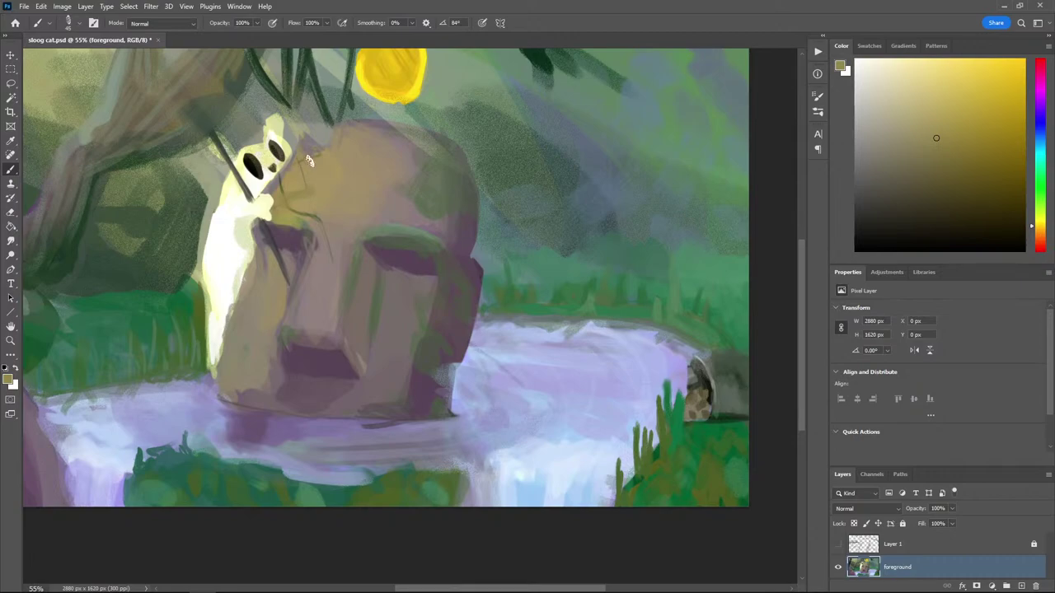
Redraw the jagged crack across the stone head's forehead with a thin dark purple brush
key(i)
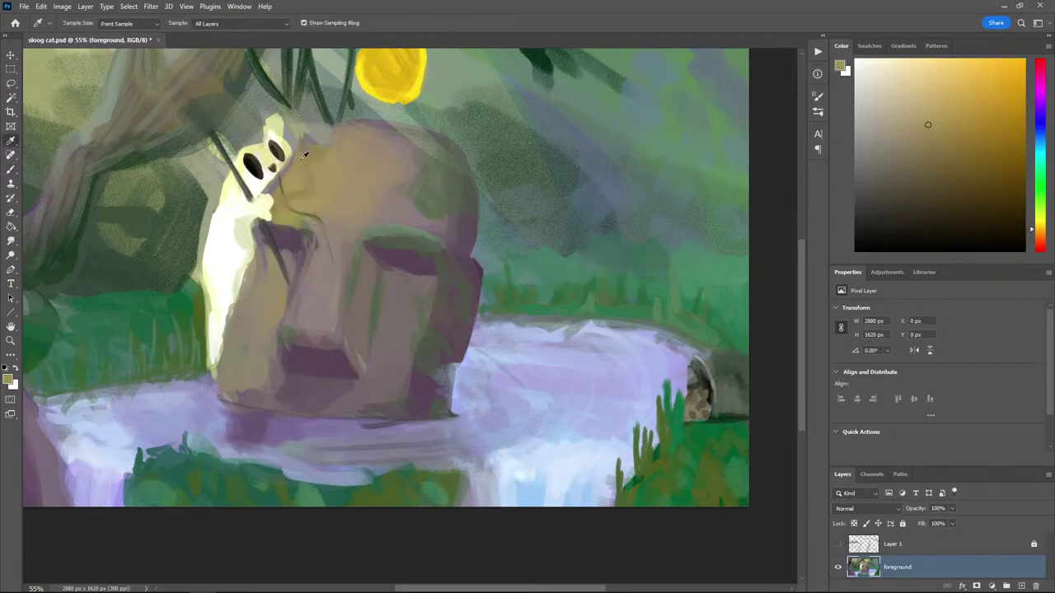
click(381, 223)
key(b)
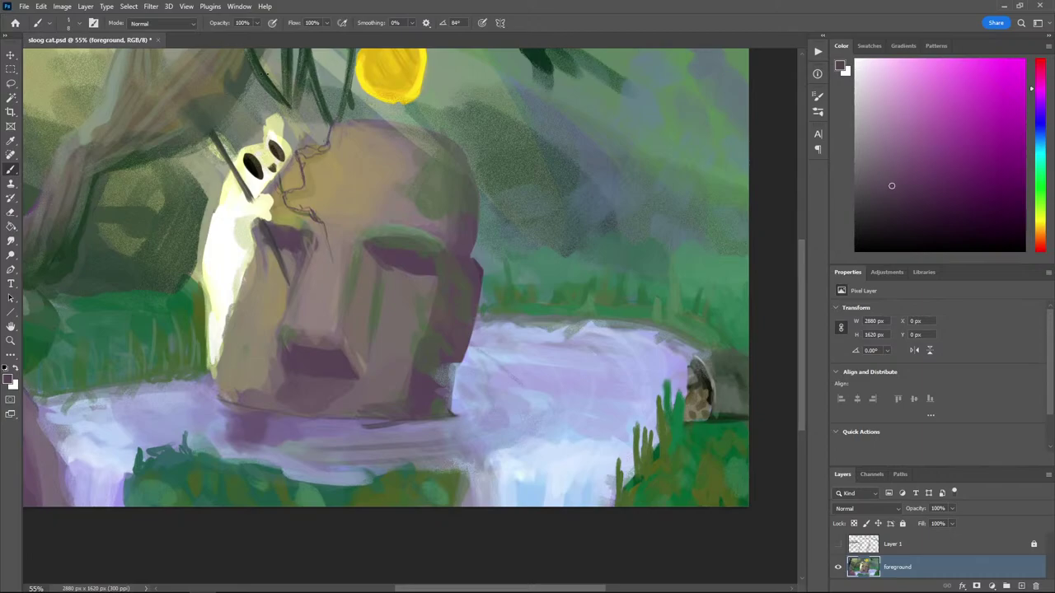
Refine the edges of the forehead crack with sampled stone tones and dab olive-green moss along the side of the nose
alt+click(315, 176)
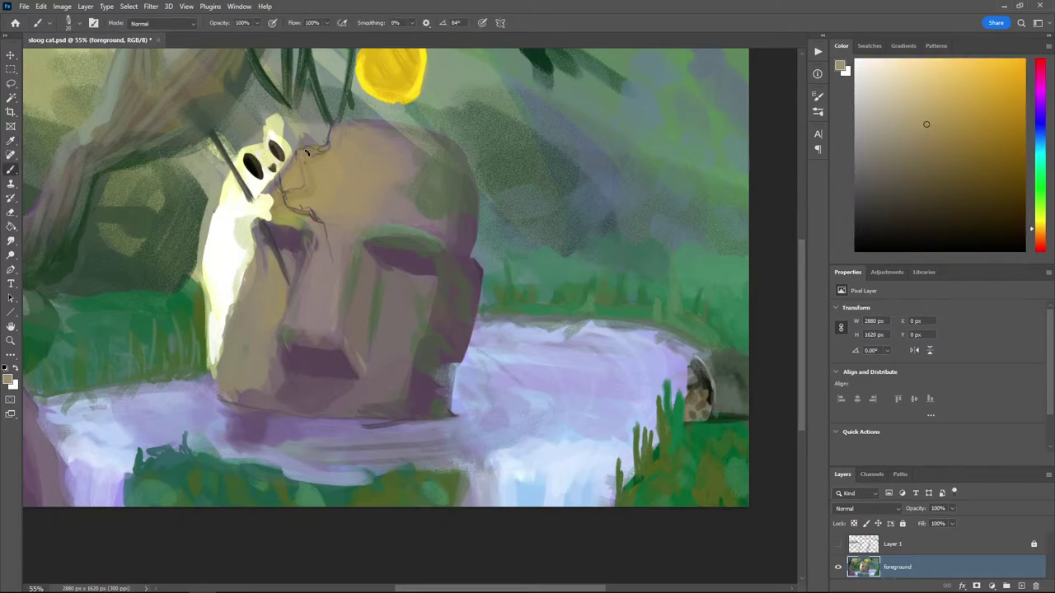
alt+click(309, 217)
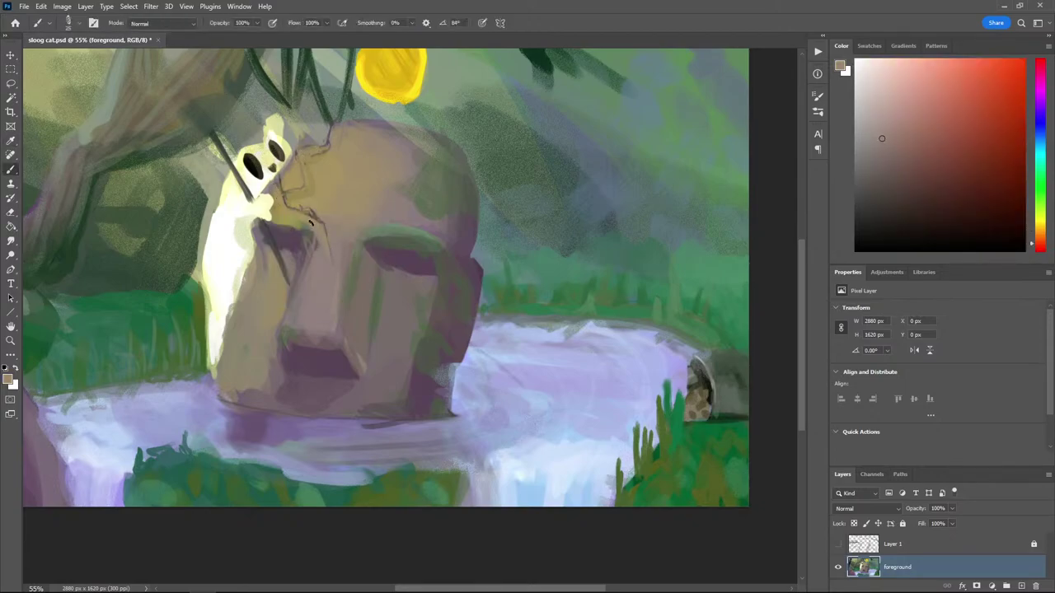
alt+click(314, 215)
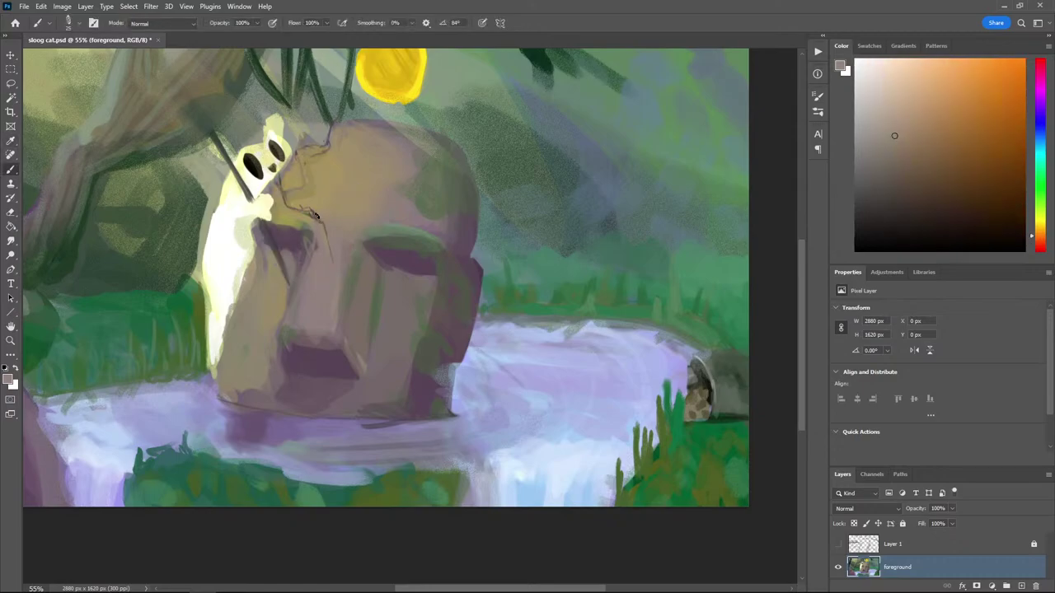
alt+click(316, 208)
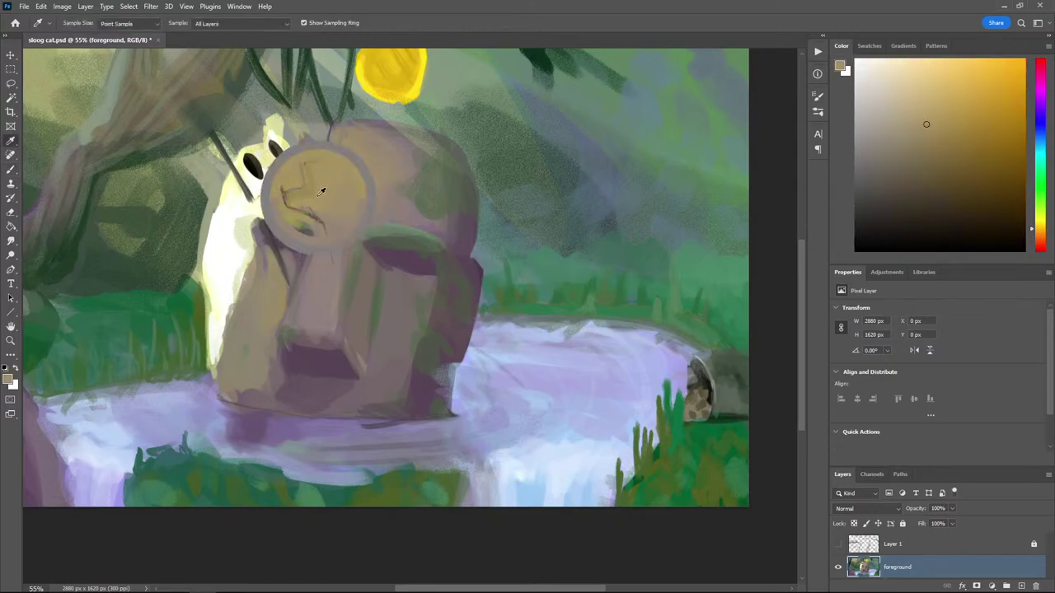
alt+click(329, 274)
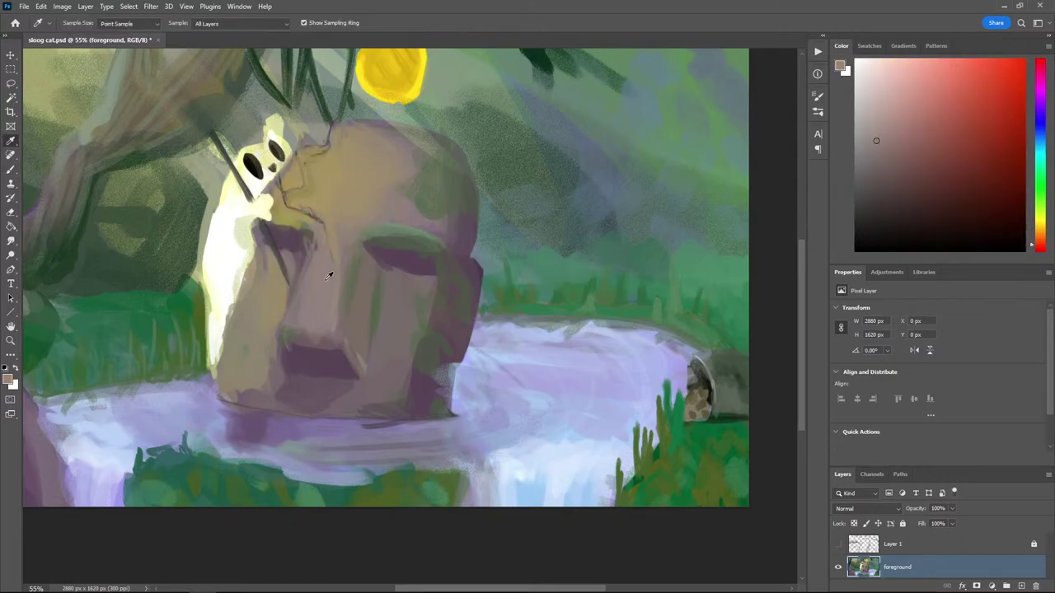
key(b)
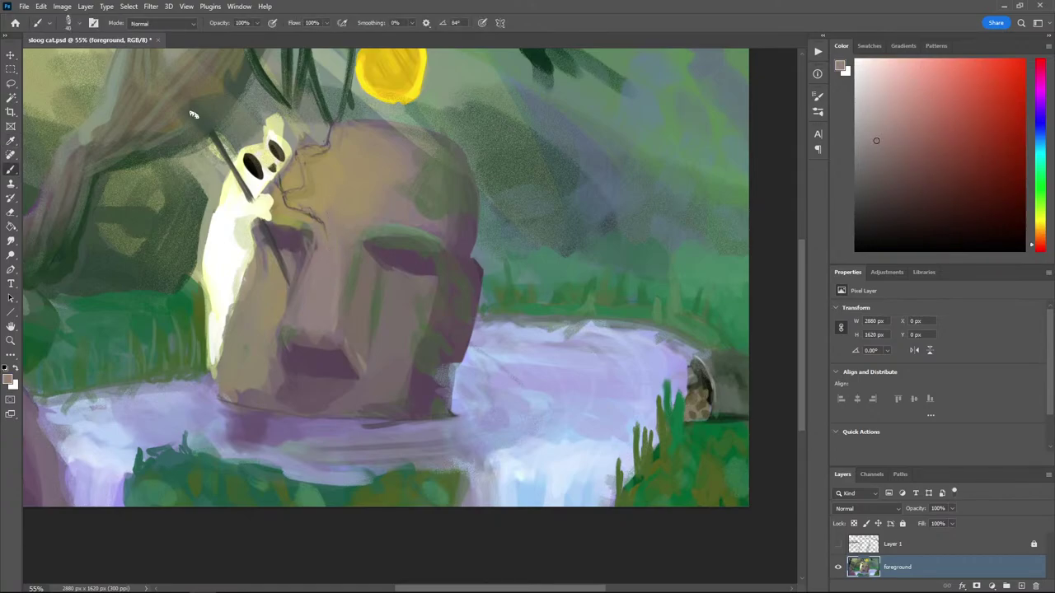
alt+click(354, 248)
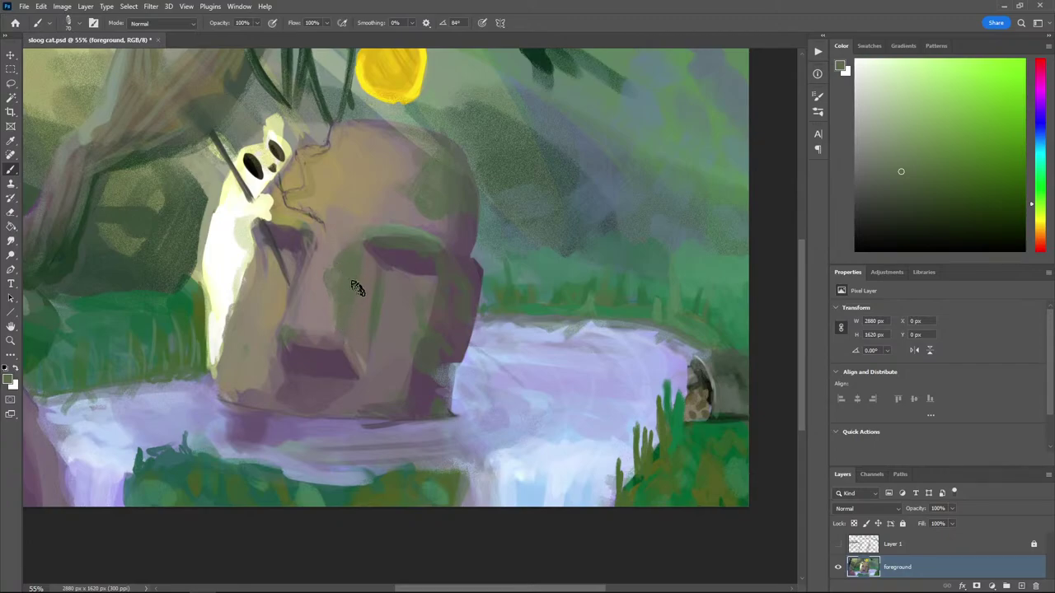
Sample the dark green of the hanging vines and thicken the vine tips above the slug cat with a larger brush
drag(259, 135, 376, 349)
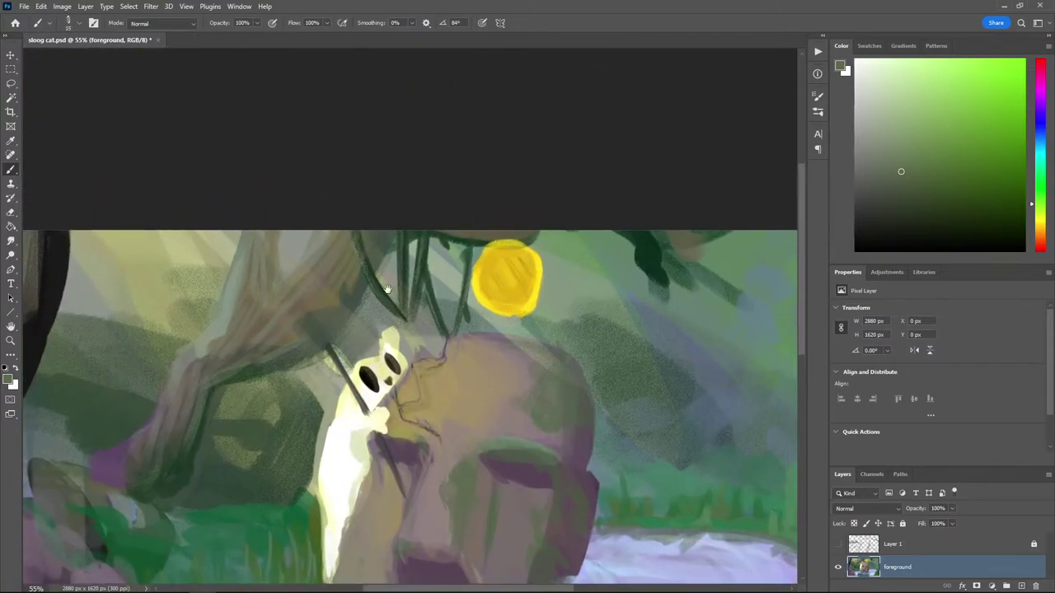
click(419, 257)
key(b)
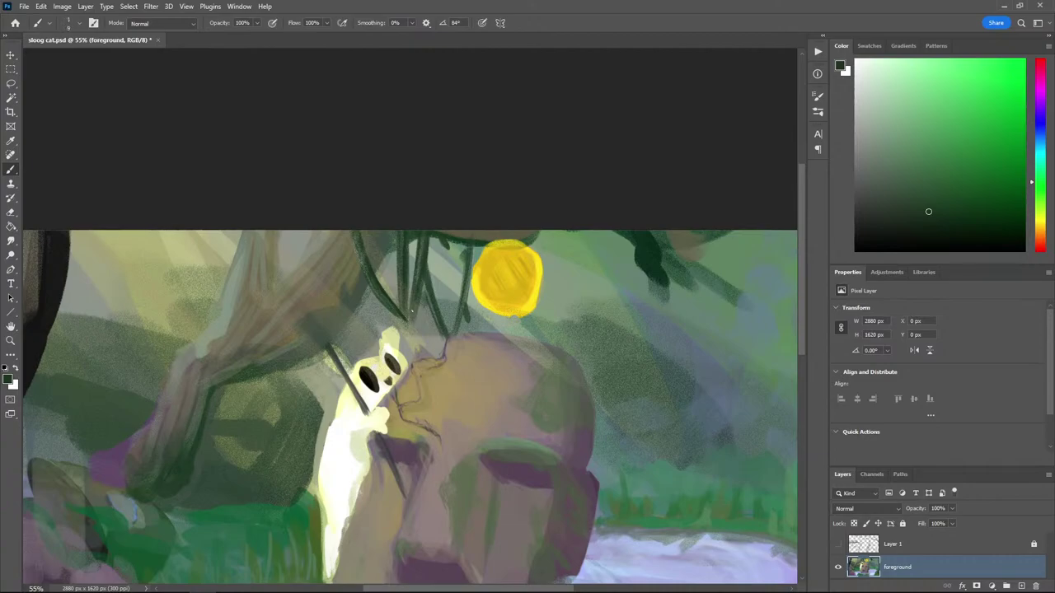
key(bracketright)
key(bracketright)
mouse_move(424, 284)
mouse_down()
mouse_move(411, 321)
mouse_move(411, 310)
mouse_up()
Apply the Sharpen filter to the foreground layer
scroll(389, 309, down, 3)
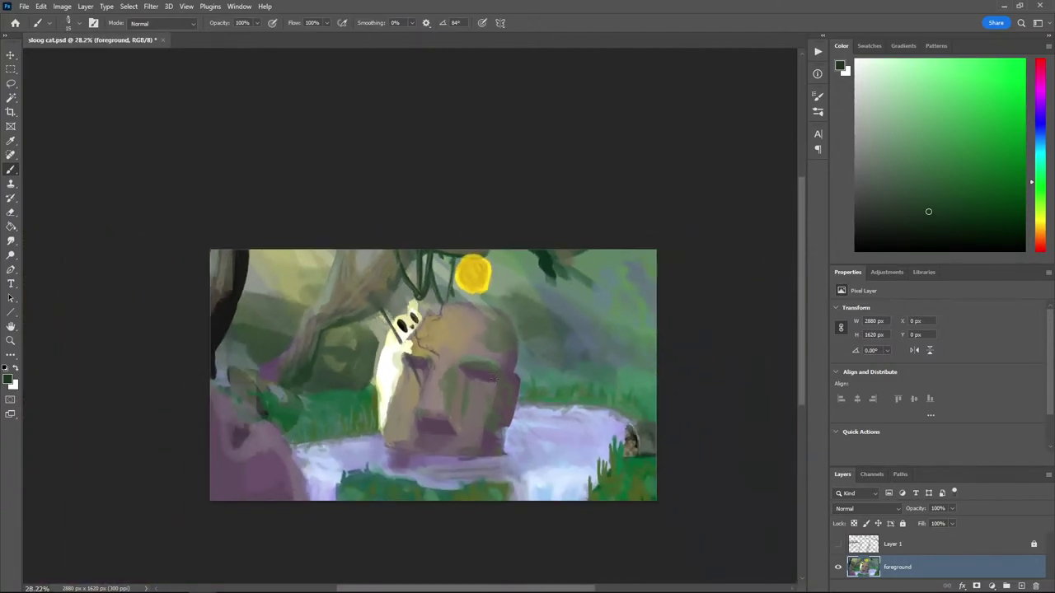
scroll(486, 364, up, 1)
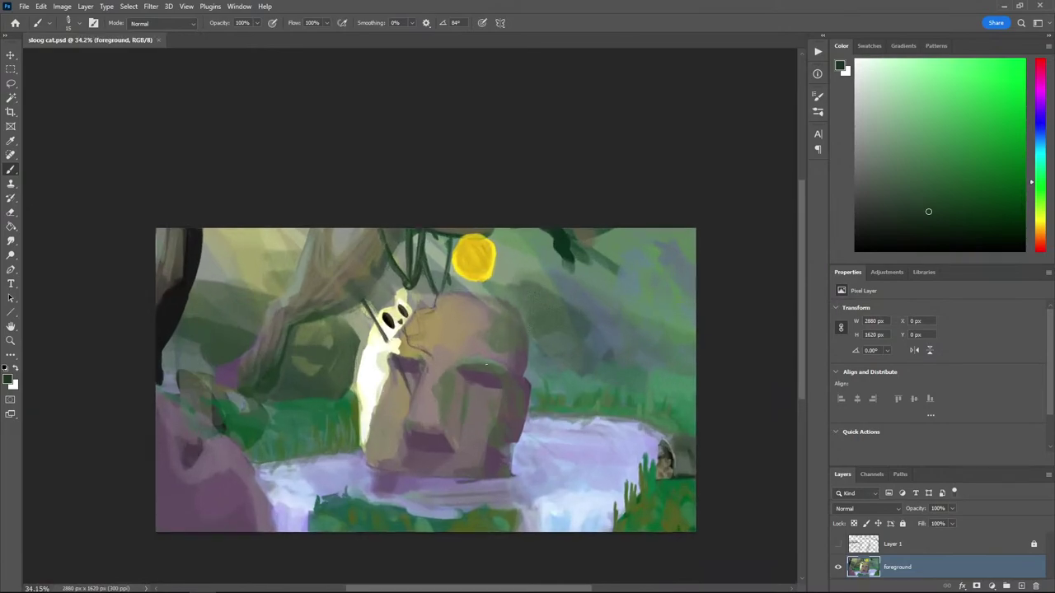
click(154, 7)
mouse_move(255, 212)
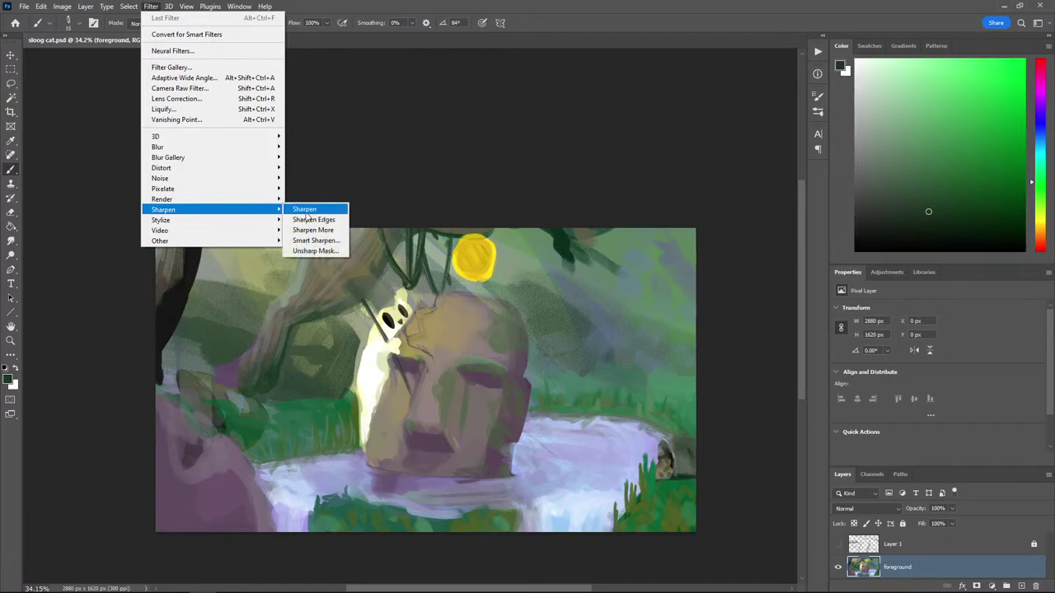
click(305, 211)
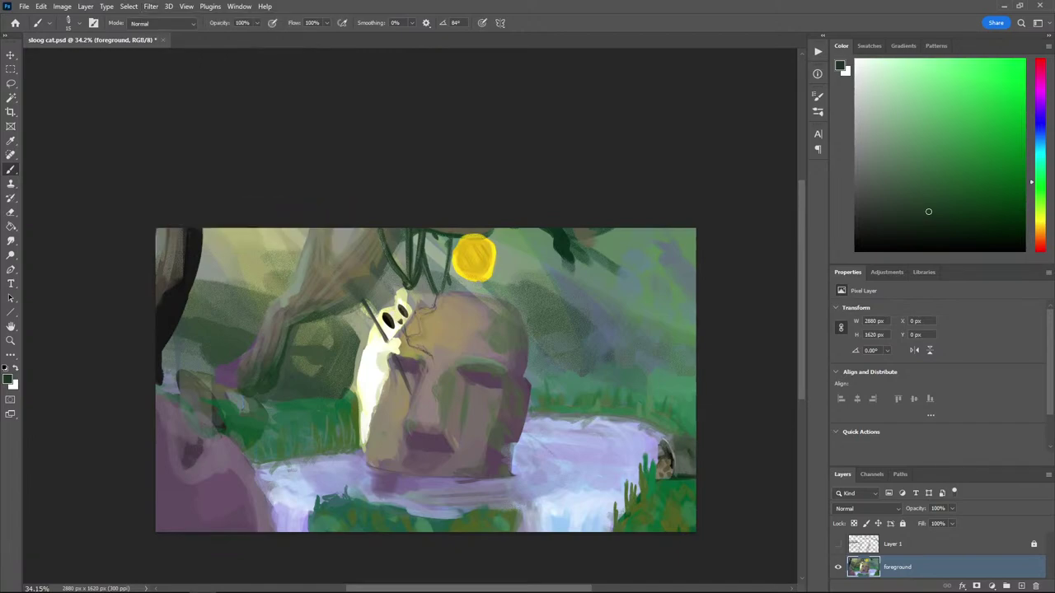
click(151, 8)
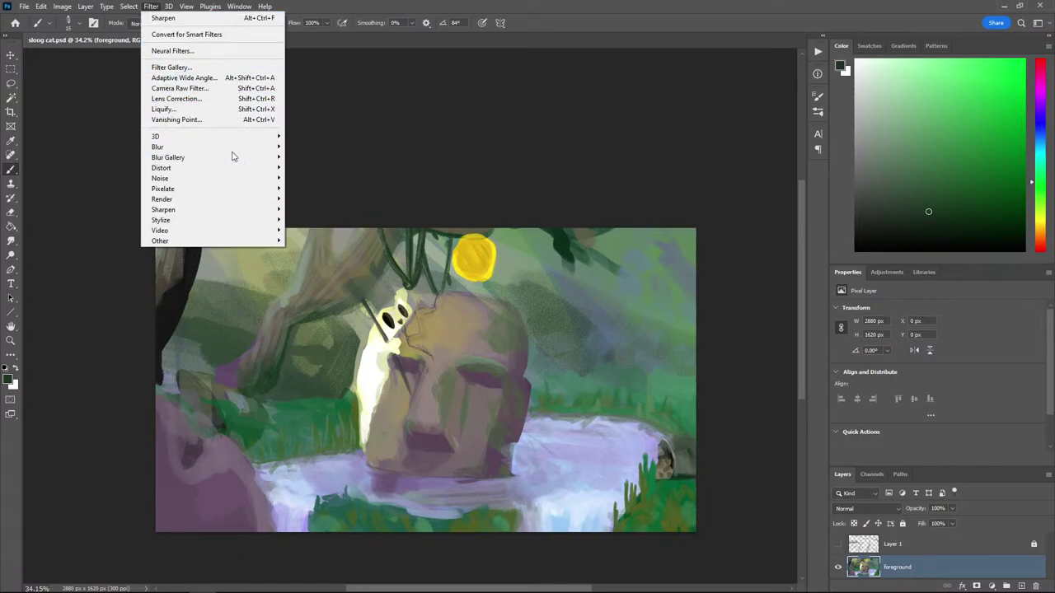
key(Escape)
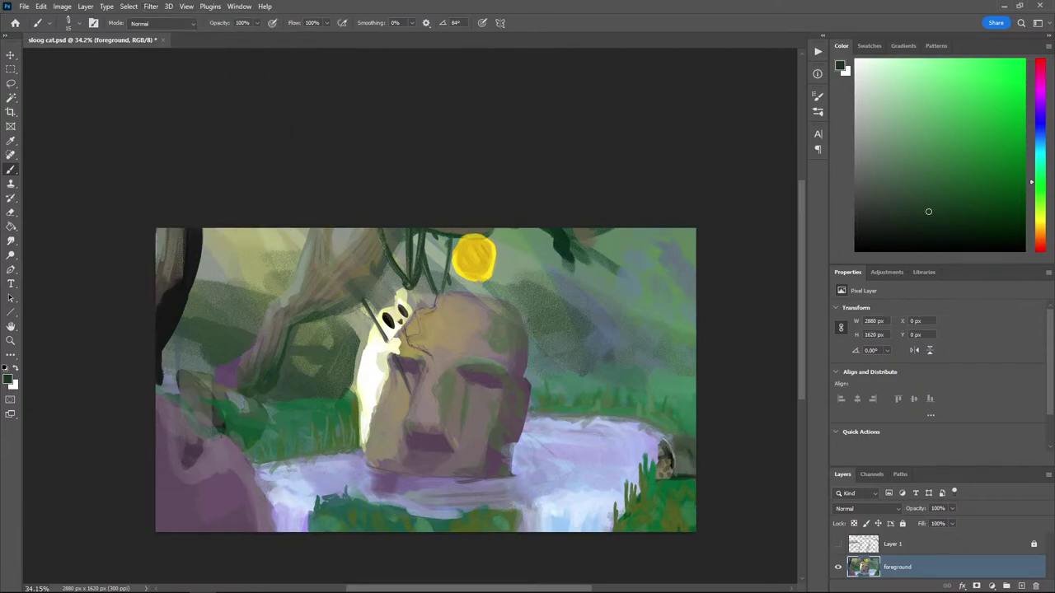
Sample the pale green from the slug cat's body and paint soft shading over its lower body
scroll(389, 373, up, 4)
scroll(390, 373, up, 2)
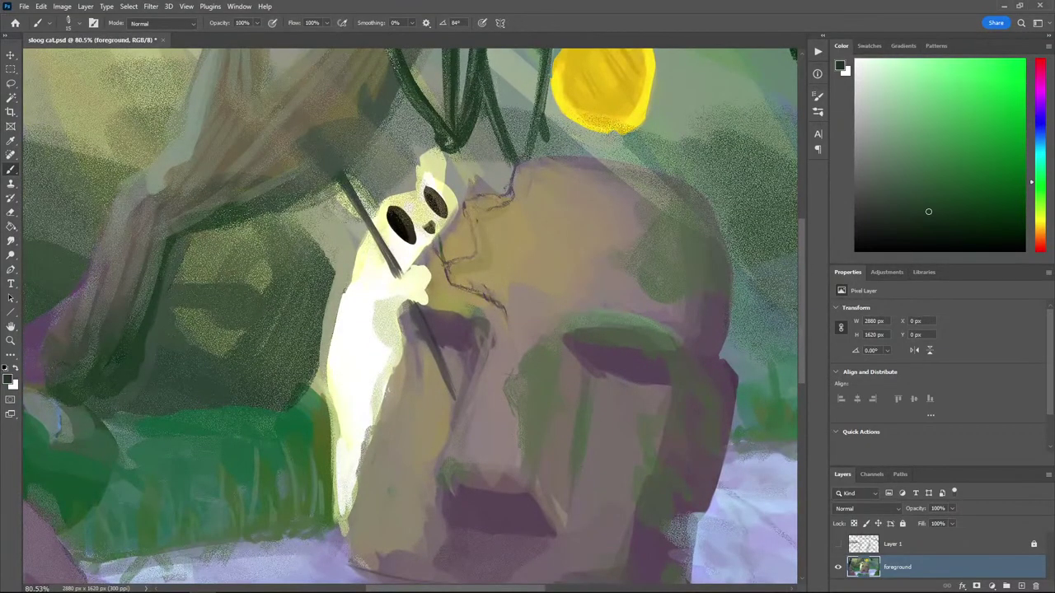
key(i)
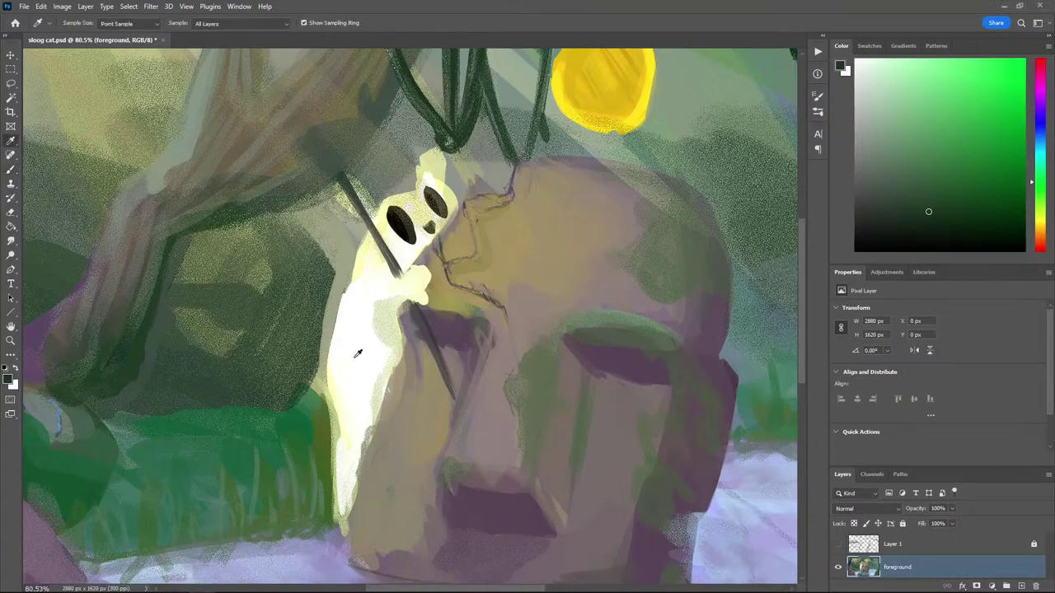
click(379, 322)
key(b)
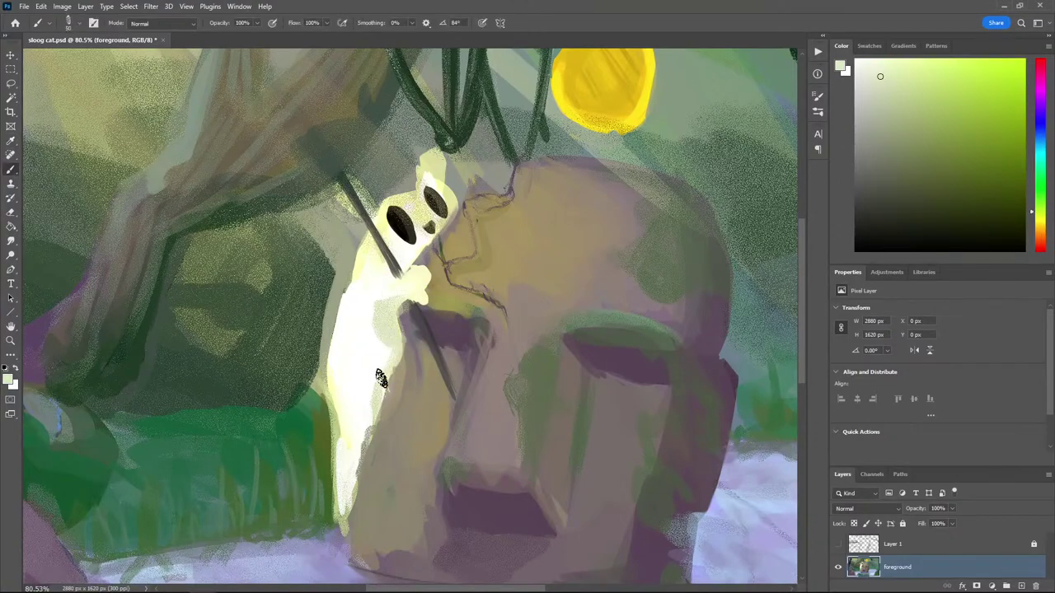
drag(358, 407, 344, 413)
drag(360, 456, 361, 439)
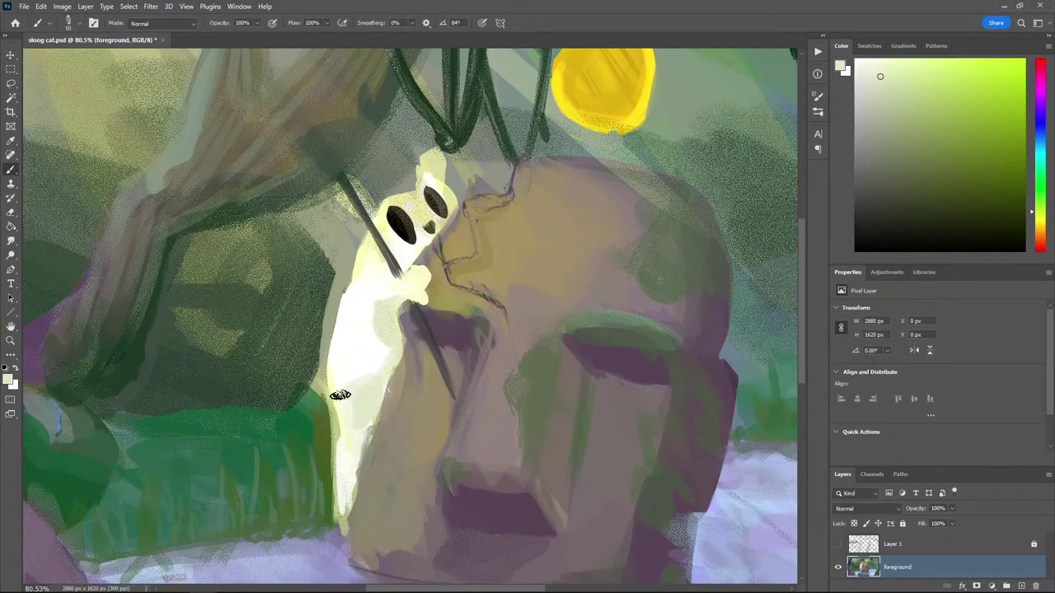
Choose the Flat Textured brush and blend sampled white and pale green strokes down the slug cat's body
right_click(411, 401)
scroll(556, 459, down, 2)
double_click(514, 424)
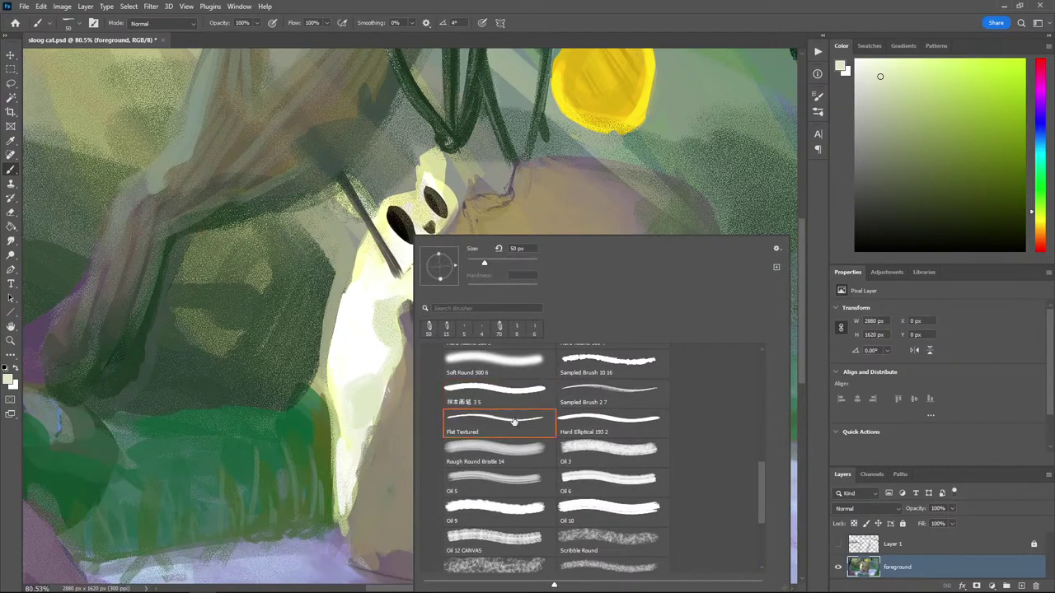
mouse_move(366, 337)
mouse_down()
mouse_move(346, 404)
mouse_move(358, 412)
mouse_move(345, 495)
mouse_up()
alt+click(358, 349)
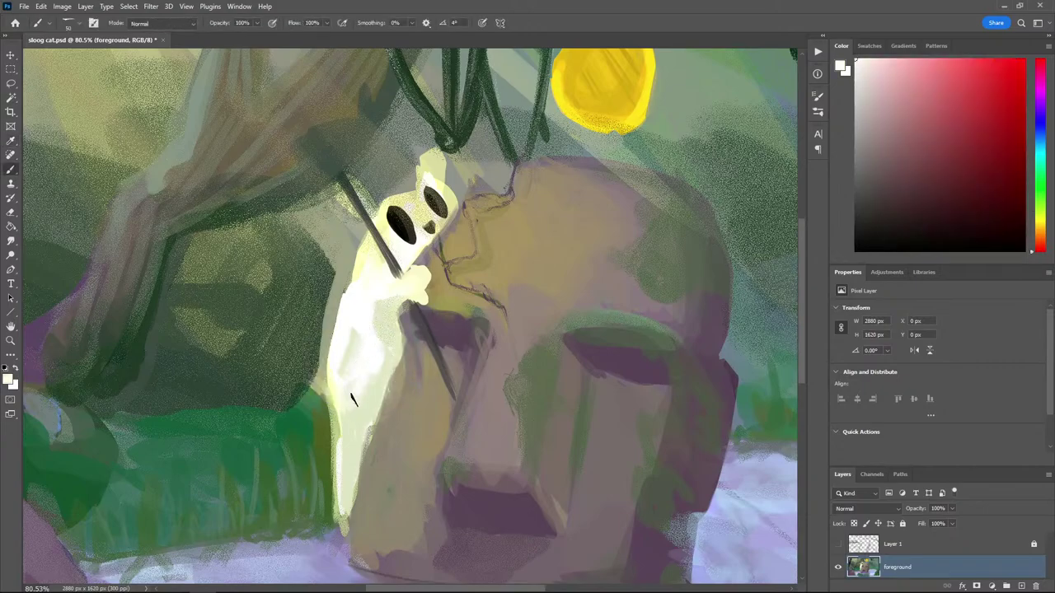
alt+click(375, 325)
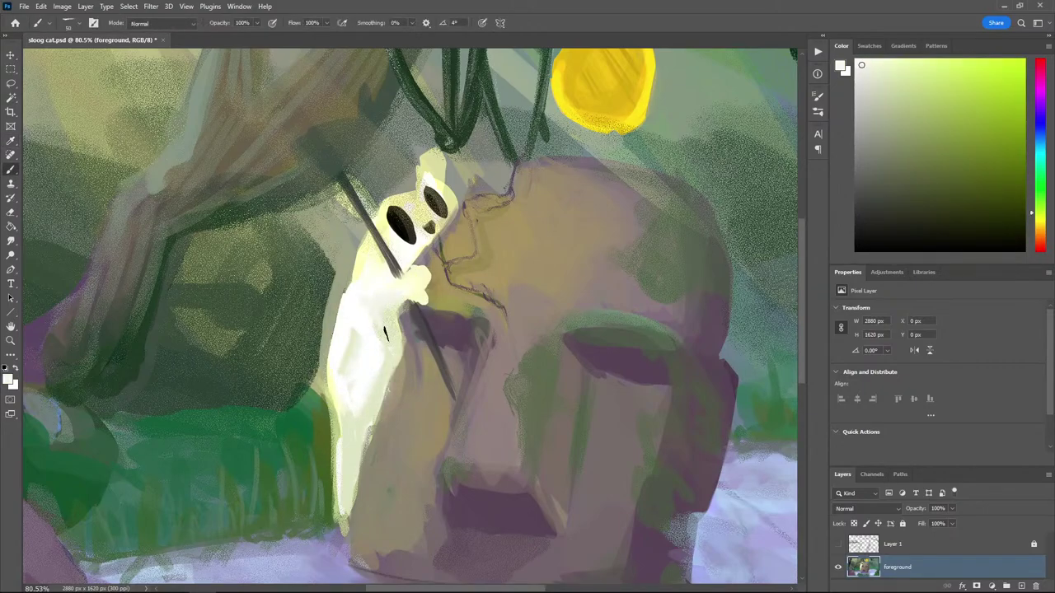
alt+click(373, 369)
mouse_move(380, 312)
mouse_down()
mouse_move(358, 334)
mouse_move(377, 359)
mouse_move(355, 418)
mouse_up()
drag(387, 329, 396, 346)
Build up fur texture on the slug cat's middle with short strokes in sampled off-white and pale green tones
alt+click(371, 301)
mouse_move(389, 301)
mouse_down()
mouse_move(388, 333)
mouse_move(363, 364)
mouse_up()
mouse_move(375, 325)
mouse_down()
mouse_move(356, 335)
mouse_move(388, 341)
mouse_move(370, 414)
mouse_up()
alt+click(376, 377)
alt+click(357, 435)
drag(388, 374, 380, 393)
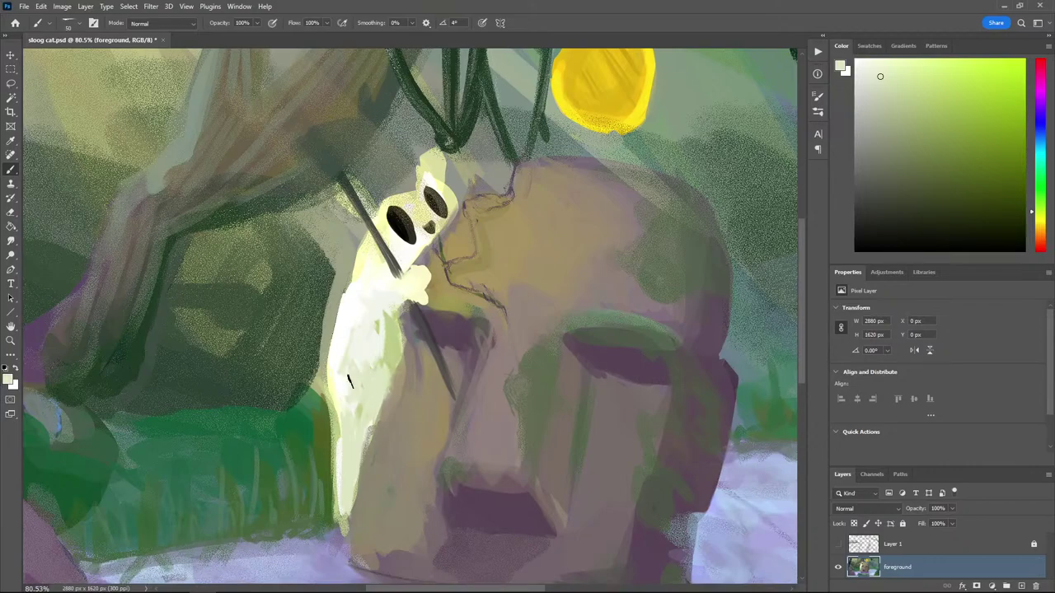
alt+click(368, 366)
alt+click(366, 326)
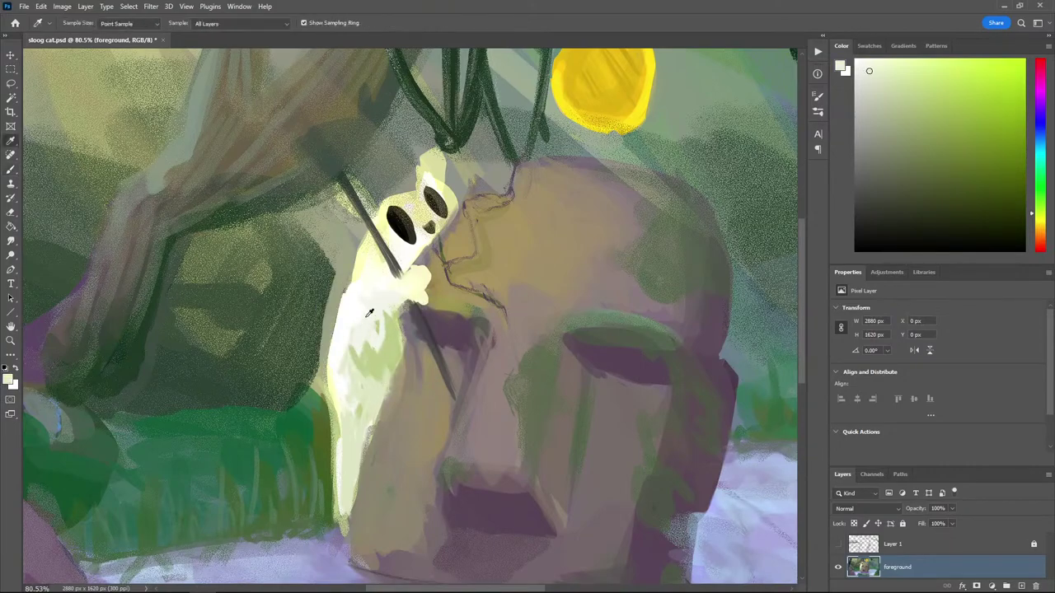
mouse_move(361, 316)
mouse_down()
mouse_move(372, 330)
mouse_move(351, 358)
mouse_move(351, 383)
mouse_up()
Blend the slug cat's side beneath its paw and shade its shoulder with resampled off-white and pale green
alt+click(377, 376)
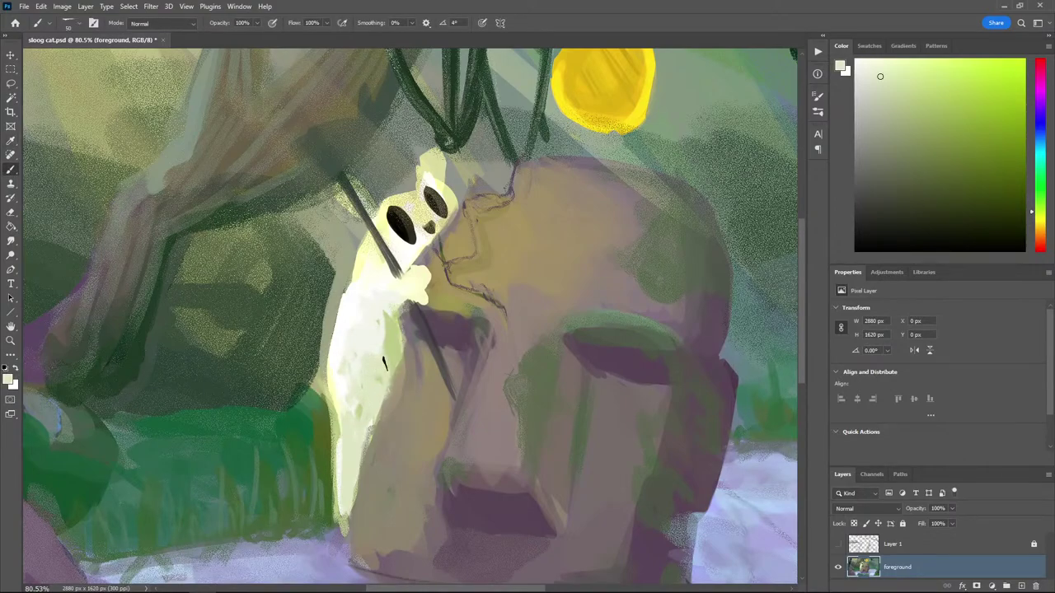
alt+click(385, 328)
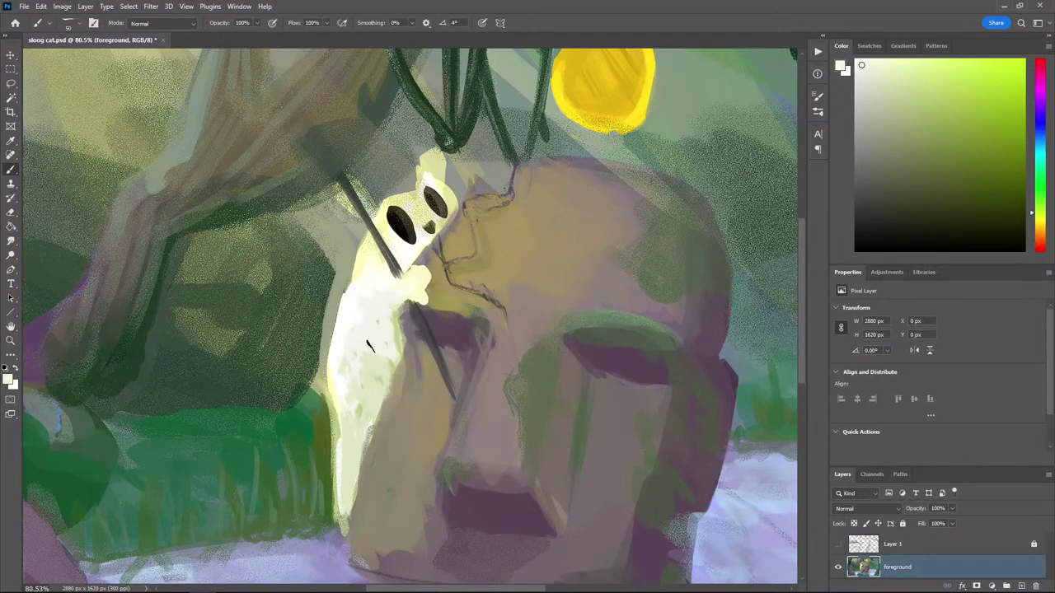
alt+click(393, 337)
drag(384, 308, 395, 326)
mouse_move(382, 320)
mouse_down()
mouse_move(388, 360)
mouse_move(370, 330)
mouse_move(370, 342)
mouse_move(394, 351)
mouse_move(384, 353)
mouse_move(370, 295)
mouse_move(397, 338)
mouse_up()
alt+click(371, 332)
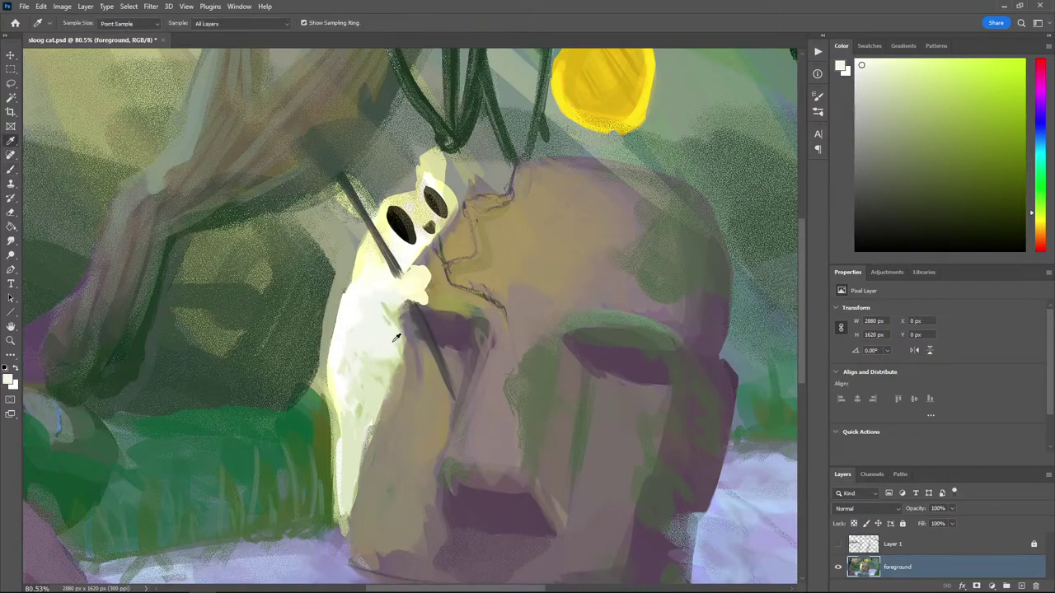
alt+click(397, 338)
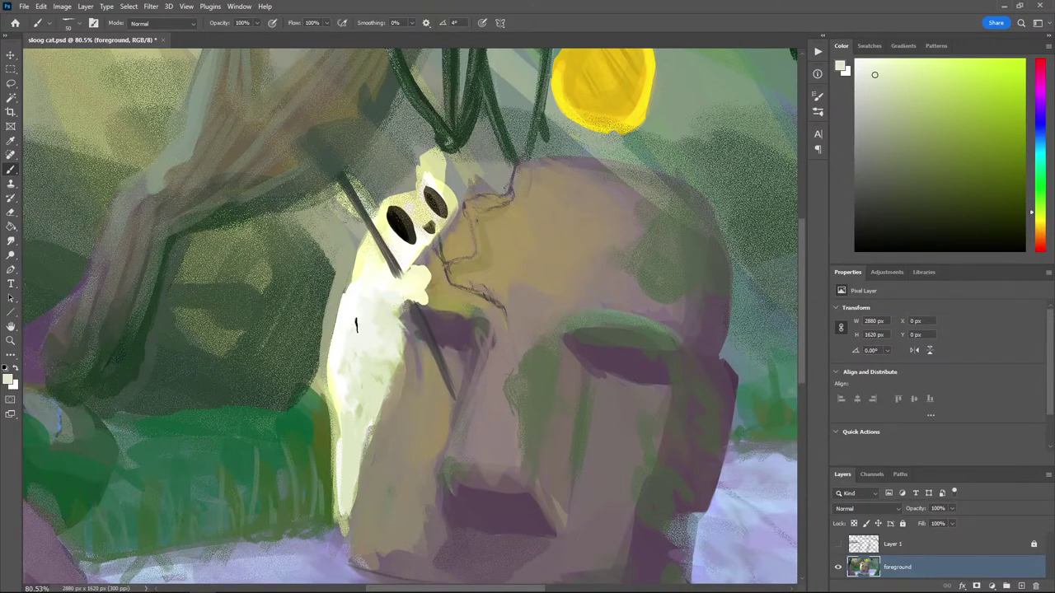
mouse_move(382, 289)
mouse_down()
mouse_move(370, 279)
mouse_move(376, 261)
mouse_up()
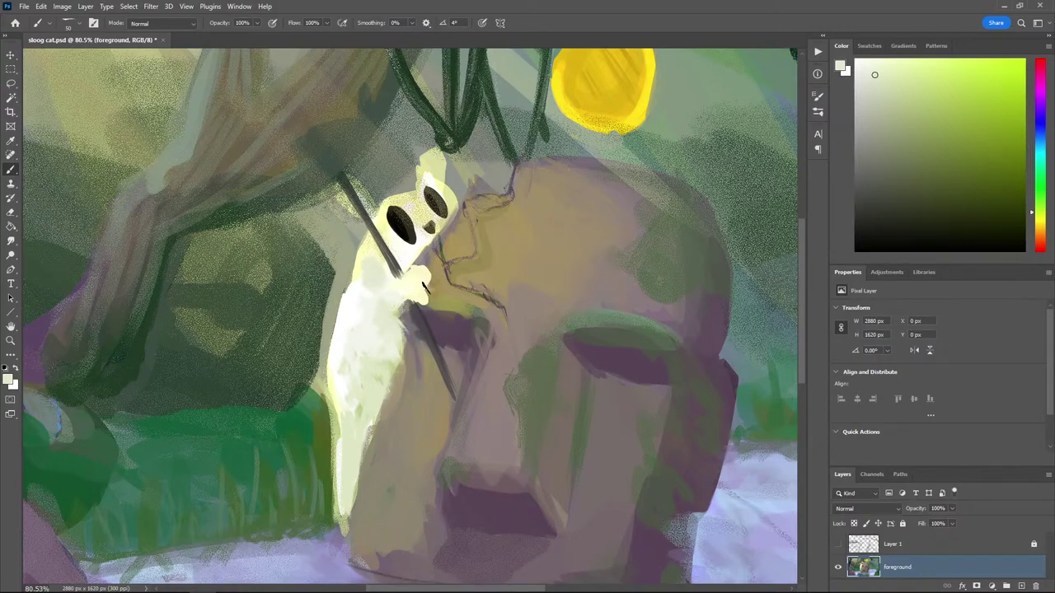
Reshape the slug cat's paw with a pale fingertip stroke and trim its edge using stone tones sampled from the head
drag(433, 306, 422, 300)
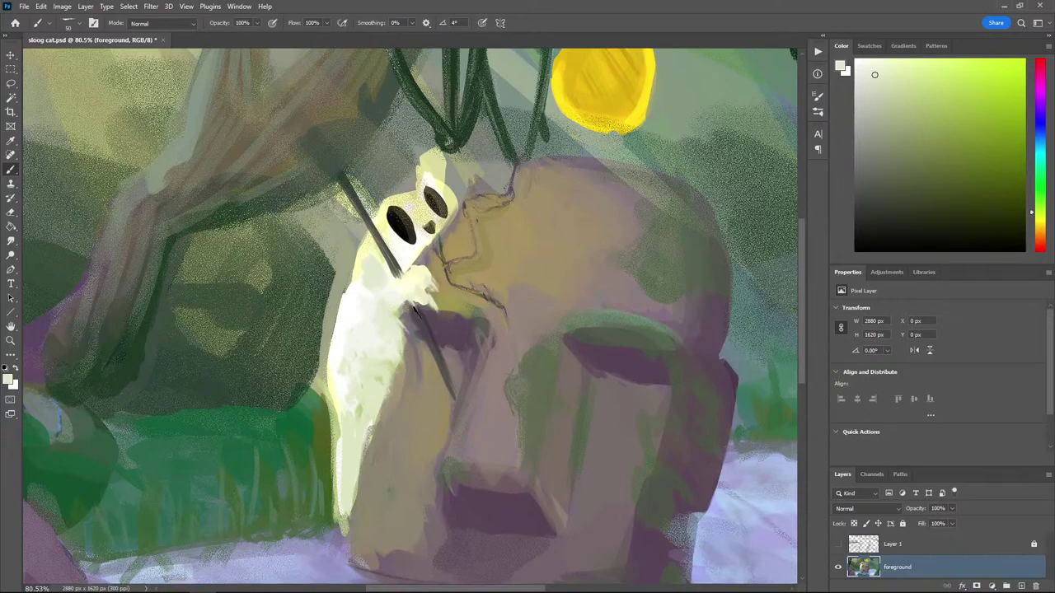
alt+click(436, 277)
drag(437, 287, 432, 309)
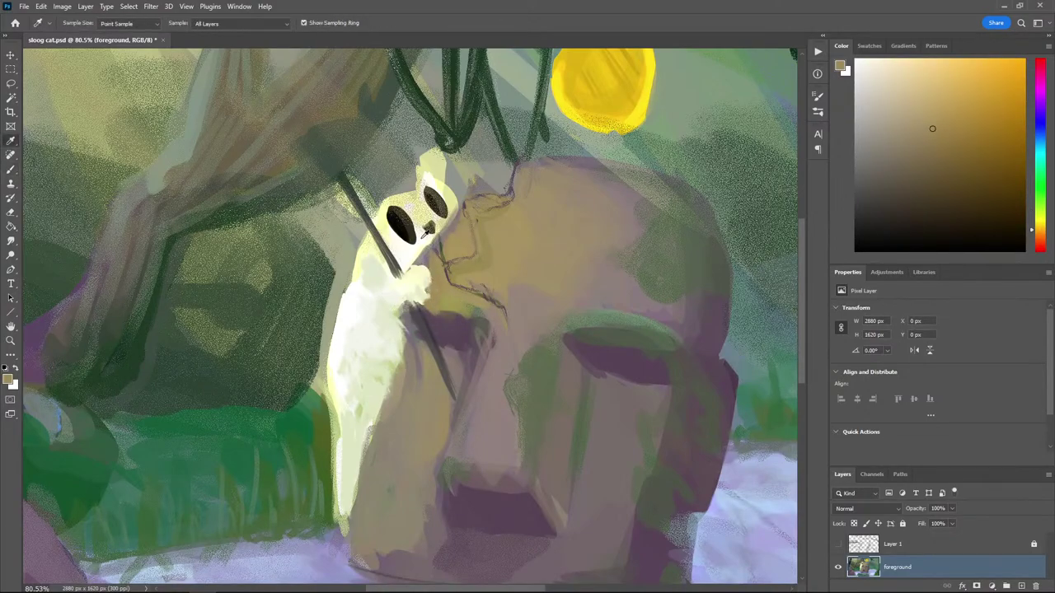
alt+click(425, 272)
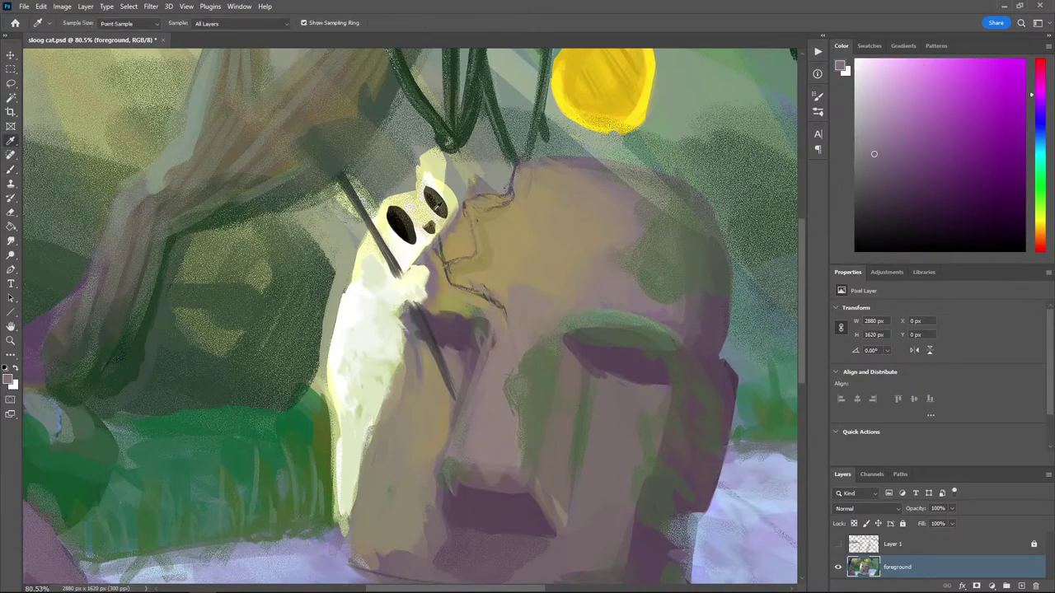
alt+click(414, 255)
alt+click(432, 255)
alt+click(433, 258)
Sample the eye socket's dark purple and paint a shadow from the inner eye down the side of the stone nose
alt+click(462, 304)
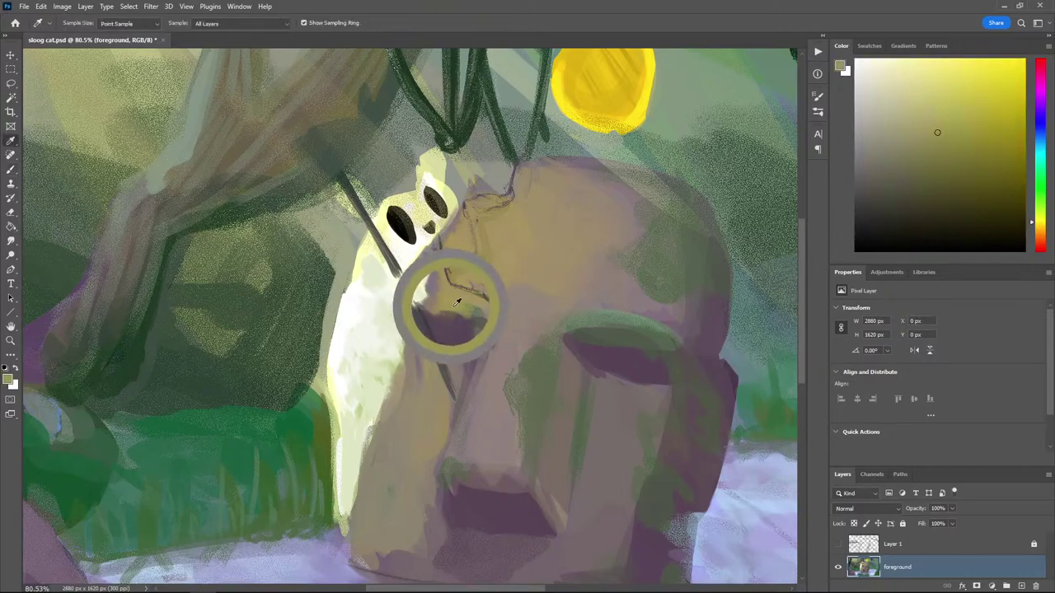
alt+click(488, 363)
alt+click(472, 327)
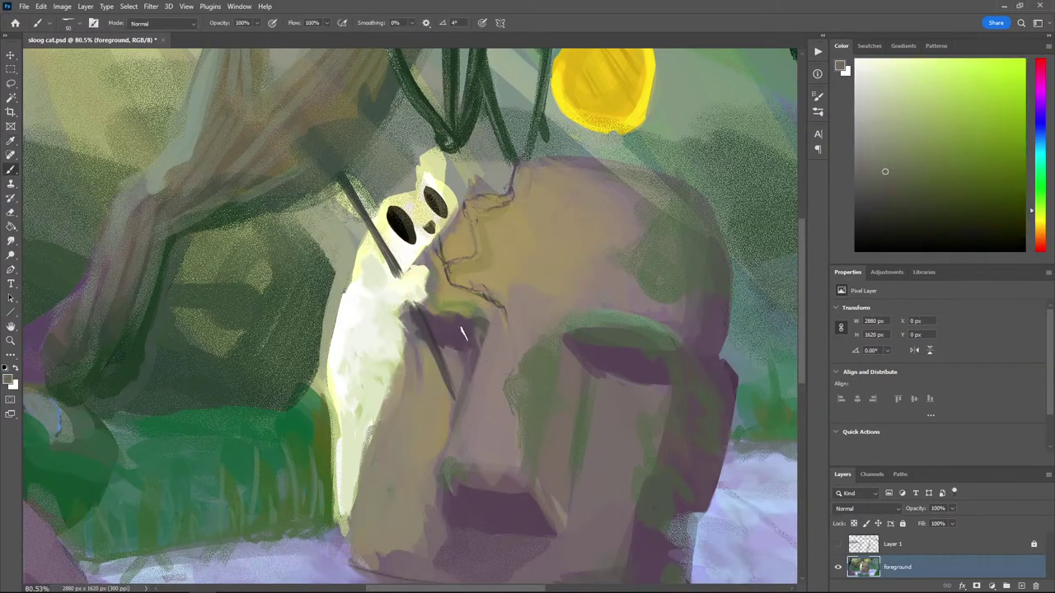
alt+click(446, 330)
drag(473, 324, 456, 400)
drag(480, 324, 436, 472)
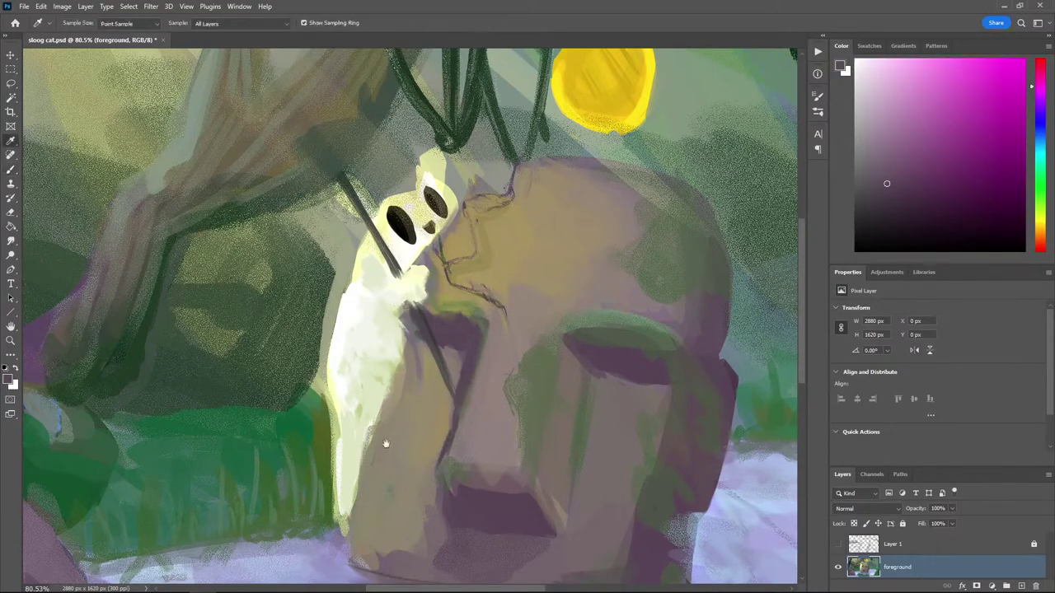
Clean up the edge of the dark shadow under the stone nose with sampled mauve and brown-grey stone tones
mouse_move(386, 442)
mouse_down()
mouse_move(339, 299)
mouse_move(297, 273)
mouse_up()
alt+click(440, 350)
mouse_move(440, 346)
mouse_down()
mouse_move(422, 310)
mouse_move(413, 307)
mouse_move(429, 325)
mouse_move(417, 309)
mouse_move(384, 320)
mouse_up()
alt+click(459, 329)
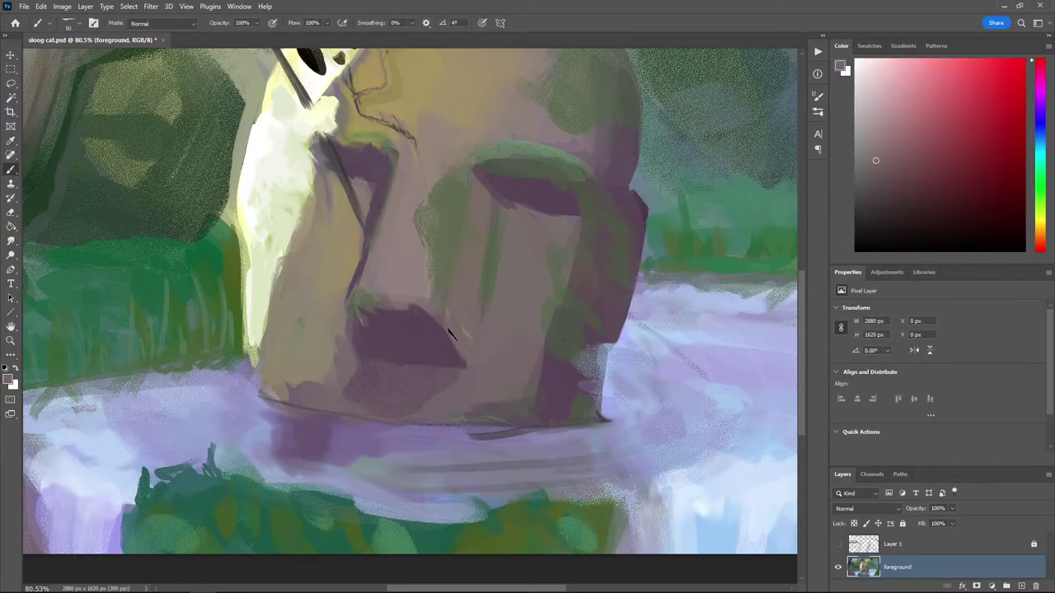
alt+click(470, 311)
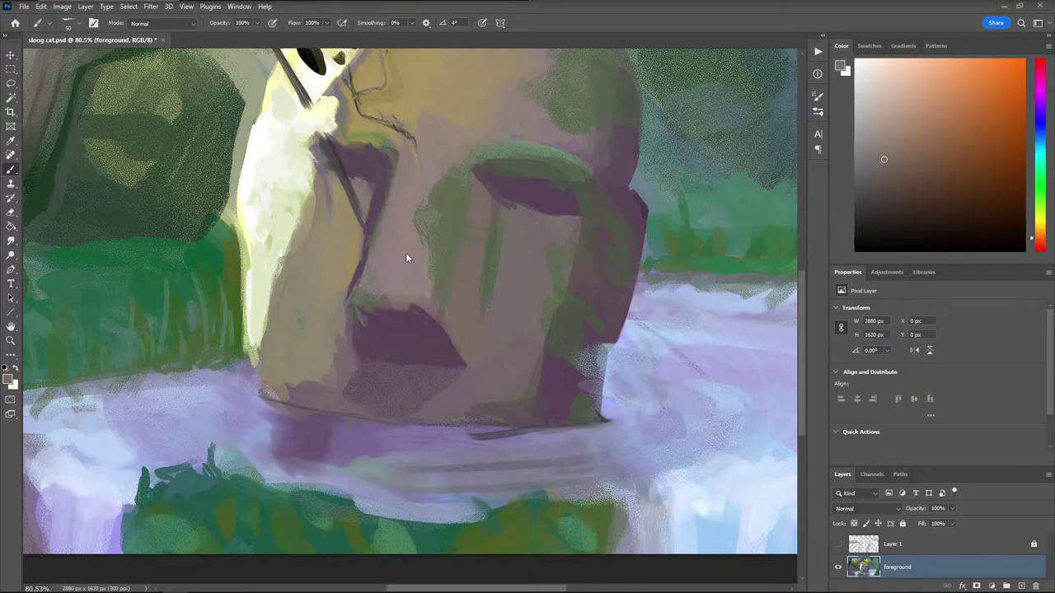
Paint sampled moss green along the nose and over the brow, and darken the stone between the brow and ear
alt+click(426, 207)
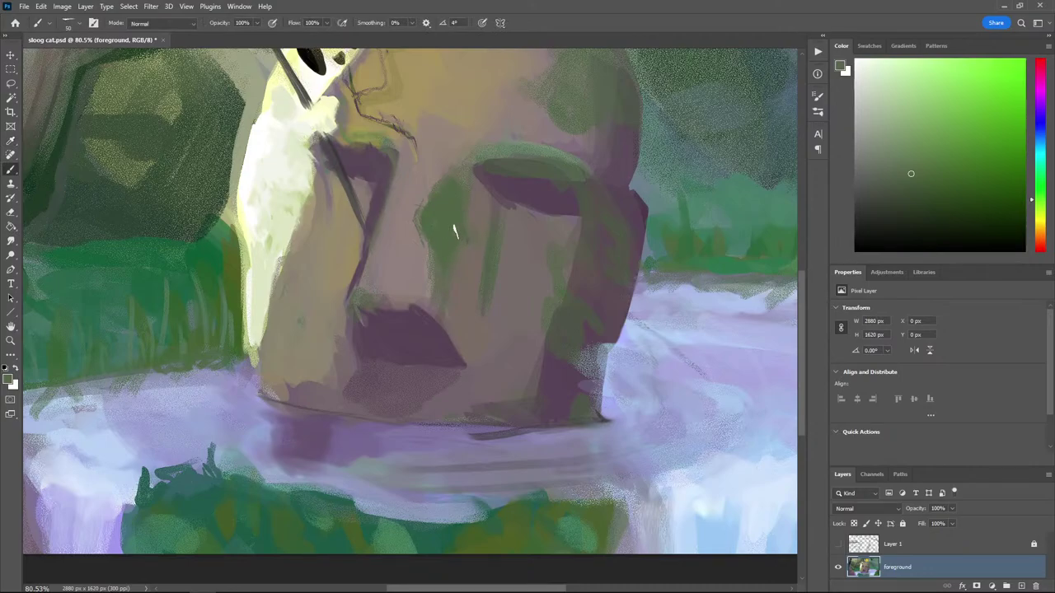
mouse_move(458, 188)
mouse_down()
mouse_move(483, 159)
mouse_move(531, 151)
mouse_up()
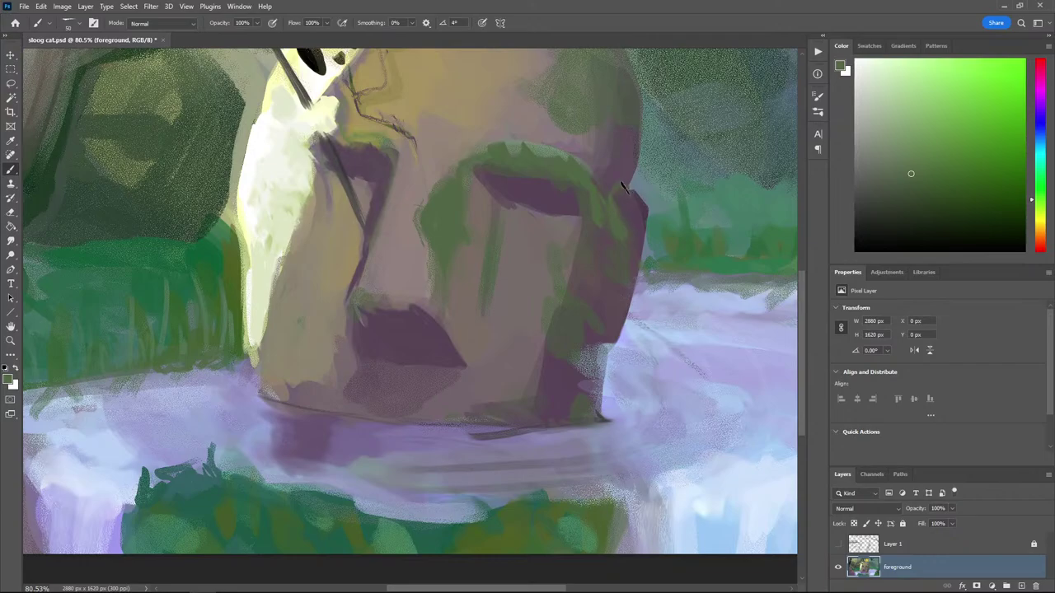
alt+click(634, 206)
mouse_move(583, 181)
mouse_down()
mouse_move(616, 221)
mouse_move(616, 185)
mouse_move(617, 225)
mouse_up()
alt+click(623, 211)
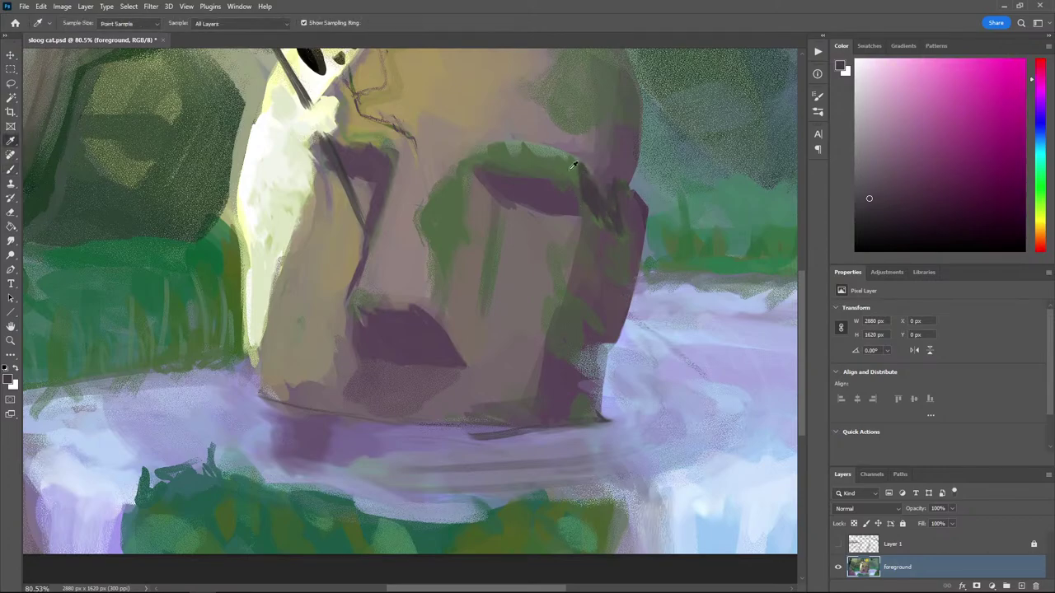
alt+click(583, 165)
alt+click(590, 196)
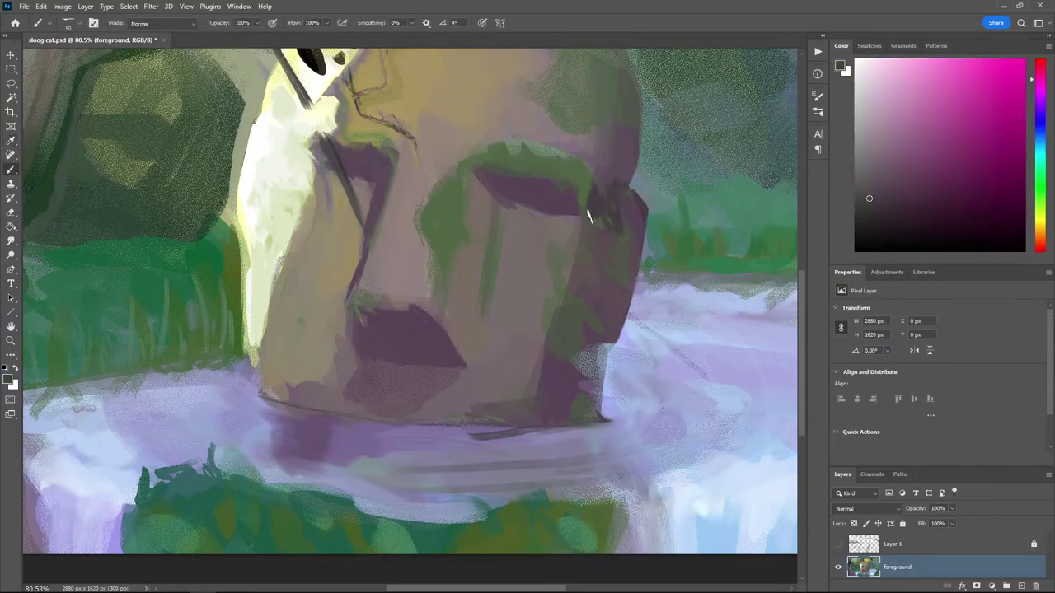
Paint a dark crease between the stone head's cheek and ear, and lighten the ear with a muted mauve
mouse_move(594, 195)
mouse_down()
mouse_move(619, 187)
mouse_move(608, 185)
mouse_move(591, 239)
mouse_move(593, 340)
mouse_up()
drag(589, 270, 587, 323)
alt+click(608, 316)
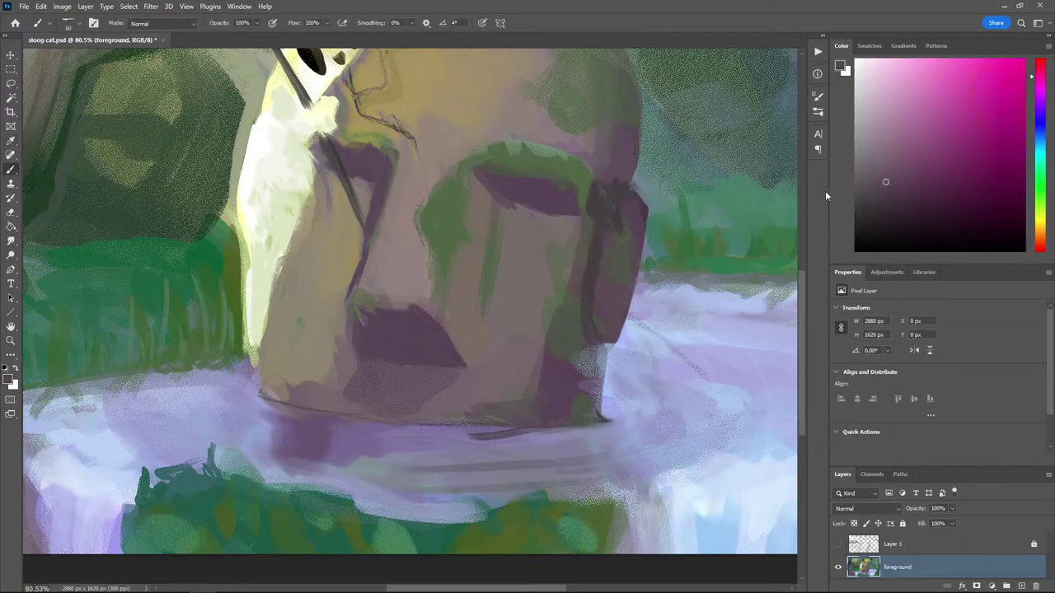
click(879, 167)
mouse_move(620, 229)
mouse_down()
mouse_move(633, 212)
mouse_move(620, 295)
mouse_up()
mouse_move(634, 210)
mouse_down()
mouse_move(617, 326)
mouse_move(611, 258)
mouse_move(617, 317)
mouse_move(615, 268)
mouse_up()
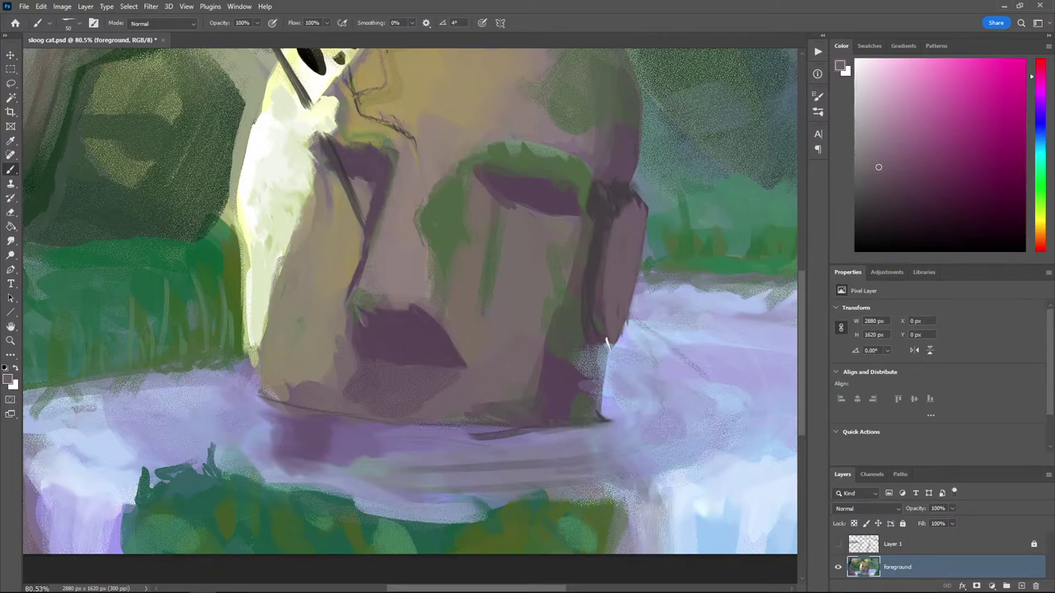
Sample lavender and pale blue from the water and paint curved flow highlights where the river bends toward the waterfall
drag(581, 332, 308, 217)
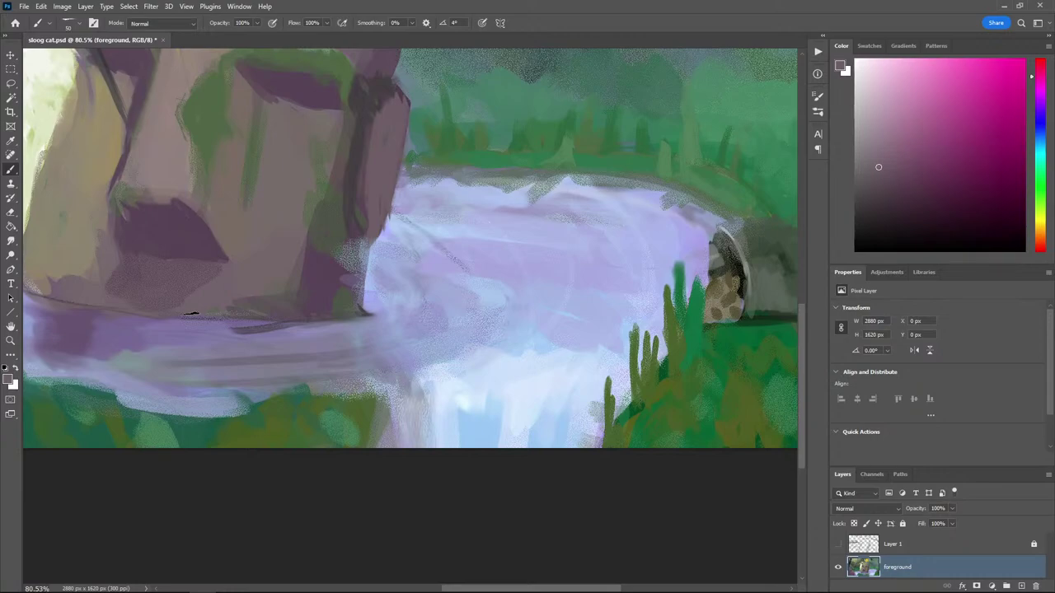
key(i)
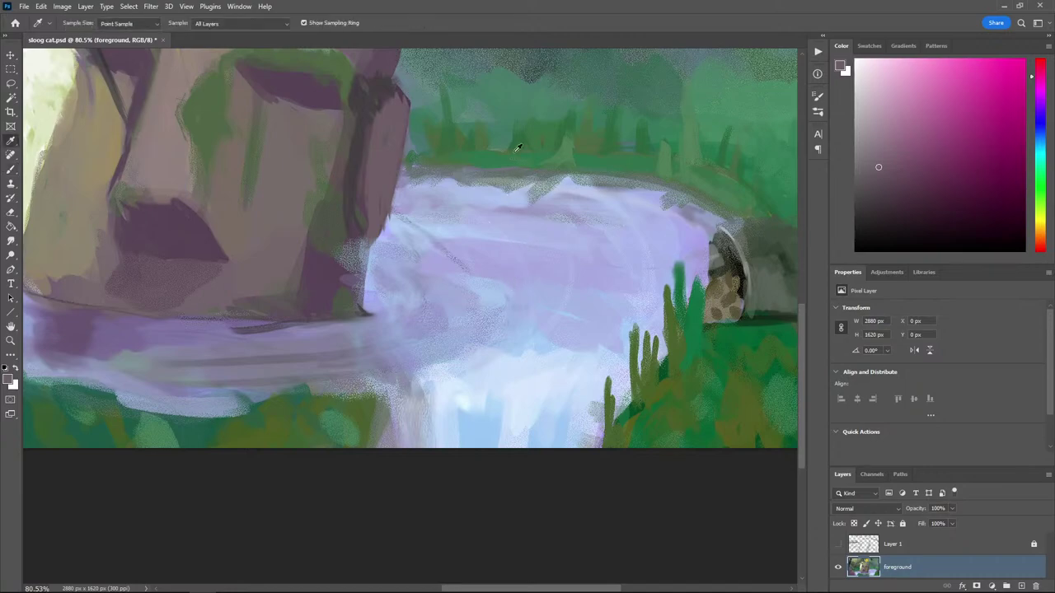
click(599, 271)
key(b)
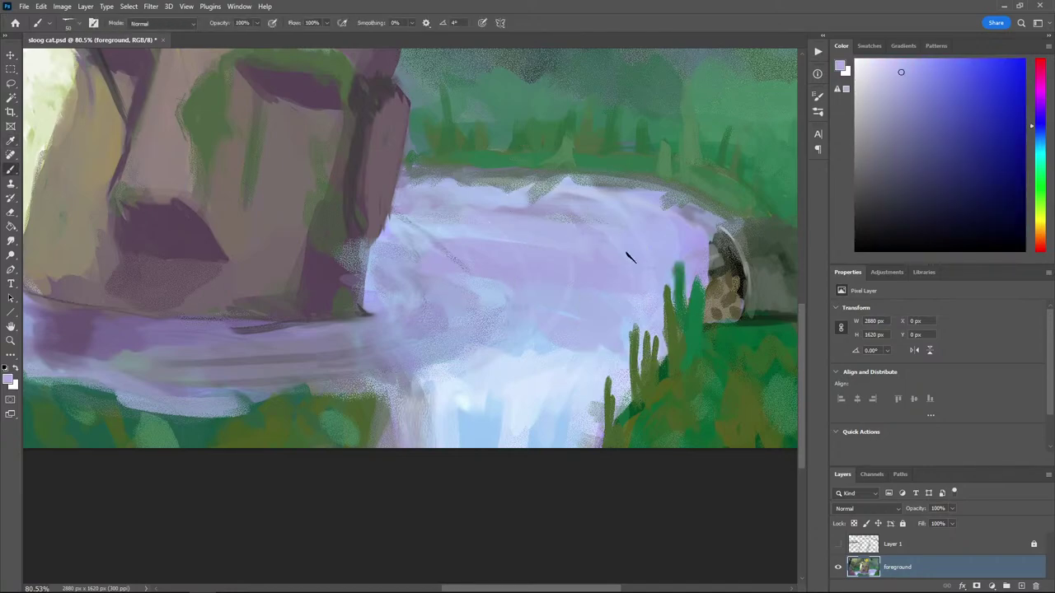
key(i)
click(637, 305)
key(b)
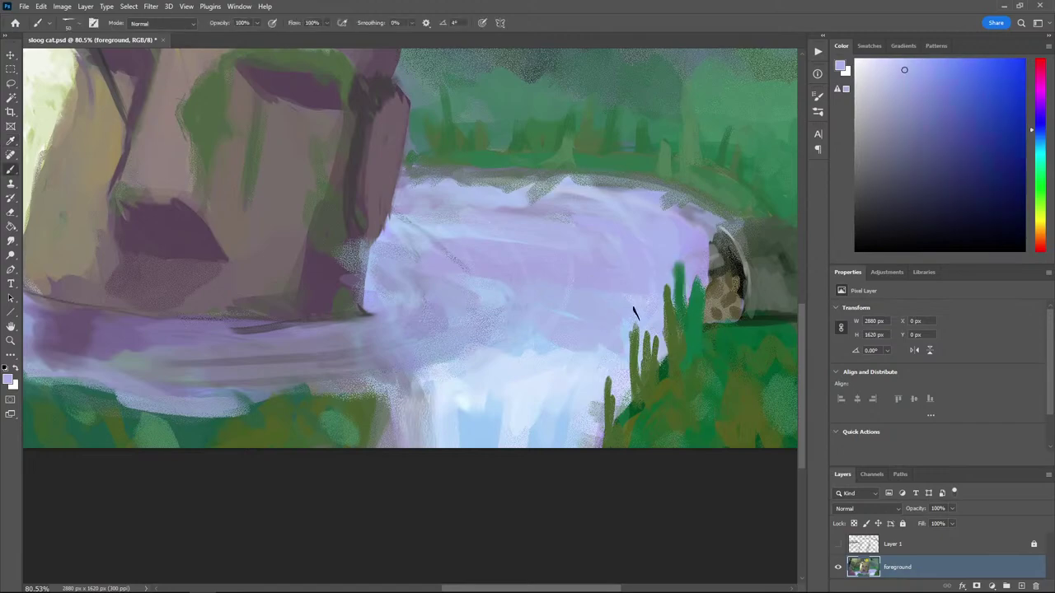
drag(584, 214, 540, 215)
alt+click(574, 392)
mouse_move(593, 335)
mouse_down()
mouse_move(631, 306)
mouse_move(647, 250)
mouse_move(656, 265)
mouse_up()
mouse_move(592, 190)
mouse_down()
mouse_move(669, 217)
mouse_move(375, 196)
mouse_up()
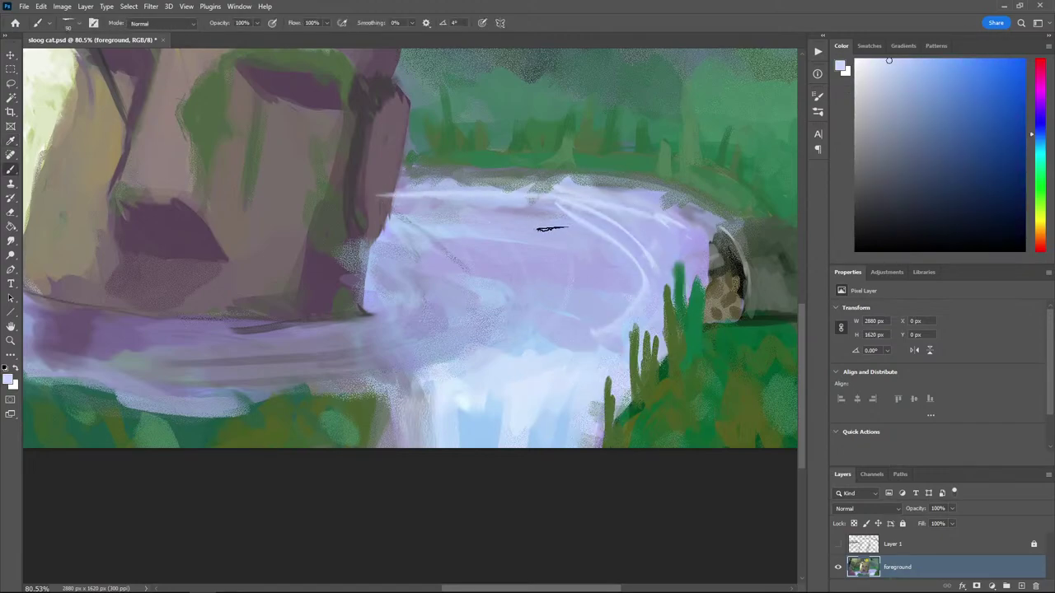
drag(550, 229, 371, 221)
drag(587, 239, 416, 239)
key(ctrl+z)
key(ctrl+z)
key(ctrl+z)
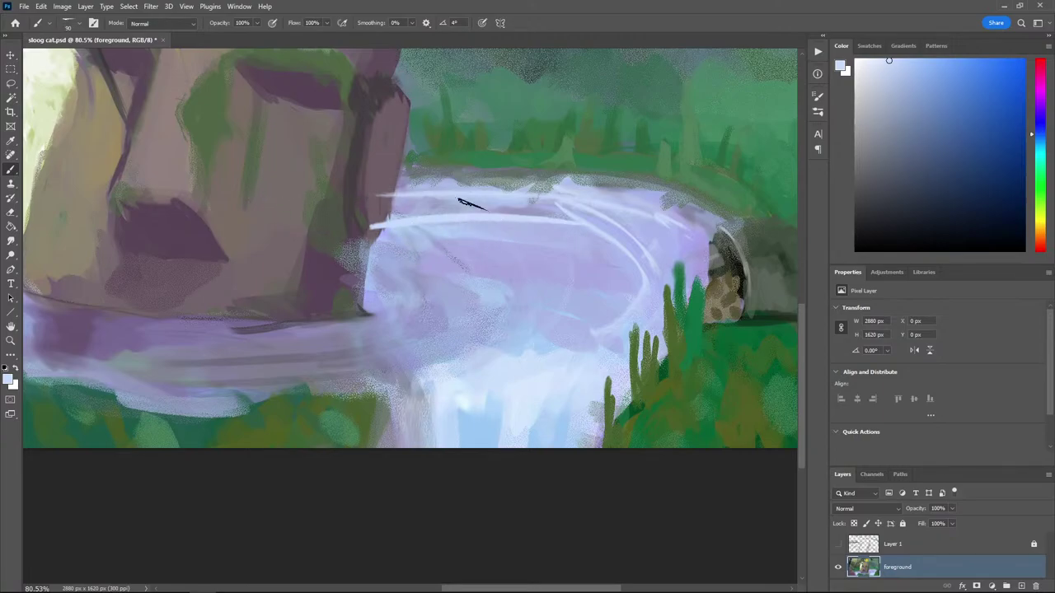
drag(388, 179, 577, 180)
key(ctrl+z)
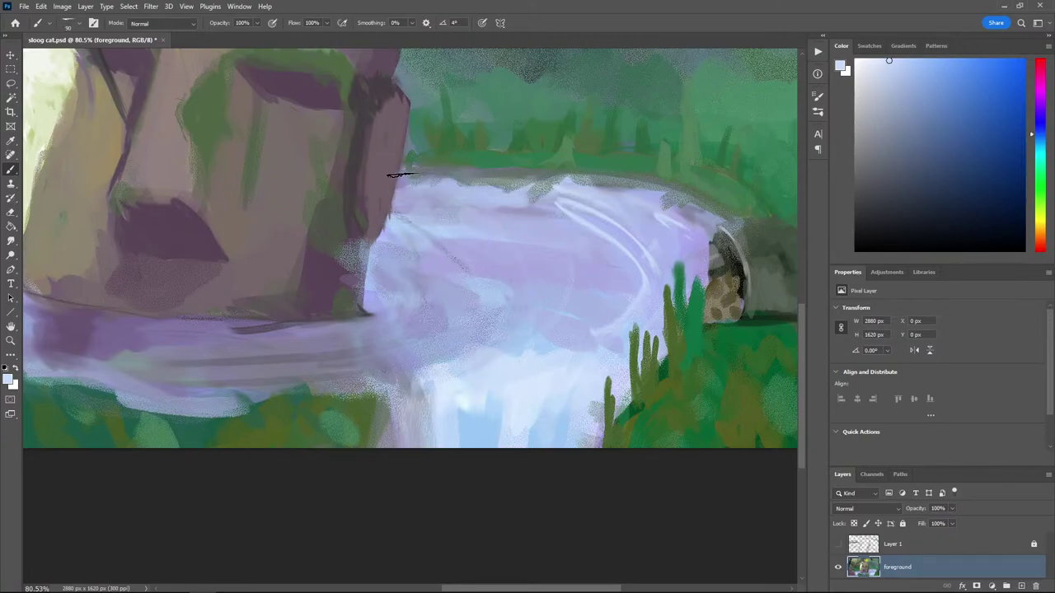
drag(403, 170, 477, 169)
key(ctrl+z)
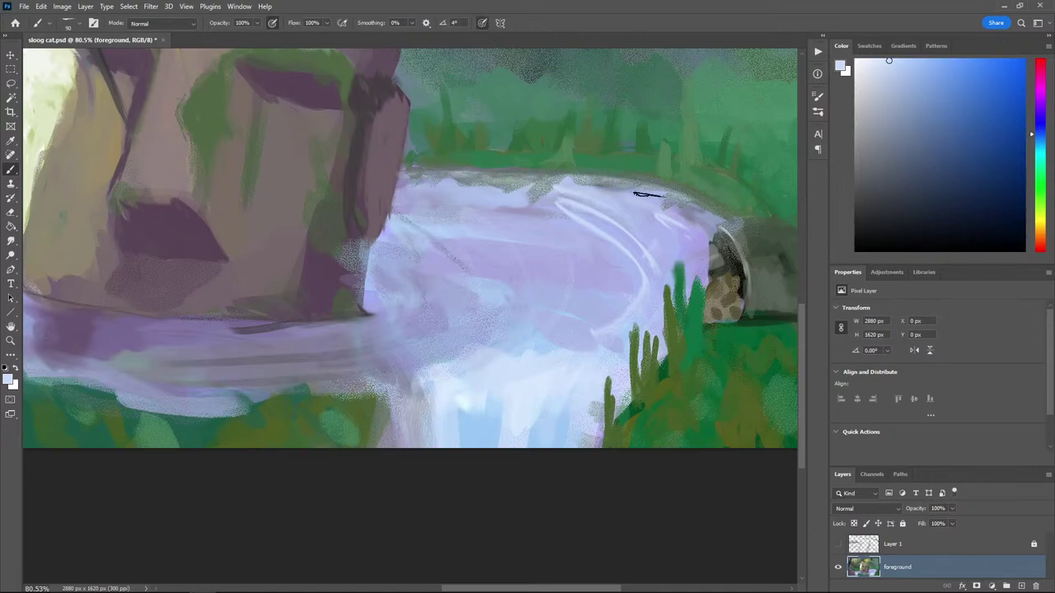
mouse_move(709, 211)
mouse_down()
mouse_move(656, 183)
mouse_move(595, 174)
mouse_move(412, 171)
mouse_move(628, 188)
mouse_up()
key(ctrl+z)
key(ctrl+z)
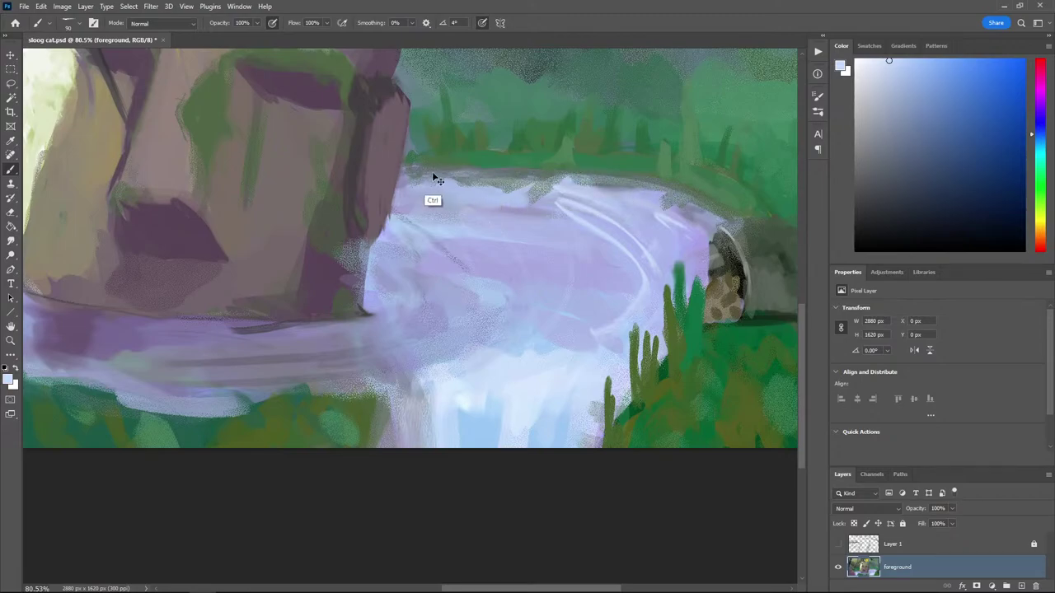
Define the river's far bank with a pale waterline stroke and dark green shading along the grass edge
mouse_move(404, 171)
mouse_down()
mouse_move(609, 180)
mouse_move(484, 175)
mouse_move(661, 202)
mouse_move(684, 229)
mouse_up()
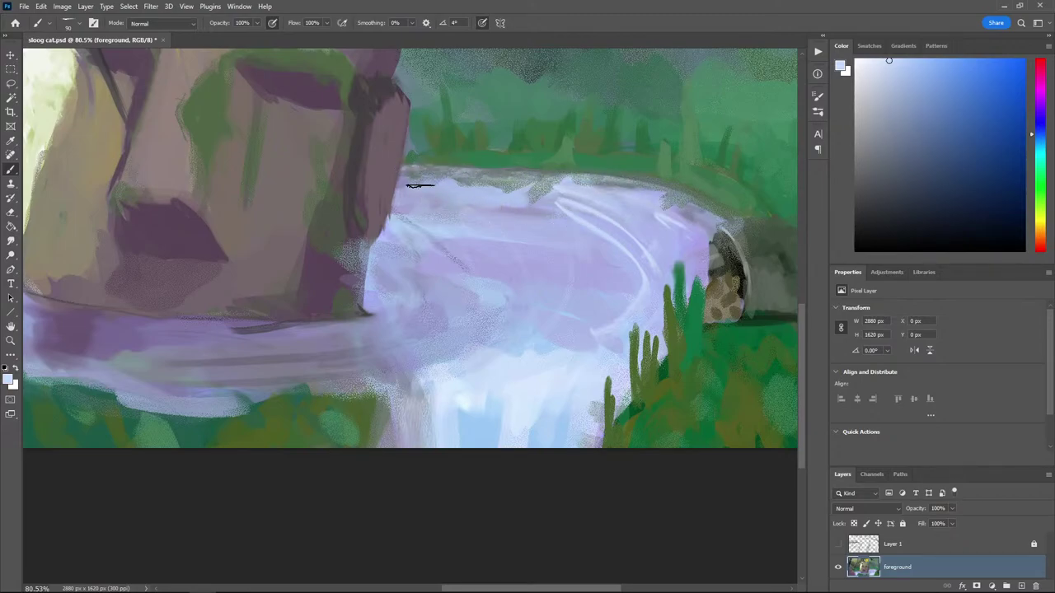
alt+click(481, 164)
click(925, 189)
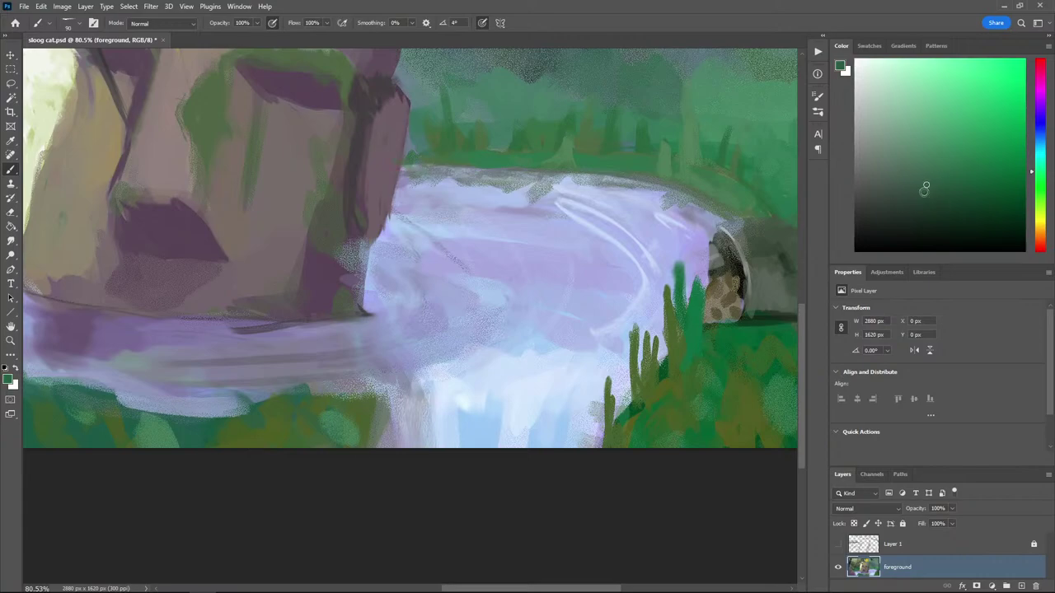
drag(426, 167, 579, 173)
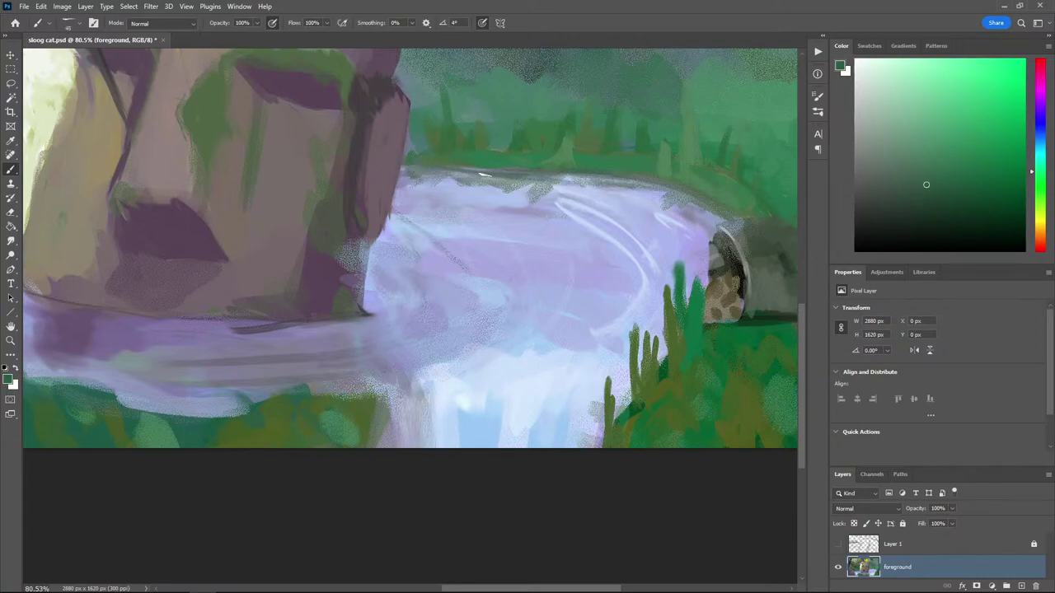
drag(479, 175, 558, 175)
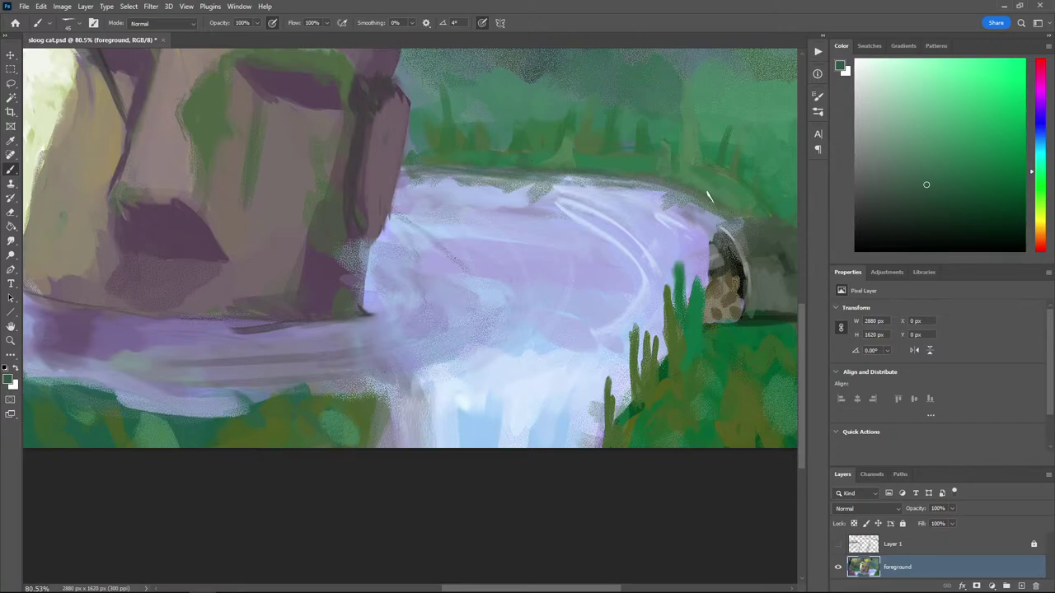
Repaint the upper opening of the log by the river with sampled grey-brown tones and darken its top rim
alt+click(719, 245)
drag(715, 241, 711, 279)
alt+click(732, 262)
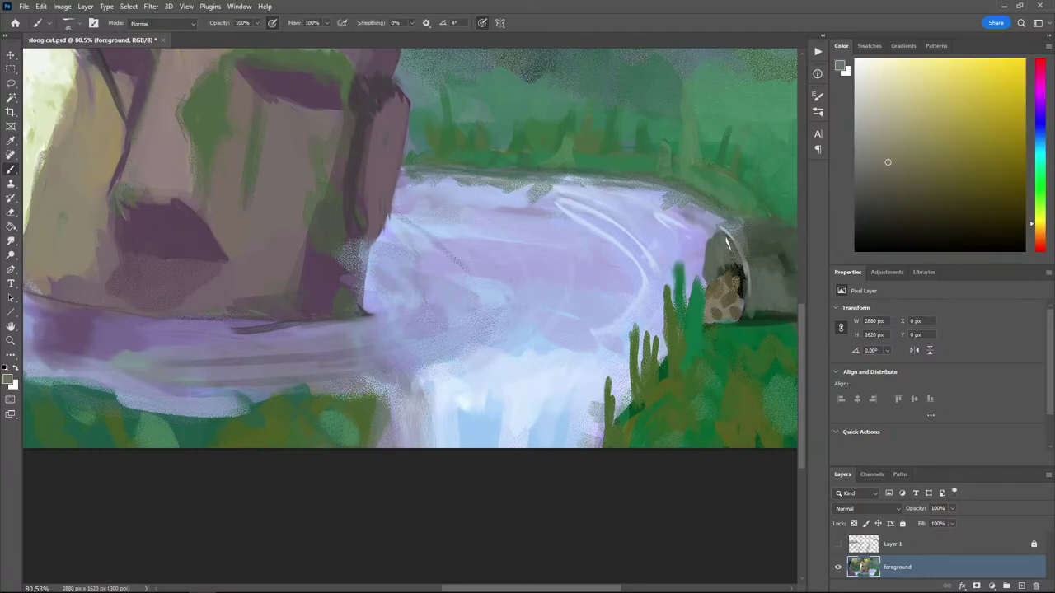
alt+click(726, 289)
drag(743, 234, 729, 223)
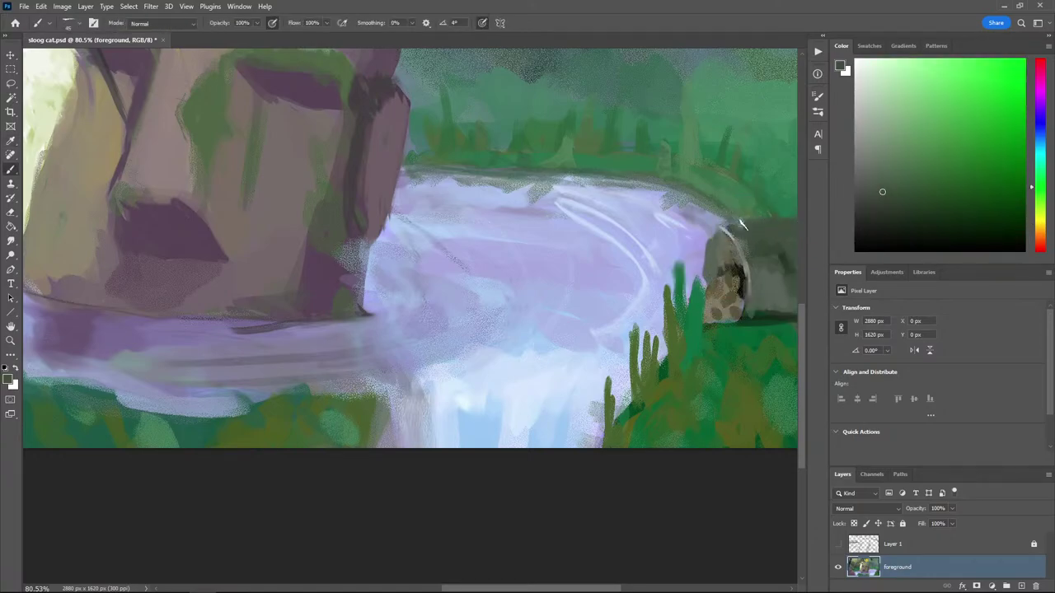
Shade the top of the log with dark grey-green strokes sampled from its side
alt+click(785, 250)
mouse_move(795, 232)
mouse_down()
mouse_move(793, 257)
mouse_move(780, 255)
mouse_up()
mouse_move(776, 234)
mouse_down()
mouse_move(743, 234)
mouse_move(798, 226)
mouse_up()
alt+click(756, 223)
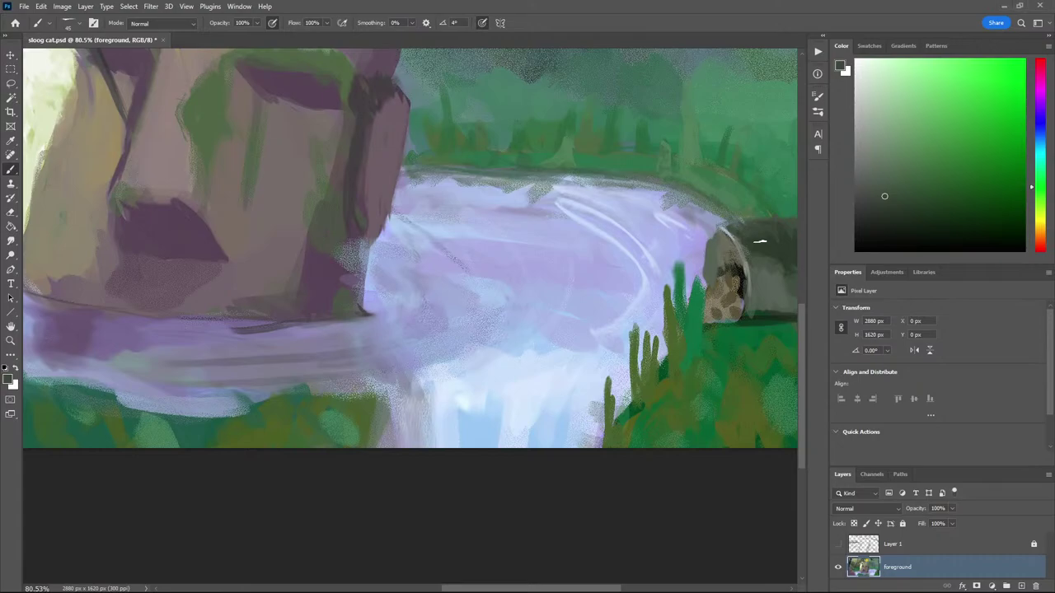
Save the painting, show the whole canvas and return to the Brush tool
key(p)
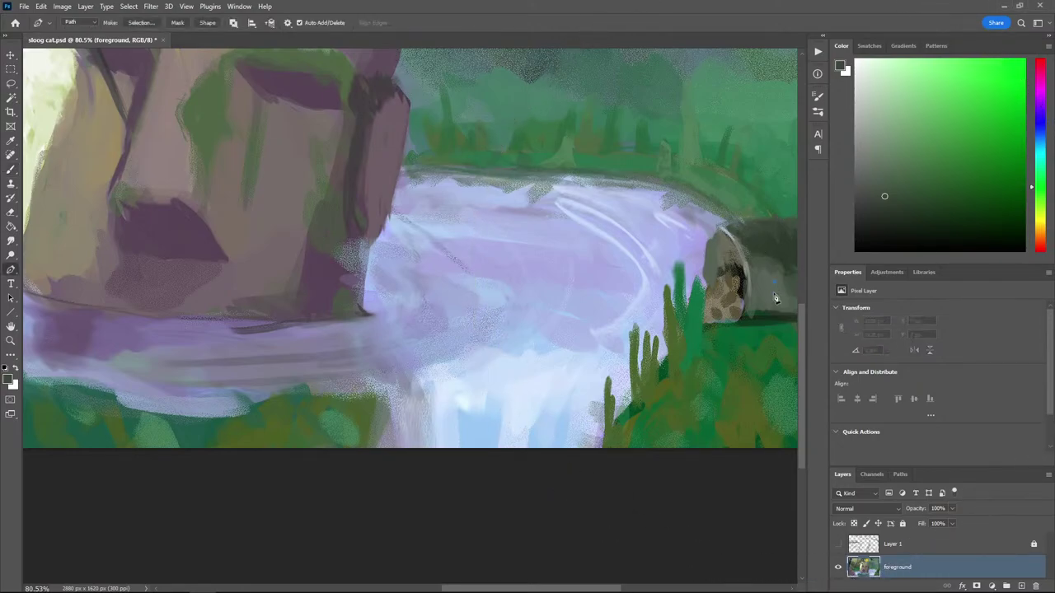
key(o)
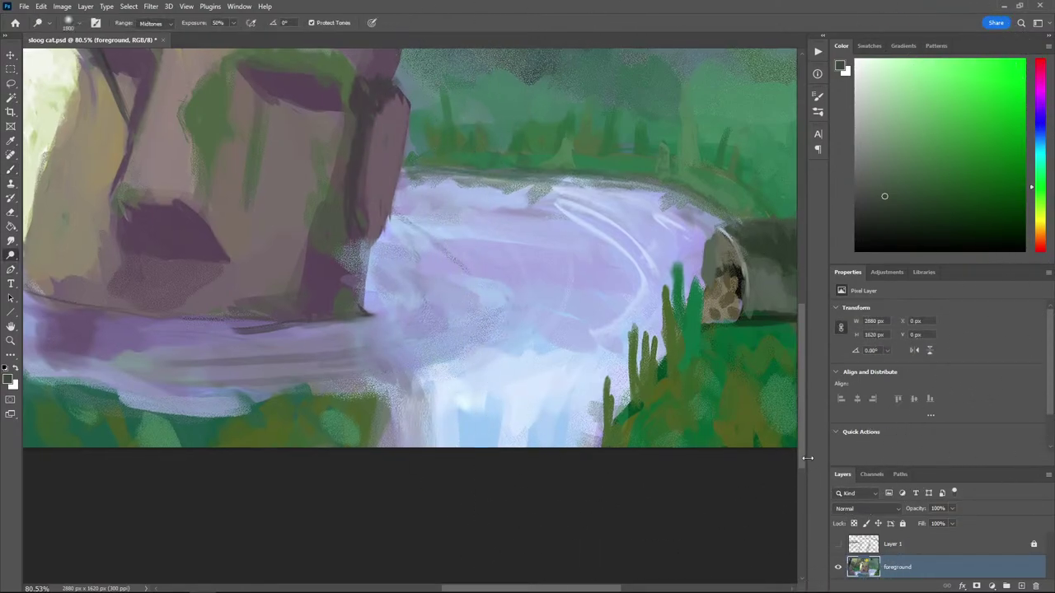
key(ctrl+minus)
key(ctrl+s)
scroll(518, 379, down, 5)
scroll(528, 394, down, 2)
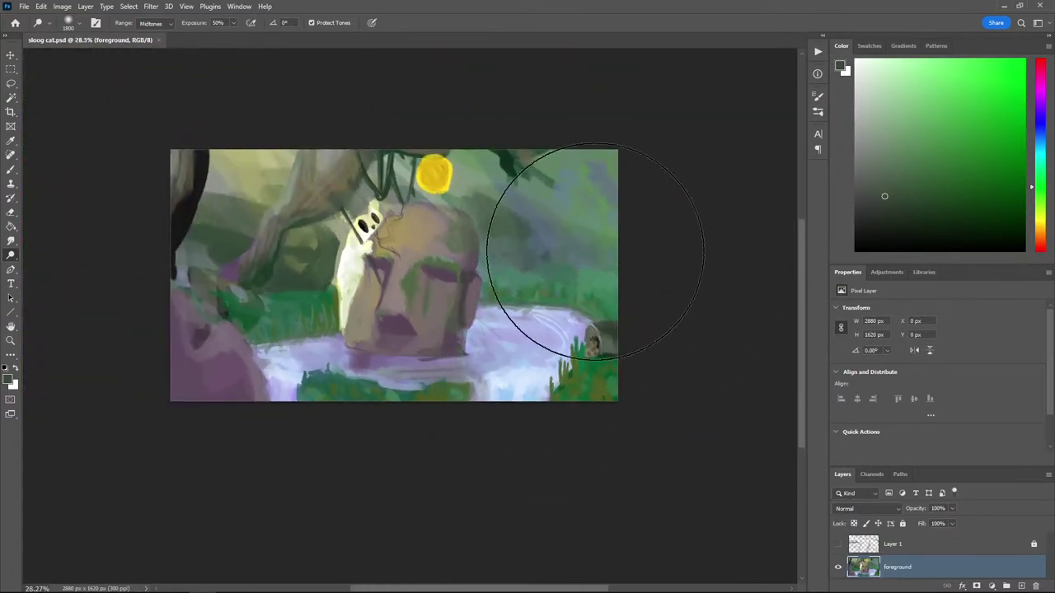
key(i)
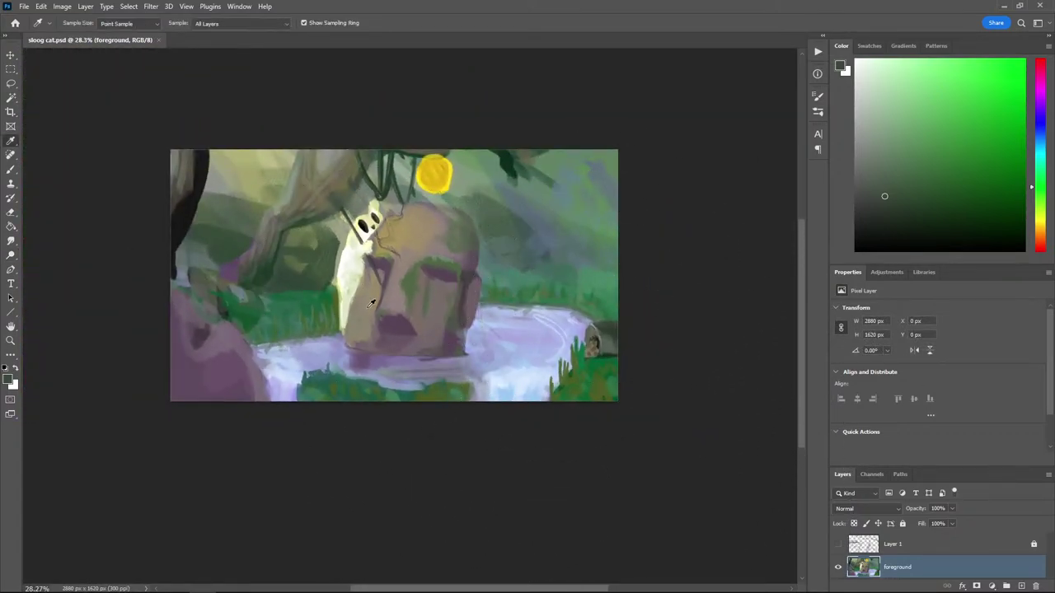
key(b)
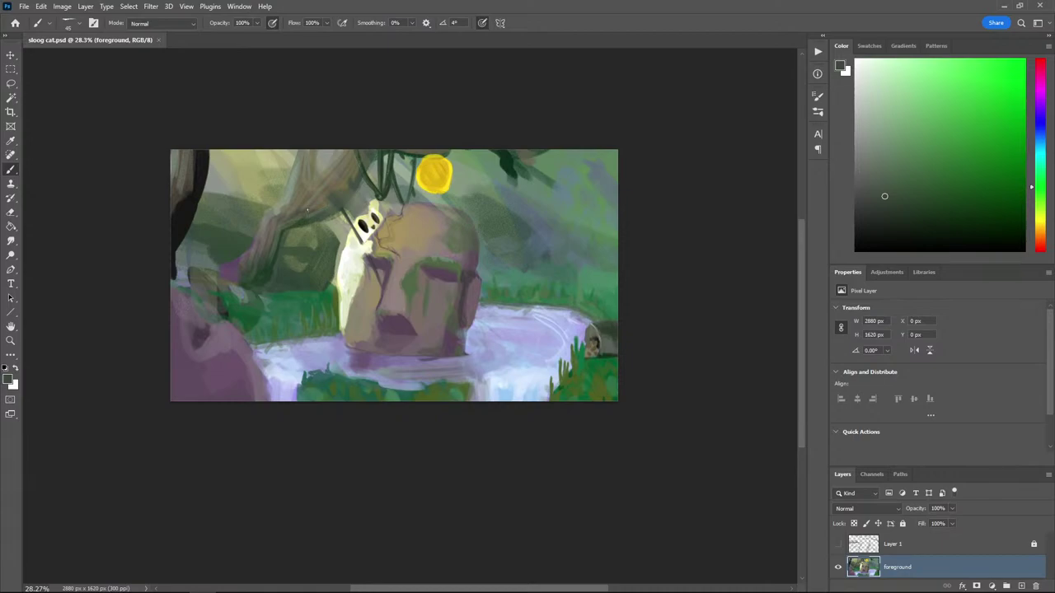
Refine the dark diagonal stick crossing the slug cat using grey and purple tones sampled around it
key(ctrl+plus)
key(ctrl+plus)
alt+click(317, 180)
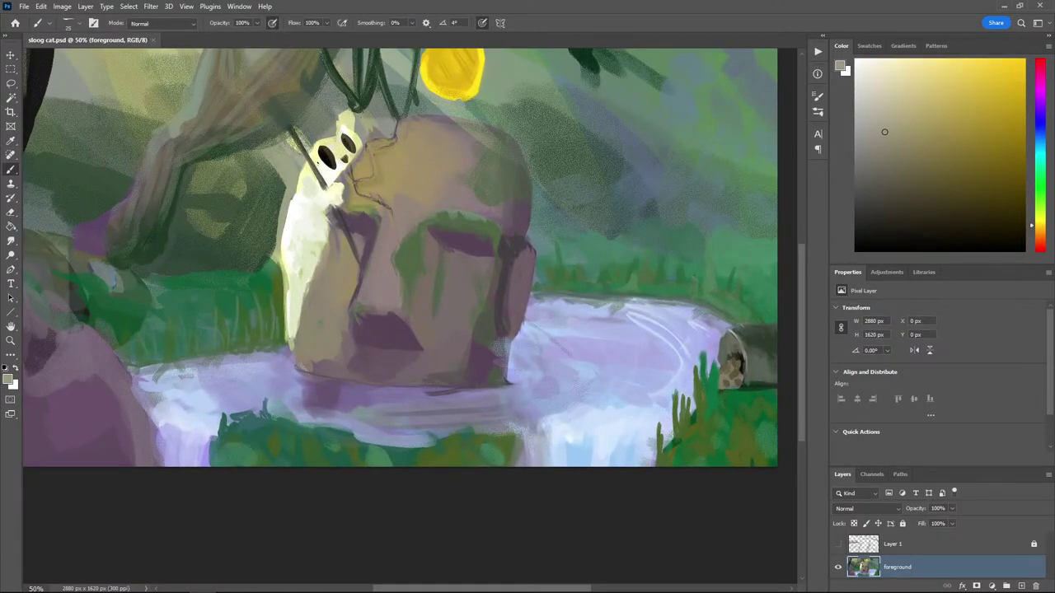
alt+click(317, 161)
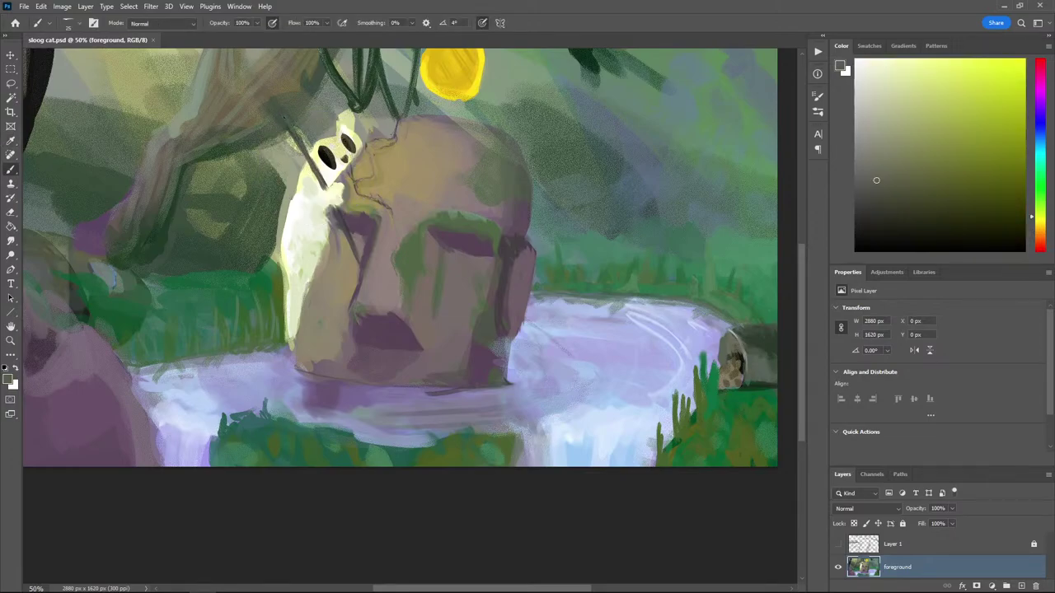
alt+click(336, 211)
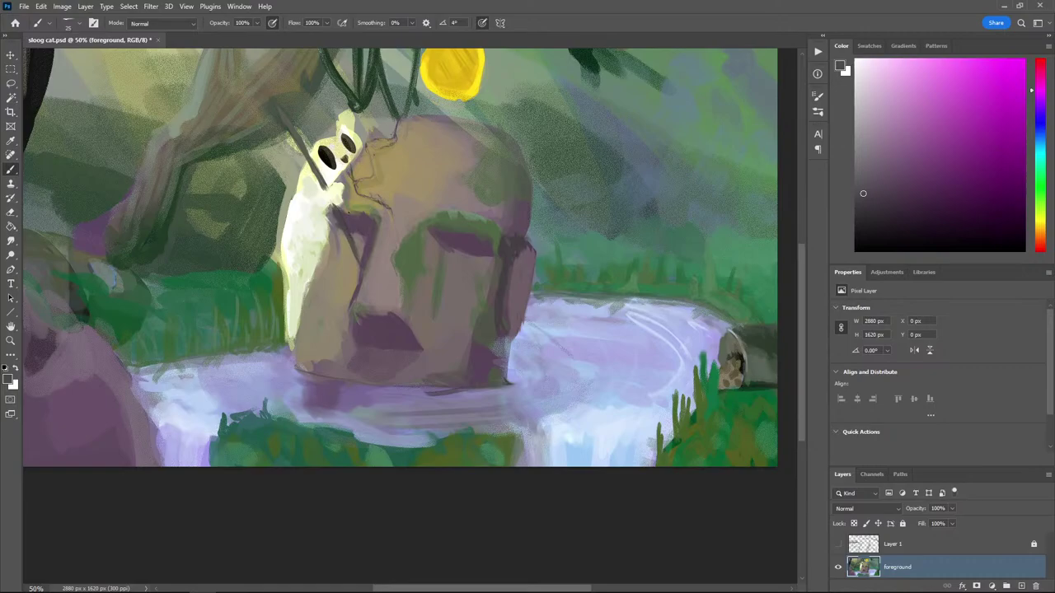
alt+click(352, 225)
Repaint the base and lower edge of the large leaning tree trunk with sampled grey and muted purple tones
drag(138, 219, 203, 268)
alt+click(280, 84)
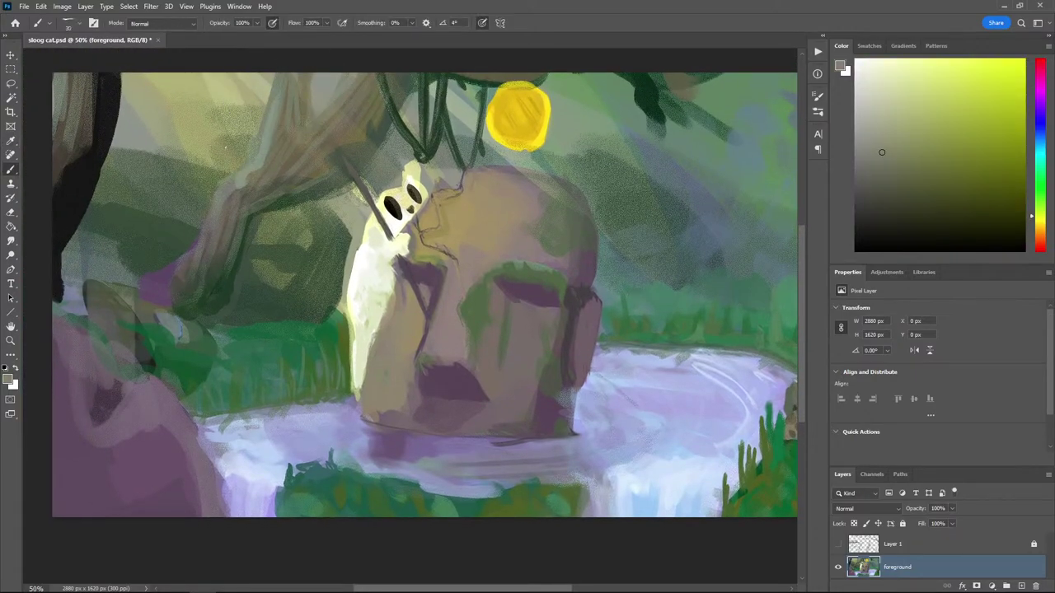
alt+click(164, 282)
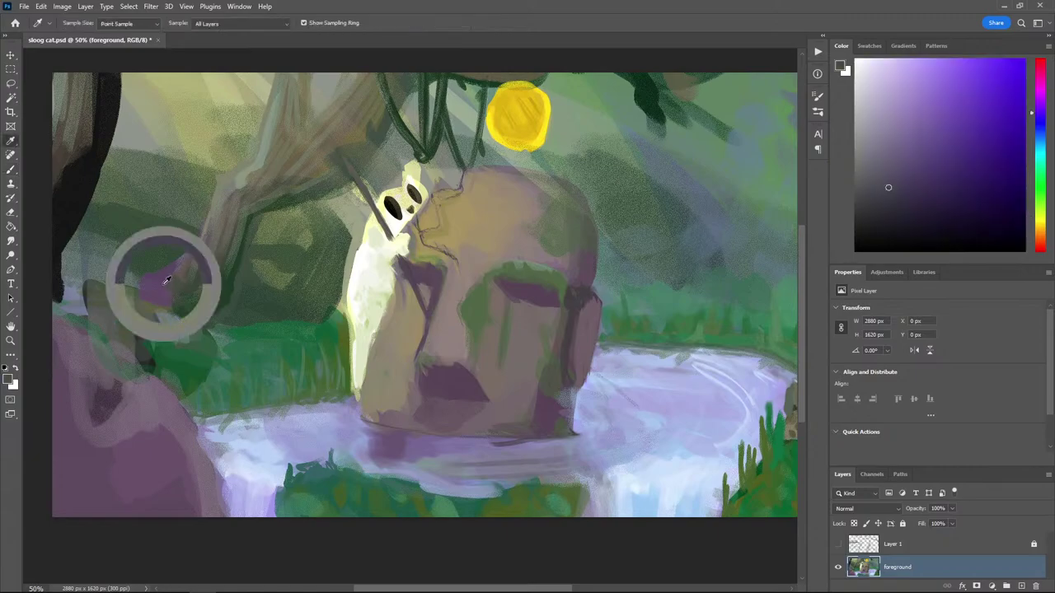
alt+click(170, 256)
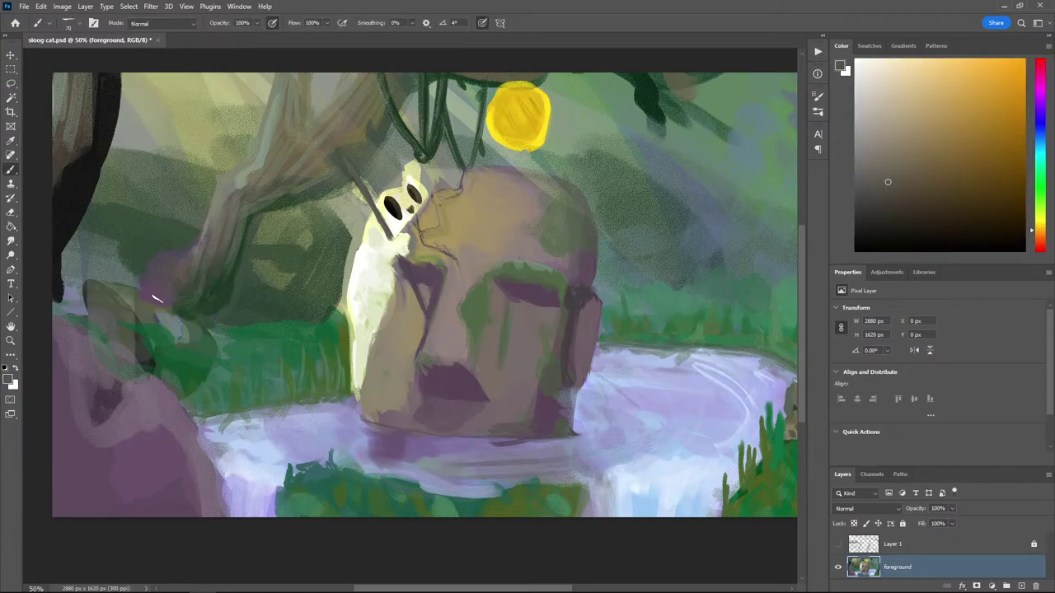
alt+click(221, 230)
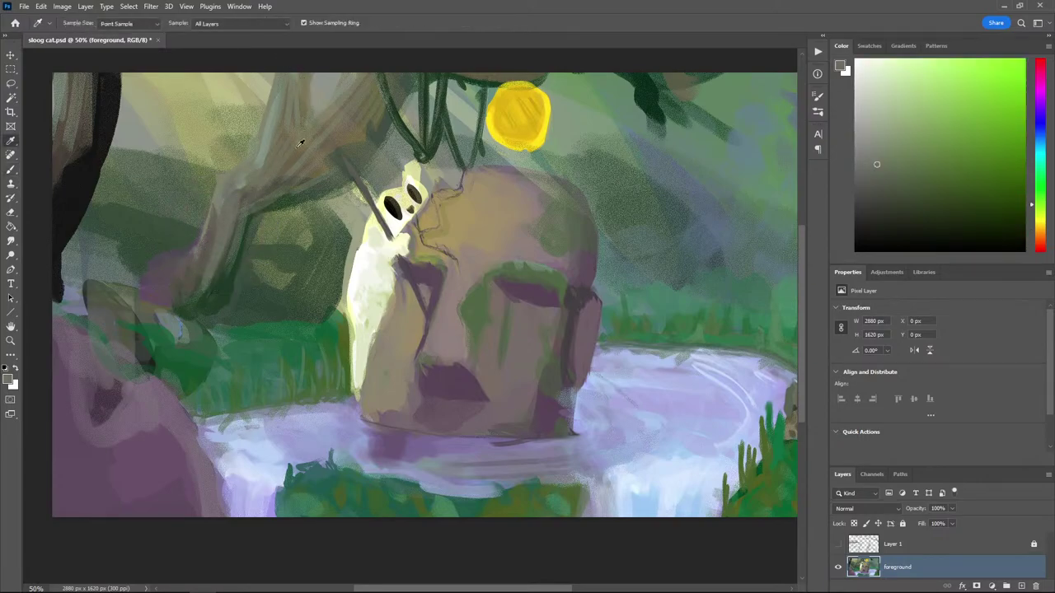
Rework the upper trunk and bend of the large leaning tree with sampled olive, dark green and grey-brown strokes
alt+click(288, 76)
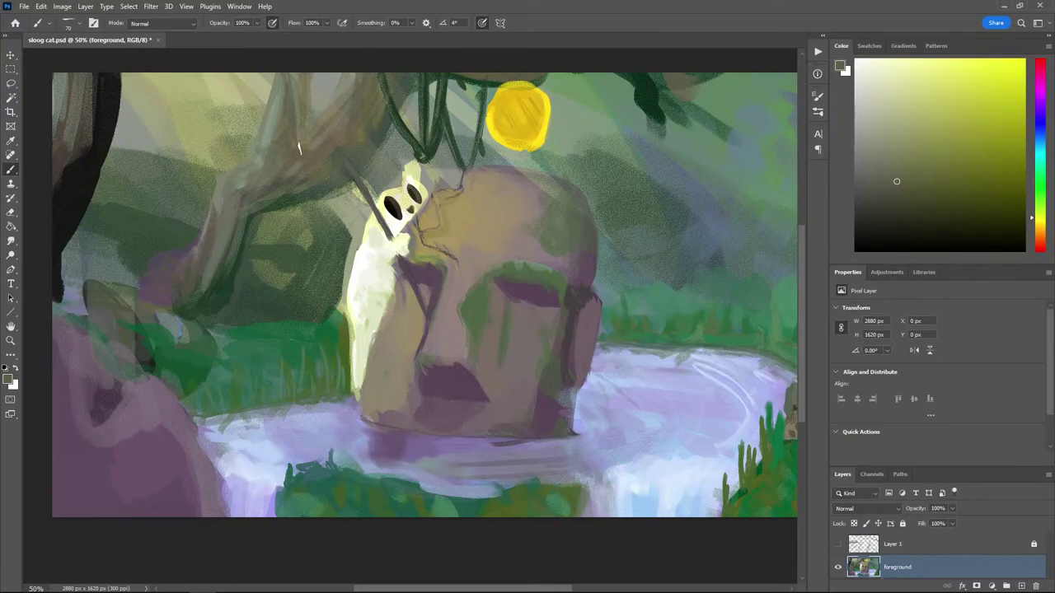
alt+click(238, 212)
mouse_move(237, 206)
mouse_down()
mouse_move(226, 276)
mouse_move(256, 164)
mouse_up()
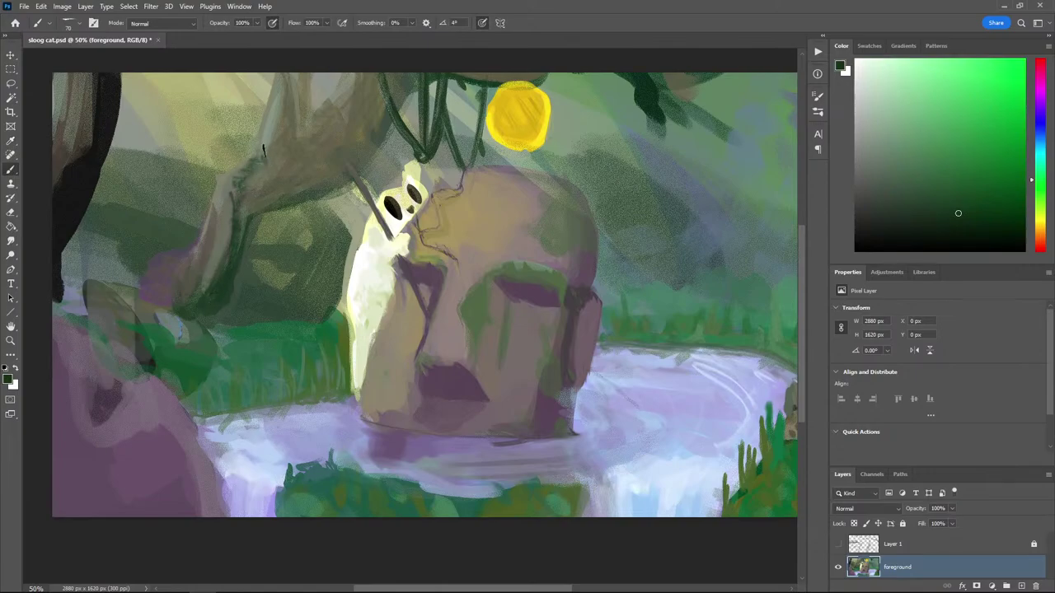
alt+click(226, 241)
mouse_move(226, 243)
mouse_down()
mouse_move(234, 196)
mouse_move(259, 159)
mouse_up()
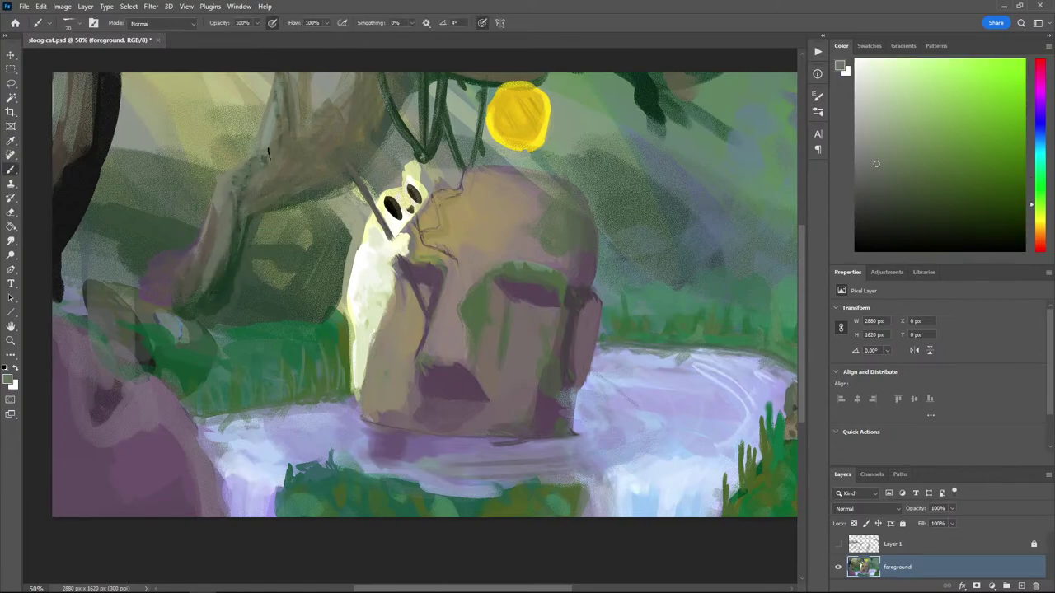
alt+click(226, 210)
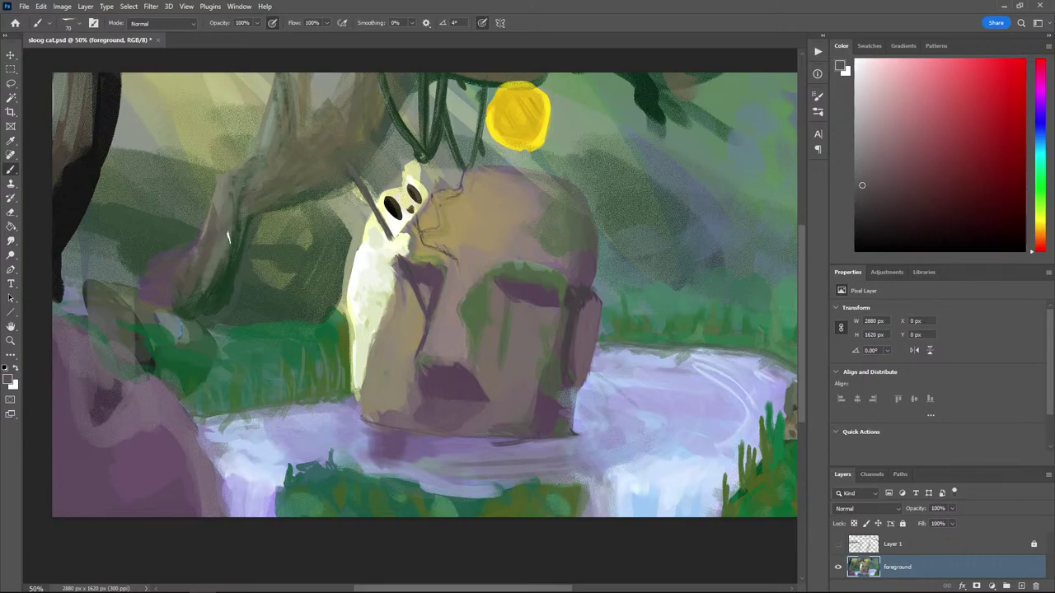
drag(229, 187, 288, 71)
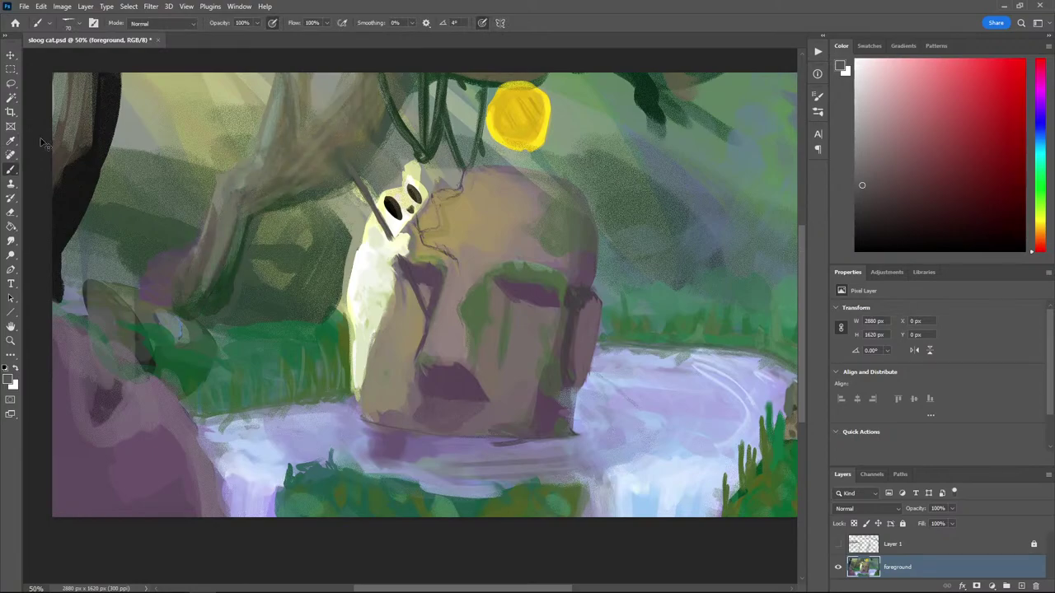
Paint a slim distant trunk between the black tree and the large leaning tree with a smaller brush and sampled green tones
alt+click(215, 88)
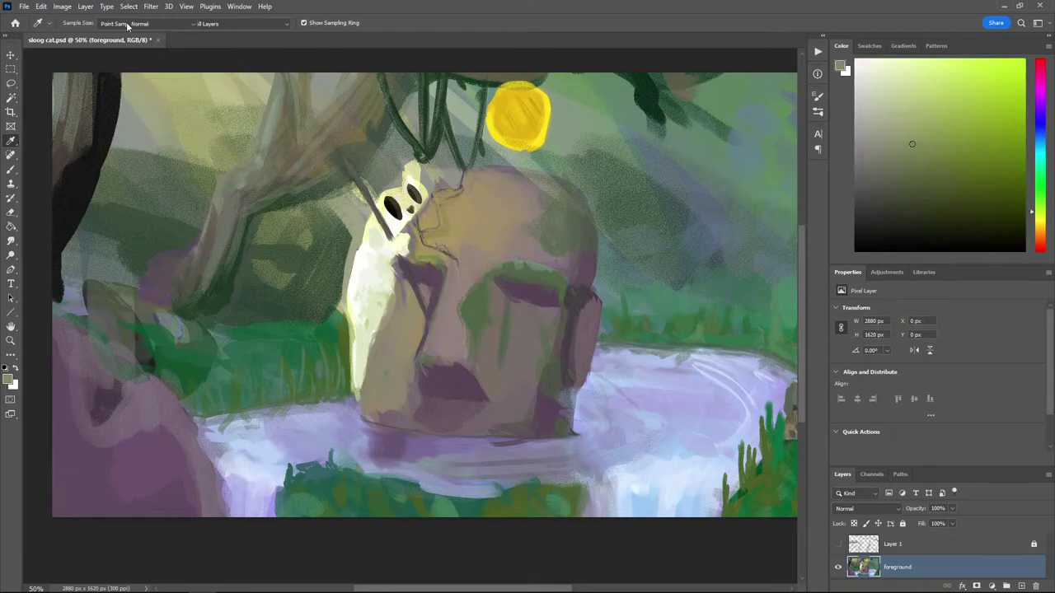
drag(188, 91, 219, 142)
key(bracketleft)
key(bracketleft)
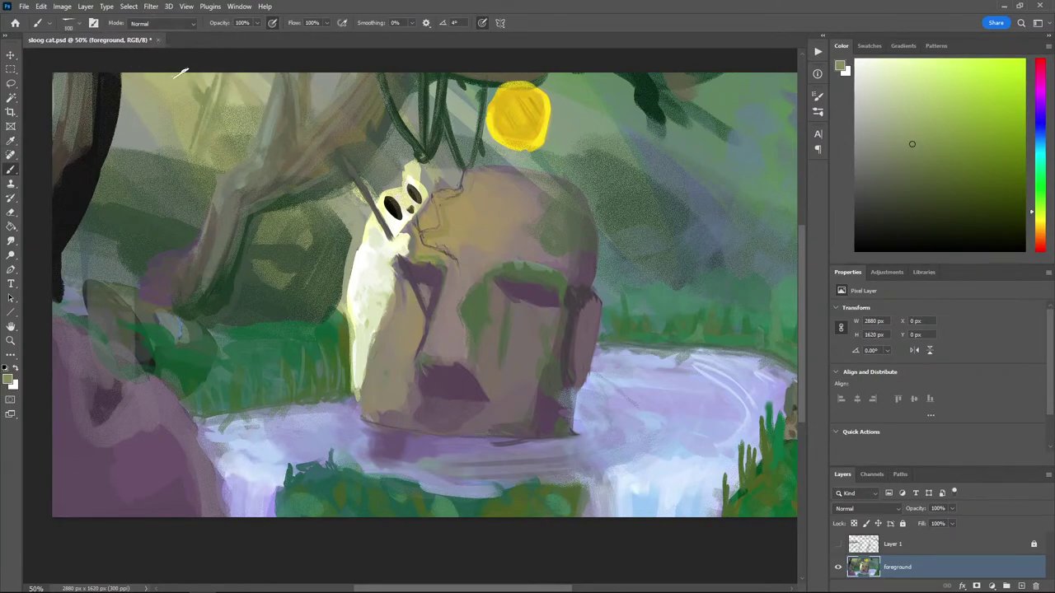
mouse_move(200, 81)
mouse_down()
mouse_move(198, 118)
mouse_move(179, 104)
mouse_up()
key(bracketleft)
key(bracketleft)
key(bracketleft)
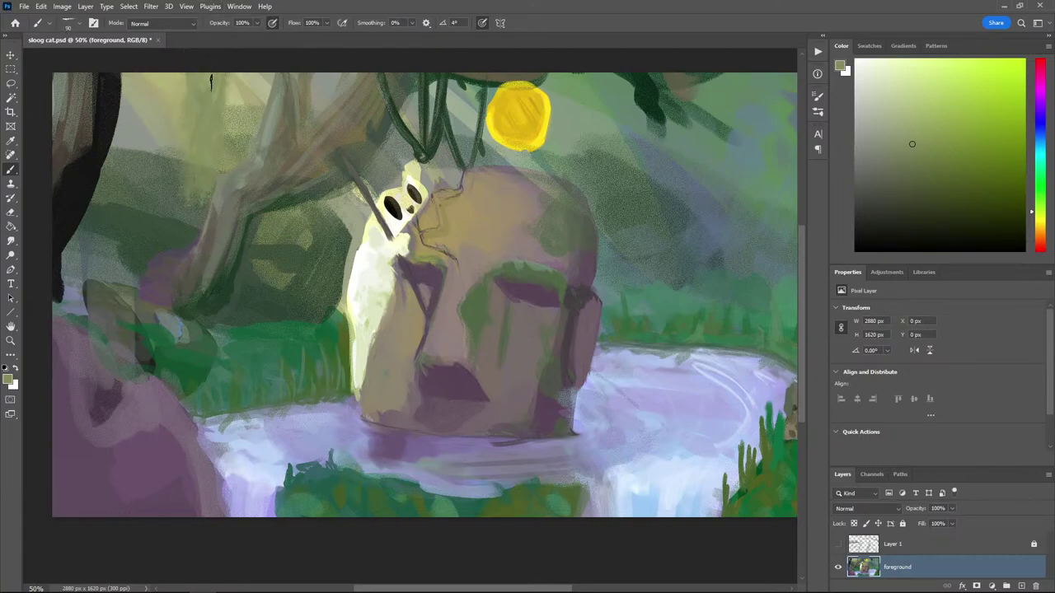
drag(181, 161, 152, 198)
alt+click(157, 233)
drag(208, 79, 150, 216)
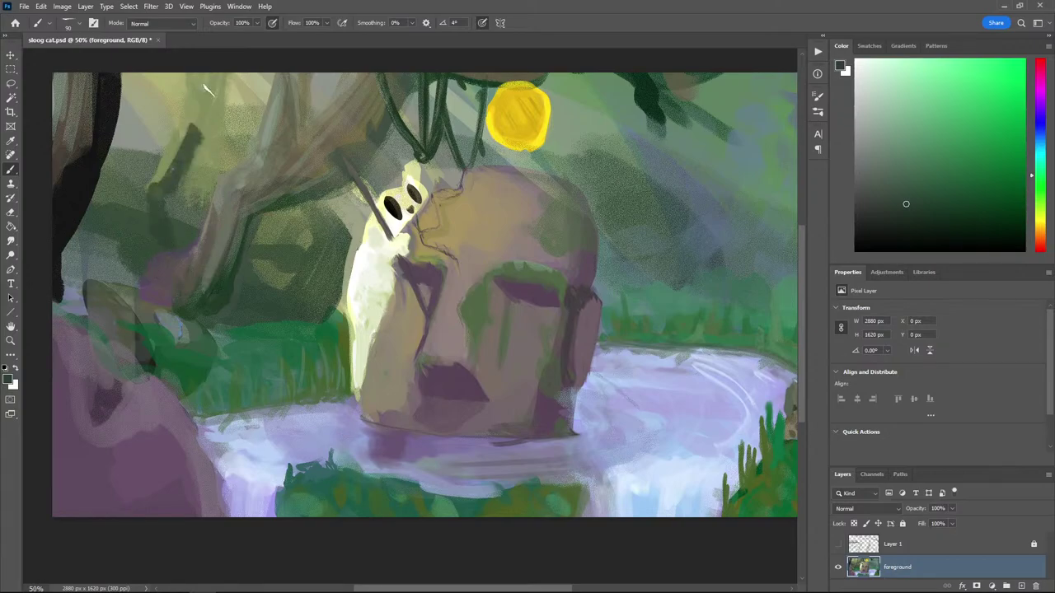
Add a second slim trunk beside the black tree in dark purple and glaze it with sampled dark grey-green
click(1041, 95)
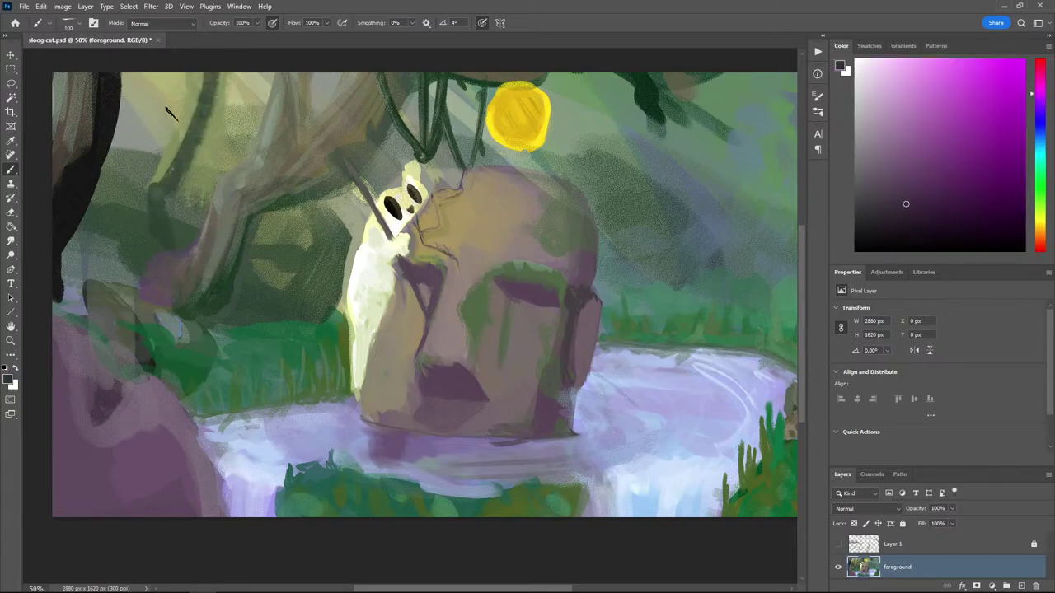
mouse_move(169, 114)
mouse_down()
mouse_move(157, 175)
mouse_move(159, 83)
mouse_move(170, 216)
mouse_move(150, 51)
mouse_move(139, 171)
mouse_move(150, 87)
mouse_move(153, 158)
mouse_up()
key(ctrl+z)
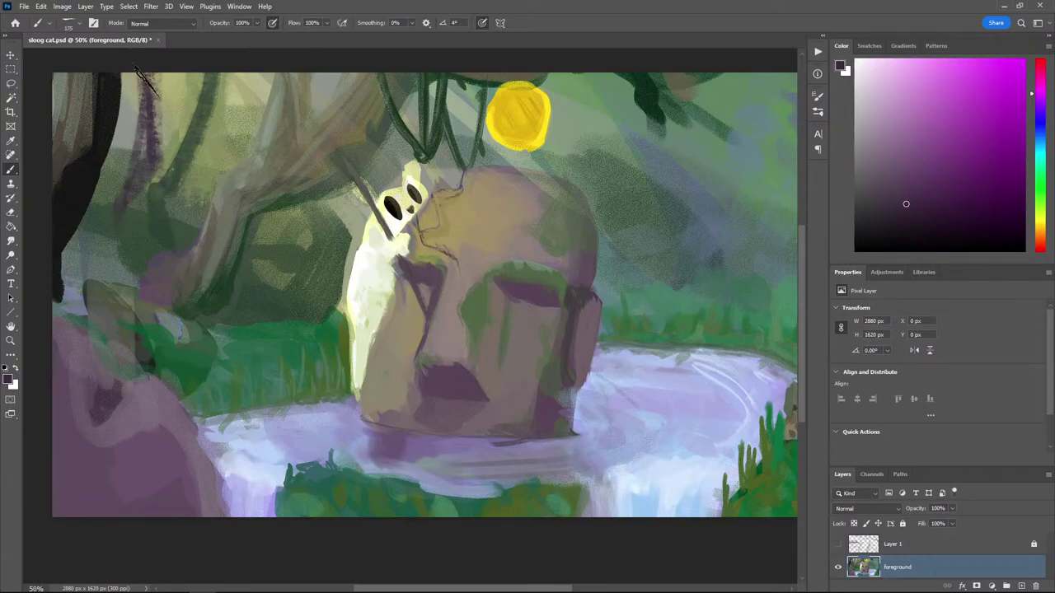
alt+click(162, 191)
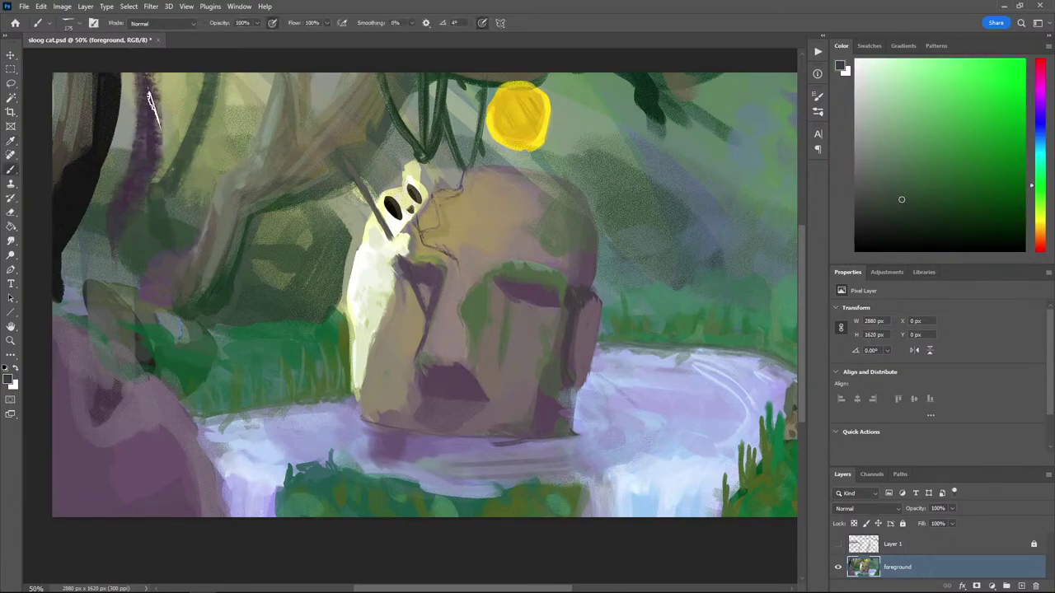
drag(151, 89, 130, 177)
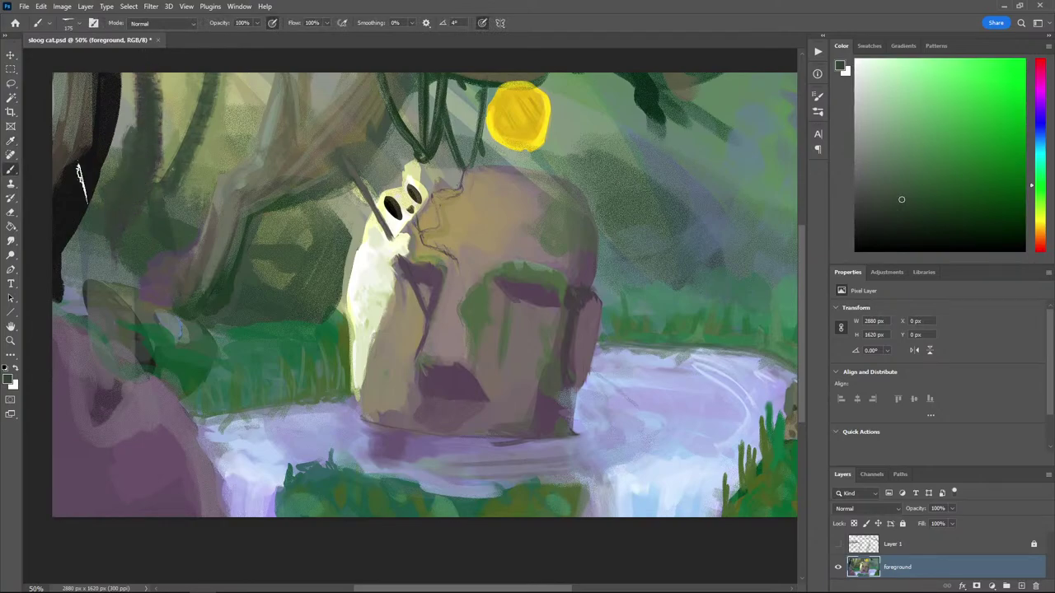
Extend the base of the second slim trunk down toward the grass with dark grey-green strokes
right_click(449, 236)
click(129, 210)
drag(112, 240, 90, 266)
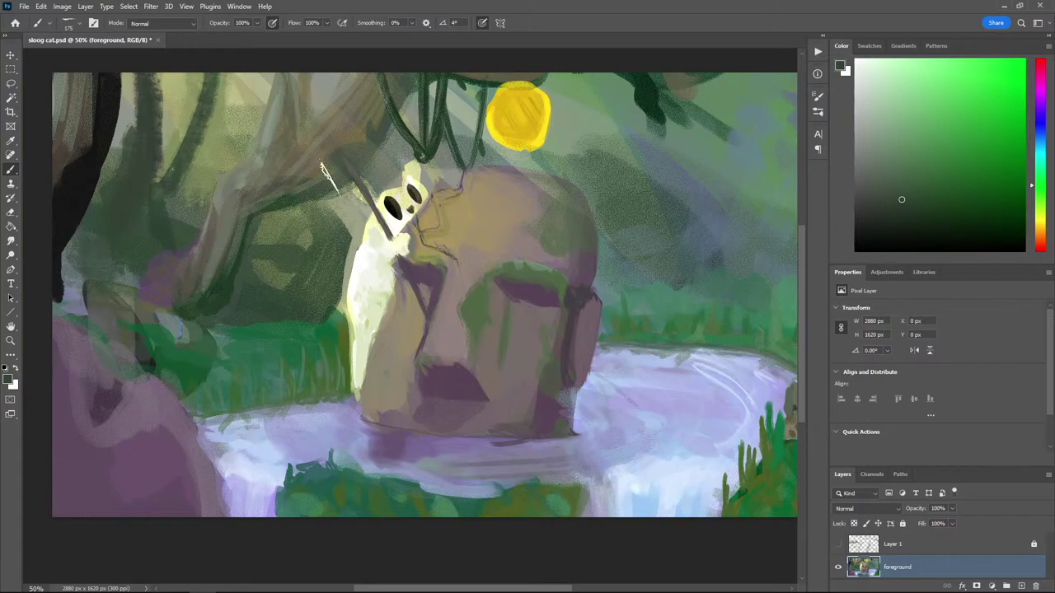
Paint a large dark green background tree behind the stone head, slanting down to the far bank with a forked branch
mouse_move(587, 169)
mouse_down()
mouse_move(562, 66)
mouse_move(593, 189)
mouse_move(554, 128)
mouse_move(553, 169)
mouse_move(550, 120)
mouse_move(560, 107)
mouse_move(544, 79)
mouse_up()
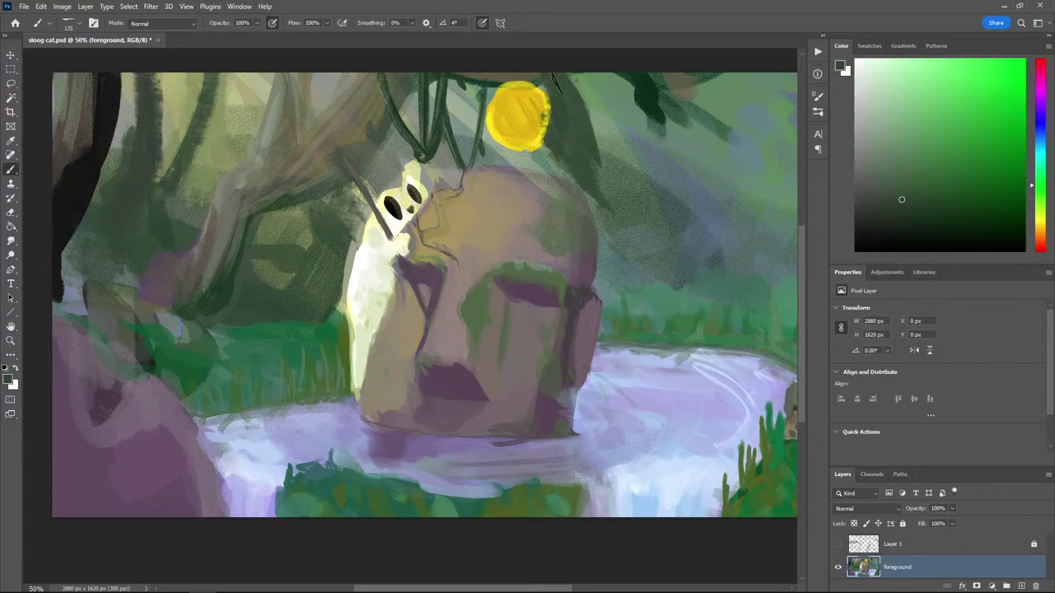
mouse_move(608, 201)
mouse_down()
mouse_move(587, 155)
mouse_move(610, 164)
mouse_move(662, 240)
mouse_move(587, 141)
mouse_move(653, 221)
mouse_move(661, 271)
mouse_move(649, 241)
mouse_move(674, 241)
mouse_move(695, 278)
mouse_move(673, 275)
mouse_move(661, 251)
mouse_move(670, 216)
mouse_move(717, 173)
mouse_move(703, 179)
mouse_move(721, 180)
mouse_move(745, 81)
mouse_up()
mouse_move(702, 221)
mouse_down()
mouse_move(702, 250)
mouse_move(755, 290)
mouse_up()
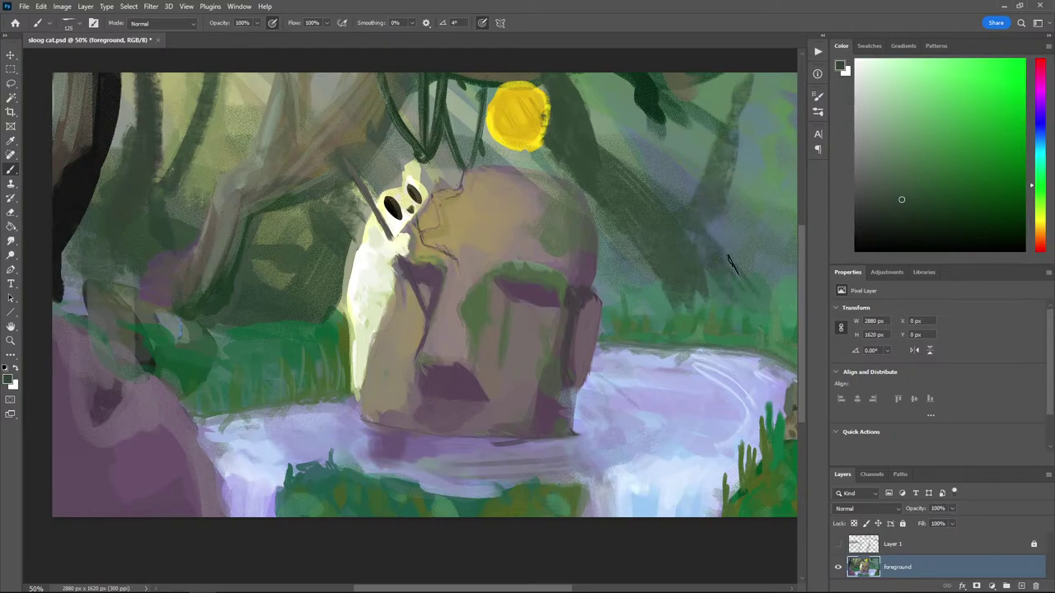
Paint another dark green trunk near the canvas's far right edge and strengthen the slanting tree beside it
drag(541, 161, 350, 133)
mouse_move(643, 211)
mouse_down()
mouse_move(589, 55)
mouse_move(647, 214)
mouse_up()
drag(528, 156, 526, 270)
mouse_move(569, 142)
mouse_down()
mouse_move(622, 332)
mouse_move(612, 308)
mouse_move(679, 348)
mouse_up()
mouse_move(565, 165)
mouse_down()
mouse_move(596, 207)
mouse_move(599, 280)
mouse_move(566, 160)
mouse_move(571, 228)
mouse_up()
Sample a blue-grey from the misty background and switch to the Oil 3 brush
key(i)
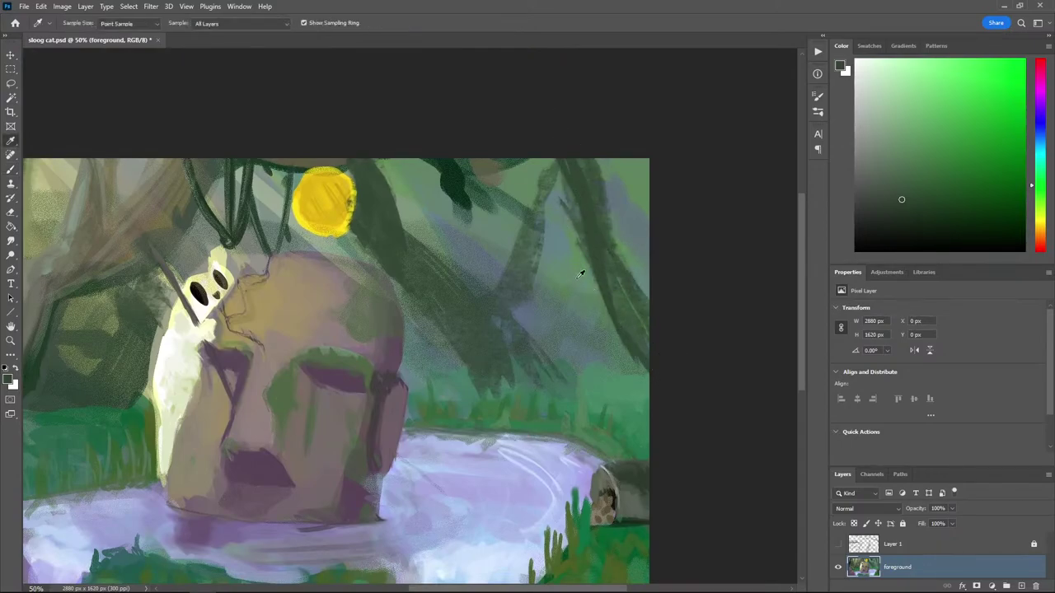
right_click(575, 284)
click(521, 314)
click(521, 313)
key(b)
right_click(509, 301)
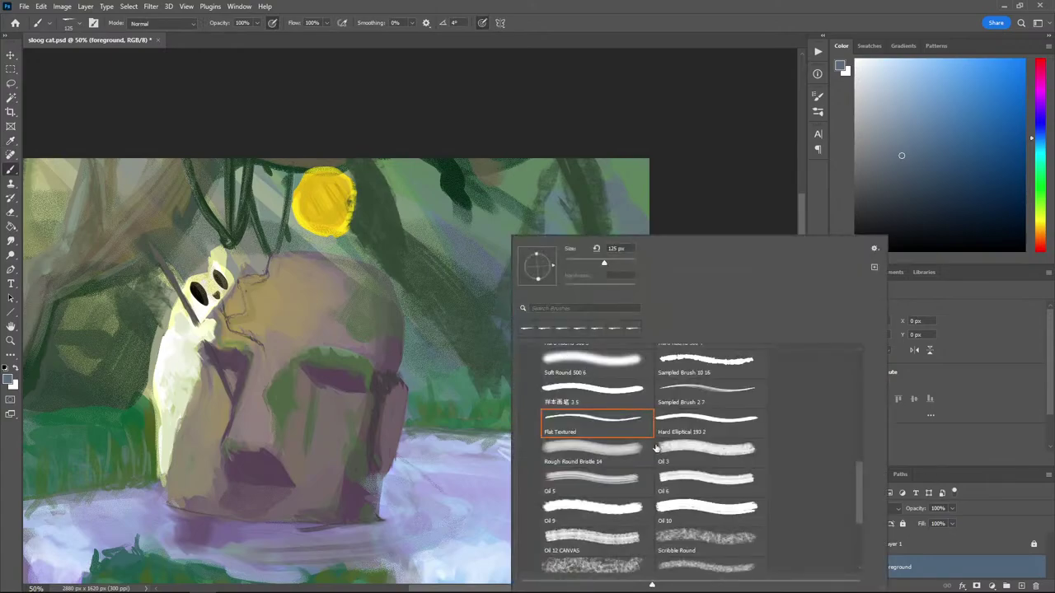
click(661, 461)
click(544, 165)
drag(527, 221, 518, 269)
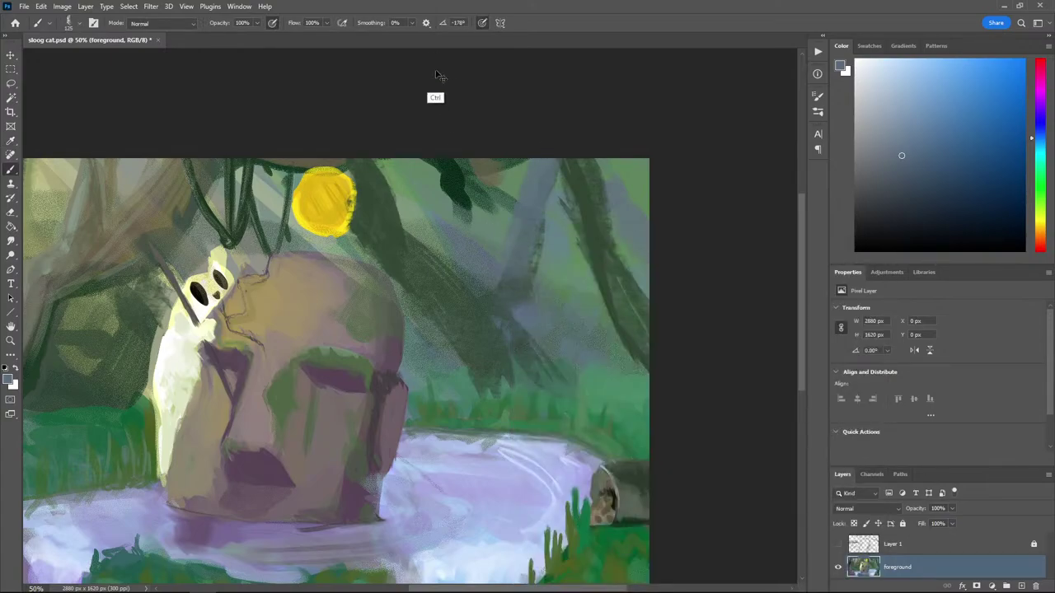
key(ctrl+z)
Fill in the background tree's forked branch with solid strokes of its sampled dark green
alt+click(391, 169)
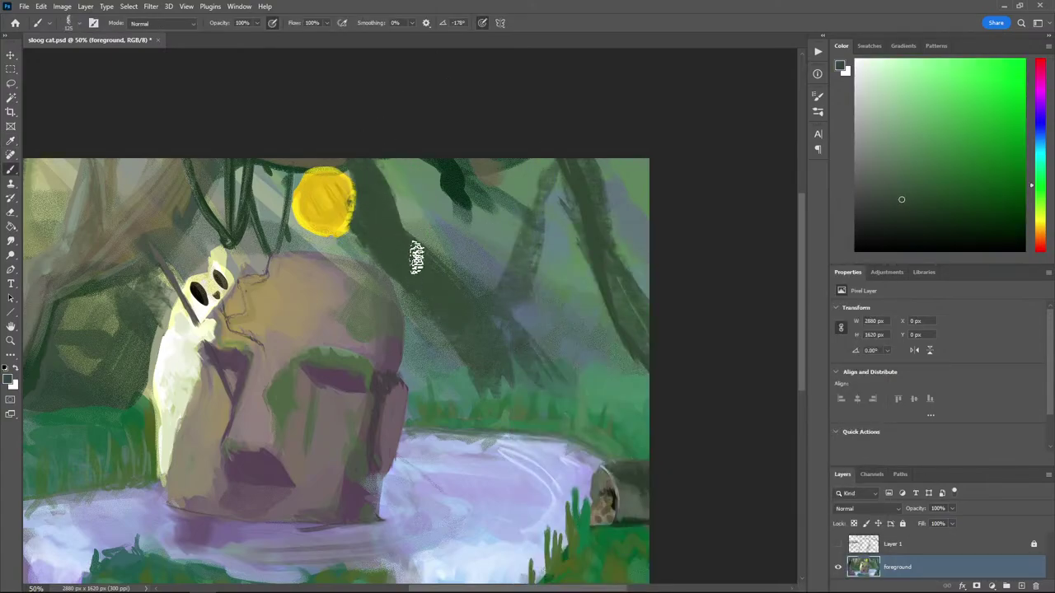
mouse_move(499, 360)
mouse_down()
mouse_move(550, 223)
mouse_move(544, 199)
mouse_move(560, 153)
mouse_move(523, 299)
mouse_up()
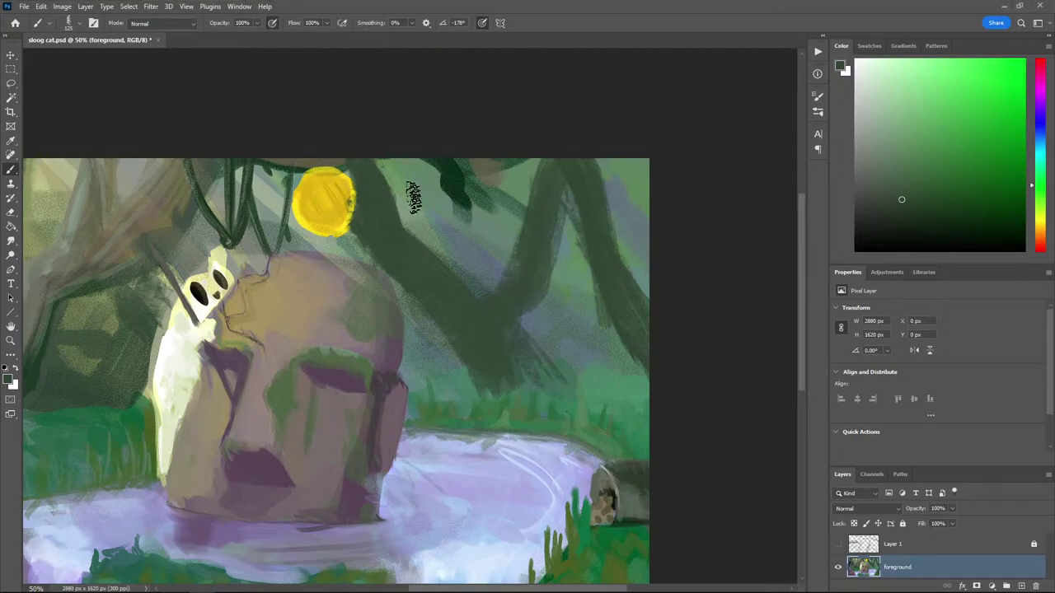
Lay pale blue-grey strokes along the inner side of the far-right background trunk
key(i)
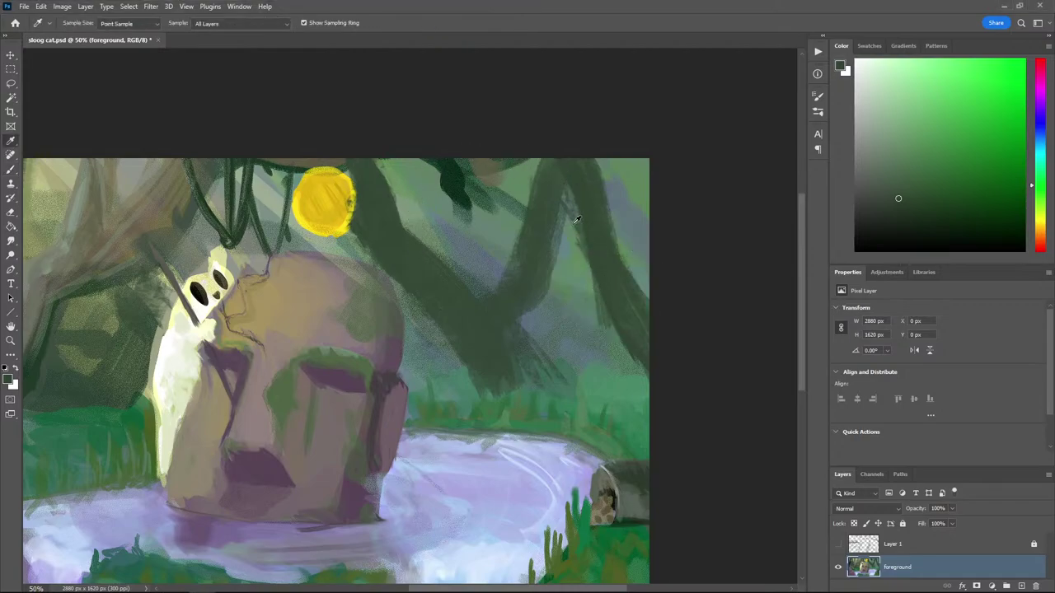
alt+click(626, 202)
drag(553, 162, 638, 362)
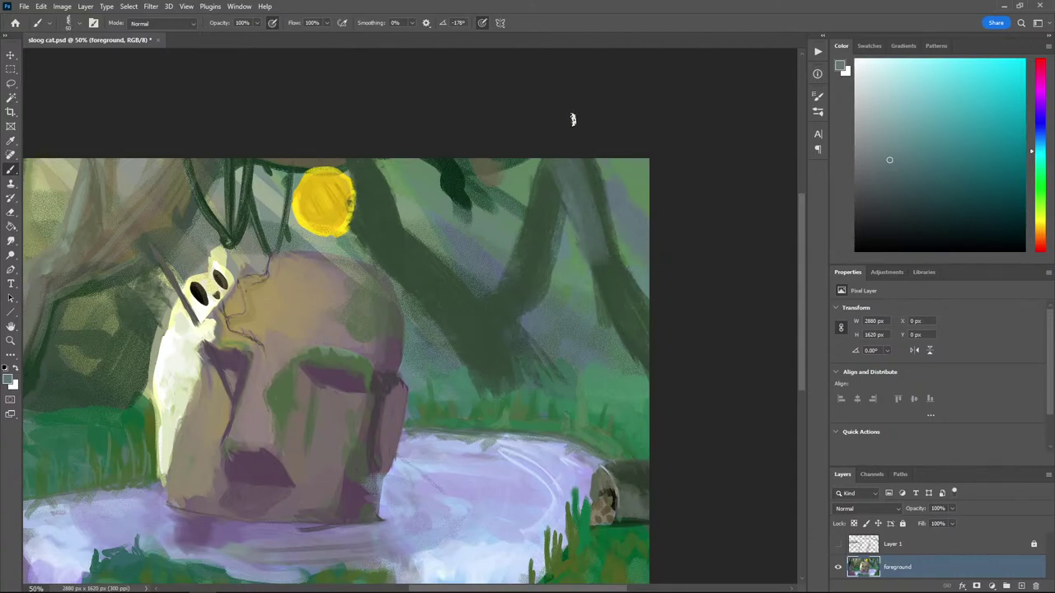
mouse_move(557, 158)
mouse_down()
mouse_move(567, 213)
mouse_move(636, 353)
mouse_up()
Redefine the far-right trunk's edge with its sampled dark green using a small brush
key(o)
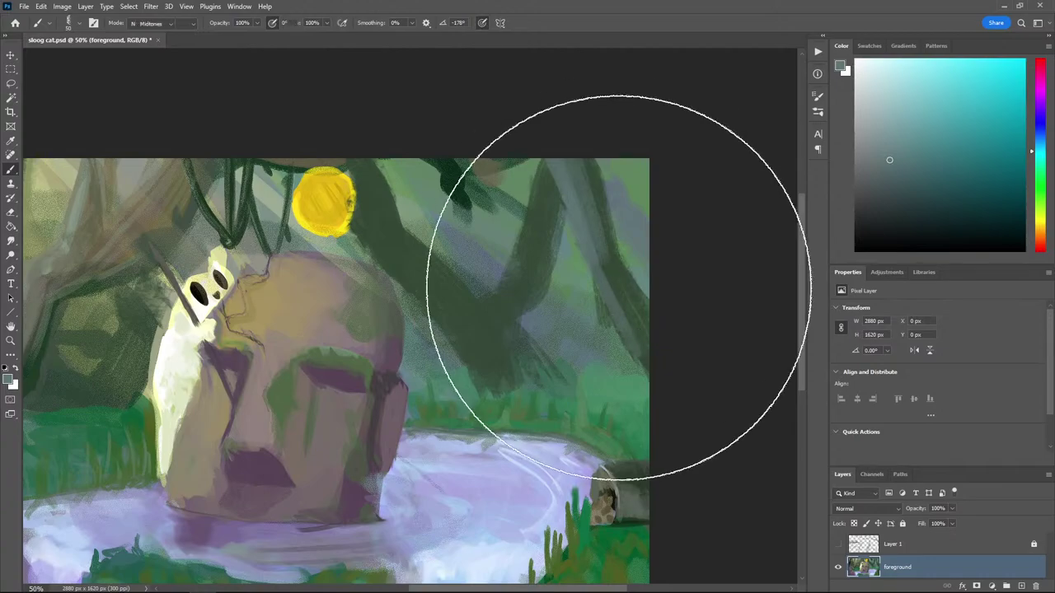
key(b)
alt+click(611, 244)
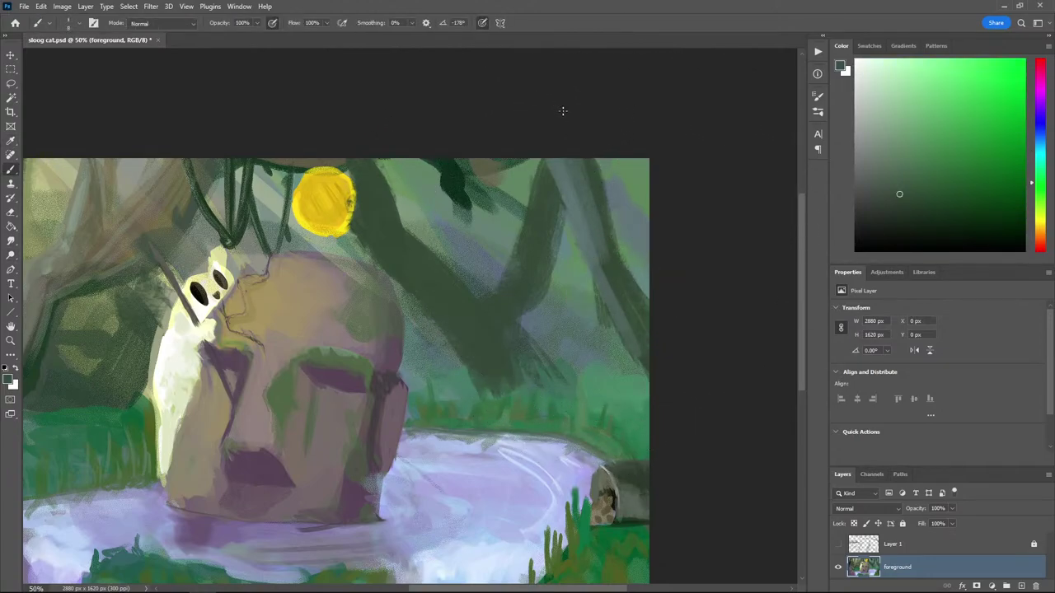
drag(580, 153, 571, 164)
drag(607, 228, 583, 232)
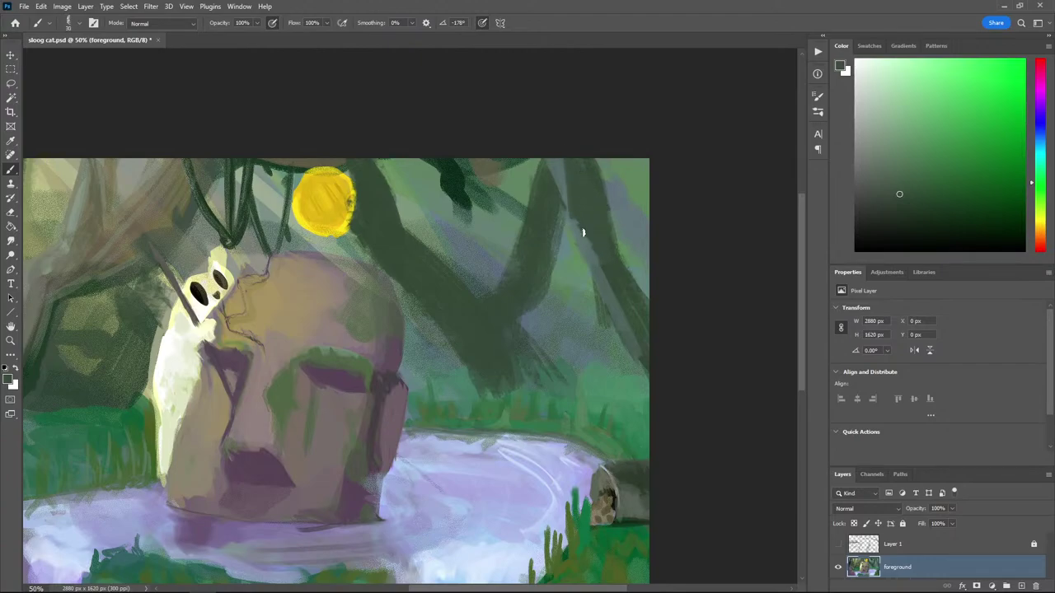
Clean up the gap between the two right-hand trunks and lighten the forked branch with sampled grey-green tones
alt+click(577, 231)
drag(557, 188, 561, 198)
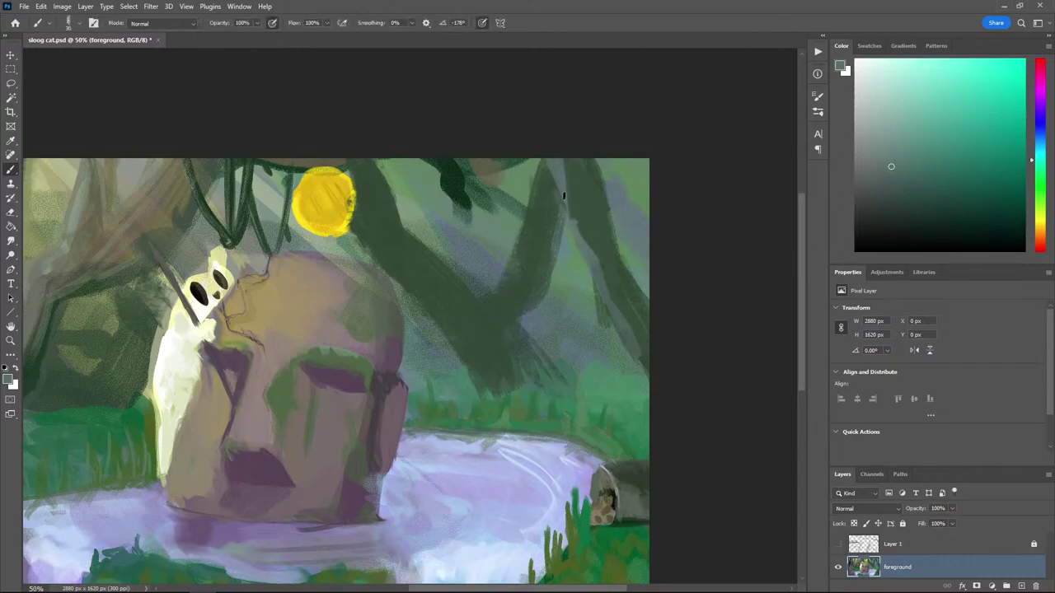
alt+click(575, 185)
alt+click(547, 208)
drag(520, 236, 509, 272)
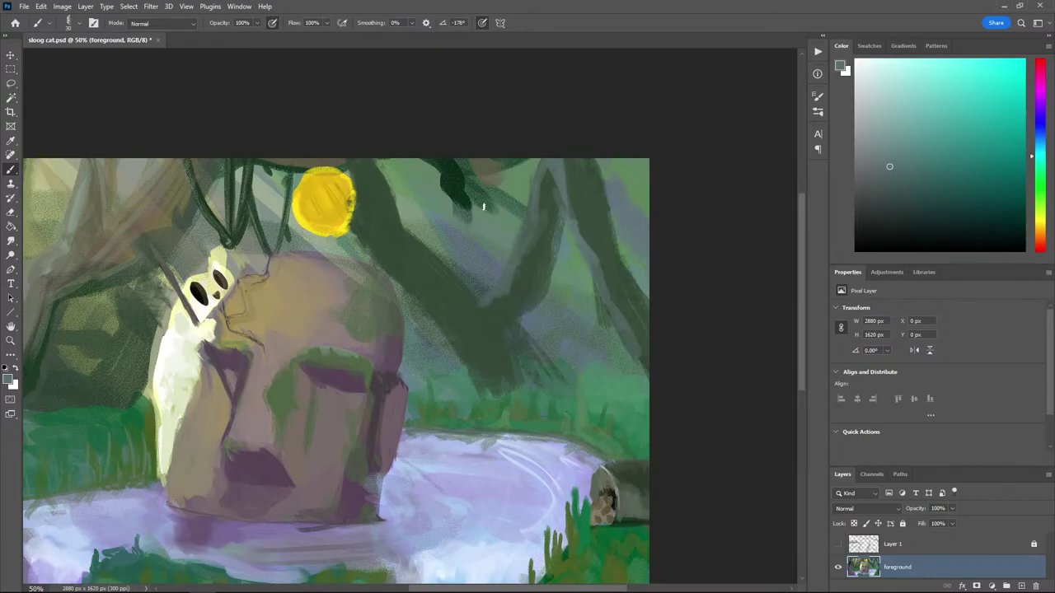
Paint sampled grey-green highlights and dark green shading along the left branch of the forked background tree
mouse_move(472, 302)
mouse_down()
mouse_move(395, 222)
mouse_move(378, 163)
mouse_up()
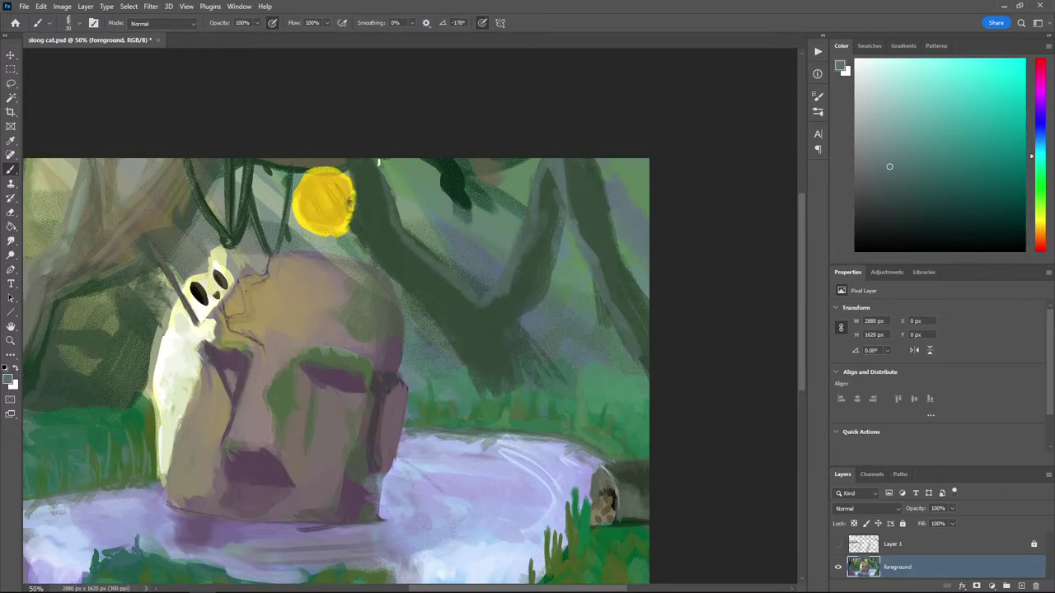
alt+click(382, 221)
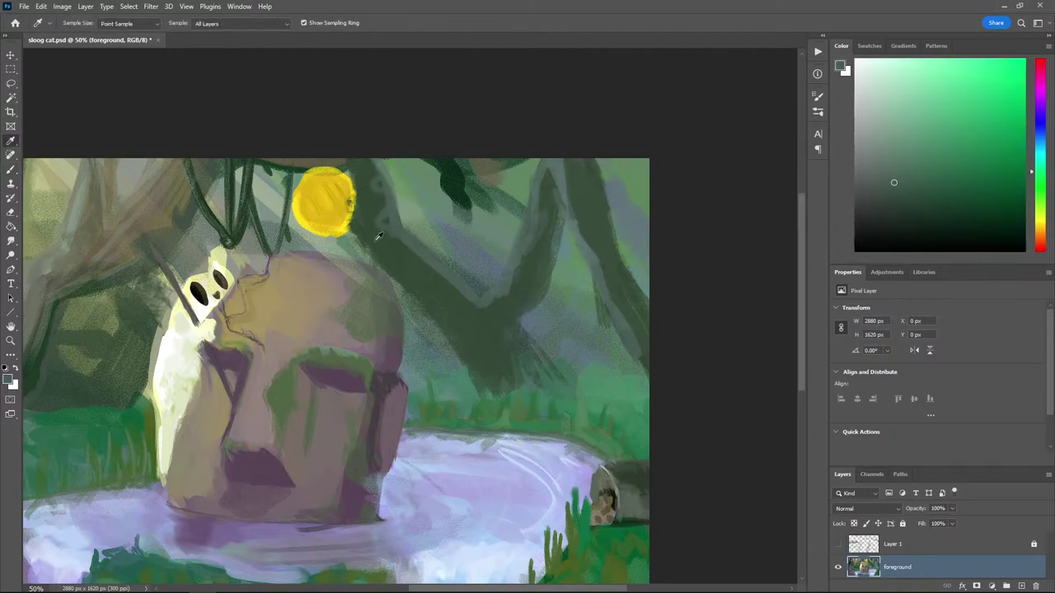
alt+click(370, 219)
drag(370, 219, 367, 176)
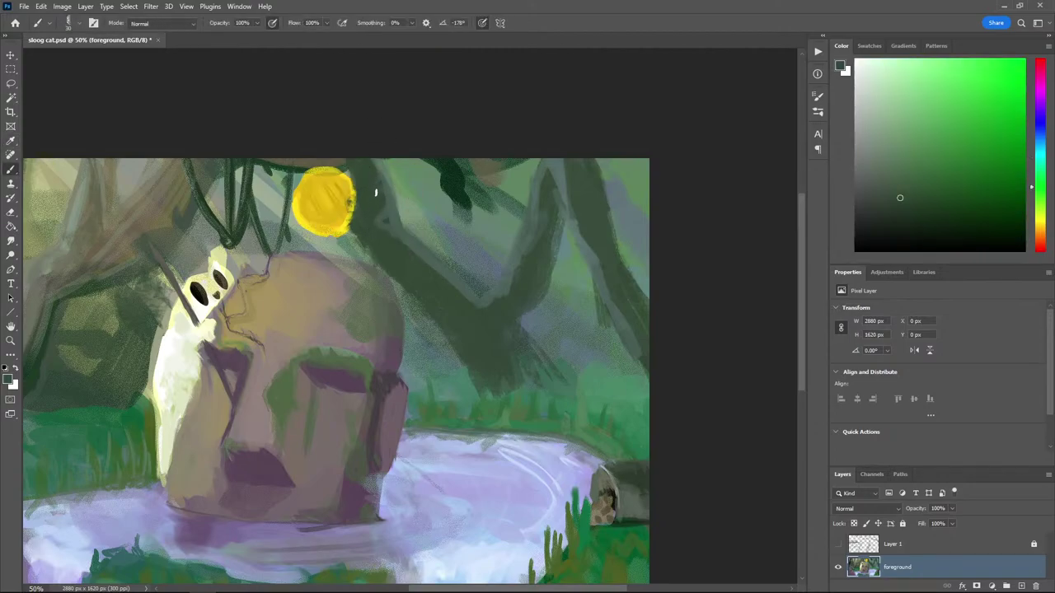
alt+click(392, 191)
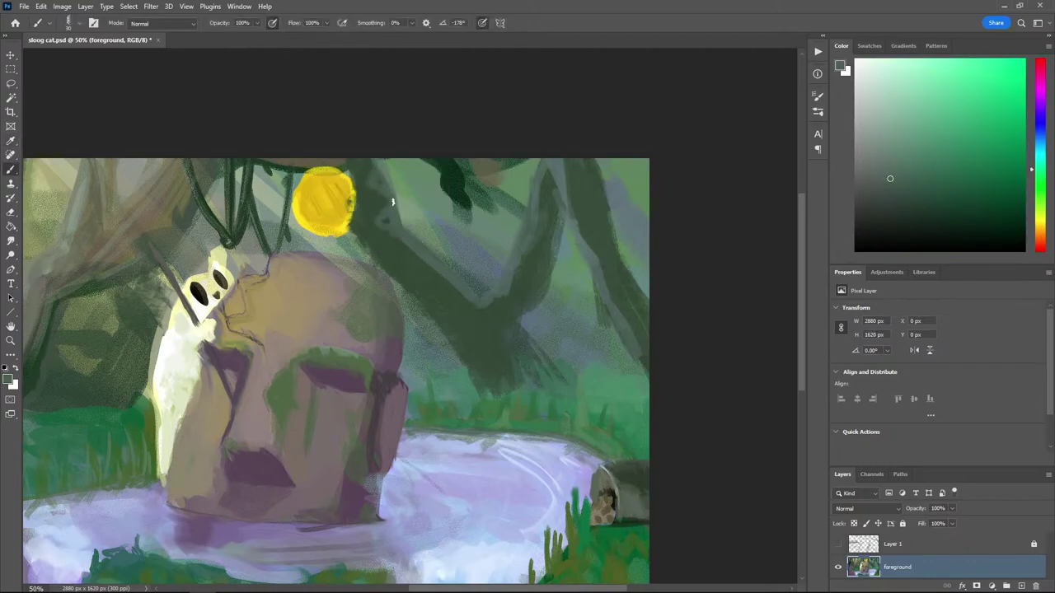
alt+click(472, 261)
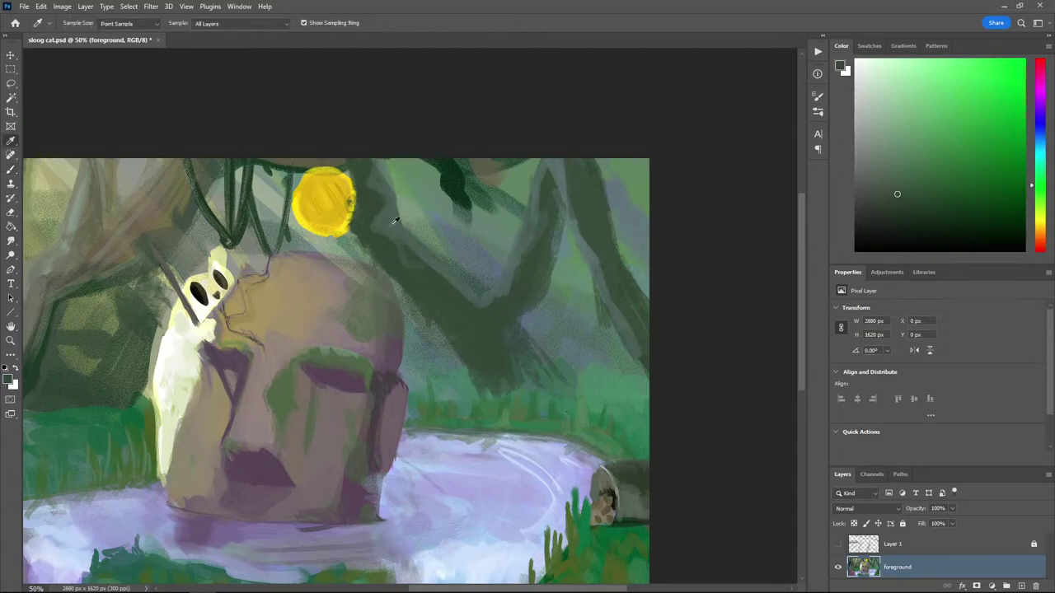
Reshape the stone head's right edge with its sampled purple-grey and the pale blue-grey of the background
alt+click(319, 254)
key(alt)
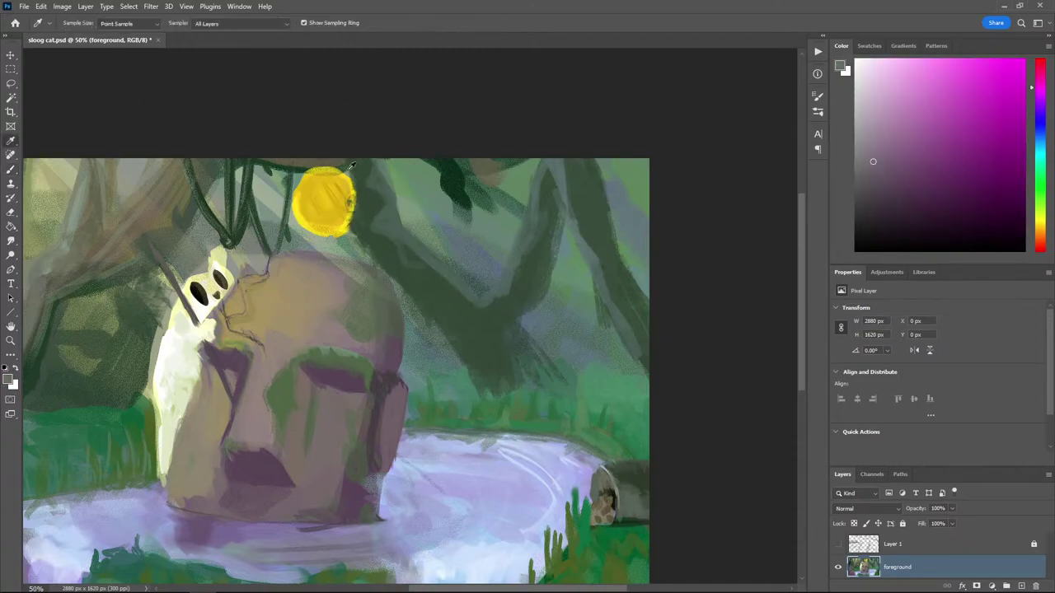
alt+click(395, 346)
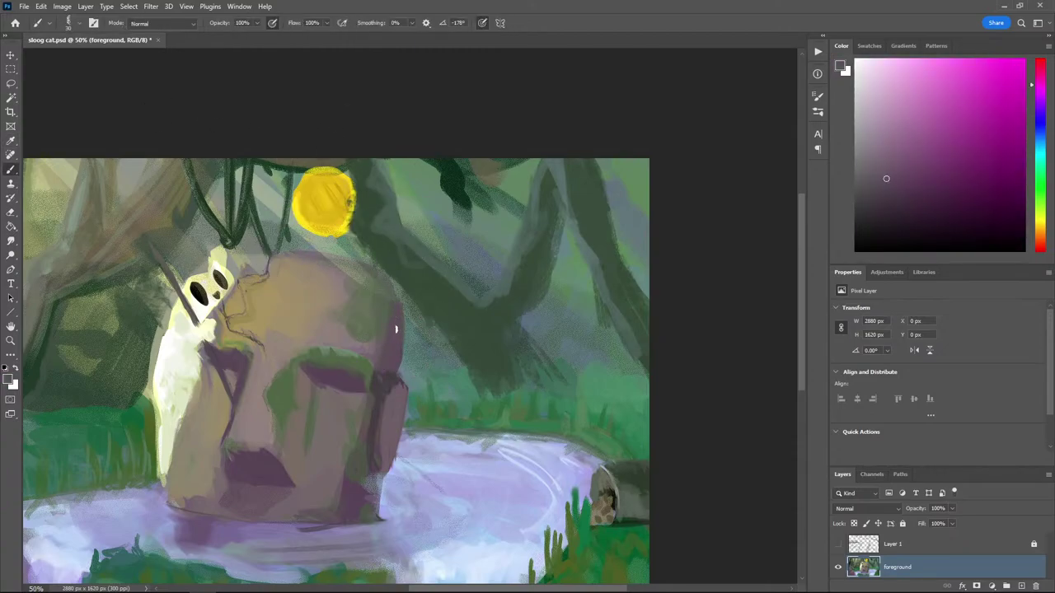
key(alt)
alt+click(410, 360)
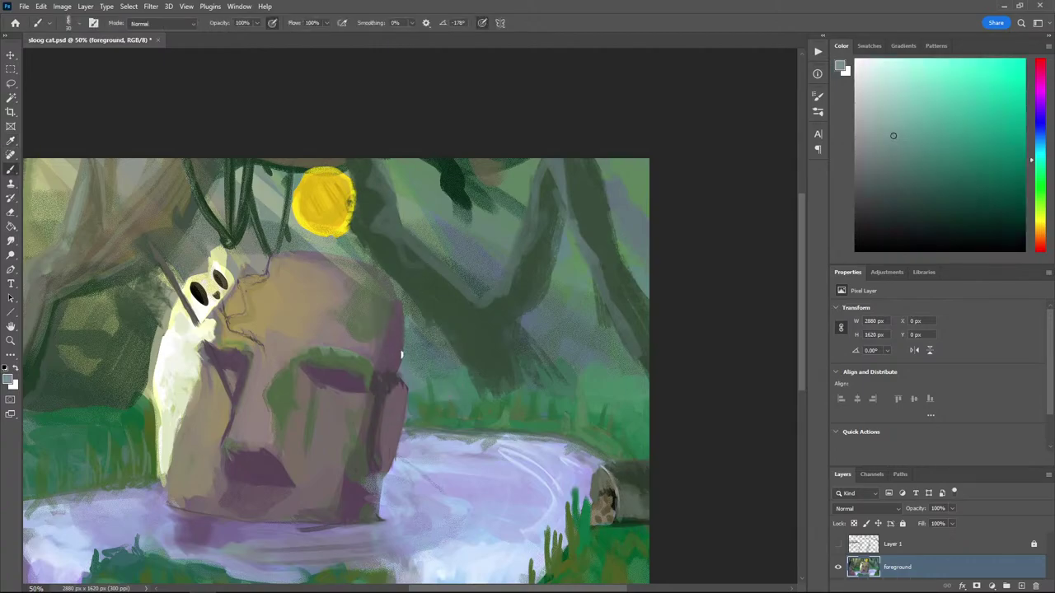
mouse_move(404, 366)
mouse_down()
mouse_move(399, 284)
mouse_move(425, 325)
mouse_up()
Build up the forked tree's lower trunk and base with sampled dark greens and a slightly larger brush
alt+click(376, 235)
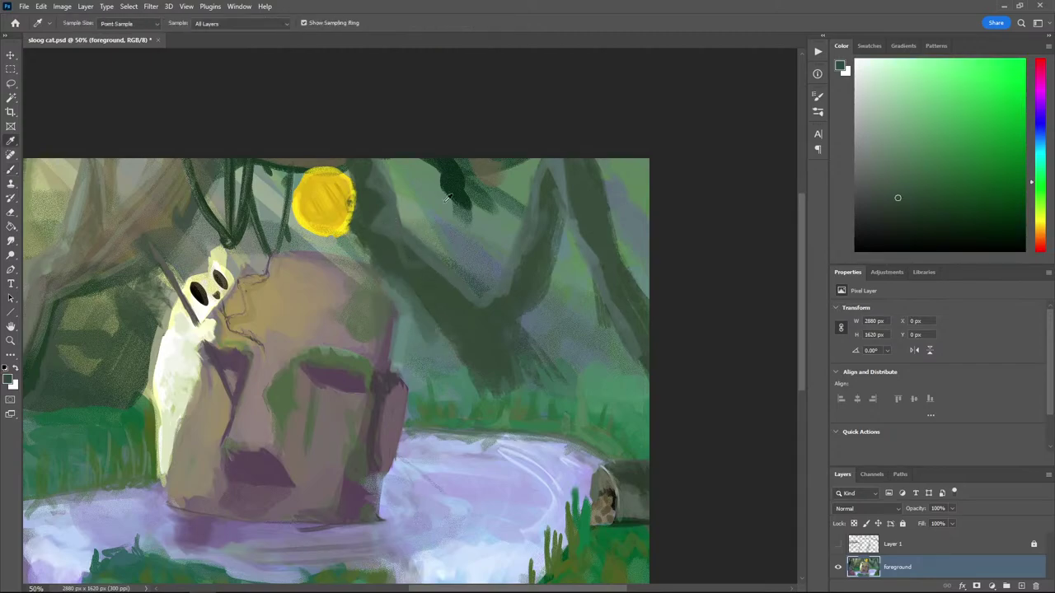
alt+click(431, 261)
mouse_move(397, 222)
mouse_down()
mouse_move(388, 244)
mouse_move(399, 288)
mouse_move(449, 348)
mouse_up()
key(bracketright)
alt+click(375, 220)
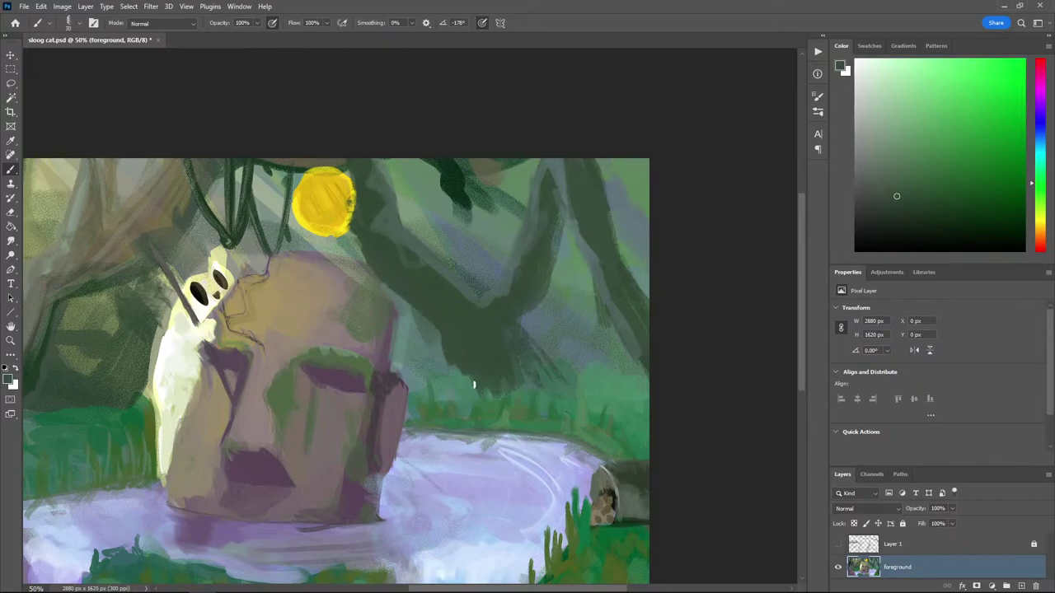
drag(474, 384, 466, 396)
alt+click(502, 335)
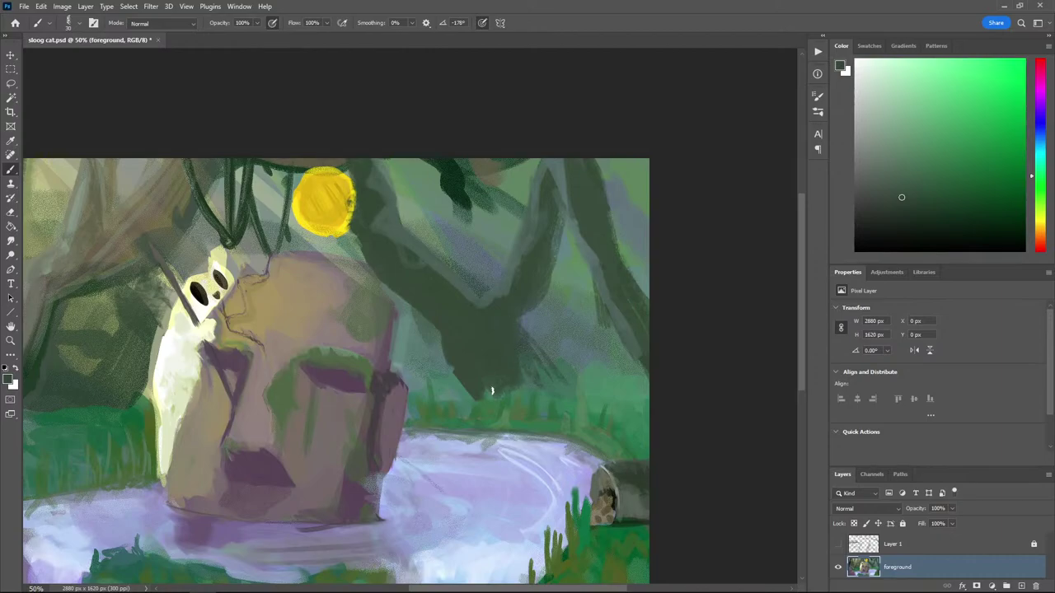
alt+click(514, 404)
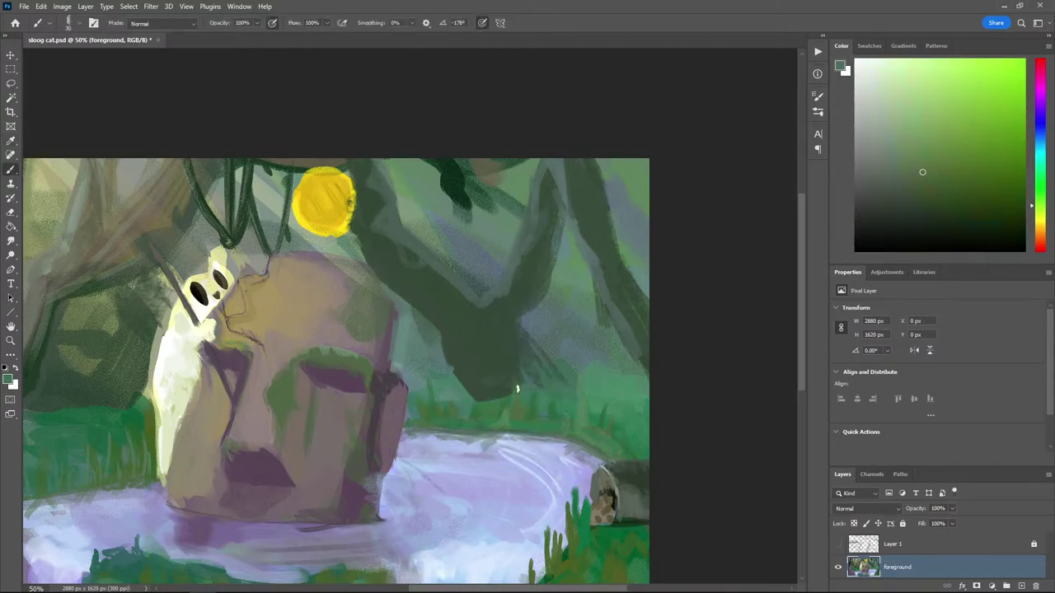
alt+click(487, 355)
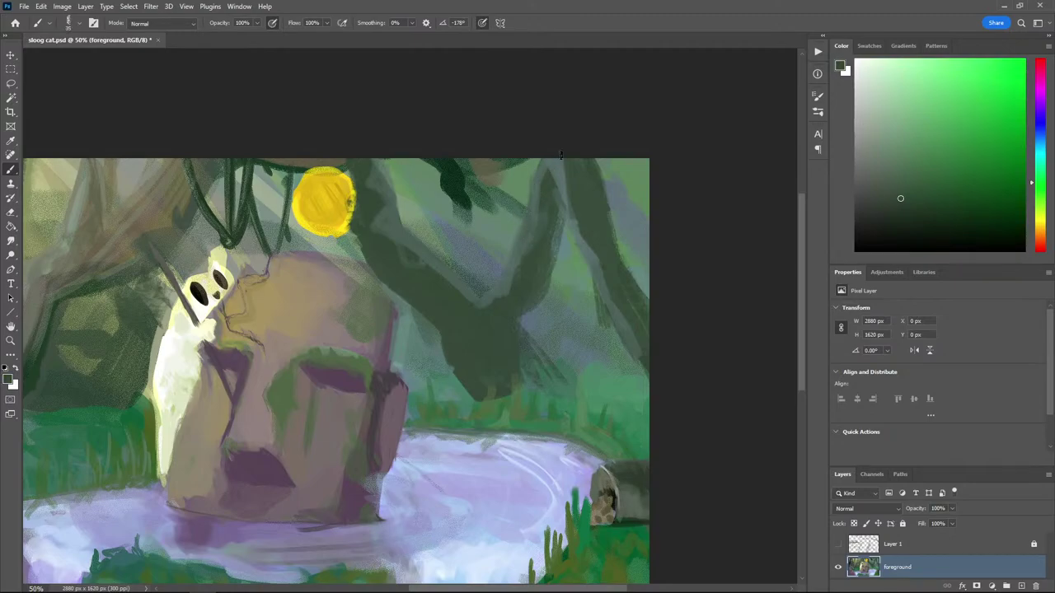
alt+click(551, 210)
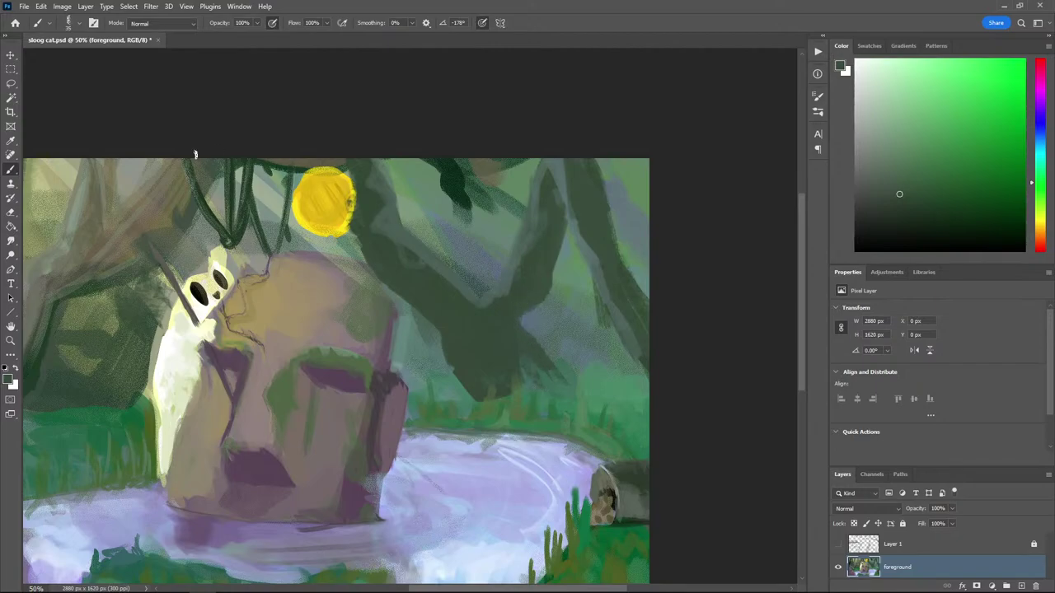
Brush bark streaks onto the forked background tree with a grey-brown sampled from the large tree
key(ctrl+minus)
key(ctrl+plus)
key(ctrl+minus)
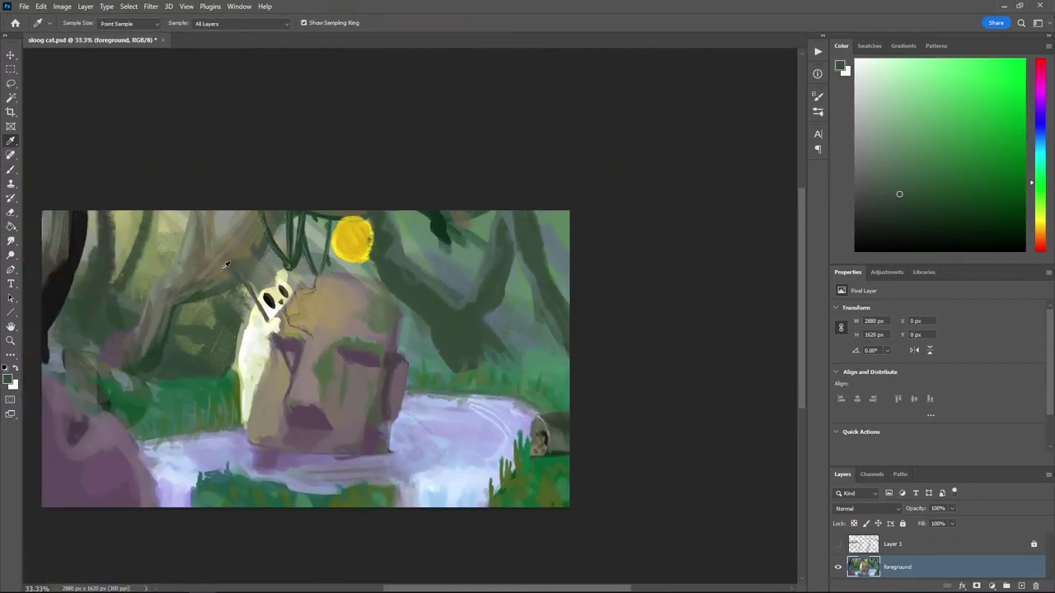
alt+click(224, 264)
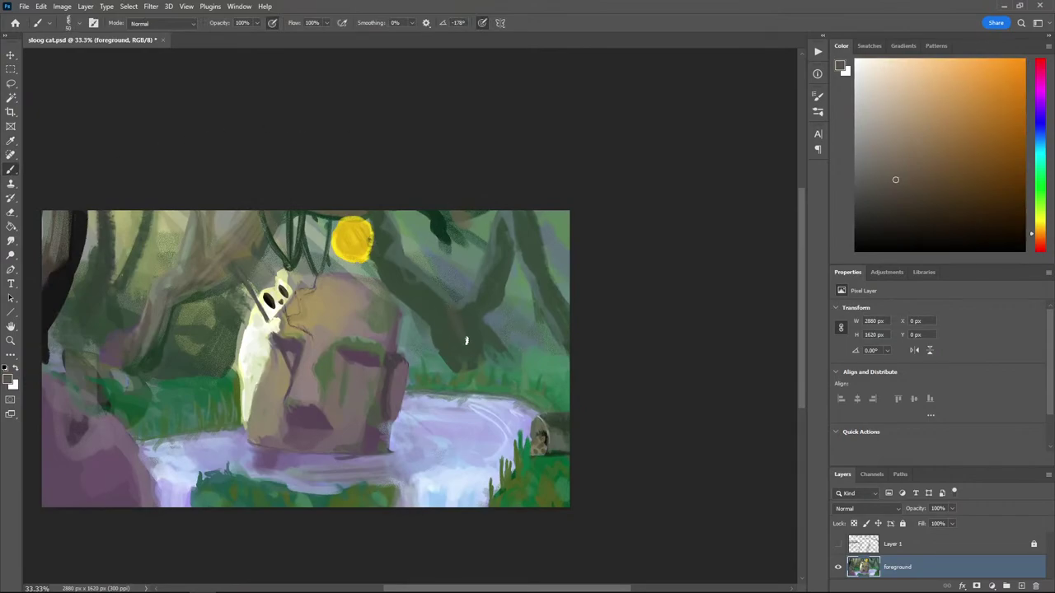
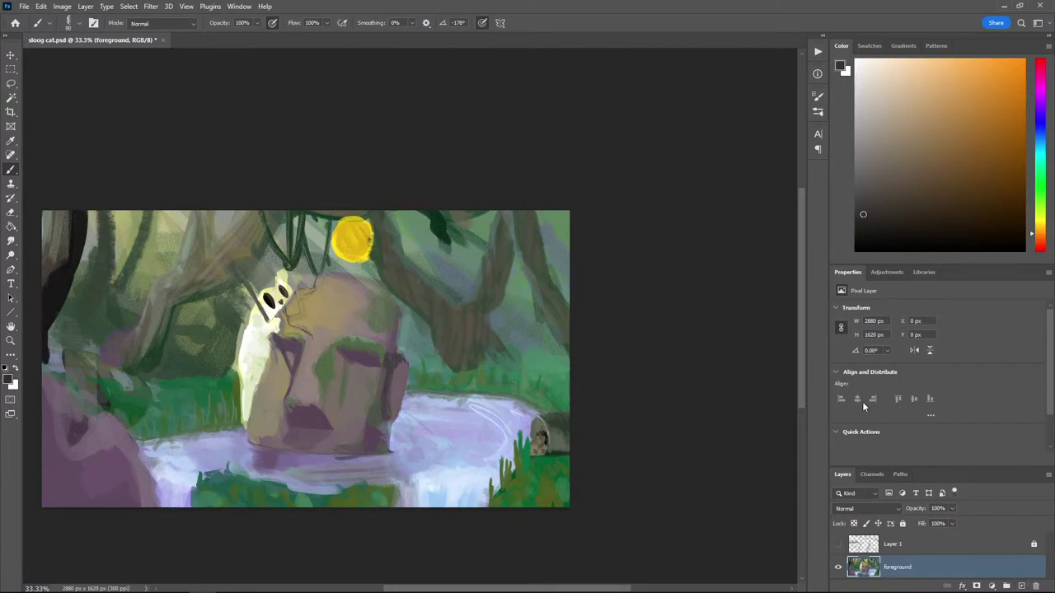
Create a new layer and cover the forest behind the slug-cat and stone head with near-black brown
click(1021, 586)
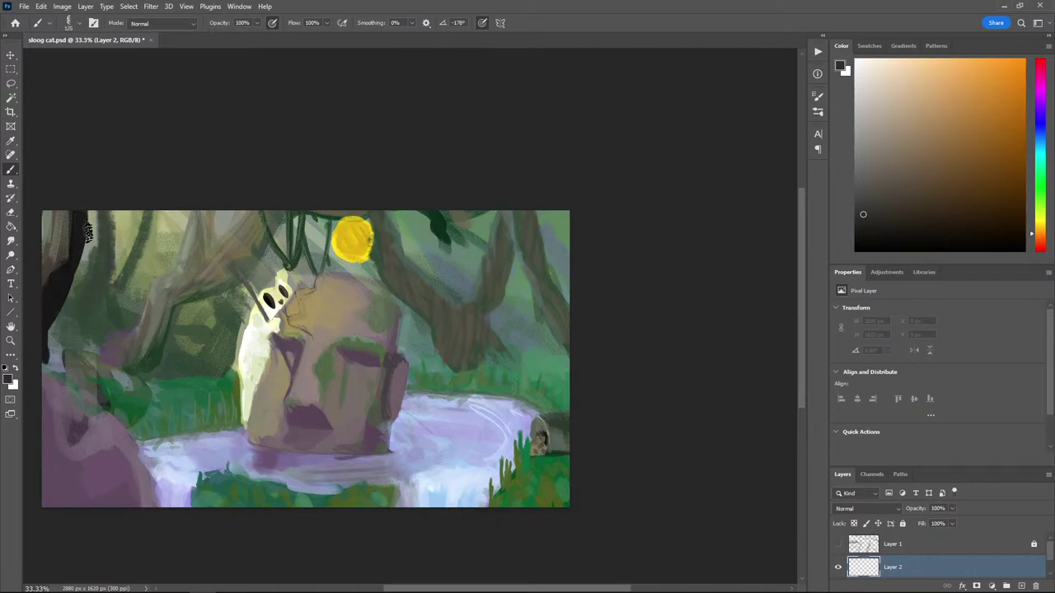
key(l)
key(b)
mouse_move(105, 191)
mouse_down()
mouse_move(55, 351)
mouse_move(73, 366)
mouse_move(83, 360)
mouse_move(89, 327)
mouse_move(91, 357)
mouse_move(127, 401)
mouse_move(101, 380)
mouse_move(211, 365)
mouse_move(238, 318)
mouse_move(222, 295)
mouse_move(206, 294)
mouse_move(185, 346)
mouse_move(164, 356)
mouse_move(138, 326)
mouse_move(105, 332)
mouse_move(97, 311)
mouse_move(117, 210)
mouse_move(115, 300)
mouse_move(141, 294)
mouse_move(164, 191)
mouse_move(207, 218)
mouse_move(241, 298)
mouse_move(222, 249)
mouse_move(244, 208)
mouse_move(259, 227)
mouse_move(258, 275)
mouse_move(280, 222)
mouse_move(292, 261)
mouse_move(319, 256)
mouse_move(316, 240)
mouse_move(317, 256)
mouse_move(354, 263)
mouse_move(346, 205)
mouse_move(403, 237)
mouse_move(365, 195)
mouse_move(335, 264)
mouse_move(316, 170)
mouse_up()
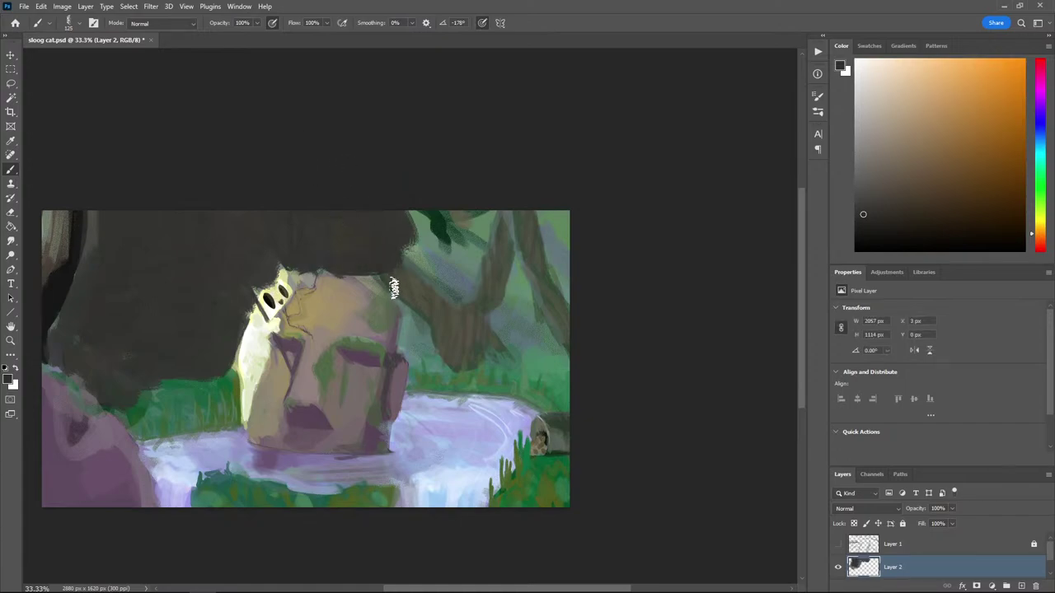
mouse_move(394, 287)
mouse_down()
mouse_move(373, 259)
mouse_move(397, 234)
mouse_move(444, 262)
mouse_move(459, 294)
mouse_move(479, 291)
mouse_move(498, 264)
mouse_move(520, 262)
mouse_move(527, 282)
mouse_move(572, 225)
mouse_move(563, 270)
mouse_move(581, 334)
mouse_move(502, 280)
mouse_move(540, 343)
mouse_move(480, 343)
mouse_move(450, 321)
mouse_move(482, 324)
mouse_move(472, 347)
mouse_move(427, 309)
mouse_move(412, 351)
mouse_up()
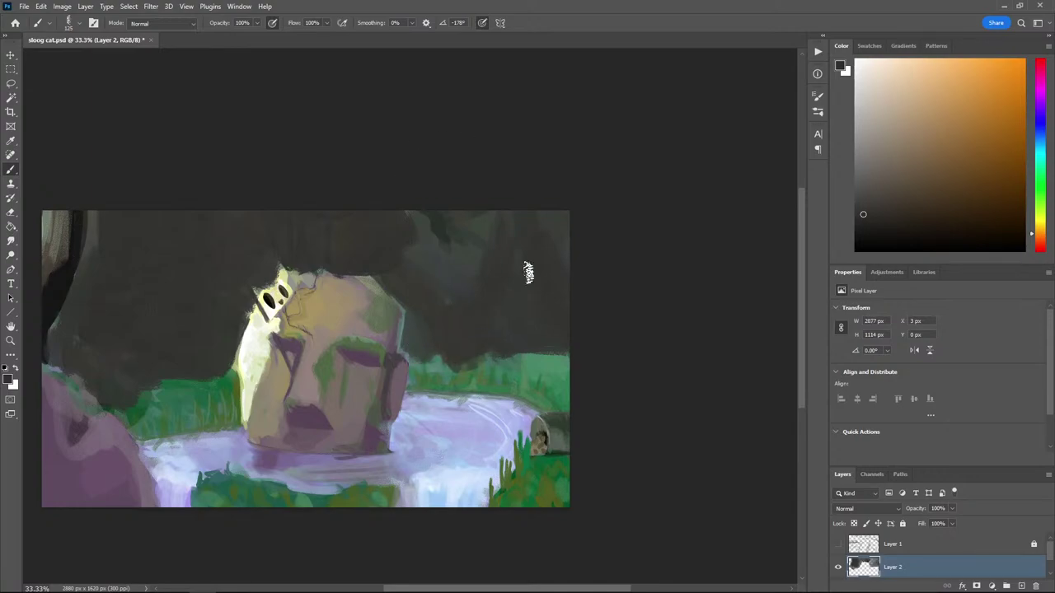
Try the Lighter Color blend mode on the dark layer, and settle on Soft Light
click(854, 504)
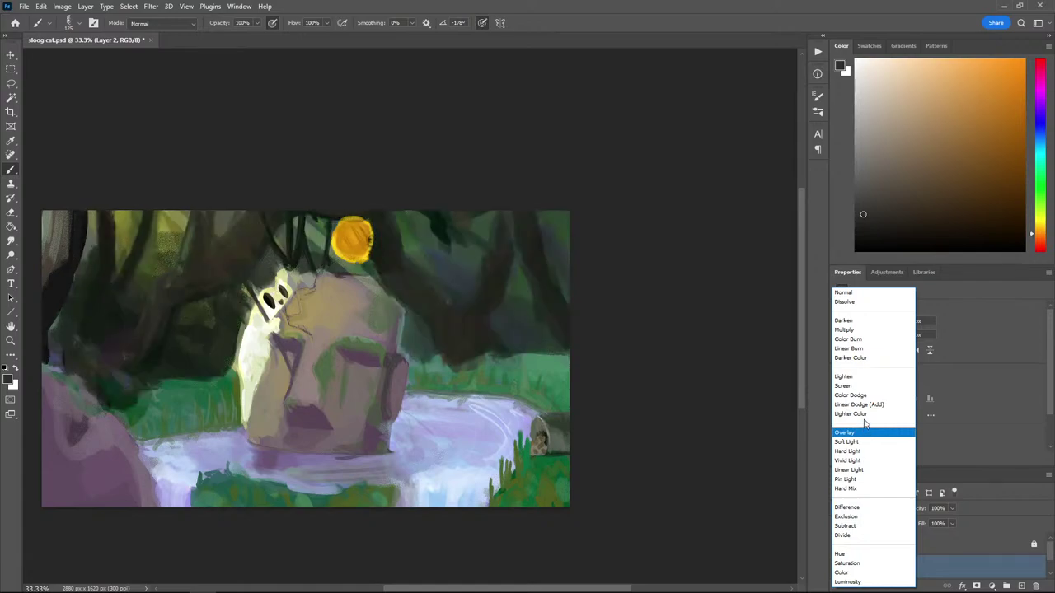
click(863, 414)
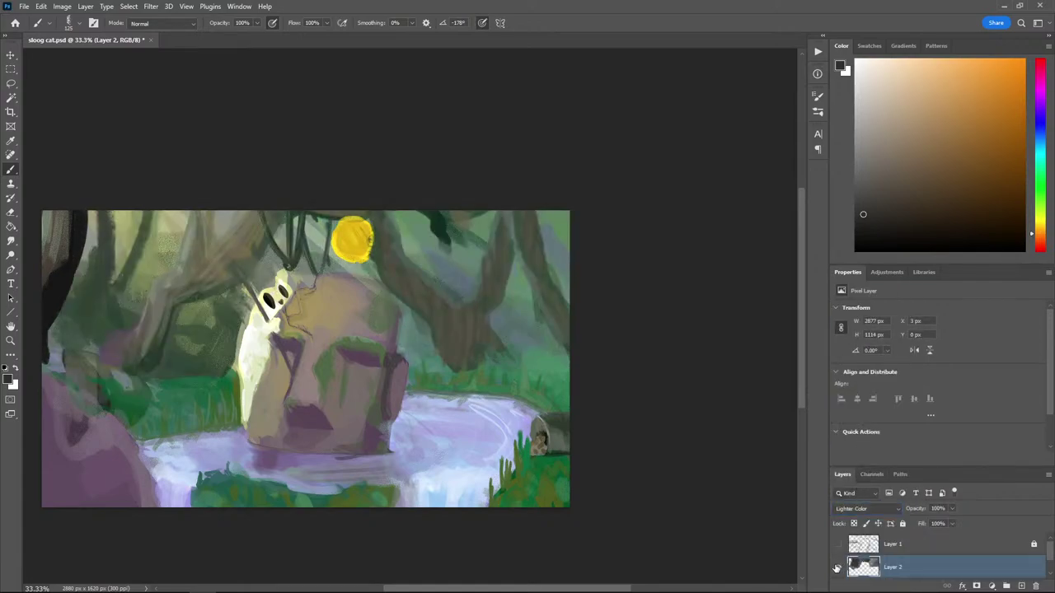
click(861, 507)
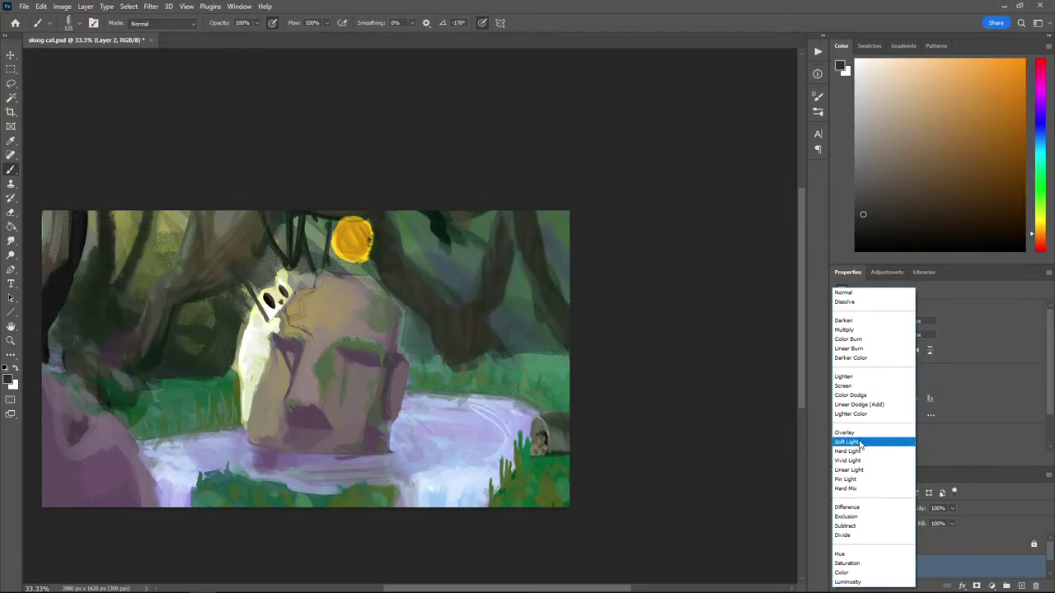
click(857, 444)
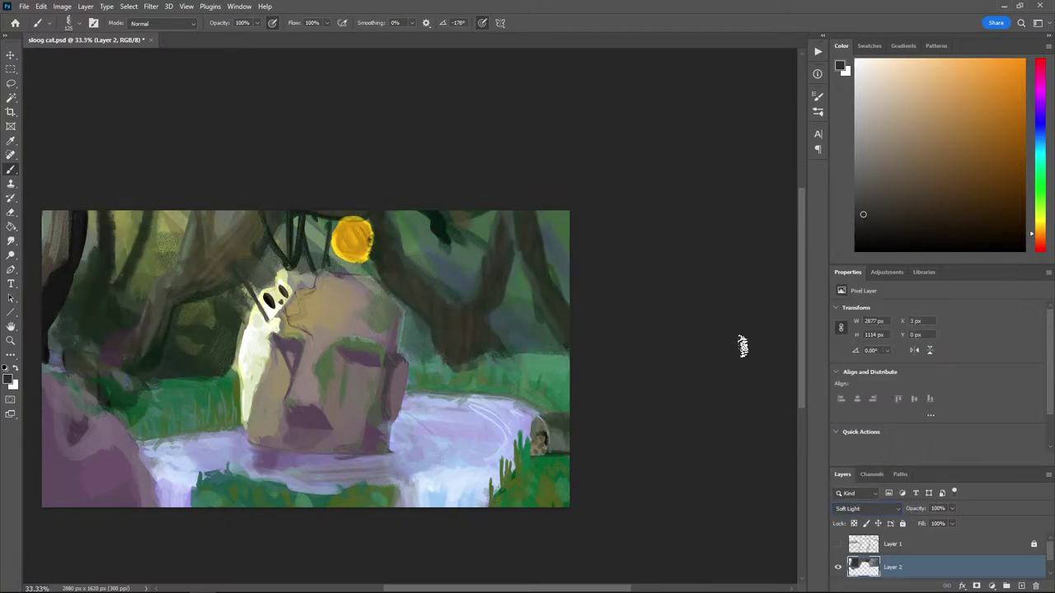
Check the Soft Light shading at several magnifications and merge its layer down into the foreground layer
scroll(714, 311, down, 1)
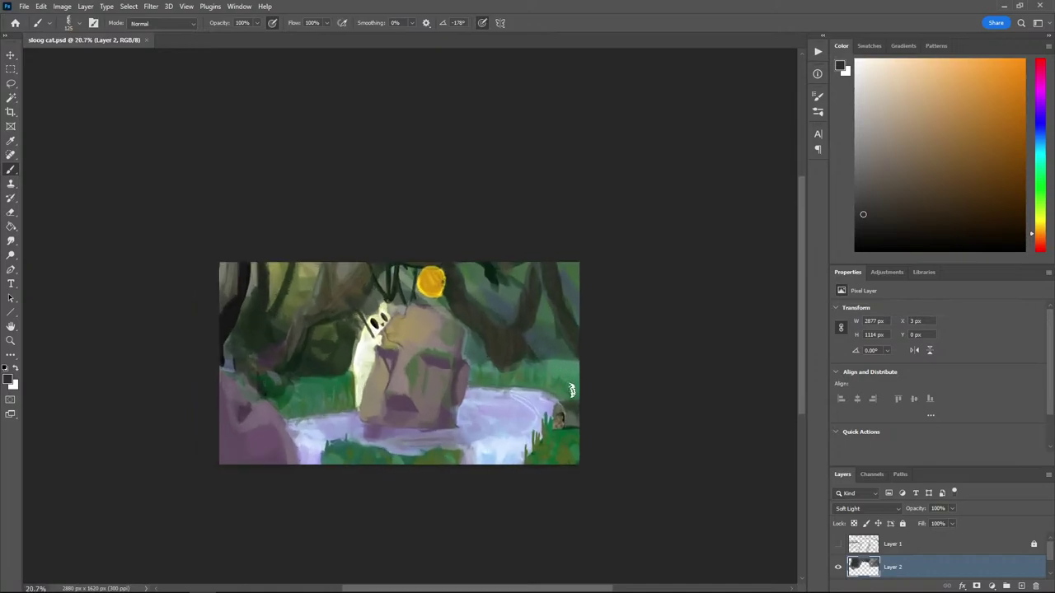
scroll(952, 569, down, 1)
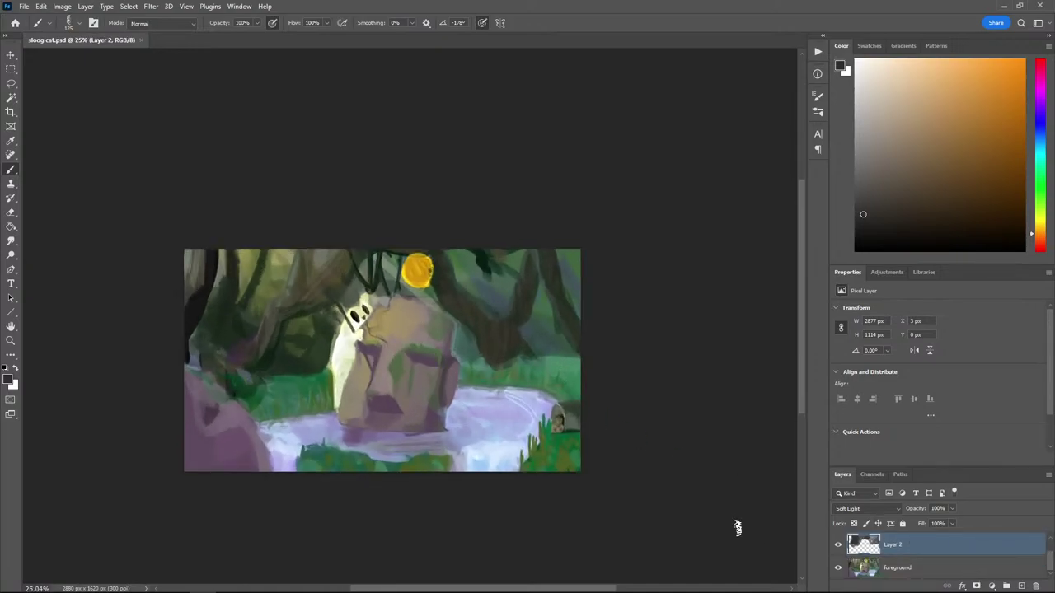
scroll(637, 409, down, 1)
scroll(631, 406, up, 4)
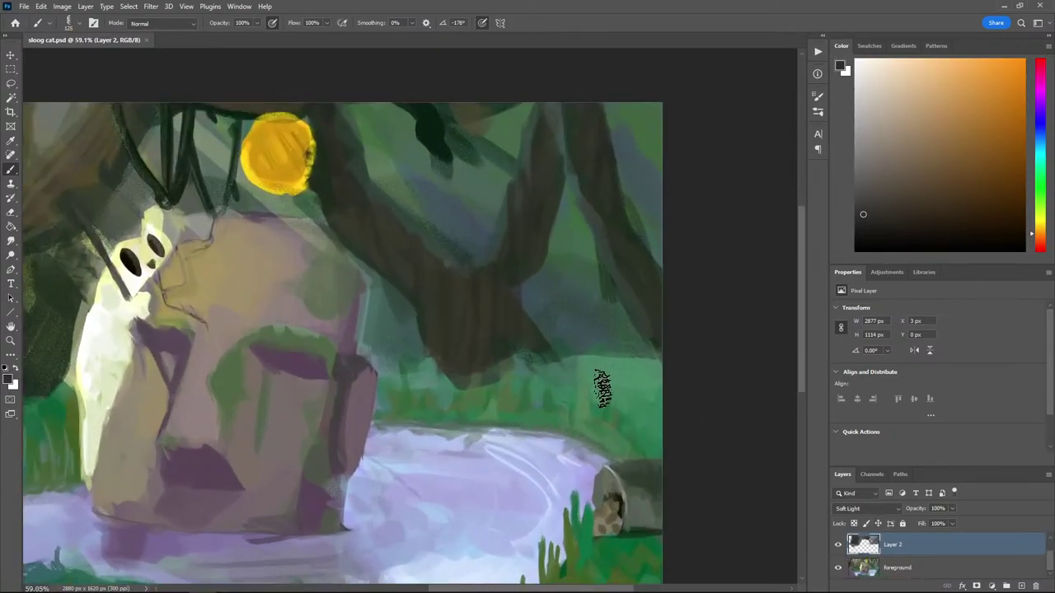
scroll(417, 361, down, 3)
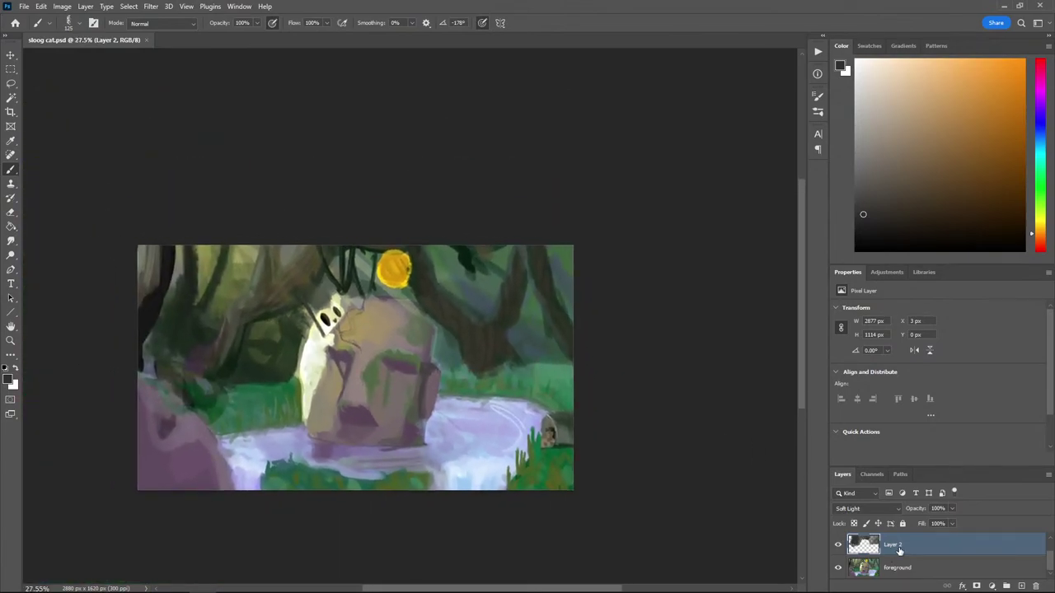
right_click(899, 550)
click(925, 442)
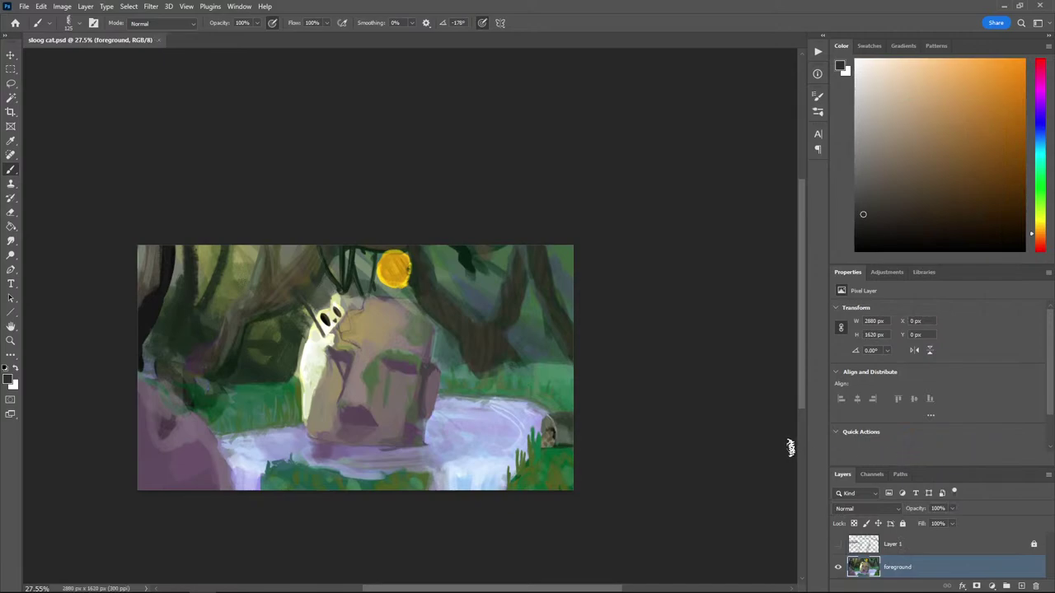
Touch up the purple foreground rock with tones sampled from its surface
alt+click(148, 449)
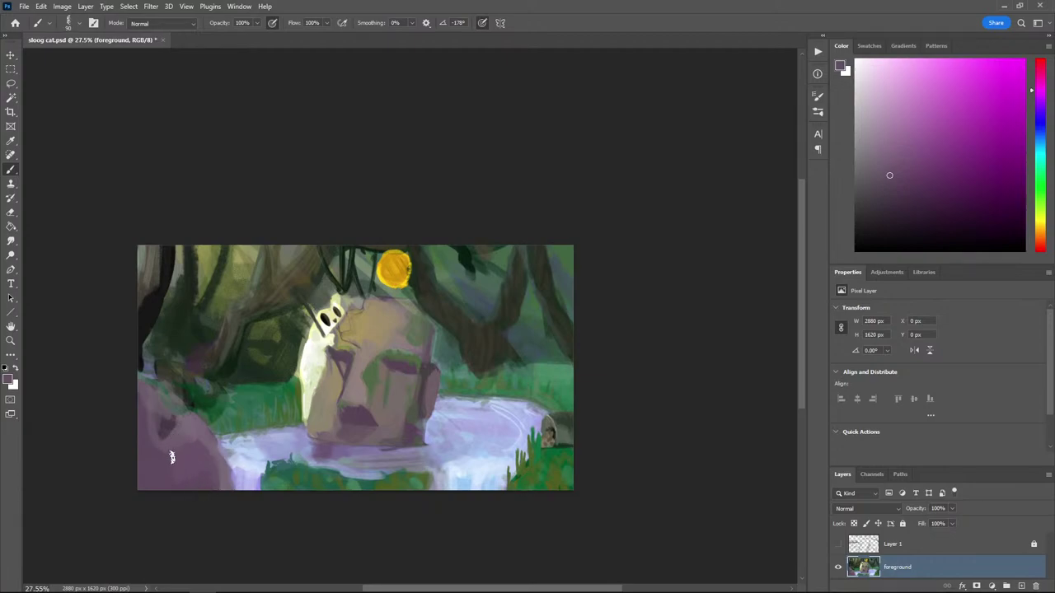
alt+click(183, 434)
Try repainting the foreground rock in sampled mauve with the Hard Elliptical 193 2 brush, and undo the strokes
right_click(301, 331)
scroll(504, 491, down, 5)
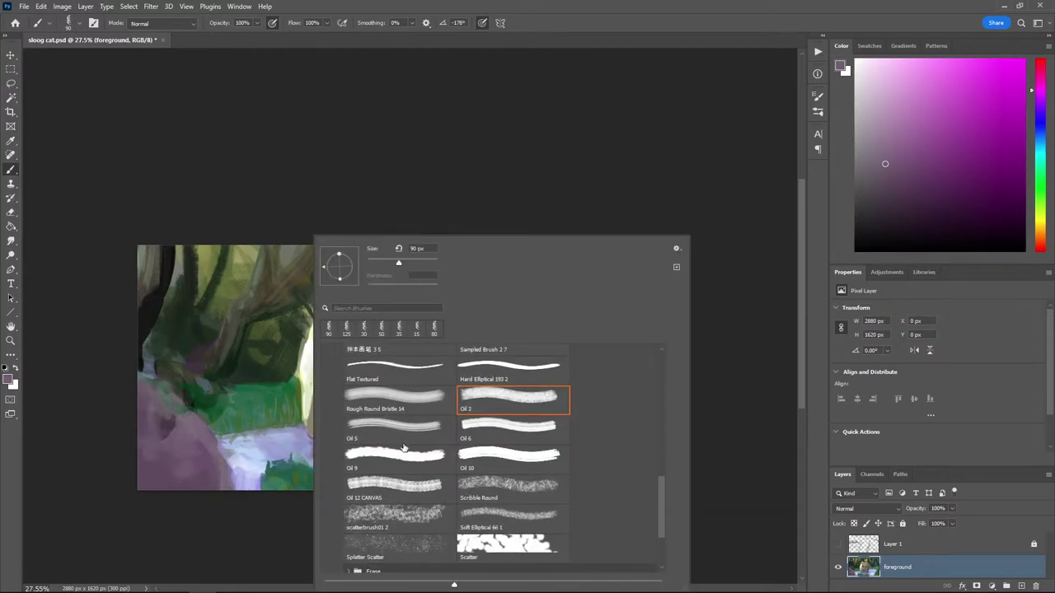
click(439, 524)
scroll(439, 524, up, 4)
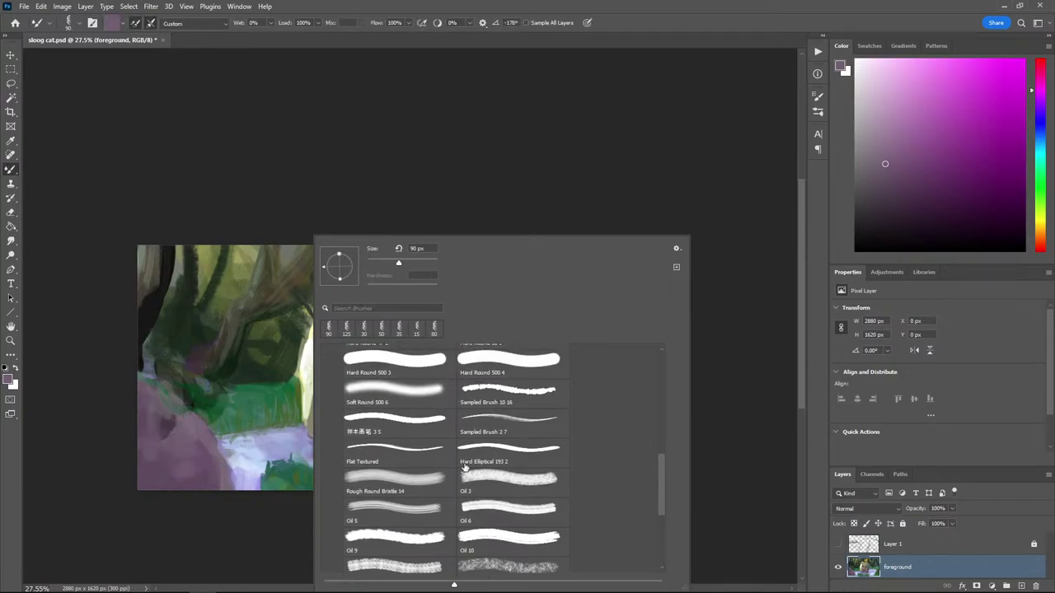
double_click(511, 455)
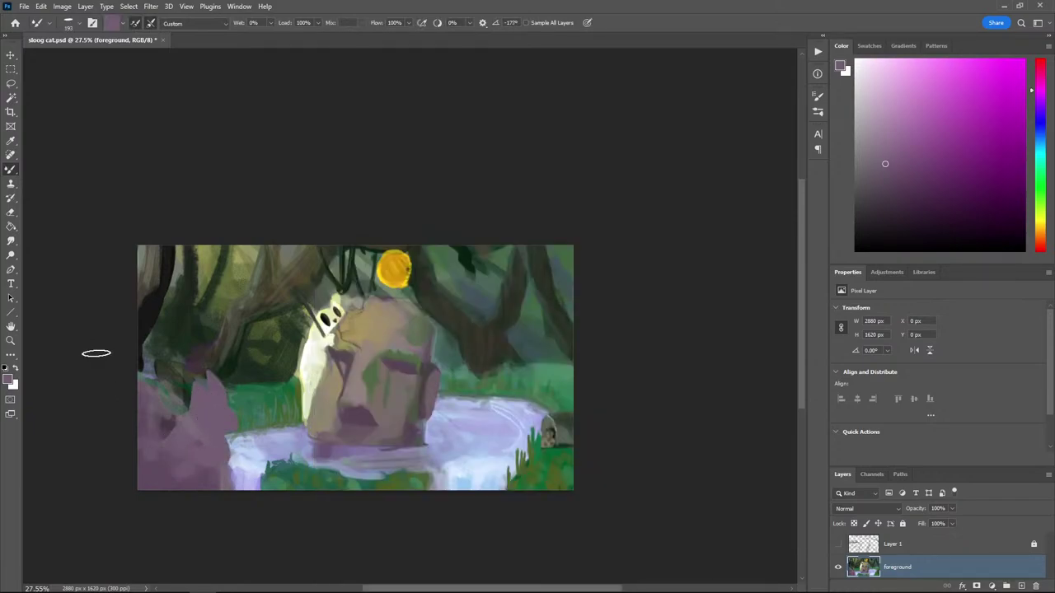
key(ctrl+z)
key(ctrl+z)
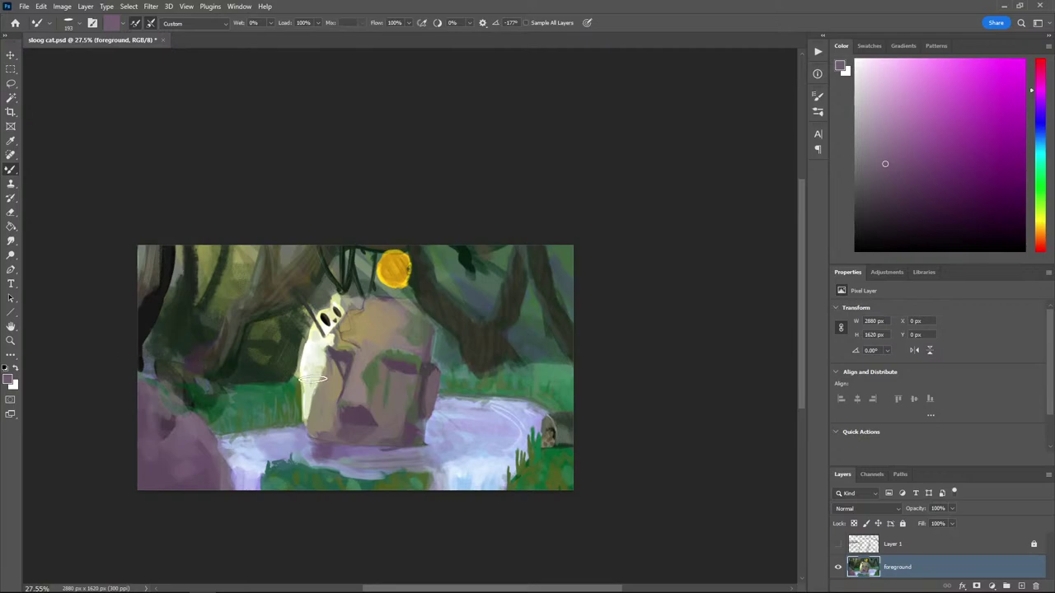
scroll(506, 440, down, 2)
scroll(551, 446, up, 1)
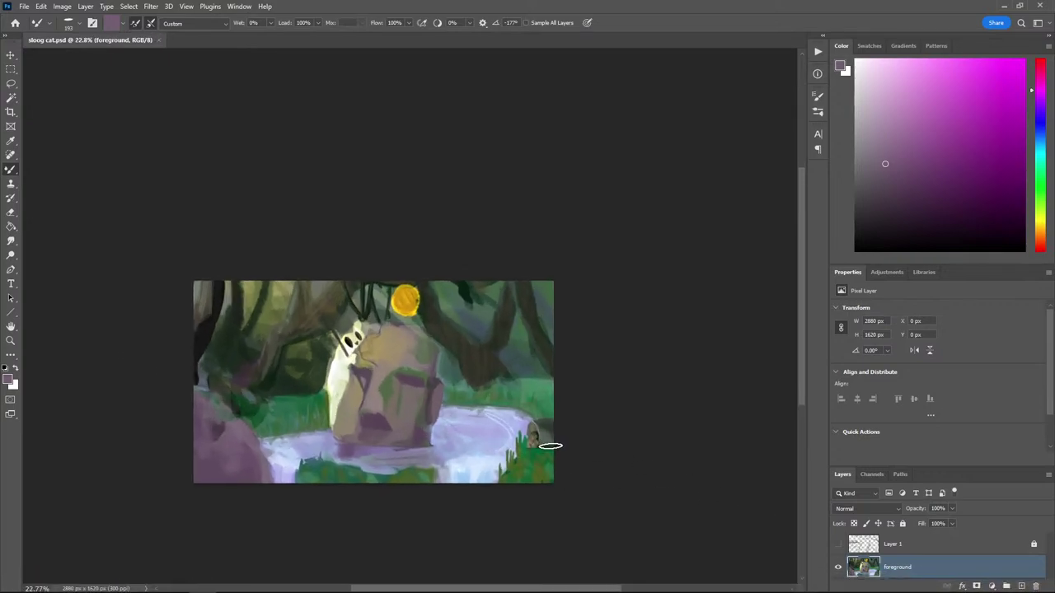
Duplicate the foreground layer and set the copy's blend mode to Overlay
scroll(330, 313, up, 1)
click(151, 7)
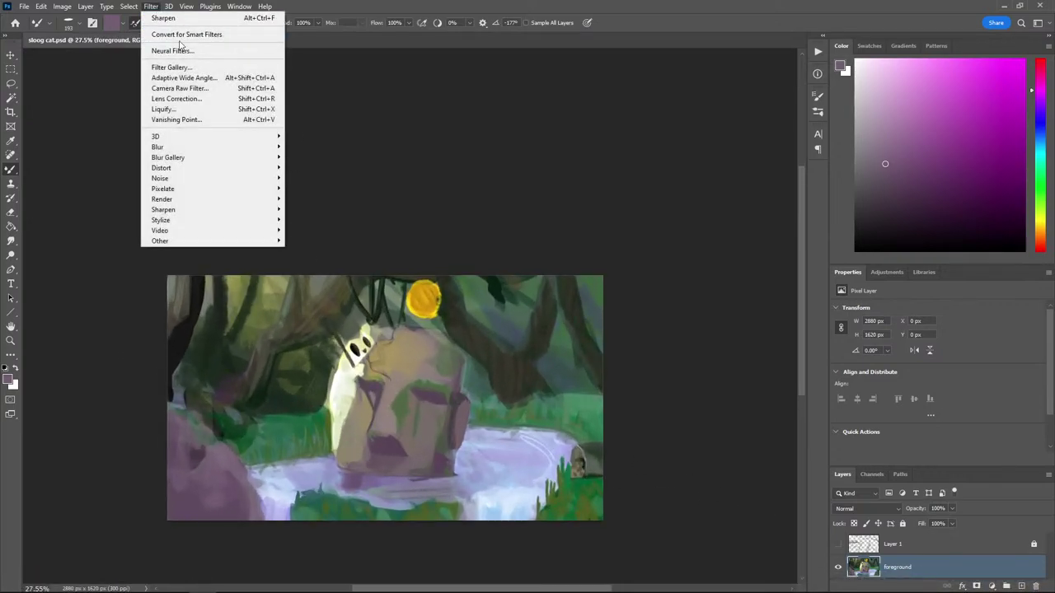
right_click(924, 568)
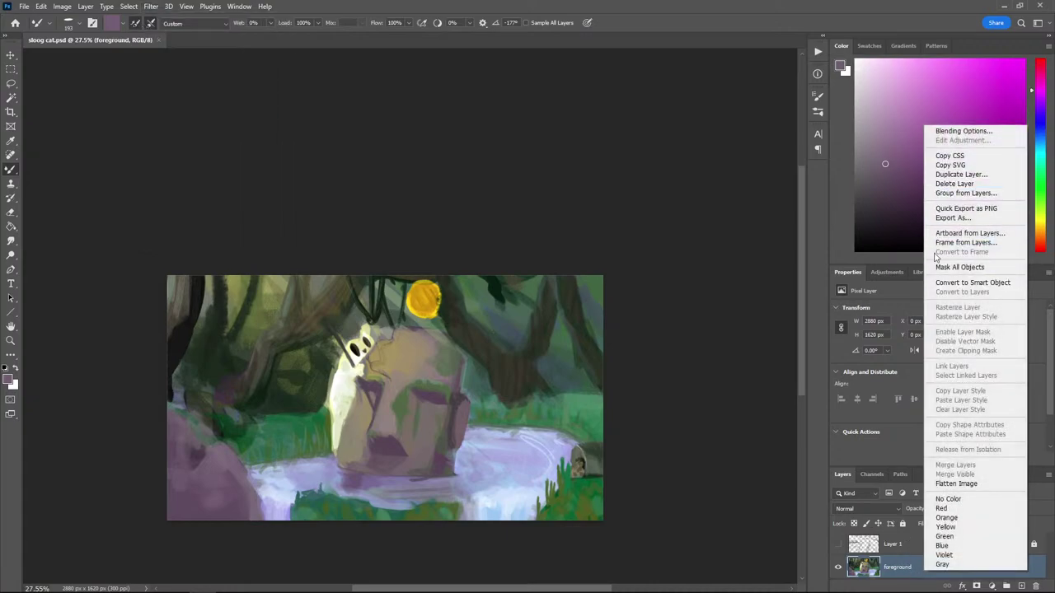
click(961, 175)
key(Return)
click(864, 508)
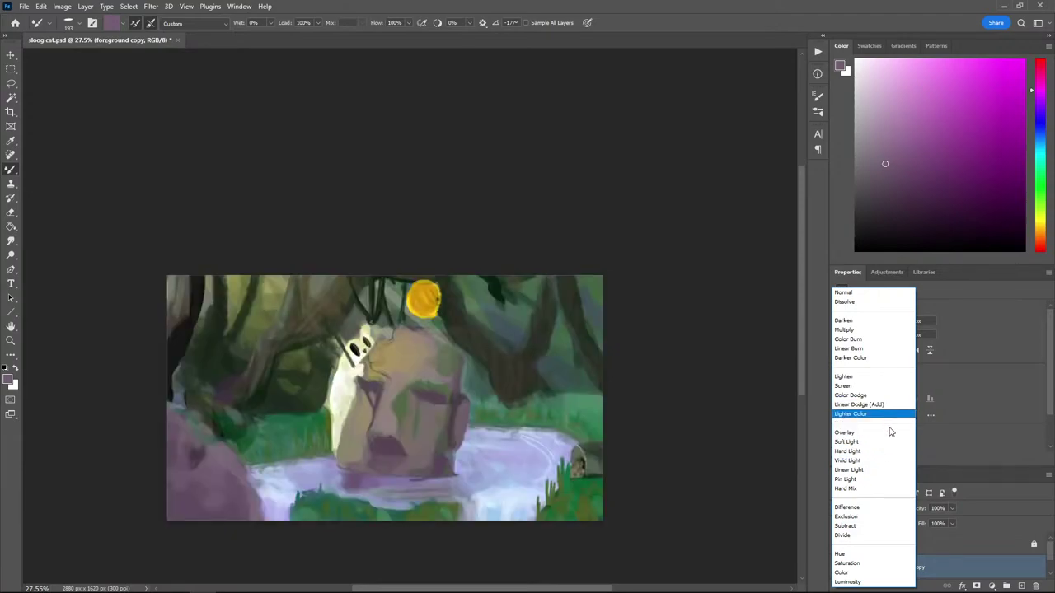
click(890, 431)
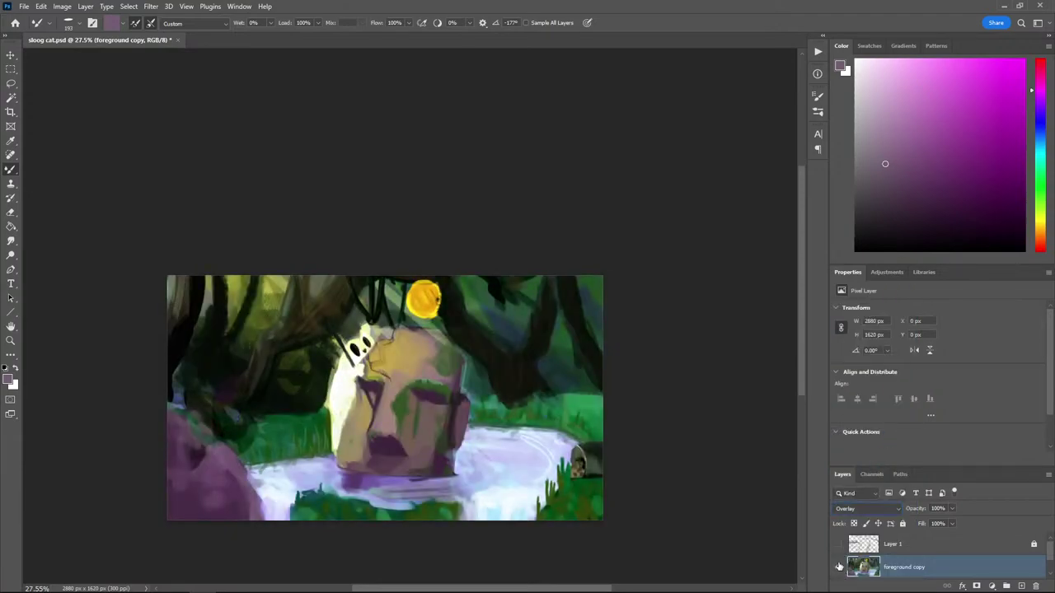
Compare the painting with and without the Overlay copy, reduce the copy's opacity, and merge it down into the foreground layer
click(839, 567)
click(839, 567)
click(932, 523)
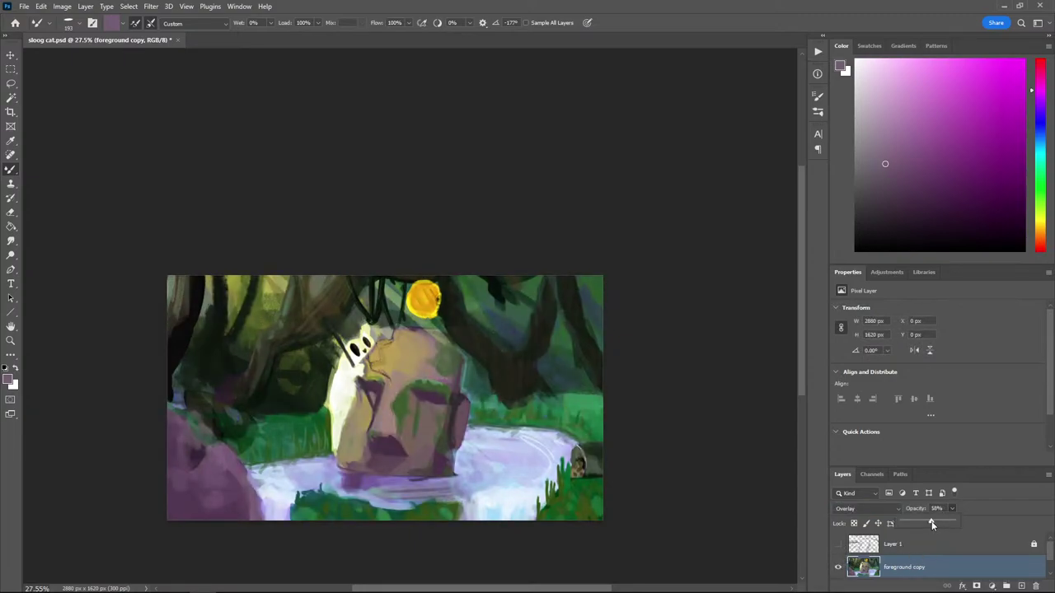
drag(936, 522, 941, 526)
right_click(904, 563)
click(952, 464)
Examine the contrast of the merged painting at several magnifications
scroll(554, 388, down, 2)
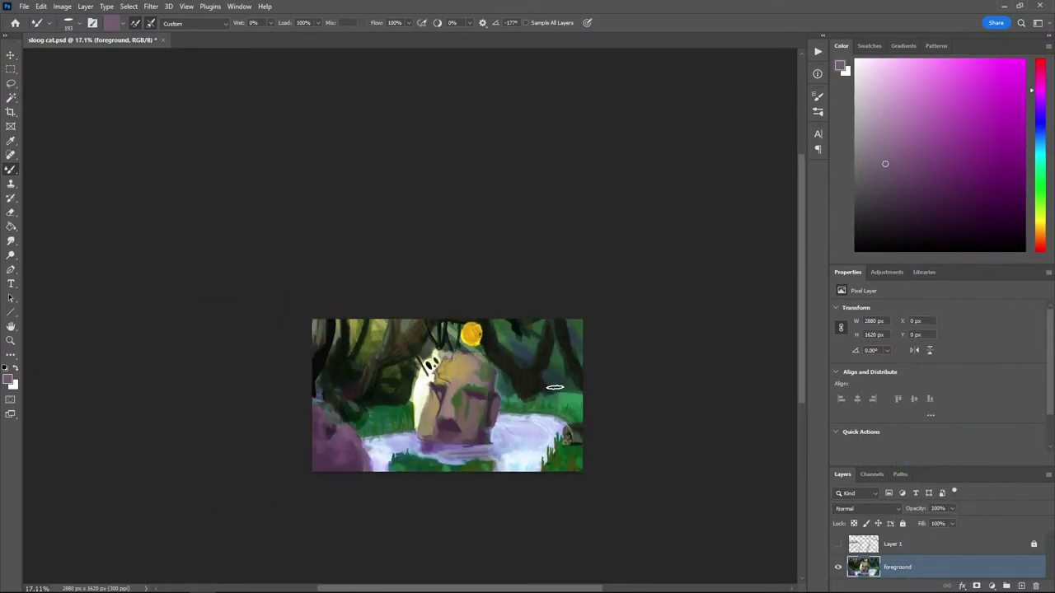
key(v)
scroll(498, 355, up, 2)
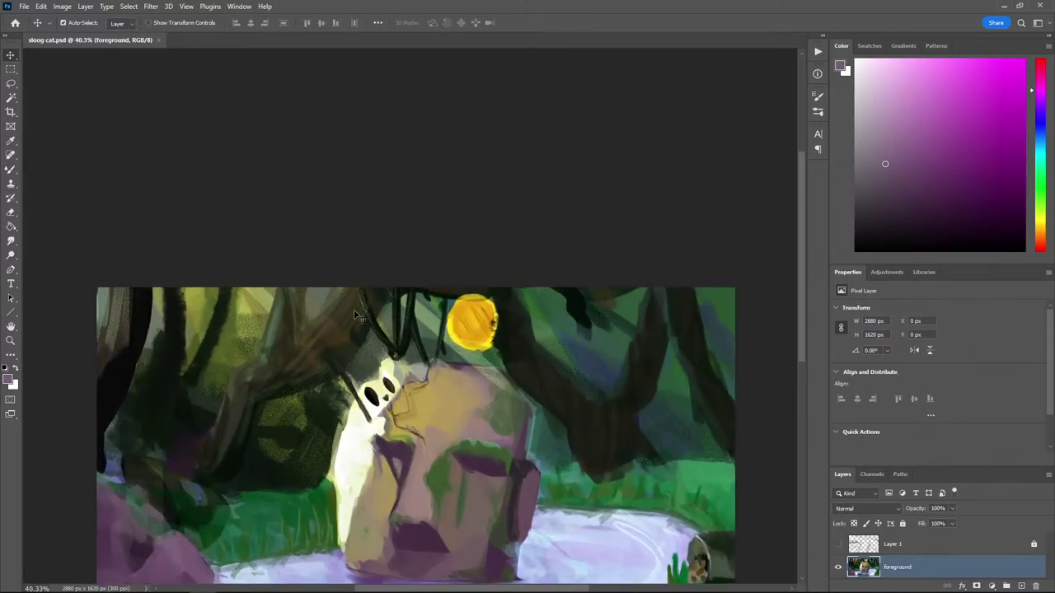
scroll(495, 316, up, 2)
scroll(362, 307, down, 3)
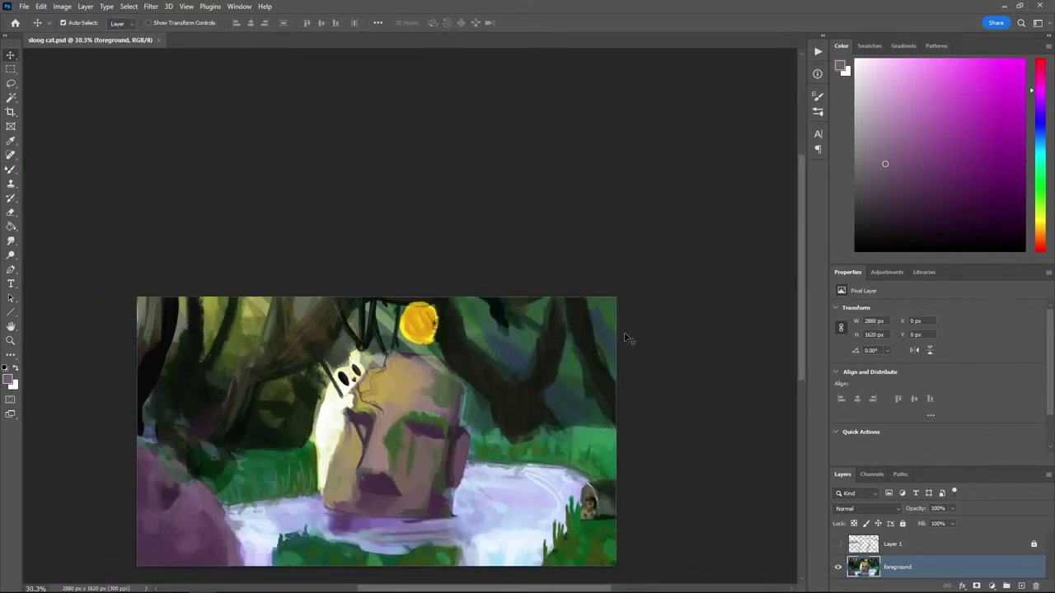
scroll(931, 449, down, 1)
scroll(910, 511, down, 9)
scroll(878, 523, up, 3)
scroll(482, 410, up, 4)
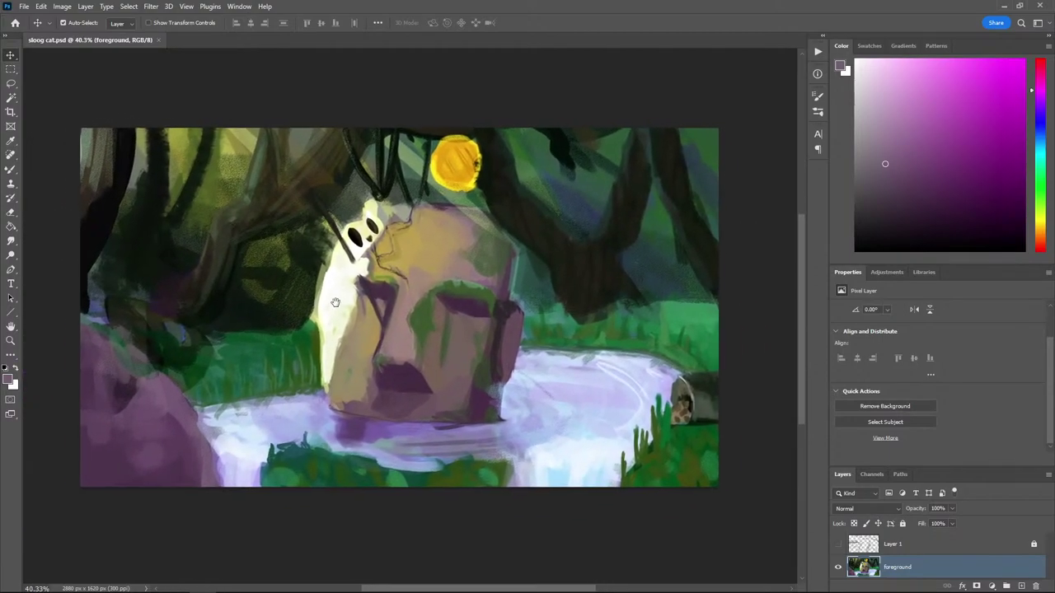
drag(335, 303, 350, 303)
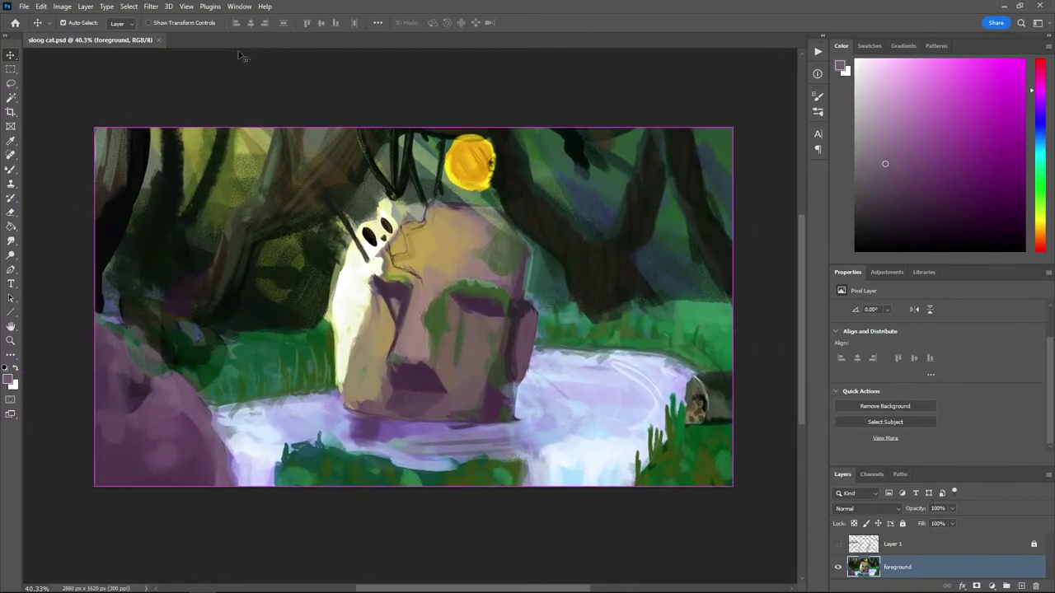
click(151, 7)
mouse_move(40, 6)
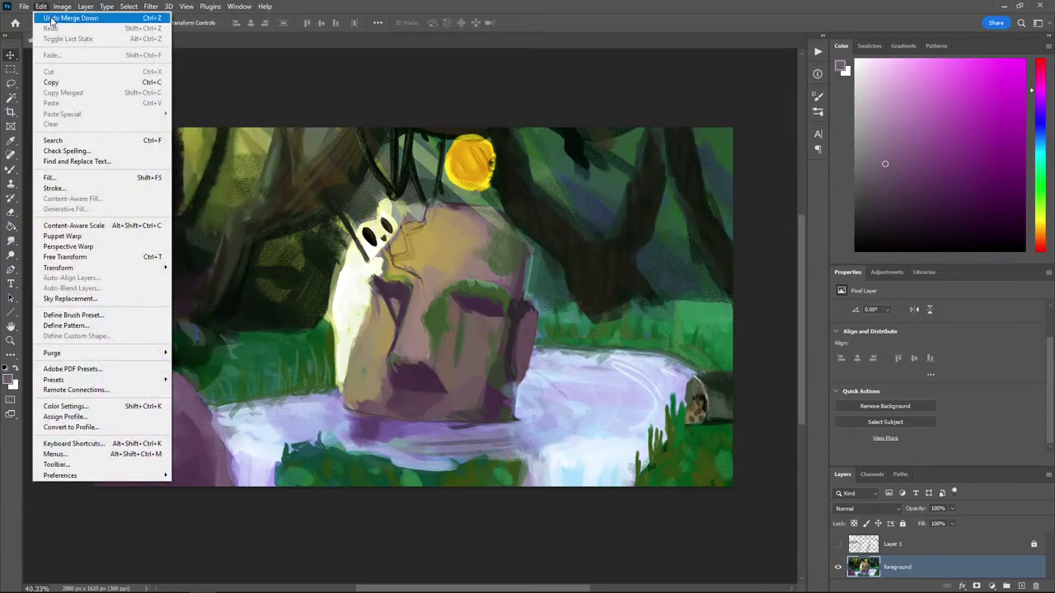
mouse_move(119, 35)
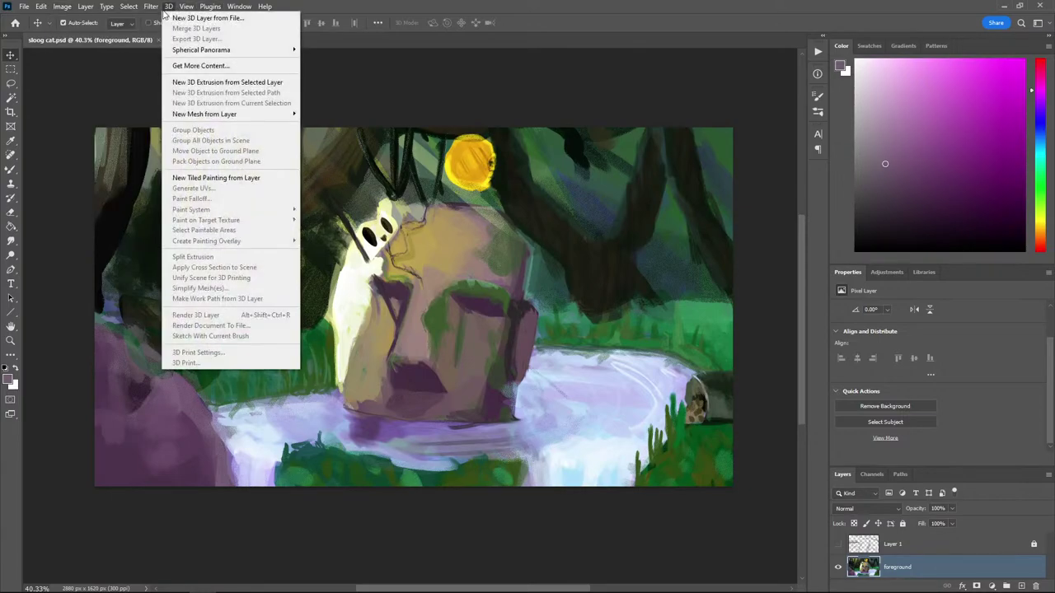
mouse_move(151, 7)
click(180, 88)
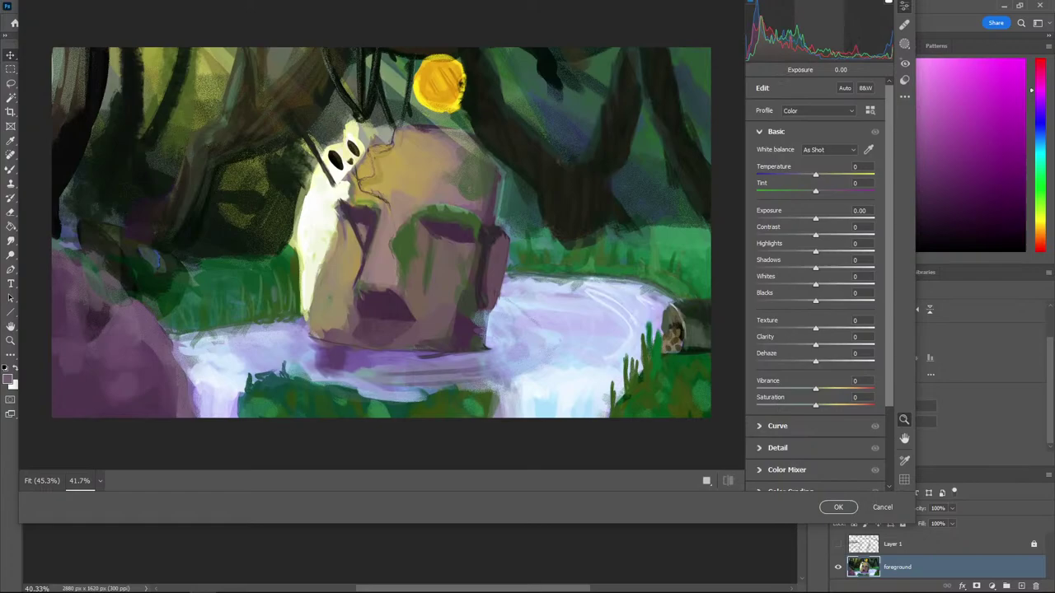
drag(917, 178, 777, 181)
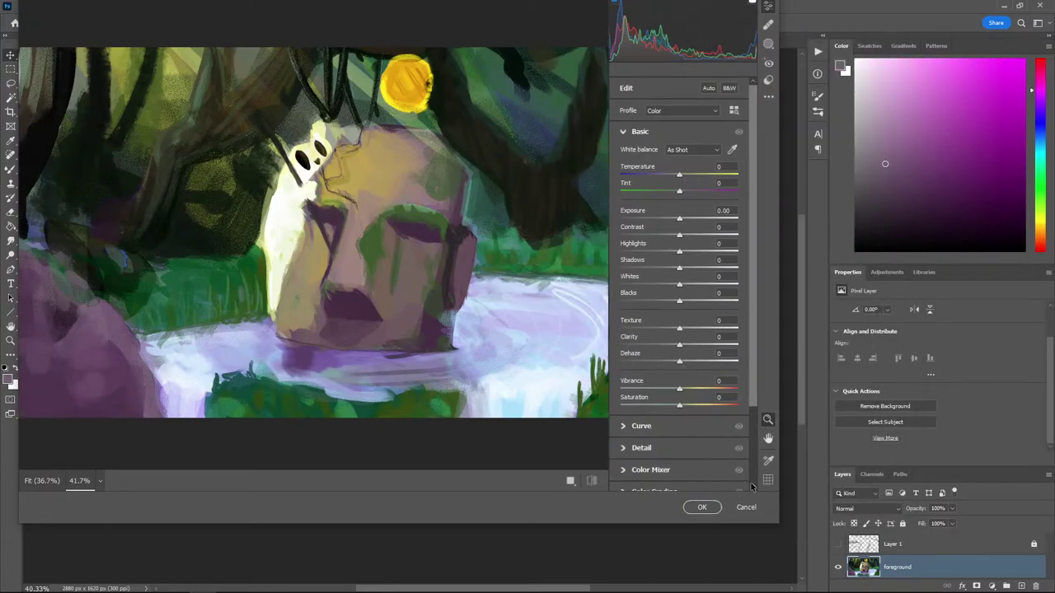
click(747, 507)
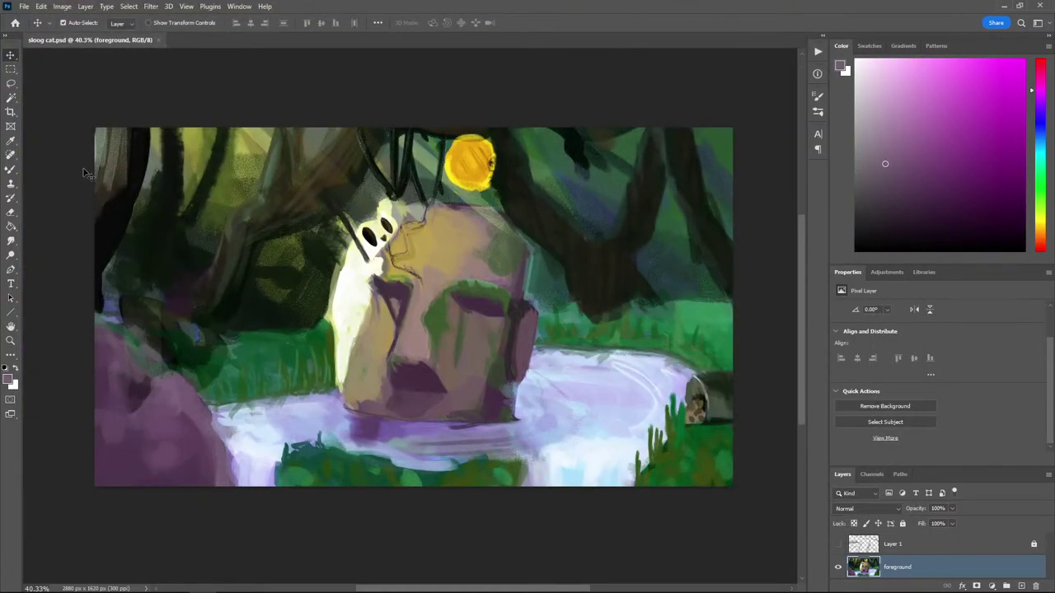
Soften the forest behind the slug-cat with the Blur tool at 50% strength and a 1200 px brush
click(11, 239)
click(50, 239)
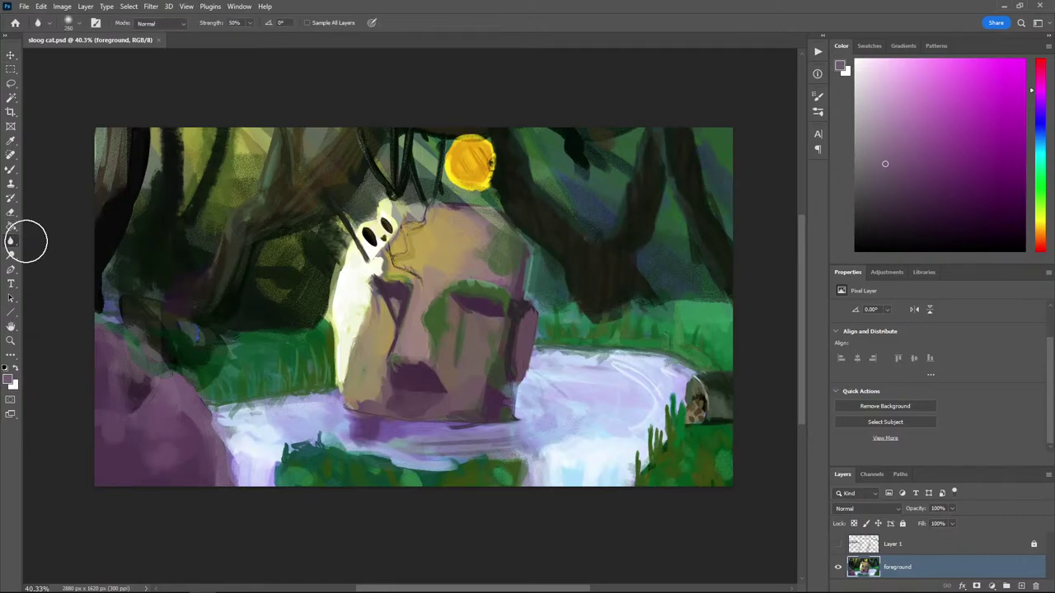
key(bracketright)
key(bracketright)
key(bracketright)
key(bracketright)
key(bracketright)
key(bracketright)
key(bracketright)
key(bracketright)
key(bracketright)
key(bracketright)
key(bracketright)
key(bracketright)
key(bracketright)
key(bracketright)
key(bracketright)
key(bracketright)
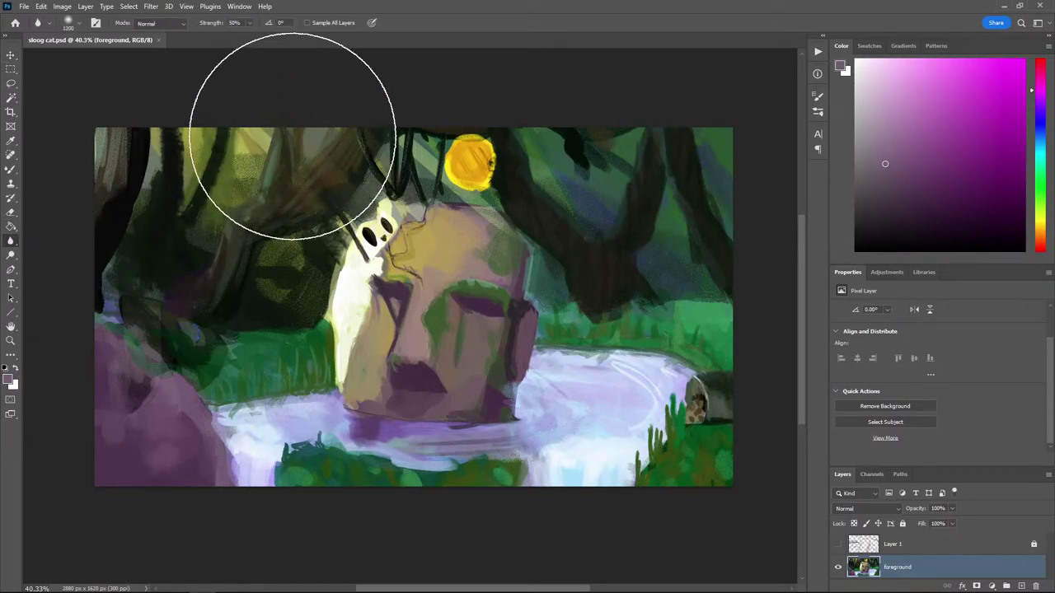
mouse_move(242, 216)
mouse_down()
mouse_move(261, 156)
mouse_move(223, 229)
mouse_move(256, 162)
mouse_move(238, 205)
mouse_move(243, 154)
mouse_up()
Blur the dark foliage beside the slug-cat and the outer left tree trunk with a 400 px brush
key(bracketleft)
key(bracketleft)
key(bracketleft)
key(bracketleft)
key(bracketleft)
key(bracketleft)
key(bracketleft)
key(bracketleft)
key(bracketleft)
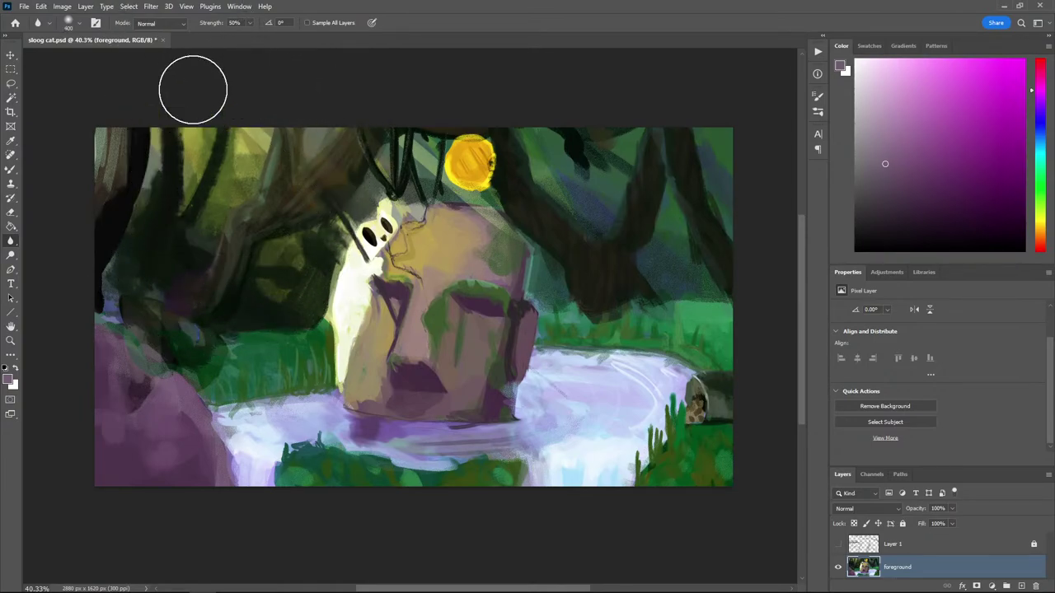
drag(260, 280, 249, 295)
mouse_move(112, 166)
mouse_down()
mouse_move(165, 294)
mouse_move(150, 282)
mouse_move(174, 305)
mouse_move(149, 257)
mouse_up()
Blur the trees on the opposite side of the stone head with a 700 px brush
key(bracketright)
key(bracketright)
key(bracketright)
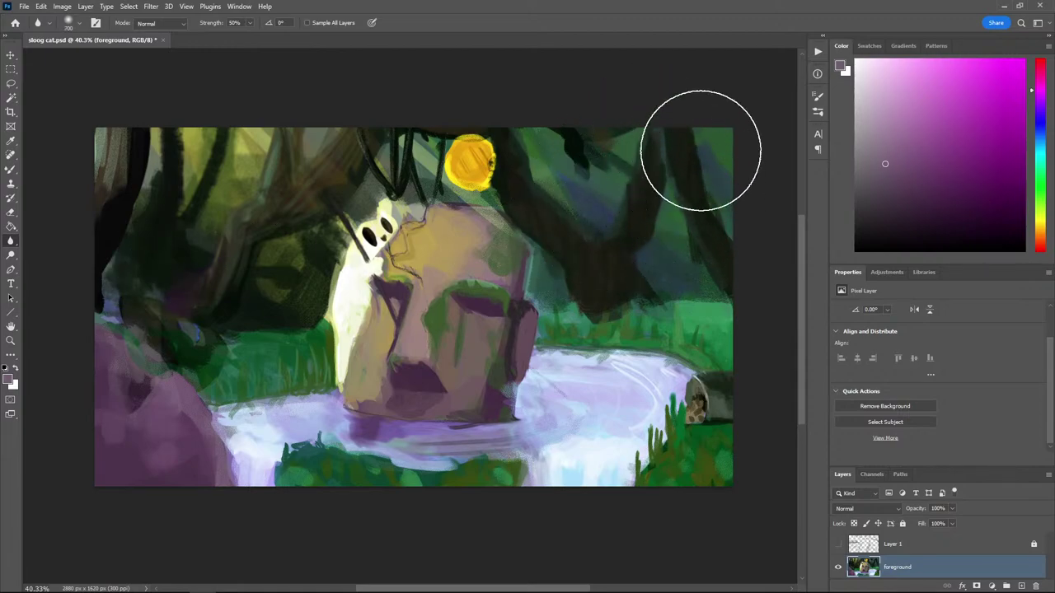
mouse_move(664, 224)
mouse_down()
mouse_move(562, 148)
mouse_move(558, 159)
mouse_move(544, 131)
mouse_move(591, 193)
mouse_move(581, 162)
mouse_move(618, 171)
mouse_move(643, 231)
mouse_move(670, 231)
mouse_move(671, 218)
mouse_move(678, 236)
mouse_move(663, 243)
mouse_move(652, 226)
mouse_move(655, 152)
mouse_move(635, 218)
mouse_move(647, 195)
mouse_move(640, 171)
mouse_move(638, 180)
mouse_move(644, 155)
mouse_move(655, 192)
mouse_move(660, 155)
mouse_move(663, 205)
mouse_move(679, 166)
mouse_up()
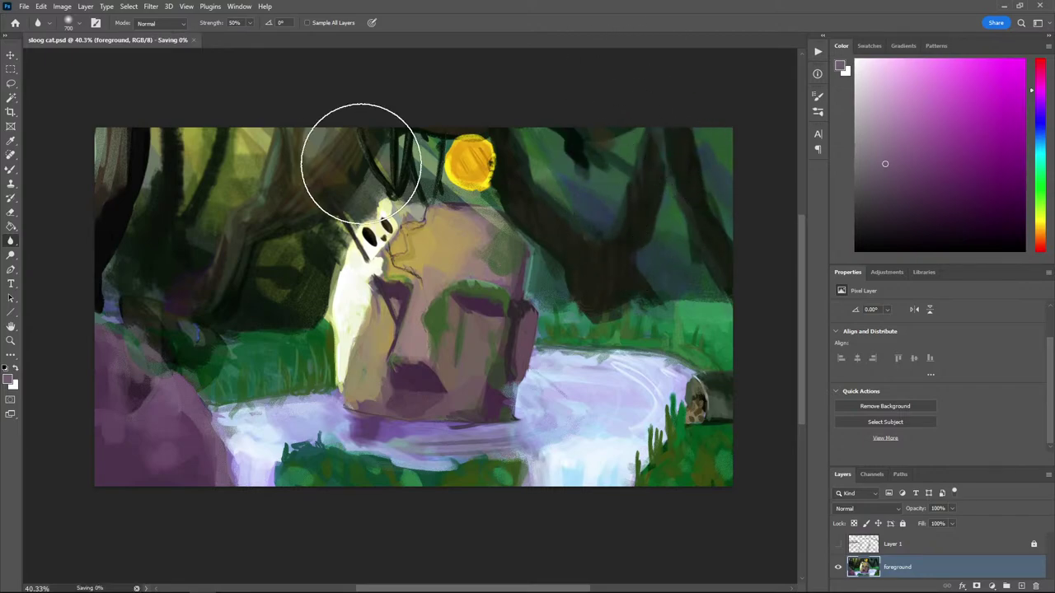
Try painting sampled background tones over the stone head's right edge, and undo the strokes
scroll(445, 202, up, 1)
scroll(519, 191, up, 1)
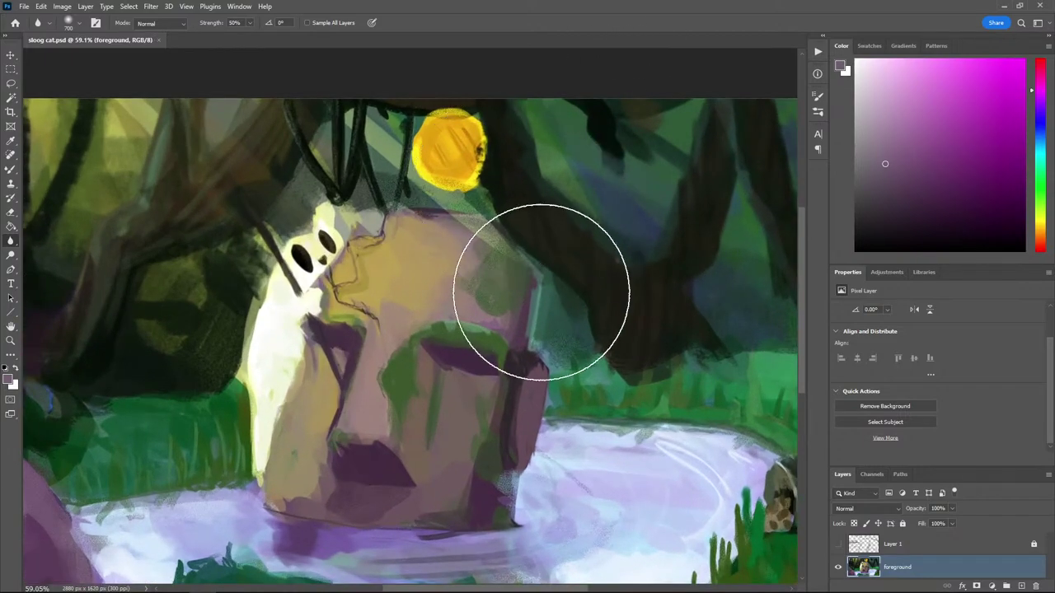
key(b)
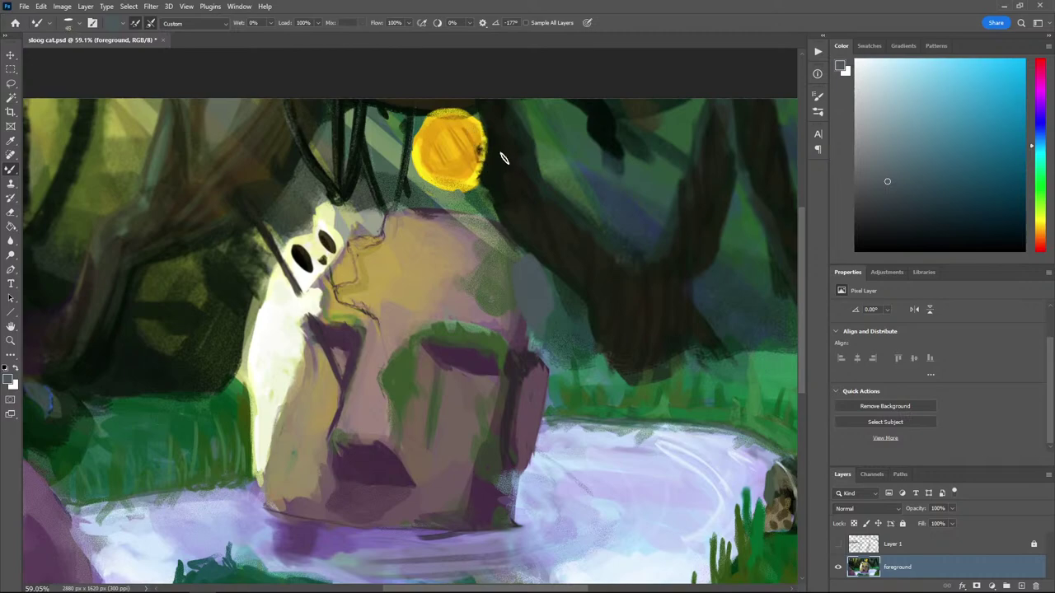
alt+click(536, 298)
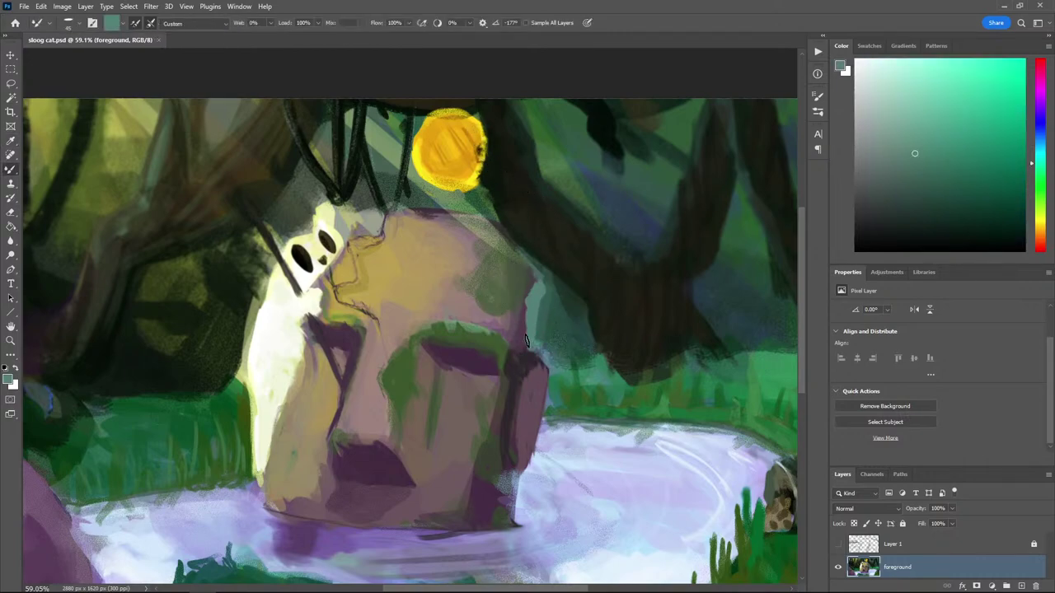
key(ctrl+z)
Add uniform monochromatic noise of 6.78% to the foreground layer
click(150, 7)
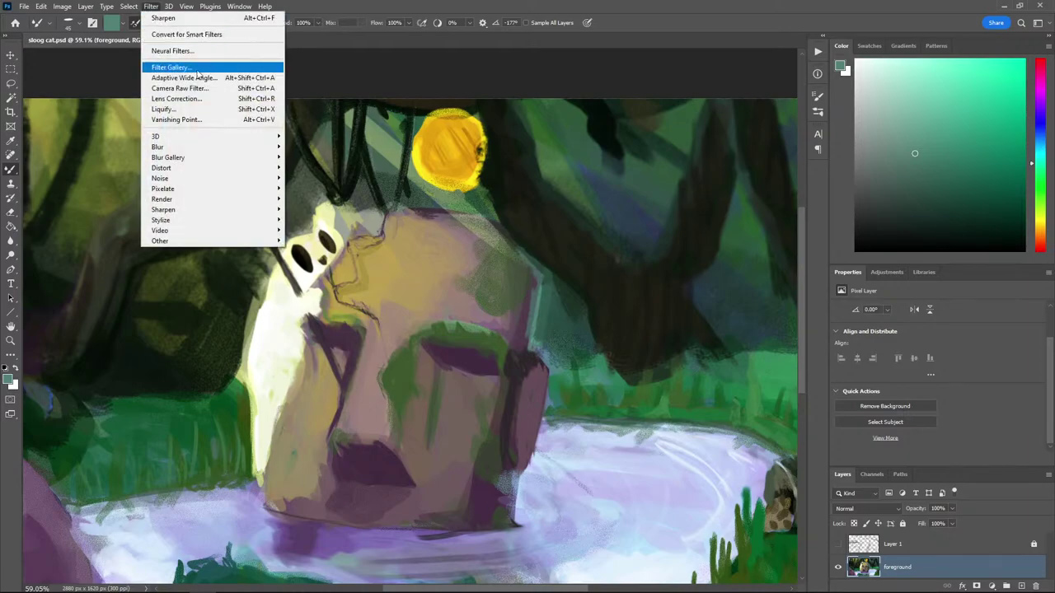
mouse_move(259, 181)
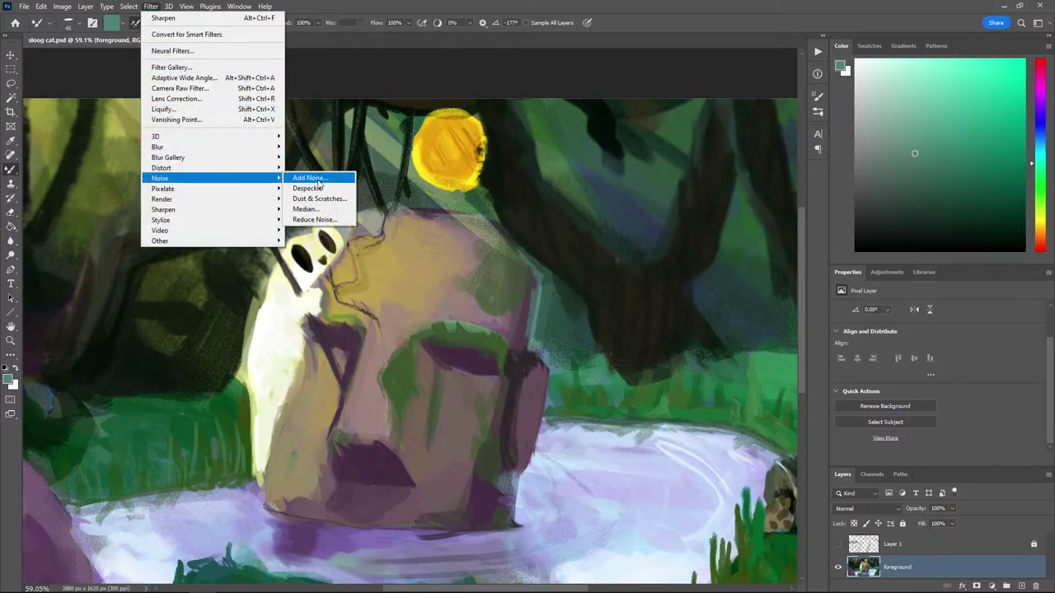
click(311, 178)
mouse_move(476, 282)
mouse_down()
mouse_move(453, 276)
mouse_move(465, 278)
mouse_up()
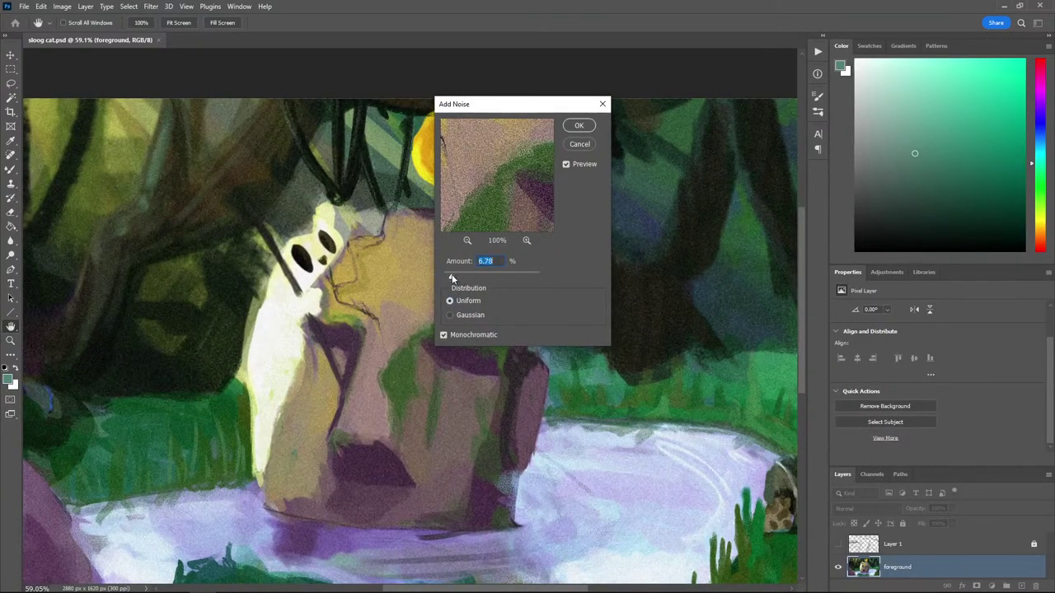
click(578, 126)
key(b)
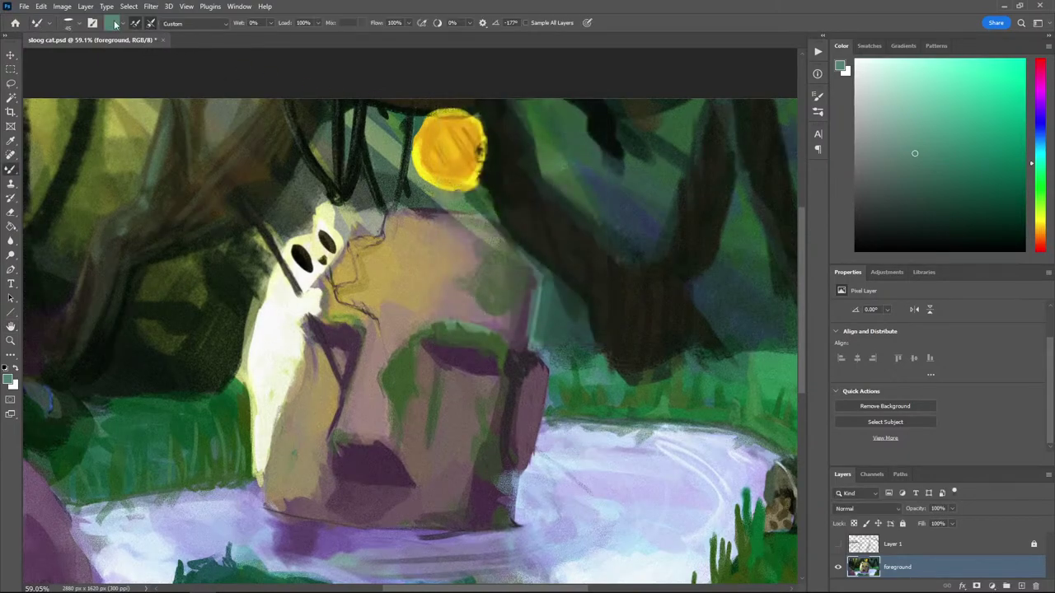
Apply Smart Sharpen to the foreground layer with a 369% amount, 1.0 px radius and increased noise reduction
click(151, 6)
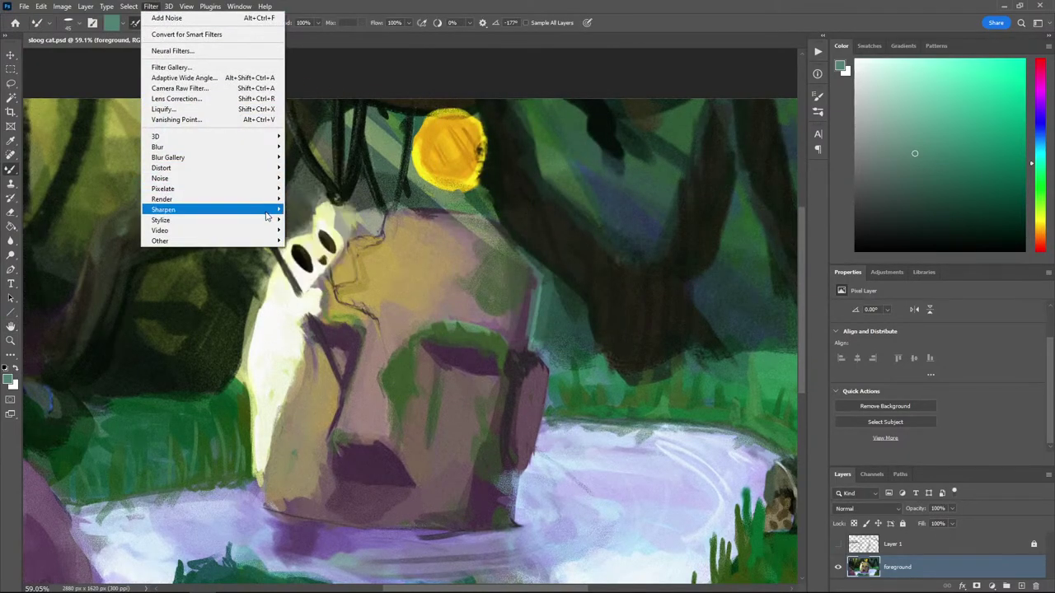
mouse_move(268, 212)
click(316, 239)
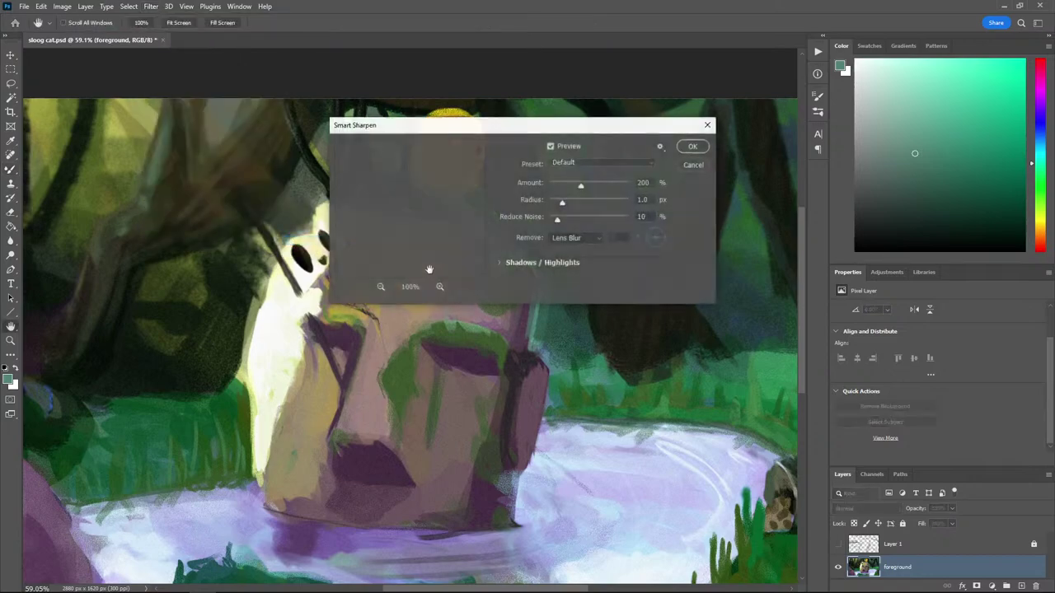
drag(579, 189, 609, 198)
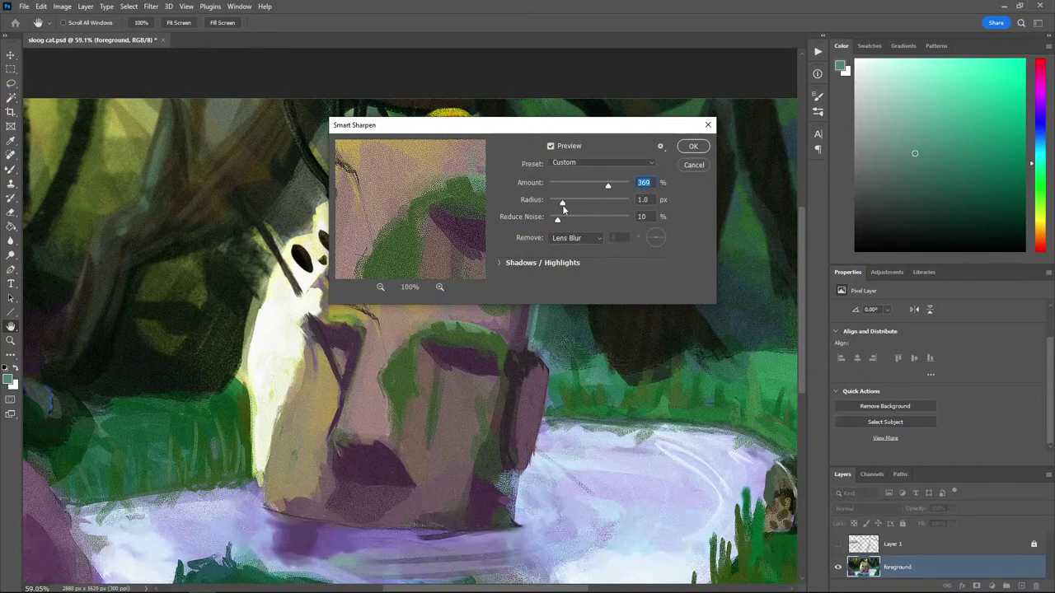
drag(556, 220, 600, 220)
click(693, 145)
key(b)
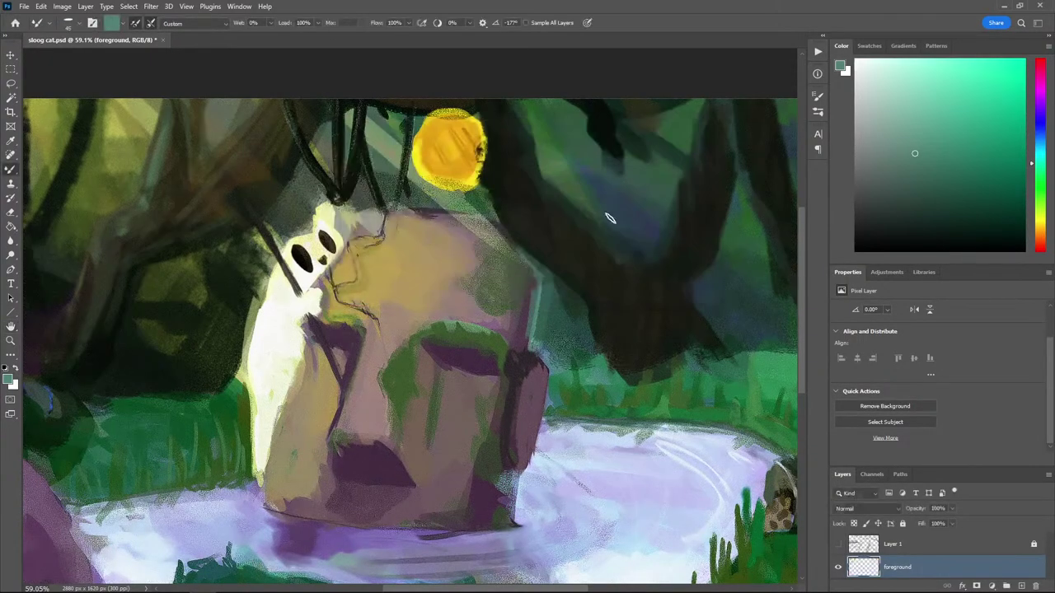
Save the painting and check the sharpened result as a whole
scroll(485, 313, down, 2)
key(ctrl+s)
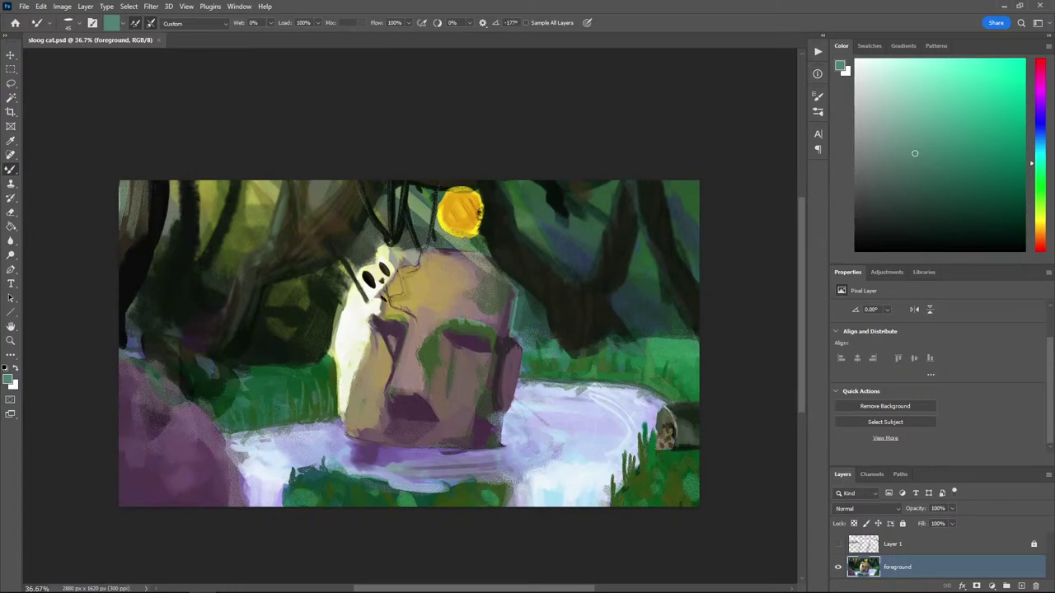
scroll(417, 323, up, 1)
scroll(416, 328, down, 1)
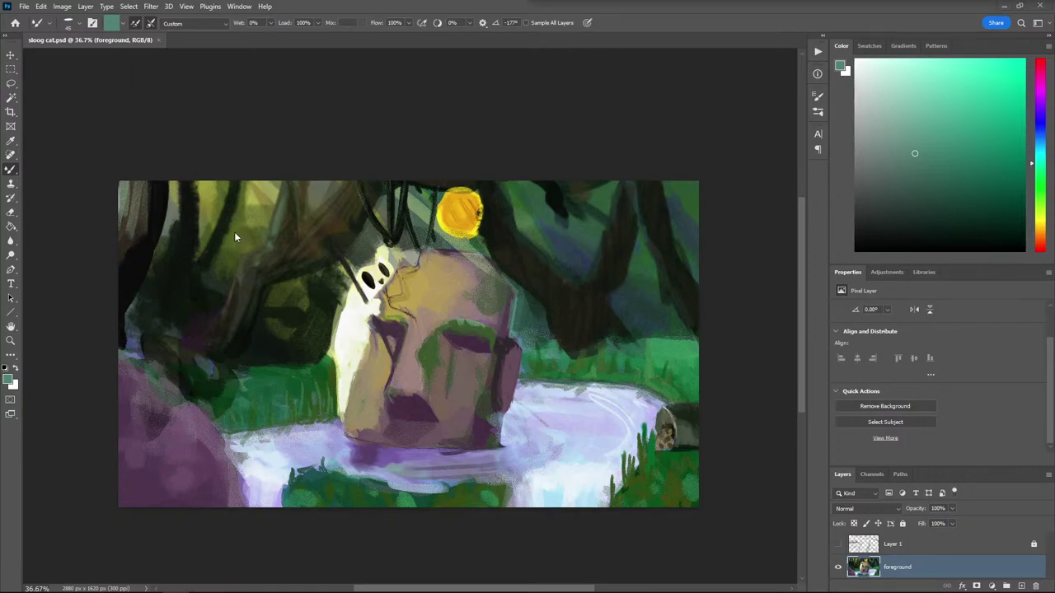
click(153, 7)
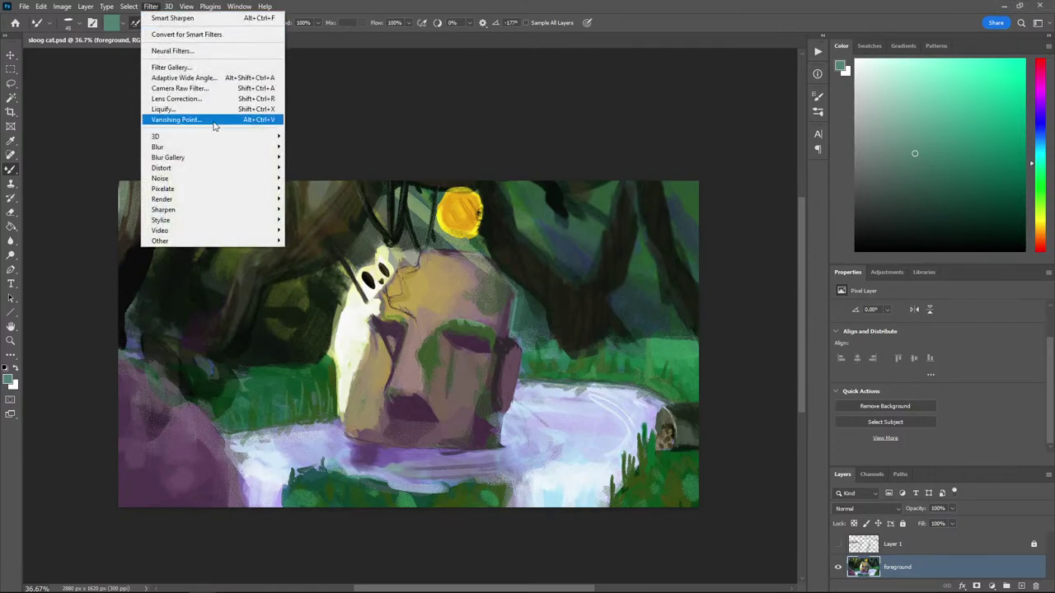
mouse_move(253, 189)
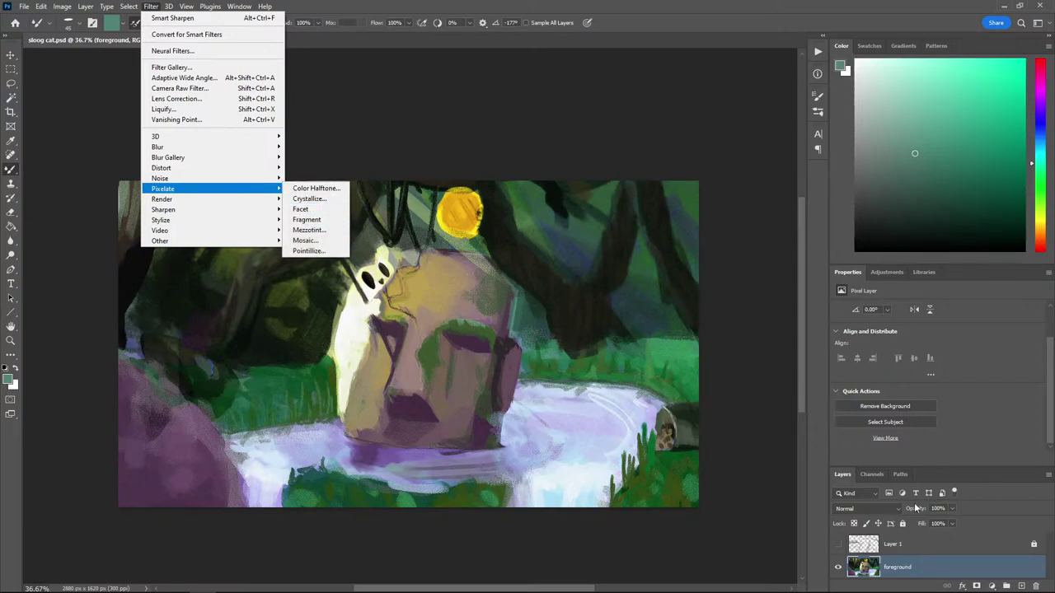
Duplicate the foreground layer and apply a Color Halftone filter to the copy
right_click(890, 568)
click(956, 172)
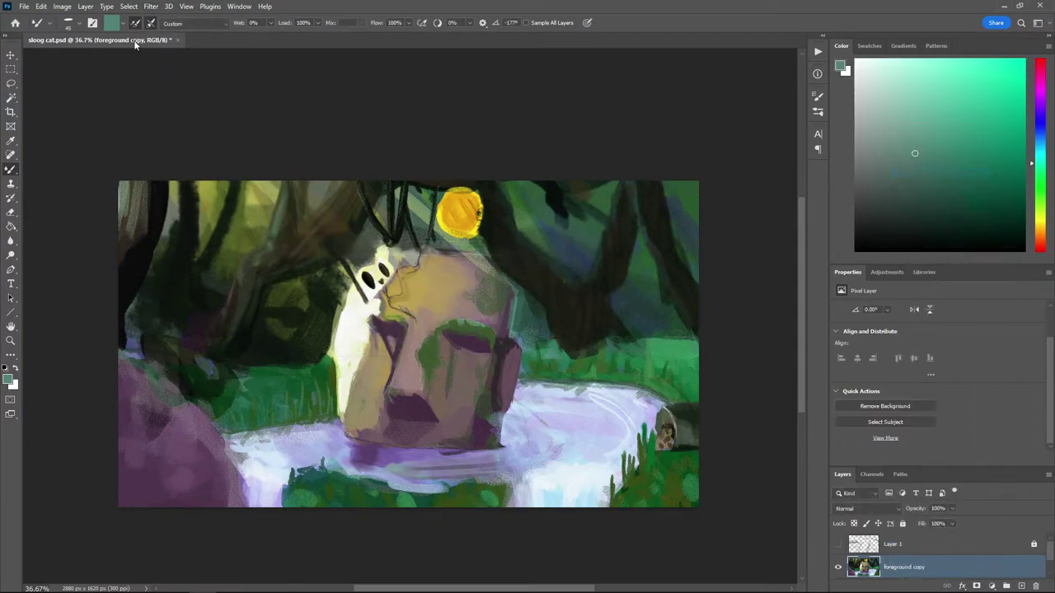
click(160, 6)
mouse_move(258, 200)
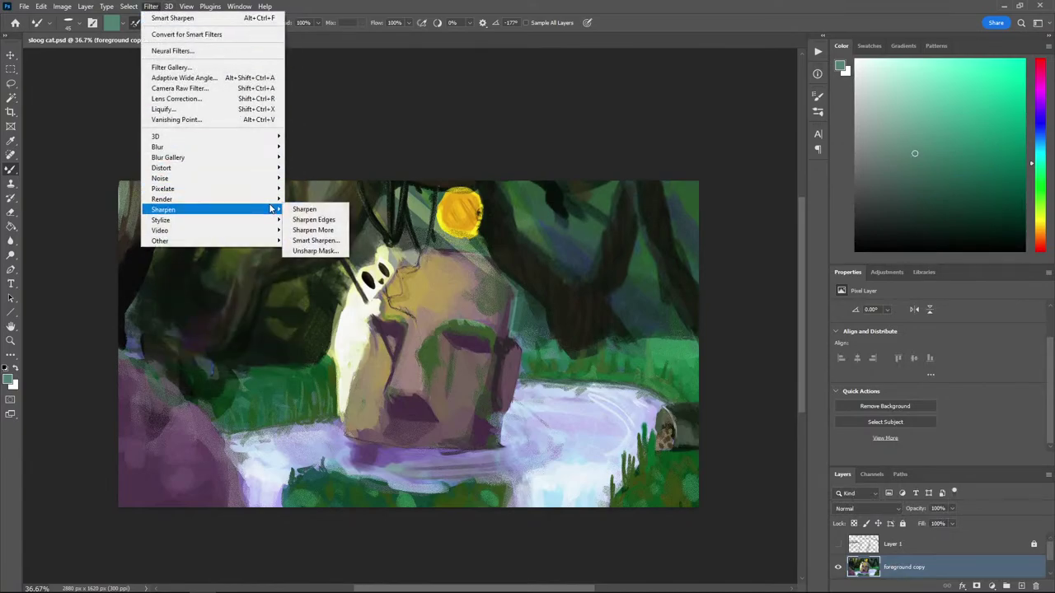
click(322, 189)
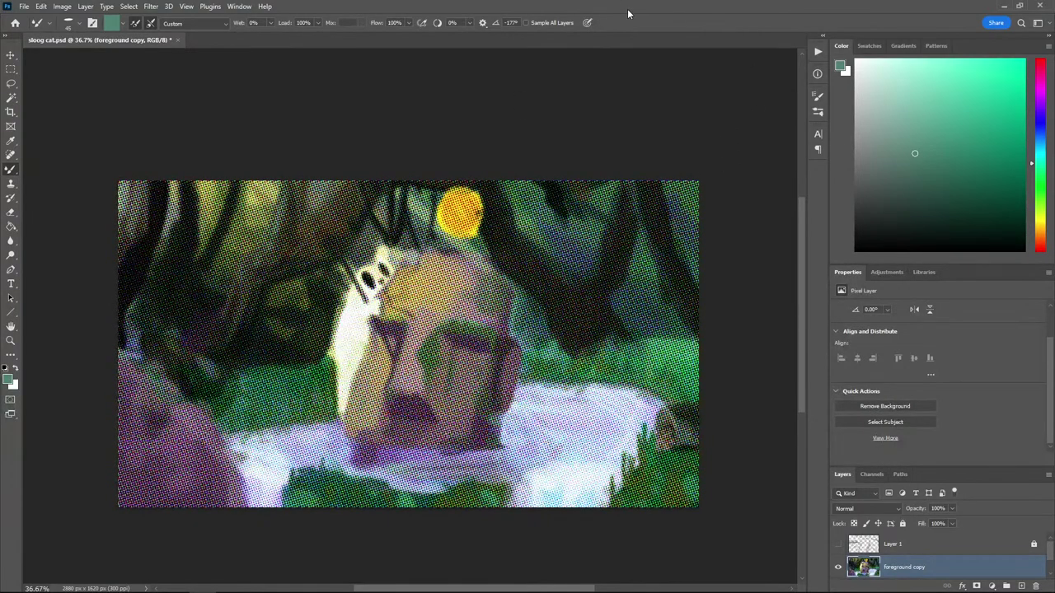
Set the eraser to the Soft Round brush and enlarge it to about 1300 px
key(e)
right_click(137, 316)
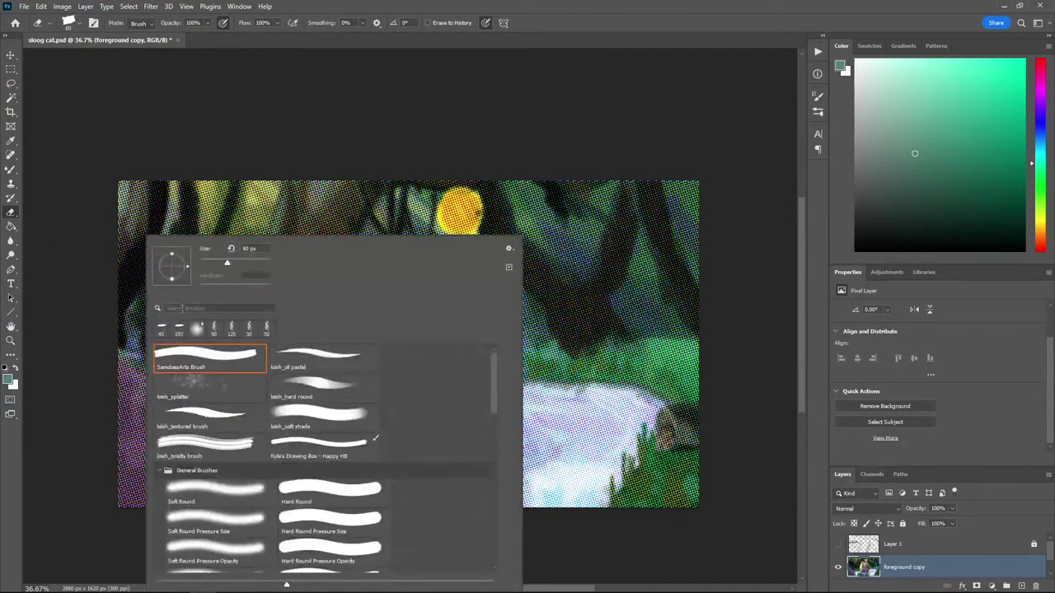
click(192, 329)
click(61, 294)
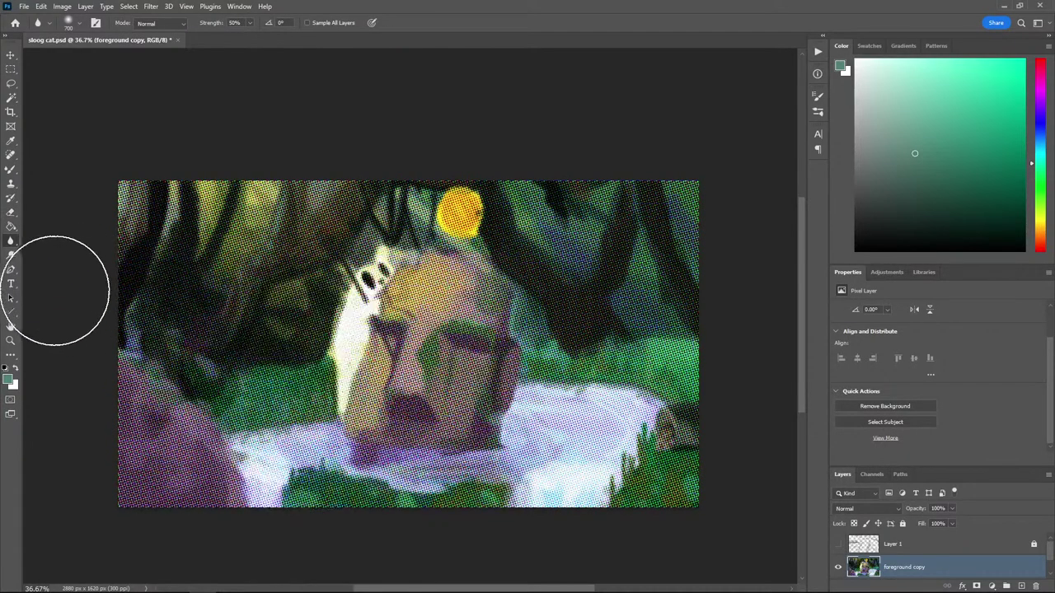
key(e)
right_click(66, 336)
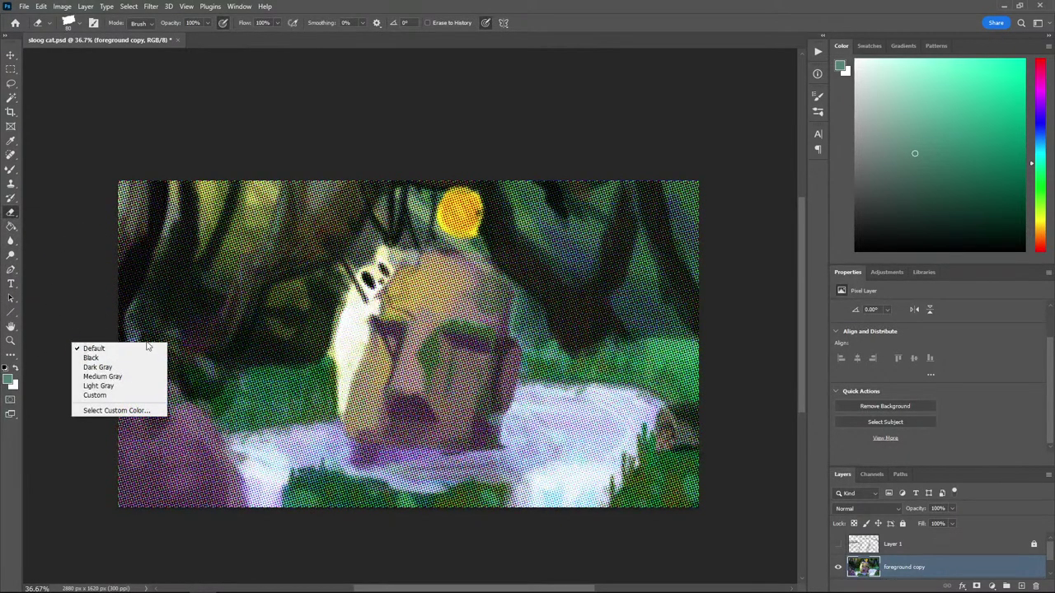
key(Escape)
right_click(137, 333)
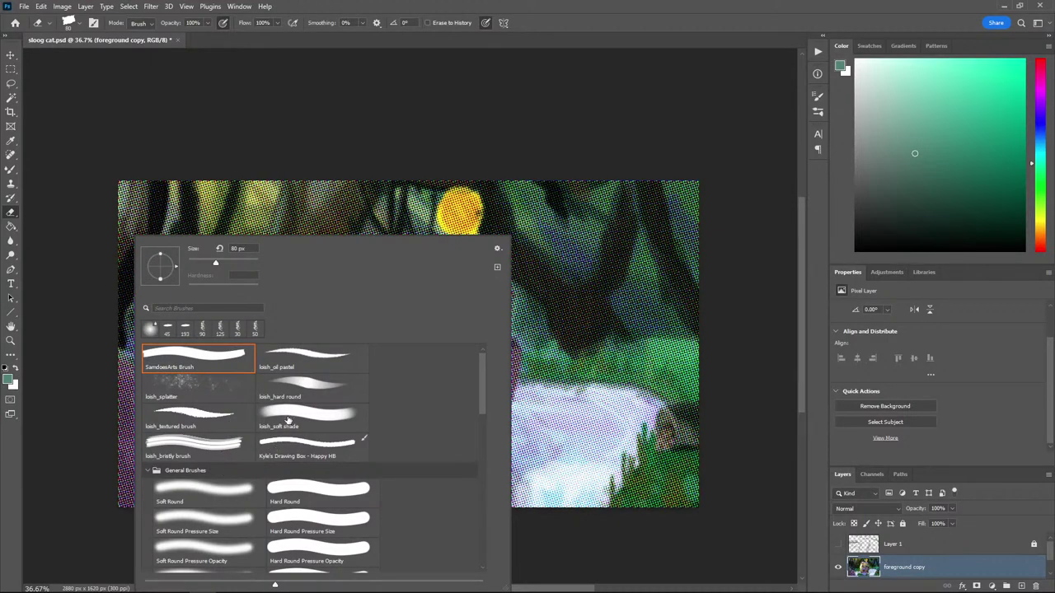
scroll(288, 421, down, 3)
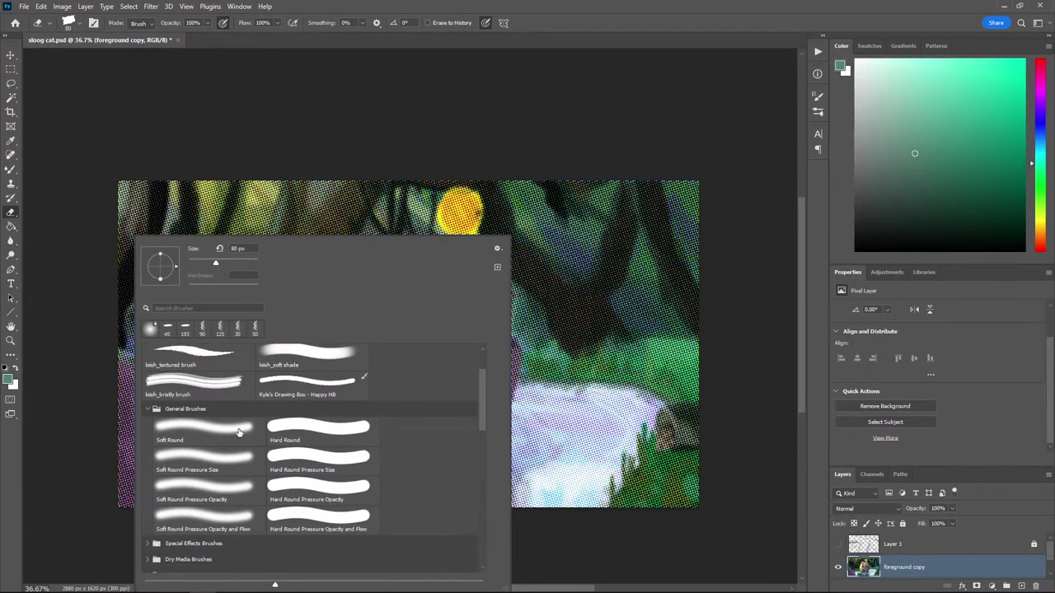
click(229, 429)
click(61, 331)
key(bracketright)
key(bracketright)
key(bracketright)
key(bracketright)
key(bracketright)
key(bracketright)
key(bracketright)
key(bracketright)
key(bracketright)
key(bracketright)
key(bracketright)
key(bracketright)
key(bracketright)
key(bracketright)
key(bracketright)
key(bracketright)
key(bracketright)
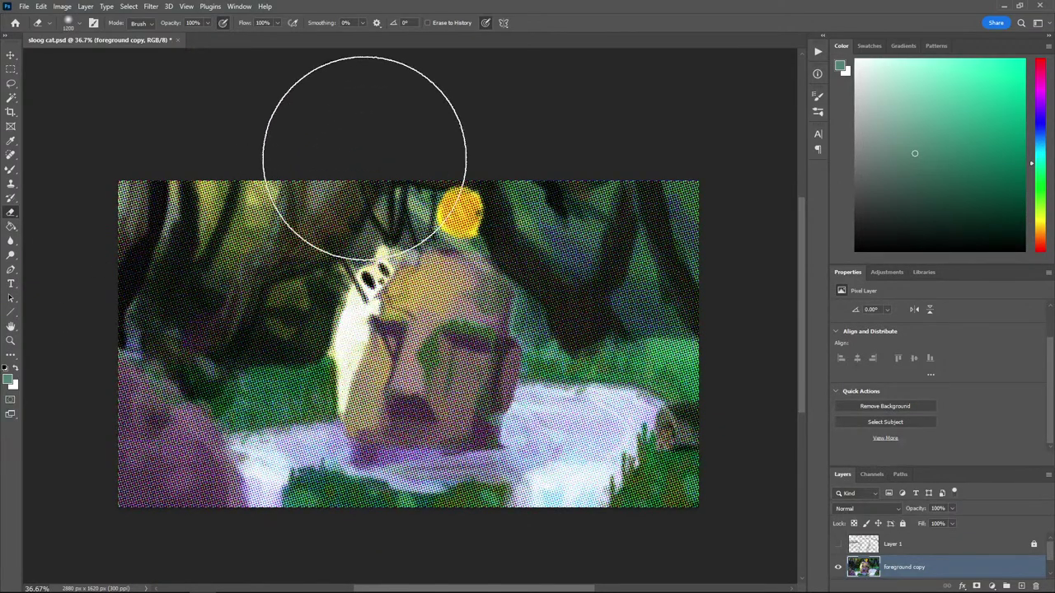
Erase the halftone over most of the scene, keeping it near the outer edges, set the copy to Soft Light, and save the painting
mouse_move(365, 158)
mouse_down()
mouse_move(360, 215)
mouse_move(216, 145)
mouse_move(177, 255)
mouse_move(278, 99)
mouse_move(244, 288)
mouse_up()
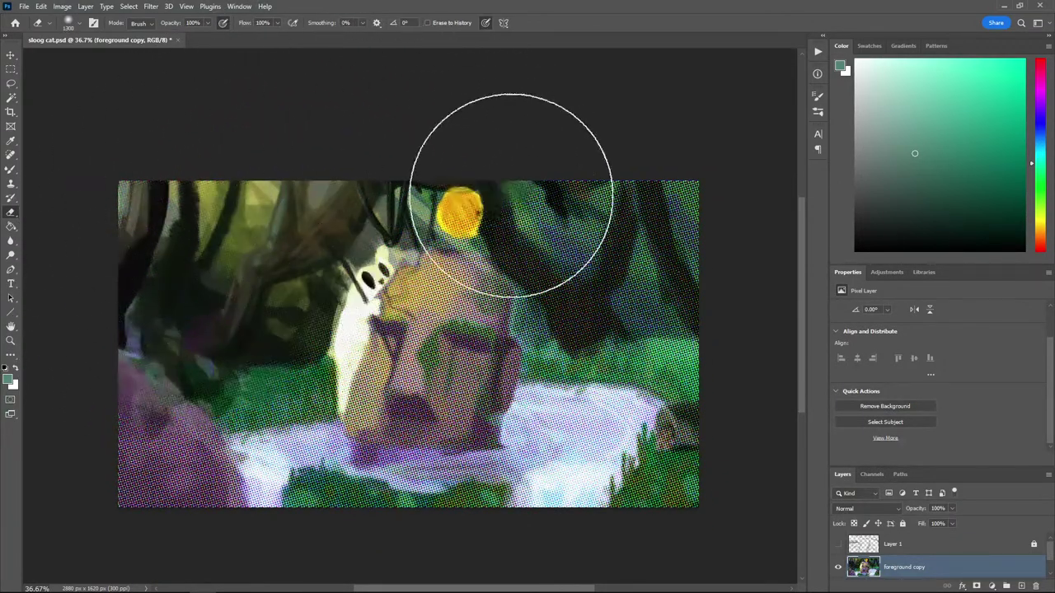
mouse_move(511, 195)
mouse_down()
mouse_move(224, 402)
mouse_move(386, 153)
mouse_move(566, 268)
mouse_move(594, 122)
mouse_move(708, 208)
mouse_move(484, 403)
mouse_move(334, 345)
mouse_move(210, 375)
mouse_up()
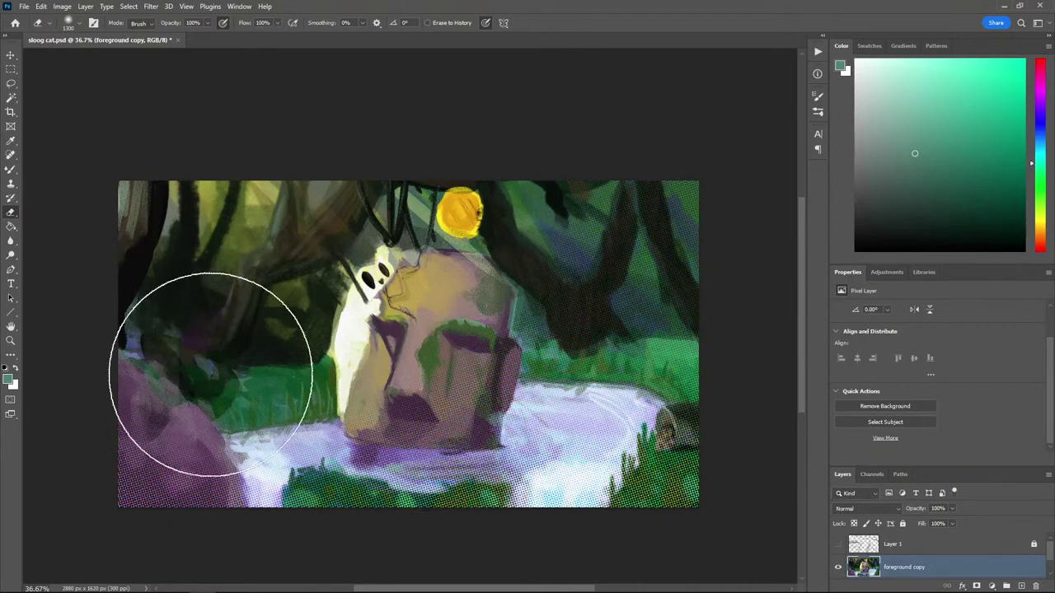
click(867, 510)
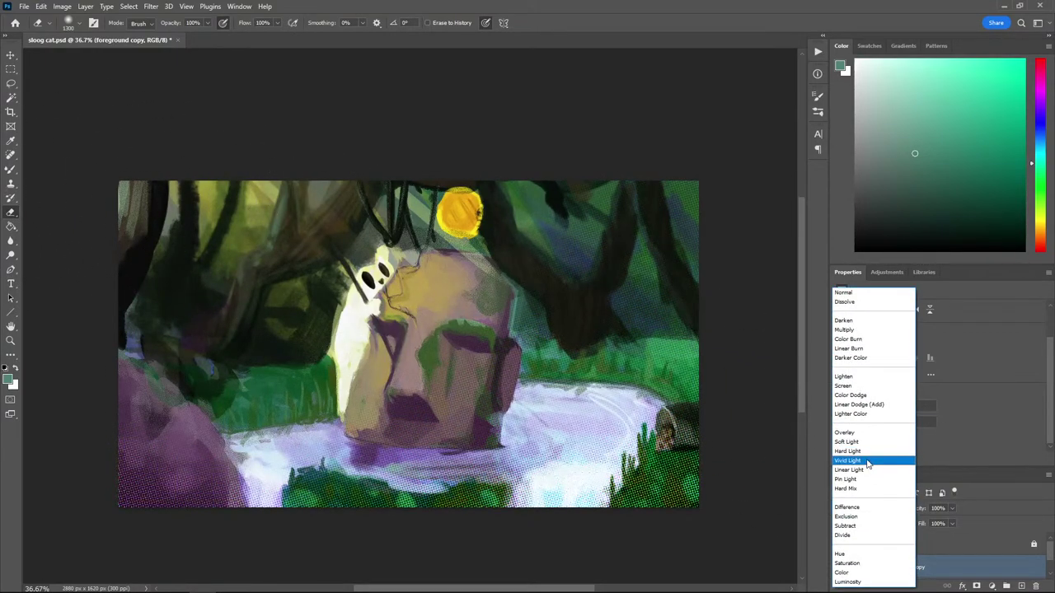
click(846, 442)
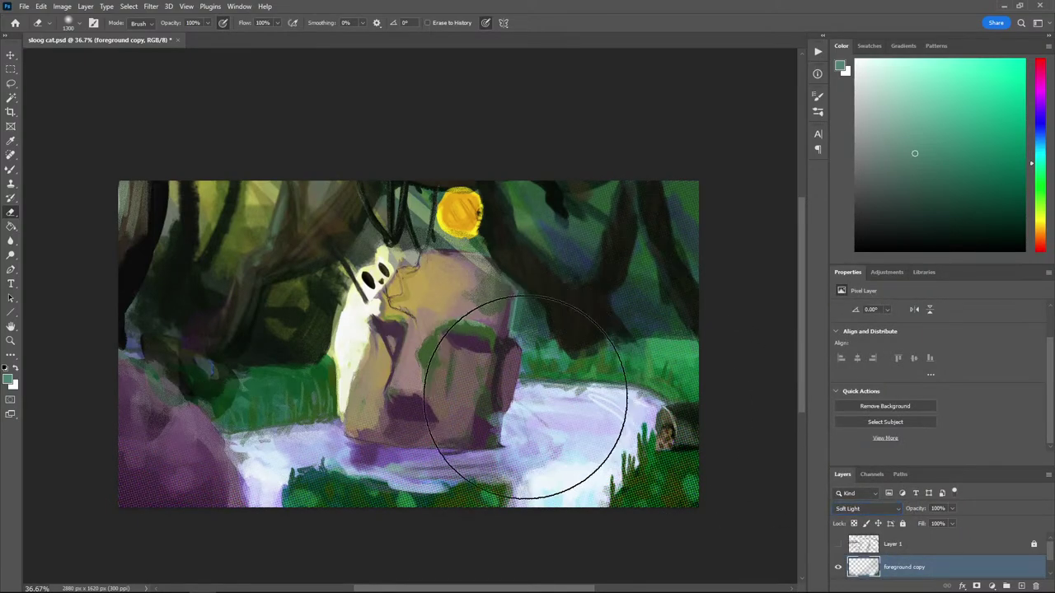
scroll(525, 421, up, 2)
mouse_move(485, 416)
mouse_down()
mouse_move(438, 324)
mouse_move(645, 371)
mouse_move(264, 388)
mouse_move(153, 424)
mouse_move(358, 389)
mouse_move(620, 419)
mouse_up()
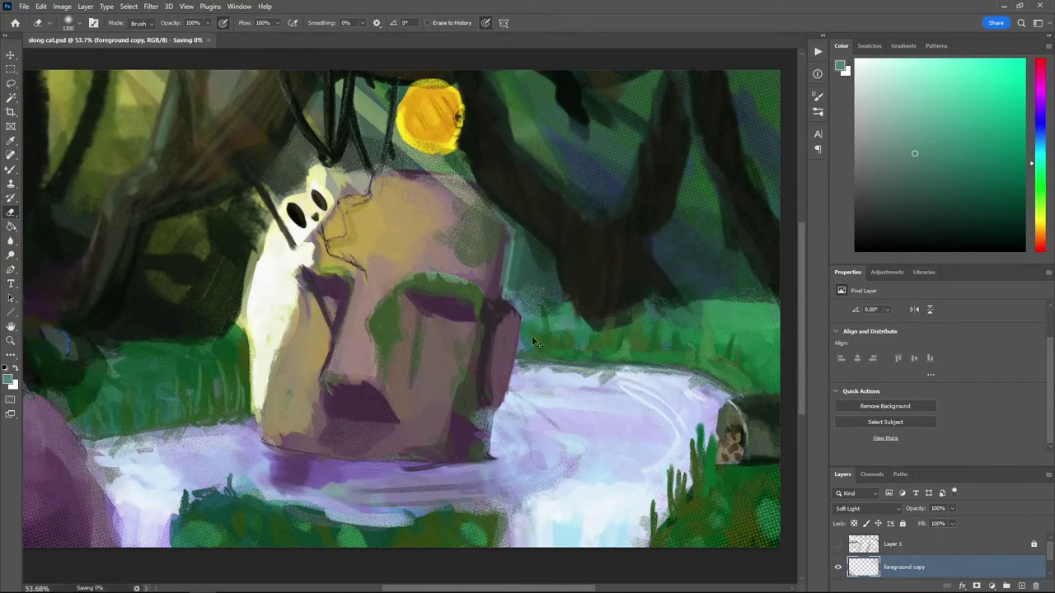
scroll(549, 341, down, 2)
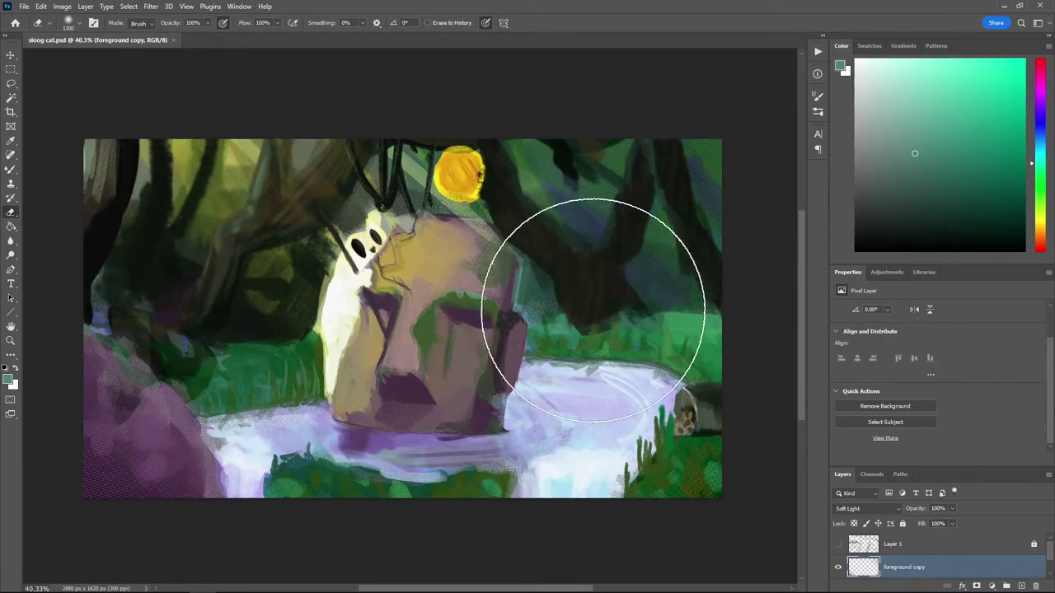
Merge the halftone copy down into the foreground layer
scroll(585, 312, up, 1)
right_click(910, 559)
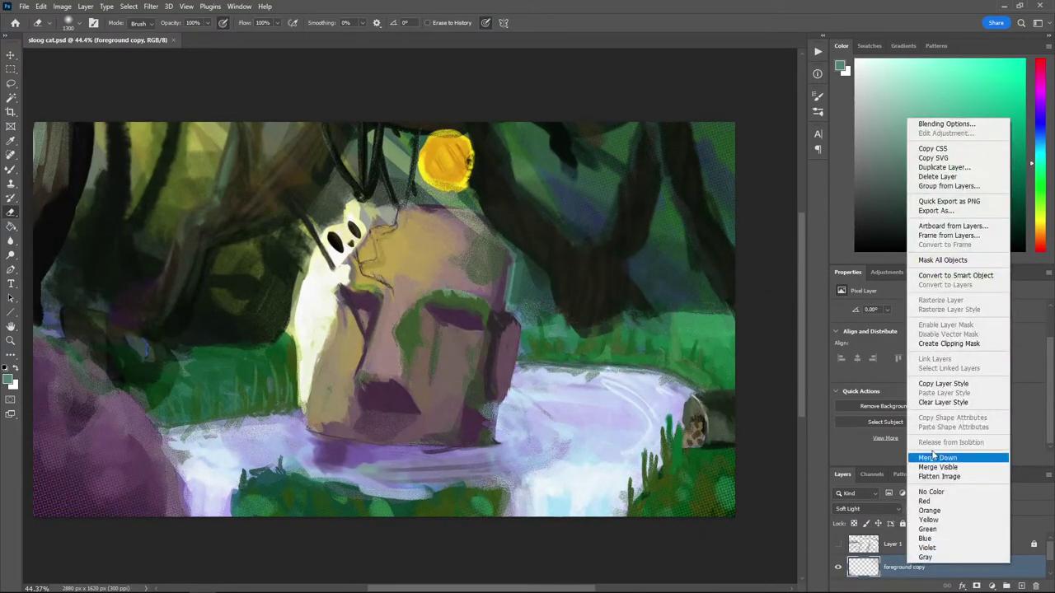
click(930, 459)
key(ctrl+minus)
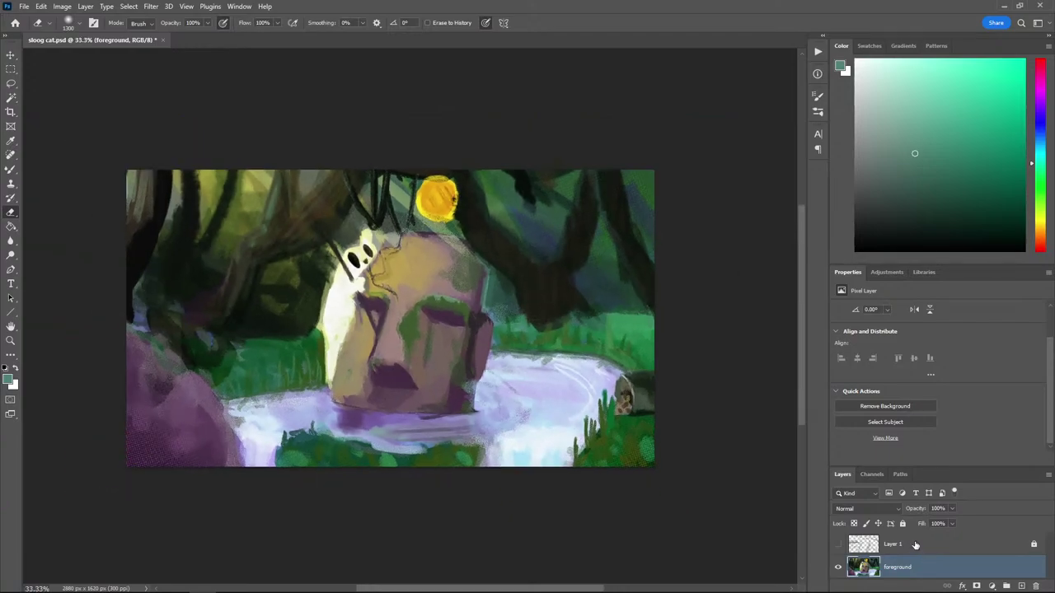
Try the Oil Paint filter with increased stylization on the foreground layer, and undo it
click(147, 8)
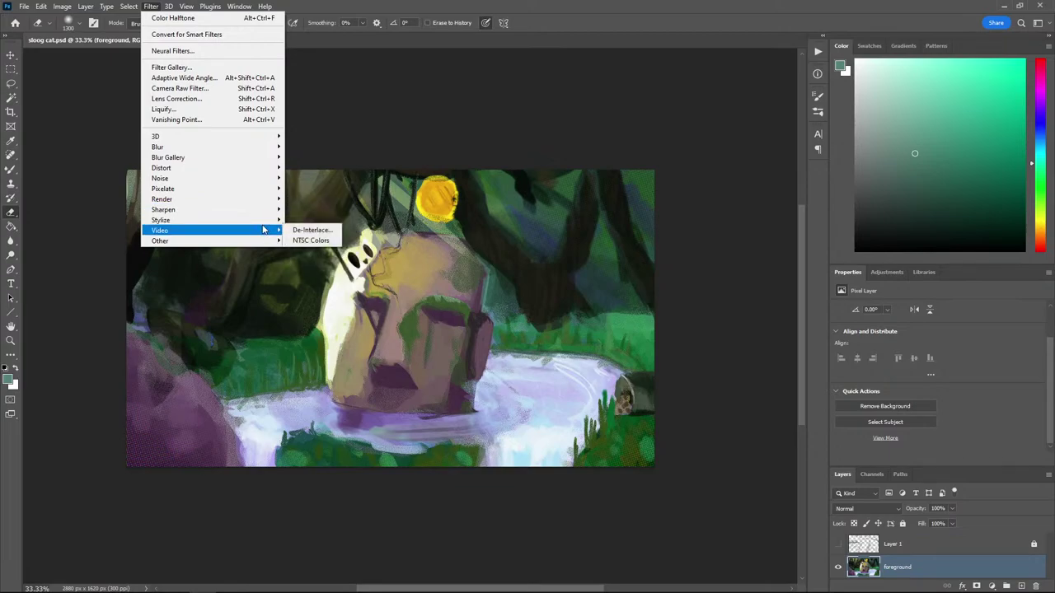
mouse_move(260, 221)
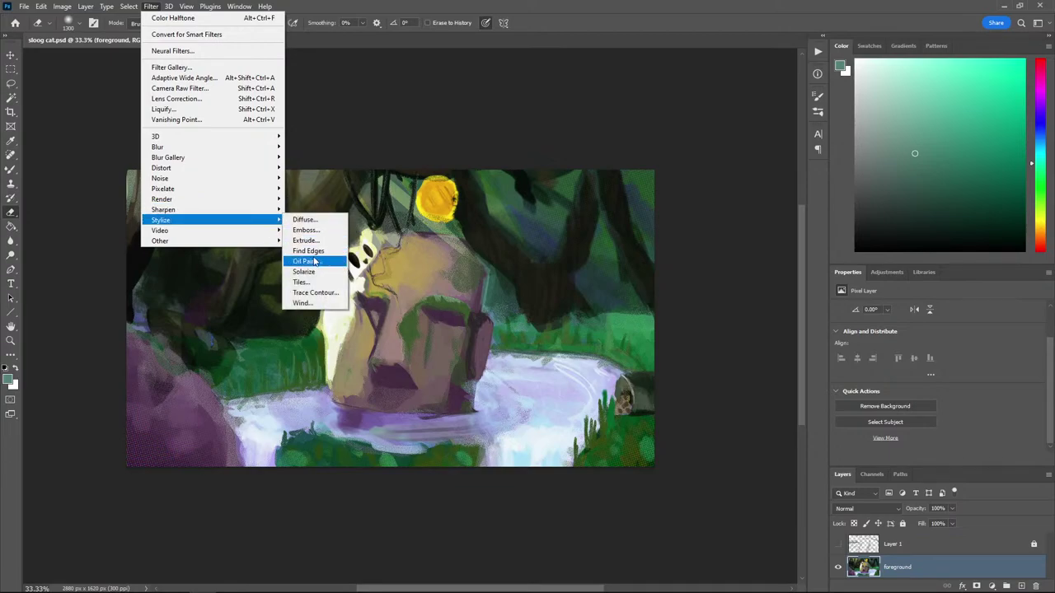
click(318, 261)
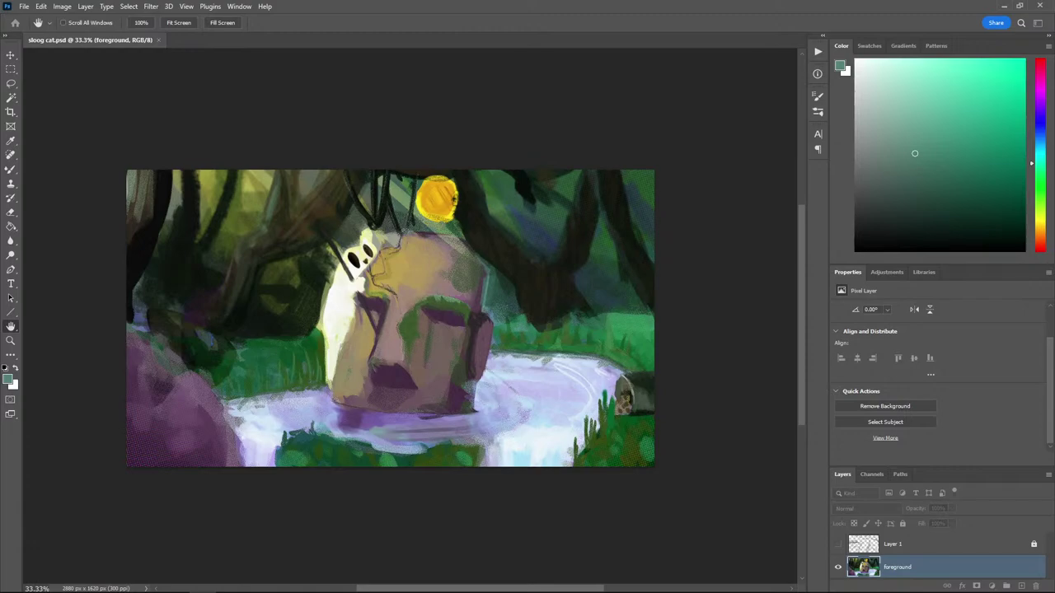
mouse_move(464, 181)
mouse_down()
mouse_move(419, 135)
mouse_move(549, 127)
mouse_up()
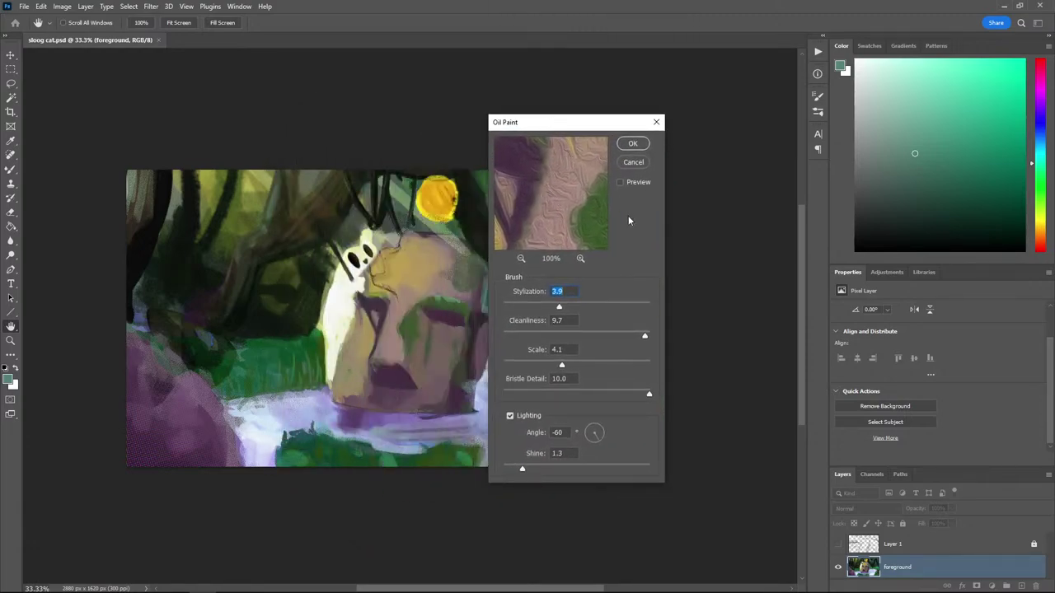
drag(558, 309, 583, 307)
click(632, 145)
key(e)
scroll(448, 388, up, 2)
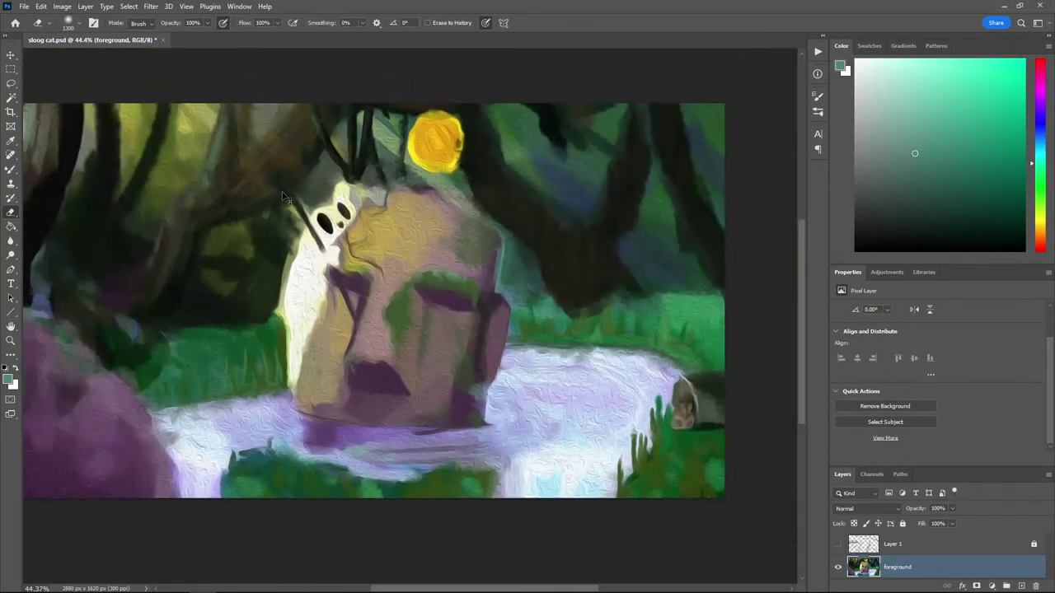
key(ctrl+z)
Try the Crystallize filter on the foreground layer
click(151, 6)
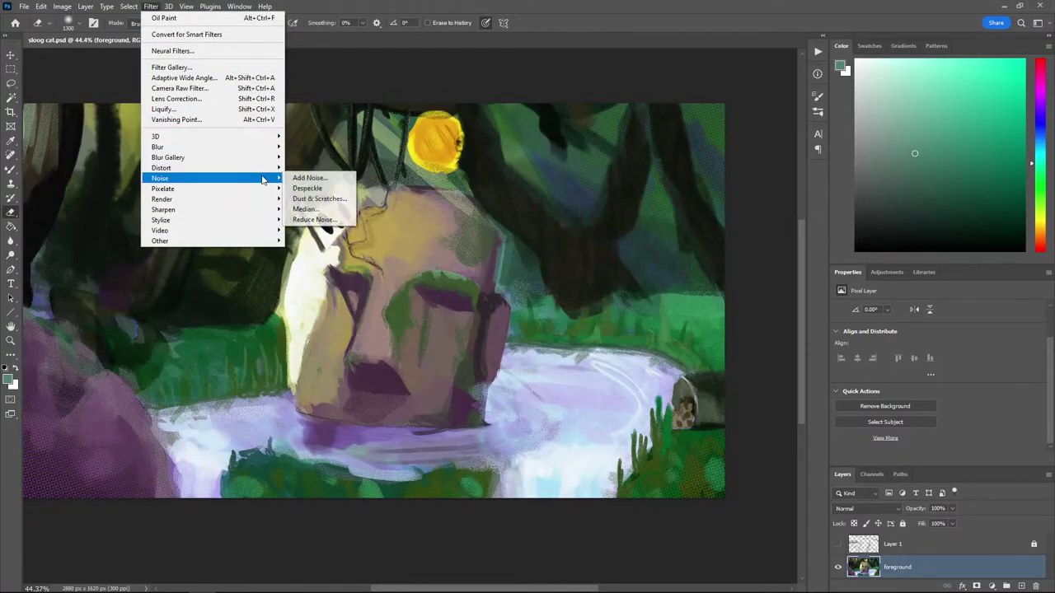
mouse_move(269, 192)
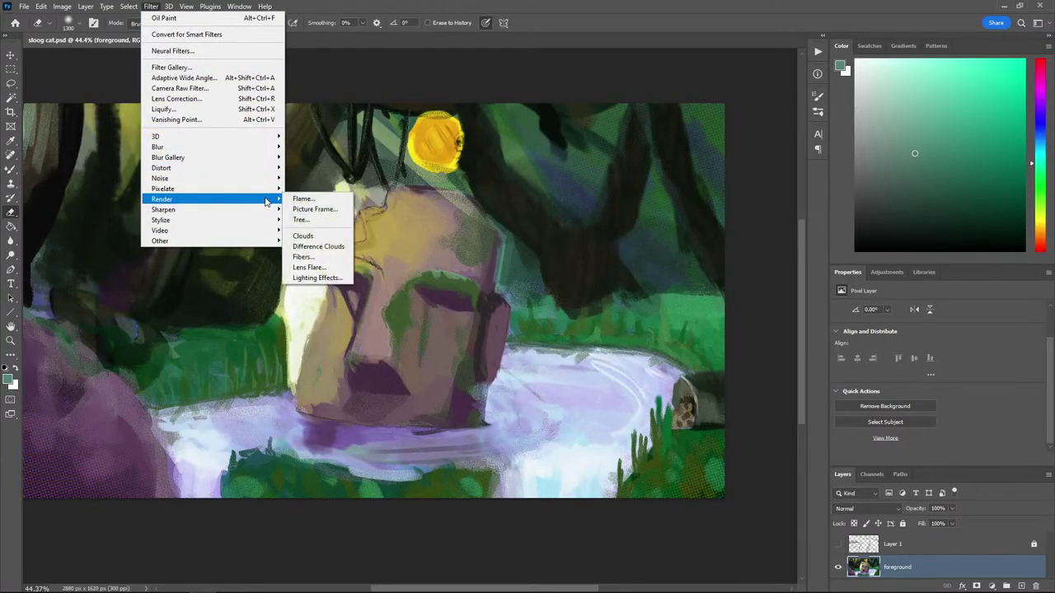
click(309, 209)
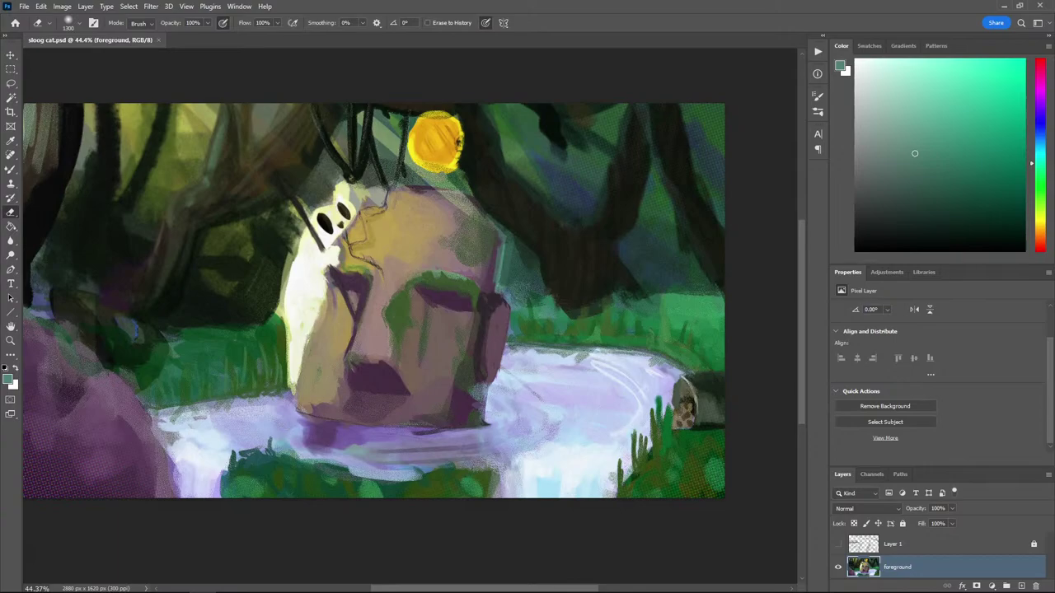
scroll(446, 277, up, 2)
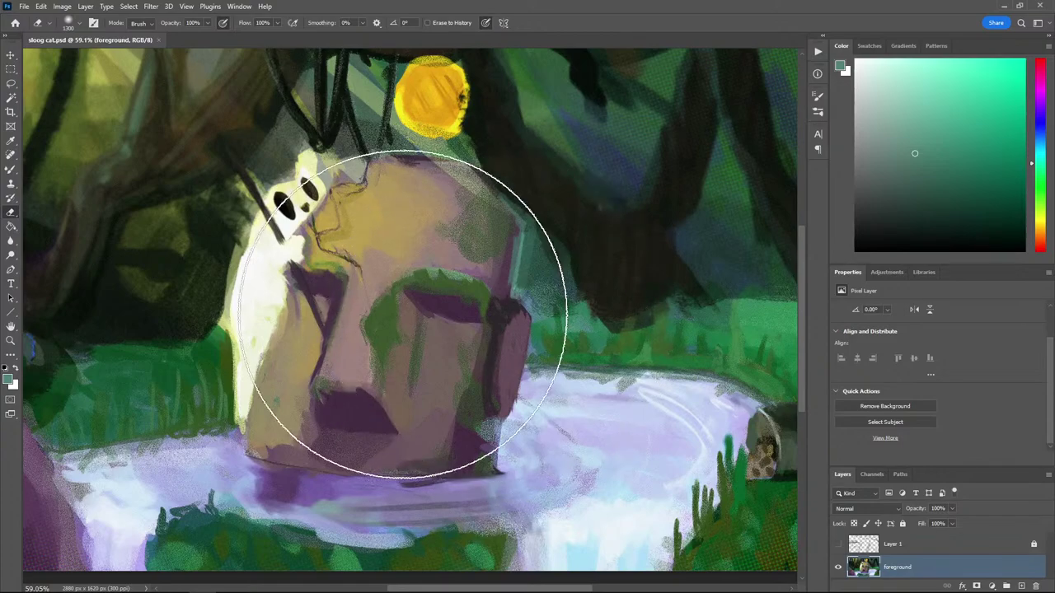
scroll(450, 297, down, 3)
scroll(455, 412, up, 2)
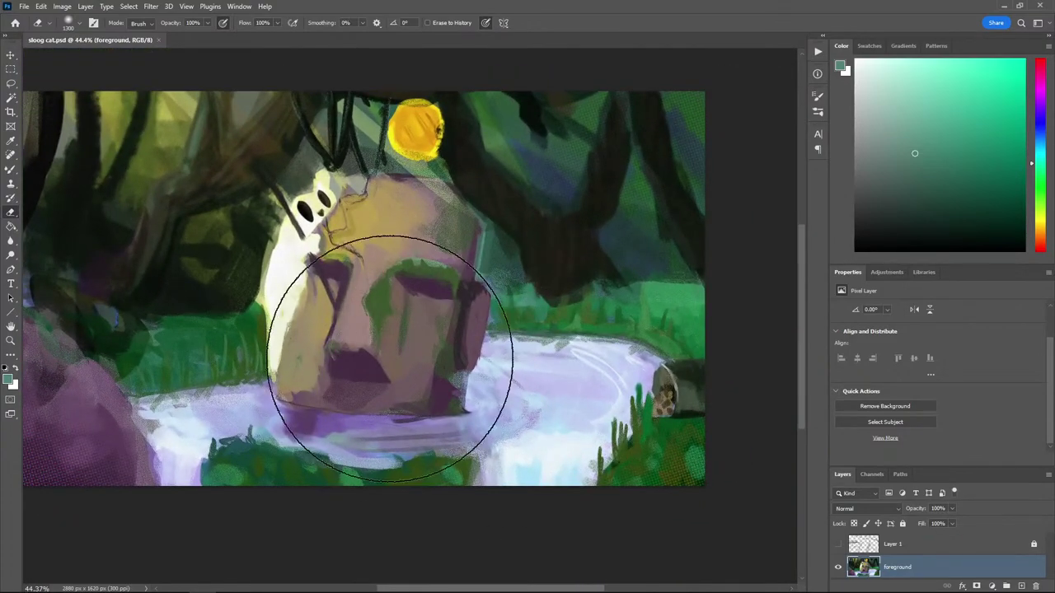
scroll(450, 346, up, 1)
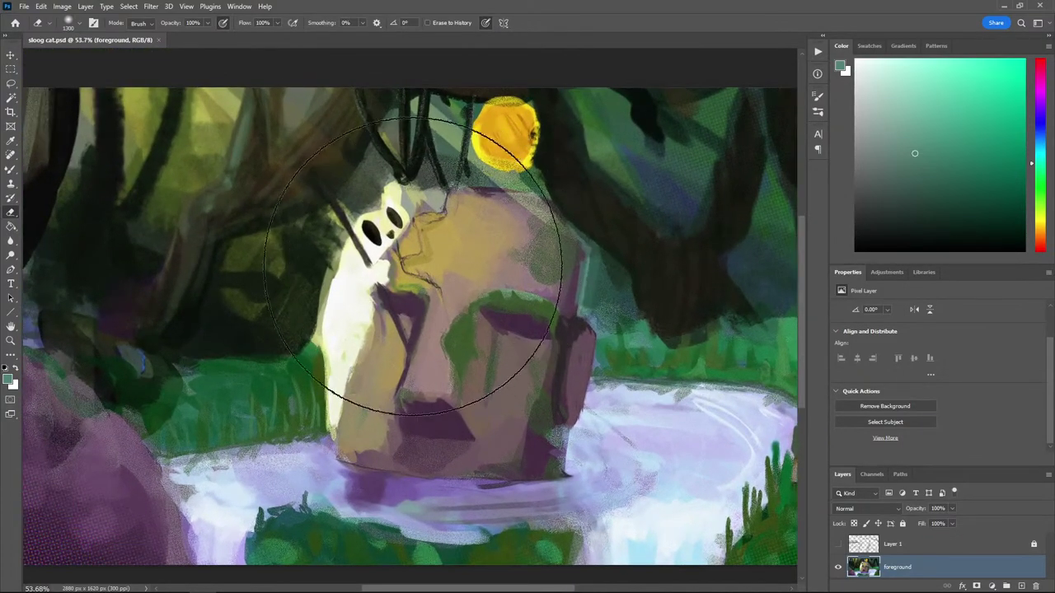
click(24, 6)
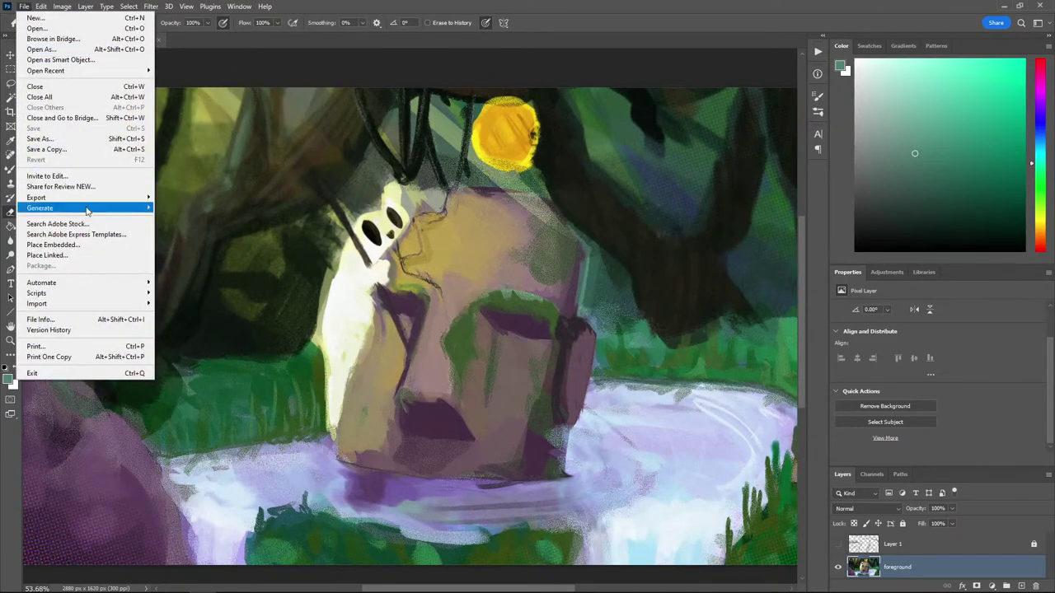
mouse_move(82, 202)
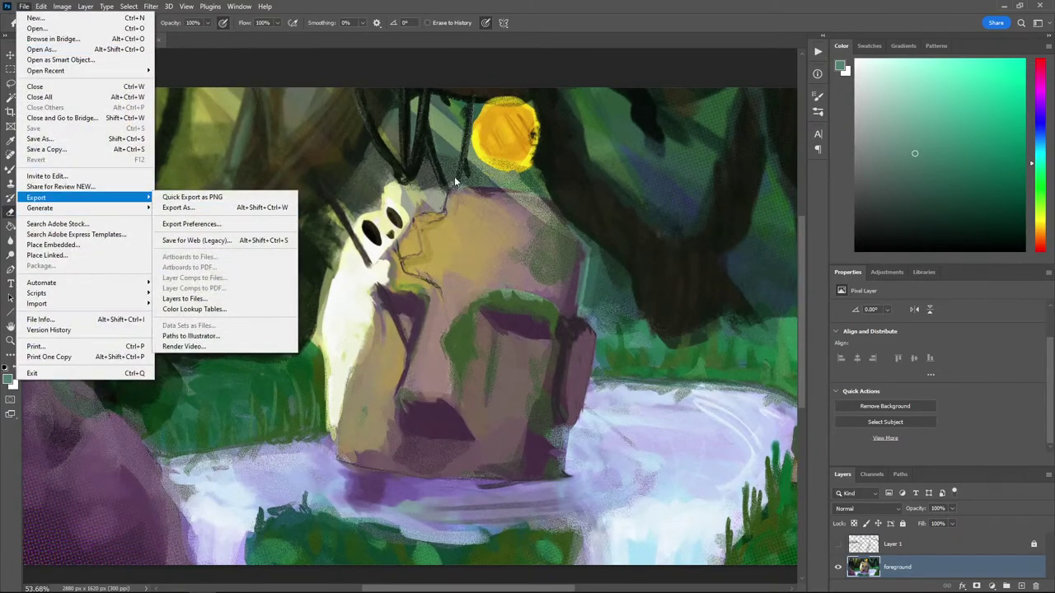
click(692, 21)
scroll(389, 121, down, 3)
Apply a 15 px Tilt-Shift blur to the foreground layer, softening the water and near bank while keeping the forest and stone head sharp
click(150, 6)
mouse_move(265, 166)
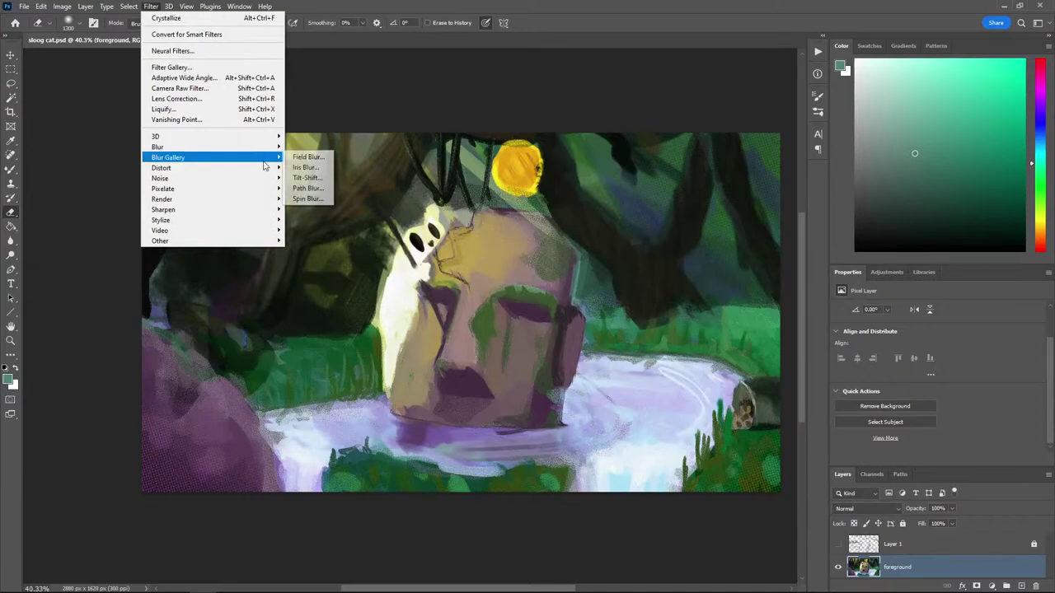
click(307, 177)
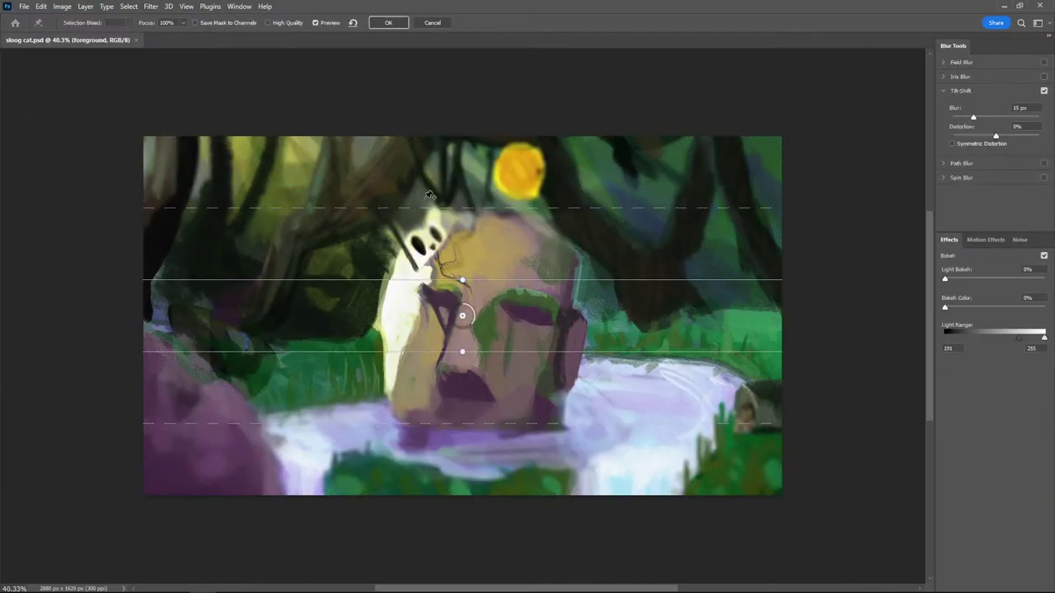
drag(410, 188, 381, 168)
click(387, 24)
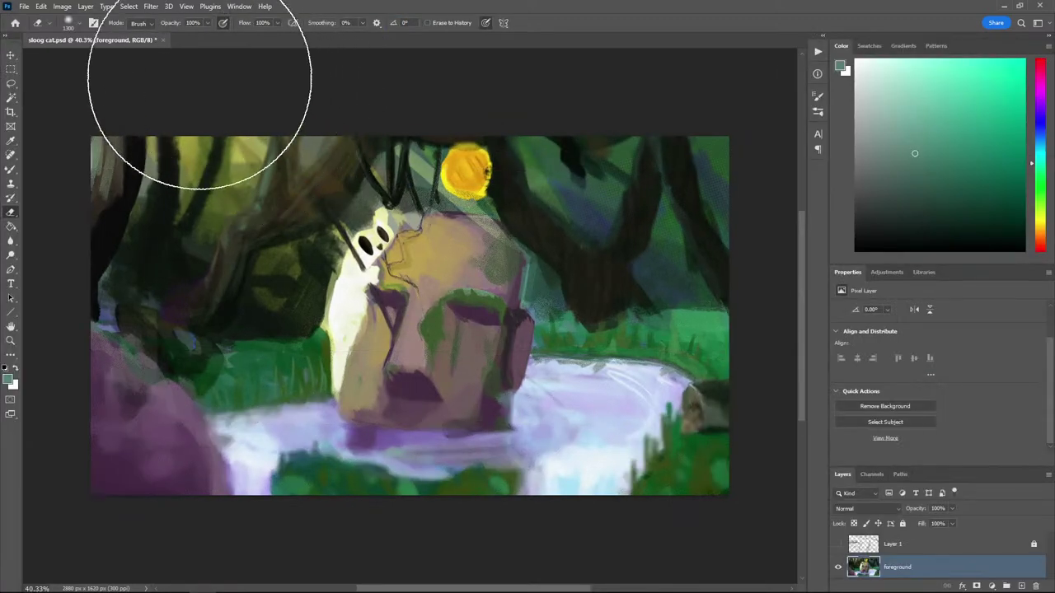
click(151, 6)
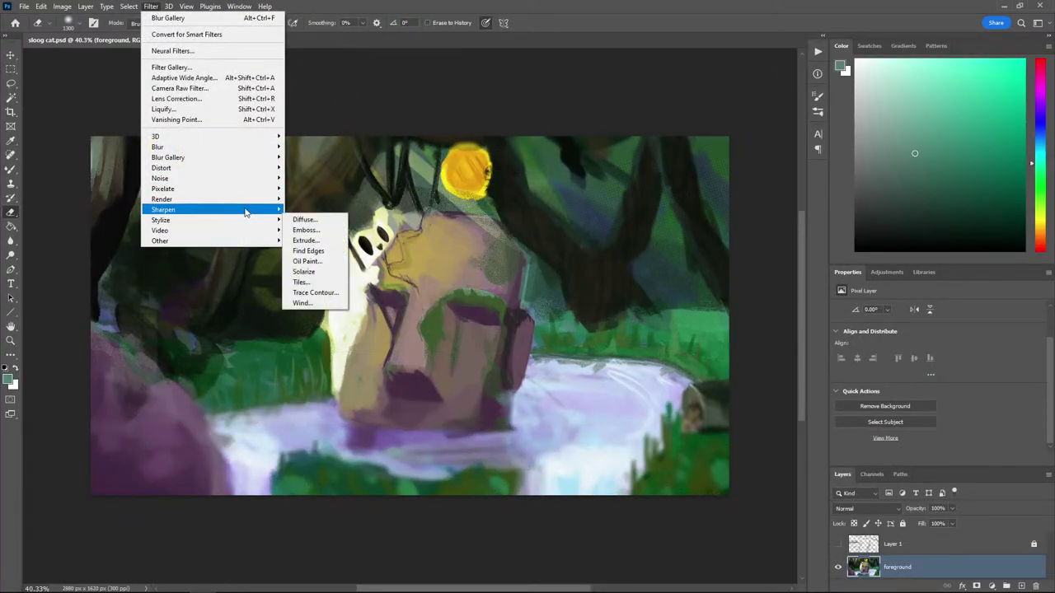
mouse_move(245, 204)
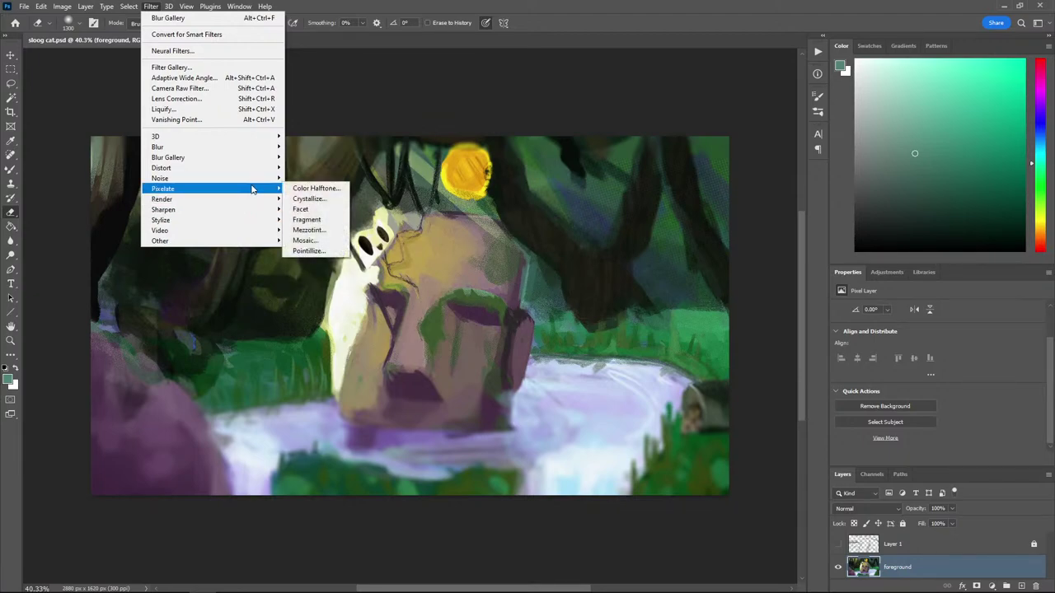
mouse_move(264, 174)
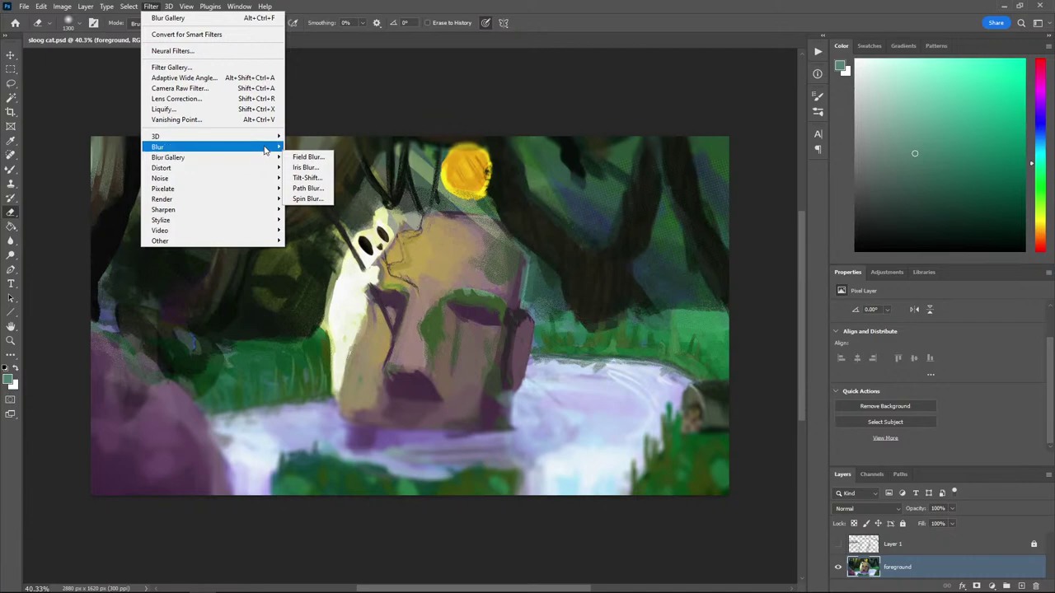
mouse_move(265, 140)
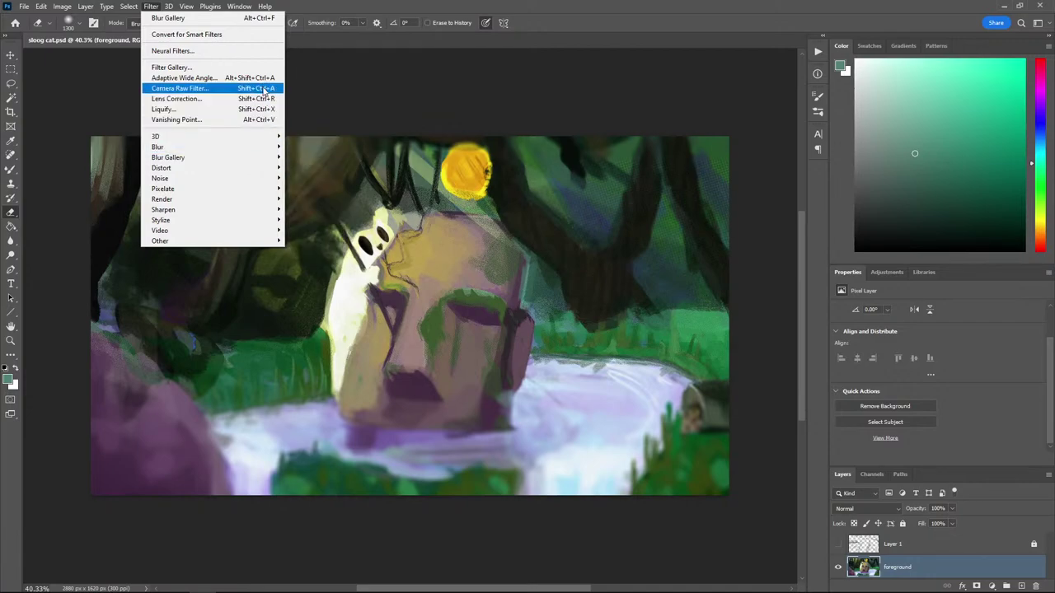
click(268, 100)
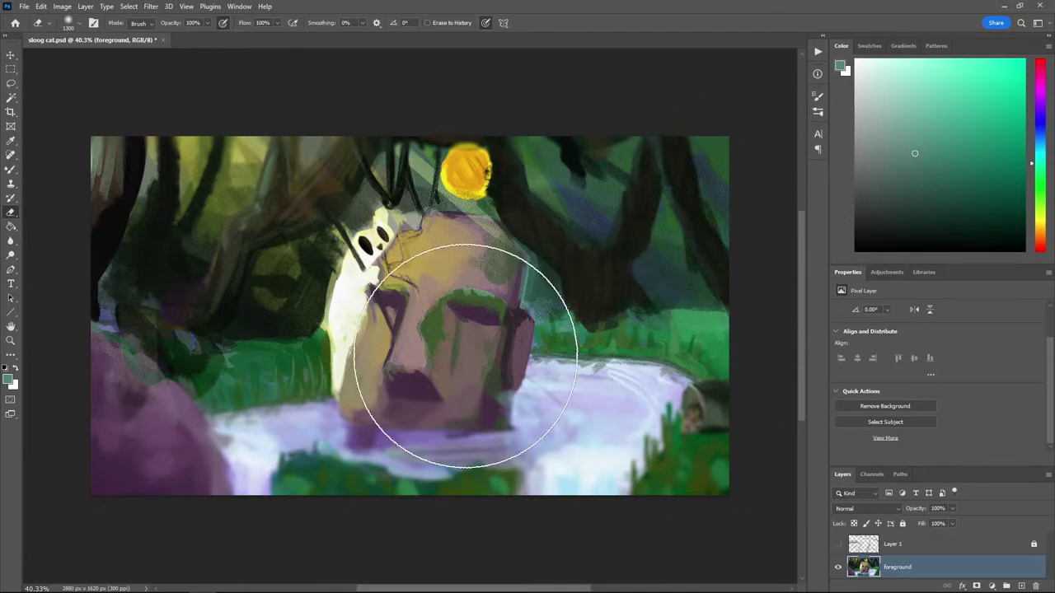
Save the document, and duplicate the foreground layer twice with the default names
key(ctrl+s)
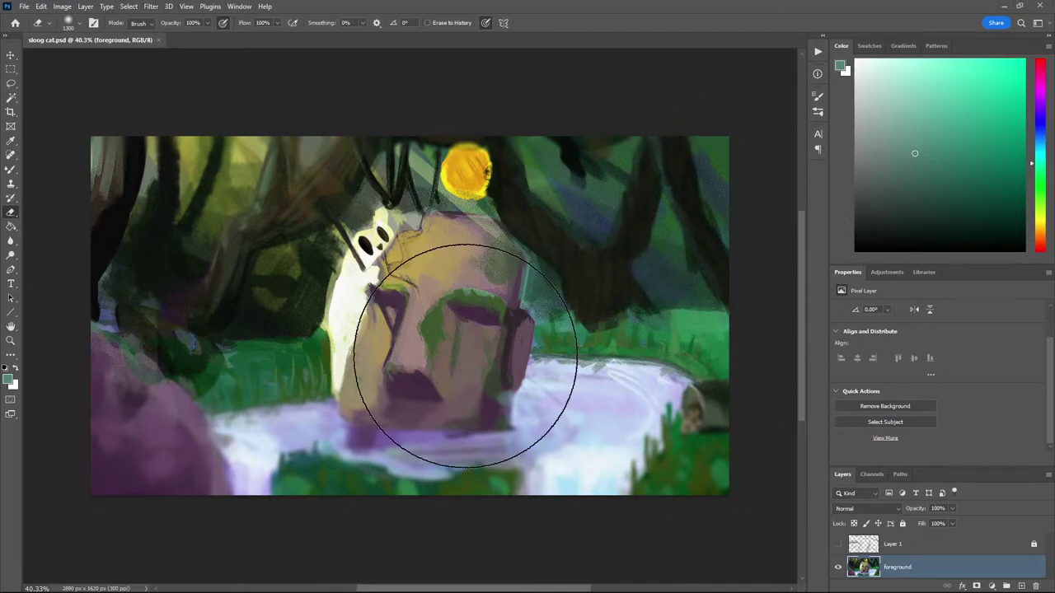
right_click(929, 570)
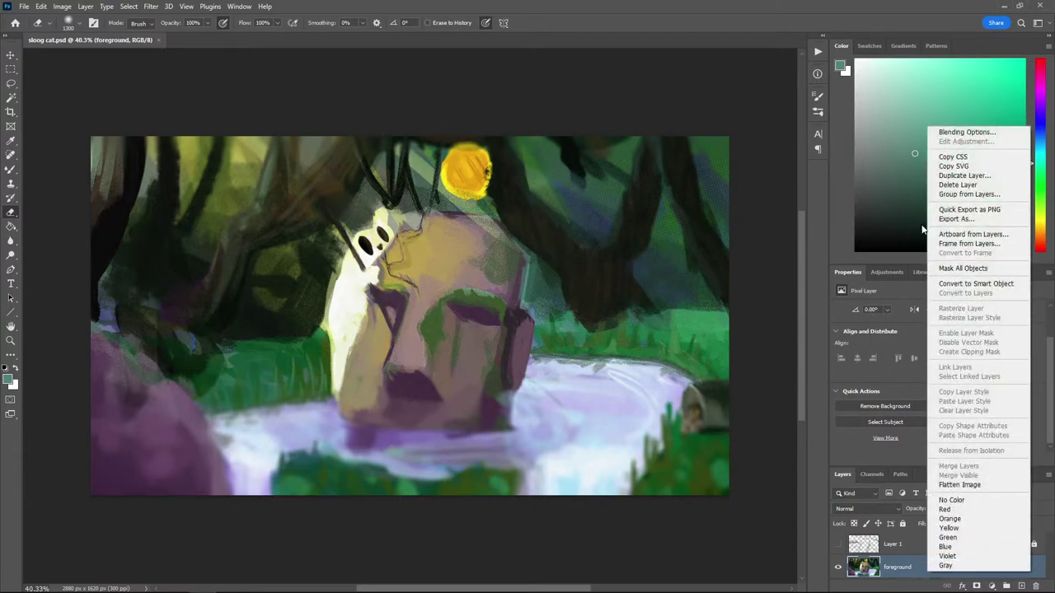
click(963, 176)
key(Return)
scroll(948, 576, down, 1)
right_click(909, 567)
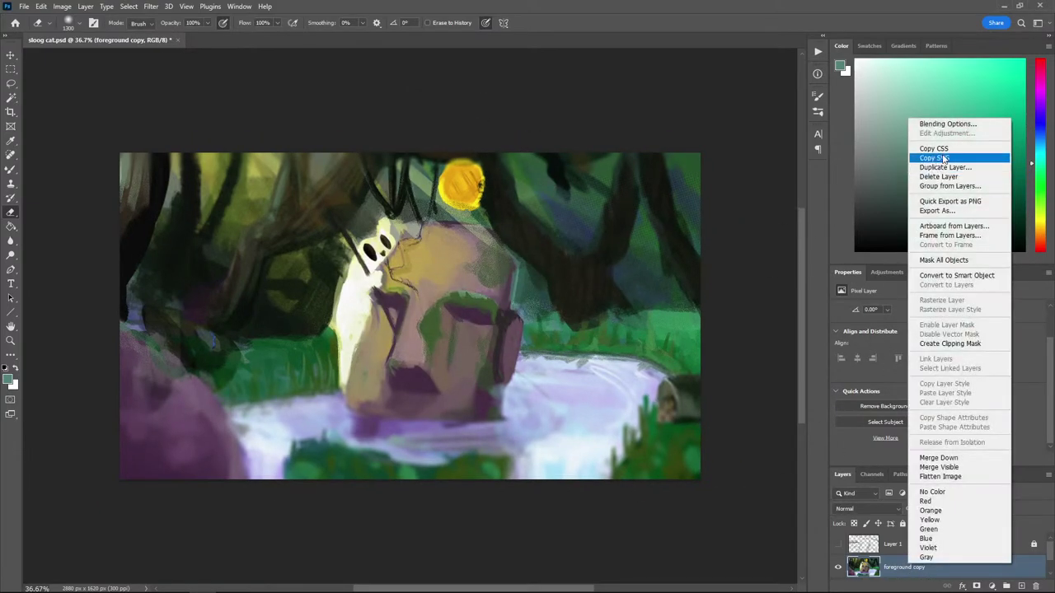
click(945, 168)
Close the Properties tab group to make room for the layer stack, and duplicate the foreground copy 2 layer
right_click(956, 268)
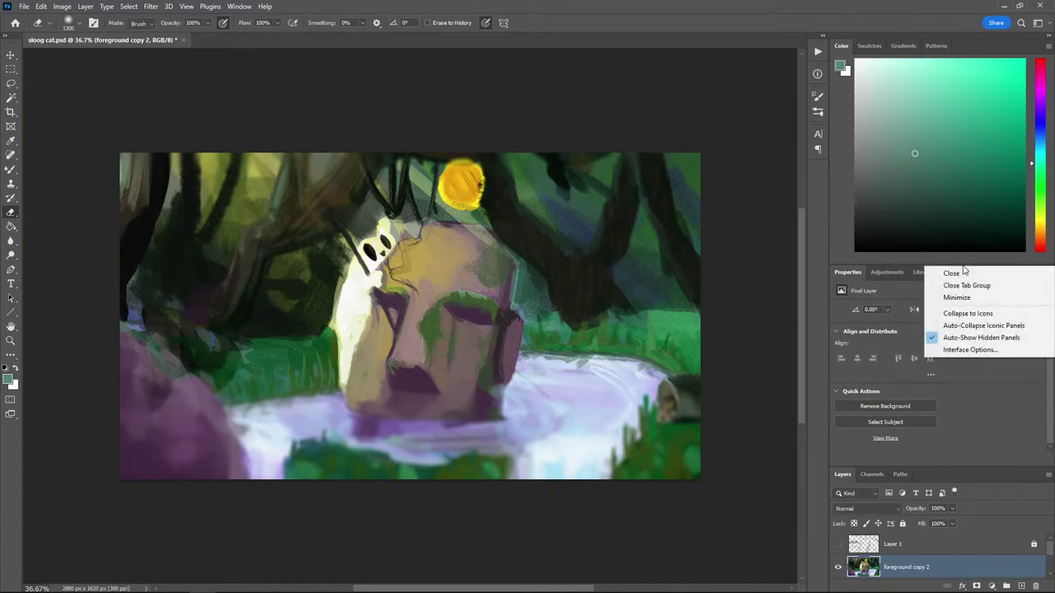
click(980, 285)
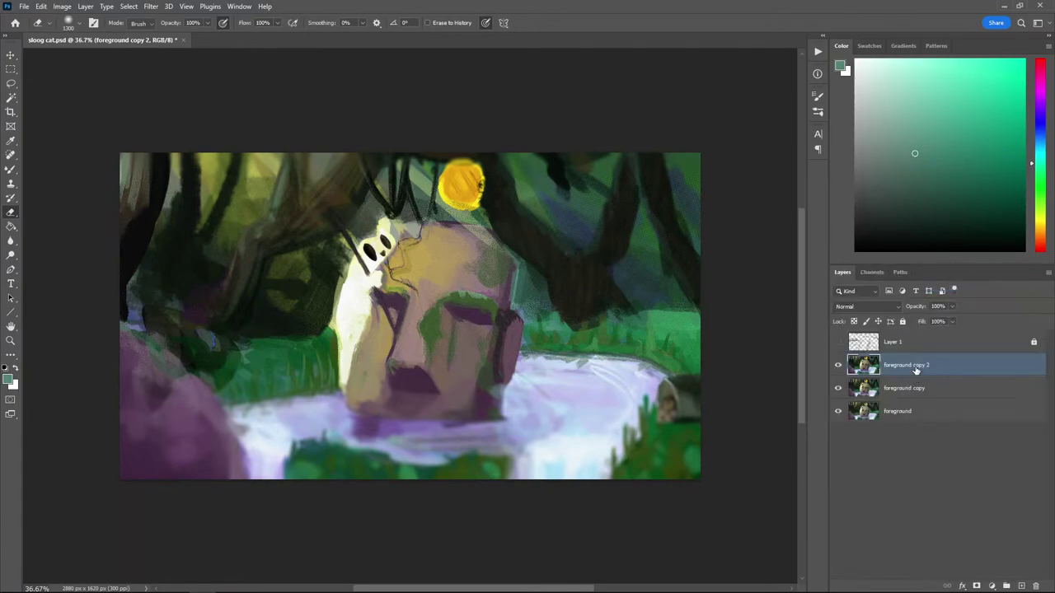
right_click(914, 371)
click(948, 204)
key(Return)
Apply Levels to the foreground copy 3 layer with the red and green channels' white output at 0, keeping only blue
click(62, 5)
mouse_move(90, 37)
click(214, 43)
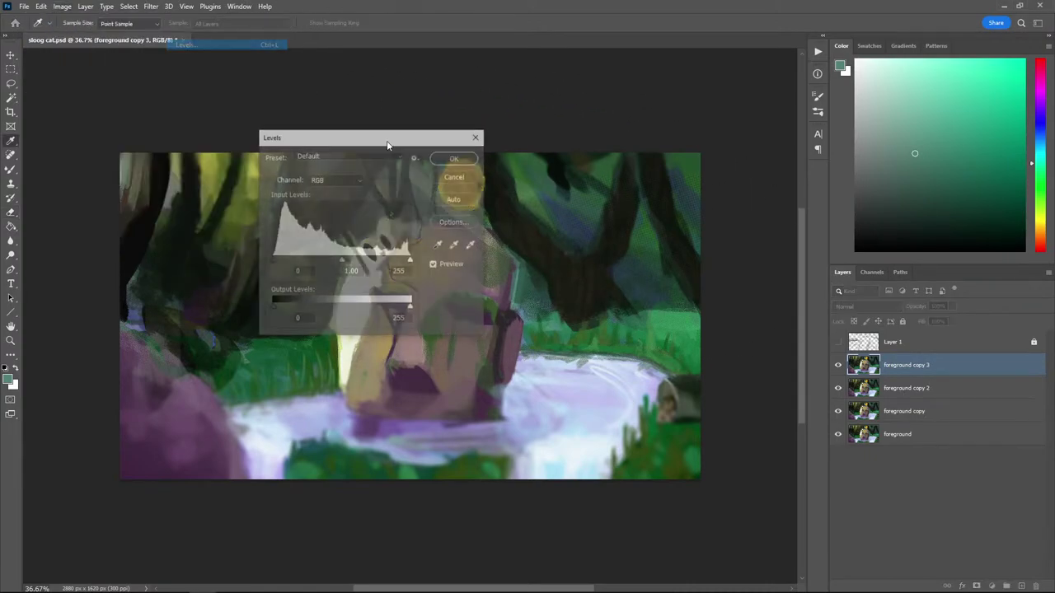
click(334, 180)
click(325, 192)
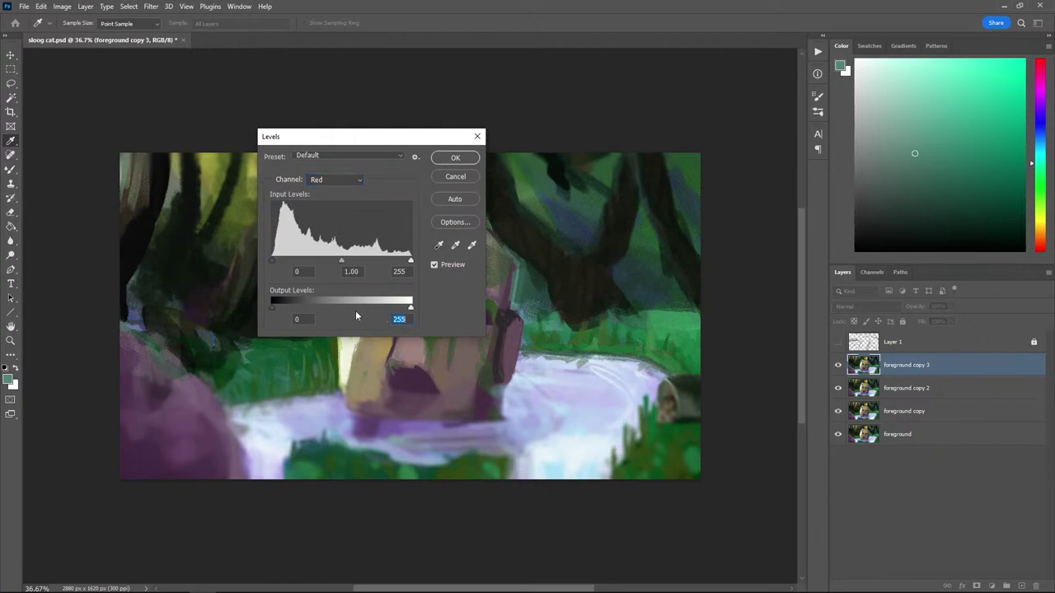
text(0)
click(334, 179)
click(323, 204)
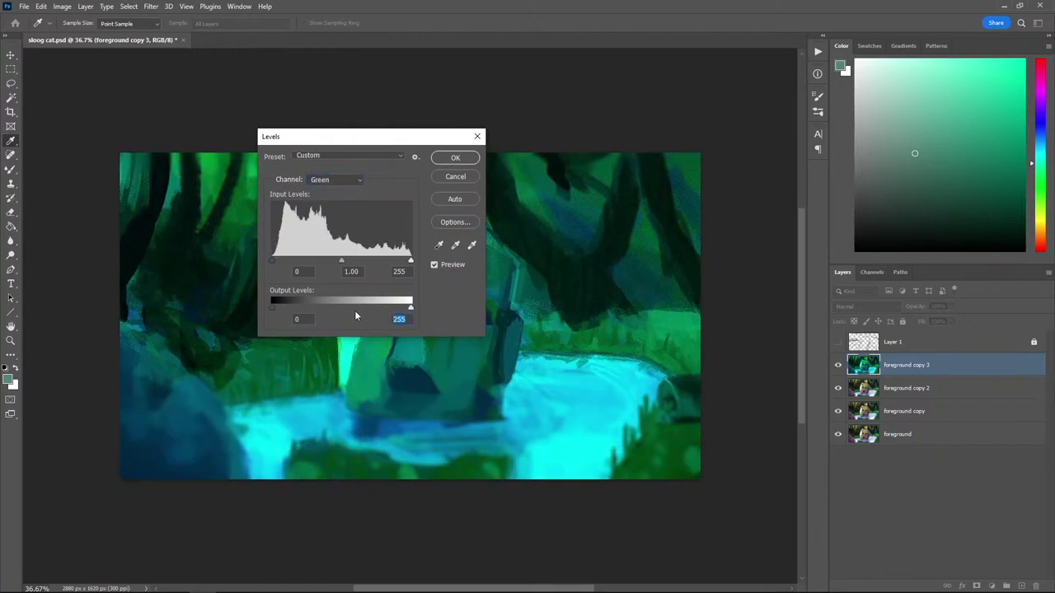
text(0)
key(Return)
key(e)
Apply Levels to the foreground copy 2 layer with the red and blue channels' white output at 0, keeping only green
key(alt+bracketleft)
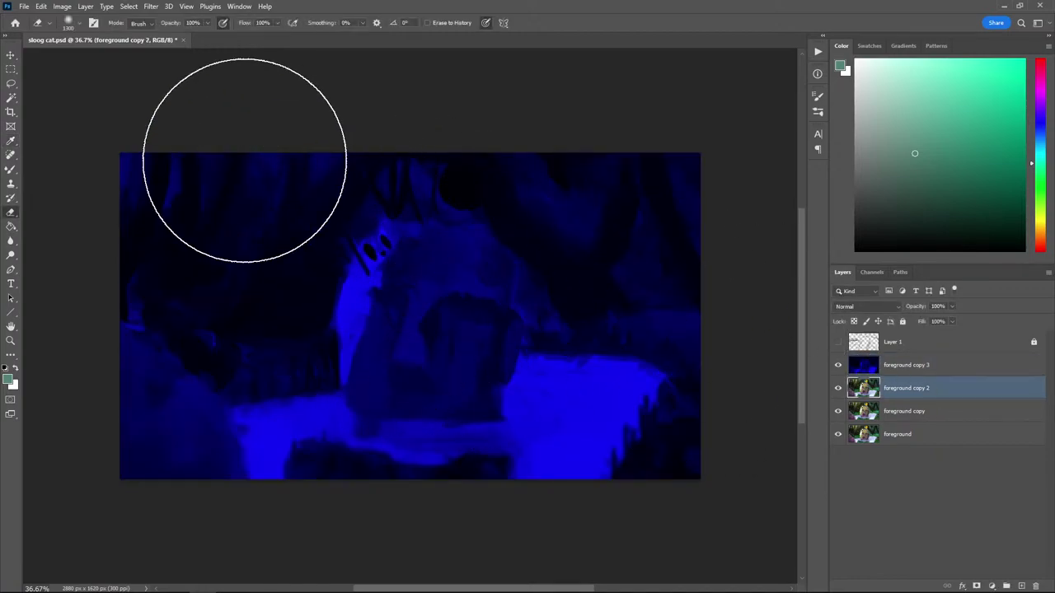
click(61, 6)
mouse_move(86, 36)
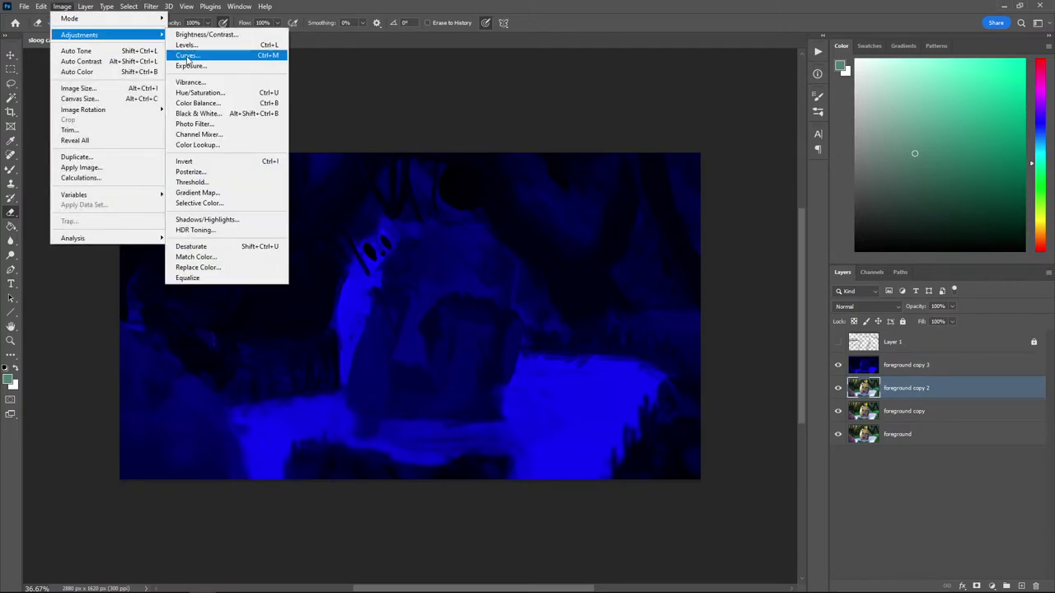
click(188, 46)
click(334, 180)
click(323, 192)
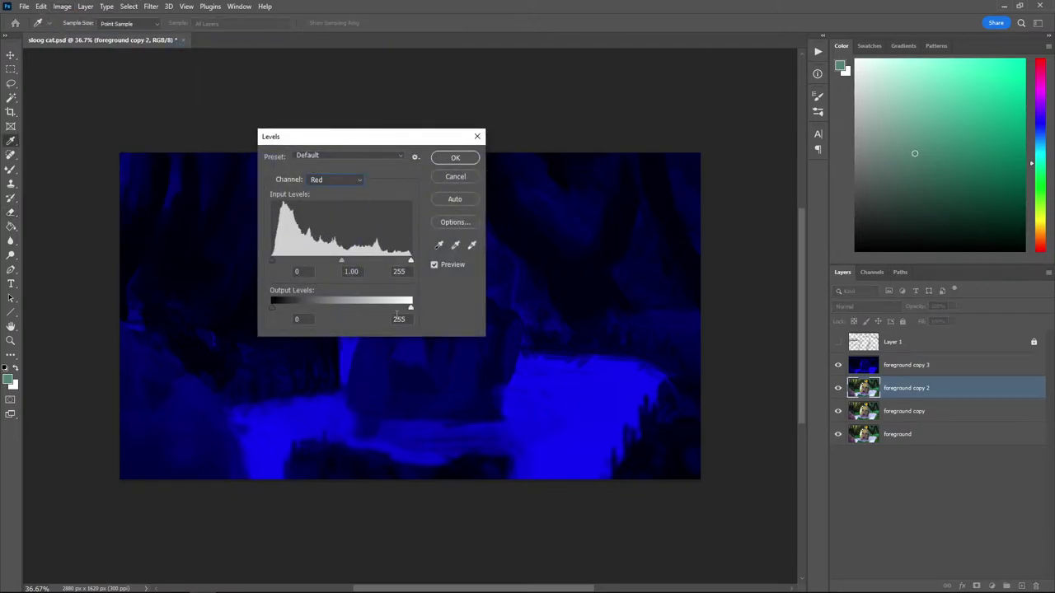
text(0)
click(320, 182)
click(329, 215)
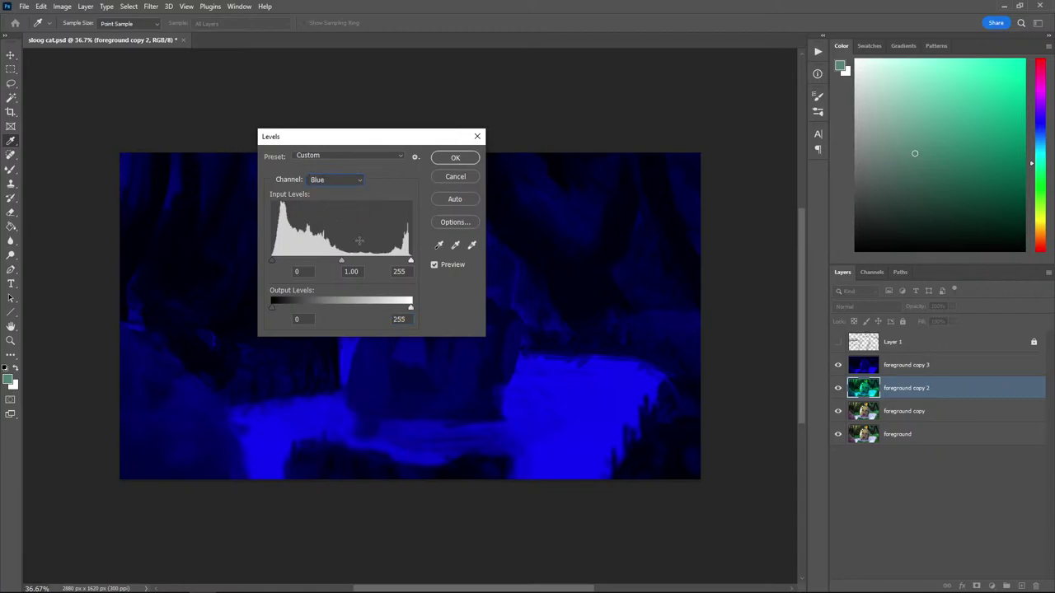
text(0)
key(Return)
key(e)
Try a Levels adjustment on the foreground copy layer with the blue channel's white output at 0
click(904, 411)
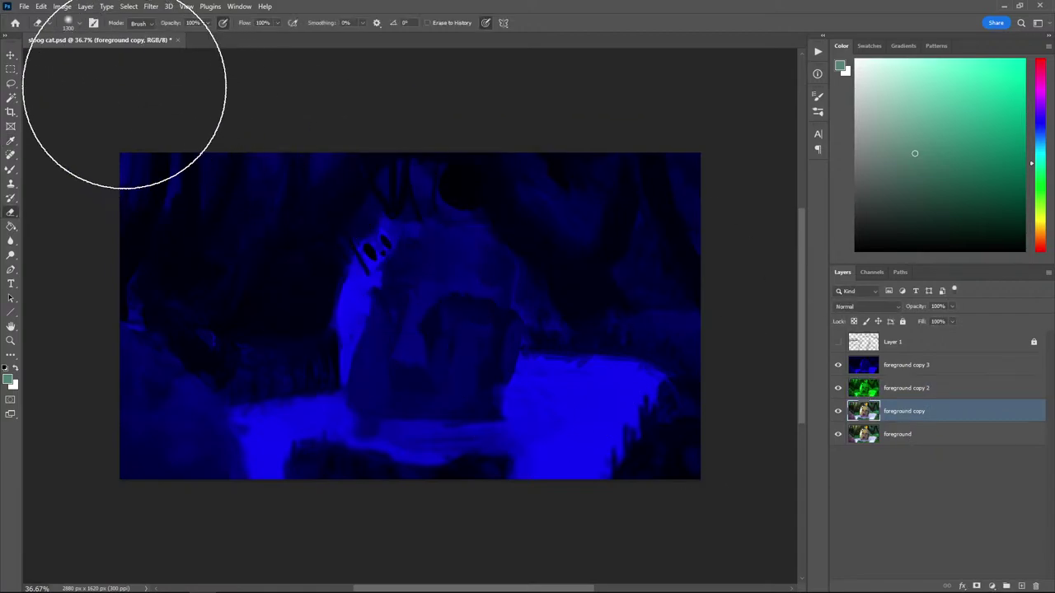
click(62, 8)
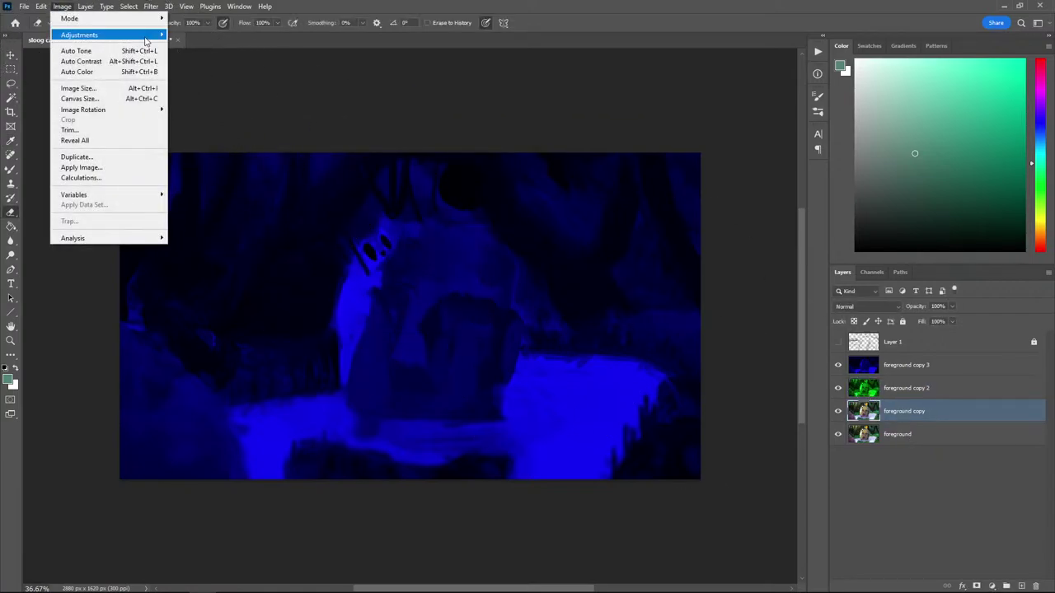
mouse_move(147, 36)
click(189, 45)
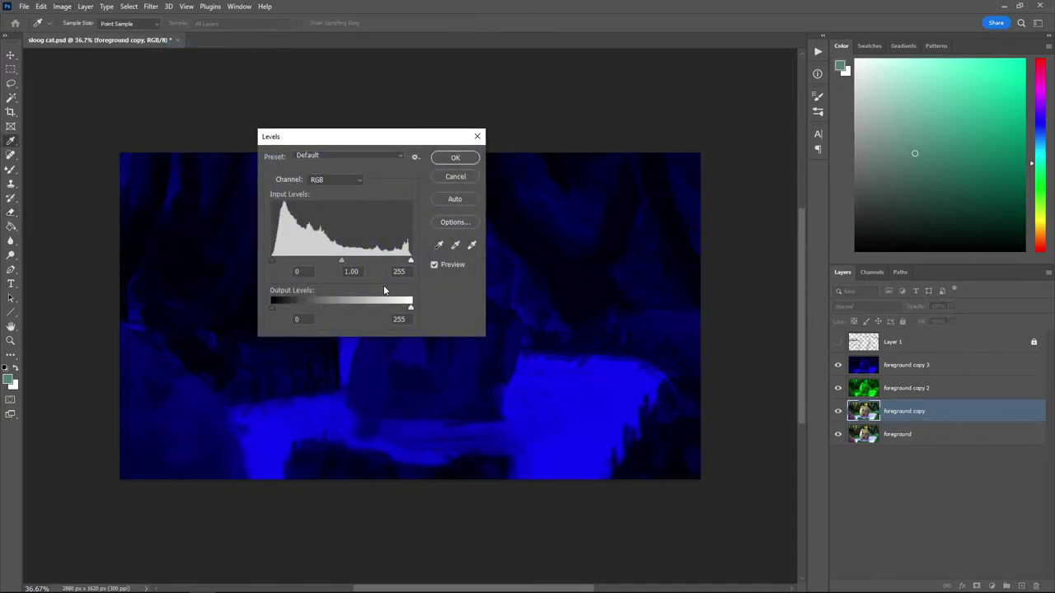
click(337, 179)
click(314, 201)
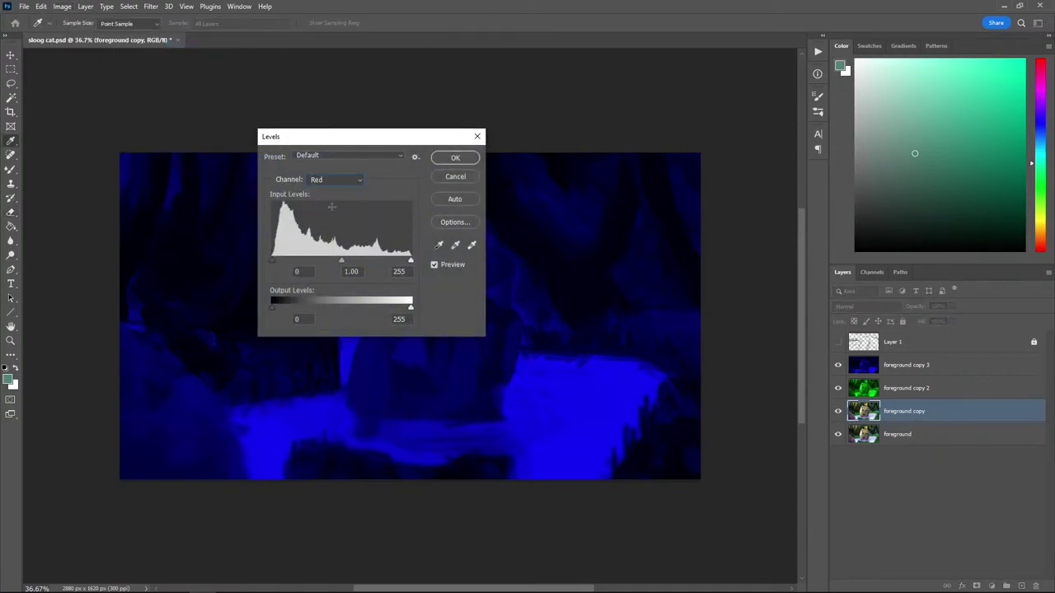
click(329, 179)
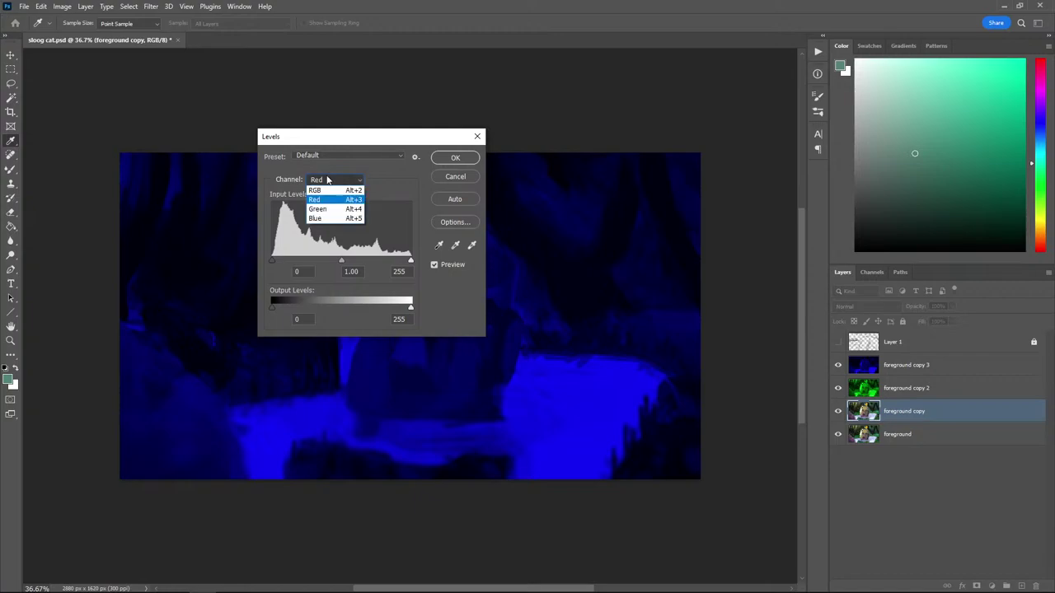
click(334, 221)
key(Return)
key(e)
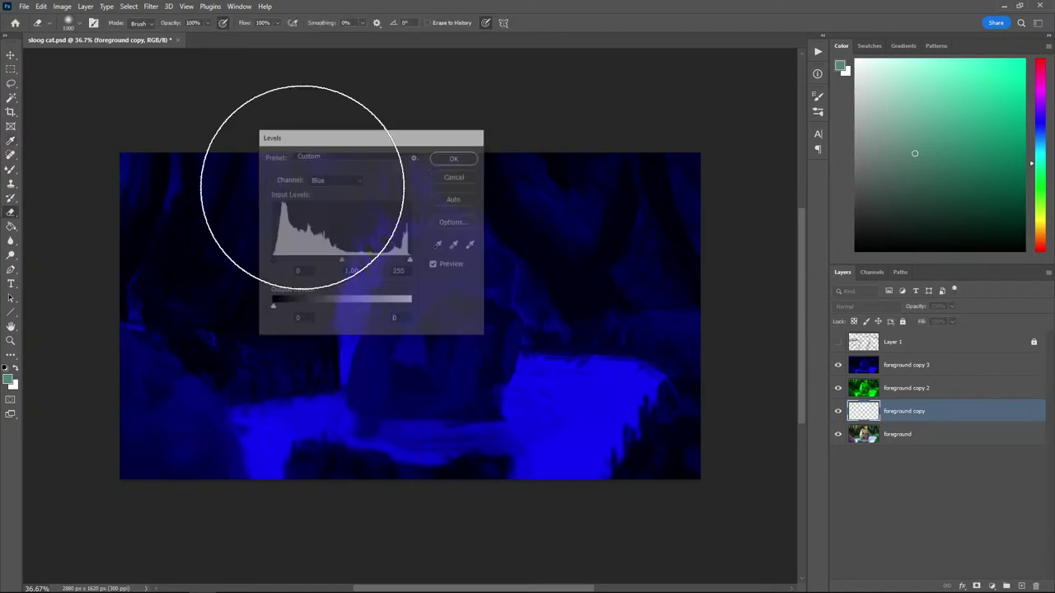
Apply Levels to the foreground copy layer with the green and blue channels' white output at 0, keeping only red
click(62, 5)
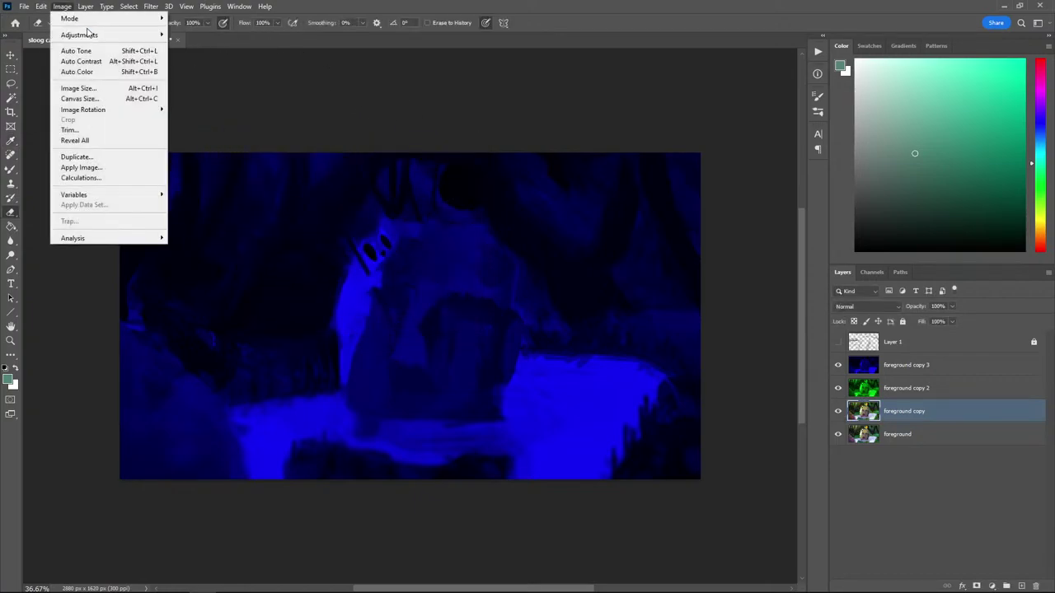
mouse_move(91, 35)
click(186, 45)
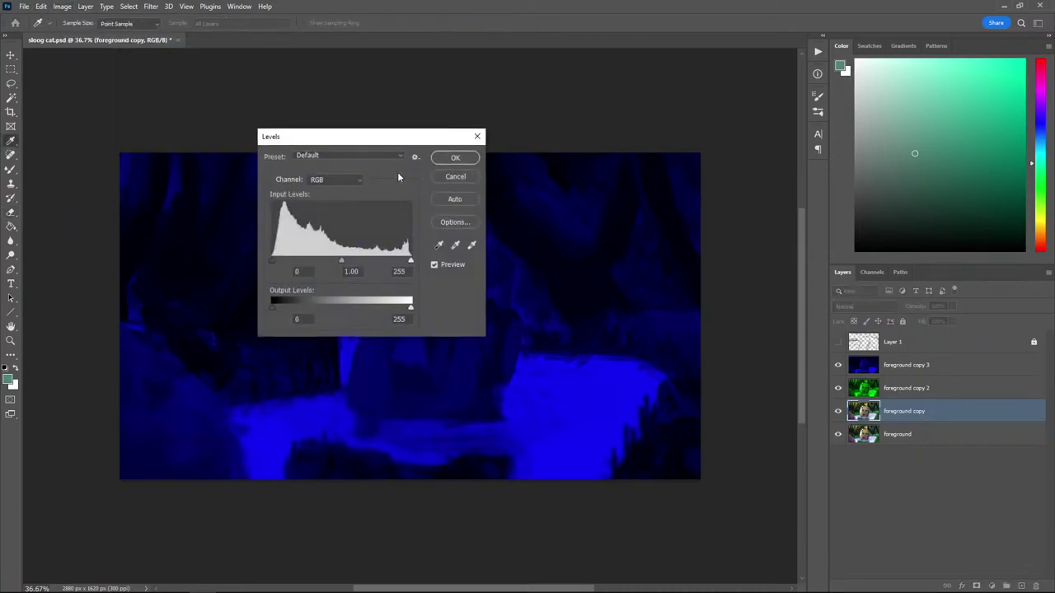
click(334, 178)
click(334, 211)
drag(403, 319, 322, 289)
text(0)
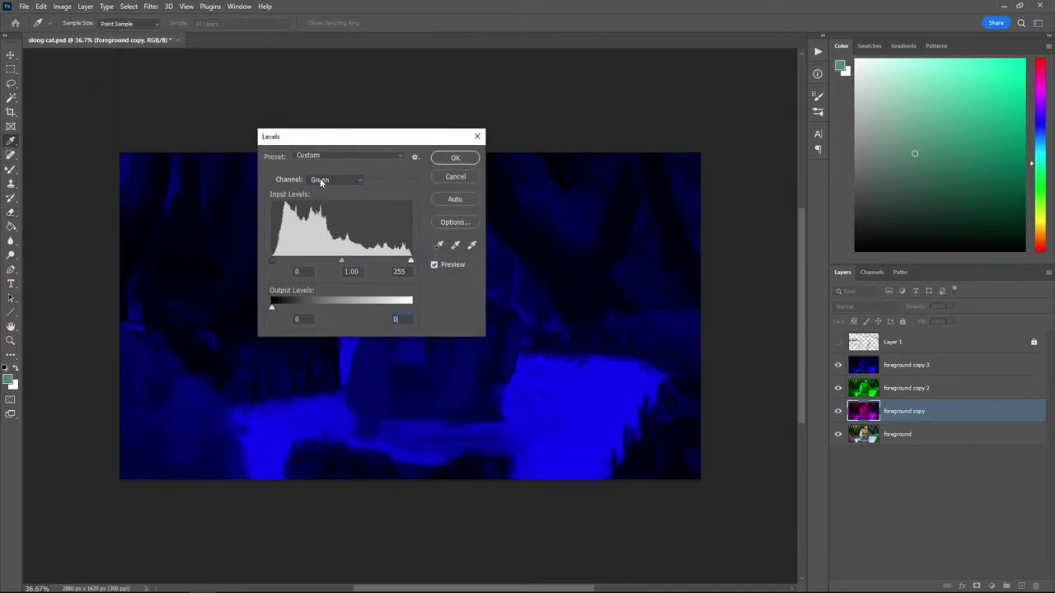
click(321, 180)
click(331, 219)
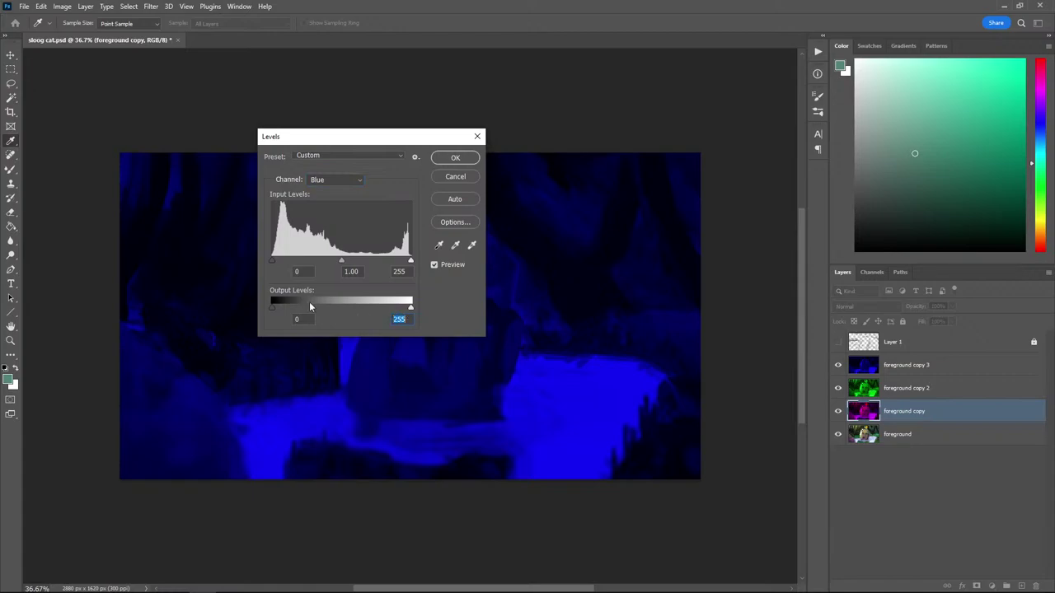
text(0)
key(Return)
Set the blend mode of the blue, green and red foreground copies to Screen
click(928, 371)
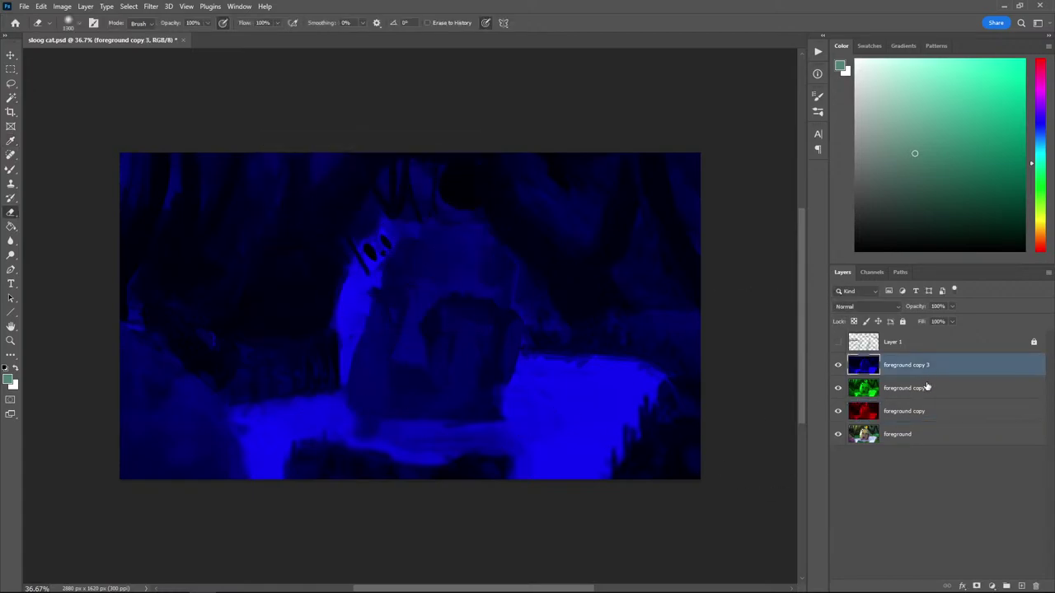
shift+click(919, 412)
click(859, 305)
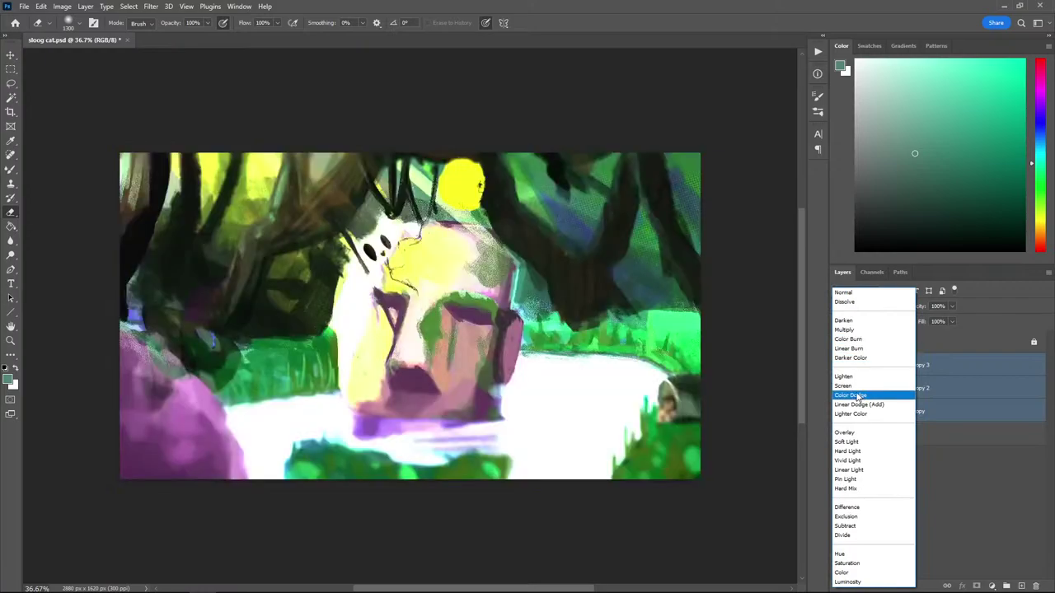
click(851, 389)
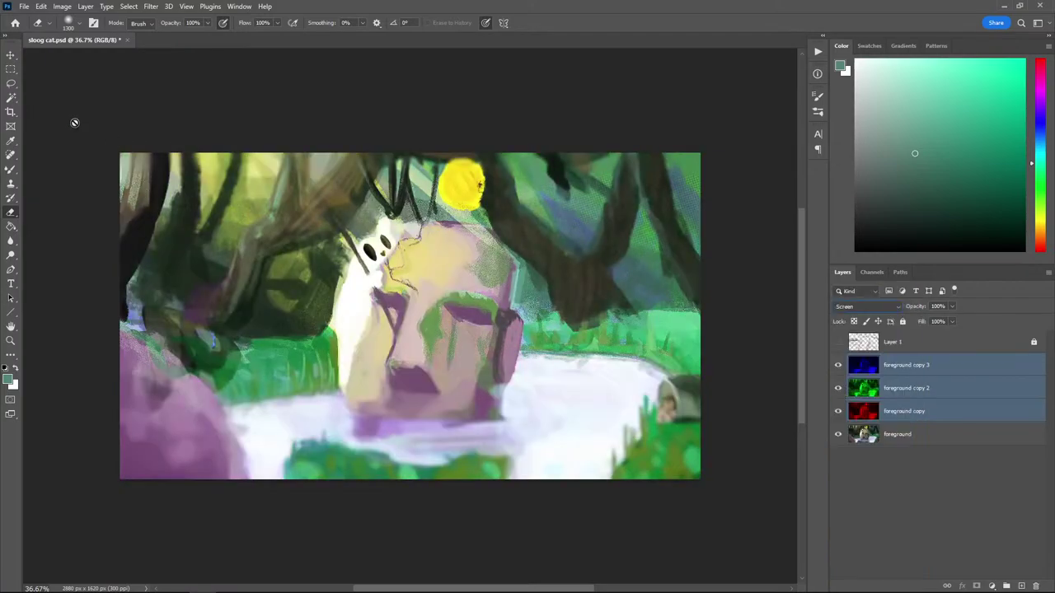
Offset the colour-channel copies slightly from one another with the Move tool to create chromatic aberration fringes
click(11, 54)
click(908, 368)
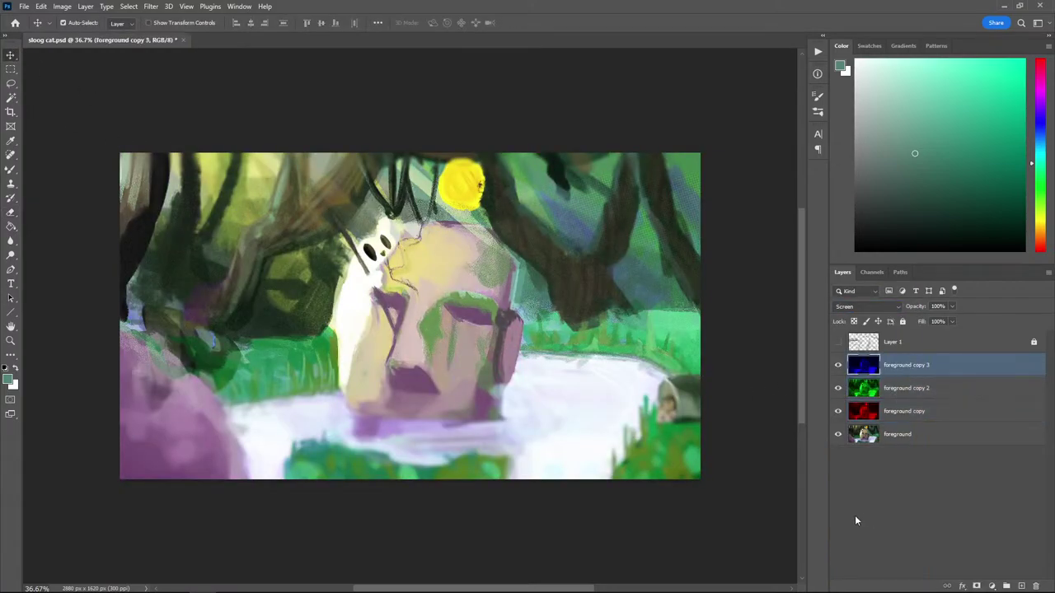
click(886, 388)
click(911, 412)
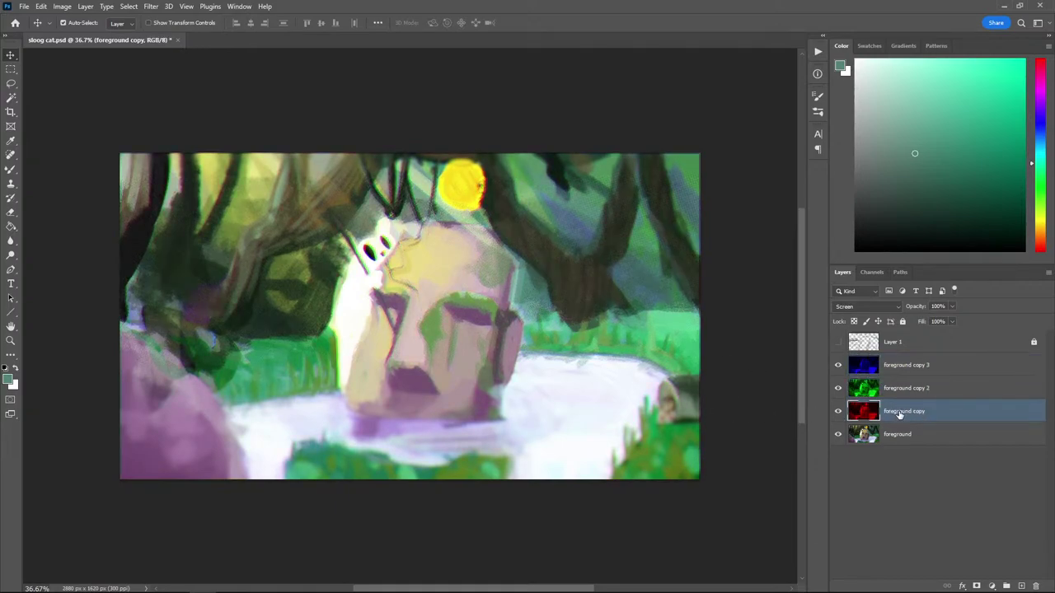
click(906, 394)
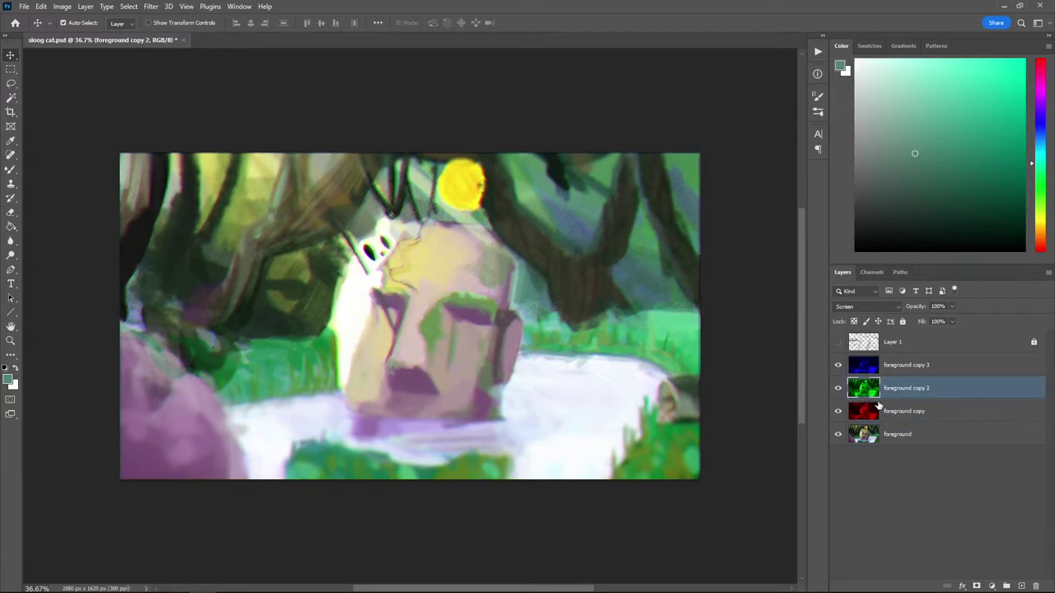
Merge the blue, green and red foreground copies into a single layer above the original foreground
click(897, 366)
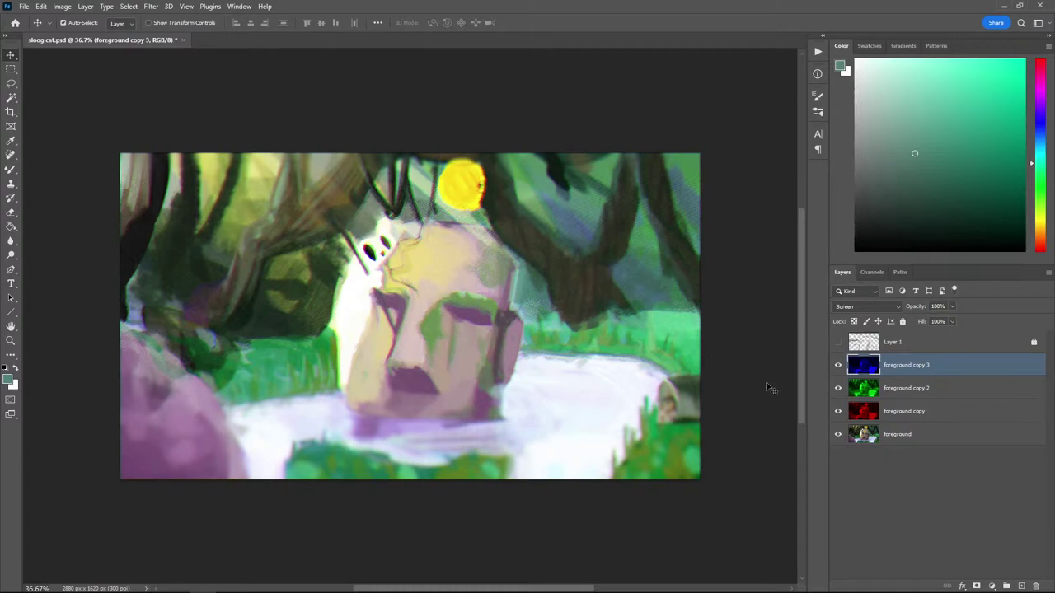
right_click(928, 410)
click(956, 473)
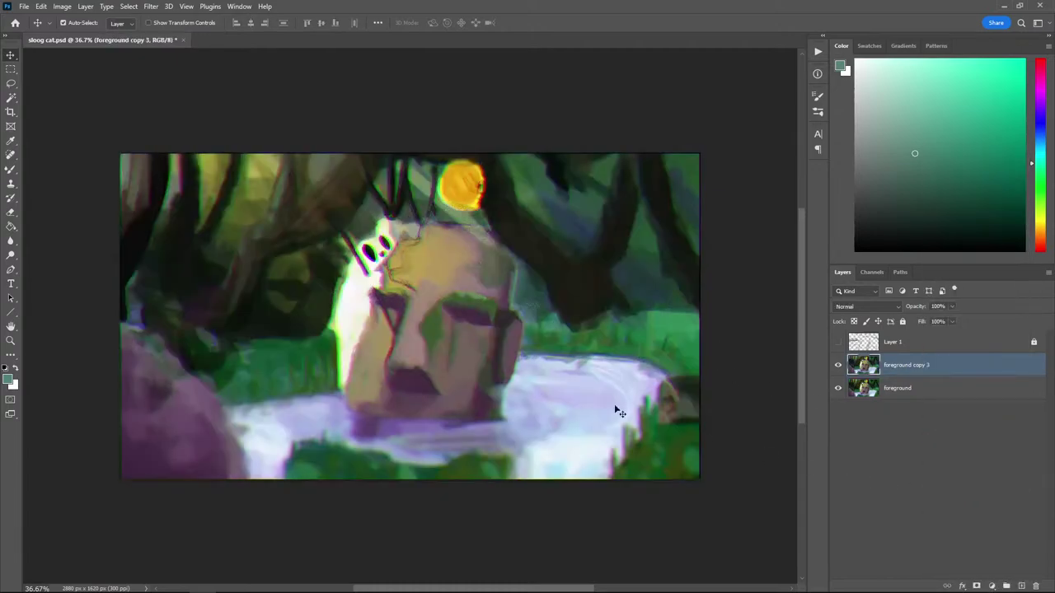
Set up a Soft Round eraser with 0% hardness at about 2100 px for the merged foreground copy
key(e)
key(bracketright)
key(bracketright)
key(bracketright)
key(bracketright)
key(bracketright)
key(bracketright)
key(bracketright)
key(bracketright)
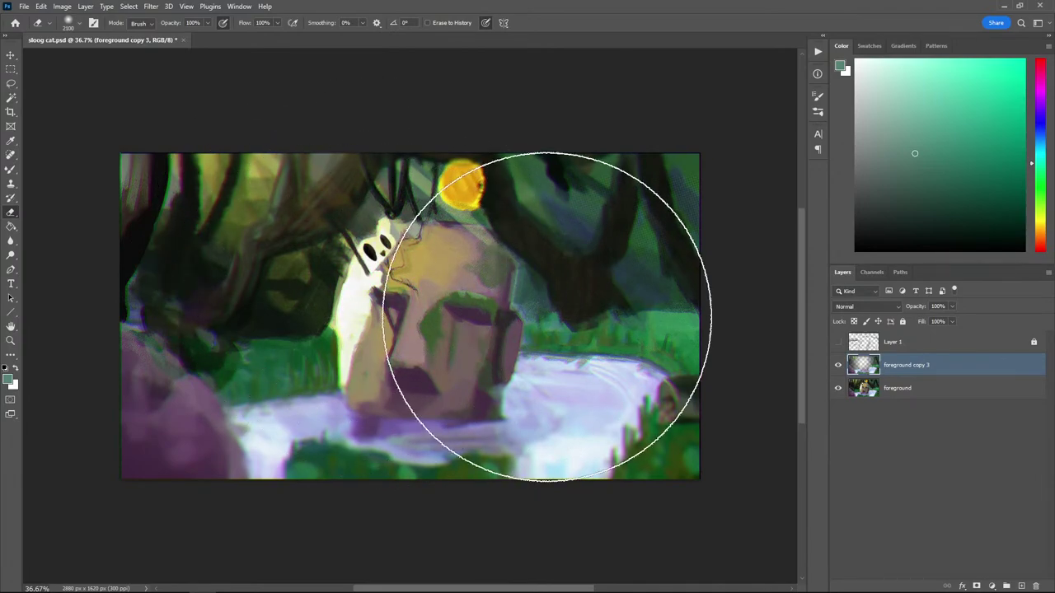
right_click(519, 305)
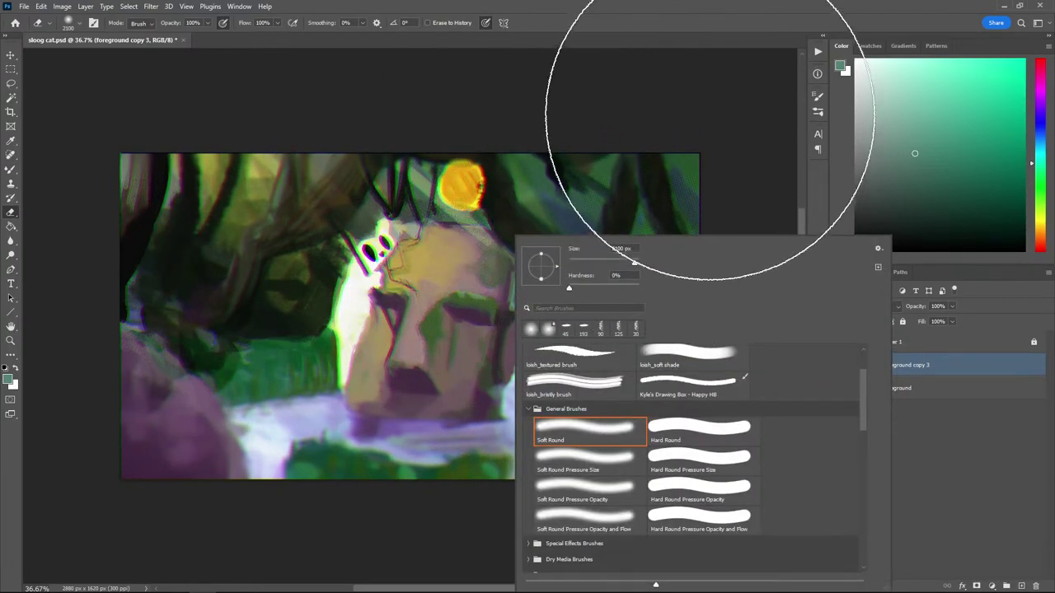
click(816, 25)
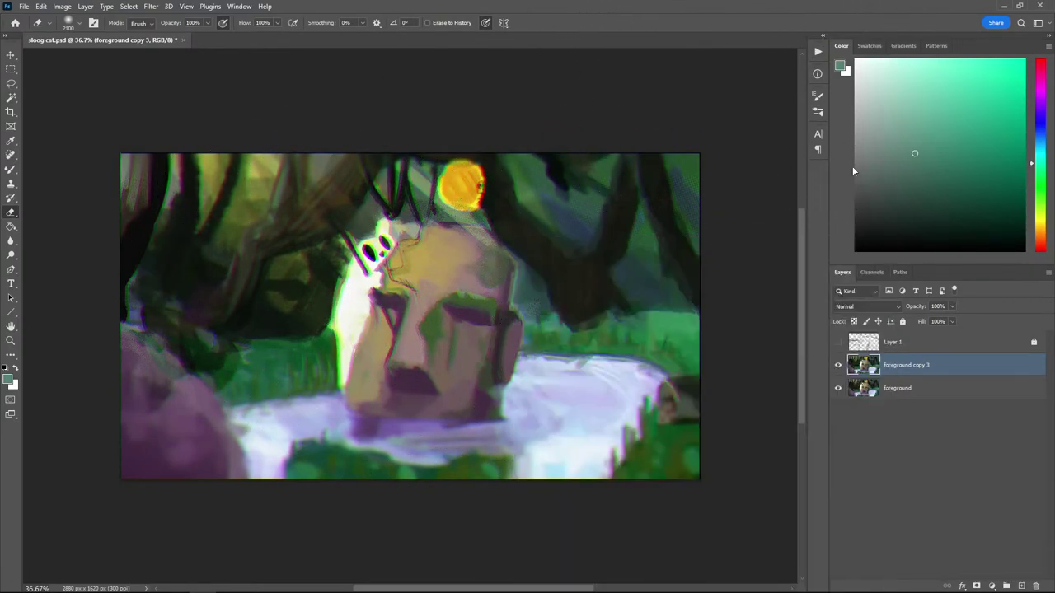
Lower the merged foreground copy's opacity to 25% and erase its fringes around the stone head with a 3000 px soft eraser
click(951, 479)
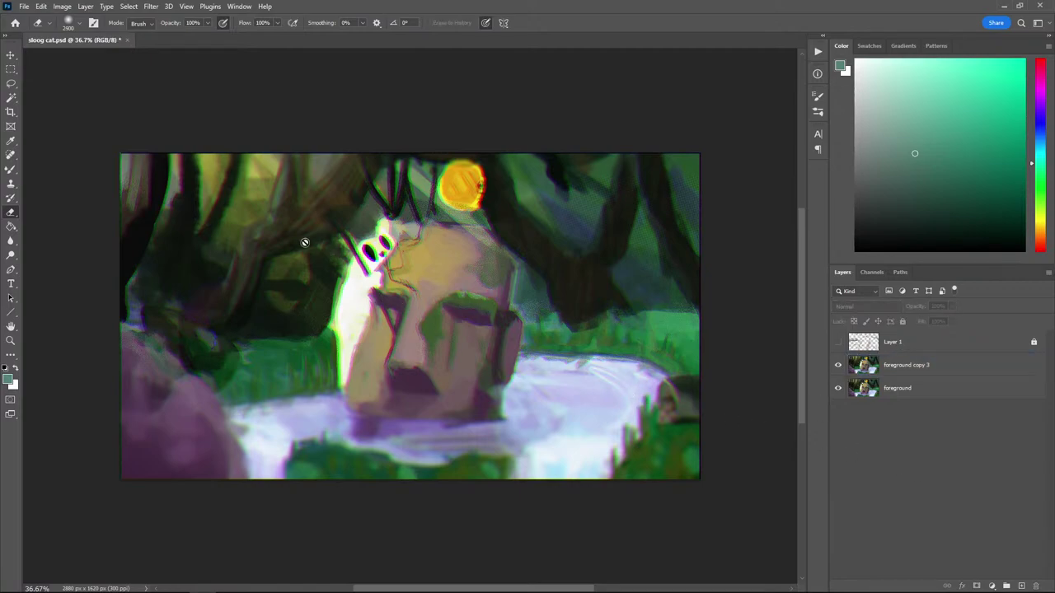
click(918, 365)
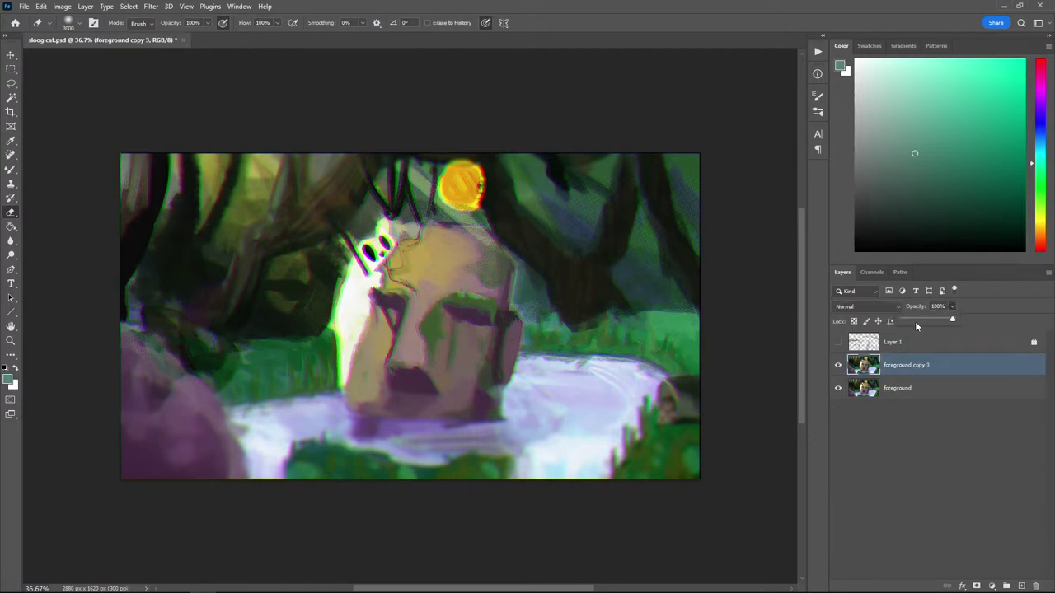
drag(916, 324, 918, 320)
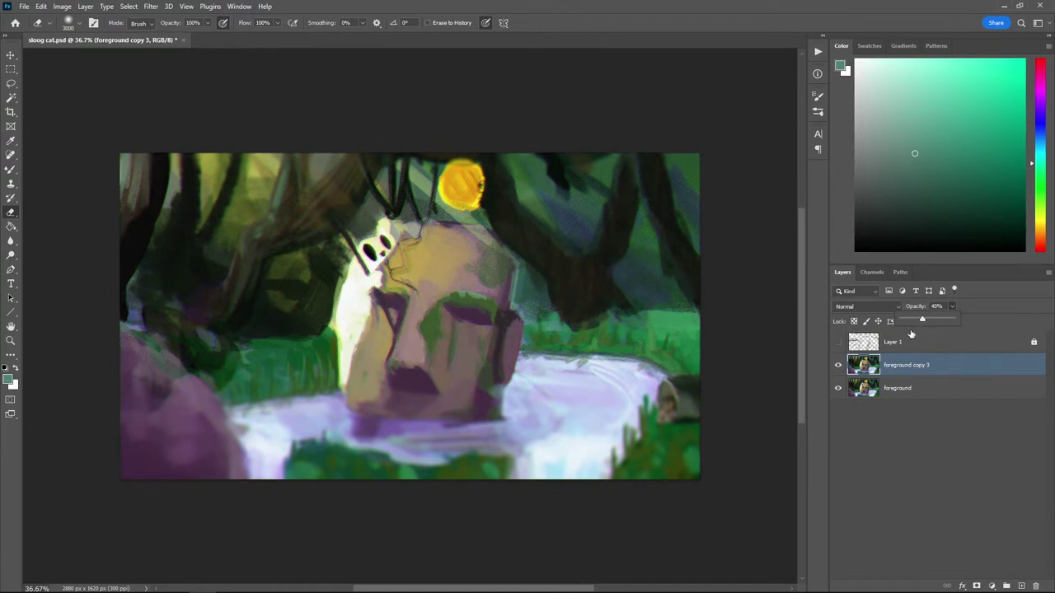
drag(921, 320, 914, 320)
click(902, 369)
click(432, 280)
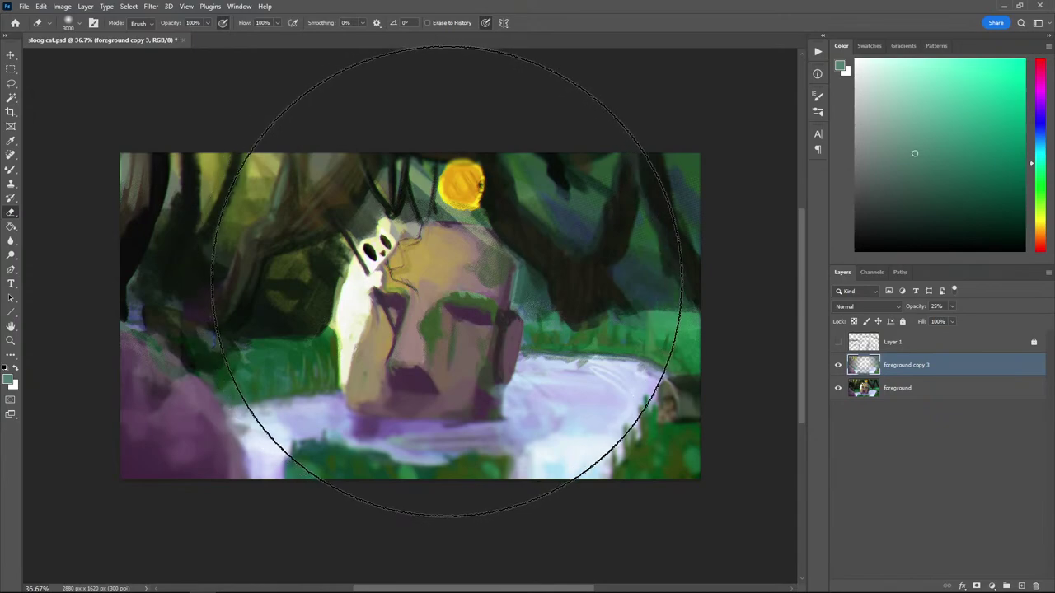
Merge the faded foreground copy down into the foreground layer
click(907, 465)
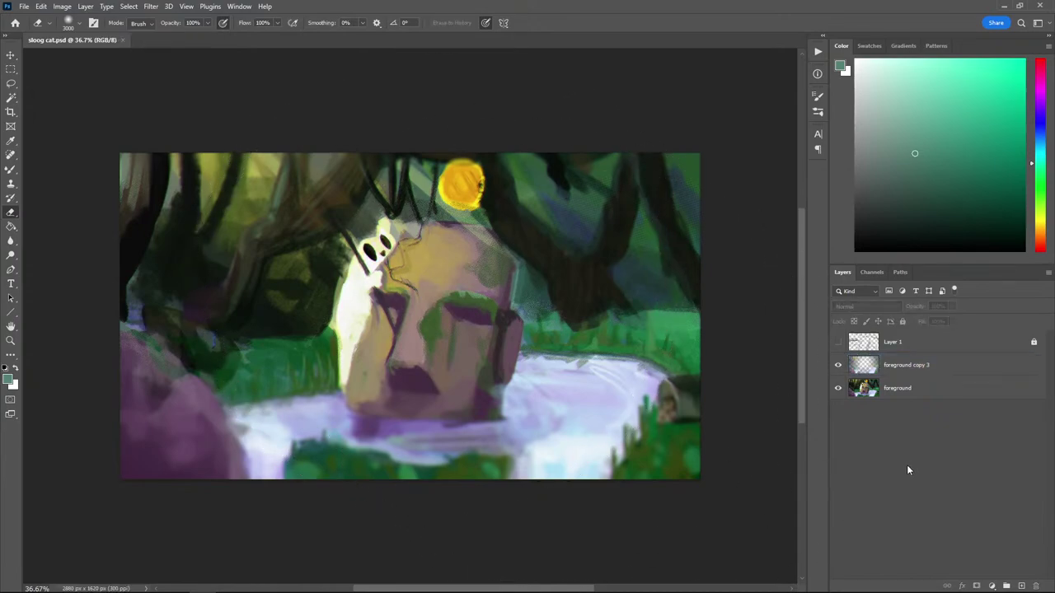
click(898, 366)
right_click(891, 367)
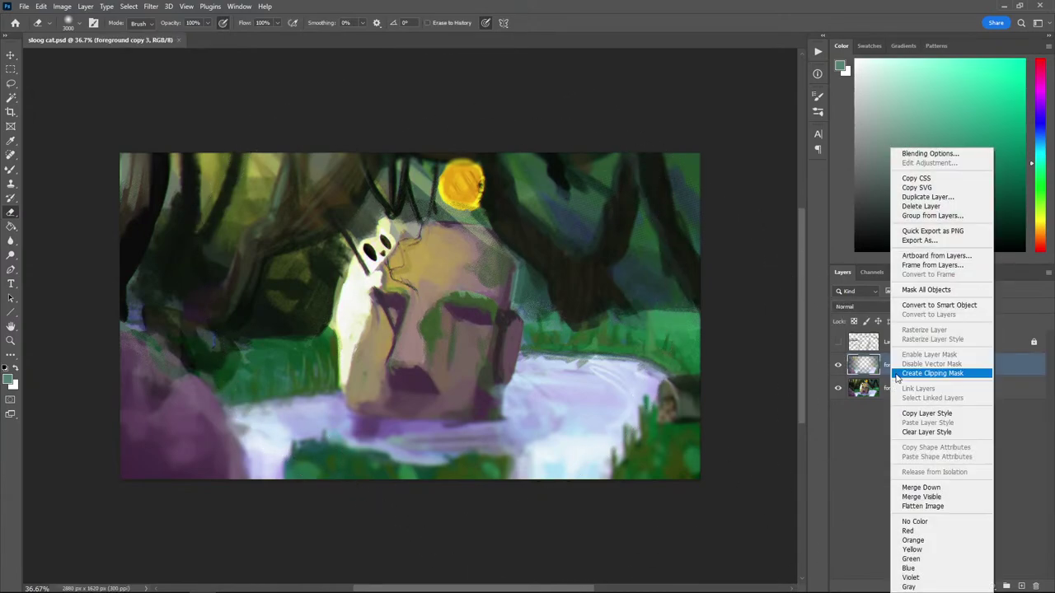
click(937, 493)
Start a Gradient Map adjustment on the foreground layer and open its gradient for editing
click(61, 6)
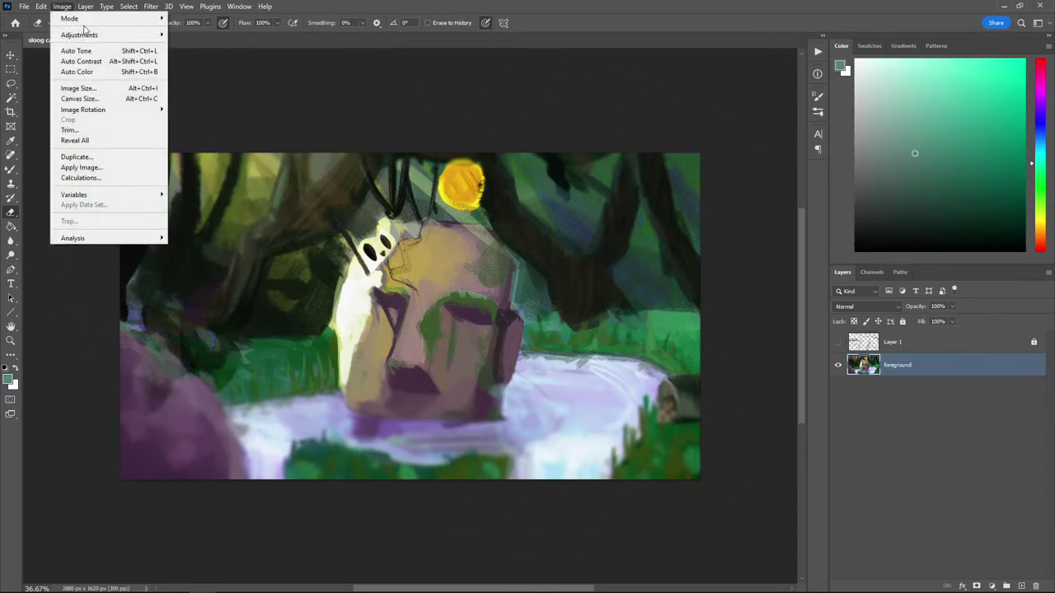
mouse_move(116, 36)
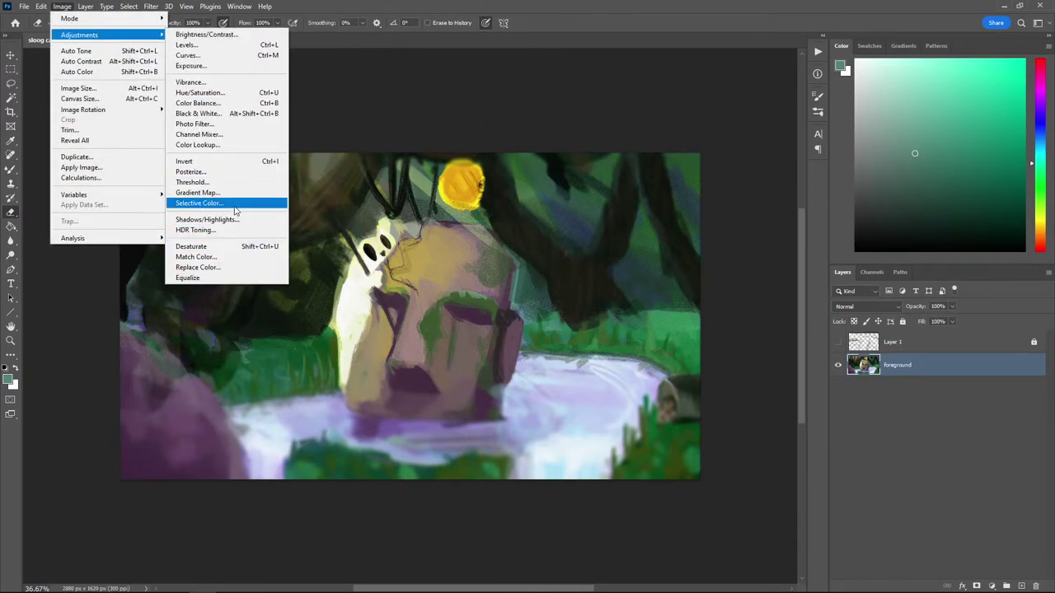
click(198, 192)
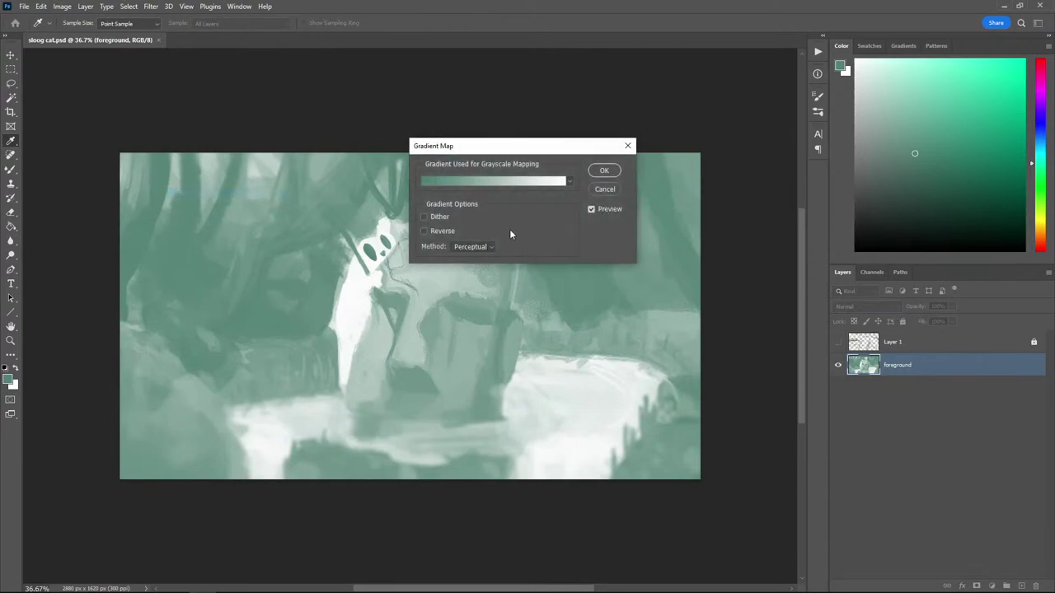
drag(659, 163, 745, 142)
drag(499, 146, 740, 142)
click(734, 179)
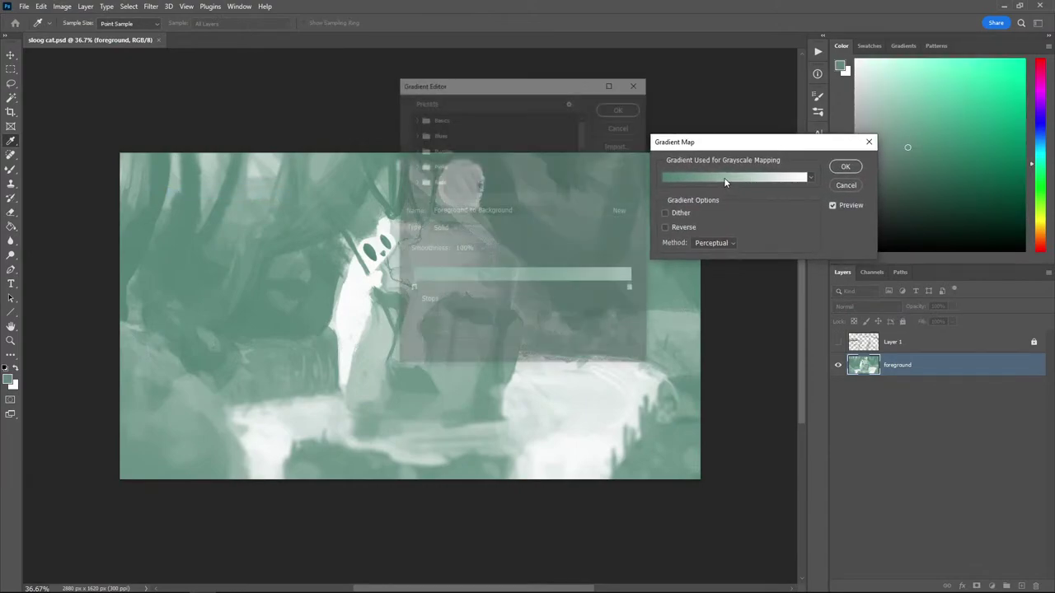
drag(460, 88, 757, 109)
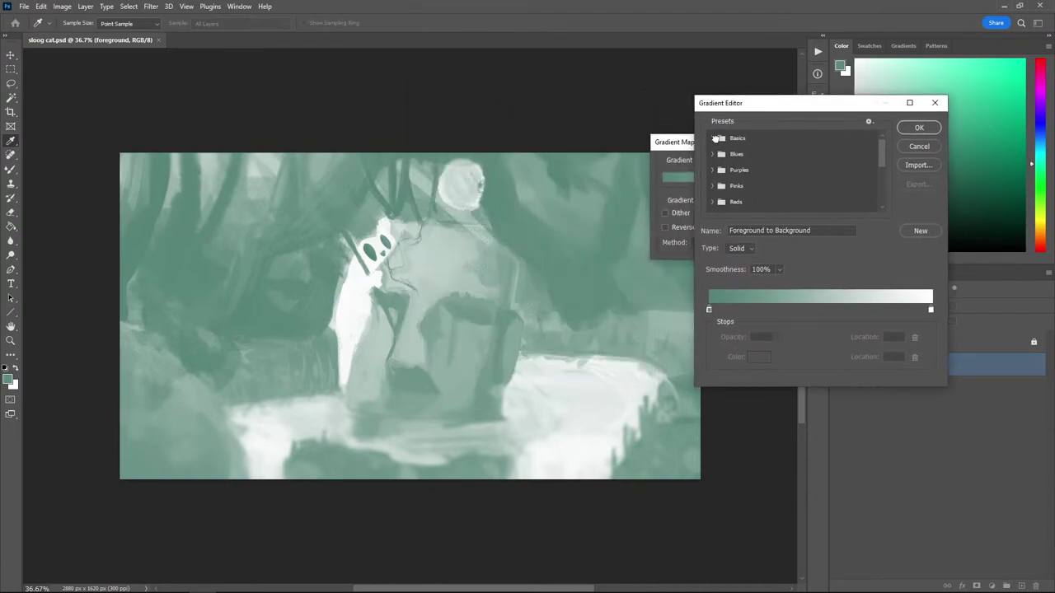
Try several gradients from the Blues presets, including Blue_02 and Blue_15, on the painting
click(714, 138)
click(713, 172)
click(744, 186)
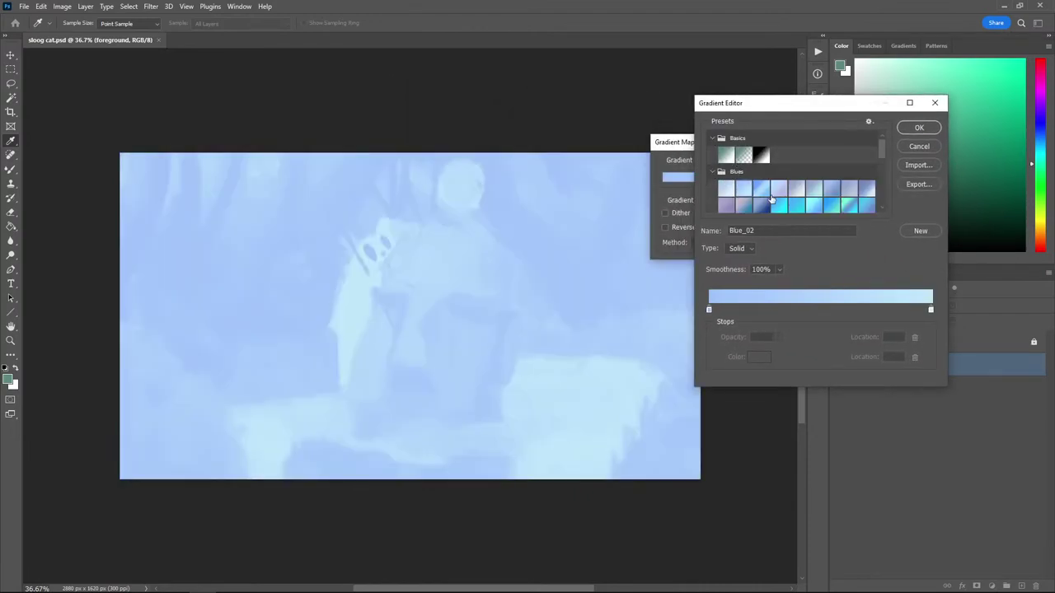
click(799, 202)
click(815, 206)
click(714, 171)
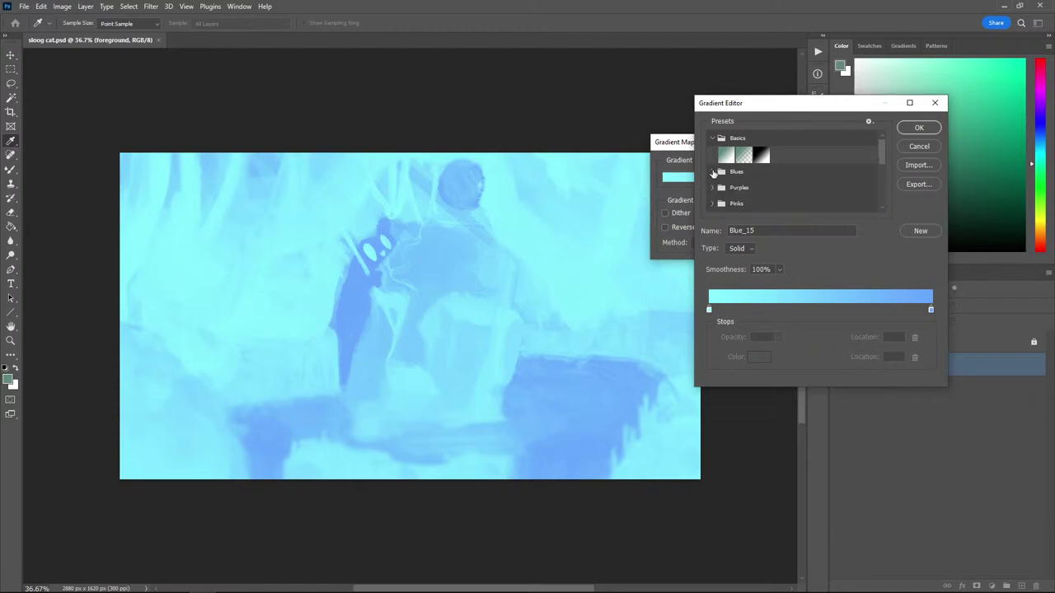
Try gradients from the Purples presets, including Purple_21, and cancel the Gradient Map adjustment
scroll(721, 183, down, 1)
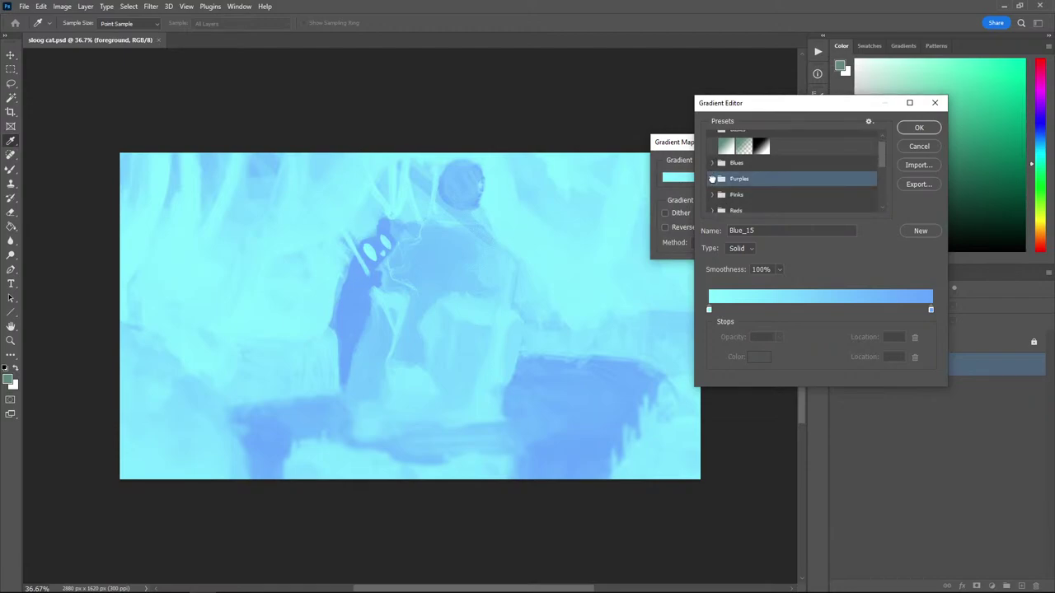
click(712, 178)
click(781, 198)
click(780, 207)
click(769, 208)
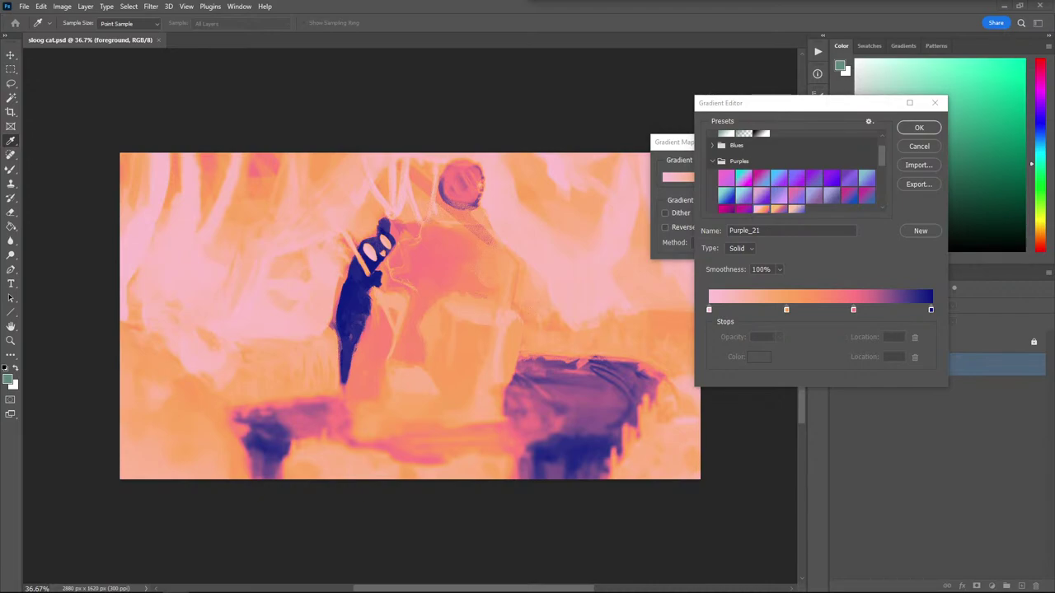
click(905, 147)
click(846, 186)
key(e)
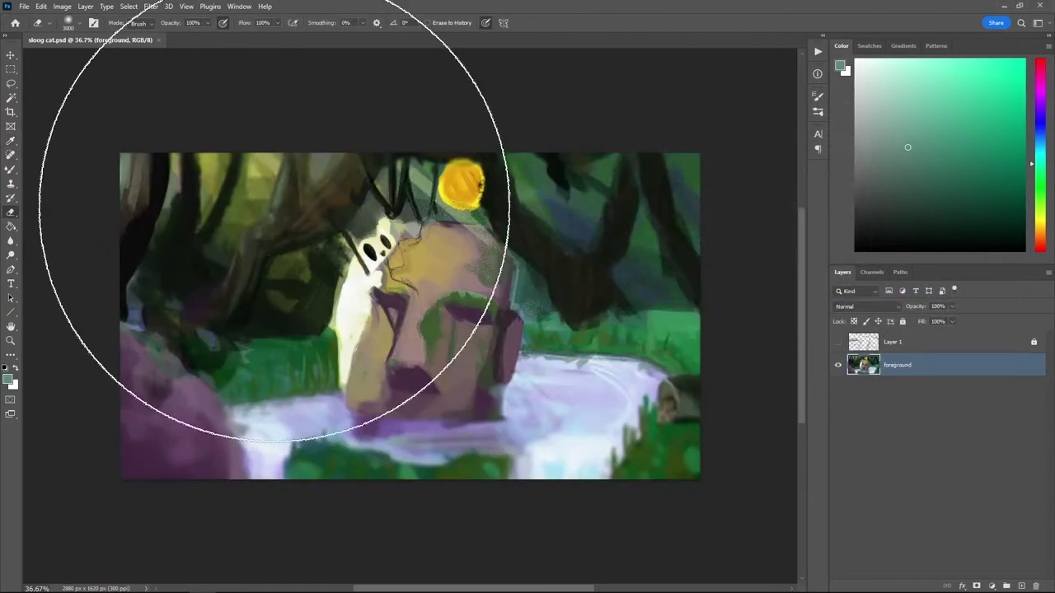
Export the finished painting as a JPG at 2880 x 1620 px
click(41, 5)
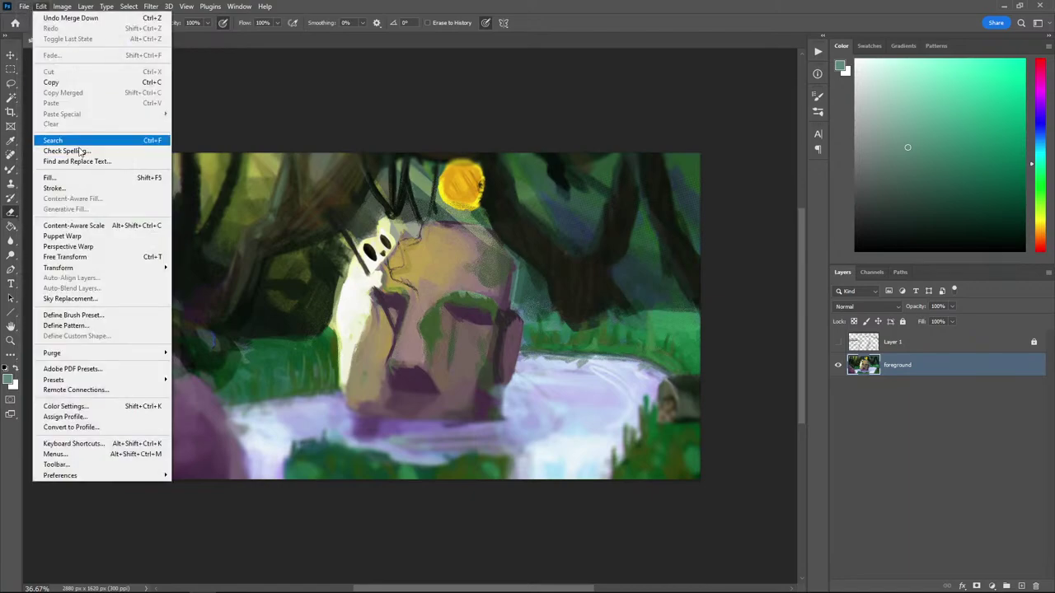
mouse_move(24, 6)
mouse_move(105, 202)
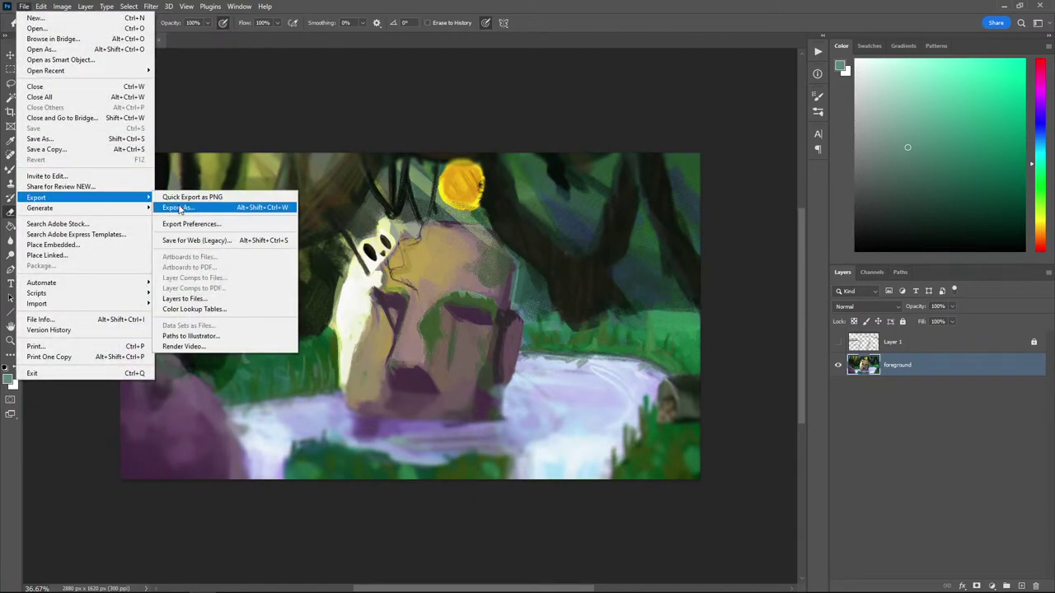
click(180, 209)
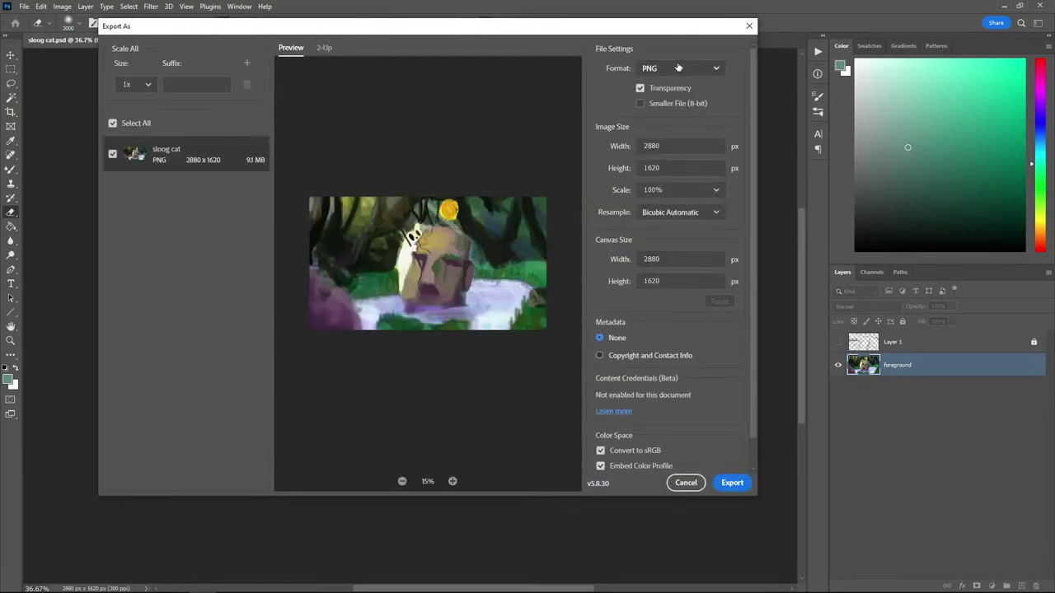
click(679, 69)
click(666, 95)
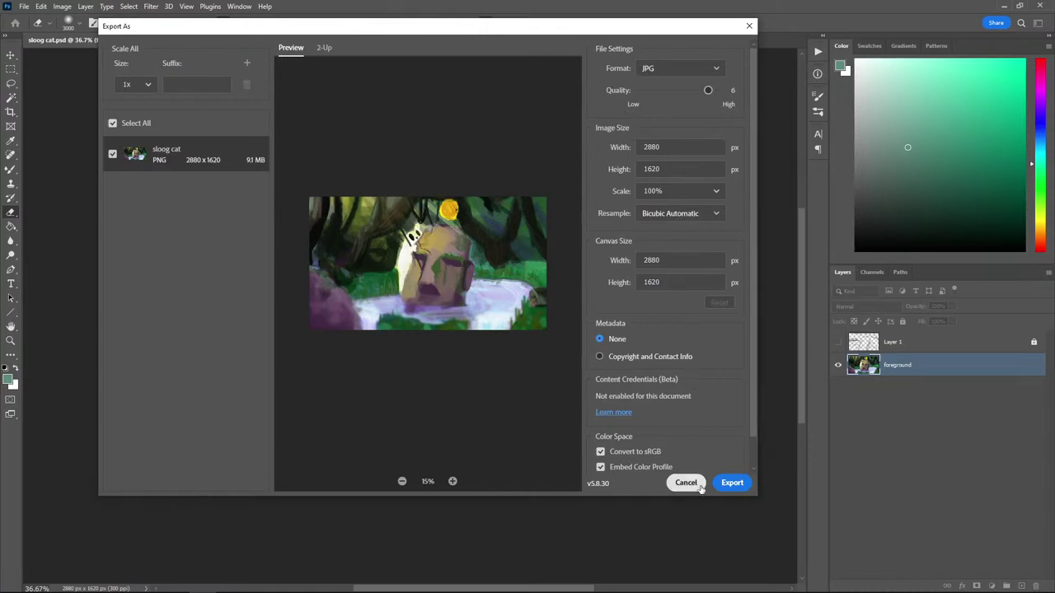
click(728, 483)
key(Return)
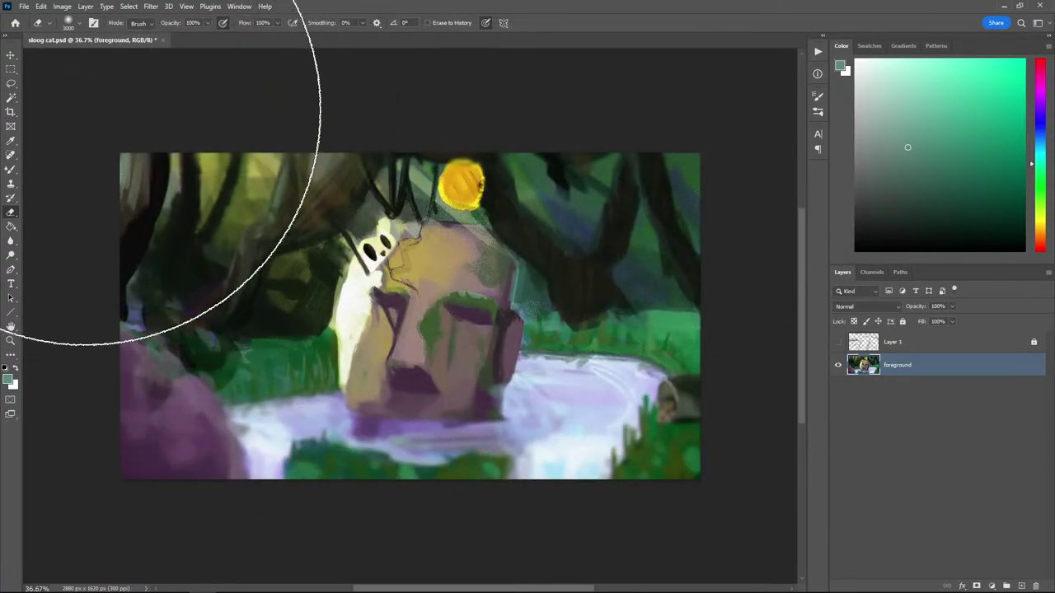
Export the painting as a PNG with transparency, saved to the Desktop as "sloog cat"
click(25, 7)
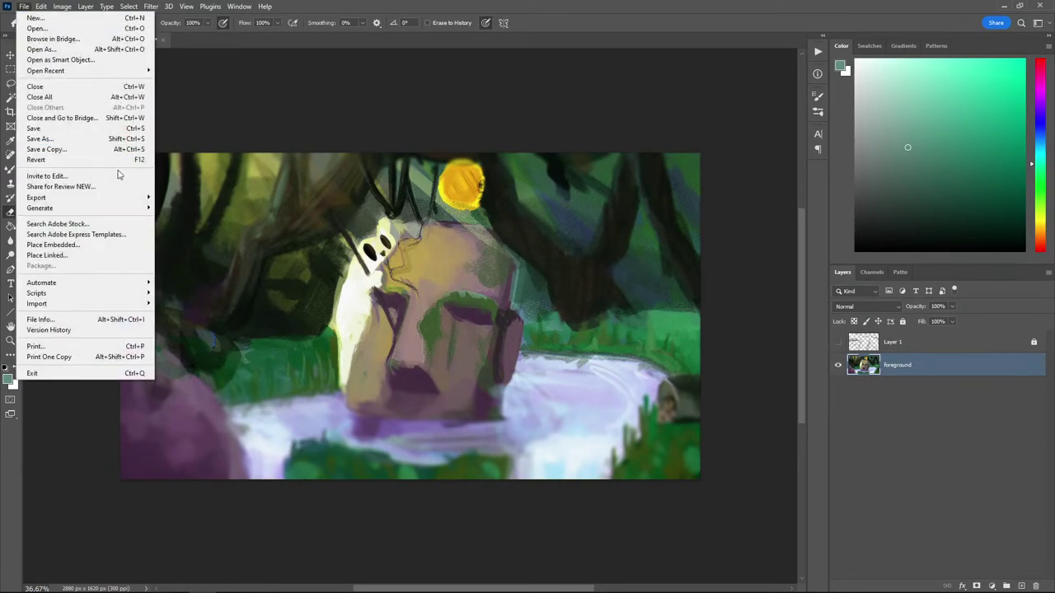
mouse_move(124, 197)
click(182, 207)
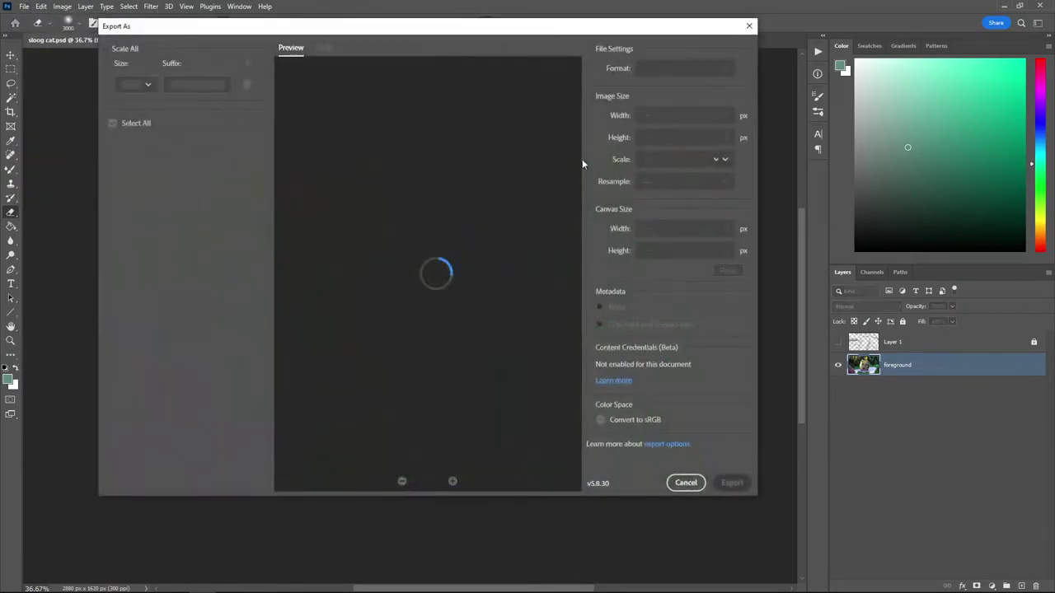
click(668, 68)
click(658, 90)
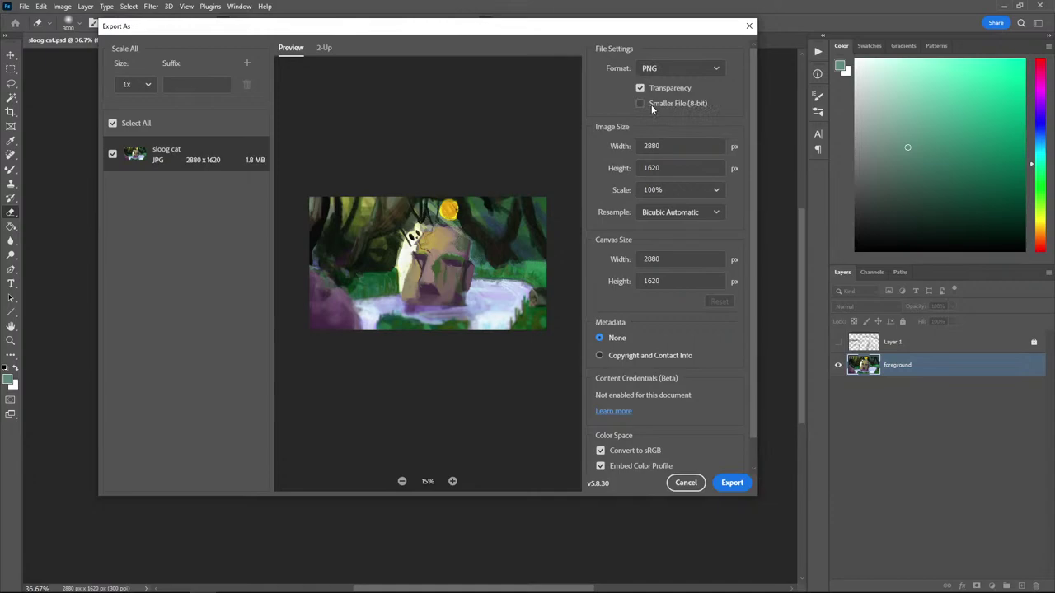
click(723, 484)
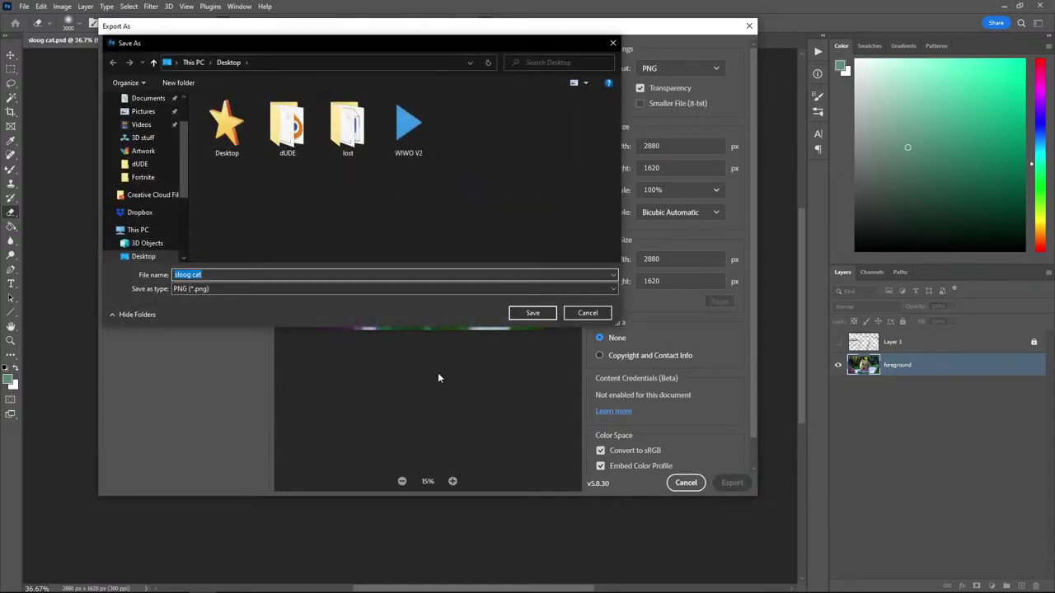
click(532, 314)
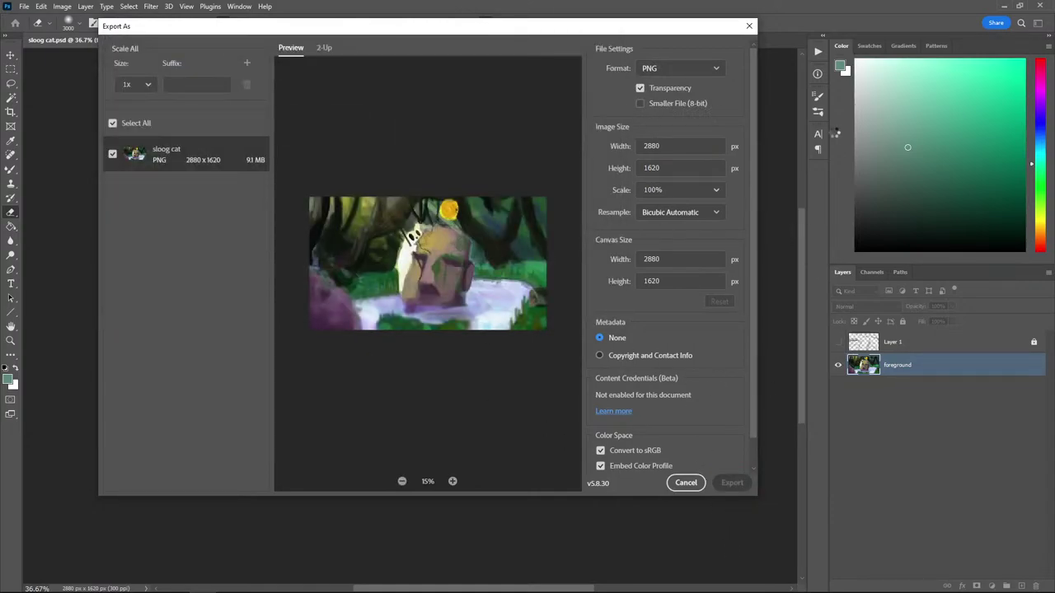